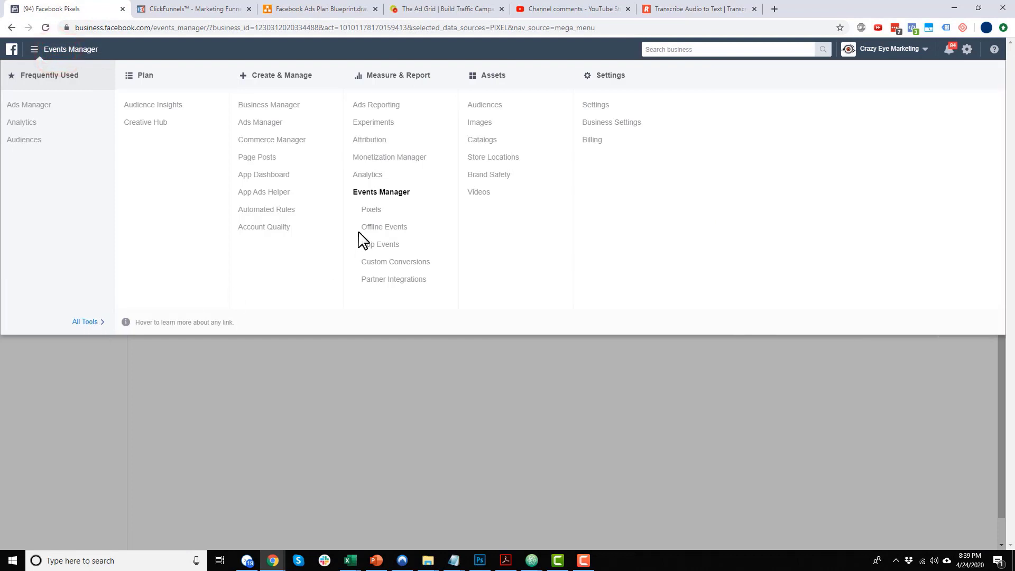
Step: Open the Test Events page of the listed Facebook pixel in Events Manager
{"action": "left_click", "coordinate": [376, 210]}
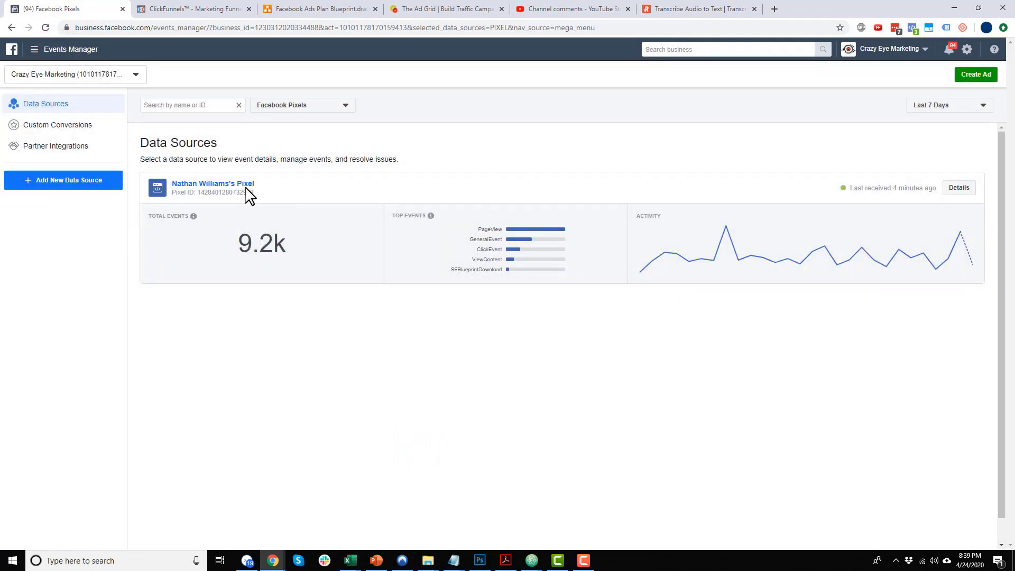
{"action": "left_click", "coordinate": [216, 186]}
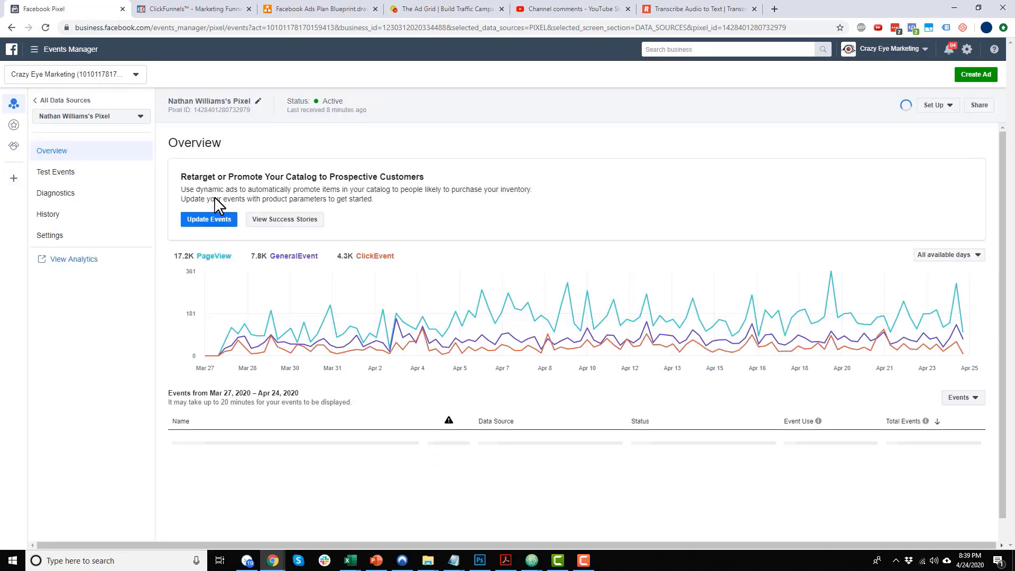
{"action": "left_click", "coordinate": [58, 172]}
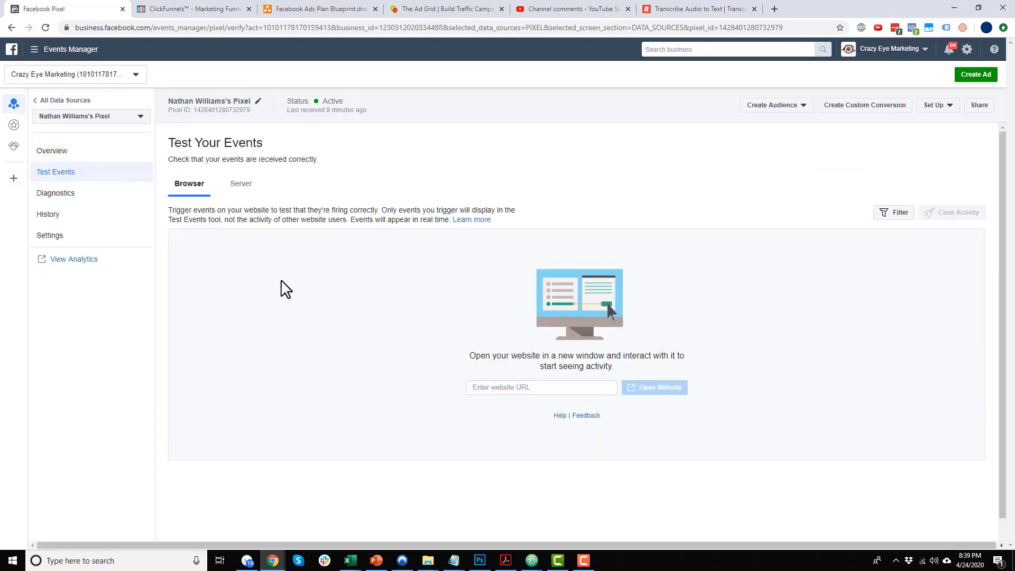
{"action": "left_click", "coordinate": [537, 387]}
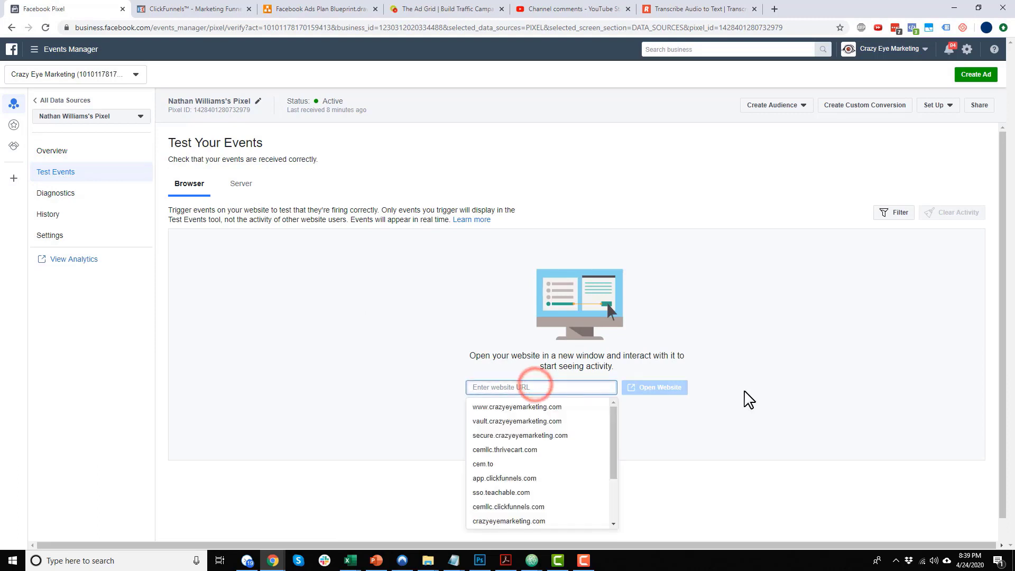
{"action": "type", "text": "https://secure.crazyeyemarketing.com/blueprints"}
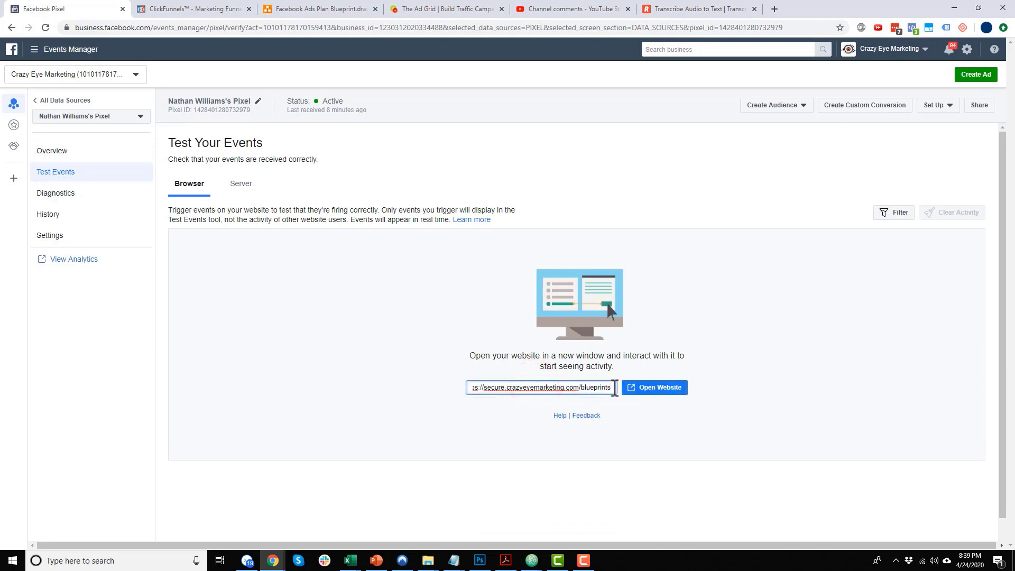
{"action": "left_click", "coordinate": [323, 8]}
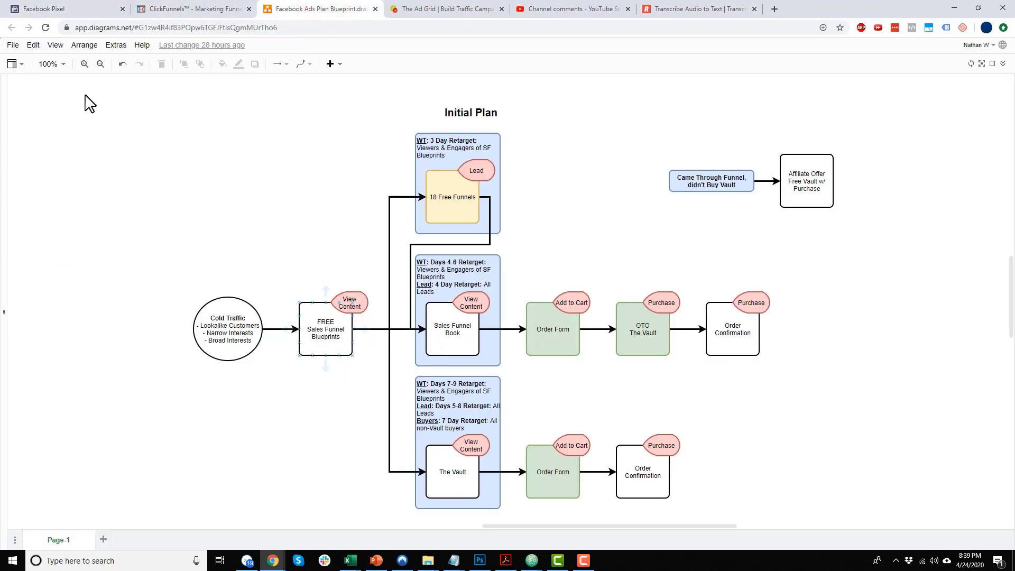
{"action": "left_click", "coordinate": [79, 9]}
{"action": "left_click", "coordinate": [649, 391]}
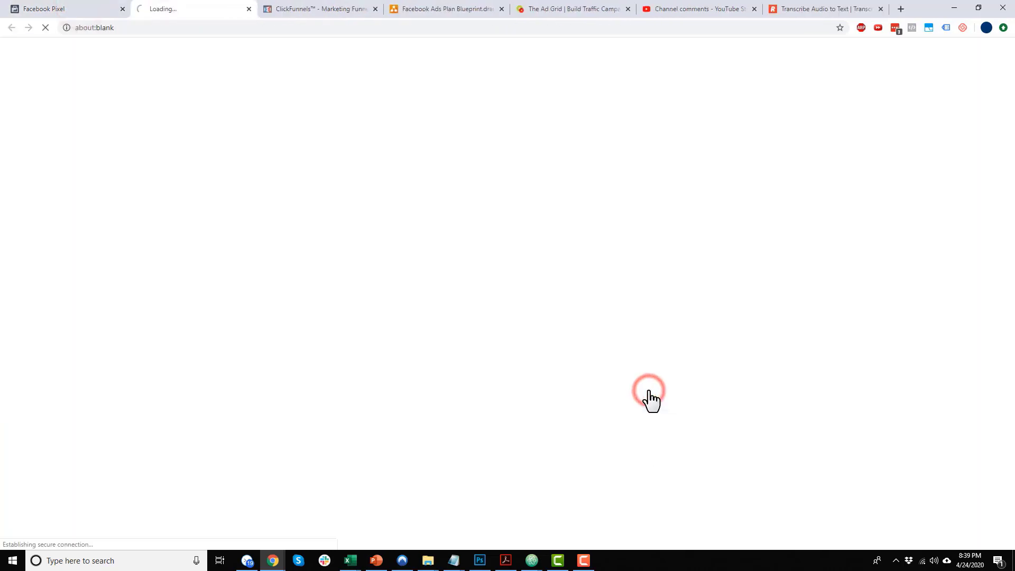
{"action": "left_click", "coordinate": [74, 8]}
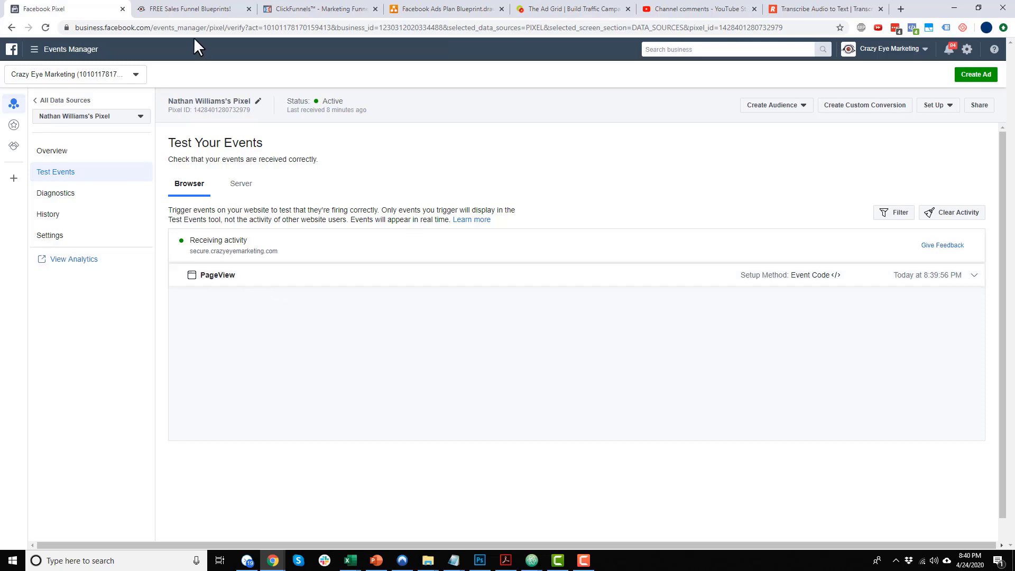
Step: Download the blueprints from the sales funnel page and check the resulting events in Test Events
{"action": "left_click", "coordinate": [189, 9]}
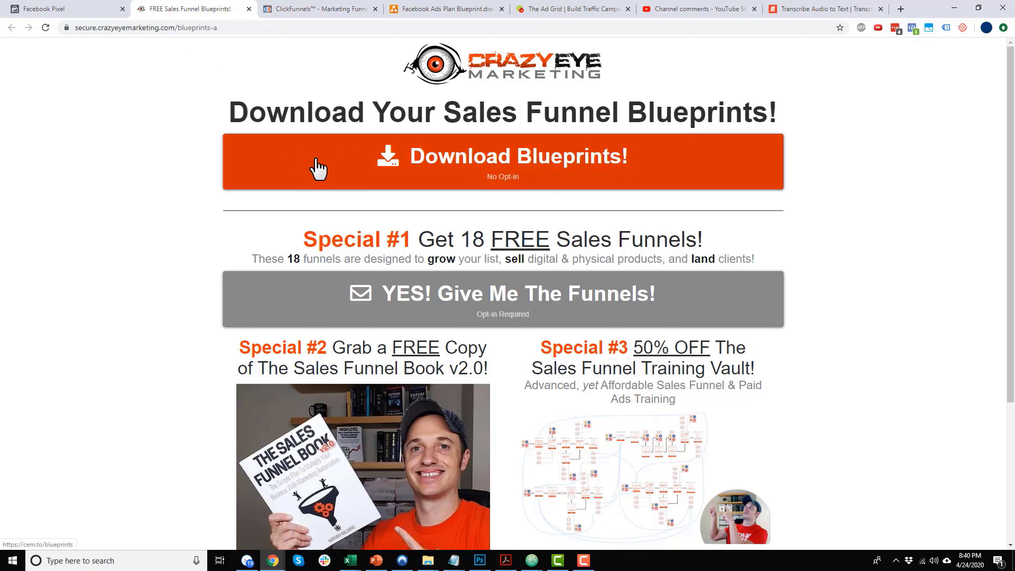
{"action": "left_click", "coordinate": [333, 183]}
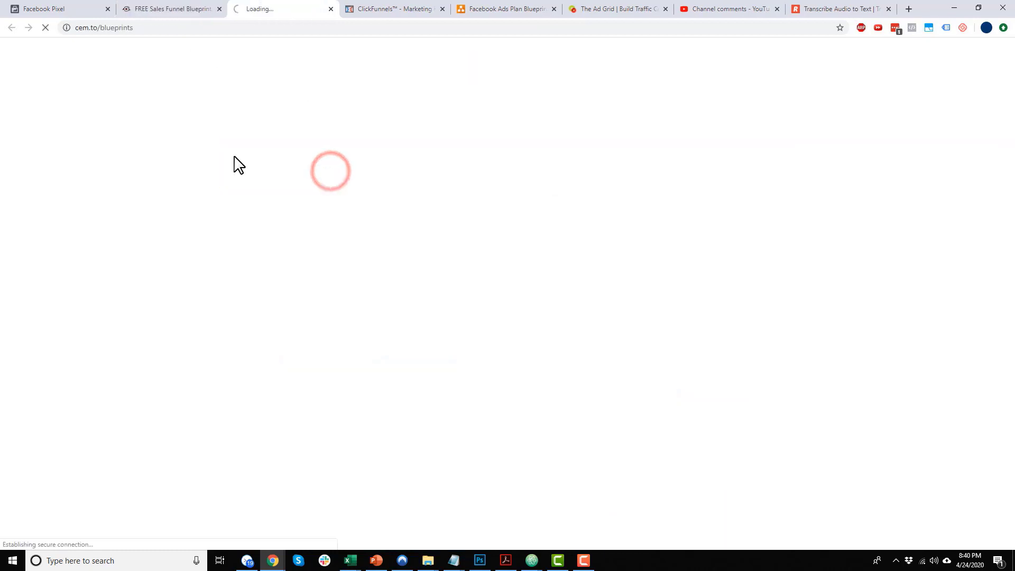
{"action": "left_click", "coordinate": [67, 9]}
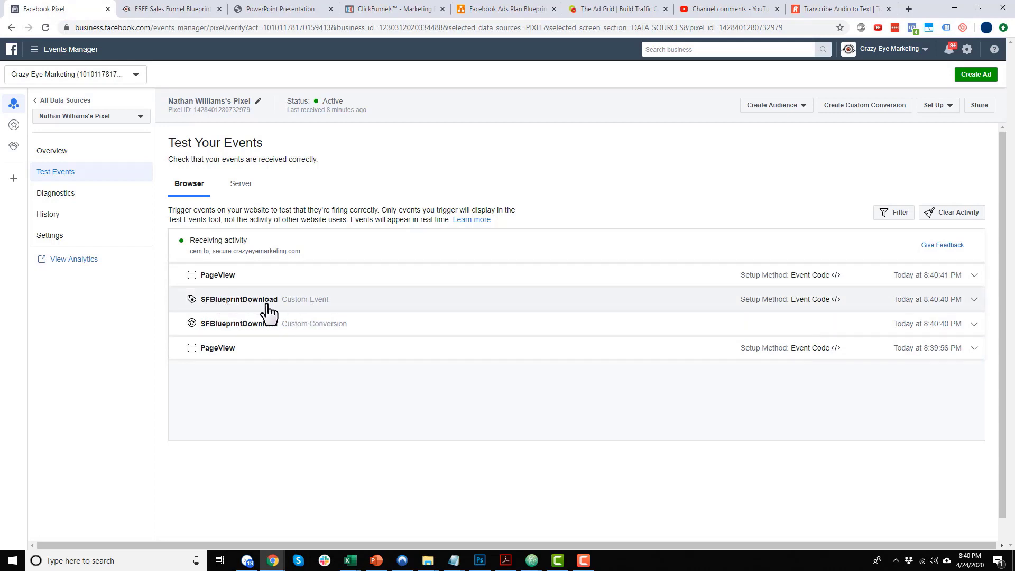
Step: Place the Facebook Ads Plan Blueprint diagram beside the funnel page among the open pages and review its 18 Free Funnels stage
{"action": "left_click", "coordinate": [165, 8]}
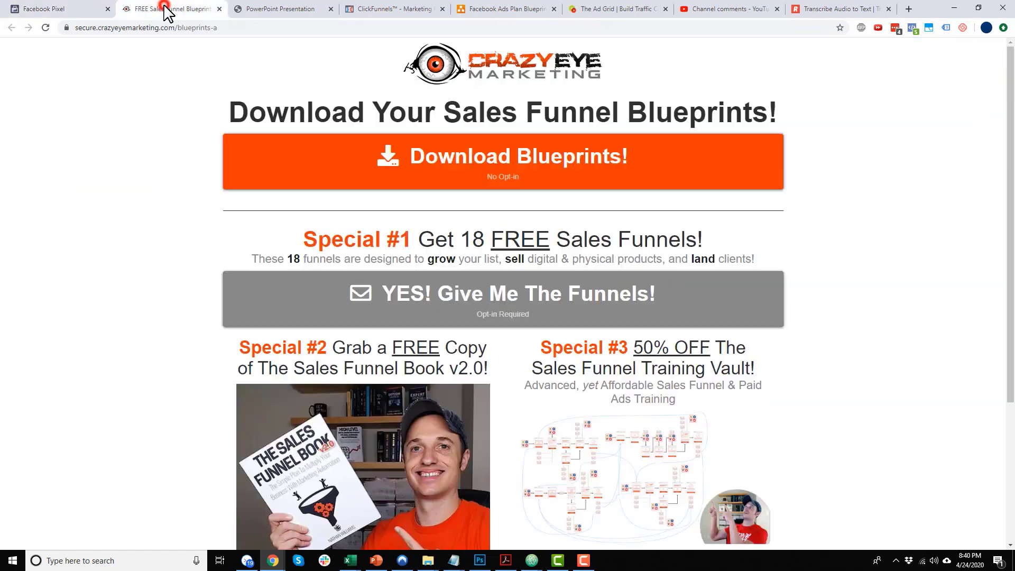
{"action": "scroll", "coordinate": [153, 288], "scroll_direction": "down", "scroll_amount": 2}
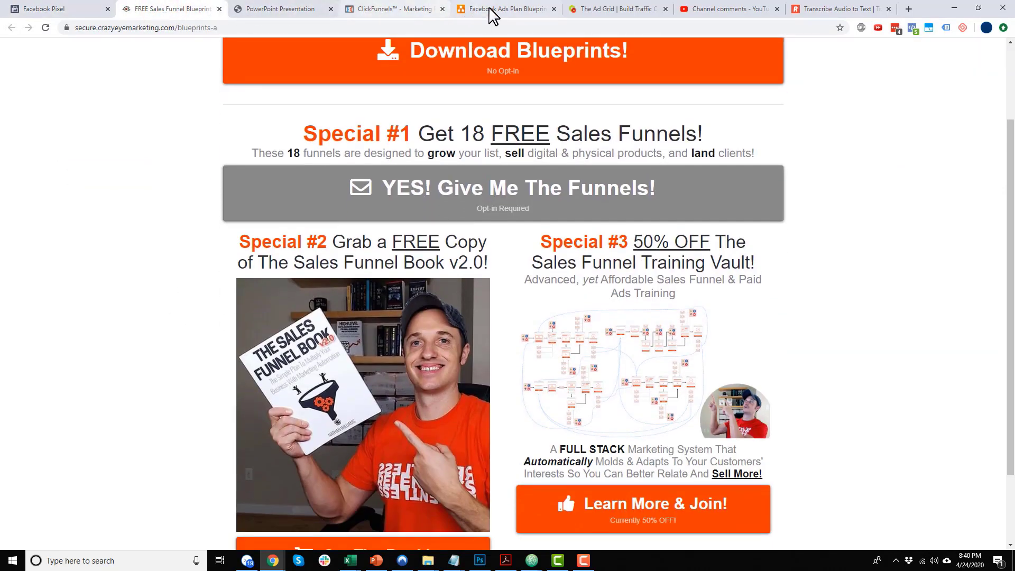
{"action": "left_click_drag", "start_coordinate": [487, 9], "coordinate": [267, 8]}
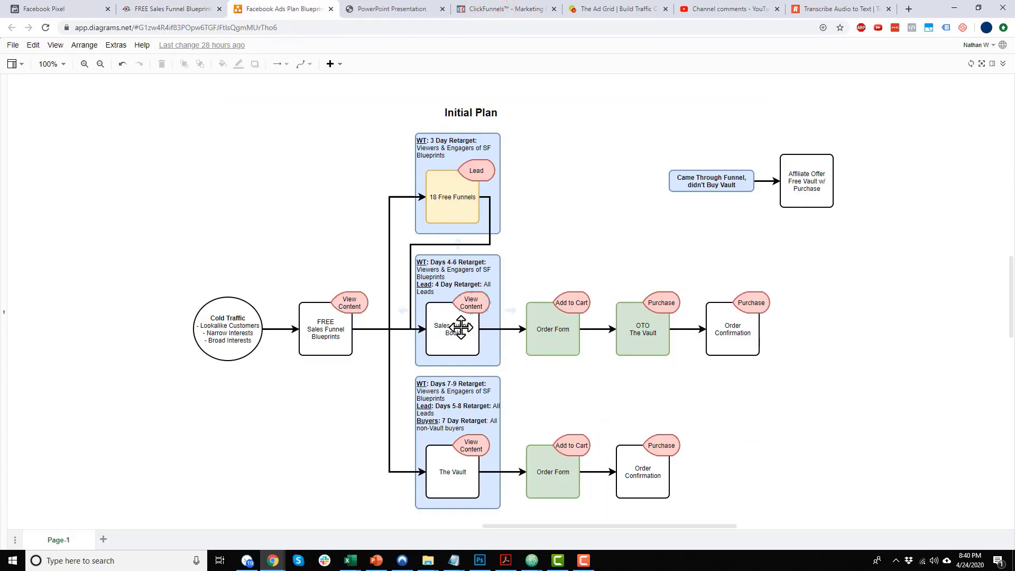
{"action": "left_click", "coordinate": [461, 192]}
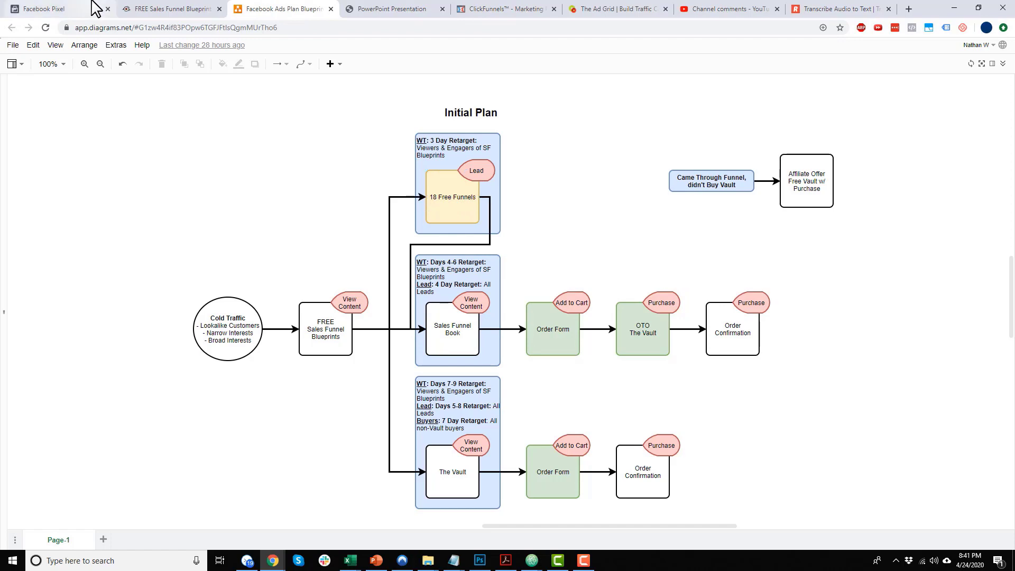
Step: Submit the opt-in form for the 18 free funnels with the prefilled e-mail and check the resulting events in Test Events
{"action": "left_click", "coordinate": [172, 7]}
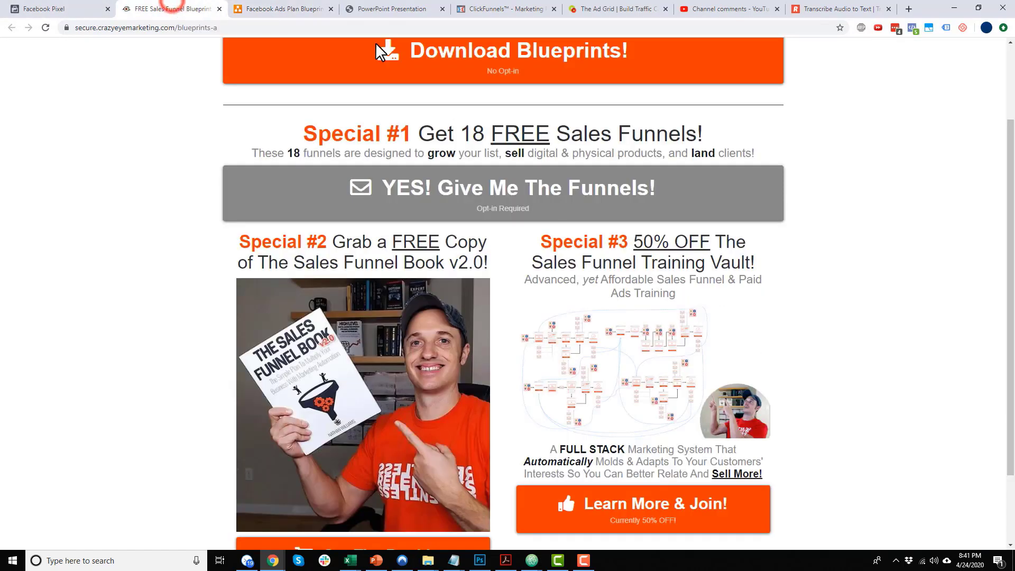
{"action": "left_click", "coordinate": [503, 193]}
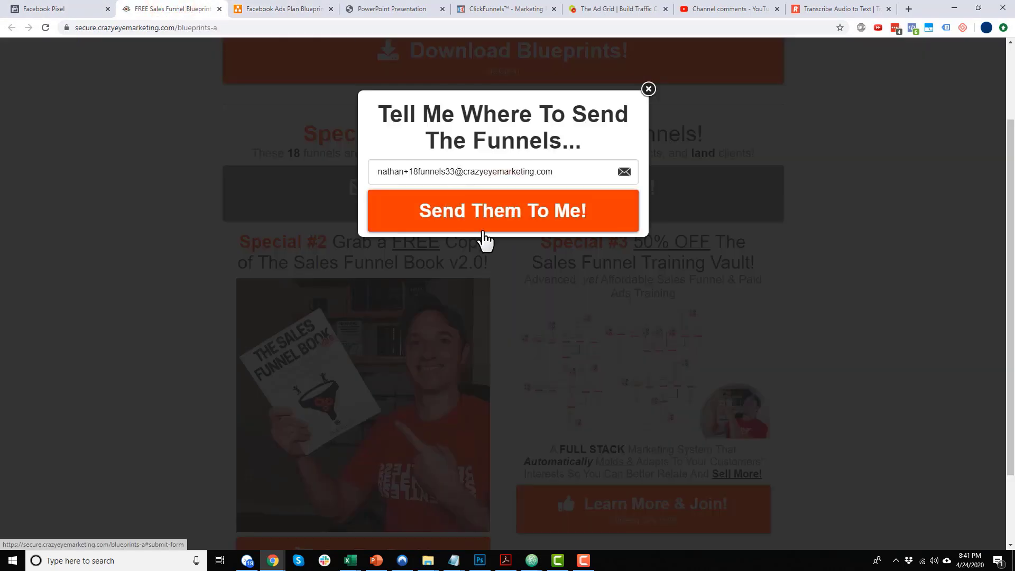
{"action": "left_click", "coordinate": [485, 204]}
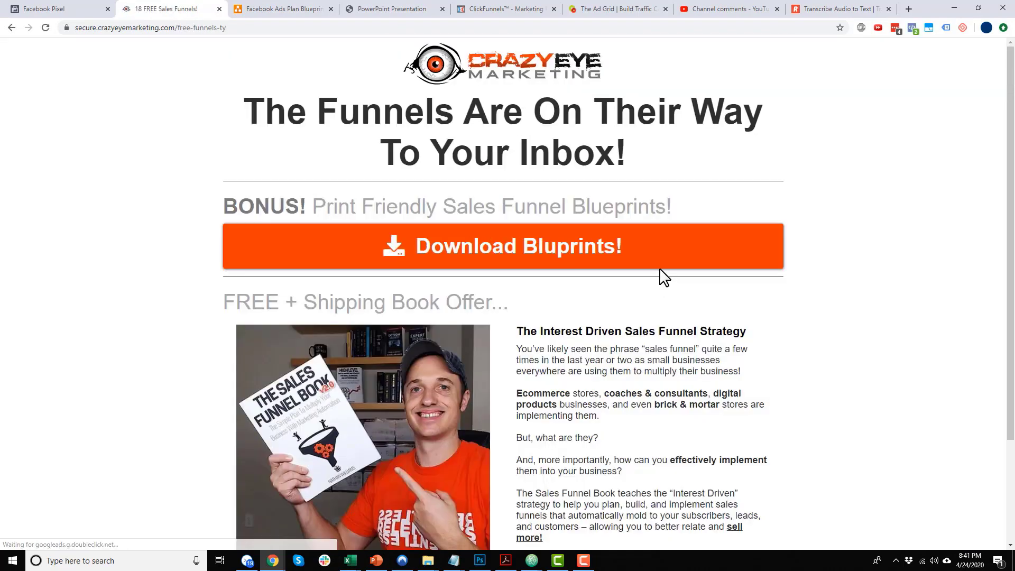
{"action": "left_click", "coordinate": [52, 8]}
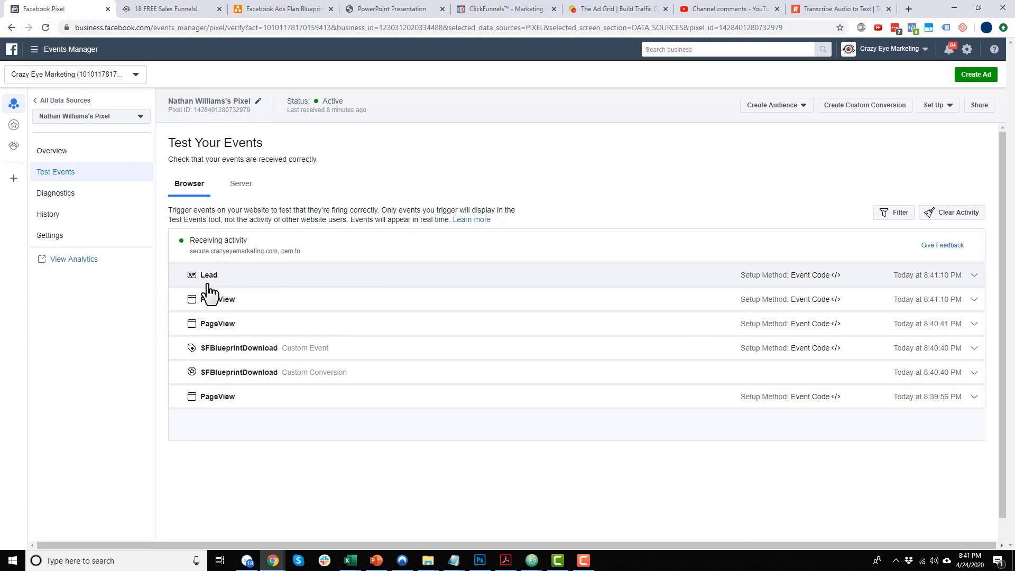
Step: Compare the events reported by Facebook Pixel Helper on the free funnels thank-you page with those in Test Events
{"action": "left_click", "coordinate": [165, 9]}
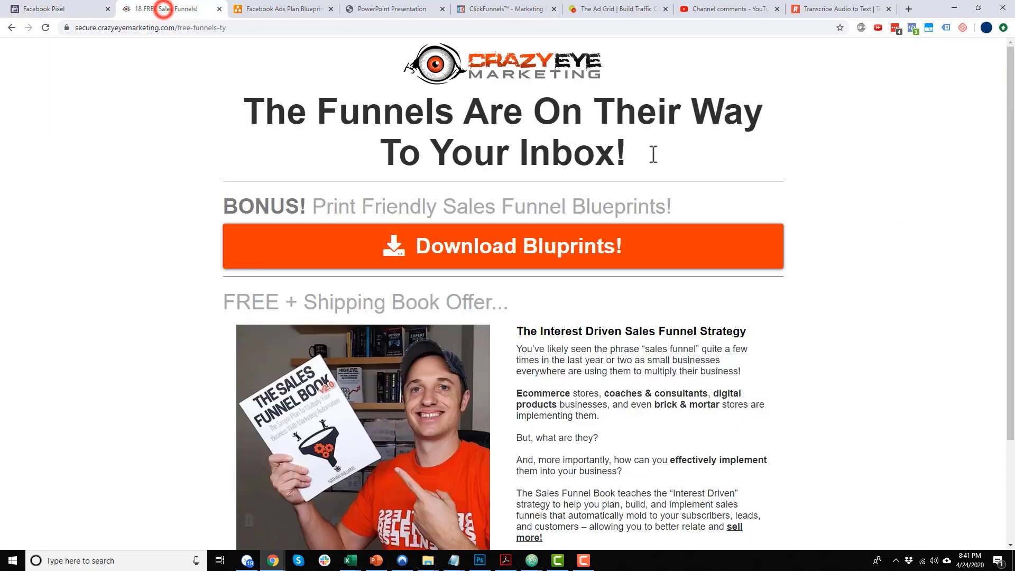
{"action": "left_click", "coordinate": [912, 28]}
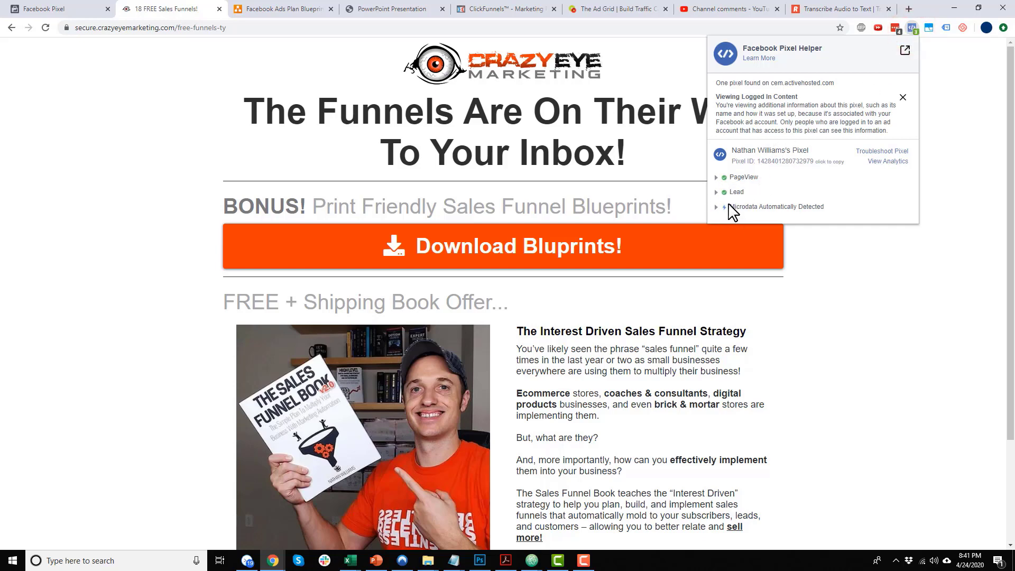
{"action": "left_click", "coordinate": [77, 8]}
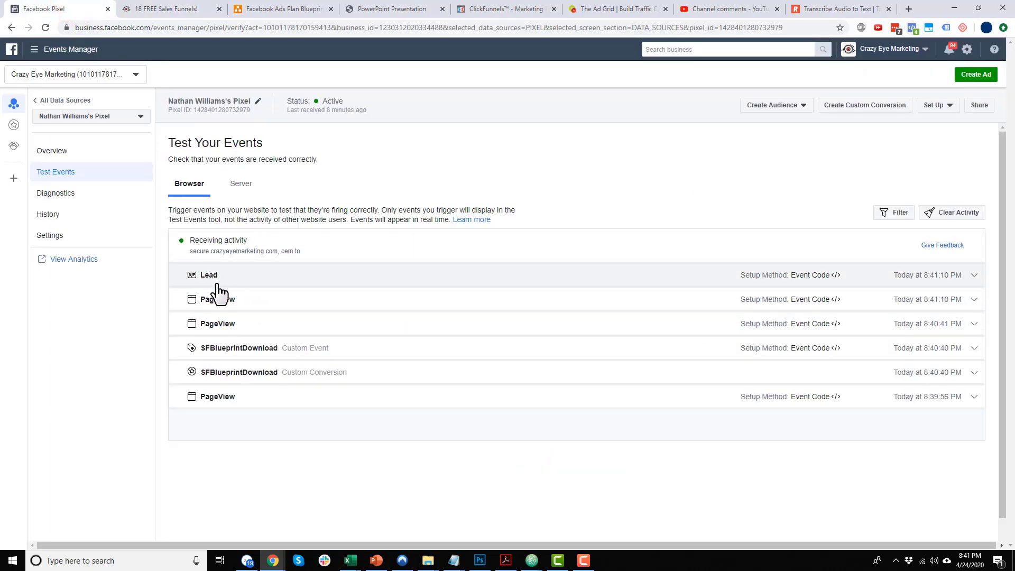
{"action": "left_click", "coordinate": [210, 8]}
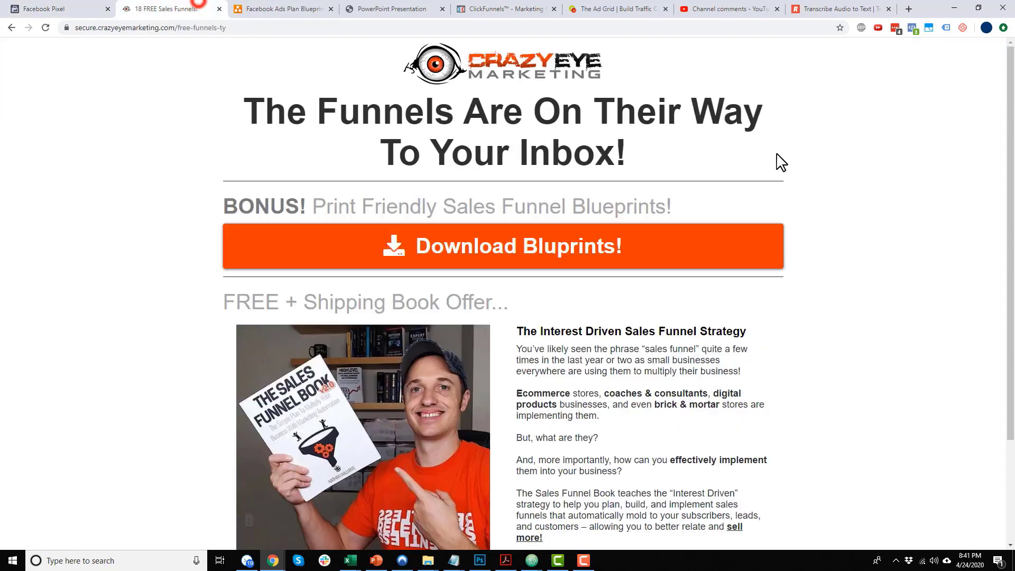
{"action": "left_click", "coordinate": [911, 28]}
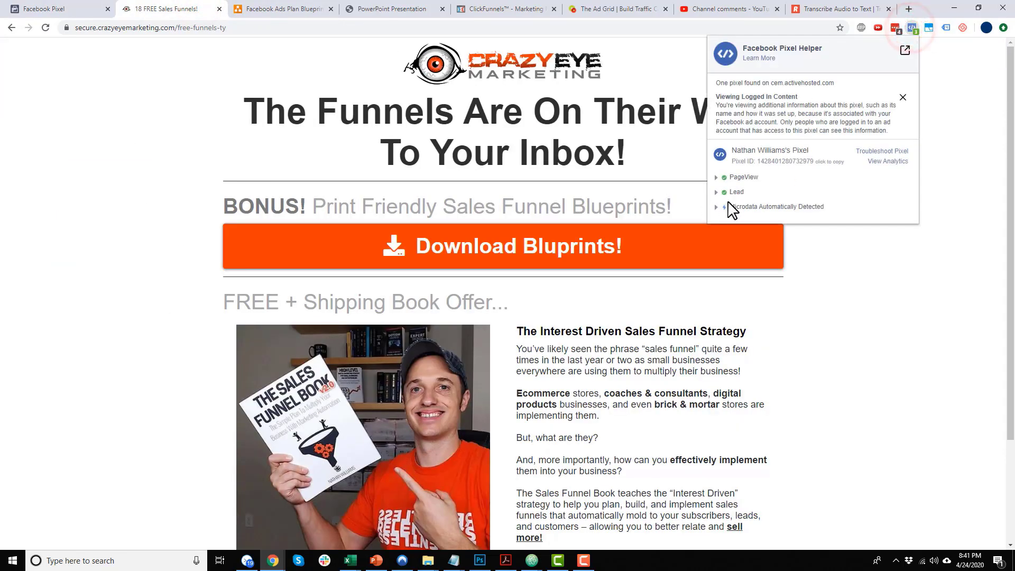
{"action": "left_click", "coordinate": [899, 319]}
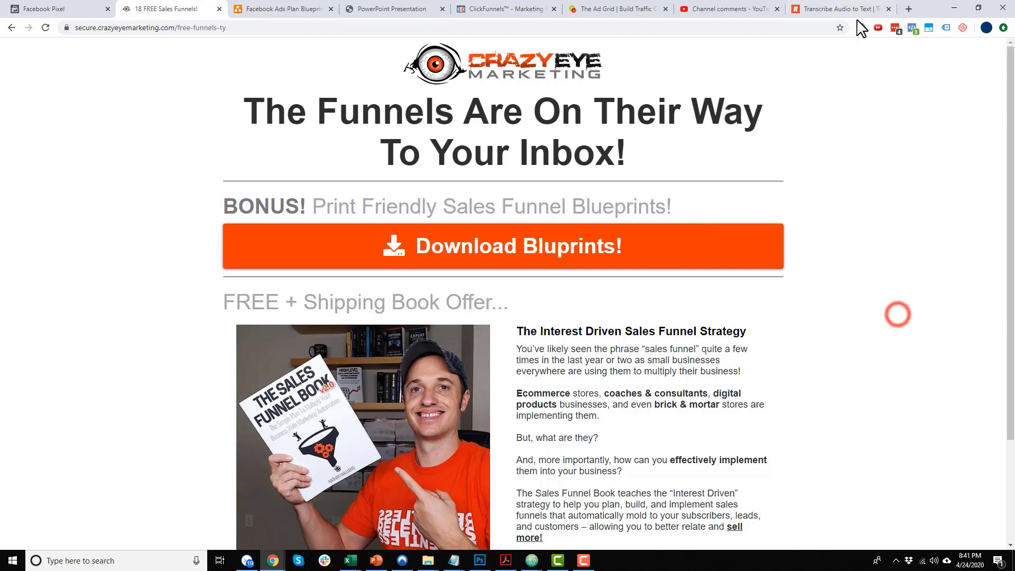
{"action": "left_click", "coordinate": [911, 29]}
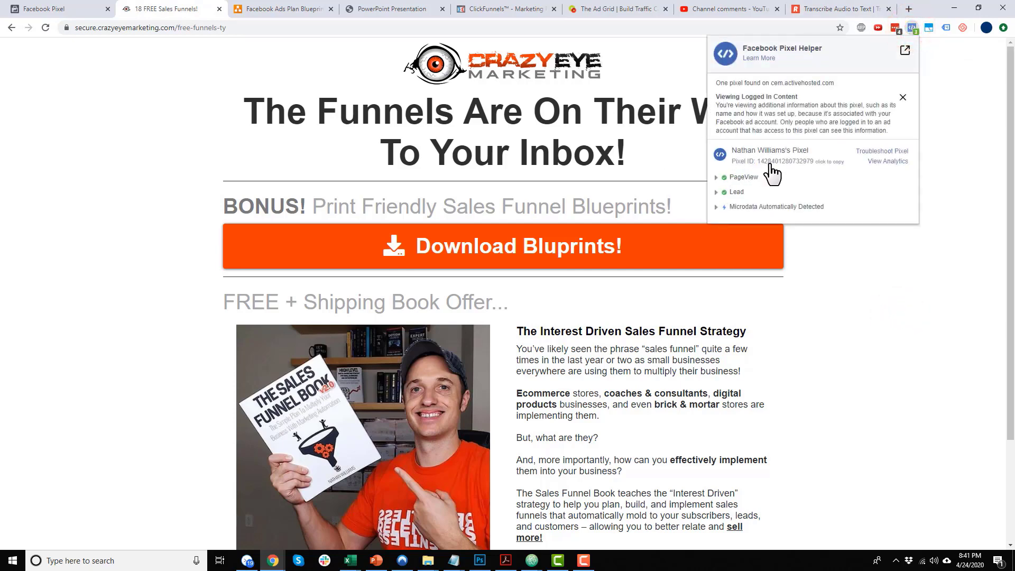
{"action": "left_click", "coordinate": [868, 279]}
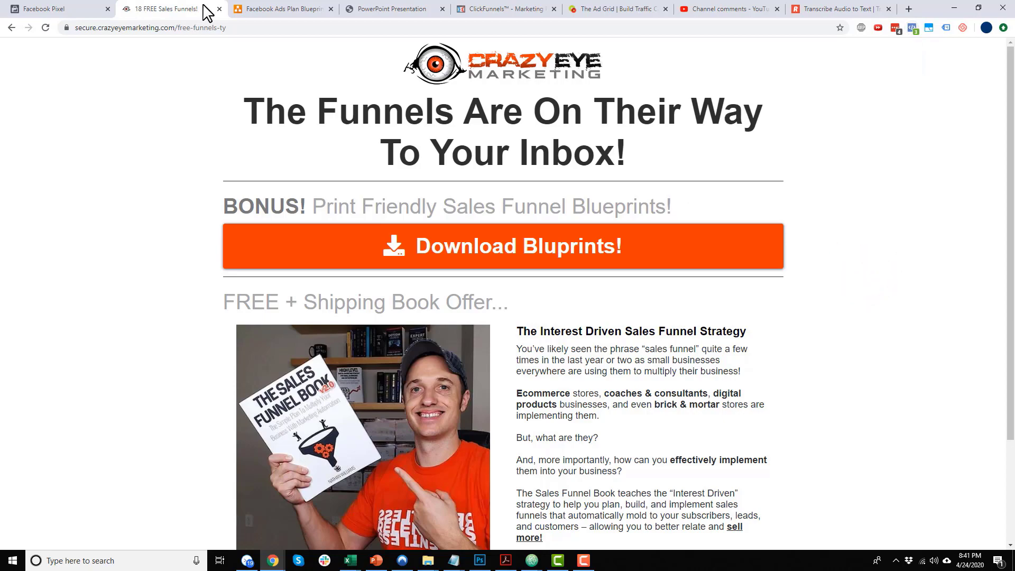
{"action": "left_click", "coordinate": [84, 3]}
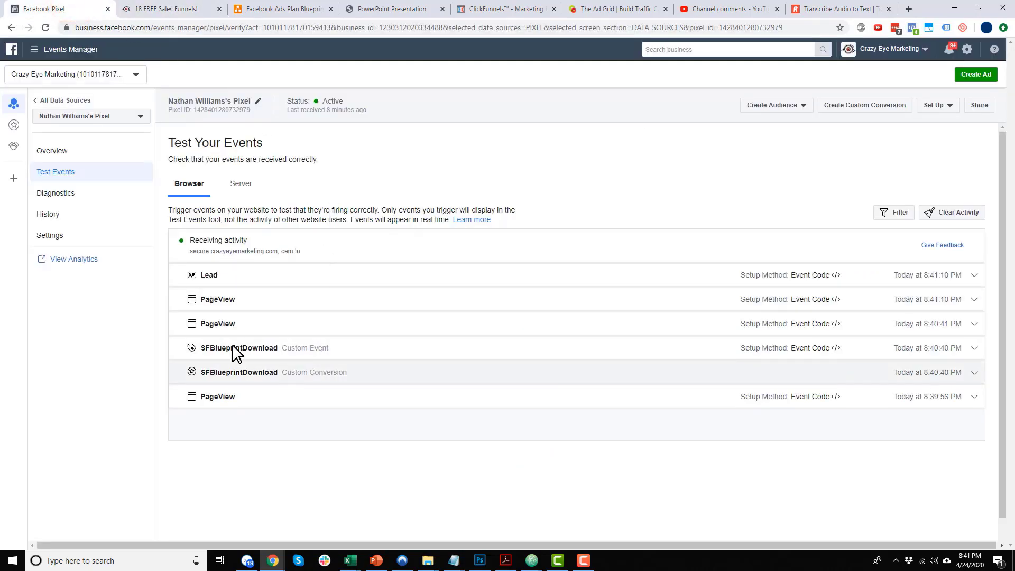
Step: Return to the blueprints page, open the Sales Funnel Book offer, and check its events in Test Events
{"action": "left_click", "coordinate": [159, 9]}
{"action": "scroll", "coordinate": [554, 222], "scroll_direction": "down", "scroll_amount": 3}
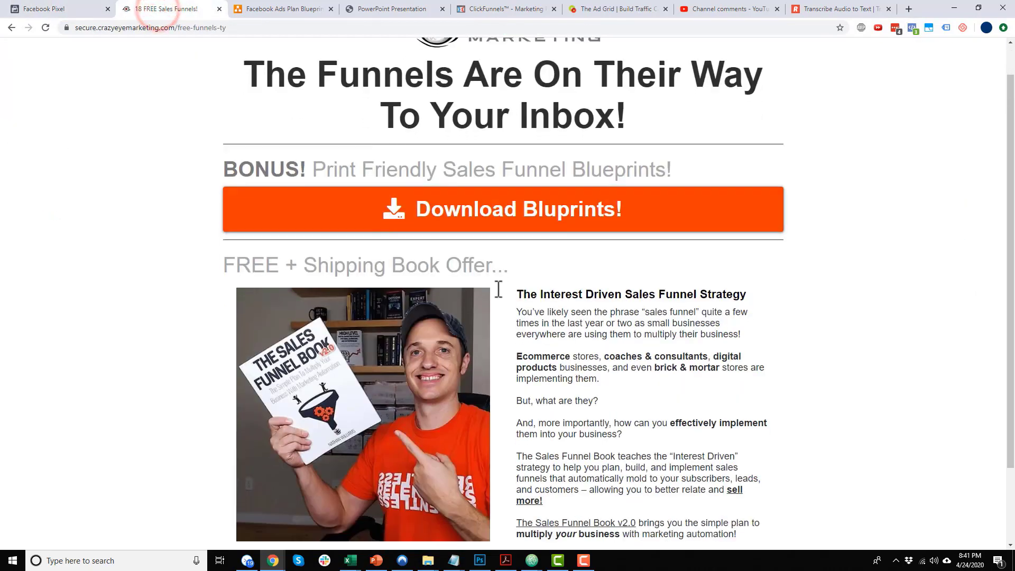
{"action": "left_click", "coordinate": [10, 27]}
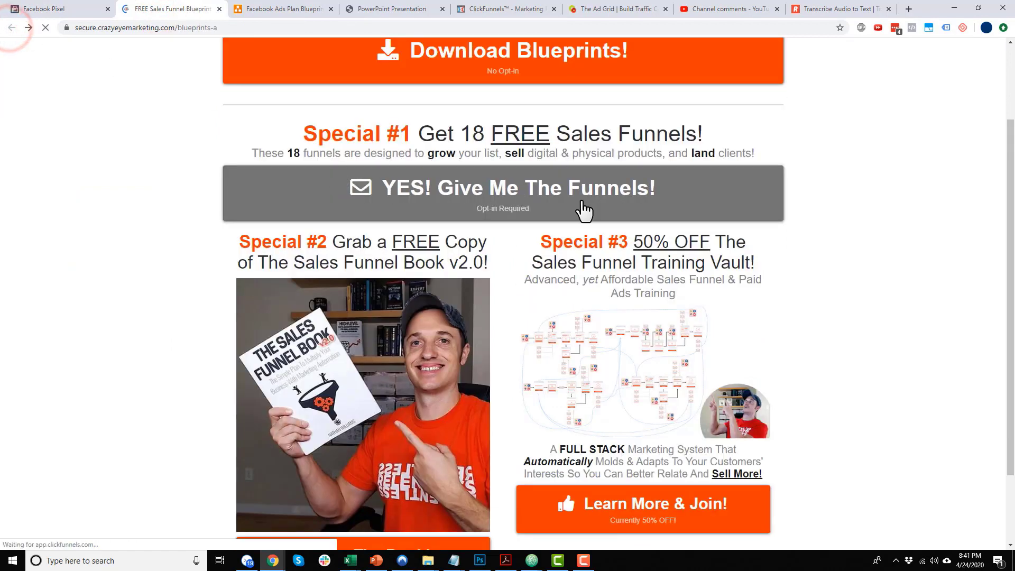
{"action": "scroll", "coordinate": [619, 241], "scroll_direction": "down", "scroll_amount": 2}
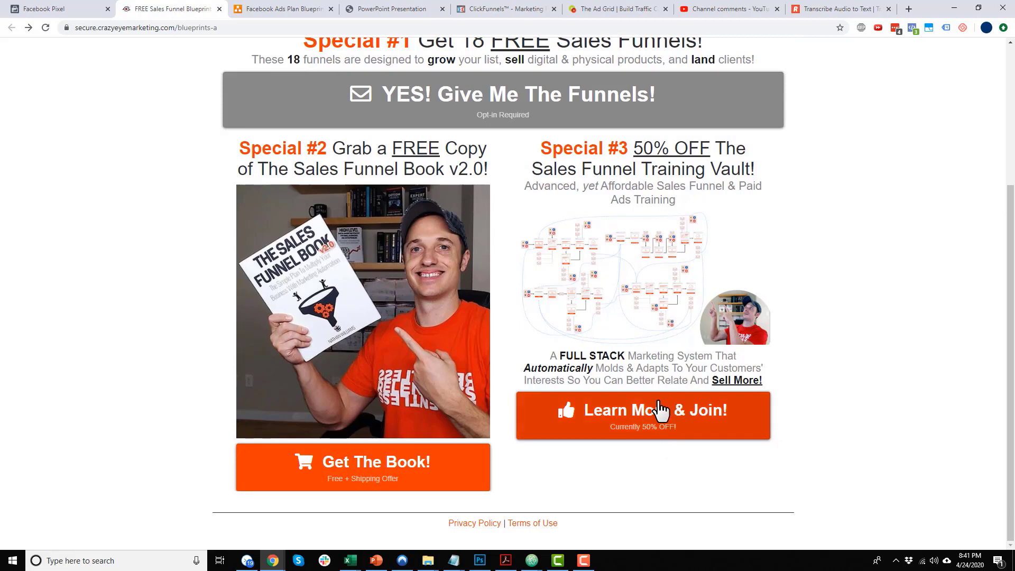
{"action": "left_click", "coordinate": [376, 274]}
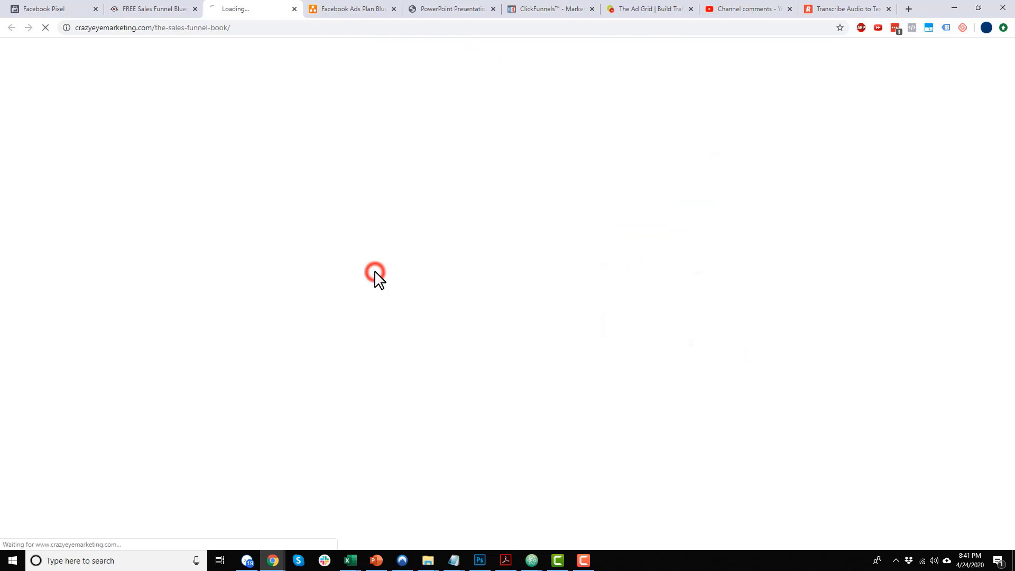
{"action": "left_click", "coordinate": [47, 7]}
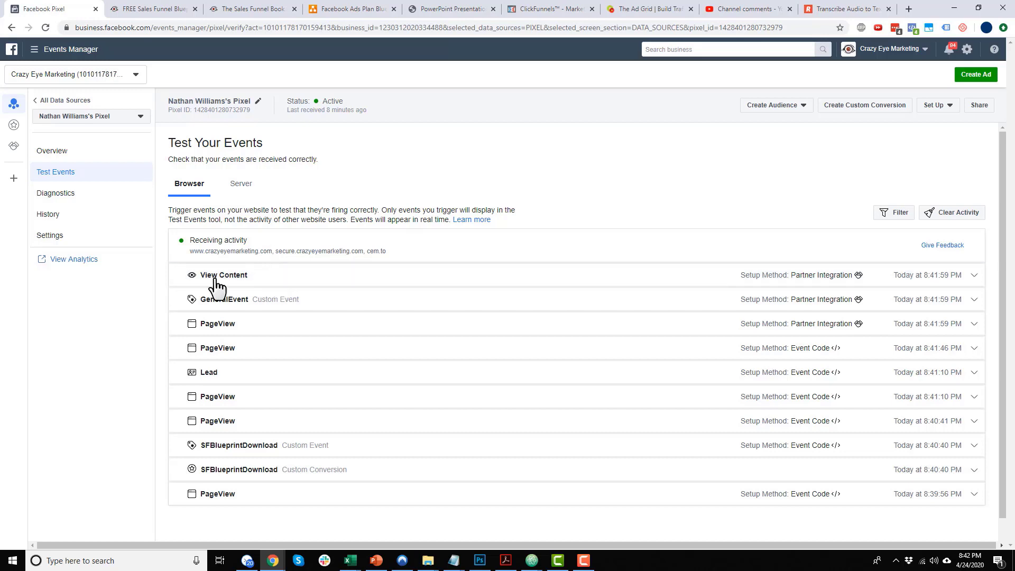
Step: Return to the Sales Funnel Book sales page and proceed to the book's order form
{"action": "left_click", "coordinate": [127, 6]}
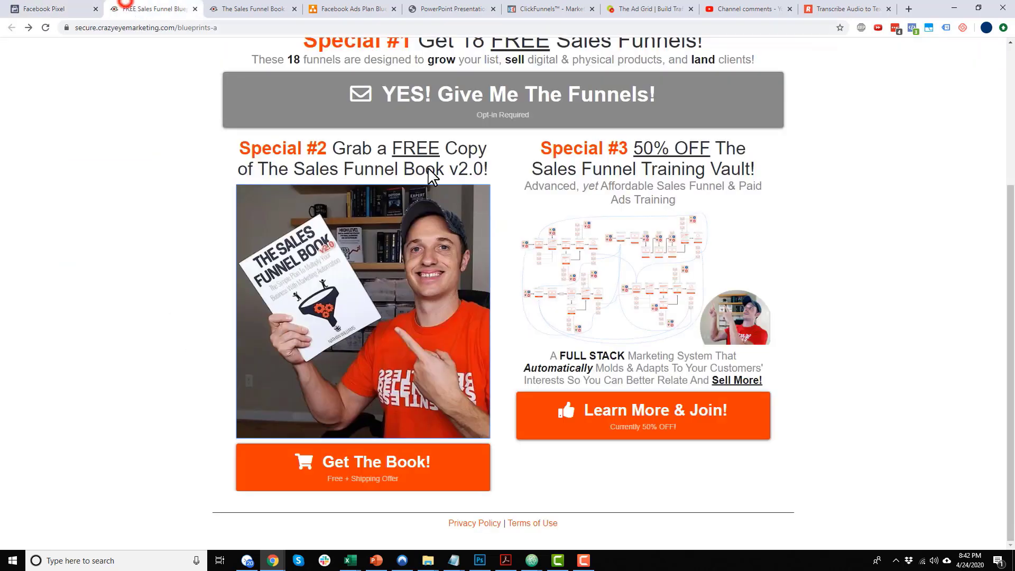
{"action": "left_click", "coordinate": [232, 9]}
{"action": "scroll", "coordinate": [519, 272], "scroll_direction": "down", "scroll_amount": 4}
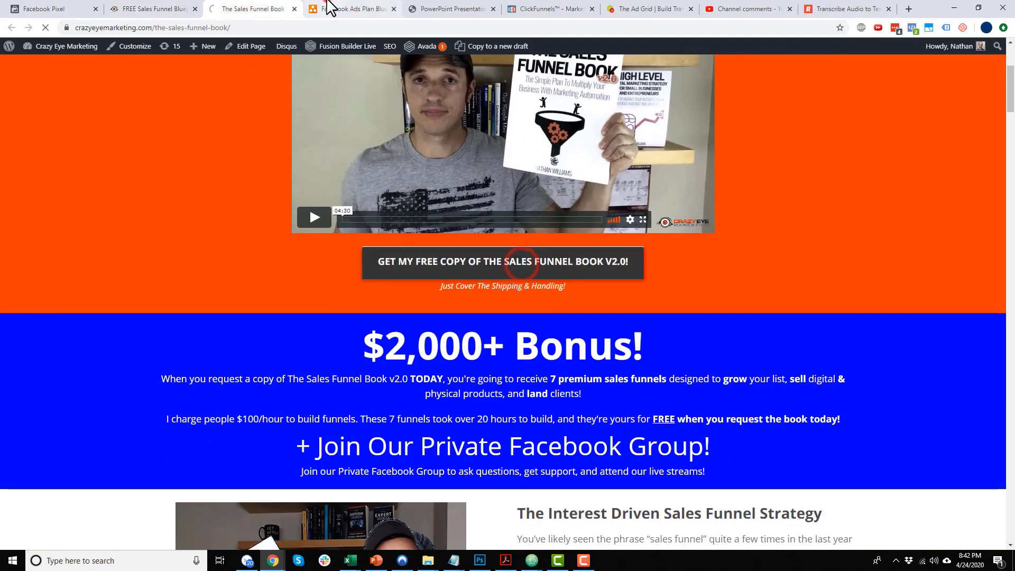
Step: In the Facebook Ads Plan Blueprint diagram, relabel the event tag on FREE Sales Funnel Blueprints as SFBluePrint Download
{"action": "left_click", "coordinate": [328, 7]}
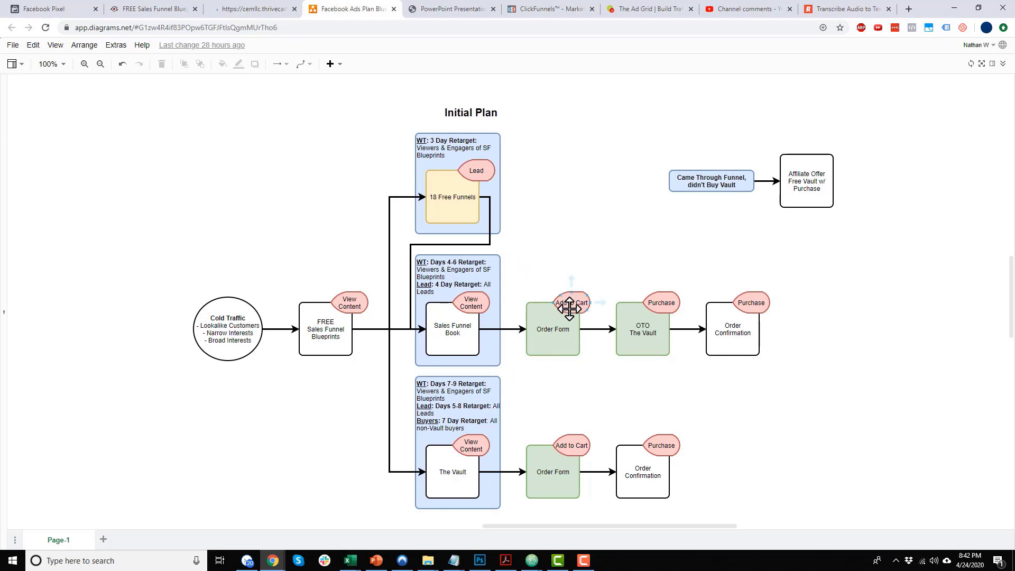
{"action": "left_click", "coordinate": [522, 327]}
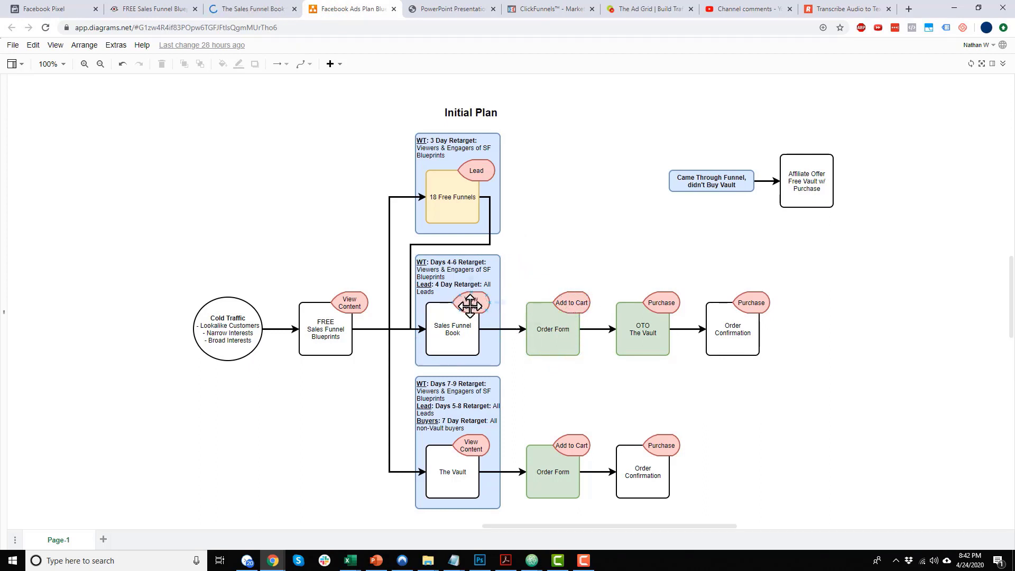
{"action": "double_click", "coordinate": [350, 302]}
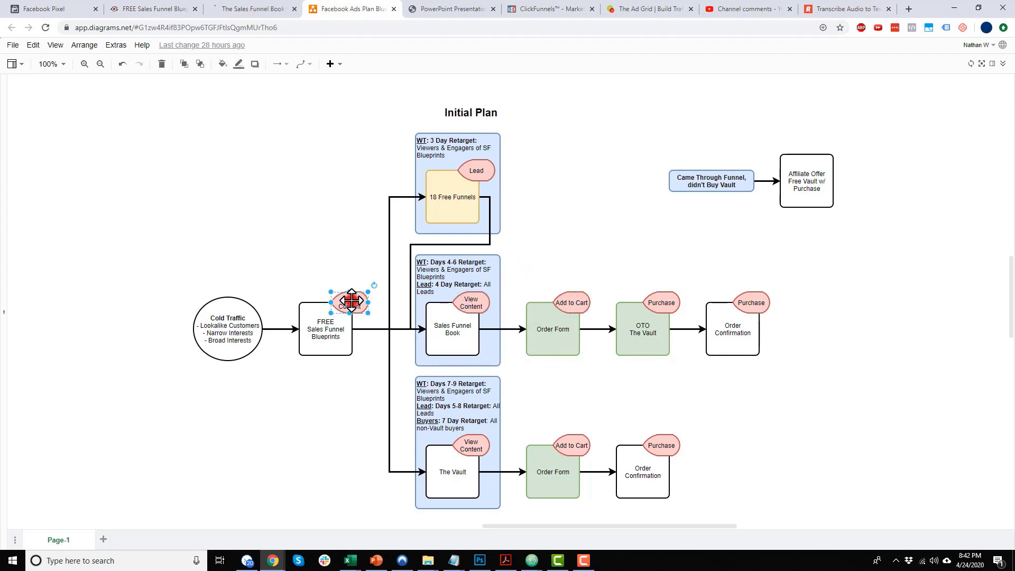
{"action": "type", "text": "SFBluePrint Download"}
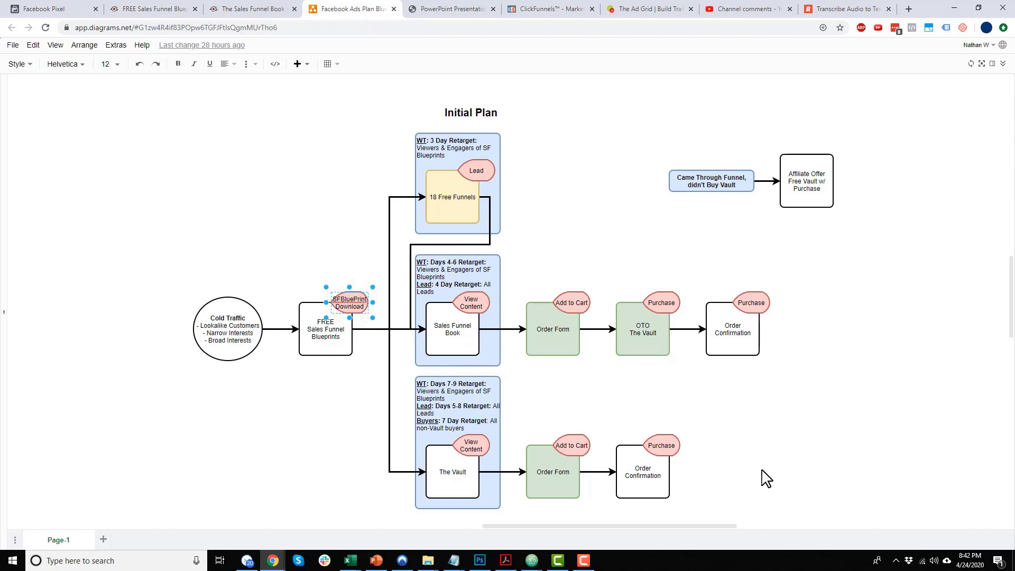
{"action": "left_click", "coordinate": [754, 401]}
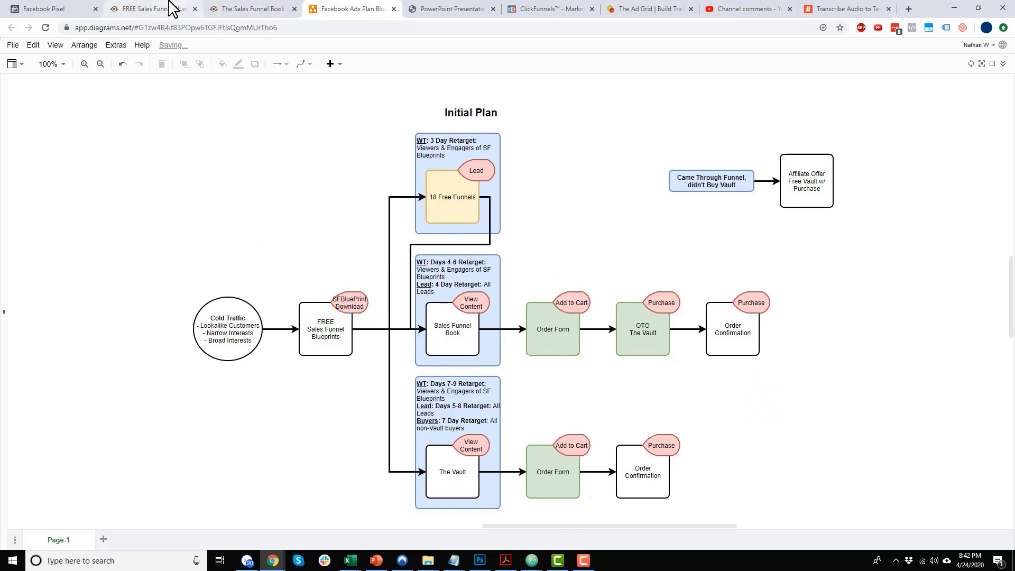
Step: Check the book order form's events in Test Events and compare them with the Order Form and OTO The Vault stages in the diagram
{"action": "left_click", "coordinate": [38, 8]}
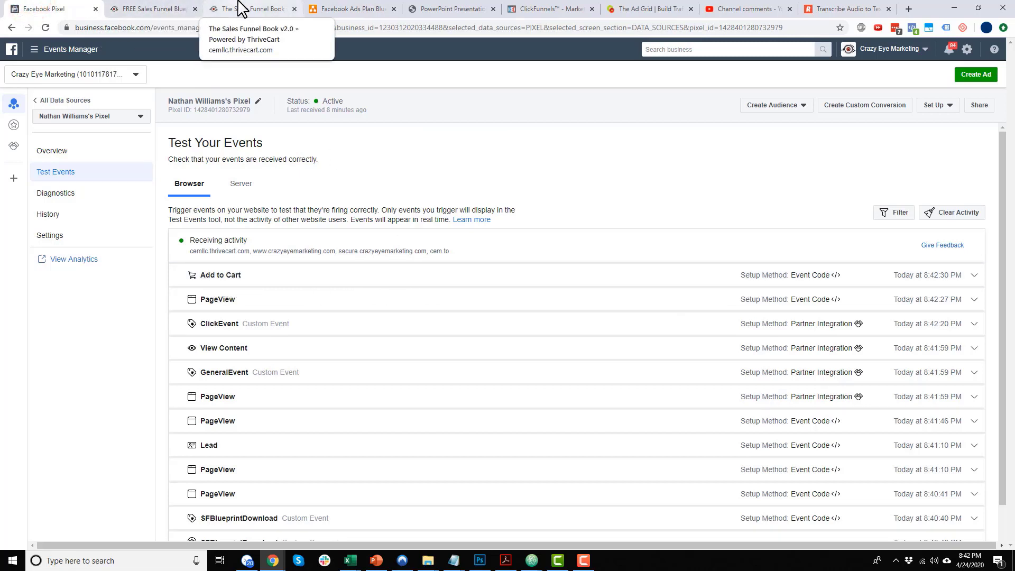
{"action": "left_click", "coordinate": [346, 9]}
{"action": "left_click", "coordinate": [660, 305]}
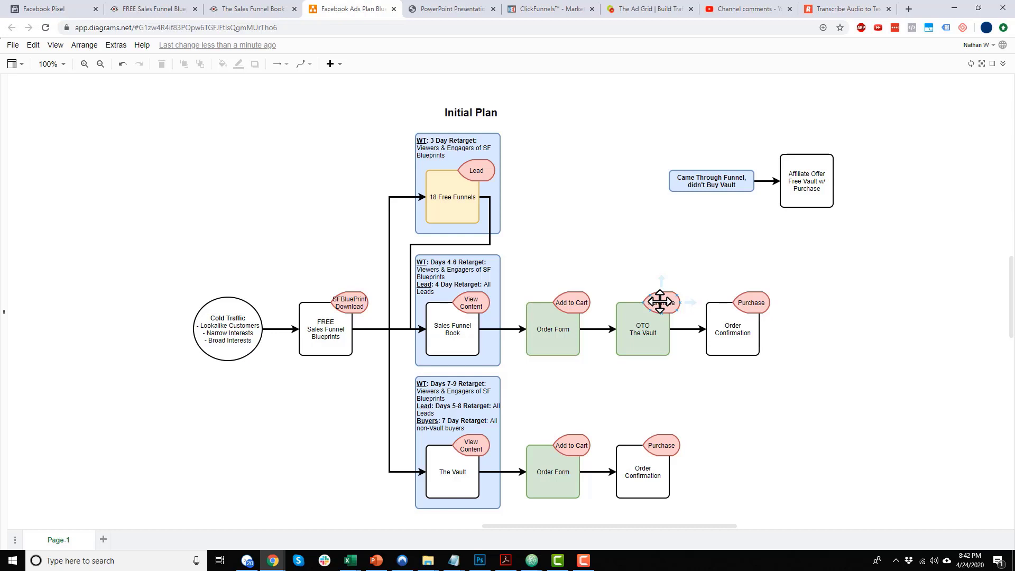
{"action": "left_click", "coordinate": [554, 320]}
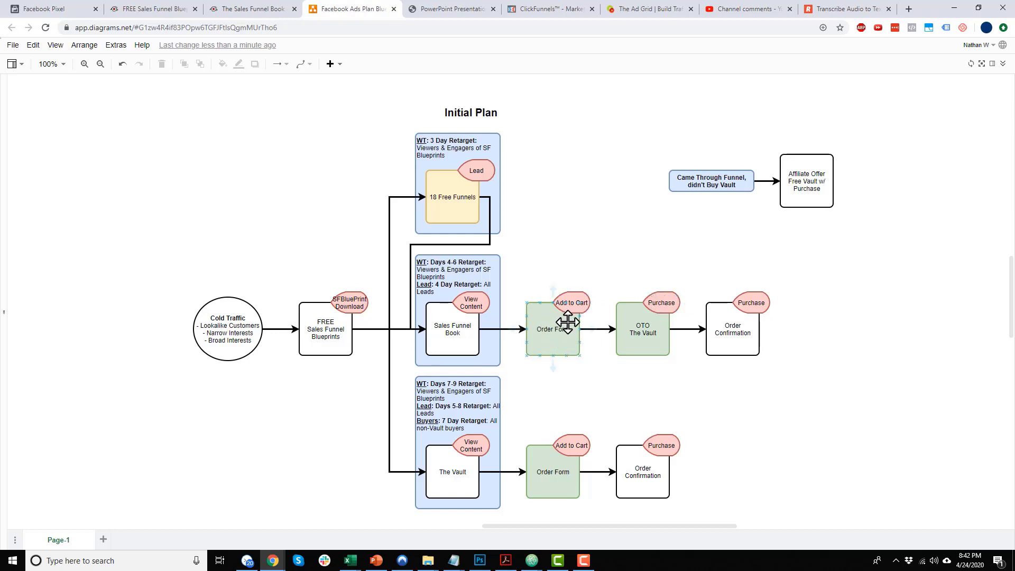
{"action": "left_click", "coordinate": [629, 331]}
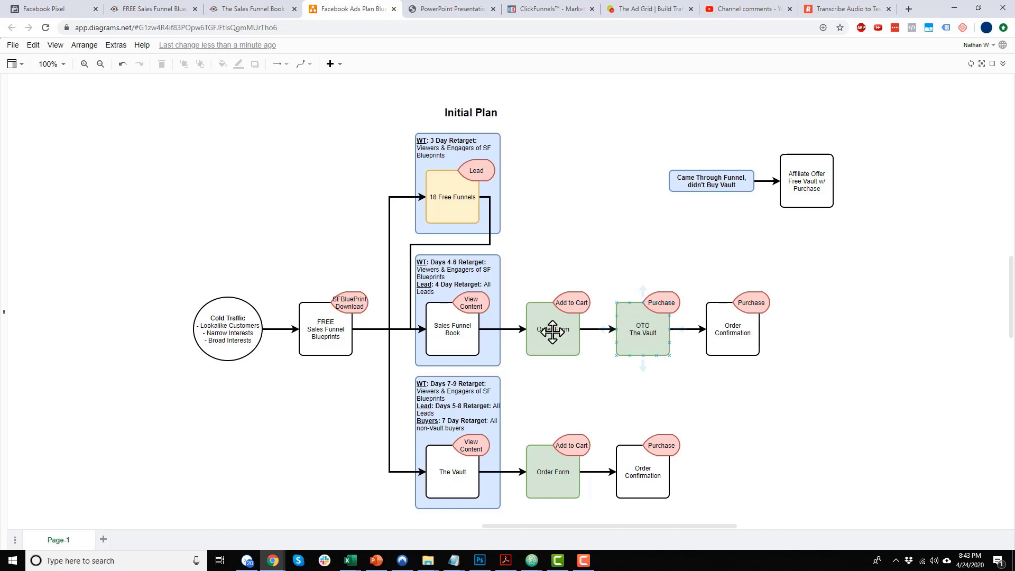
Step: Open the Sales Funnel Training Vault offer from the blueprints page and check its events in Test Events
{"action": "left_click", "coordinate": [183, 5]}
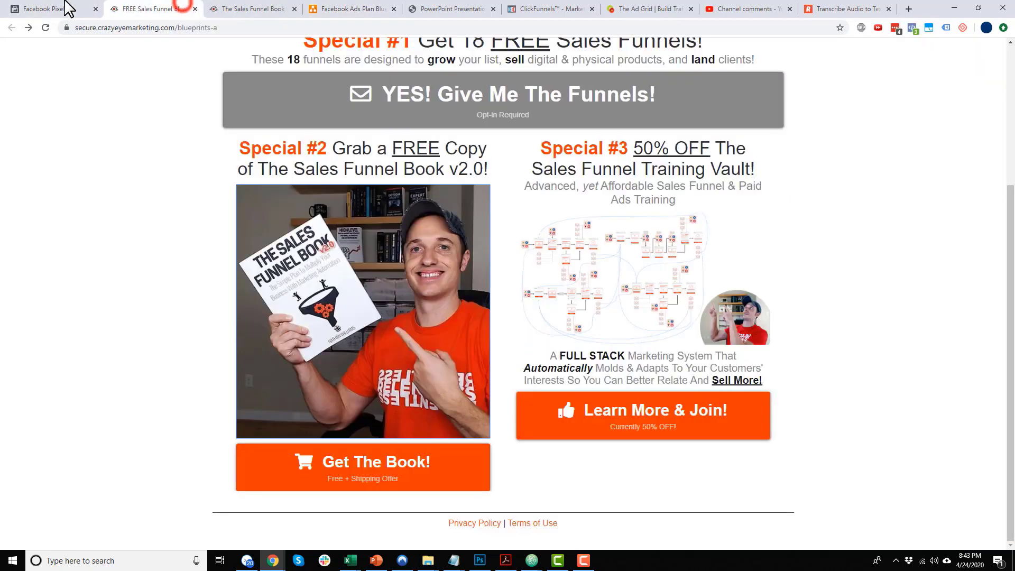
{"action": "left_click", "coordinate": [630, 425]}
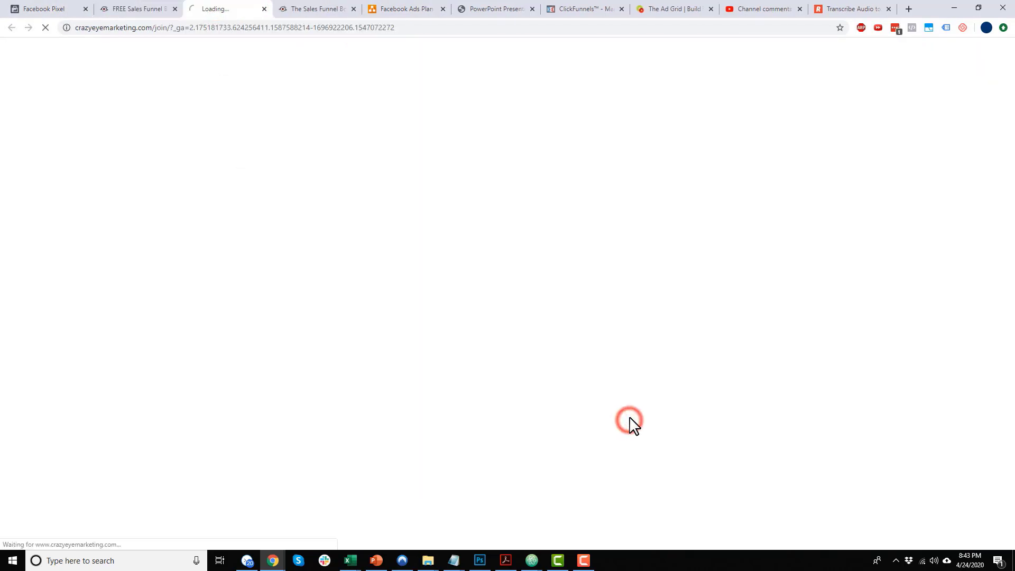
{"action": "left_click", "coordinate": [59, 8]}
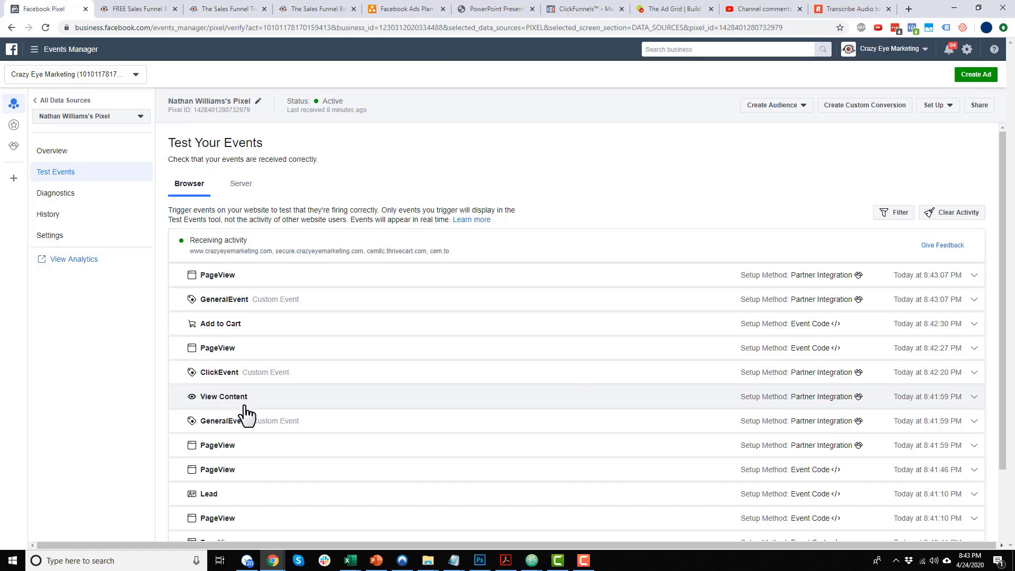
Step: Inspect the Vault sales page with Facebook Pixel Helper and expand the ViewContent event's details
{"action": "left_click", "coordinate": [126, 8]}
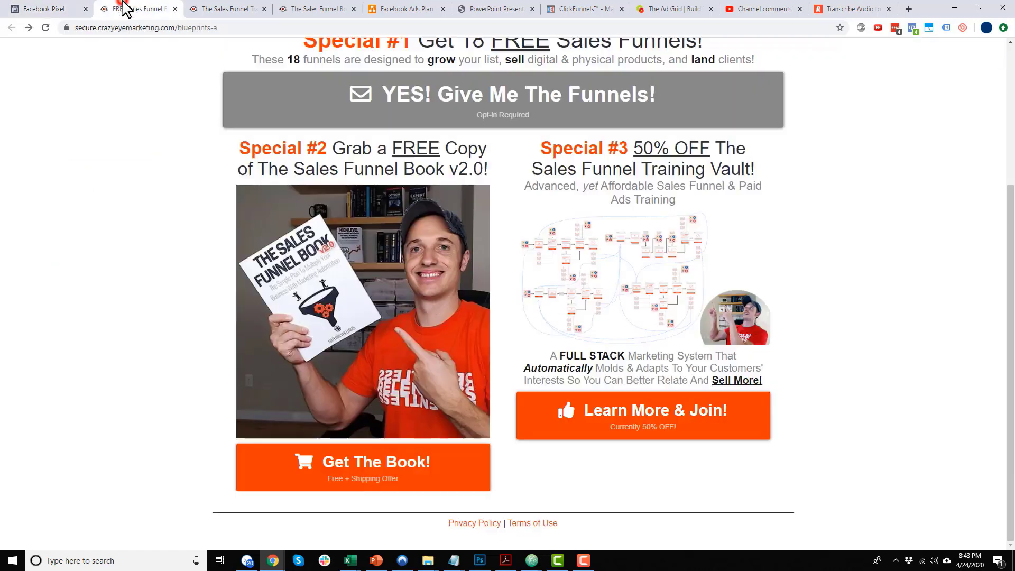
{"action": "left_click", "coordinate": [220, 7]}
{"action": "left_click", "coordinate": [299, 7]}
{"action": "left_click", "coordinate": [253, 7]}
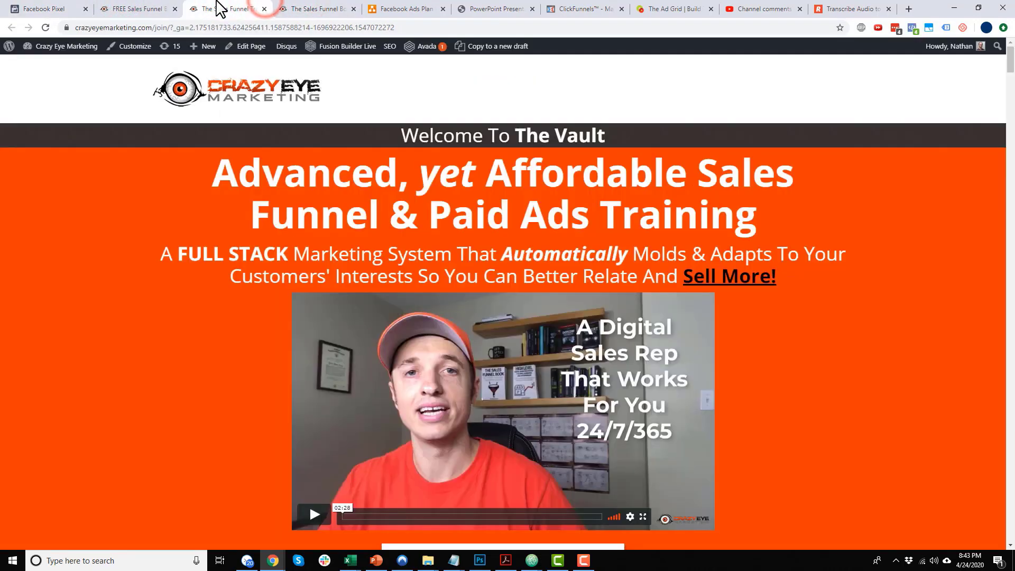
{"action": "left_click", "coordinate": [913, 28]}
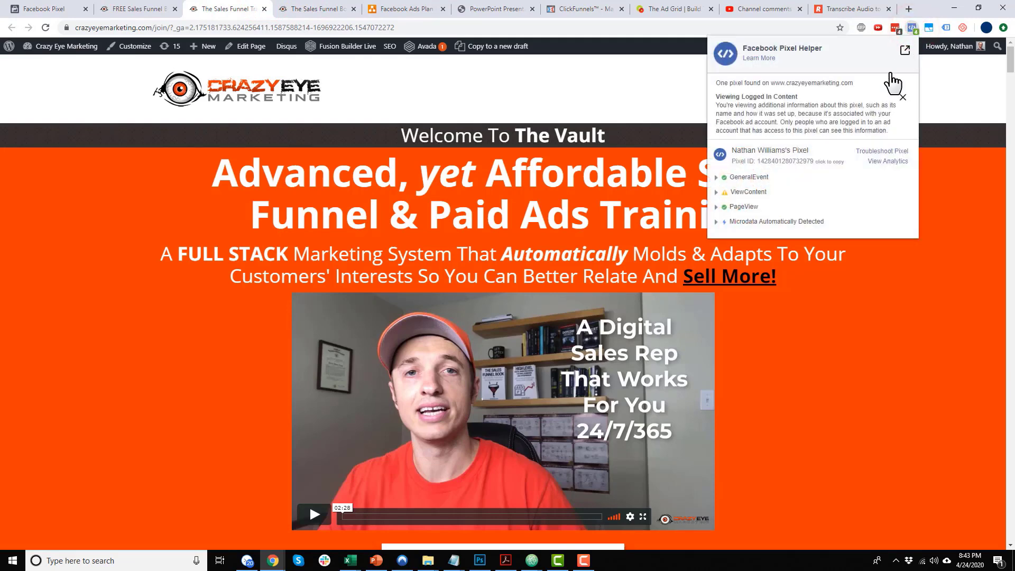
{"action": "left_click", "coordinate": [716, 193]}
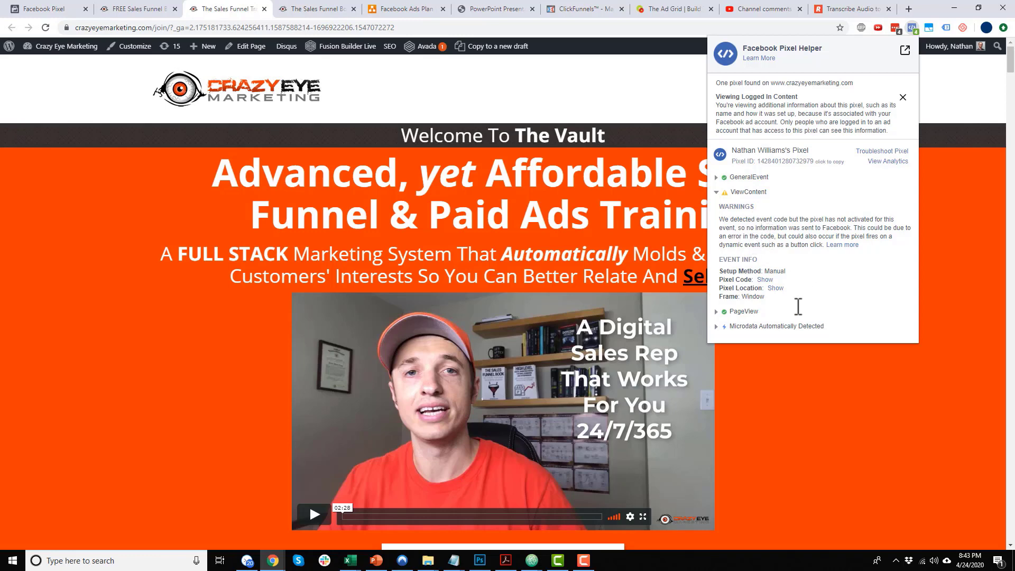
Step: Proceed from the Vault sales page to its order form and check the resulting events in Test Events
{"action": "left_click", "coordinate": [827, 392]}
{"action": "scroll", "coordinate": [643, 379], "scroll_direction": "down", "scroll_amount": 5}
{"action": "left_click", "coordinate": [555, 294]}
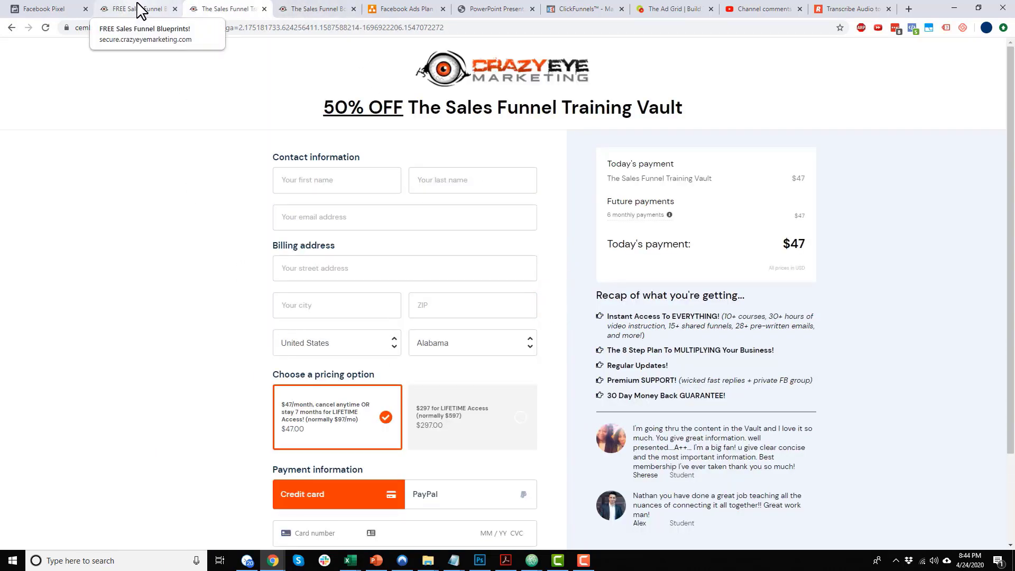
{"action": "left_click", "coordinate": [71, 9]}
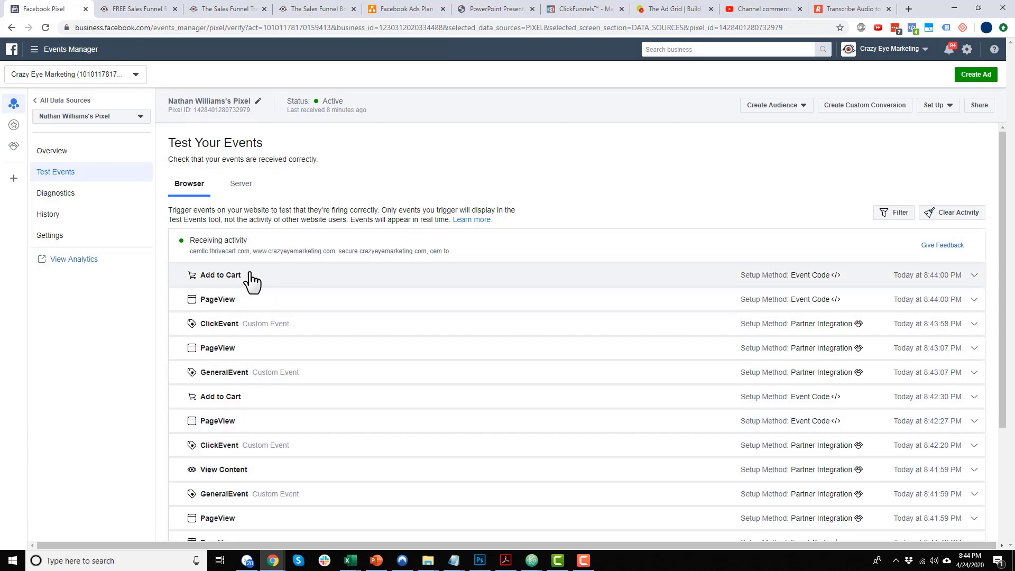
Step: Review the 18 Free Funnels, Sales Funnel Book and affiliate offer stages in the plan diagram
{"action": "left_click", "coordinate": [394, 9]}
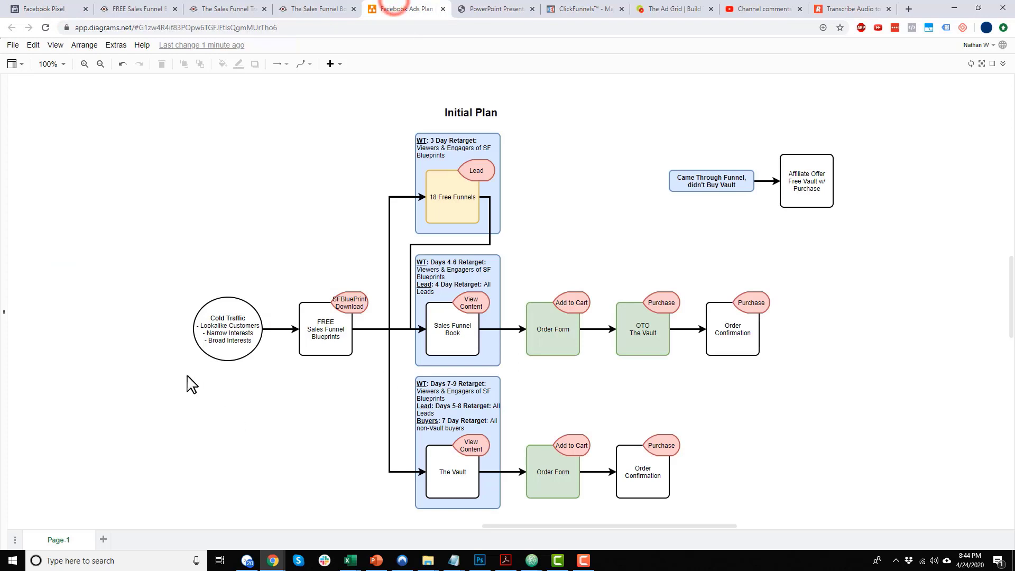
{"action": "left_click", "coordinate": [457, 211]}
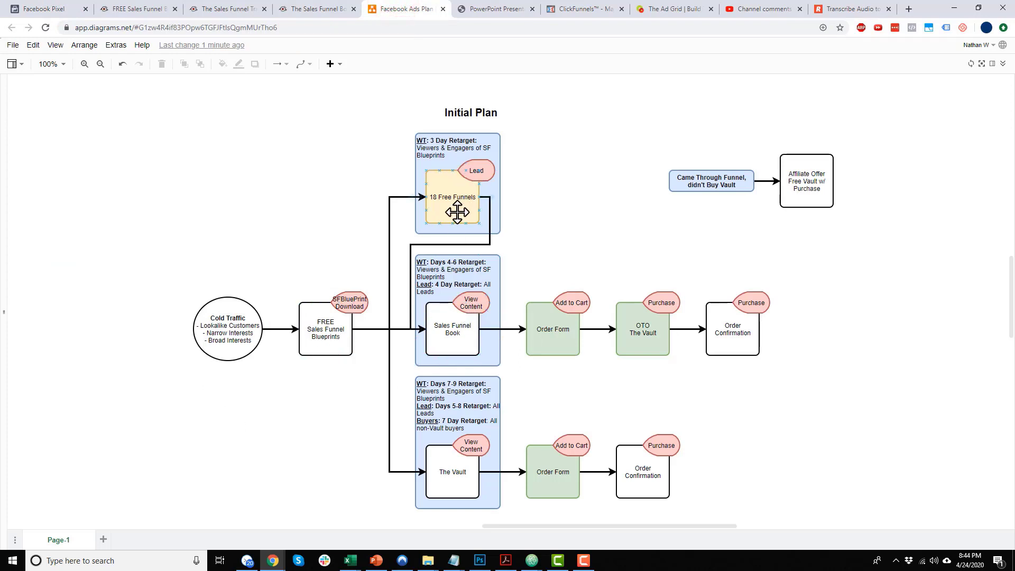
{"action": "left_click", "coordinate": [461, 337]}
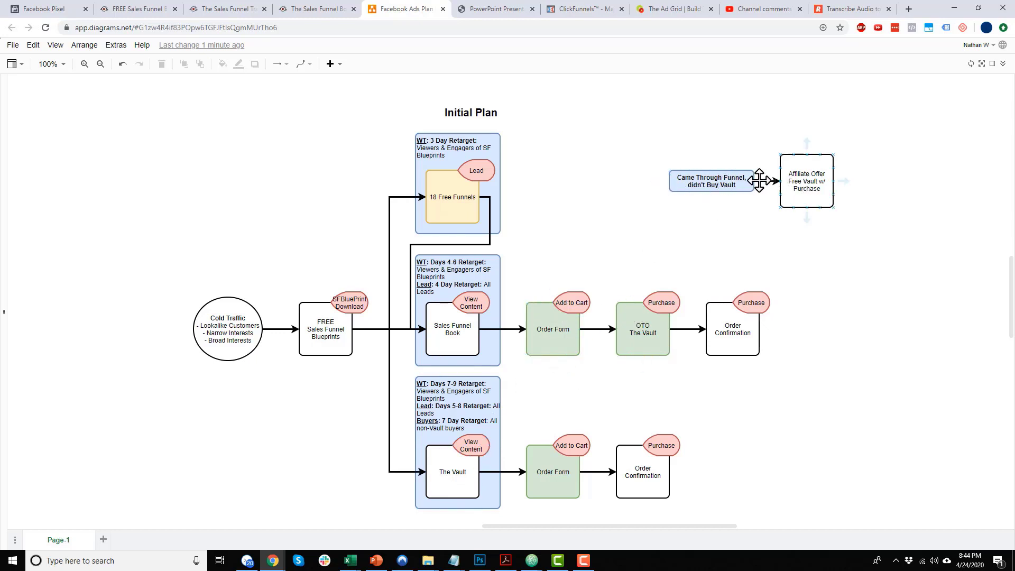
Step: Replace the blueprints page with the free-vault page on crazyeyemarketing.com
{"action": "left_click", "coordinate": [296, 9]}
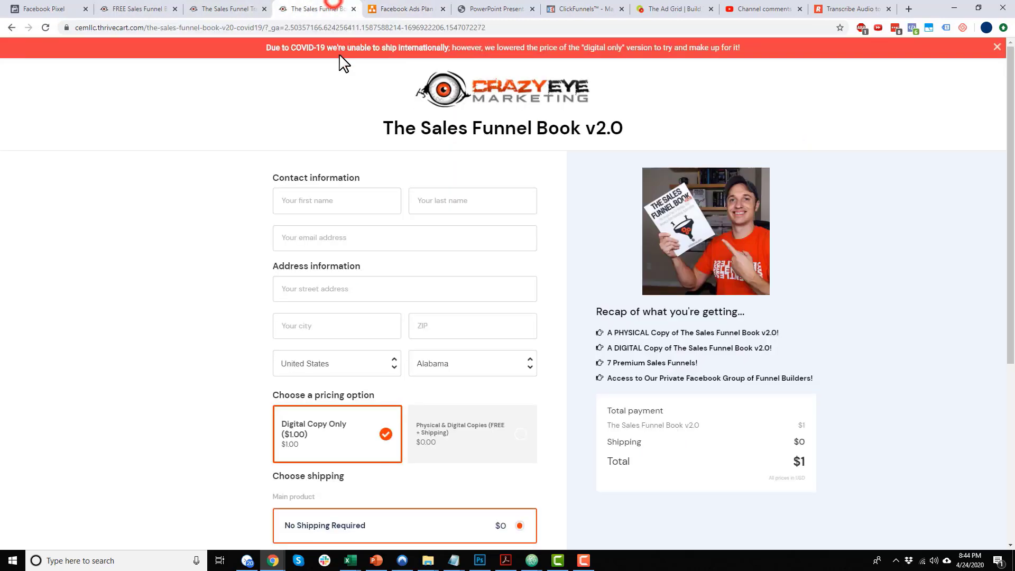
{"action": "left_click", "coordinate": [236, 8]}
{"action": "left_click", "coordinate": [116, 8]}
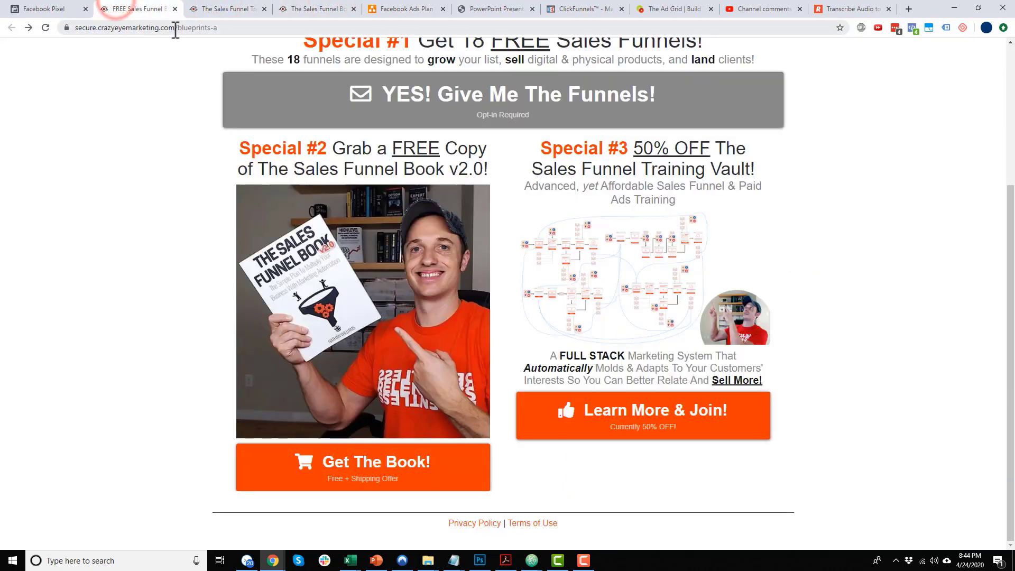
{"action": "left_click_drag", "start_coordinate": [175, 30], "coordinate": [330, 30]}
{"action": "type", "text": "/fr"}
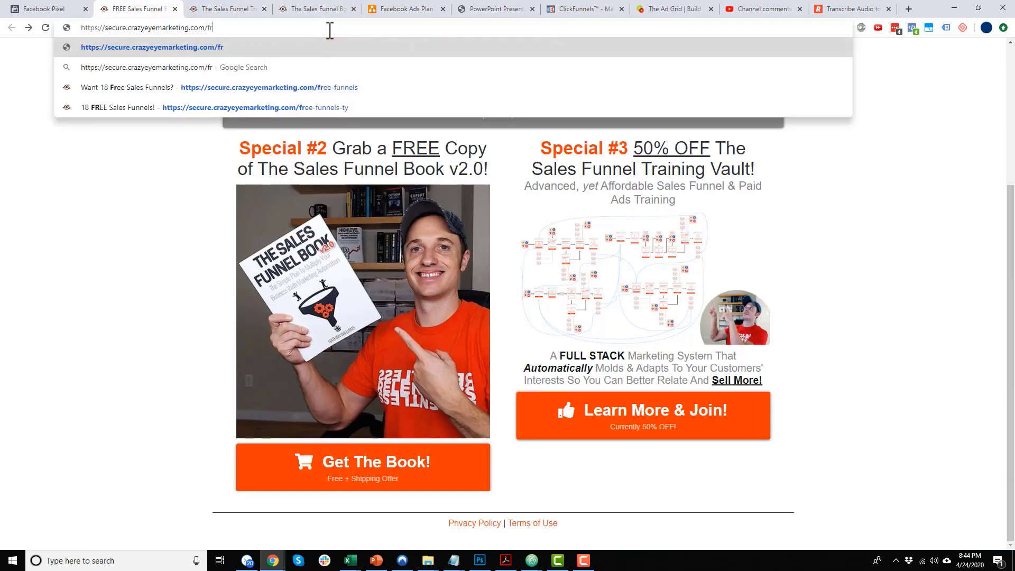
{"action": "key", "text": "Return"}
Step: Compare the diagram's Affiliate Offer Free Vault w/ Purchase stage with the instructions and affiliate tool list on the free-vault page
{"action": "left_click", "coordinate": [403, 8]}
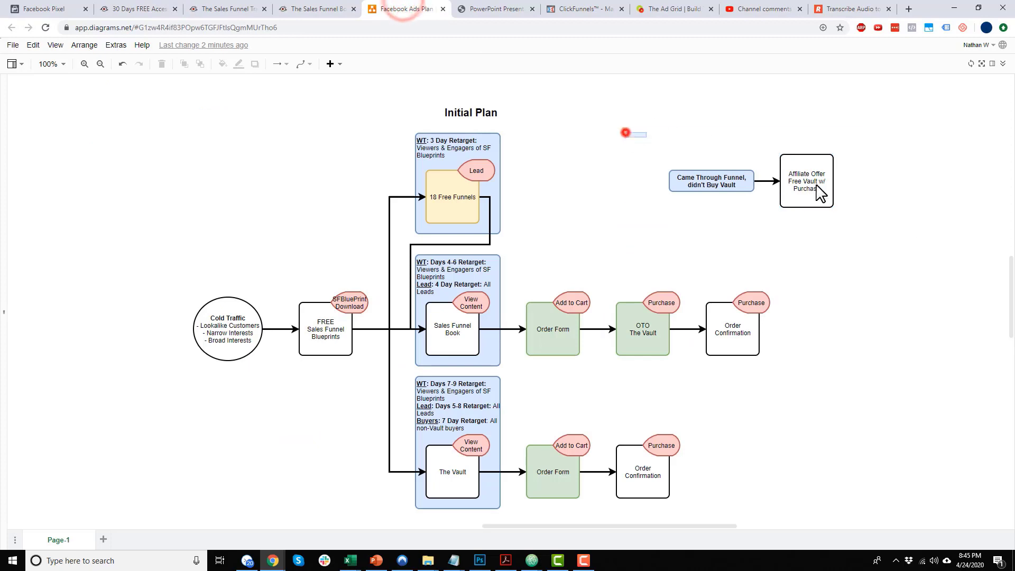
{"action": "left_click_drag", "start_coordinate": [822, 194], "coordinate": [863, 215]}
{"action": "left_click", "coordinate": [861, 247]}
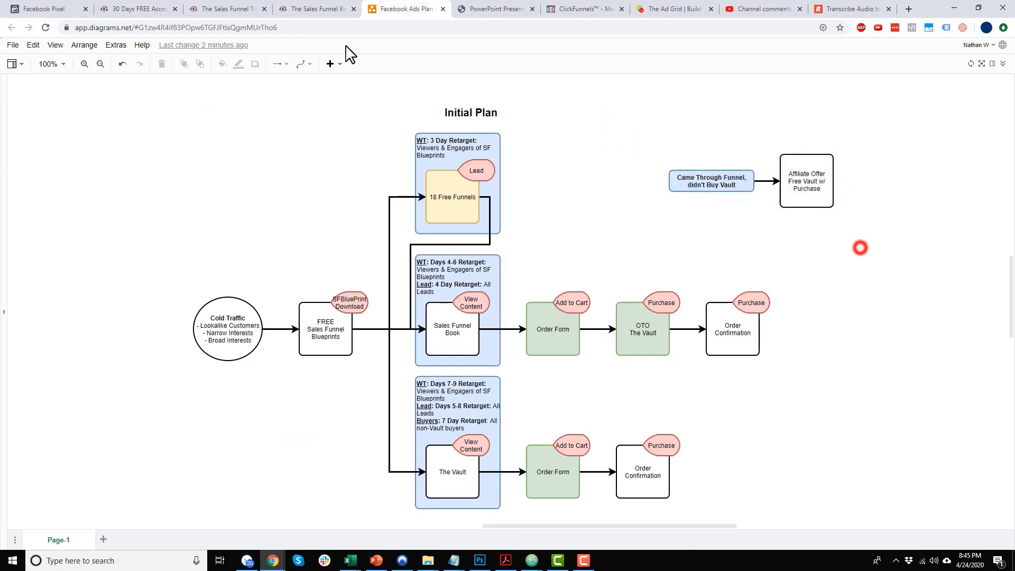
{"action": "left_click", "coordinate": [103, 7]}
{"action": "scroll", "coordinate": [398, 247], "scroll_direction": "down", "scroll_amount": 3}
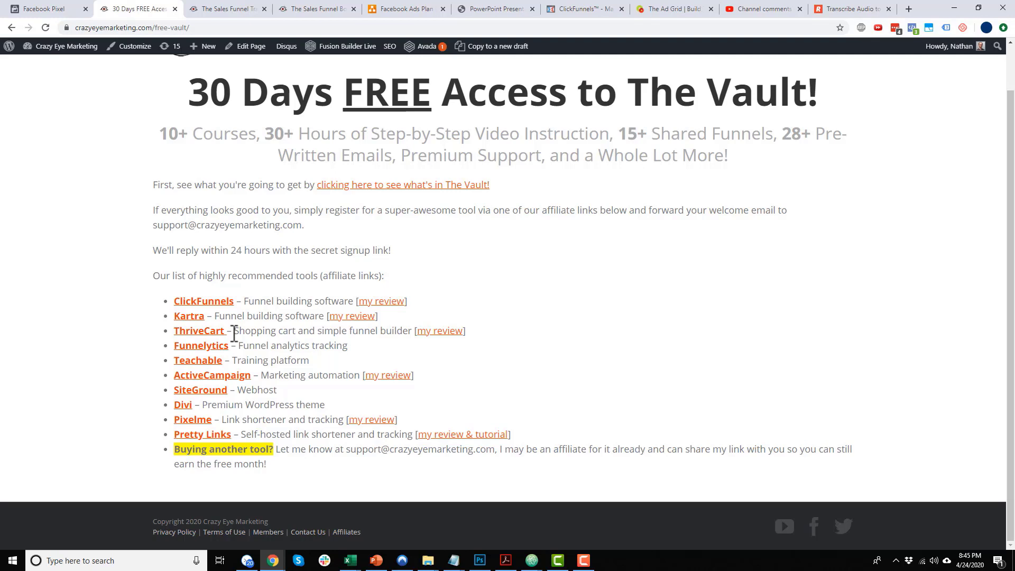
{"action": "scroll", "coordinate": [494, 312], "scroll_direction": "up", "scroll_amount": 1}
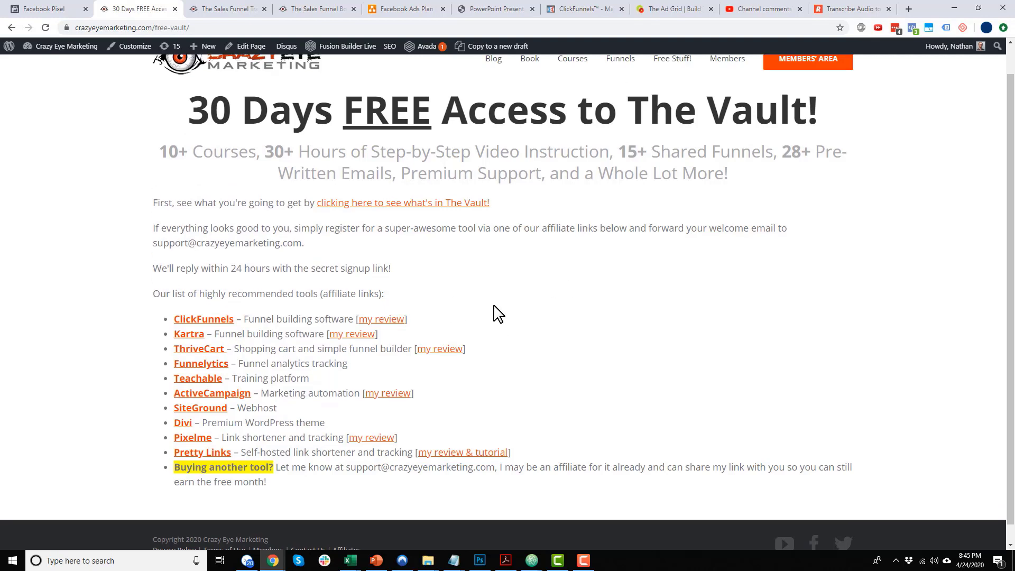
{"action": "scroll", "coordinate": [487, 328], "scroll_direction": "down", "scroll_amount": 1}
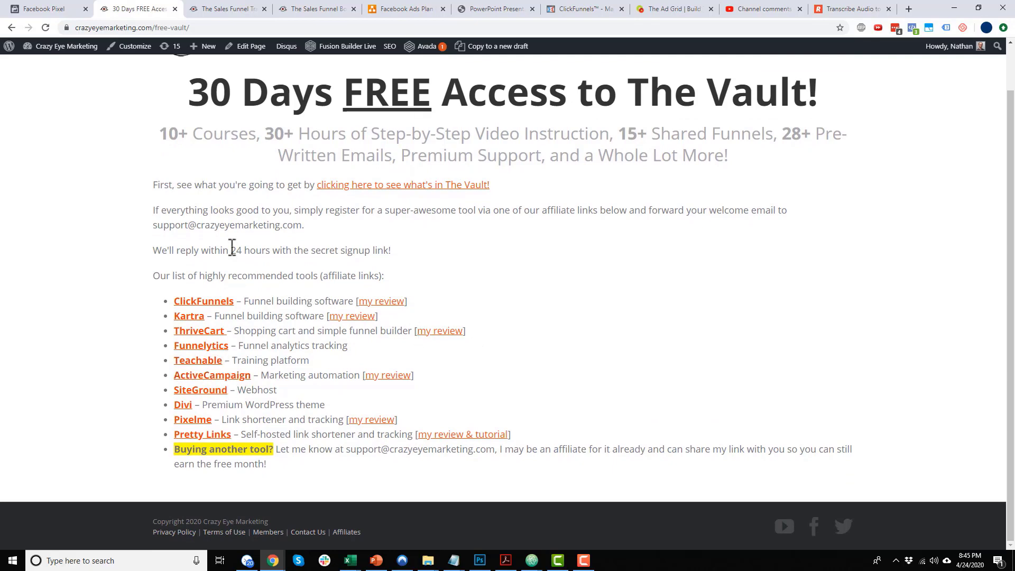
{"action": "left_click", "coordinate": [399, 8]}
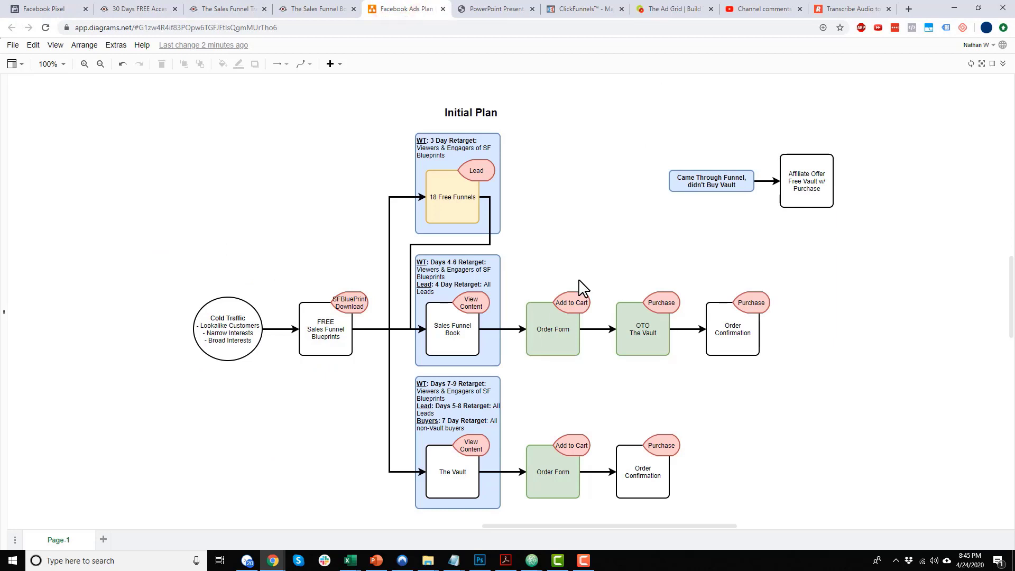
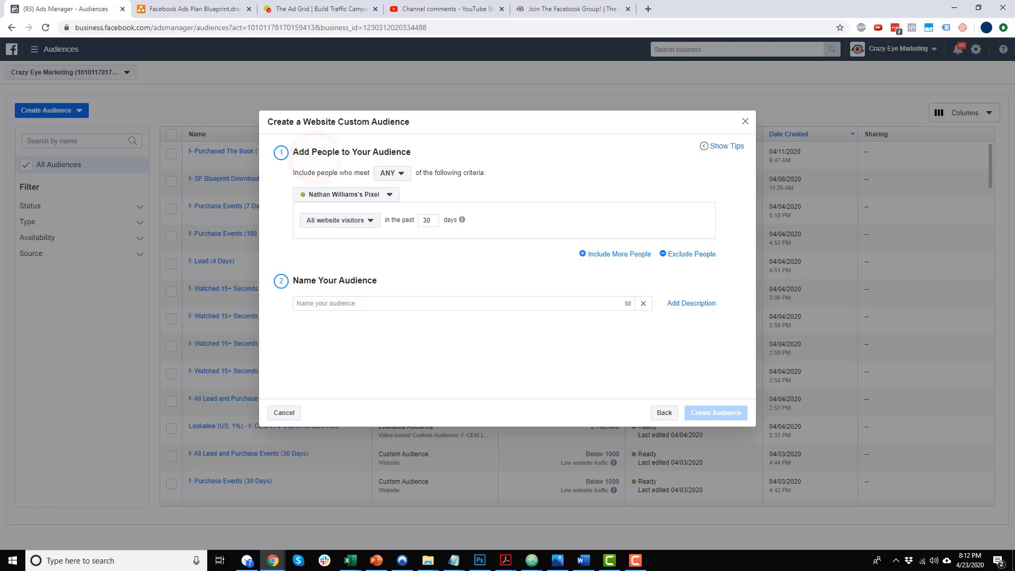
Step: Switch from the website custom audience setup to the plan diagram and review the 3 Day Retarget group's criteria
{"action": "left_click", "coordinate": [168, 7]}
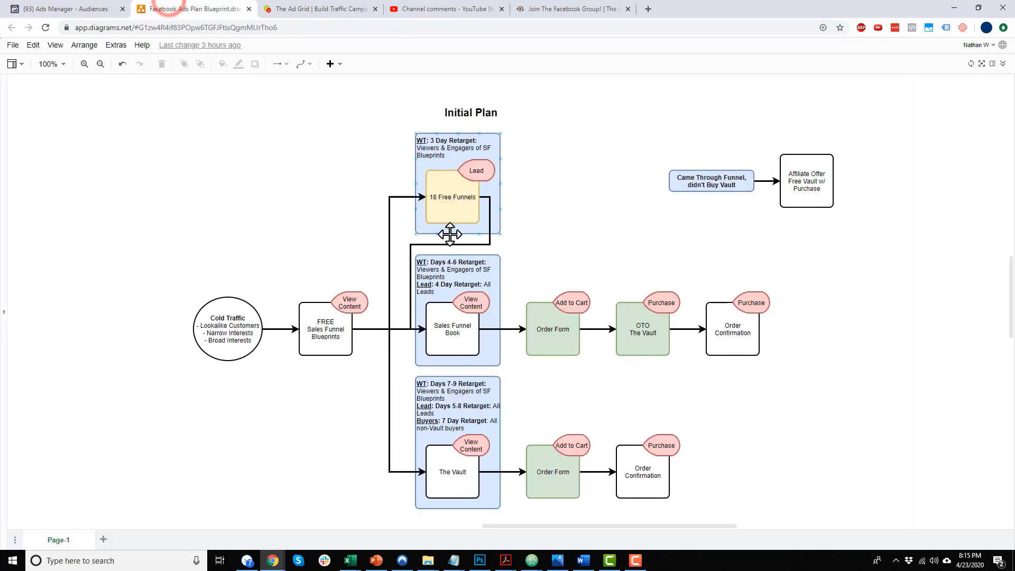
{"action": "left_click", "coordinate": [429, 151]}
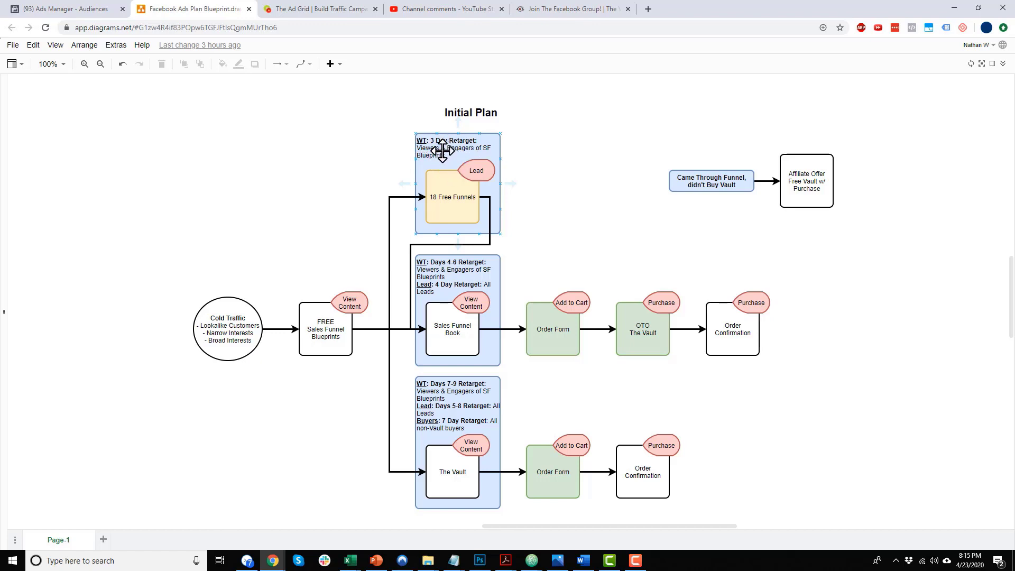
Step: Return to the Ads Manager audience setup and include people who visited specific web pages in the past 3 days
{"action": "left_click", "coordinate": [61, 9]}
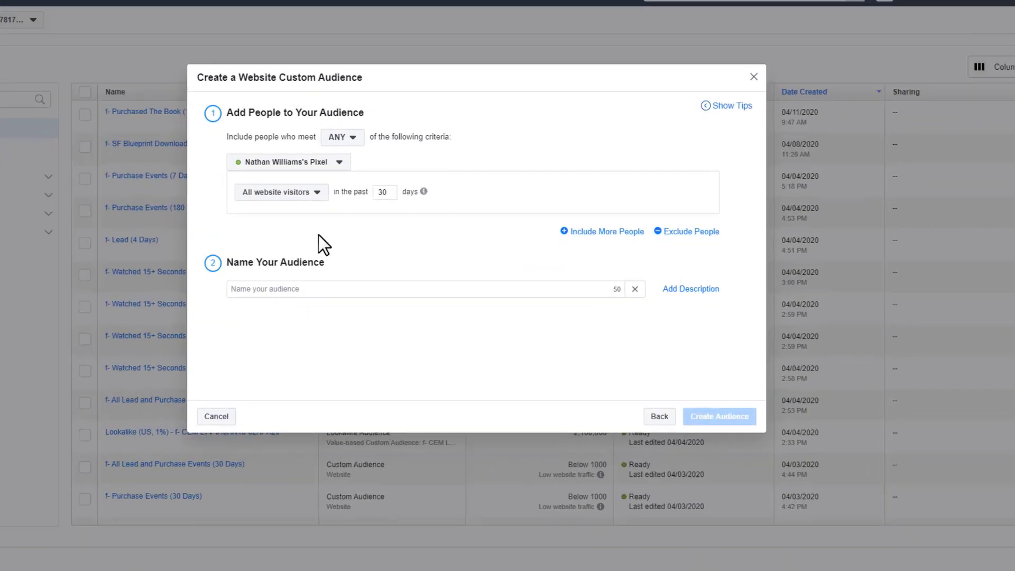
{"action": "left_click", "coordinate": [342, 218]}
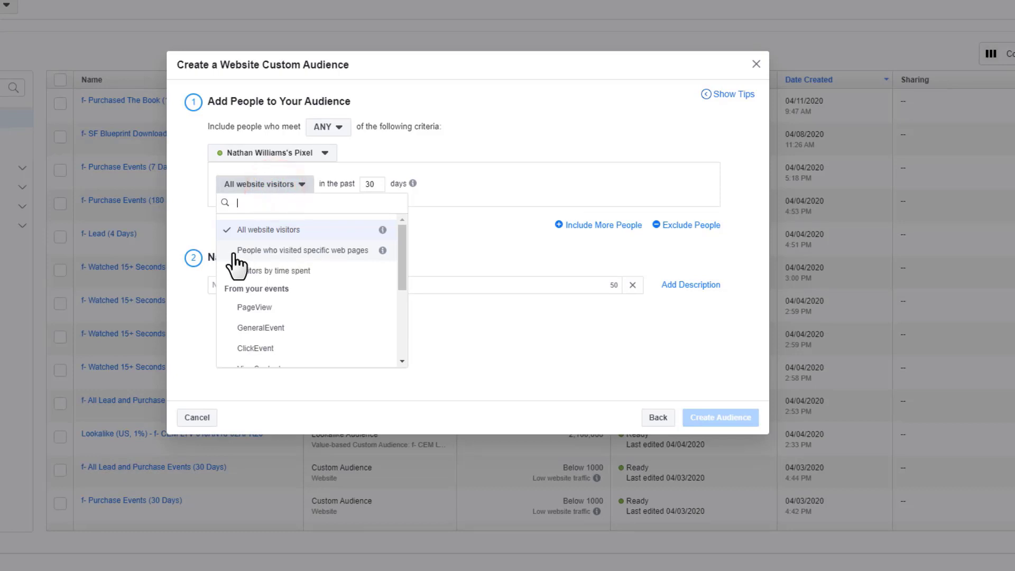
{"action": "left_click", "coordinate": [285, 250]}
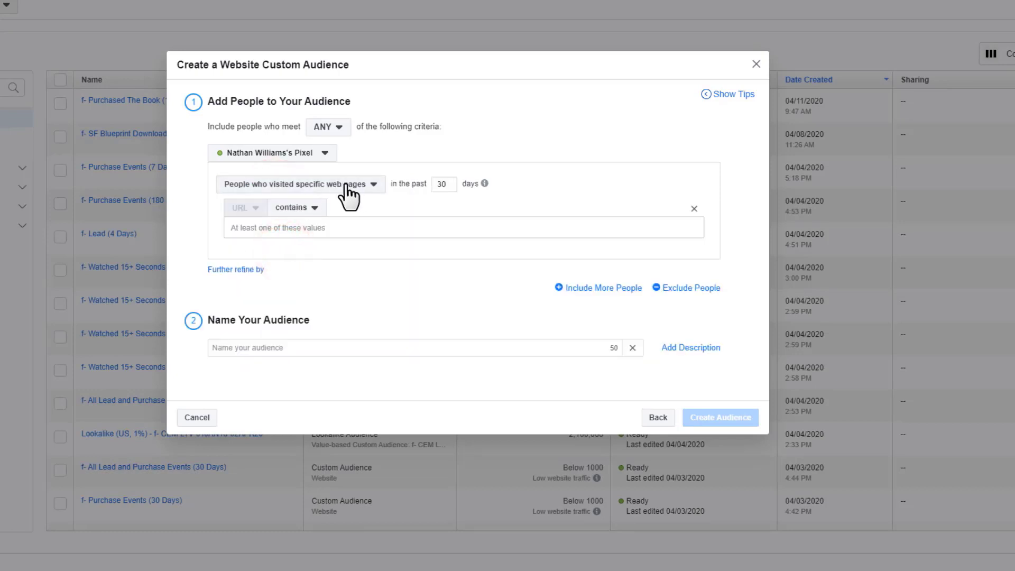
{"action": "double_click", "coordinate": [445, 185]}
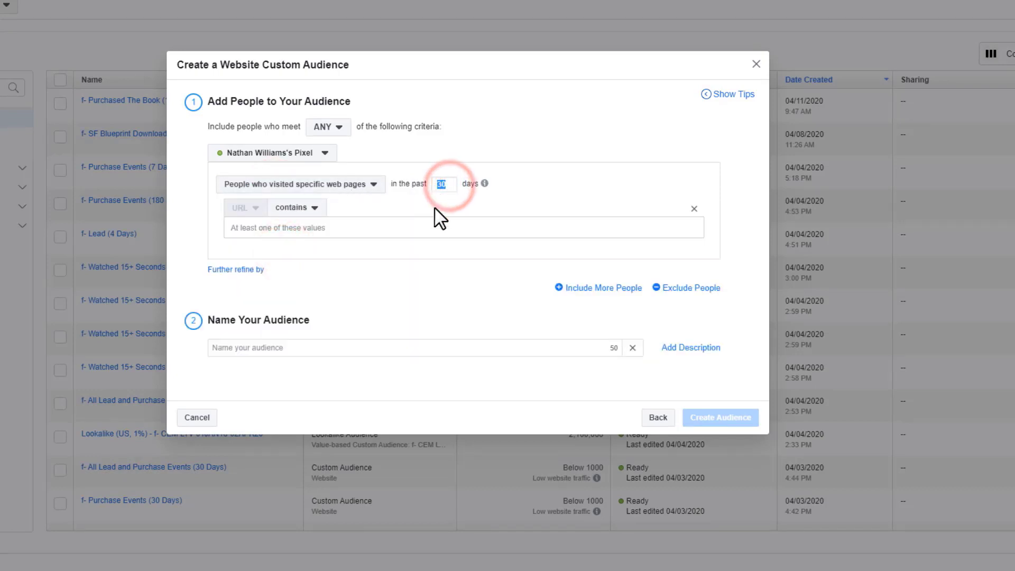
{"action": "type", "text": "3"}
Step: Restrict the 3-day audience to URLs containing crazyeyemarketing, cemllc or cem.to
{"action": "left_click", "coordinate": [325, 228]}
{"action": "type", "text": "cr"}
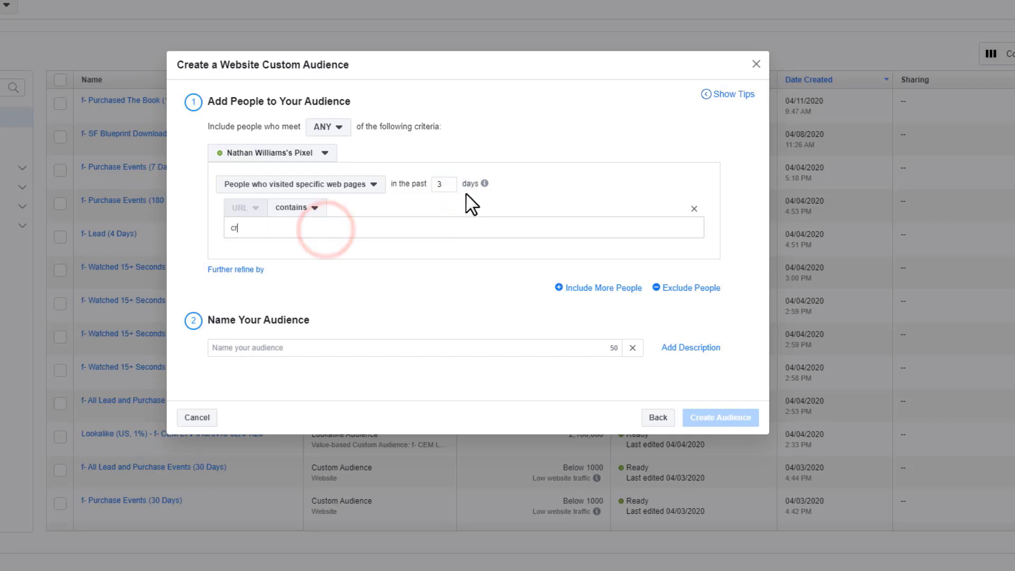
{"action": "type", "text": "azyeyemarketing"}
{"action": "key", "text": "Return"}
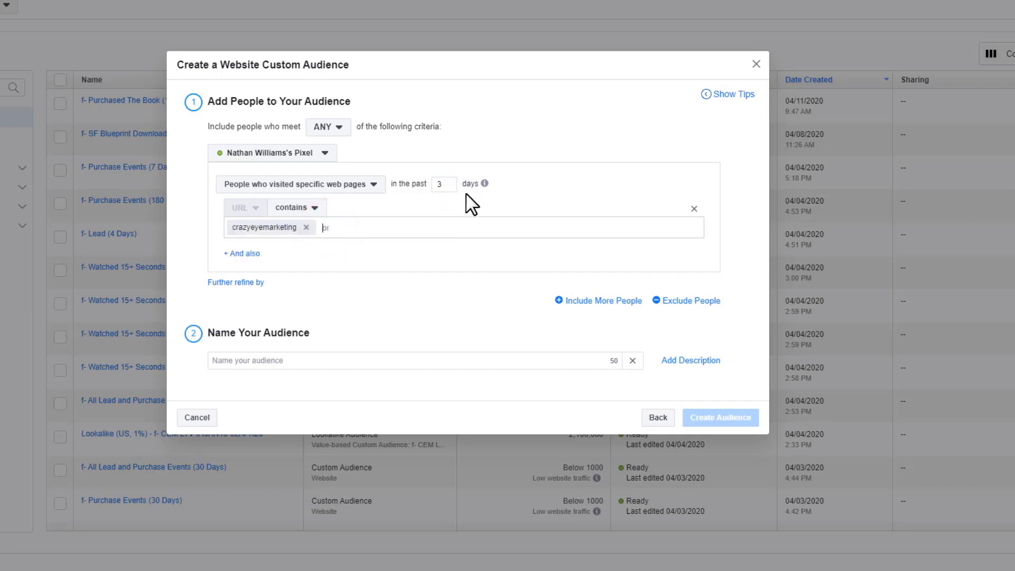
{"action": "type", "text": "cemllc"}
{"action": "key", "text": "Return"}
{"action": "type", "text": "cem."}
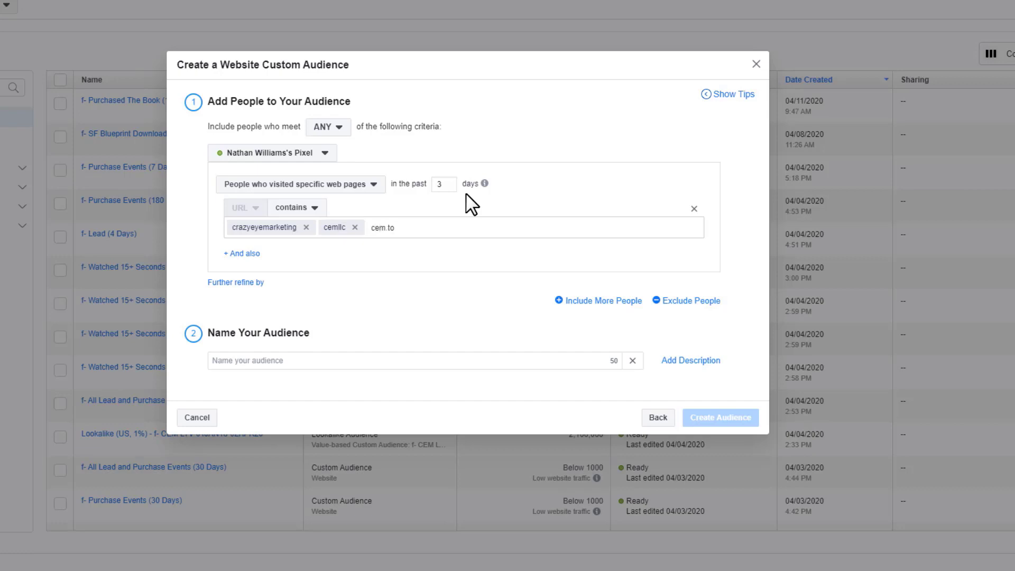
{"action": "type", "text": "to"}
{"action": "key", "text": "Return"}
Step: Name the audience "d- Visited ANY Page (3 Days)", create it and close the confirmation
{"action": "left_click", "coordinate": [349, 362]}
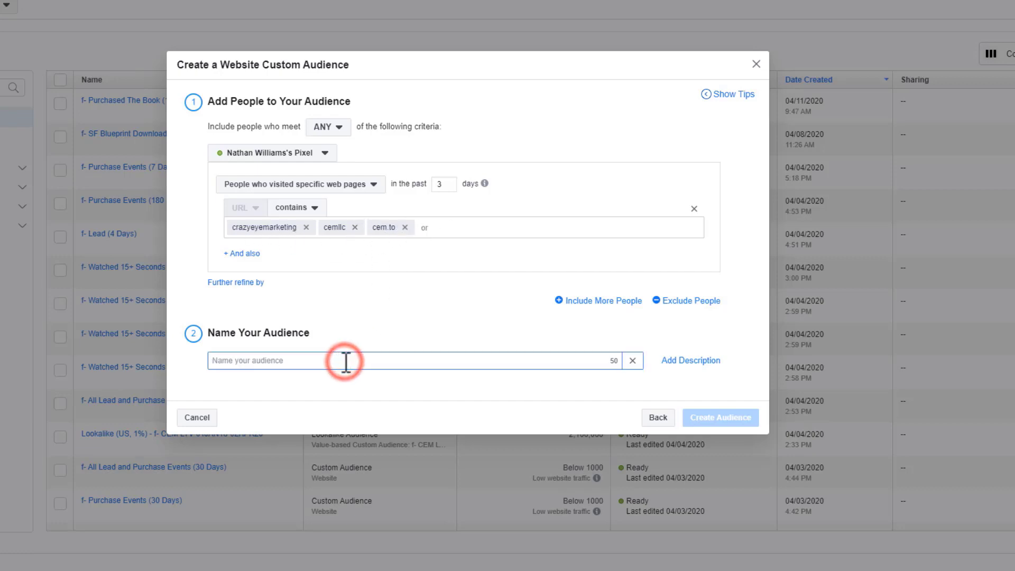
{"action": "type", "text": "d-"}
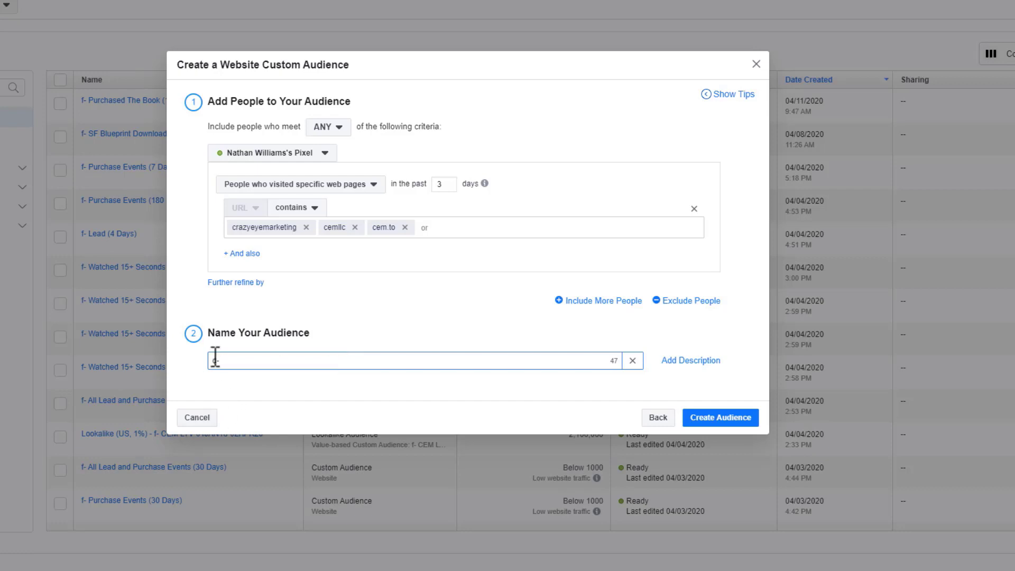
{"action": "left_click_drag", "start_coordinate": [223, 361], "coordinate": [209, 369]}
{"action": "left_click", "coordinate": [243, 363]}
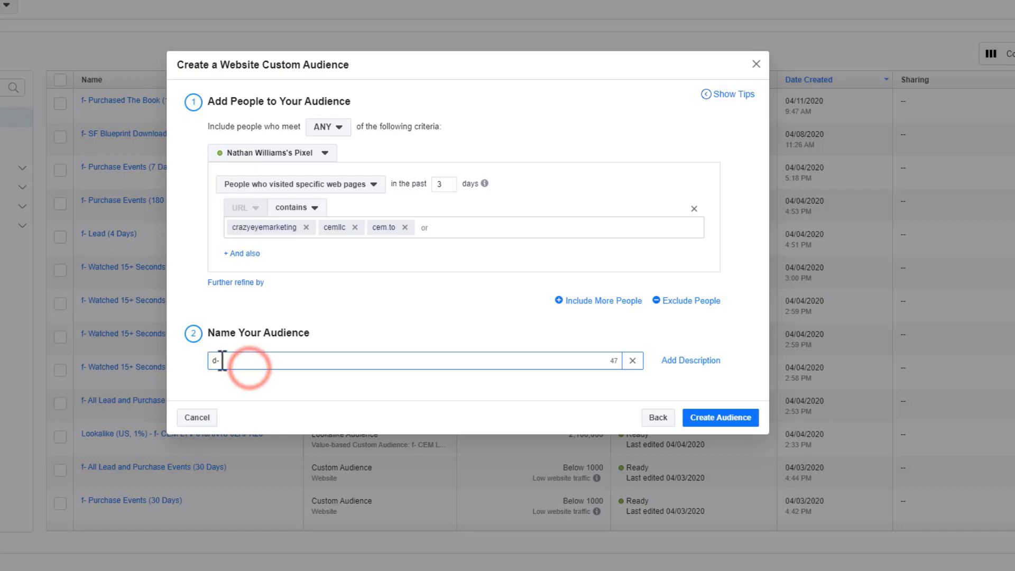
{"action": "left_click_drag", "start_coordinate": [219, 362], "coordinate": [196, 357]}
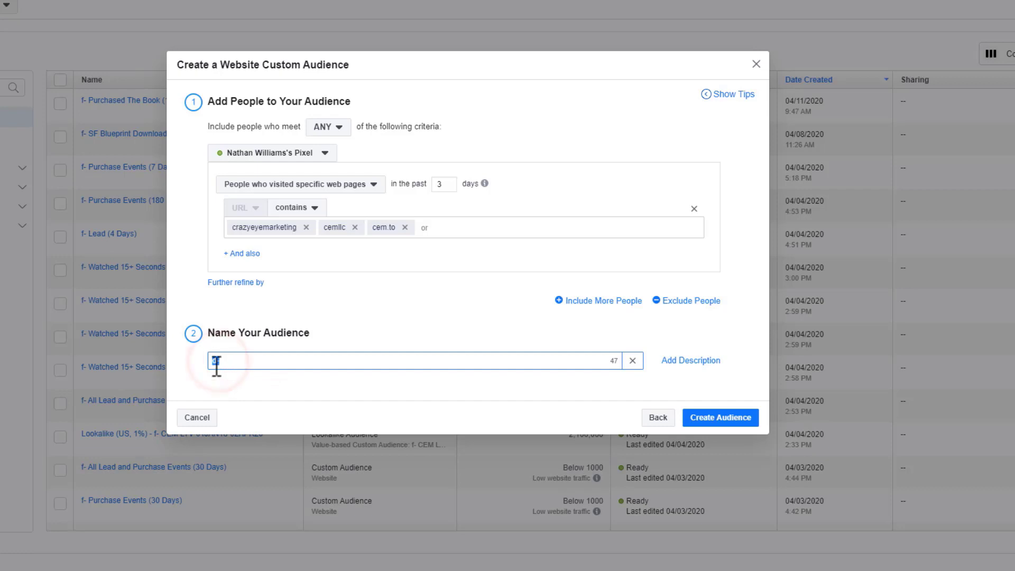
{"action": "left_click", "coordinate": [214, 361]}
{"action": "type", "text": "Days"}
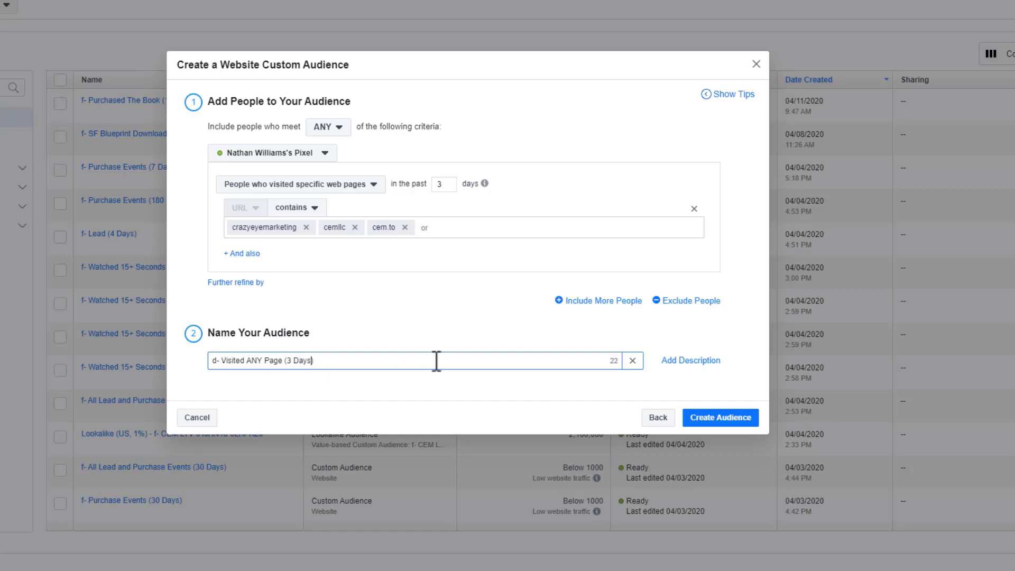
{"action": "left_click", "coordinate": [741, 418]}
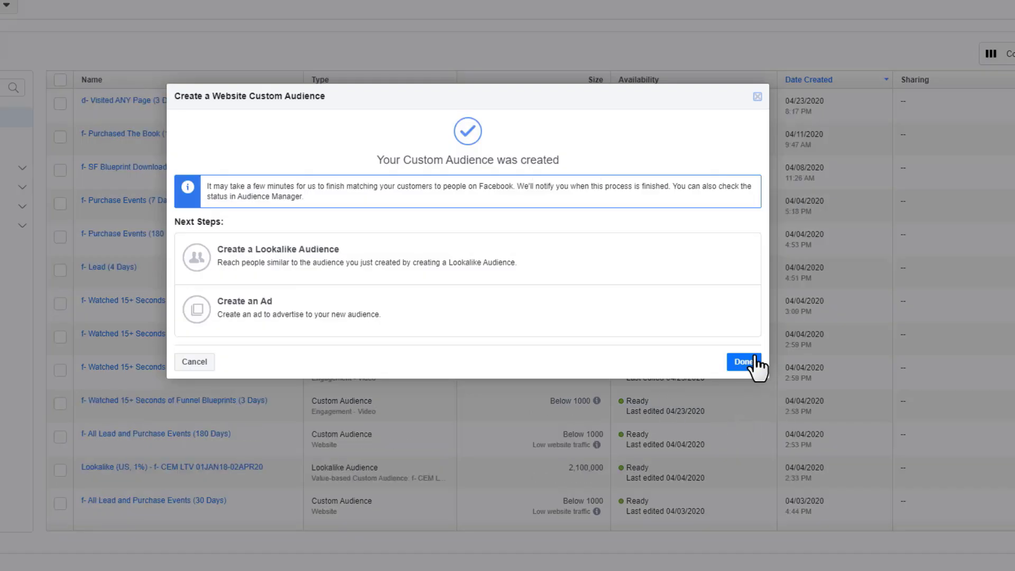
{"action": "left_click", "coordinate": [755, 361]}
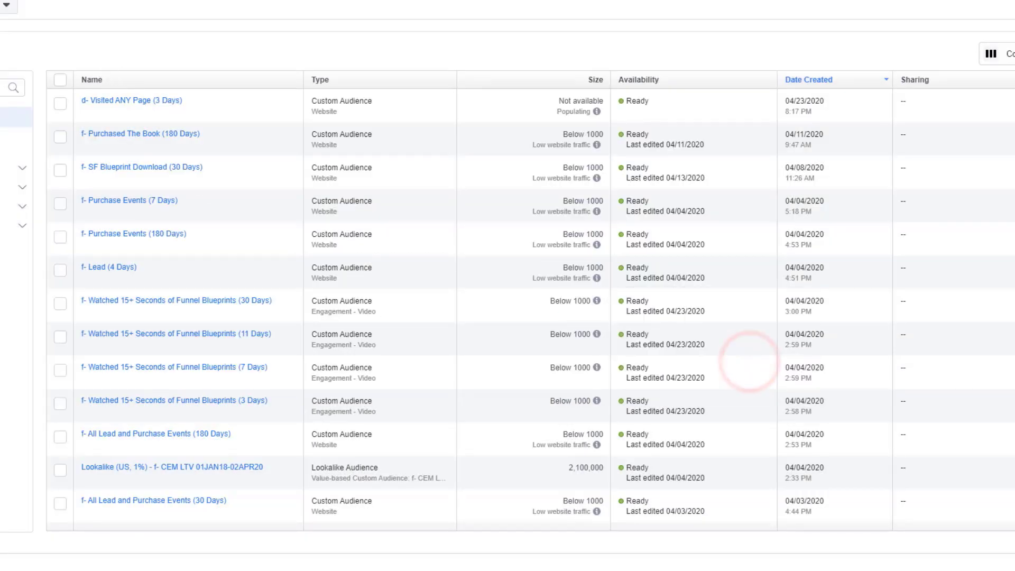
Step: Start a new website custom audience of people who visited specific web pages in the past 6 days
{"action": "left_click", "coordinate": [0, 5]}
{"action": "left_click", "coordinate": [0, 78]}
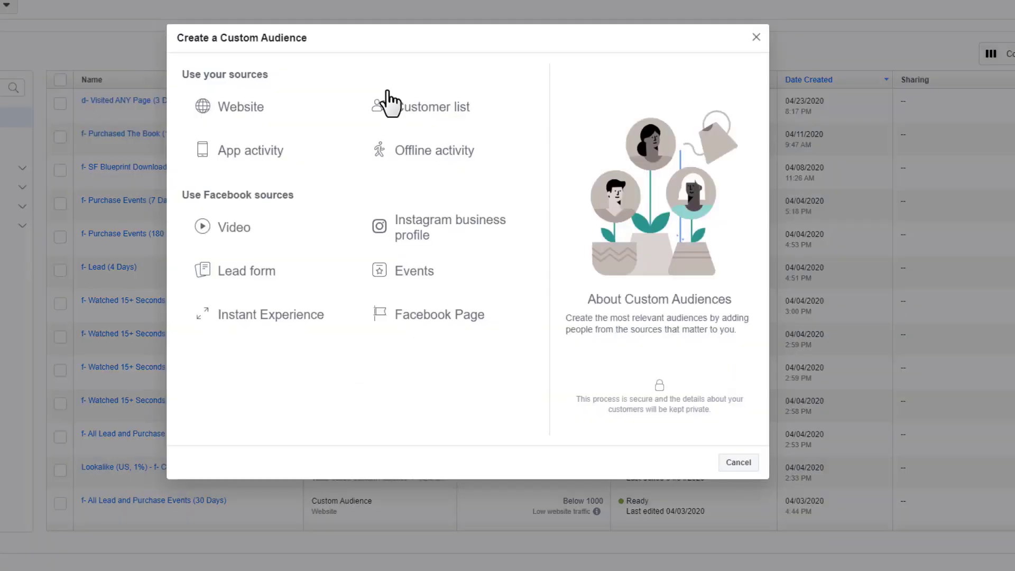
{"action": "left_click", "coordinate": [247, 104]}
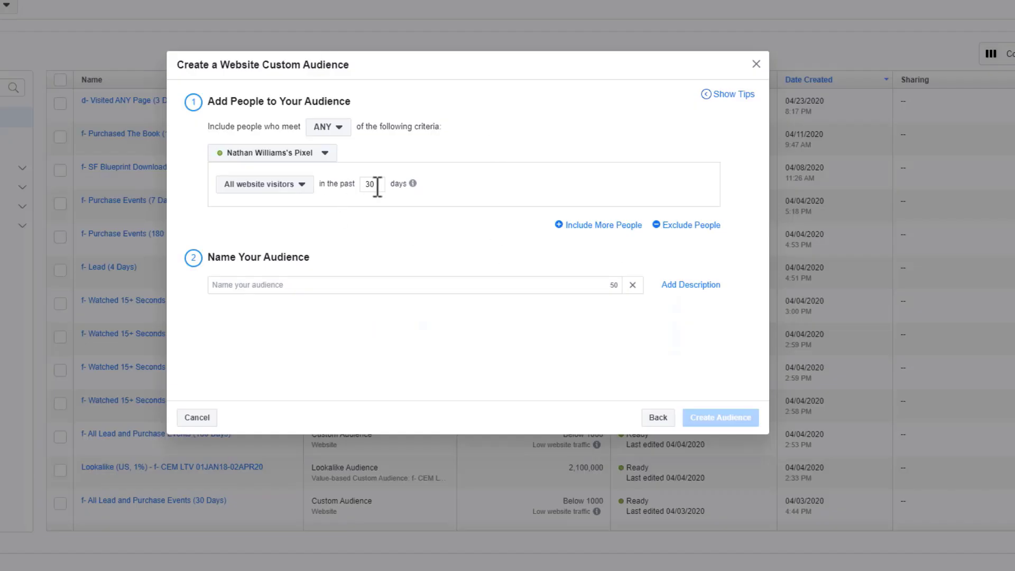
{"action": "double_click", "coordinate": [374, 185]}
{"action": "type", "text": "6"}
{"action": "left_click", "coordinate": [280, 177]}
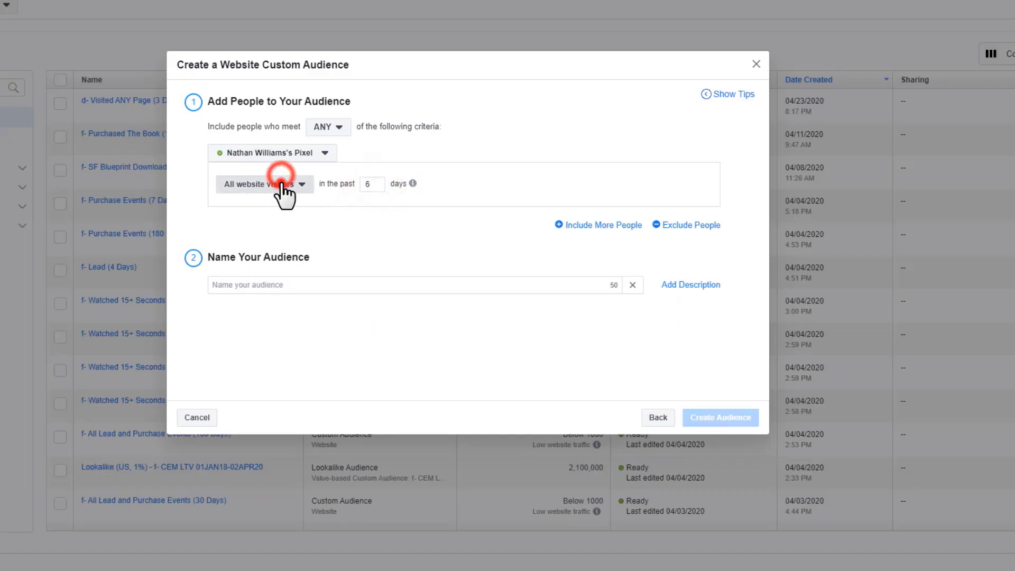
{"action": "left_click", "coordinate": [301, 247]}
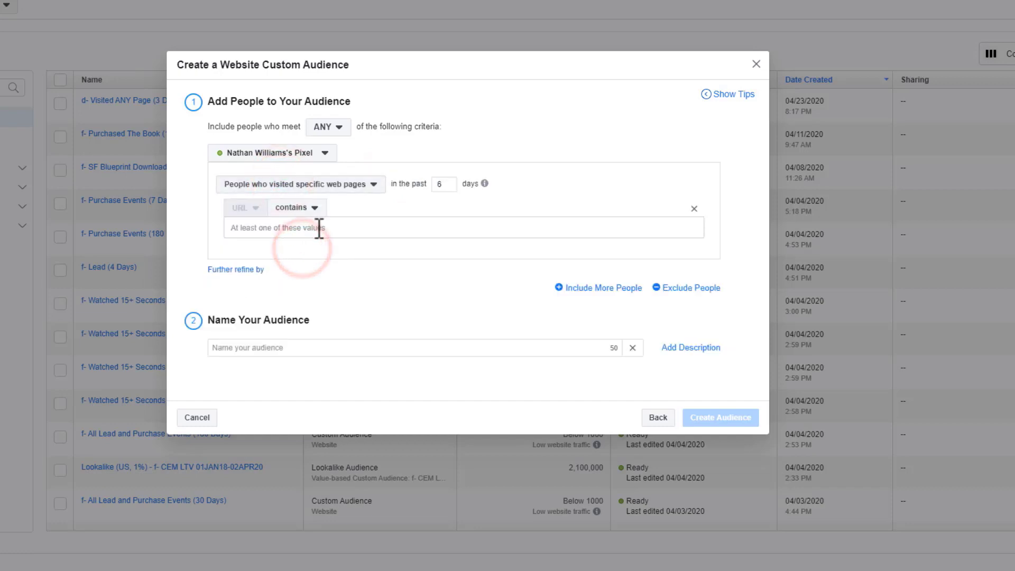
Step: Restrict the 6-day audience to URLs containing crazyeyemarketing, cemllc or cem.to
{"action": "left_click", "coordinate": [319, 228]}
{"action": "type", "text": "crazy"}
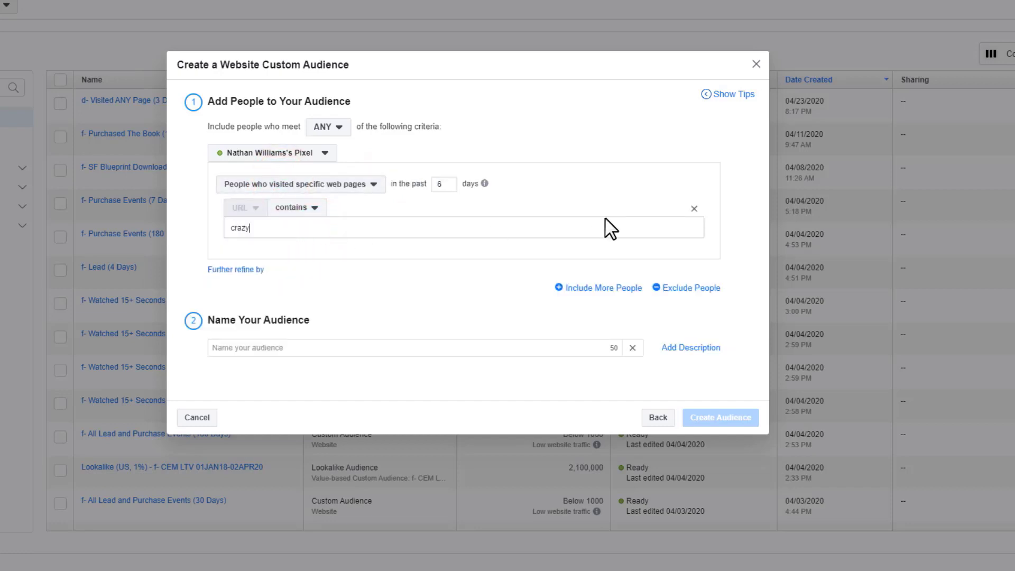
{"action": "type", "text": "eyemarketing"}
{"action": "key", "text": "Return"}
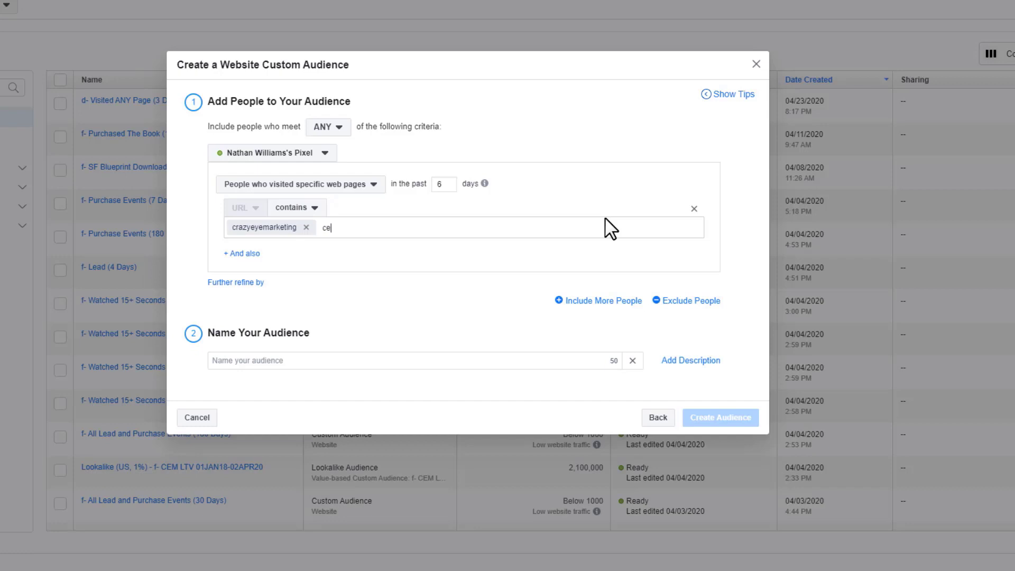
{"action": "type", "text": "cemllc cem.t"}
{"action": "key", "text": "Return"}
{"action": "type", "text": "pr"}
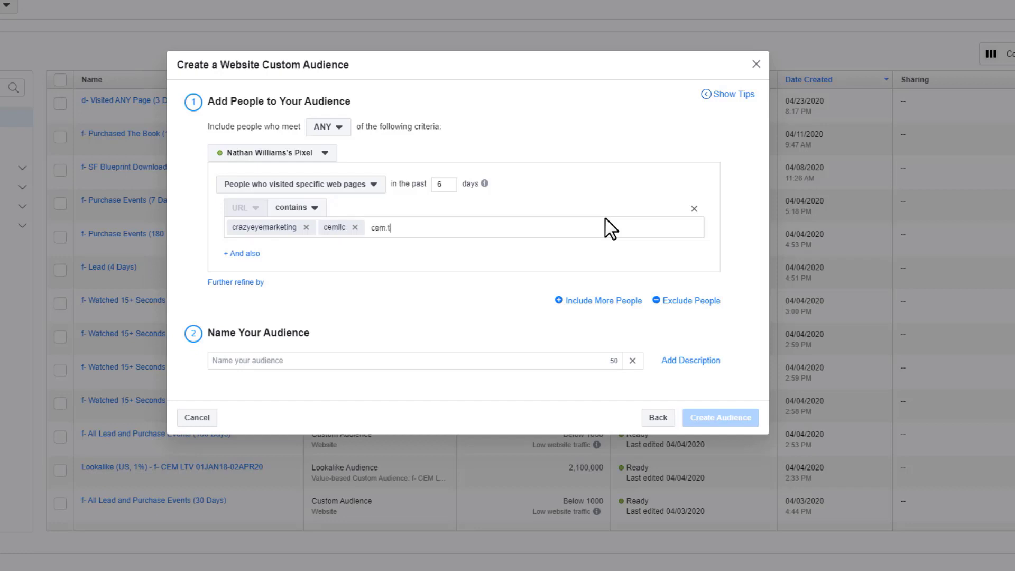
{"action": "type", "text": "o"}
{"action": "key", "text": "Return"}
Step: Name the audience "d- Visited ANY Page (6 Days)", create it and close the confirmation
{"action": "left_click", "coordinate": [284, 362]}
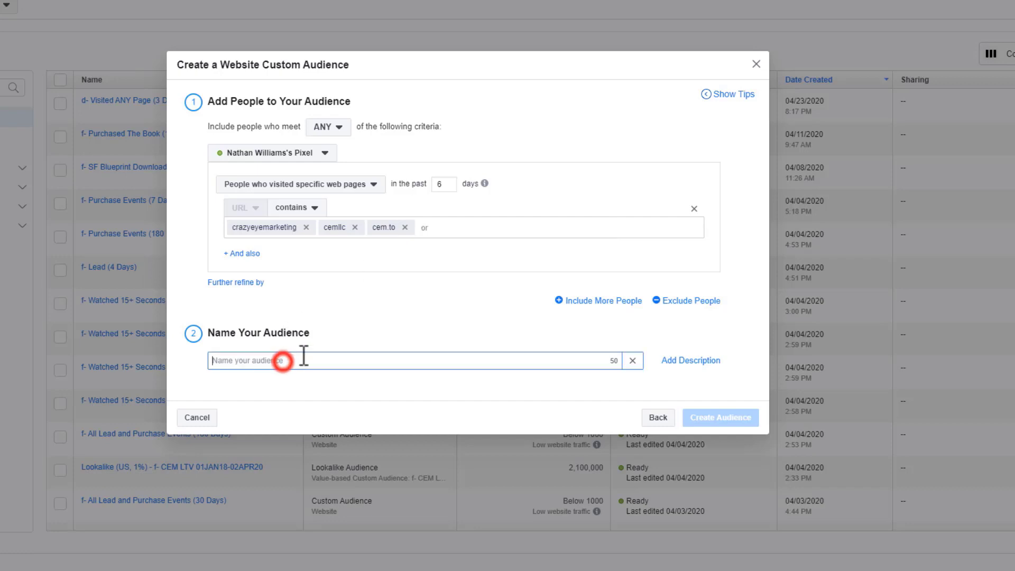
{"action": "type", "text": "s"}
{"action": "key", "text": "BackSpace"}
{"action": "type", "text": "d- Visited ANY Page (6 Days"}
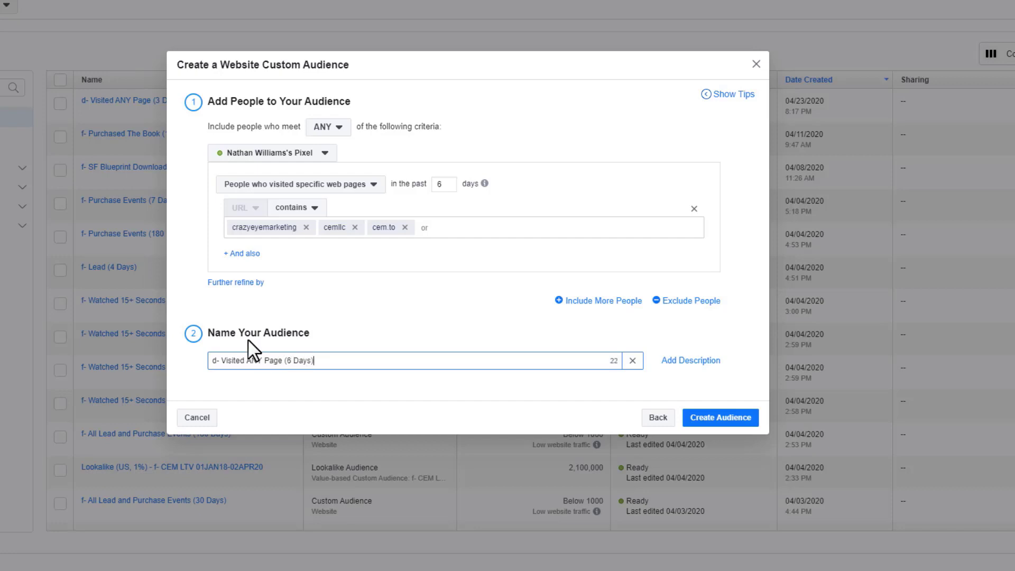
{"action": "left_click", "coordinate": [721, 419]}
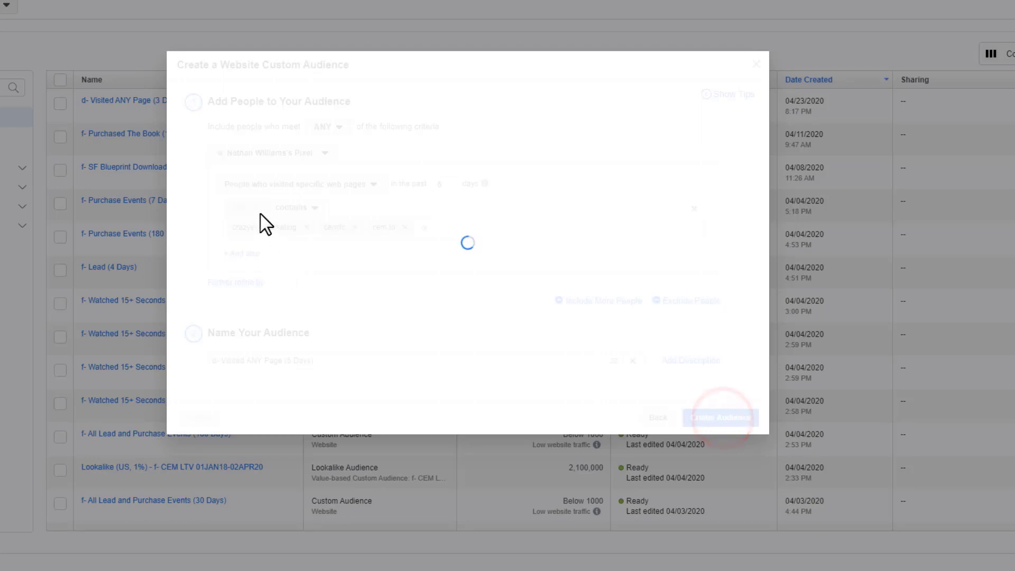
{"action": "left_click", "coordinate": [755, 367]}
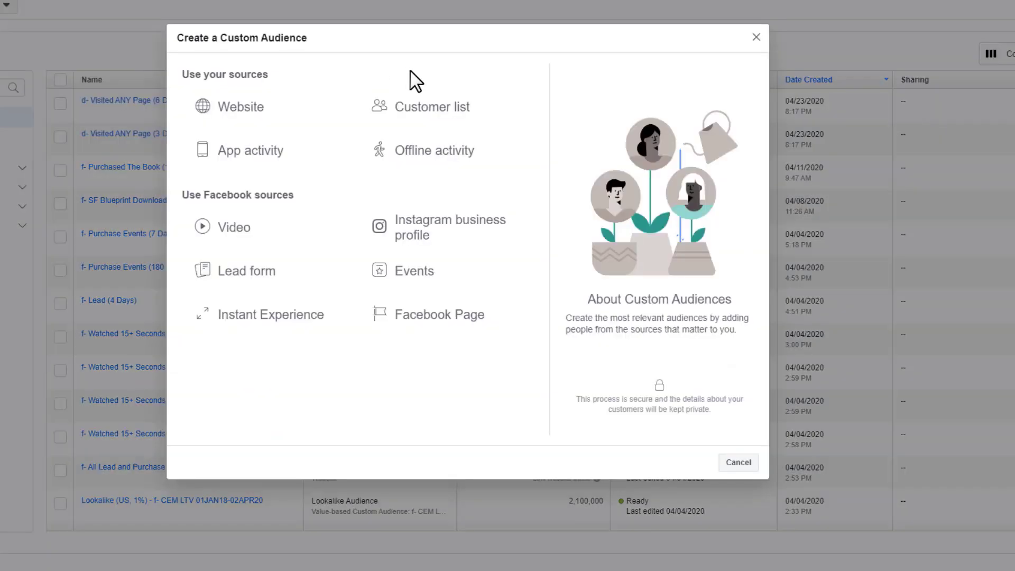
Step: Start another website custom audience of specific web page visitors, check the plan diagram's retarget windows, and set the period to 9 days
{"action": "left_click", "coordinate": [248, 111]}
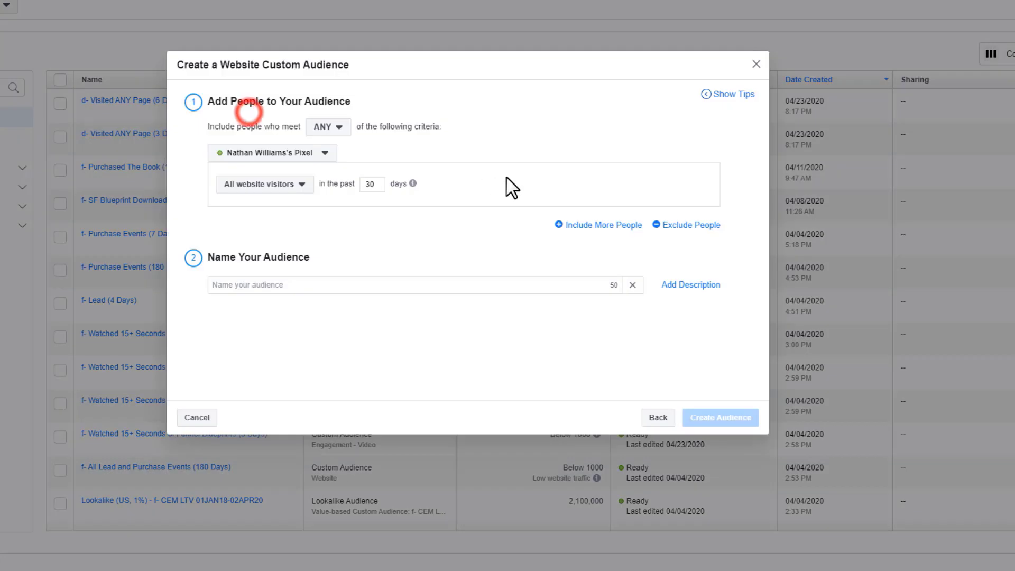
{"action": "left_click", "coordinate": [299, 184]}
{"action": "left_click", "coordinate": [300, 252]}
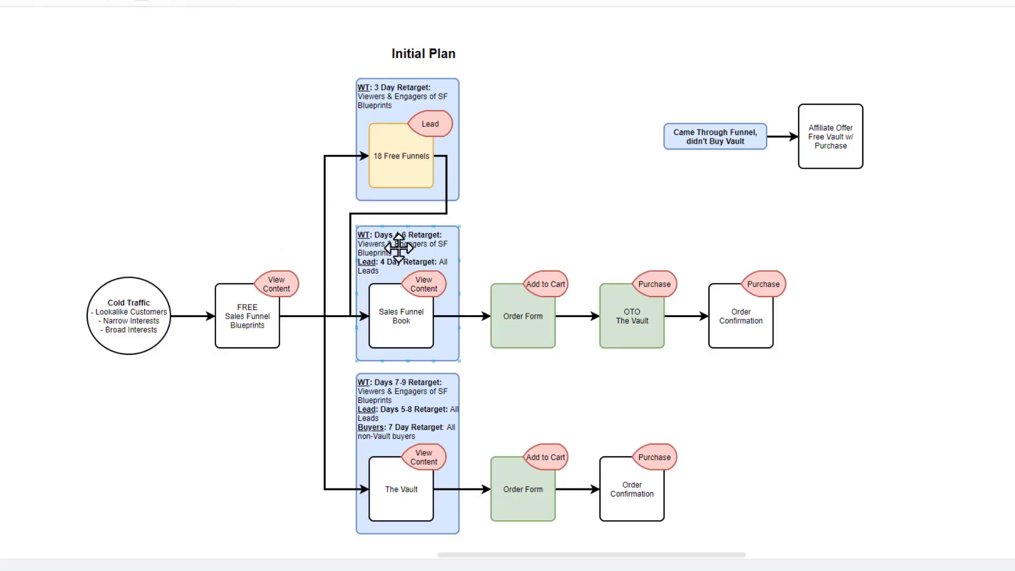
{"action": "left_click", "coordinate": [399, 386]}
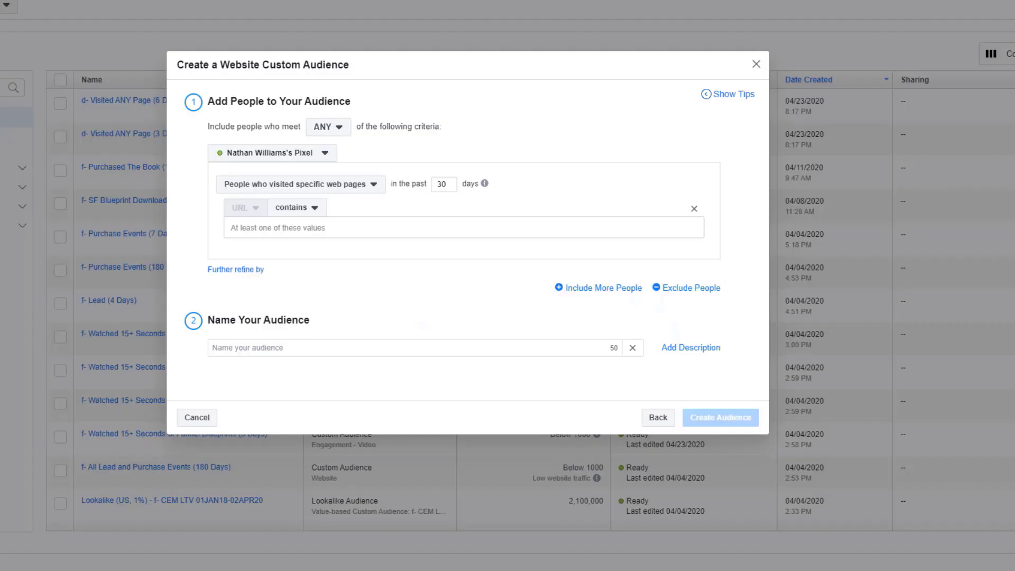
{"action": "double_click", "coordinate": [448, 183]}
{"action": "type", "text": "9"}
Step: Restrict the 9-day audience to URLs containing crazyeyemarketing, cemllc or cem.to
{"action": "left_click", "coordinate": [397, 223]}
{"action": "type", "text": "crazyeye"}
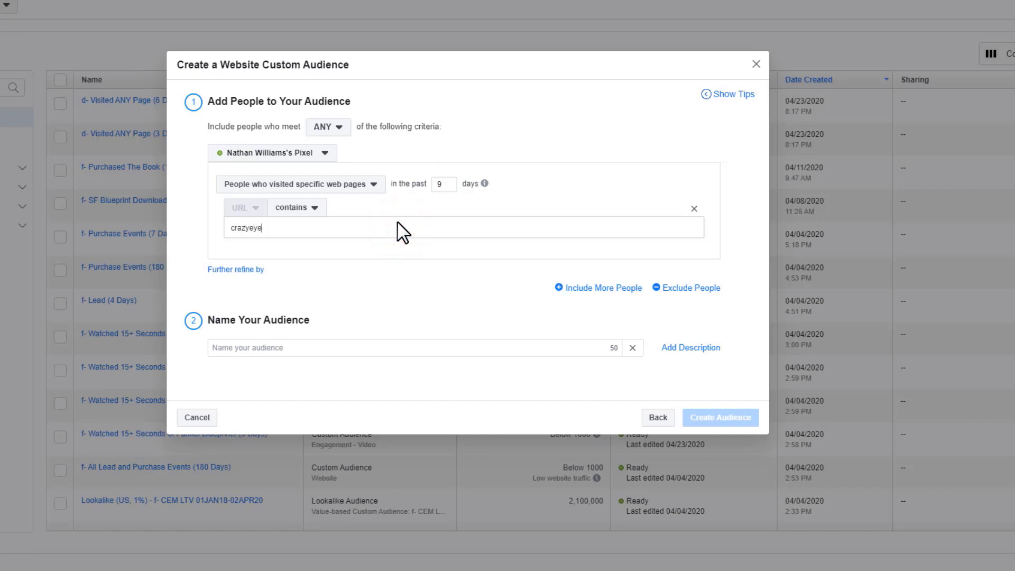
{"action": "type", "text": "marketing"}
{"action": "key", "text": "Return"}
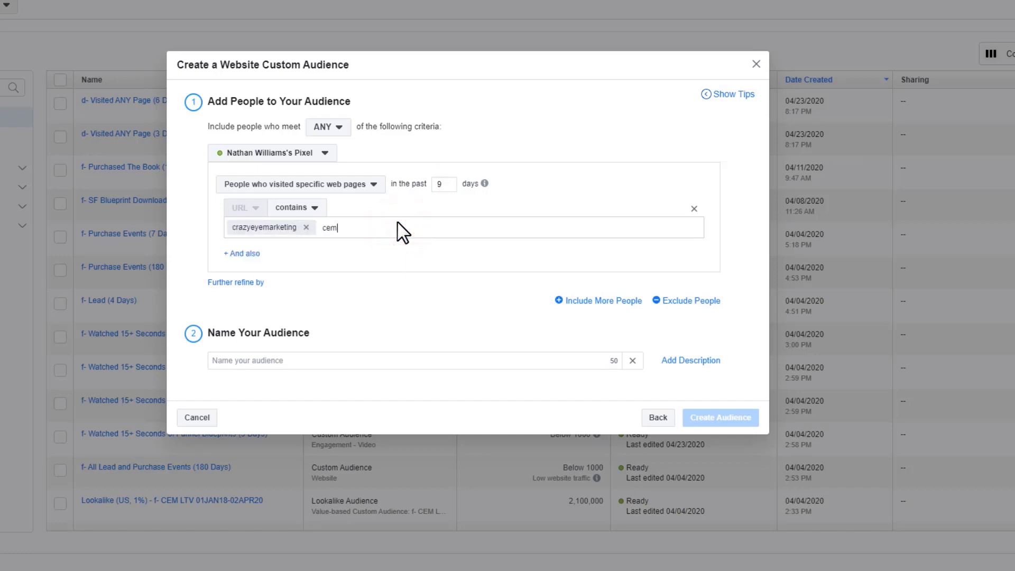
{"action": "type", "text": "cemllc cem.to"}
{"action": "key", "text": "Return"}
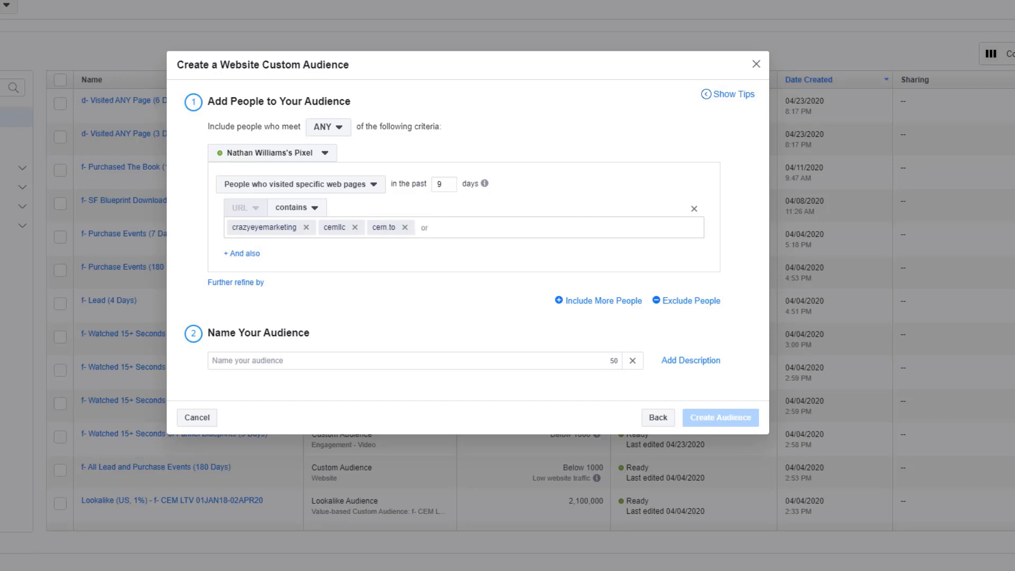
Step: Name the audience "d- Visited ANY Page (9 Days)", create it and close the confirmation
{"action": "left_click", "coordinate": [276, 360]}
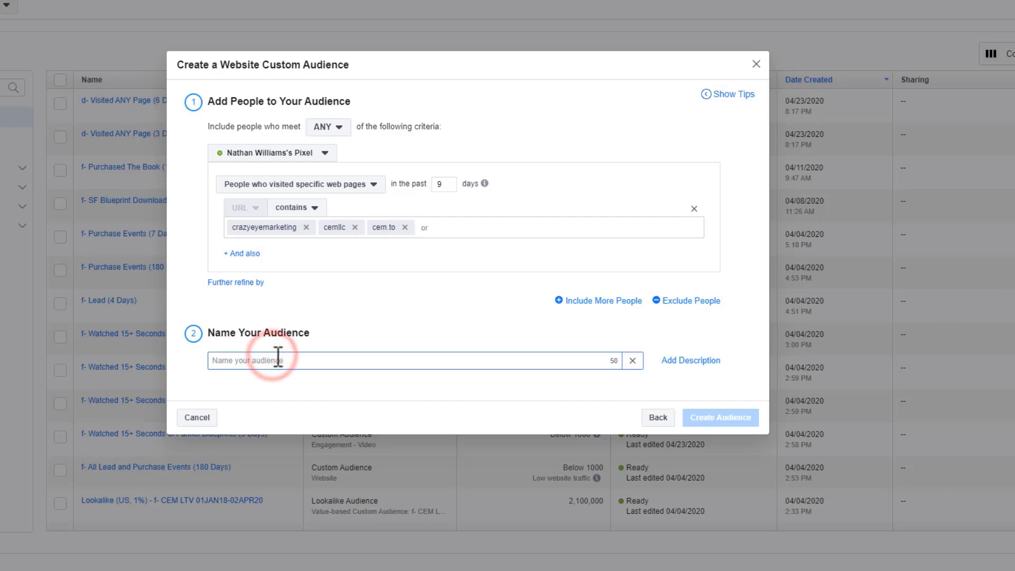
{"action": "type", "text": "d- Visited ANY Page (9 Days"}
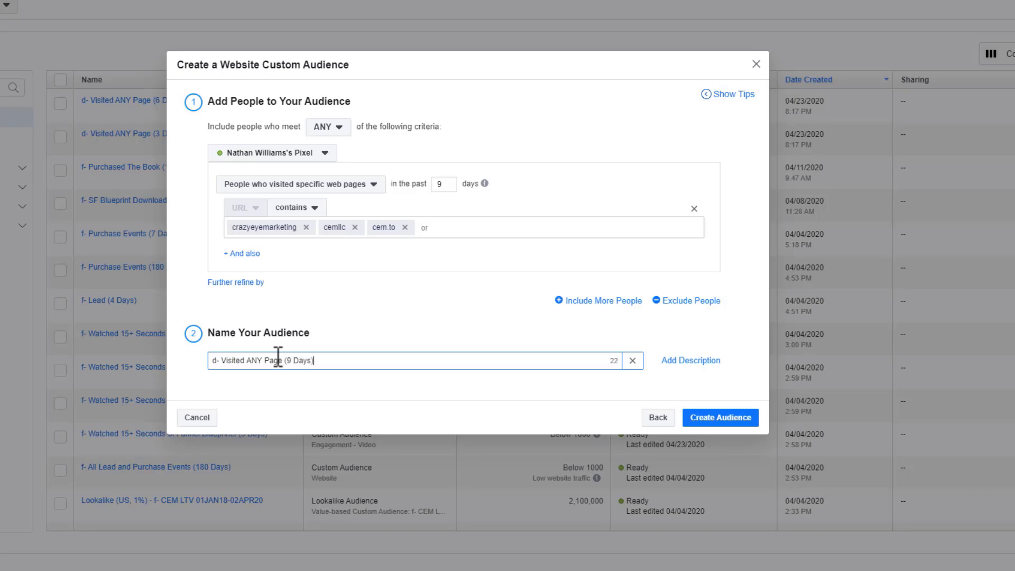
{"action": "left_click", "coordinate": [728, 417]}
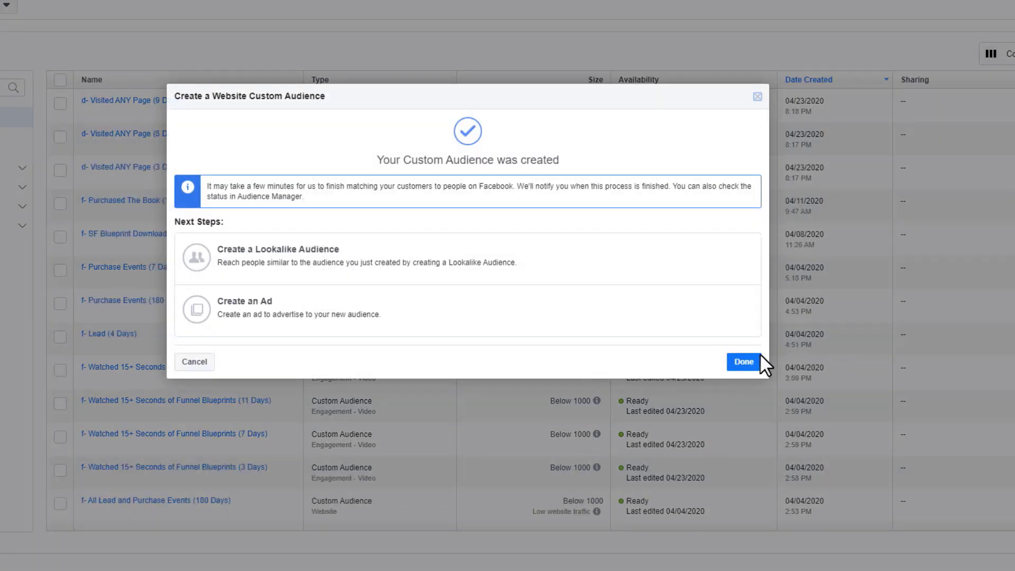
{"action": "left_click", "coordinate": [746, 360]}
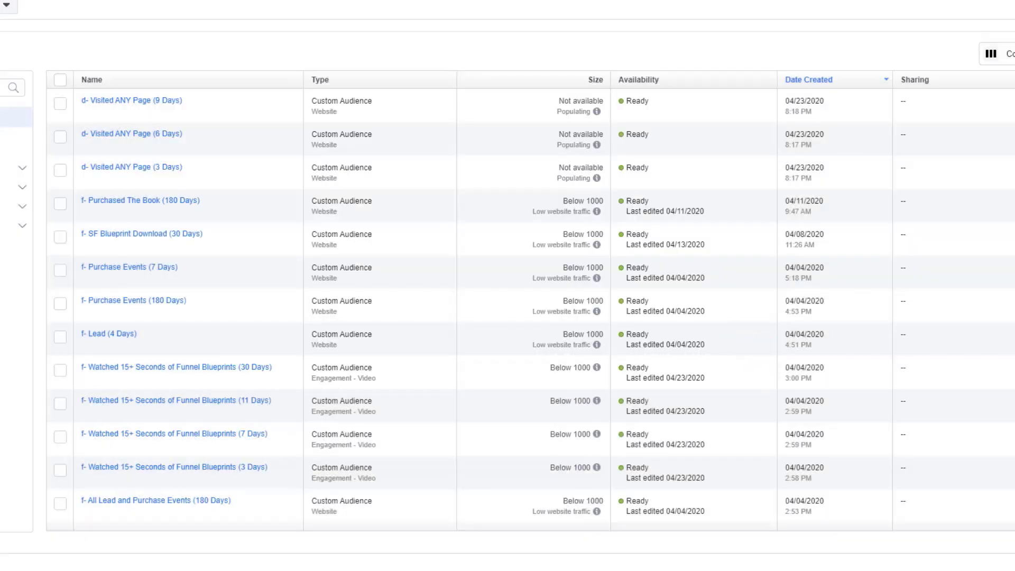
Step: Check the plan diagram's affiliate offer branch for people who came through the funnel but didn't buy the Vault
{"action": "left_click", "coordinate": [79, 89]}
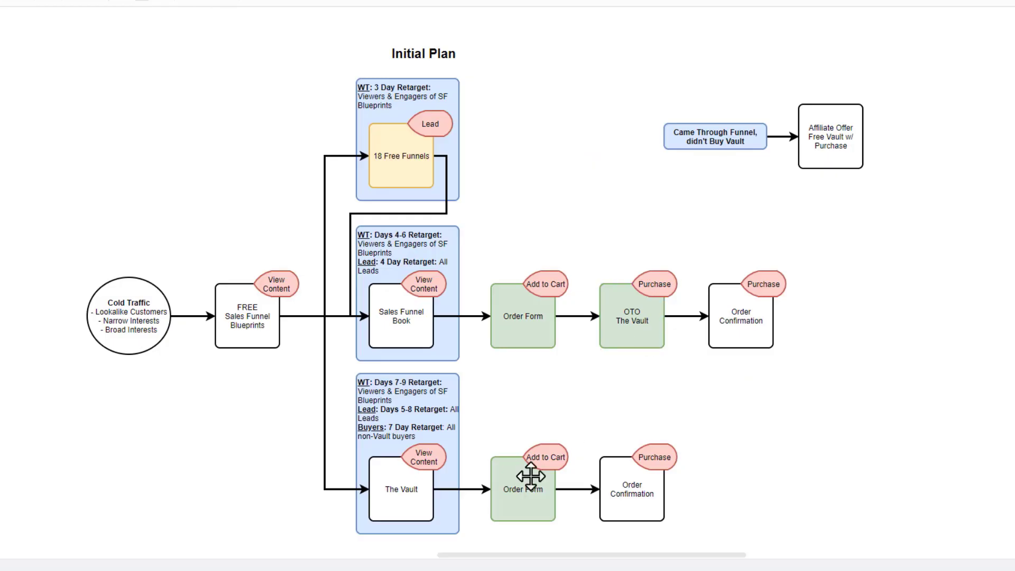
{"action": "left_click", "coordinate": [723, 133]}
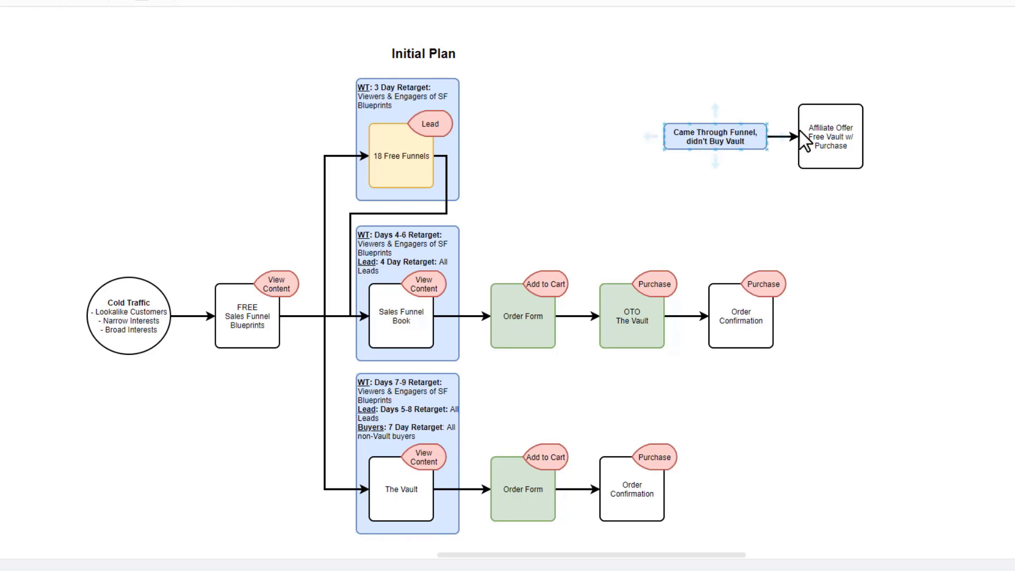
{"action": "left_click", "coordinate": [833, 159]}
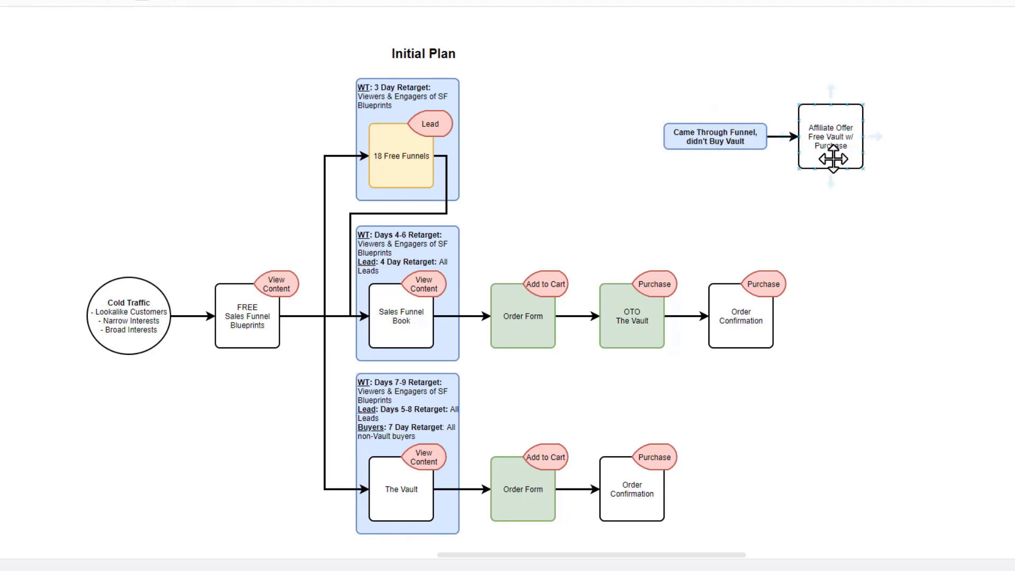
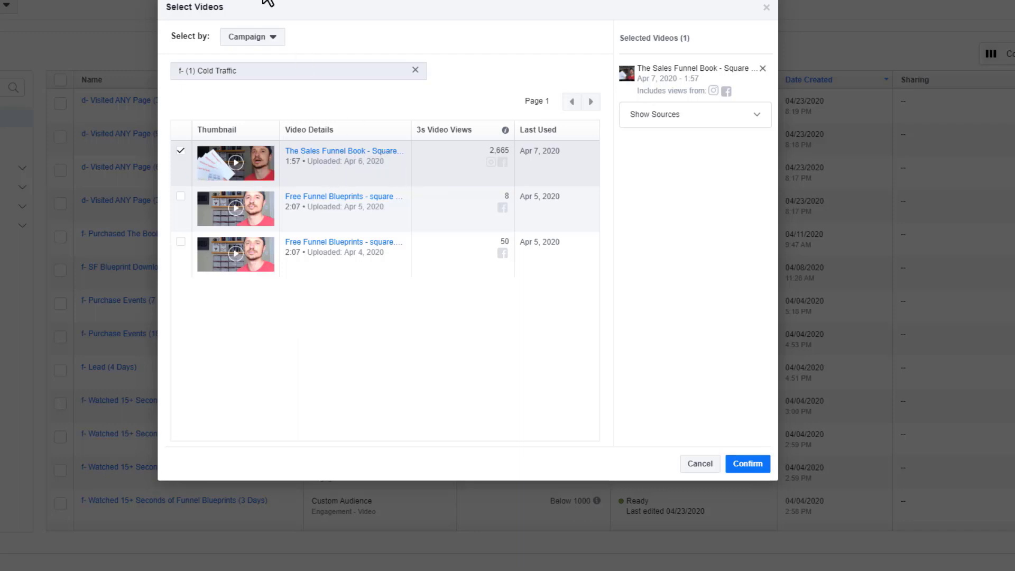
Step: Browse the selectable videos by Facebook Page and confirm the selected The Sales Funnel Book - Square video as the engagement source
{"action": "left_click", "coordinate": [276, 37]}
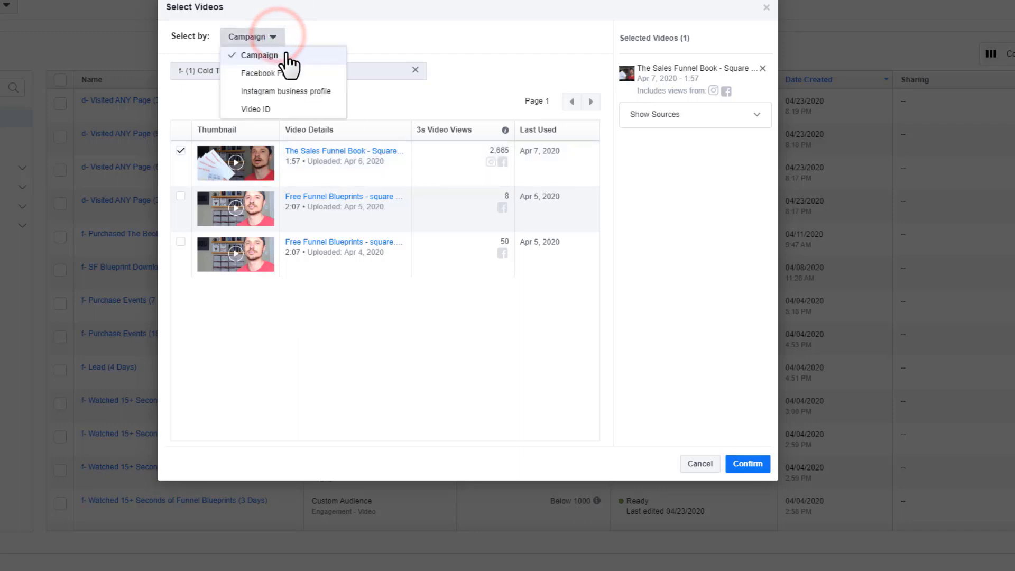
{"action": "left_click", "coordinate": [286, 55]}
{"action": "left_click", "coordinate": [276, 35]}
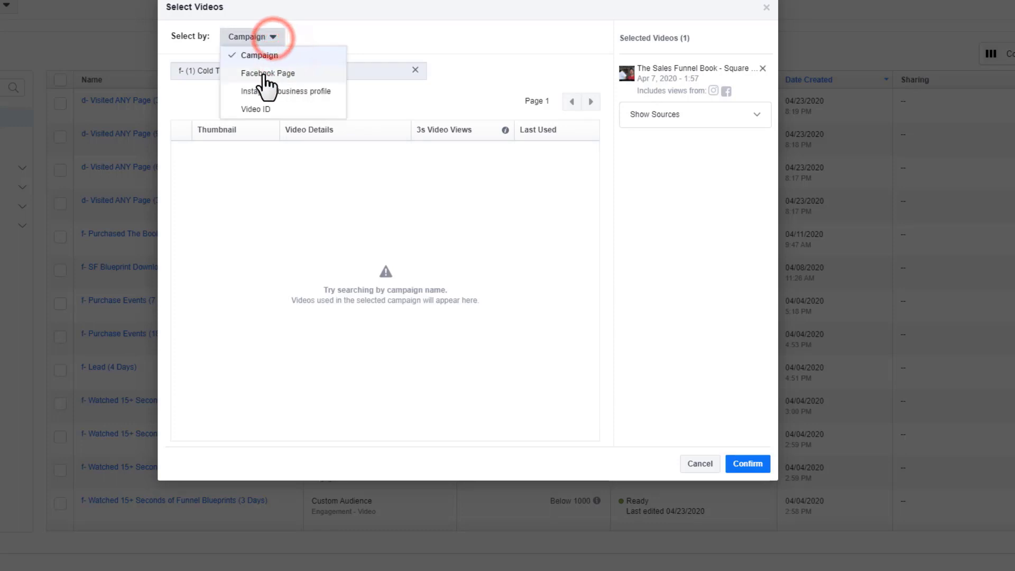
{"action": "left_click", "coordinate": [269, 74]}
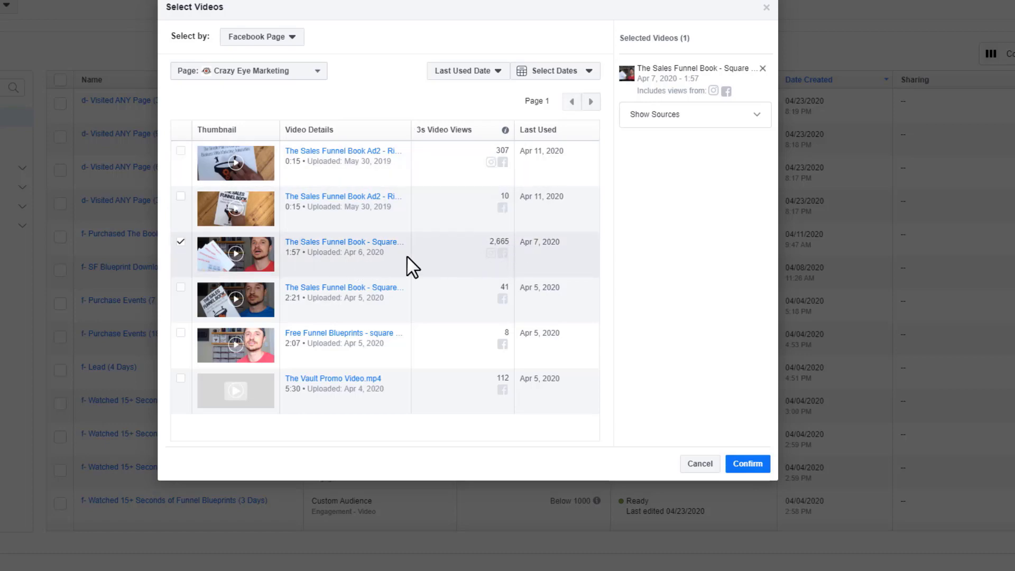
{"action": "left_click", "coordinate": [748, 465]}
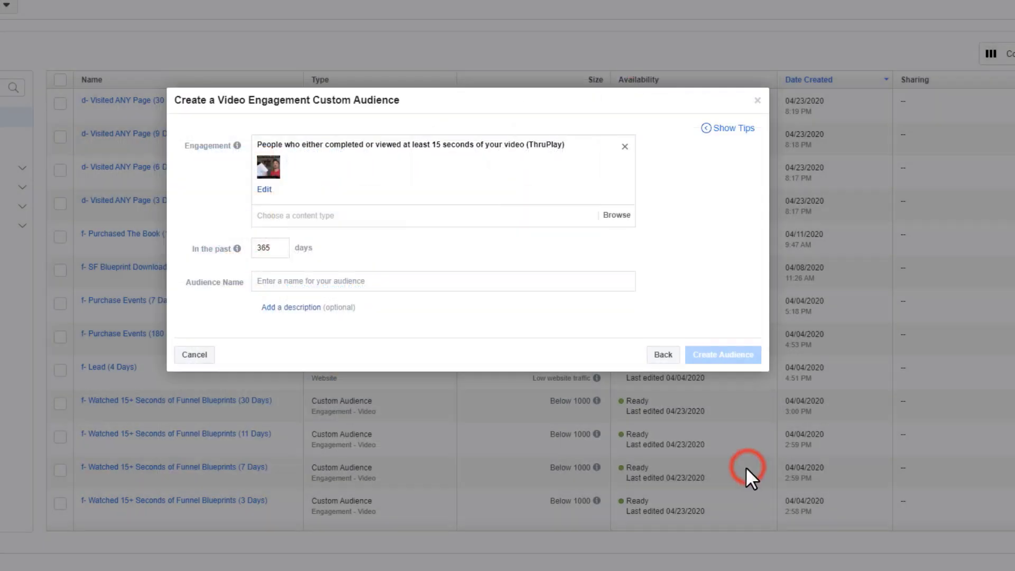
Step: Create the video audience with a 3-day period as "d- Watched 15+ Sec Video (3 Days)", copying its name, and close the confirmation
{"action": "double_click", "coordinate": [271, 248]}
{"action": "left_click", "coordinate": [448, 279]}
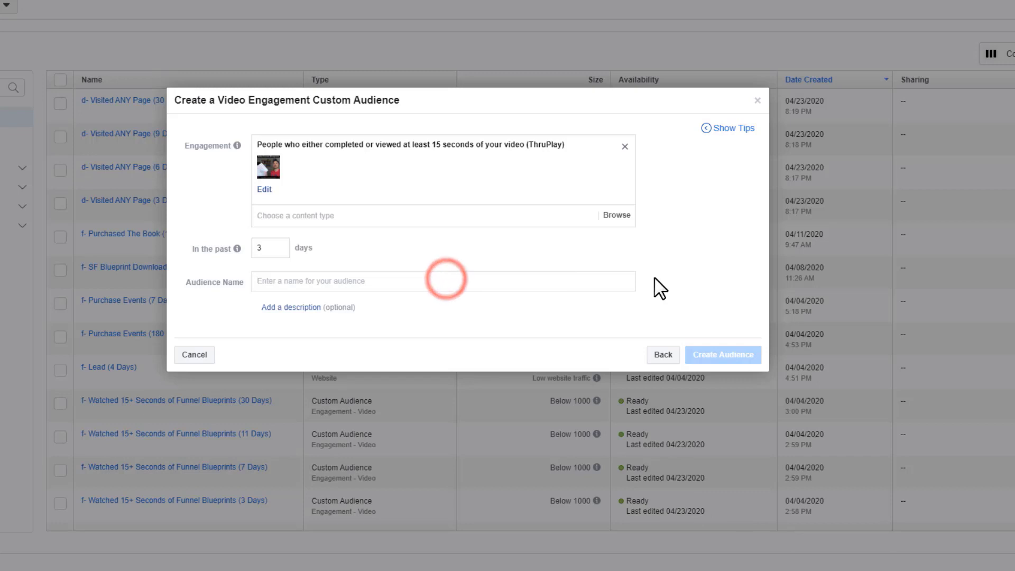
{"action": "type", "text": "d- Watched 15+ Sec Video (3 Da"}
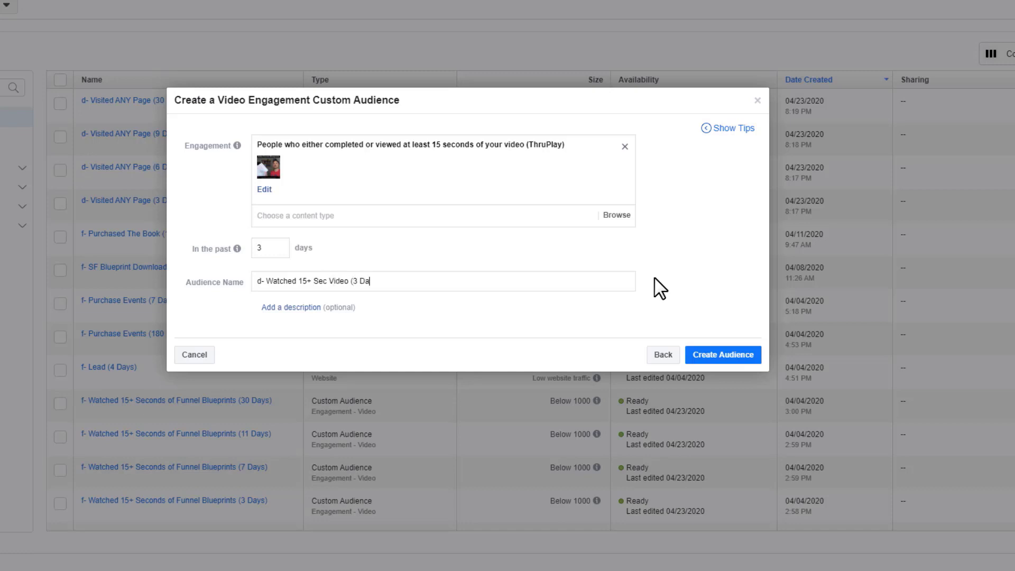
{"action": "type", "text": ")"}
{"action": "key", "text": "ctrl+a"}
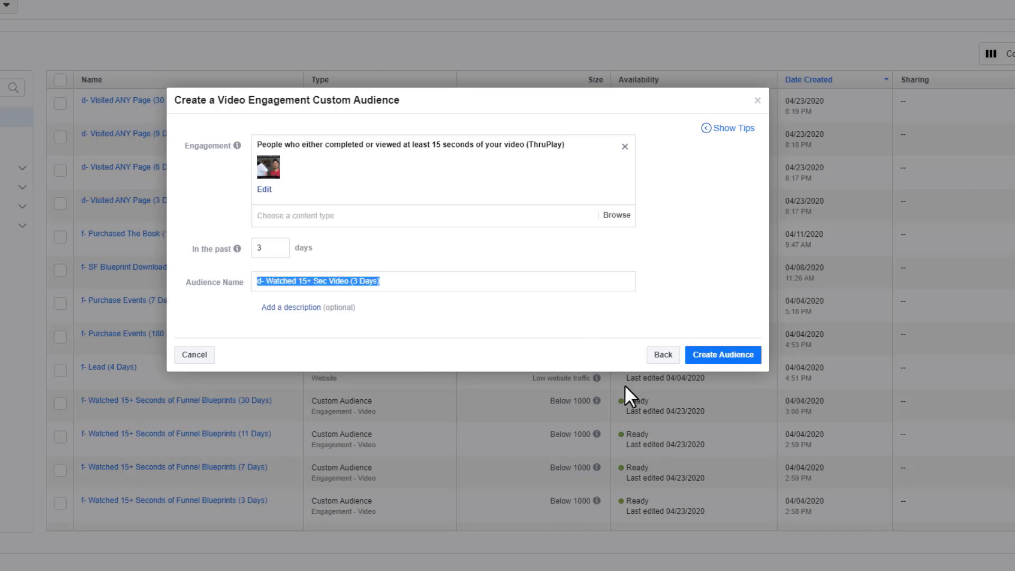
{"action": "left_click", "coordinate": [731, 355]}
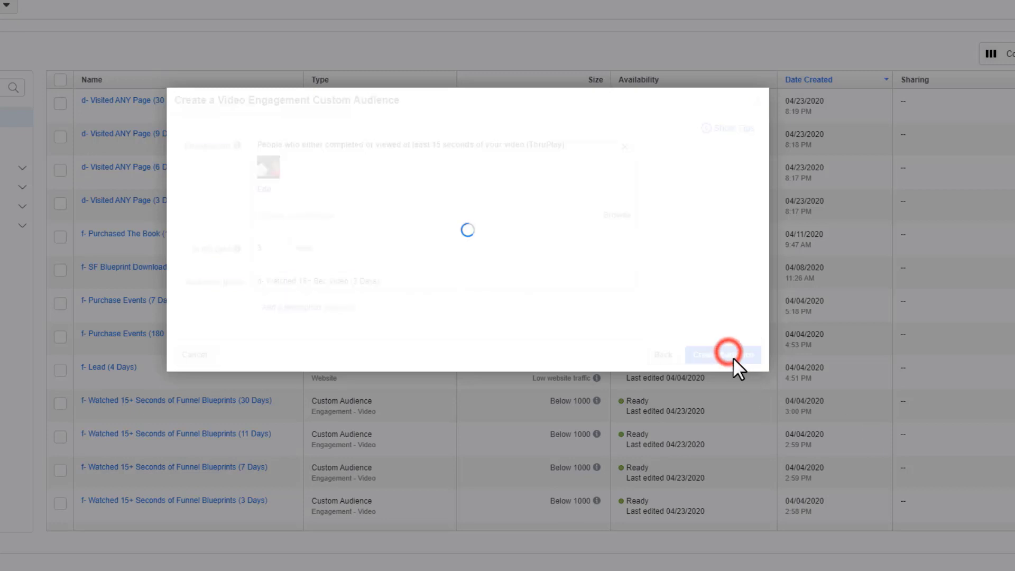
{"action": "left_click", "coordinate": [637, 272]}
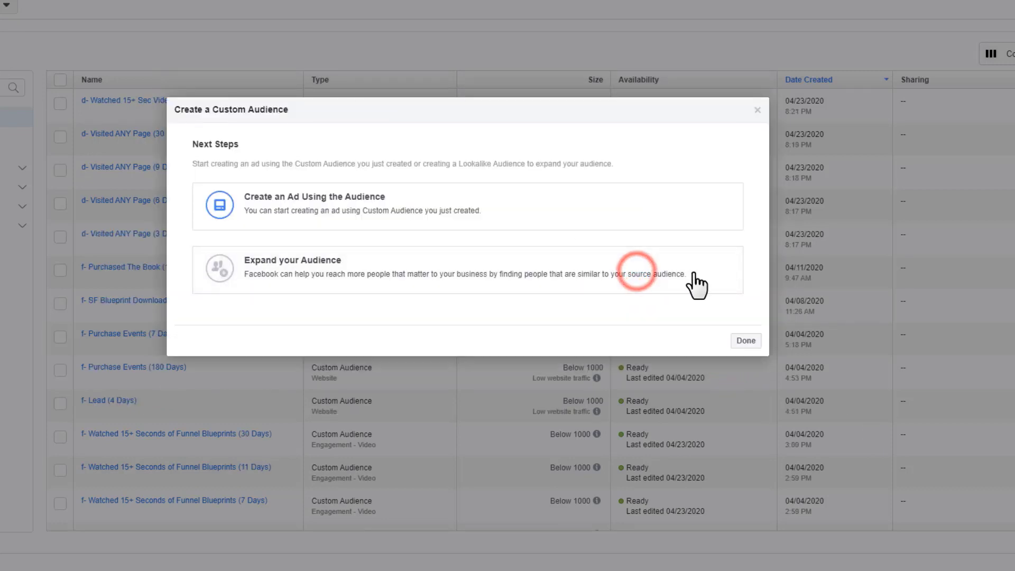
{"action": "left_click", "coordinate": [747, 341]}
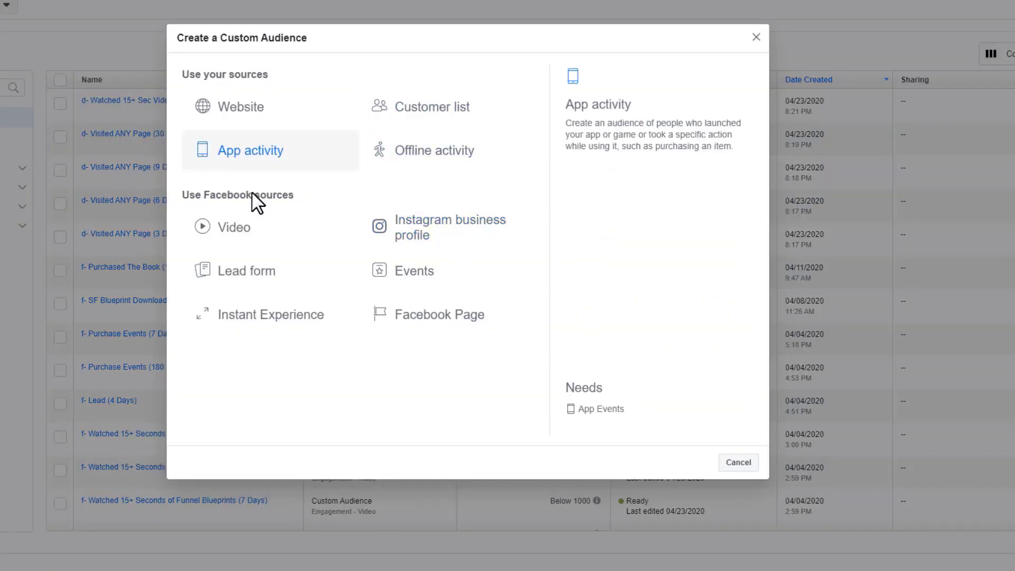
Step: Start another video custom audience of people who completed or viewed at least 15 seconds of the video (ThruPlay)
{"action": "left_click", "coordinate": [262, 237]}
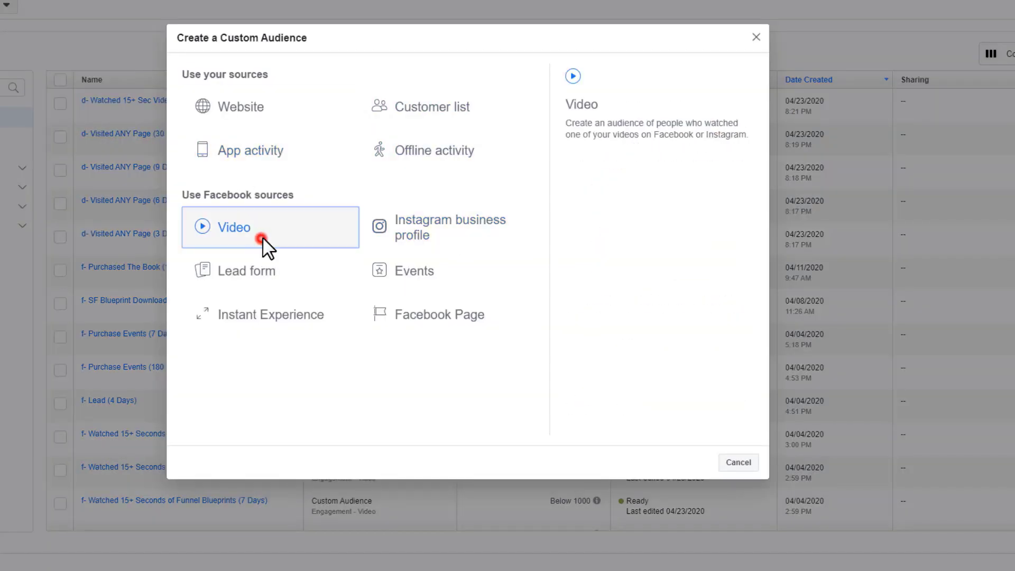
{"action": "left_click", "coordinate": [351, 171]}
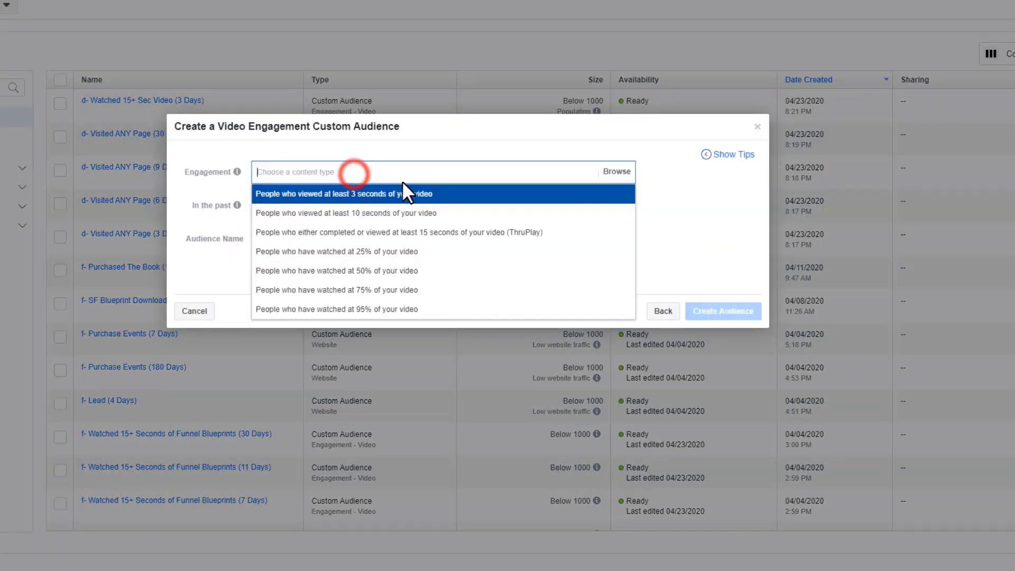
{"action": "left_click", "coordinate": [413, 230]}
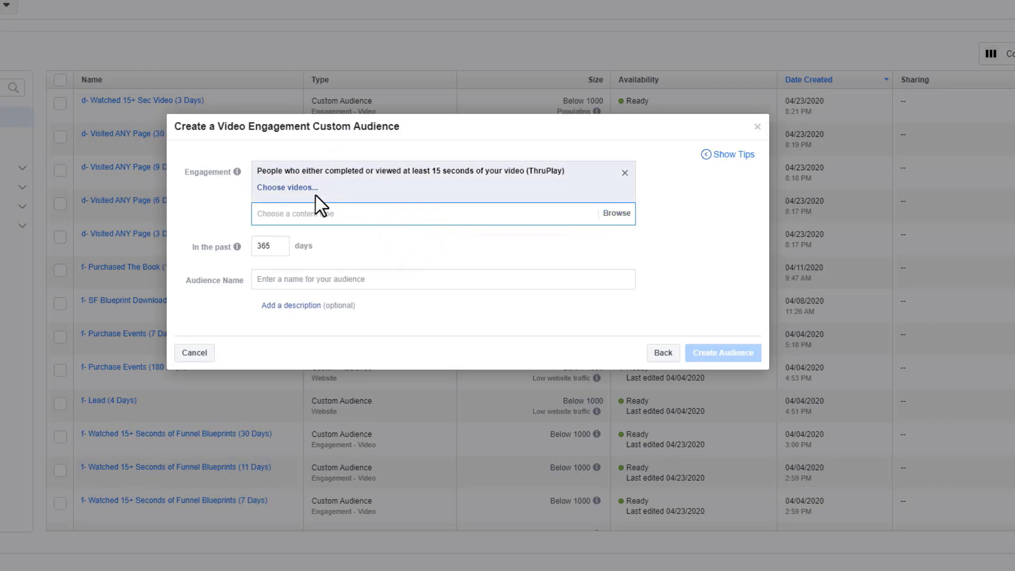
Step: Choose The Sales Funnel Book - Square video from the campaign "f- (1) Cold Traffic - Copy" as the engagement source
{"action": "left_click", "coordinate": [285, 187]}
{"action": "left_click", "coordinate": [273, 33]}
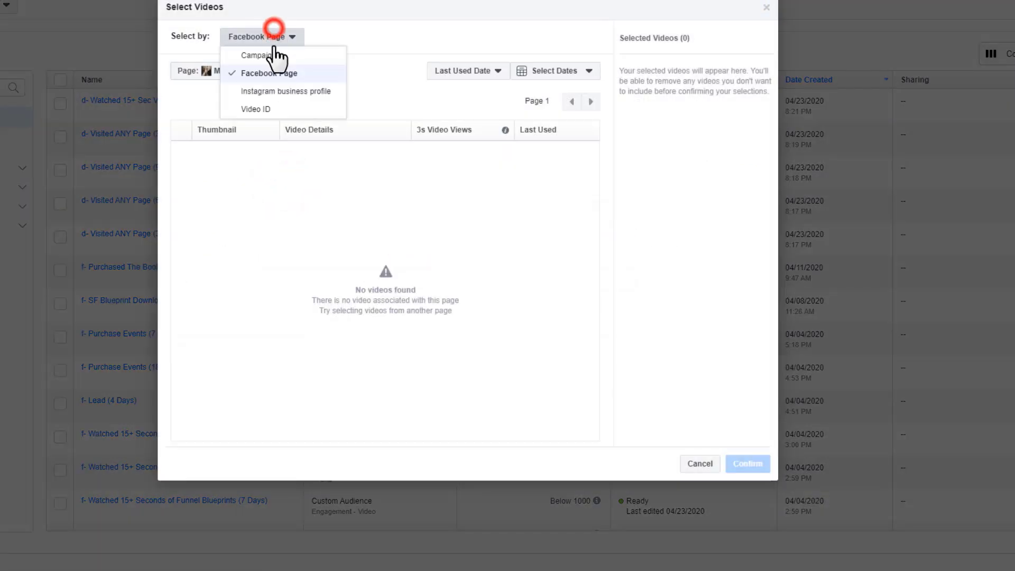
{"action": "left_click", "coordinate": [271, 58]}
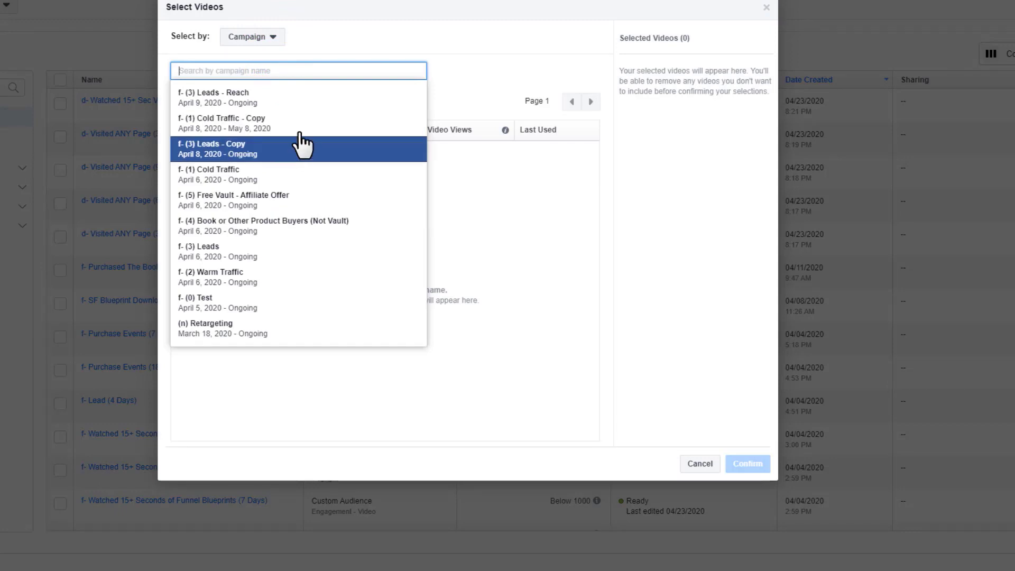
{"action": "left_click", "coordinate": [275, 127]}
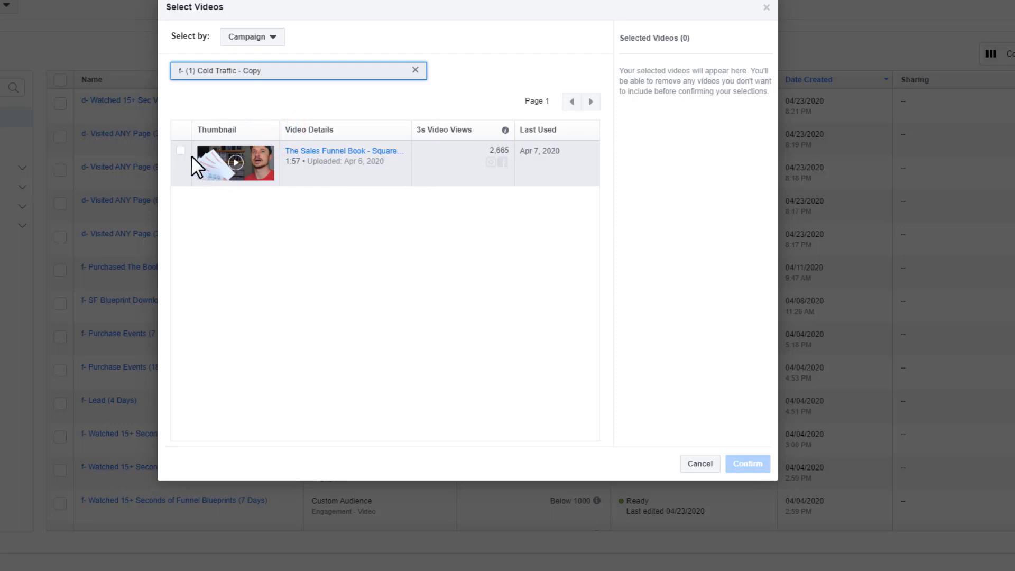
{"action": "left_click", "coordinate": [181, 151]}
{"action": "left_click", "coordinate": [747, 463]}
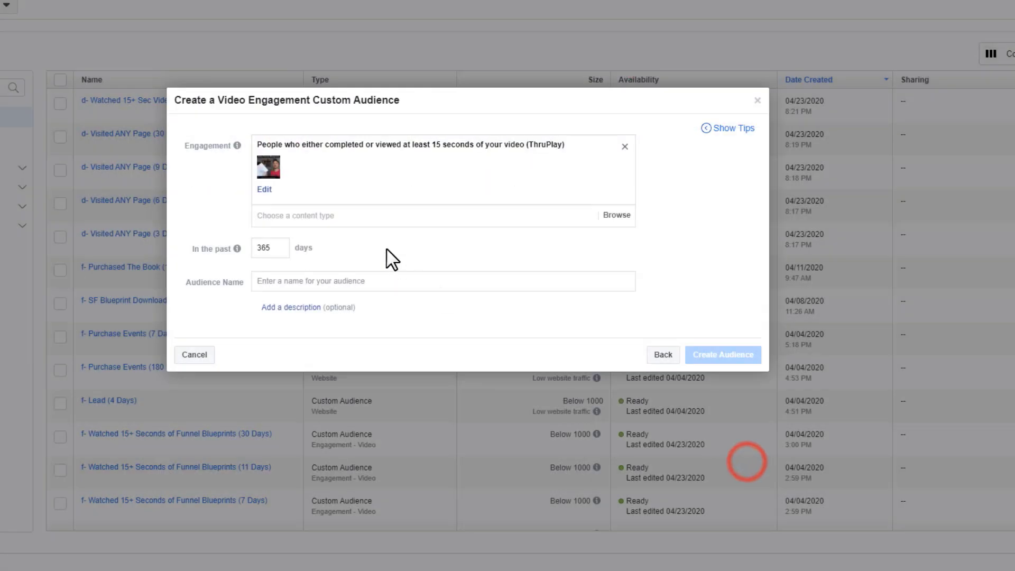
Step: Set the period to 6 days and name the audience "d- Watched 15+ Sec Video (6 Days)", reusing the copied name
{"action": "left_click_drag", "start_coordinate": [279, 252], "coordinate": [239, 248]}
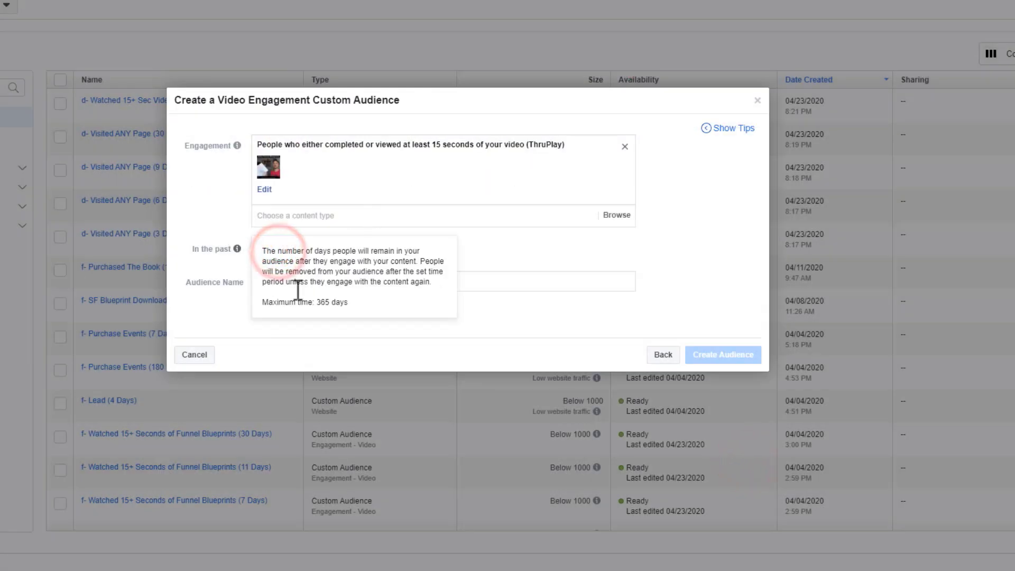
{"action": "type", "text": "6"}
{"action": "left_click", "coordinate": [682, 315]}
{"action": "left_click", "coordinate": [341, 282]}
{"action": "type", "text": "d- Watched 15+ Sec Video (3 Days)"}
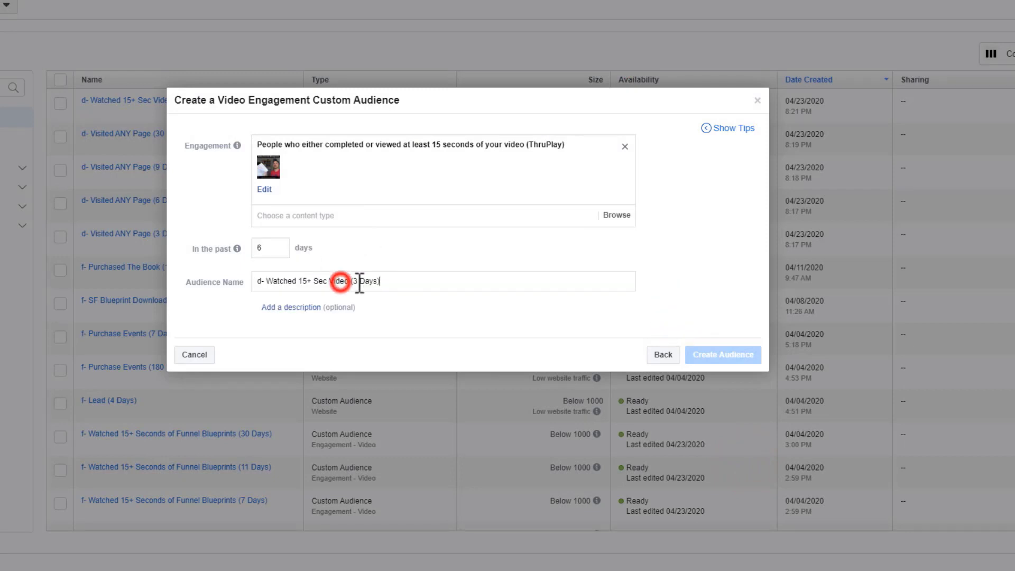
{"action": "left_click", "coordinate": [357, 282]}
{"action": "key", "text": "BackSpace"}
{"action": "type", "text": "6"}
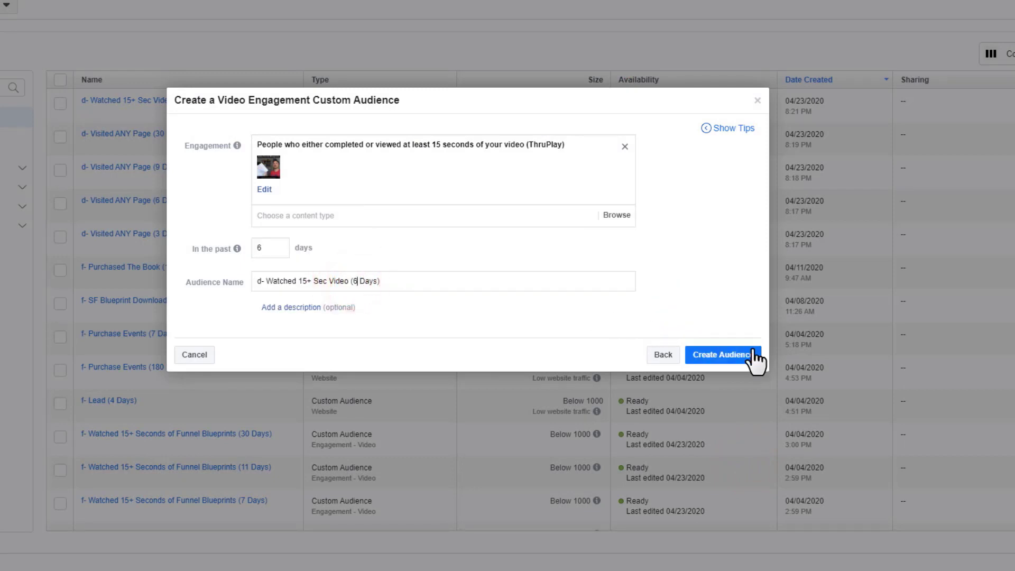
Step: Create the 6-day video audience and close the confirmation
{"action": "left_click", "coordinate": [755, 358]}
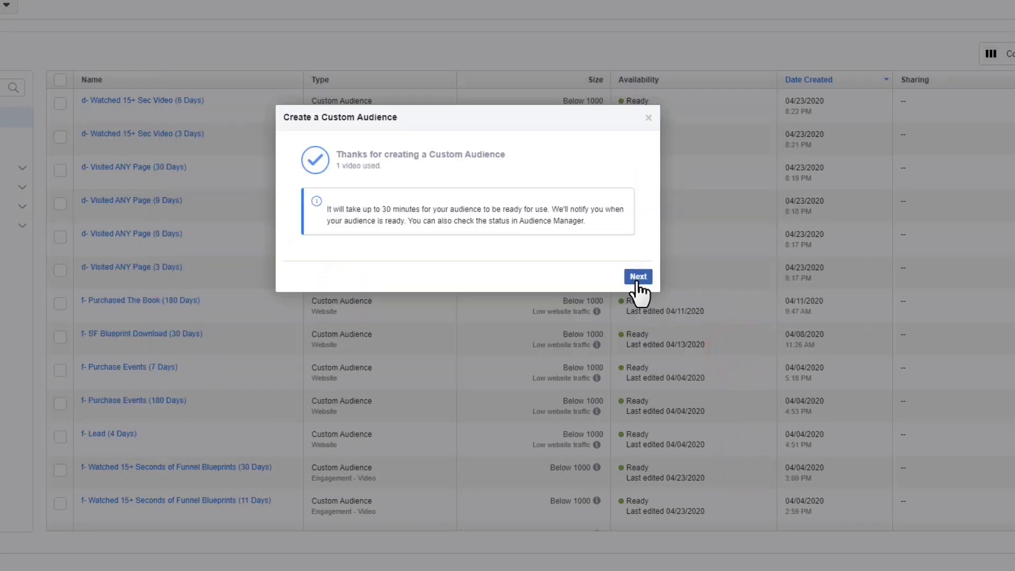
{"action": "left_click", "coordinate": [639, 276]}
{"action": "left_click", "coordinate": [747, 341]}
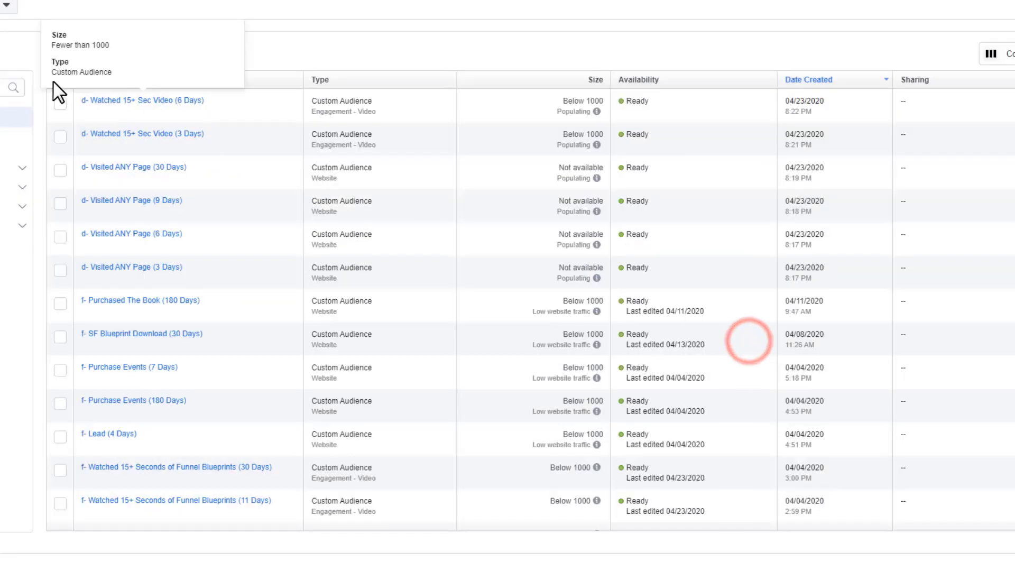
Step: Start a third video custom audience with the ThruPlay engagement type (completed or viewed at least 15 seconds)
{"action": "left_click", "coordinate": [6, 78]}
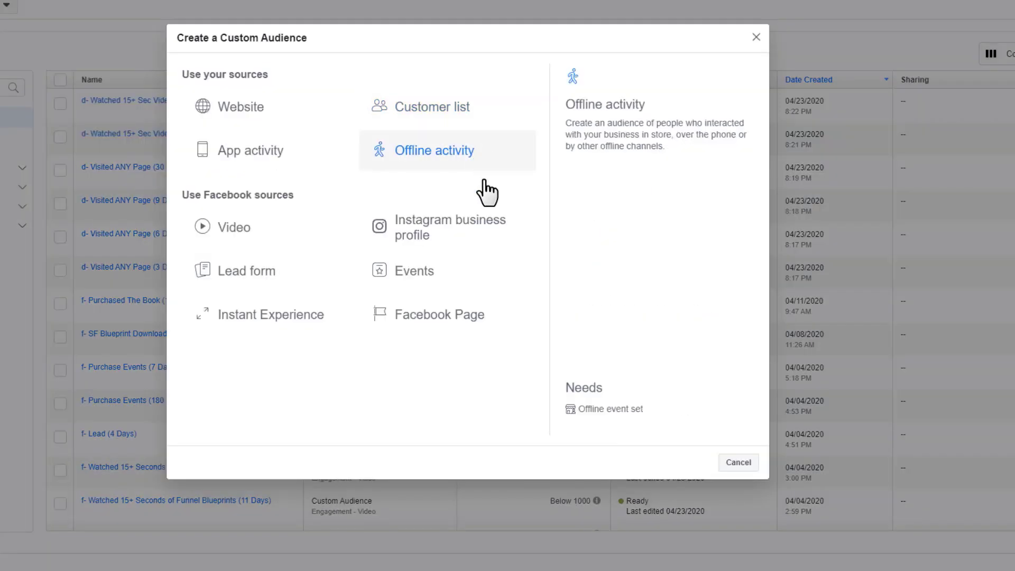
{"action": "left_click", "coordinate": [232, 225]}
{"action": "left_click", "coordinate": [353, 172]}
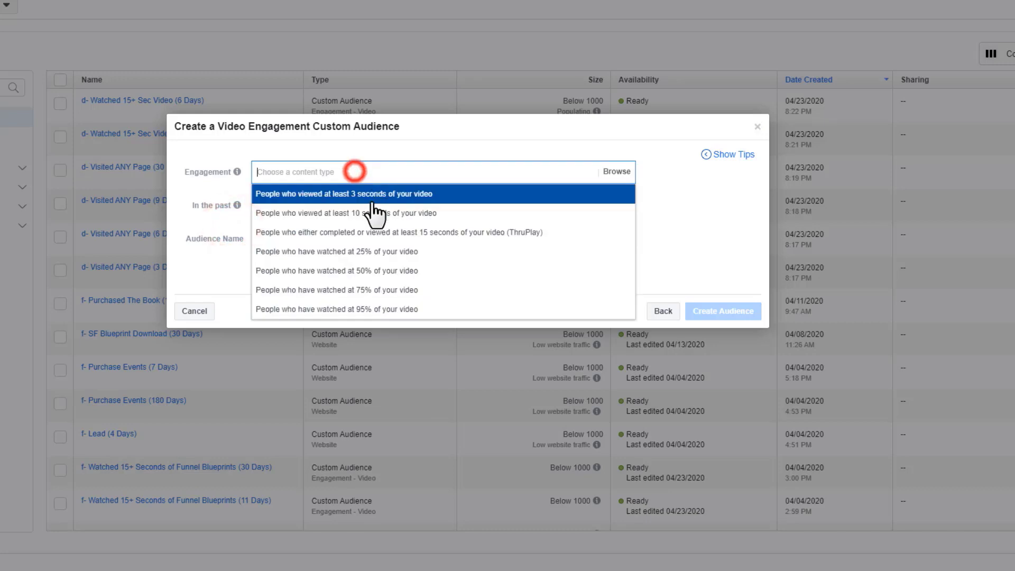
{"action": "left_click", "coordinate": [381, 232]}
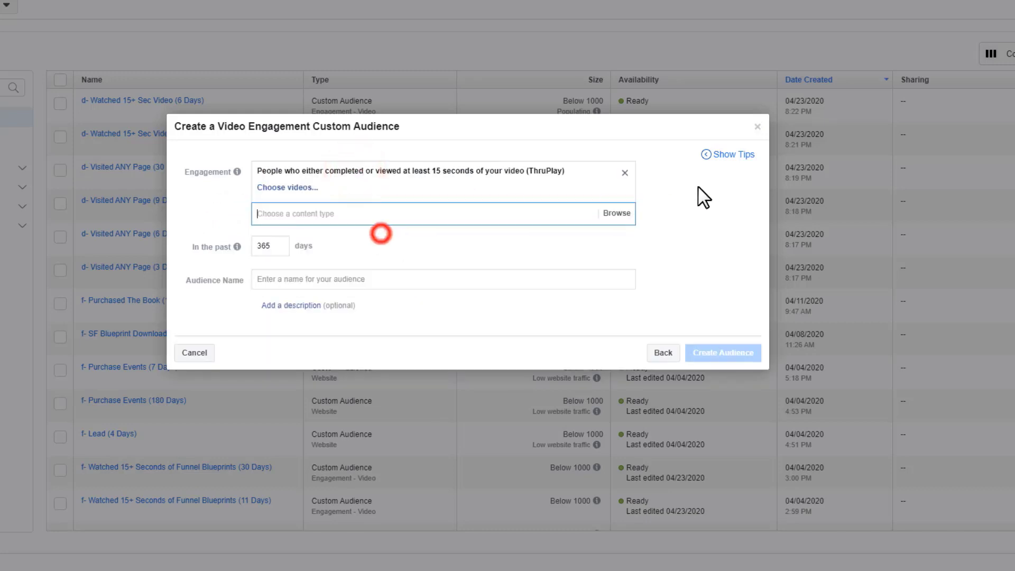
Step: Add The Sales Funnel Book - Square video from the campaign "f- (1) Cold Traffic - Copy" to the new ThruPlay audience
{"action": "left_click", "coordinate": [290, 188]}
{"action": "left_click", "coordinate": [288, 36]}
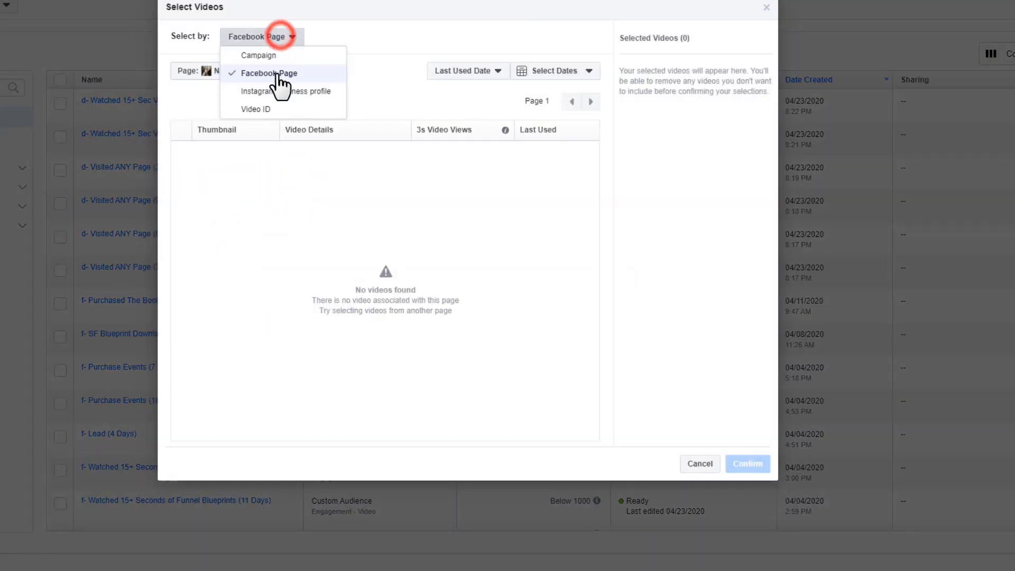
{"action": "left_click", "coordinate": [272, 52]}
{"action": "left_click", "coordinate": [235, 121]}
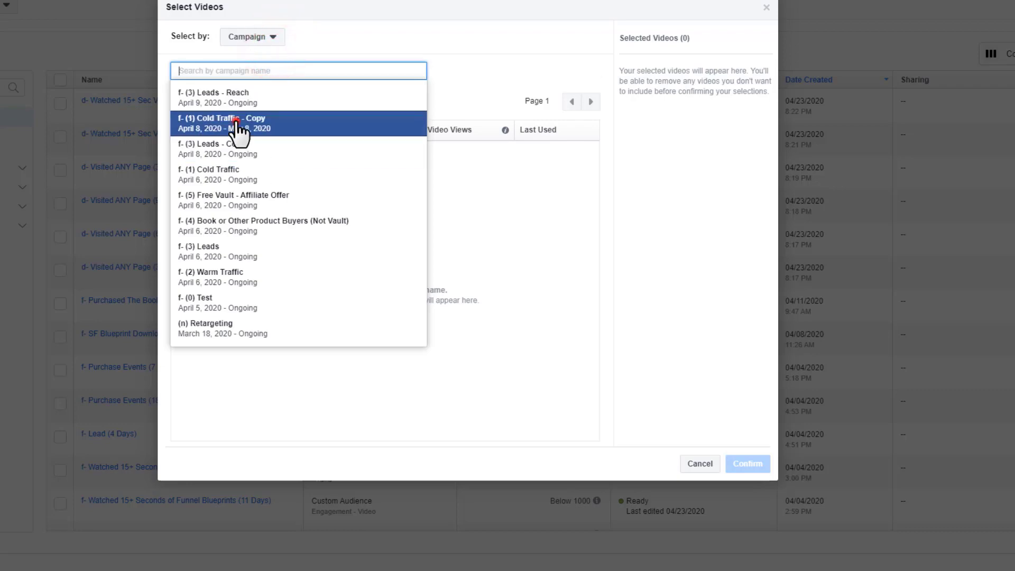
{"action": "left_click", "coordinate": [182, 153]}
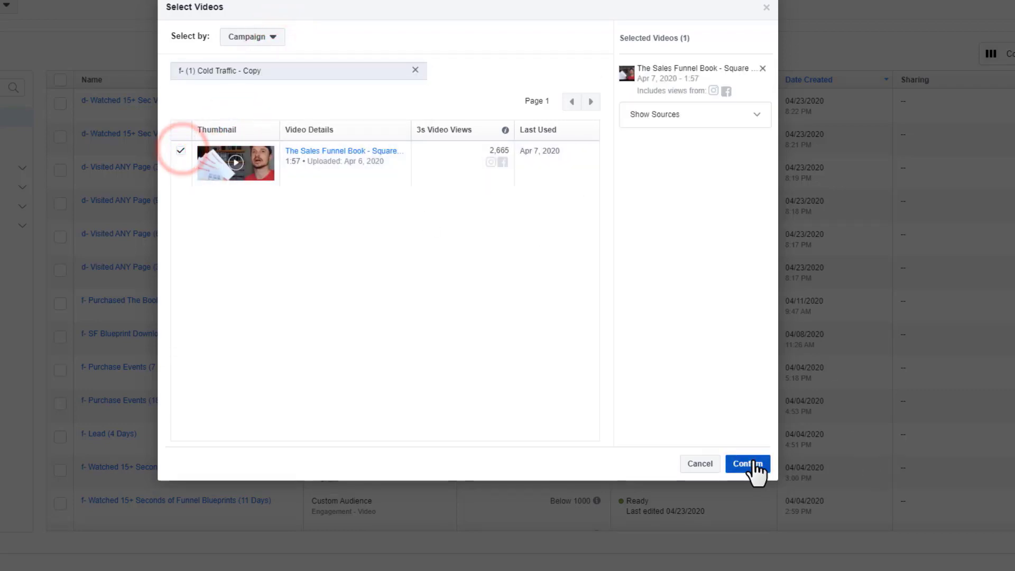
{"action": "left_click", "coordinate": [748, 464]}
Step: Set the period to 9 days and name the audience "d- Watched 15+ Sec Video (9 Days)", reusing the copied name
{"action": "left_click", "coordinate": [276, 247]}
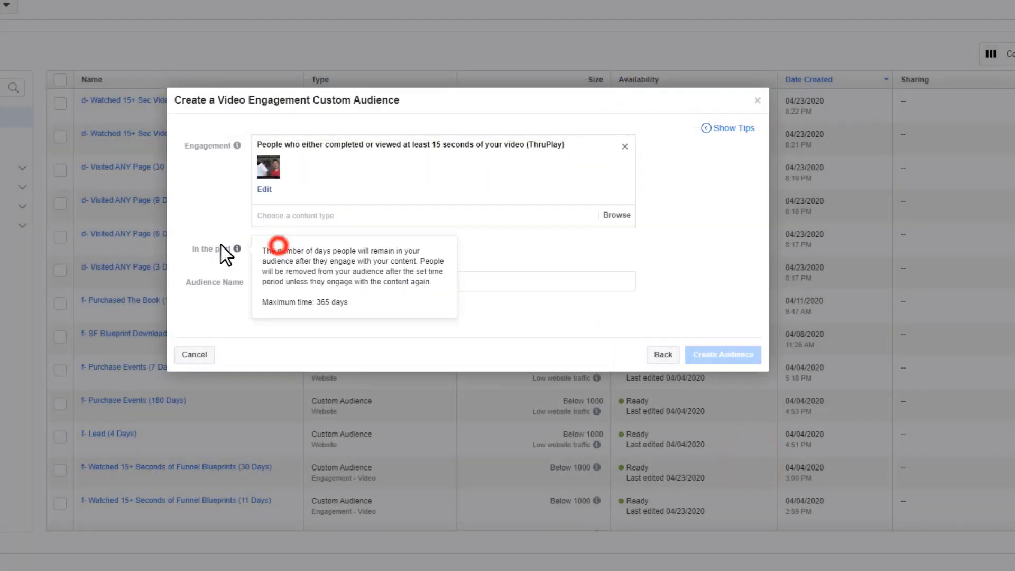
{"action": "left_click", "coordinate": [637, 295]}
{"action": "left_click", "coordinate": [447, 280]}
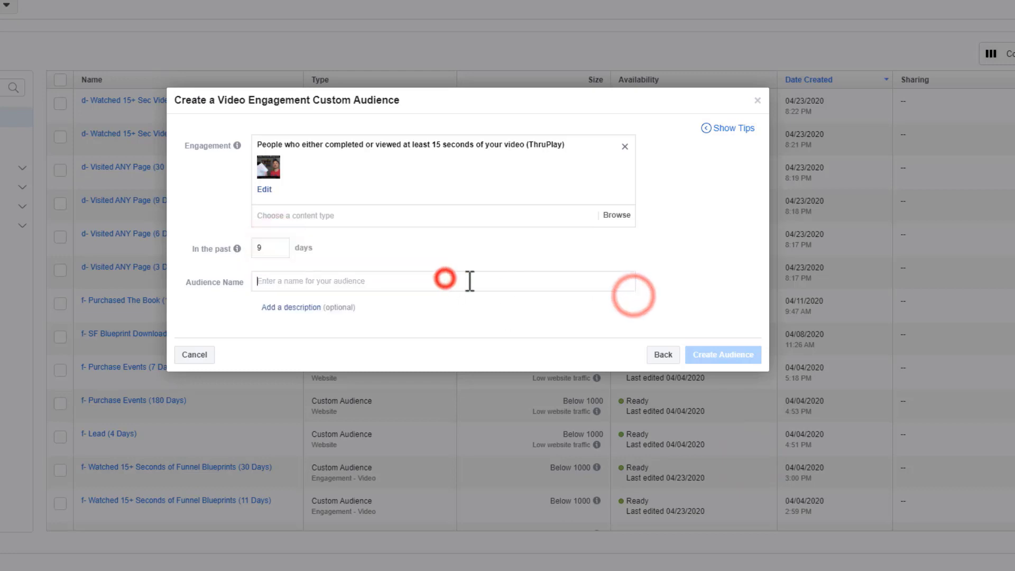
{"action": "key", "text": "ctrl+v"}
{"action": "key", "text": "BackSpace"}
{"action": "type", "text": "9"}
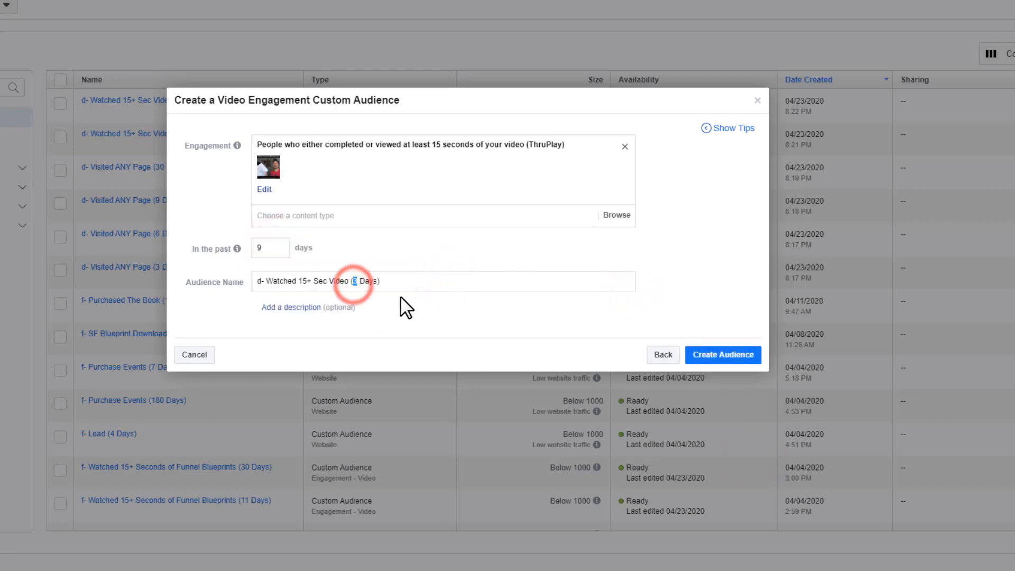
Step: Create the 9-day video audience and close the confirmation
{"action": "left_click", "coordinate": [727, 351]}
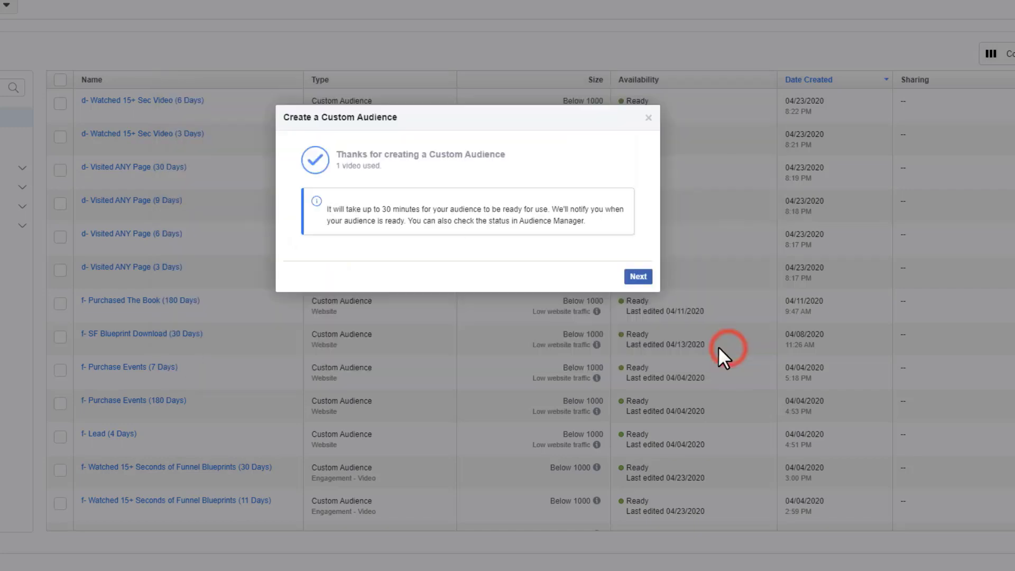
{"action": "left_click", "coordinate": [639, 286]}
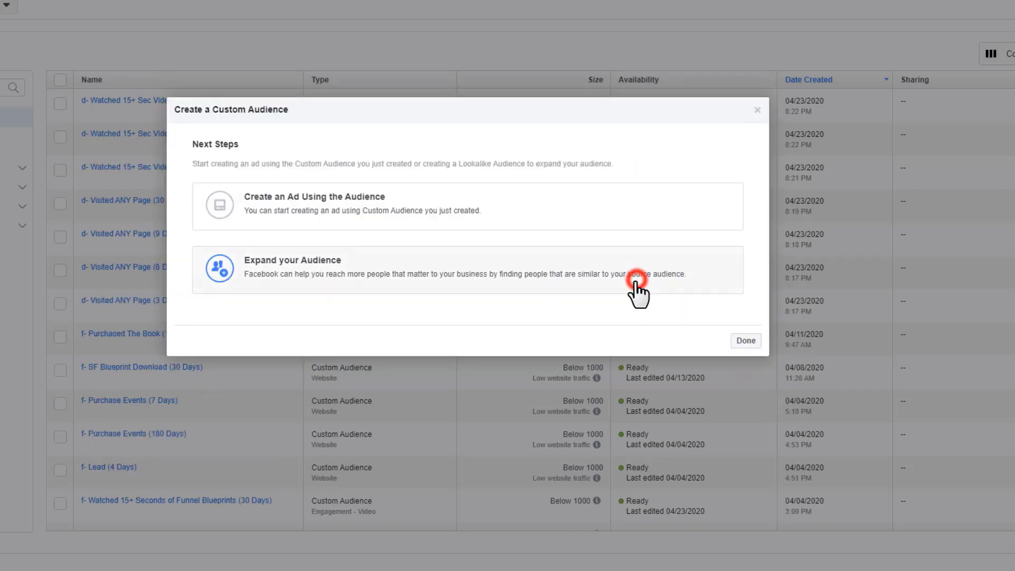
{"action": "left_click", "coordinate": [748, 343]}
Step: Start a fourth video custom audience with the ThruPlay engagement type (completed or viewed at least 15 seconds)
{"action": "left_click", "coordinate": [1, 55]}
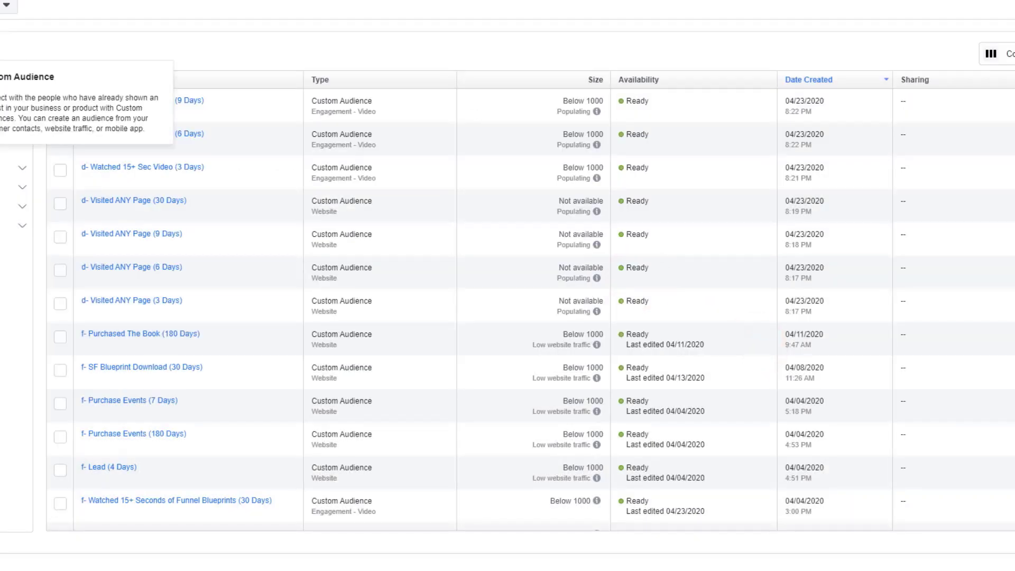
{"action": "left_click", "coordinate": [1, 78]}
{"action": "left_click", "coordinate": [261, 223]}
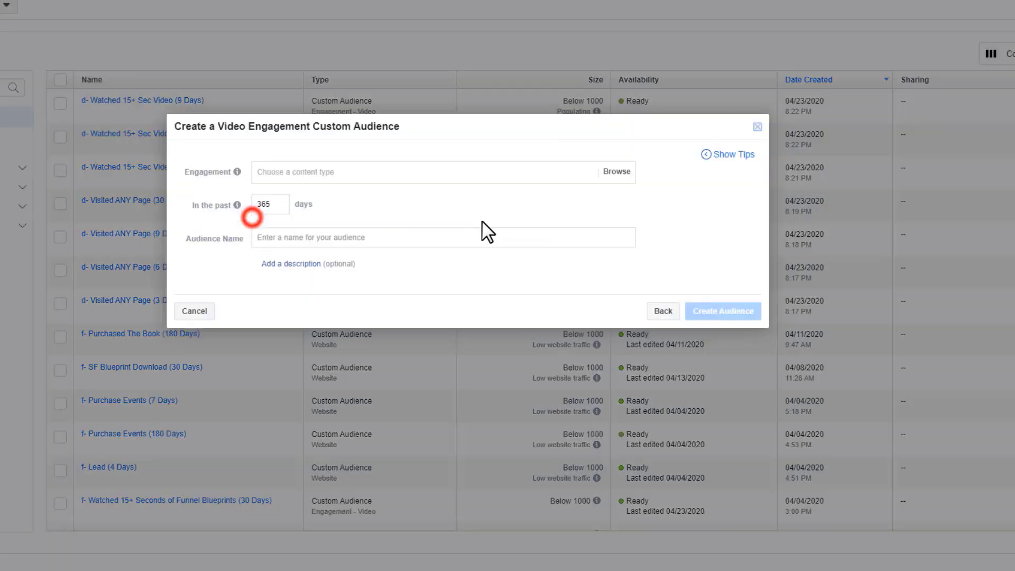
{"action": "left_click", "coordinate": [309, 172]}
{"action": "left_click", "coordinate": [302, 232]}
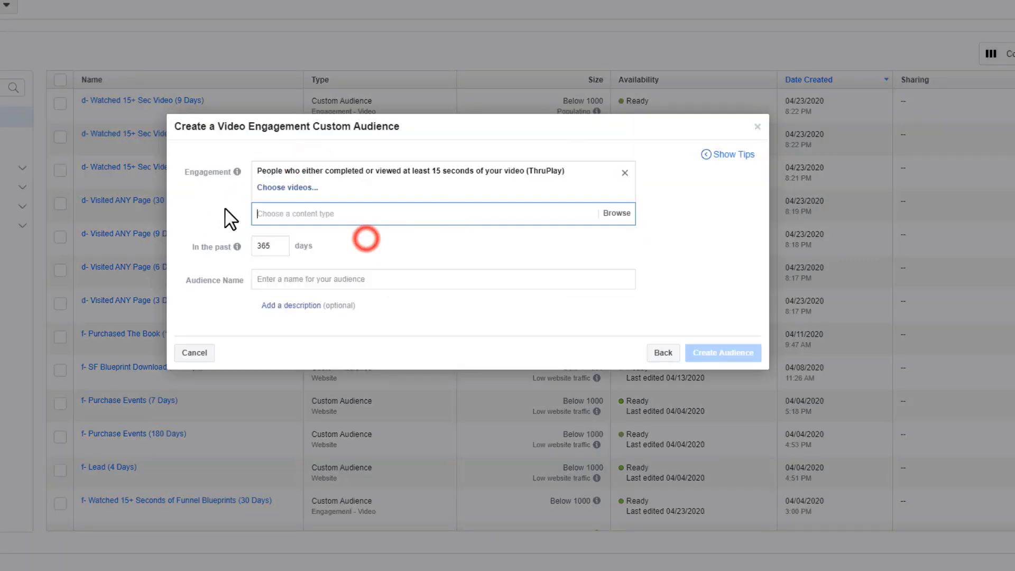
Step: Add The Sales Funnel Book - Square video from the campaign "f- (1) Cold Traffic - Copy" to the fourth ThruPlay audience
{"action": "left_click", "coordinate": [303, 189]}
{"action": "left_click", "coordinate": [275, 36]}
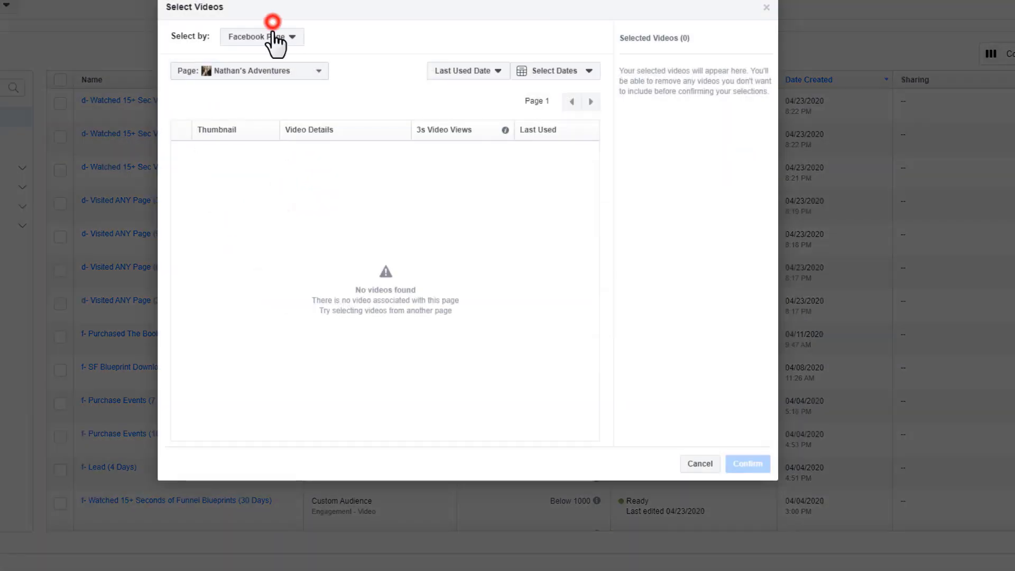
{"action": "left_click", "coordinate": [279, 54]}
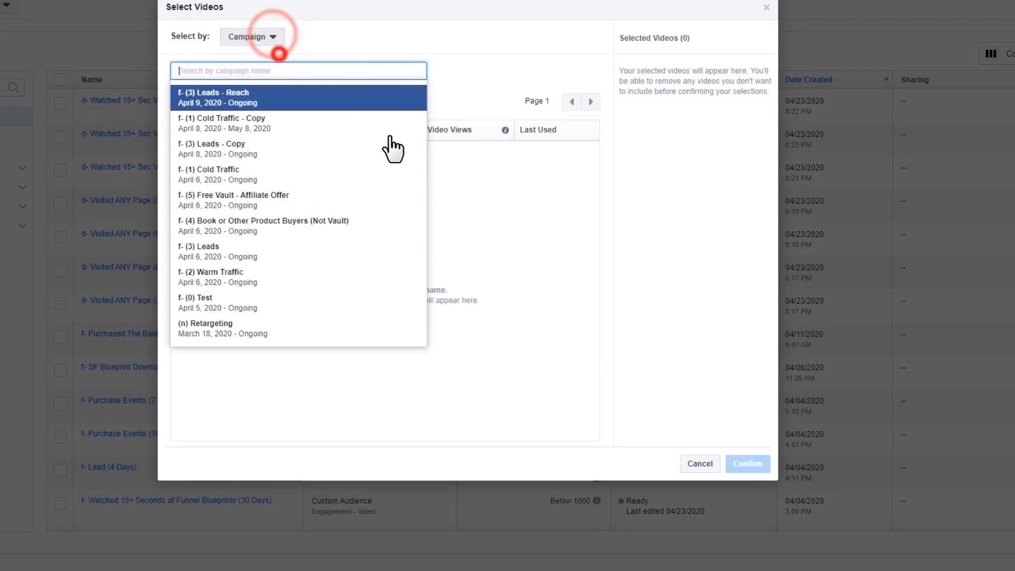
{"action": "left_click", "coordinate": [227, 127]}
{"action": "left_click", "coordinate": [180, 159]}
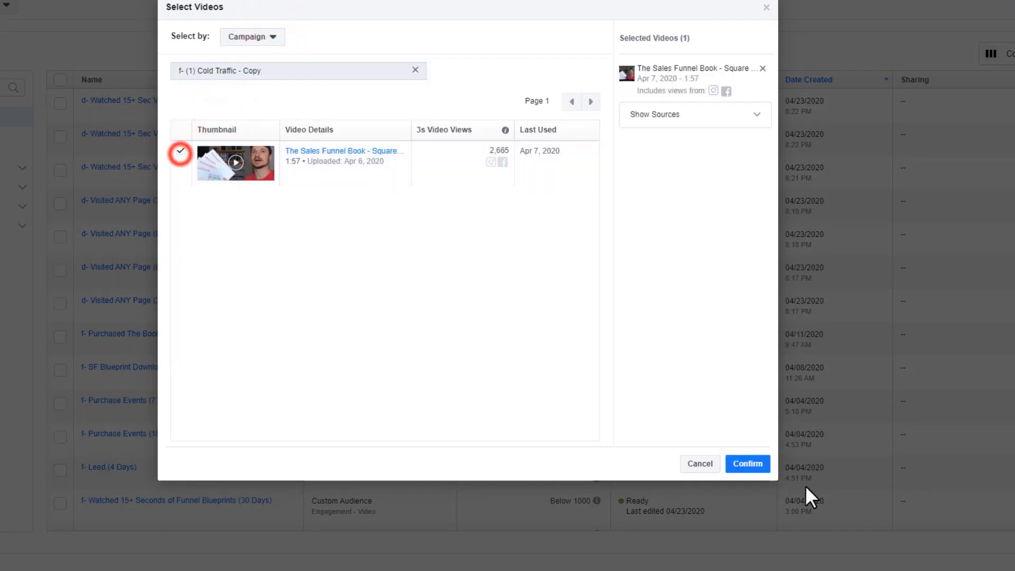
{"action": "left_click", "coordinate": [748, 464]}
Step: Set the period to 30 days and name the audience "d- Watched 15+ Sec Video (30 Days)", reusing the copied name
{"action": "double_click", "coordinate": [268, 249]}
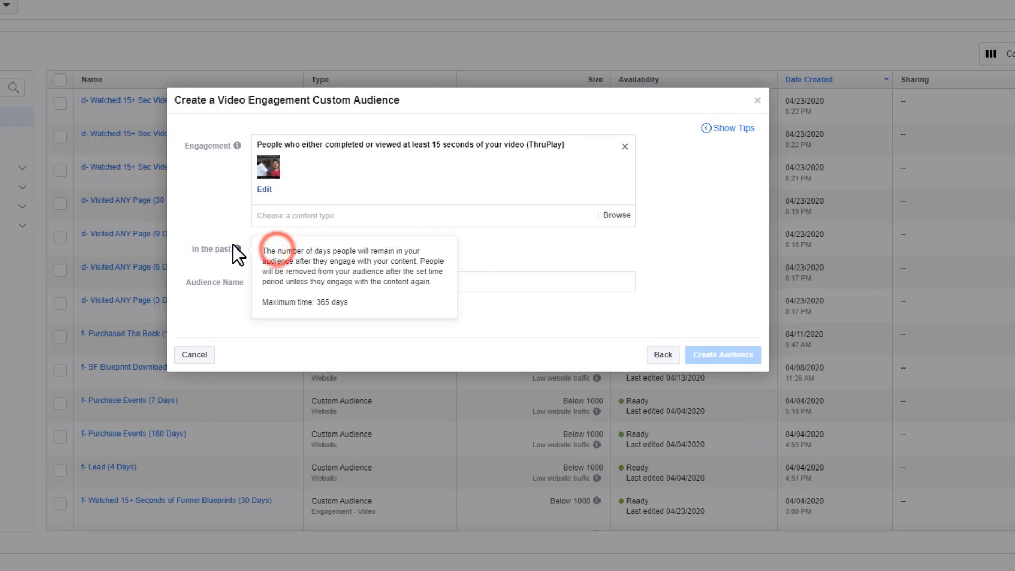
{"action": "type", "text": "30"}
{"action": "left_click", "coordinate": [509, 279]}
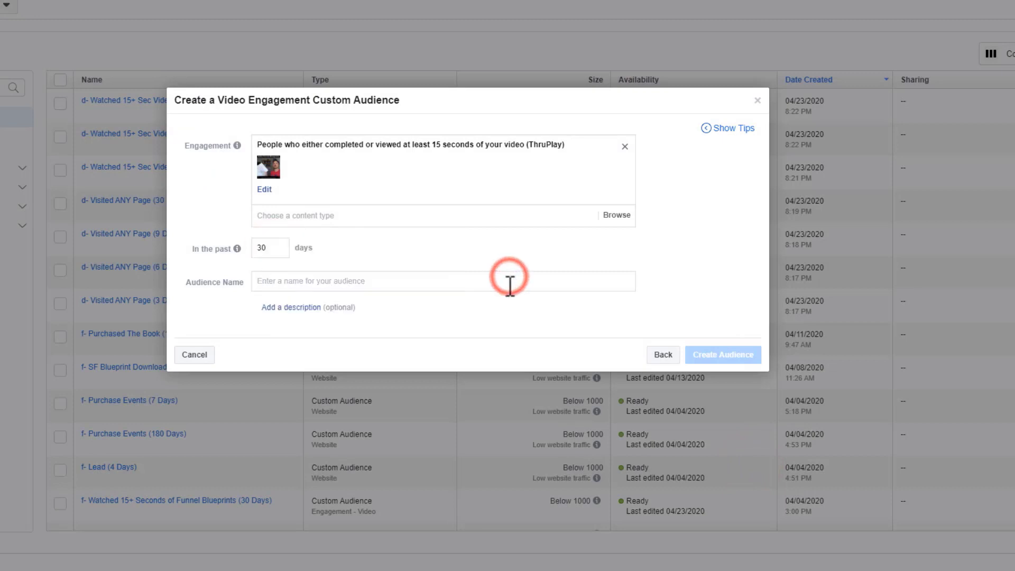
{"action": "type", "text": "d- Watched 15+ Sec Video (3 Days)"}
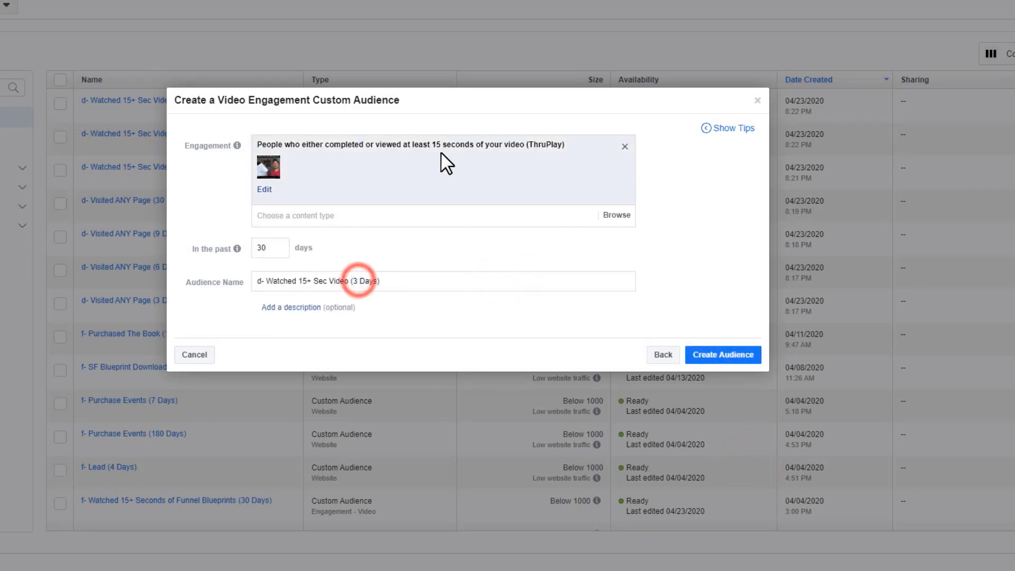
{"action": "type", "text": "0"}
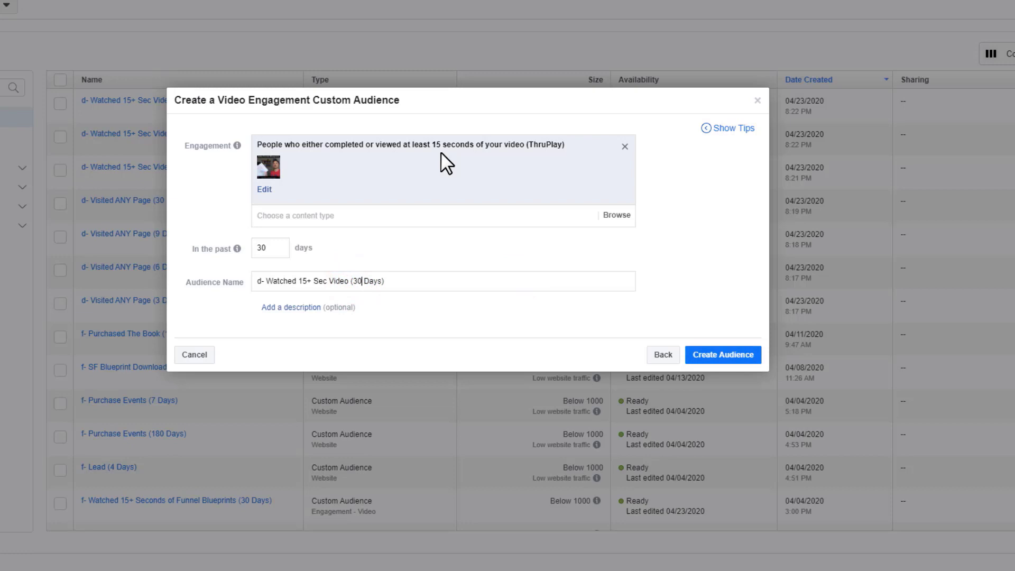
Step: Create the 30-day video audience and close the confirmation
{"action": "left_click", "coordinate": [736, 355]}
{"action": "left_click", "coordinate": [638, 277]}
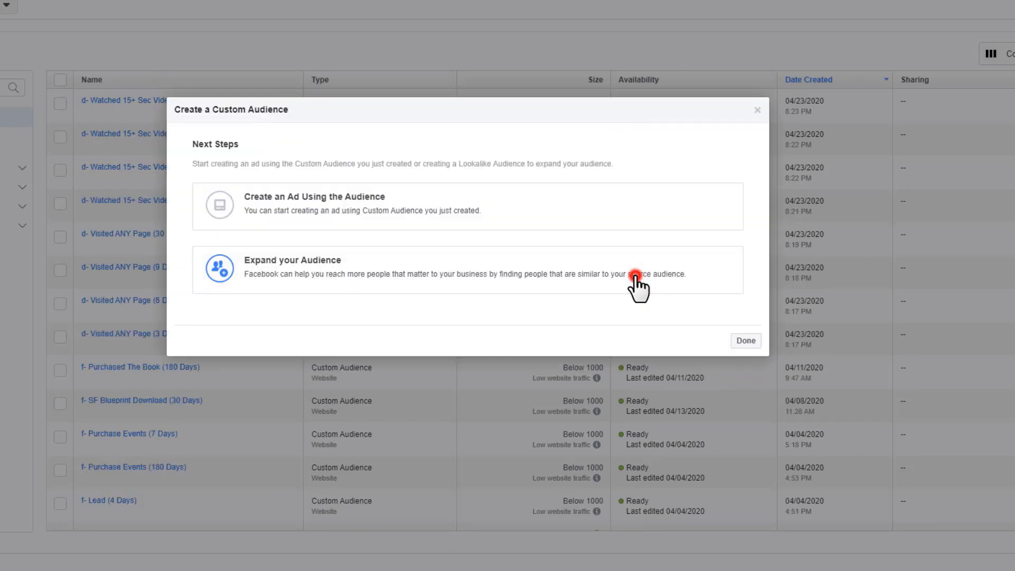
{"action": "left_click", "coordinate": [742, 338]}
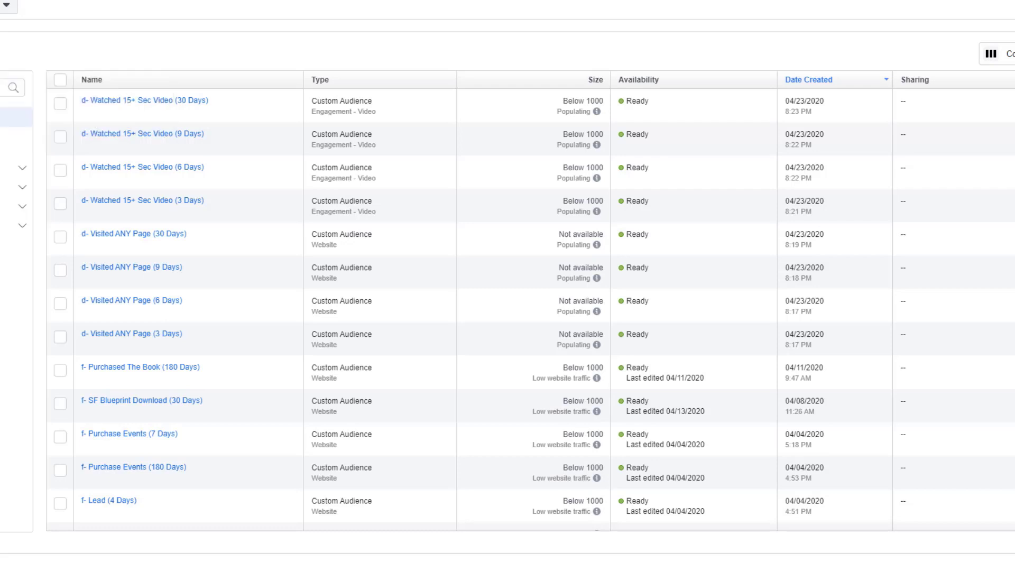
Step: Start a Facebook Page custom audience and choose Crazy Eye Marketing as its page
{"action": "left_click", "coordinate": [1, 79]}
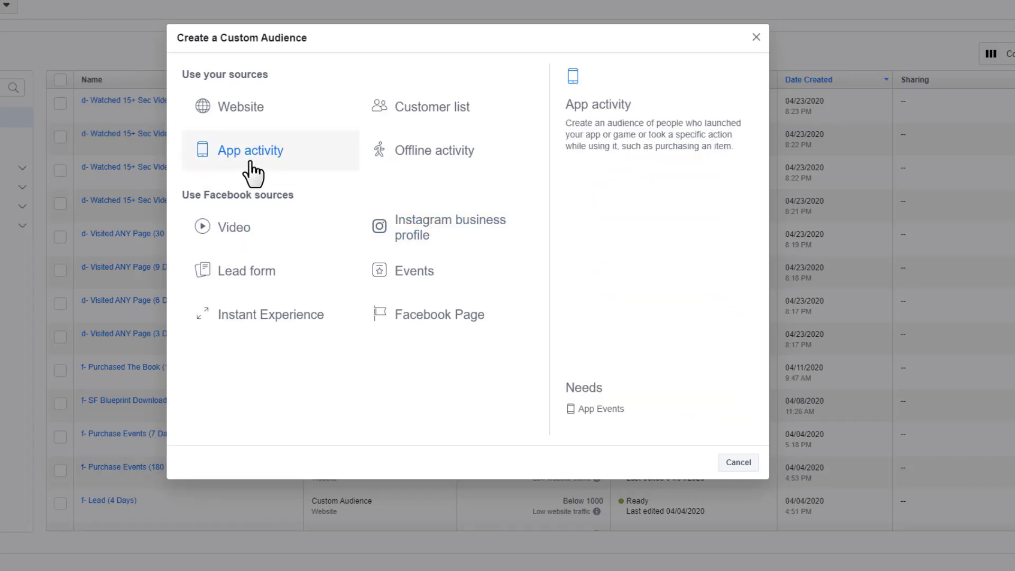
{"action": "left_click", "coordinate": [418, 319]}
{"action": "left_click", "coordinate": [334, 157]}
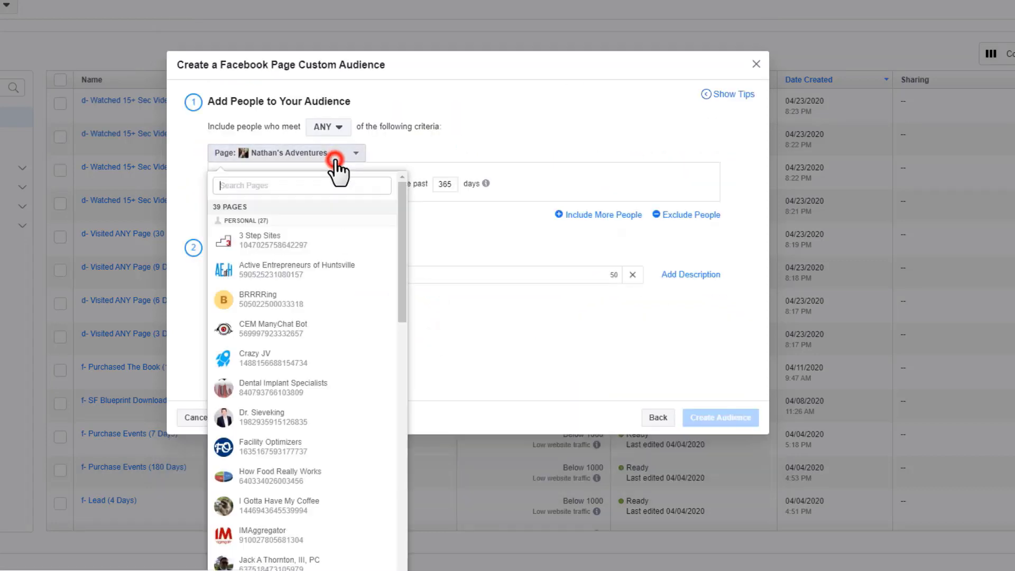
{"action": "left_click", "coordinate": [311, 288]}
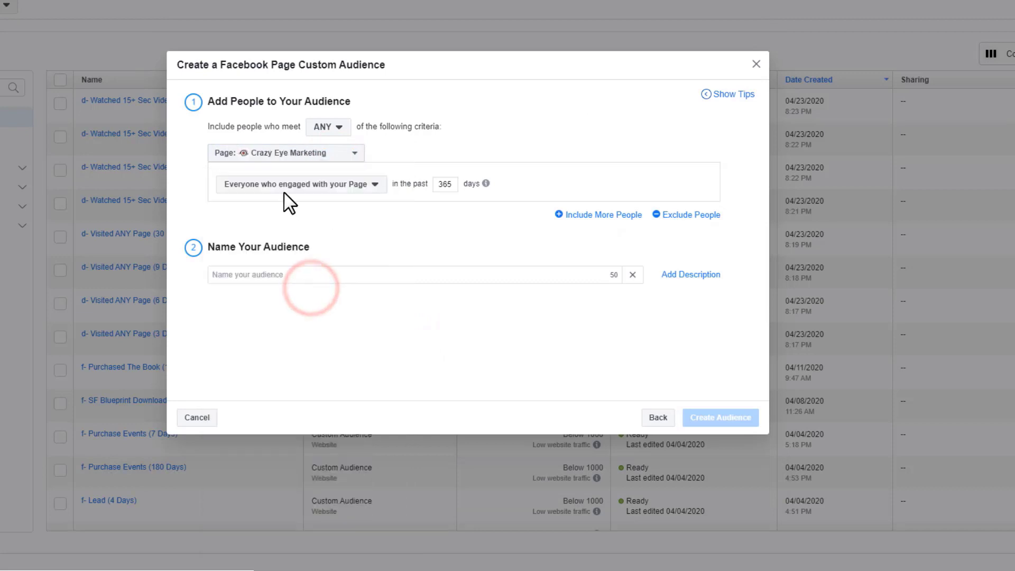
Step: Set the page engagement period to 3 days and name the audience "d- Engaged with Page (3 Days)", adapting the copied video audience name
{"action": "double_click", "coordinate": [448, 185]}
{"action": "type", "text": "3"}
{"action": "left_click", "coordinate": [403, 275]}
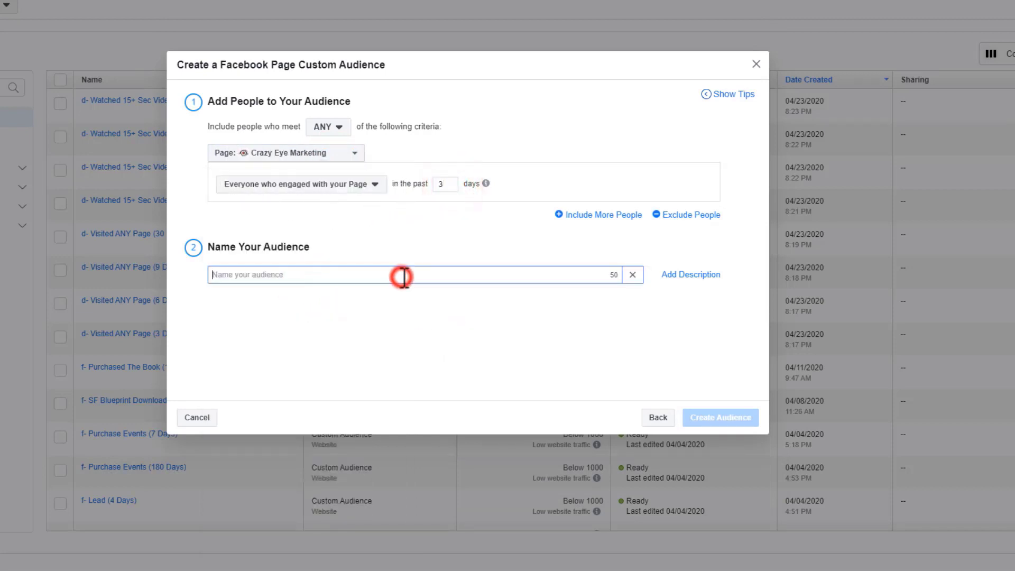
{"action": "type", "text": "d- Watched 15+ Sec Video (3 Days)"}
{"action": "double_click", "coordinate": [227, 274]}
{"action": "type", "text": "E"}
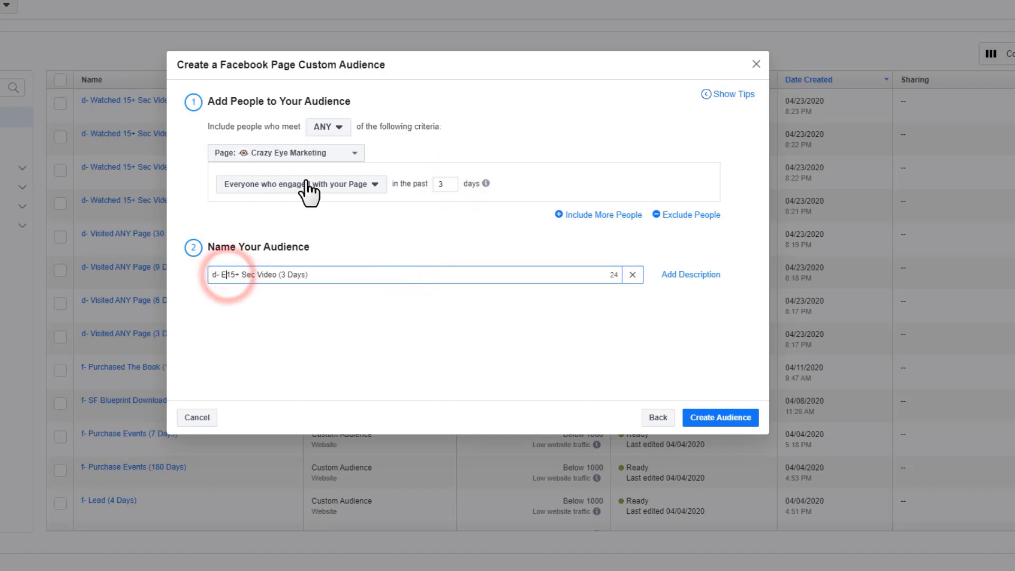
{"action": "type", "text": "ngaged with Pag"}
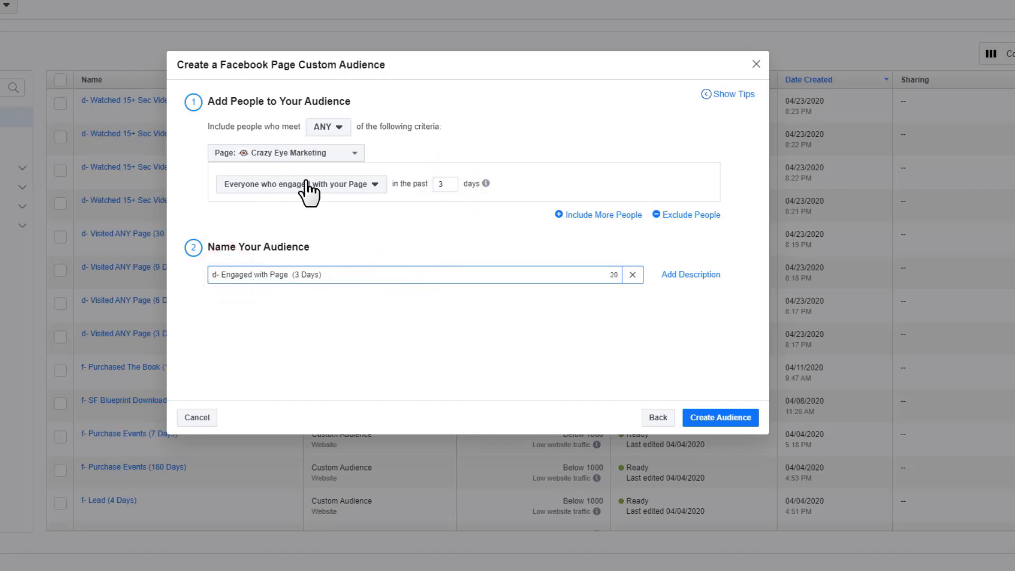
Step: Copy the full audience name for reuse, create the 3-day page engagement audience and close the confirmation
{"action": "key", "text": "ctrl+a"}
{"action": "key", "text": "ctrl+c"}
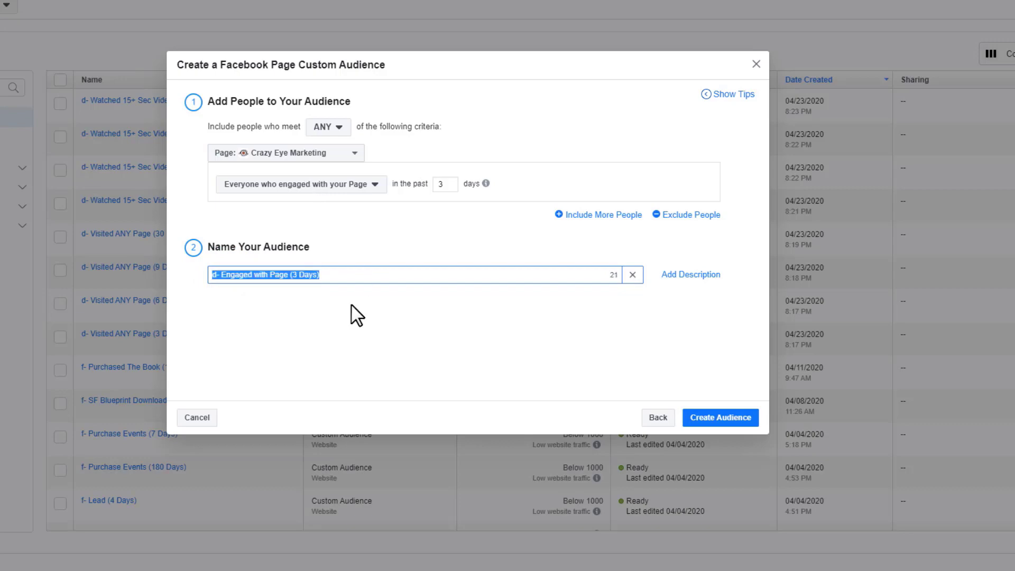
{"action": "left_click", "coordinate": [731, 420]}
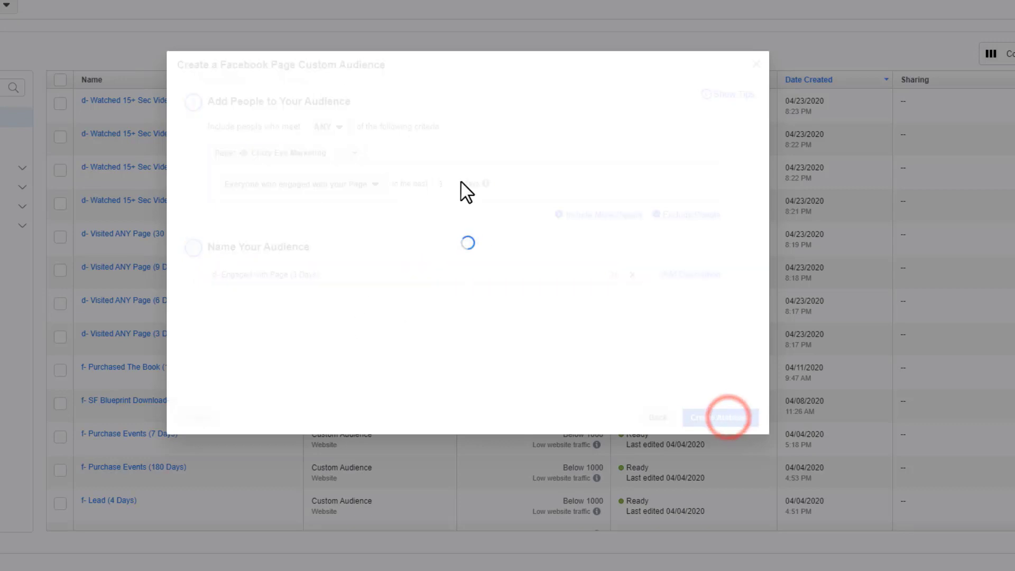
{"action": "left_click", "coordinate": [743, 361]}
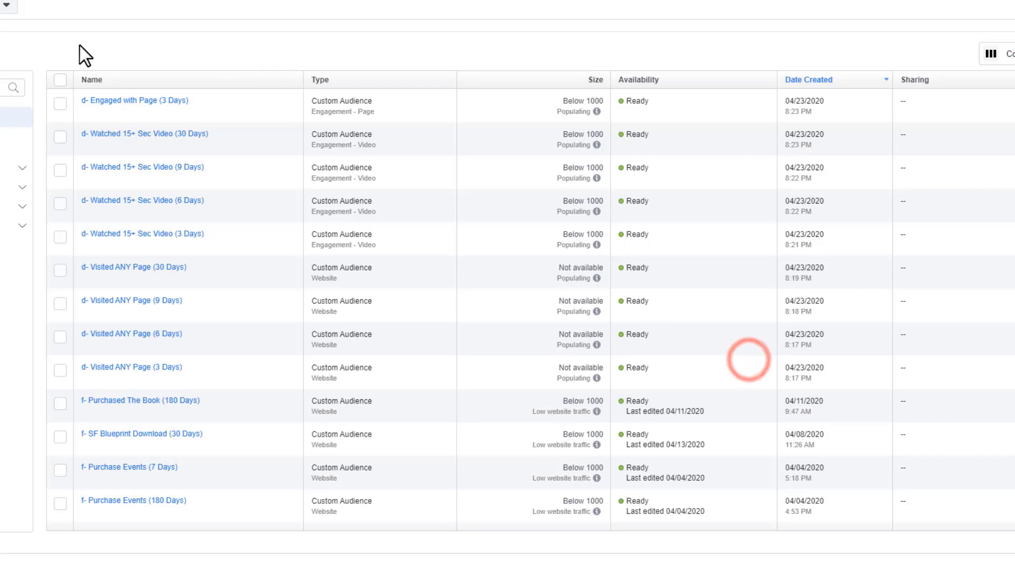
Step: Create a second Facebook Page audience of everyone who engaged in the past 6 days, named "d- Engaged with Page (6 Days)" from the copied name
{"action": "left_click", "coordinate": [6, 6]}
{"action": "left_click", "coordinate": [1, 69]}
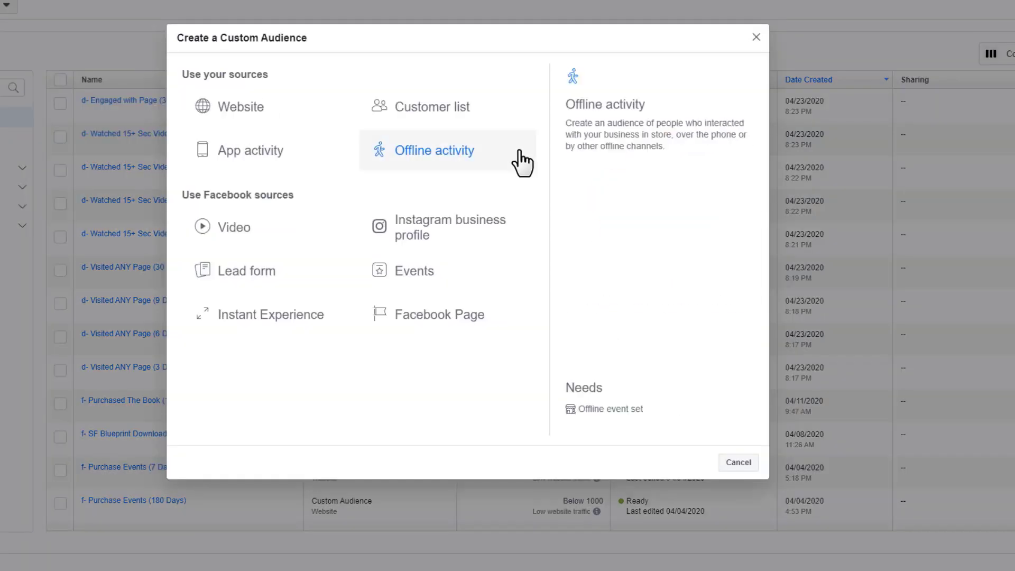
{"action": "left_click", "coordinate": [426, 319]}
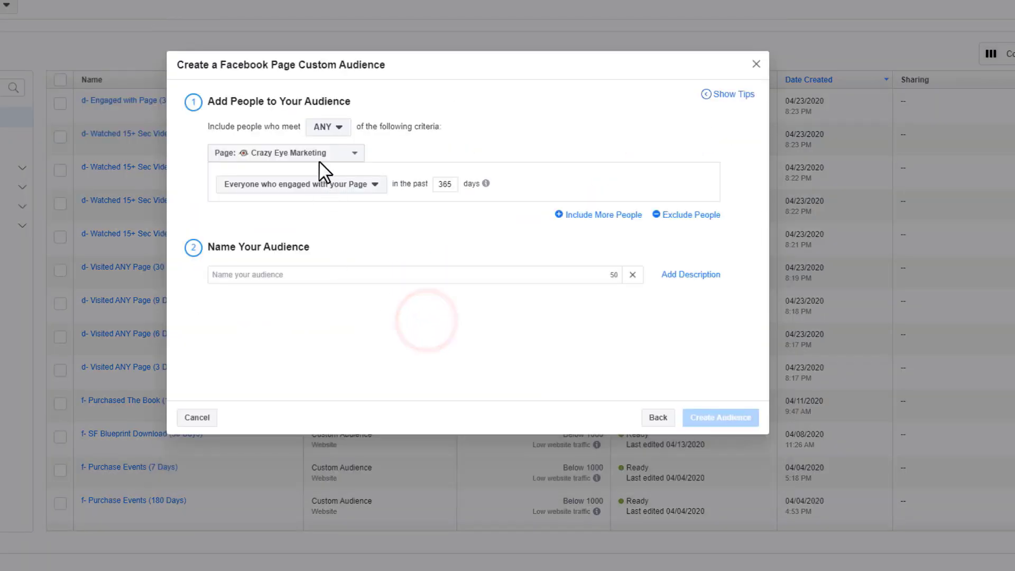
{"action": "type", "text": "6"}
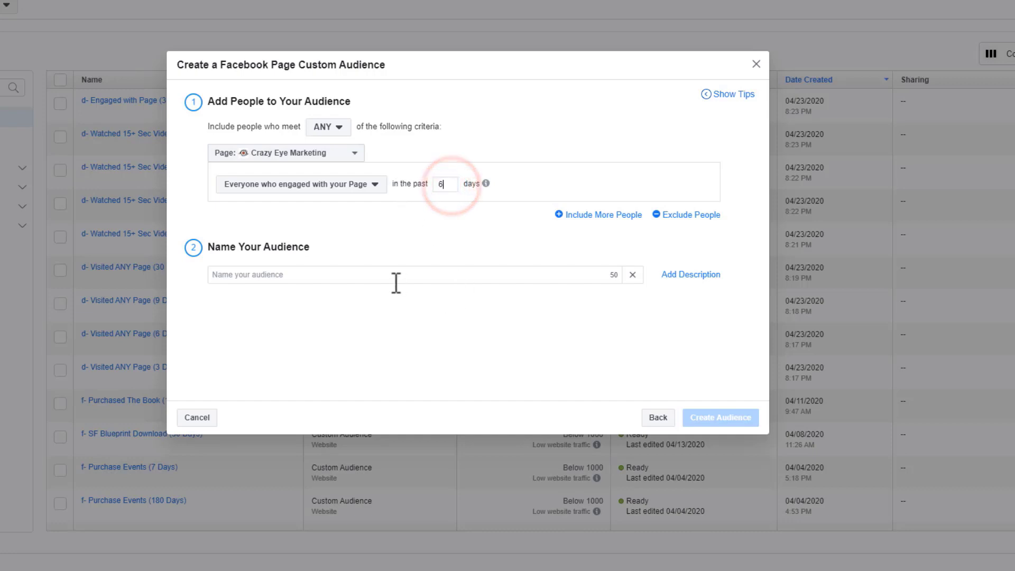
{"action": "left_click", "coordinate": [391, 269]}
{"action": "key", "text": "ctrl+v"}
{"action": "double_click", "coordinate": [294, 274]}
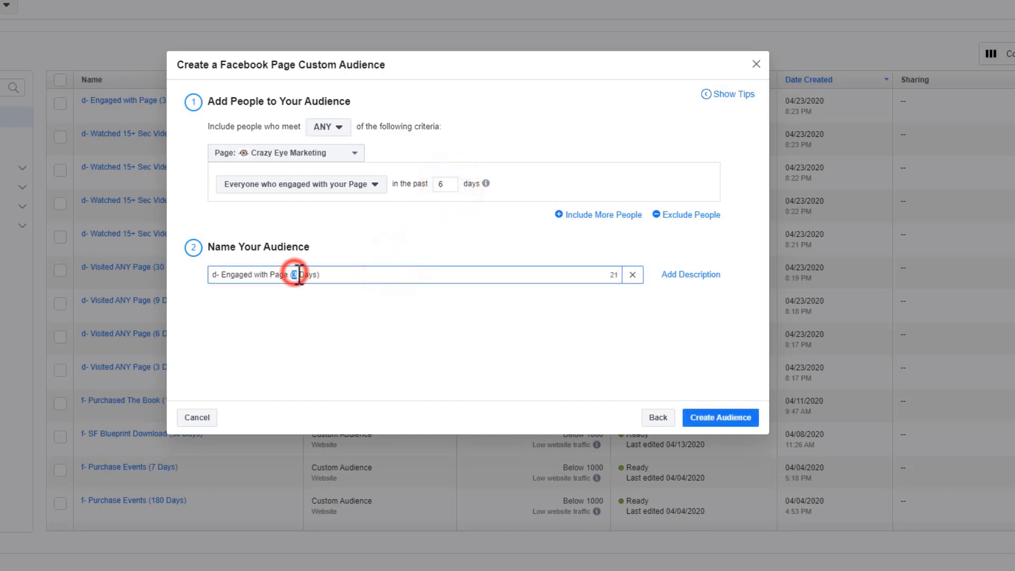
{"action": "type", "text": "6"}
{"action": "left_click", "coordinate": [699, 417]}
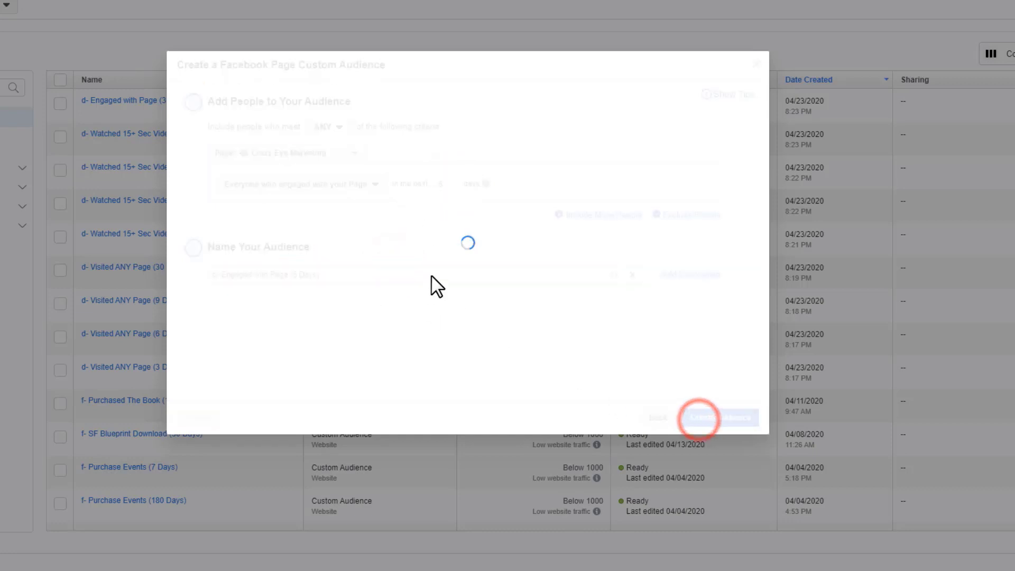
{"action": "left_click", "coordinate": [743, 358]}
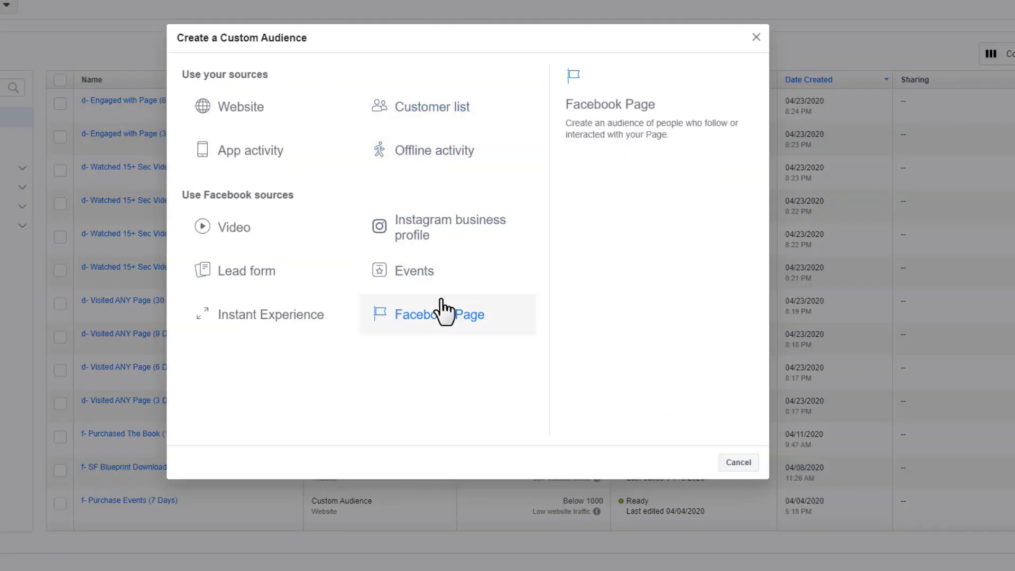
Step: Create a third Facebook Page audience of everyone who engaged in the past 9 days, named "d- Engaged with Page (9 Days)" from the copied name
{"action": "left_click", "coordinate": [441, 306]}
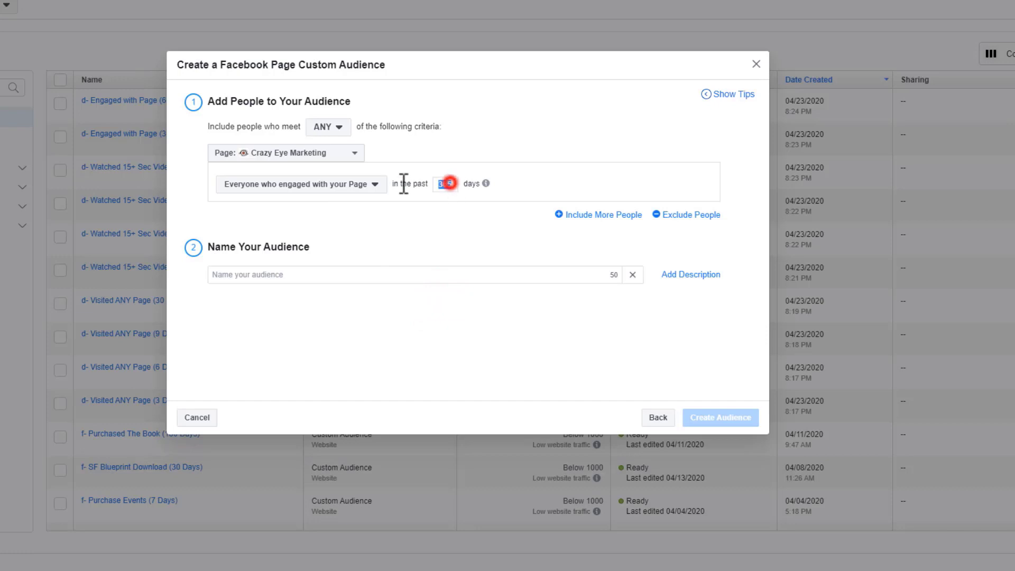
{"action": "type", "text": "9"}
{"action": "left_click", "coordinate": [408, 274]}
{"action": "key", "text": "ctrl+v"}
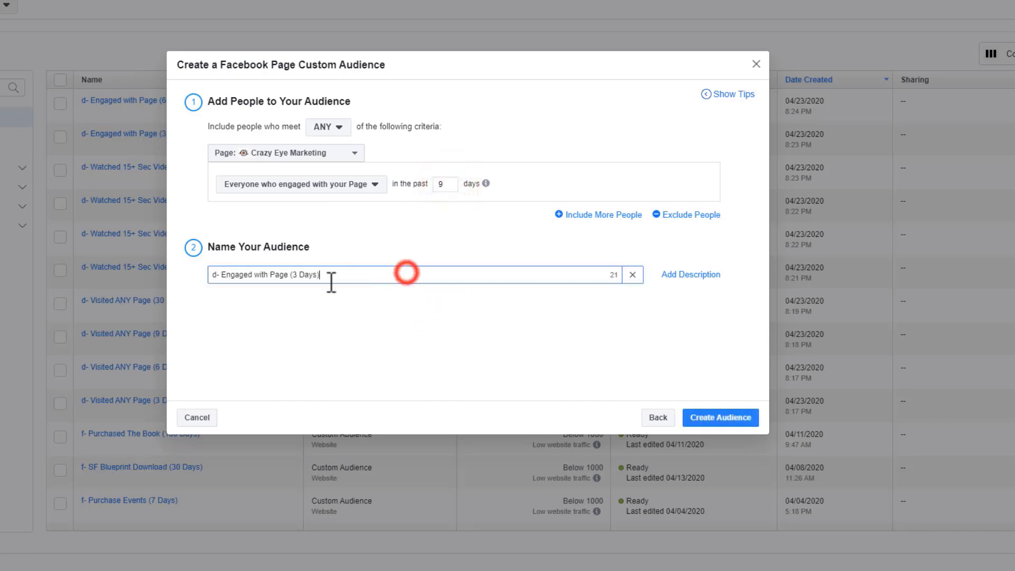
{"action": "double_click", "coordinate": [294, 275]}
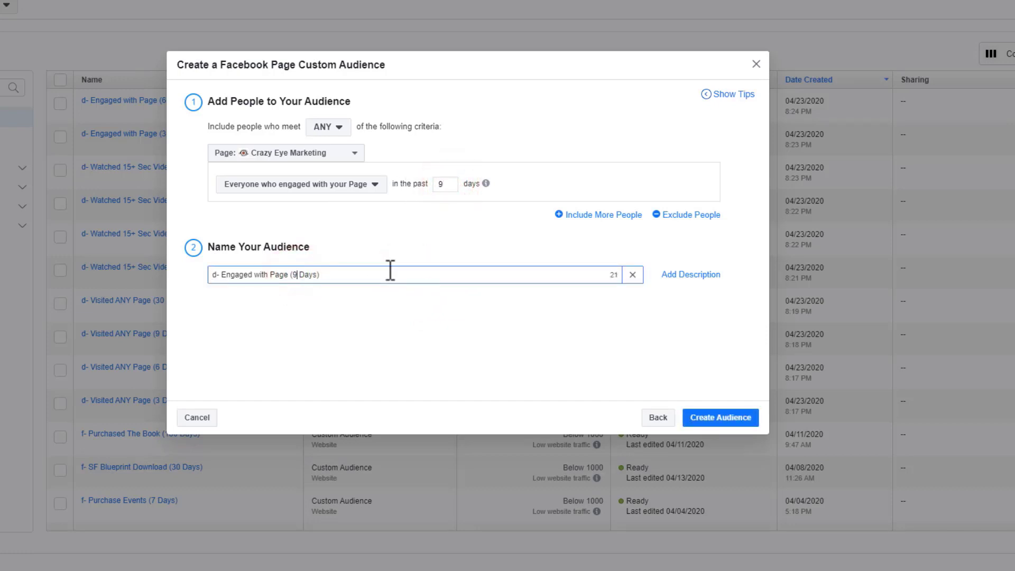
{"action": "type", "text": "9"}
{"action": "left_click", "coordinate": [701, 417]}
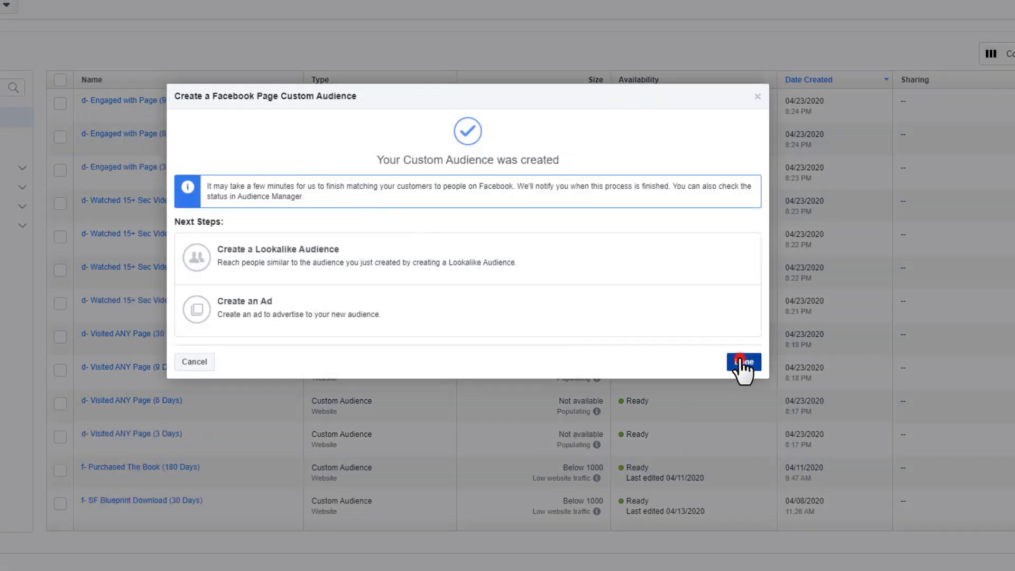
{"action": "left_click", "coordinate": [743, 361]}
Step: Create a fourth Facebook Page audience of everyone who engaged in the past 30 days, named "d- Engaged with Page (30 Days)" from the copied name
{"action": "left_click", "coordinate": [0, 54]}
{"action": "left_click", "coordinate": [0, 77]}
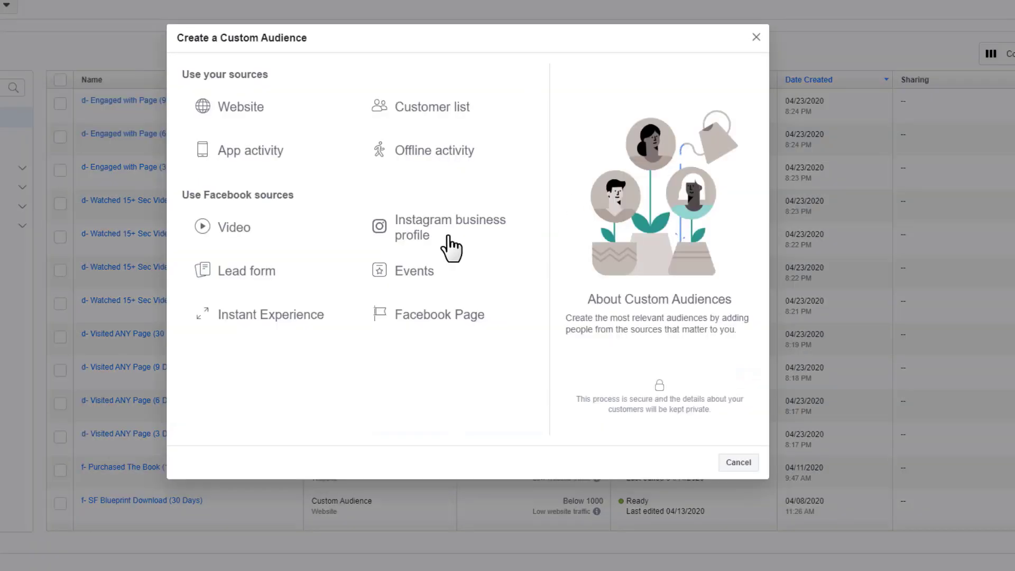
{"action": "left_click", "coordinate": [422, 316]}
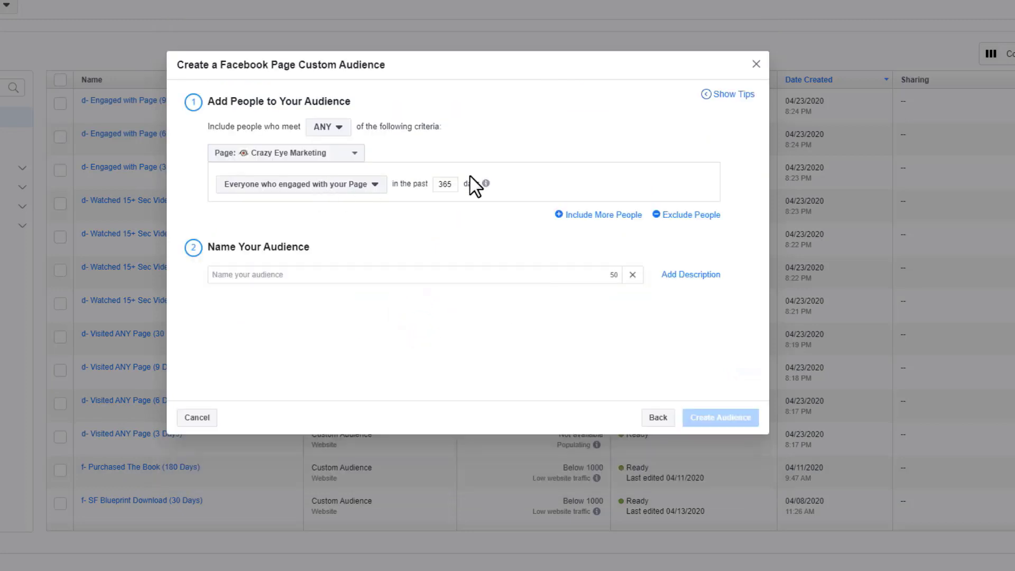
{"action": "double_click", "coordinate": [456, 183]}
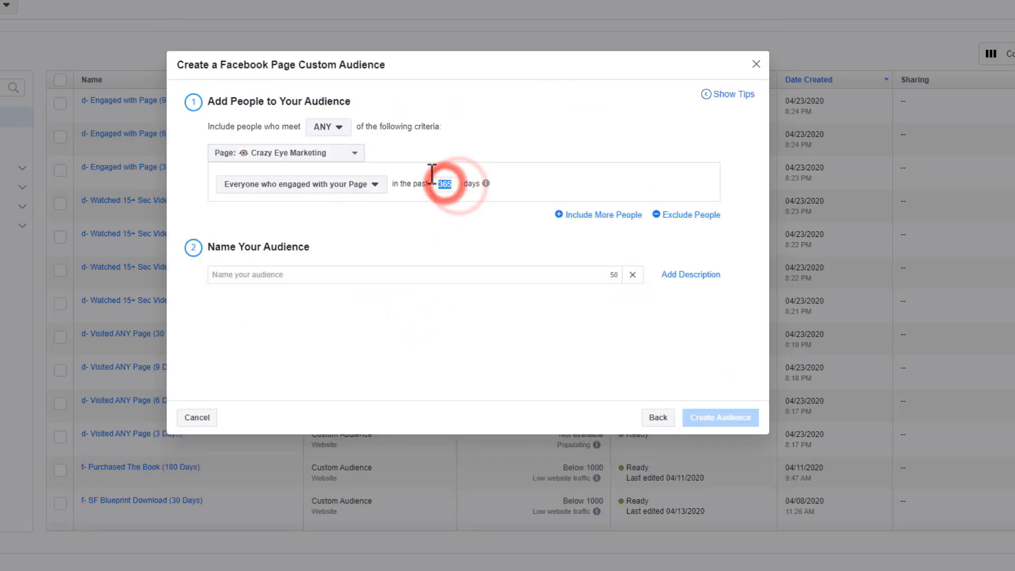
{"action": "type", "text": "30"}
{"action": "left_click", "coordinate": [449, 274]}
{"action": "type", "text": "d- Engaged with Page (3 Days)"}
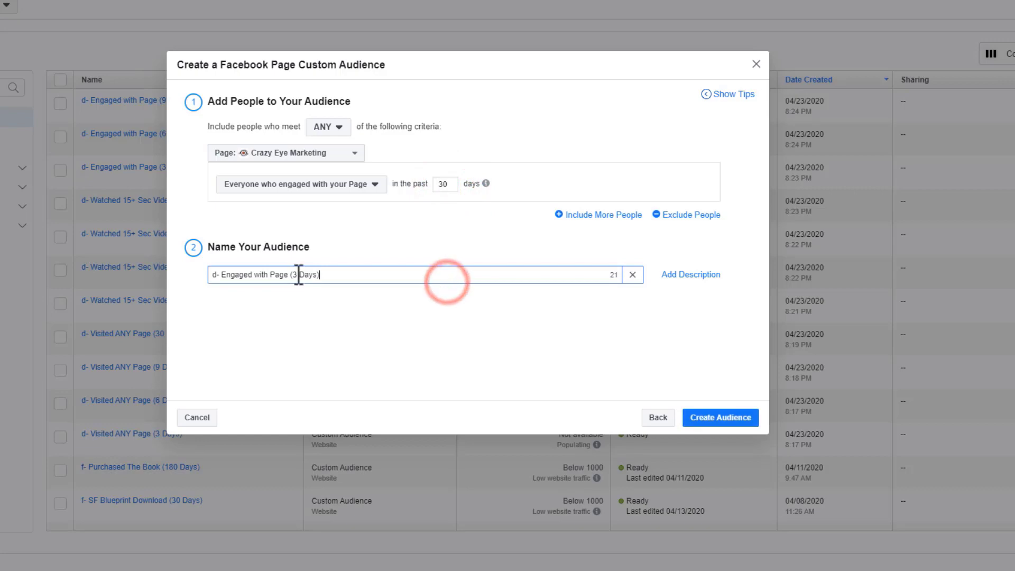
{"action": "left_click", "coordinate": [296, 274]}
{"action": "type", "text": "0"}
{"action": "left_click", "coordinate": [715, 418]}
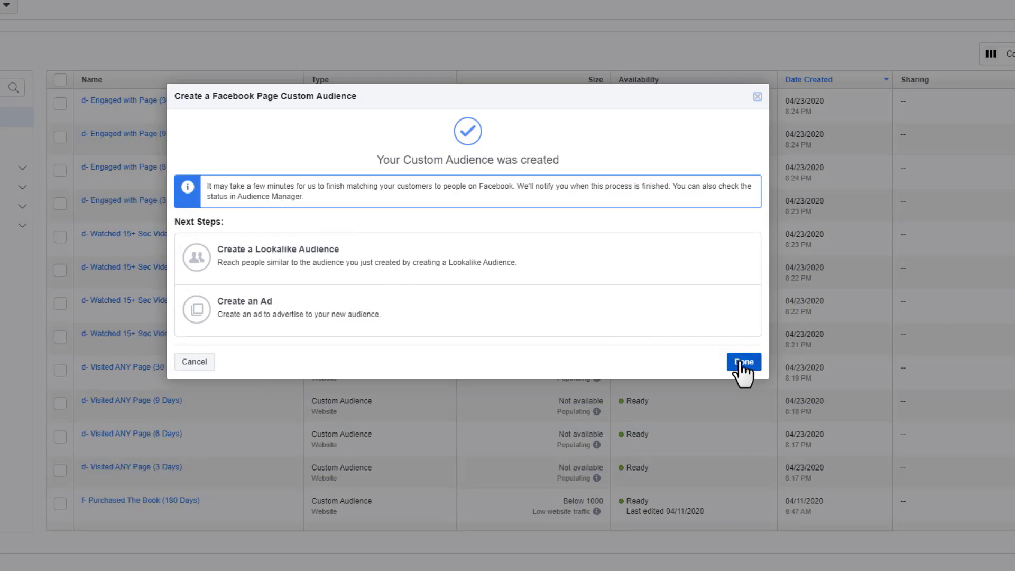
{"action": "left_click", "coordinate": [743, 365]}
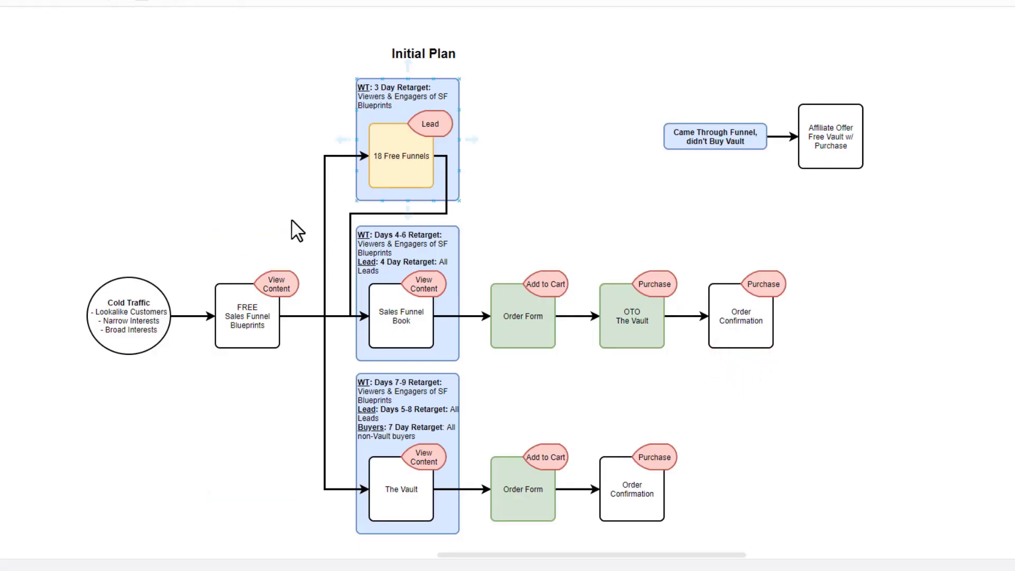
Step: Consult the funnel plan and create the website audience of Lead events in the past 4 days, named "d- Lead (4 Days)"
{"action": "left_click", "coordinate": [256, 318]}
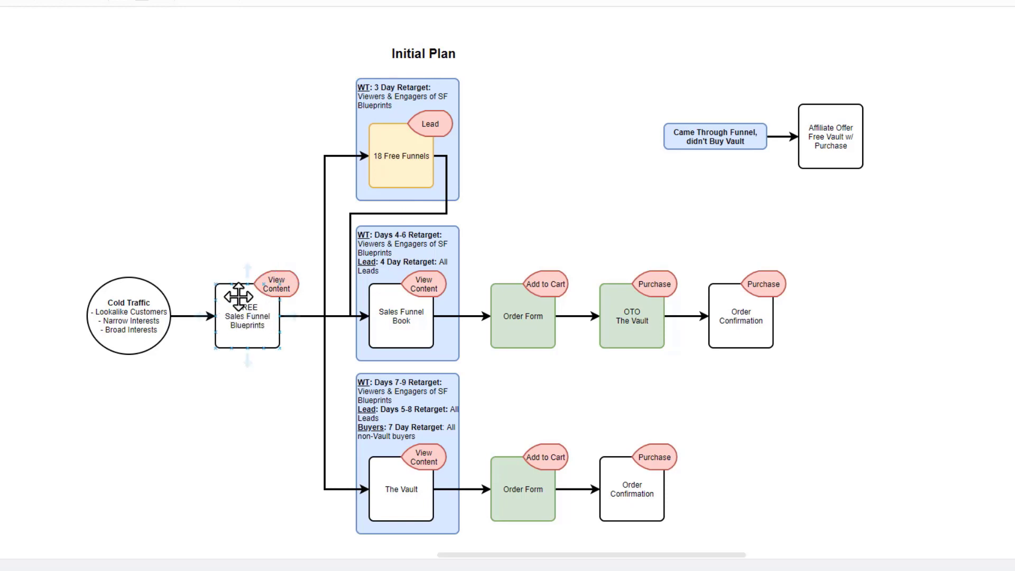
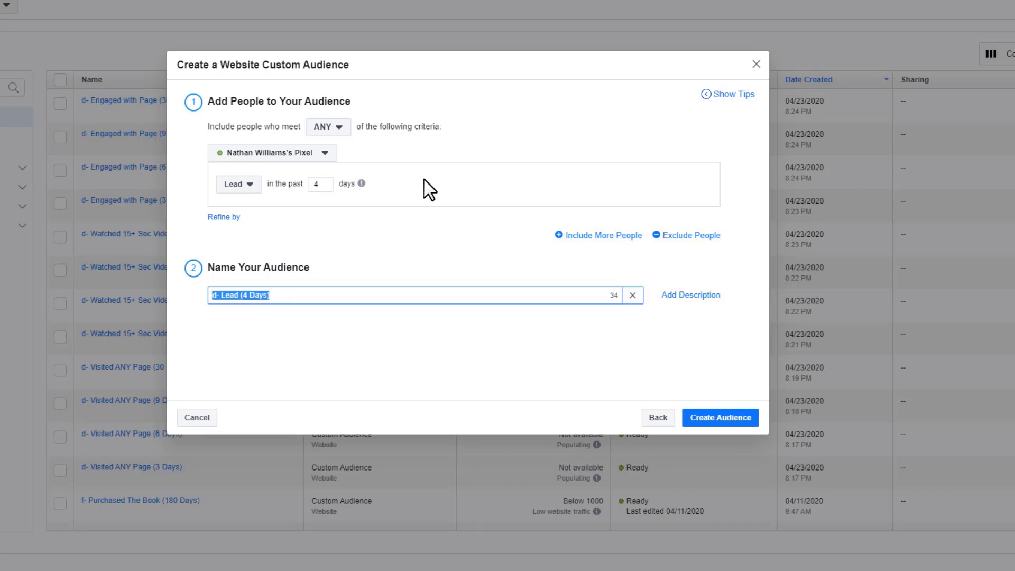
{"action": "left_click", "coordinate": [726, 420]}
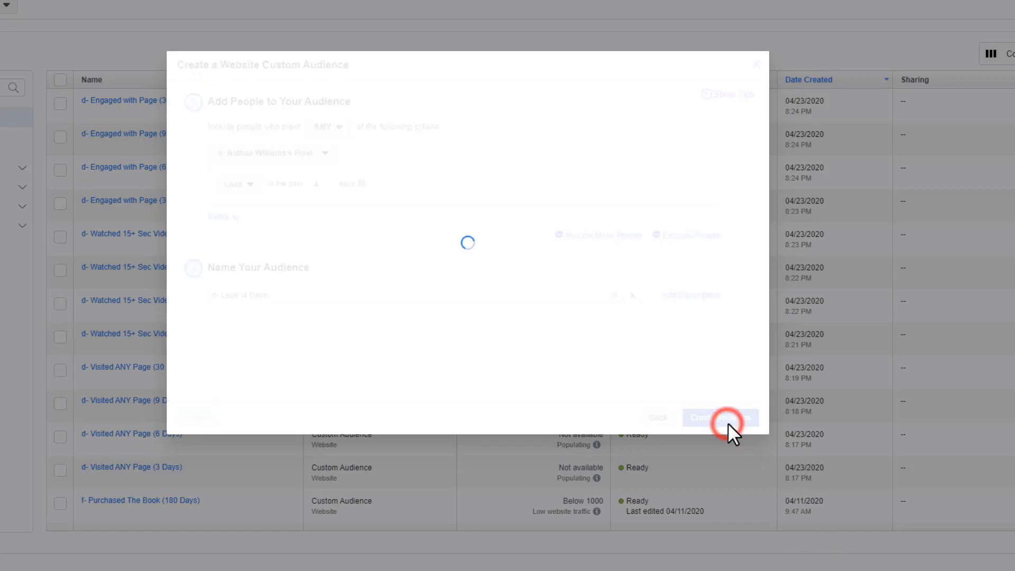
{"action": "left_click", "coordinate": [742, 363]}
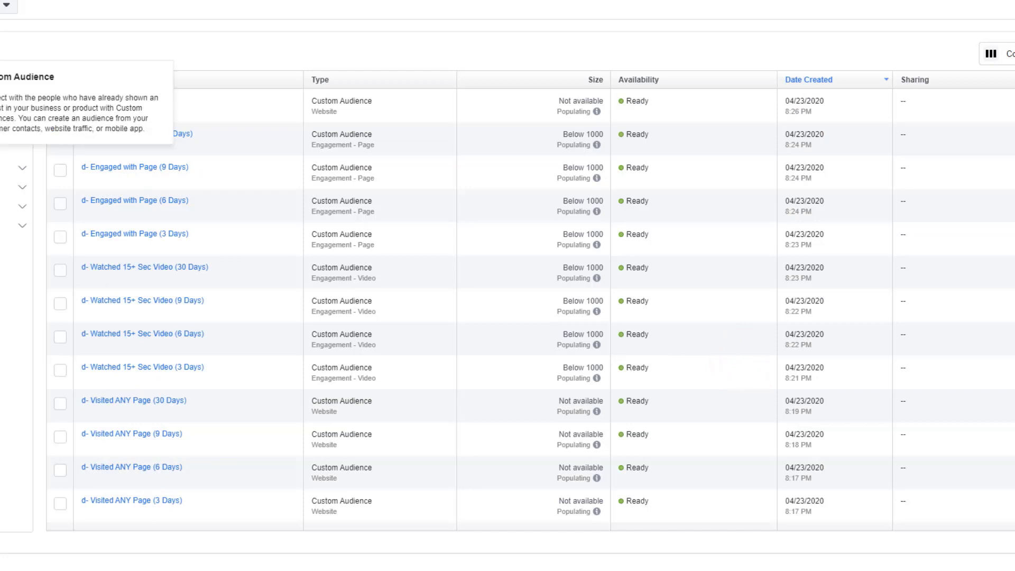
Step: Set up another website custom audience that includes people who triggered the Lead event
{"action": "left_click", "coordinate": [2, 77]}
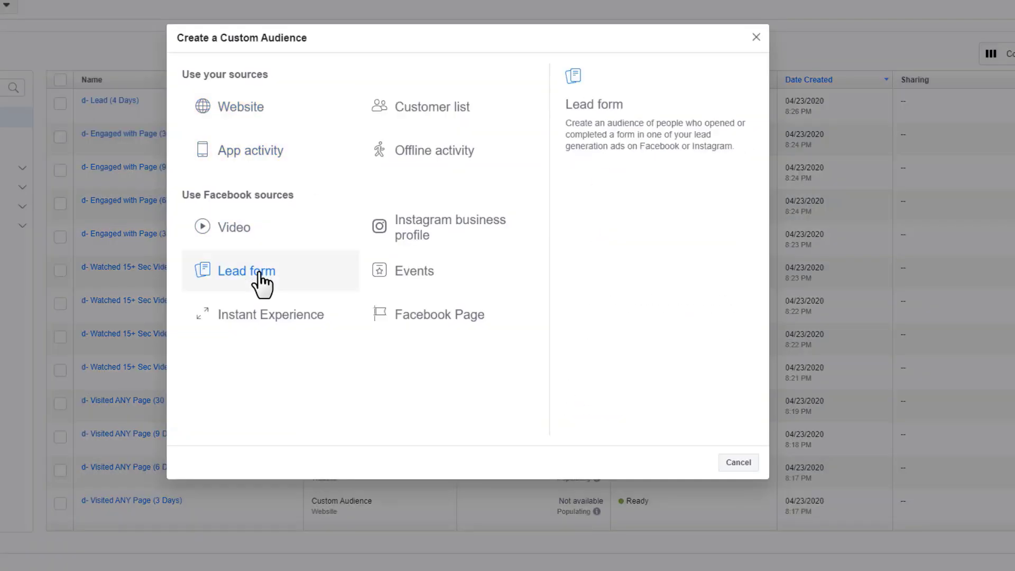
{"action": "left_click", "coordinate": [248, 108]}
{"action": "left_click", "coordinate": [282, 185]}
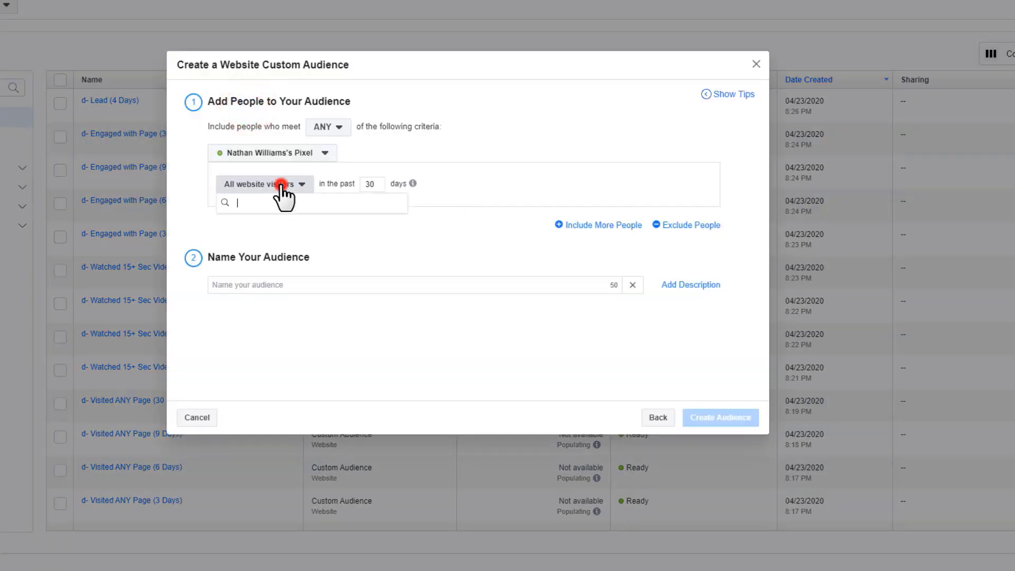
{"action": "scroll", "coordinate": [274, 296], "scroll_direction": "down", "scroll_amount": 3}
{"action": "left_click", "coordinate": [271, 328]}
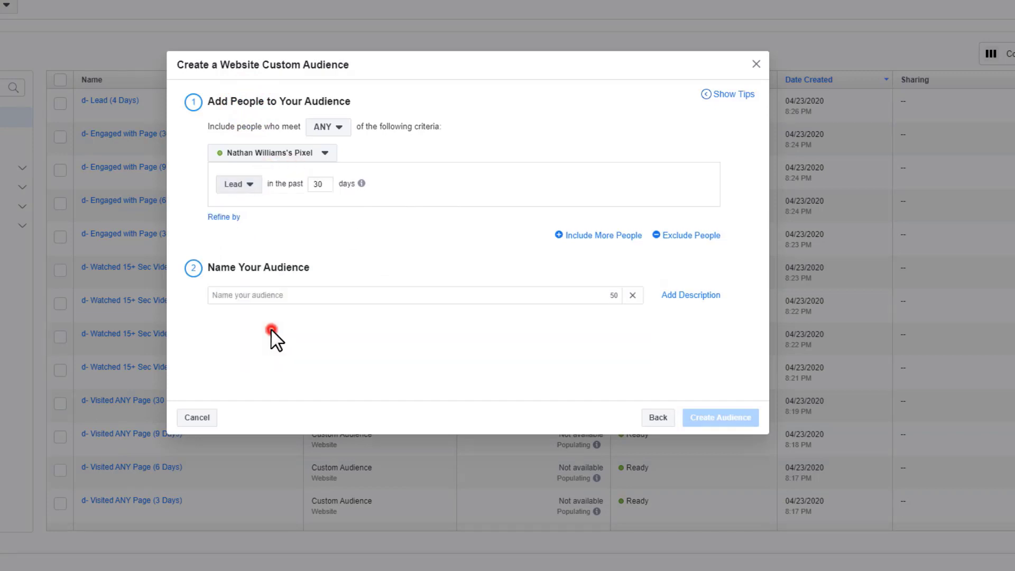
Step: Set the Lead period to 8 days, matching the Days 5-8 lead retarget in the funnel plan
{"action": "double_click", "coordinate": [317, 185]}
{"action": "type", "text": "6"}
{"action": "left_click", "coordinate": [317, 295]}
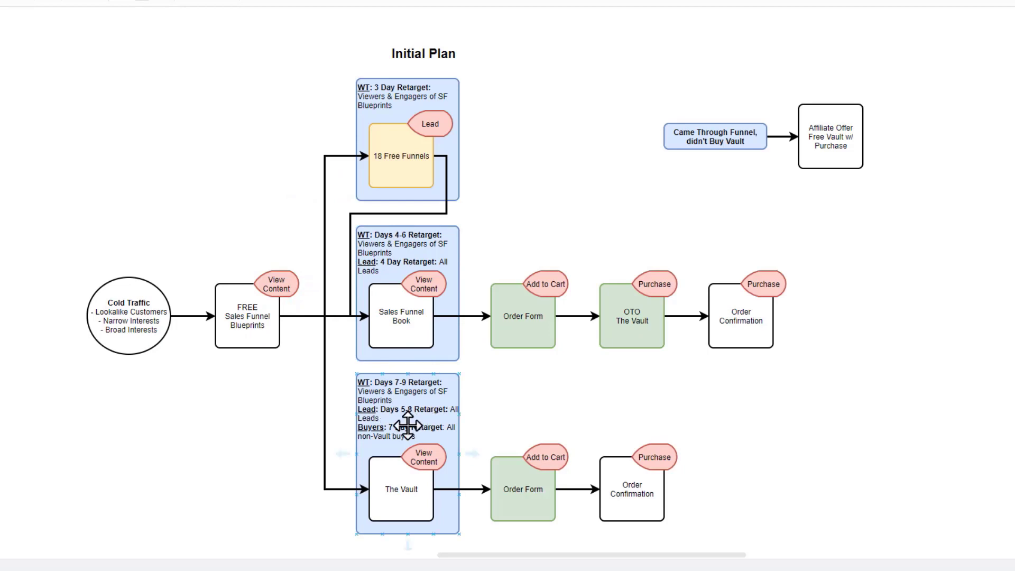
{"action": "left_click", "coordinate": [399, 317]}
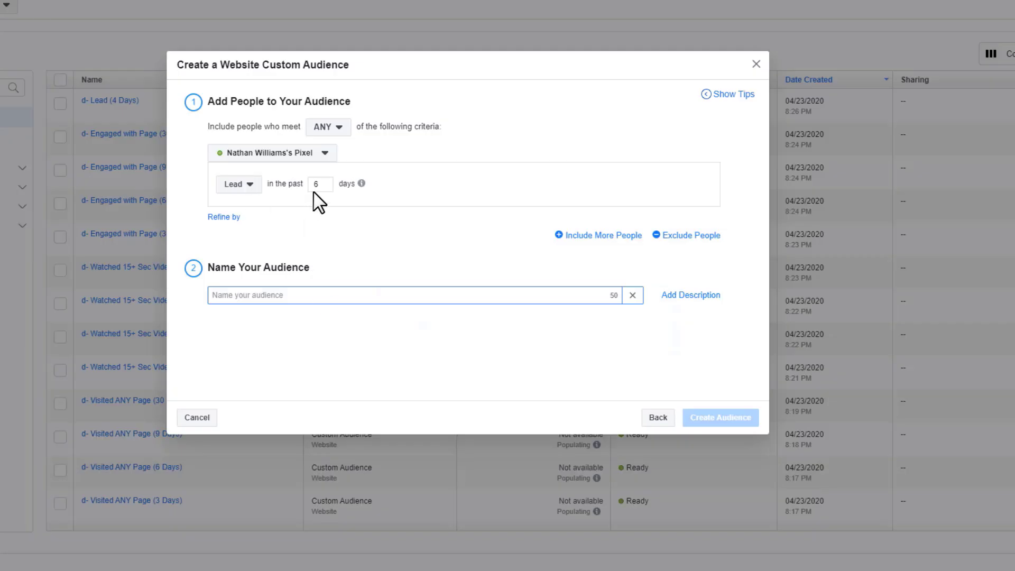
{"action": "left_click", "coordinate": [317, 185]}
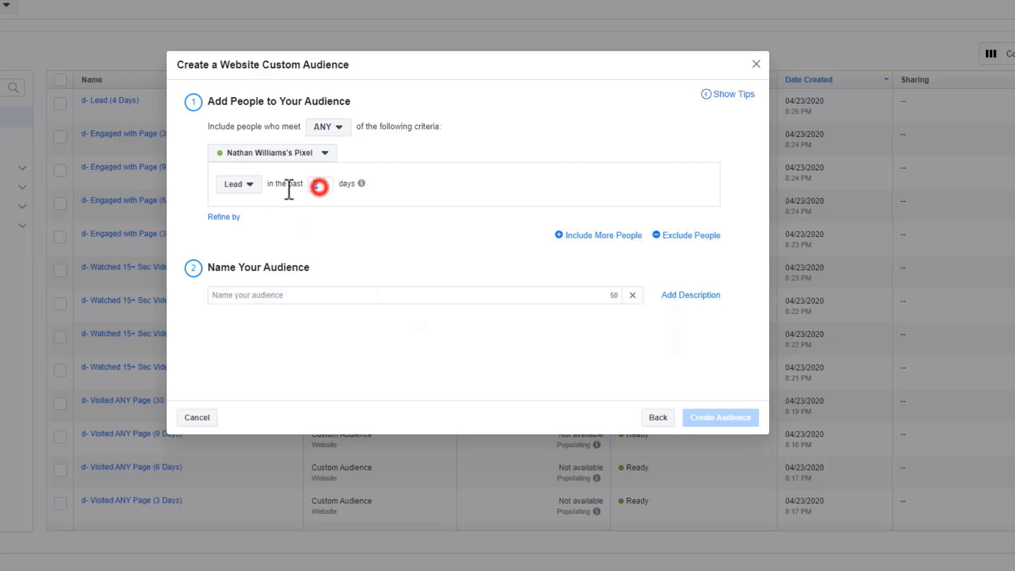
{"action": "key", "text": "BackSpace"}
{"action": "type", "text": "8"}
Step: Name the audience "d- Lead (8 Days)" by adapting the copied name, create it and close the confirmation
{"action": "left_click", "coordinate": [316, 299]}
{"action": "type", "text": "d- Lead (4 Days)"}
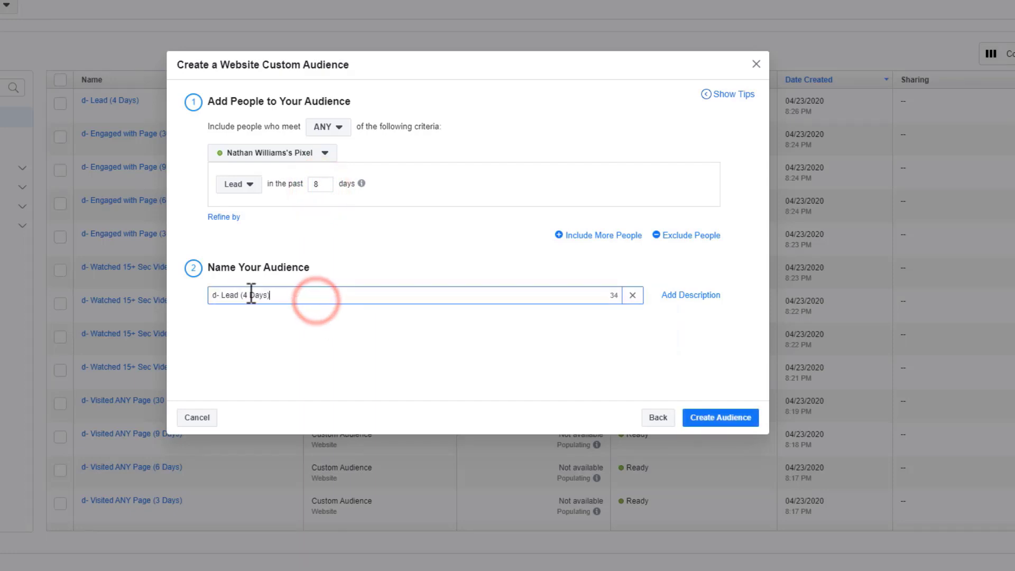
{"action": "double_click", "coordinate": [246, 296]}
{"action": "type", "text": "8"}
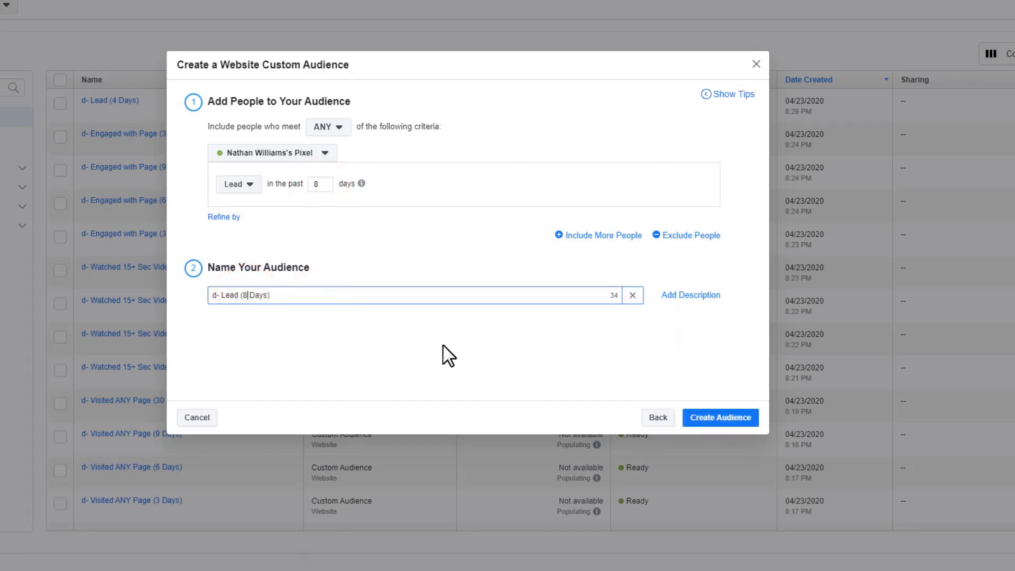
{"action": "left_click", "coordinate": [717, 417]}
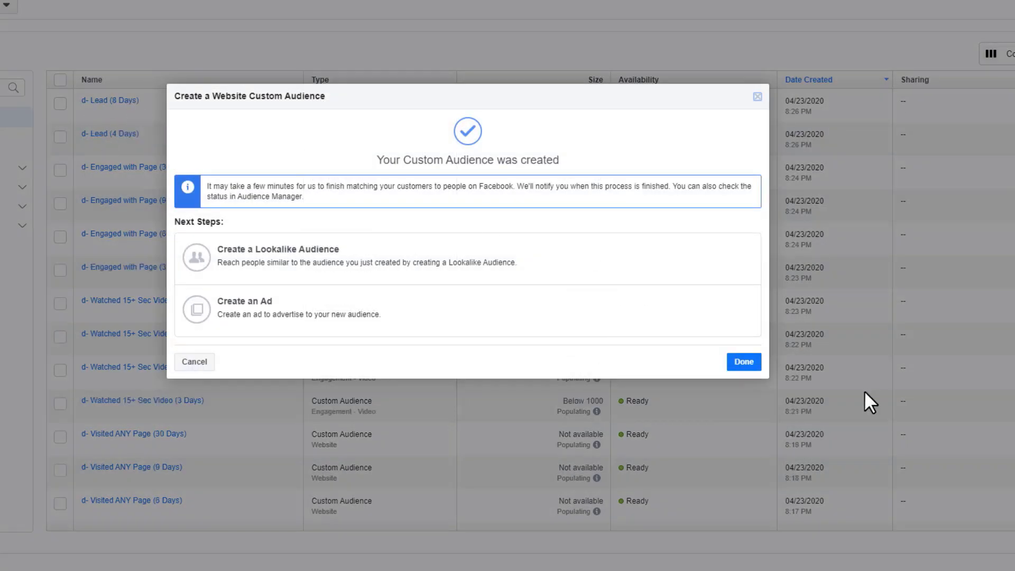
{"action": "left_click", "coordinate": [742, 363]}
Step: Open the "d- Lead (4 Days)" audience from the audience list for editing
{"action": "mouse_move", "coordinate": [128, 103]}
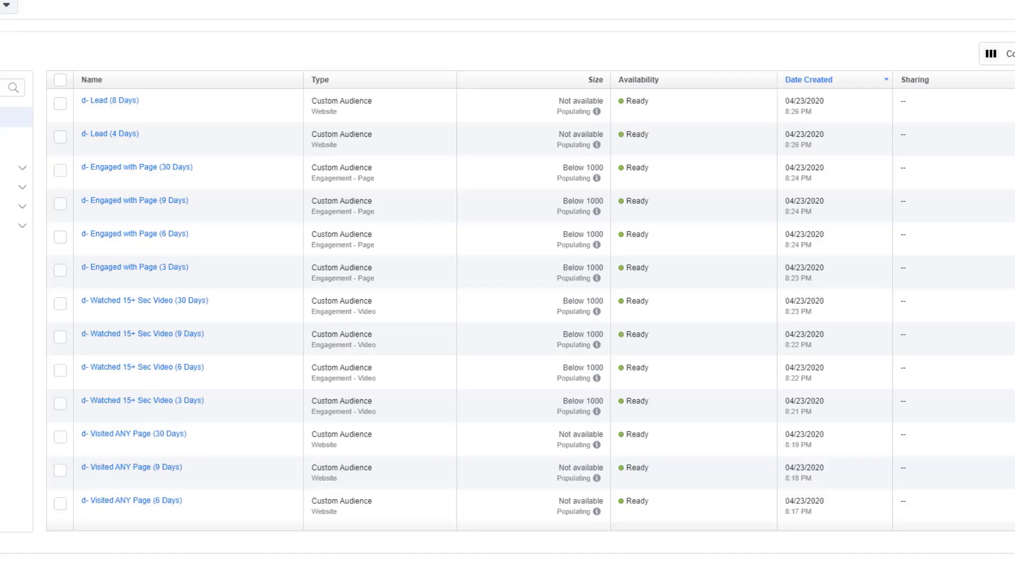
{"action": "mouse_move", "coordinate": [125, 104]}
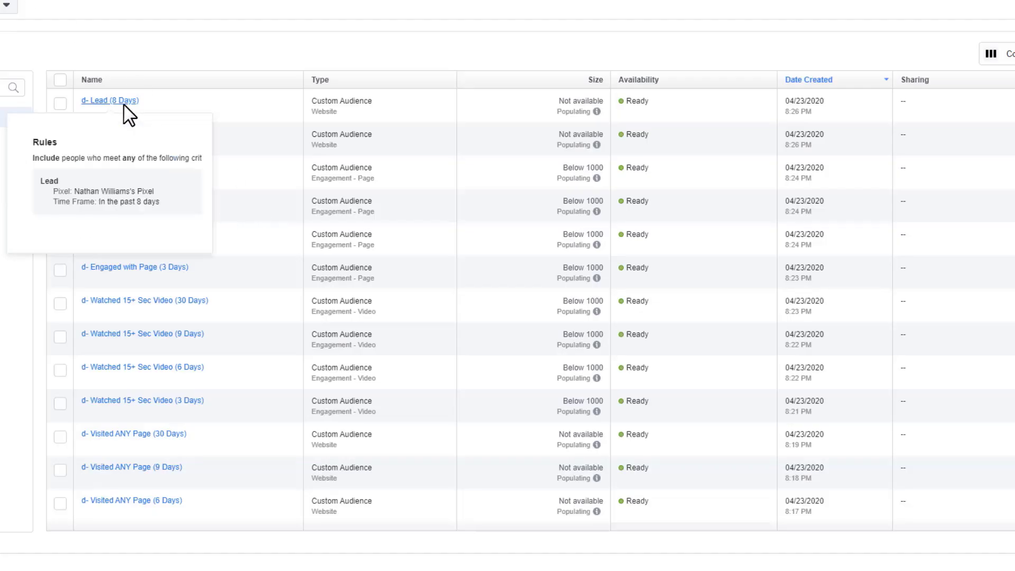
{"action": "left_click", "coordinate": [272, 131]}
{"action": "left_click", "coordinate": [102, 135]}
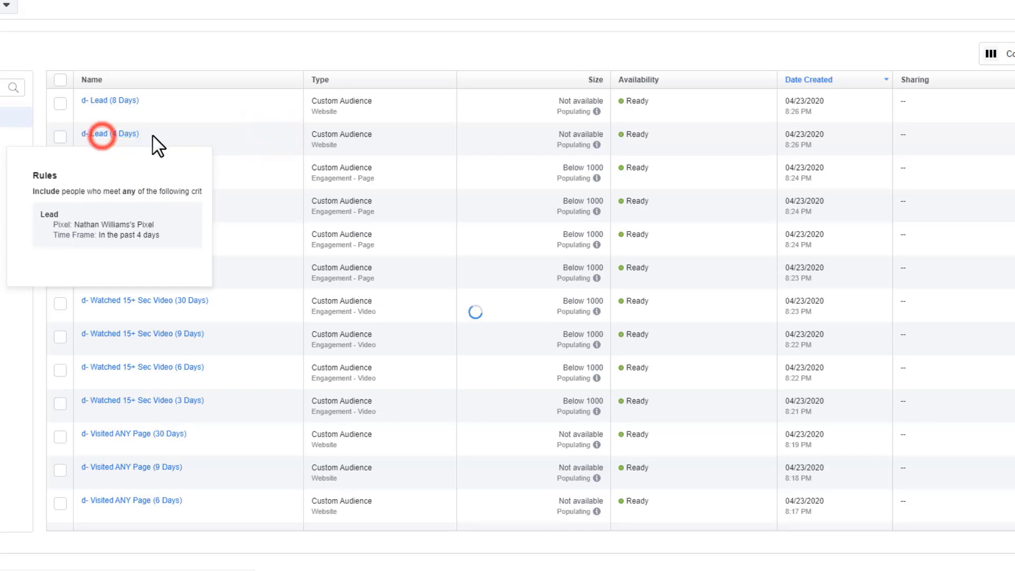
{"action": "left_click", "coordinate": [720, 316]}
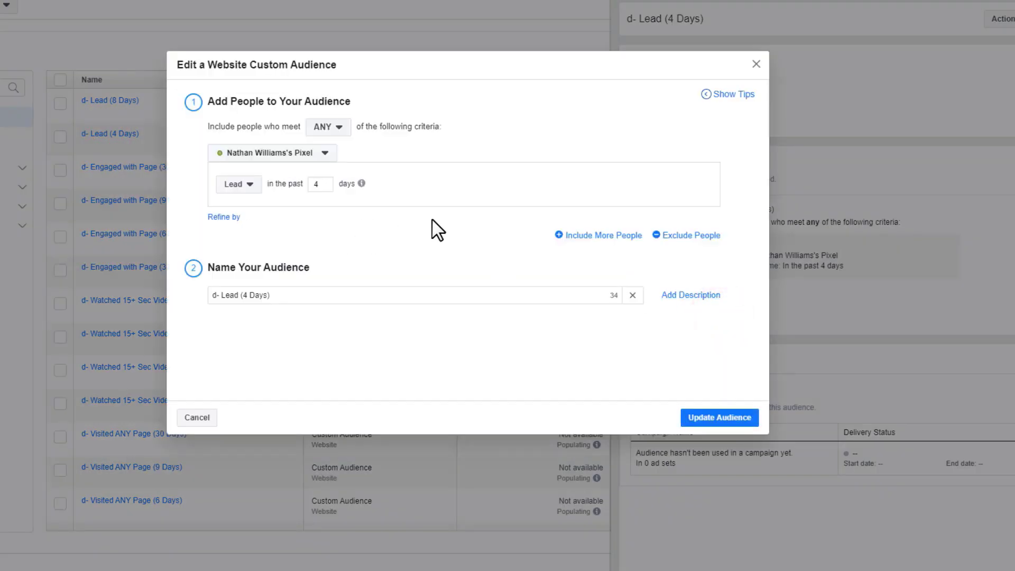
Step: Include more people who visited specific web pages with a URL containing "/success-lead" in the past 4 days
{"action": "left_click", "coordinate": [602, 235]}
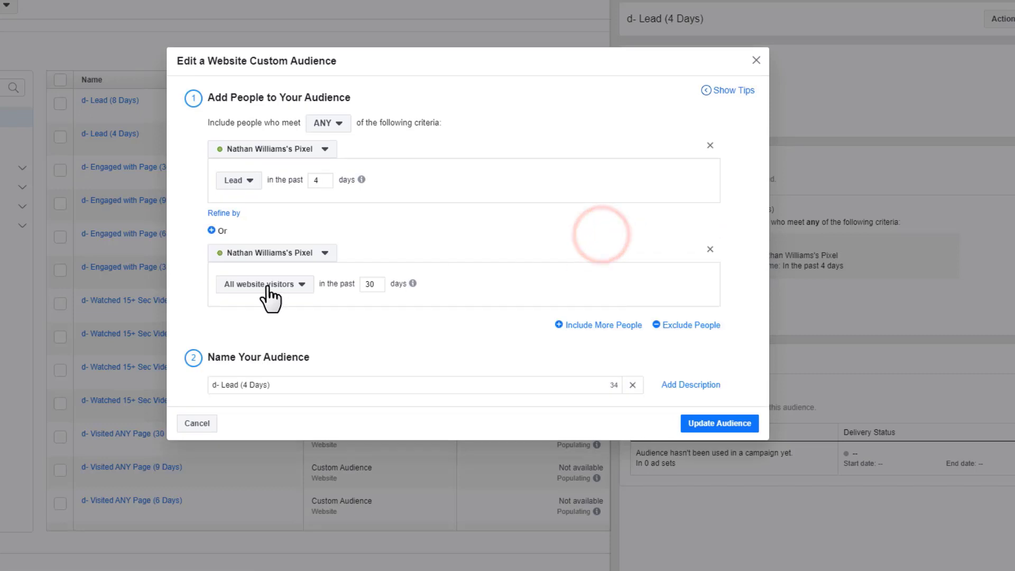
{"action": "left_click", "coordinate": [270, 290]}
{"action": "left_click", "coordinate": [296, 351]}
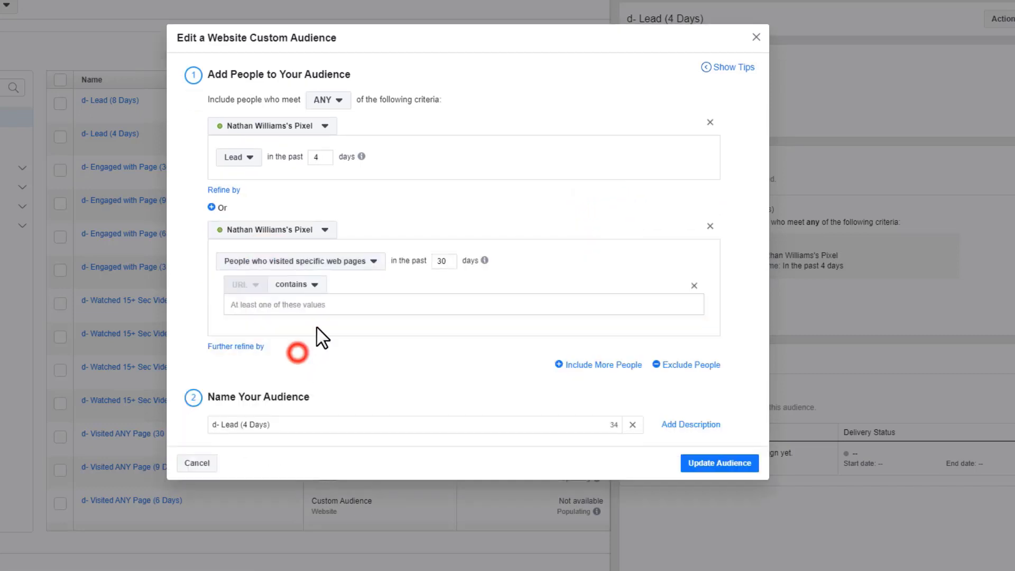
{"action": "double_click", "coordinate": [442, 261]}
{"action": "left_click", "coordinate": [437, 308]}
{"action": "type", "text": "/success-lead"}
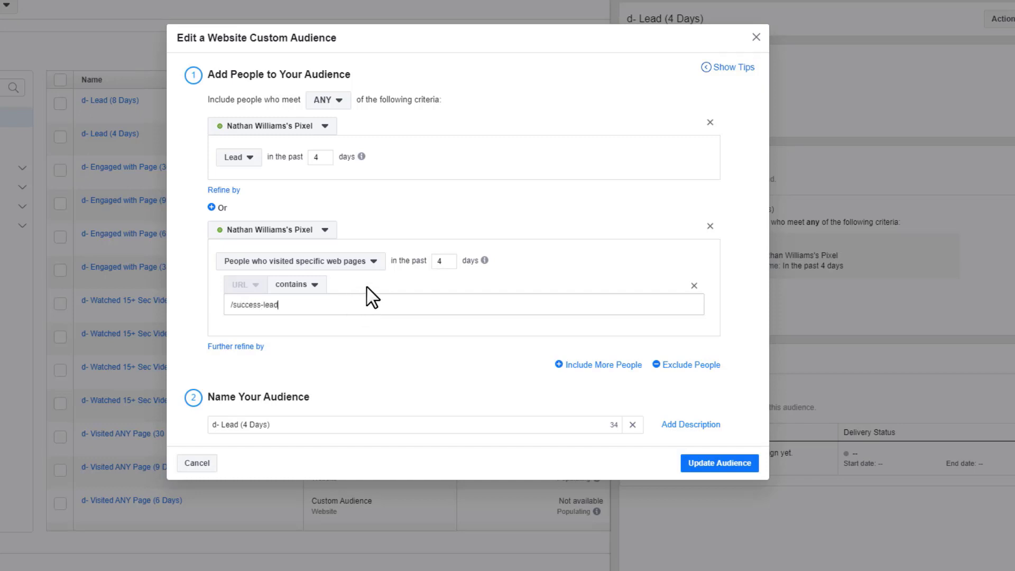
{"action": "key", "text": "Return"}
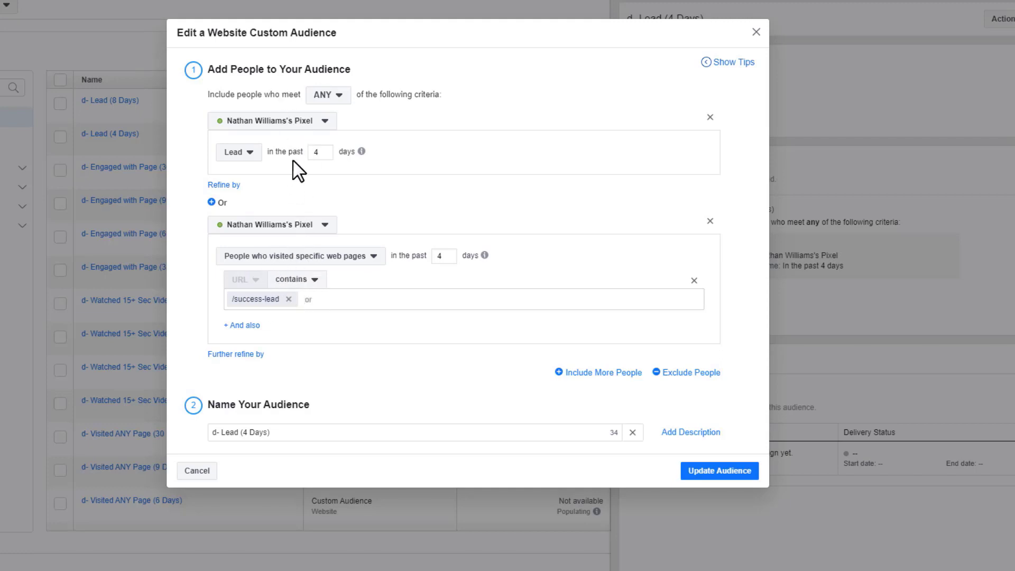
Step: Remove the specific web pages rule, update the 4-day lead audience and close the confirmation
{"action": "left_click", "coordinate": [710, 221]}
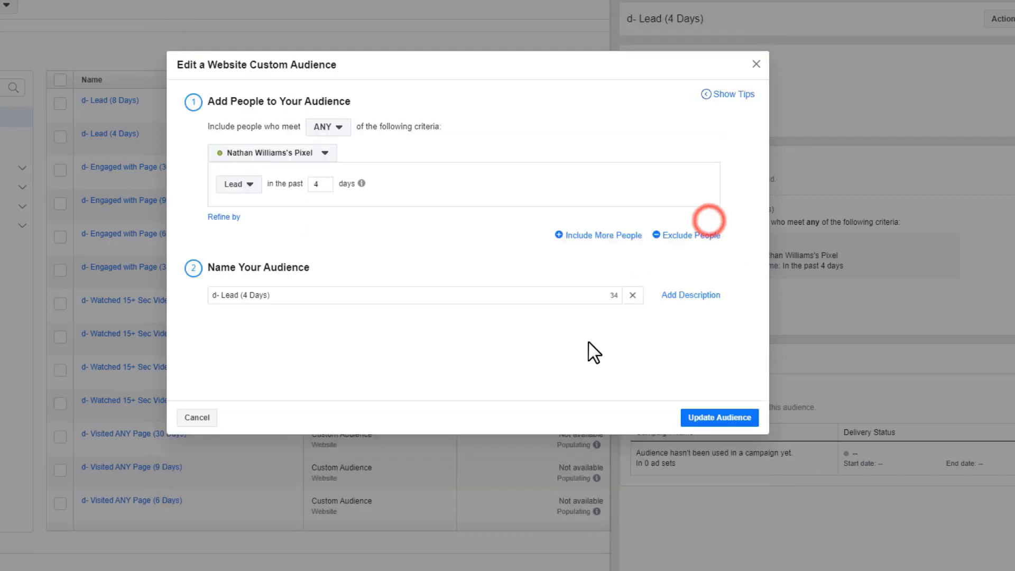
{"action": "left_click", "coordinate": [743, 419]}
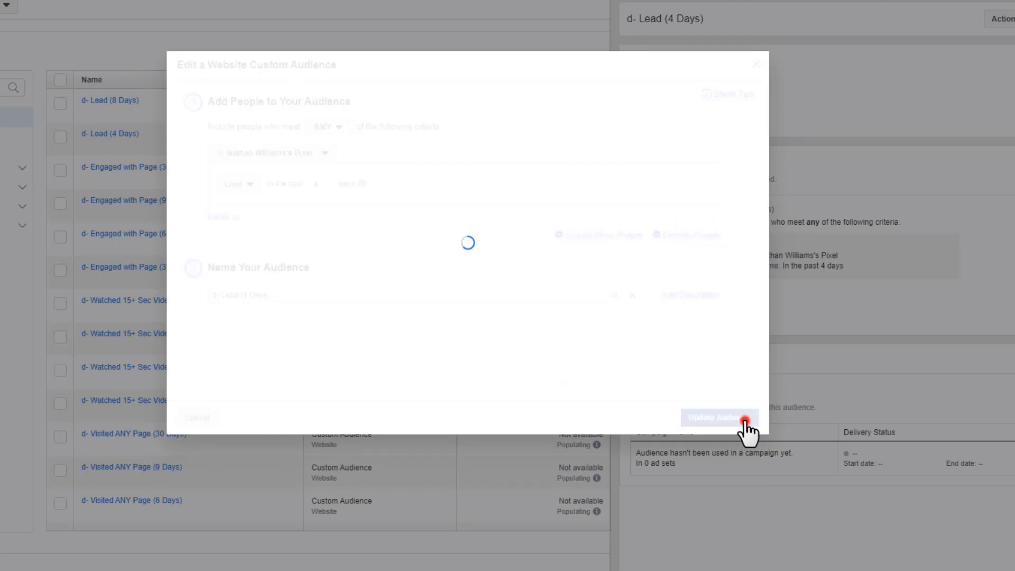
{"action": "left_click", "coordinate": [743, 362]}
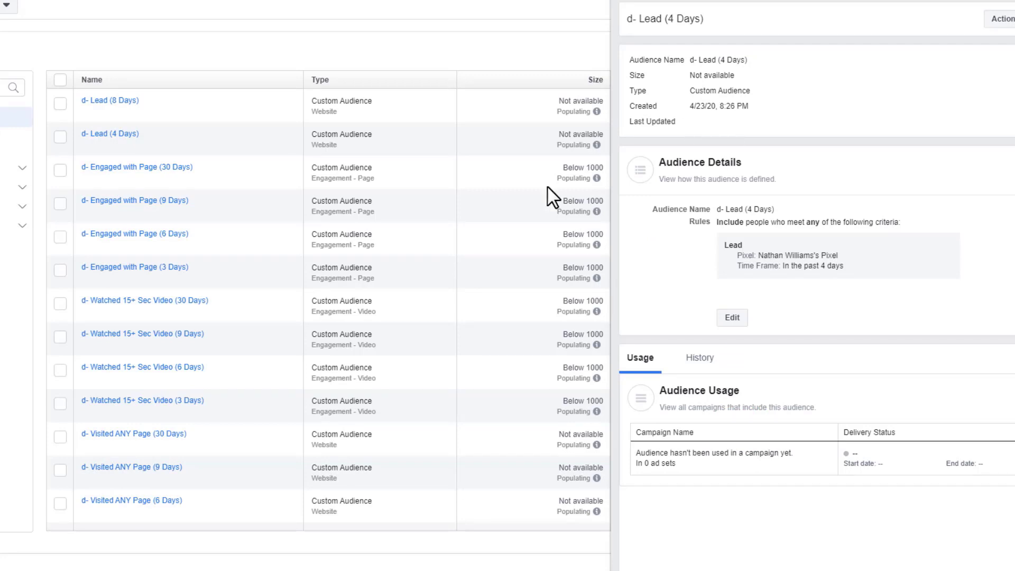
Step: Create a website audience of Lead events in the past 30 days, named "d- Lead (30 Days)" from the copied name
{"action": "left_click", "coordinate": [1, 80]}
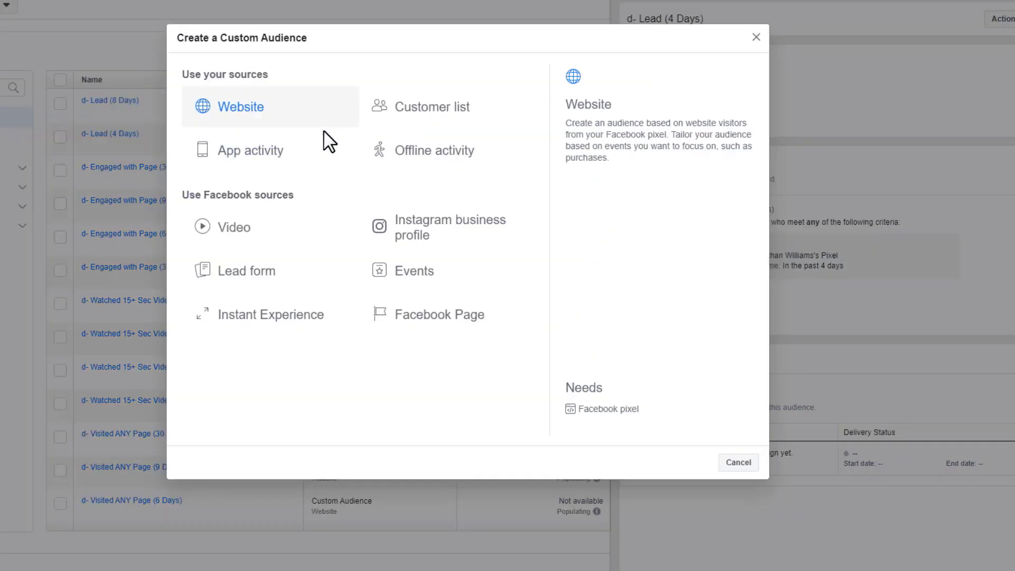
{"action": "left_click", "coordinate": [256, 110]}
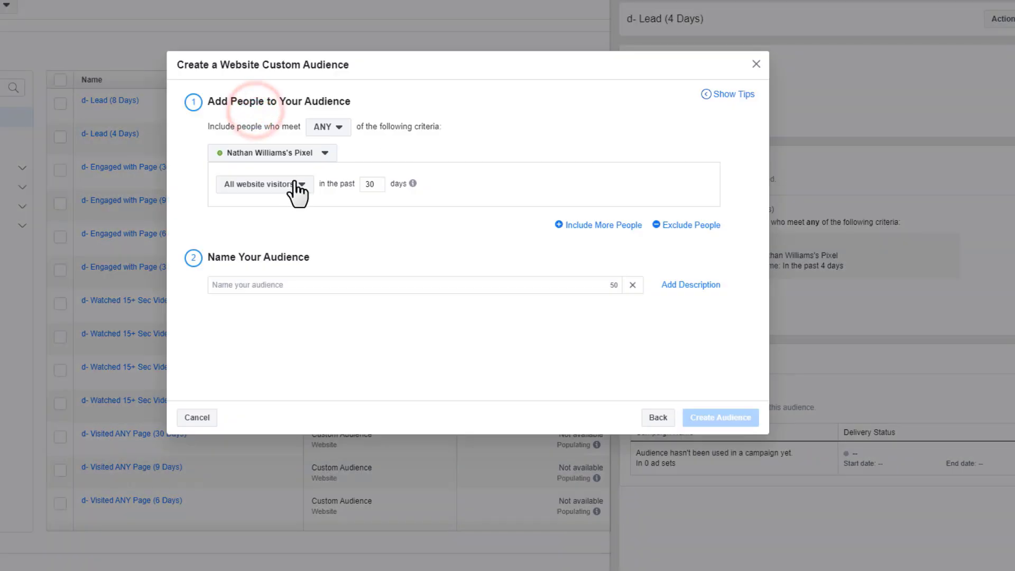
{"action": "left_click", "coordinate": [292, 185]}
{"action": "scroll", "coordinate": [286, 325], "scroll_direction": "down", "scroll_amount": 2}
{"action": "left_click", "coordinate": [276, 325]}
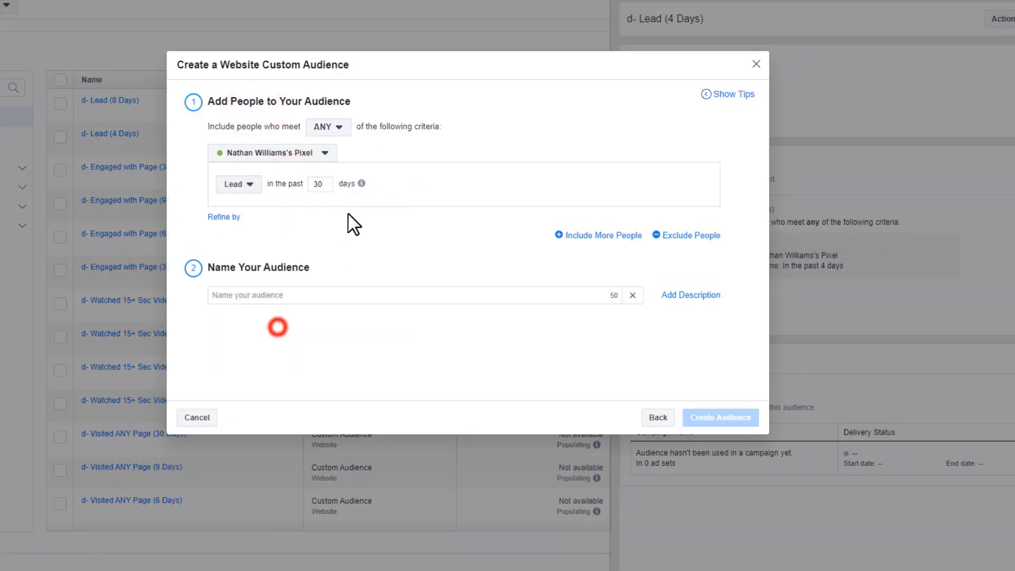
{"action": "left_click", "coordinate": [323, 299]}
{"action": "type", "text": "d- Lead (4 Days)"}
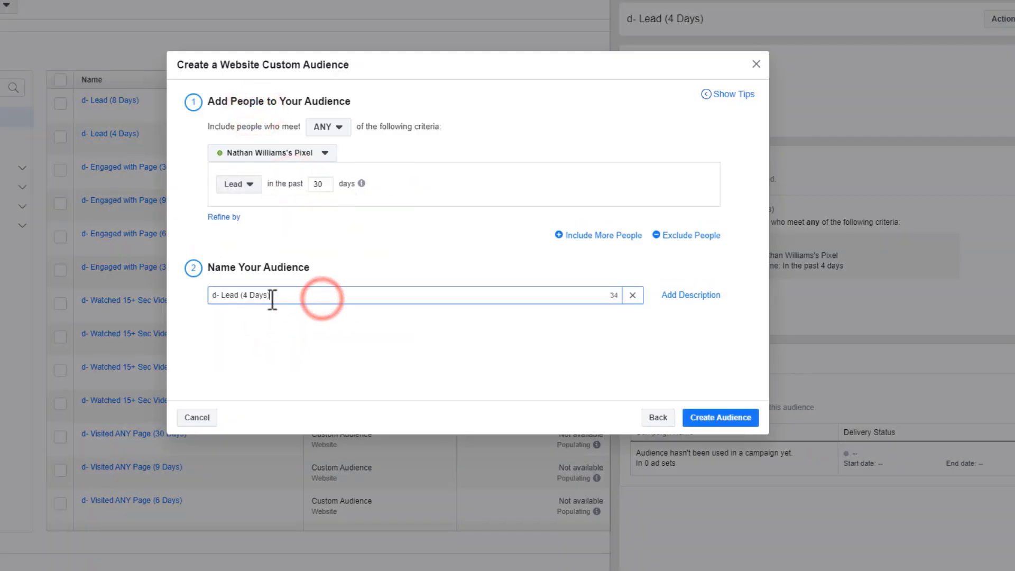
{"action": "left_click", "coordinate": [243, 295]}
{"action": "key", "text": "BackSpace"}
{"action": "type", "text": "30"}
{"action": "left_click", "coordinate": [707, 419]}
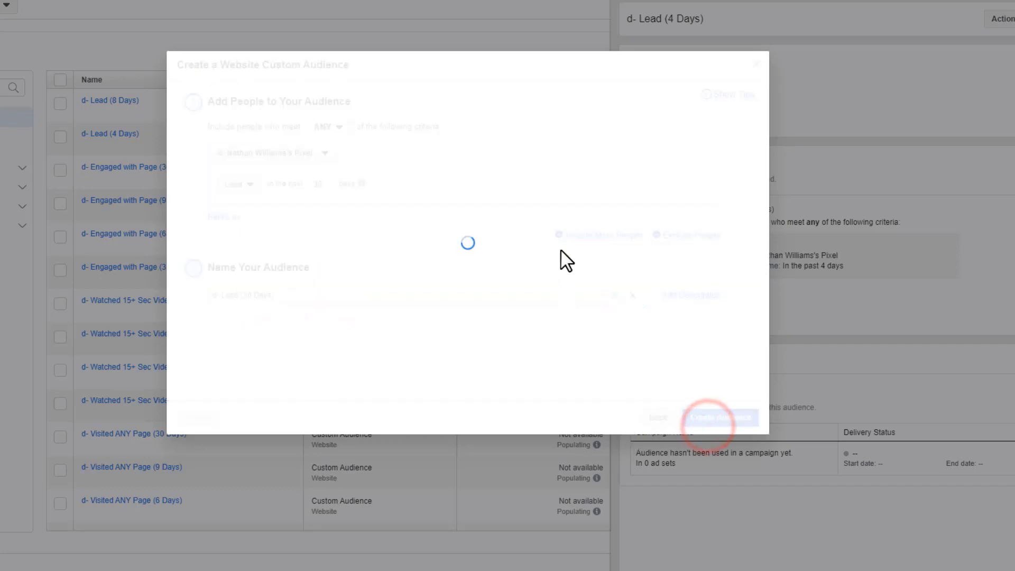
Step: Close the confirmation and set up a website custom audience of people who visited specific web pages in the past 7 days
{"action": "left_click", "coordinate": [743, 361]}
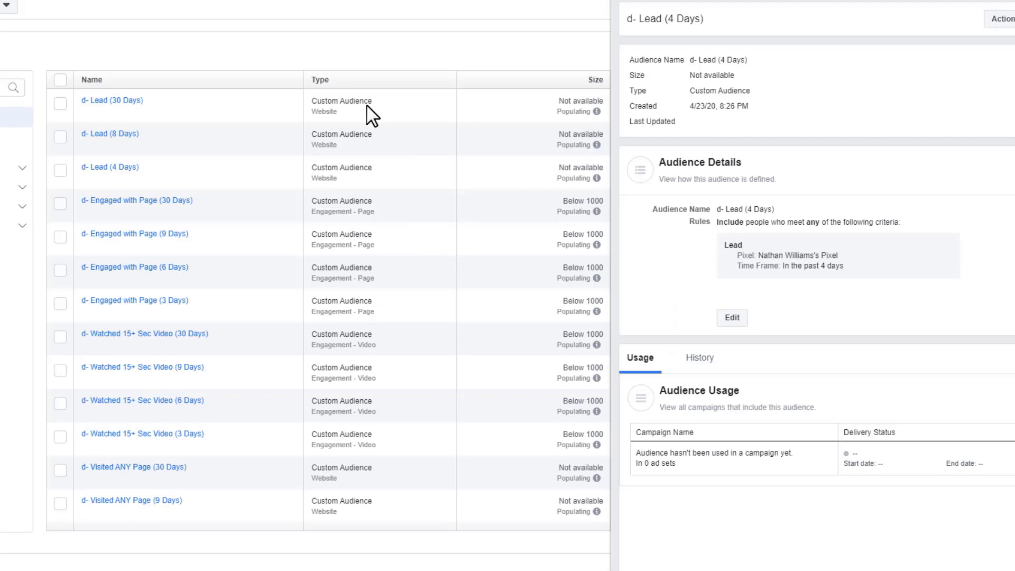
{"action": "left_click", "coordinate": [349, 19]}
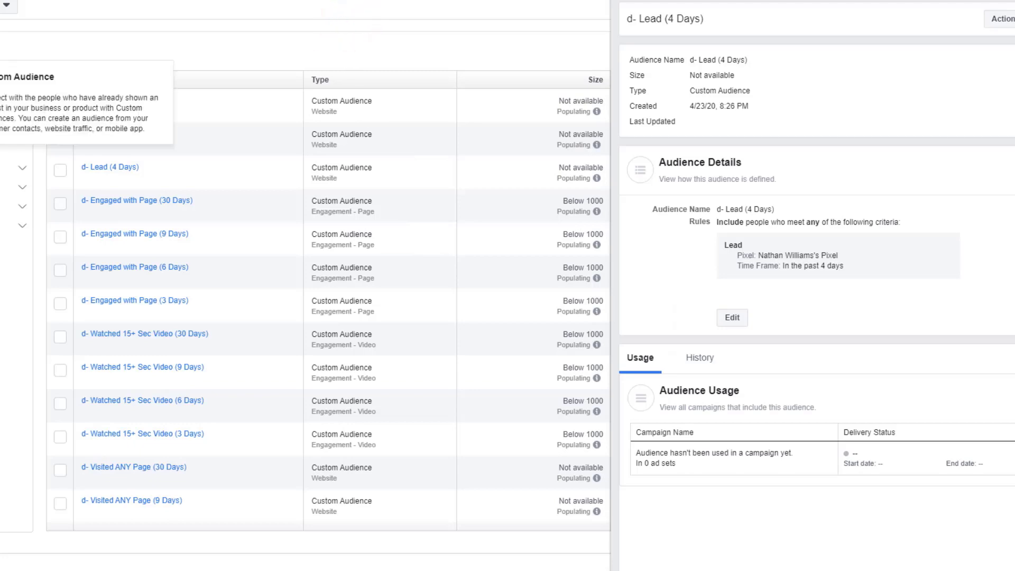
{"action": "left_click", "coordinate": [1, 76]}
{"action": "left_click", "coordinate": [246, 112]}
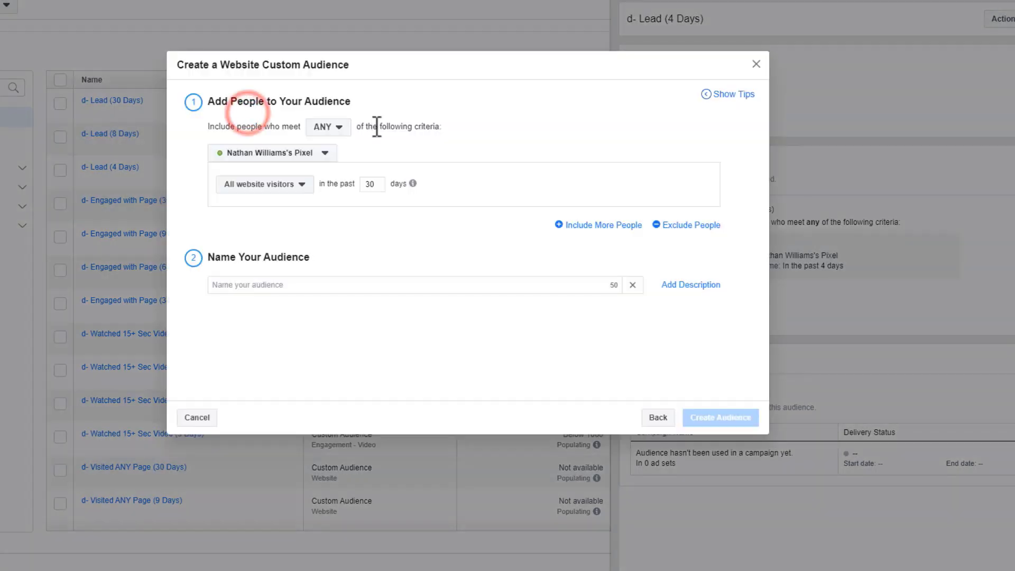
{"action": "left_click", "coordinate": [283, 186]}
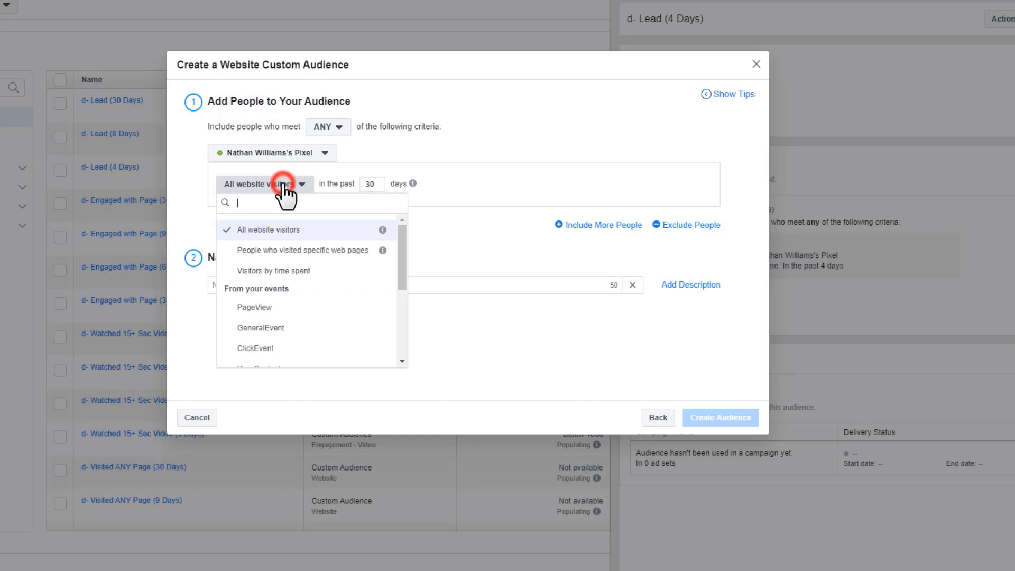
{"action": "left_click", "coordinate": [317, 251]}
{"action": "left_click", "coordinate": [446, 185]}
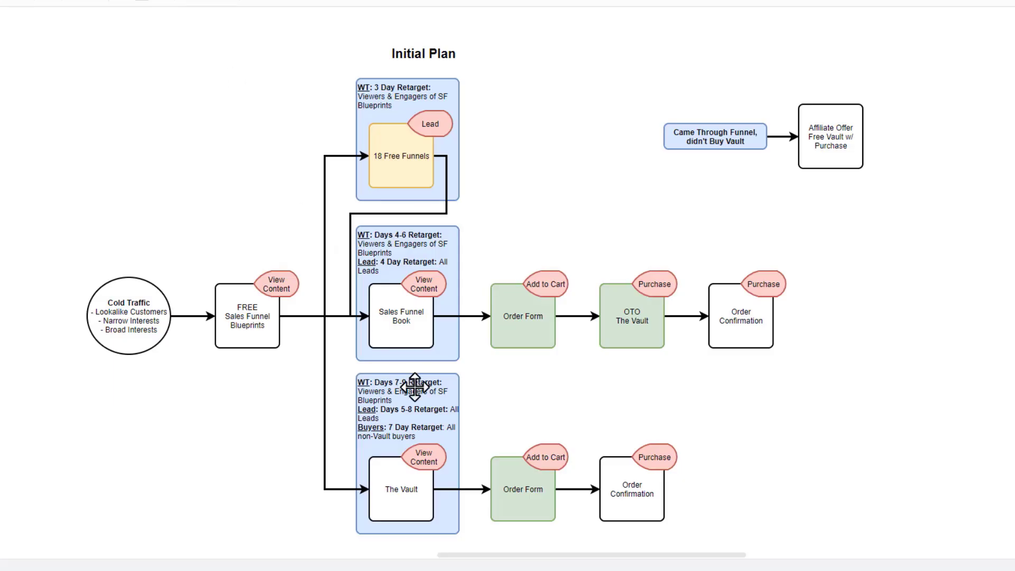
{"action": "left_click", "coordinate": [398, 427]}
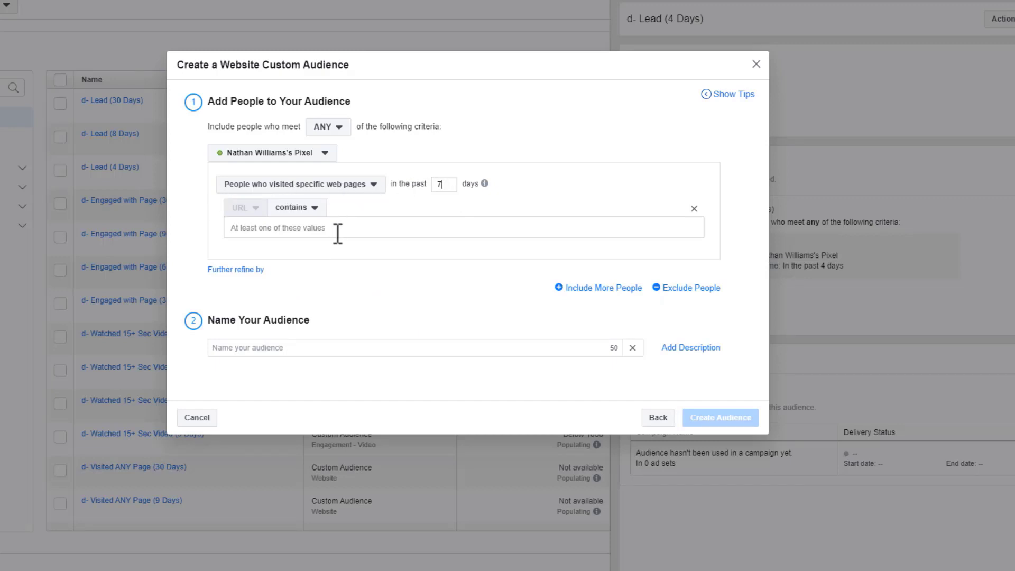
Step: Set the URL rule to contain "the-sales-funnel-book-v2/confirm" or "the-sales-funnel-book-v20-covid19/confirm"
{"action": "left_click", "coordinate": [320, 225]}
{"action": "type", "text": "the"}
{"action": "type", "text": "-sales-funnel-book-v2/confirm"}
{"action": "key", "text": "Return"}
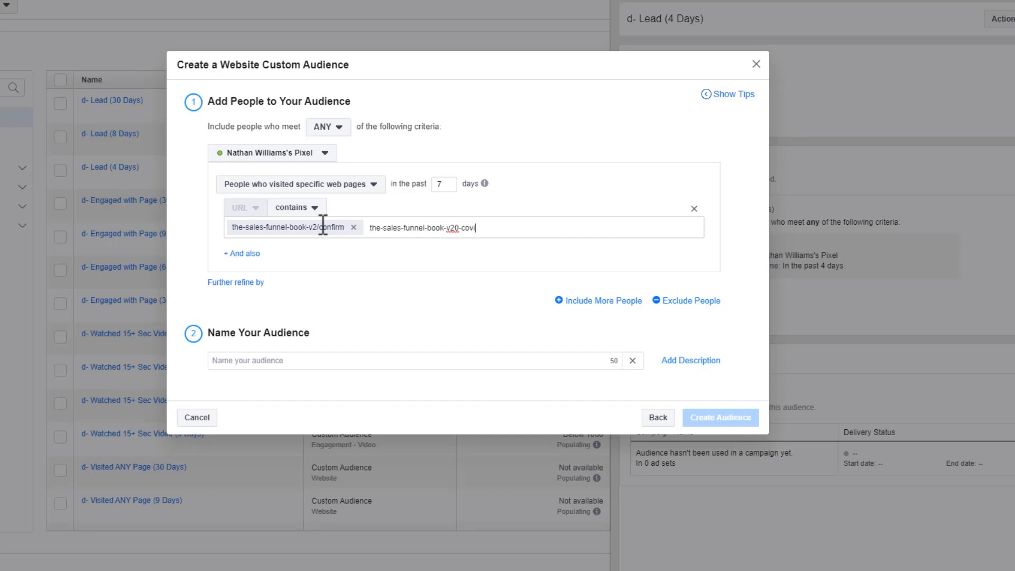
{"action": "key", "text": "Return"}
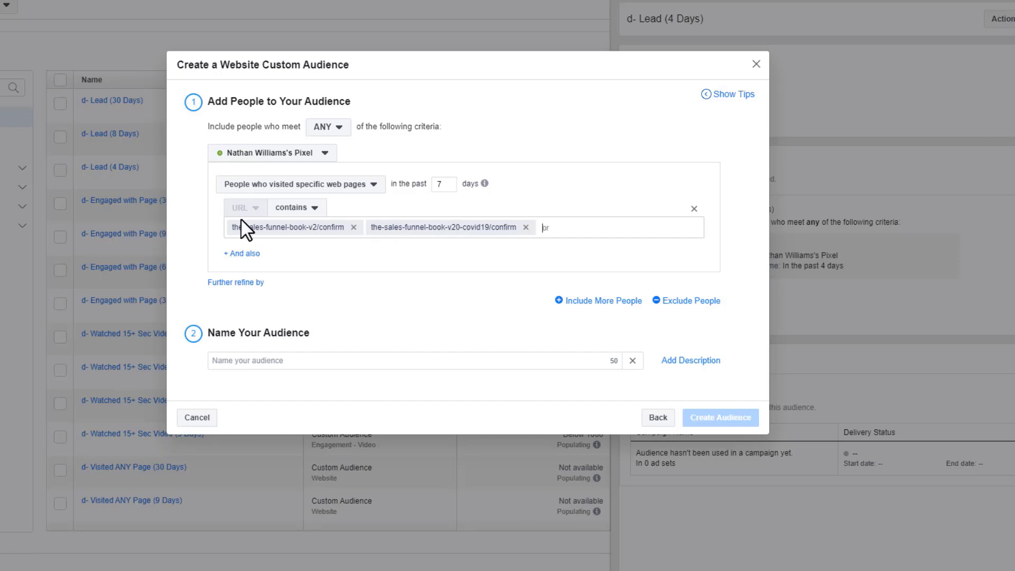
Step: Name the audience "d- Purchased Book (7 Days)", copy the name, create the audience and close the confirmation
{"action": "left_click", "coordinate": [417, 352]}
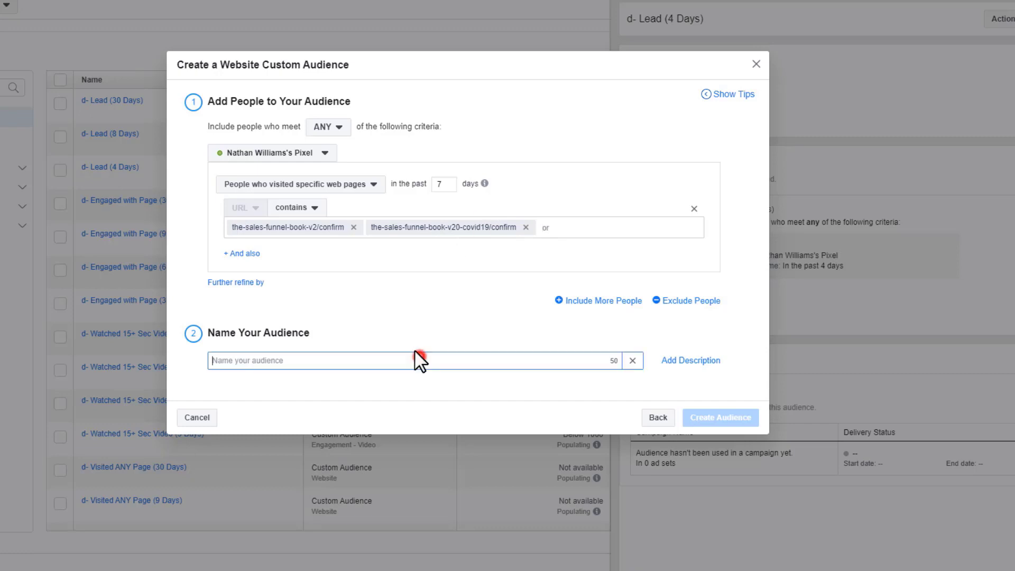
{"action": "type", "text": "d- P"}
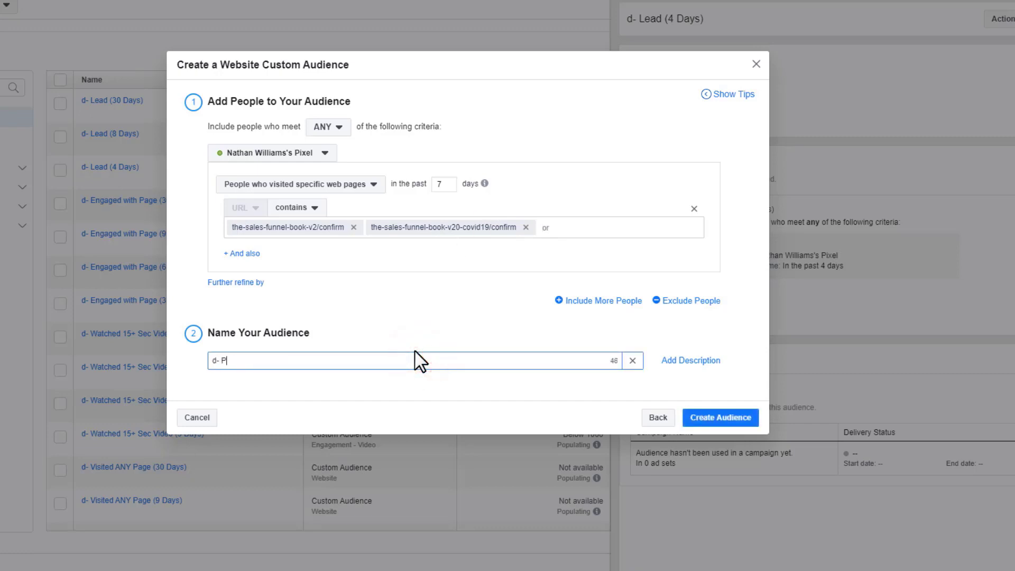
{"action": "type", "text": "urchased Book (7 Days)"}
{"action": "key", "text": "ctrl+a"}
{"action": "key", "text": "ctrl+c"}
{"action": "left_click", "coordinate": [733, 417]}
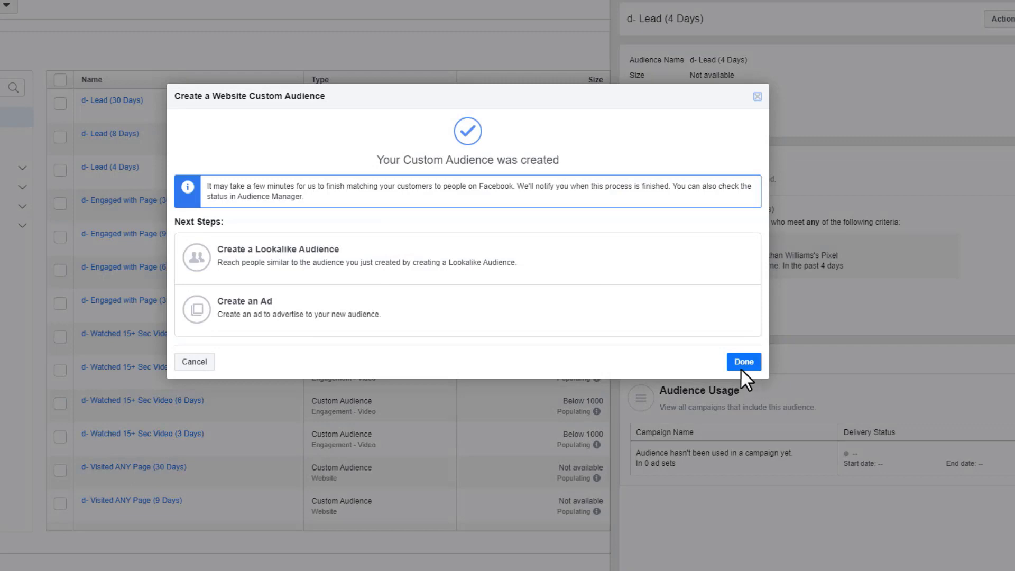
{"action": "left_click", "coordinate": [743, 364]}
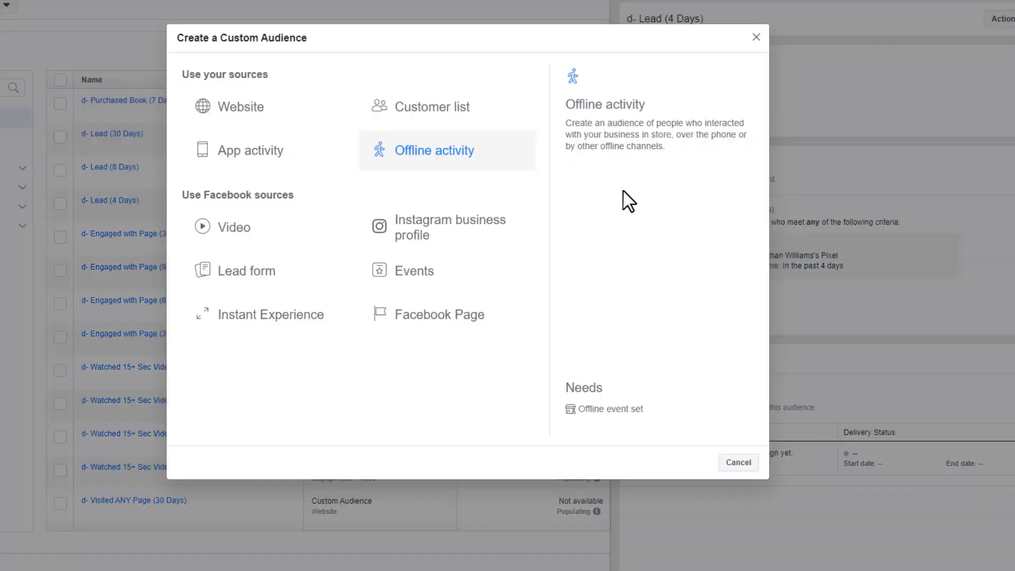
Step: Set up a 30-day website audience of specific page visitors, with URLs containing "the-sales-funnel-book-v2/confirm" or "the-sales-funnel-book-v20-covid19/confirm"
{"action": "left_click", "coordinate": [272, 111]}
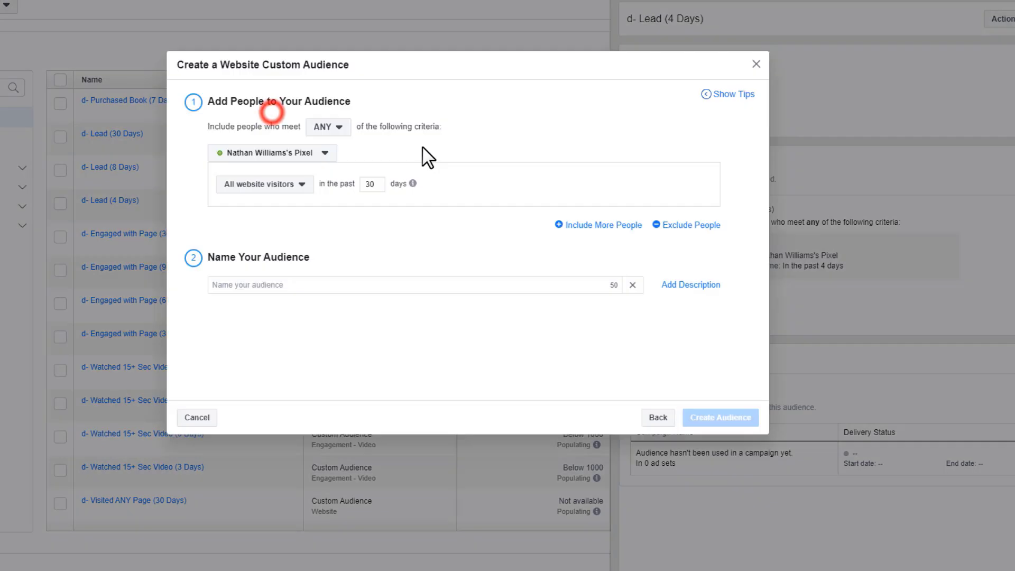
{"action": "left_click", "coordinate": [277, 185]}
{"action": "left_click", "coordinate": [312, 252]}
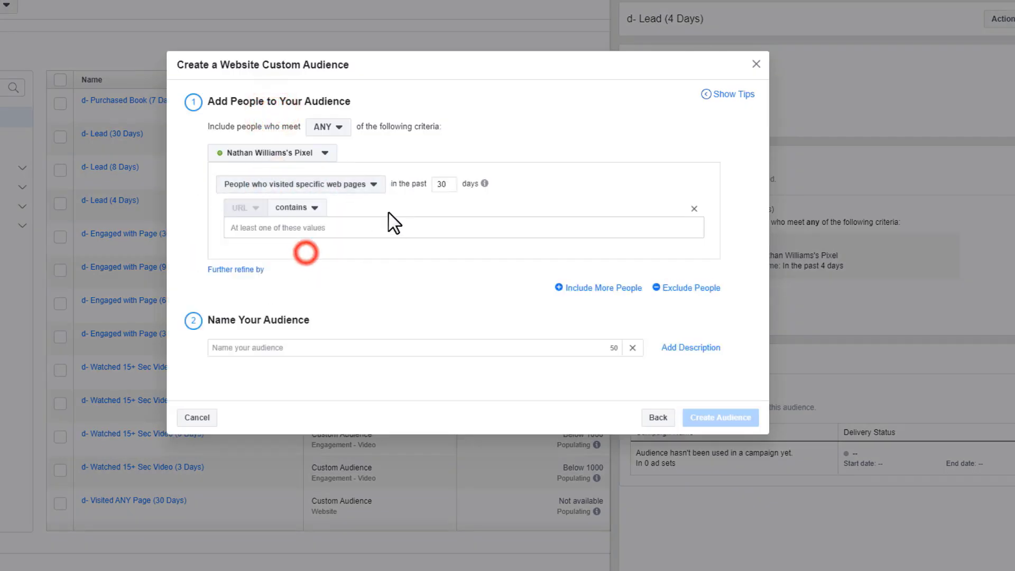
{"action": "left_click", "coordinate": [425, 225]}
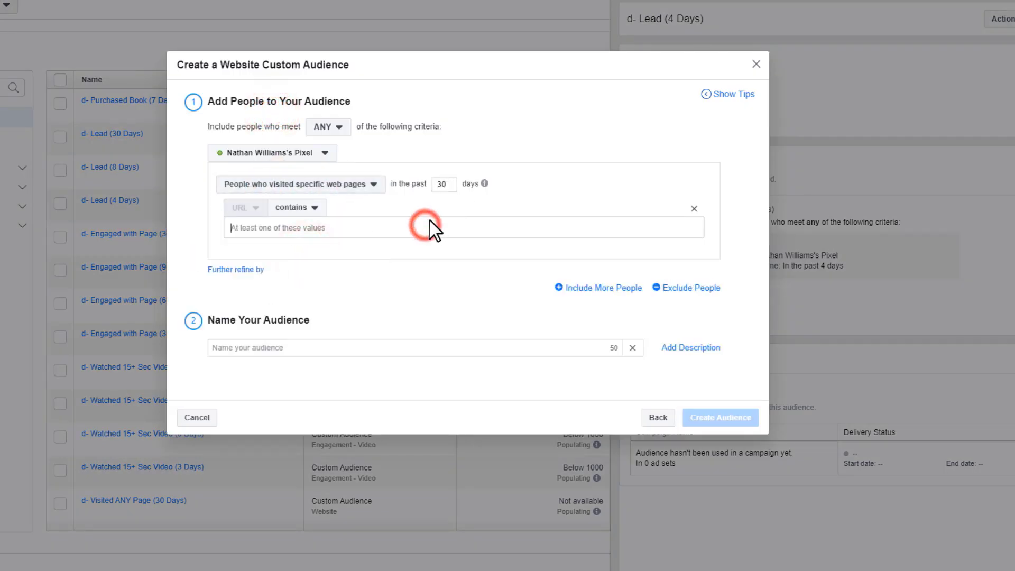
{"action": "type", "text": "the-sales-funnel-book-v2/confirm the-sales-funnel-book-v20-covid19/confirm"}
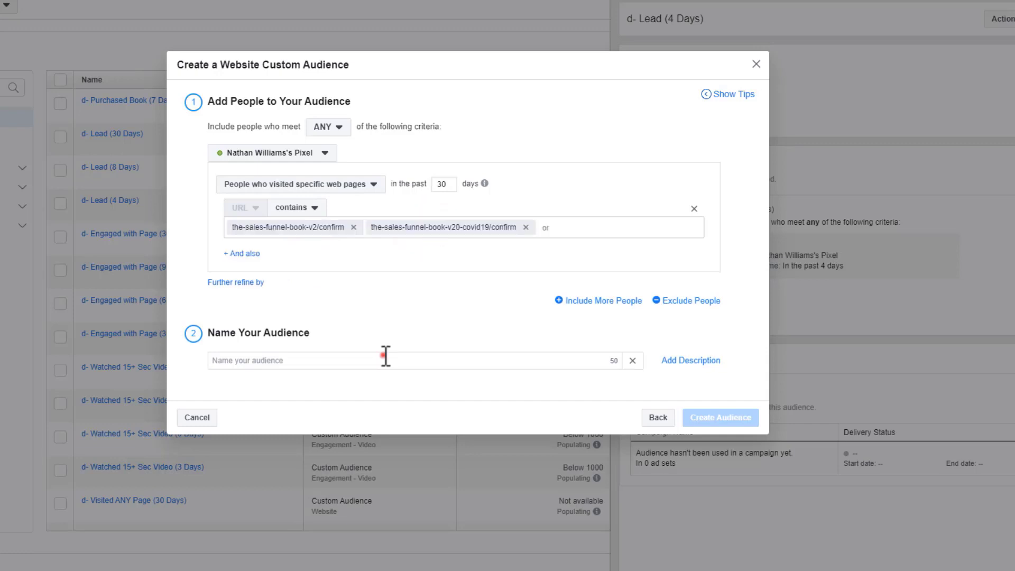
Step: Name the audience "d- Purchased Book (30 Days)" from the copied name, create it and close the confirmation
{"action": "left_click", "coordinate": [381, 358]}
{"action": "key", "text": "ctrl+v"}
{"action": "left_click", "coordinate": [287, 360]}
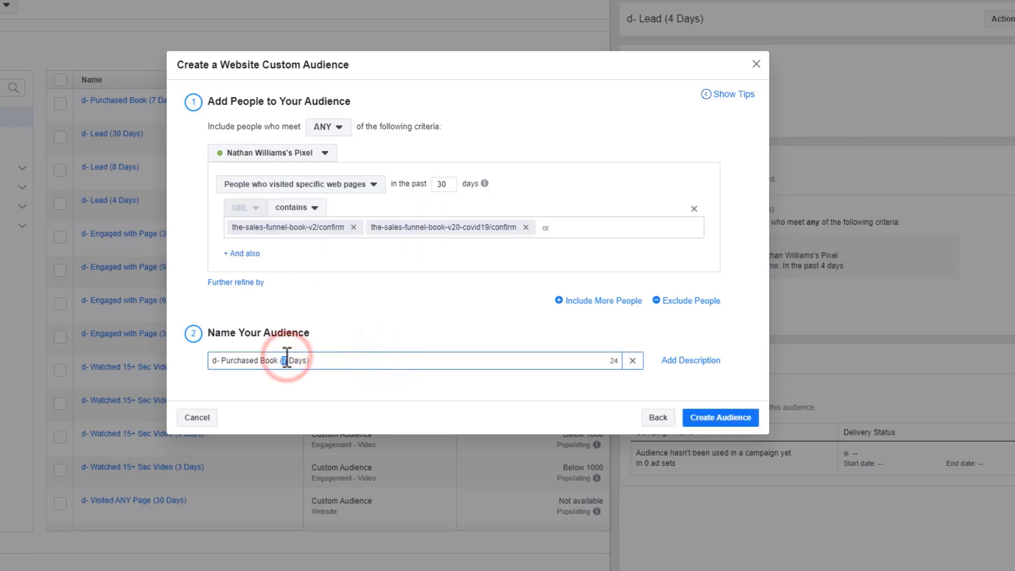
{"action": "key", "text": "BackSpace"}
{"action": "type", "text": "30"}
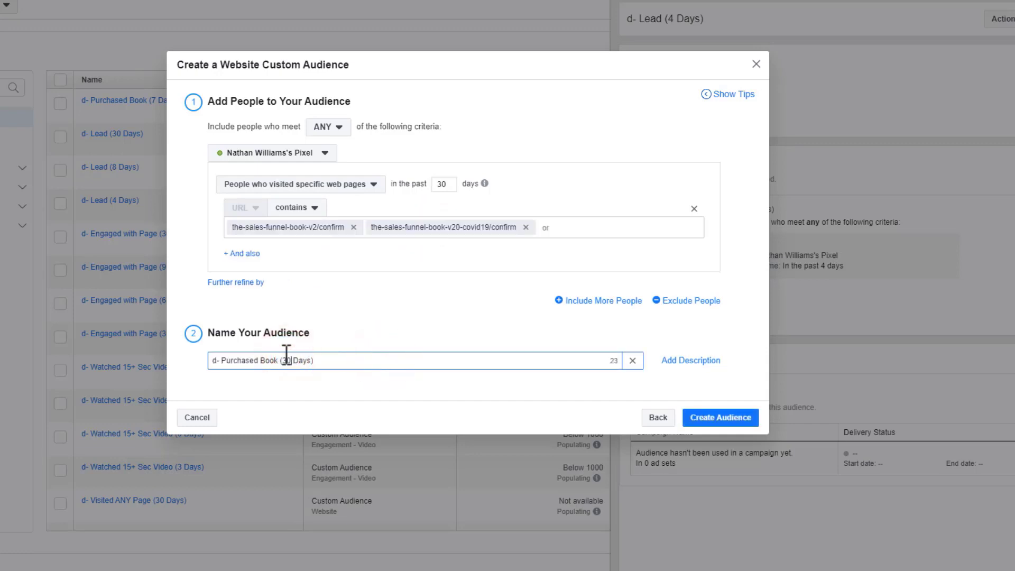
{"action": "left_click", "coordinate": [719, 420]}
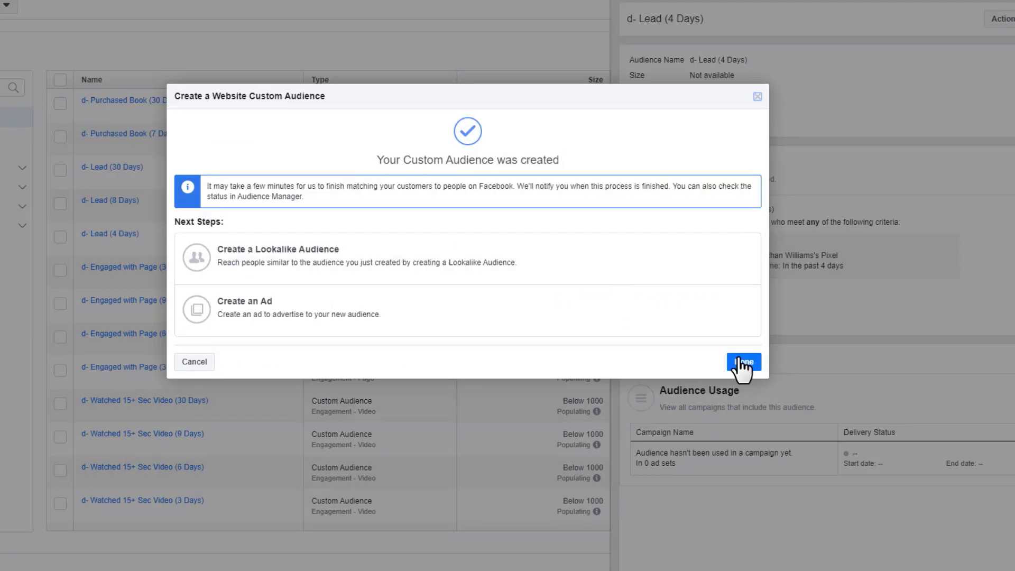
{"action": "left_click", "coordinate": [744, 362]}
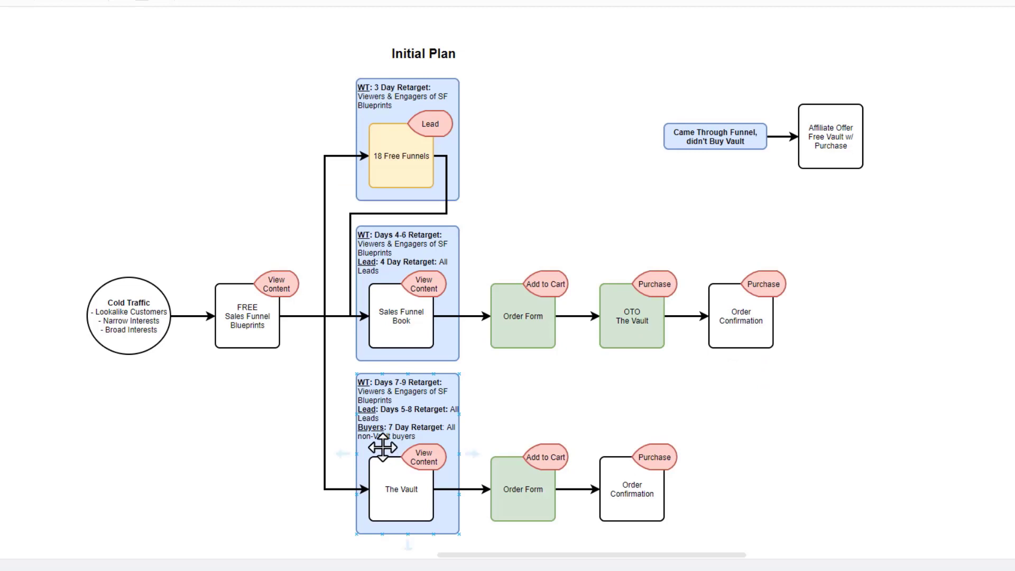
Step: Review the buyers' retargeting rule and the Vault funnel branch in the Initial Plan diagram
{"action": "left_click", "coordinate": [382, 431]}
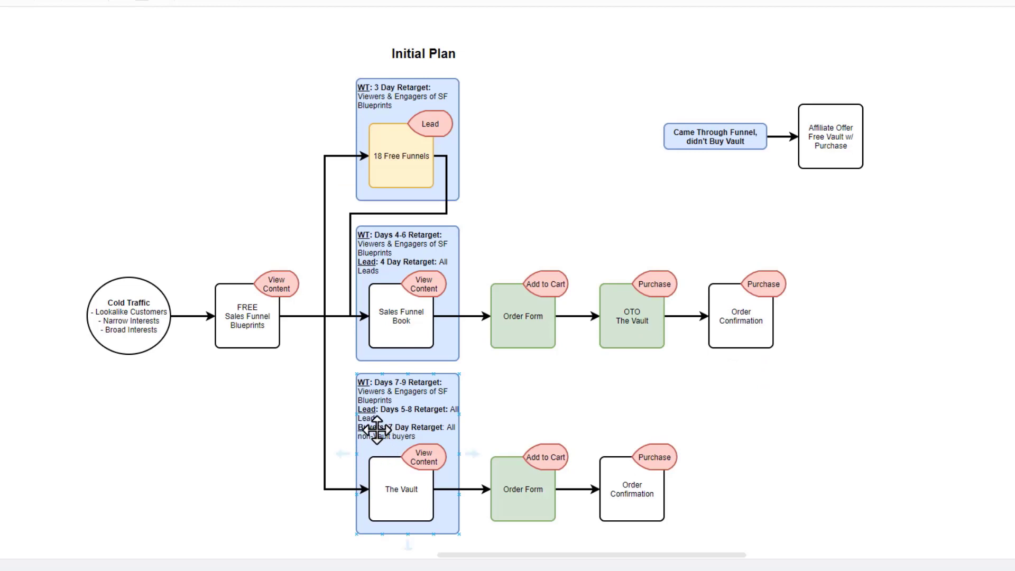
{"action": "left_click_drag", "start_coordinate": [641, 59], "coordinate": [934, 272]}
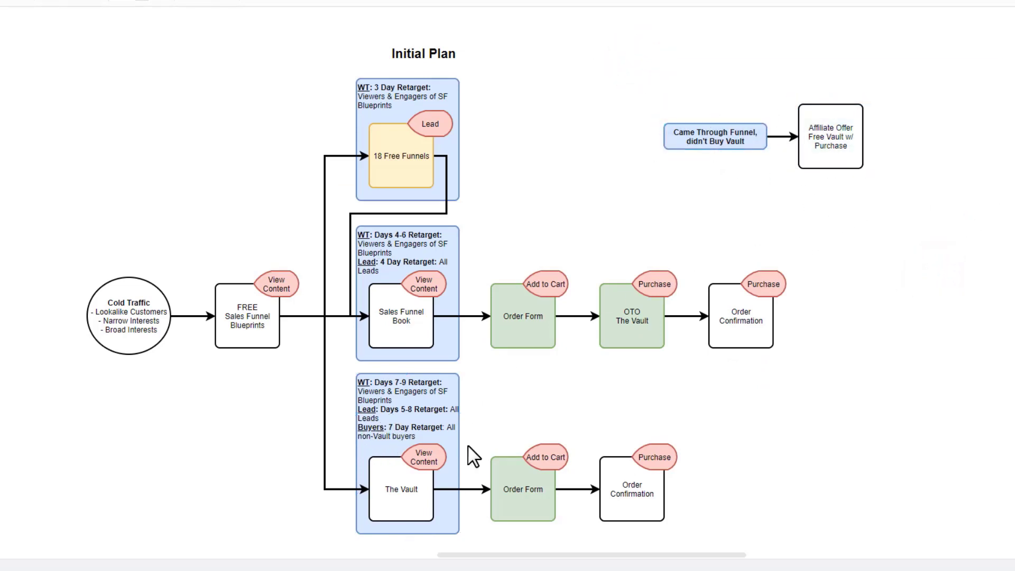
{"action": "left_click", "coordinate": [390, 443]}
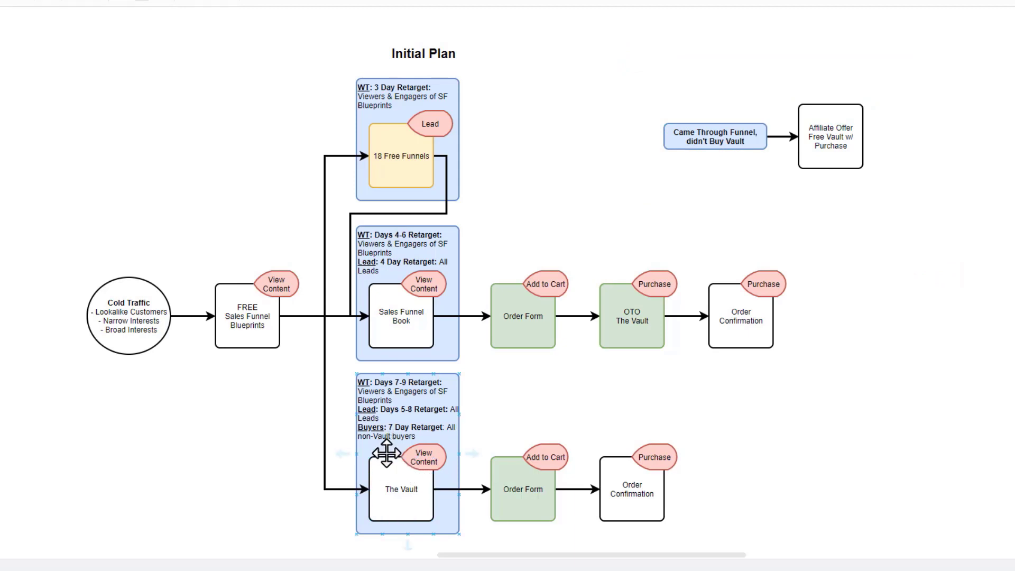
{"action": "left_click", "coordinate": [399, 511]}
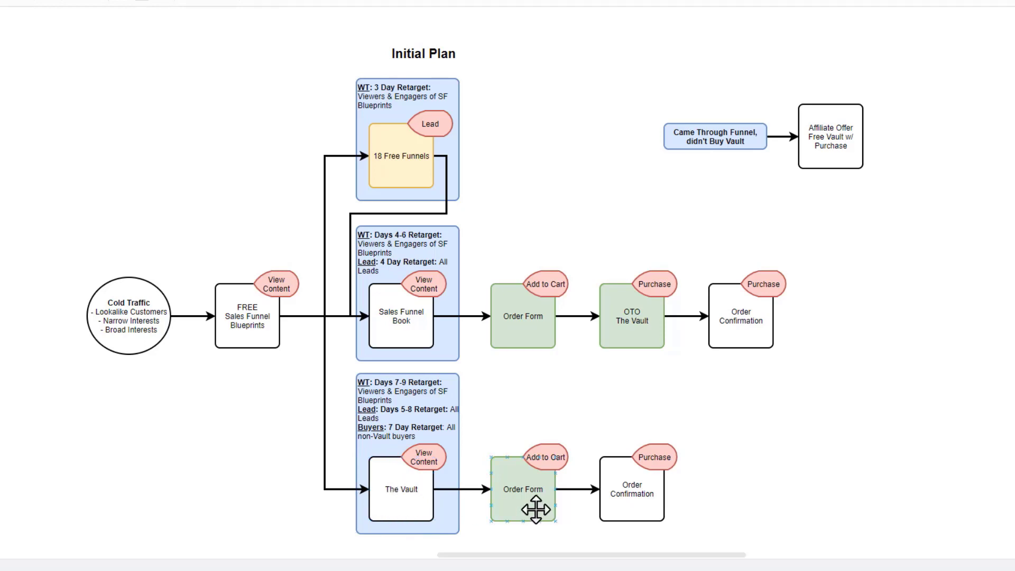
{"action": "left_click", "coordinate": [429, 421]}
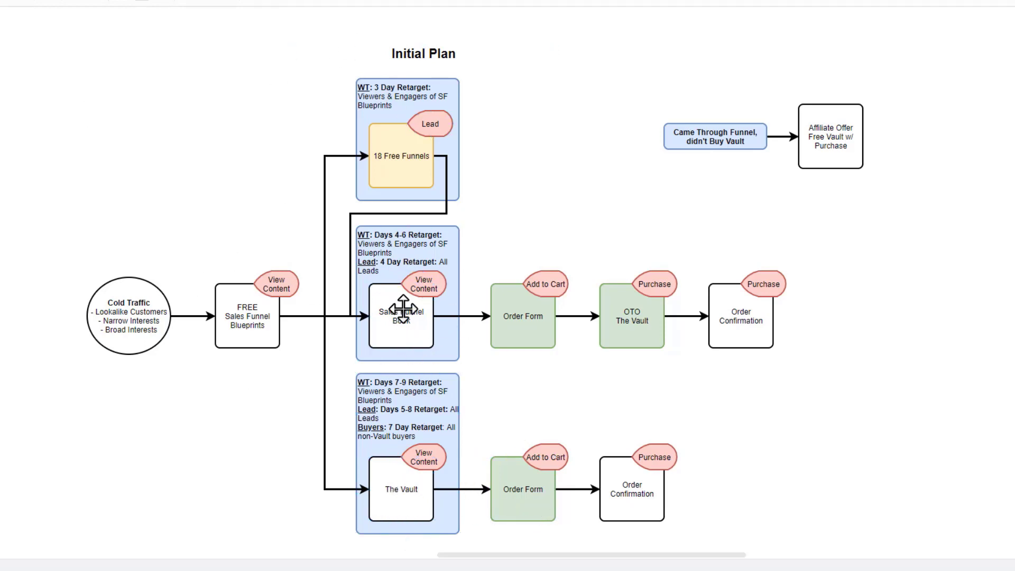
{"action": "left_click", "coordinate": [390, 464]}
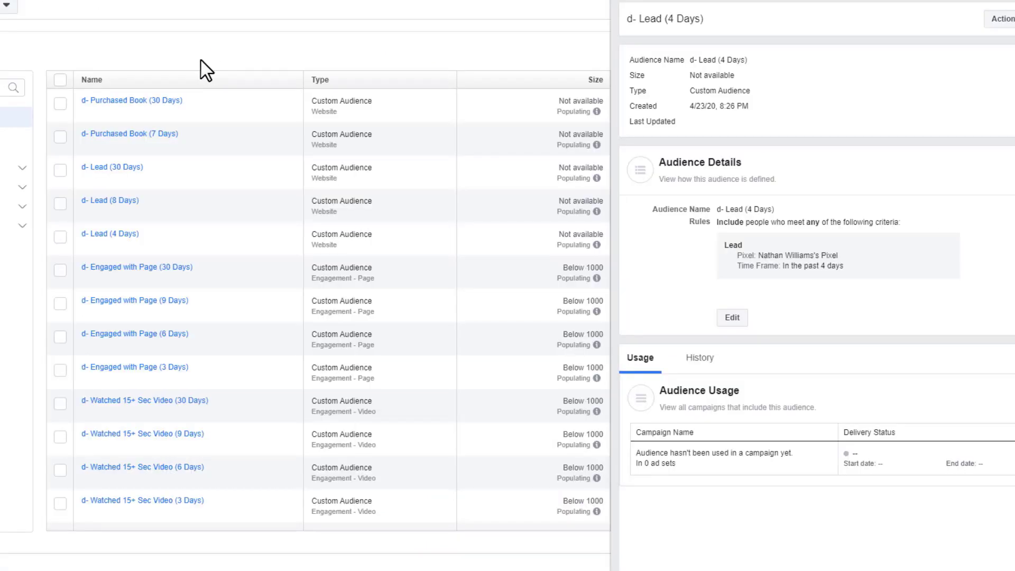
Step: Set up a website custom audience of people who visited specific web pages in the past 180 days
{"action": "left_click", "coordinate": [202, 51]}
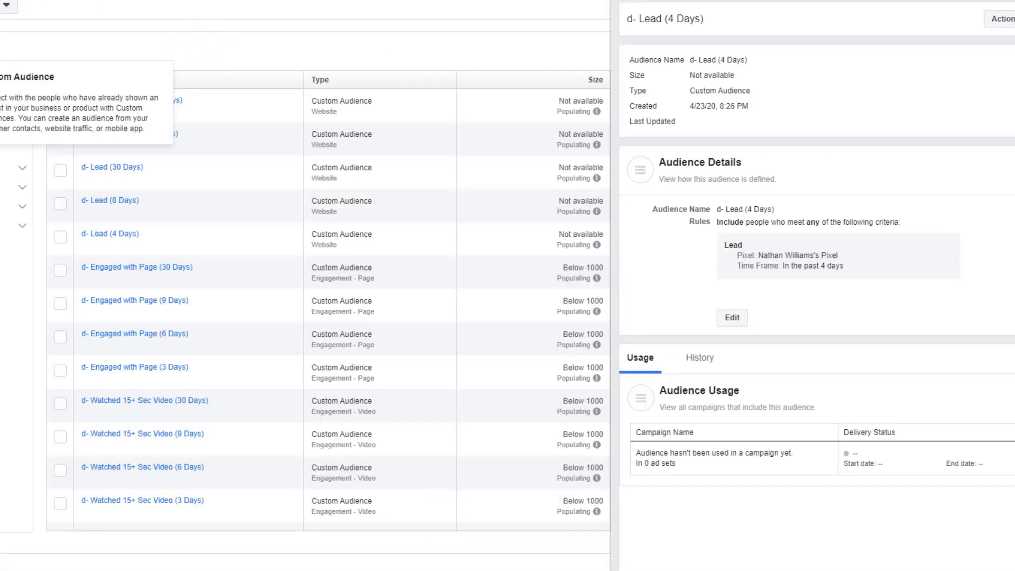
{"action": "left_click", "coordinate": [106, 76]}
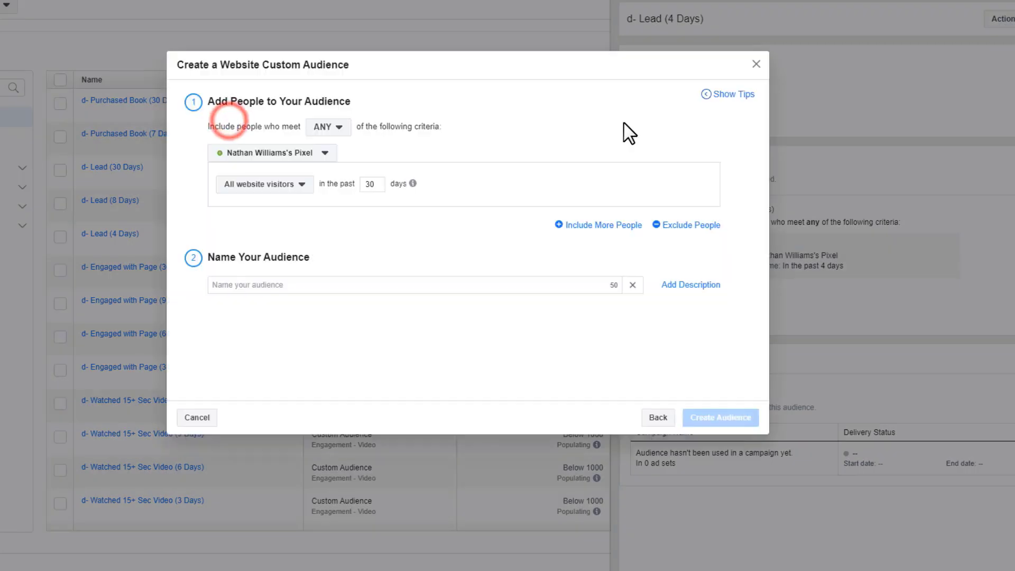
{"action": "left_click", "coordinate": [290, 184]}
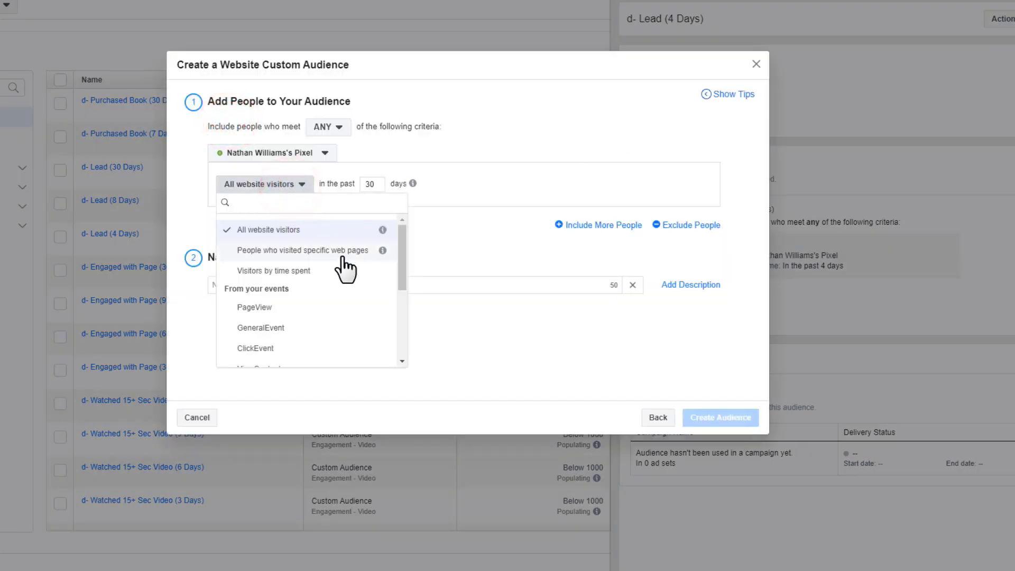
{"action": "left_click", "coordinate": [299, 252]}
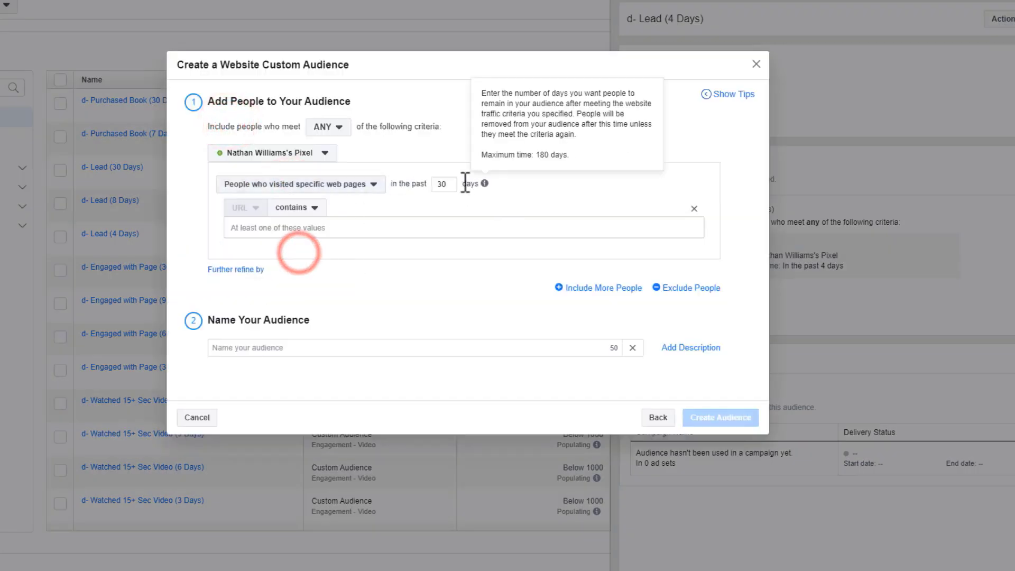
{"action": "double_click", "coordinate": [446, 185]}
{"action": "type", "text": "180"}
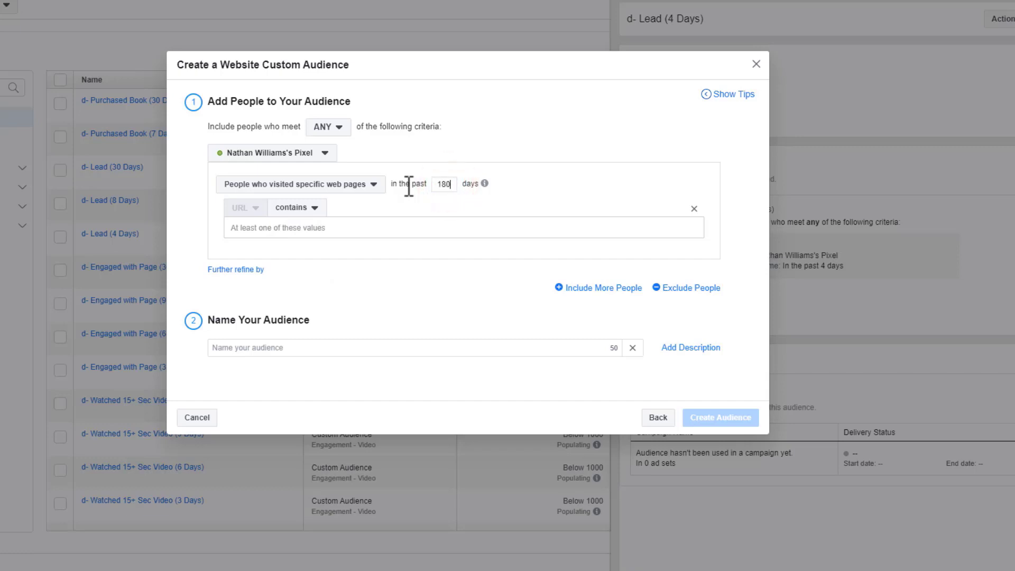
{"action": "mouse_move", "coordinate": [484, 183]}
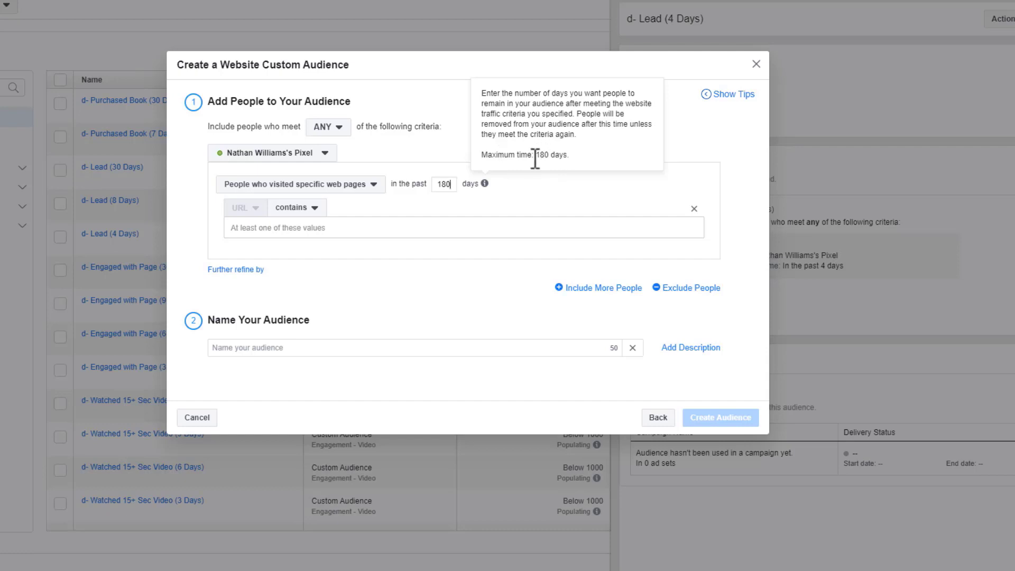
Step: Set the URL rule to contain "join-the-vault/confirm" or "join-the-vault-special/confirm"
{"action": "left_click", "coordinate": [447, 225]}
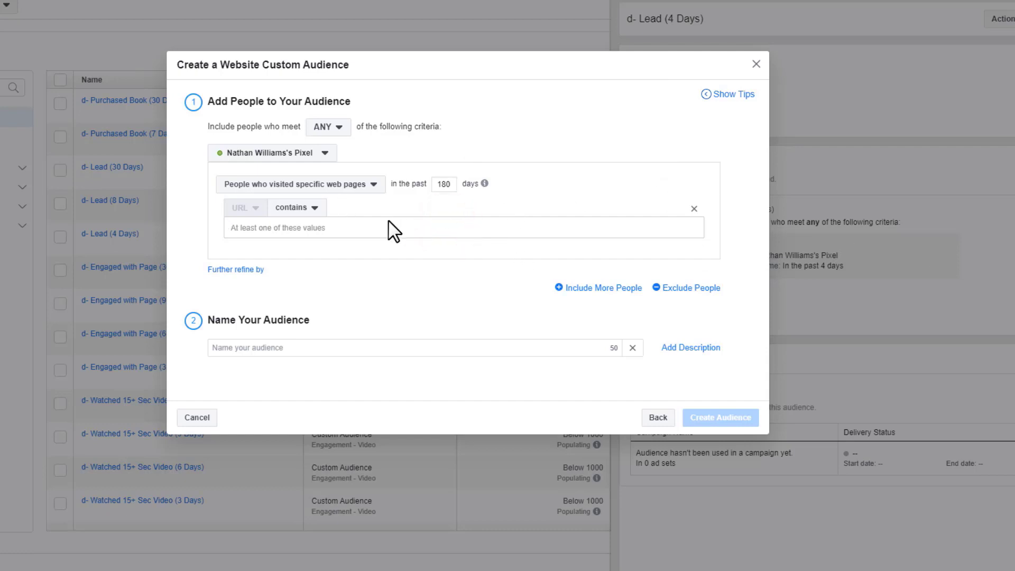
{"action": "left_click", "coordinate": [355, 228]}
{"action": "type", "text": "join-the-vault/confirm"}
{"action": "key", "text": "Return"}
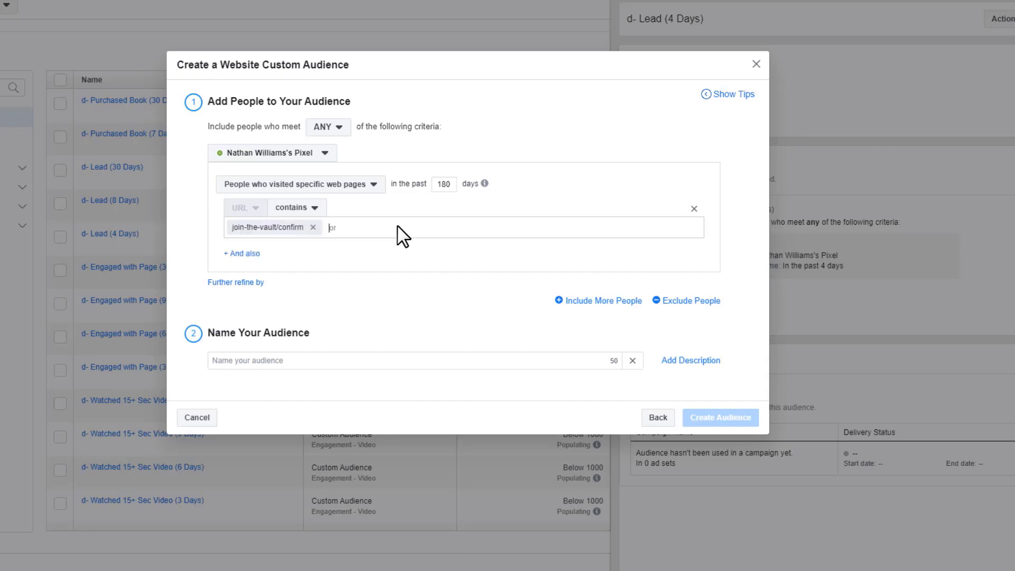
{"action": "type", "text": "join-the-vault-special/confirm"}
{"action": "key", "text": "Return"}
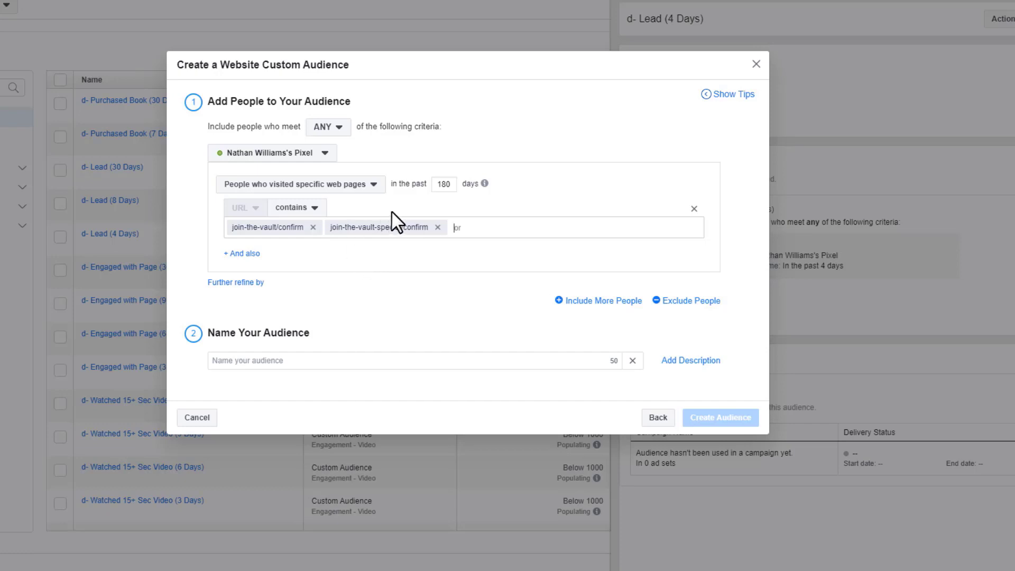
Step: Name the audience "d- Purchased The Vault (180 Days)" and create it
{"action": "left_click", "coordinate": [353, 359]}
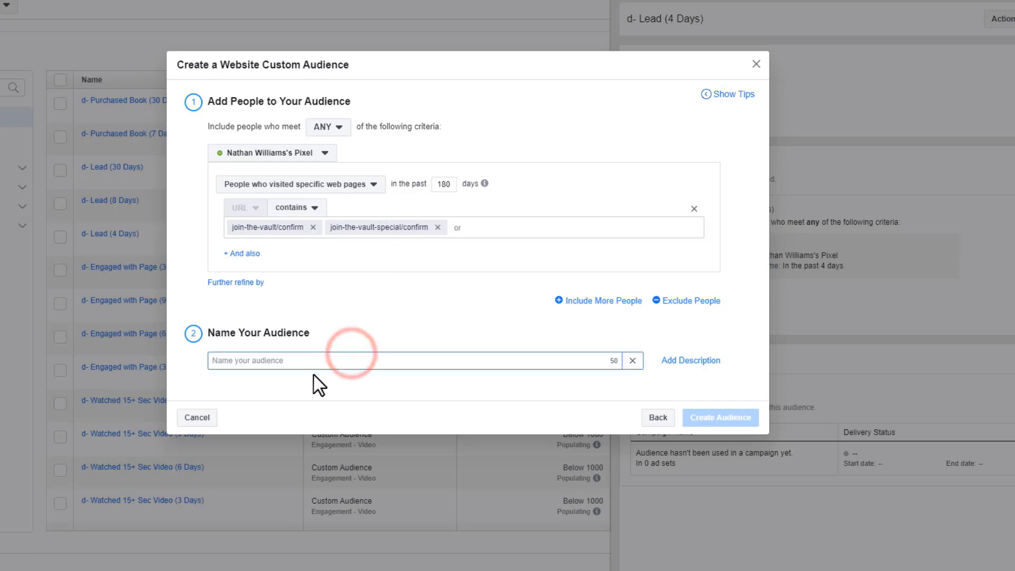
{"action": "type", "text": "d- Purchased Book (7 Days)"}
{"action": "double_click", "coordinate": [267, 360]}
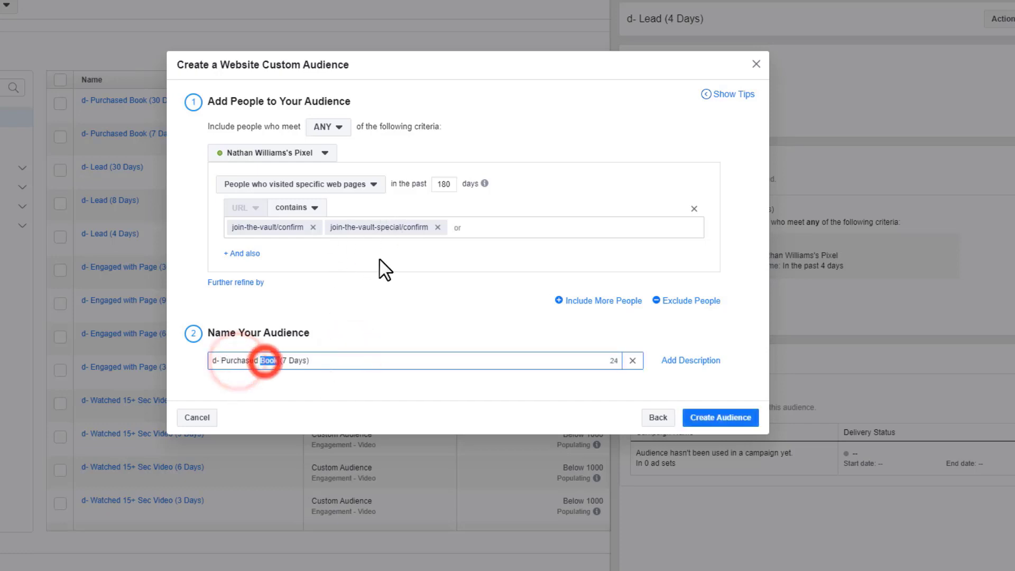
{"action": "type", "text": "The Vault"}
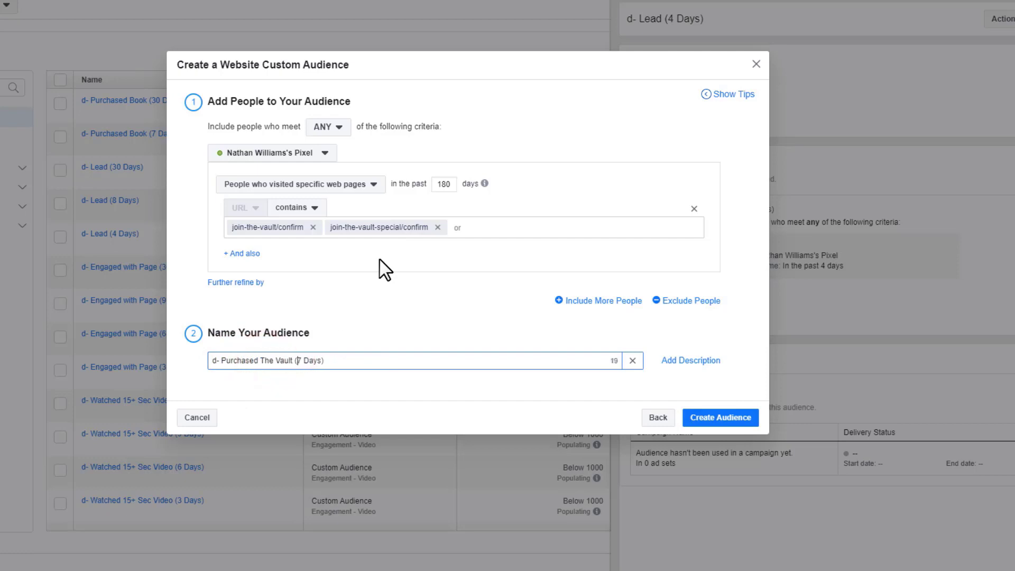
{"action": "key", "text": "Delete"}
{"action": "type", "text": "180"}
{"action": "left_click", "coordinate": [731, 416]}
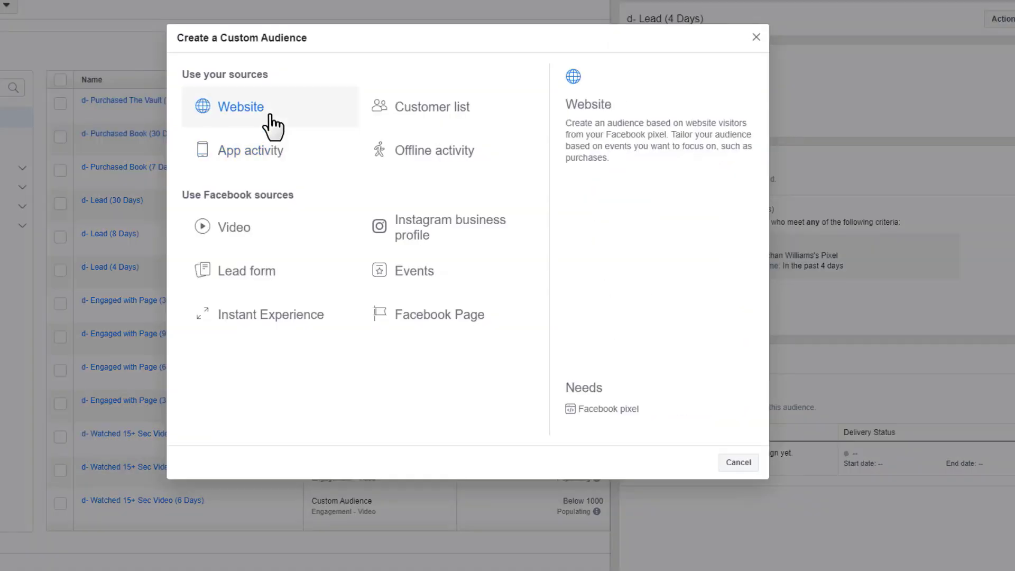
Step: Set up a website custom audience of people with the Lead event in the past 30 days
{"action": "left_click", "coordinate": [269, 114]}
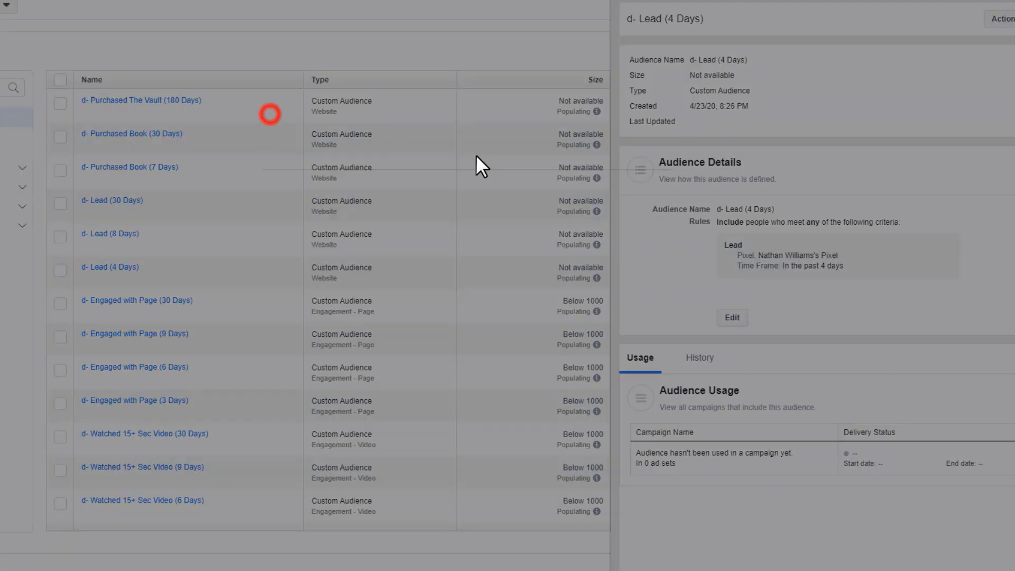
{"action": "left_click", "coordinate": [300, 185]}
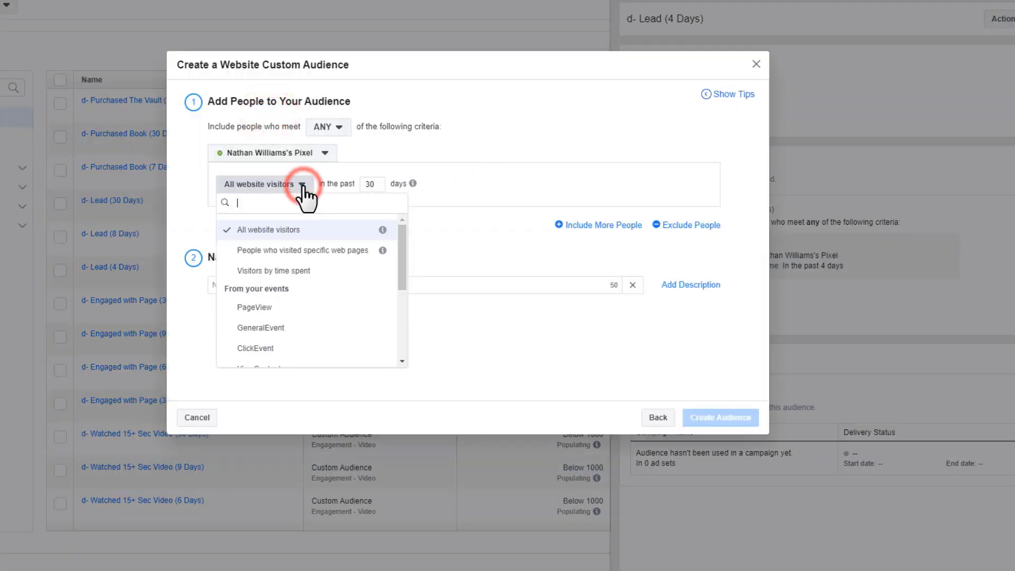
{"action": "scroll", "coordinate": [297, 264], "scroll_direction": "down", "scroll_amount": 2}
{"action": "left_click", "coordinate": [274, 324]}
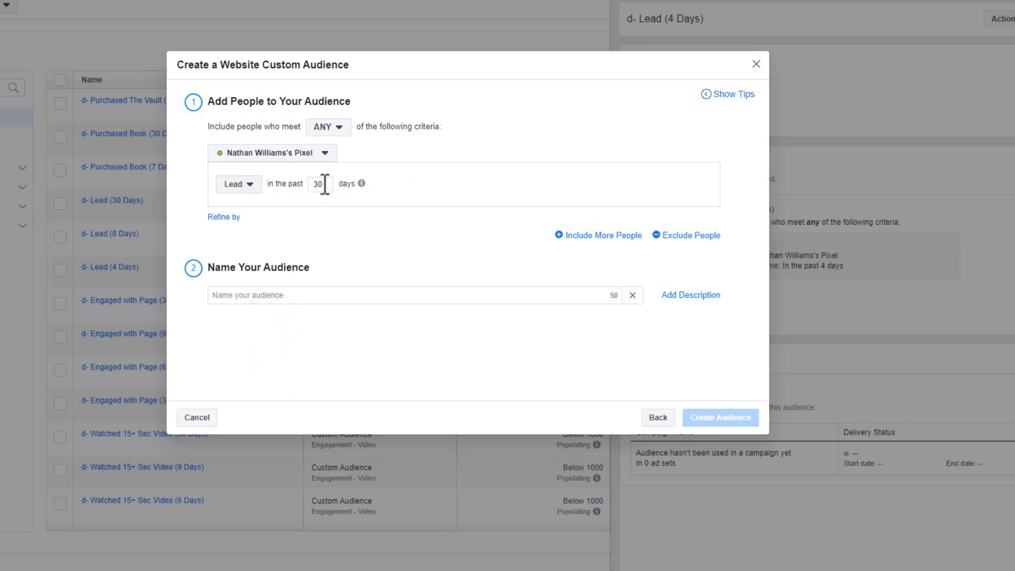
Step: Also include people with the Purchase event in the past 30 days and name the audience "d- Leads and Buyers (30 Days)"
{"action": "left_click", "coordinate": [601, 236]}
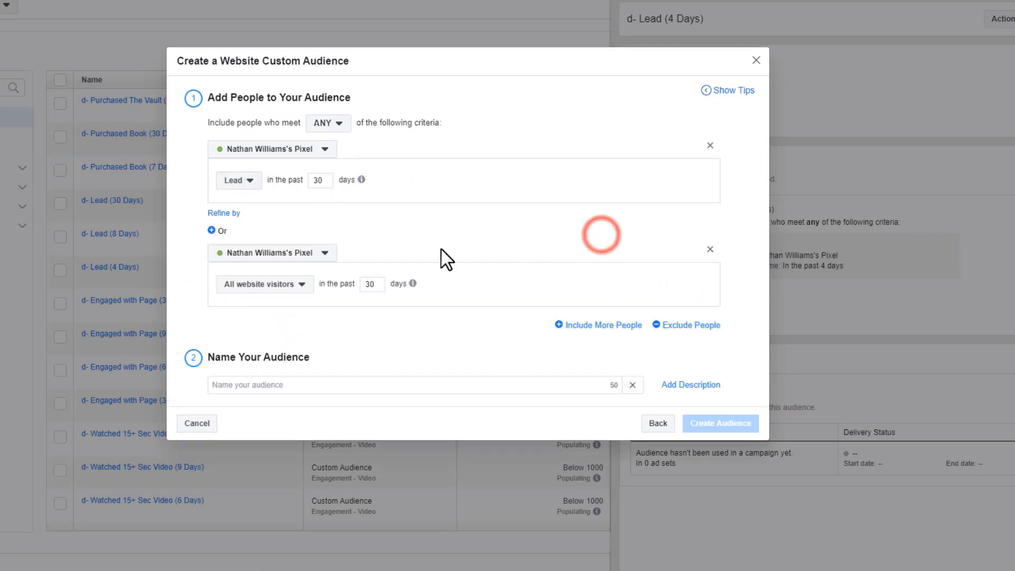
{"action": "left_click", "coordinate": [291, 284]}
{"action": "scroll", "coordinate": [306, 415], "scroll_direction": "down", "scroll_amount": 2}
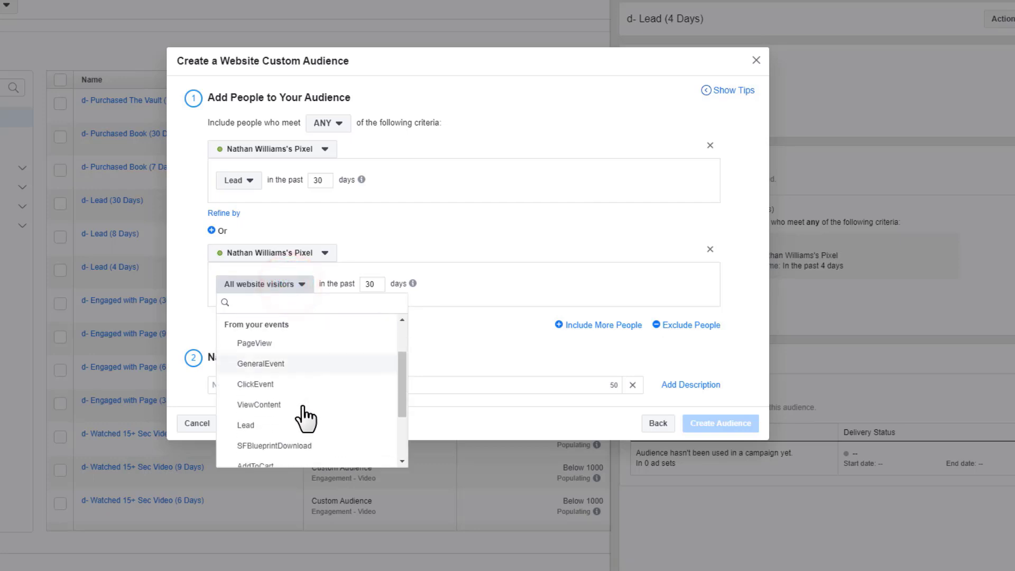
{"action": "scroll", "coordinate": [298, 434], "scroll_direction": "down", "scroll_amount": 2}
{"action": "scroll", "coordinate": [301, 438], "scroll_direction": "down", "scroll_amount": 1}
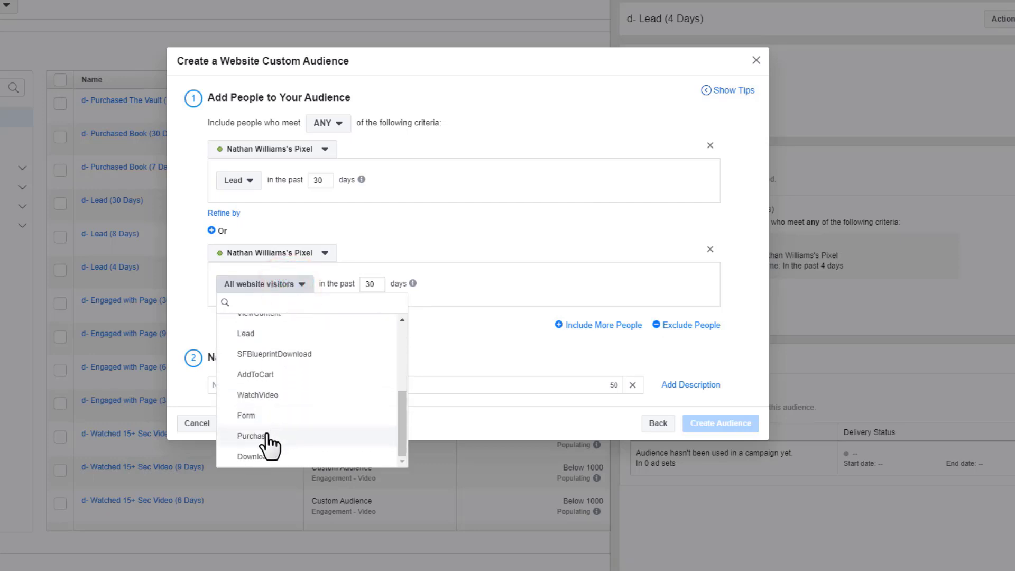
{"action": "left_click", "coordinate": [267, 436]}
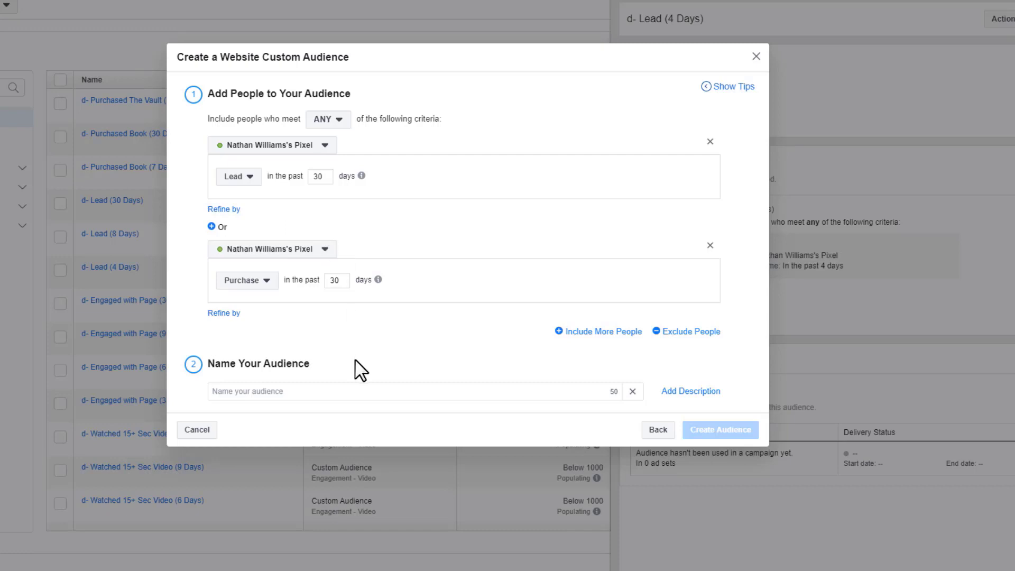
{"action": "left_click", "coordinate": [341, 394]}
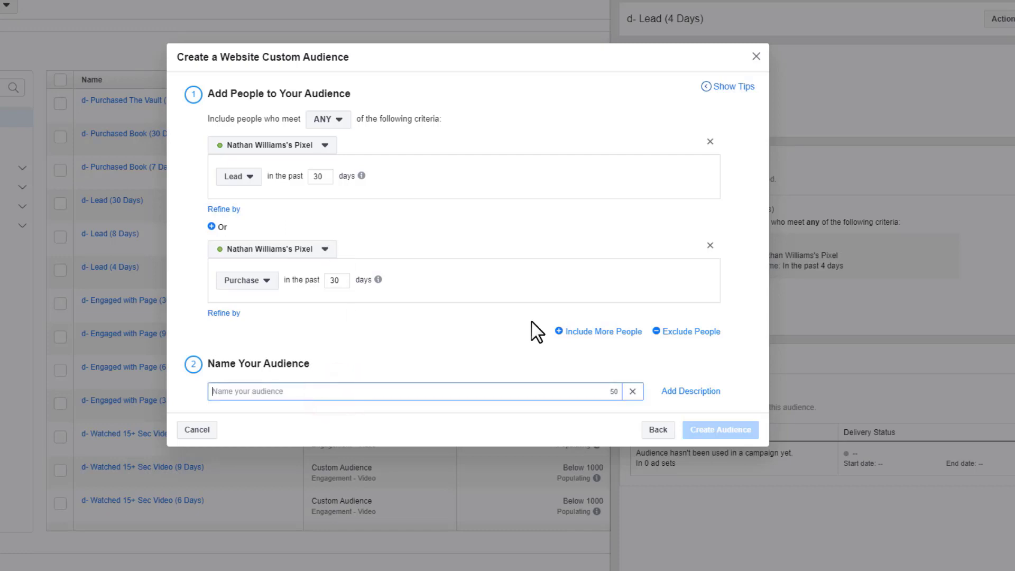
{"action": "type", "text": "d- Leads and Buyers (30 Days"}
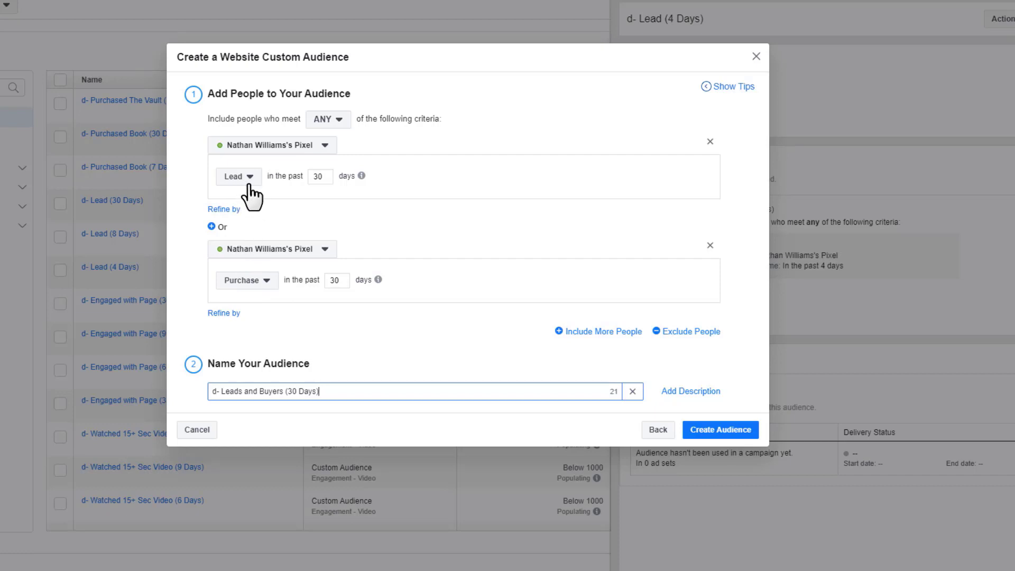
{"action": "left_click", "coordinate": [617, 333]}
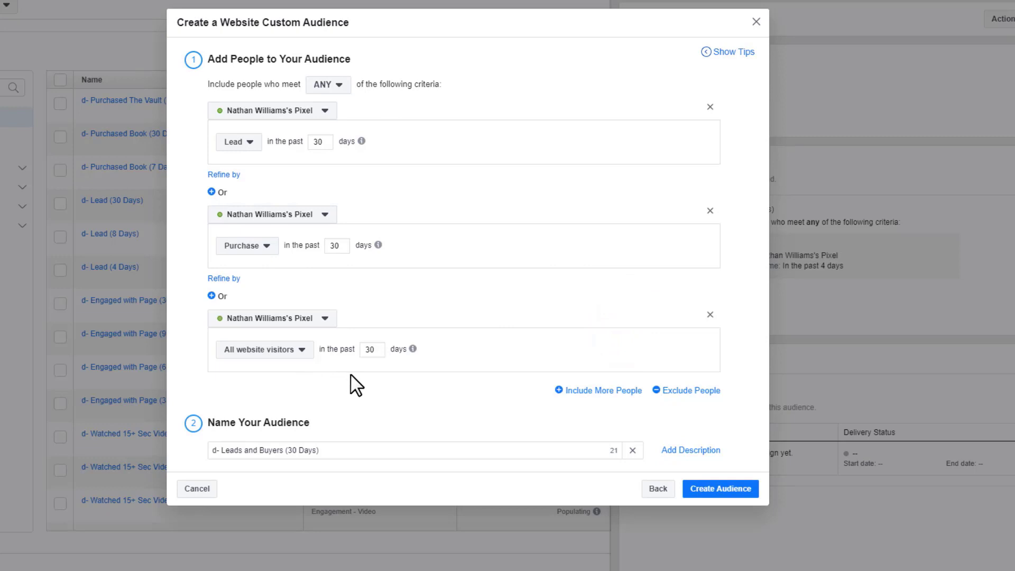
{"action": "left_click", "coordinate": [290, 350]}
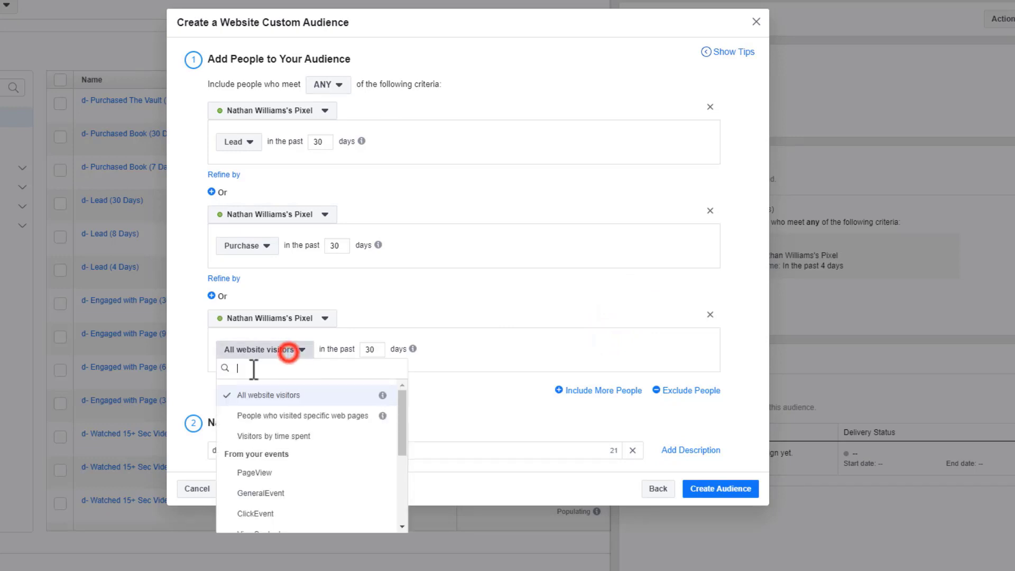
{"action": "left_click", "coordinate": [283, 414]}
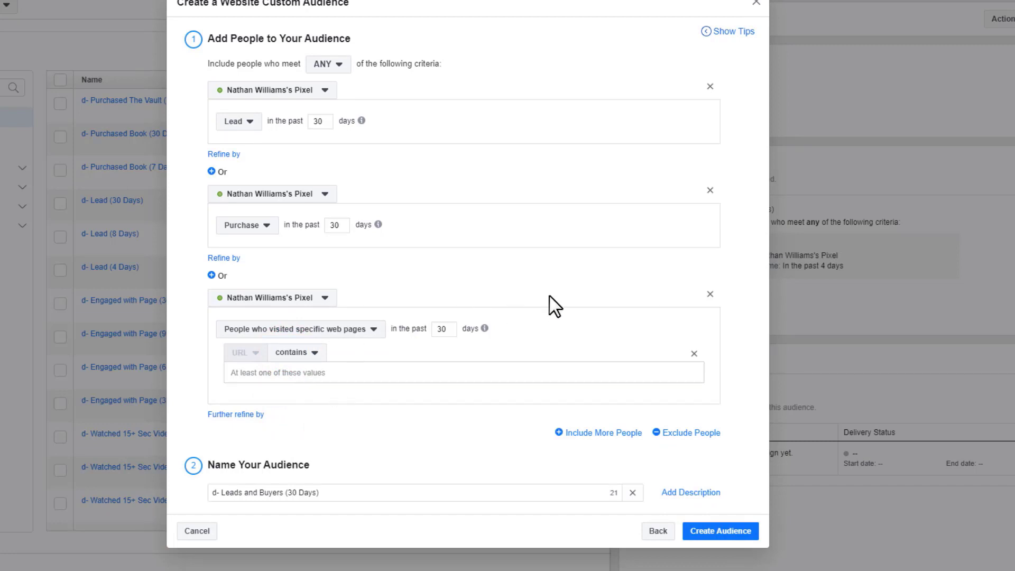
{"action": "left_click", "coordinate": [710, 294]}
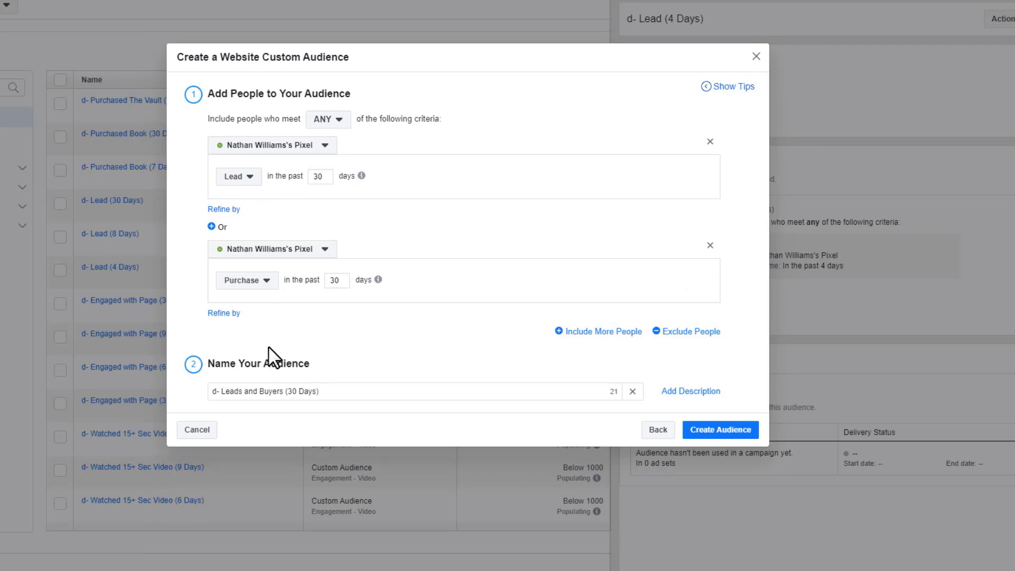
Step: Create the audience and start a lookalike audience with "d- Leads and Buyers (30 Days)" as its source
{"action": "left_click", "coordinate": [730, 430]}
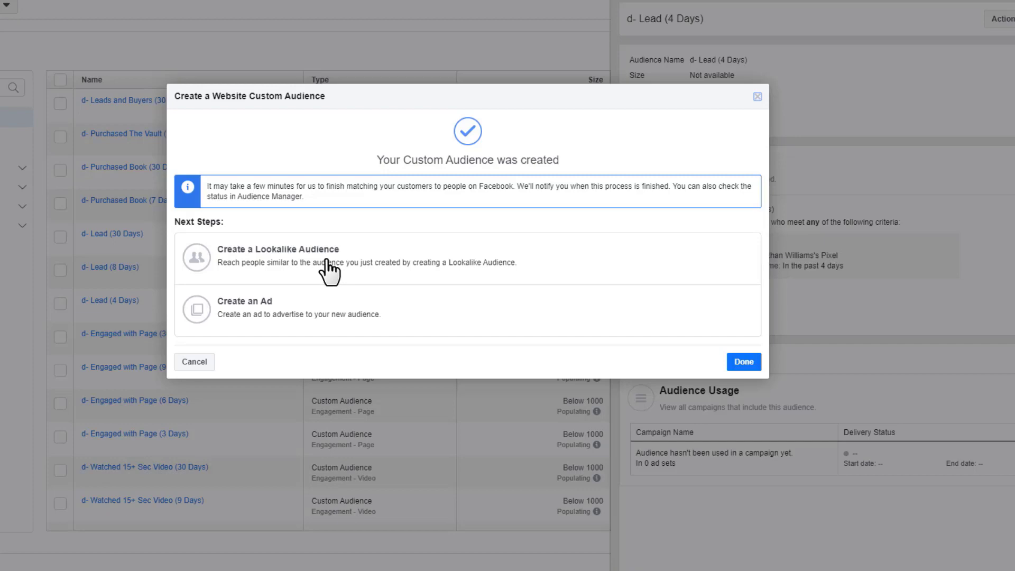
{"action": "left_click", "coordinate": [243, 260]}
{"action": "left_click", "coordinate": [288, 68]}
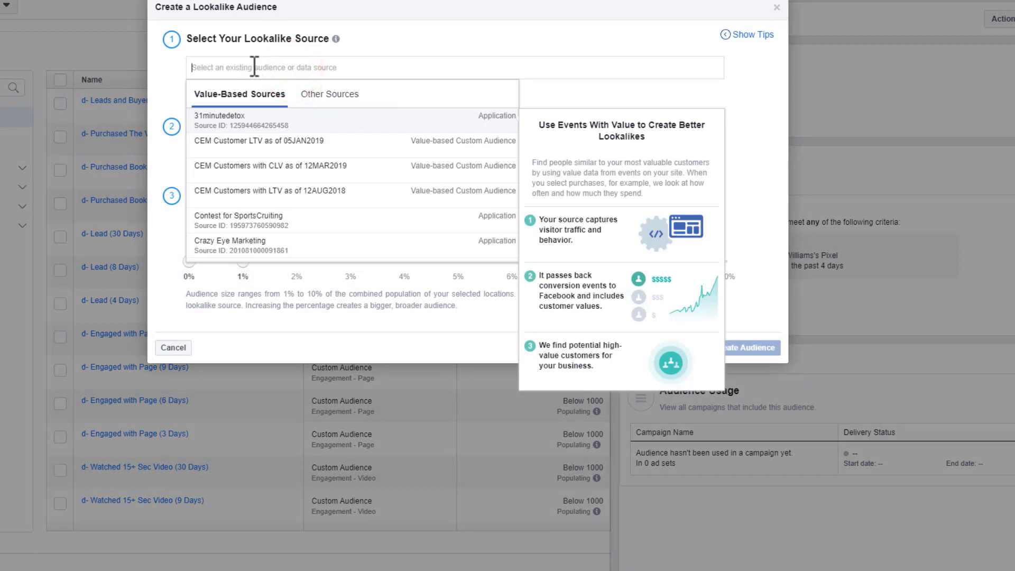
{"action": "left_click", "coordinate": [333, 94]}
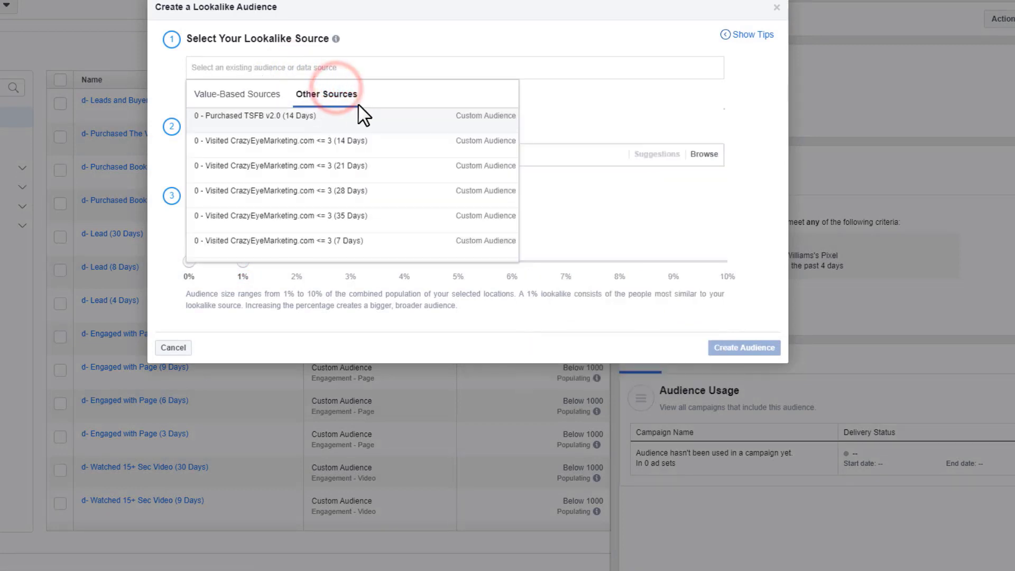
{"action": "type", "text": "d-"}
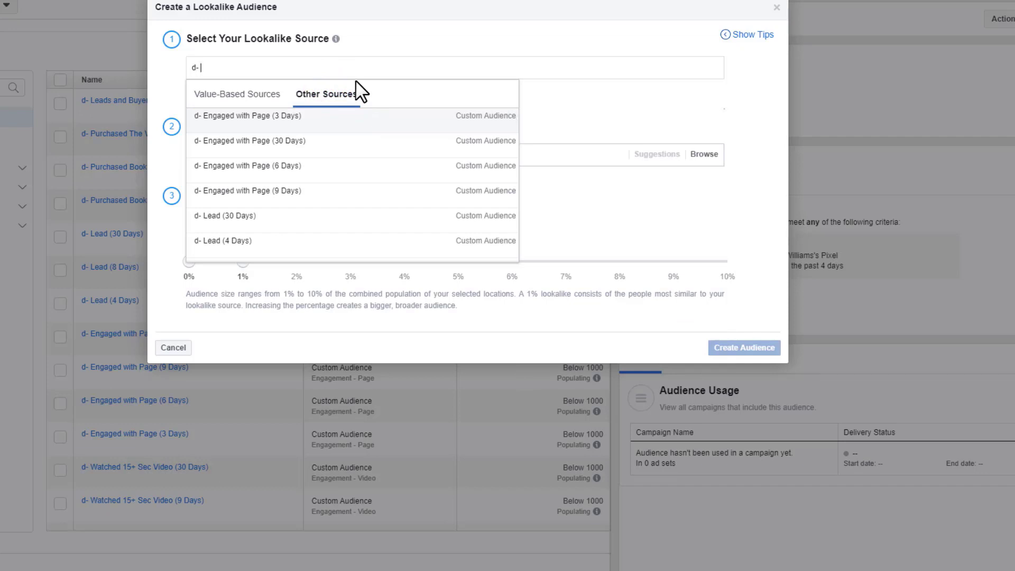
{"action": "type", "text": " l"}
{"action": "key", "text": "BackSpace"}
{"action": "type", "text": "b"}
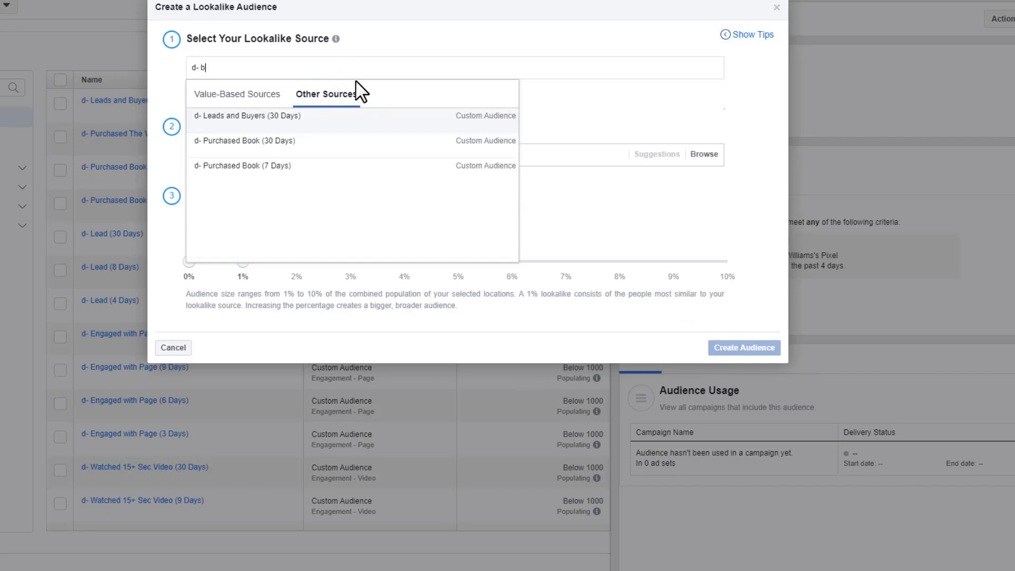
{"action": "left_click", "coordinate": [300, 123]}
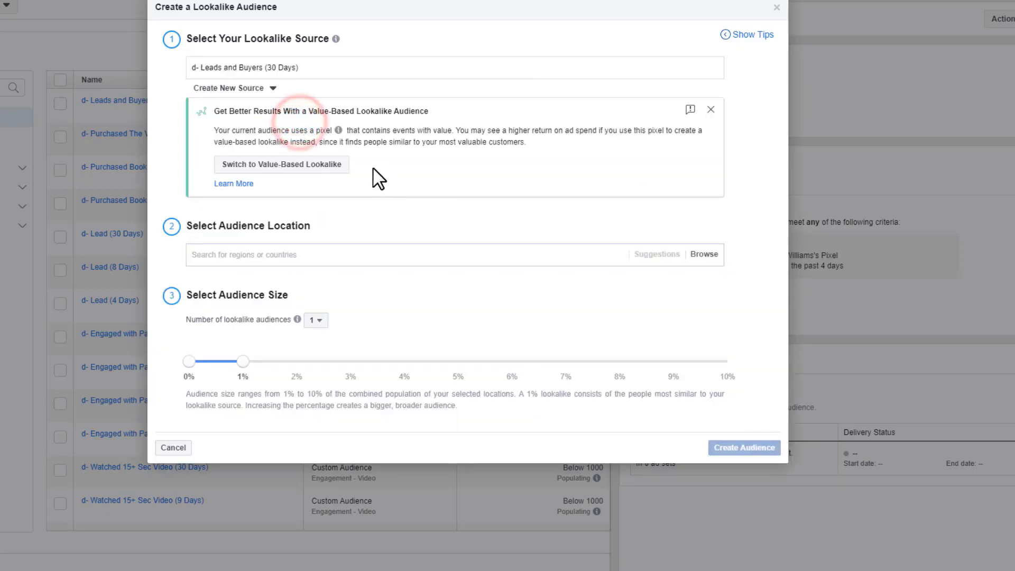
{"action": "left_click", "coordinate": [279, 260]}
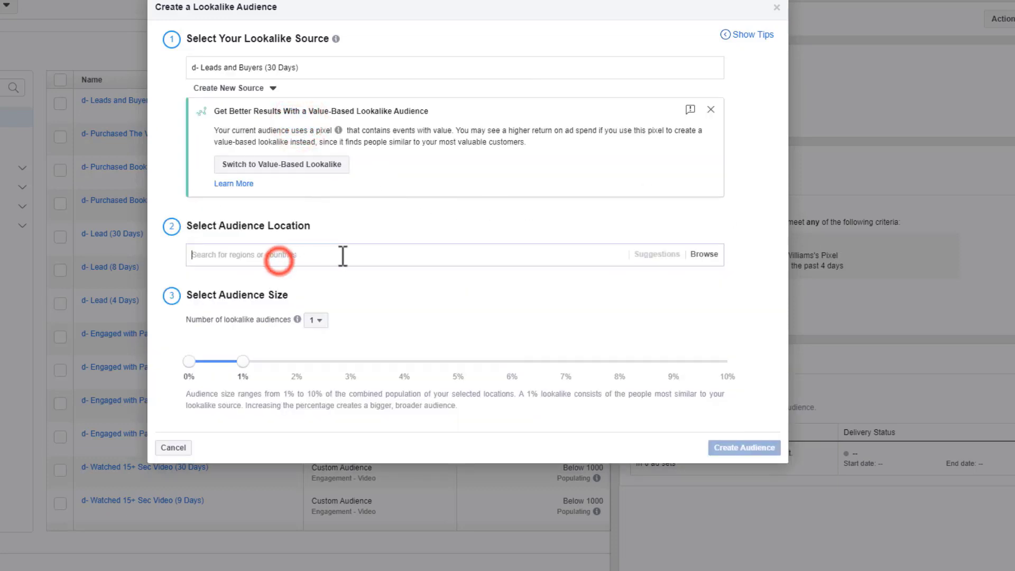
{"action": "type", "text": "united ste"}
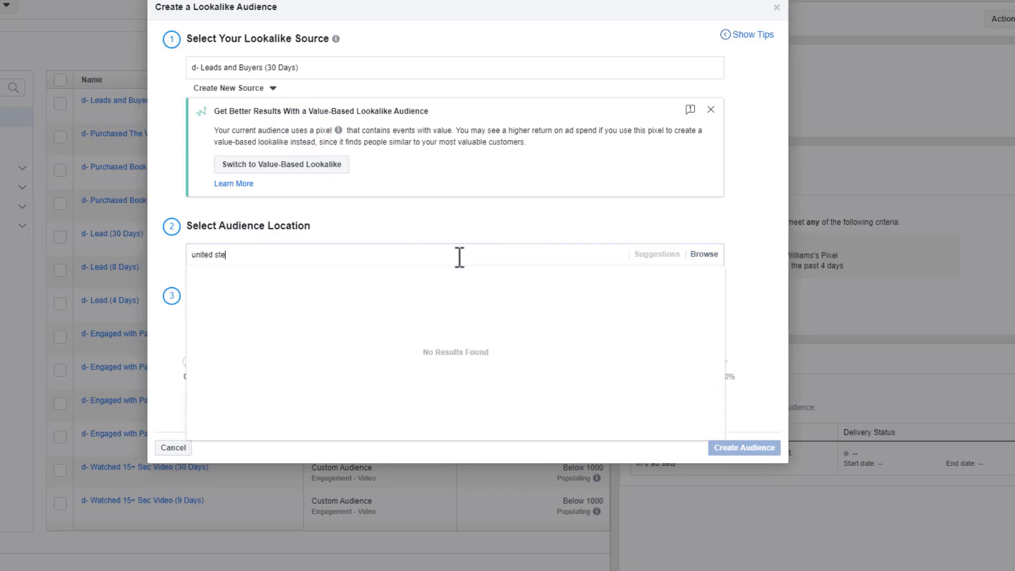
{"action": "type", "text": "t"}
{"action": "left_click", "coordinate": [491, 238]}
Step: Choose the United States as the lookalike's location and create a single 1% audience
{"action": "left_click", "coordinate": [703, 255]}
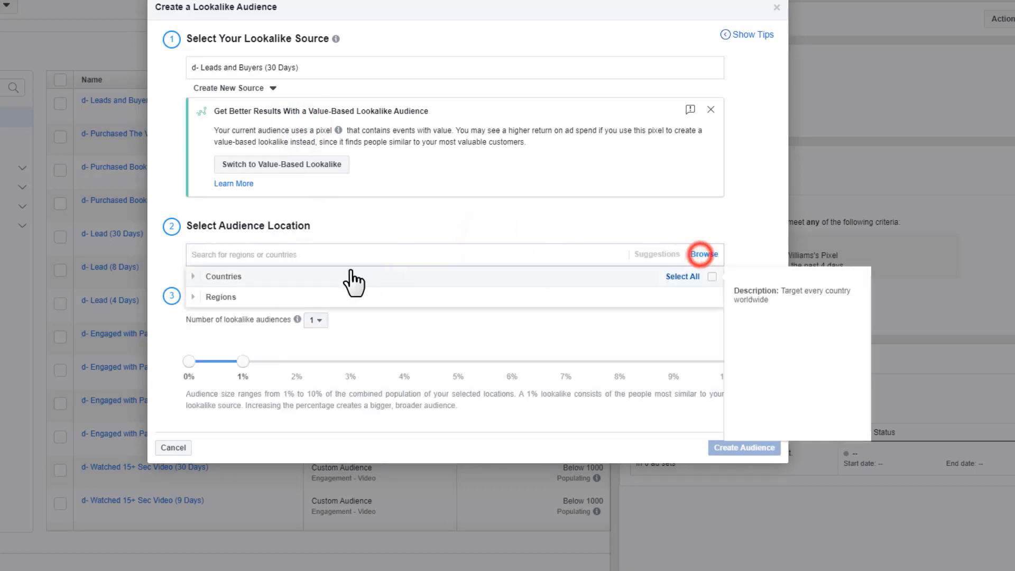
{"action": "left_click", "coordinate": [256, 277]}
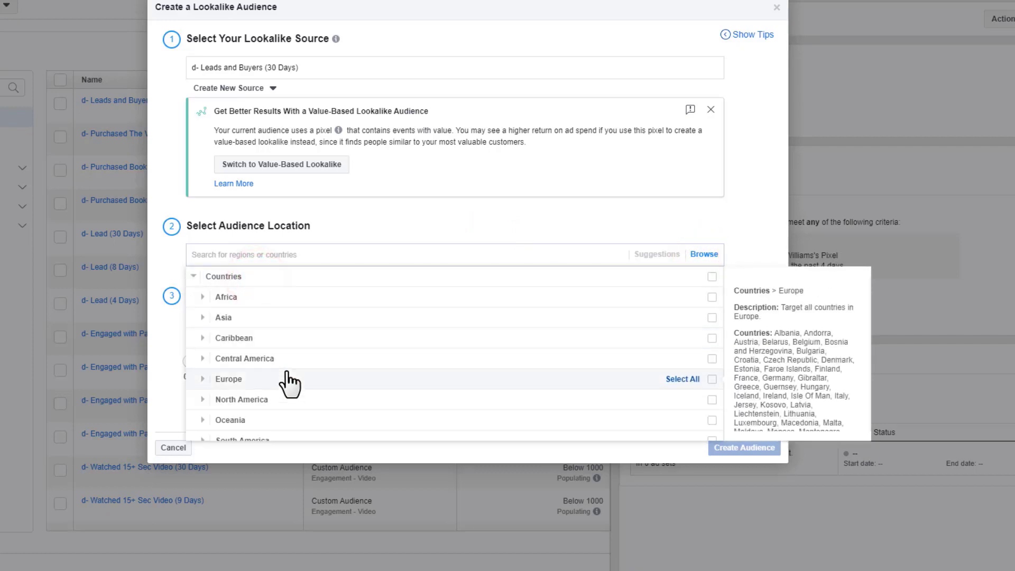
{"action": "left_click", "coordinate": [262, 401]}
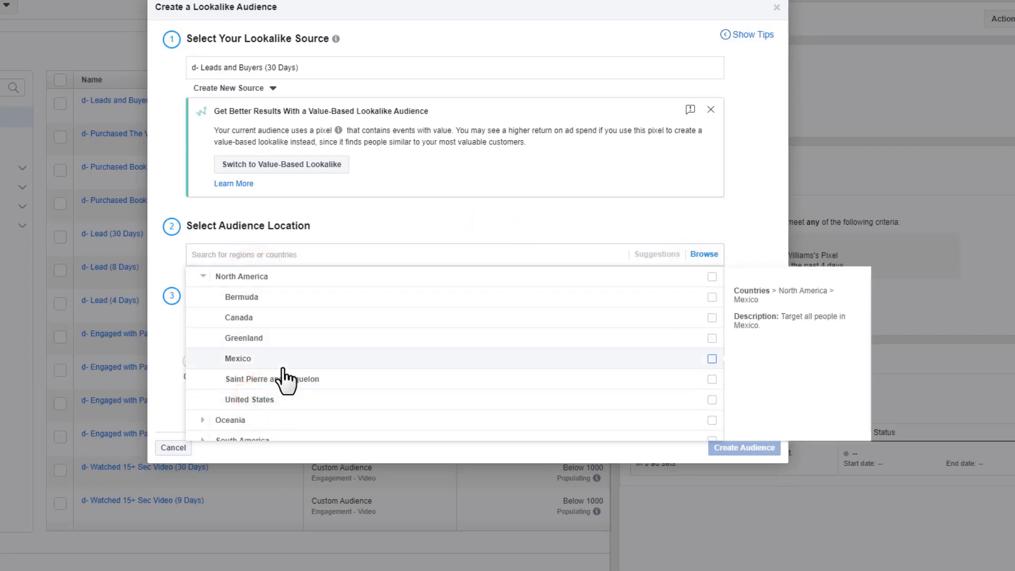
{"action": "left_click", "coordinate": [272, 401]}
{"action": "left_click", "coordinate": [760, 275]}
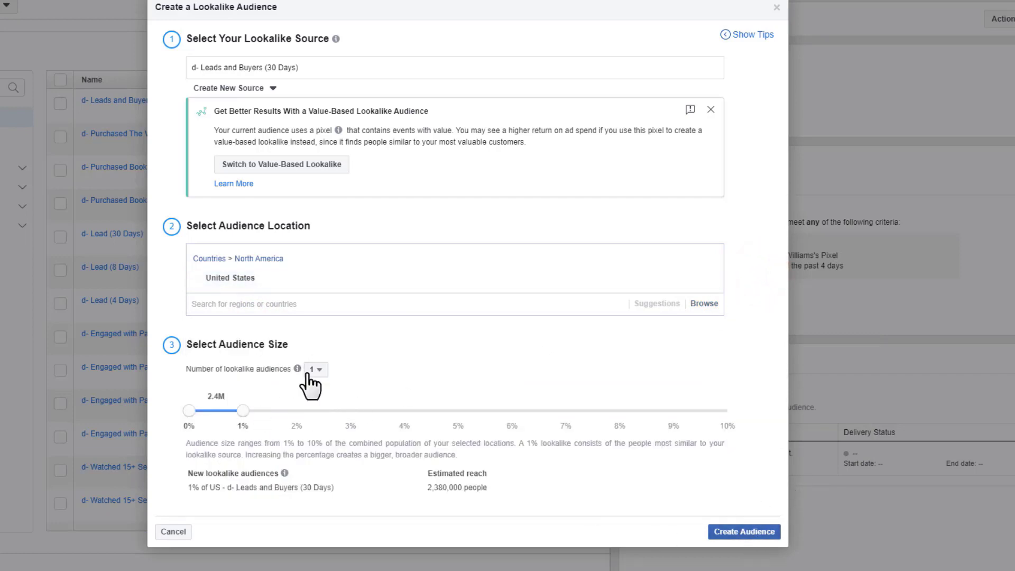
{"action": "left_click", "coordinate": [746, 531]}
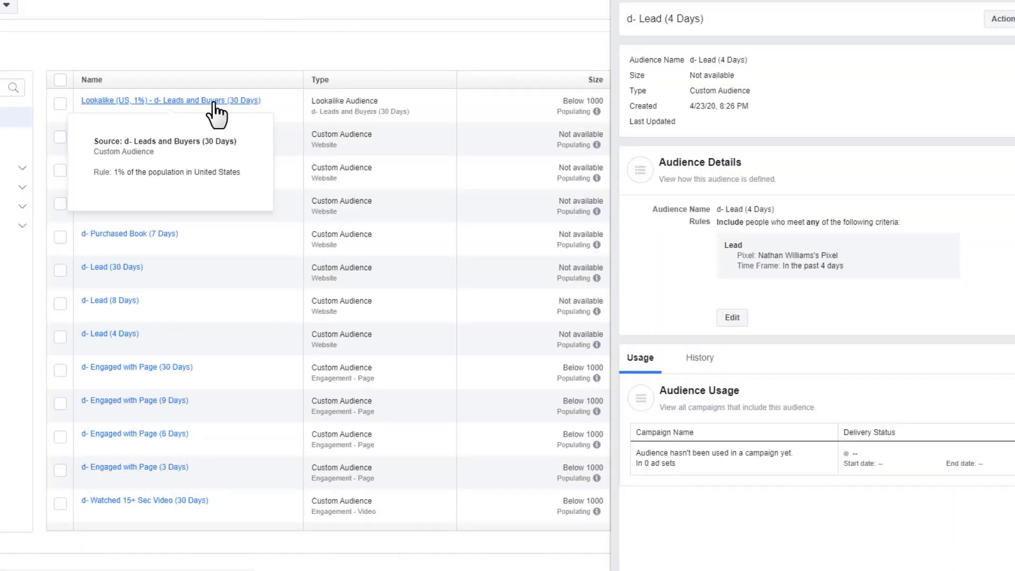
Step: Review the Customer Value identifier in the customer list audience setup and close the setup without creating anything
{"action": "left_click", "coordinate": [1012, 20]}
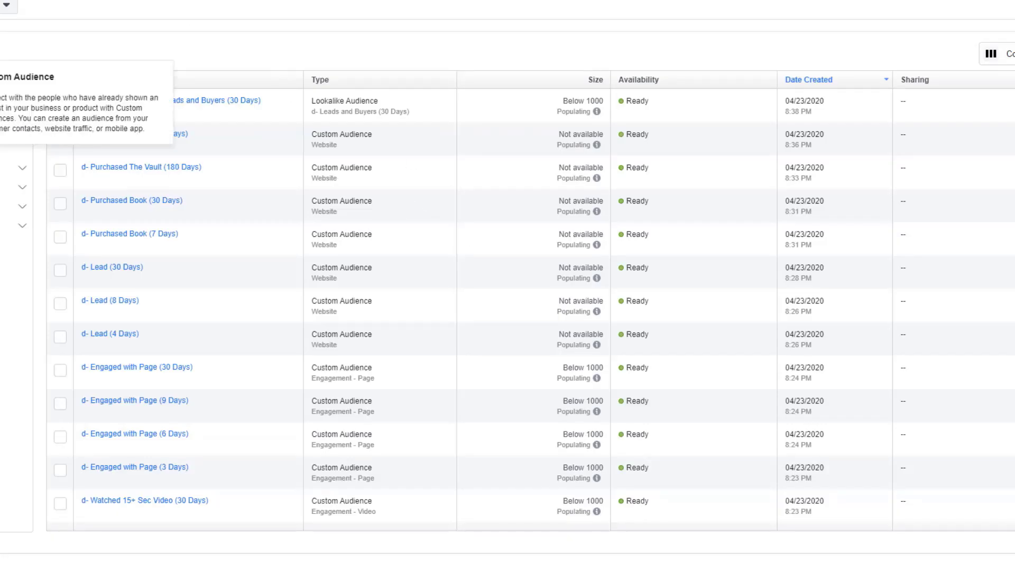
{"action": "left_click", "coordinate": [1, 80]}
{"action": "left_click", "coordinate": [416, 112]}
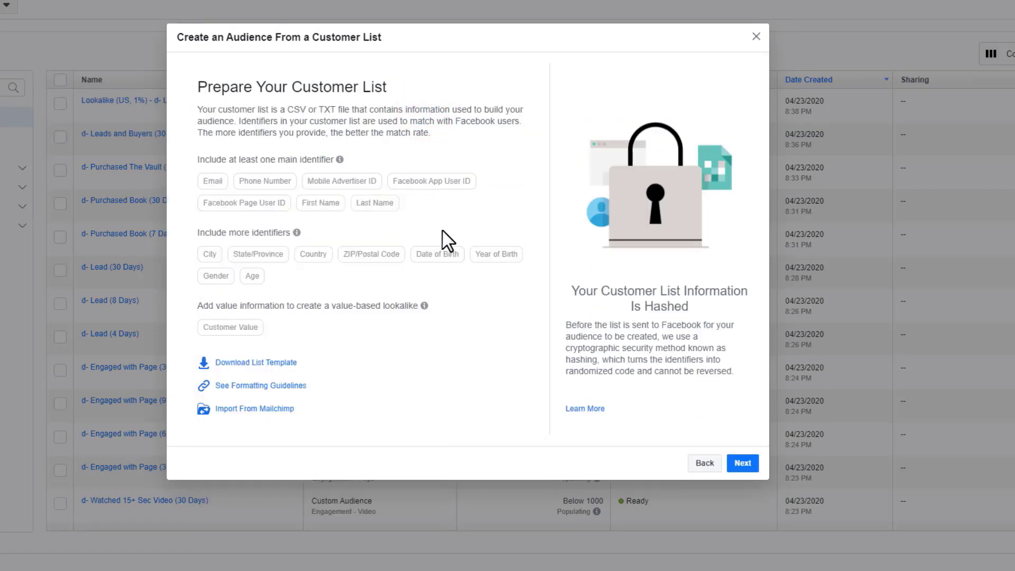
{"action": "mouse_move", "coordinate": [245, 326]}
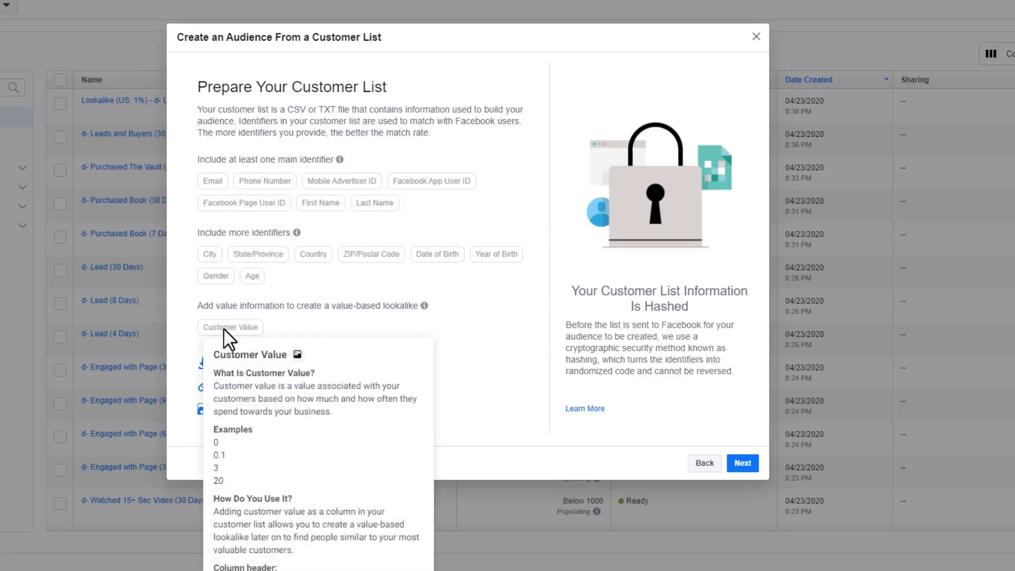
{"action": "left_click", "coordinate": [756, 37]}
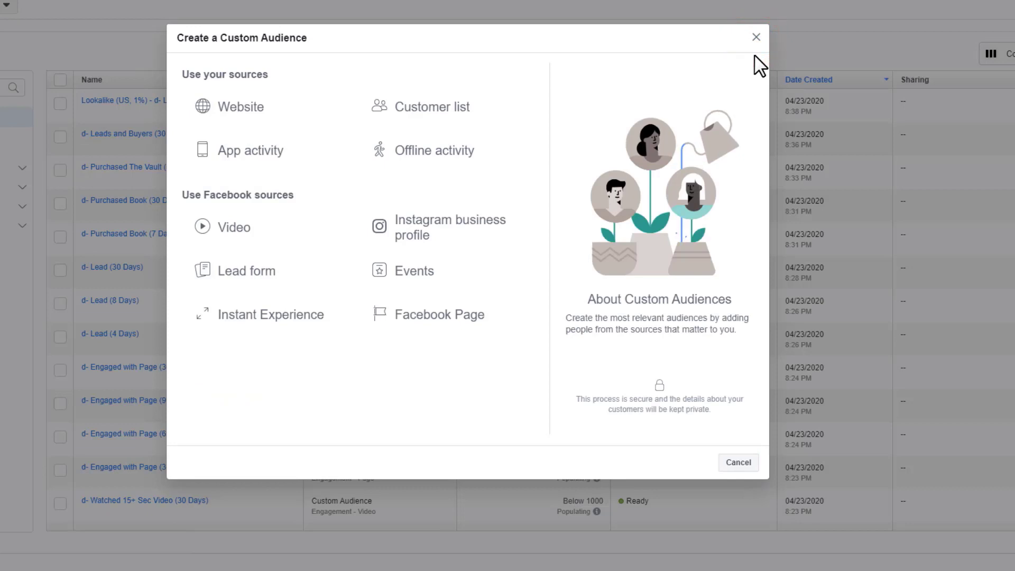
{"action": "left_click", "coordinate": [757, 38]}
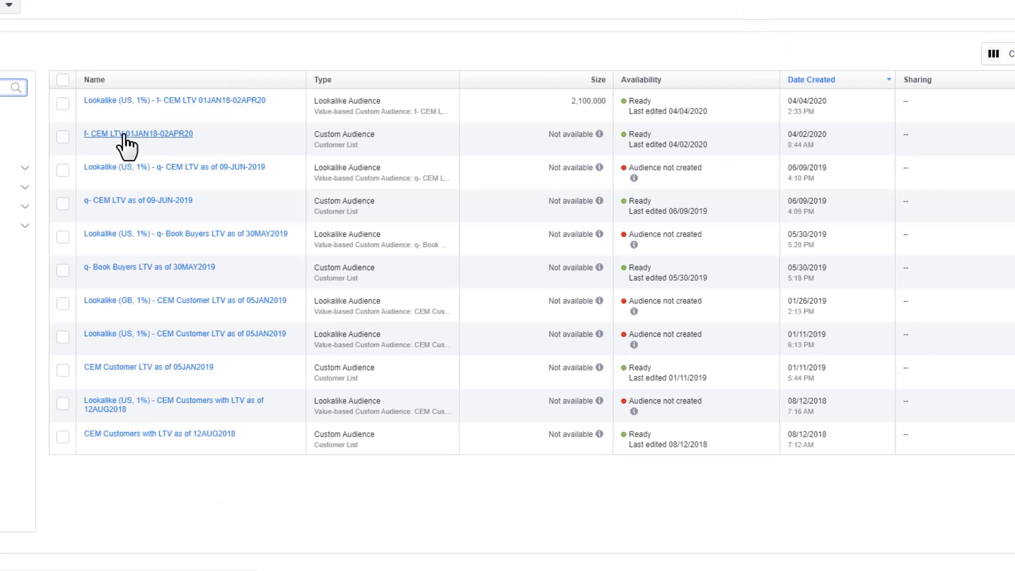
Step: Start a lookalike audience with the value-based customer list "f- CEM LTV 01JAN18-02APR20" as its source
{"action": "left_click", "coordinate": [149, 137]}
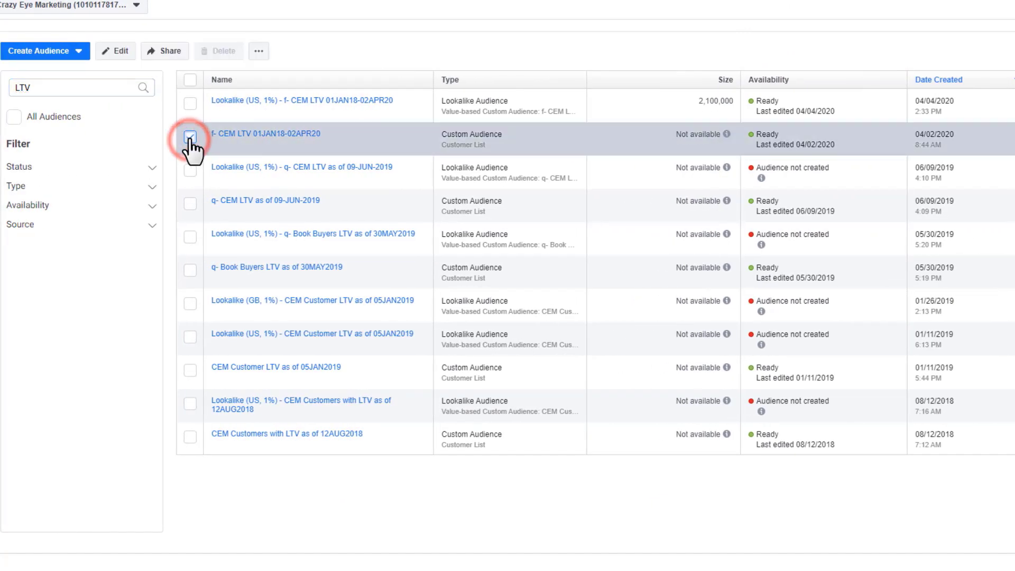
{"action": "left_click", "coordinate": [79, 51]}
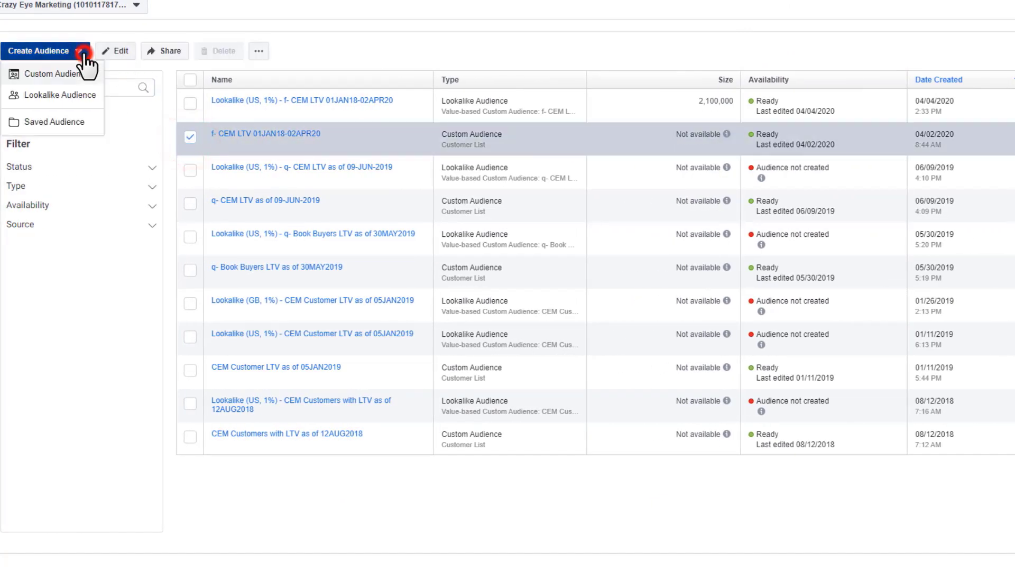
{"action": "left_click", "coordinate": [73, 97]}
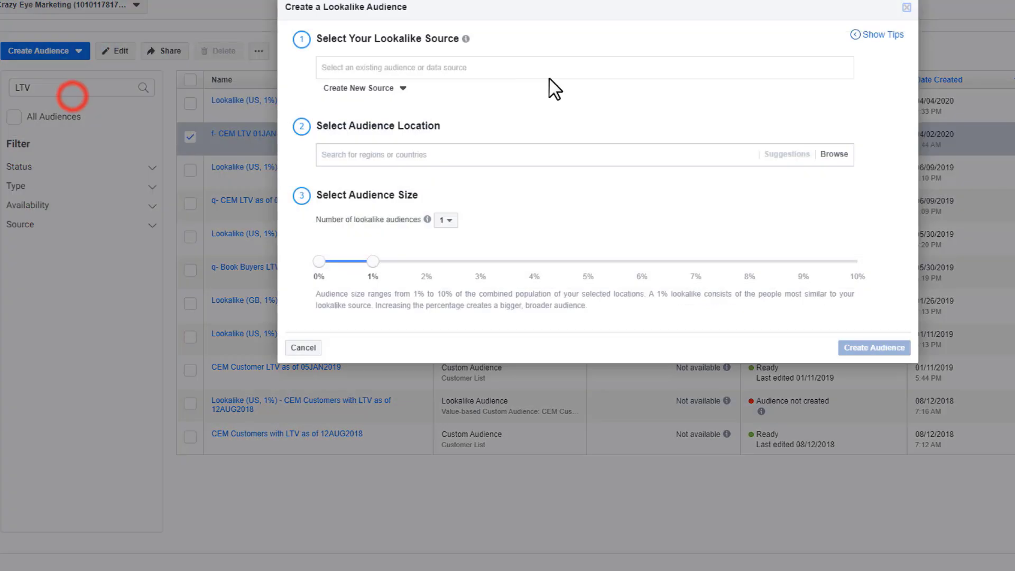
{"action": "left_click", "coordinate": [452, 64]}
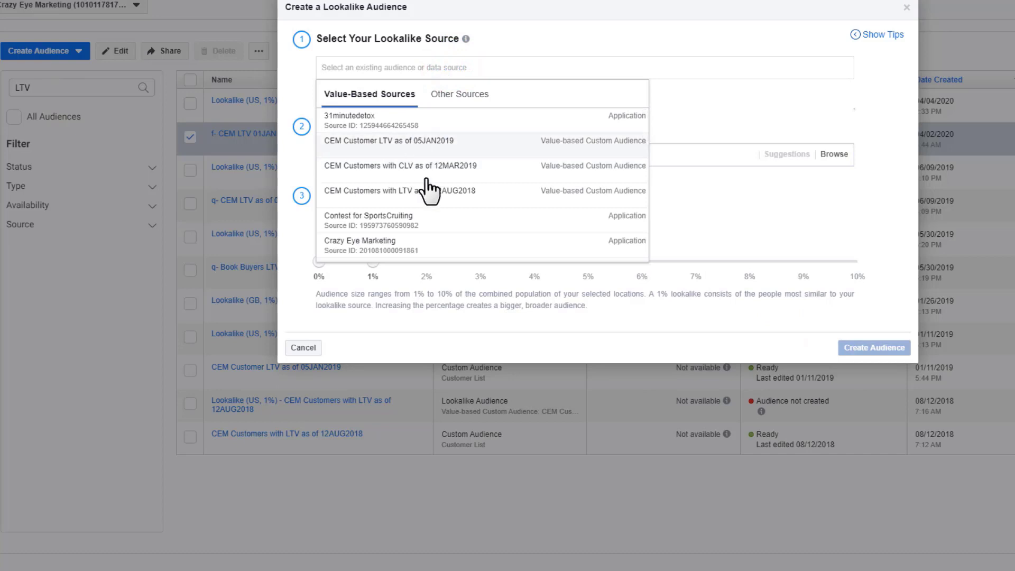
{"action": "type", "text": "LTV"}
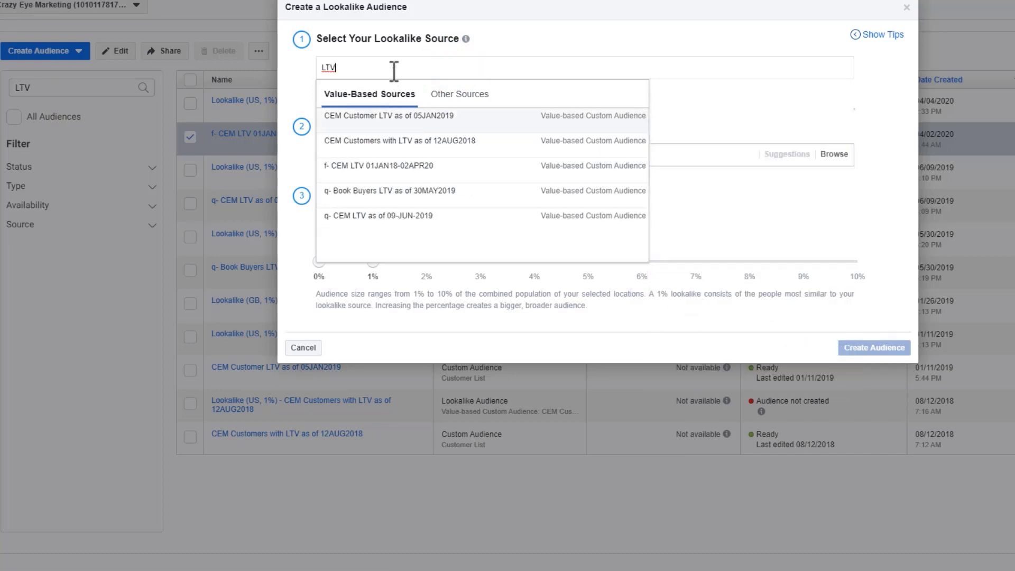
{"action": "left_click", "coordinate": [397, 169]}
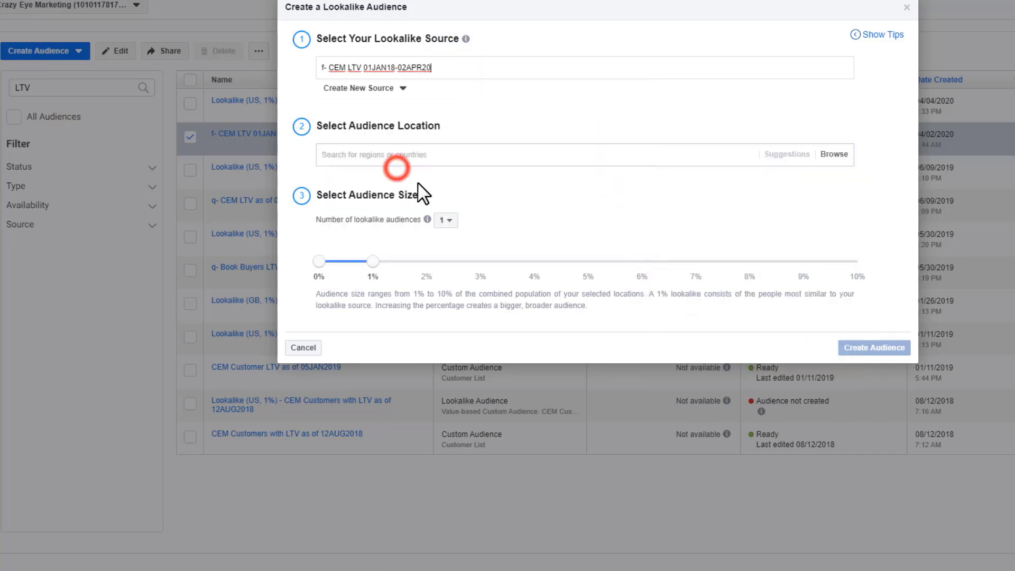
Step: Try to create a single 1% lookalike of the LTV list for the United States, and close the lookalike setup
{"action": "left_click", "coordinate": [421, 155]}
{"action": "type", "text": "united"}
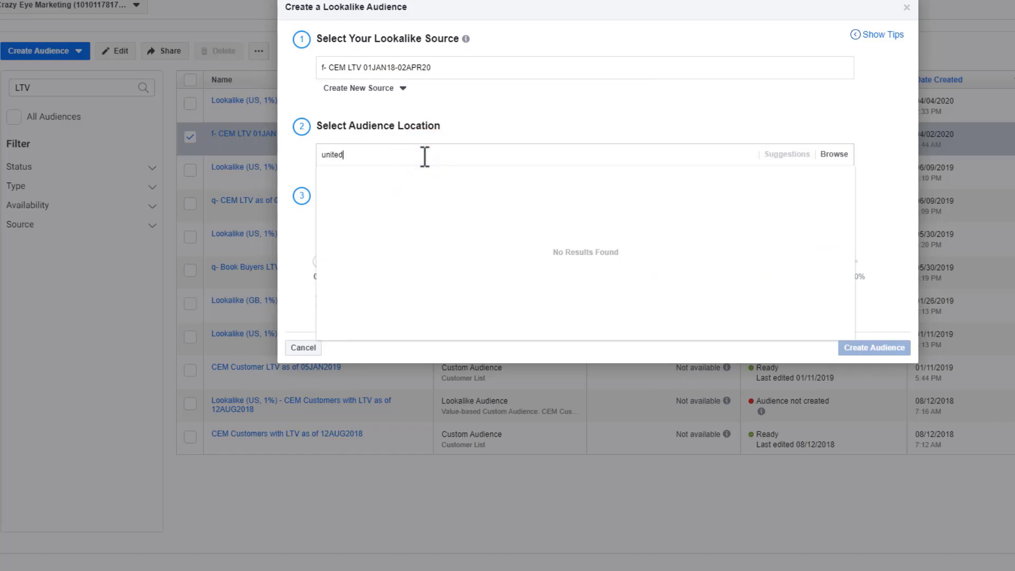
{"action": "left_click", "coordinate": [346, 217]}
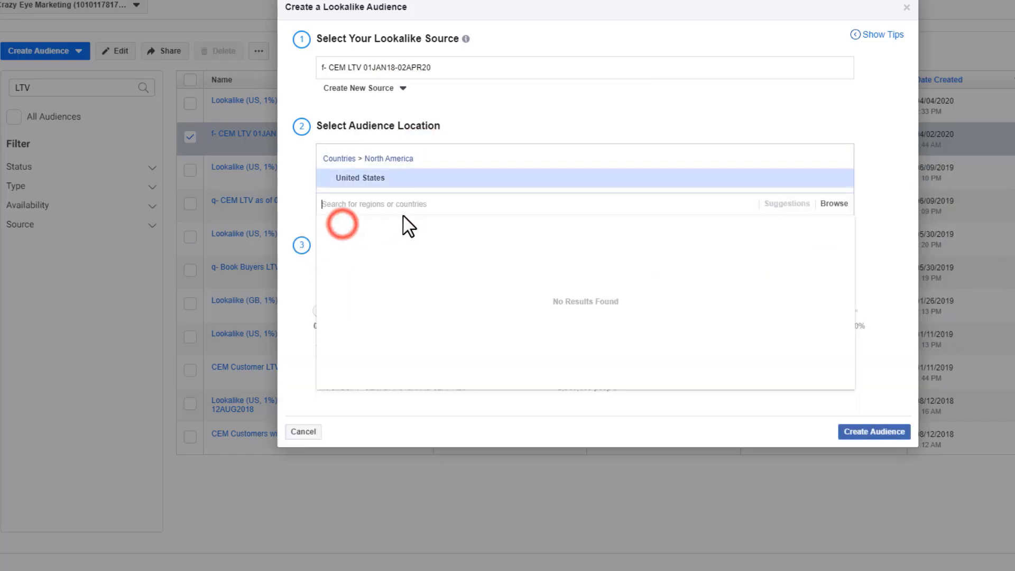
{"action": "left_click", "coordinate": [900, 224]}
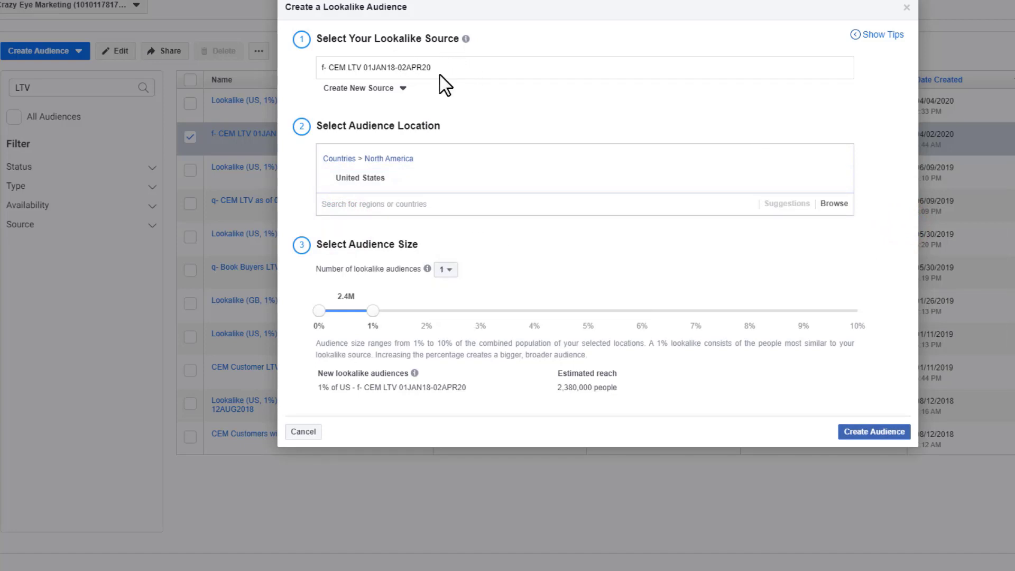
{"action": "left_click", "coordinate": [874, 433]}
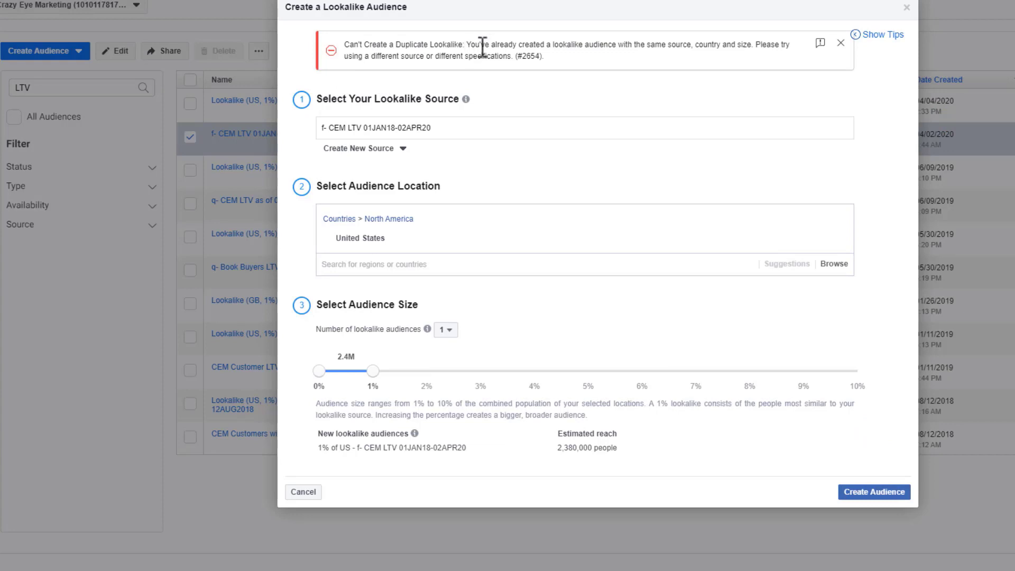
{"action": "left_click", "coordinate": [907, 7]}
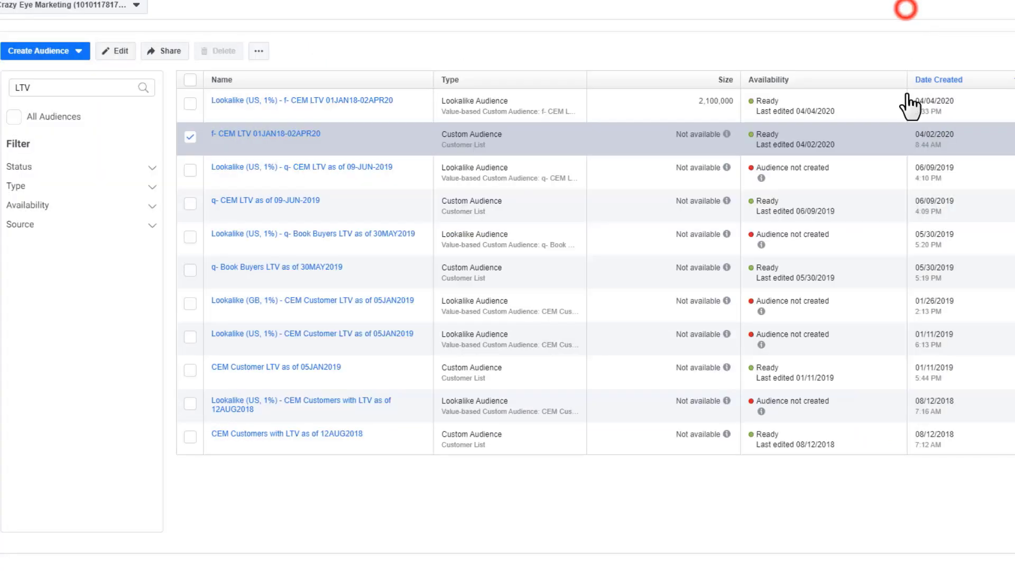
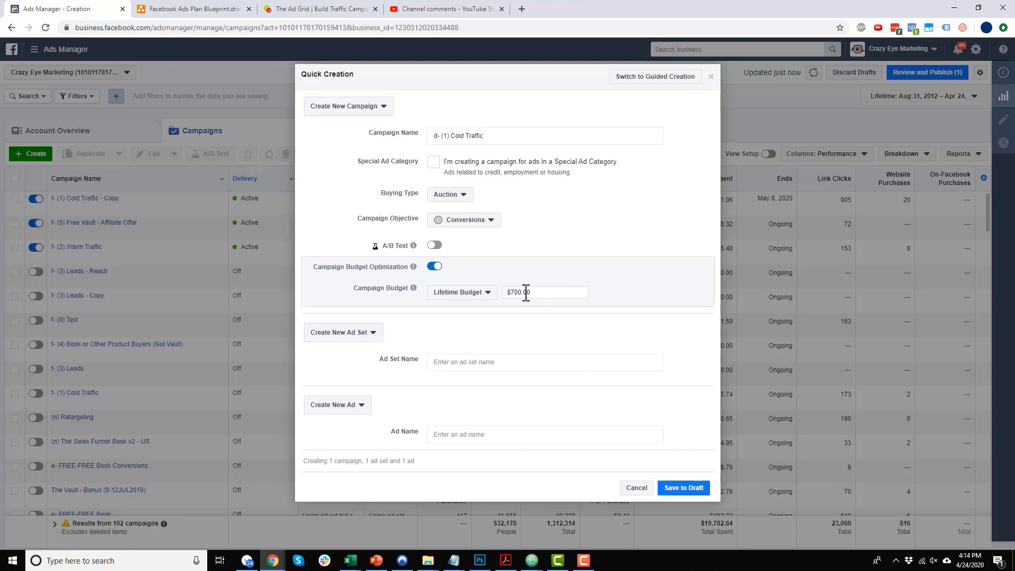
Step: Set the campaign's lifetime budget to $1,500, name the ad set "Lookalike LTV Customers" and the ad "Ad 1", and save the campaign as a draft
{"action": "left_click_drag", "start_coordinate": [512, 294], "coordinate": [572, 296]}
{"action": "left_click", "coordinate": [482, 362]}
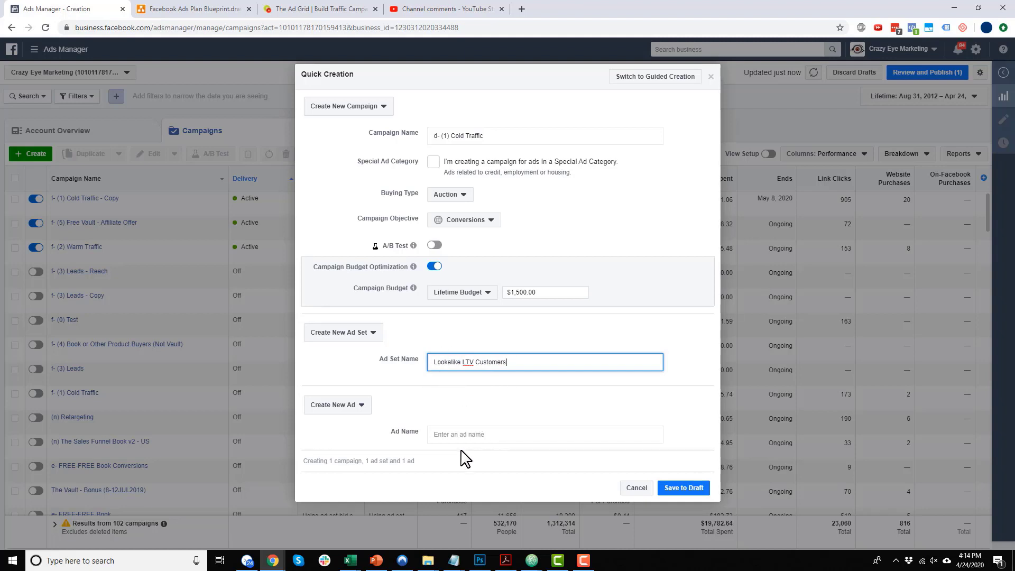
{"action": "left_click", "coordinate": [477, 436]}
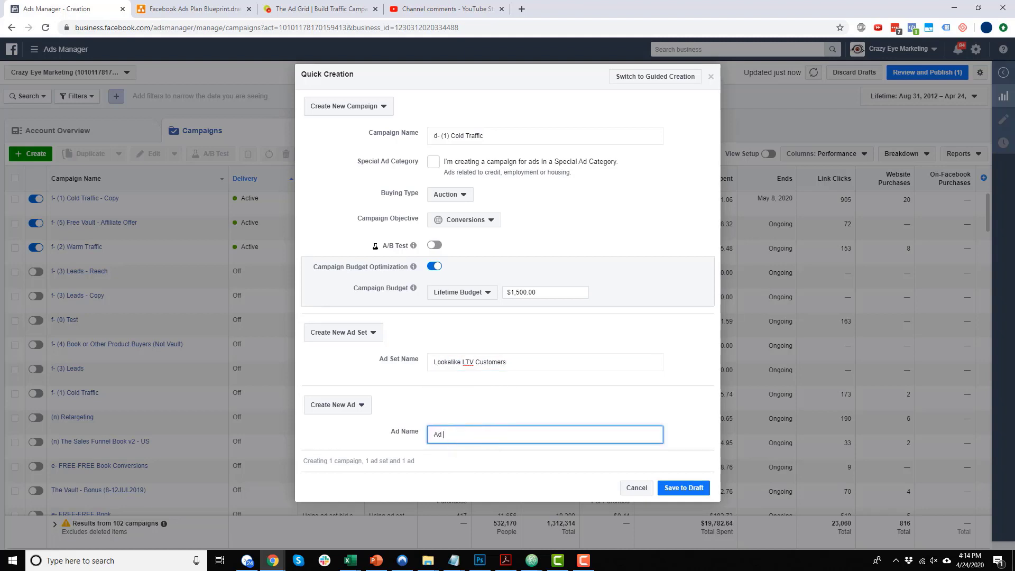
{"action": "left_click", "coordinate": [682, 489]}
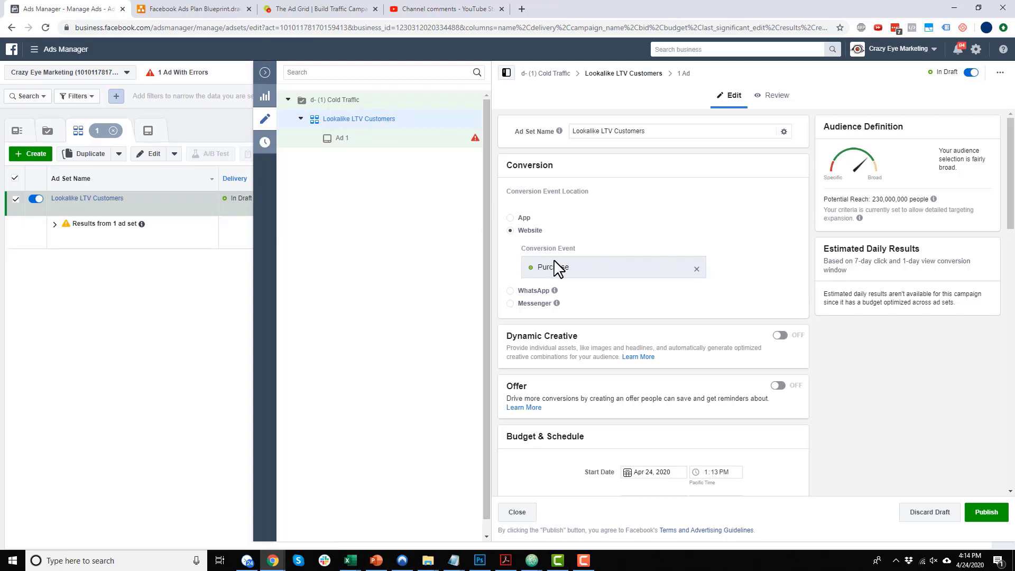
Step: Replace the ad set's Purchase conversion event with SFBlueprintDownload
{"action": "left_click", "coordinate": [696, 271]}
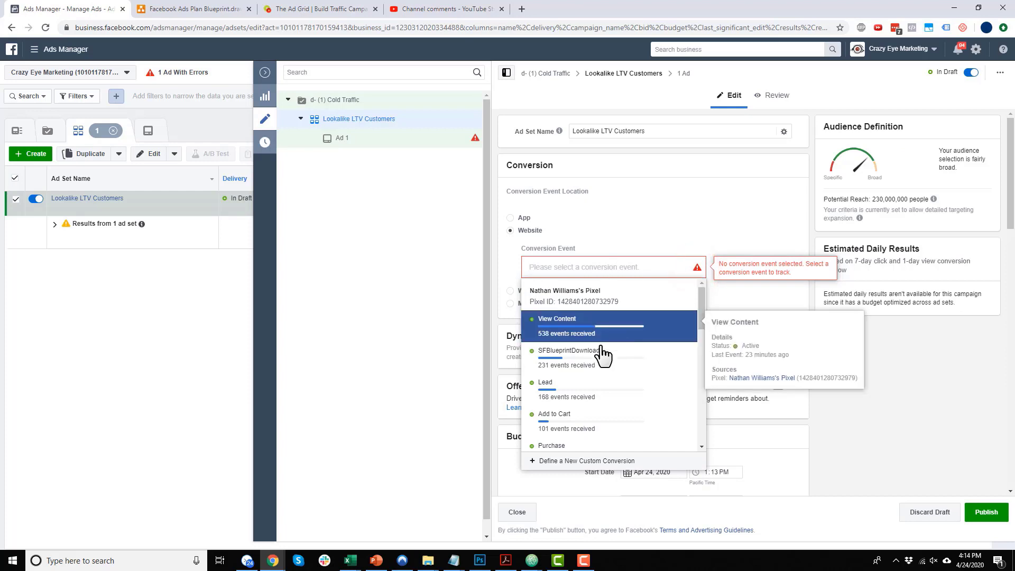
{"action": "left_click", "coordinate": [577, 364]}
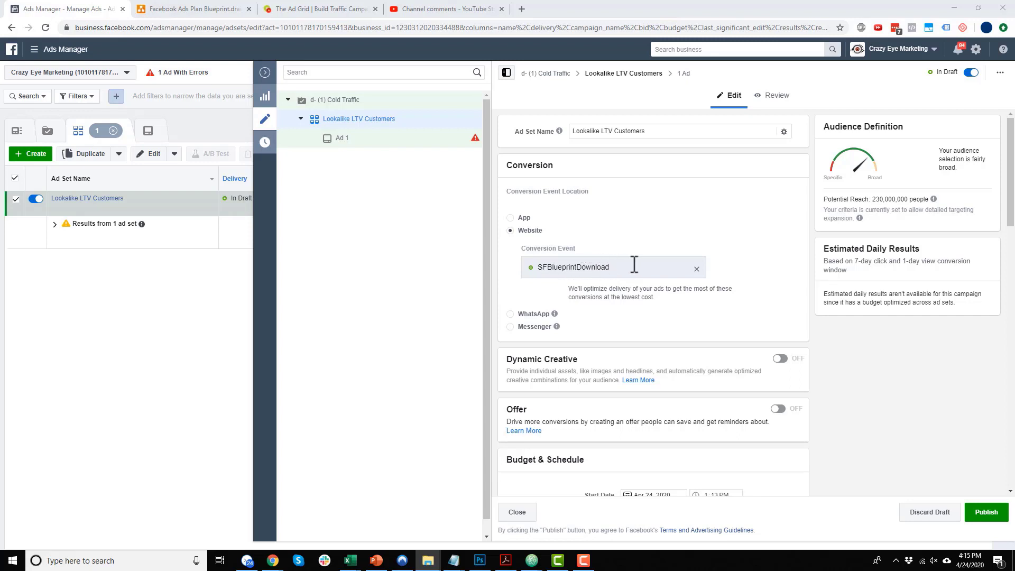
Step: Review the ad set's start and end dates under Budget & Schedule and check them against the system calendar
{"action": "scroll", "coordinate": [629, 288], "scroll_direction": "down", "scroll_amount": 2}
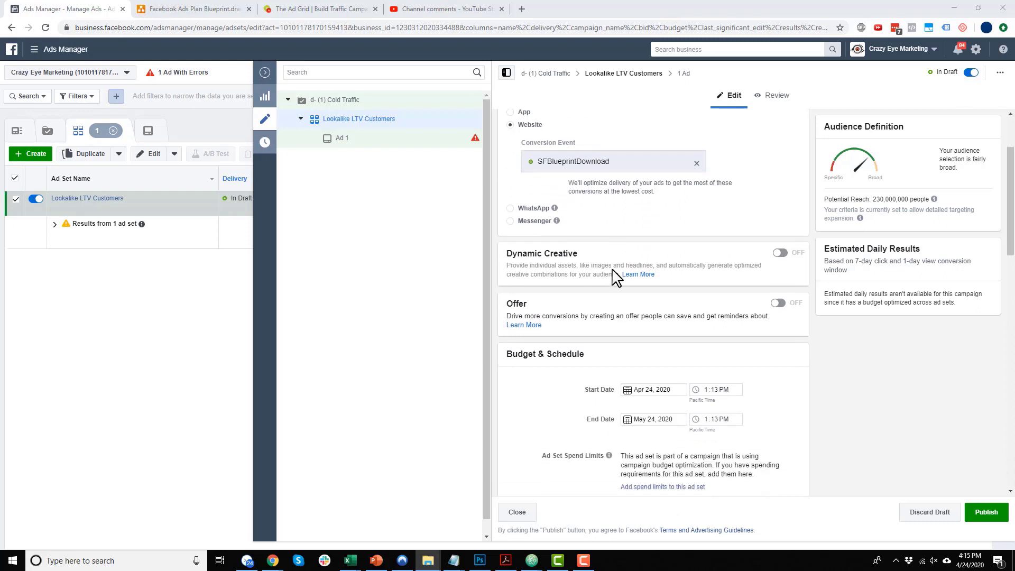
{"action": "scroll", "coordinate": [526, 267], "scroll_direction": "down", "scroll_amount": 4}
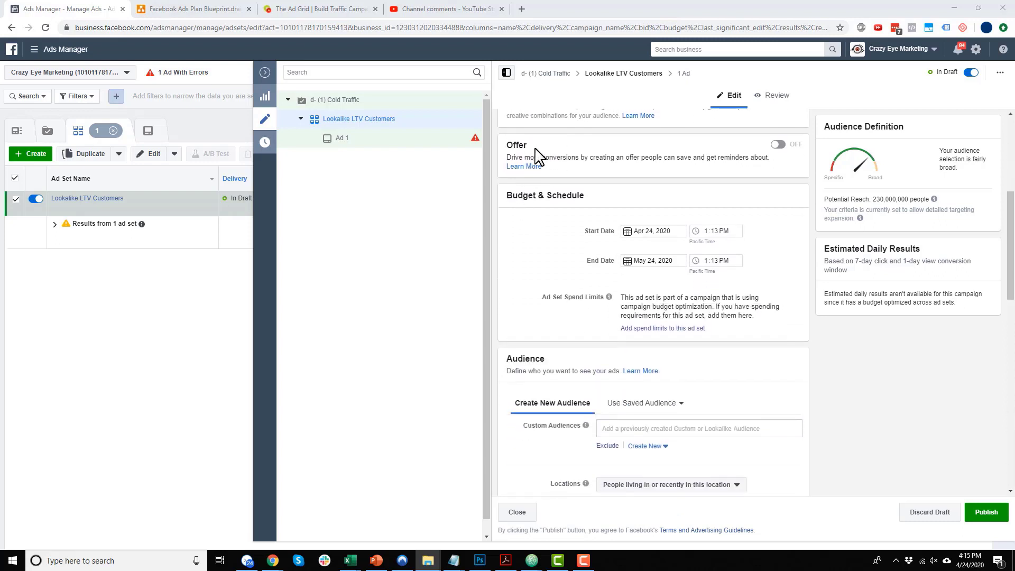
{"action": "scroll", "coordinate": [550, 175], "scroll_direction": "down", "scroll_amount": 1}
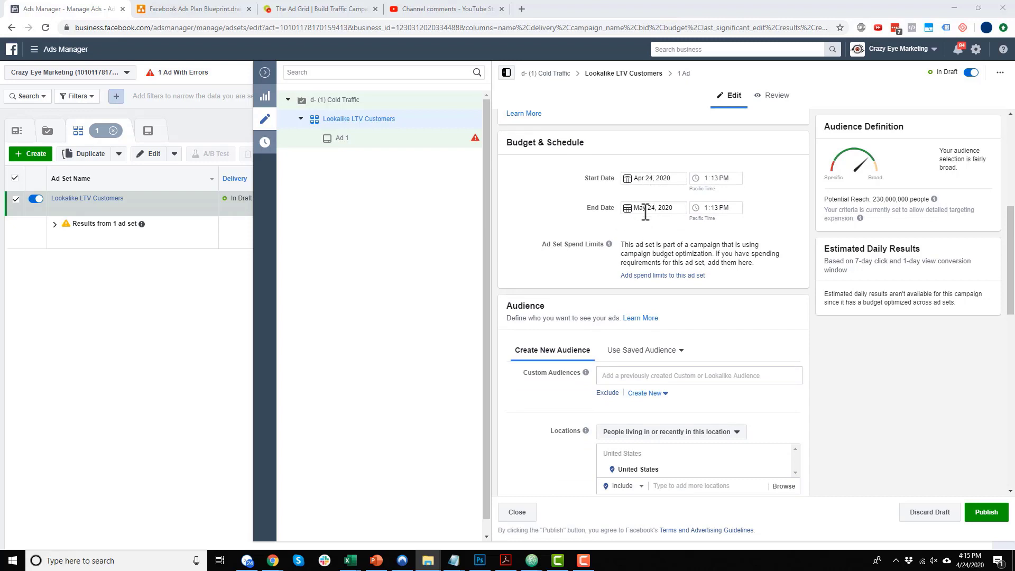
{"action": "scroll", "coordinate": [911, 493], "scroll_direction": "up", "scroll_amount": 1}
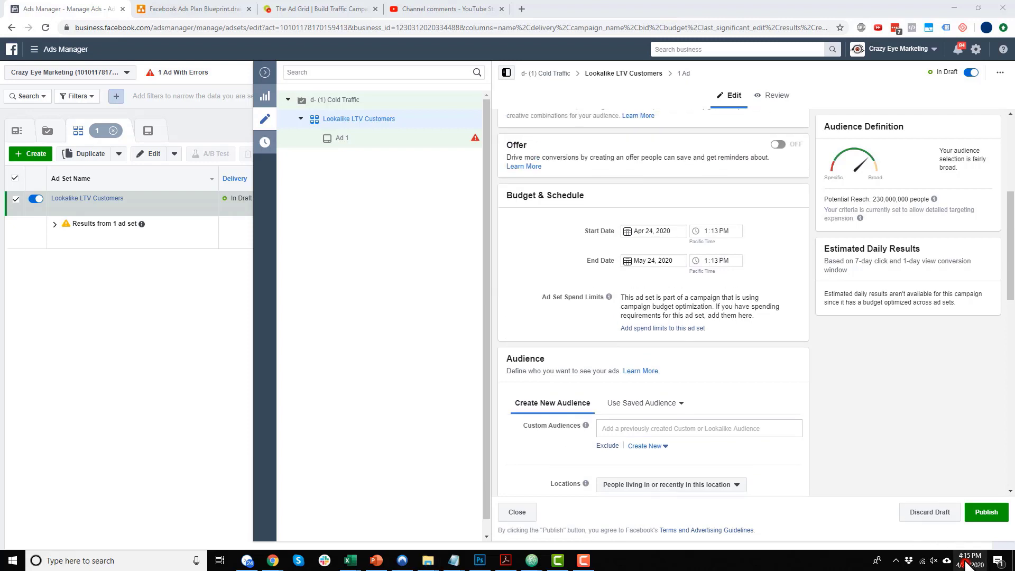
{"action": "left_click", "coordinate": [965, 562]}
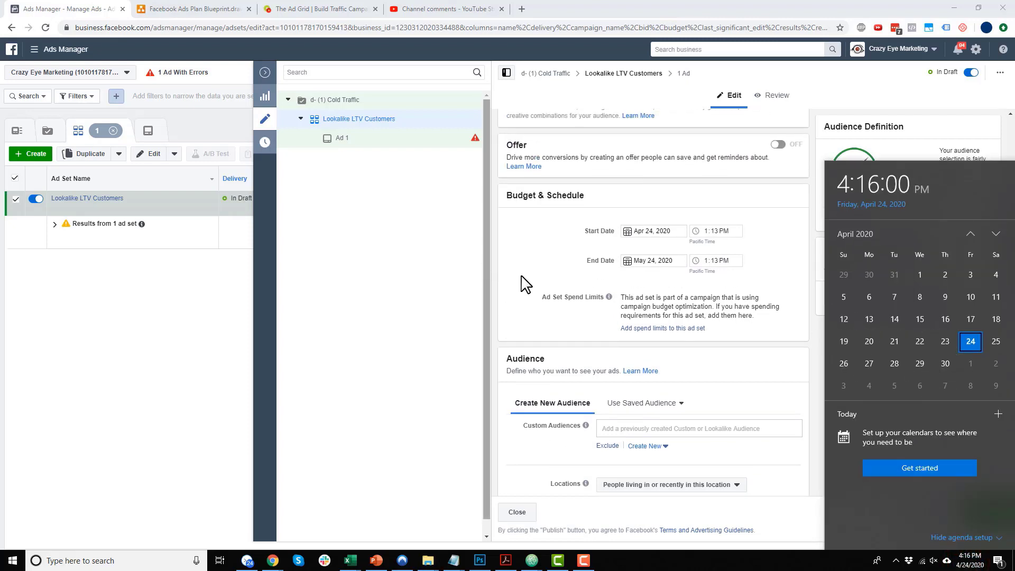
{"action": "left_click", "coordinate": [521, 279]}
Step: Search the ad set's custom audiences for "look" to target the 1% US lookalike of "f- CEM LTV 01JAN18-02APR20"
{"action": "scroll", "coordinate": [523, 286], "scroll_direction": "down", "scroll_amount": 2}
{"action": "scroll", "coordinate": [526, 296], "scroll_direction": "down", "scroll_amount": 2}
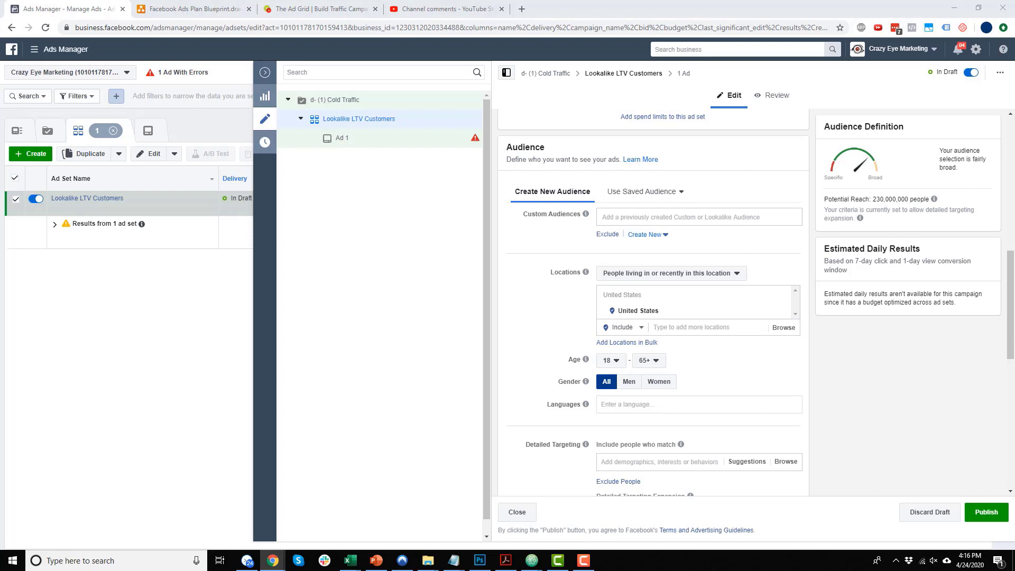
{"action": "left_click", "coordinate": [663, 217]}
{"action": "type", "text": "look"}
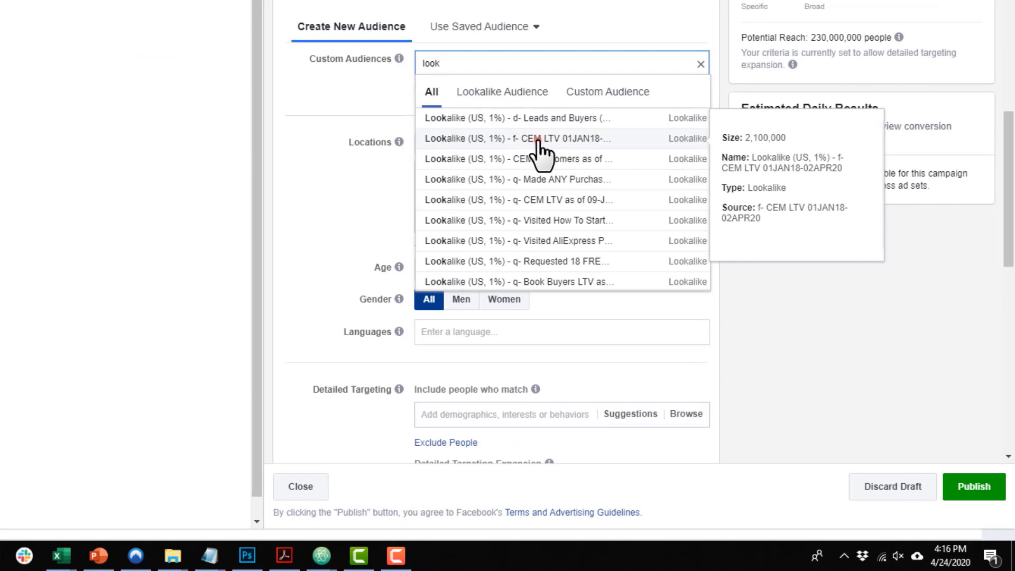
Step: Include the lookalike audience "Lookalike (US, 1%) - f- CEM LTV 01JAN18-02APR20" in the ad set's custom audiences and clear the audience search
{"action": "left_click", "coordinate": [667, 256]}
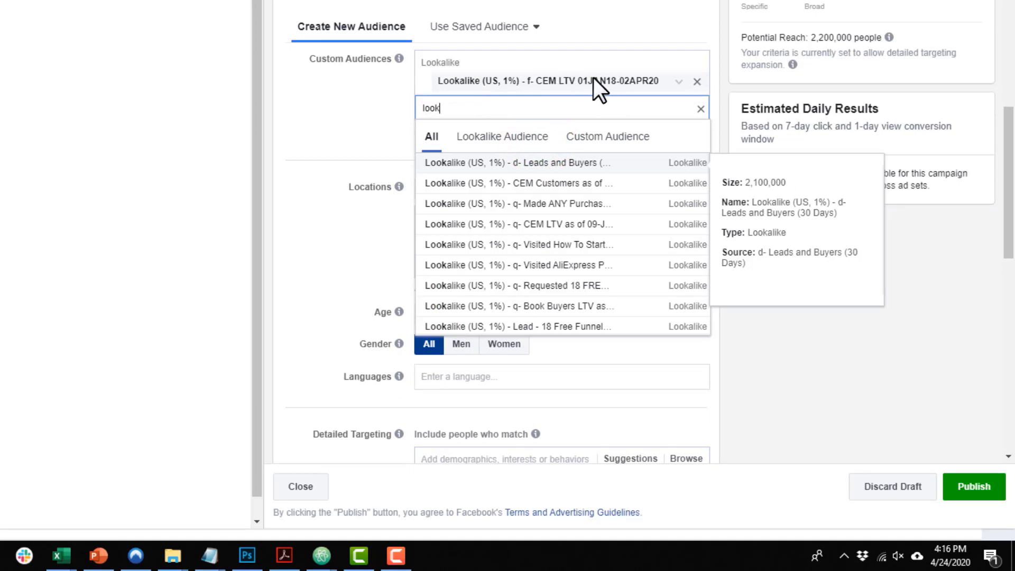
{"action": "key", "text": "BackSpace"}
{"action": "key", "text": "BackSpace"}
{"action": "key", "text": "BackSpace"}
{"action": "key", "text": "BackSpace"}
{"action": "left_click", "coordinate": [360, 113]}
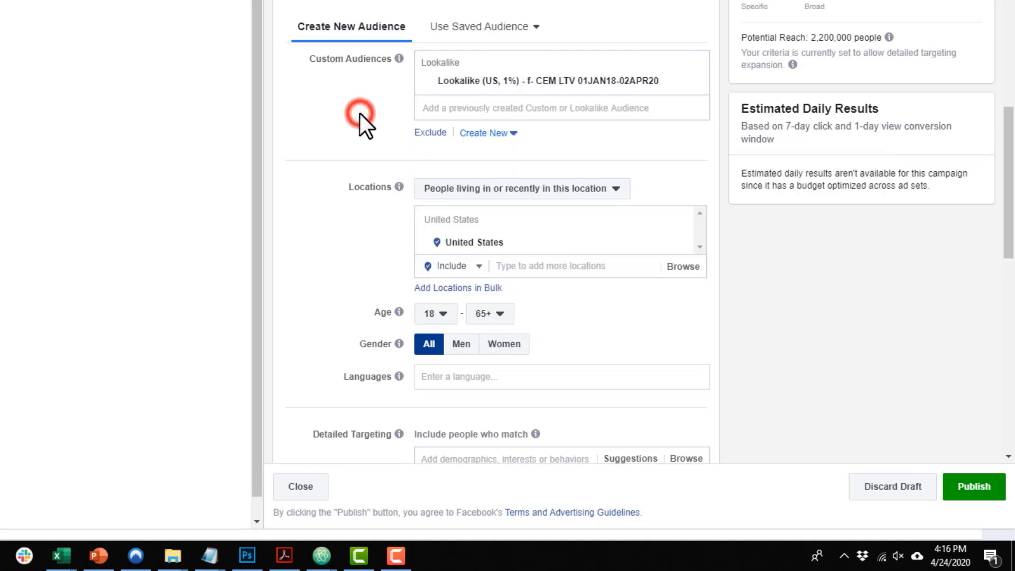
Step: Add an exclusion to the custom audiences and exclude "d- Engaged with Page (30 Days)"
{"action": "left_click", "coordinate": [430, 133]}
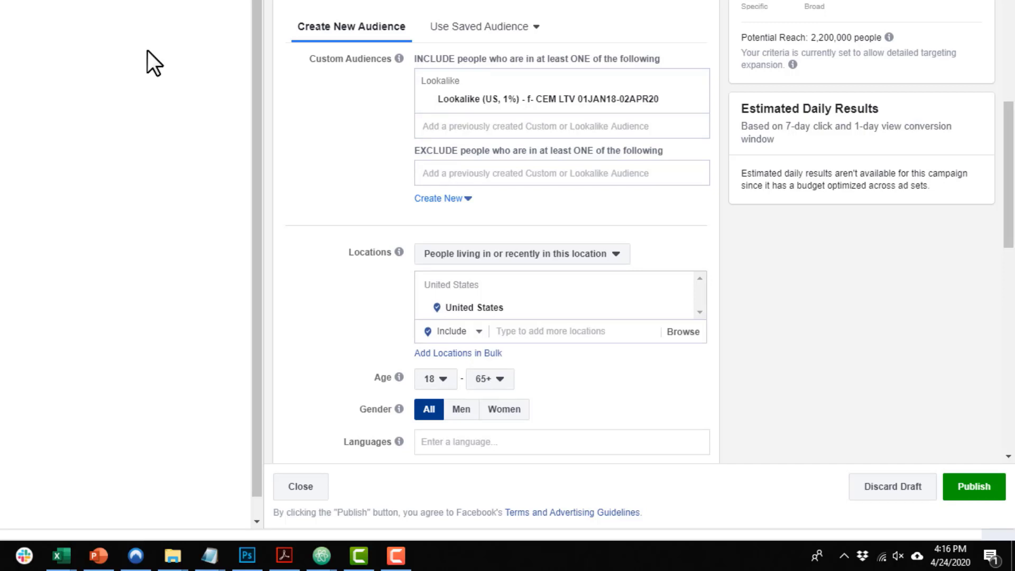
{"action": "left_click", "coordinate": [559, 174]}
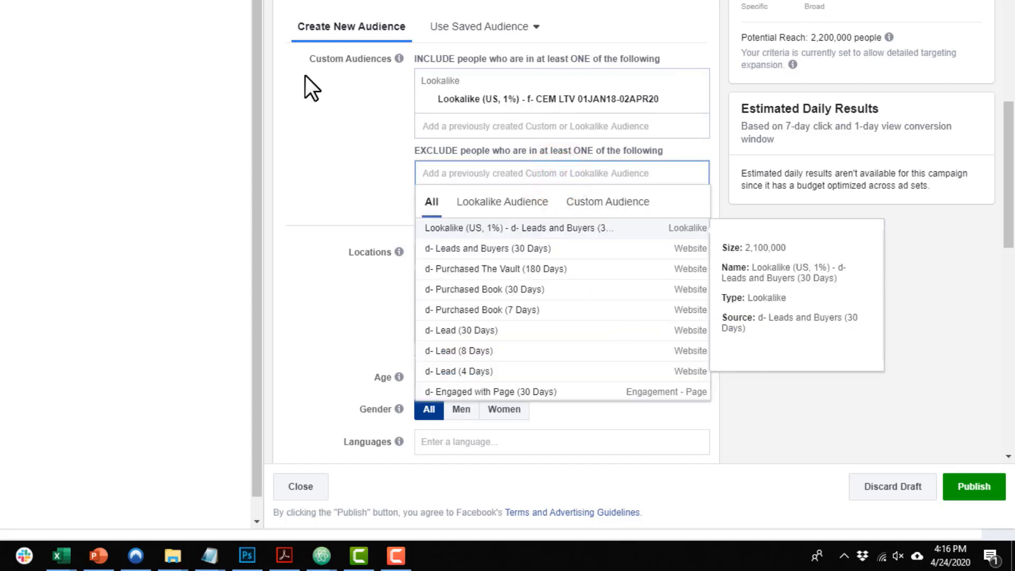
{"action": "left_click", "coordinate": [531, 169]}
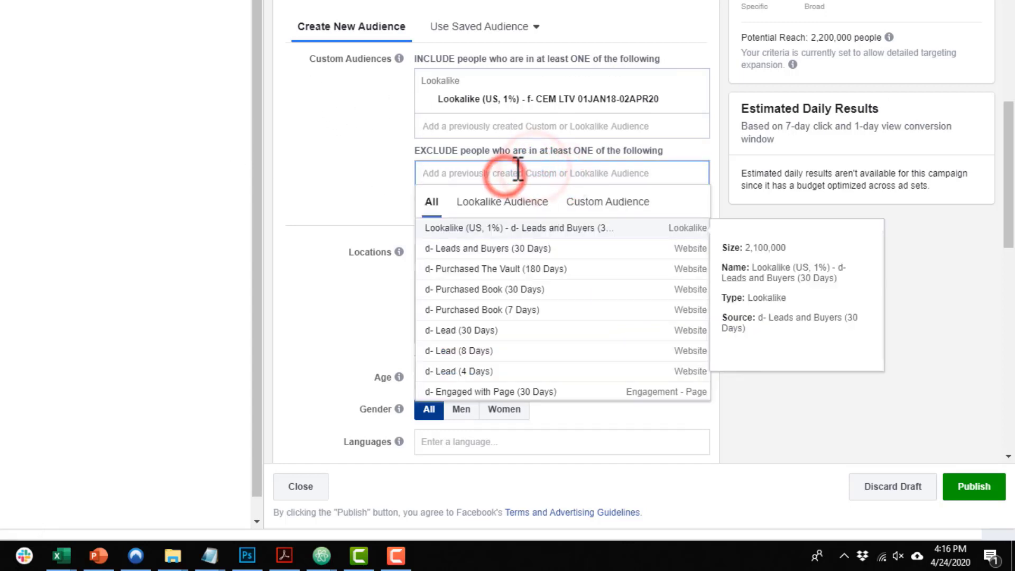
{"action": "type", "text": "engaged with"}
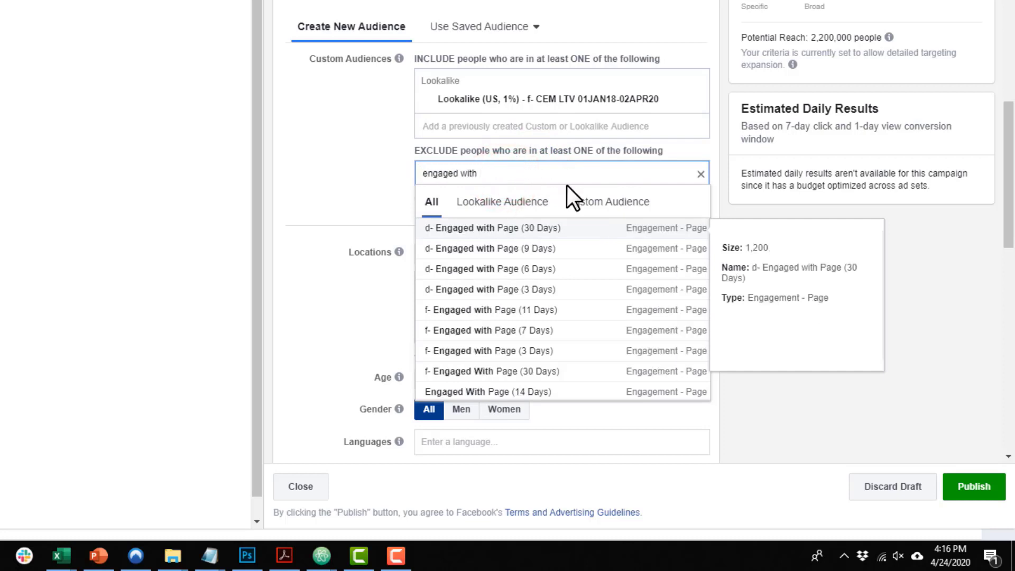
{"action": "left_click", "coordinate": [519, 228]}
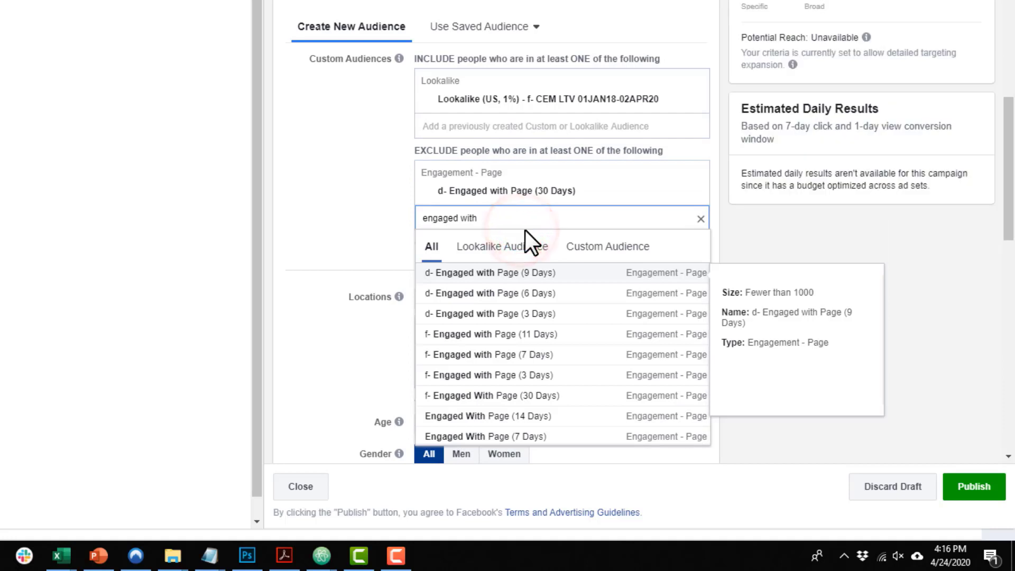
Step: Exclude the 30-day "d-" audiences Leads and Buyers, Purchased Book, Watched 15+ Sec Video, Visited ANY Page and Lead
{"action": "type", "text": "ged with Page (30"}
{"action": "key", "text": "ctrl+a"}
{"action": "key", "text": "BackSpace"}
{"action": "type", "text": "30 days"}
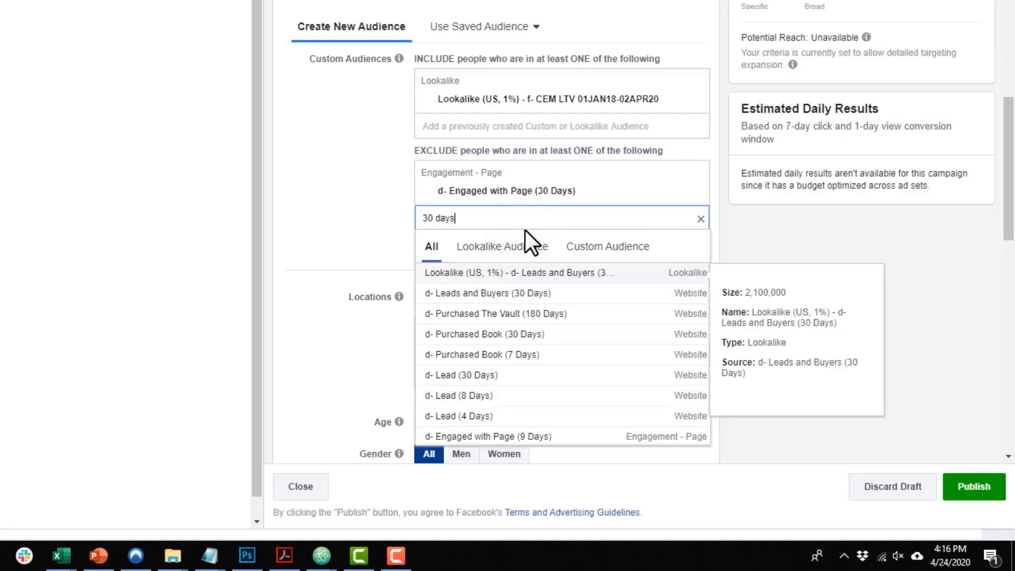
{"action": "left_click", "coordinate": [531, 292]}
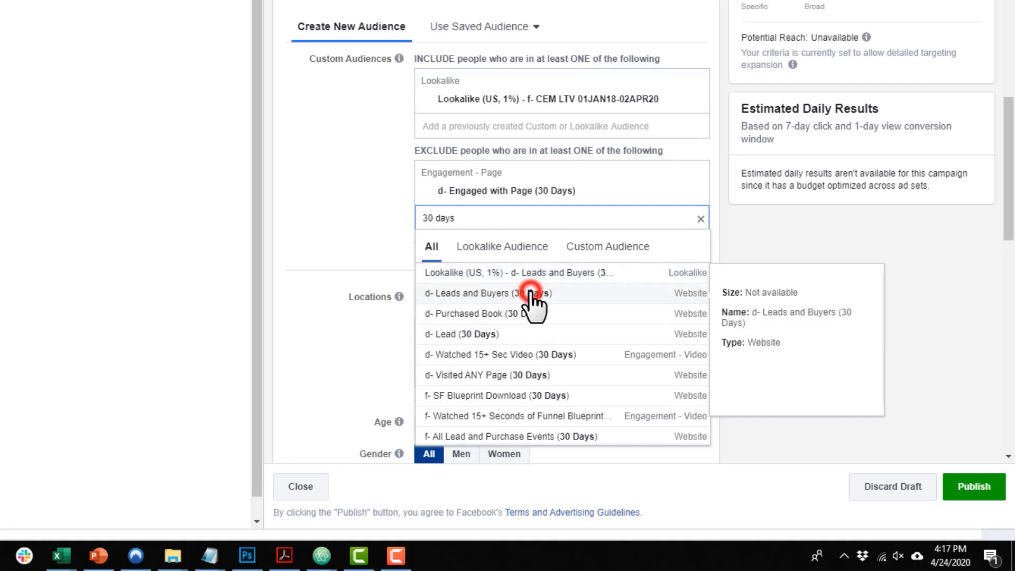
{"action": "left_click", "coordinate": [532, 346]}
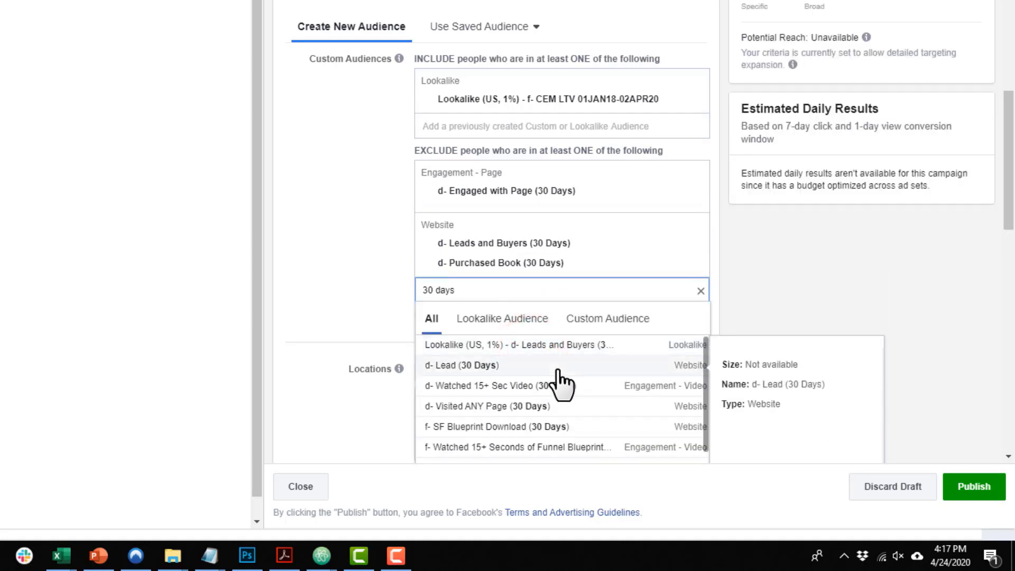
{"action": "left_click", "coordinate": [544, 389]}
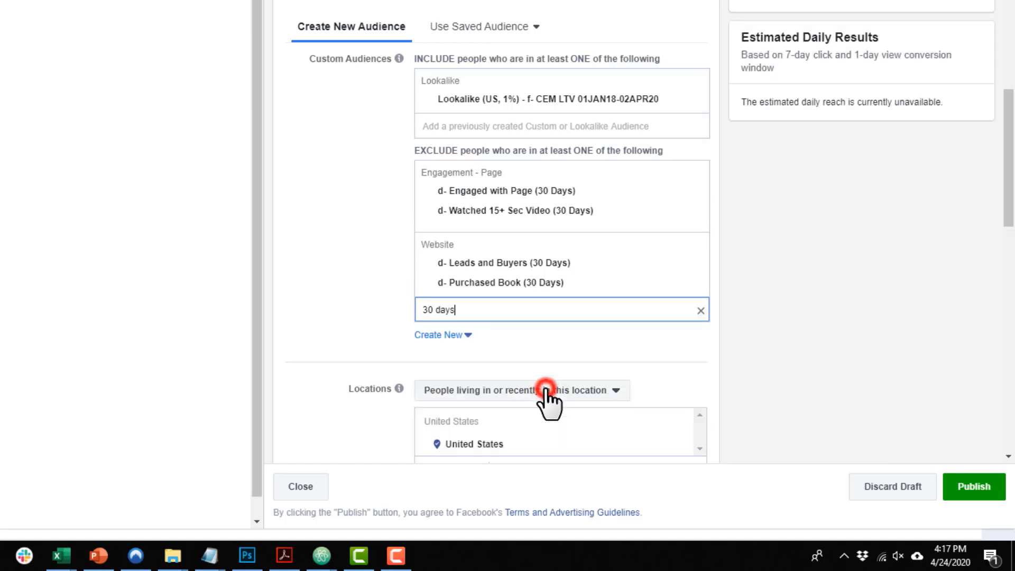
{"action": "scroll", "coordinate": [397, 294], "scroll_direction": "down", "scroll_amount": 3}
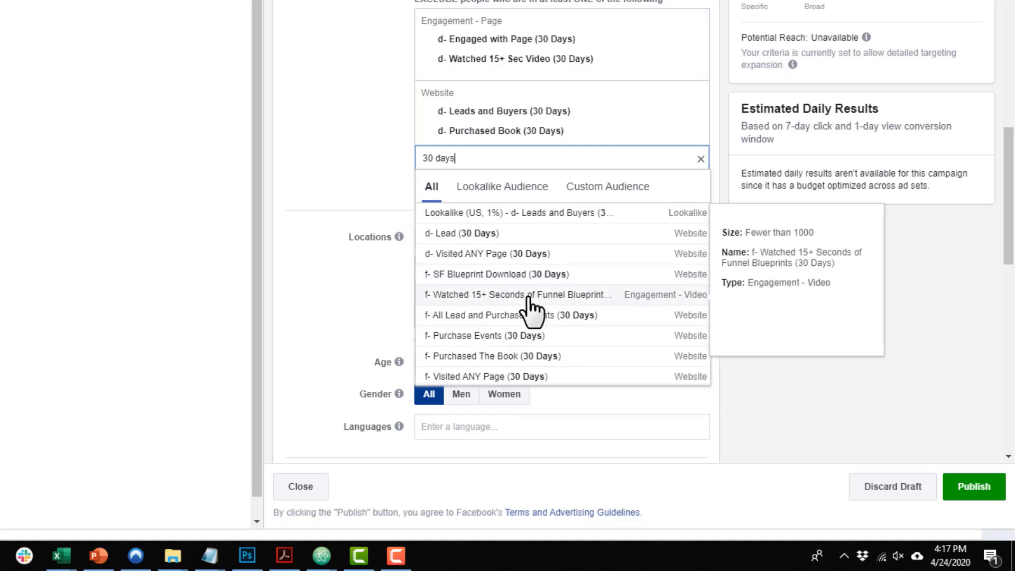
{"action": "left_click", "coordinate": [465, 259]}
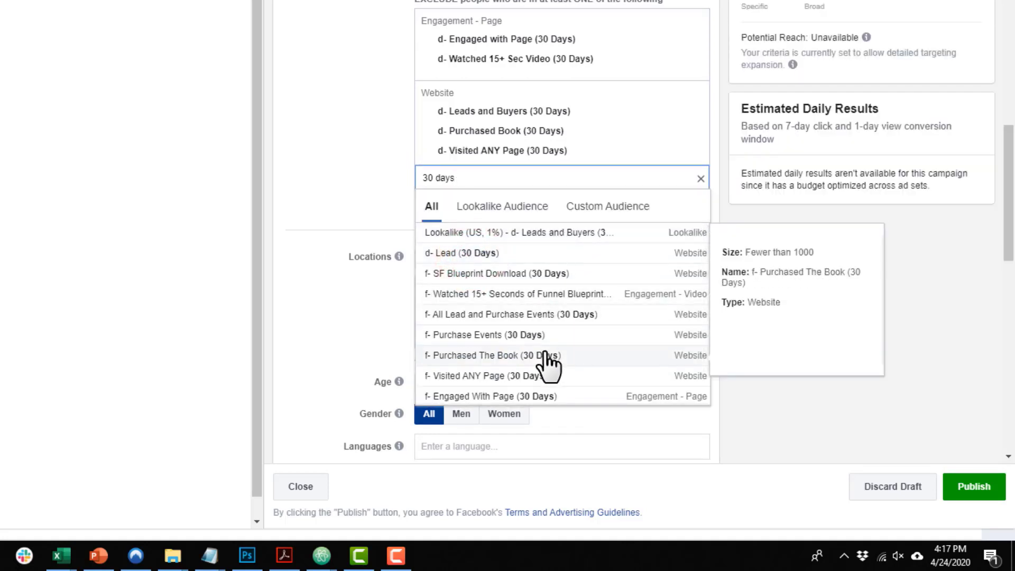
{"action": "left_click", "coordinate": [470, 255]}
Step: Exclude the 180-day audiences "d- Purchased The Vault", "f- Purchased The Book" and "f- Purchase Events"
{"action": "triple_click", "coordinate": [522, 199]}
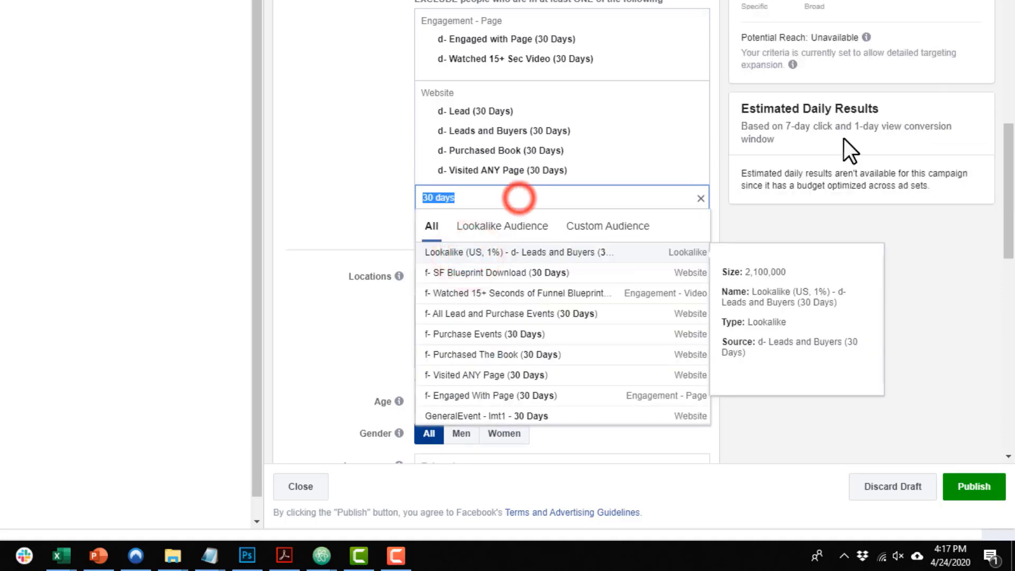
{"action": "type", "text": "180"}
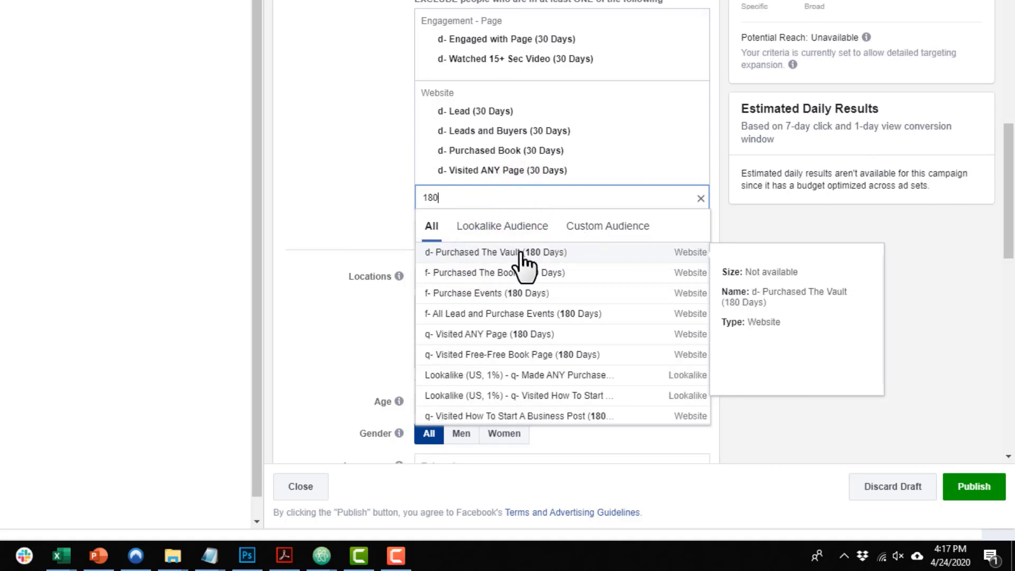
{"action": "left_click", "coordinate": [522, 252]}
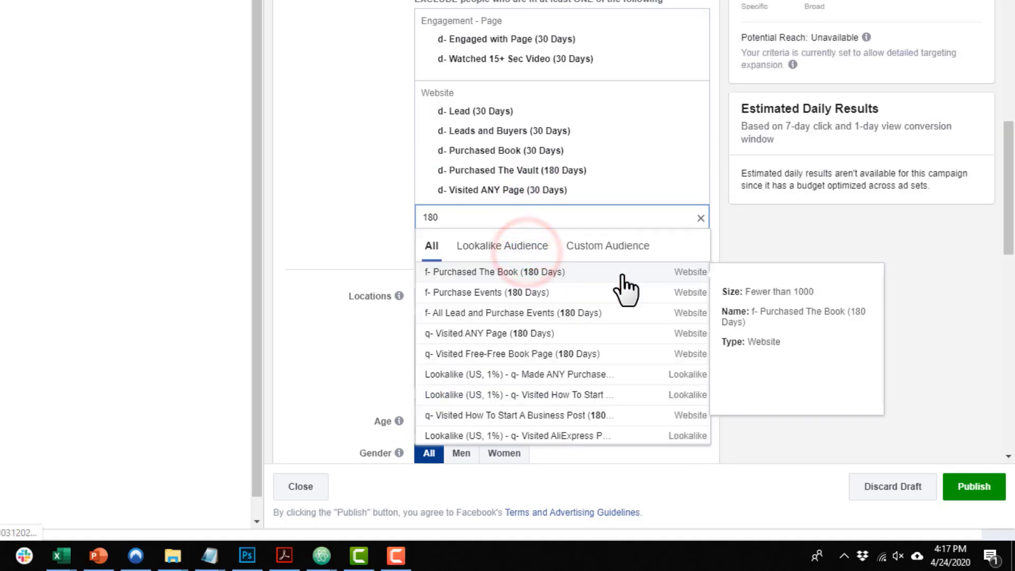
{"action": "left_click", "coordinate": [494, 275]}
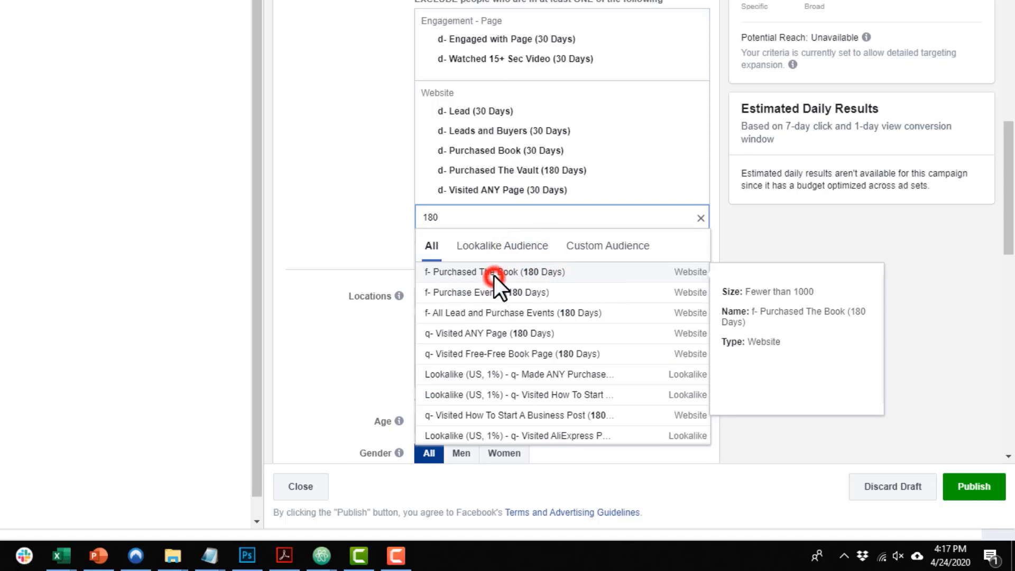
{"action": "left_click", "coordinate": [504, 291]}
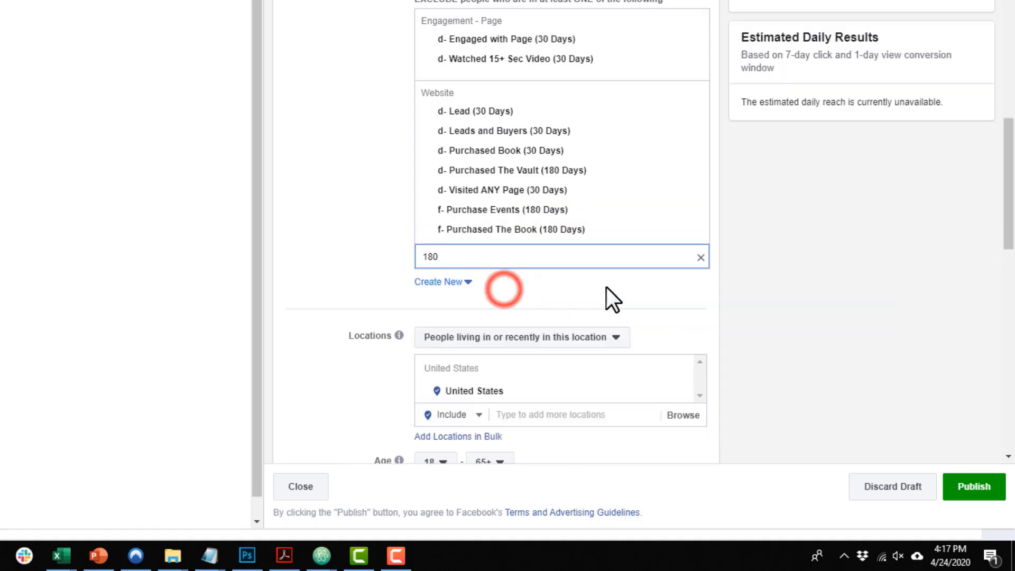
{"action": "left_click", "coordinate": [334, 245]}
Step: Review the included and excluded custom audiences along with the location, age, gender and detailed targeting settings
{"action": "scroll", "coordinate": [418, 197], "scroll_direction": "up", "scroll_amount": 3}
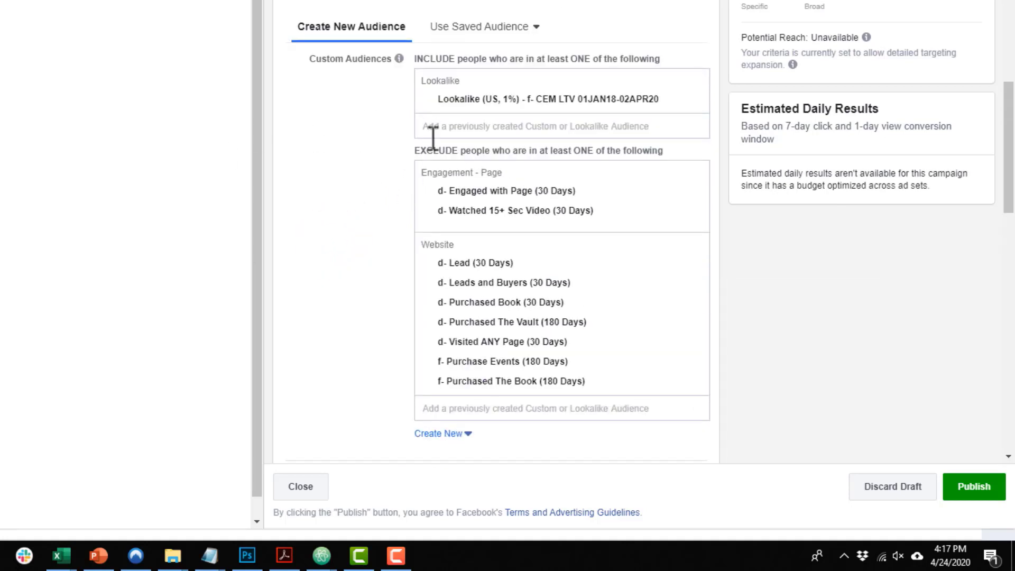
{"action": "scroll", "coordinate": [433, 139], "scroll_direction": "down", "scroll_amount": 3}
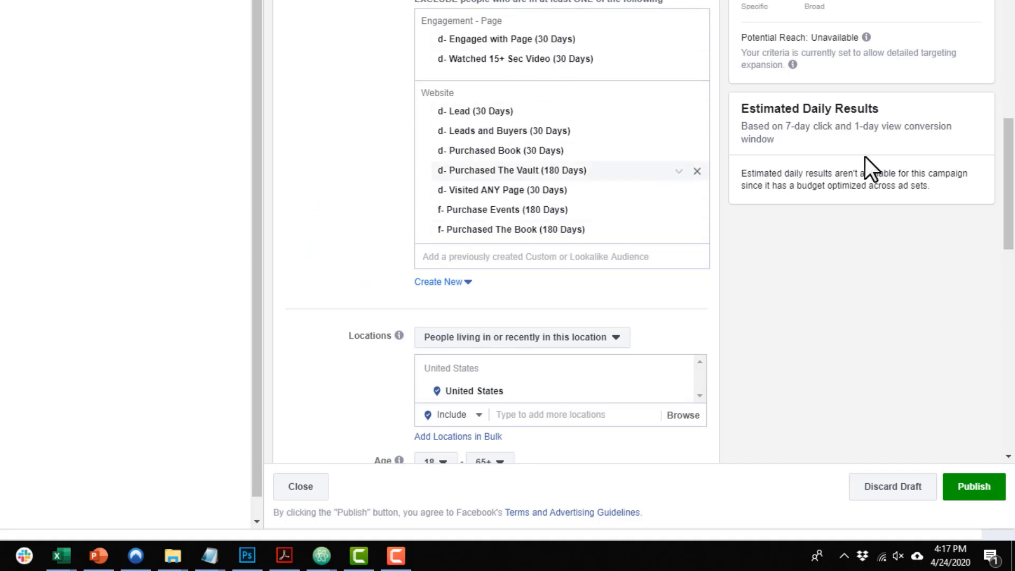
{"action": "scroll", "coordinate": [405, 166], "scroll_direction": "down", "scroll_amount": 3}
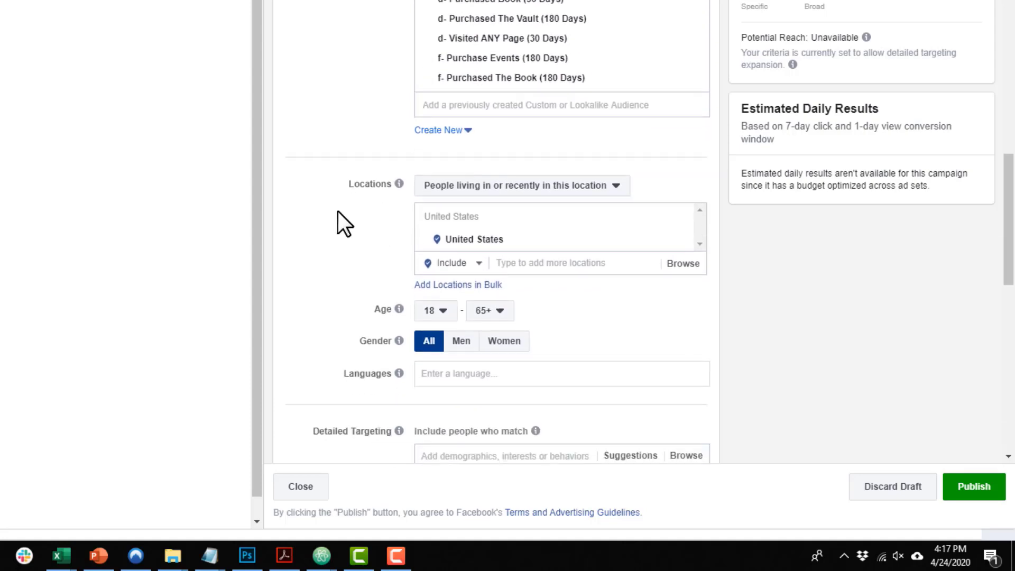
{"action": "scroll", "coordinate": [401, 206], "scroll_direction": "down", "scroll_amount": 2}
{"action": "scroll", "coordinate": [444, 106], "scroll_direction": "down", "scroll_amount": 2}
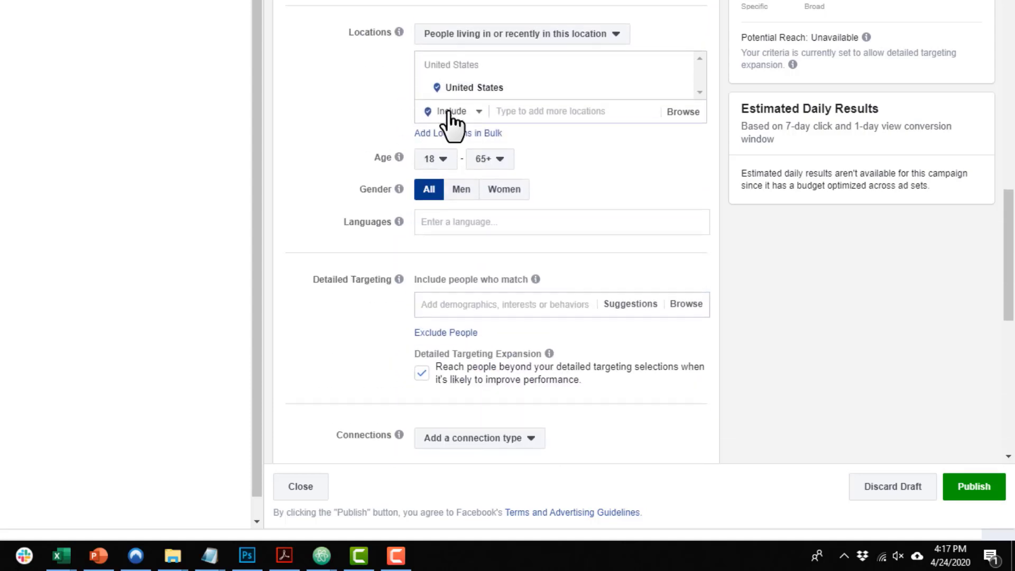
{"action": "scroll", "coordinate": [447, 172], "scroll_direction": "up", "scroll_amount": 6}
{"action": "scroll", "coordinate": [449, 177], "scroll_direction": "up", "scroll_amount": 3}
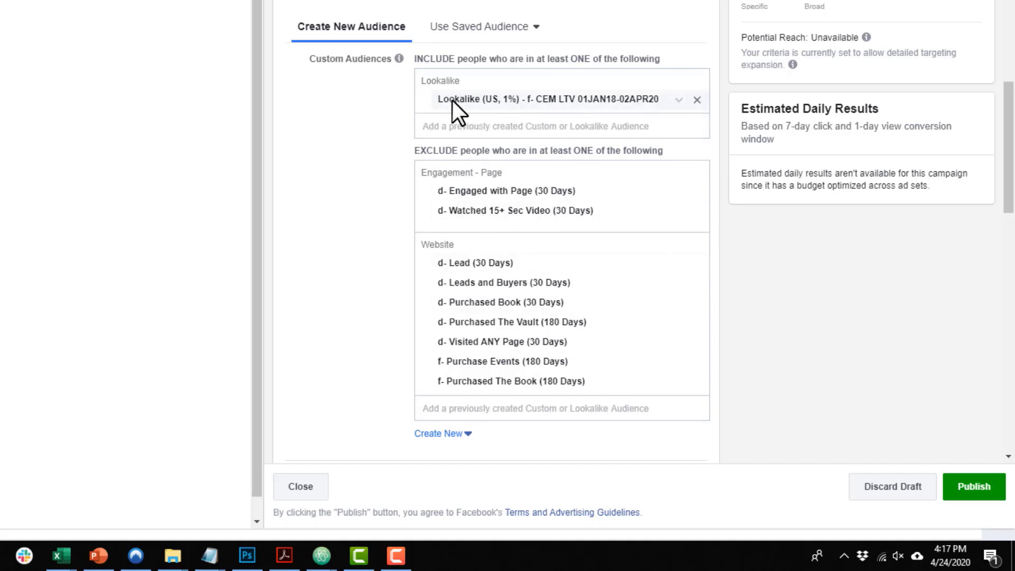
Step: Turn off Detailed Targeting Expansion for the ad set
{"action": "scroll", "coordinate": [503, 272], "scroll_direction": "down", "scroll_amount": 6}
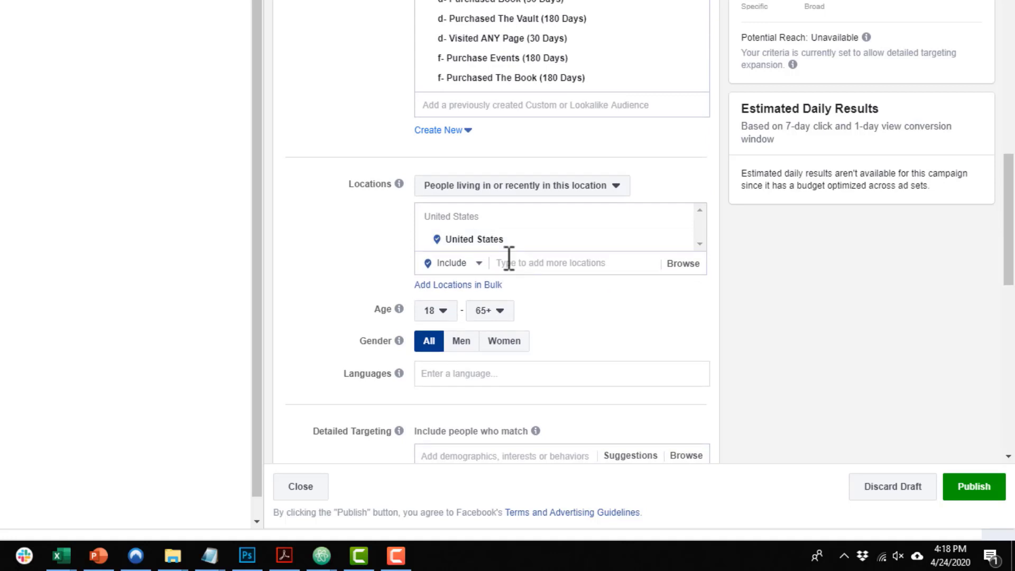
{"action": "scroll", "coordinate": [501, 265], "scroll_direction": "down", "scroll_amount": 4}
{"action": "left_click", "coordinate": [421, 297]}
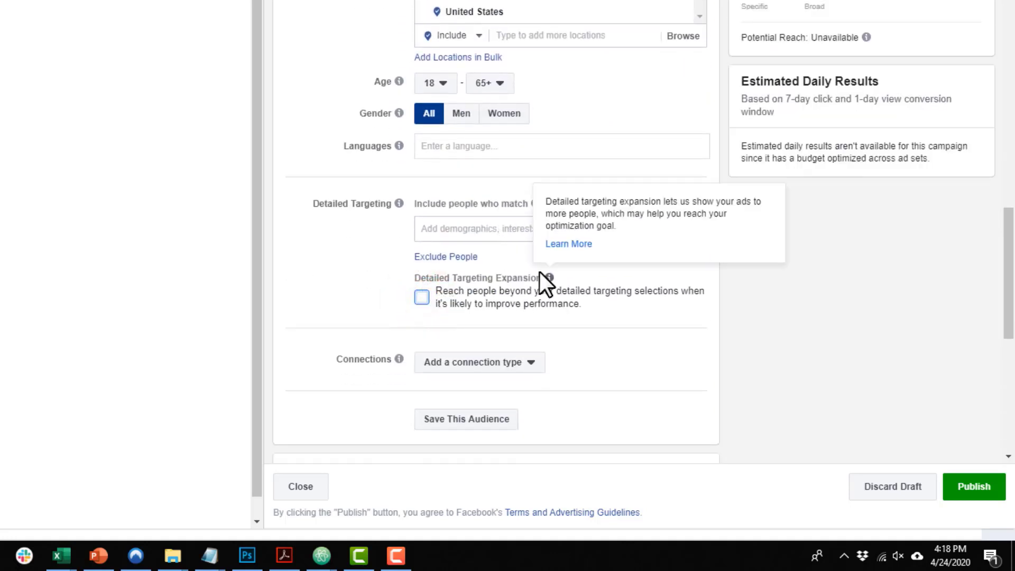
Step: Check the ad set's placements, its optimization for ad delivery and the available conversion window options
{"action": "scroll", "coordinate": [377, 221], "scroll_direction": "down", "scroll_amount": 4}
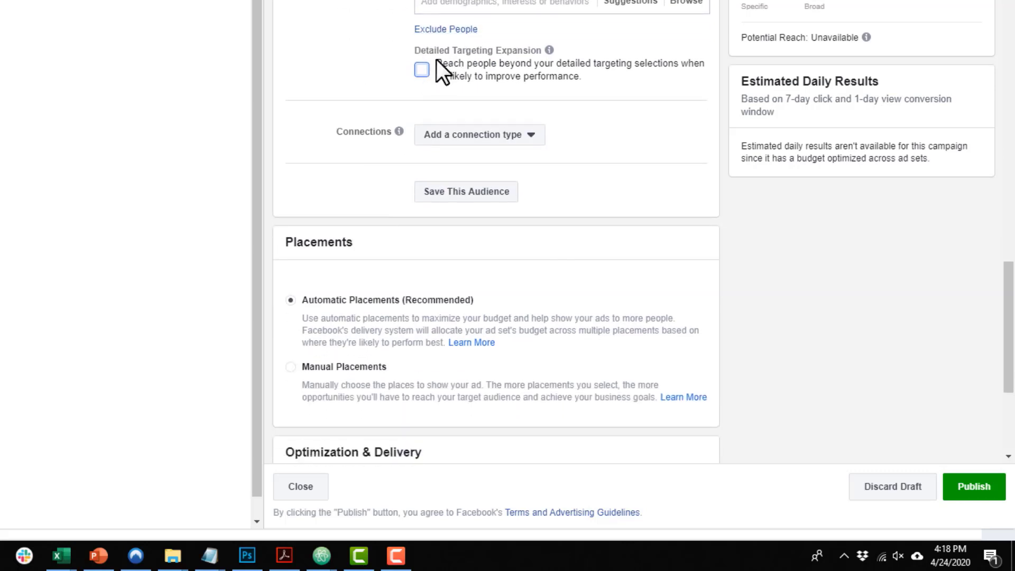
{"action": "scroll", "coordinate": [335, 87], "scroll_direction": "down", "scroll_amount": 4}
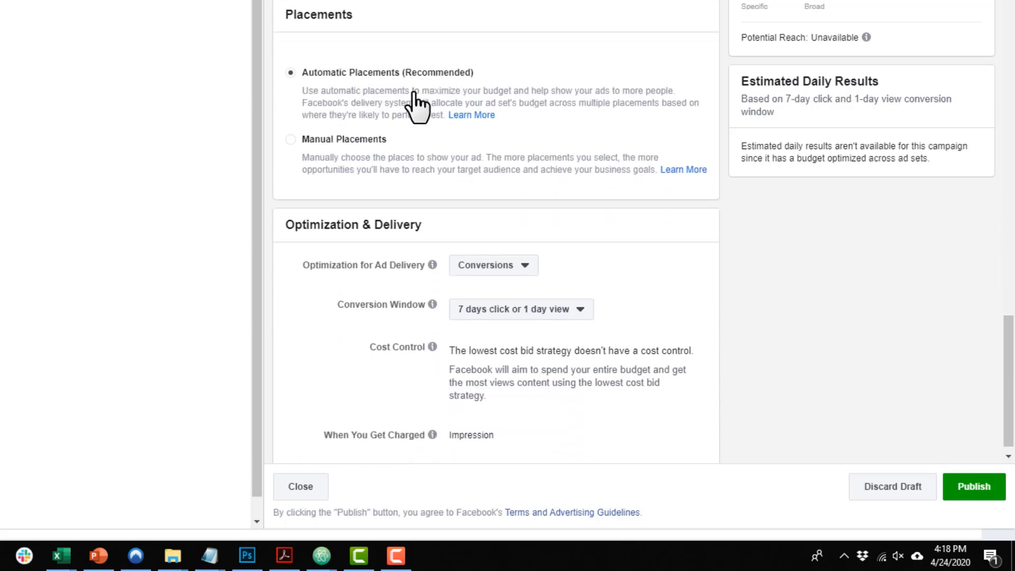
{"action": "scroll", "coordinate": [423, 111], "scroll_direction": "down", "scroll_amount": 1}
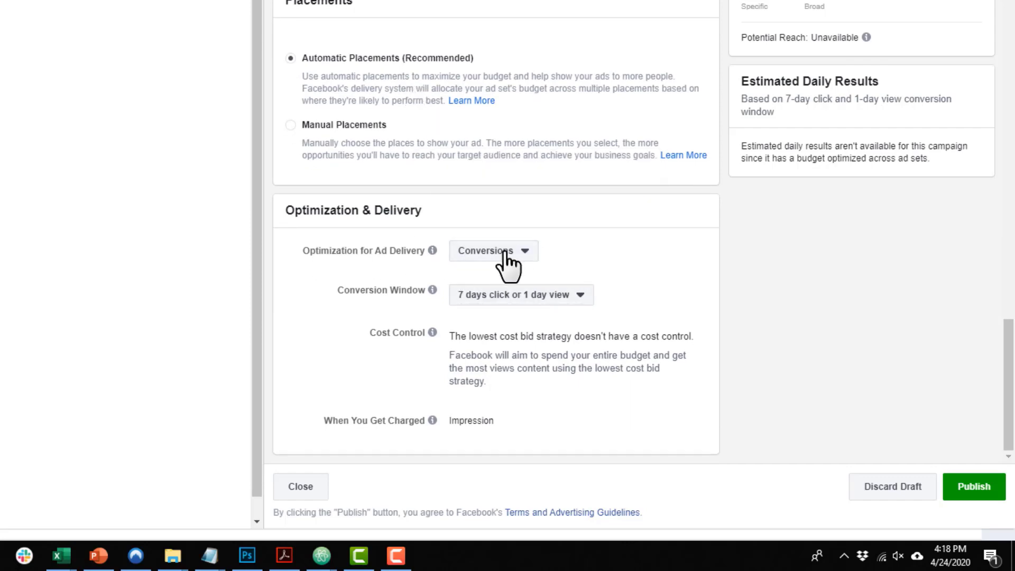
{"action": "left_click", "coordinate": [582, 299]}
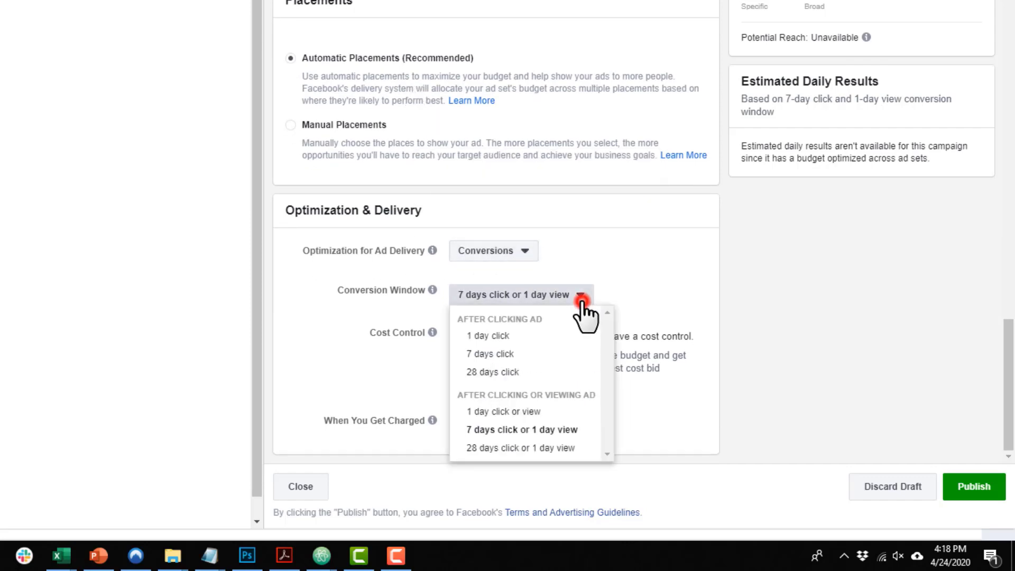
{"action": "left_click", "coordinate": [708, 296]}
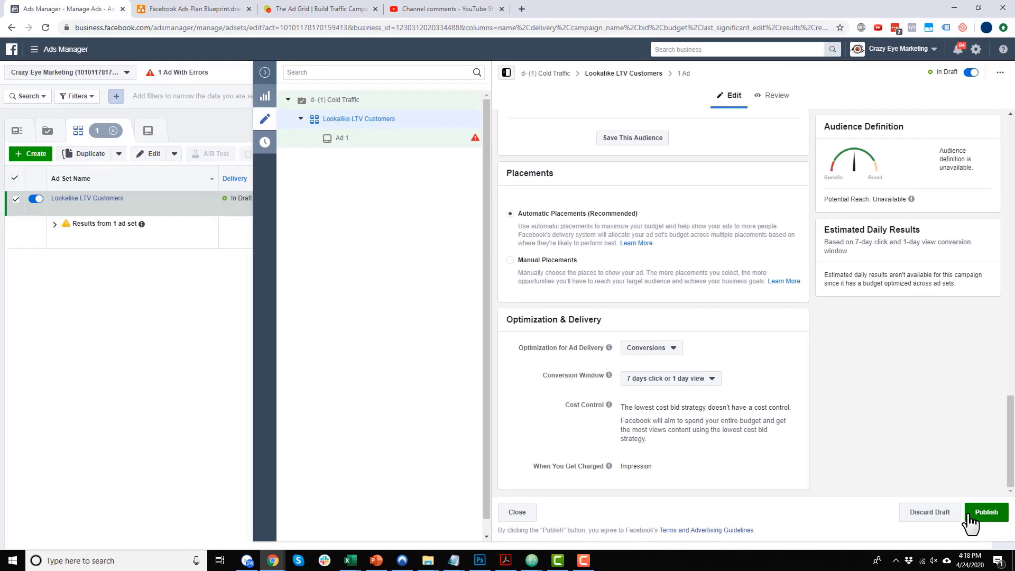
Step: Open Ad 1 of the Lookalike LTV Customers ad set and paste the prepared Sales Funnel Blueprints copy as its primary text
{"action": "left_click", "coordinate": [194, 37]}
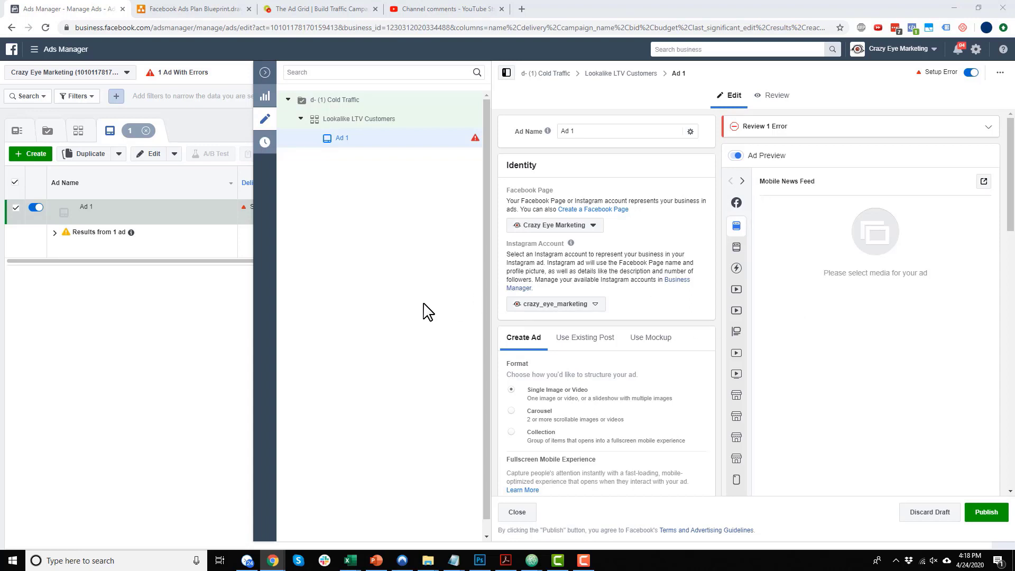
{"action": "scroll", "coordinate": [424, 304], "scroll_direction": "down", "scroll_amount": 1}
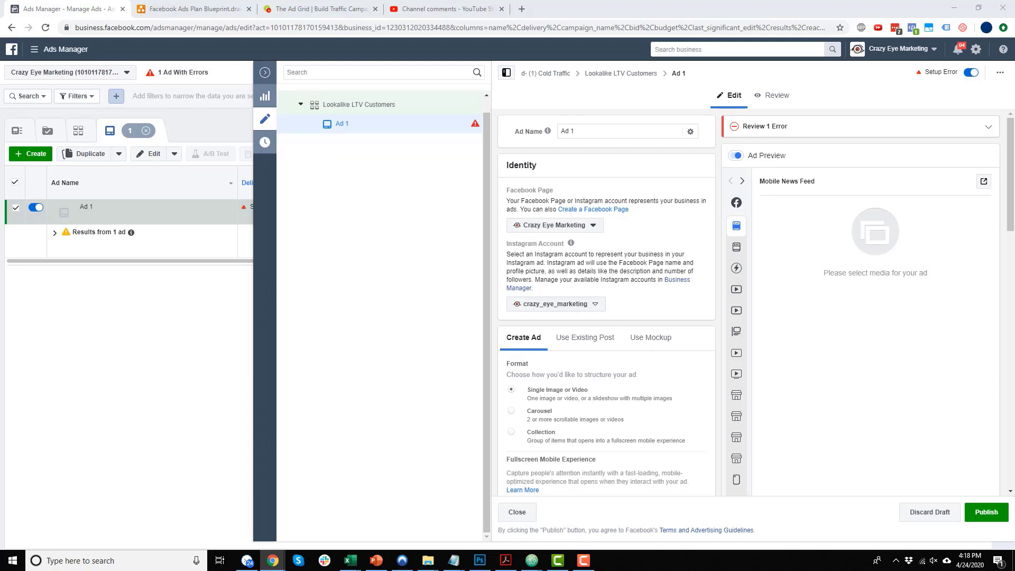
{"action": "scroll", "coordinate": [632, 351], "scroll_direction": "down", "scroll_amount": 7}
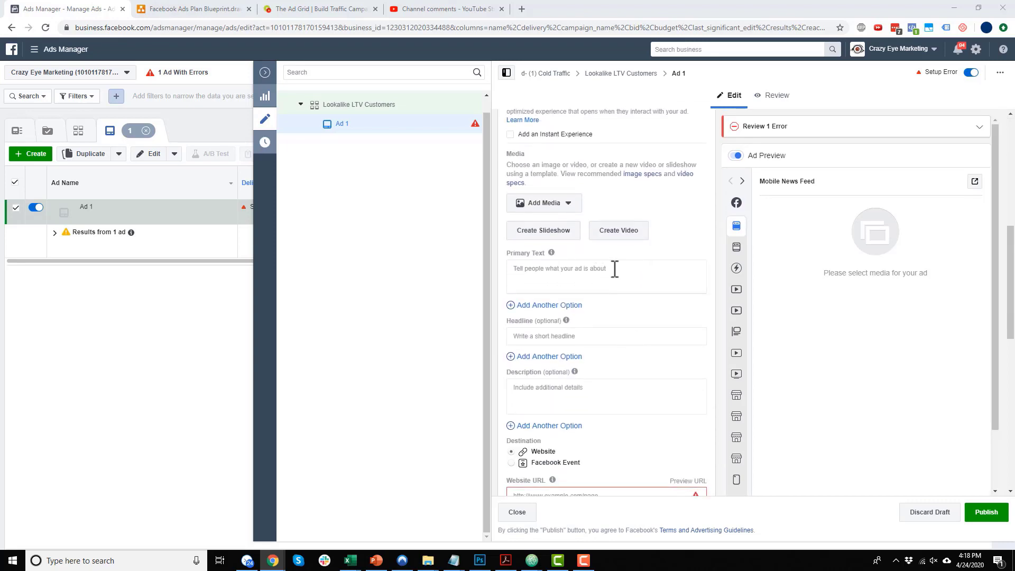
{"action": "scroll", "coordinate": [604, 272], "scroll_direction": "down", "scroll_amount": 1}
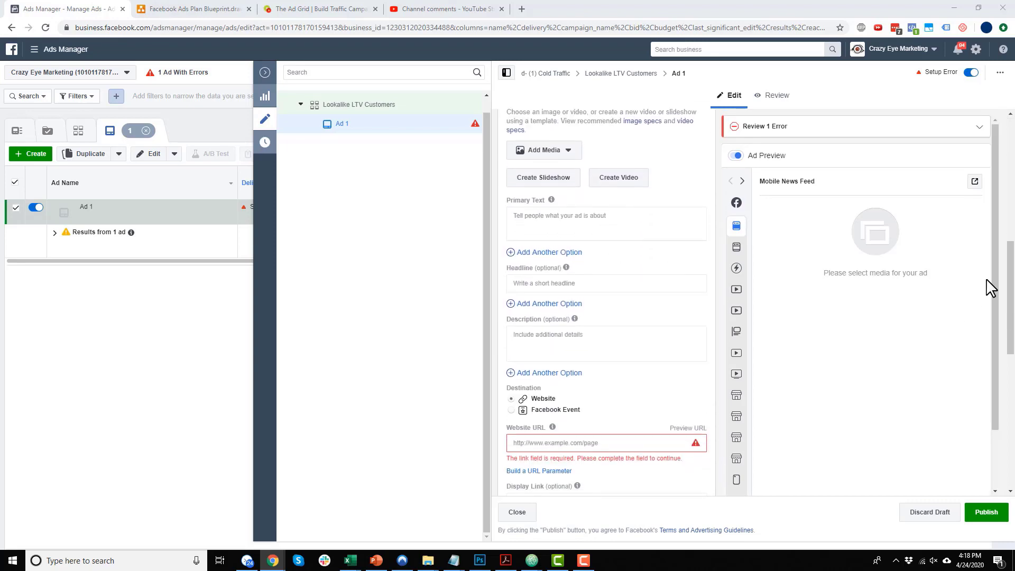
{"action": "left_click", "coordinate": [601, 233]}
{"action": "key", "text": "ctrl+v"}
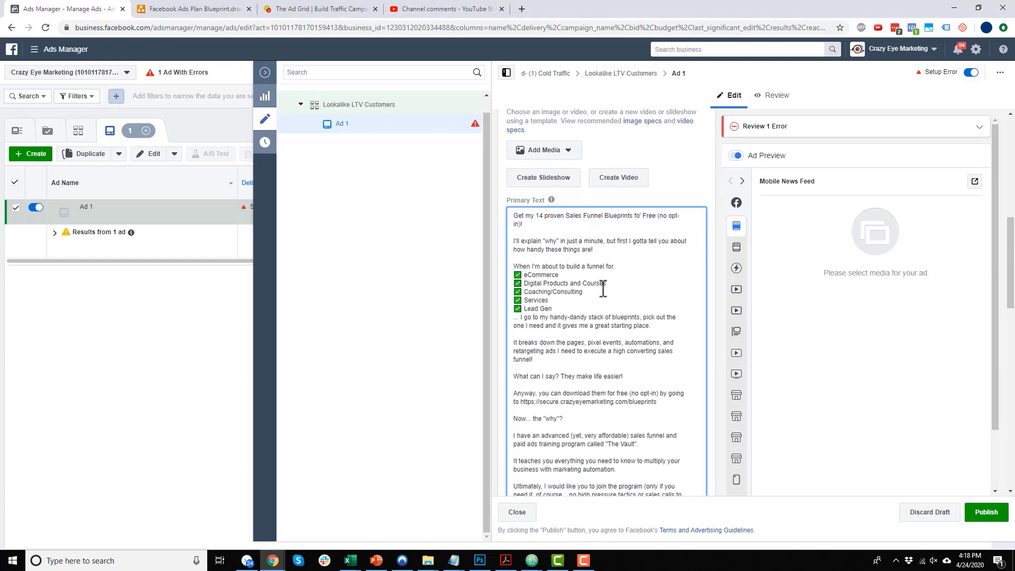
Step: Set the headline of Ad 1 to "FREE (no opt-in) Sales Funnel Blueprints"
{"action": "scroll", "coordinate": [602, 288], "scroll_direction": "down", "scroll_amount": 4}
{"action": "scroll", "coordinate": [615, 344], "scroll_direction": "down", "scroll_amount": 1}
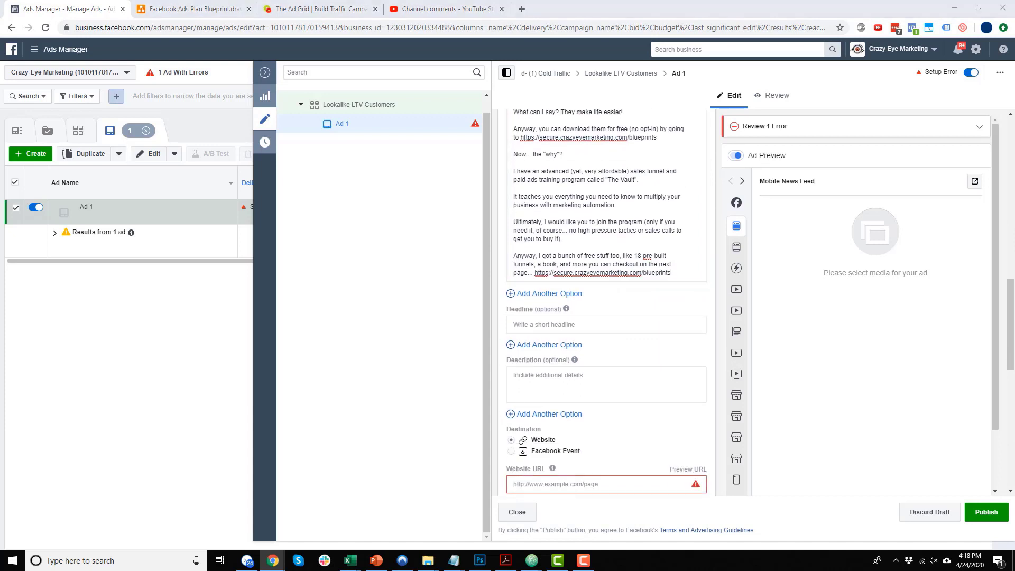
{"action": "left_click", "coordinate": [589, 323]}
{"action": "type", "text": "FREE (no opt-in) Sales Funnel Blueprints"}
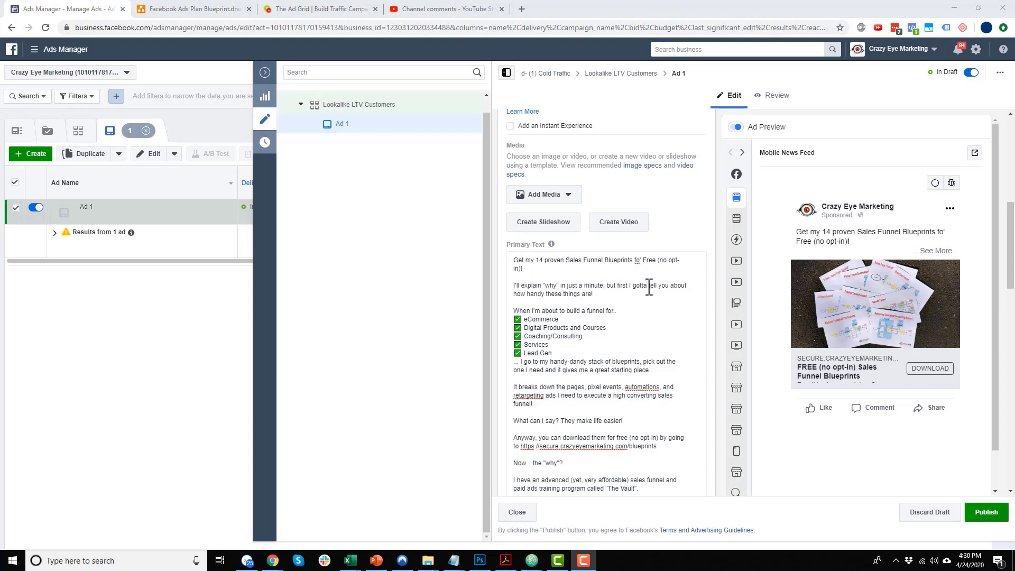
Step: Review the filled-in Ad 1 from its media and primary text through the headline, description and website URL
{"action": "scroll", "coordinate": [622, 330], "scroll_direction": "down", "scroll_amount": 4}
{"action": "scroll", "coordinate": [622, 333], "scroll_direction": "down", "scroll_amount": 4}
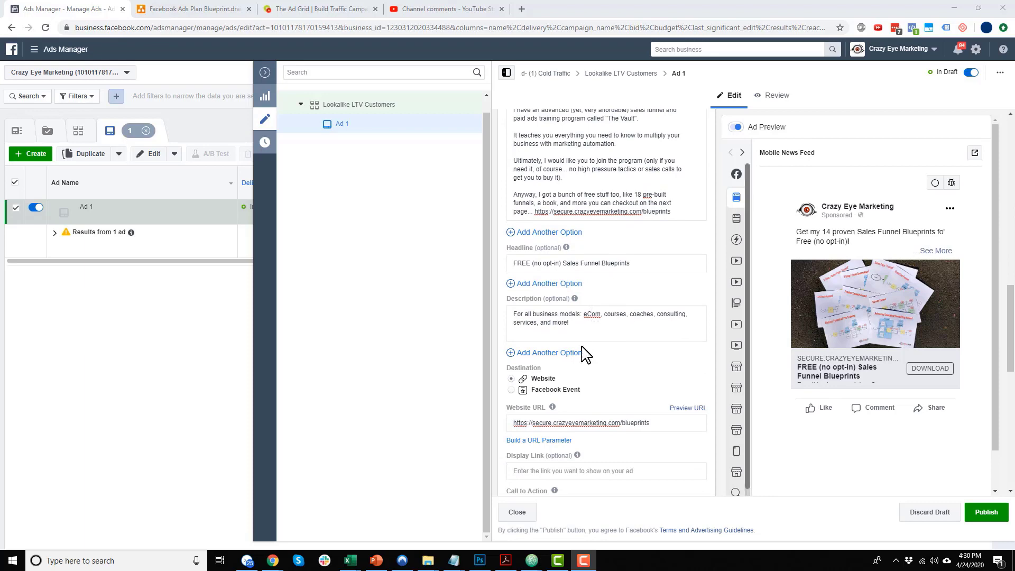
{"action": "scroll", "coordinate": [597, 356], "scroll_direction": "down", "scroll_amount": 1}
{"action": "scroll", "coordinate": [597, 356], "scroll_direction": "up", "scroll_amount": 9}
{"action": "scroll", "coordinate": [595, 349], "scroll_direction": "up", "scroll_amount": 1}
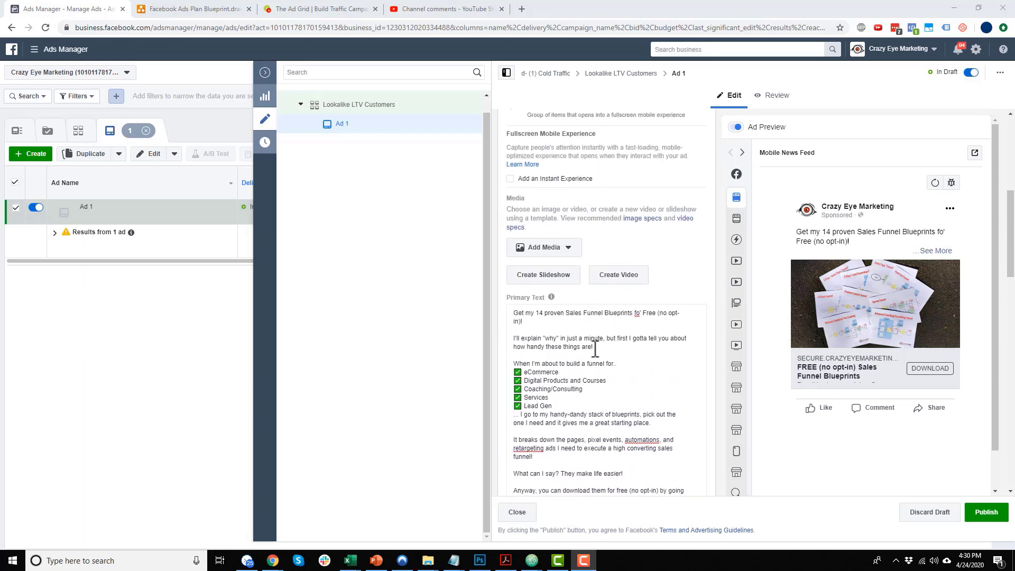
{"action": "scroll", "coordinate": [558, 334], "scroll_direction": "up", "scroll_amount": 1}
{"action": "scroll", "coordinate": [601, 341], "scroll_direction": "up", "scroll_amount": 5}
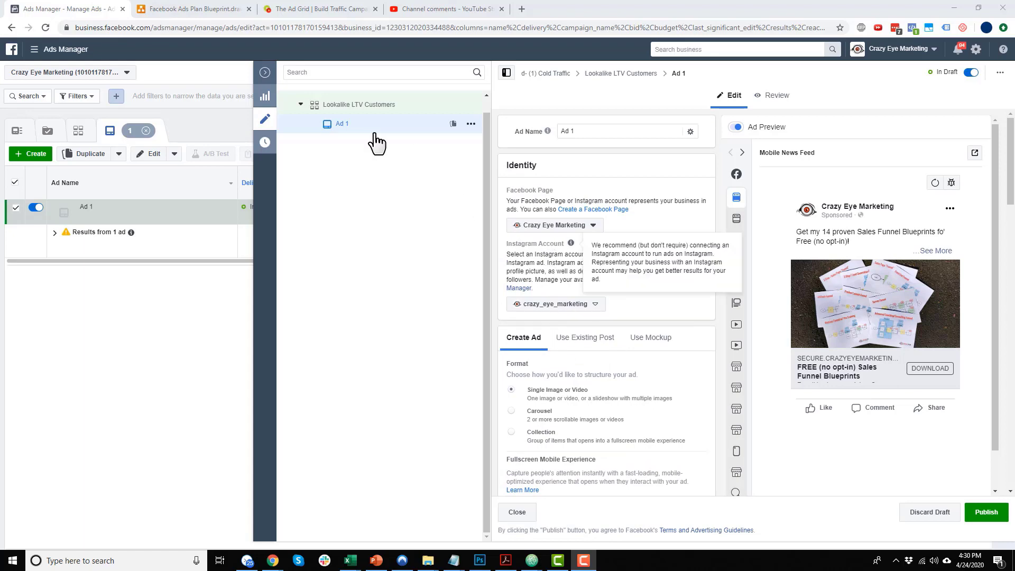
Step: Duplicate Ad 1 once into the original campaign and name the copy "Ad 1 - Video"
{"action": "left_click", "coordinate": [451, 123]}
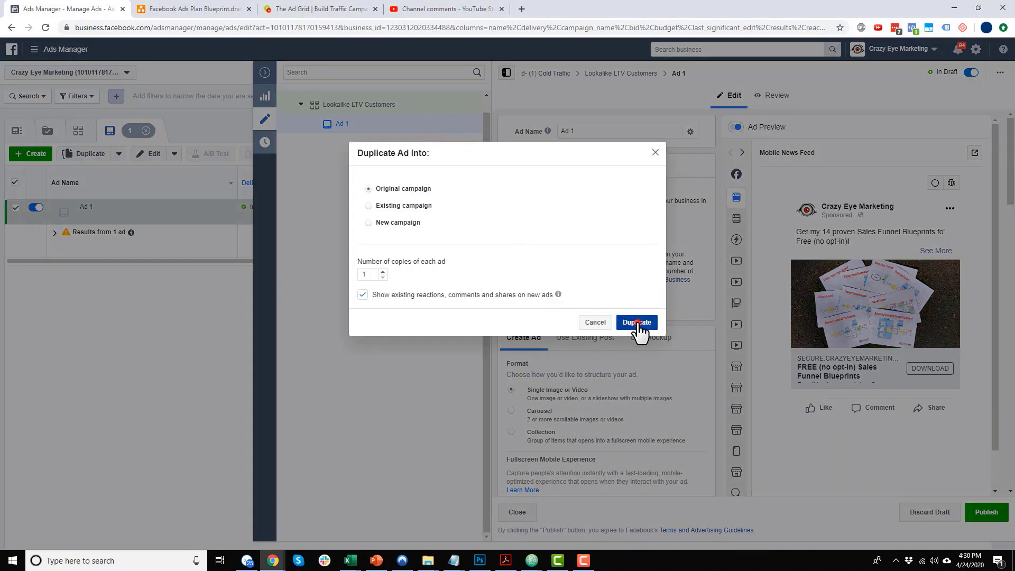
{"action": "left_click", "coordinate": [638, 321]}
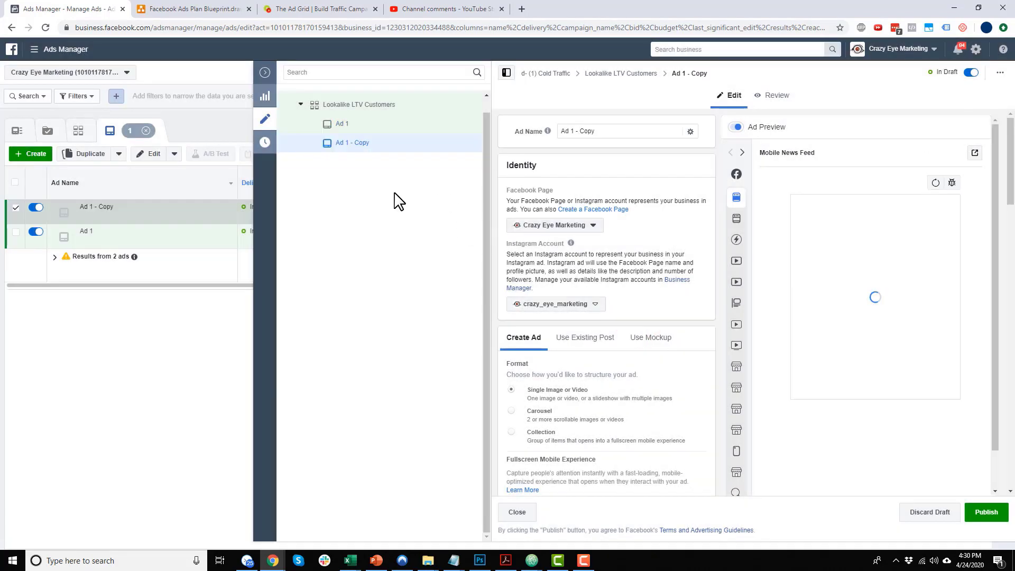
{"action": "left_click_drag", "start_coordinate": [580, 132], "coordinate": [716, 139]}
{"action": "type", "text": "Vide"}
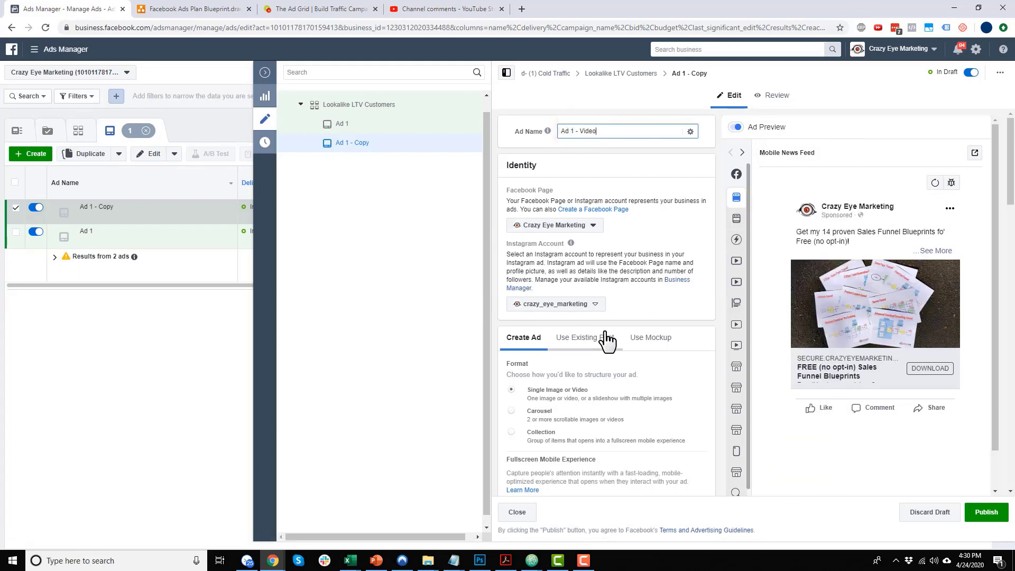
Step: Replace the media of Ad 1 - Video with the 640 × 640 "The Sales Funnel Book" video from the account videos
{"action": "scroll", "coordinate": [607, 341], "scroll_direction": "down", "scroll_amount": 6}
{"action": "scroll", "coordinate": [599, 349], "scroll_direction": "down", "scroll_amount": 1}
{"action": "left_click", "coordinate": [568, 203]}
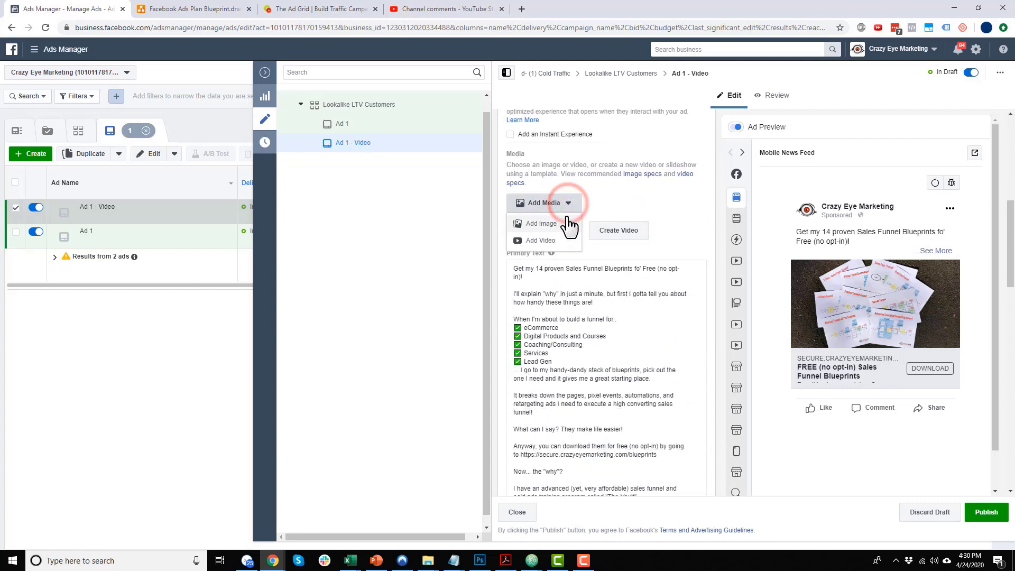
{"action": "left_click", "coordinate": [550, 242]}
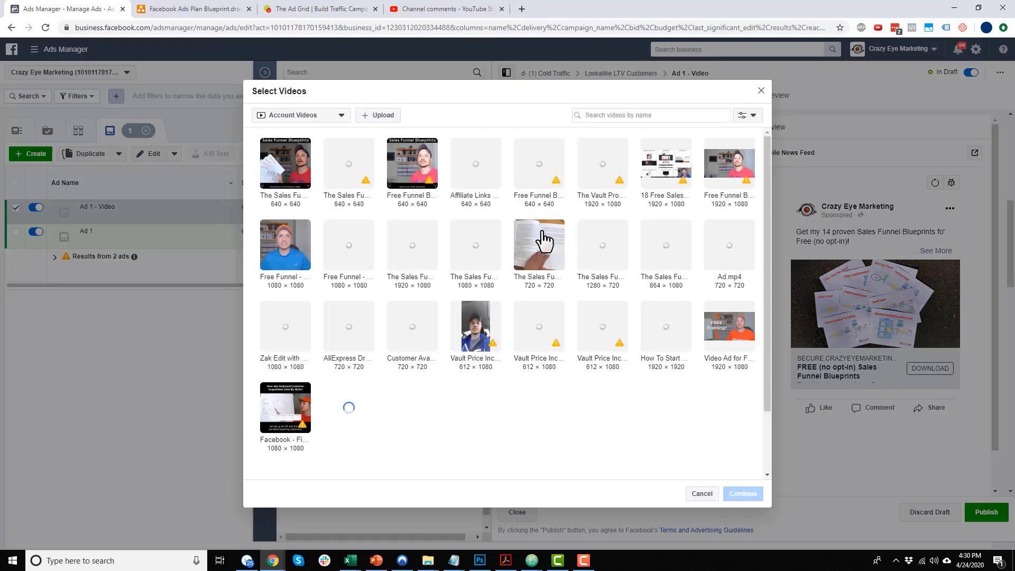
{"action": "left_click", "coordinate": [285, 174]}
{"action": "left_click", "coordinate": [743, 494]}
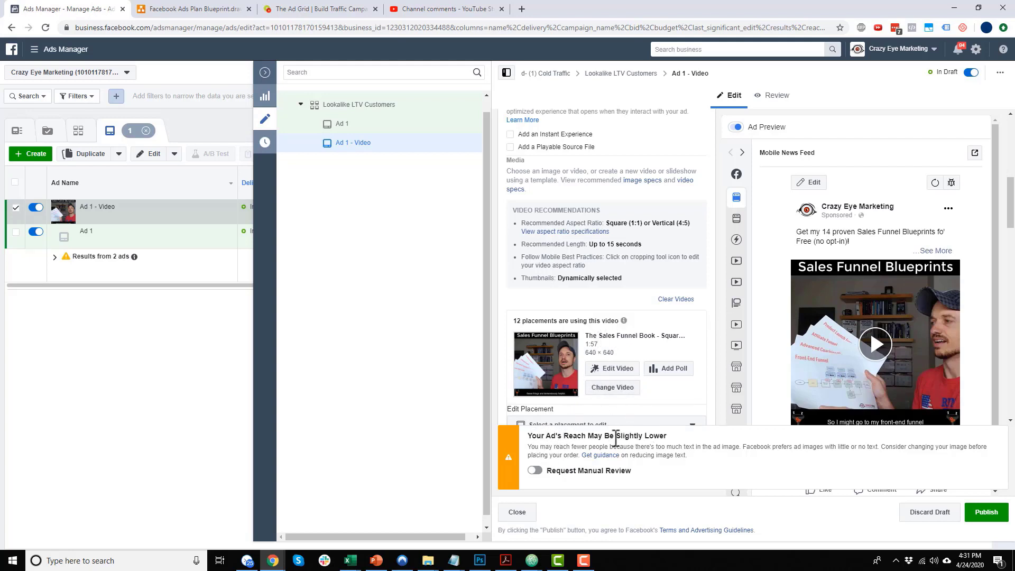
Step: Request a manual review for Ad 1 - Video and check the video's placements and the primary text
{"action": "left_click", "coordinate": [535, 471]}
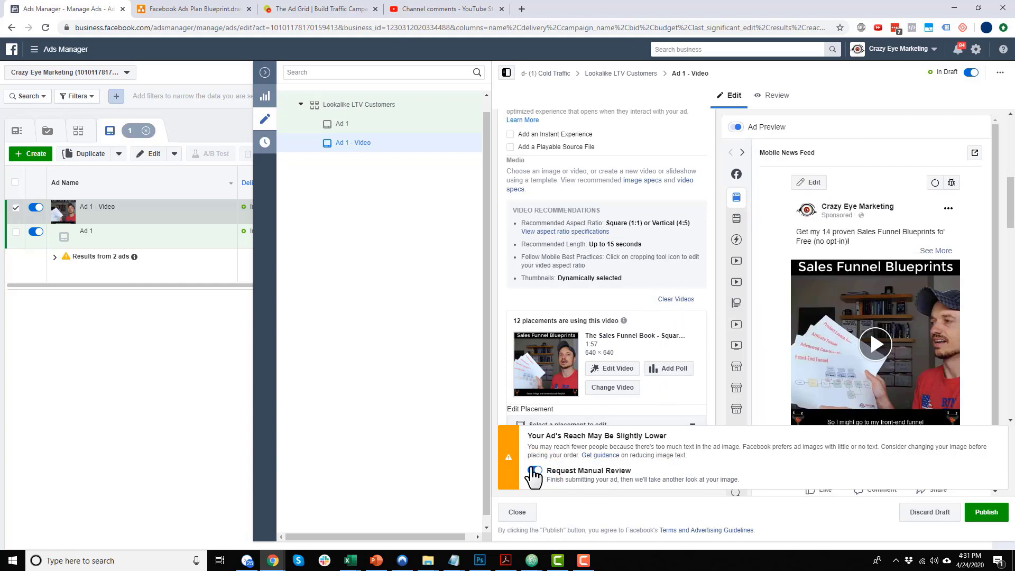
{"action": "mouse_move", "coordinate": [624, 321]}
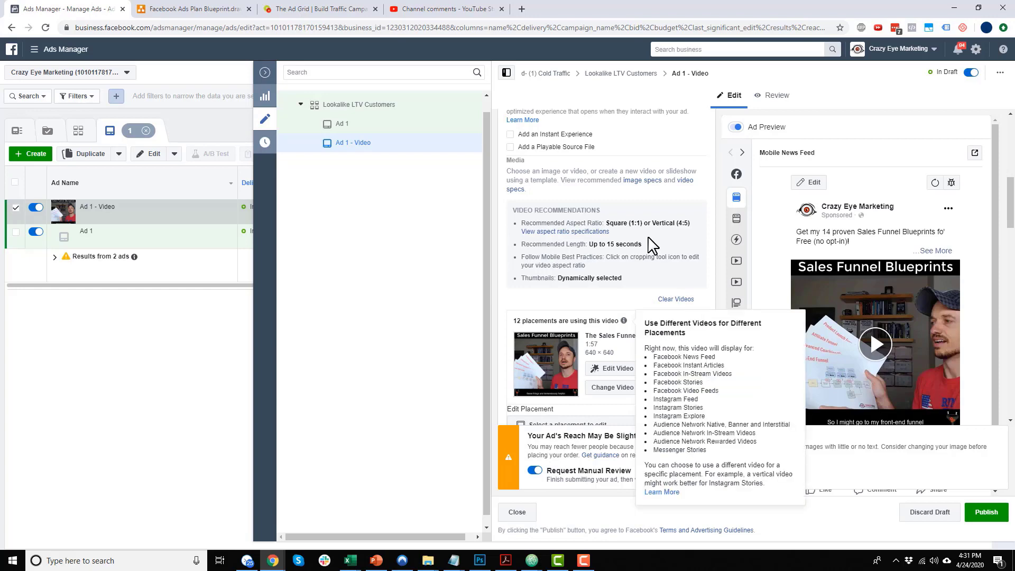
{"action": "scroll", "coordinate": [635, 238], "scroll_direction": "down", "scroll_amount": 5}
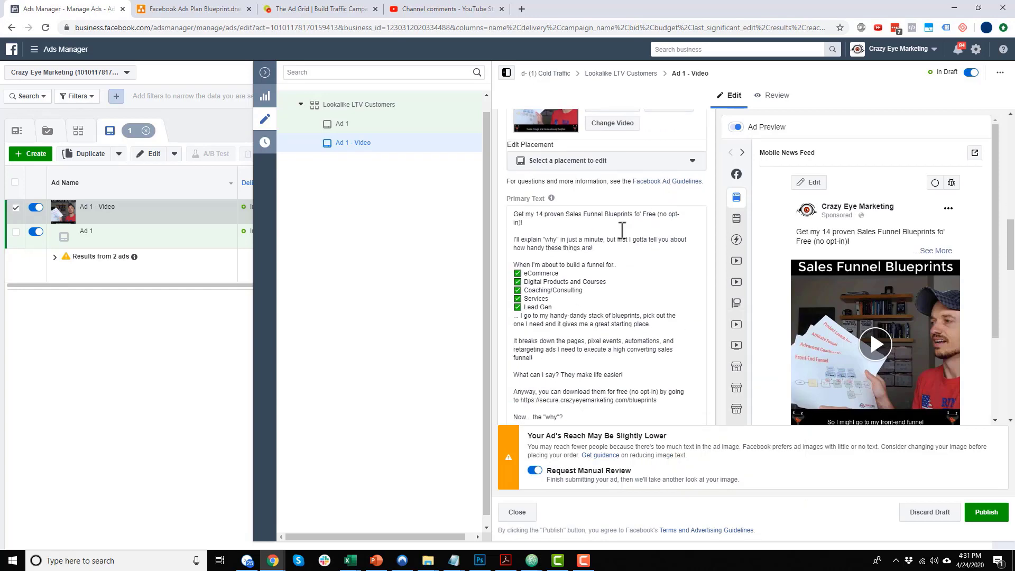
{"action": "scroll", "coordinate": [591, 259], "scroll_direction": "down", "scroll_amount": 2}
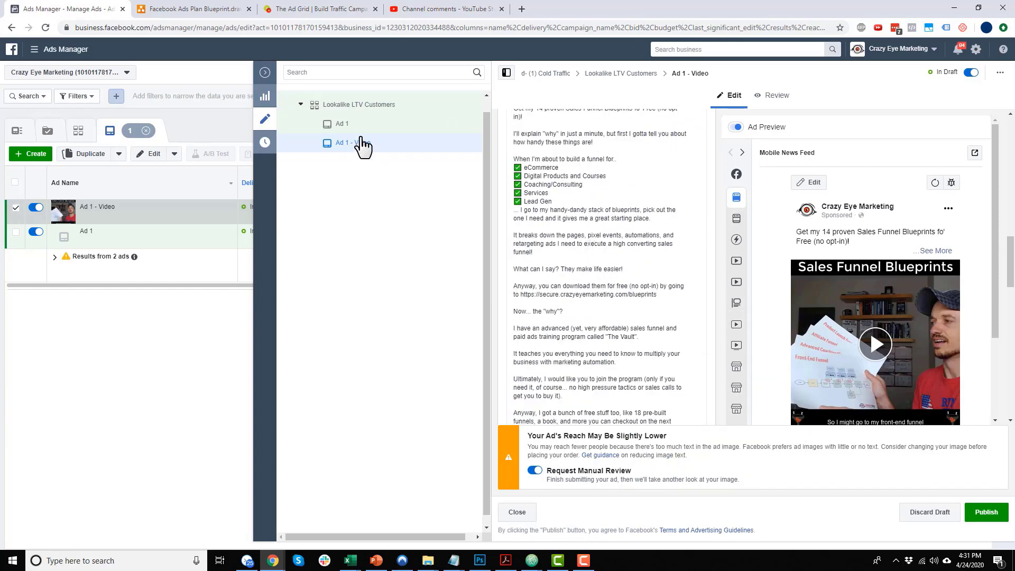
Step: Rename the original Ad 1 as "Ad 1 - Image"
{"action": "left_click", "coordinate": [374, 126]}
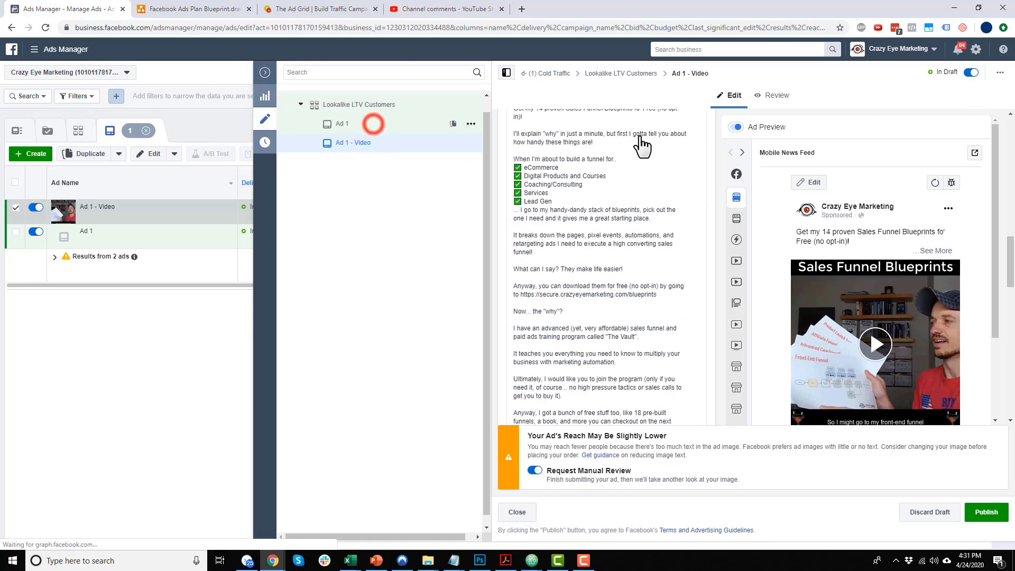
{"action": "scroll", "coordinate": [626, 217], "scroll_direction": "up", "scroll_amount": 3}
{"action": "left_click", "coordinate": [600, 132]}
{"action": "type", "text": "- Image"}
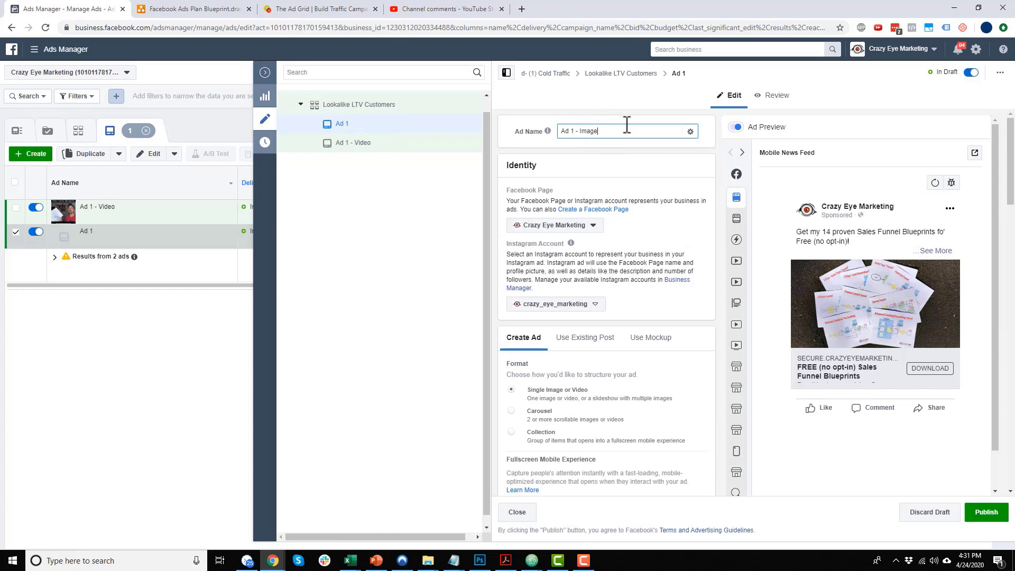
{"action": "left_click", "coordinate": [388, 231]}
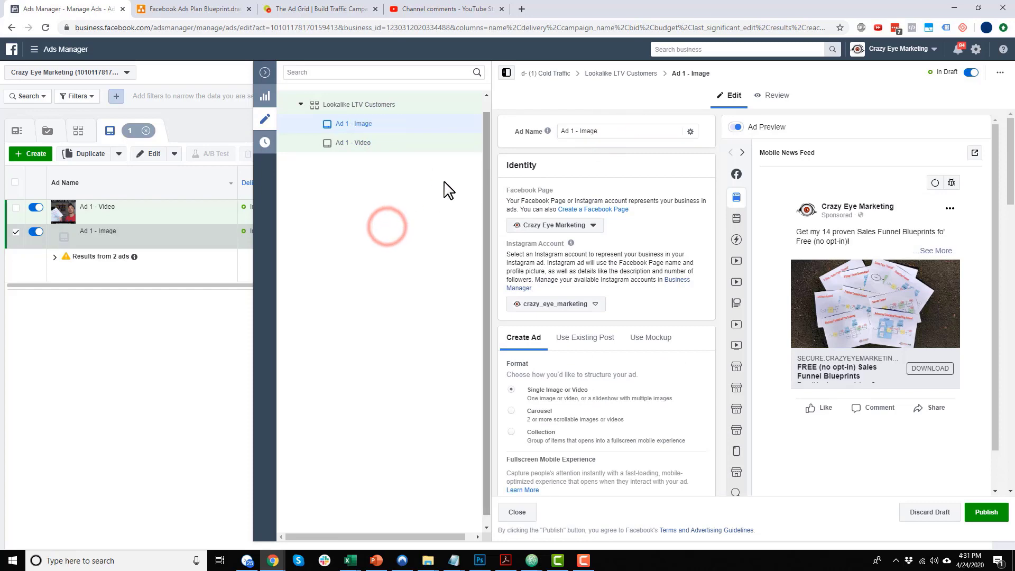
Step: Duplicate Ad 1 - Image once into the original campaign and name the copy "Ad 2 - Image"
{"action": "scroll", "coordinate": [616, 306], "scroll_direction": "down", "scroll_amount": 5}
{"action": "scroll", "coordinate": [618, 312], "scroll_direction": "up", "scroll_amount": 8}
{"action": "scroll", "coordinate": [623, 344], "scroll_direction": "down", "scroll_amount": 7}
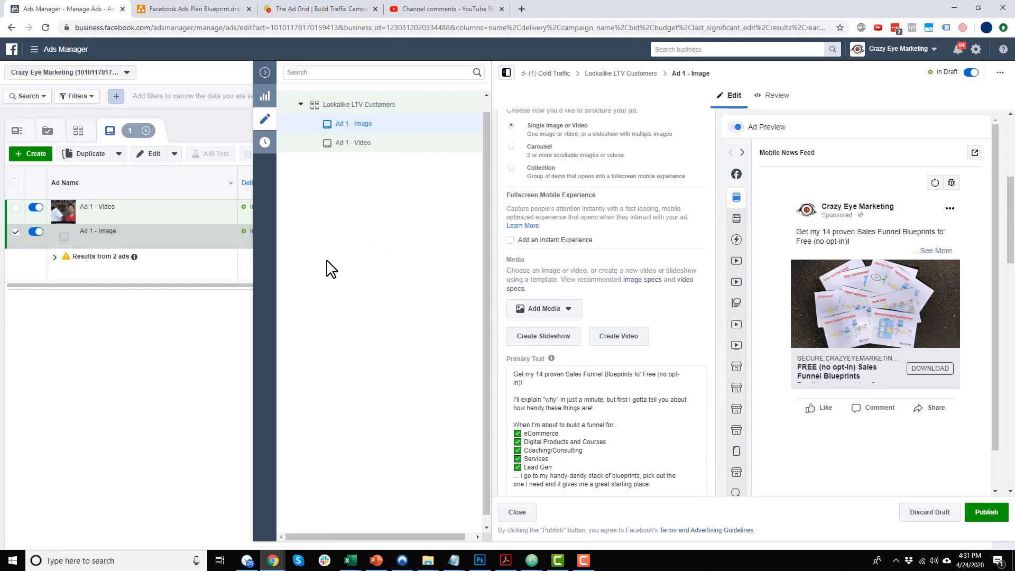
{"action": "left_click", "coordinate": [455, 125]}
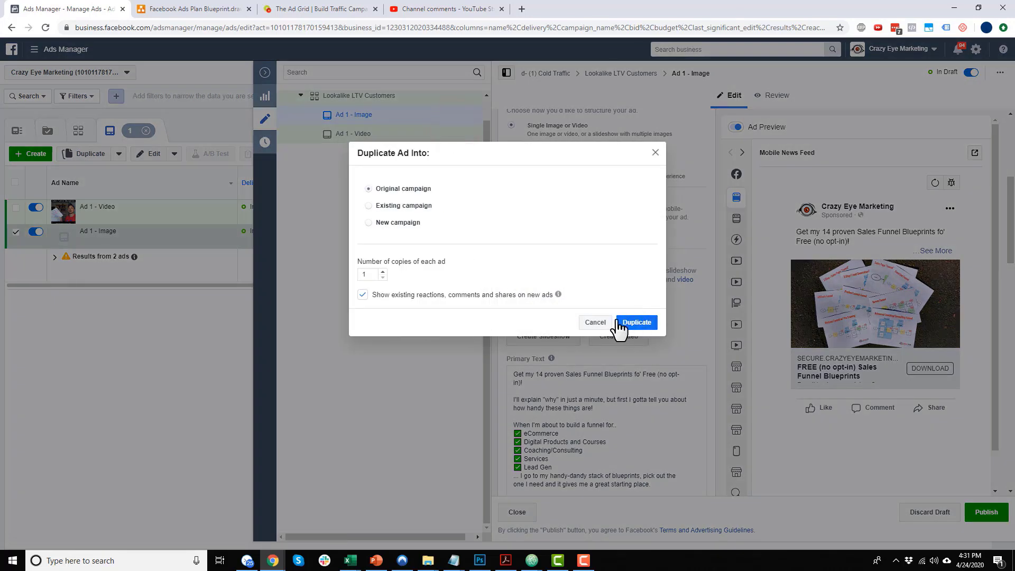
{"action": "left_click", "coordinate": [632, 322]}
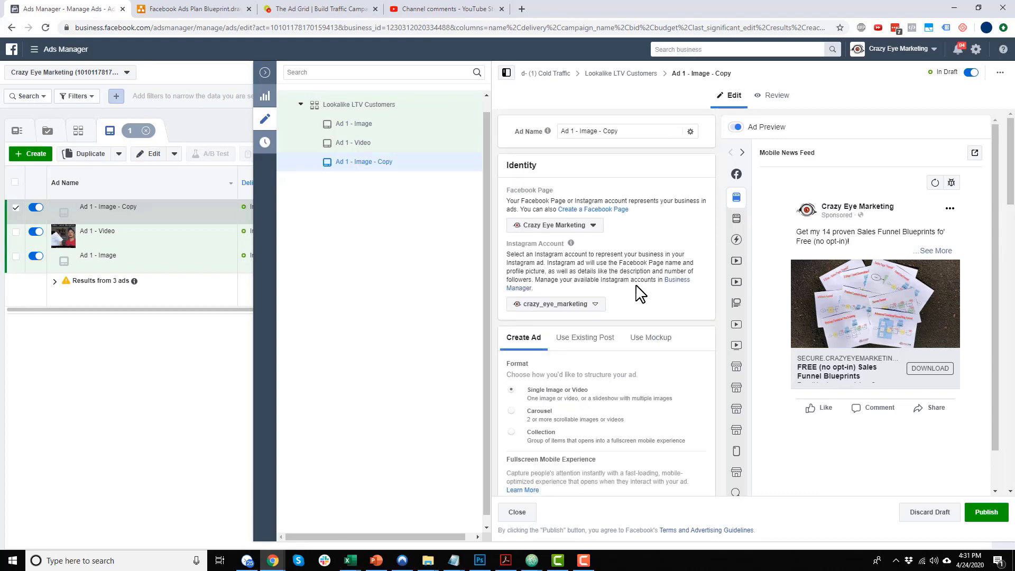
{"action": "double_click", "coordinate": [572, 131]}
{"action": "type", "text": "2"}
{"action": "left_click_drag", "start_coordinate": [599, 131], "coordinate": [618, 131]}
{"action": "key", "text": "BackSpace"}
{"action": "left_click", "coordinate": [681, 156]}
Step: Replace the primary text of Ad 2 - Image with the prepared copy beginning "I'm all about saving ⌚ which is exactly what these Sales Funnel Blueprints do!"
{"action": "scroll", "coordinate": [603, 304], "scroll_direction": "down", "scroll_amount": 4}
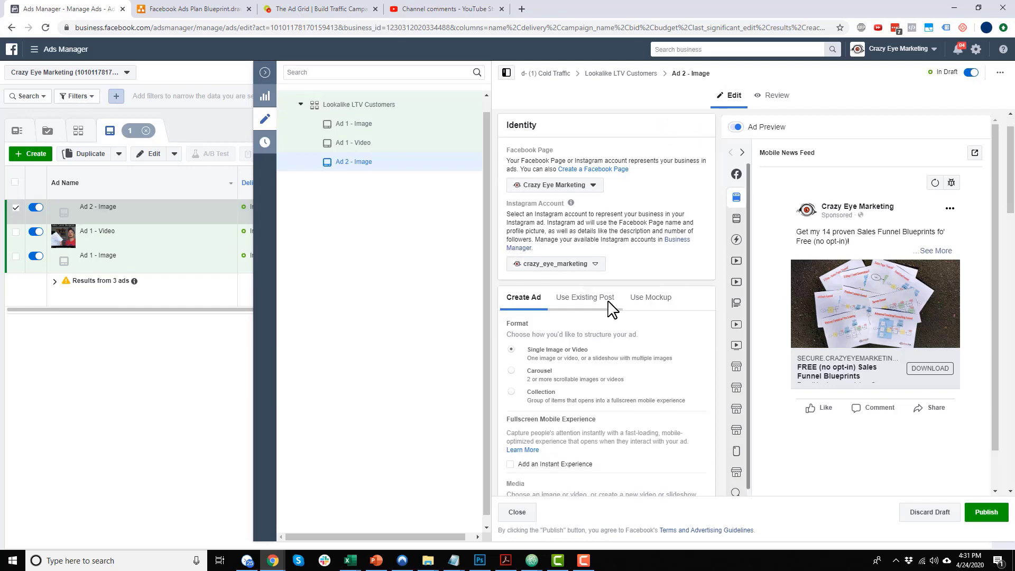
{"action": "scroll", "coordinate": [603, 304], "scroll_direction": "down", "scroll_amount": 1}
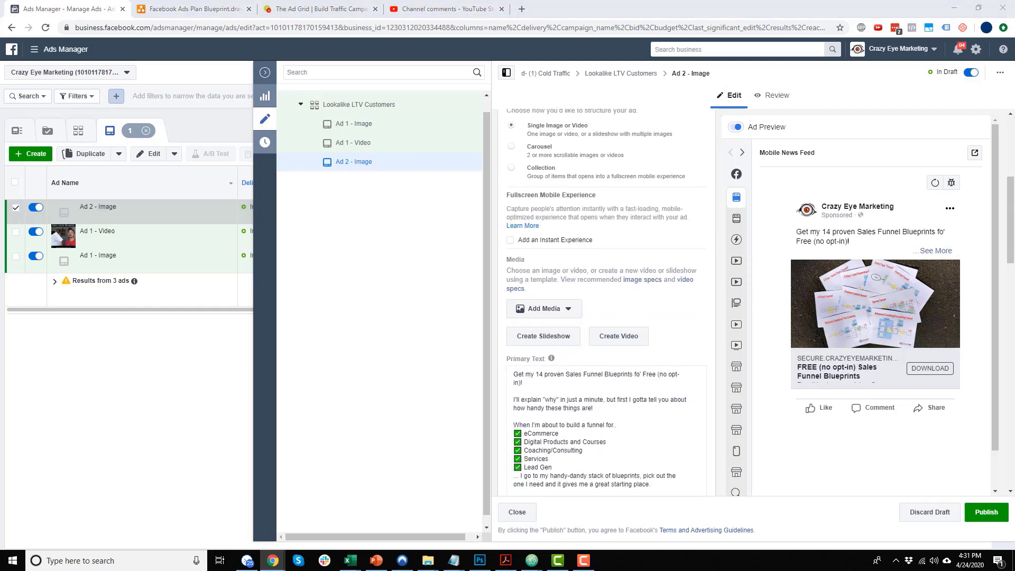
{"action": "left_click", "coordinate": [622, 424]}
{"action": "scroll", "coordinate": [635, 371], "scroll_direction": "down", "scroll_amount": 3}
{"action": "key", "text": "ctrl+a"}
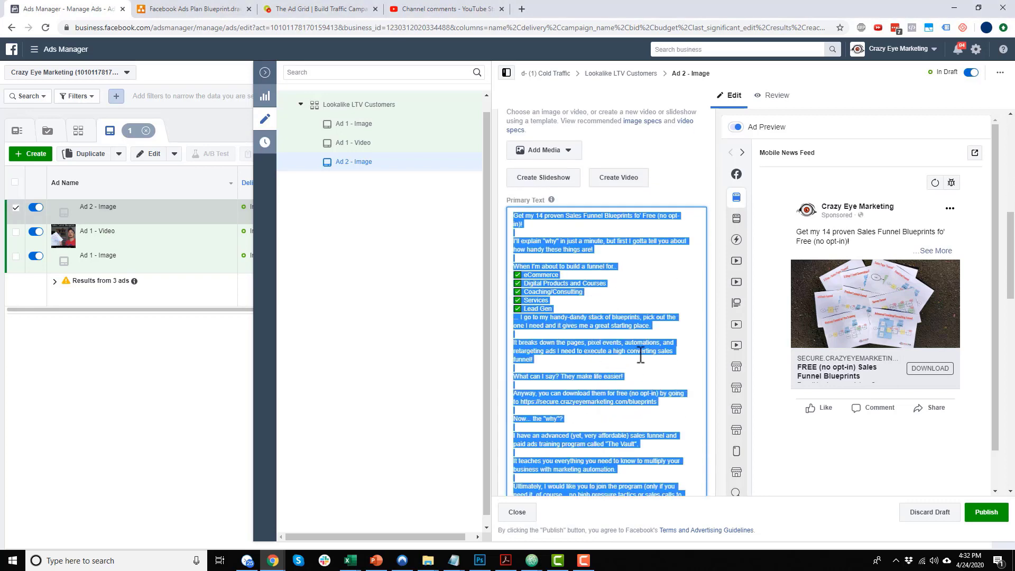
{"action": "key", "text": "ctrl+v"}
Step: Review the headline, description, destination, call to action and tracking settings of Ad 2 - Image, including its UTM URL parameters
{"action": "scroll", "coordinate": [627, 333], "scroll_direction": "down", "scroll_amount": 2}
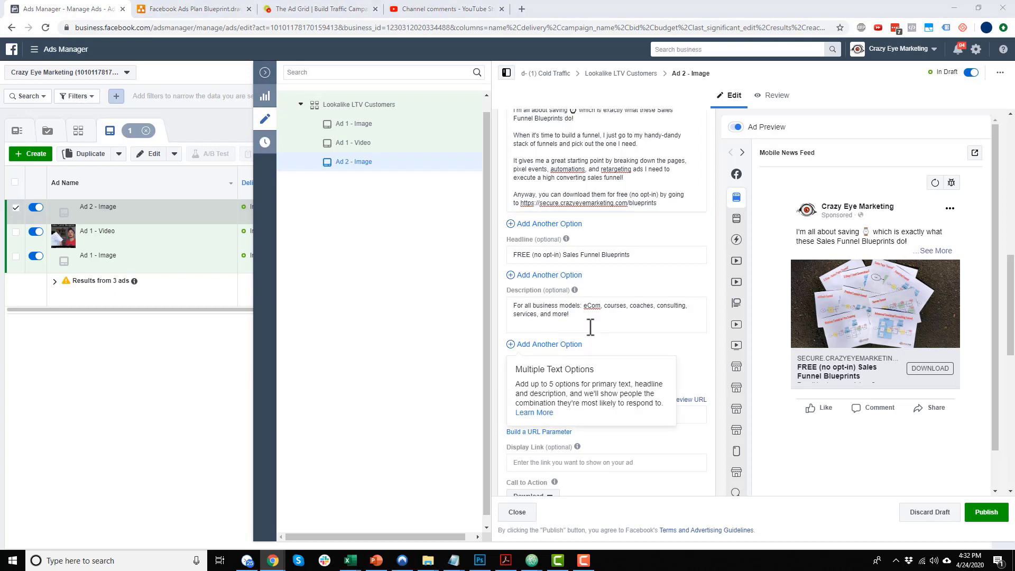
{"action": "scroll", "coordinate": [640, 375], "scroll_direction": "down", "scroll_amount": 4}
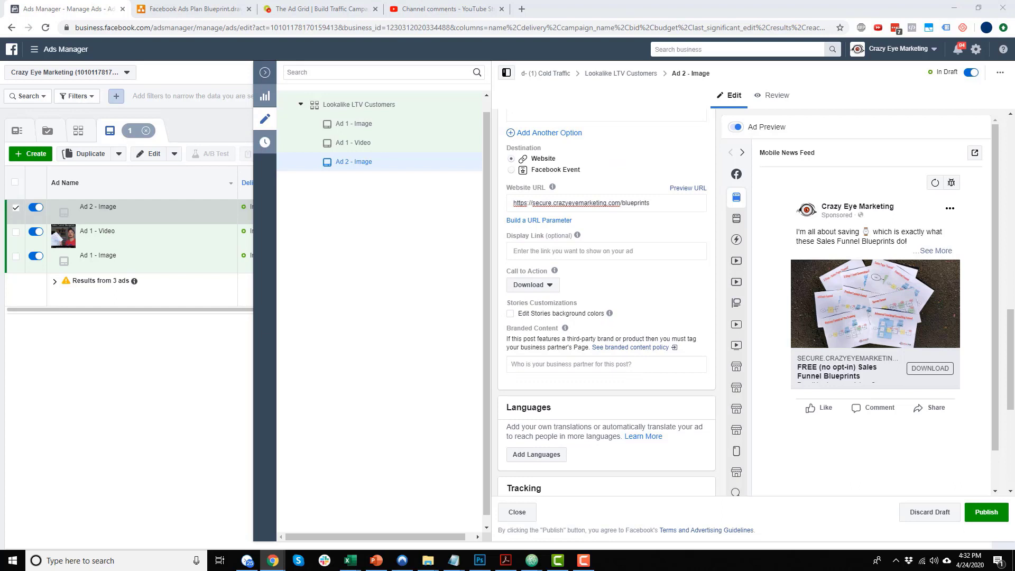
{"action": "scroll", "coordinate": [611, 324], "scroll_direction": "down", "scroll_amount": 4}
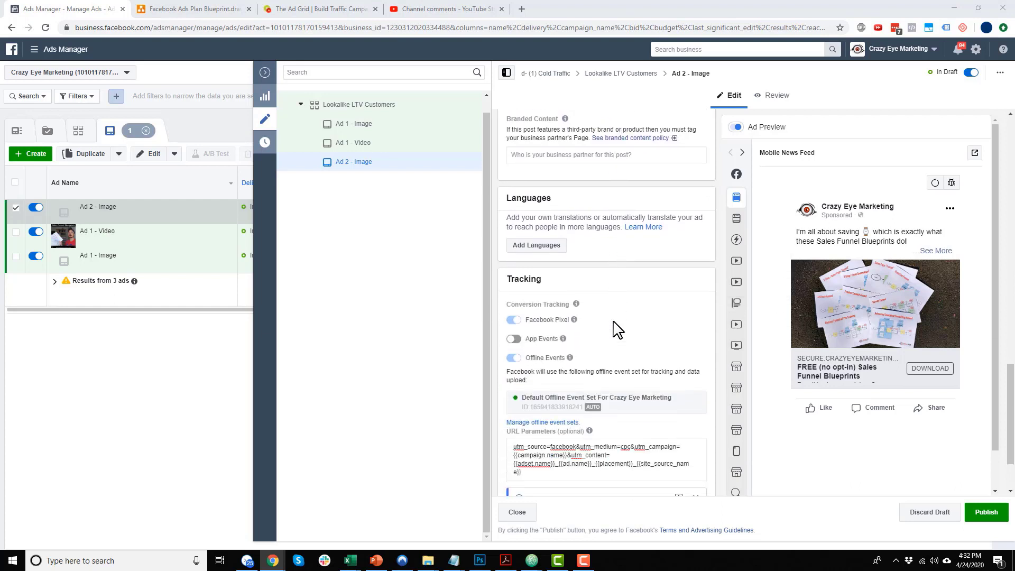
{"action": "scroll", "coordinate": [555, 366], "scroll_direction": "down", "scroll_amount": 1}
{"action": "left_click", "coordinate": [557, 386]}
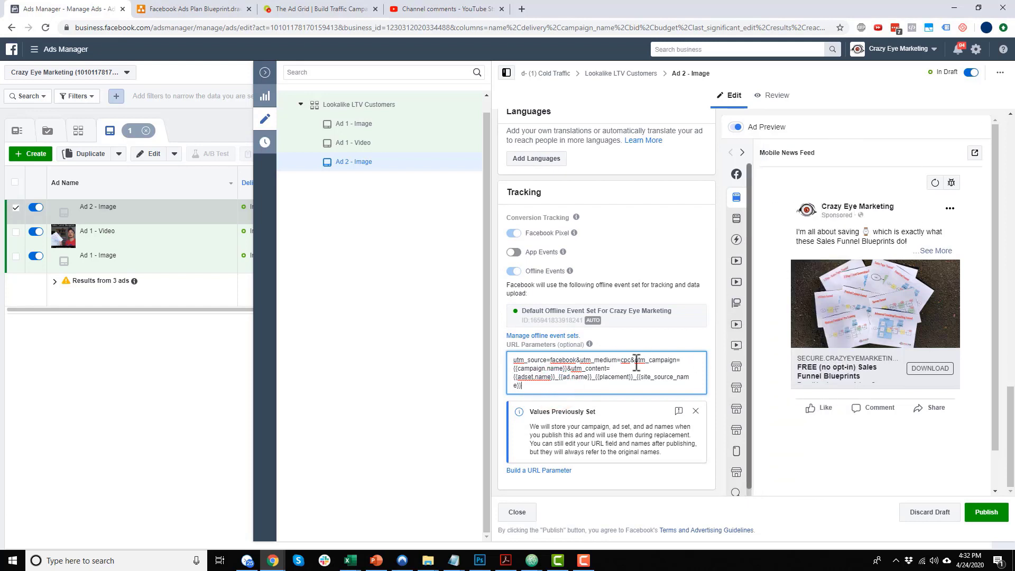
{"action": "triple_click", "coordinate": [550, 384]}
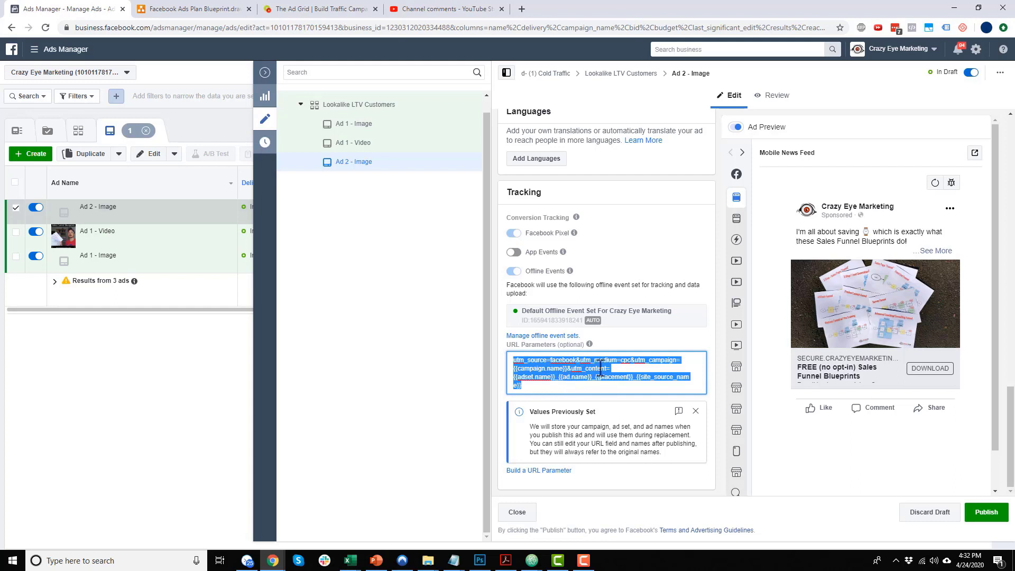
{"action": "scroll", "coordinate": [661, 355], "scroll_direction": "up", "scroll_amount": 15}
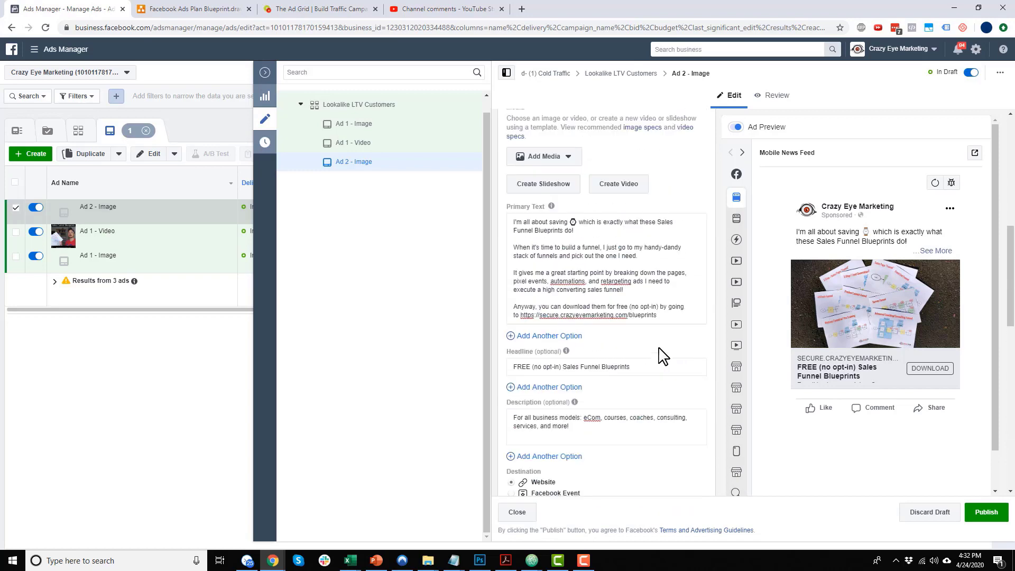
Step: Duplicate Ad 2 - Image once into the original campaign and name the copy "Ad 2 - Video"
{"action": "left_click", "coordinate": [453, 162]}
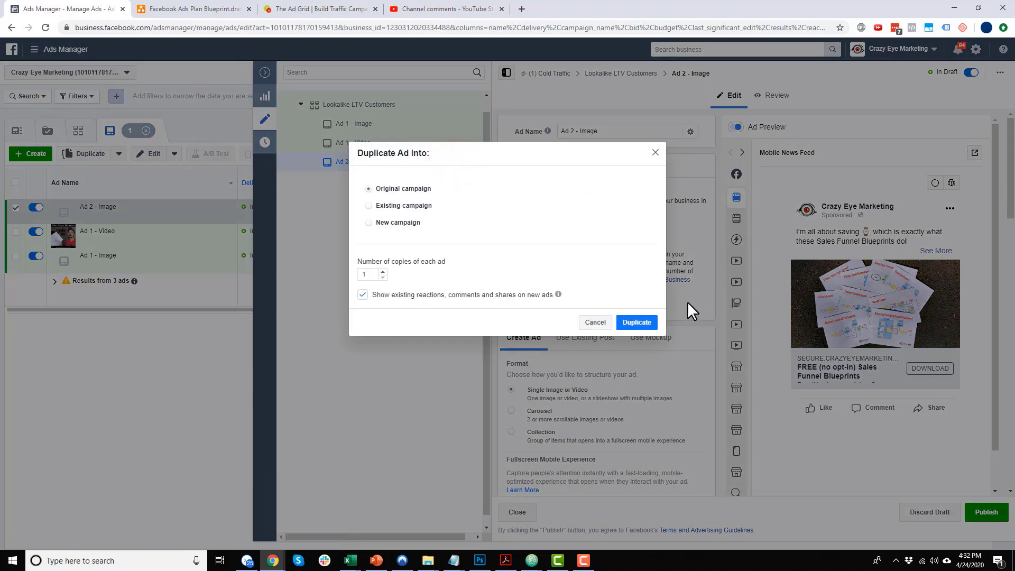
{"action": "left_click", "coordinate": [646, 323]}
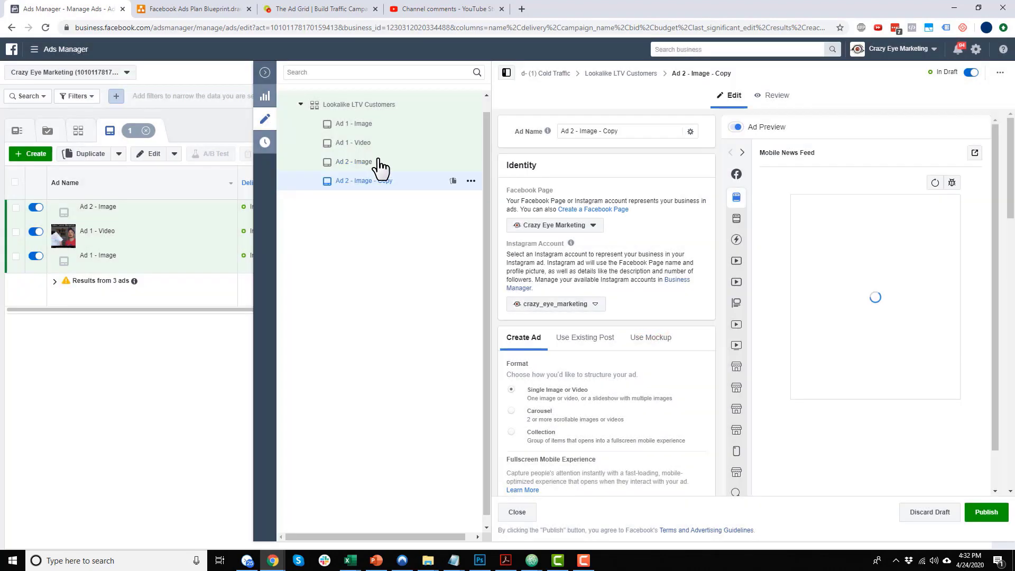
{"action": "left_click_drag", "start_coordinate": [580, 132], "coordinate": [759, 124]}
{"action": "type", "text": "Video"}
{"action": "left_click", "coordinate": [673, 218]}
Step: Replace the media of Ad 2 - Video with the 640 × 640 "The Sales Funnel Book" video from the account videos
{"action": "scroll", "coordinate": [635, 260], "scroll_direction": "down", "scroll_amount": 3}
{"action": "scroll", "coordinate": [626, 286], "scroll_direction": "down", "scroll_amount": 4}
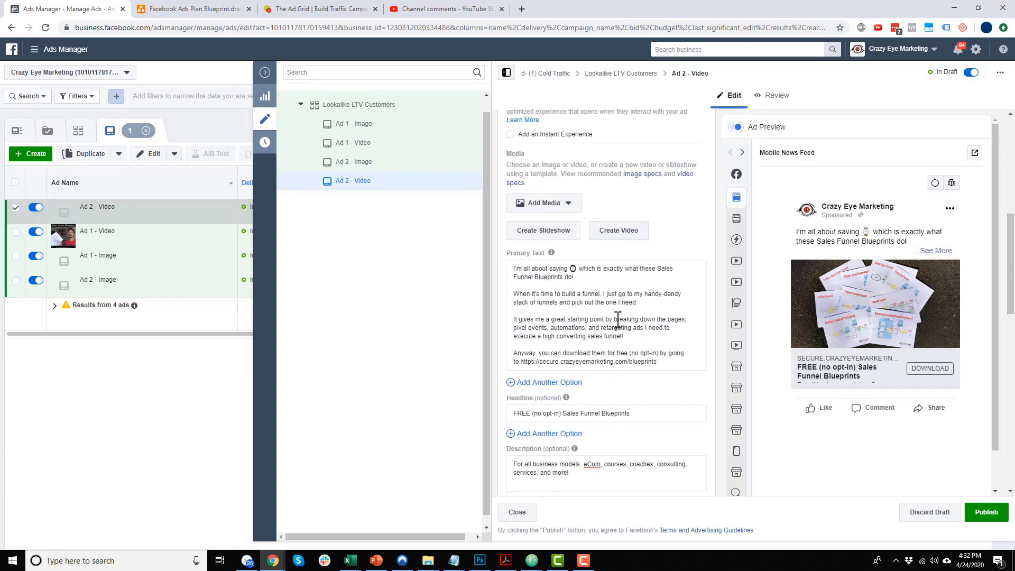
{"action": "left_click", "coordinate": [565, 203]}
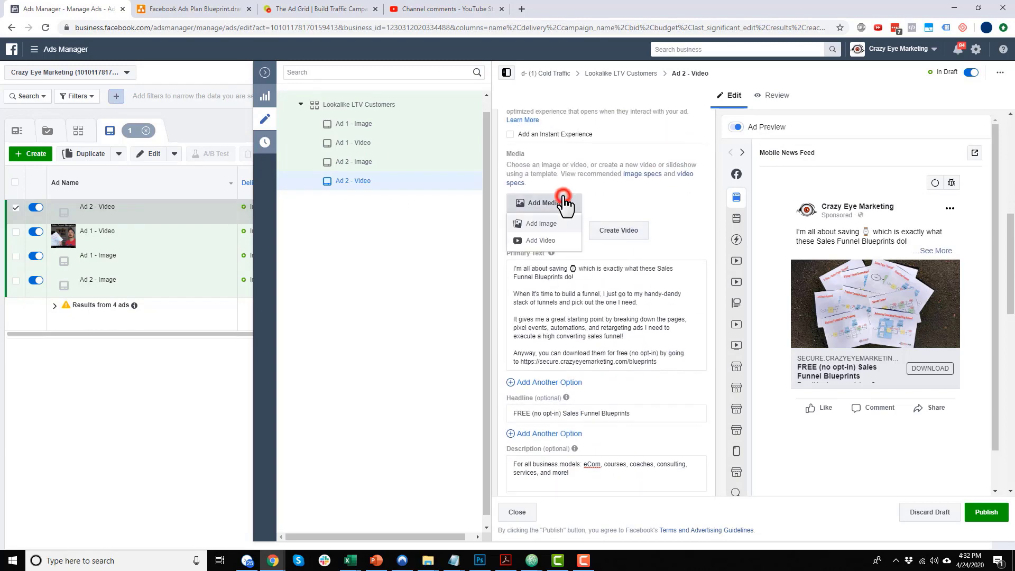
{"action": "left_click", "coordinate": [551, 239]}
{"action": "left_click", "coordinate": [265, 172]}
{"action": "left_click", "coordinate": [743, 495]}
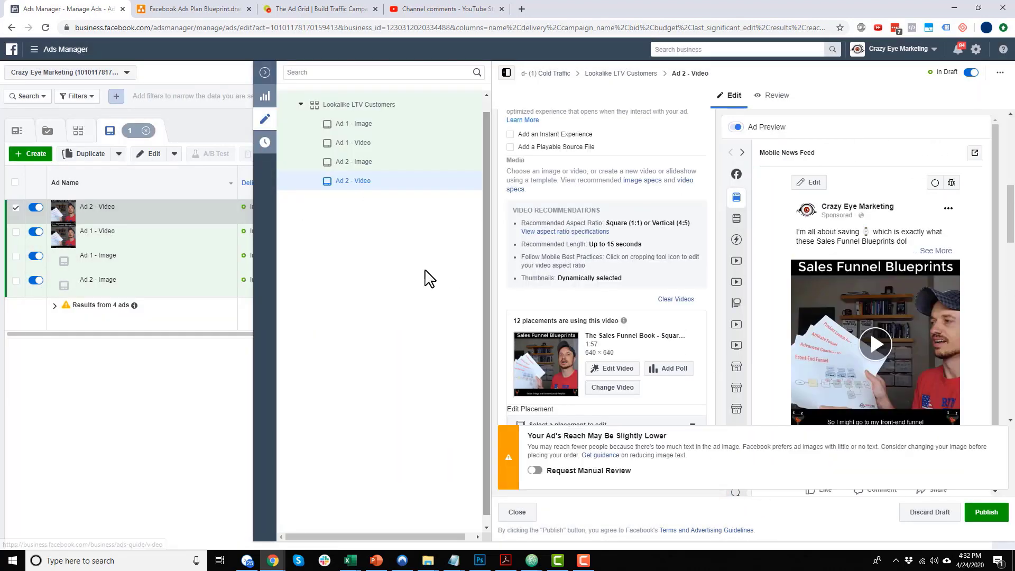
Step: Request a manual review for Ad 2 - Video and open the settings of the Lookalike LTV Customers ad set
{"action": "left_click", "coordinate": [535, 471]}
{"action": "left_click", "coordinate": [533, 472]}
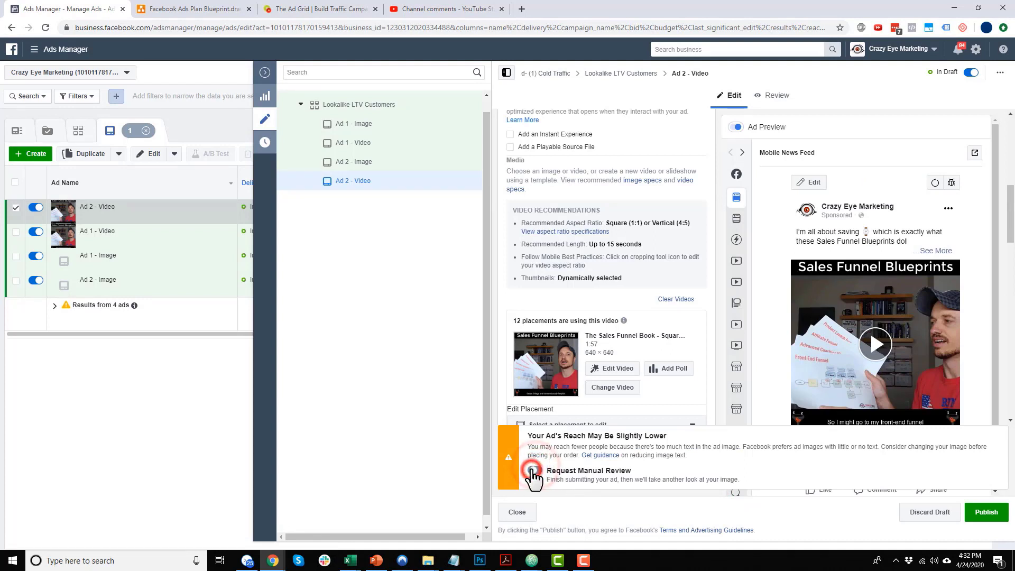
{"action": "left_click", "coordinate": [338, 291]}
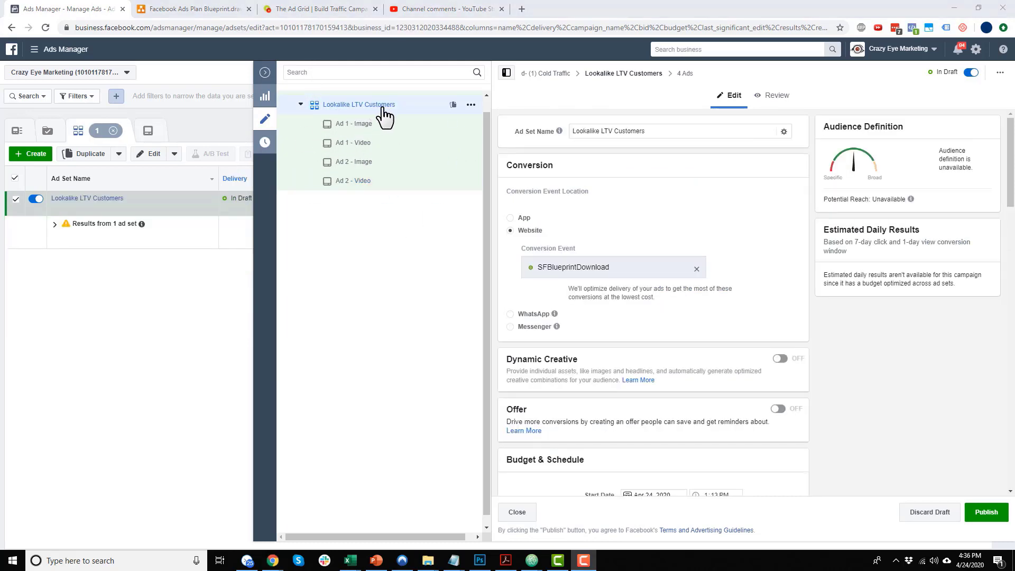
Step: Review the cold traffic audiences in the Facebook Ads Plan Blueprint diagram and return to the ad set
{"action": "left_click", "coordinate": [227, 10]}
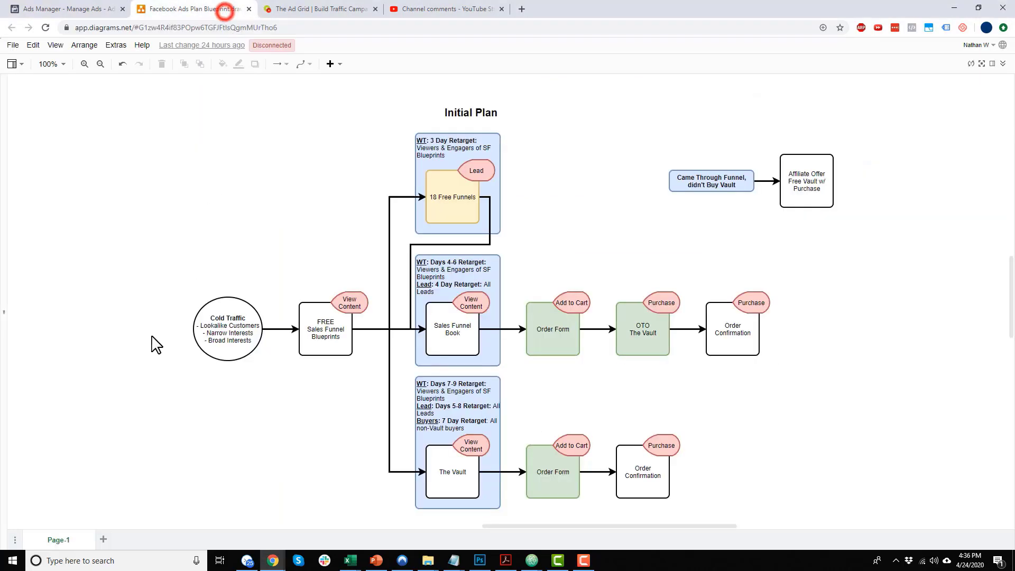
{"action": "left_click", "coordinate": [73, 9]}
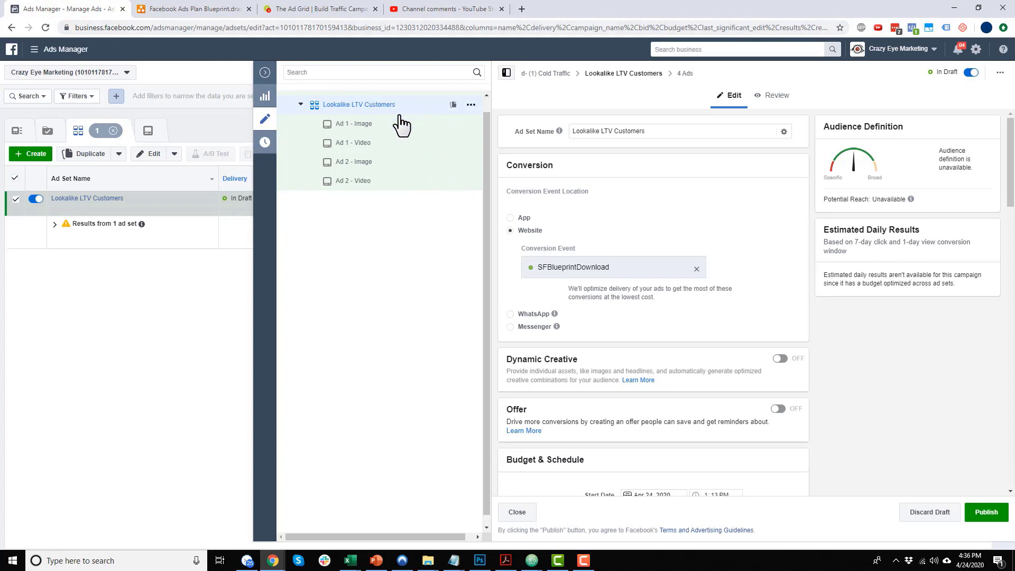
{"action": "left_click", "coordinate": [176, 16]}
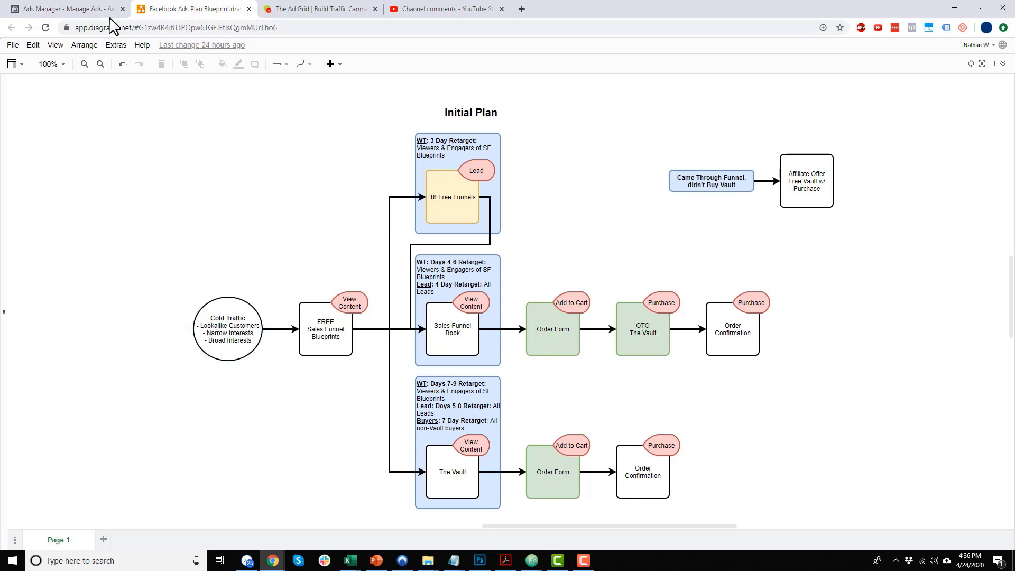
{"action": "left_click", "coordinate": [89, 10]}
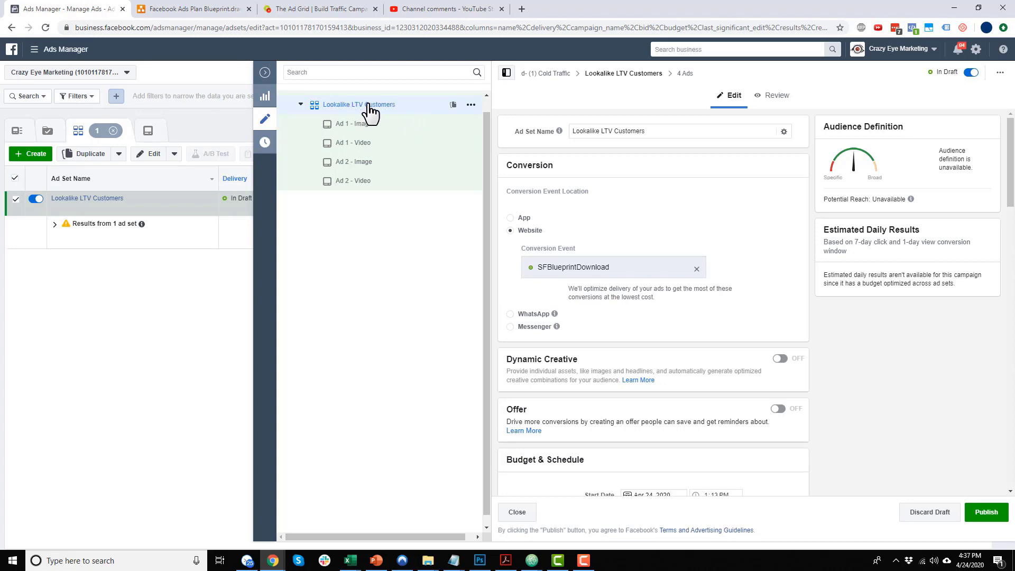
{"action": "left_click", "coordinate": [453, 105]}
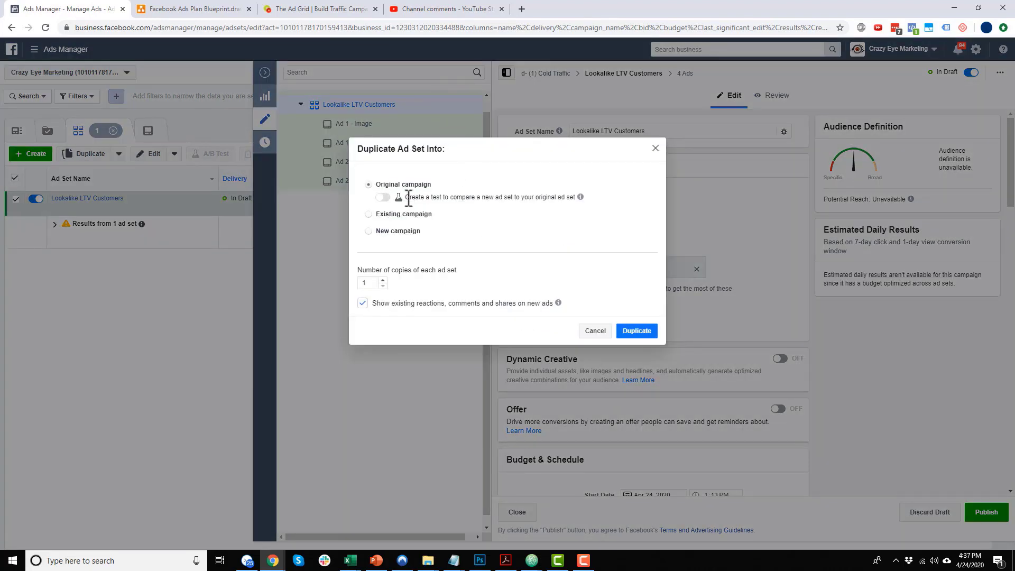
{"action": "left_click", "coordinate": [383, 280]}
{"action": "left_click", "coordinate": [196, 9]}
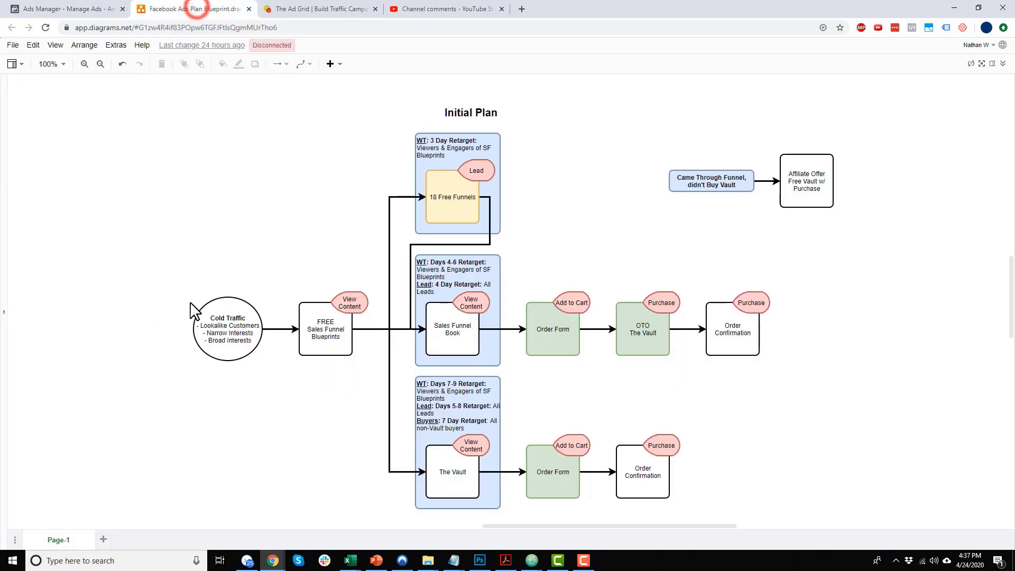
{"action": "left_click", "coordinate": [84, 9]}
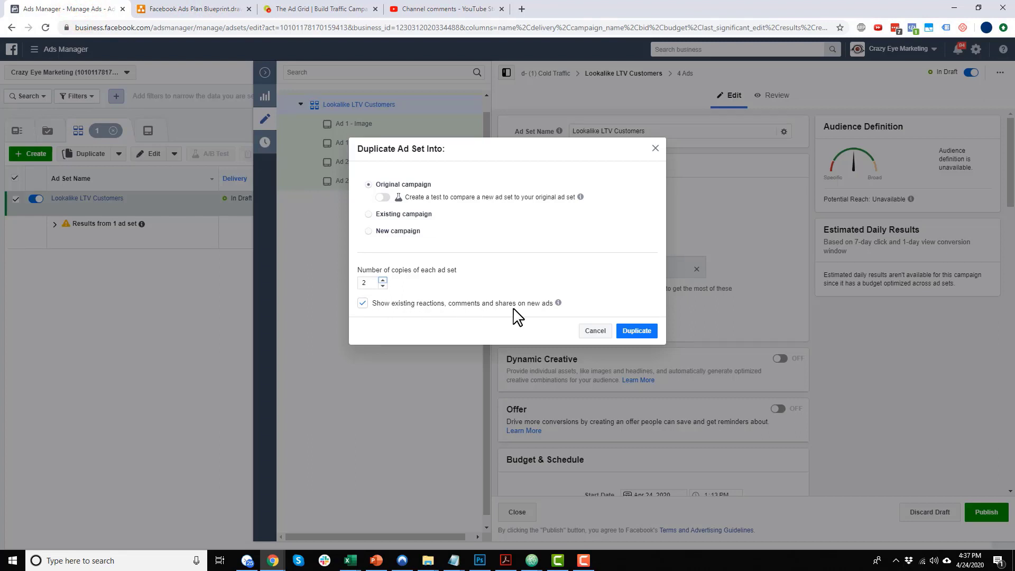
{"action": "mouse_move", "coordinate": [557, 304]}
{"action": "left_click", "coordinate": [655, 151]}
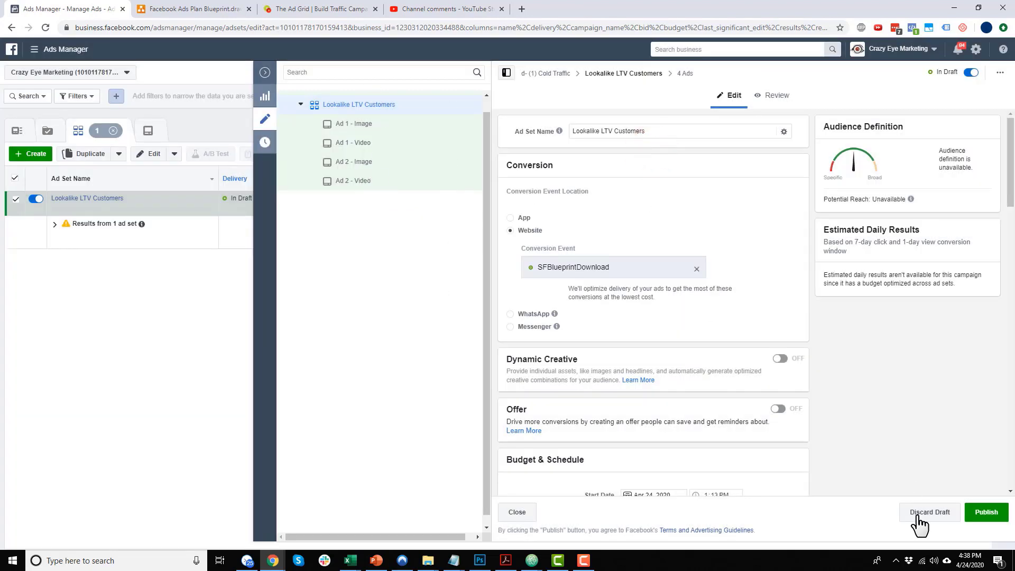
Step: Publish the drafted cold traffic campaign with its ads, and switch off the Lookalike LTV Customers ad set
{"action": "left_click", "coordinate": [987, 514]}
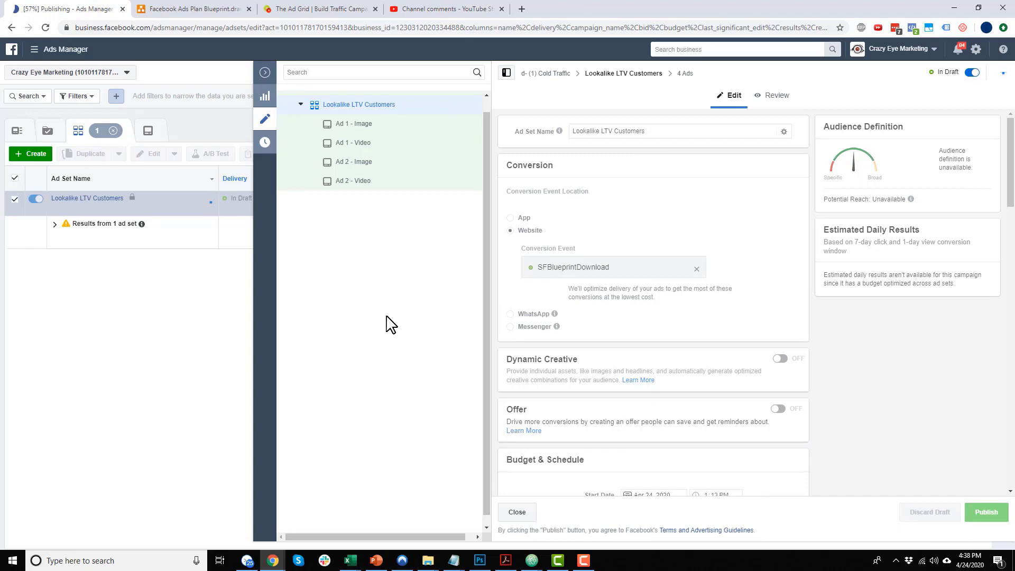
{"action": "left_click", "coordinate": [36, 199]}
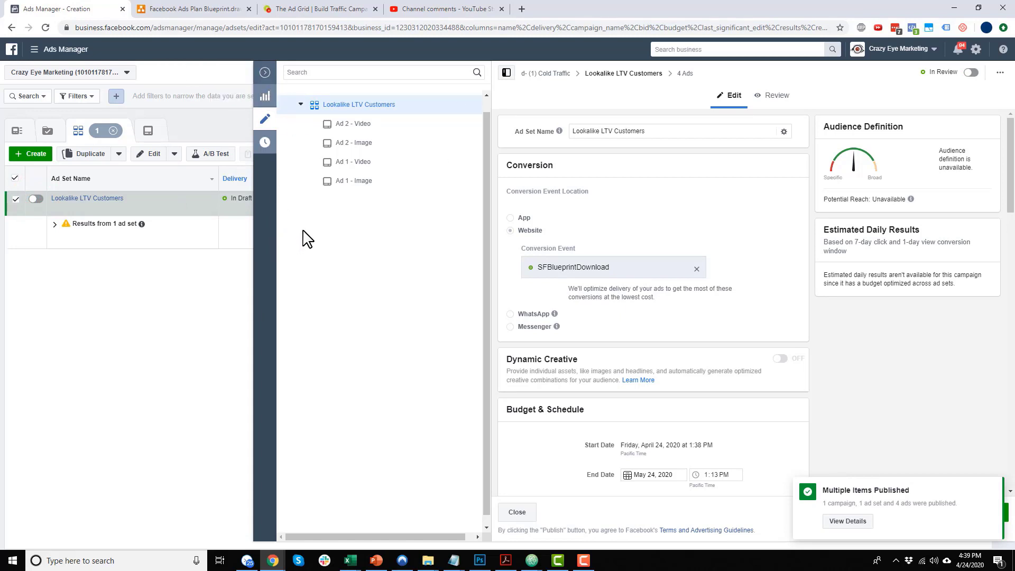
{"action": "left_click", "coordinate": [44, 30]}
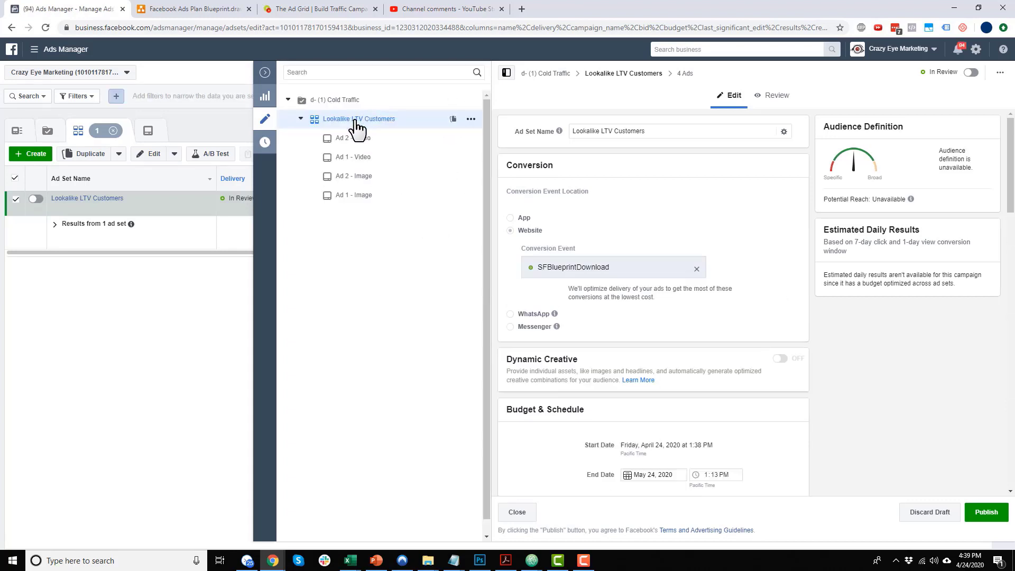
Step: Duplicate the Lookalike LTV Customers ad set once into the original campaign and name the copy "Tools & Facebook Page Admin"
{"action": "left_click", "coordinate": [453, 122]}
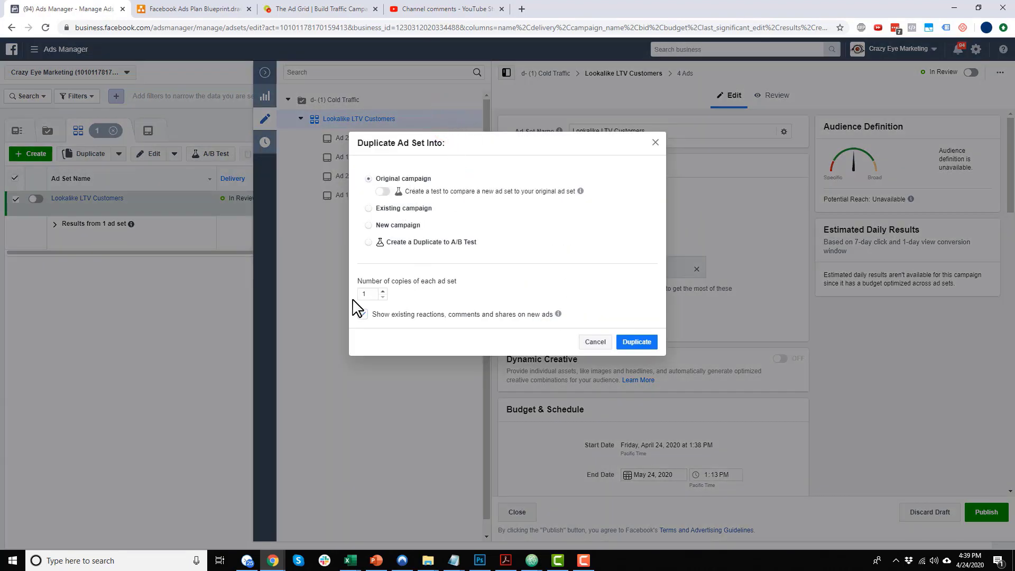
{"action": "double_click", "coordinate": [369, 294]}
{"action": "mouse_move", "coordinate": [558, 314]}
{"action": "left_click", "coordinate": [640, 347]}
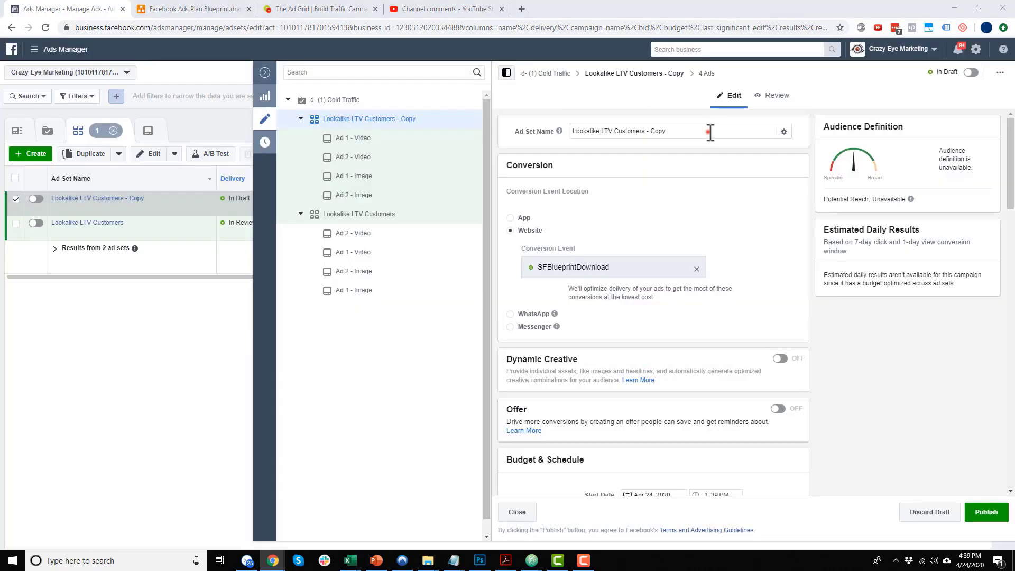
{"action": "triple_click", "coordinate": [708, 132]}
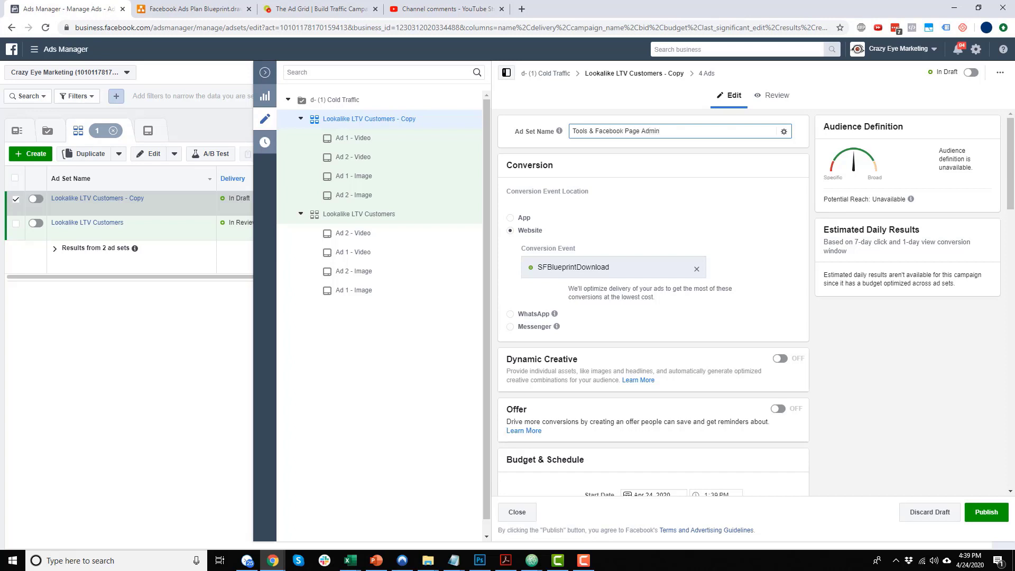
{"action": "left_click", "coordinate": [374, 233]}
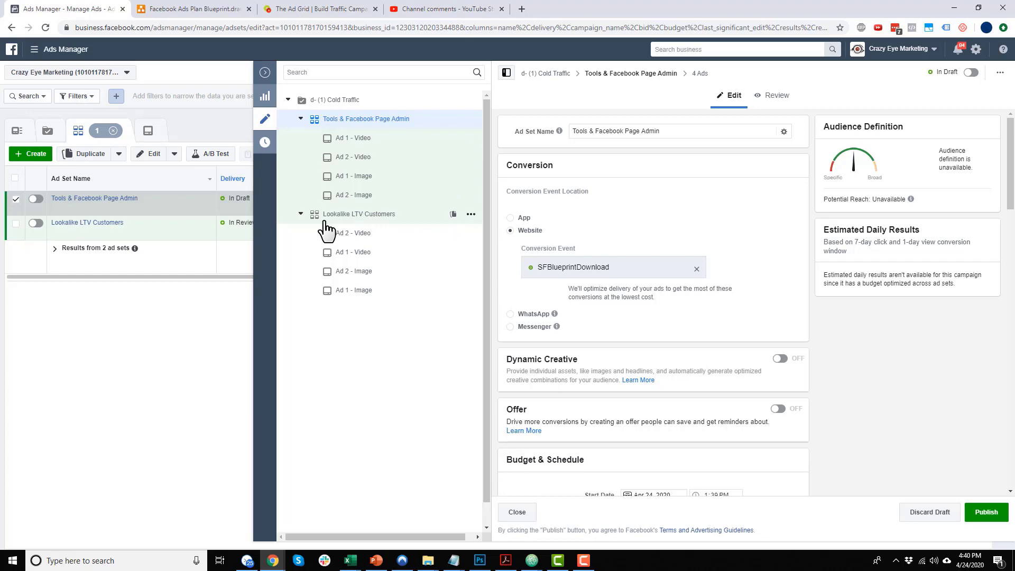
Step: Open the Facebook post with comments of Ad 2 - Video in the Lookalike LTV Customers ad set and copy its post ID
{"action": "left_click", "coordinate": [370, 236]}
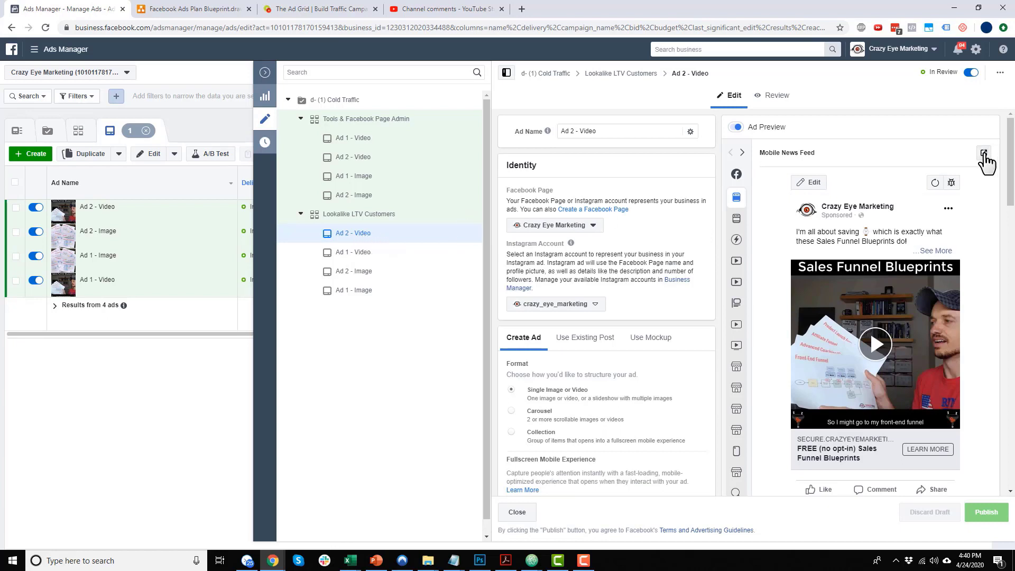
{"action": "left_click", "coordinate": [984, 153]}
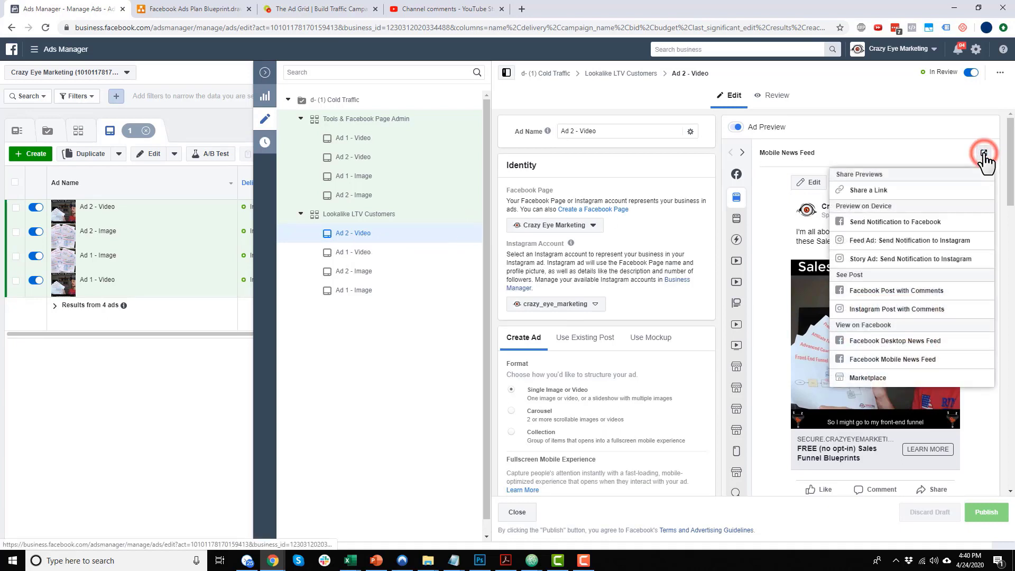
{"action": "left_click", "coordinate": [876, 291]}
{"action": "left_click", "coordinate": [196, 8]}
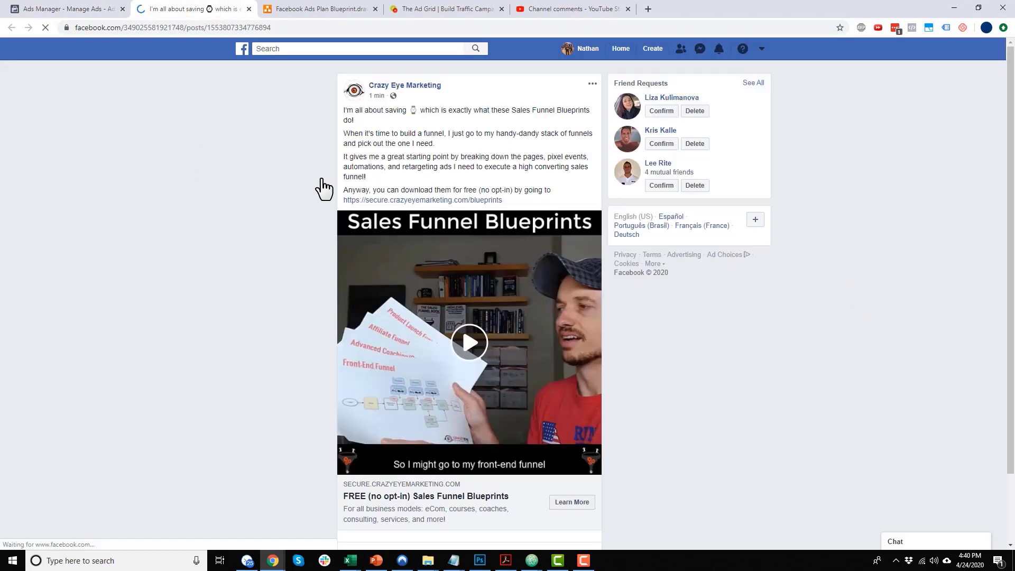
{"action": "double_click", "coordinate": [253, 28]}
{"action": "key", "text": "ctrl+c"}
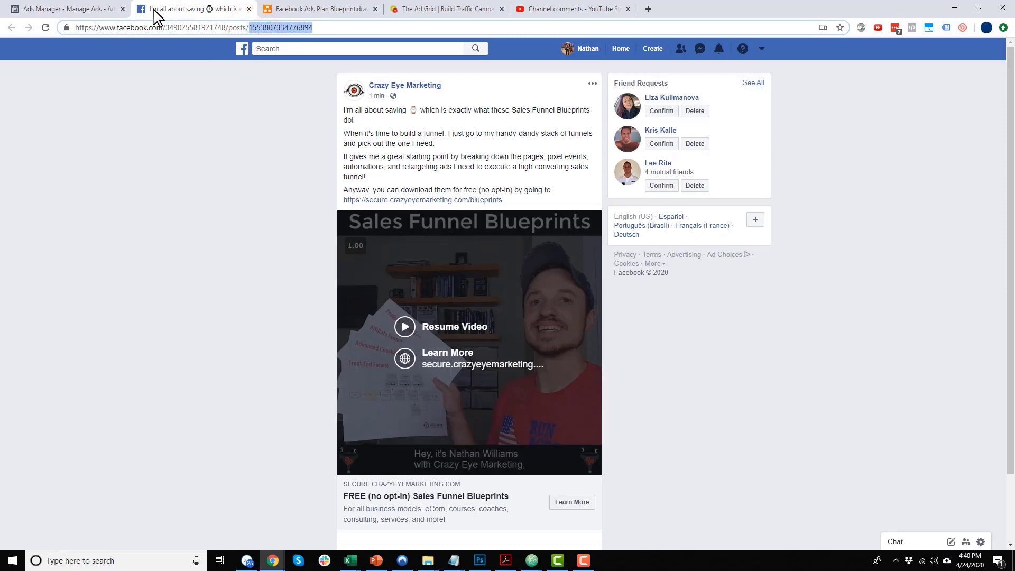
Step: Switch Ad 2 - Video in the Tools & Facebook Page Admin ad set to an existing post, using the copied post ID
{"action": "left_click", "coordinate": [79, 9]}
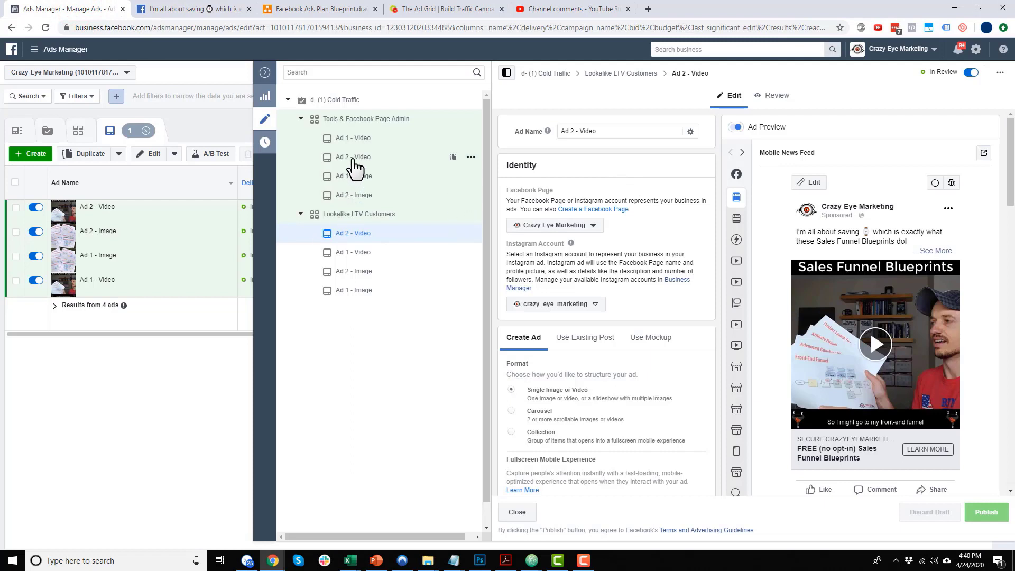
{"action": "left_click", "coordinate": [357, 161]}
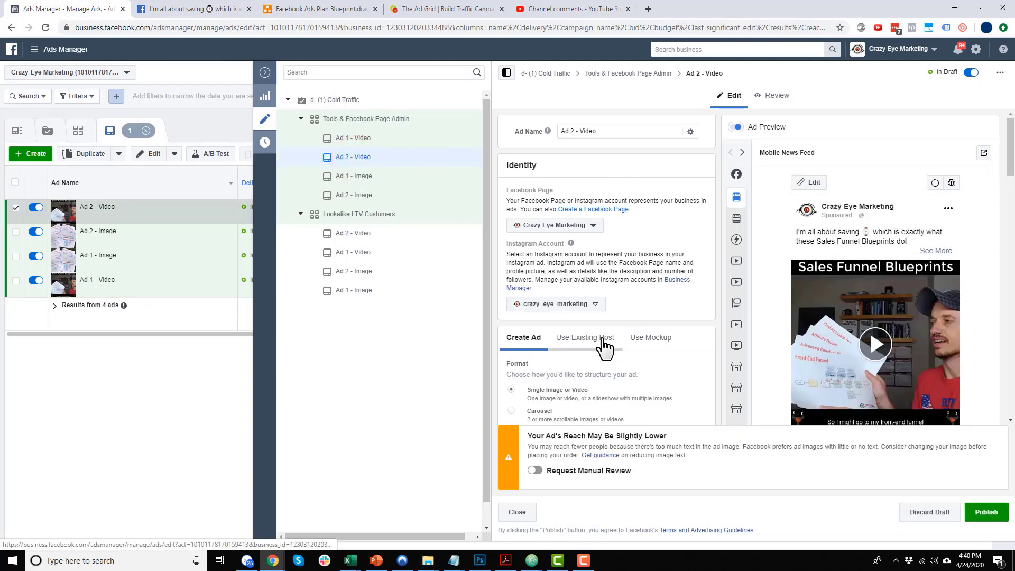
{"action": "left_click", "coordinate": [586, 341]}
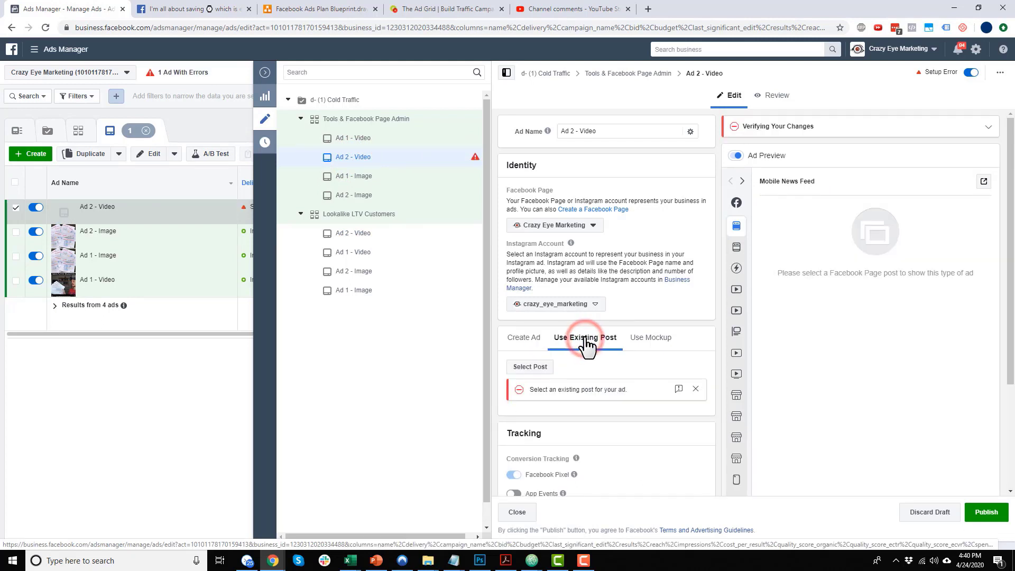
{"action": "scroll", "coordinate": [598, 322], "scroll_direction": "down", "scroll_amount": 2}
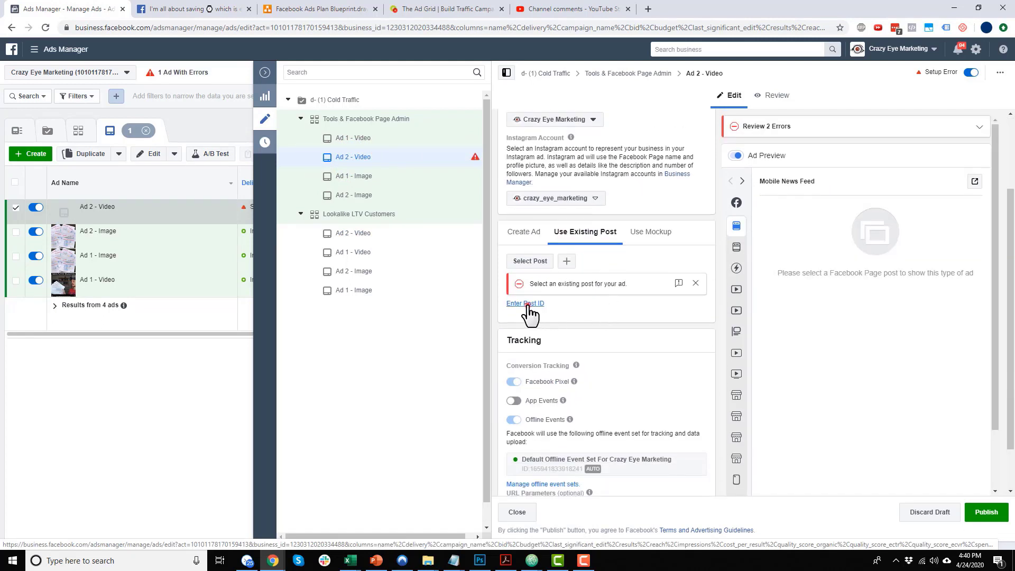
{"action": "left_click", "coordinate": [526, 304]}
{"action": "key", "text": "ctrl+v"}
{"action": "left_click", "coordinate": [618, 308]}
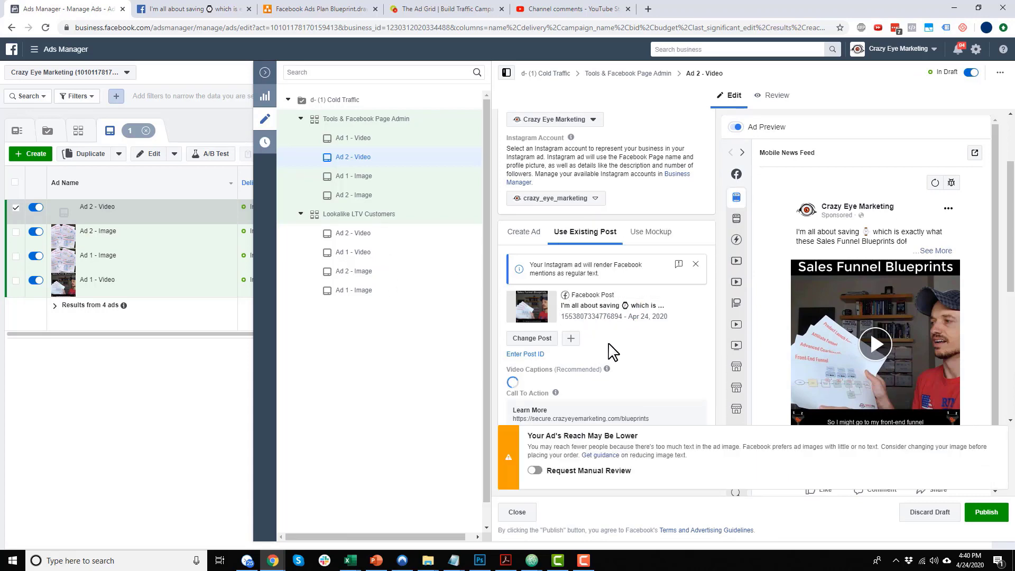
Step: Request manual review and set the URL parameters to utm_source=facebook&utm_medium=cpc&utm_campaign={{campaign.name}}&utm_content={{adset.name}}_{{ad.name}}_{{placement}}_{{site_source_name}}
{"action": "left_click", "coordinate": [534, 471]}
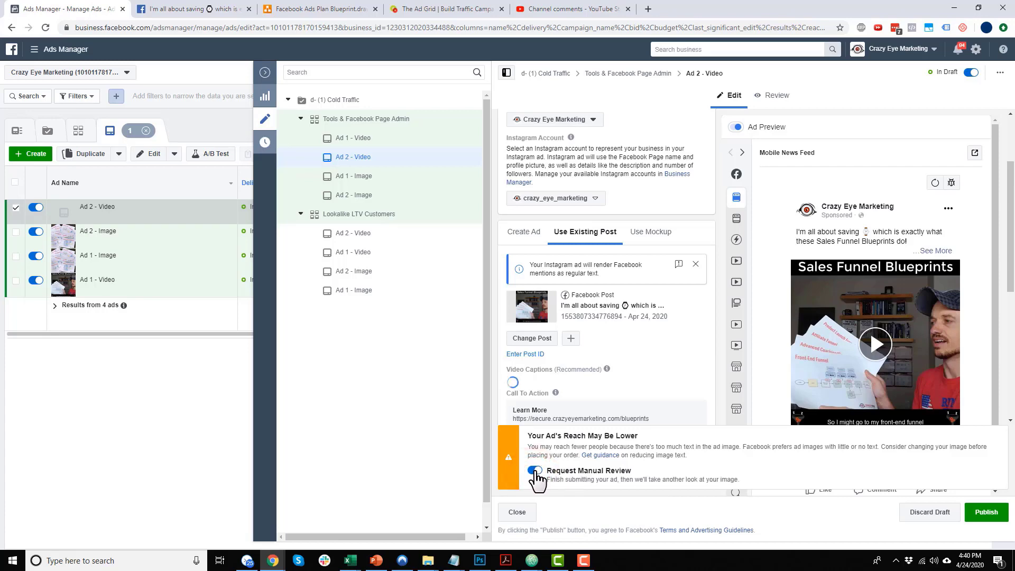
{"action": "scroll", "coordinate": [629, 307], "scroll_direction": "down", "scroll_amount": 6}
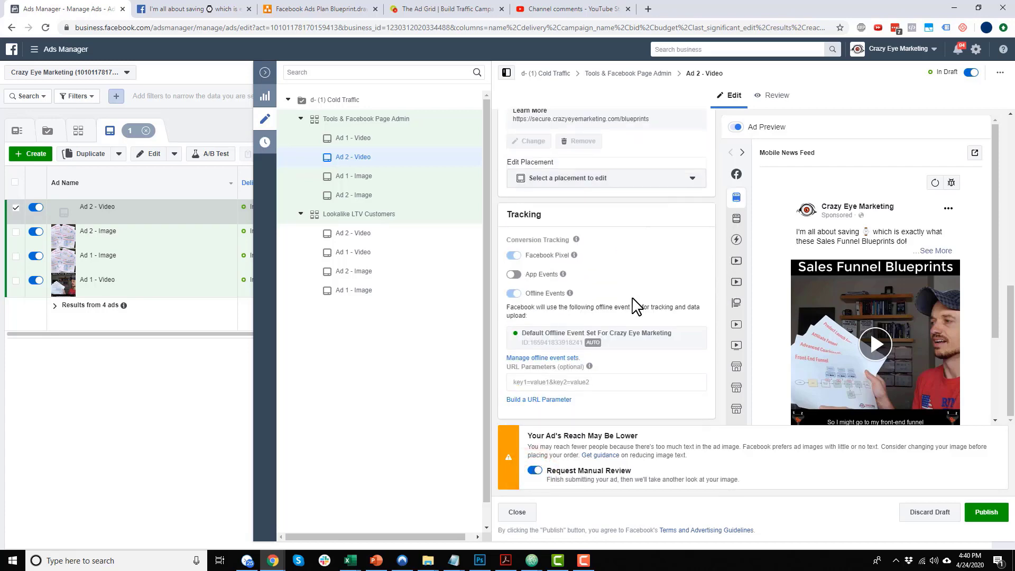
{"action": "left_click", "coordinate": [556, 381]}
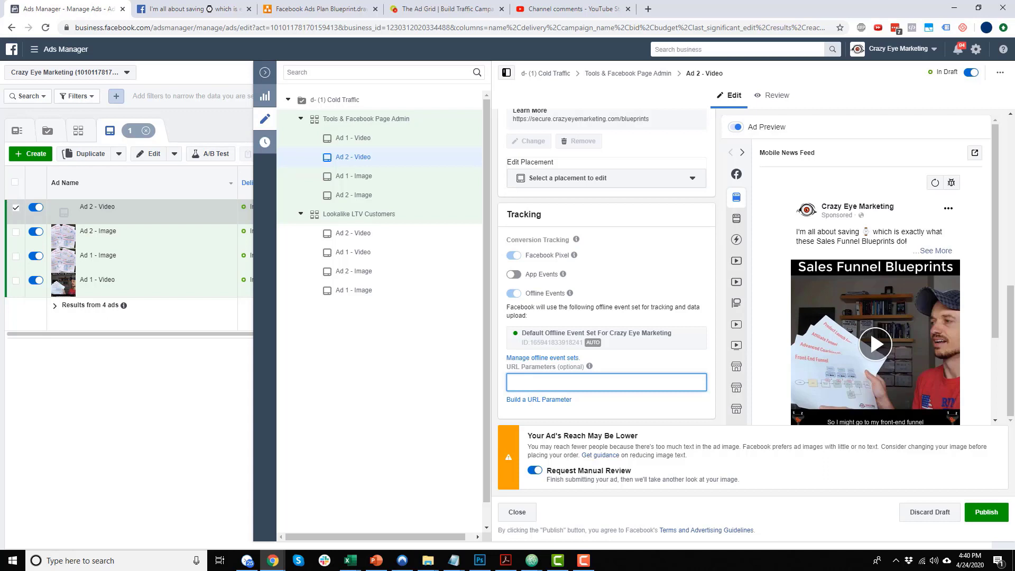
{"action": "type", "text": "utm_source=facebook&utm_medium=cpc&utm_campaign={{campaign.name}}&utm_content={{adset.name}}_{{ad.name}}_{{placement}}_{{site_source_name}}"}
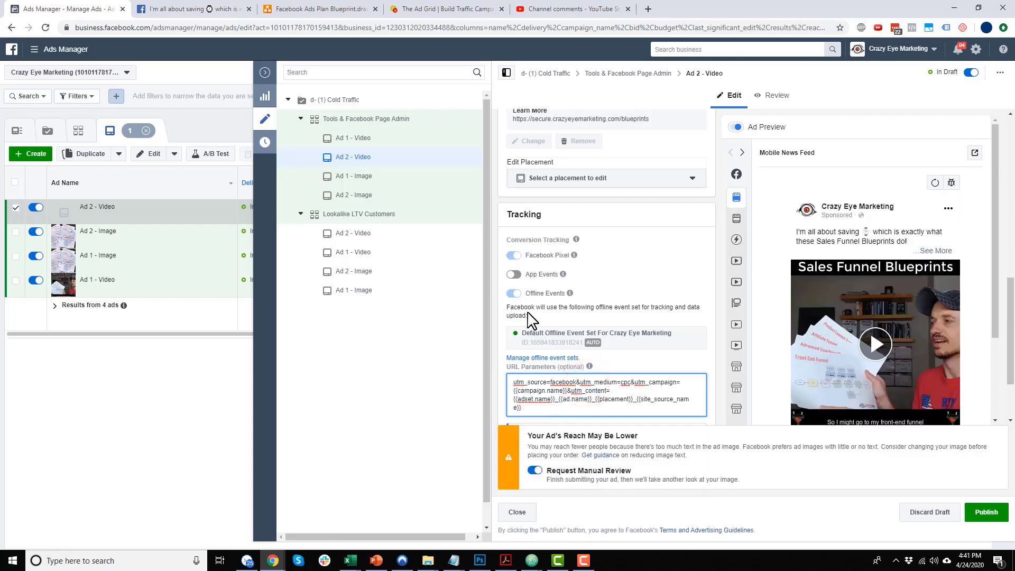
{"action": "scroll", "coordinate": [528, 312], "scroll_direction": "up", "scroll_amount": 2}
{"action": "scroll", "coordinate": [562, 343], "scroll_direction": "up", "scroll_amount": 2}
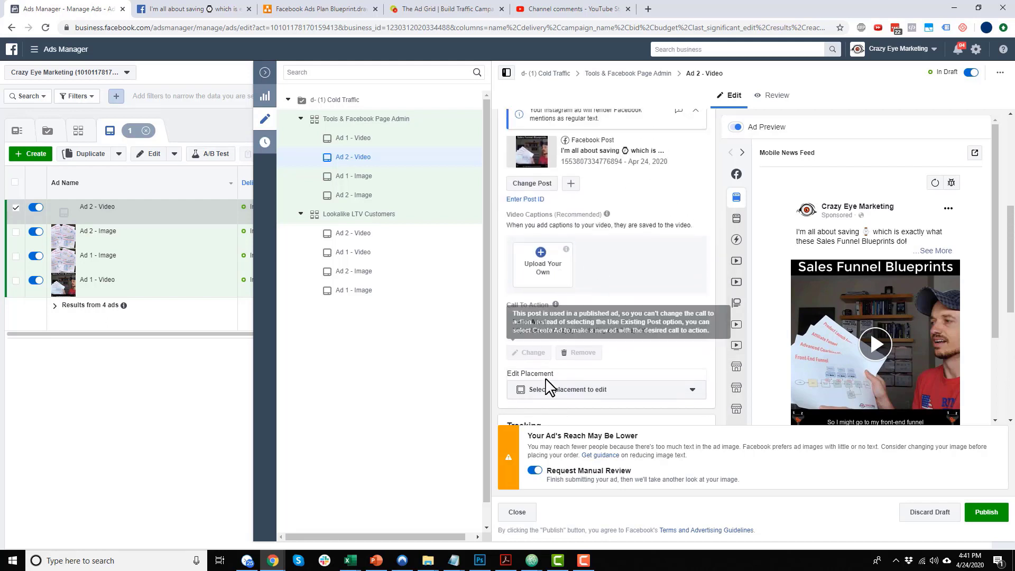
{"action": "scroll", "coordinate": [613, 343], "scroll_direction": "up", "scroll_amount": 5}
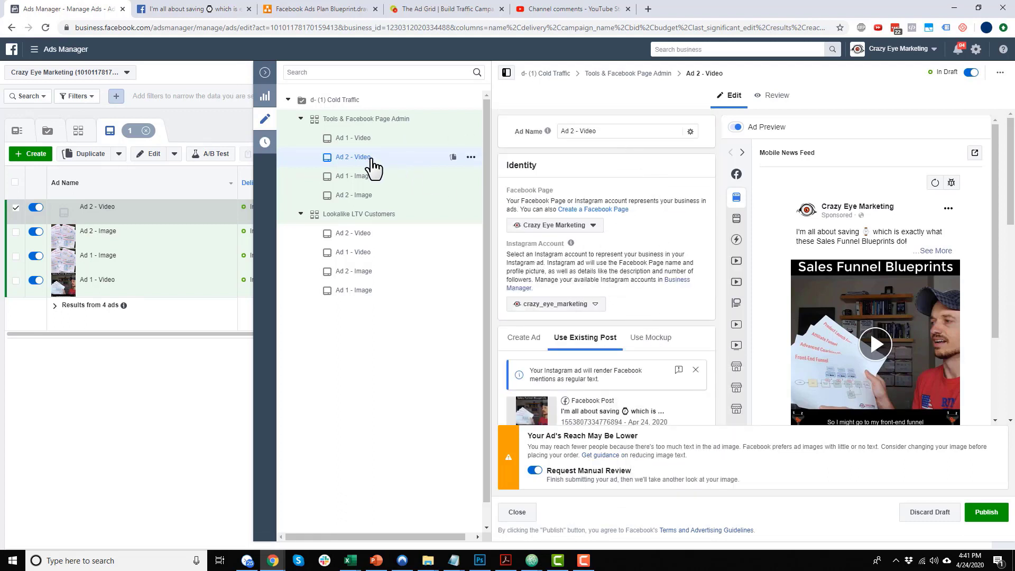
Step: Open the Facebook post with comments of Ad 1 - Video in the Lookalike LTV Customers ad set and copy its post ID
{"action": "left_click", "coordinate": [353, 252]}
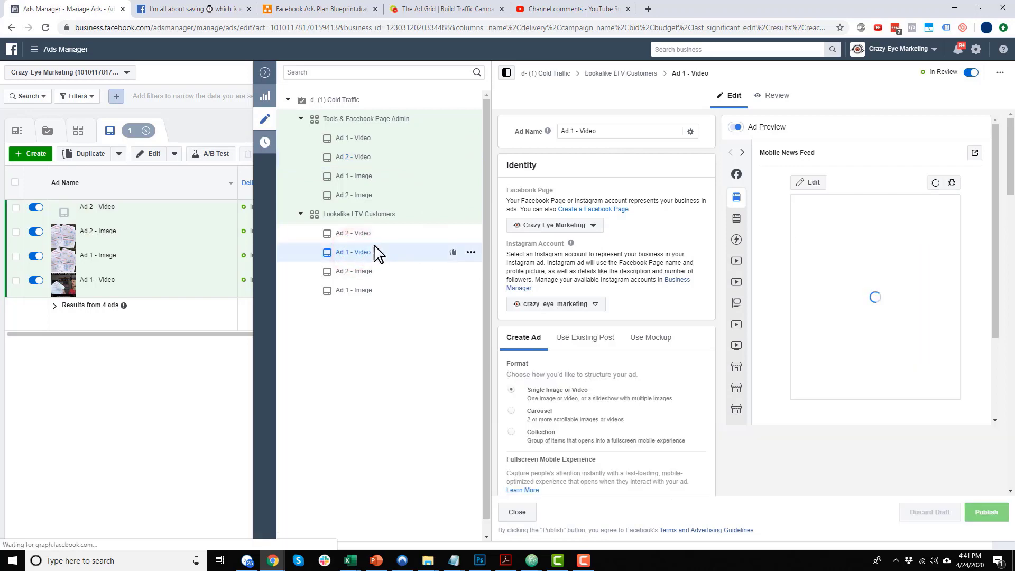
{"action": "left_click", "coordinate": [975, 153]}
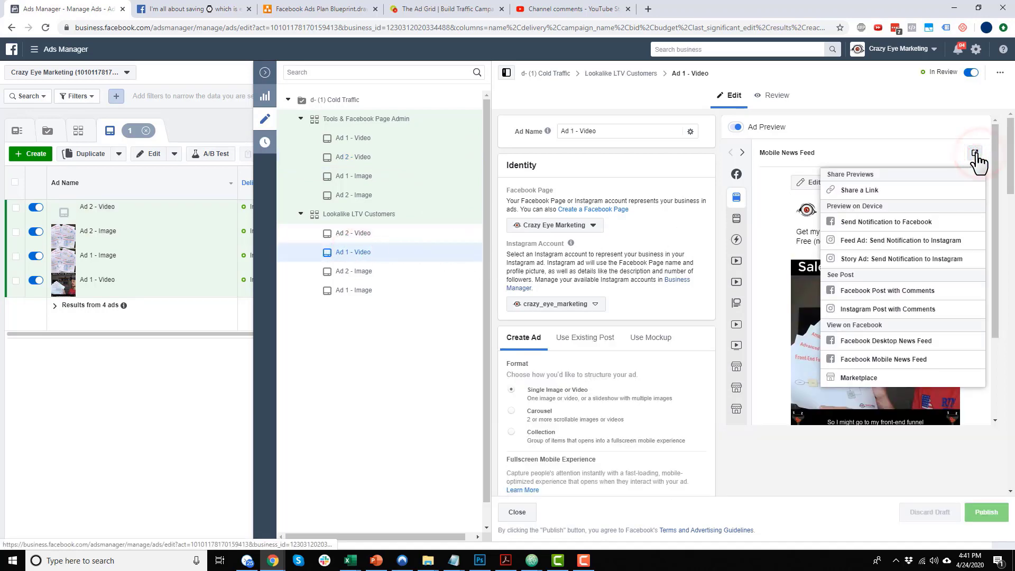
{"action": "left_click", "coordinate": [899, 291]}
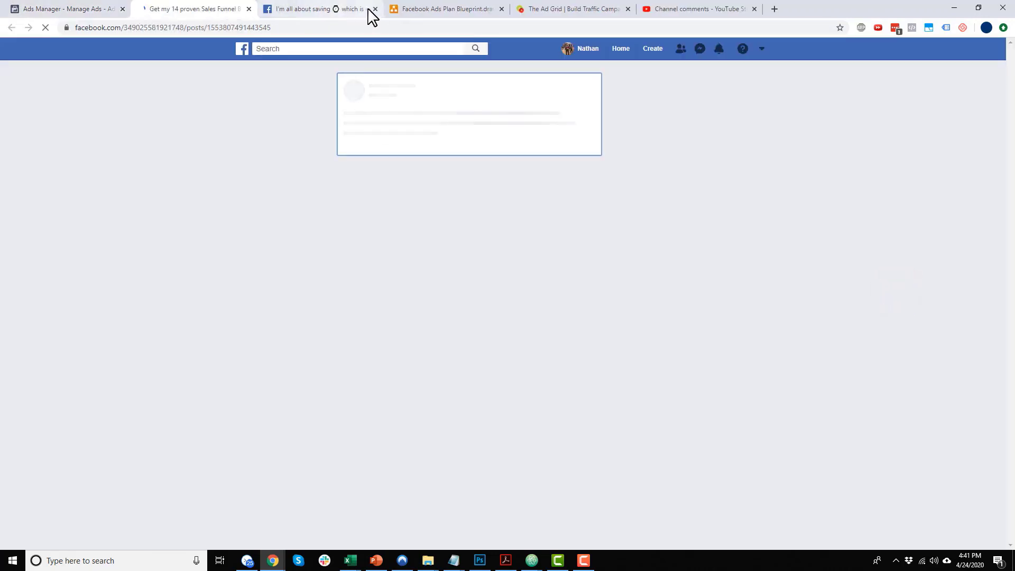
{"action": "left_click", "coordinate": [376, 9]}
{"action": "left_click", "coordinate": [226, 7]}
{"action": "double_click", "coordinate": [259, 27]}
{"action": "key", "text": "ctrl+c"}
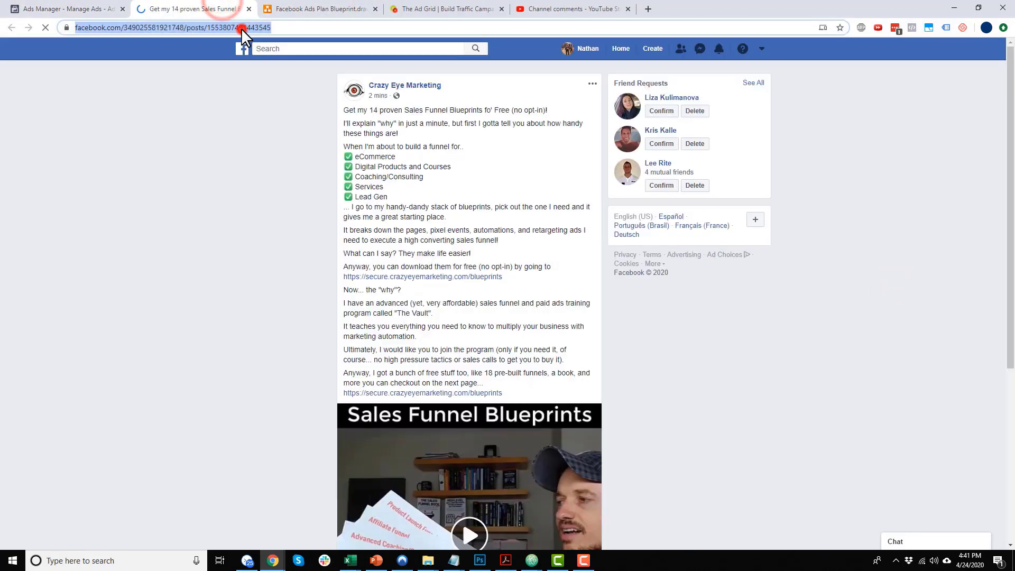
{"action": "left_click", "coordinate": [251, 9]}
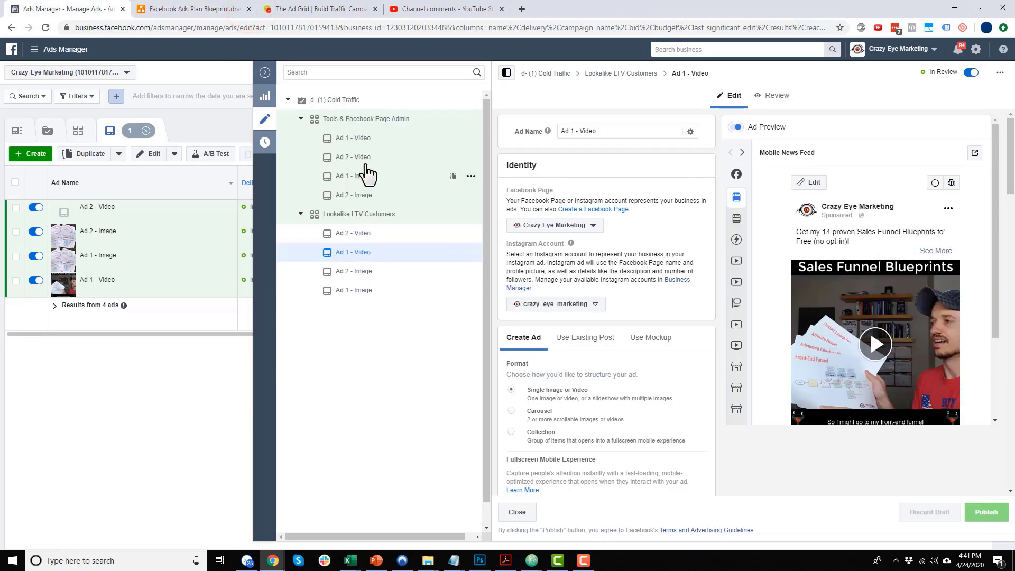
Step: Switch Ad 1 - Video in the Tools & Facebook Page Admin ad set to an existing post, using the copied post ID
{"action": "left_click", "coordinate": [363, 139]}
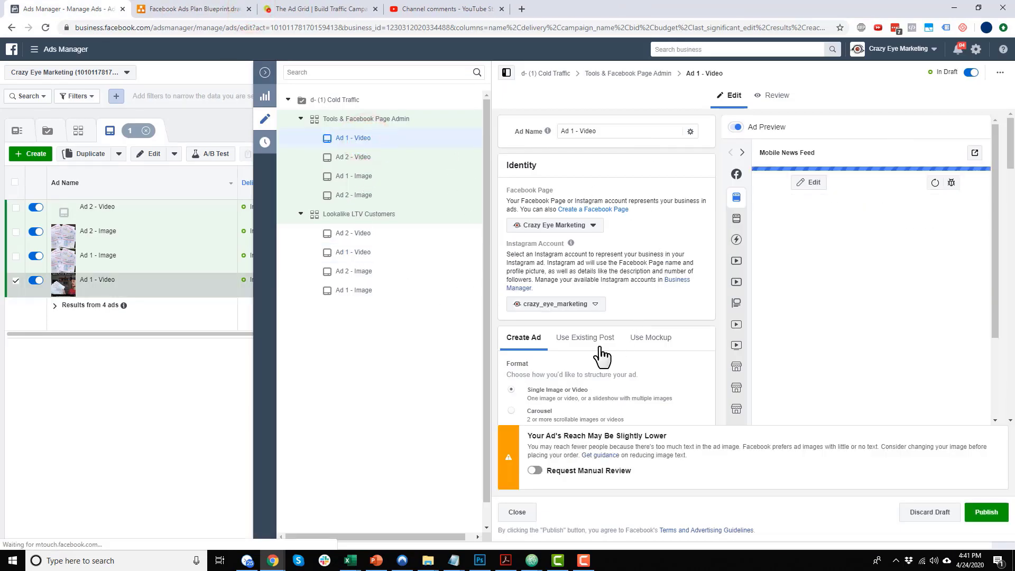
{"action": "left_click", "coordinate": [598, 341]}
{"action": "scroll", "coordinate": [553, 325], "scroll_direction": "down", "scroll_amount": 1}
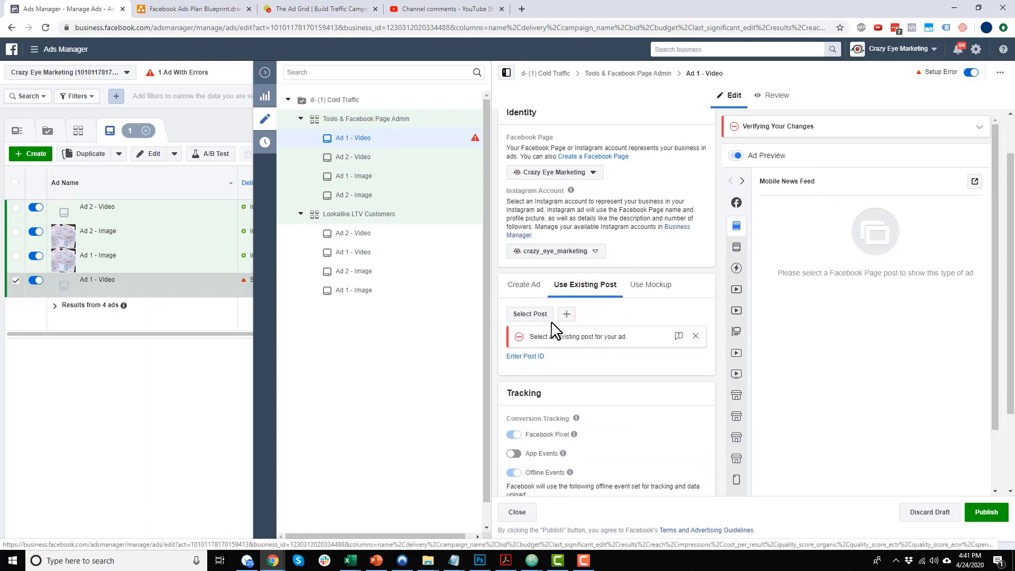
{"action": "left_click", "coordinate": [535, 357]}
{"action": "key", "text": "ctrl+v"}
{"action": "left_click", "coordinate": [623, 364]}
Step: Set the URL parameters of Ad 1 - Video to utm_source=facebook&utm_medium=cpc&utm_campaign={{campaign.name}}&utm_content={{adset.name}}_{{ad.name}}_{{placement}}_{{site_source_name}}
{"action": "scroll", "coordinate": [626, 369], "scroll_direction": "down", "scroll_amount": 5}
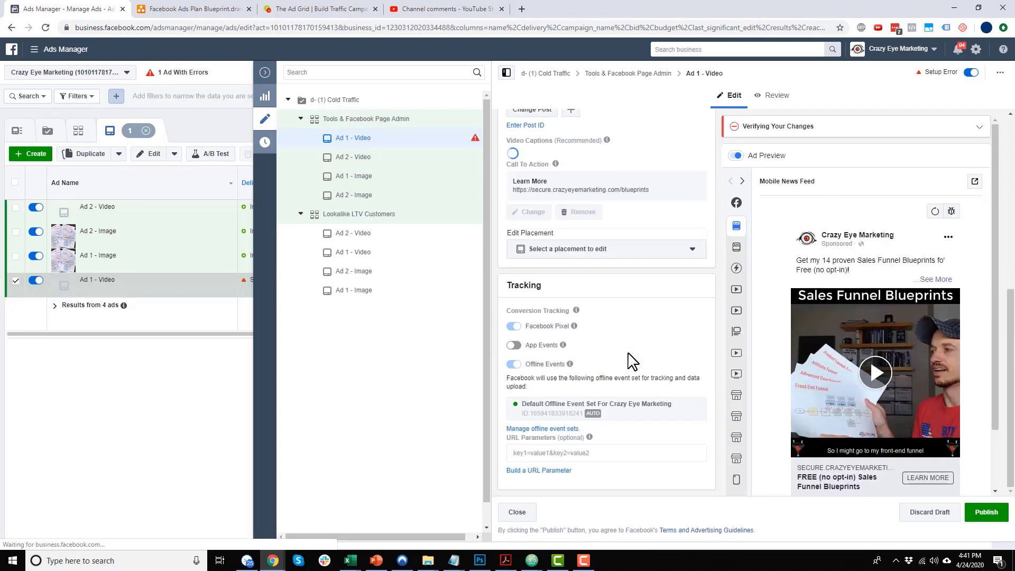
{"action": "scroll", "coordinate": [566, 412], "scroll_direction": "down", "scroll_amount": 1}
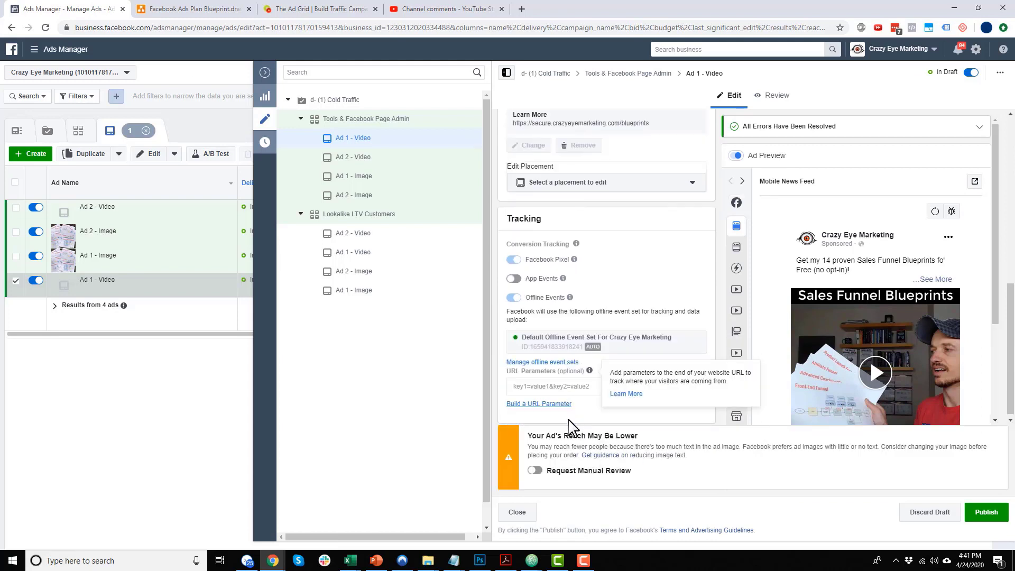
{"action": "left_click", "coordinate": [547, 382]}
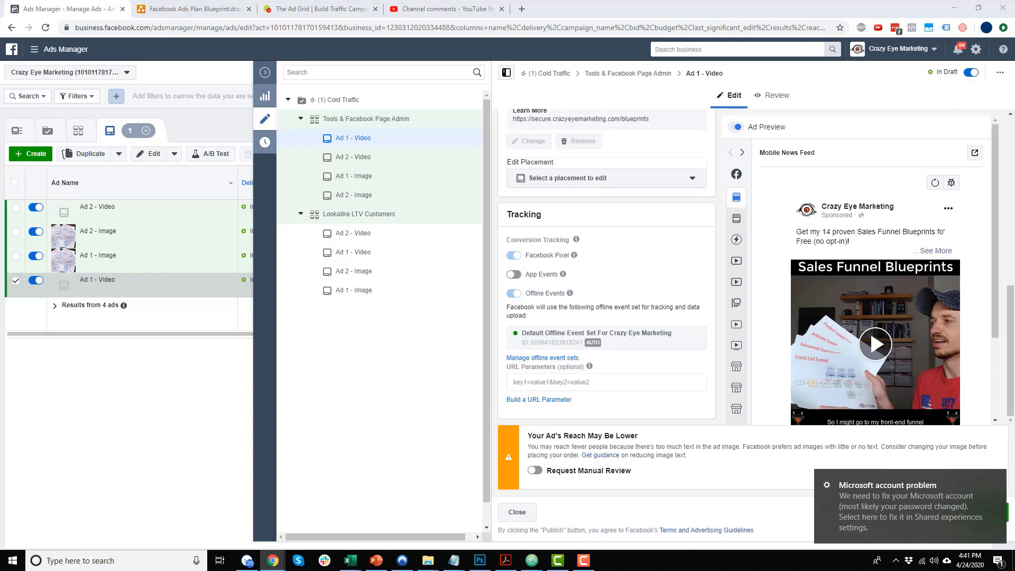
{"action": "left_click", "coordinate": [537, 382]}
{"action": "type", "text": "utm_source=facebook&utm_medium=cpc&utm_campaign={{campaign.name}}&utm_content={{adset.name}}_{{ad.name}}_{{placement}}_{{site_source_name}}"}
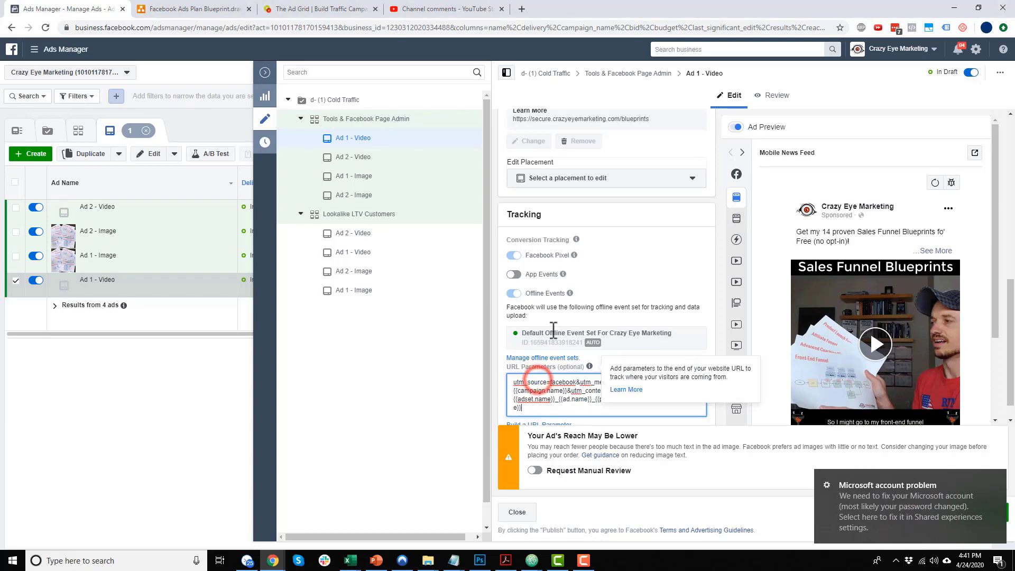
Step: Open the Facebook post with comments of Ad 2 - Image in the Lookalike LTV Customers ad set and copy its post ID
{"action": "left_click", "coordinate": [353, 271]}
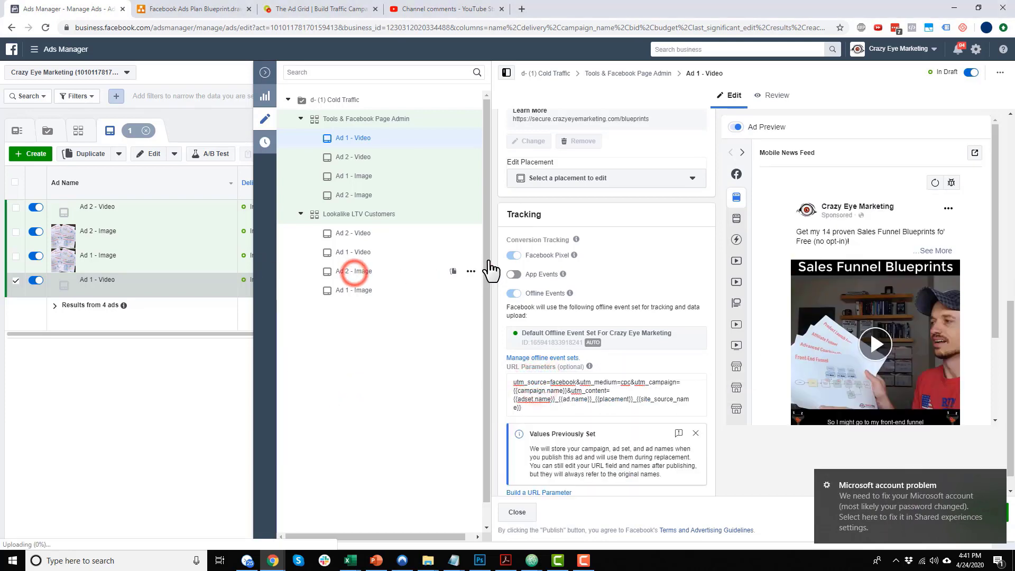
{"action": "scroll", "coordinate": [685, 155], "scroll_direction": "up", "scroll_amount": 3}
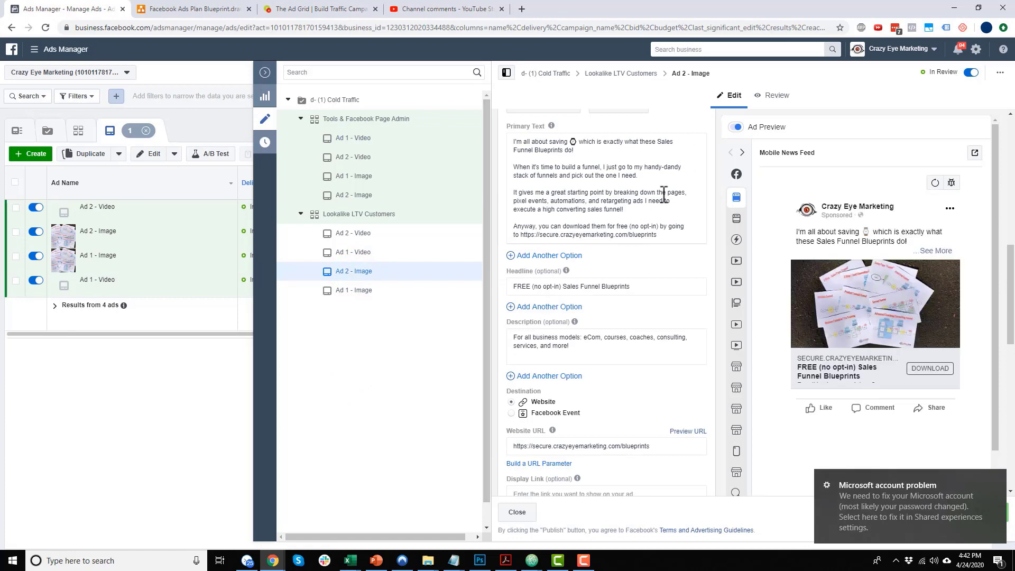
{"action": "left_click", "coordinate": [975, 153]}
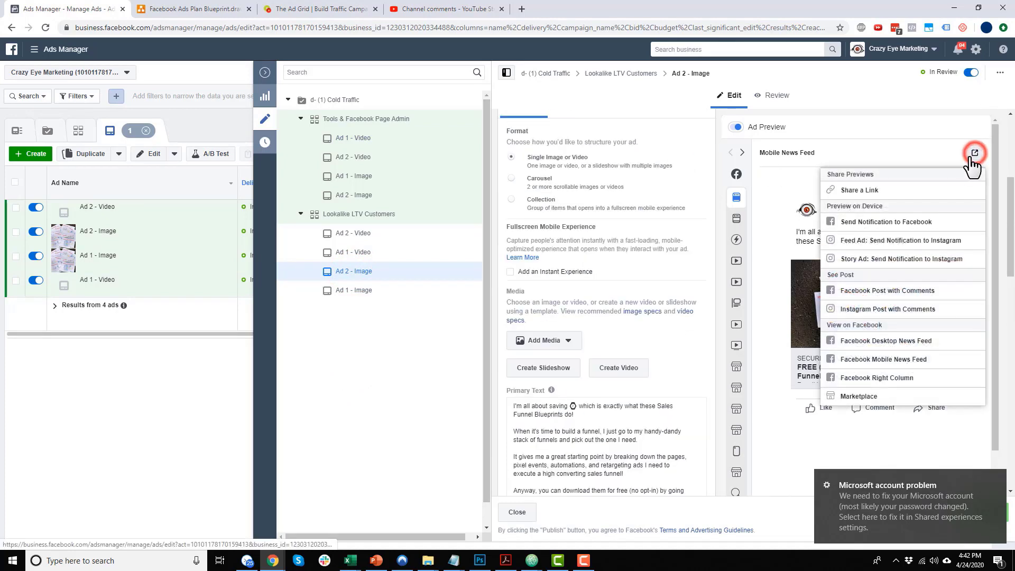
{"action": "left_click", "coordinate": [887, 290]}
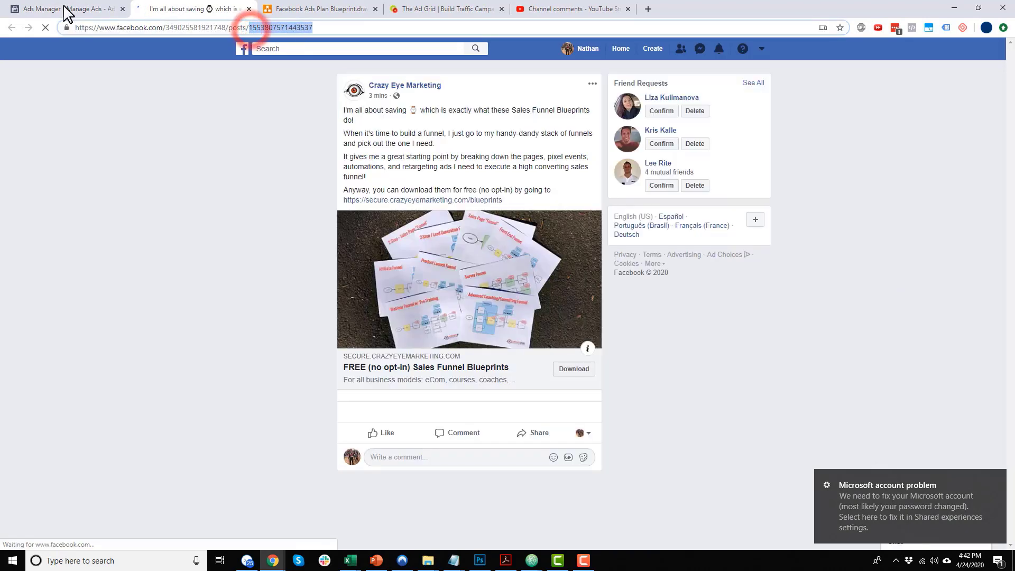
{"action": "left_click", "coordinate": [42, 6]}
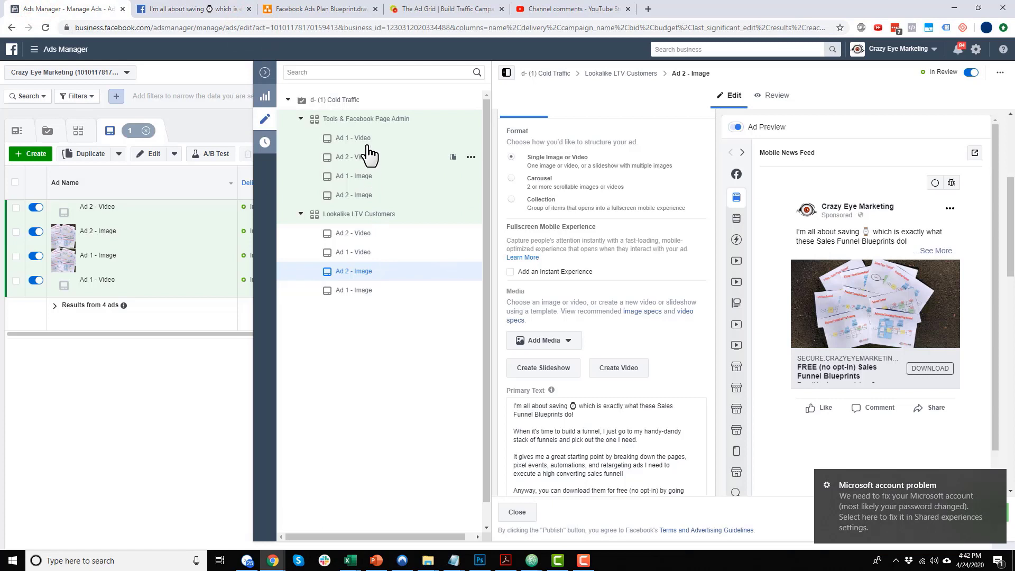
Step: Switch Tools & Facebook Page Admin's Ad 2 - Image to the copied post ID, with URL parameters utm_source=facebook&utm_medium=cpc&utm_campaign={{campaign.name}}&utm_content={{adset.name}}_{{ad.name}}_{{placement}}_{{site_source_name}}
{"action": "left_click", "coordinate": [368, 196]}
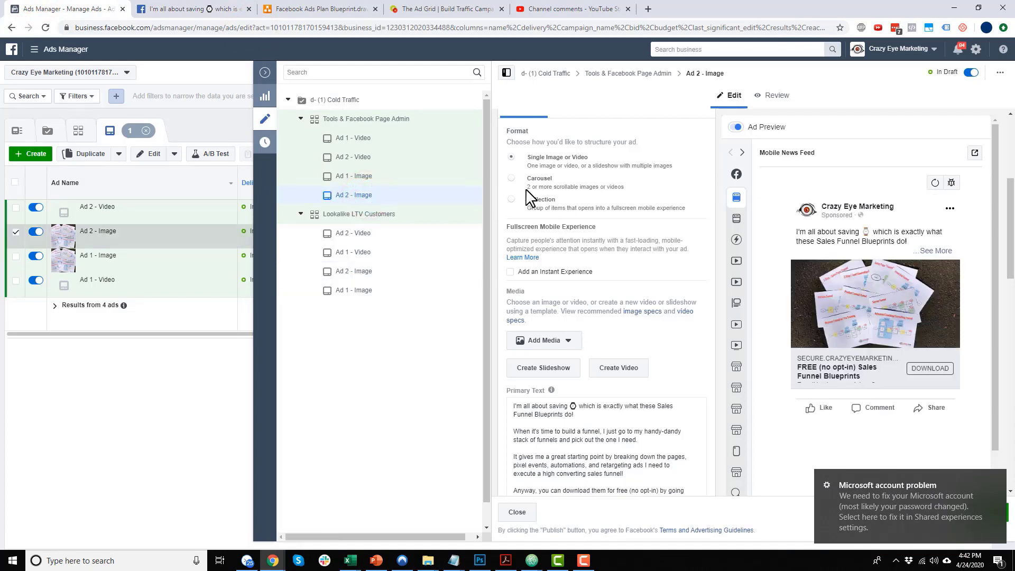
{"action": "left_click", "coordinate": [997, 479]}
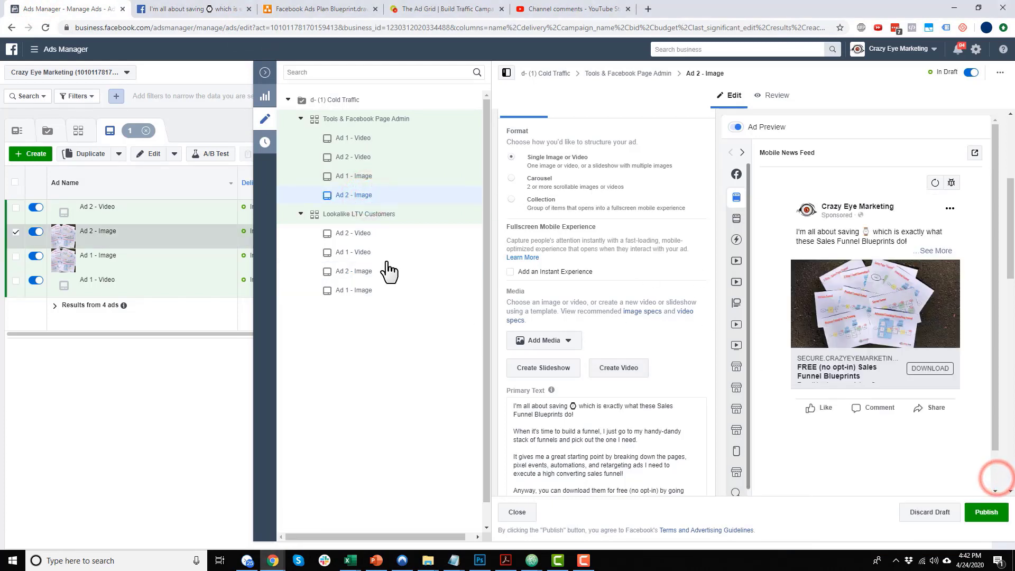
{"action": "scroll", "coordinate": [578, 391], "scroll_direction": "down", "scroll_amount": 5}
{"action": "scroll", "coordinate": [578, 389], "scroll_direction": "up", "scroll_amount": 6}
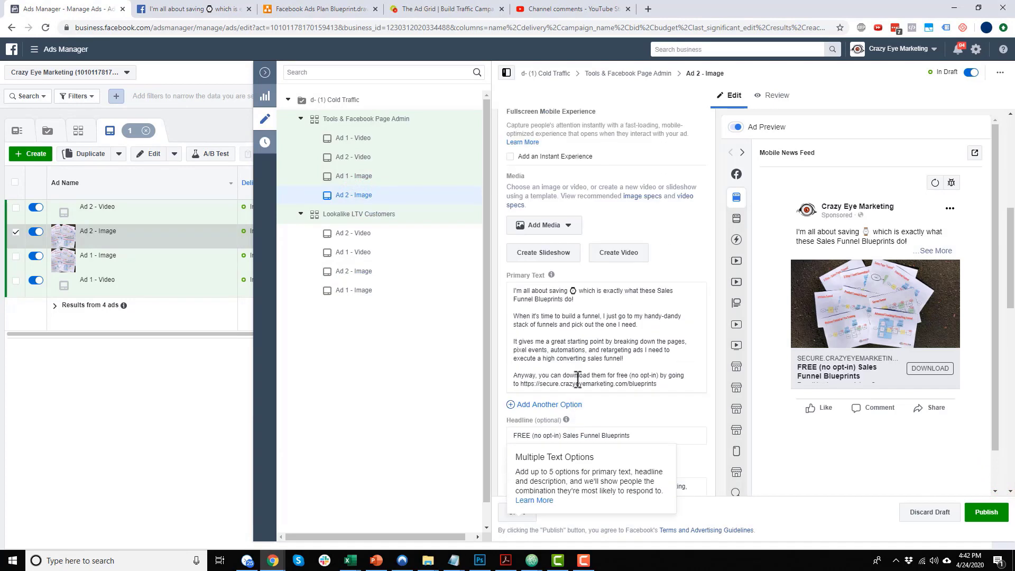
{"action": "left_click", "coordinate": [582, 160]}
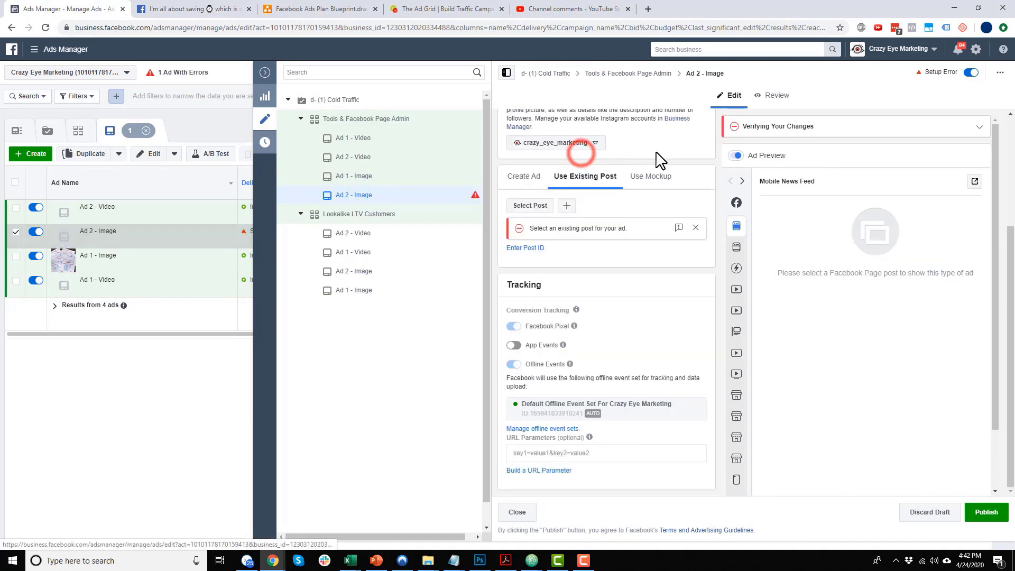
{"action": "left_click", "coordinate": [537, 245]}
{"action": "left_click", "coordinate": [552, 253]}
{"action": "key", "text": "ctrl+v"}
{"action": "left_click", "coordinate": [619, 249]}
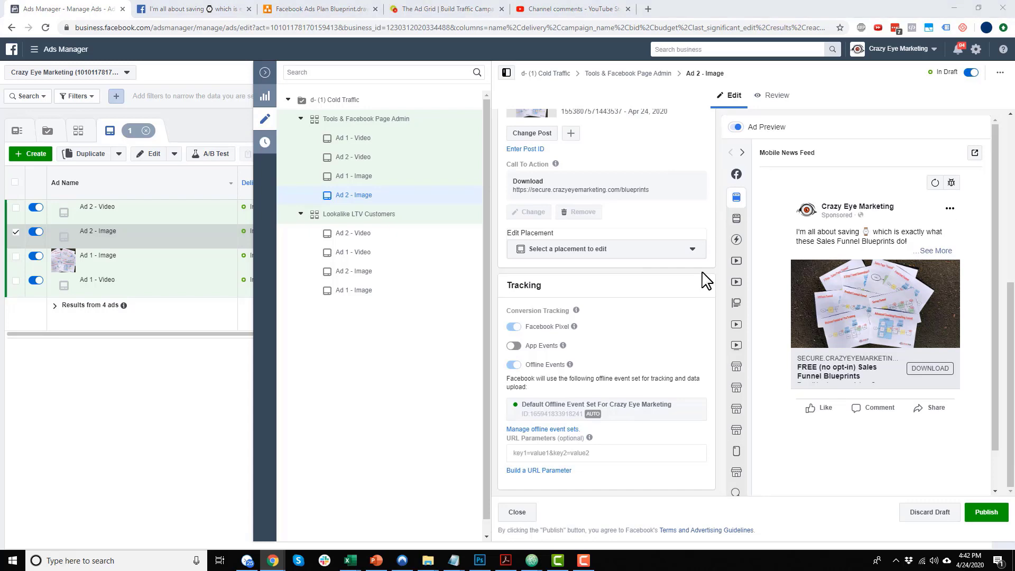
{"action": "left_click", "coordinate": [536, 453]}
{"action": "type", "text": "utm_source=facebook&utm_medium=cpc&utm_campaign={{campaign.name}}&utm_content={{adset.name}}_{{ad.name}}_{{placement}}_{{site_source_name}}"}
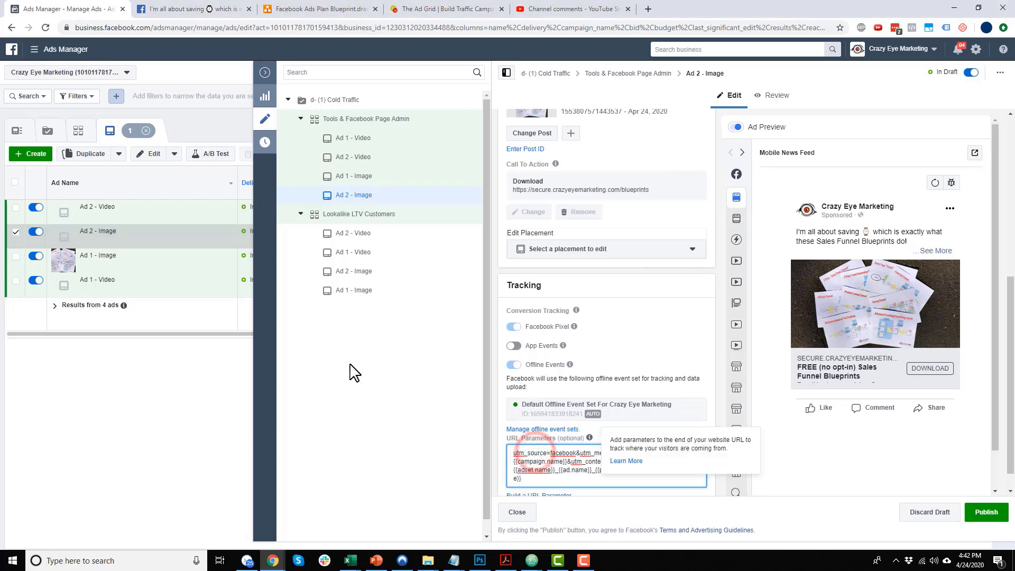
Step: Open the Facebook post with comments of Ad 1 - Image in the Lookalike LTV Customers ad set and copy its post ID
{"action": "left_click", "coordinate": [355, 291]}
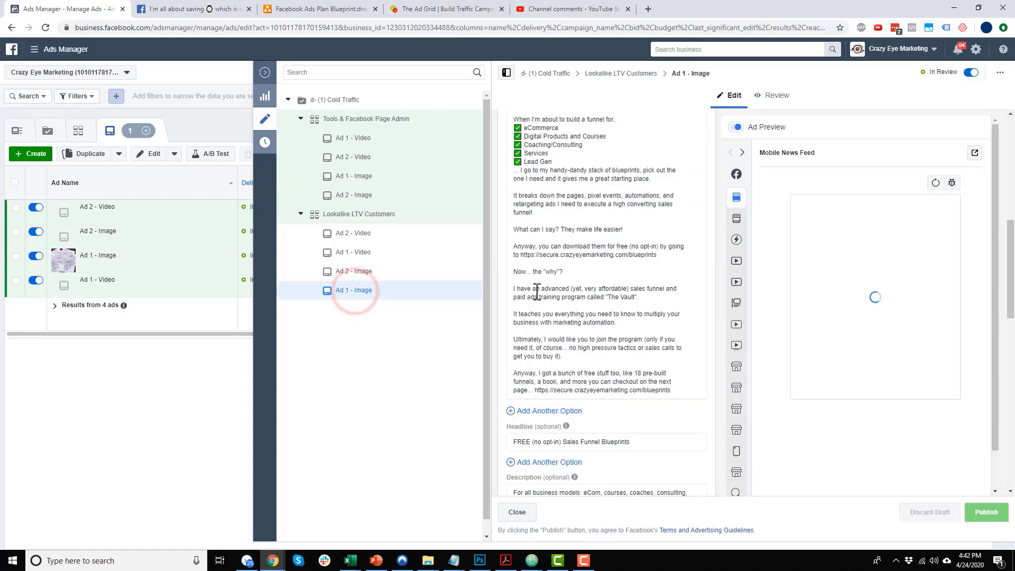
{"action": "left_click", "coordinate": [974, 154]}
{"action": "left_click", "coordinate": [895, 291]}
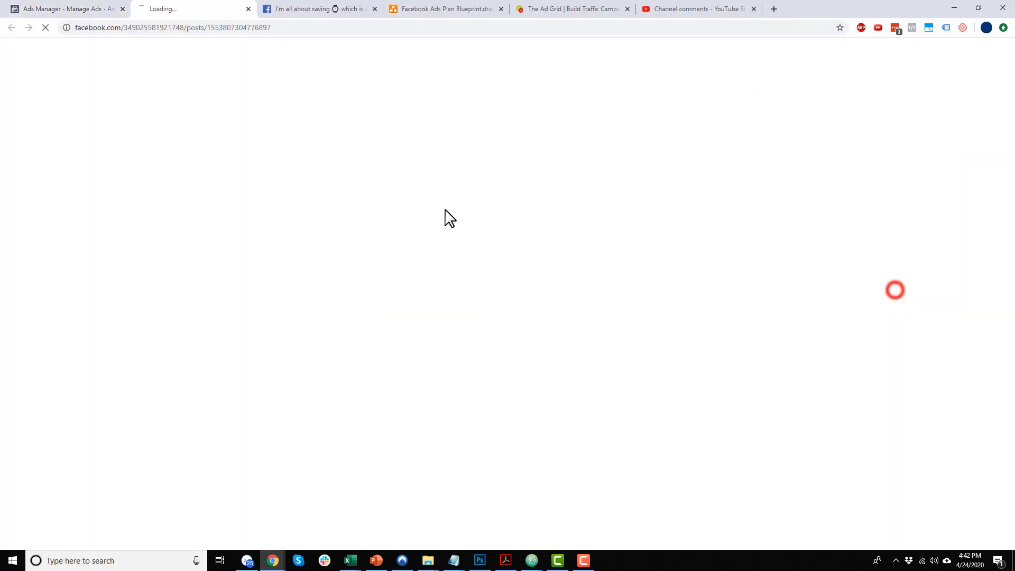
{"action": "left_click_drag", "start_coordinate": [254, 27], "coordinate": [318, 42]}
{"action": "key", "text": "ctrl+c"}
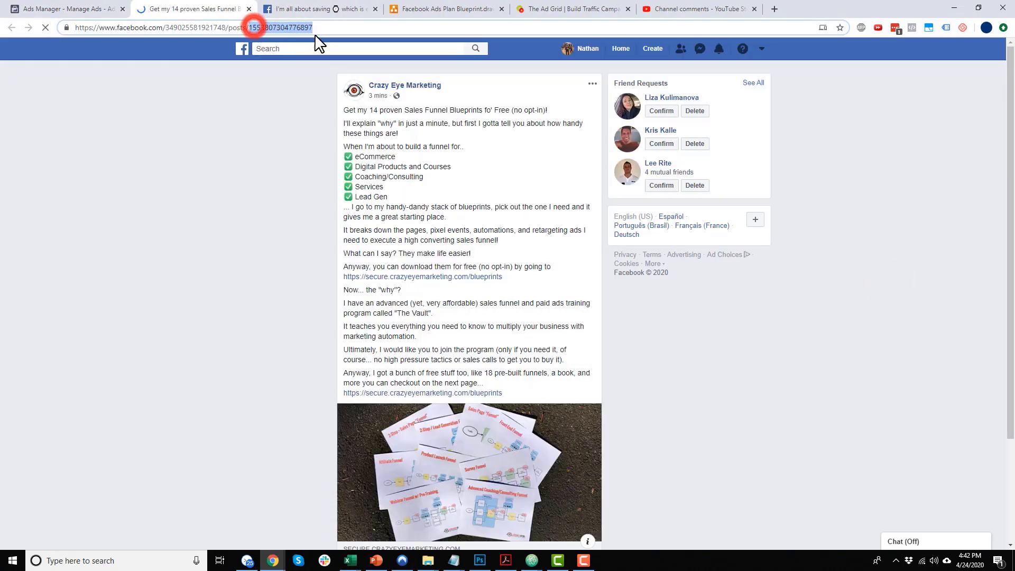
{"action": "left_click", "coordinate": [74, 8]}
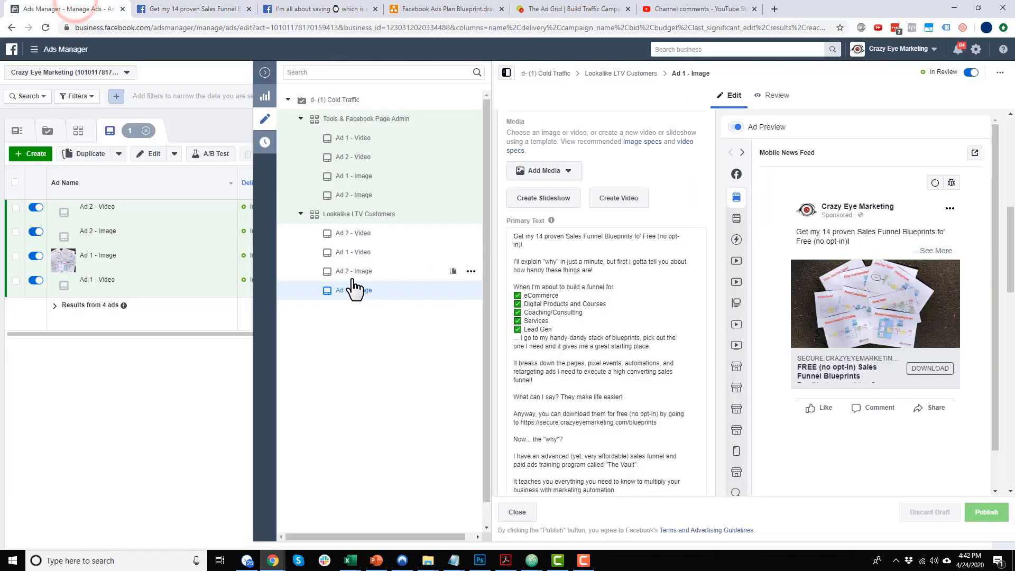
Step: Switch Ad 1 - Image in the Tools & Facebook Page Admin ad set to an existing post, using the copied post ID
{"action": "left_click", "coordinate": [366, 178]}
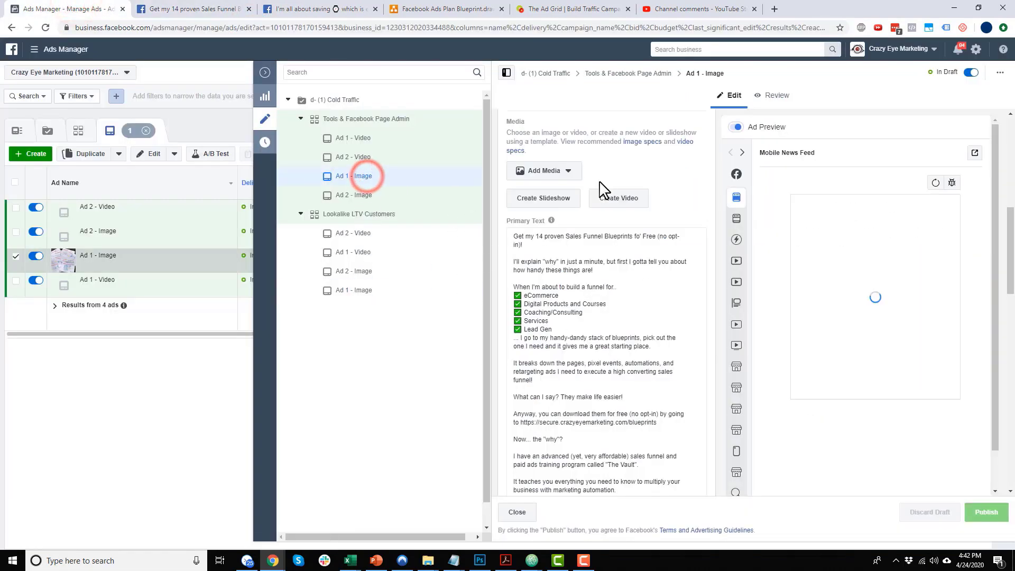
{"action": "scroll", "coordinate": [575, 210], "scroll_direction": "up", "scroll_amount": 5}
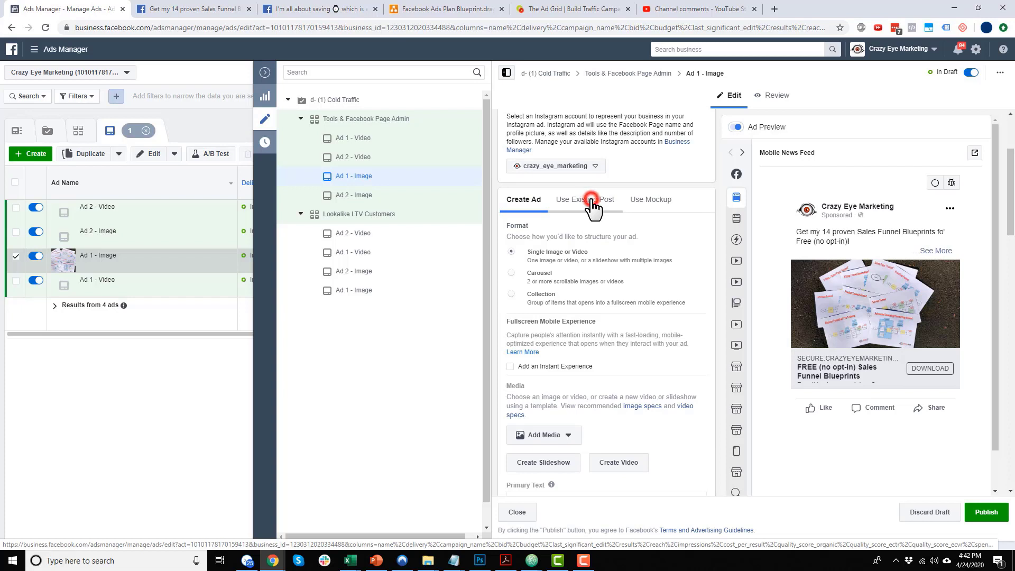
{"action": "left_click", "coordinate": [591, 200]}
{"action": "left_click", "coordinate": [530, 272]}
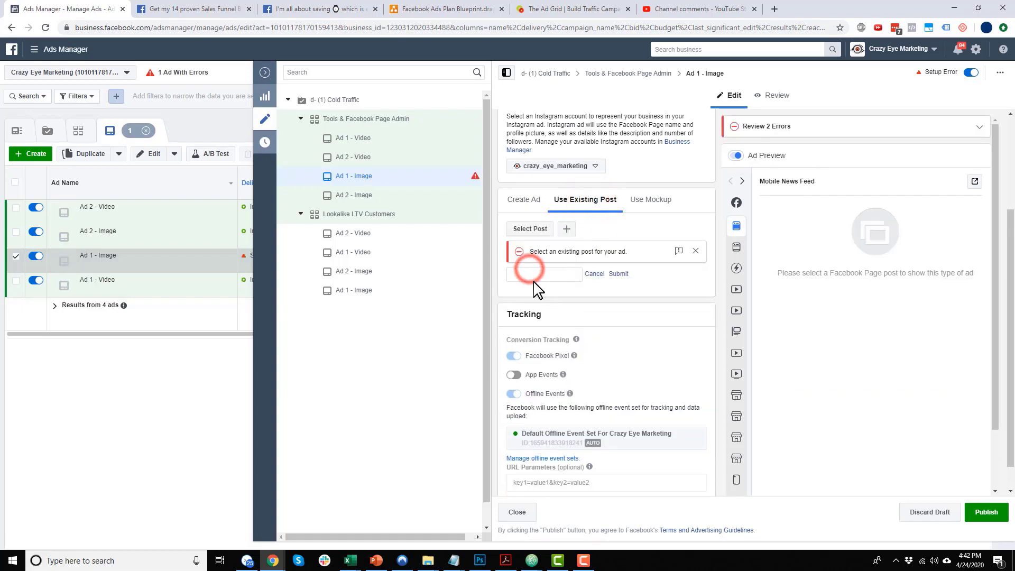
{"action": "key", "text": "ctrl+v"}
{"action": "left_click", "coordinate": [624, 275]}
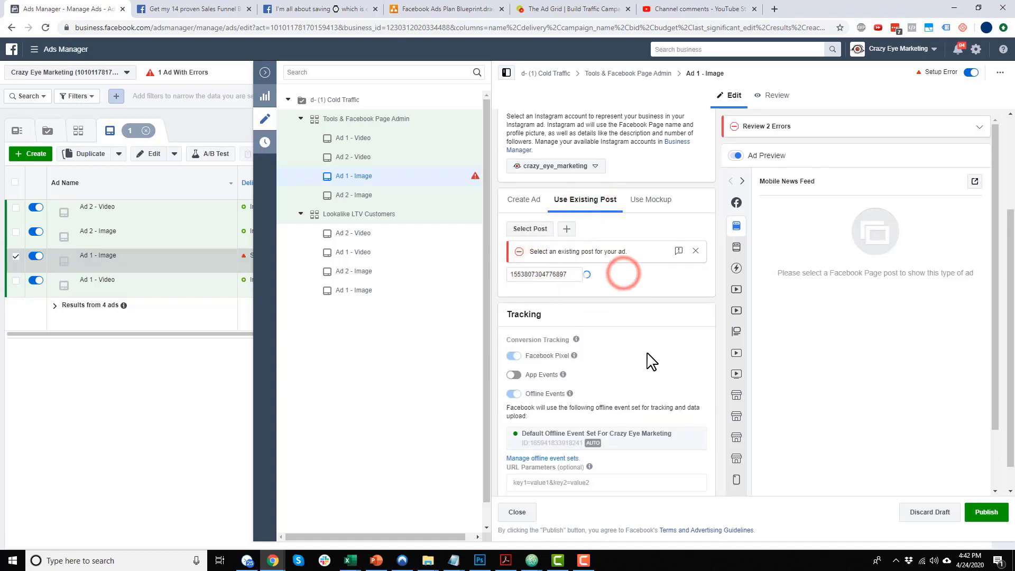
Step: Set the URL parameters of Ad 1 - Image to utm_source=facebook&utm_medium=cpc&utm_campaign={{campaign.name}}&utm_content={{adset.name}}_{{ad.name}}_{{placement}}_{{site_source_name}}
{"action": "scroll", "coordinate": [623, 353], "scroll_direction": "down", "scroll_amount": 2}
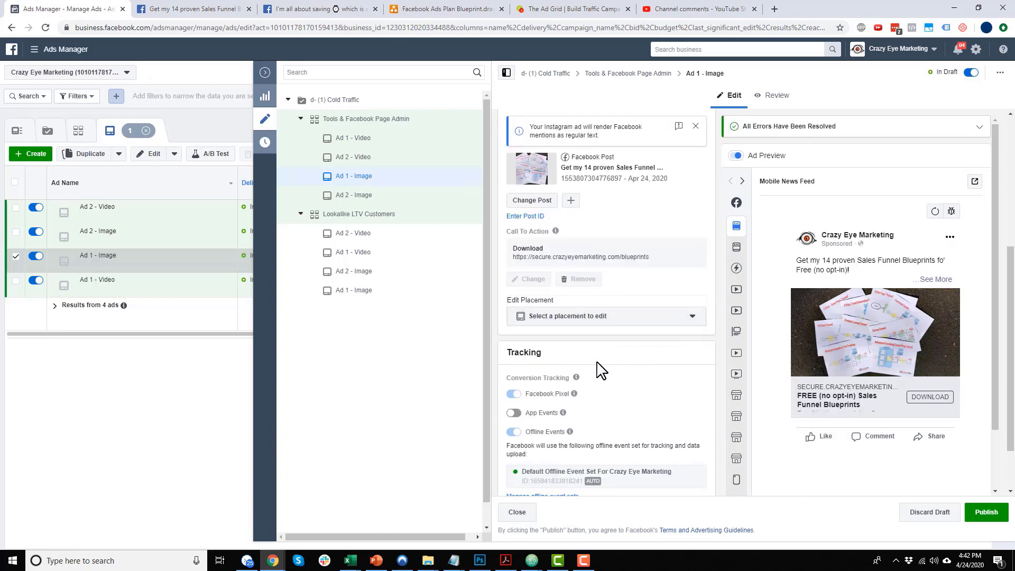
{"action": "scroll", "coordinate": [640, 360], "scroll_direction": "down", "scroll_amount": 2}
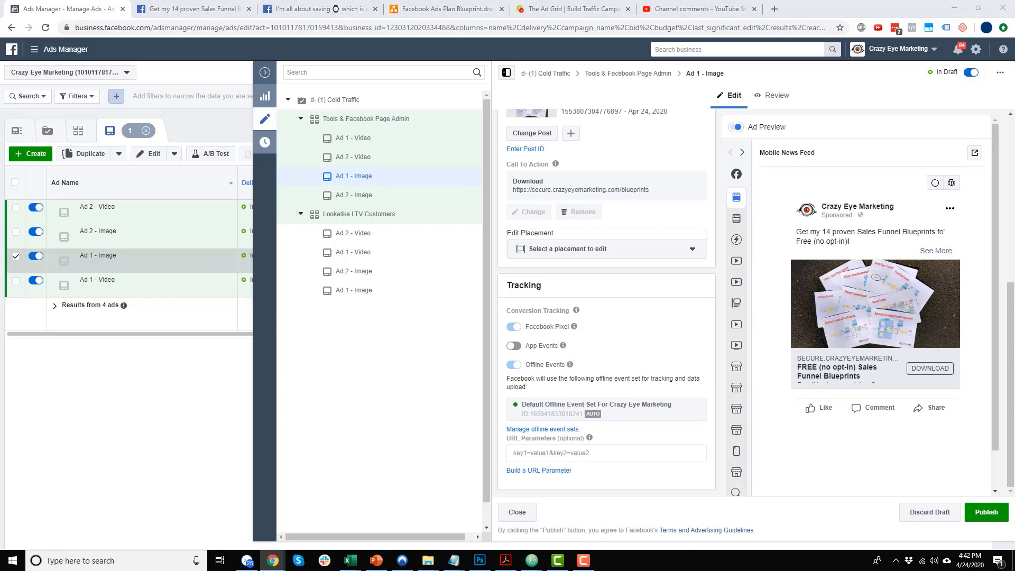
{"action": "left_click", "coordinate": [630, 455]}
{"action": "type", "text": "utm_source=facebook&utm_medium=cpc&utm_campaign={{campaign.name}}&utm_content={{adset.name}}_{{ad.name}}_{{placement}}_{{site_source_name}}"}
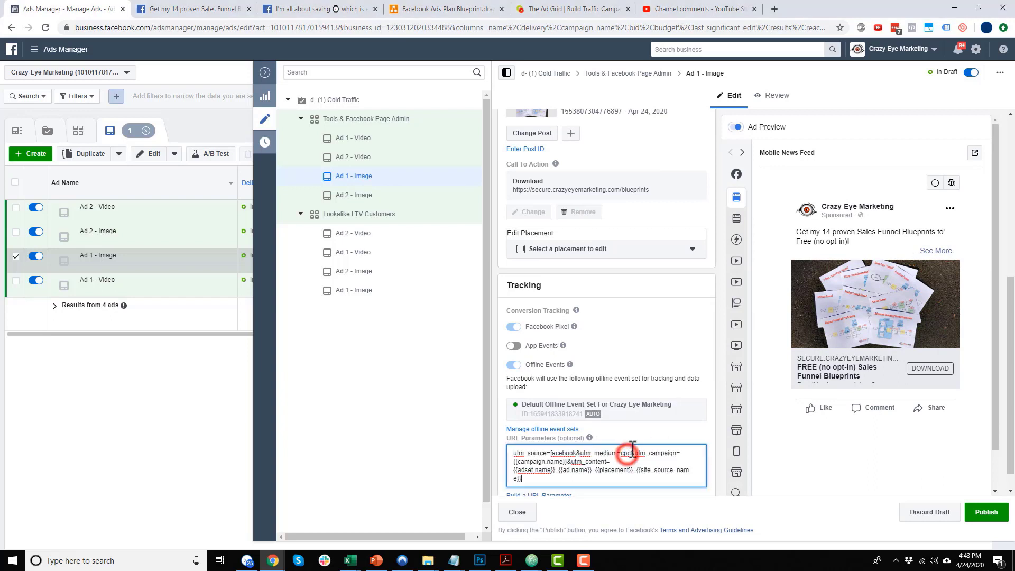
{"action": "left_click", "coordinate": [386, 454]}
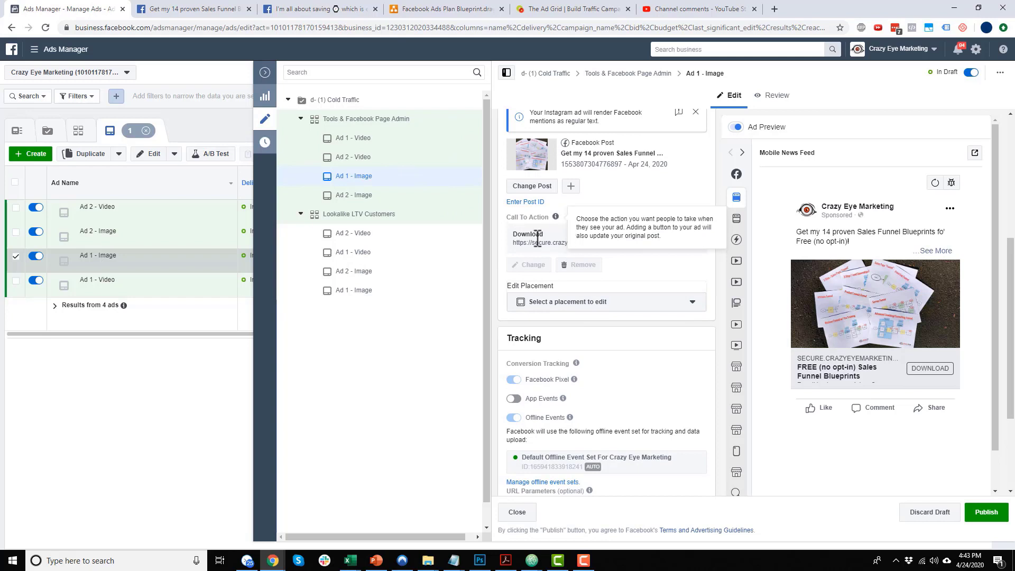
{"action": "scroll", "coordinate": [567, 314], "scroll_direction": "down", "scroll_amount": 2}
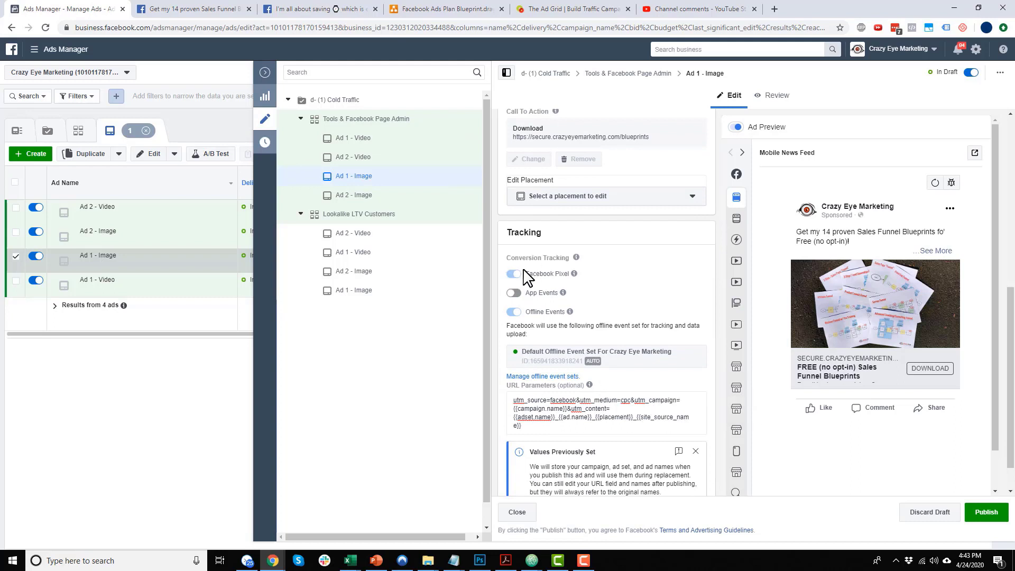
Step: Duplicate the Tools & Facebook Page Admin ad set once into the original campaign
{"action": "left_click", "coordinate": [378, 443]}
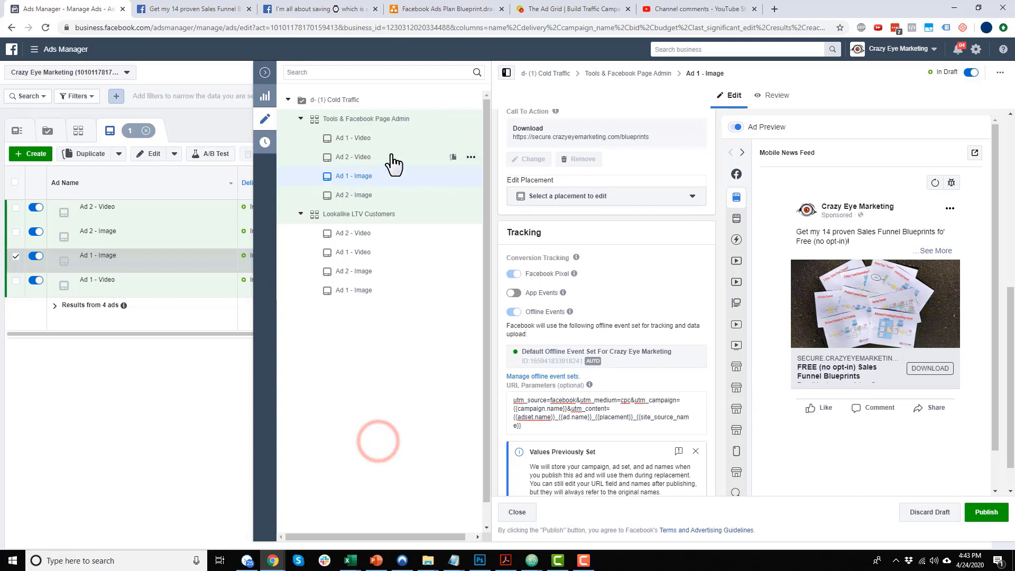
{"action": "left_click", "coordinate": [453, 122]}
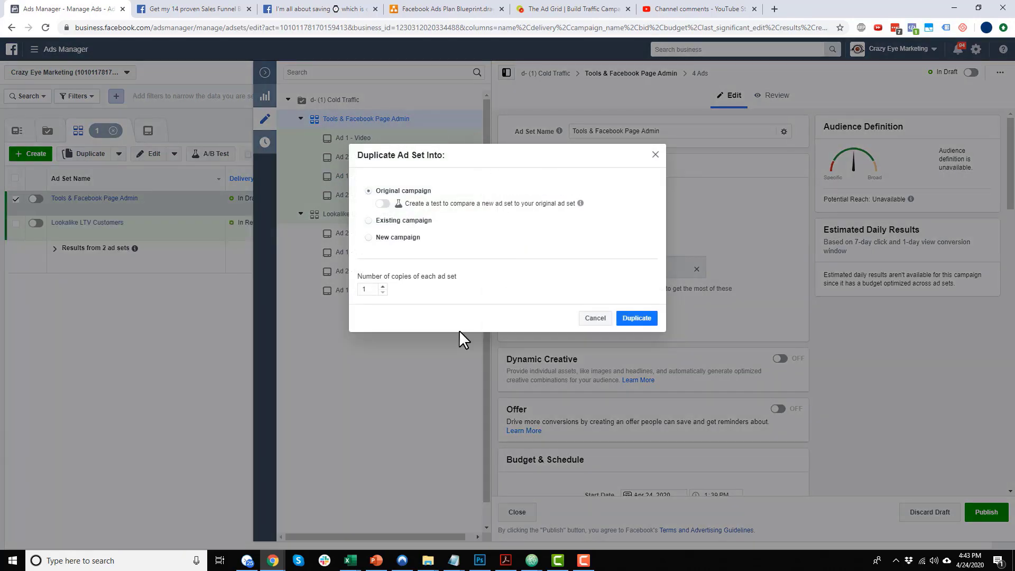
{"action": "left_click", "coordinate": [642, 318]}
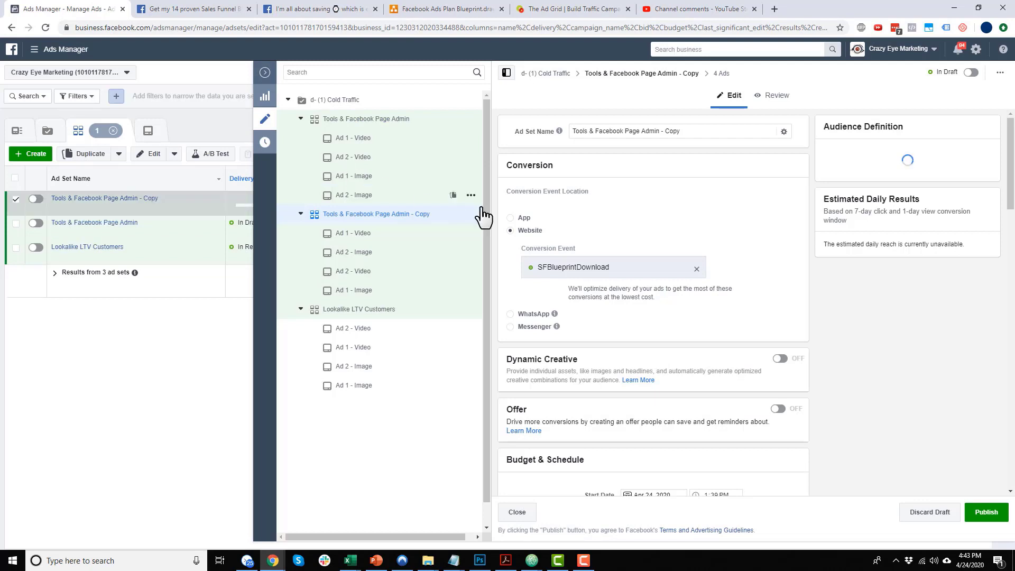
Step: Rename the copied ad set as Really Broad
{"action": "left_click", "coordinate": [708, 132]}
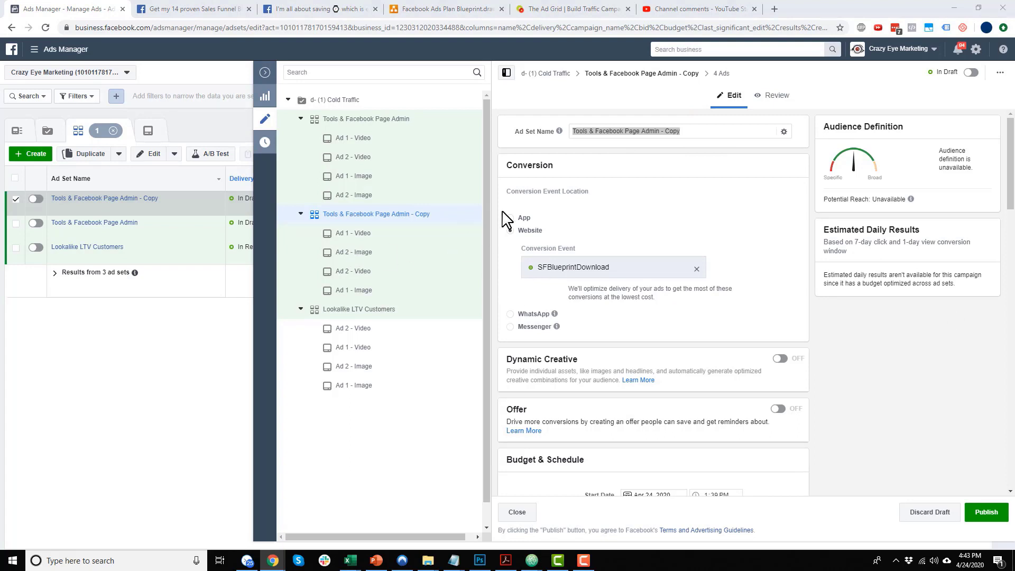
{"action": "left_click", "coordinate": [722, 136]}
{"action": "type", "text": "Rea"}
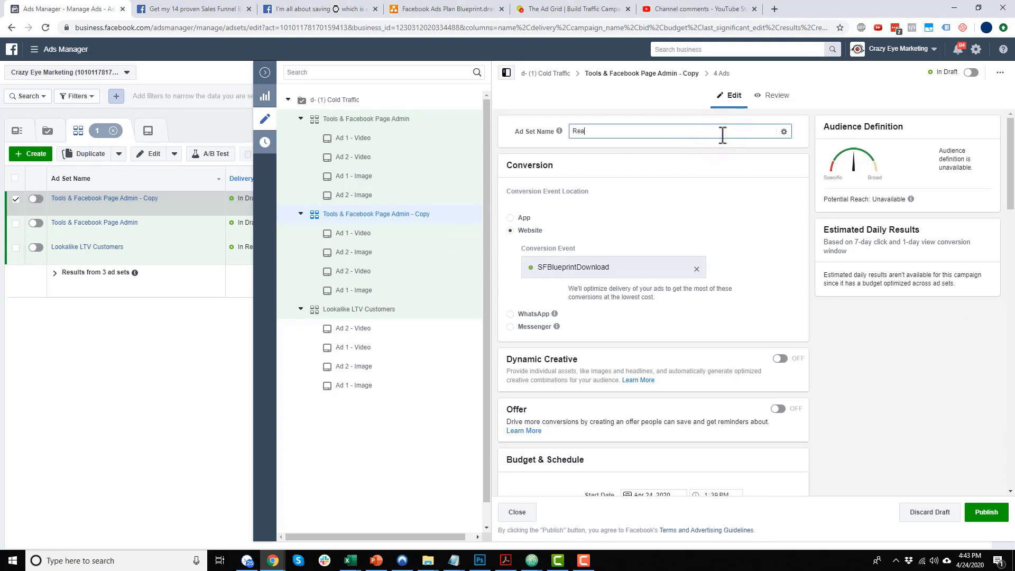
{"action": "left_click", "coordinate": [715, 197]}
Step: Remove the Lookalike (US, 1%) - f- CEM LTV 01JAN18-02APR20 audience from the included audiences of the Tools & Facebook Page Admin ad set
{"action": "left_click", "coordinate": [380, 120]}
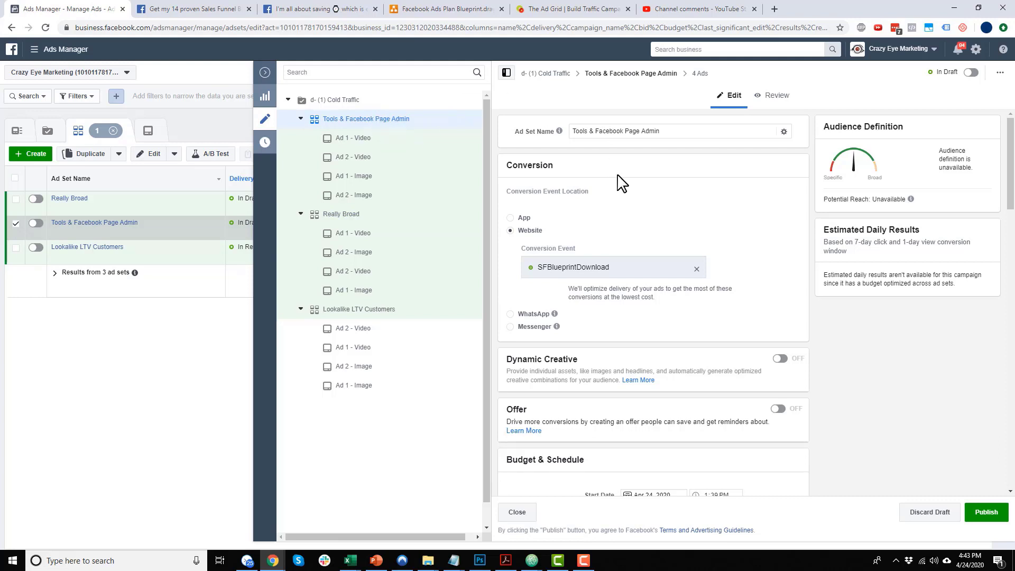
{"action": "scroll", "coordinate": [621, 183], "scroll_direction": "down", "scroll_amount": 1}
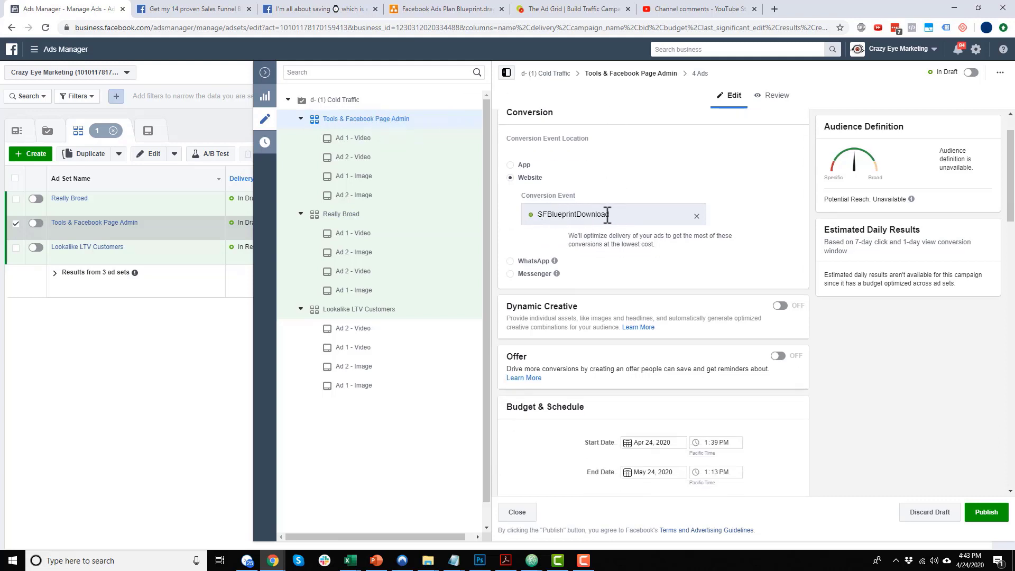
{"action": "scroll", "coordinate": [608, 217], "scroll_direction": "down", "scroll_amount": 4}
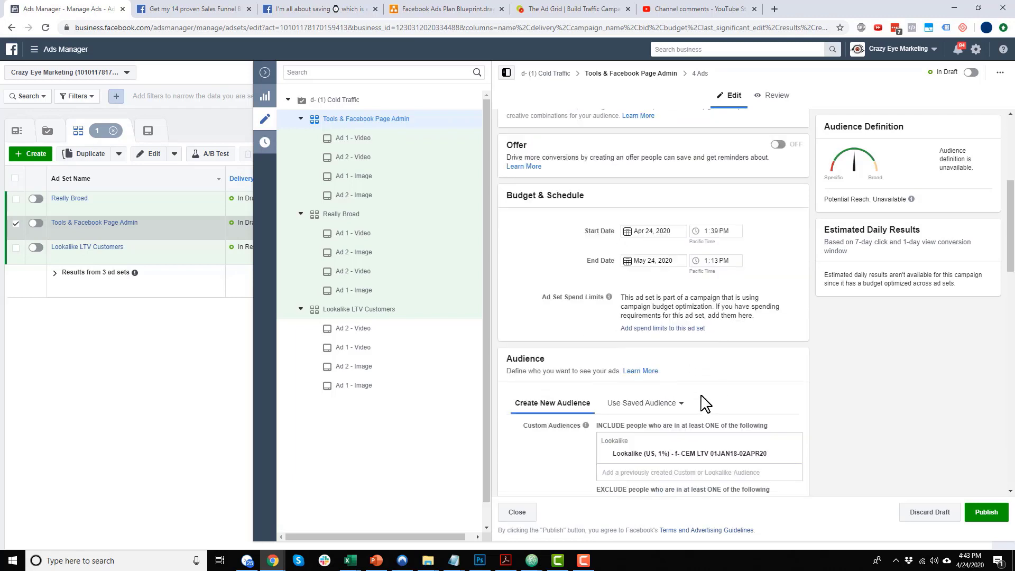
{"action": "scroll", "coordinate": [682, 222], "scroll_direction": "down", "scroll_amount": 5}
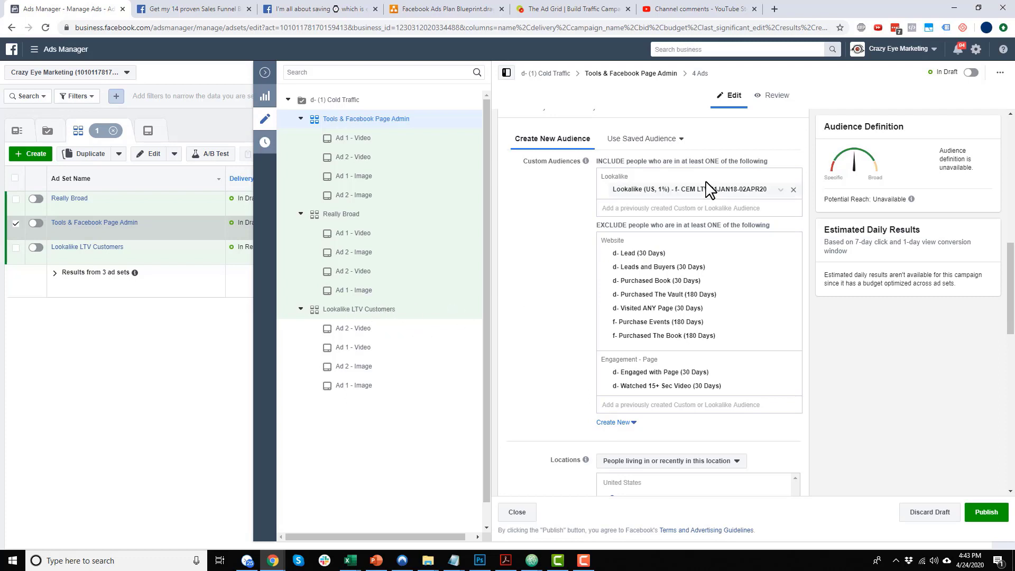
{"action": "left_click", "coordinate": [793, 190]}
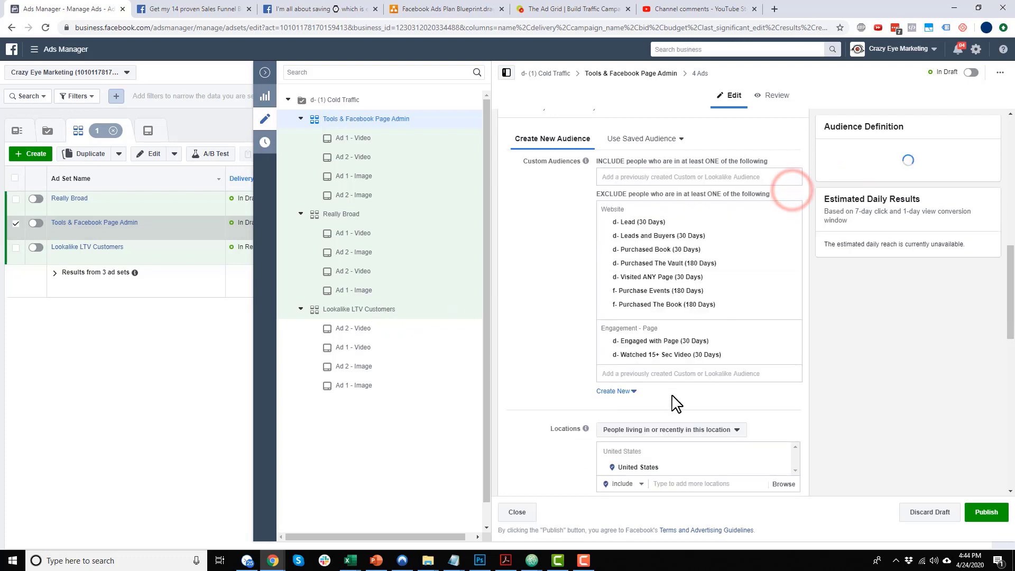
Step: Exclude the Lookalike (US, 1%) - f- CEM LTV 01JAN18-02APR20 audience from the Tools & Facebook Page Admin ad set
{"action": "left_click", "coordinate": [681, 374]}
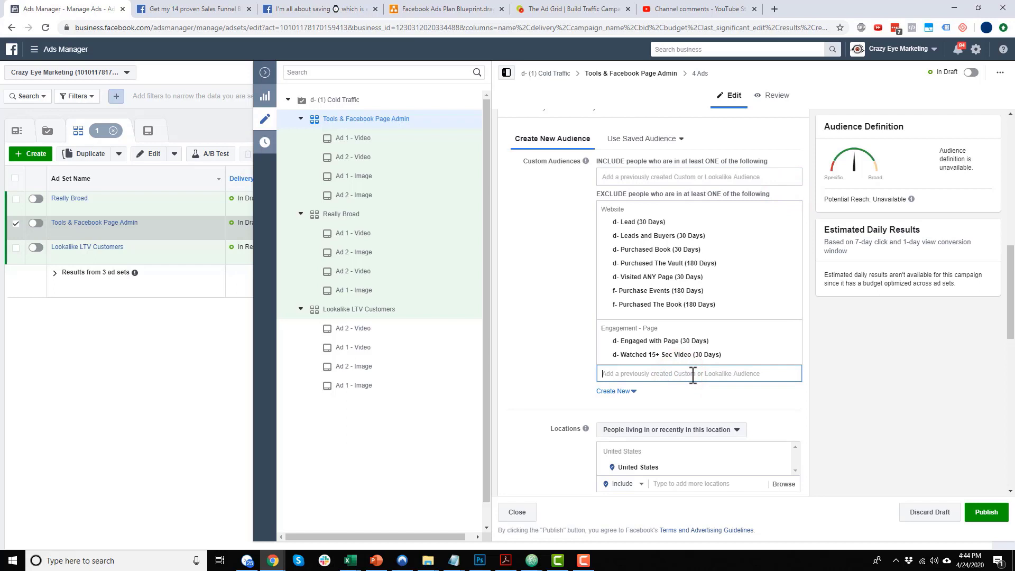
{"action": "type", "text": "look"}
{"action": "type", "text": "alike"}
{"action": "left_click", "coordinate": [692, 415]}
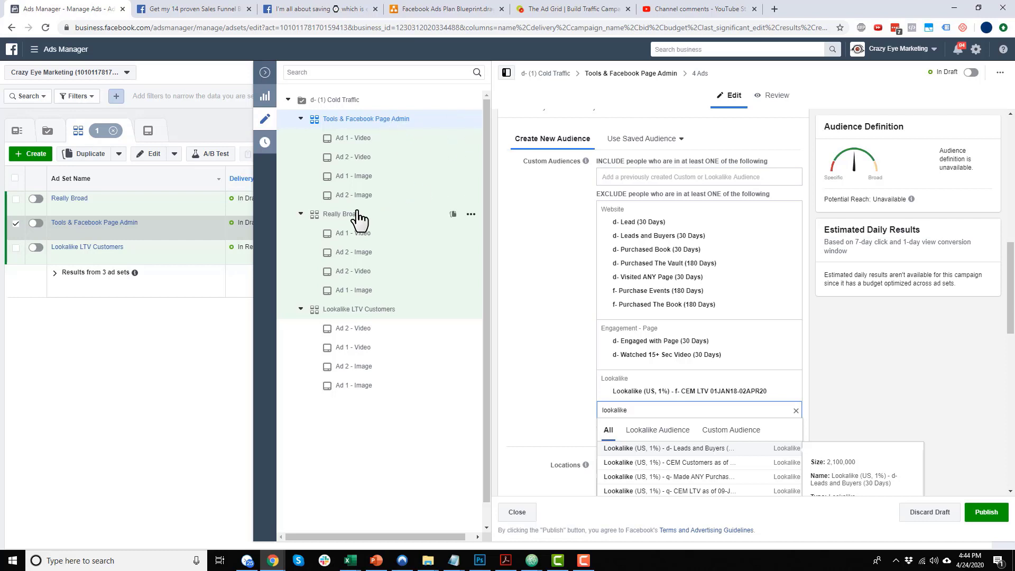
{"action": "left_click", "coordinate": [526, 241]}
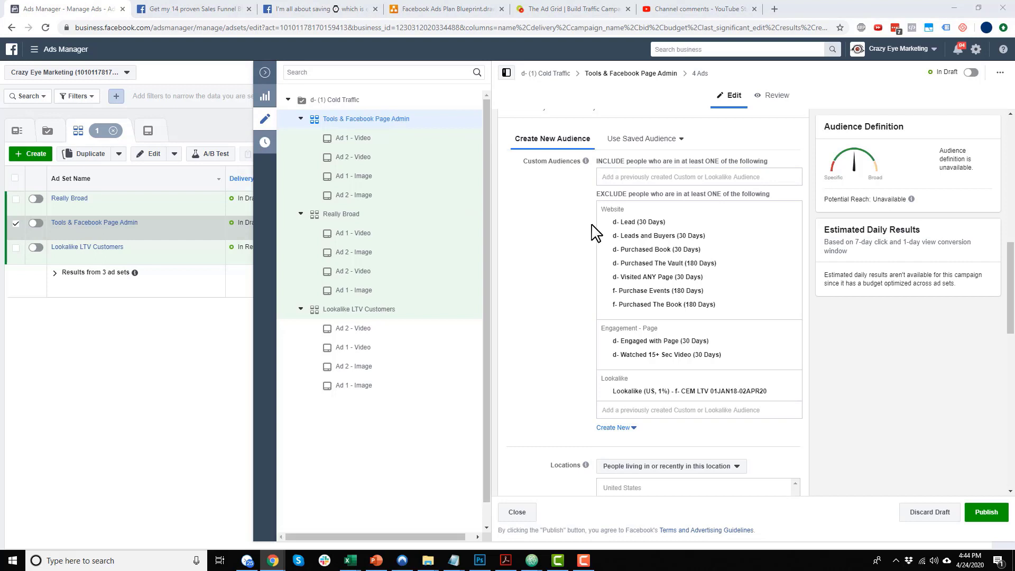
Step: Limit the ad set's United States location targeting to people living in this location
{"action": "scroll", "coordinate": [582, 254], "scroll_direction": "down", "scroll_amount": 4}
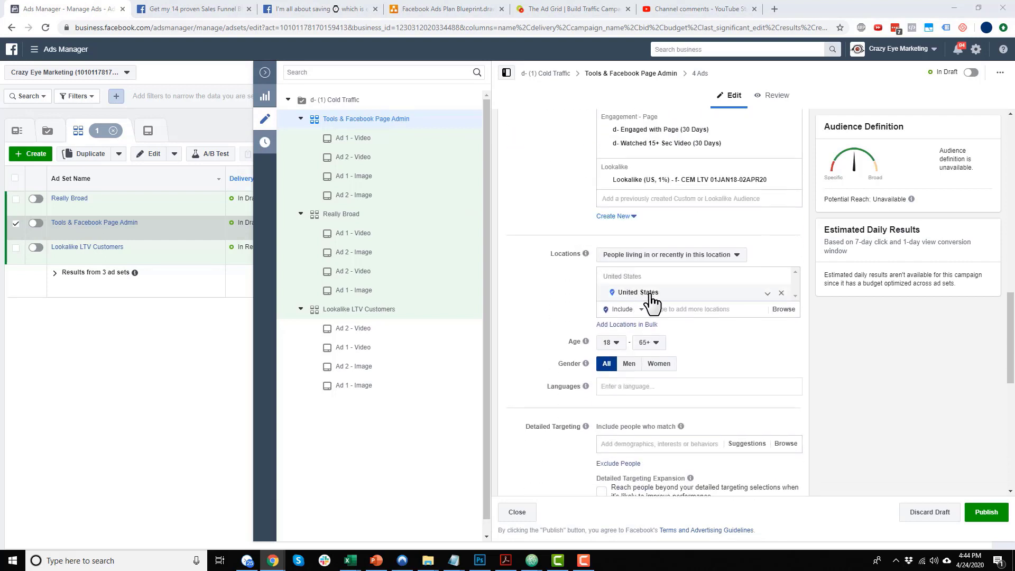
{"action": "scroll", "coordinate": [661, 304], "scroll_direction": "down", "scroll_amount": 1}
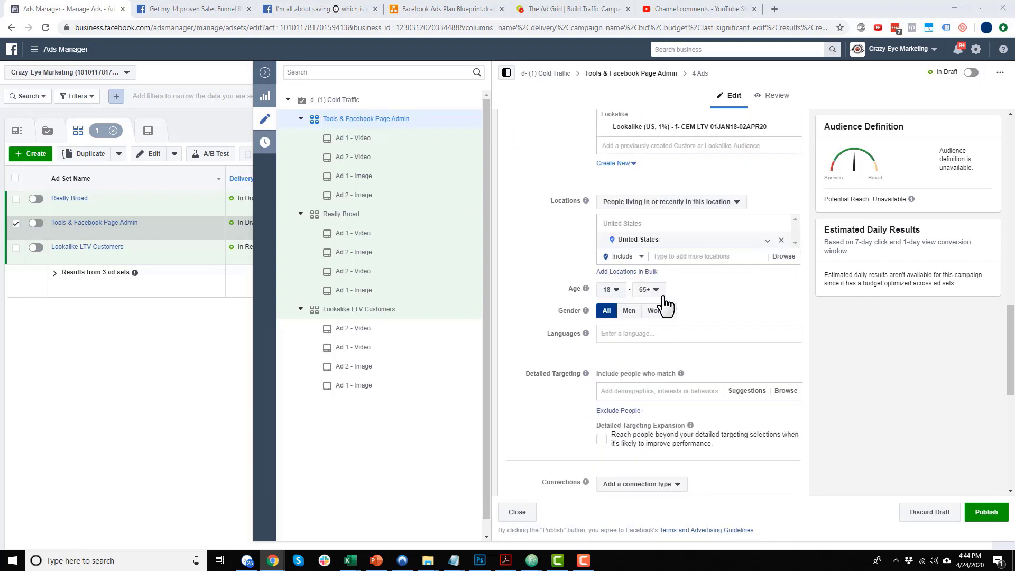
{"action": "left_click", "coordinate": [651, 209]}
{"action": "left_click", "coordinate": [679, 234]}
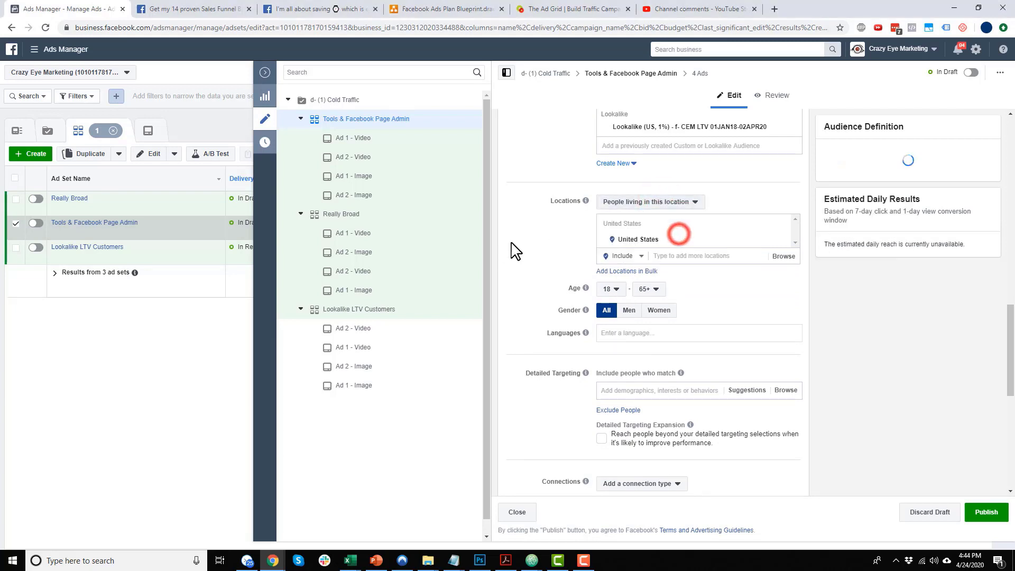
{"action": "left_click", "coordinate": [545, 243]}
Step: Set the ad set's target age range to 24 to 55
{"action": "scroll", "coordinate": [587, 248], "scroll_direction": "down", "scroll_amount": 1}
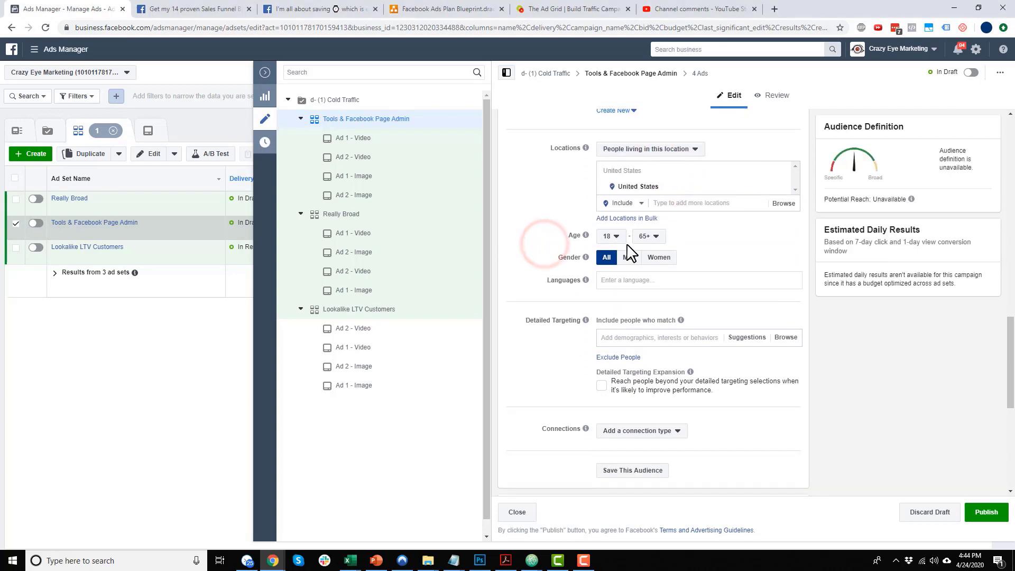
{"action": "left_click", "coordinate": [615, 238]}
{"action": "scroll", "coordinate": [624, 338], "scroll_direction": "down", "scroll_amount": 2}
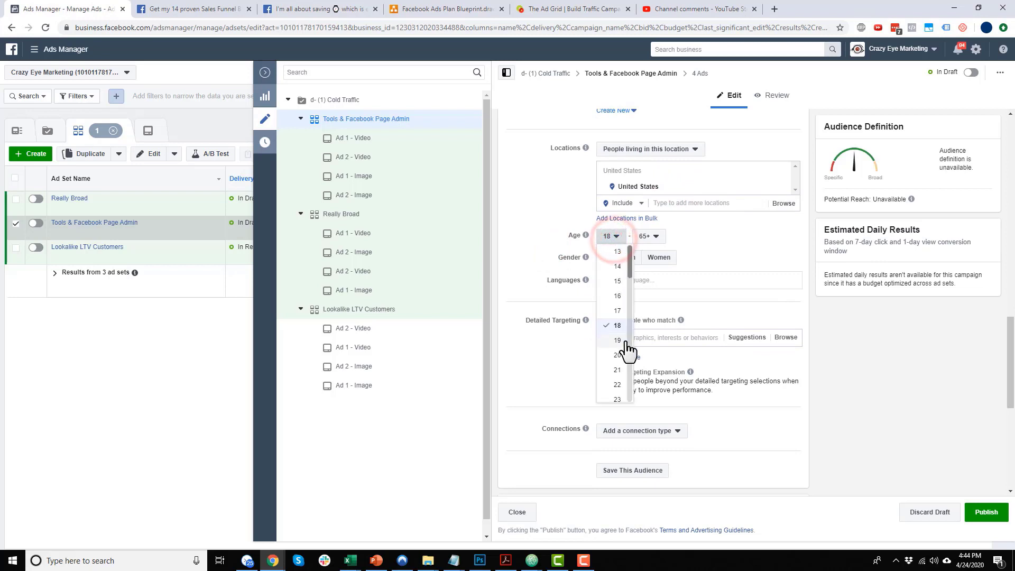
{"action": "left_click", "coordinate": [618, 310]}
{"action": "left_click", "coordinate": [650, 237]}
{"action": "left_click", "coordinate": [653, 248]}
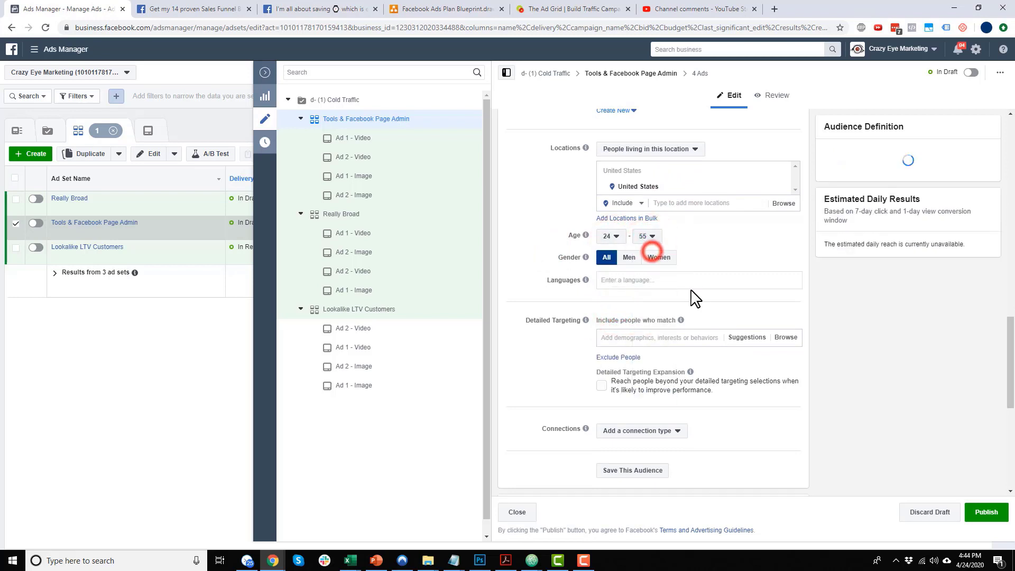
Step: Add HubSpot and Infusionsoft as interests in the ad set's detailed targeting
{"action": "scroll", "coordinate": [605, 358], "scroll_direction": "down", "scroll_amount": 1}
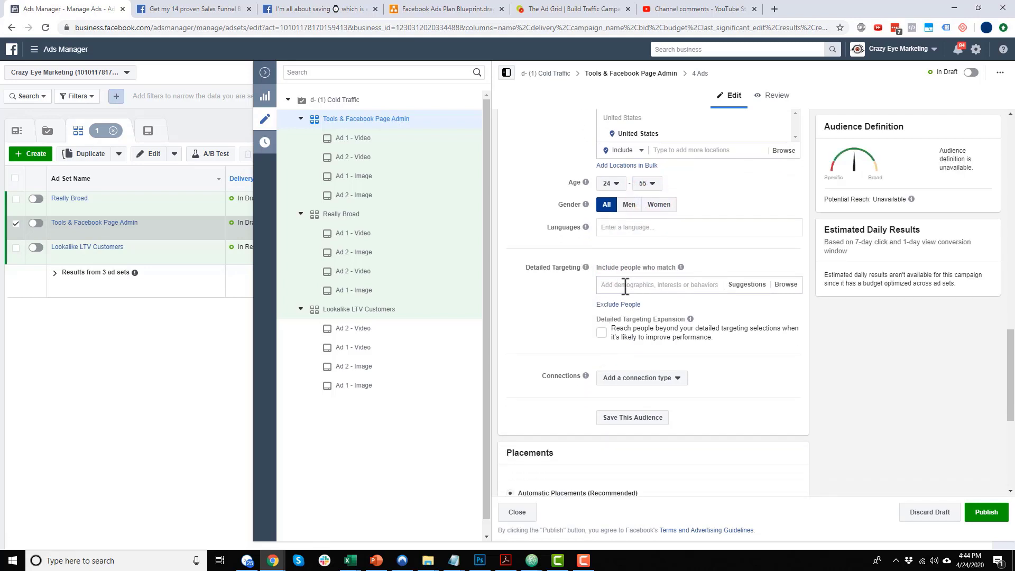
{"action": "scroll", "coordinate": [653, 322], "scroll_direction": "down", "scroll_amount": 1}
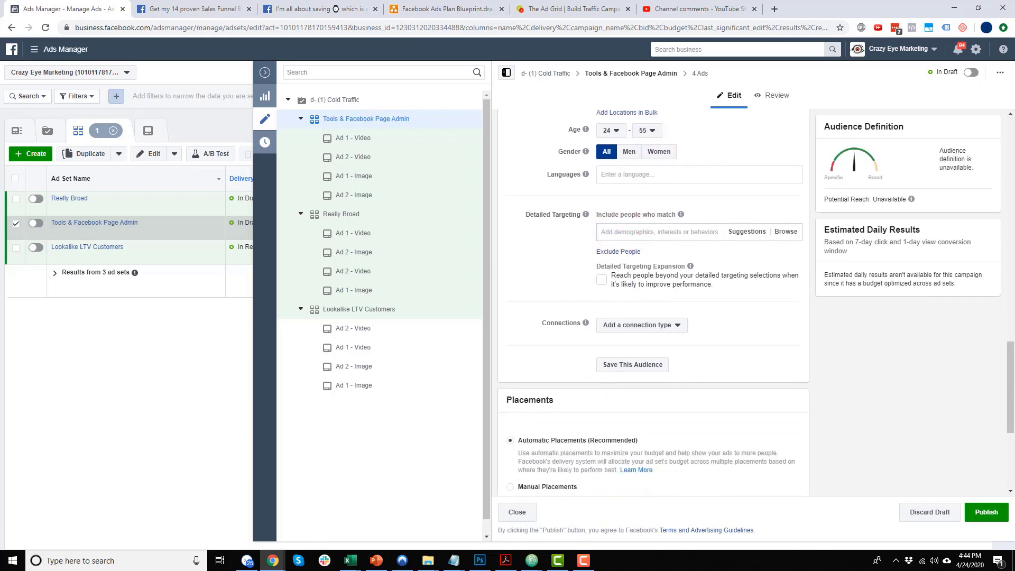
{"action": "left_click", "coordinate": [667, 233]}
{"action": "type", "text": "hubspot"}
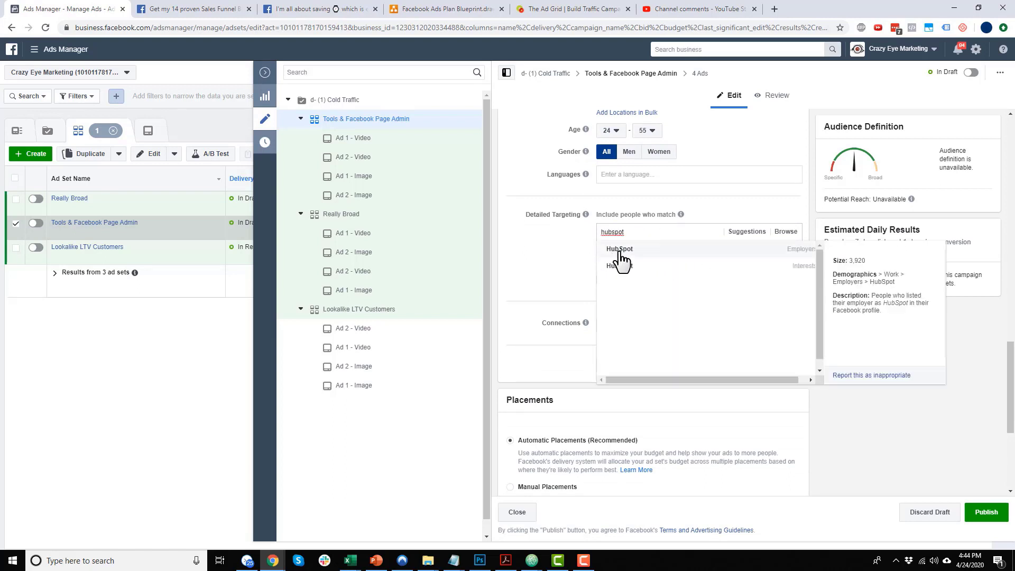
{"action": "left_click", "coordinate": [627, 271]}
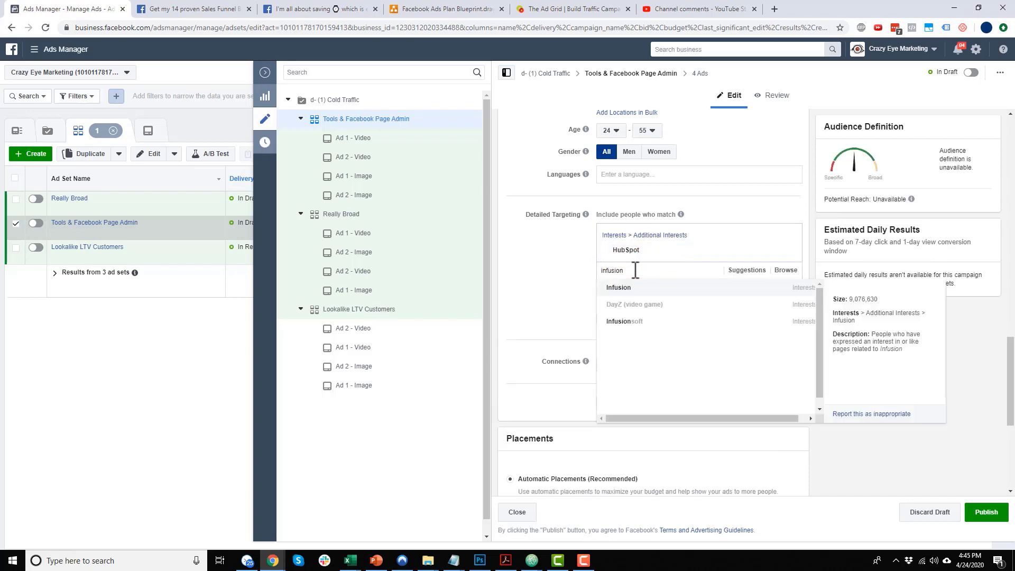
{"action": "left_click", "coordinate": [641, 321]}
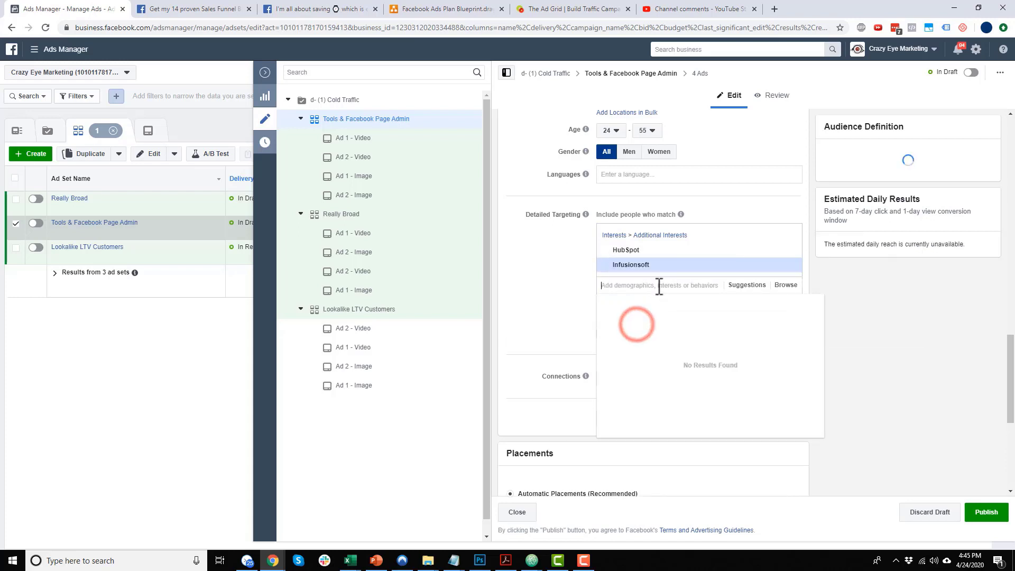
Step: Add the suggested interests MailChimp, Constant Contact, Marketo, Moz (marketing software), Buffer (application) and HootSuite, leaving out WordPress
{"action": "left_click", "coordinate": [743, 294]}
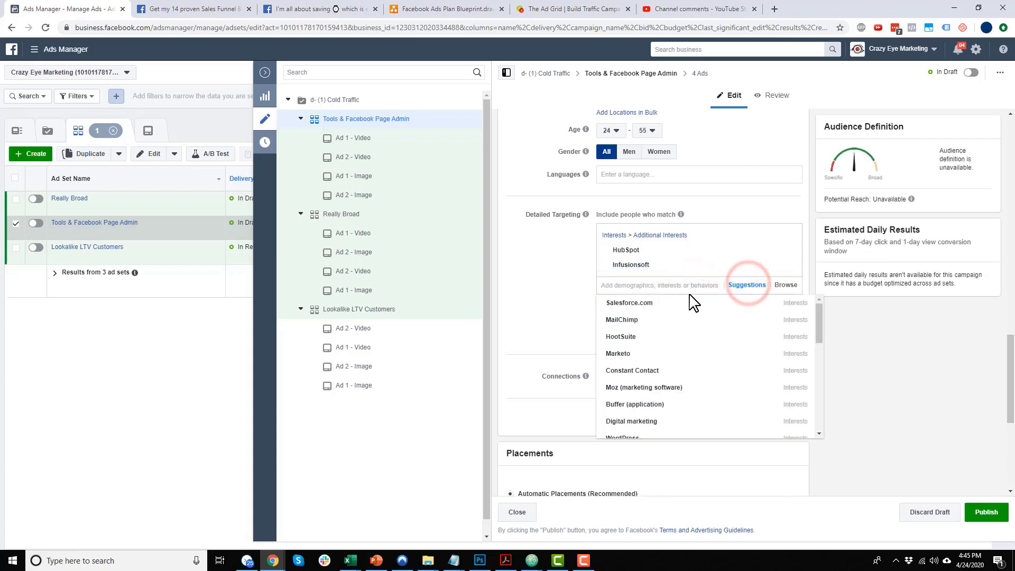
{"action": "left_click", "coordinate": [663, 320]}
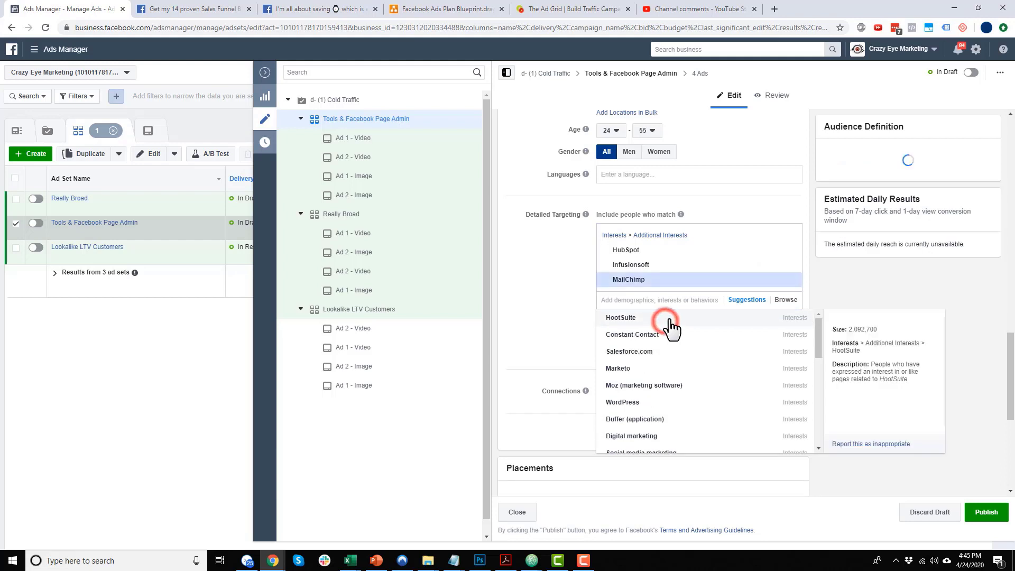
{"action": "left_click", "coordinate": [655, 333]}
{"action": "left_click", "coordinate": [649, 367]}
{"action": "left_click", "coordinate": [659, 386]}
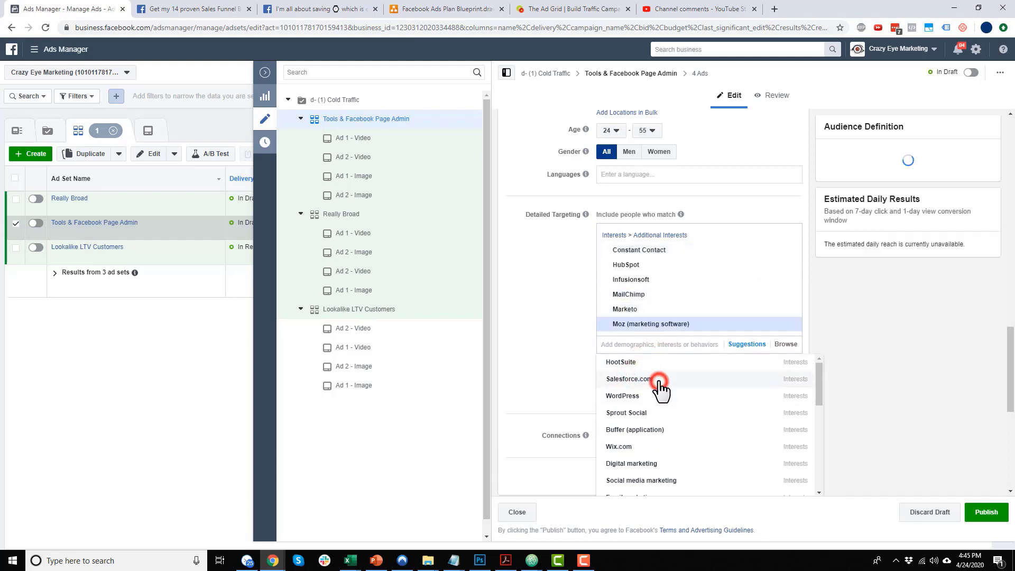
{"action": "left_click", "coordinate": [654, 432]}
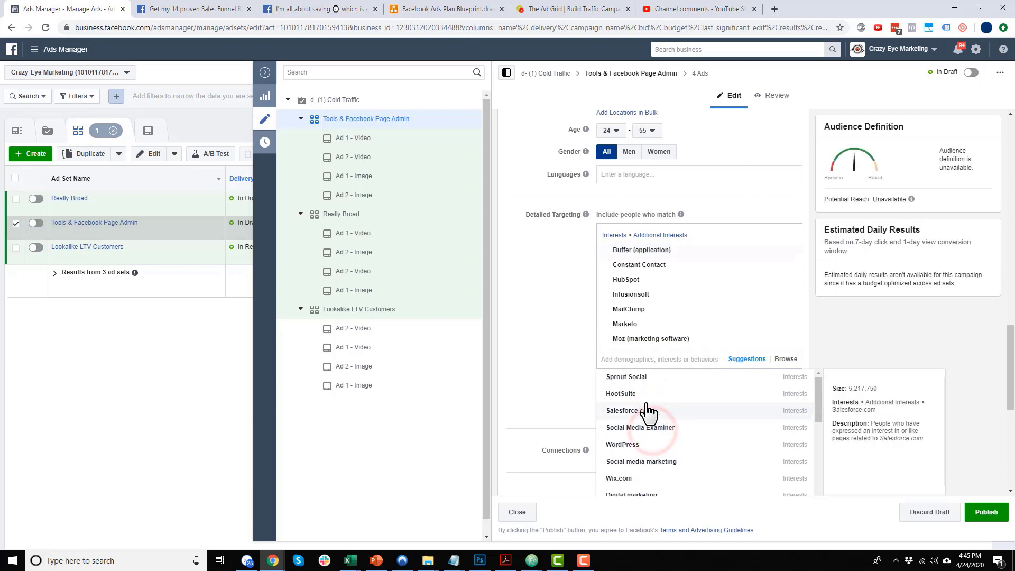
{"action": "left_click", "coordinate": [642, 396]}
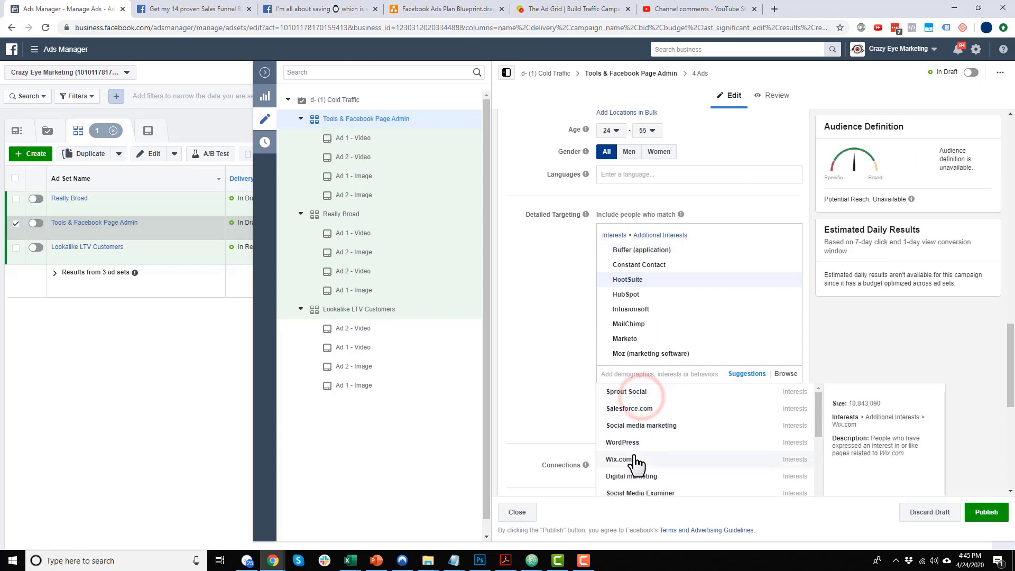
{"action": "left_click", "coordinate": [653, 442]}
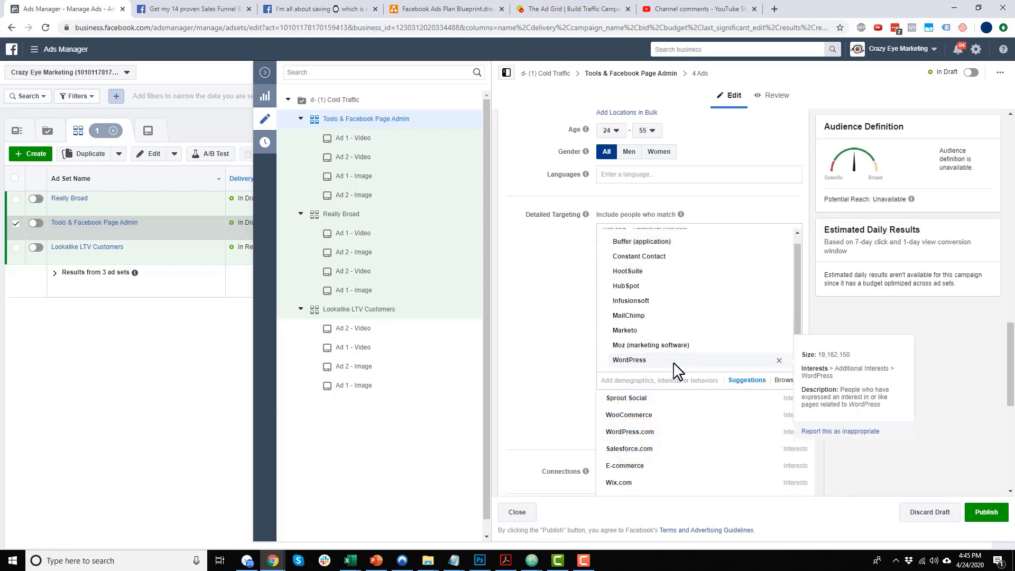
{"action": "left_click", "coordinate": [777, 361]}
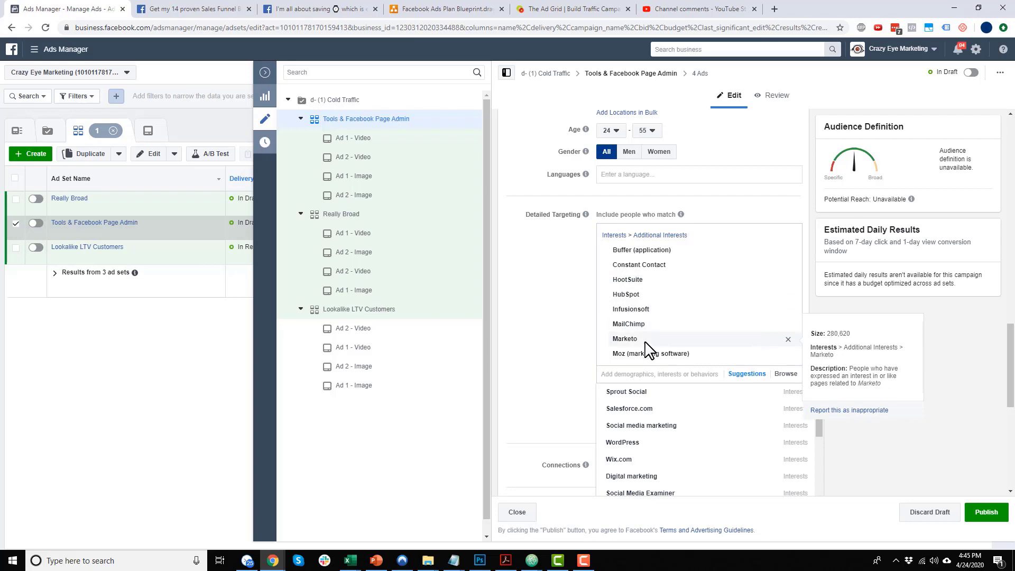
{"action": "left_click", "coordinate": [574, 343]}
Step: Narrow the Tools & Facebook Page Admin audience so people must also match the Facebook Page admins behavior
{"action": "scroll", "coordinate": [509, 380], "scroll_direction": "down", "scroll_amount": 2}
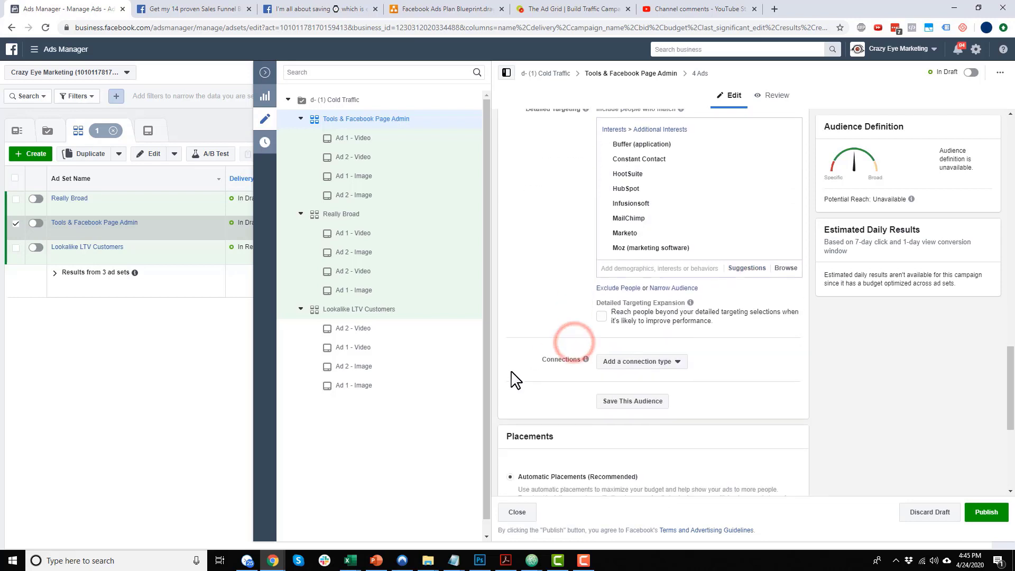
{"action": "left_click", "coordinate": [677, 289]}
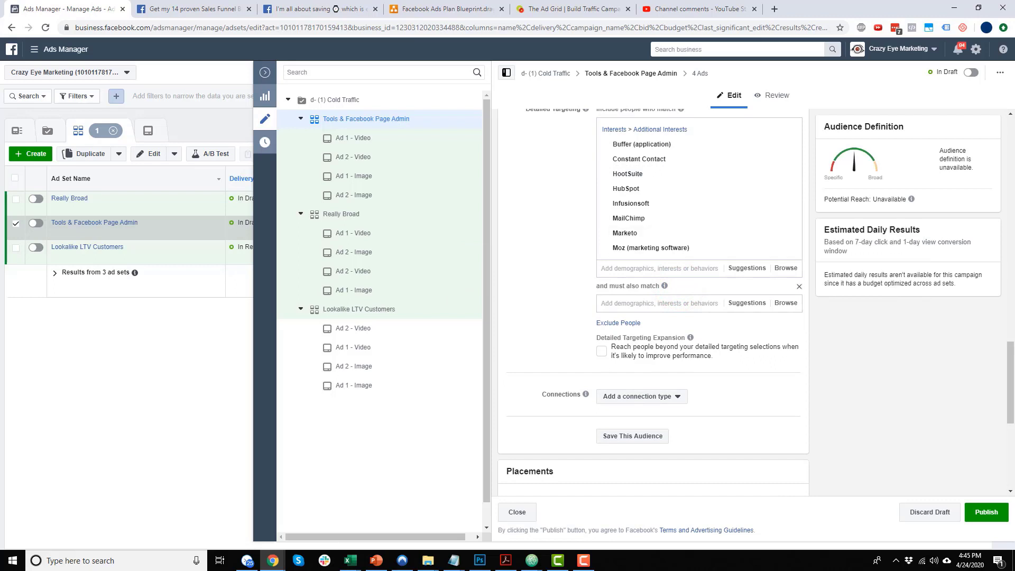
{"action": "left_click", "coordinate": [662, 303]}
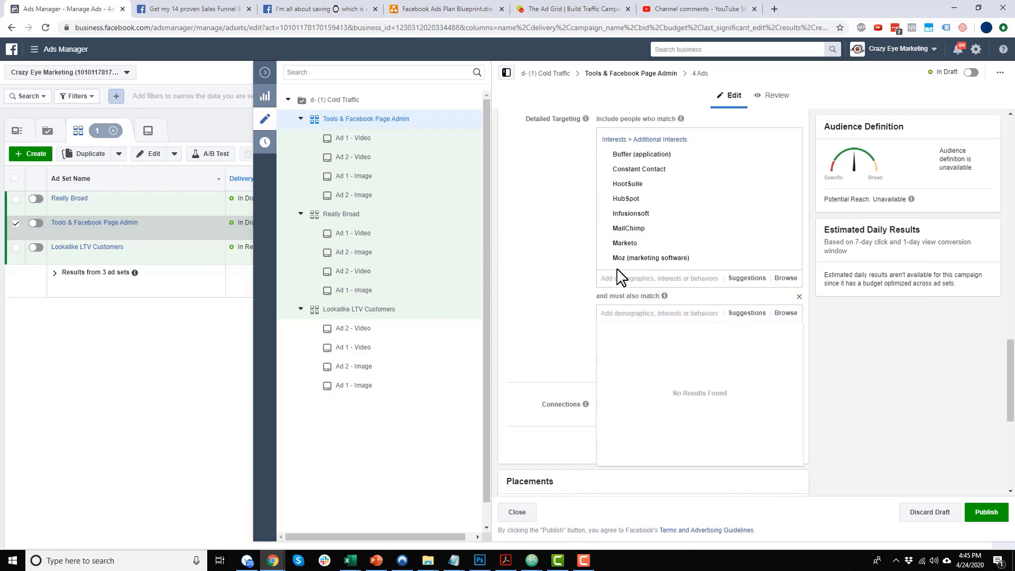
{"action": "scroll", "coordinate": [617, 269], "scroll_direction": "up", "scroll_amount": 2}
{"action": "scroll", "coordinate": [599, 327], "scroll_direction": "down", "scroll_amount": 3}
{"action": "type", "text": "page admin"}
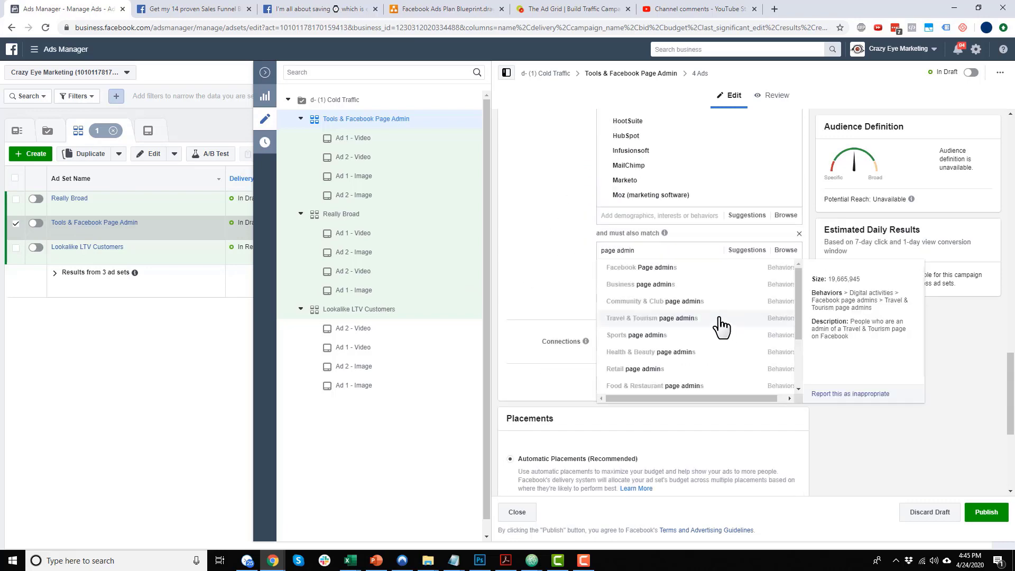
{"action": "left_click", "coordinate": [668, 269]}
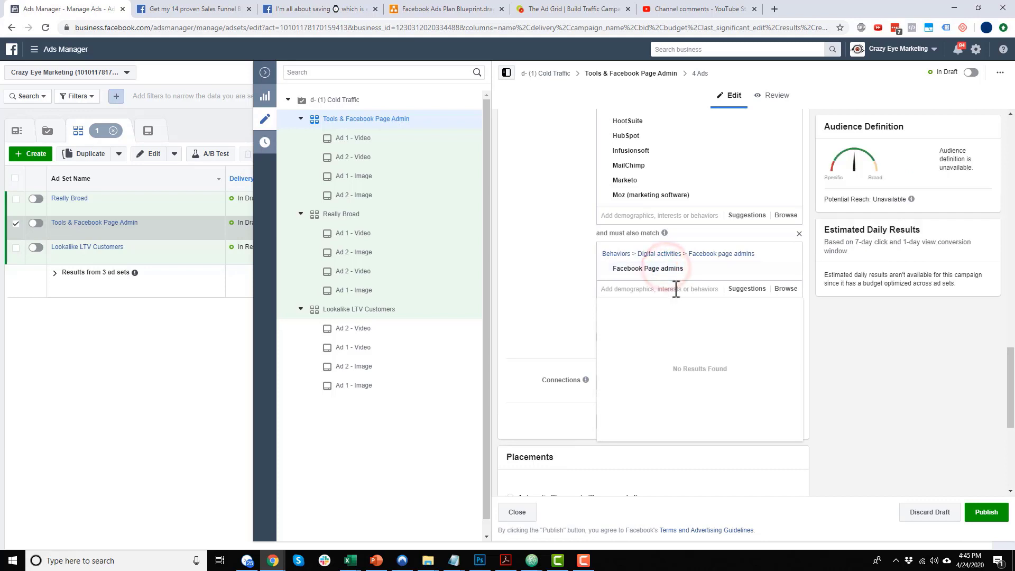
Step: Add the suggested behaviors Business page admins, Retail page admins and Facebook Payments users (90 days) to the must-also-match group
{"action": "left_click", "coordinate": [743, 290]}
{"action": "left_click", "coordinate": [669, 307]}
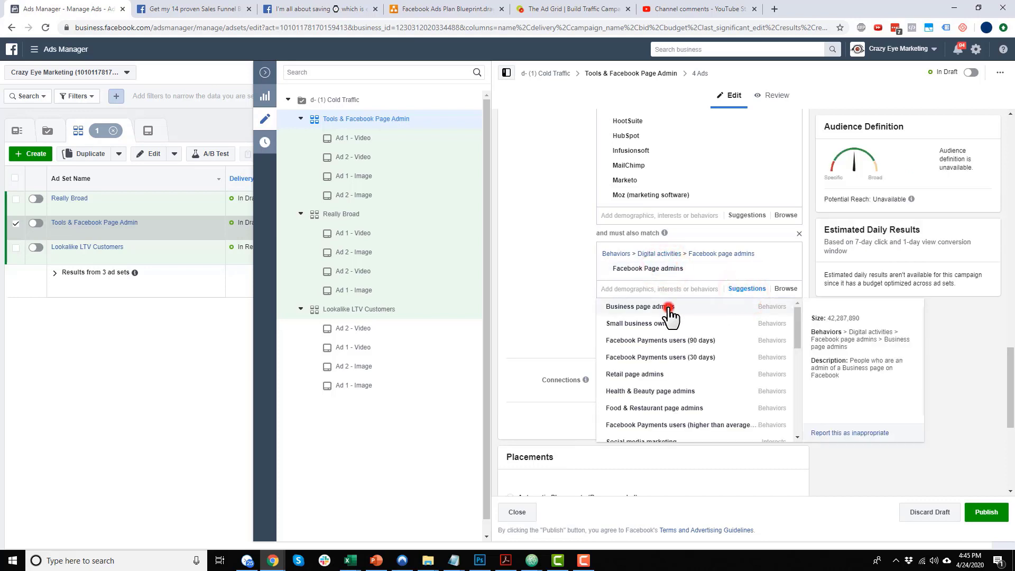
{"action": "left_click", "coordinate": [748, 305]}
{"action": "left_click", "coordinate": [748, 306]}
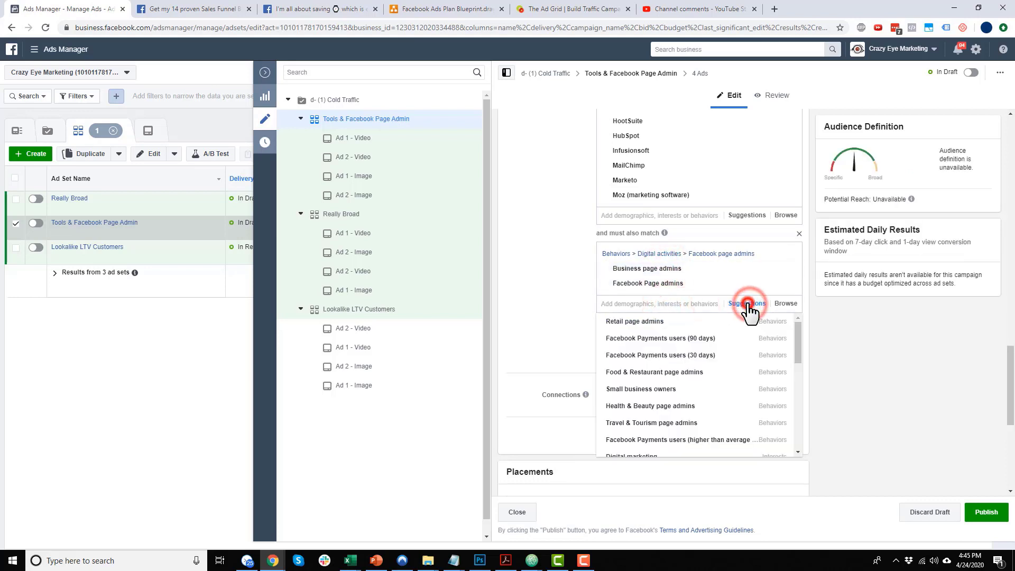
{"action": "left_click", "coordinate": [663, 327]}
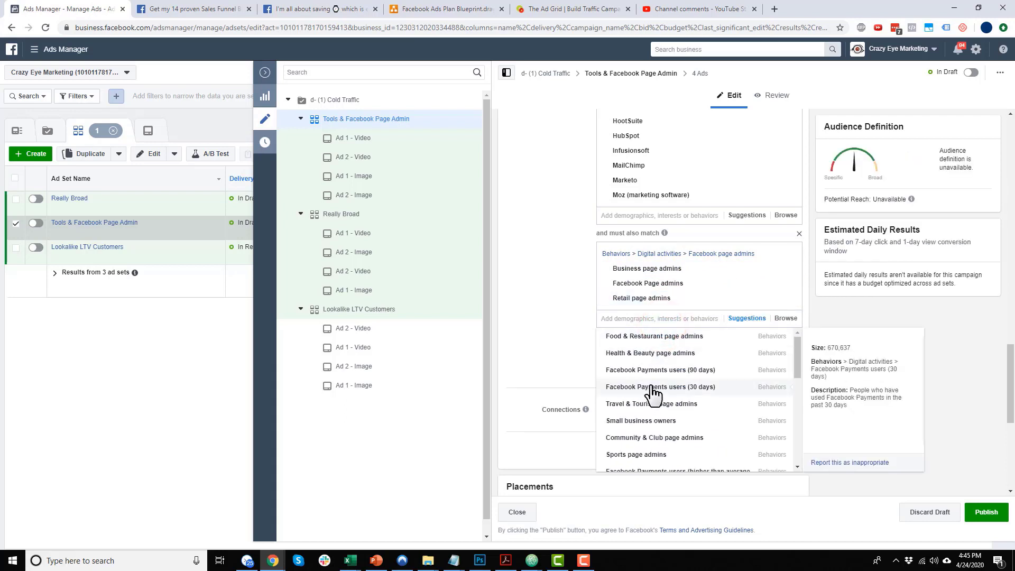
{"action": "left_click", "coordinate": [673, 370]}
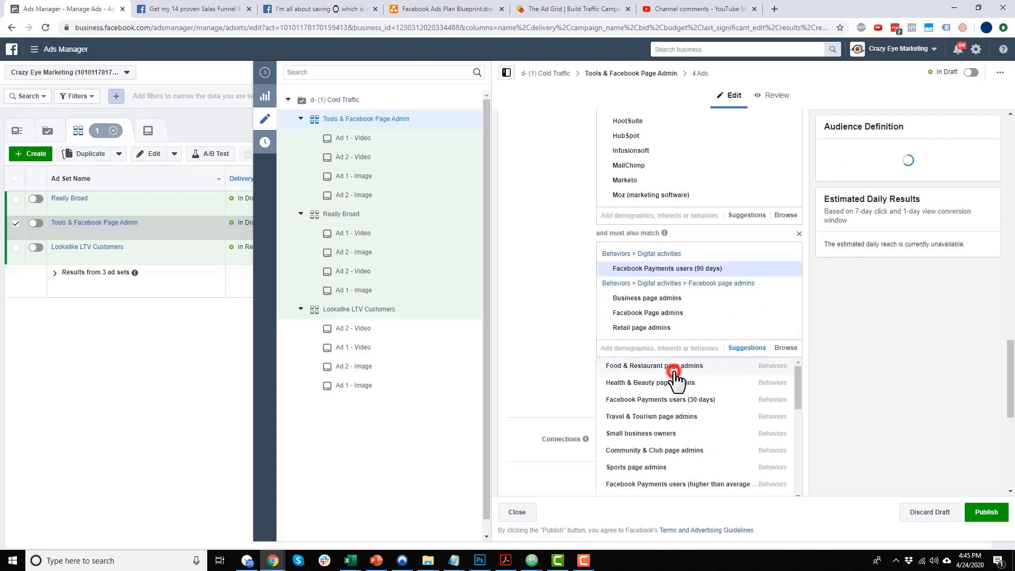
{"action": "left_click", "coordinate": [576, 314]}
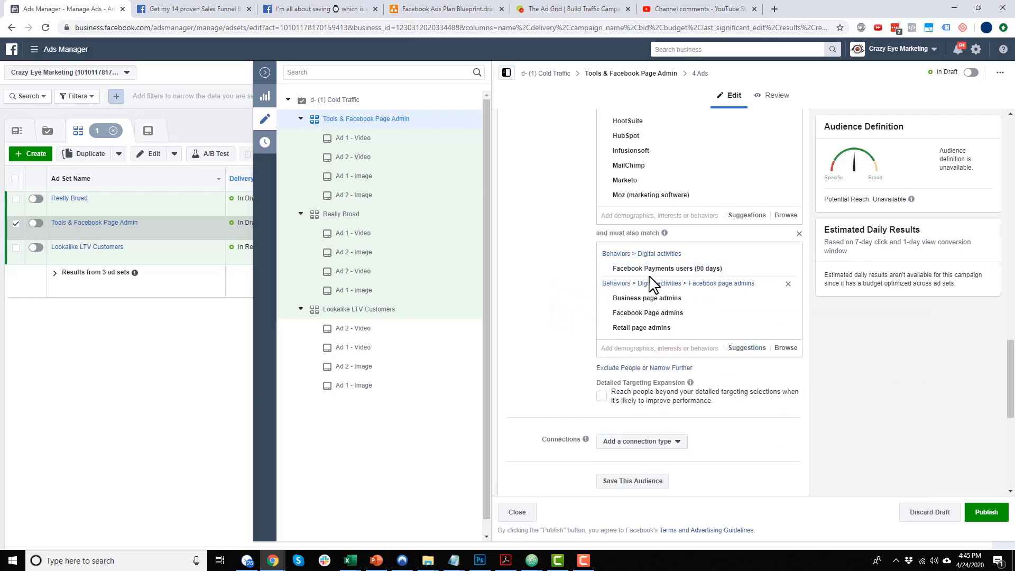
Step: Review the ad set's interests, must-also-match behaviors, placements and delivery settings, and check its Ad 1 - Video
{"action": "scroll", "coordinate": [639, 229], "scroll_direction": "up", "scroll_amount": 2}
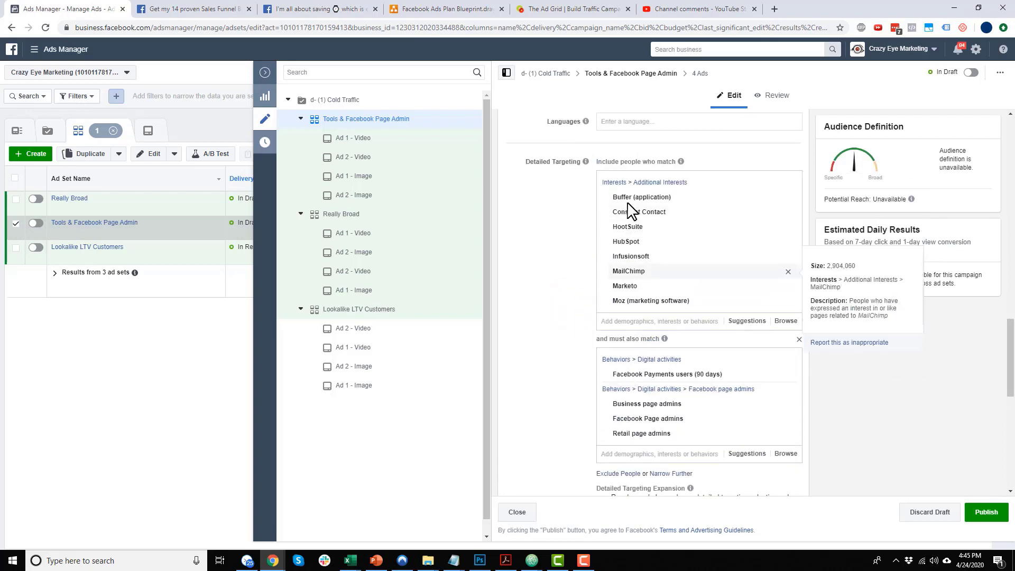
{"action": "scroll", "coordinate": [658, 360], "scroll_direction": "down", "scroll_amount": 2}
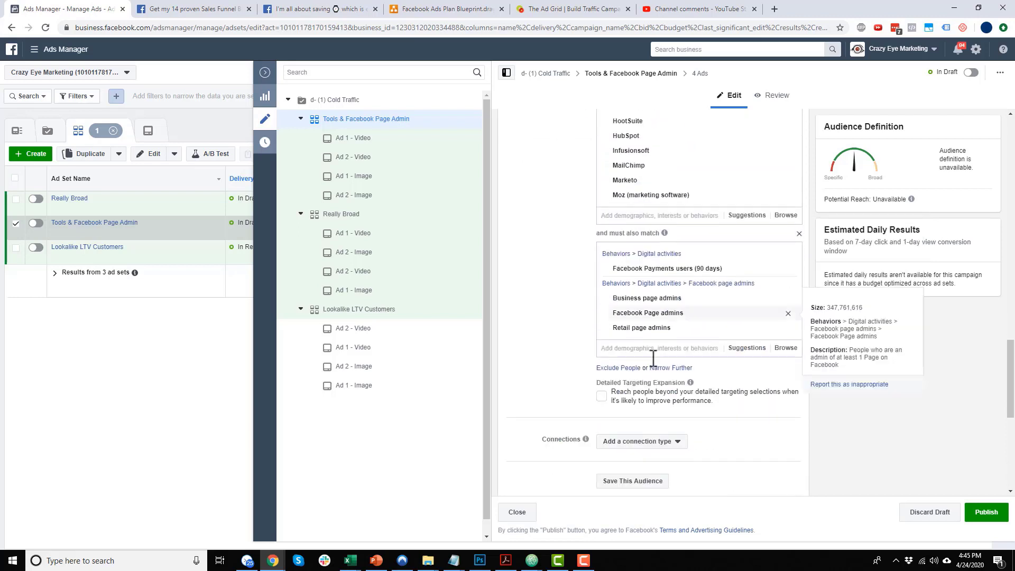
{"action": "mouse_move", "coordinate": [656, 276]}
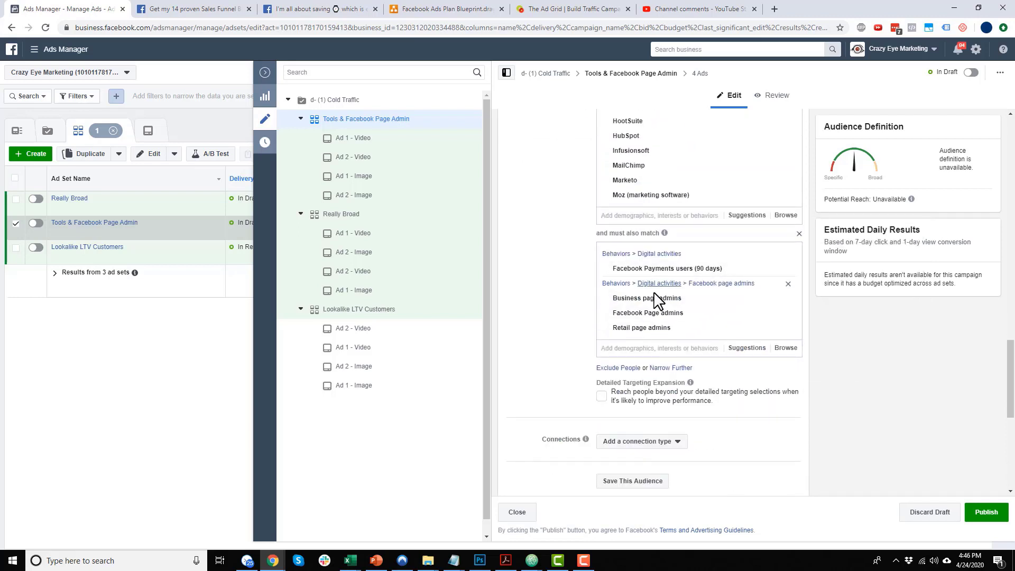
{"action": "mouse_move", "coordinate": [661, 318]}
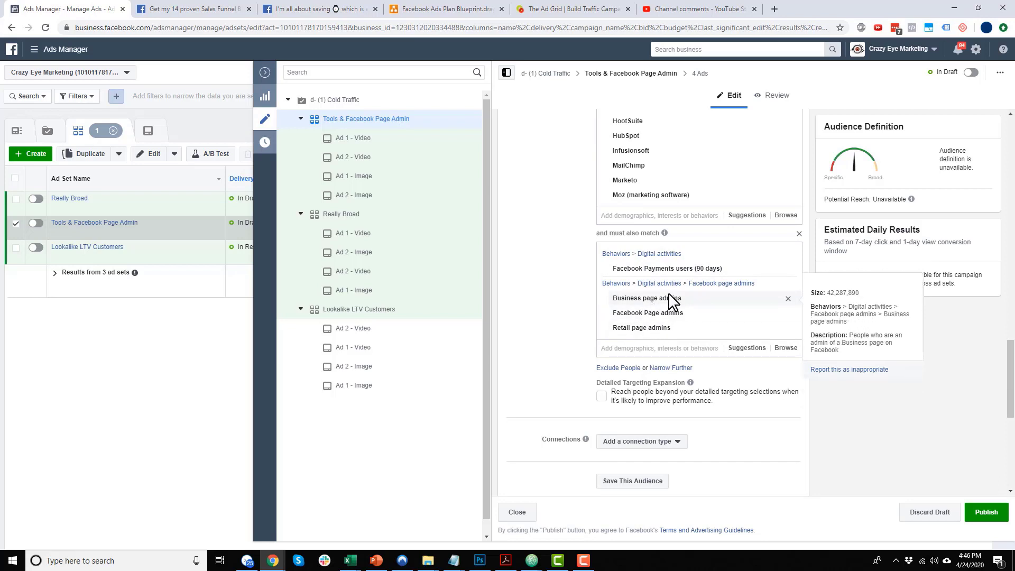
{"action": "mouse_move", "coordinate": [635, 164]}
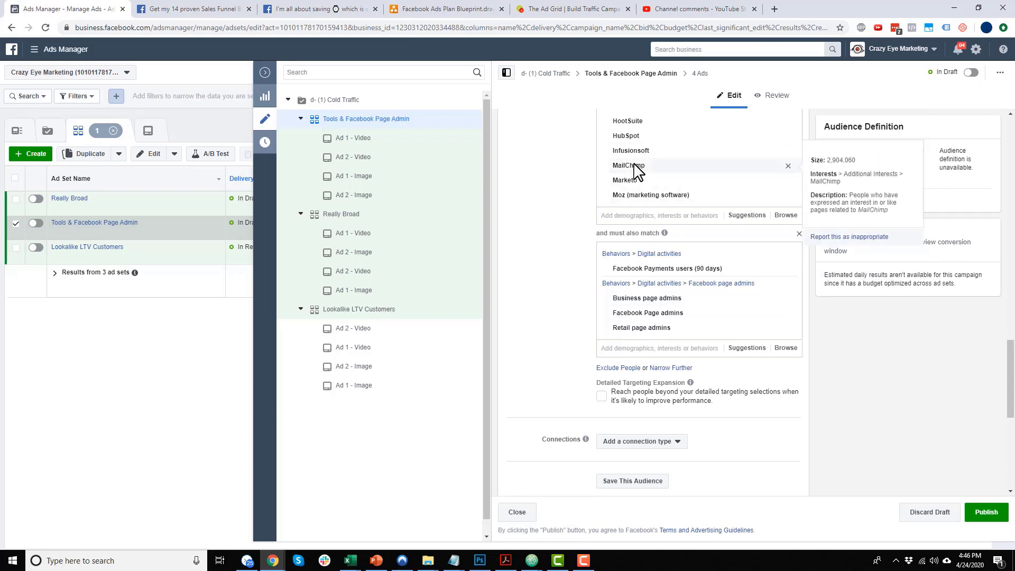
{"action": "scroll", "coordinate": [646, 261], "scroll_direction": "down", "scroll_amount": 4}
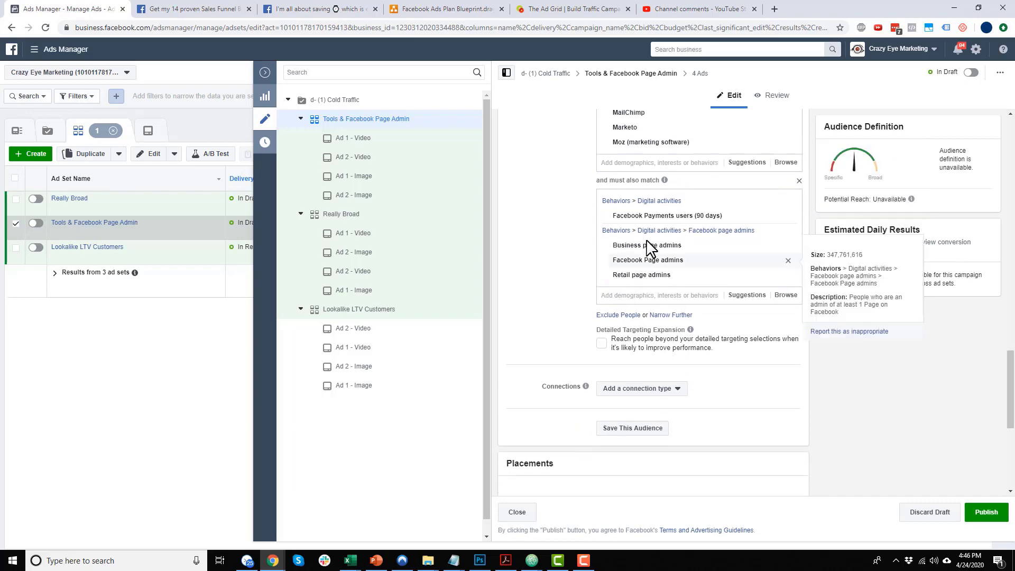
{"action": "scroll", "coordinate": [568, 376], "scroll_direction": "down", "scroll_amount": 3}
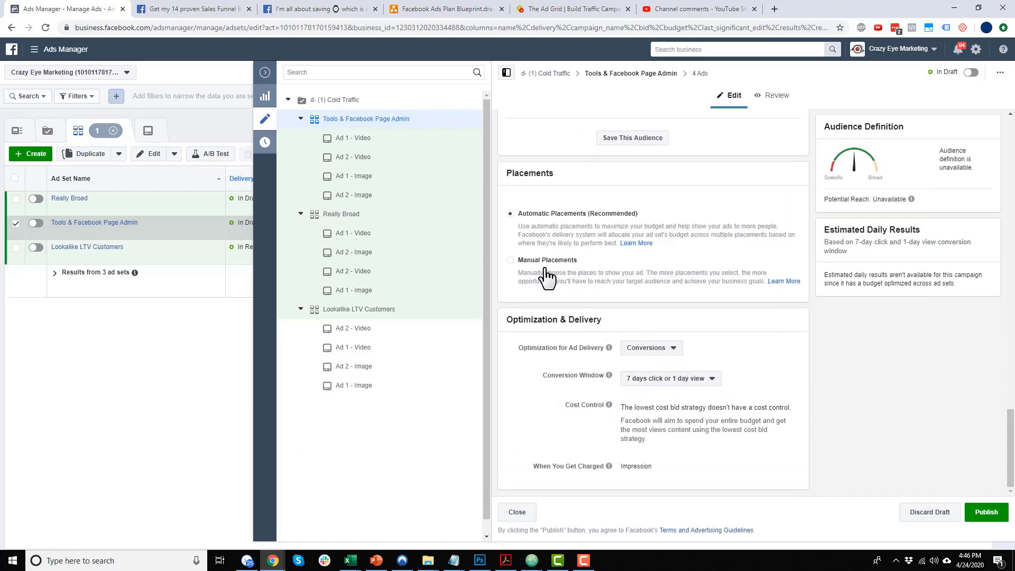
{"action": "left_click", "coordinate": [380, 138]}
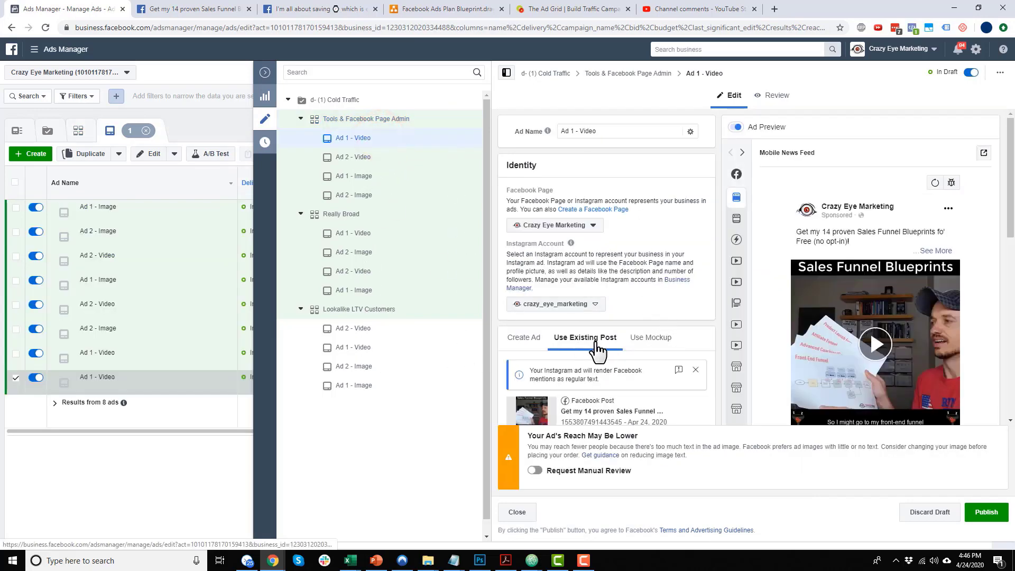
Step: Set the target age range of the Really Broad ad set to 24 to 55
{"action": "left_click", "coordinate": [370, 216]}
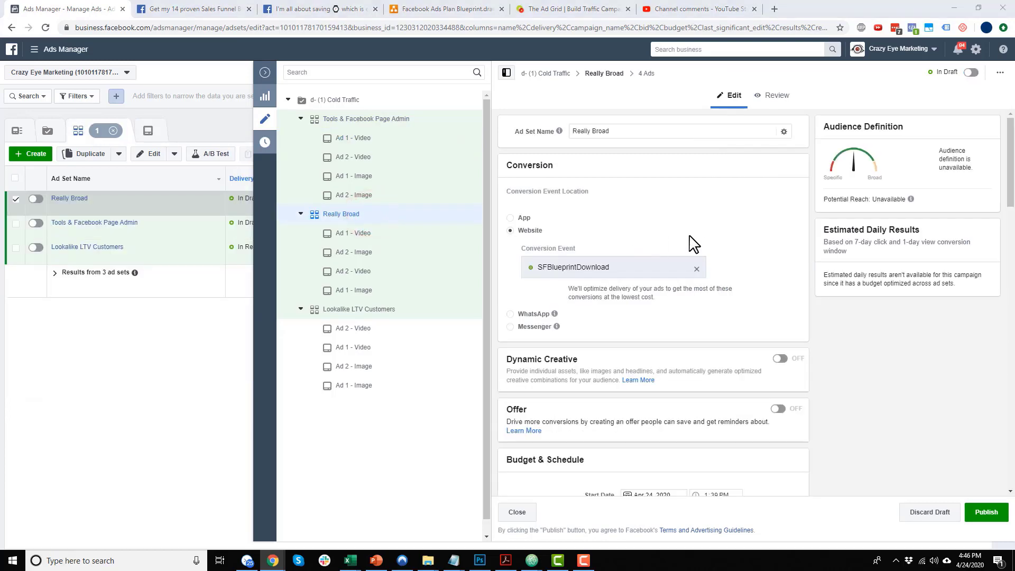
{"action": "scroll", "coordinate": [661, 265], "scroll_direction": "down", "scroll_amount": 8}
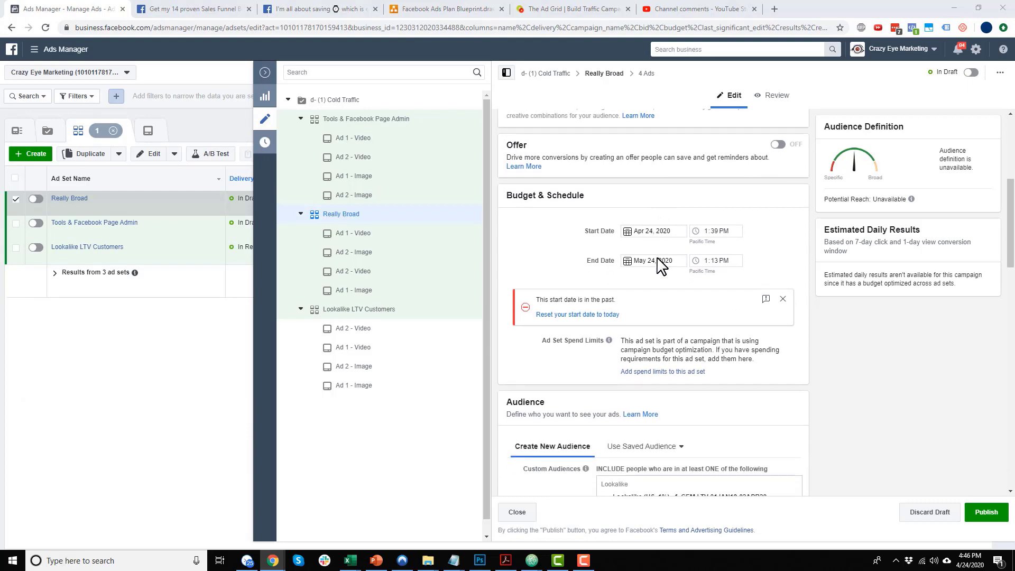
{"action": "scroll", "coordinate": [661, 265], "scroll_direction": "down", "scroll_amount": 8}
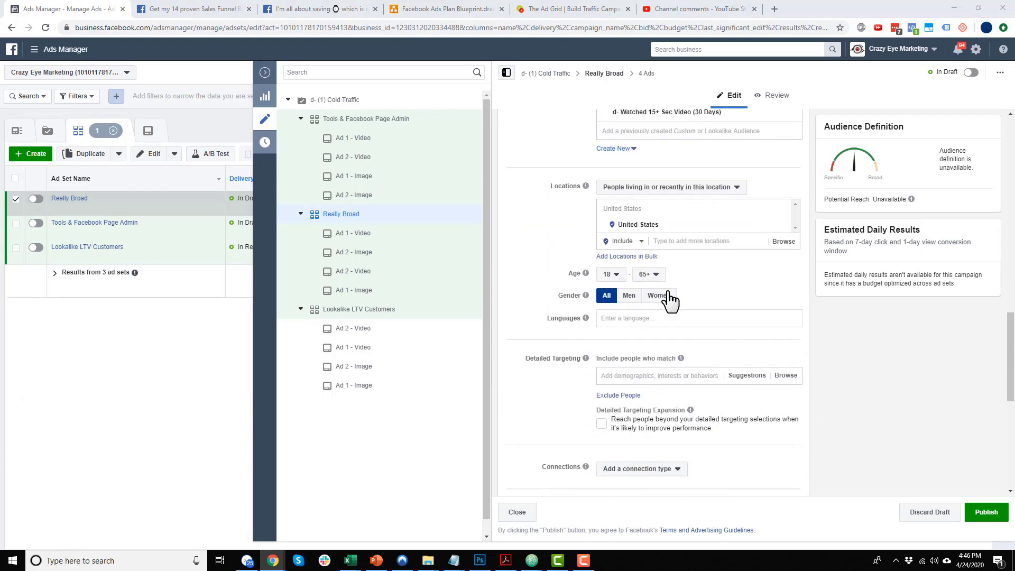
{"action": "left_click", "coordinate": [607, 276]}
{"action": "left_click", "coordinate": [618, 399]}
{"action": "left_click", "coordinate": [651, 275]}
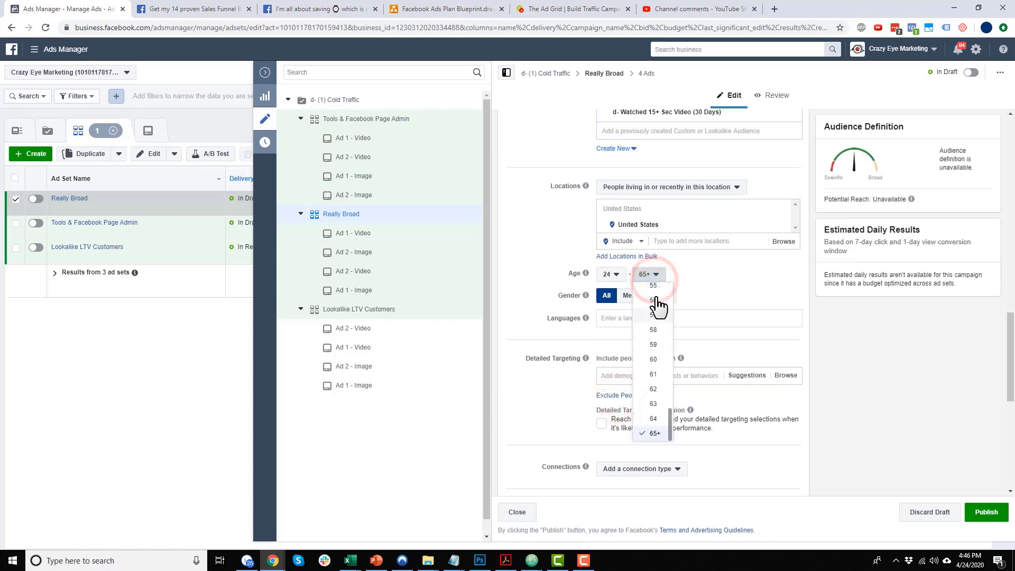
{"action": "left_click", "coordinate": [654, 287]}
Step: Limit the Really Broad ad set's United States targeting to people living in this location
{"action": "scroll", "coordinate": [618, 365], "scroll_direction": "down", "scroll_amount": 1}
{"action": "scroll", "coordinate": [634, 327], "scroll_direction": "up", "scroll_amount": 1}
{"action": "left_click", "coordinate": [715, 186]}
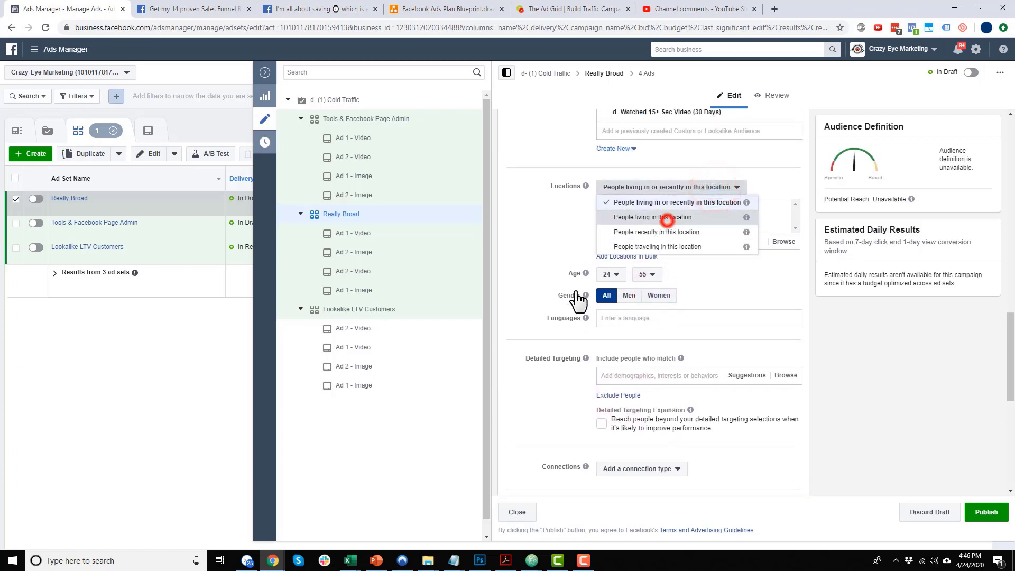
{"action": "left_click", "coordinate": [656, 217]}
Step: Add the lookalike audience Lookalike (US, 1%) - f- CEM LTV 01JAN18-02APR20 to the Really Broad ad set's excluded custom audiences
{"action": "scroll", "coordinate": [562, 301], "scroll_direction": "up", "scroll_amount": 5}
{"action": "left_click", "coordinate": [664, 400]}
{"action": "type", "text": "look"}
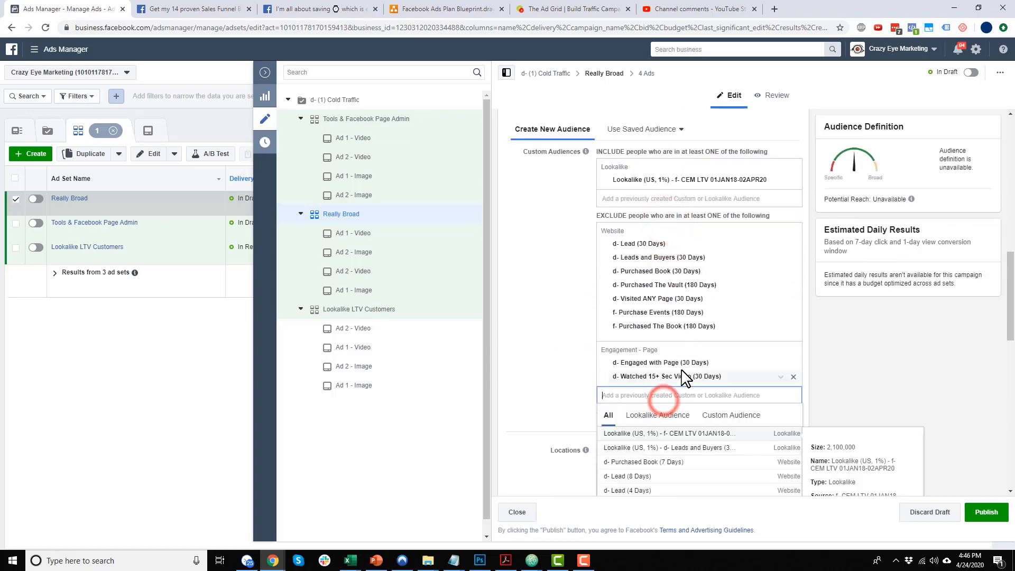
{"action": "left_click", "coordinate": [696, 434]}
{"action": "left_click", "coordinate": [548, 353]}
Step: Add the Small business owners behavior to the Really Broad ad set's detailed targeting
{"action": "scroll", "coordinate": [543, 355], "scroll_direction": "down", "scroll_amount": 7}
{"action": "scroll", "coordinate": [545, 352], "scroll_direction": "down", "scroll_amount": 2}
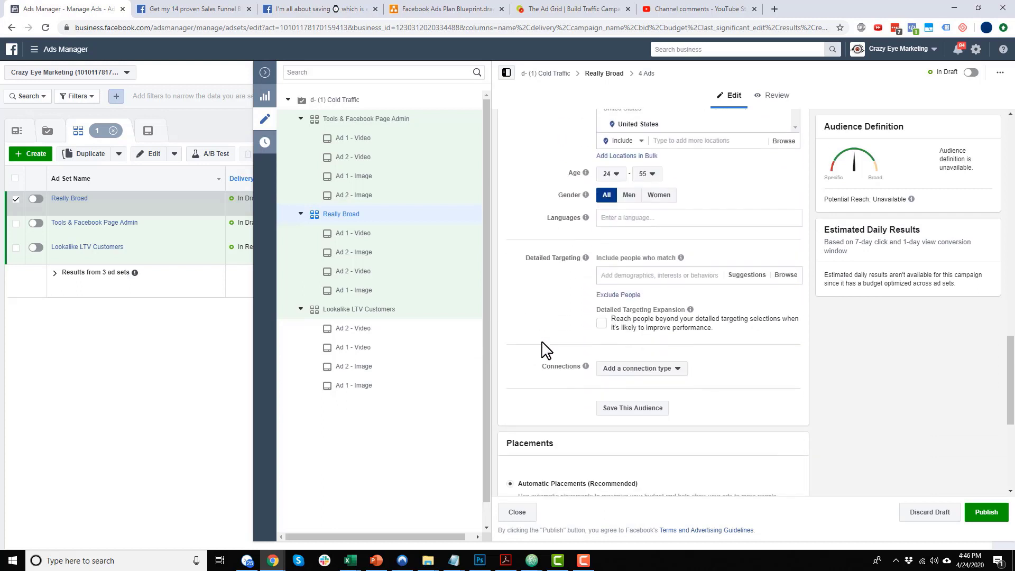
{"action": "left_click", "coordinate": [643, 225]}
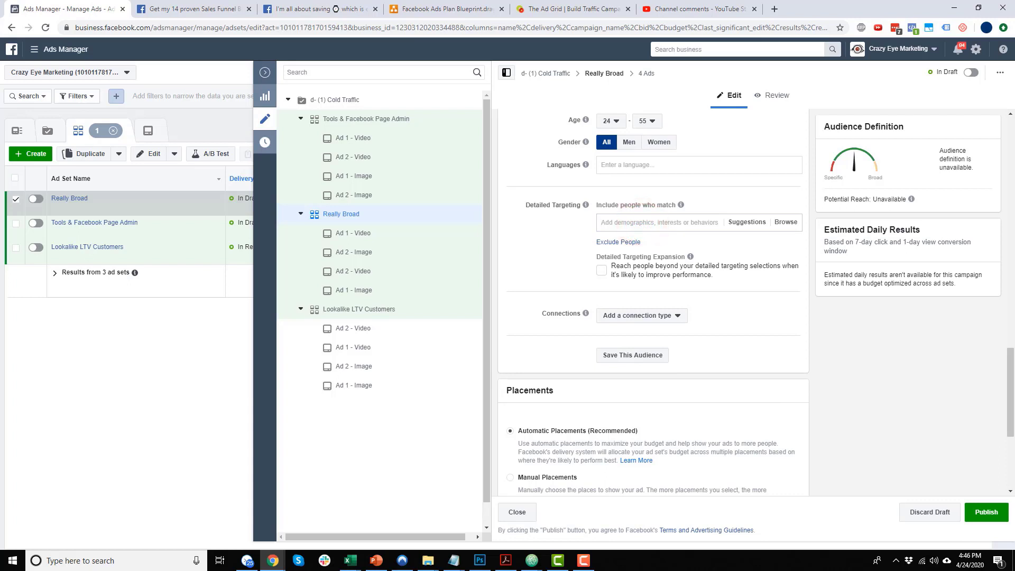
{"action": "type", "text": "small business owners"}
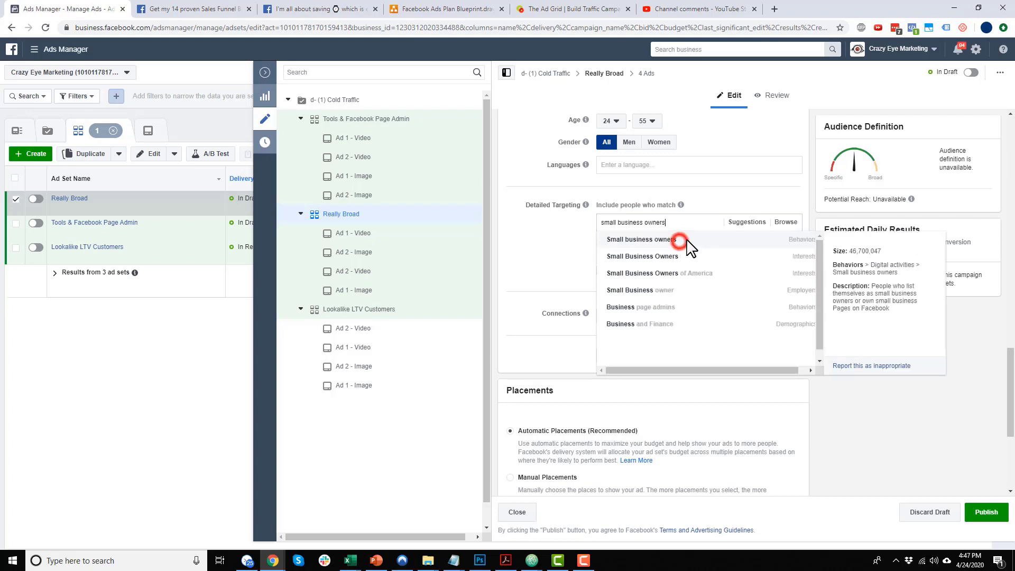
{"action": "left_click", "coordinate": [682, 241]}
Step: Add the suggested interests Entrepreneurship, Digital marketing, Online advertising and Social media marketing to the detailed targeting
{"action": "left_click", "coordinate": [746, 261]}
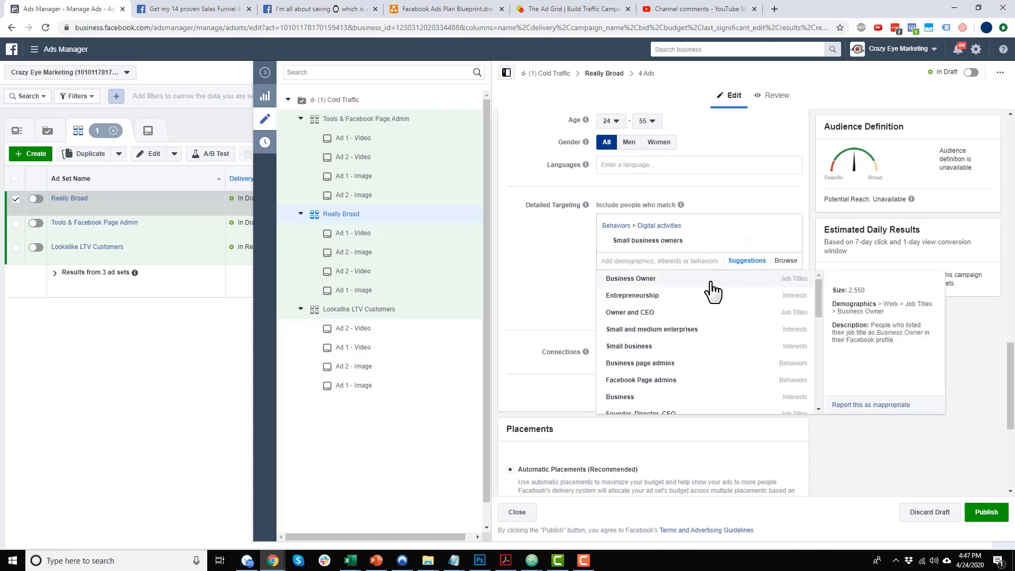
{"action": "left_click", "coordinate": [682, 299]}
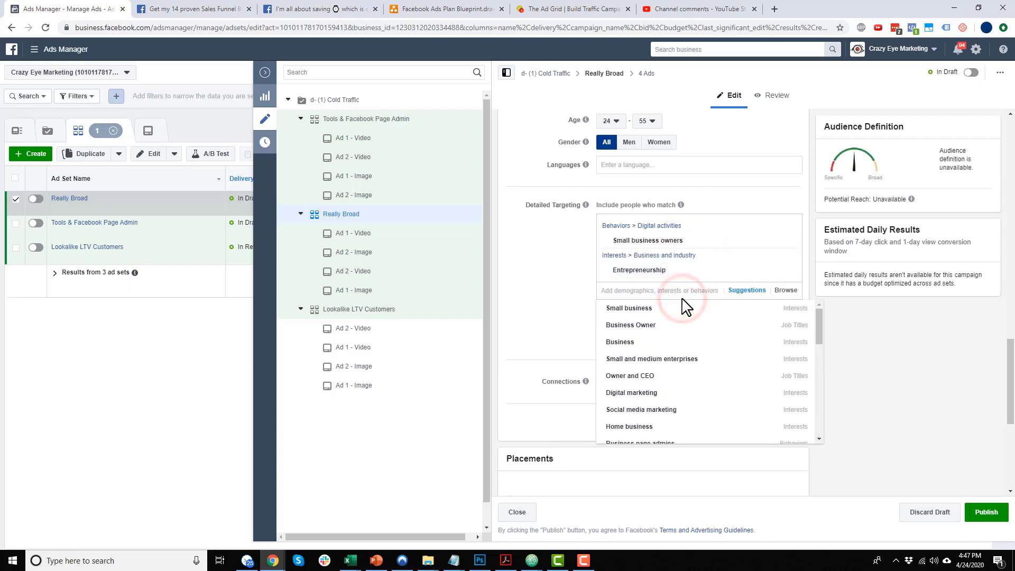
{"action": "left_click", "coordinate": [652, 394]}
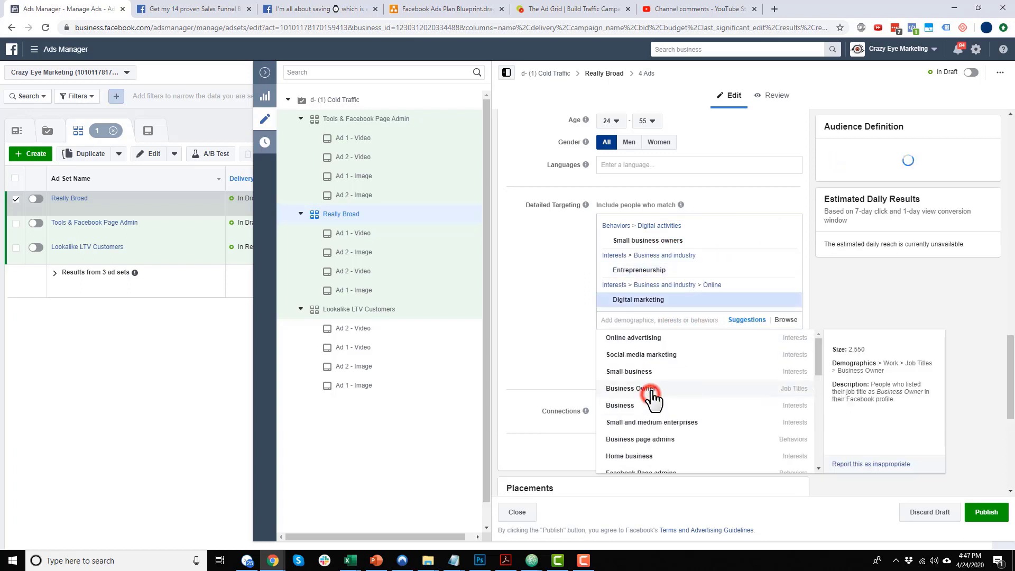
{"action": "left_click", "coordinate": [667, 341]}
{"action": "left_click", "coordinate": [671, 355]}
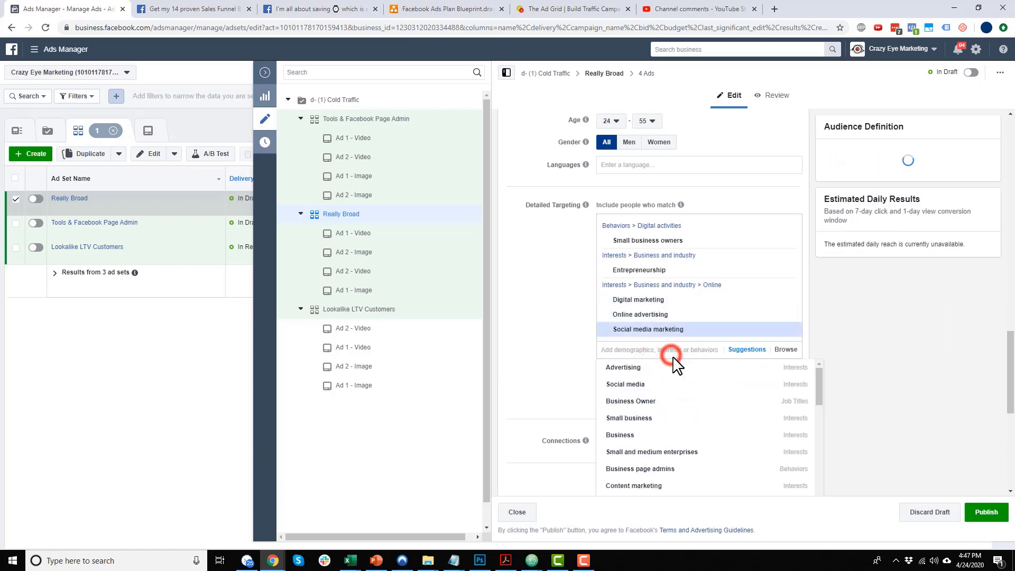
{"action": "left_click", "coordinate": [559, 317]}
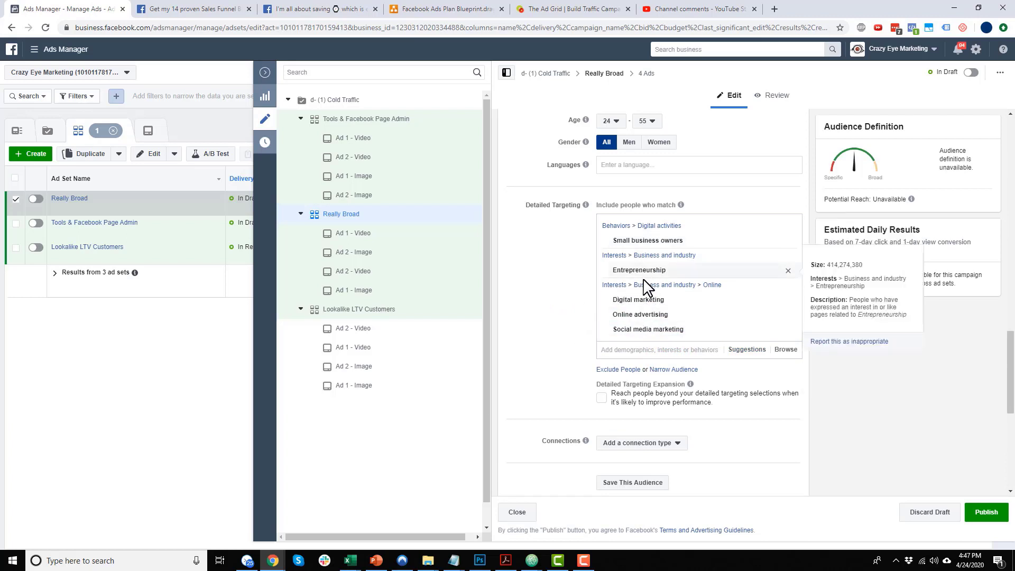
Step: Exclude the interests Buffer (application) and Infusionsoft from the Really Broad ad set's detailed targeting
{"action": "scroll", "coordinate": [600, 339], "scroll_direction": "down", "scroll_amount": 1}
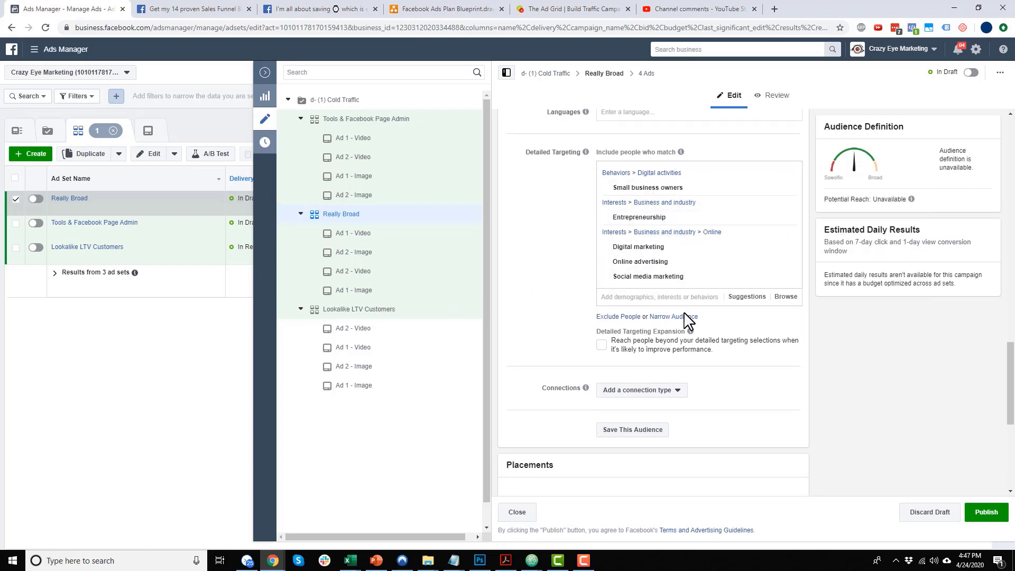
{"action": "left_click", "coordinate": [611, 317]}
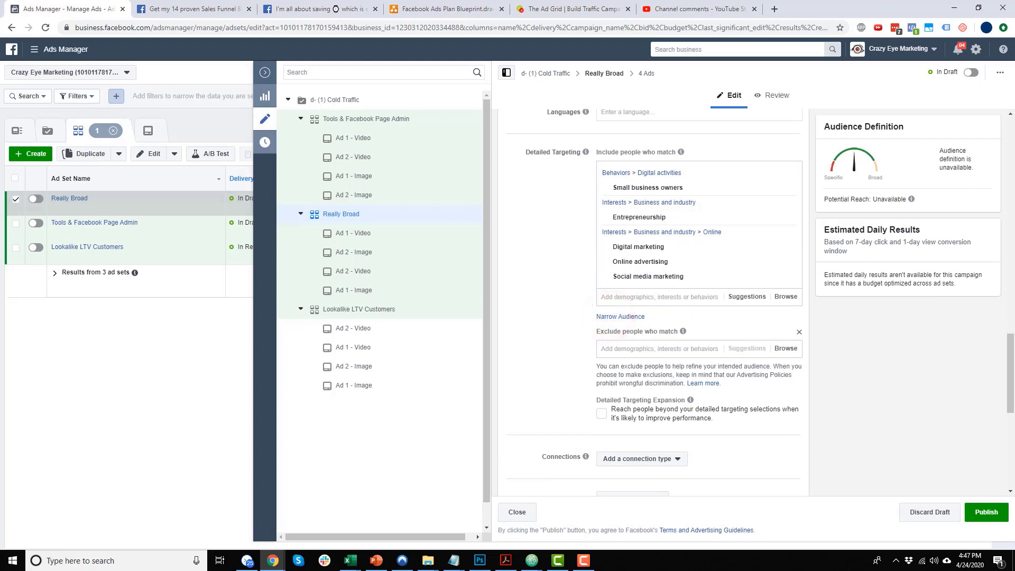
{"action": "left_click", "coordinate": [679, 349]}
{"action": "type", "text": "buffer"}
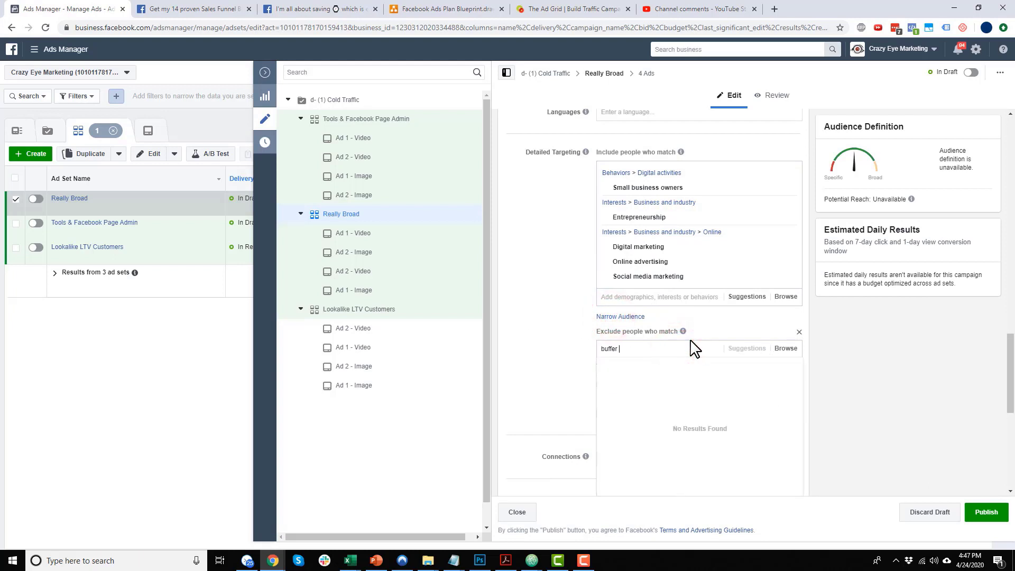
{"action": "type", "text": " (application"}
{"action": "key", "text": "Return"}
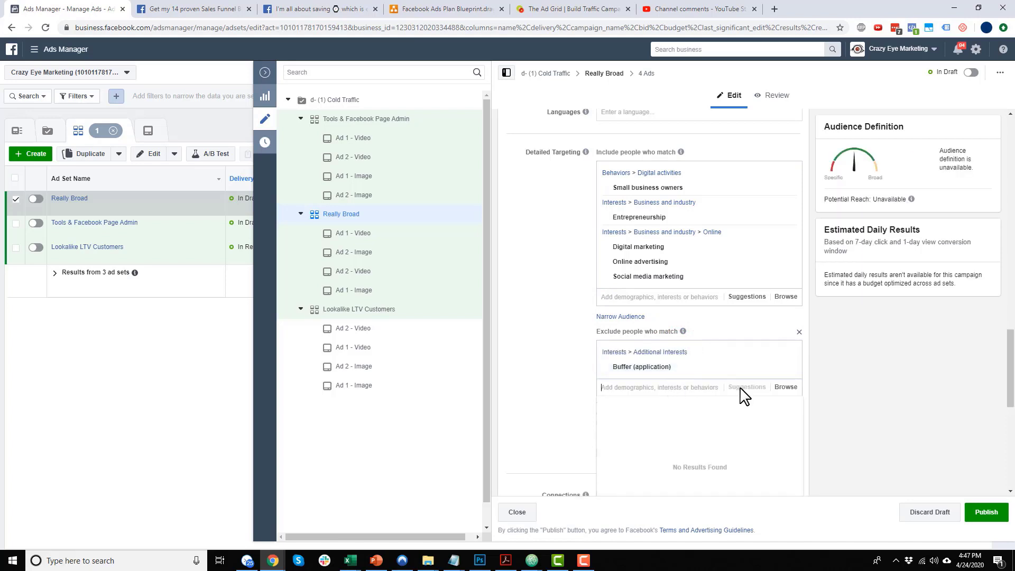
{"action": "left_click", "coordinate": [672, 390]}
{"action": "type", "text": "infusions"}
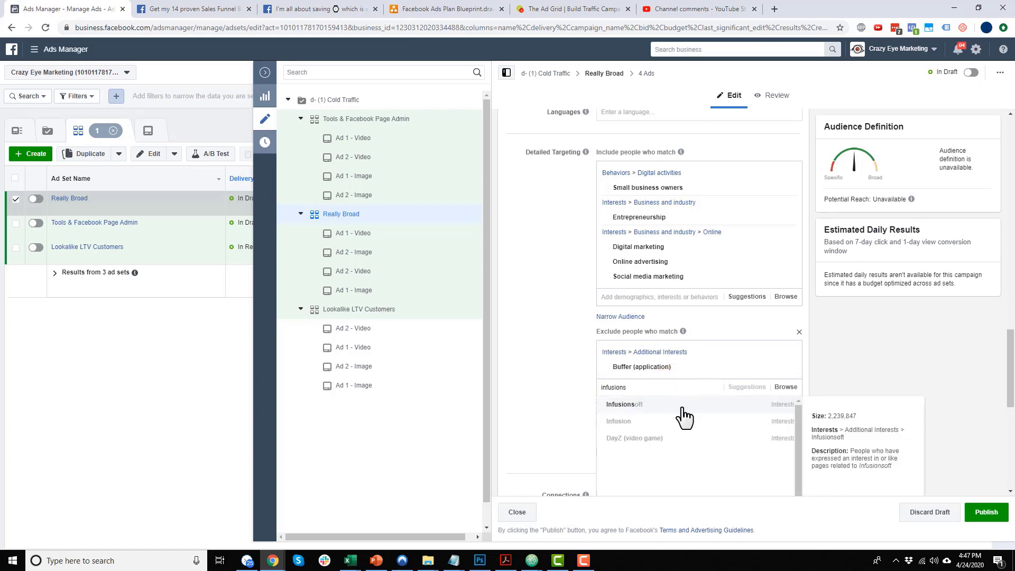
{"action": "left_click", "coordinate": [684, 415]}
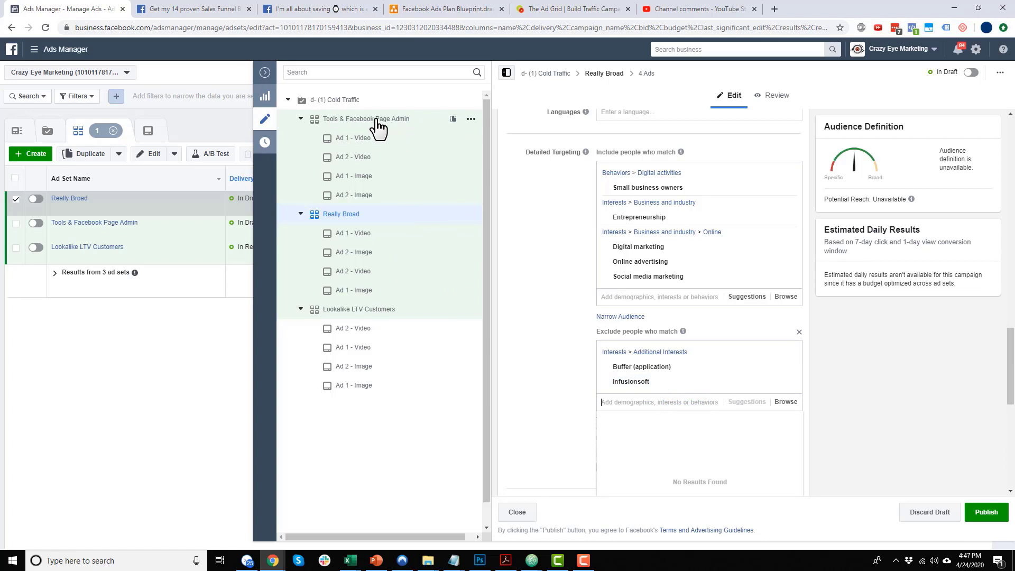
Step: Add the Constant Contact and HubSpot interests to the Really Broad ad set's detailed targeting exclusions
{"action": "scroll", "coordinate": [725, 373], "scroll_direction": "down", "scroll_amount": 3}
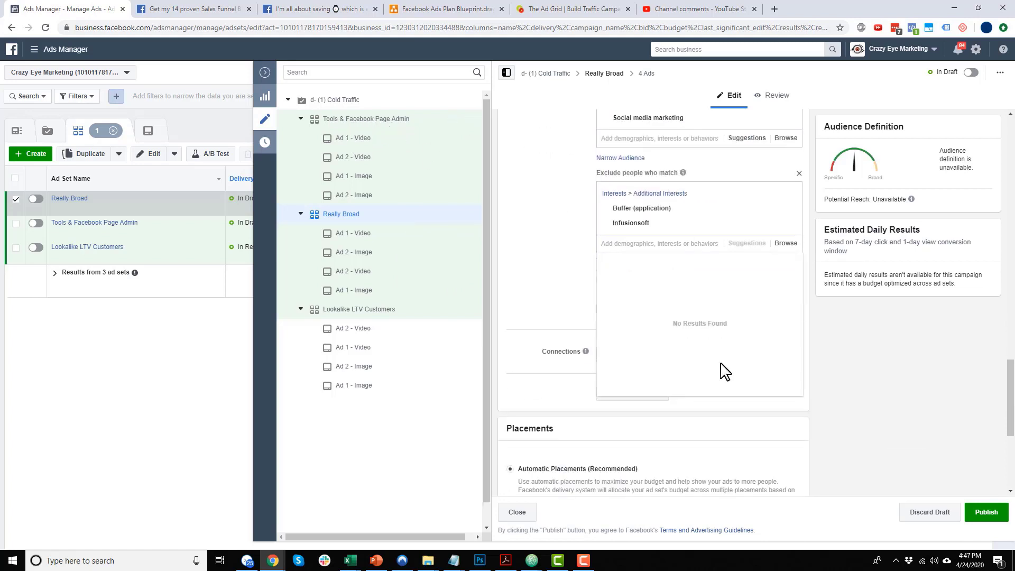
{"action": "left_click", "coordinate": [499, 257]}
{"action": "left_click", "coordinate": [755, 242]}
{"action": "left_click", "coordinate": [669, 244]}
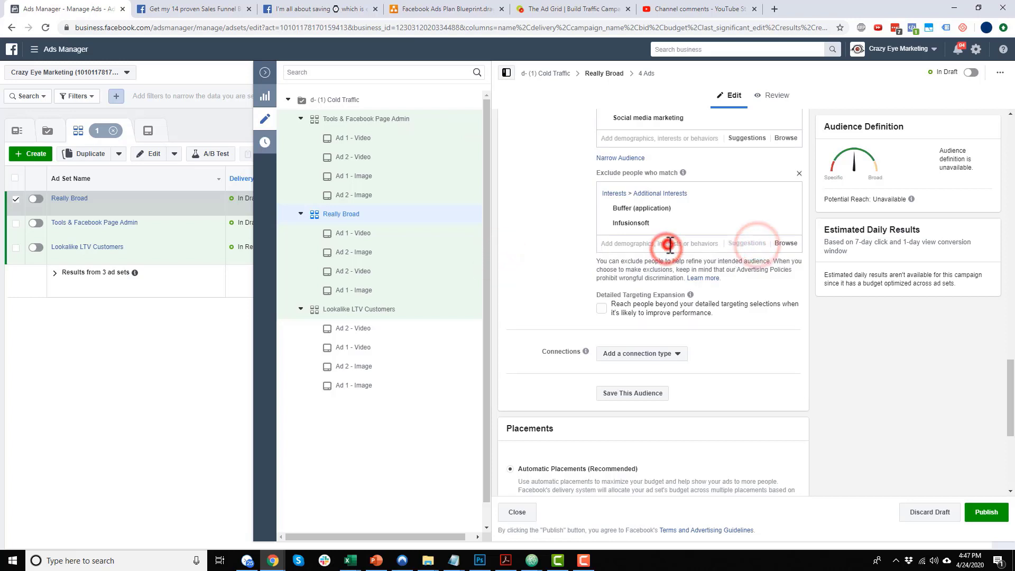
{"action": "type", "text": "constan"}
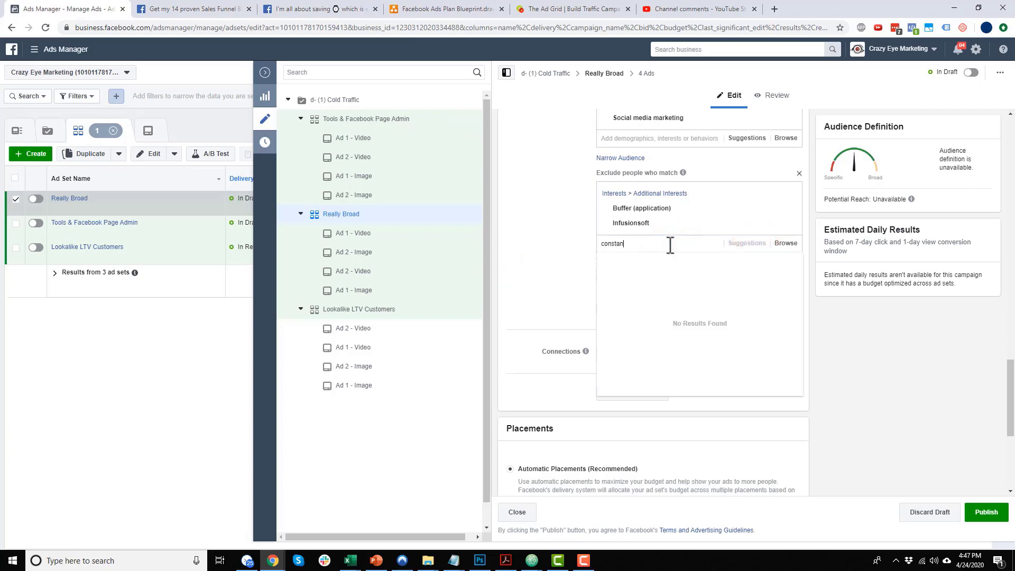
{"action": "type", "text": "t contact"}
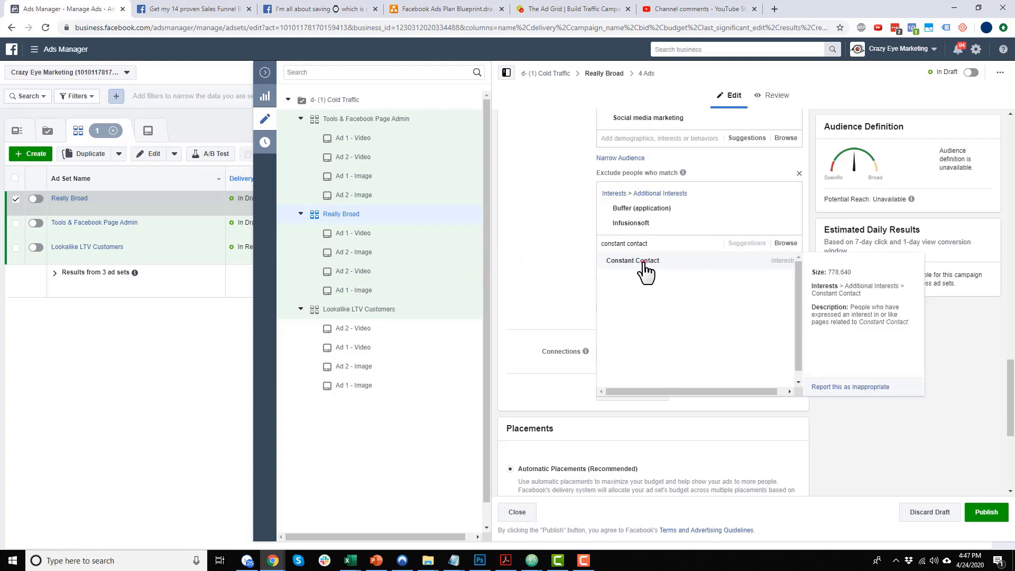
{"action": "left_click", "coordinate": [646, 269]}
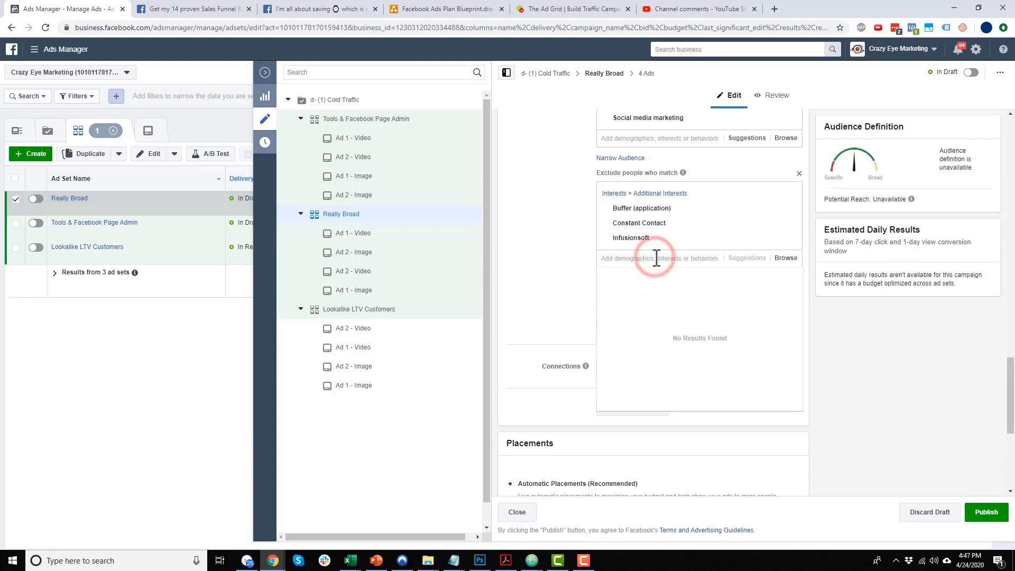
{"action": "type", "text": "hubspot"}
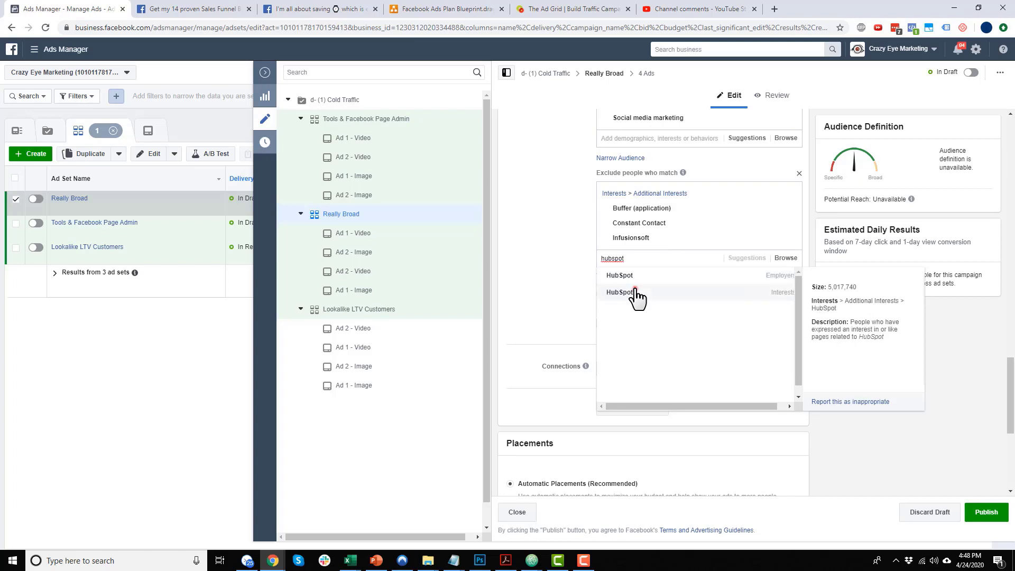
{"action": "left_click", "coordinate": [635, 291]}
Step: Exclude the behaviors Facebook Page admins and Business page admins from the Really Broad ad set
{"action": "type", "text": "page "}
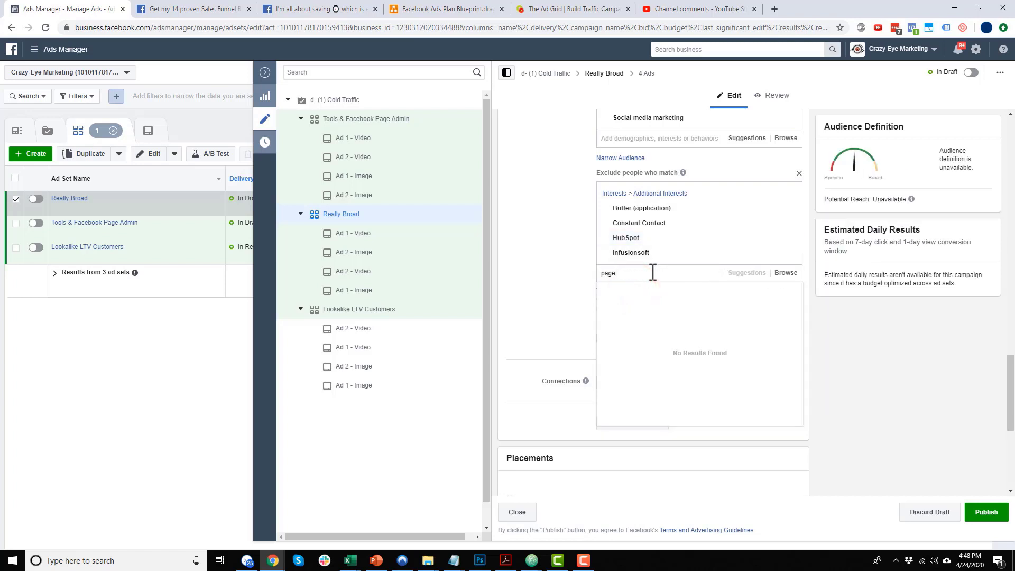
{"action": "type", "text": "admin"}
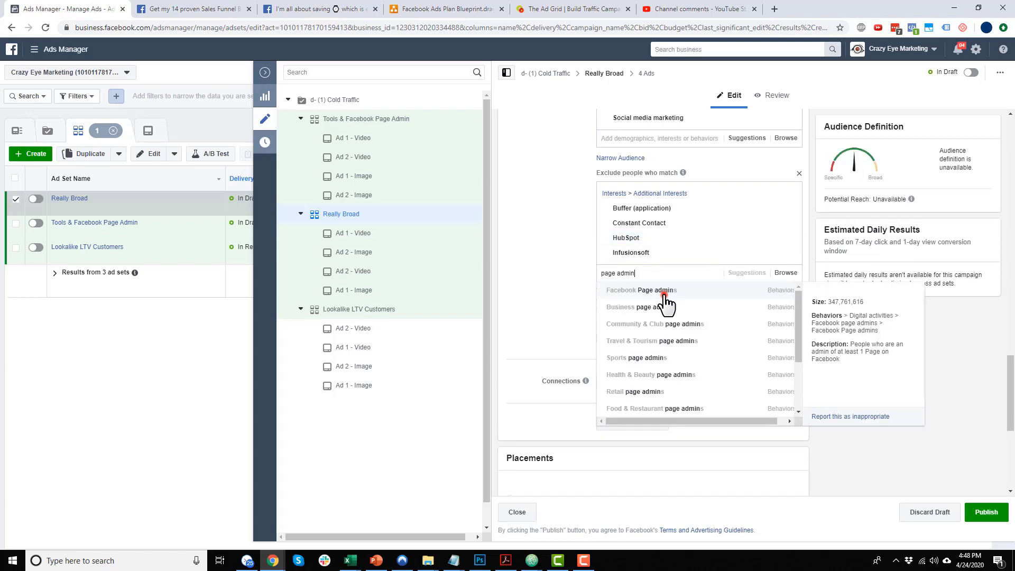
{"action": "left_click", "coordinate": [665, 296]}
{"action": "left_click", "coordinate": [649, 301]}
{"action": "type", "text": "page ad"}
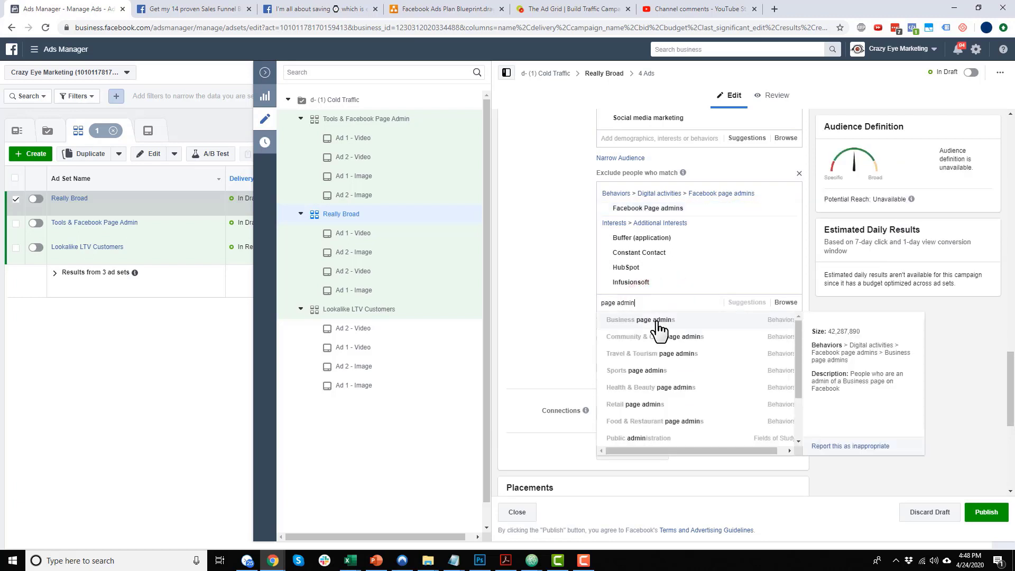
{"action": "left_click", "coordinate": [658, 321]}
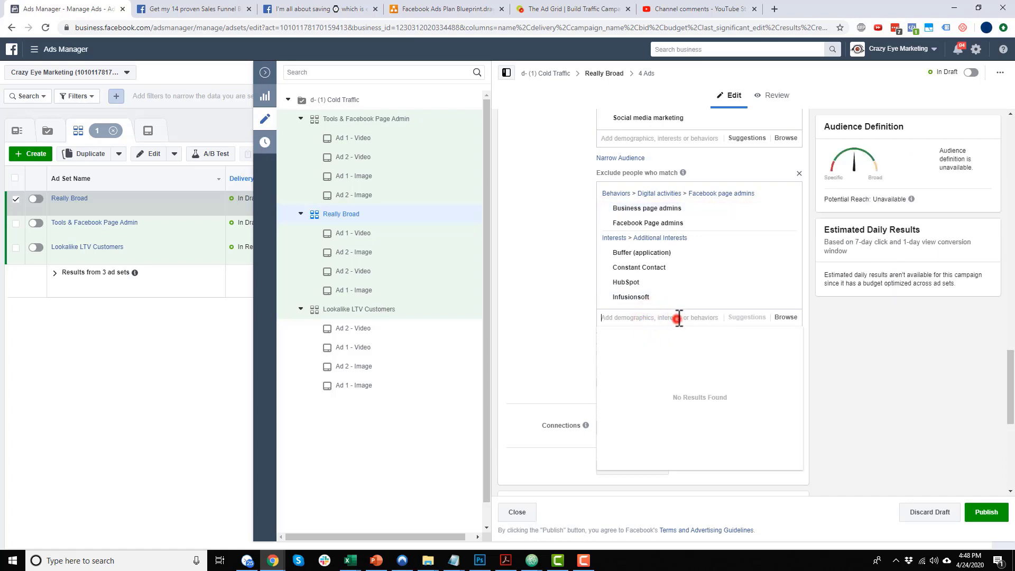
Step: Add the behavior Facebook Payments users (90 days) to the Really Broad ad set's detailed targeting exclusions
{"action": "type", "text": "ads"}
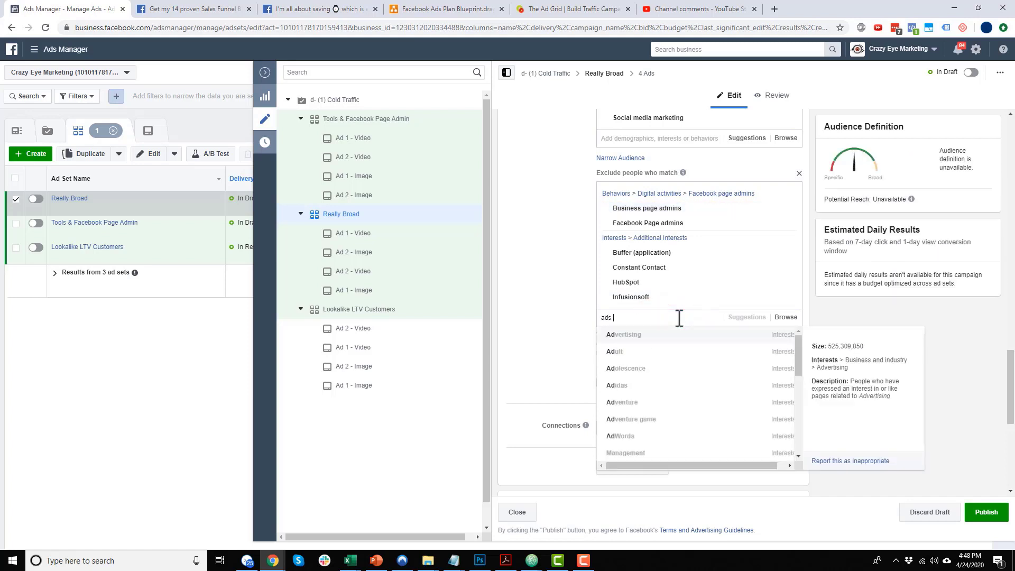
{"action": "type", "text": " manager"}
{"action": "left_click", "coordinate": [662, 322]}
{"action": "type", "text": "facebook payment"}
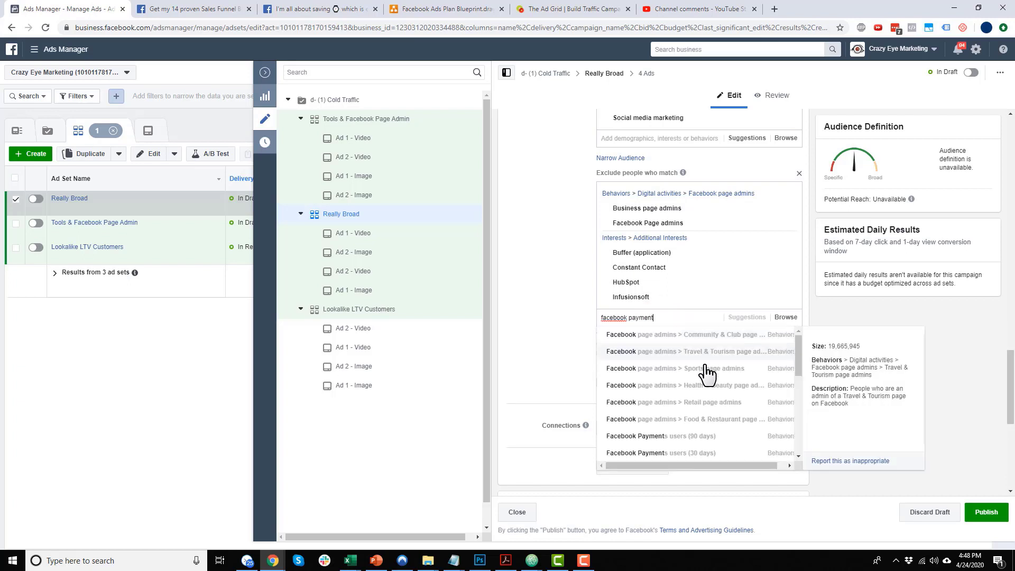
{"action": "left_click", "coordinate": [659, 436]}
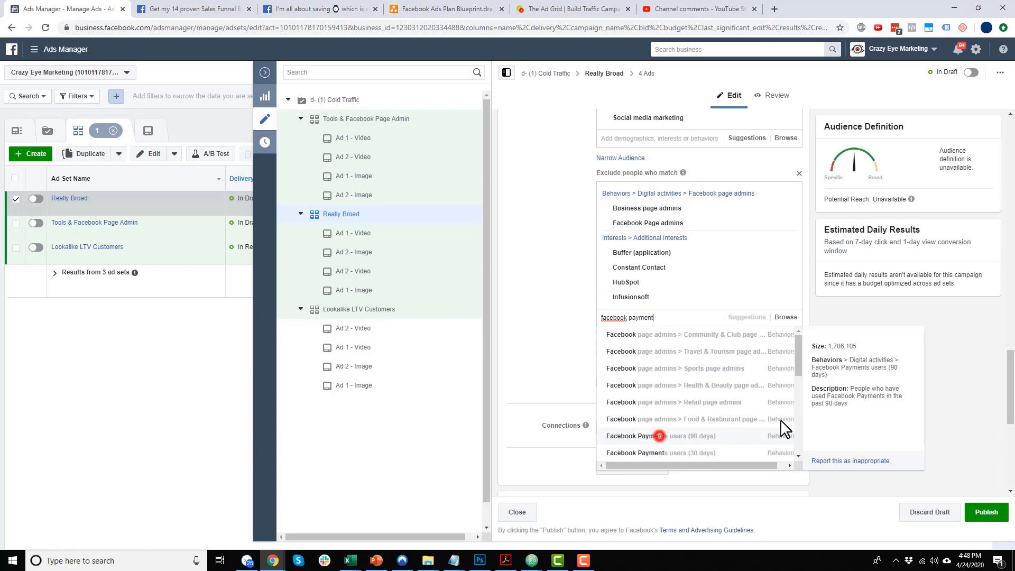
Step: Review the Really Broad ad set's included and excluded targeting, custom audiences, locations, placements, and optimization and delivery settings
{"action": "scroll", "coordinate": [692, 317], "scroll_direction": "up", "scroll_amount": 1}
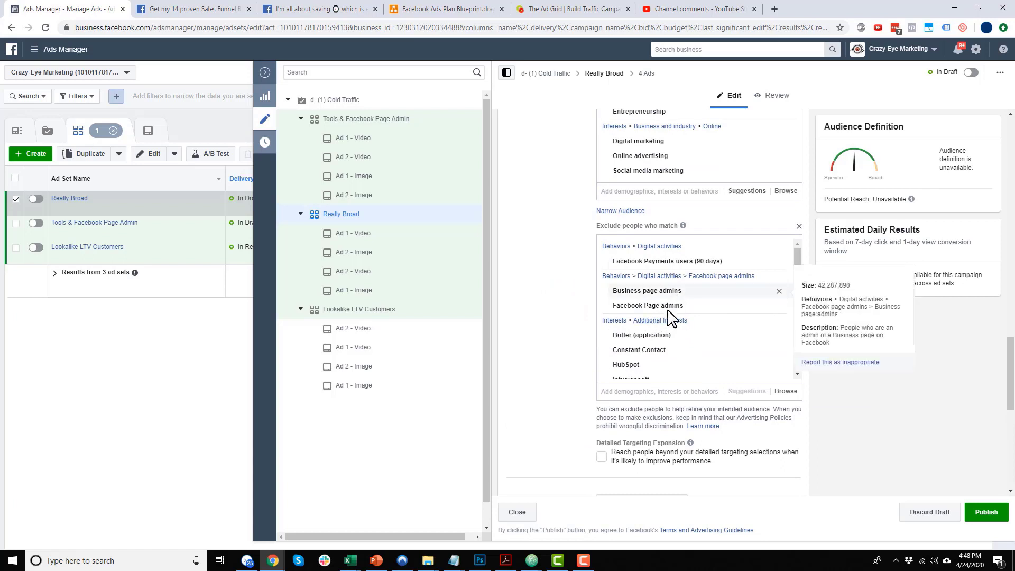
{"action": "scroll", "coordinate": [673, 307], "scroll_direction": "up", "scroll_amount": 2}
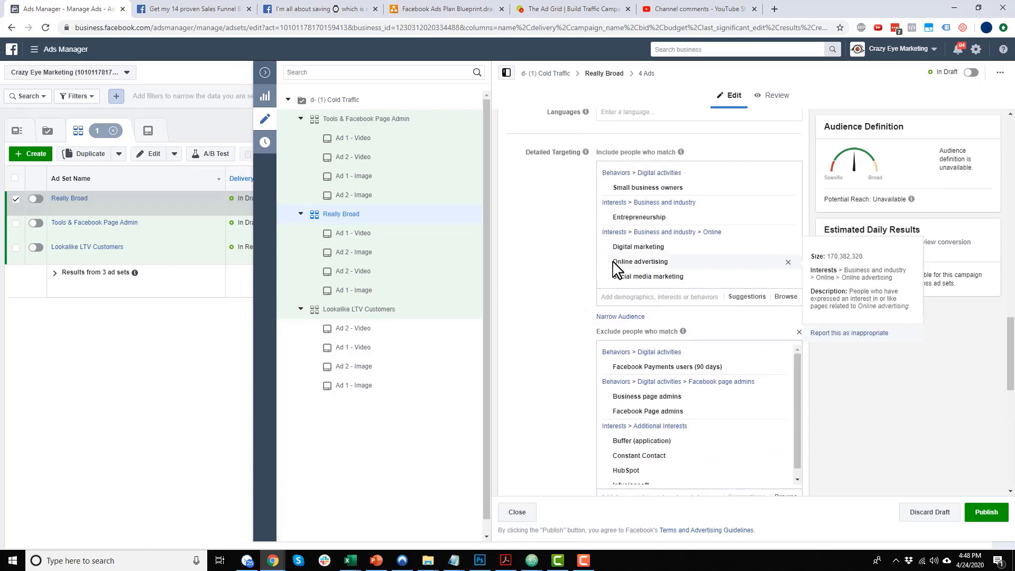
{"action": "scroll", "coordinate": [593, 341], "scroll_direction": "down", "scroll_amount": 3}
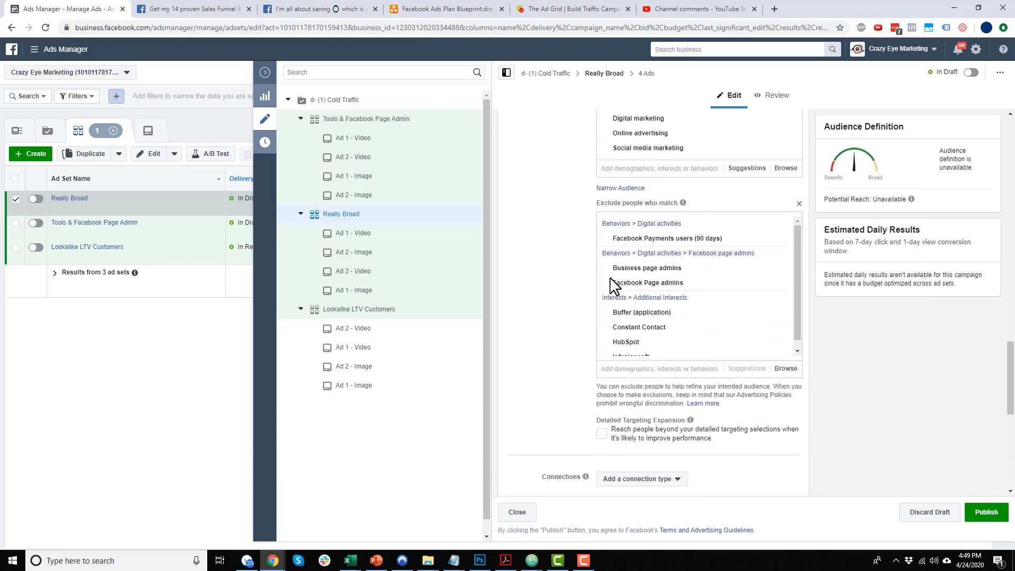
{"action": "scroll", "coordinate": [601, 213], "scroll_direction": "up", "scroll_amount": 2}
{"action": "scroll", "coordinate": [658, 191], "scroll_direction": "up", "scroll_amount": 2}
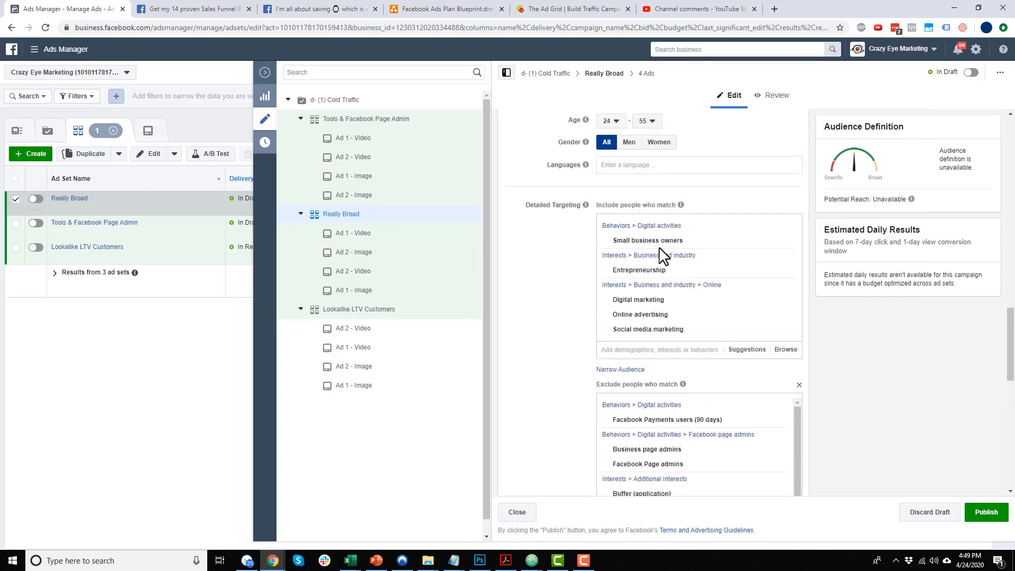
{"action": "scroll", "coordinate": [653, 307], "scroll_direction": "down", "scroll_amount": 2}
{"action": "scroll", "coordinate": [647, 343], "scroll_direction": "up", "scroll_amount": 8}
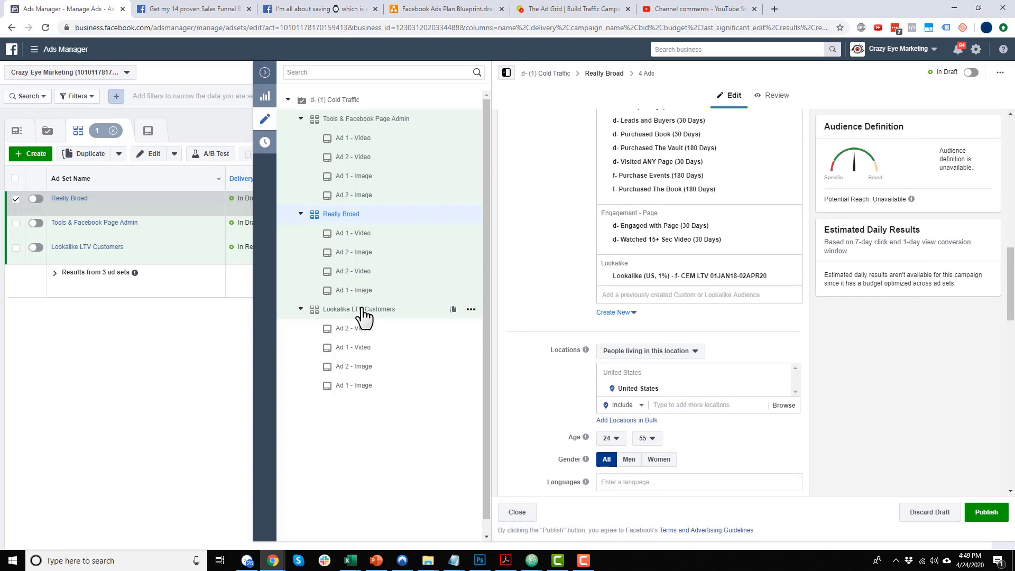
{"action": "scroll", "coordinate": [578, 331], "scroll_direction": "down", "scroll_amount": 6}
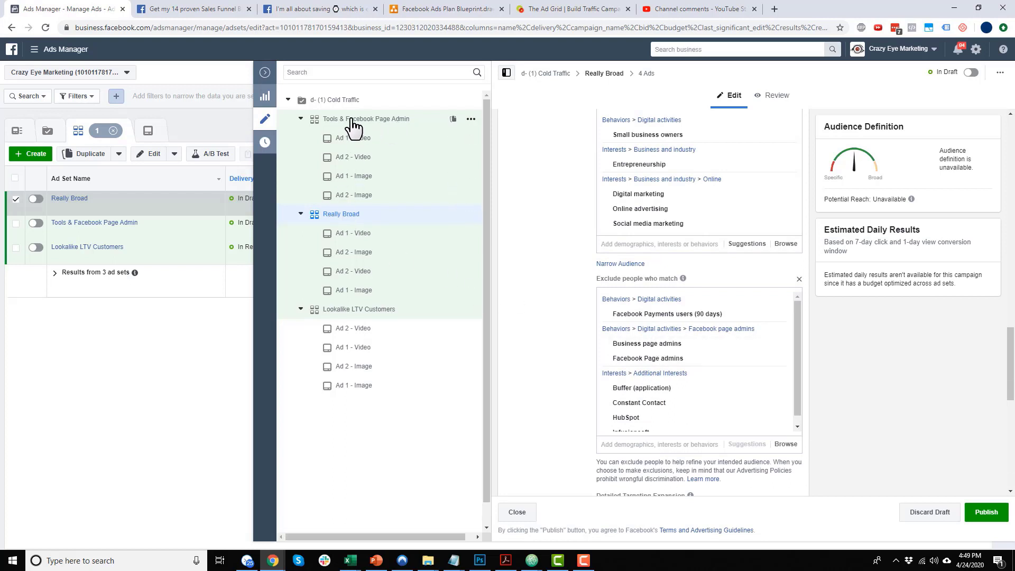
{"action": "scroll", "coordinate": [685, 204], "scroll_direction": "up", "scroll_amount": 1}
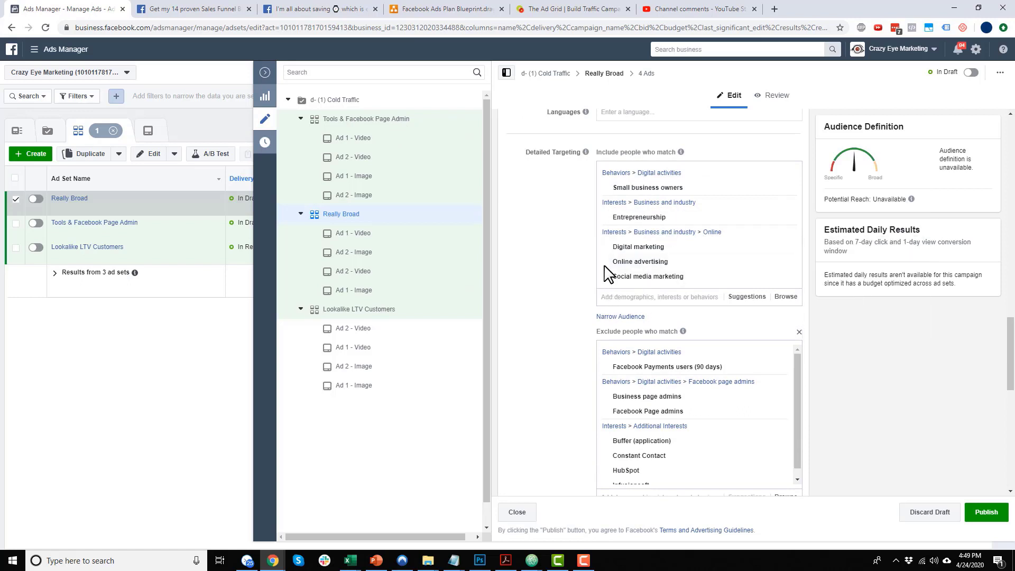
{"action": "scroll", "coordinate": [550, 267], "scroll_direction": "down", "scroll_amount": 7}
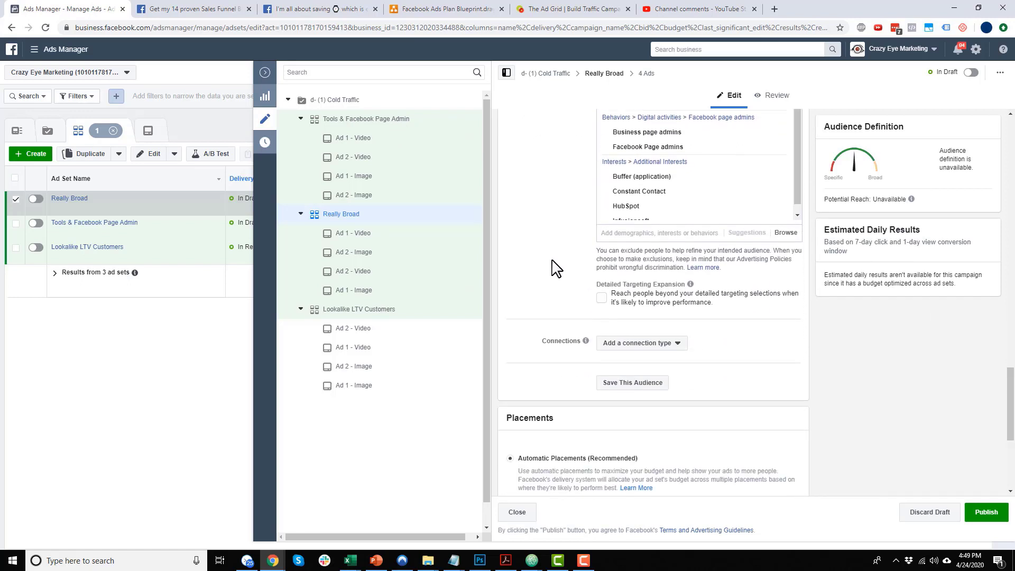
{"action": "scroll", "coordinate": [579, 276], "scroll_direction": "down", "scroll_amount": 2}
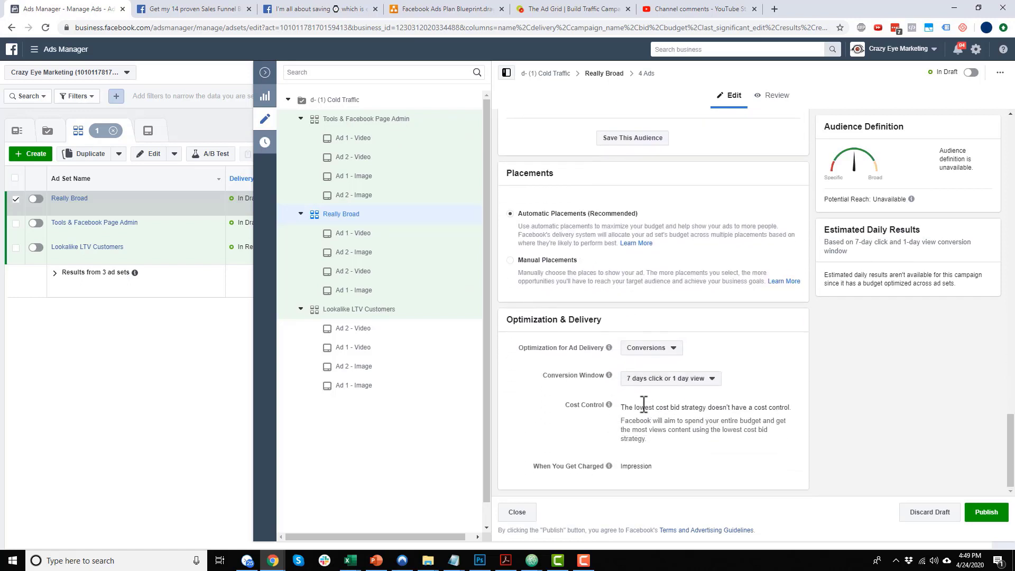
Step: Request manual review for the Really Broad ad set's Ad 1 - Video and Ad 2 - Video, and check its image ads
{"action": "left_click", "coordinate": [364, 234]}
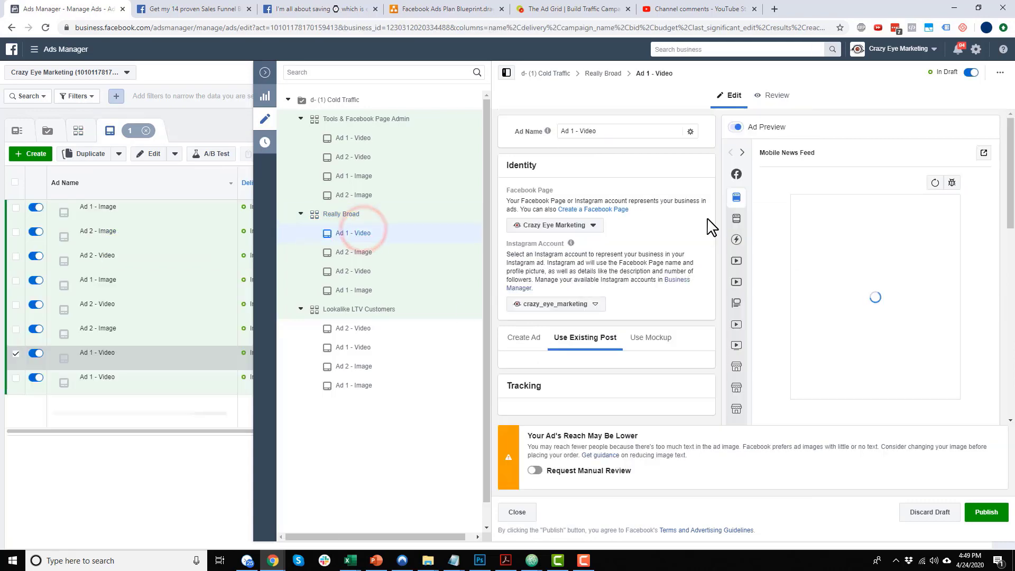
{"action": "left_click", "coordinate": [535, 470]}
{"action": "left_click", "coordinate": [370, 251]}
{"action": "left_click", "coordinate": [369, 271]}
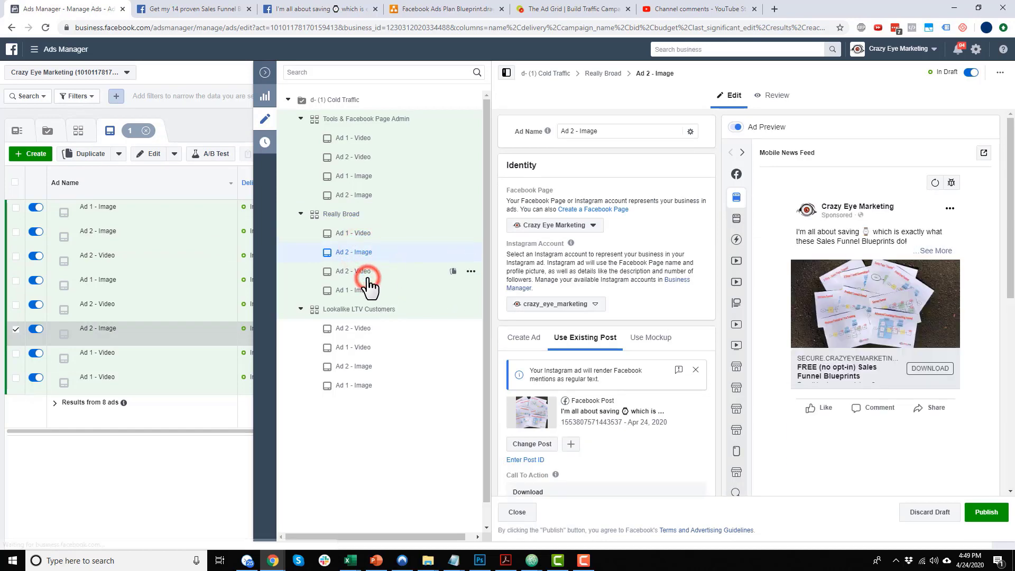
{"action": "scroll", "coordinate": [612, 363], "scroll_direction": "down", "scroll_amount": 10}
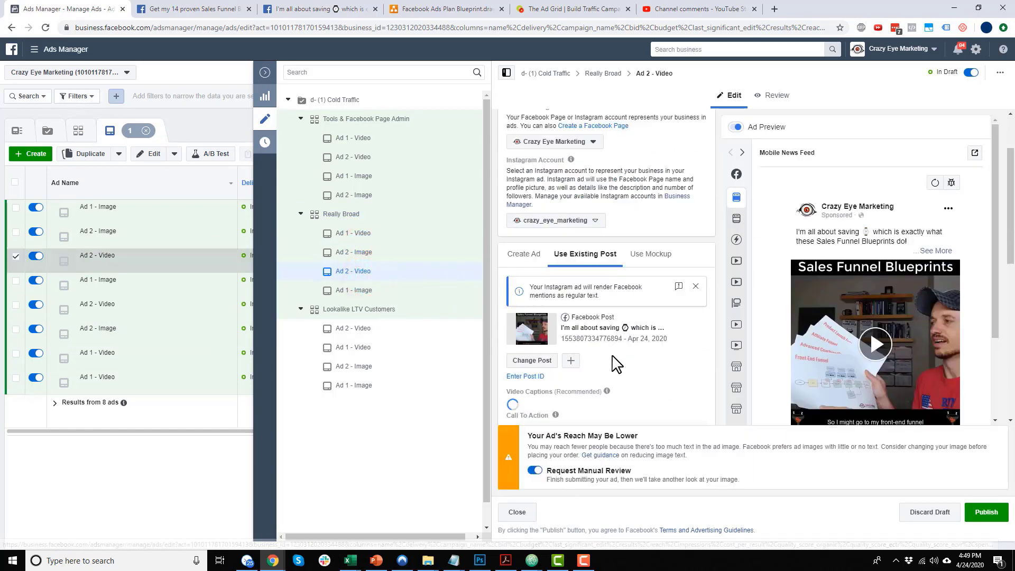
{"action": "left_click", "coordinate": [354, 290]}
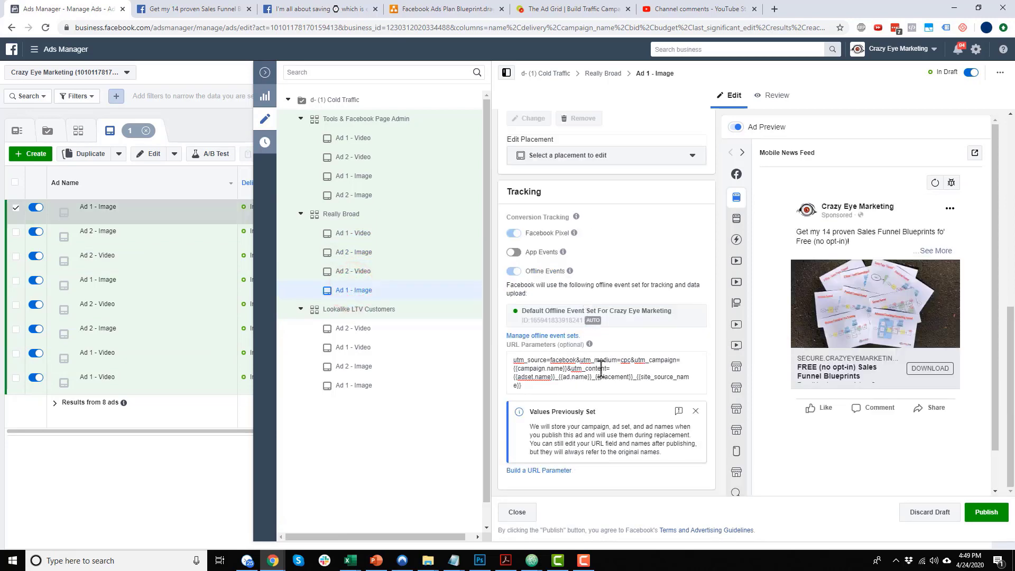
{"action": "left_click", "coordinate": [363, 228]}
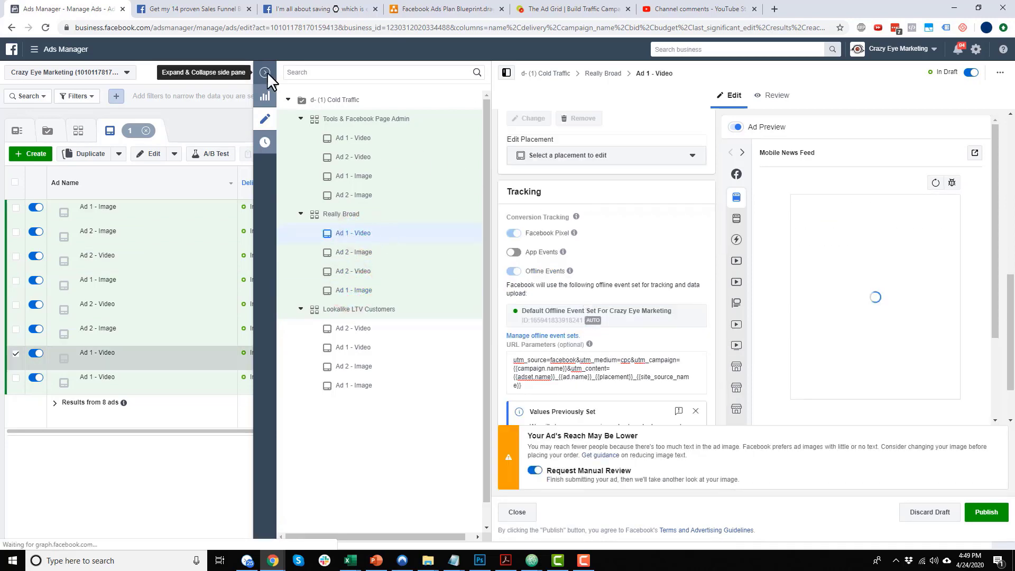
Step: Review all draft items and publish the cold-traffic campaign's new ad sets and ads
{"action": "left_click", "coordinate": [265, 73]}
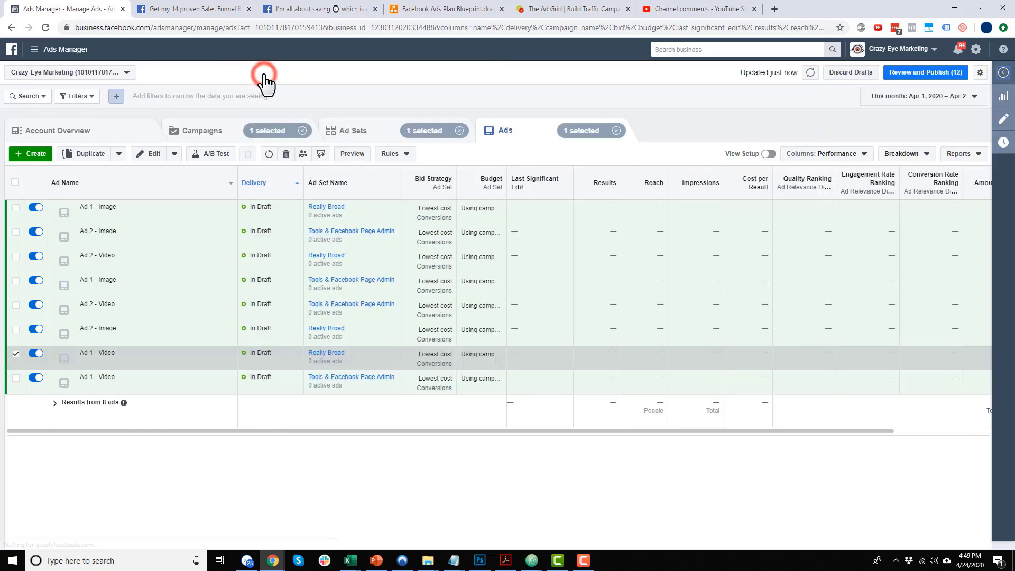
{"action": "left_click", "coordinate": [939, 70]}
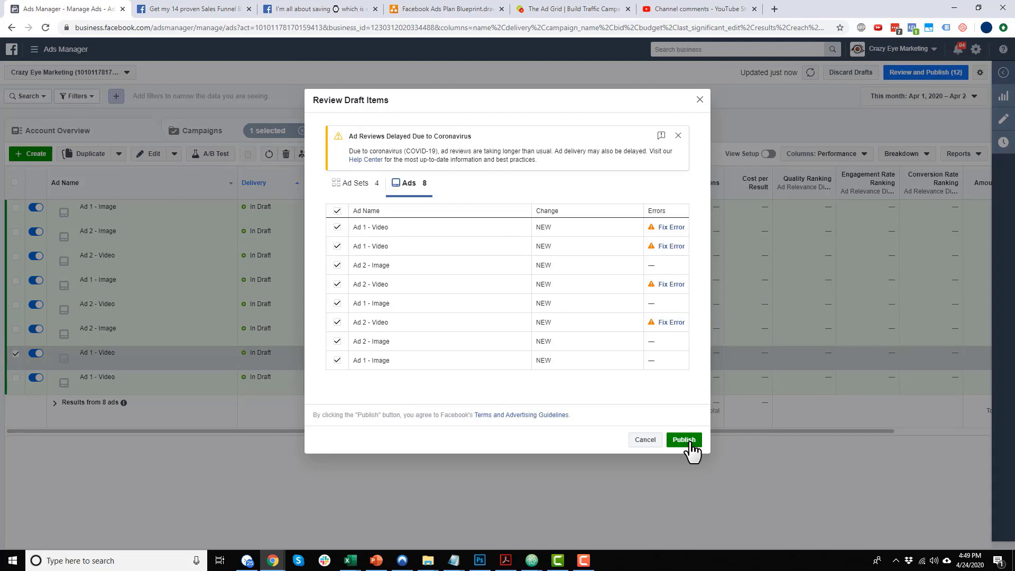
{"action": "left_click", "coordinate": [690, 443]}
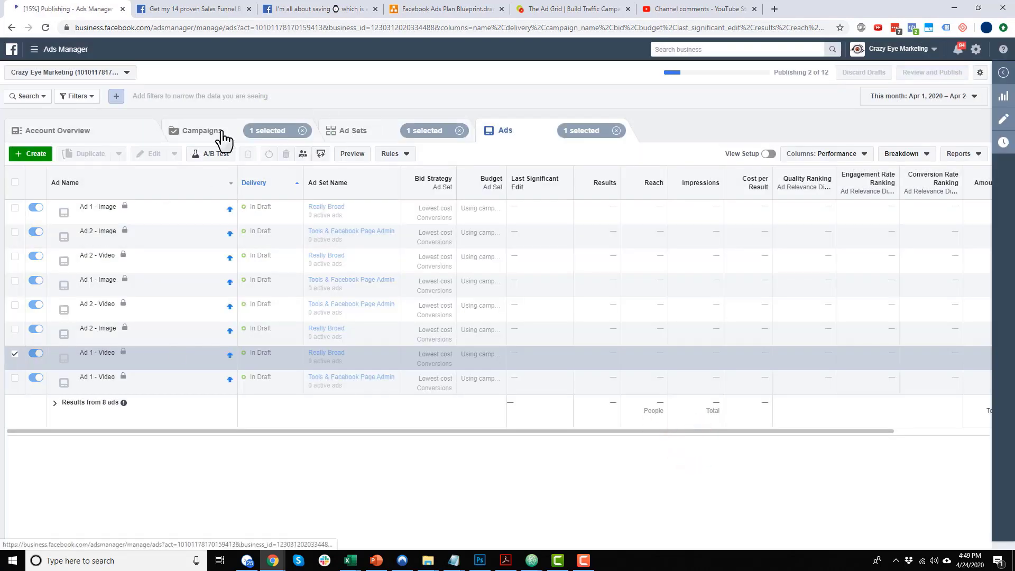
Step: Filter the campaigns by name containing "d-" and turn off the d- (1) Cold Traffic campaign
{"action": "left_click", "coordinate": [204, 130]}
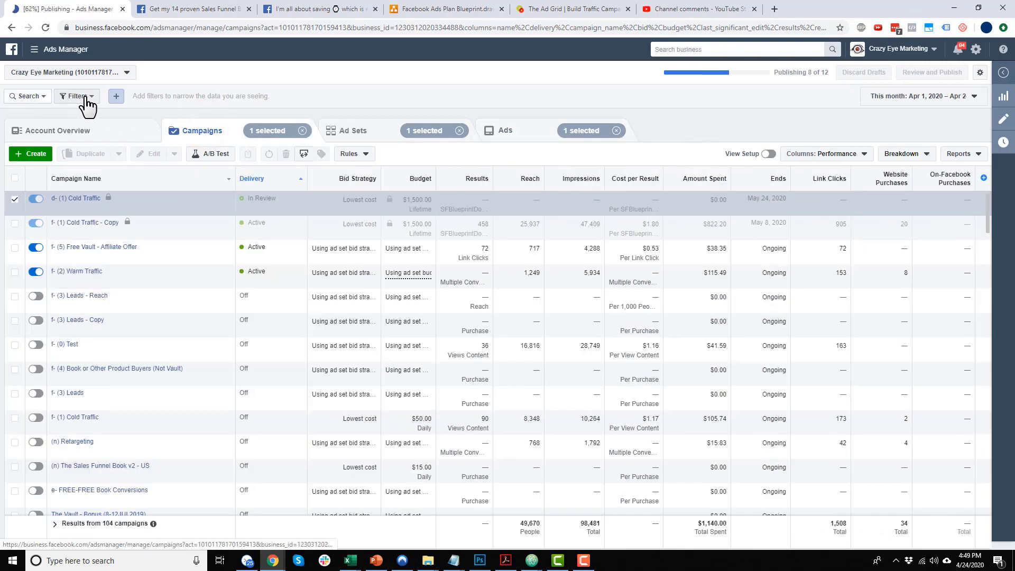
{"action": "left_click", "coordinate": [36, 97]}
{"action": "left_click", "coordinate": [53, 133]}
{"action": "type", "text": "d-"}
{"action": "left_click", "coordinate": [255, 100]}
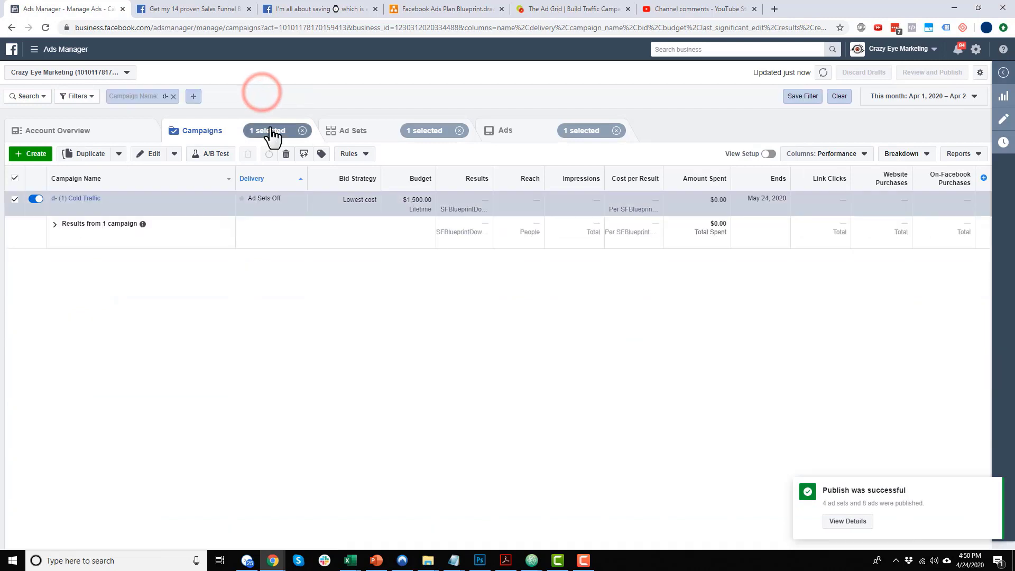
{"action": "left_click", "coordinate": [35, 199]}
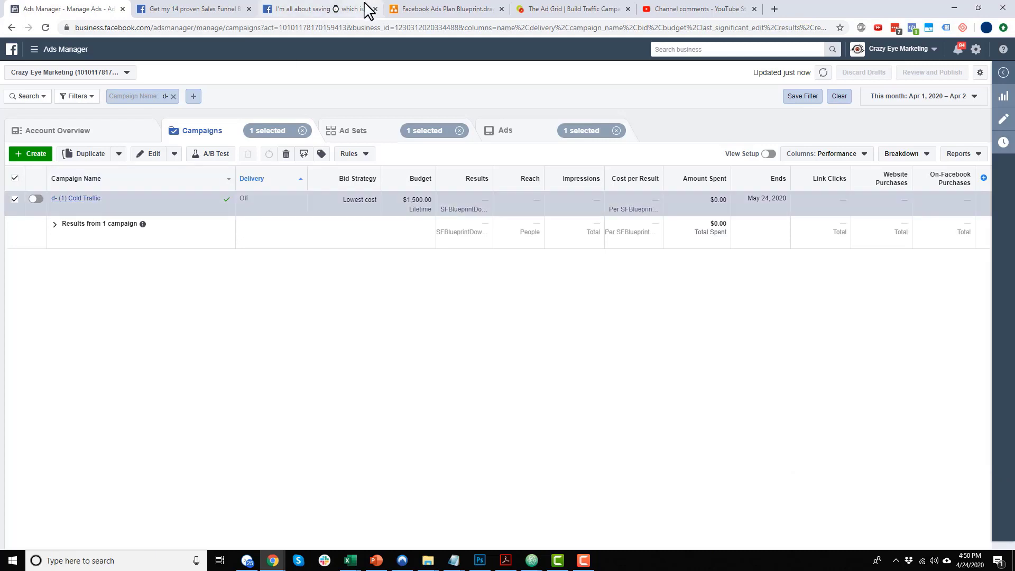
Step: Switch to the Facebook Ads Plan Blueprint diagram and examine the 18 Free Funnels, Sales Funnel Book and The Vault retargeting stages
{"action": "left_click", "coordinate": [437, 9]}
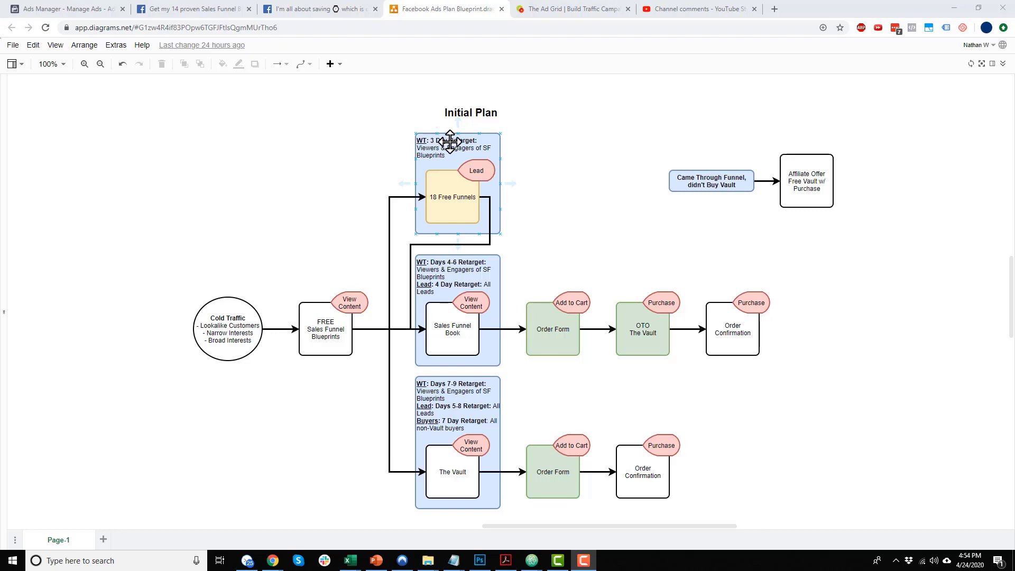
{"action": "left_click", "coordinate": [451, 206]}
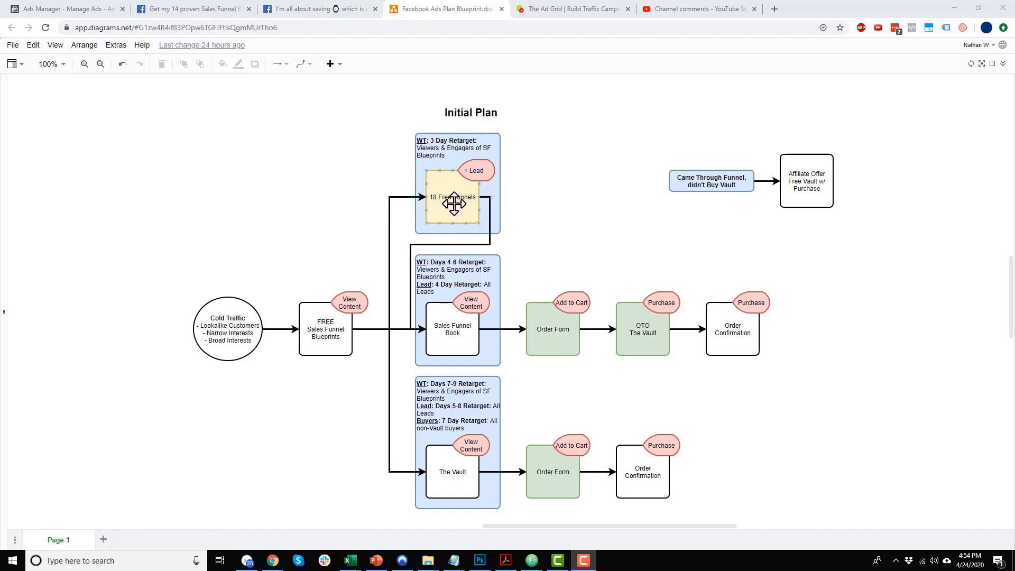
{"action": "left_click", "coordinate": [434, 267]}
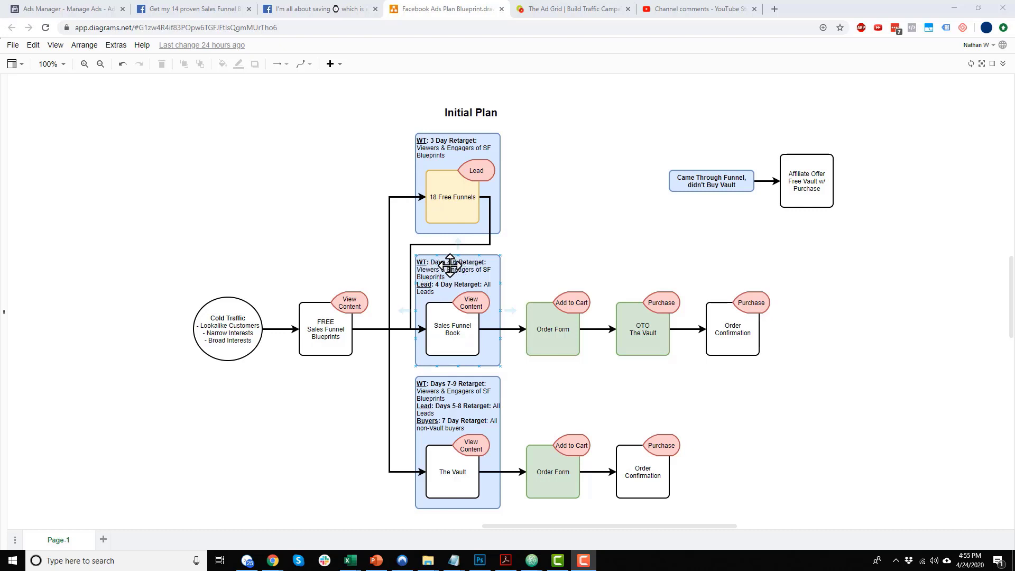
{"action": "left_click", "coordinate": [453, 334]}
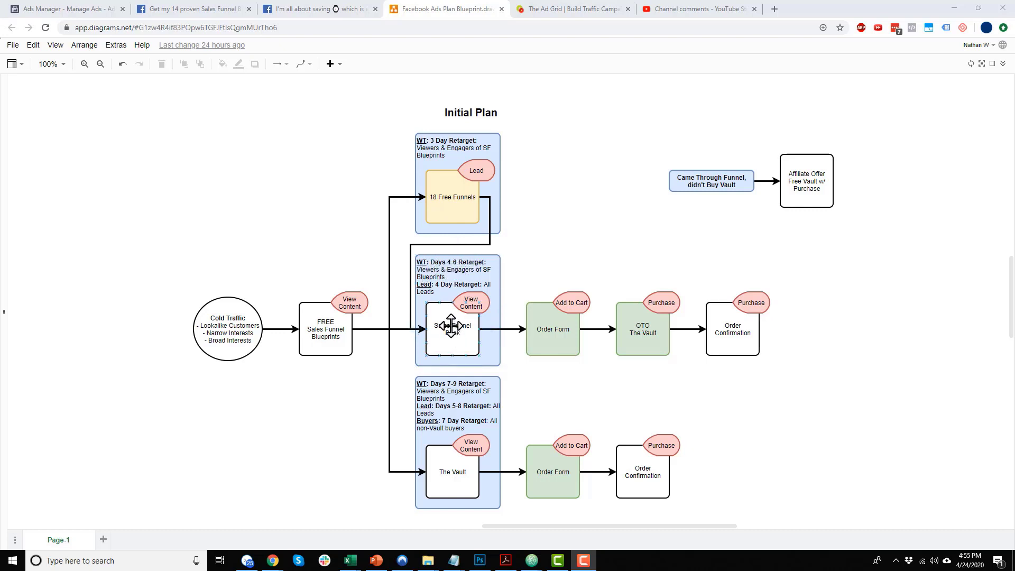
{"action": "left_click", "coordinate": [439, 394]}
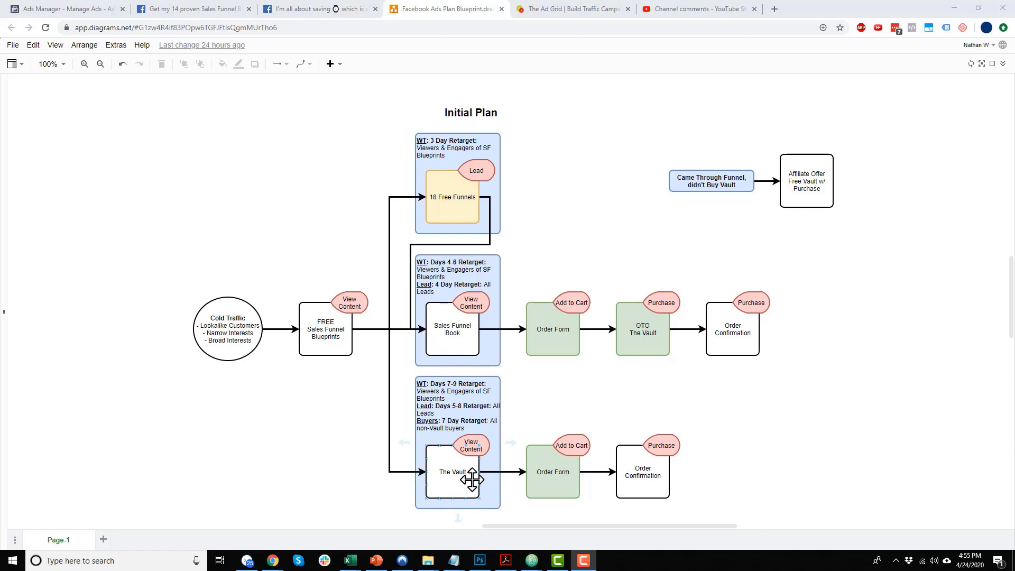
Step: Switch back to Ads Manager and start a new campaign named "d- (2) Warm Traffic" with the Conversions objective
{"action": "left_click", "coordinate": [50, 9]}
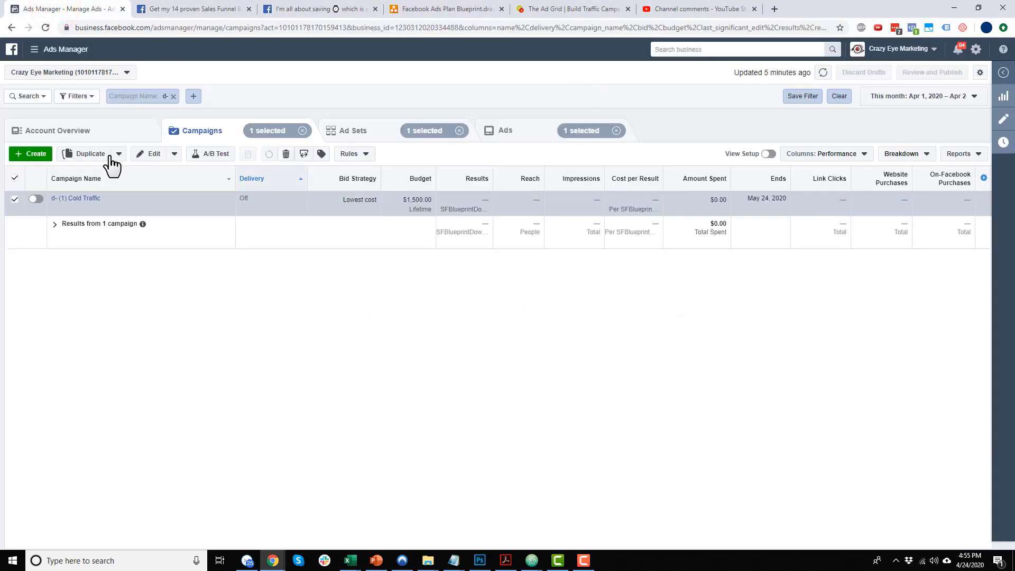
{"action": "left_click", "coordinate": [37, 154]}
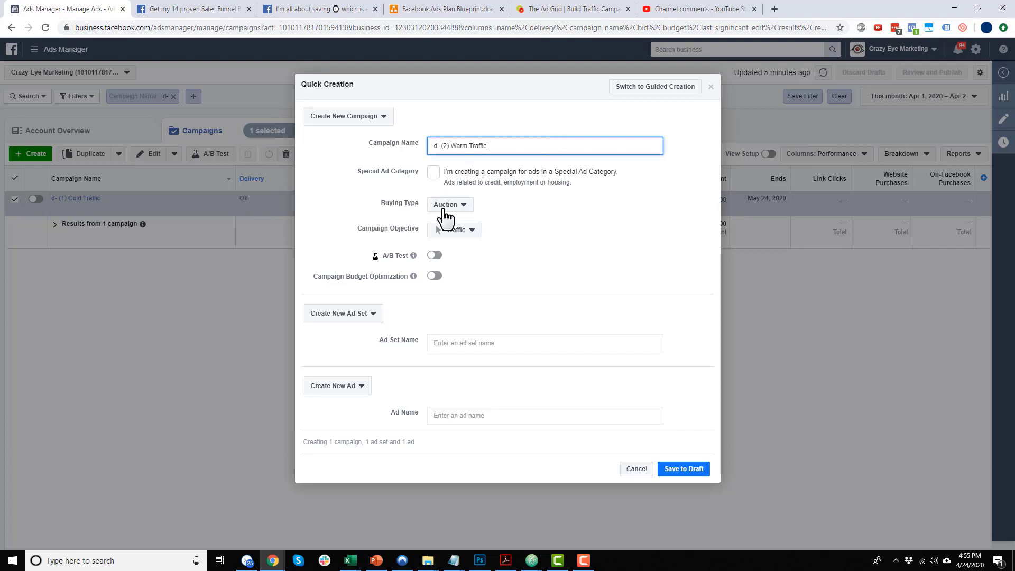
{"action": "left_click", "coordinate": [457, 233]}
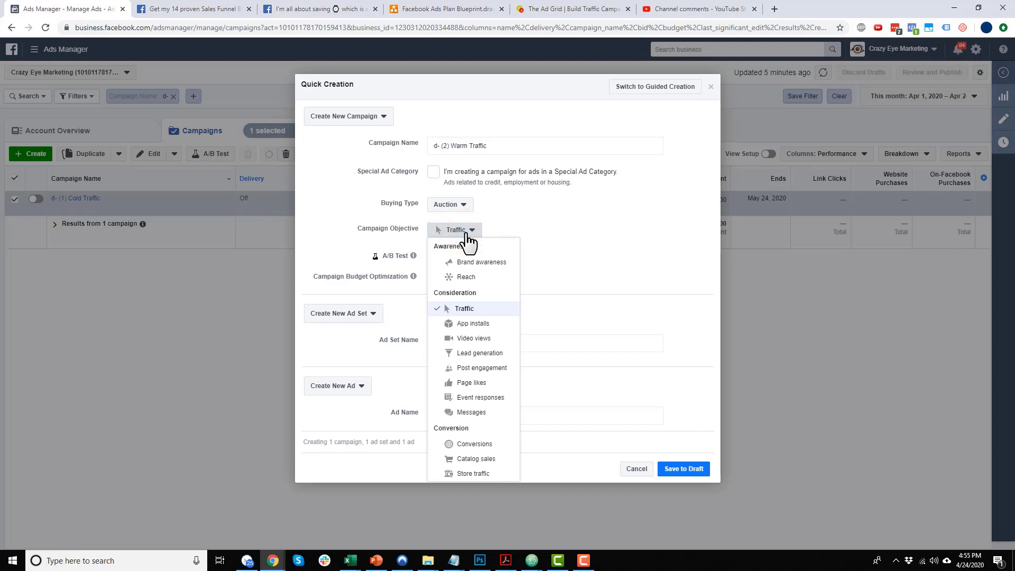
{"action": "left_click", "coordinate": [469, 445]}
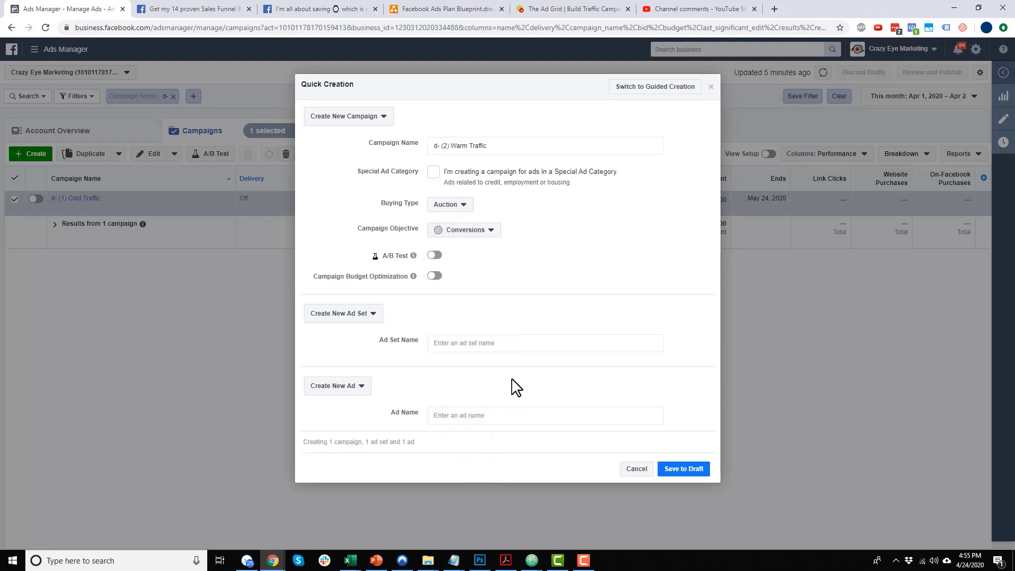
{"action": "mouse_move", "coordinate": [392, 261]}
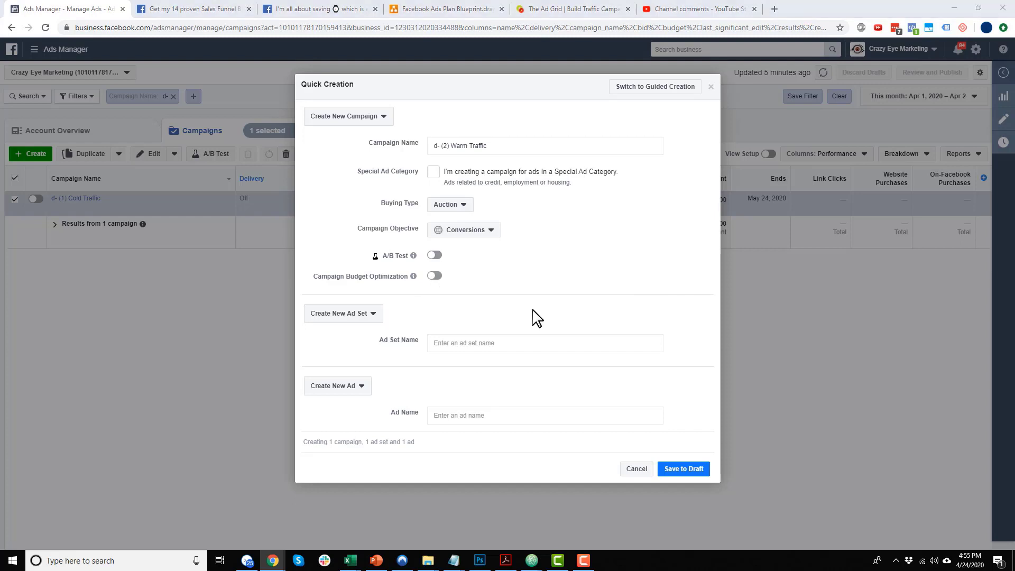
Step: Name the ad set "18 Free Funnels (Days 0-3)" and the ad "Ad 1 - Square Collage", and save the campaign to draft
{"action": "left_click", "coordinate": [469, 343]}
{"action": "left_click", "coordinate": [456, 419]}
{"action": "type", "text": "18 Free Funnels (Days 0-3)"}
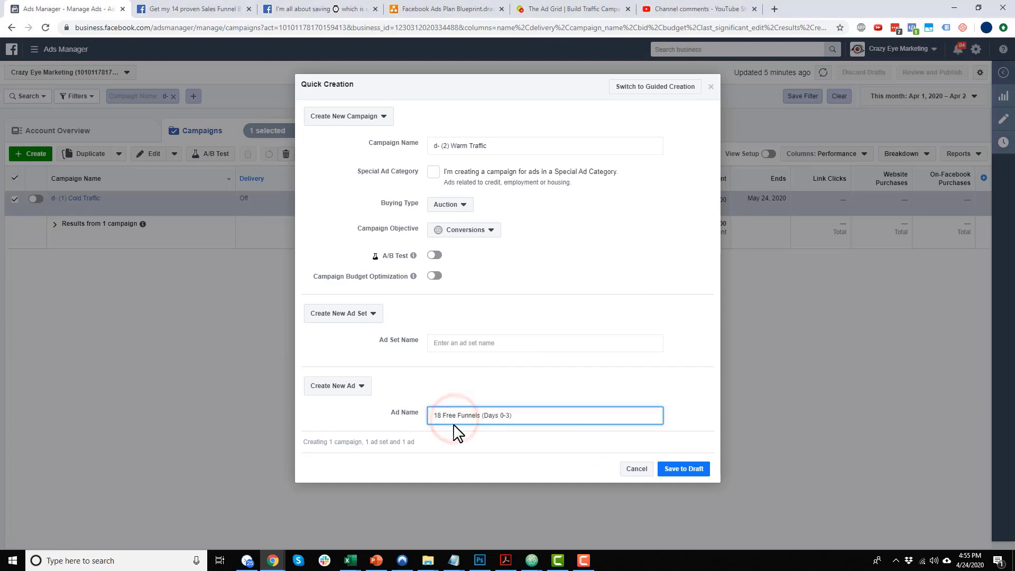
{"action": "left_click", "coordinate": [476, 343]}
{"action": "type", "text": "18 Free Funnels (Days 0-3)"}
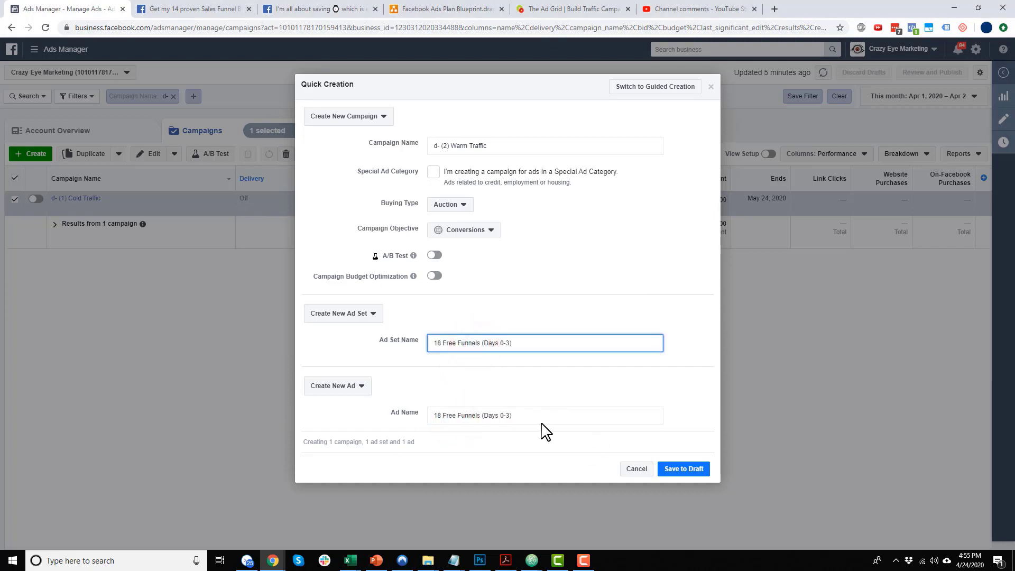
{"action": "triple_click", "coordinate": [542, 412]}
{"action": "key", "text": "BackSpace"}
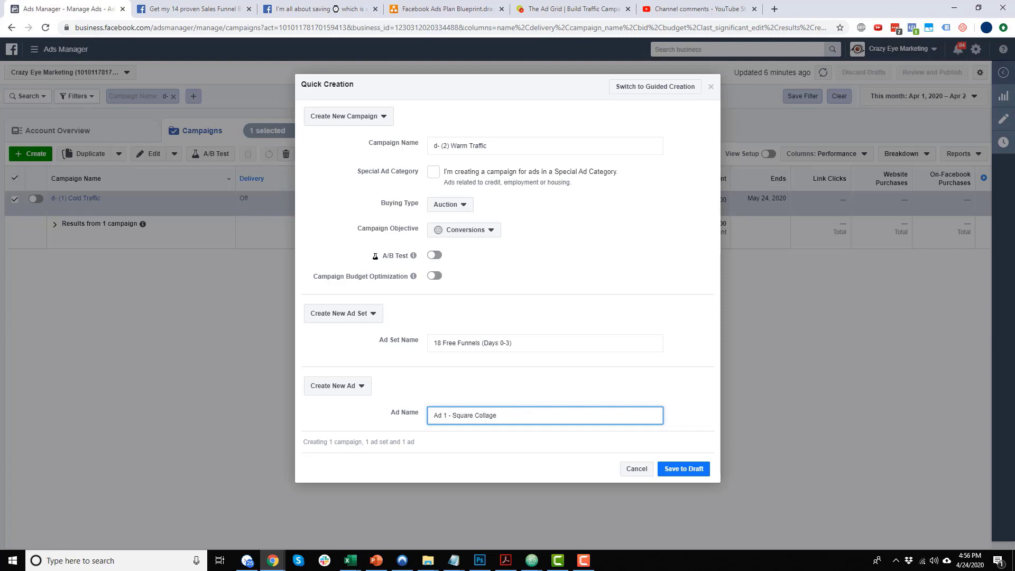
{"action": "left_click", "coordinate": [666, 469]}
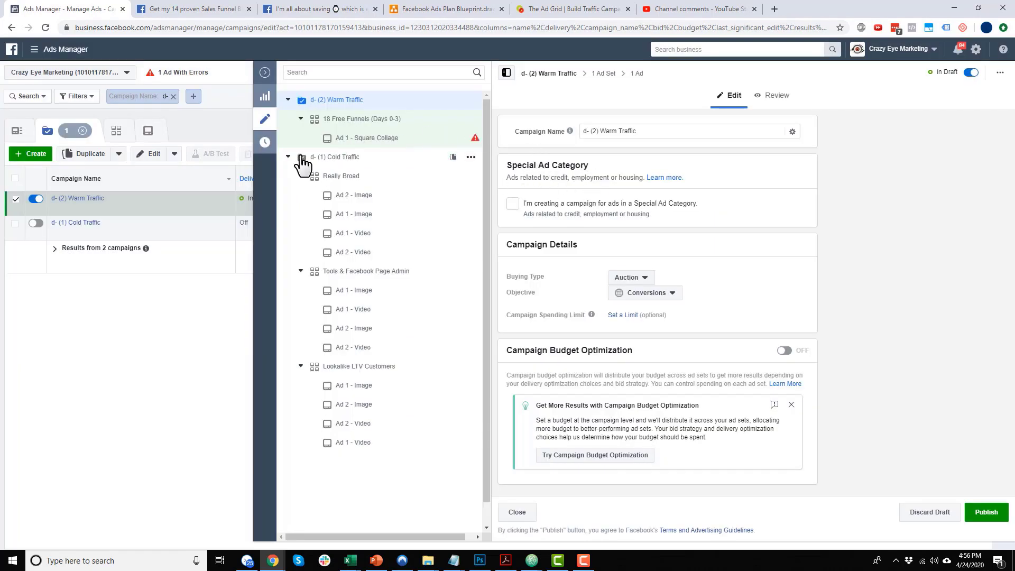
Step: Open the 18 Free Funnels (Days 0-3) ad set and change its website conversion event to Lead
{"action": "left_click", "coordinate": [289, 157]}
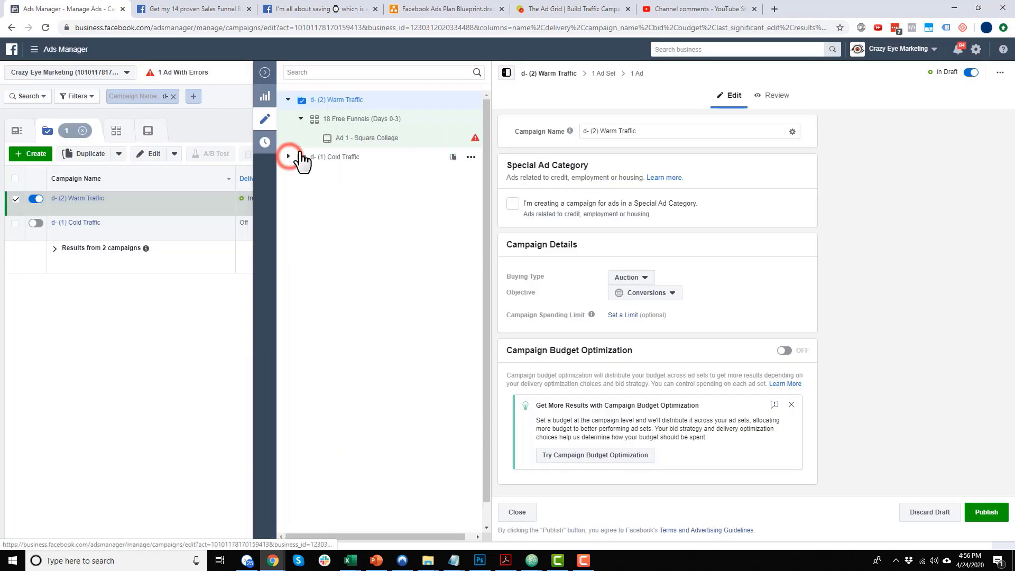
{"action": "left_click", "coordinate": [352, 121]}
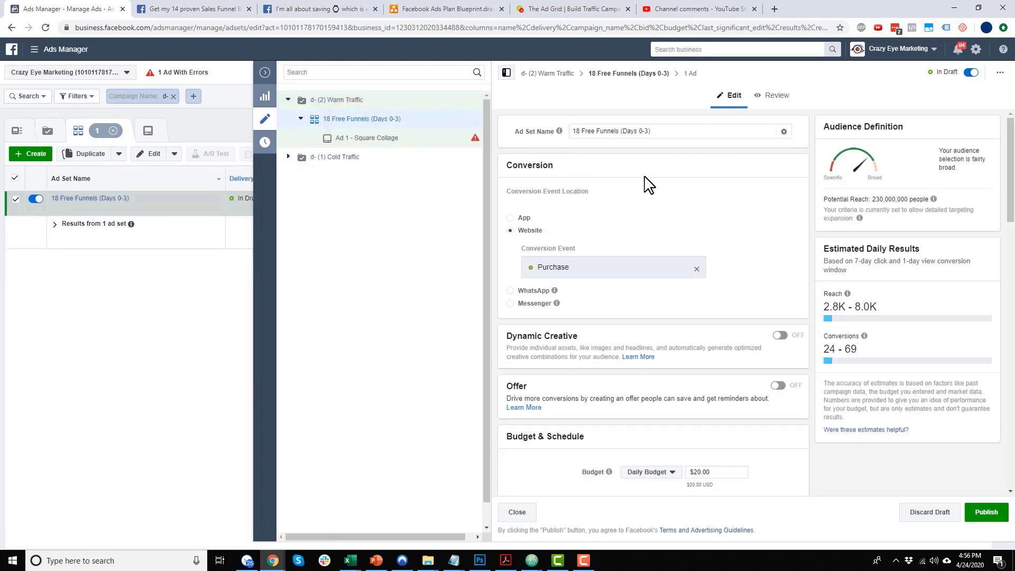
{"action": "scroll", "coordinate": [650, 186], "scroll_direction": "down", "scroll_amount": 3}
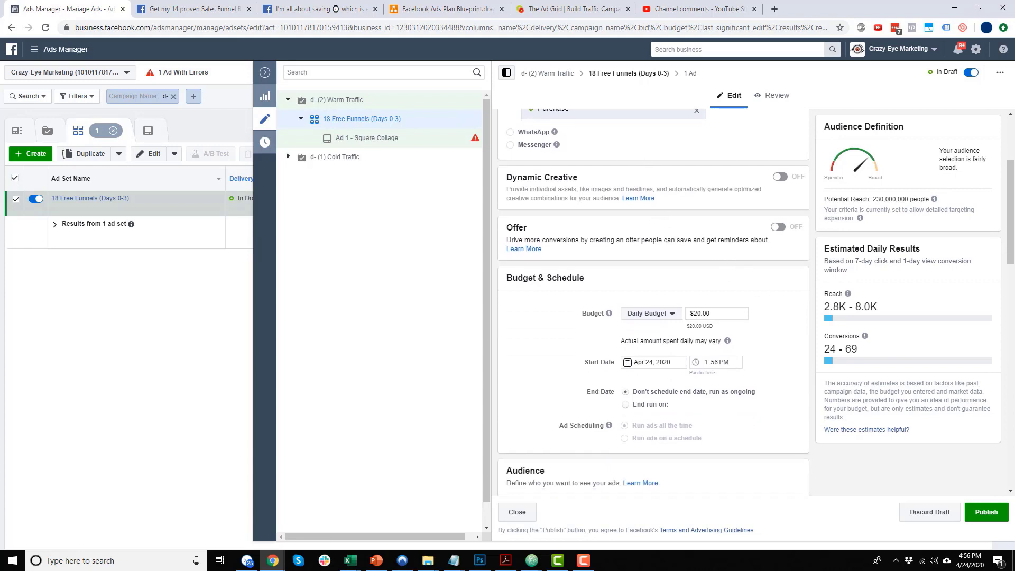
{"action": "scroll", "coordinate": [667, 228], "scroll_direction": "up", "scroll_amount": 2}
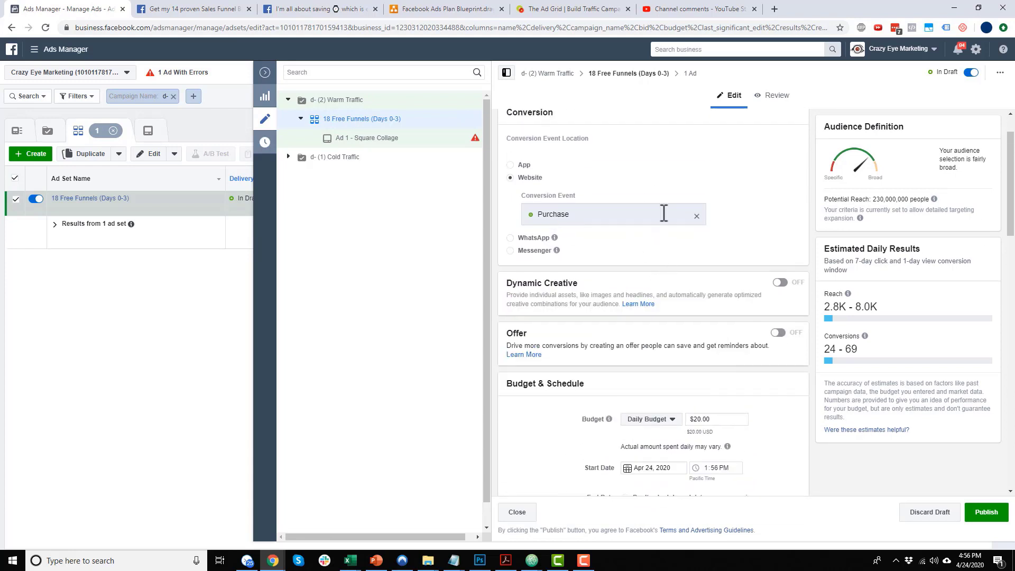
{"action": "left_click", "coordinate": [698, 216]}
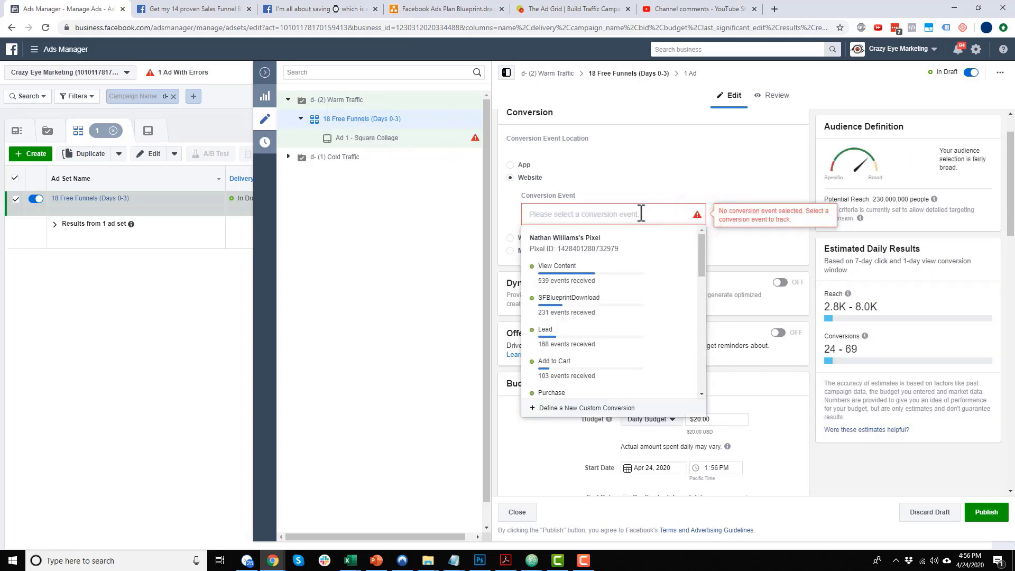
{"action": "left_click", "coordinate": [566, 338]}
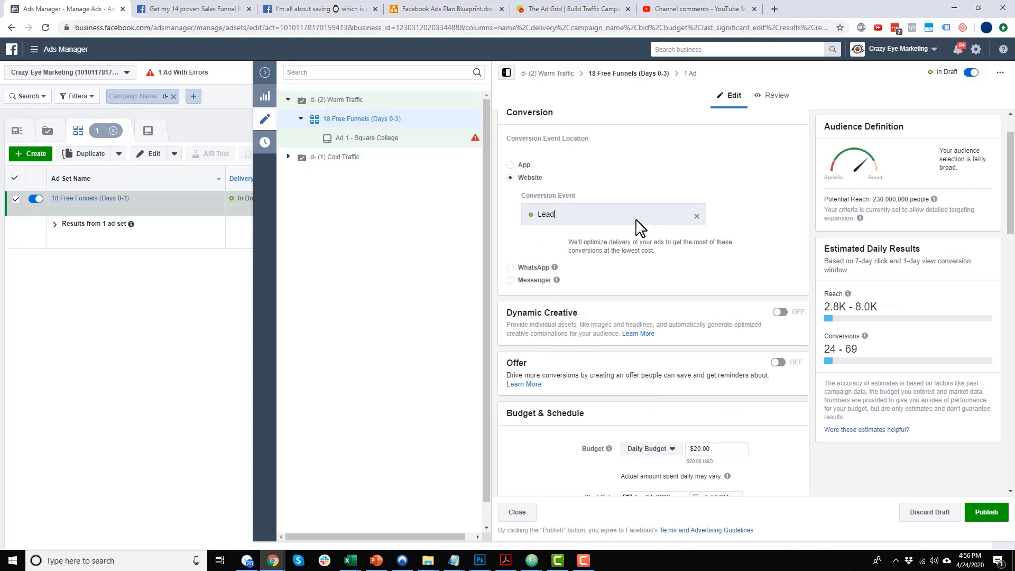
Step: Set the 18 Free Funnels (Days 0-3) ad set's daily budget to $2
{"action": "scroll", "coordinate": [553, 236], "scroll_direction": "down", "scroll_amount": 1}
{"action": "scroll", "coordinate": [551, 256], "scroll_direction": "down", "scroll_amount": 1}
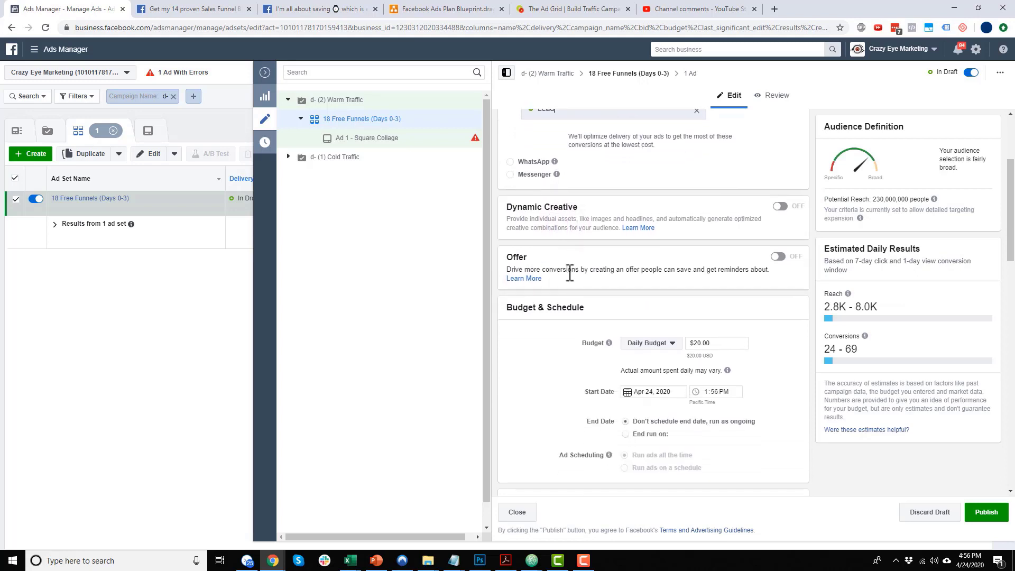
{"action": "scroll", "coordinate": [568, 272], "scroll_direction": "down", "scroll_amount": 1}
{"action": "double_click", "coordinate": [694, 291]}
{"action": "type", "text": "2"}
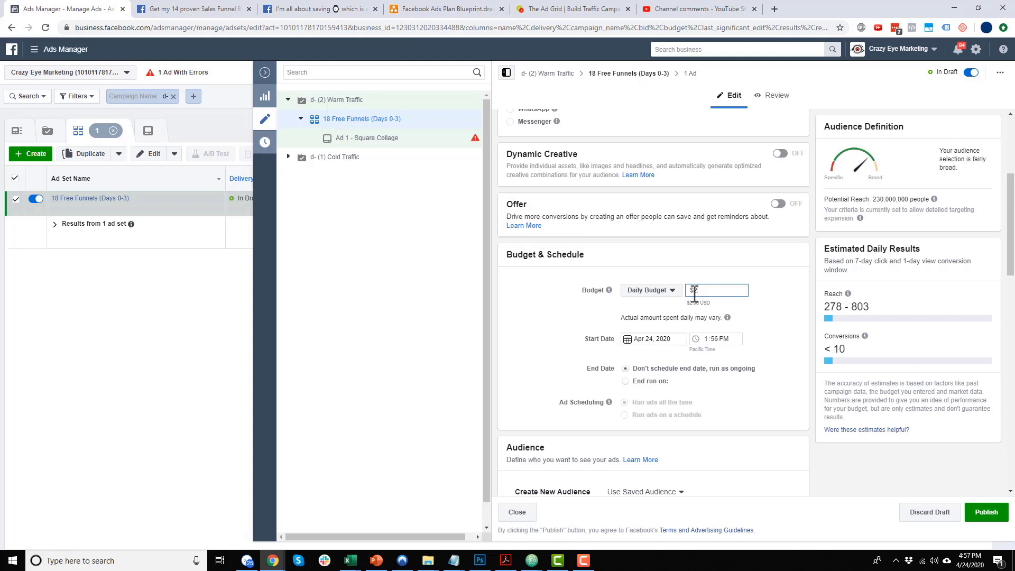
Step: Add the 3-day custom audiences d- Engaged with Page, d- Watched 15+ Sec Video and d- Visited ANY Page to the ad set
{"action": "scroll", "coordinate": [697, 303], "scroll_direction": "down", "scroll_amount": 1}
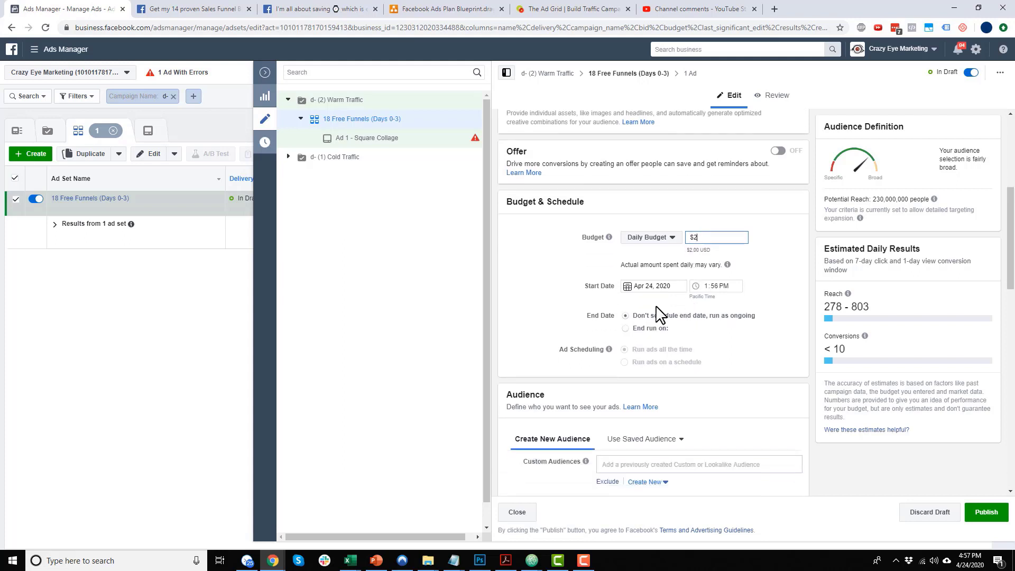
{"action": "scroll", "coordinate": [687, 301], "scroll_direction": "down", "scroll_amount": 1}
{"action": "scroll", "coordinate": [677, 309], "scroll_direction": "down", "scroll_amount": 3}
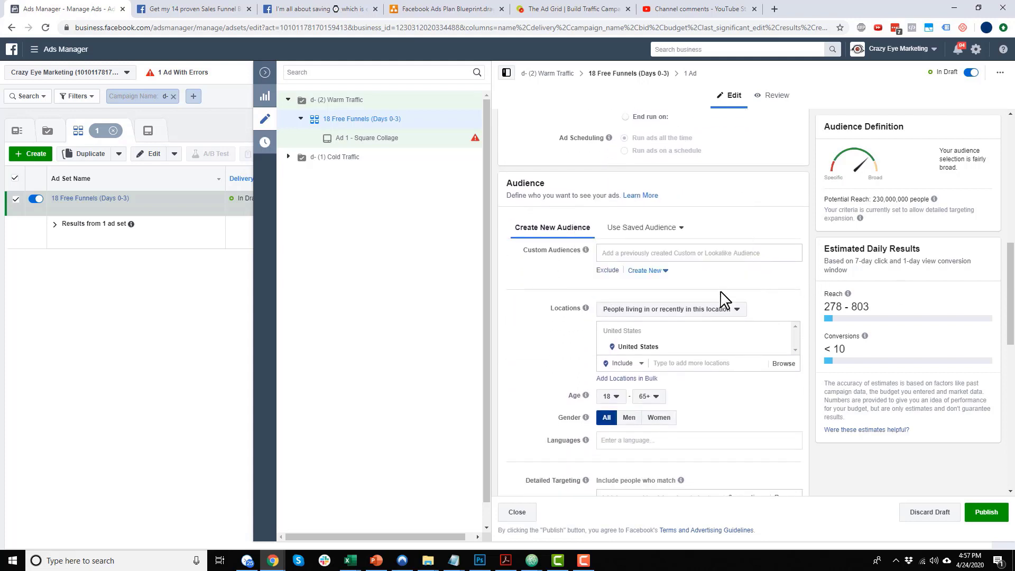
{"action": "left_click", "coordinate": [653, 254]}
{"action": "type", "text": "d"}
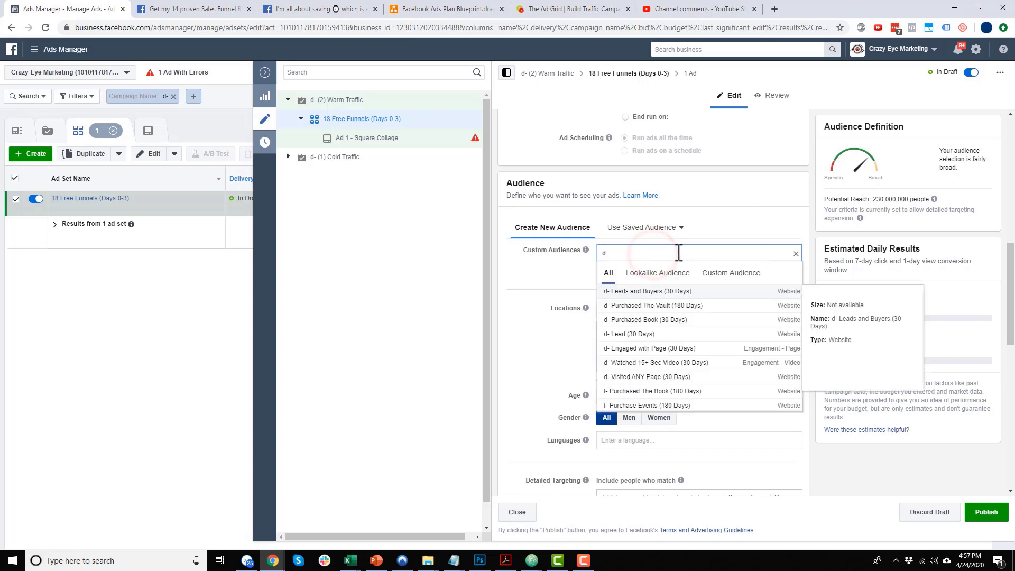
{"action": "key", "text": "BackSpace"}
{"action": "type", "text": "3 days"}
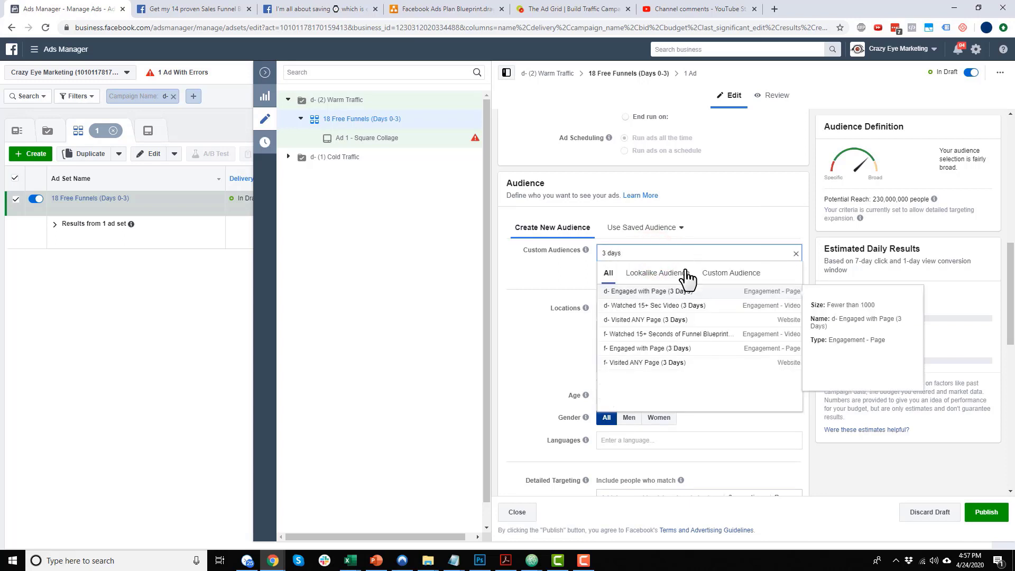
{"action": "left_click", "coordinate": [648, 291]}
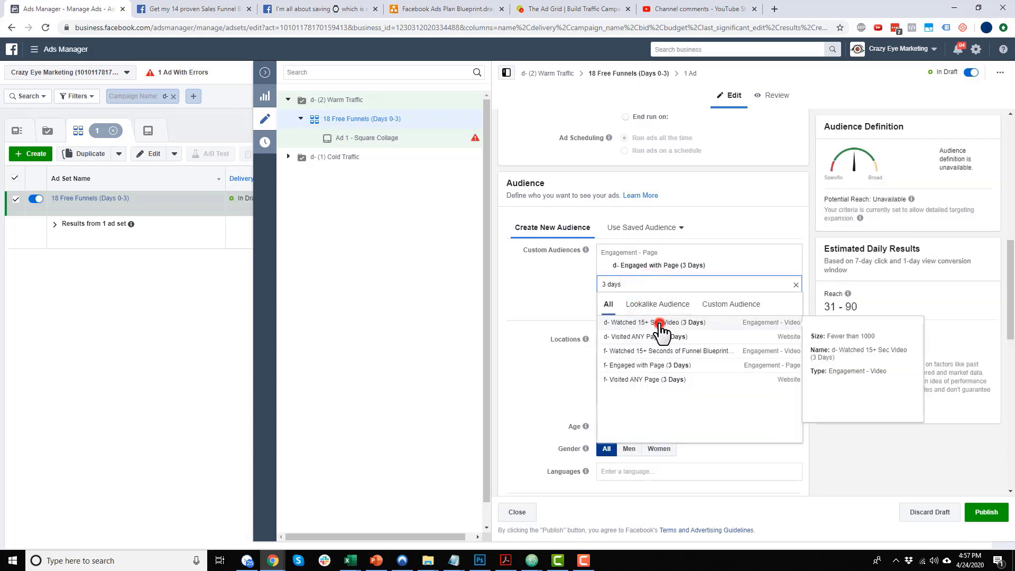
{"action": "left_click", "coordinate": [659, 324]}
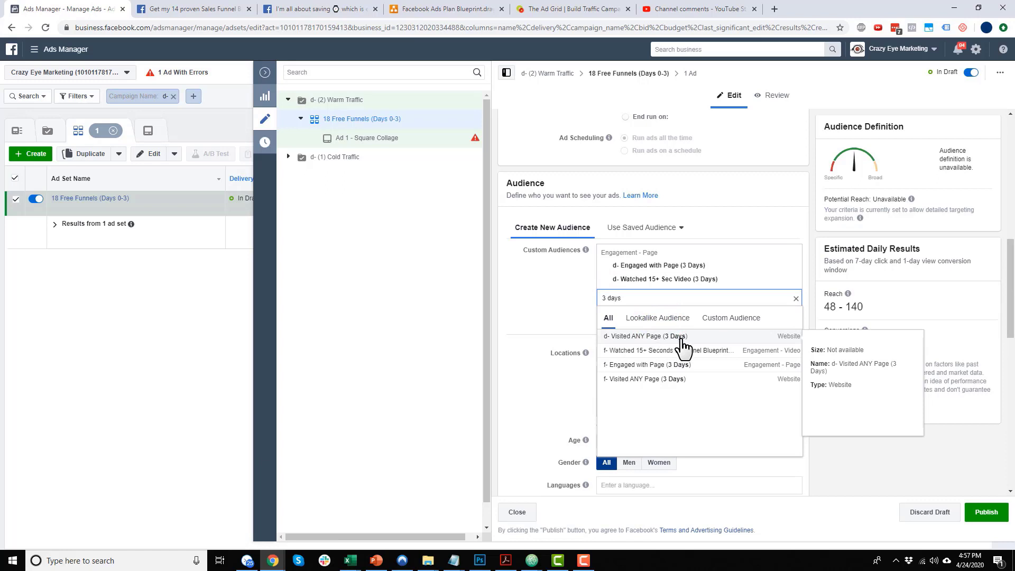
{"action": "left_click", "coordinate": [675, 337]}
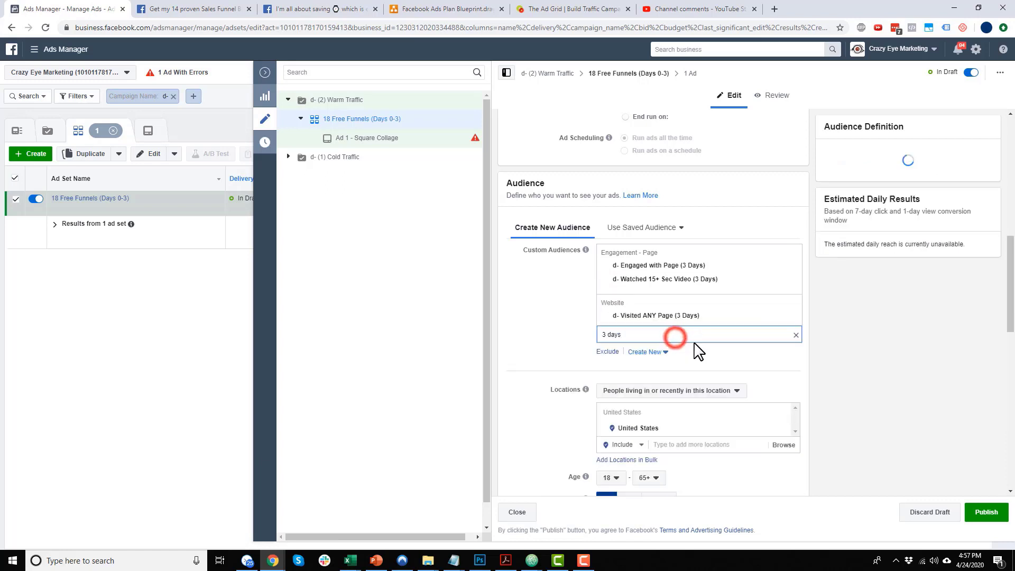
Step: Exclude the 180-day audiences d- Purchased The Vault, f- Purchase Events and f- All Lead and Purchase Events from the ad set
{"action": "left_click", "coordinate": [551, 310]}
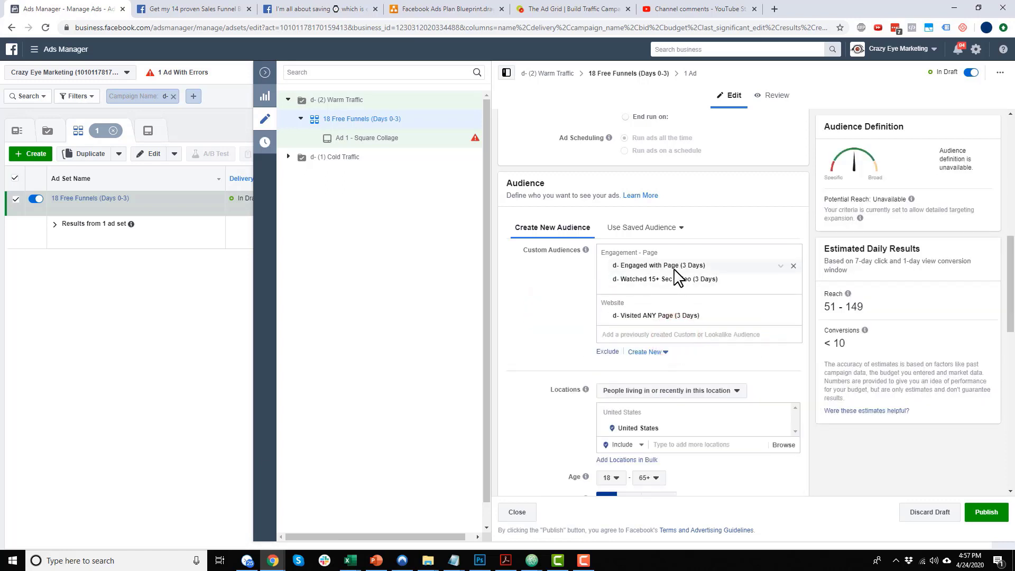
{"action": "left_click", "coordinate": [607, 352]}
{"action": "scroll", "coordinate": [634, 365], "scroll_direction": "down", "scroll_amount": 1}
{"action": "left_click", "coordinate": [684, 326]}
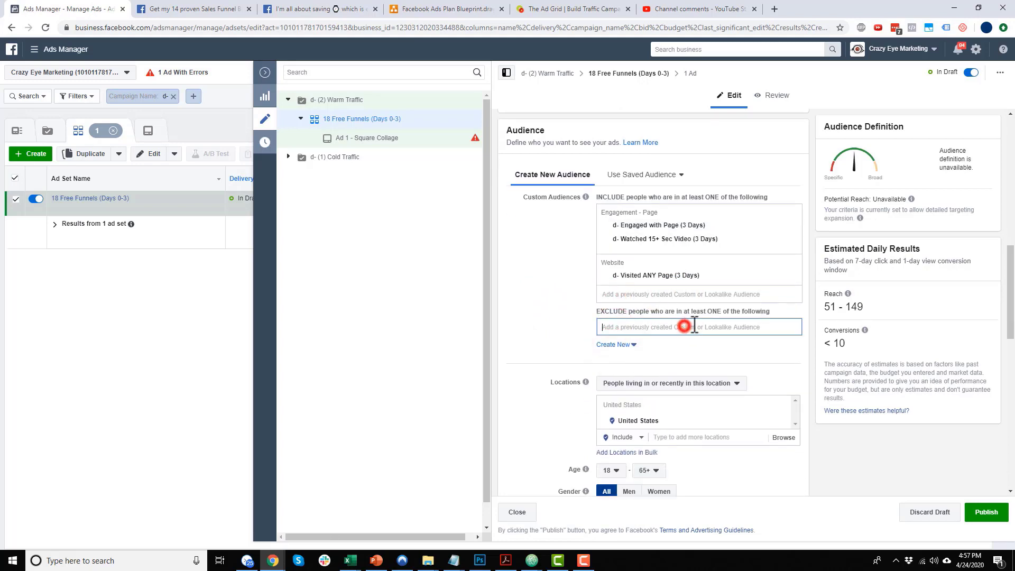
{"action": "type", "text": "180"}
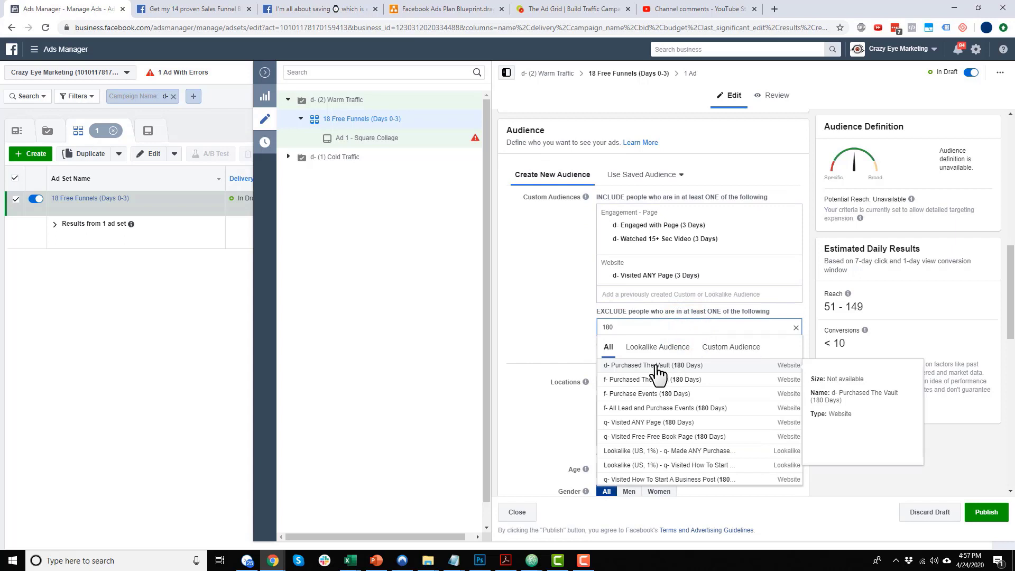
{"action": "left_click", "coordinate": [681, 365]}
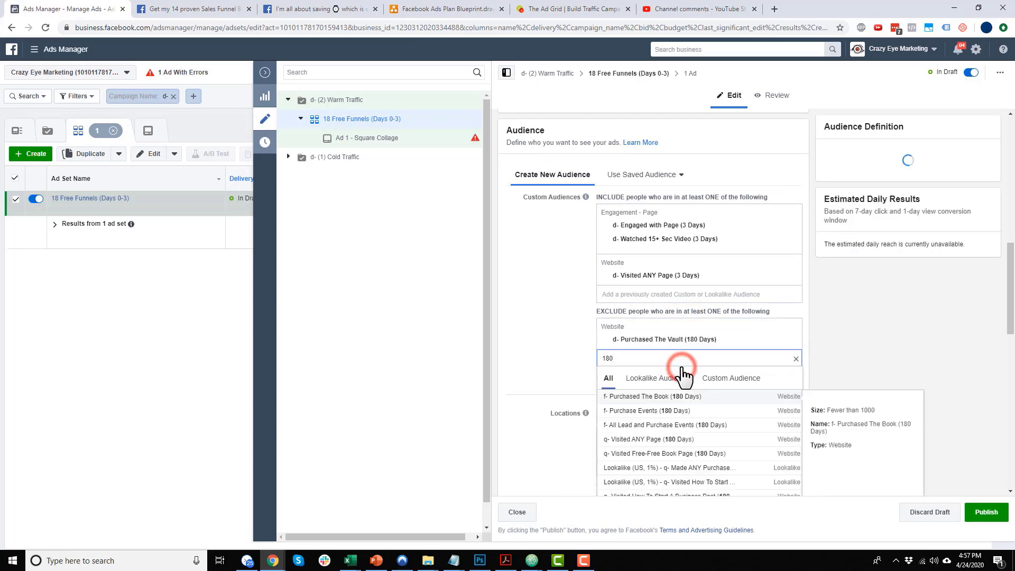
{"action": "scroll", "coordinate": [545, 336], "scroll_direction": "down", "scroll_amount": 2}
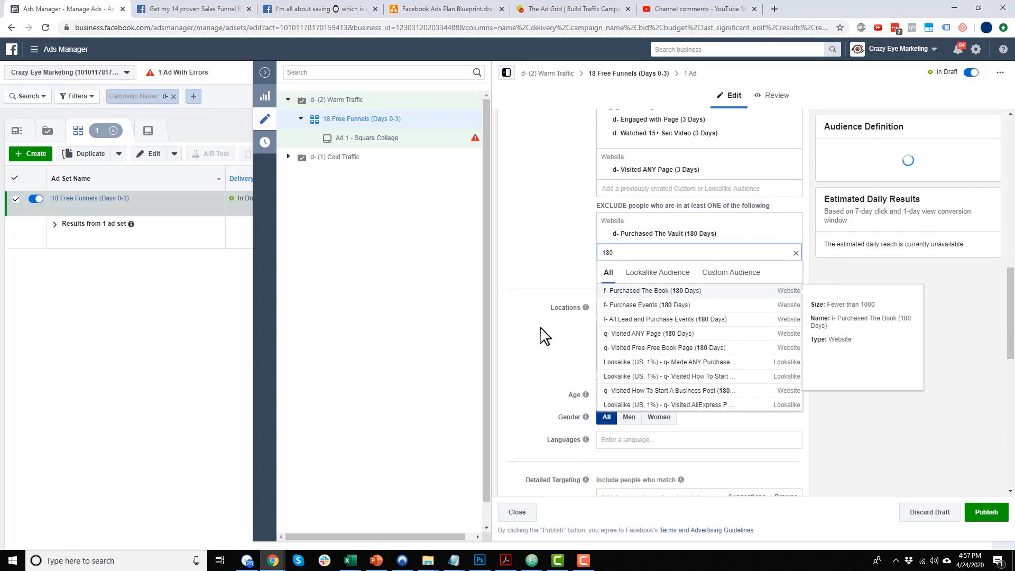
{"action": "left_click", "coordinate": [646, 308]}
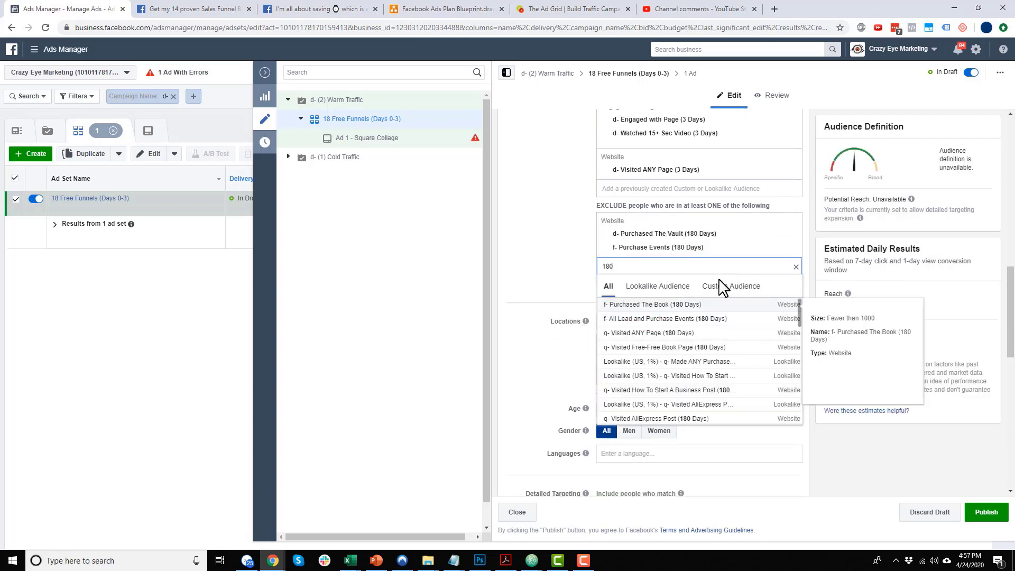
{"action": "left_click", "coordinate": [661, 320]}
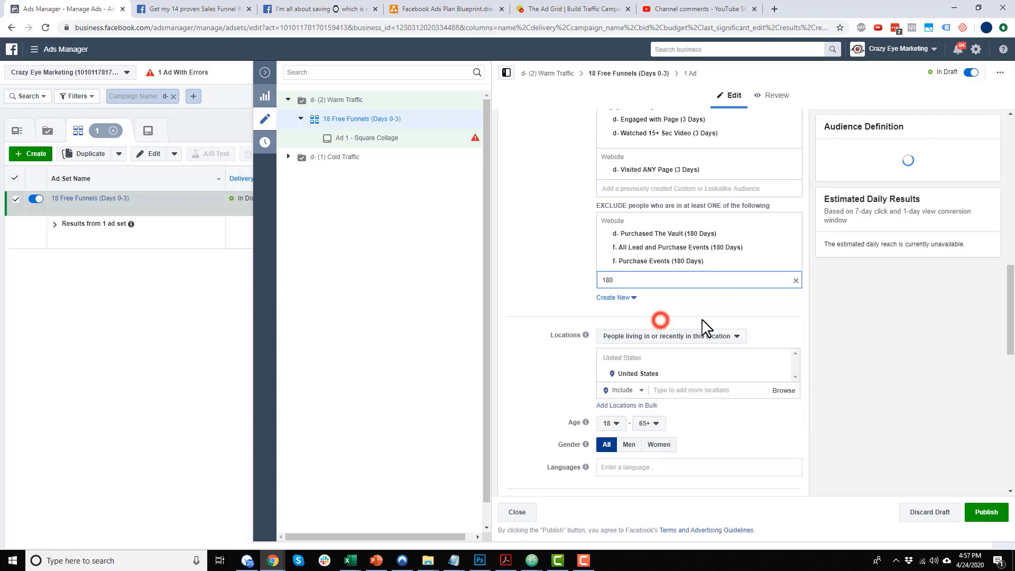
{"action": "left_click", "coordinate": [539, 264]}
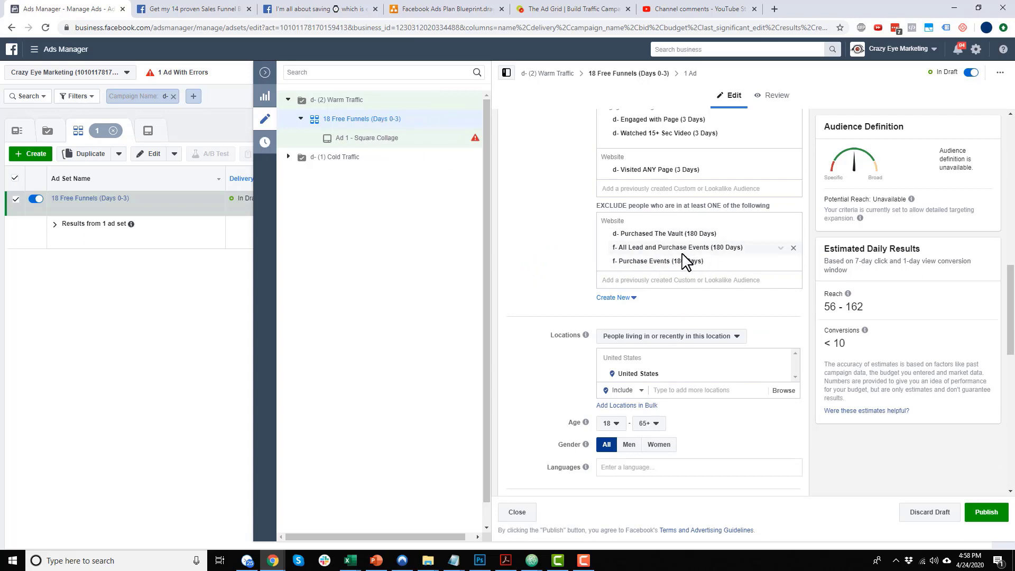
Step: Remove the United States from the ad set's locations and turn off Detailed Targeting Expansion
{"action": "scroll", "coordinate": [608, 265], "scroll_direction": "down", "scroll_amount": 2}
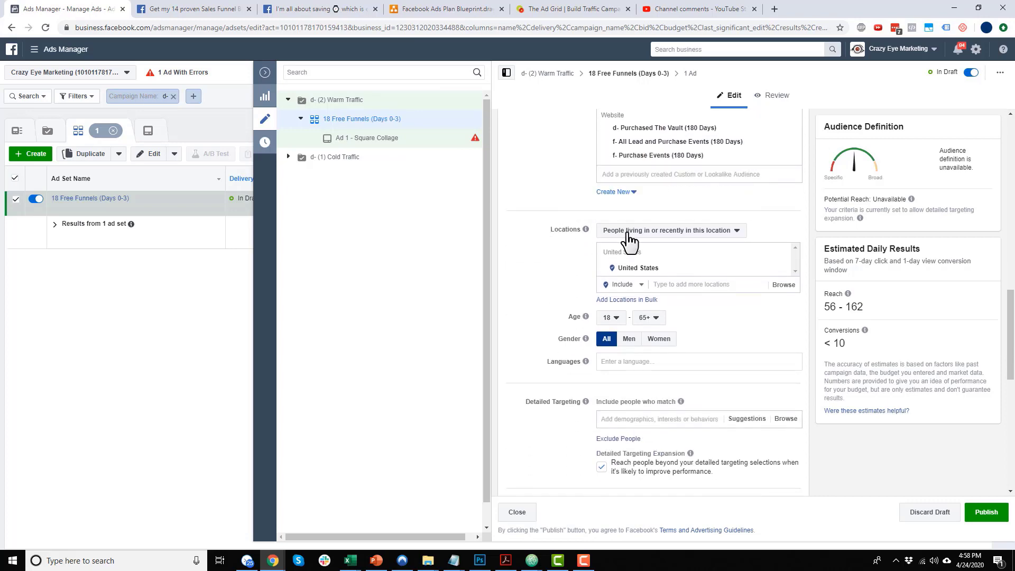
{"action": "left_click", "coordinate": [781, 253]}
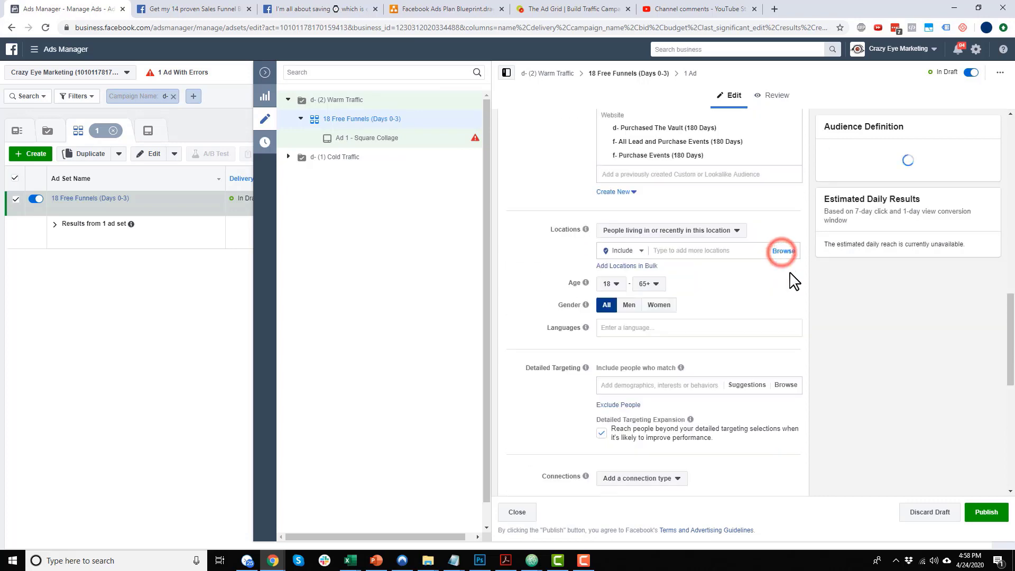
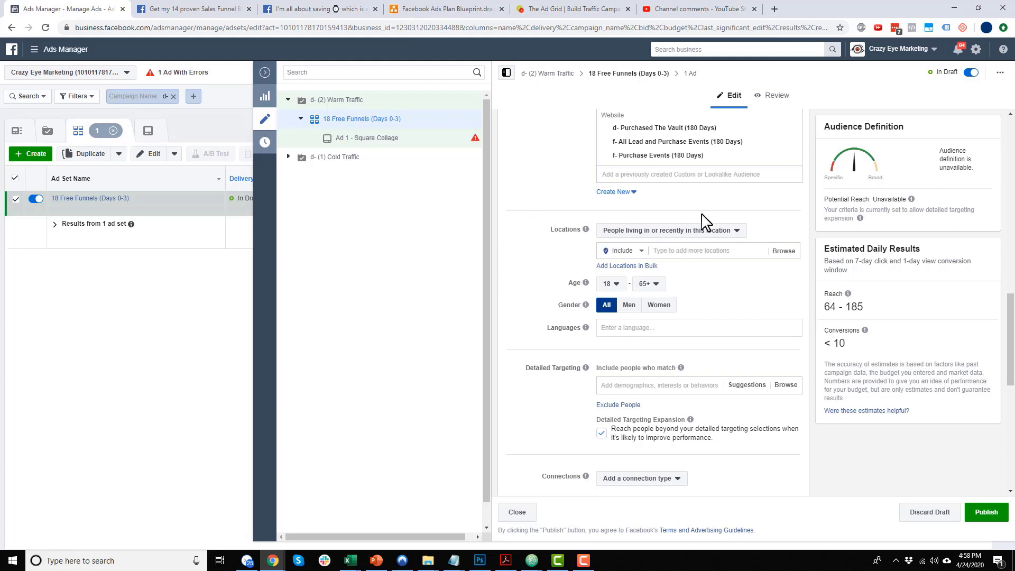
{"action": "scroll", "coordinate": [608, 235], "scroll_direction": "down", "scroll_amount": 1}
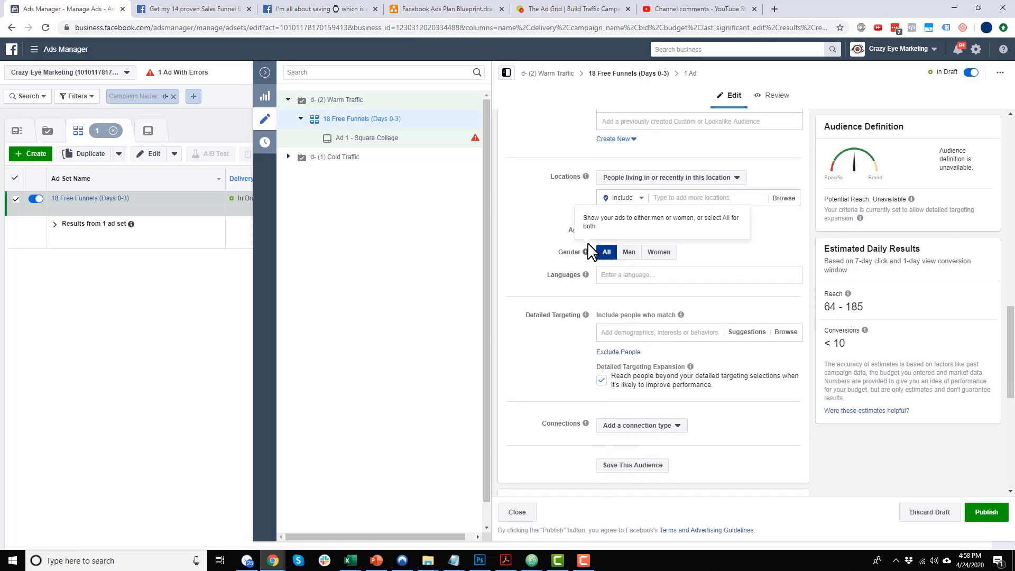
{"action": "scroll", "coordinate": [656, 253], "scroll_direction": "down", "scroll_amount": 1}
{"action": "left_click", "coordinate": [601, 328]}
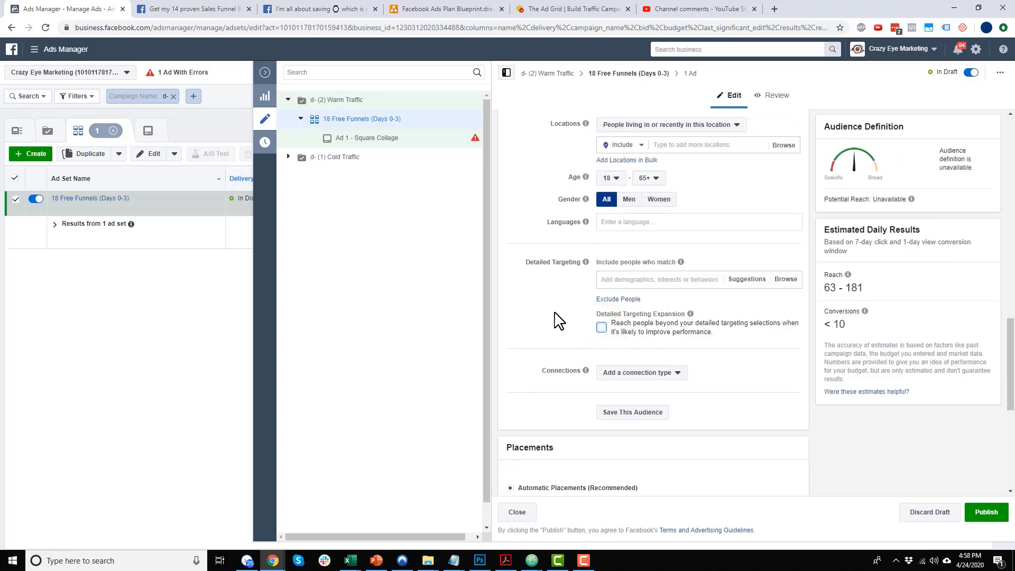
Step: In Ad 1 - Square Collage, enter primary text offering 18 FREE Sales Funnels for digital products, physical products, services, coaching & consulting, ending with the free-funnels link
{"action": "scroll", "coordinate": [552, 307], "scroll_direction": "down", "scroll_amount": 2}
{"action": "scroll", "coordinate": [587, 264], "scroll_direction": "down", "scroll_amount": 1}
{"action": "scroll", "coordinate": [641, 240], "scroll_direction": "down", "scroll_amount": 2}
{"action": "scroll", "coordinate": [648, 261], "scroll_direction": "down", "scroll_amount": 1}
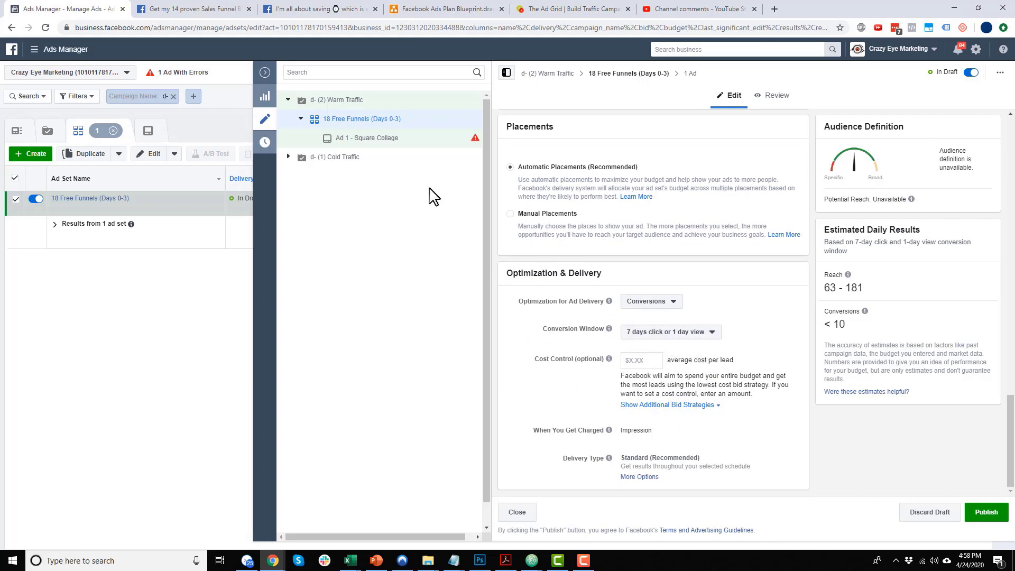
{"action": "left_click", "coordinate": [377, 138]}
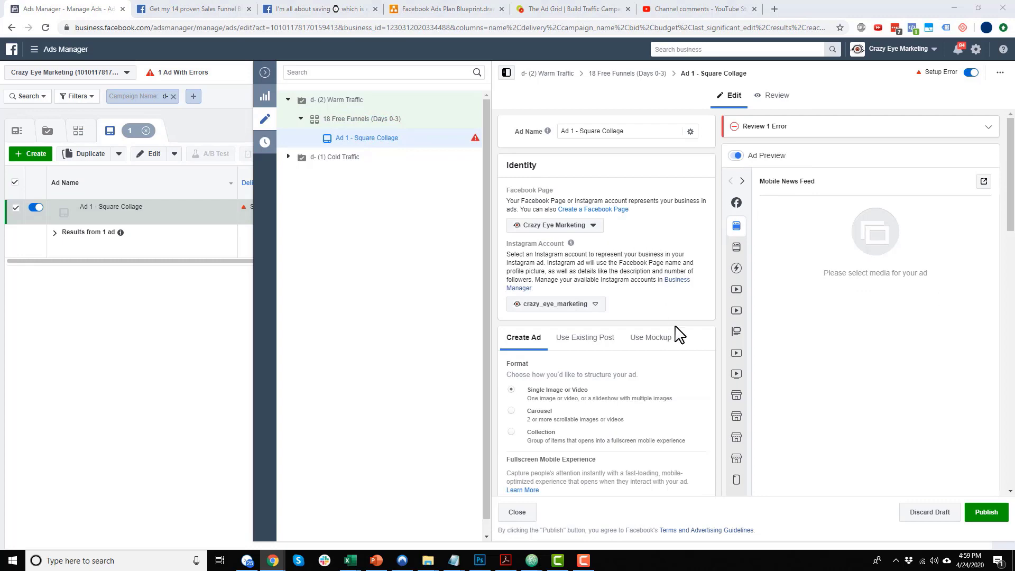
{"action": "scroll", "coordinate": [709, 283], "scroll_direction": "down", "scroll_amount": 4}
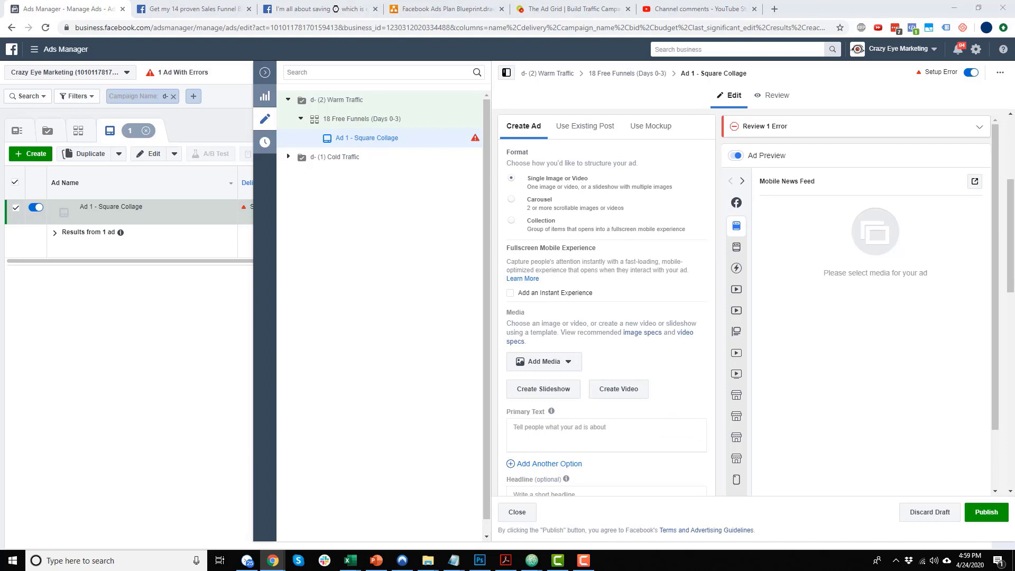
{"action": "scroll", "coordinate": [596, 330], "scroll_direction": "down", "scroll_amount": 2}
{"action": "left_click", "coordinate": [590, 325]}
{"action": "type", "text": "18 FREE Sales Funnels to help you sell... ✅ Digital Products ✅ Physical Products ✅ Services ✅ Coaching & Consulting Get them ALL: https://secure.crazyeyemarketing.com/free-funnels"}
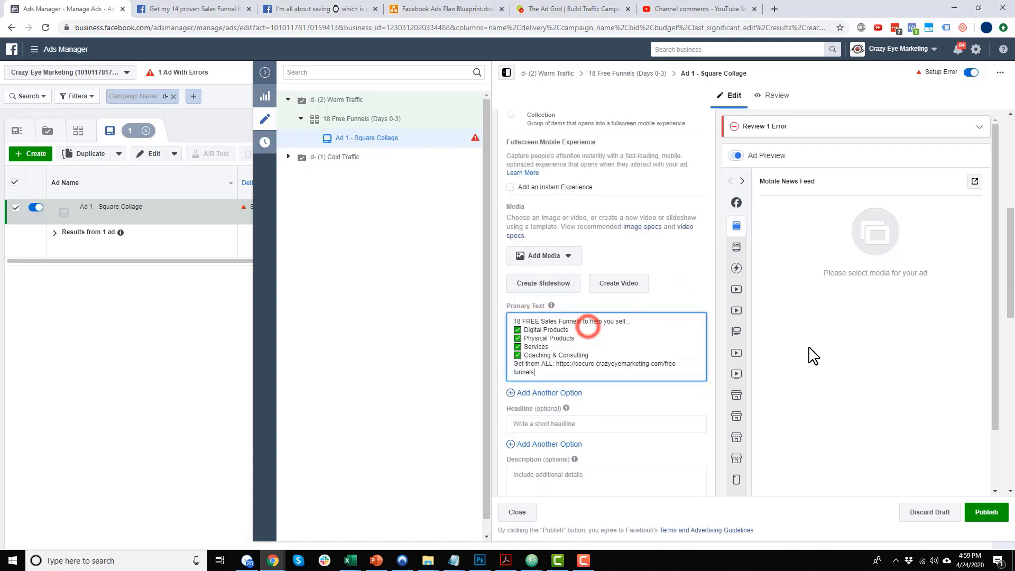
Step: Set the ad's headline to "18 FREE Sales Funnels" and its description to "Click "Learn More", enter your email, get the funnels!"
{"action": "scroll", "coordinate": [558, 364], "scroll_direction": "down", "scroll_amount": 2}
{"action": "mouse_move", "coordinate": [575, 353]}
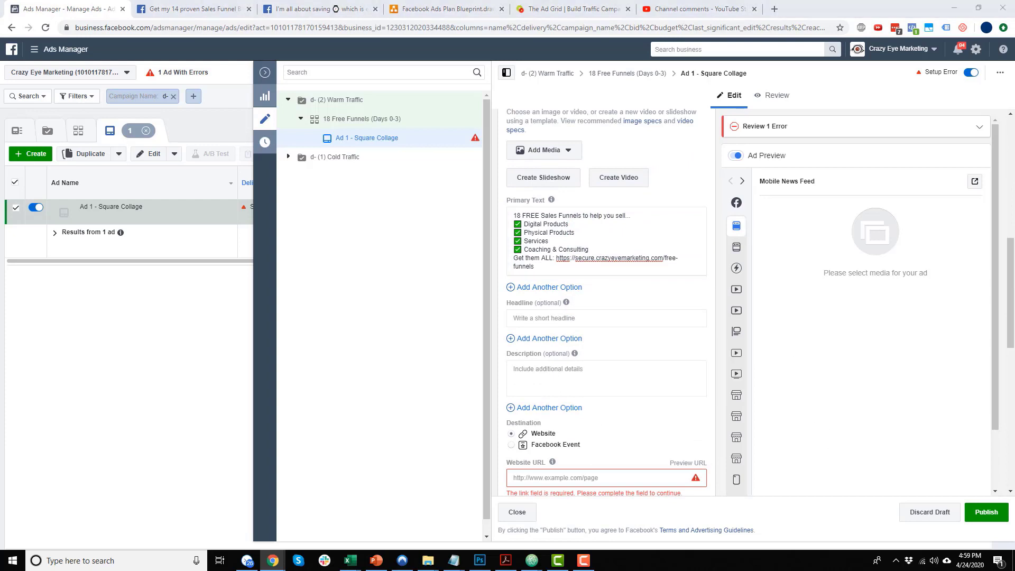
{"action": "left_click", "coordinate": [554, 320]}
{"action": "type", "text": "18 FREE Sales Funnels"}
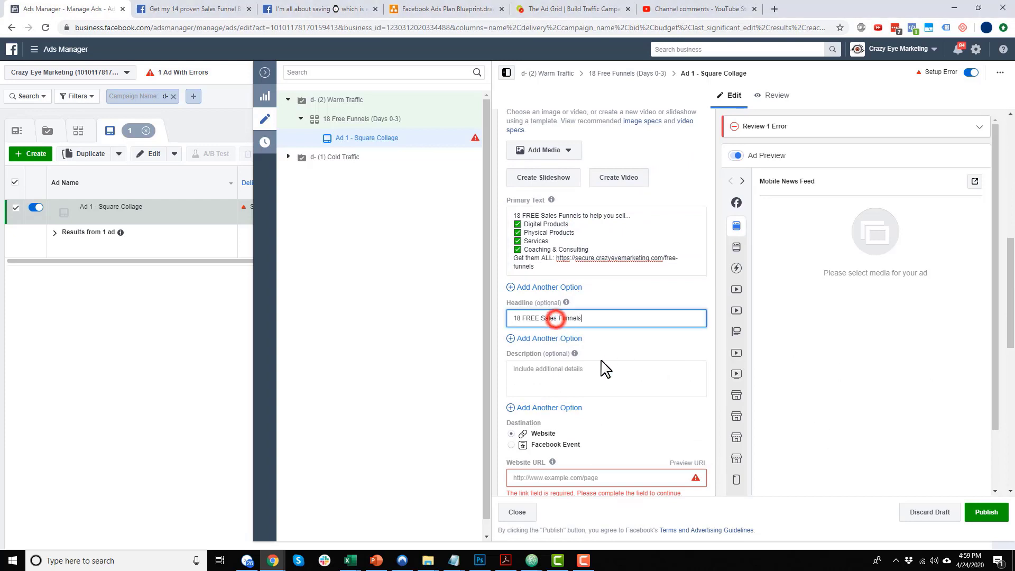
{"action": "left_click", "coordinate": [594, 375]}
{"action": "type", "text": "Click \"Learn More\", enter your email, get the funnels!"}
{"action": "scroll", "coordinate": [594, 375], "scroll_direction": "down", "scroll_amount": 2}
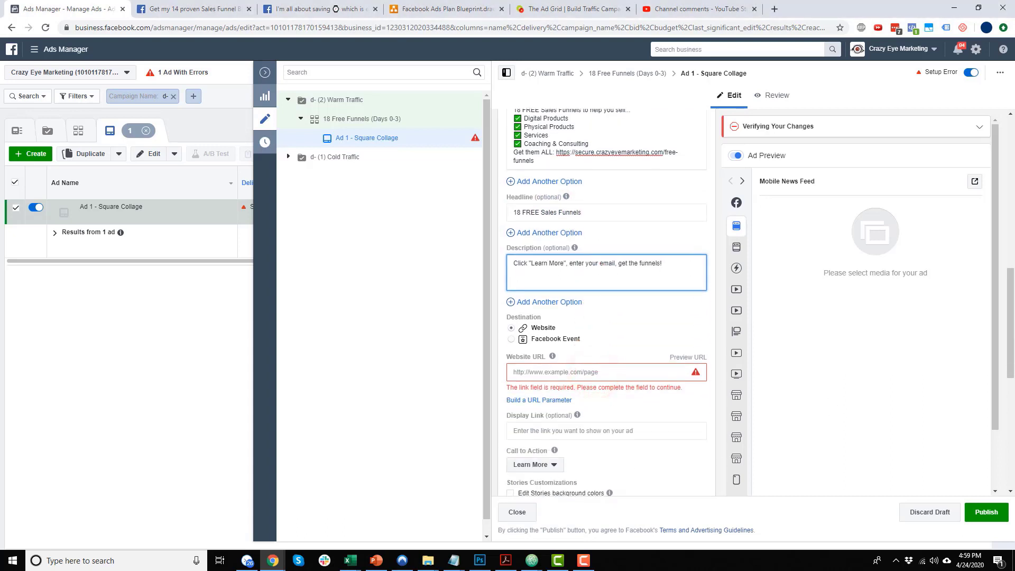
{"action": "left_click", "coordinate": [615, 370]}
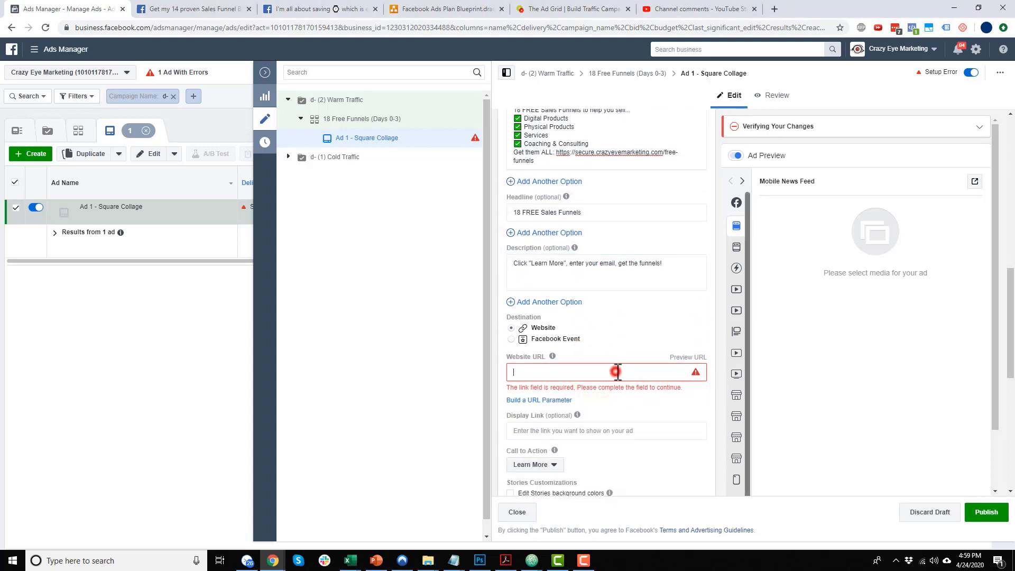
{"action": "type", "text": "https://secure.crazyeyemarketing.com/free-funnels"}
{"action": "scroll", "coordinate": [682, 426], "scroll_direction": "down", "scroll_amount": 1}
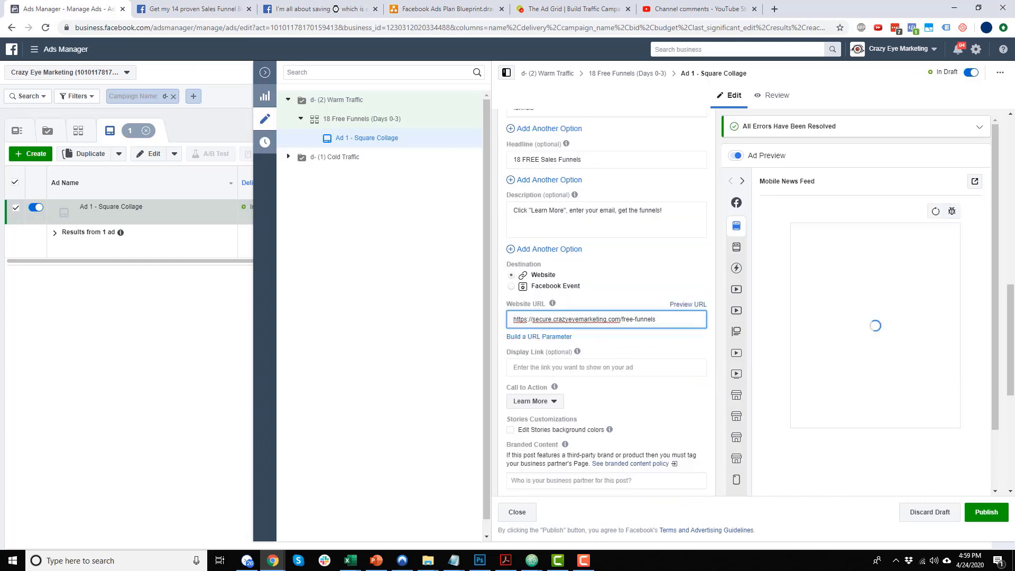
Step: Set the ad's URL parameters to utm_source=facebook&utm_medium=cpc&utm_campaign={{campaign.name}}&utm_content={{adset.name}}_{{ad.name}}_{{placement}}_{{site_source_name}}
{"action": "scroll", "coordinate": [539, 381], "scroll_direction": "down", "scroll_amount": 1}
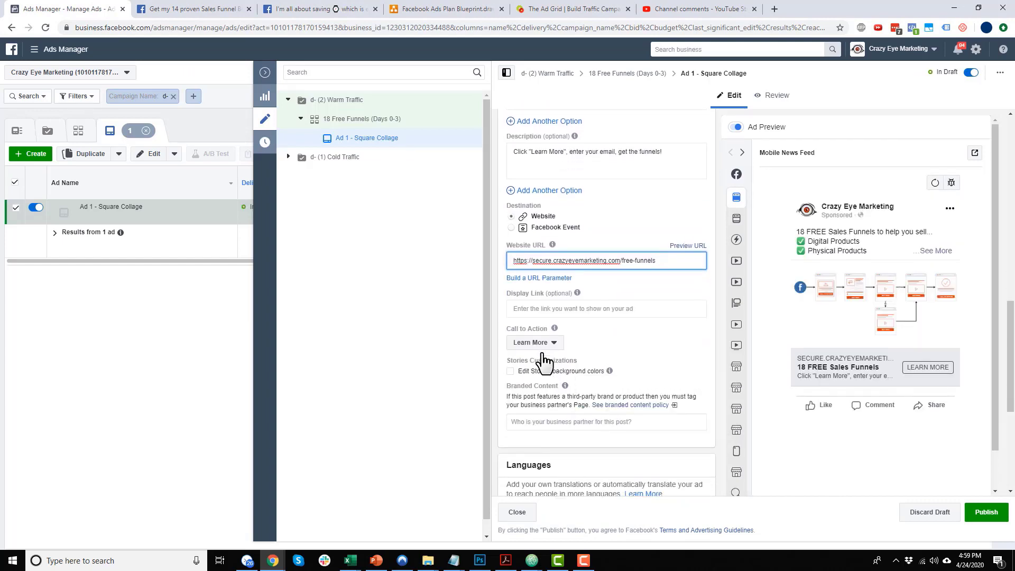
{"action": "scroll", "coordinate": [545, 364], "scroll_direction": "down", "scroll_amount": 4}
{"action": "scroll", "coordinate": [560, 312], "scroll_direction": "down", "scroll_amount": 1}
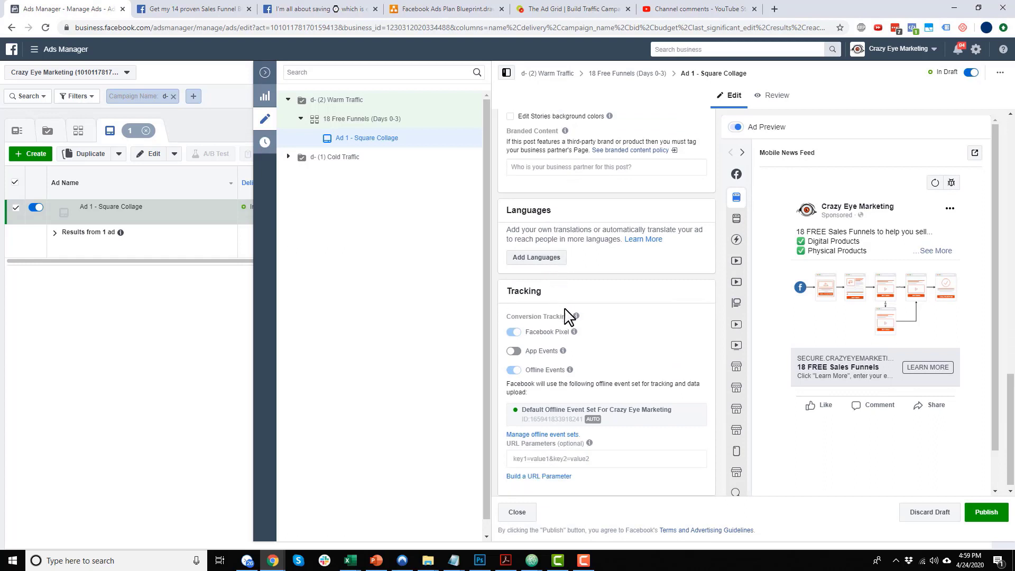
{"action": "mouse_move", "coordinate": [590, 437]}
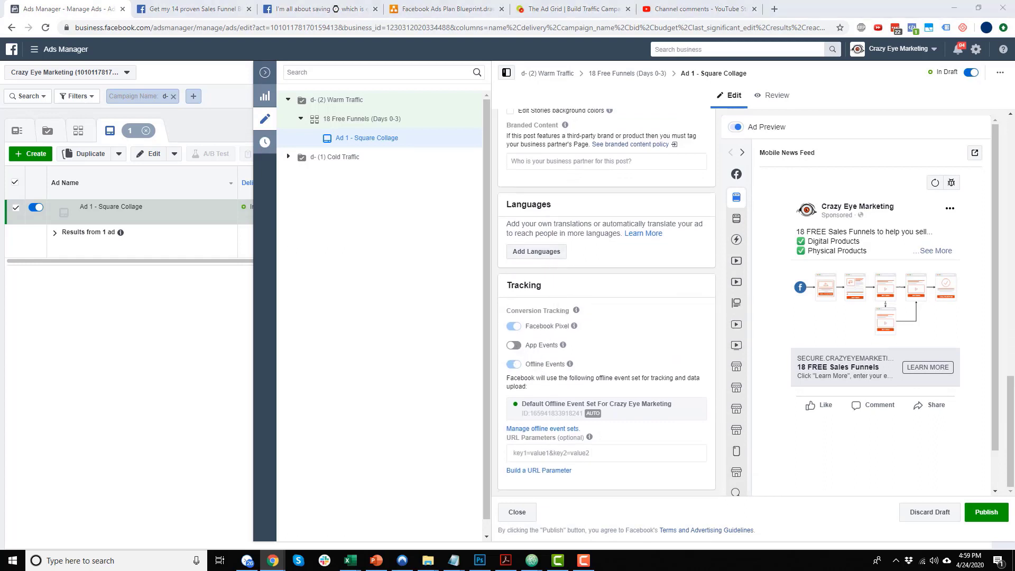
{"action": "left_click", "coordinate": [555, 454]}
{"action": "type", "text": "utm_source=facebook&utm_medium=cpc&utm_campaign={{campaign.name}}&utm_content={{adset.name}}_{{ad.name}}_{{placement}}_{{site_source_name}}"}
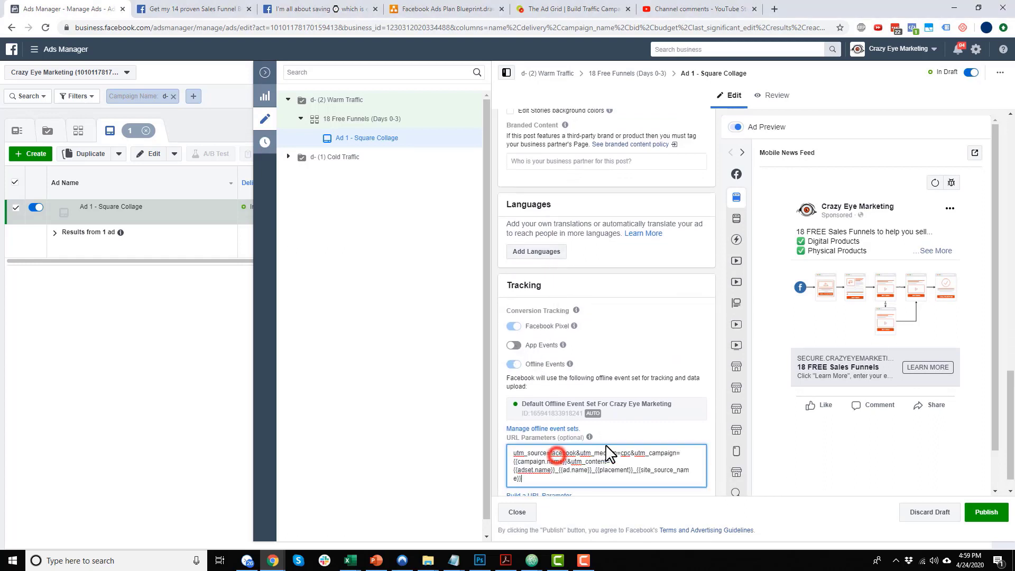
Step: Add the 640 × 640 account image 18 Sales Funnels.jpg as the media of Ad 1 - Square Collage
{"action": "scroll", "coordinate": [625, 461], "scroll_direction": "up", "scroll_amount": 6}
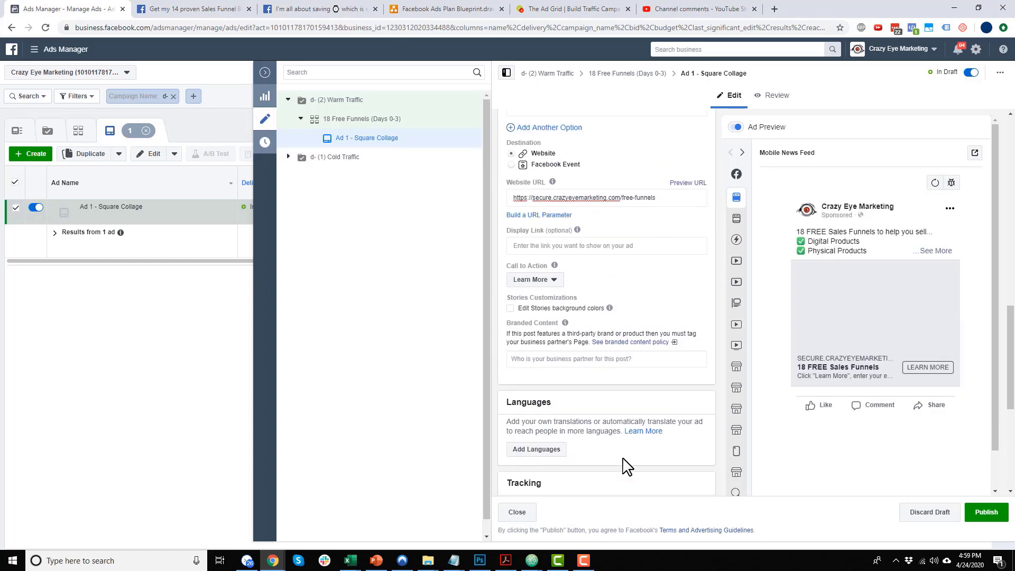
{"action": "scroll", "coordinate": [627, 465], "scroll_direction": "up", "scroll_amount": 5}
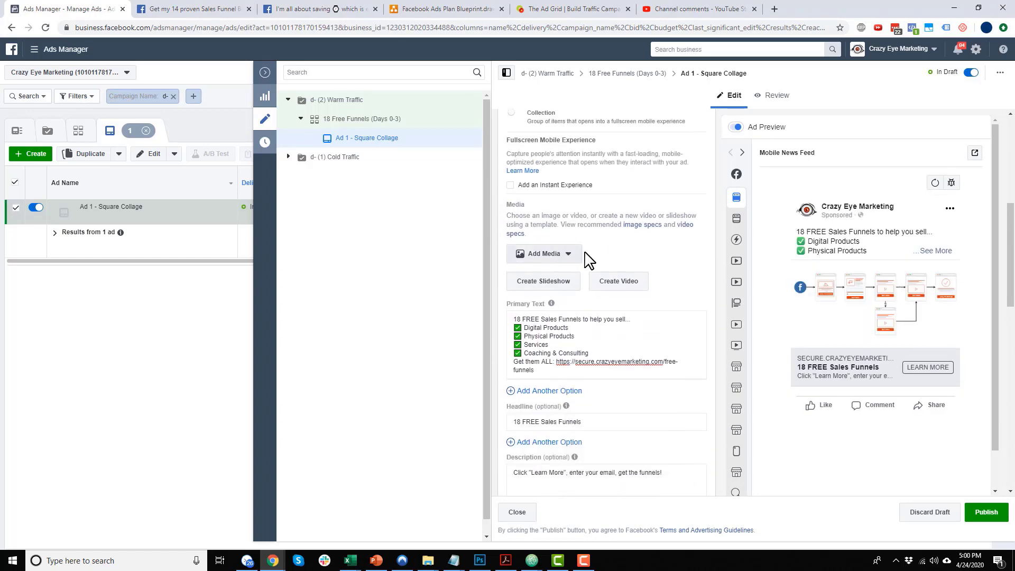
{"action": "left_click", "coordinate": [574, 263]}
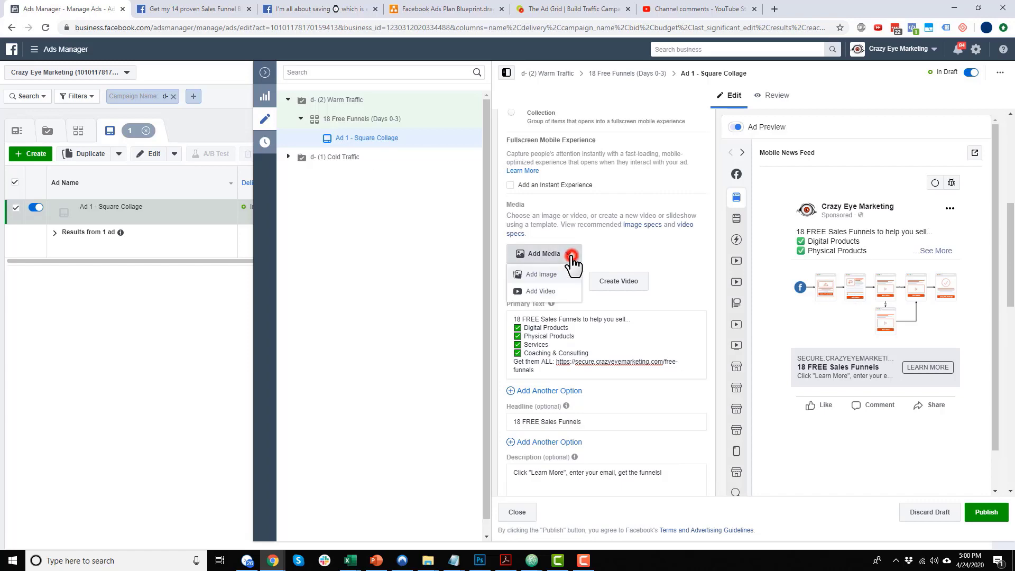
{"action": "left_click", "coordinate": [552, 279]}
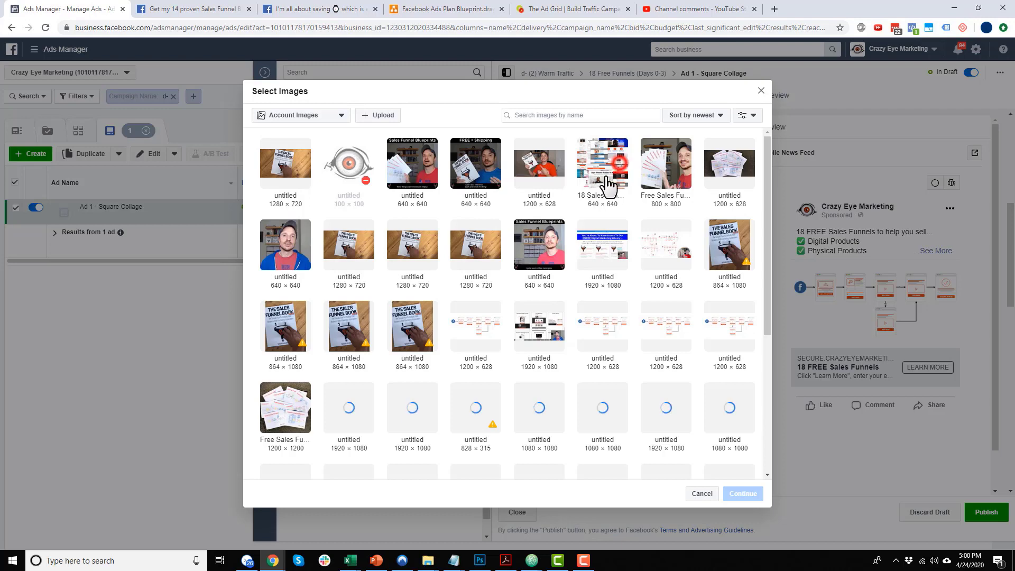
{"action": "left_click", "coordinate": [621, 169]}
{"action": "left_click", "coordinate": [747, 494]}
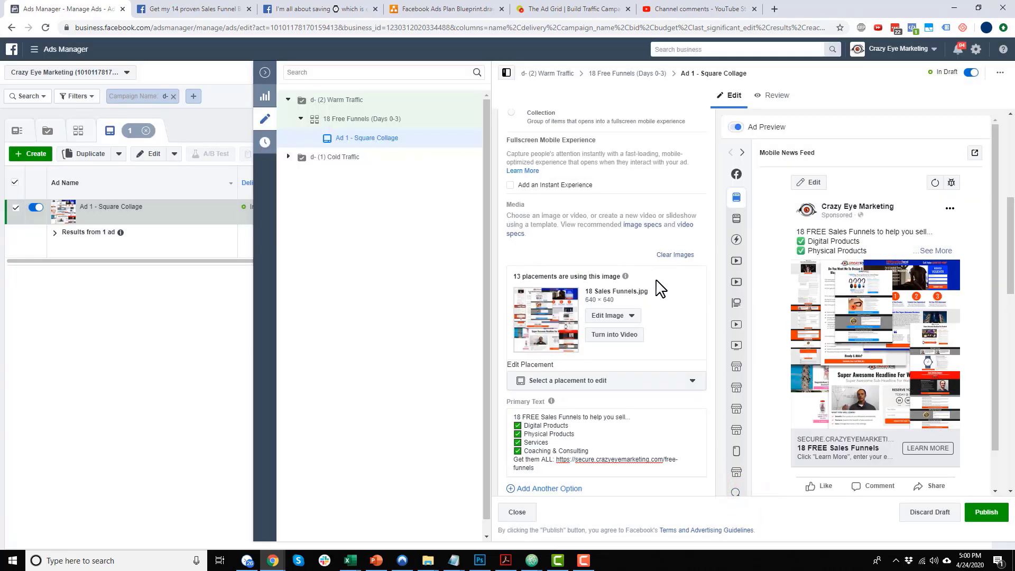
{"action": "scroll", "coordinate": [662, 368], "scroll_direction": "up", "scroll_amount": 2}
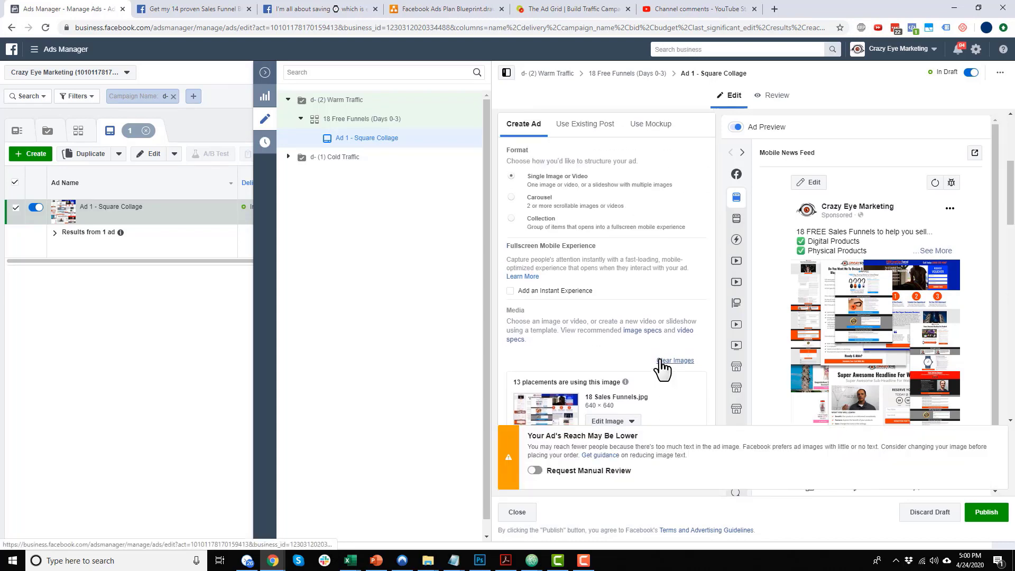
Step: Request a manual review for the Ad 1 - Square Collage ad and check its remaining settings through the tracking section
{"action": "scroll", "coordinate": [663, 368], "scroll_direction": "down", "scroll_amount": 8}
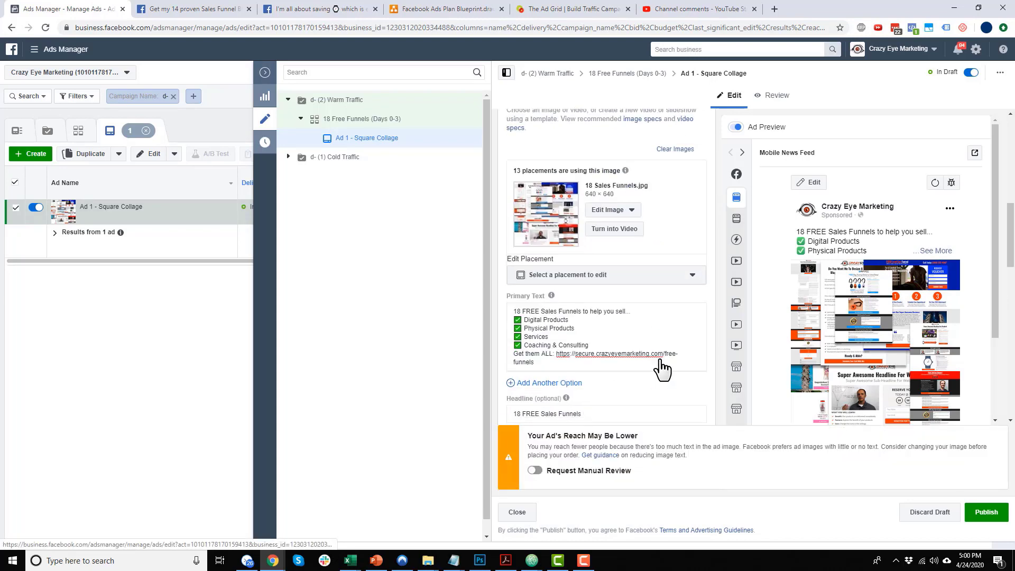
{"action": "left_click", "coordinate": [535, 471]}
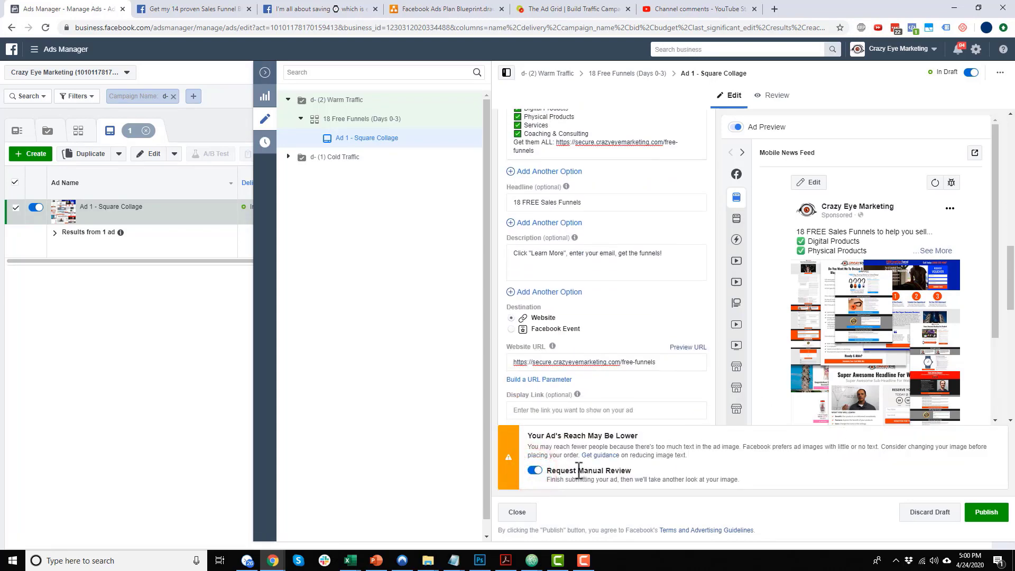
{"action": "scroll", "coordinate": [629, 275], "scroll_direction": "down", "scroll_amount": 10}
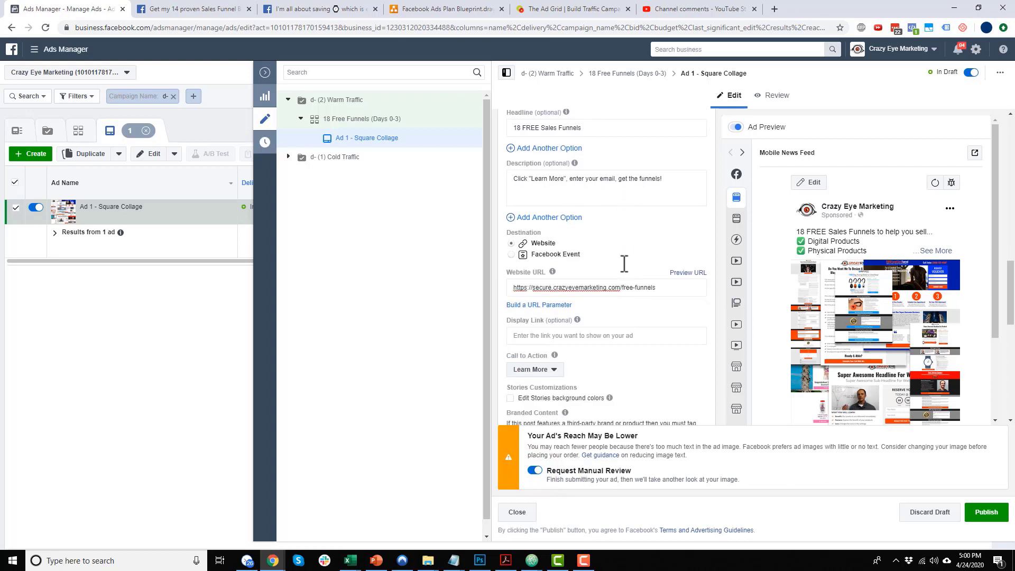
{"action": "scroll", "coordinate": [627, 277], "scroll_direction": "down", "scroll_amount": 1}
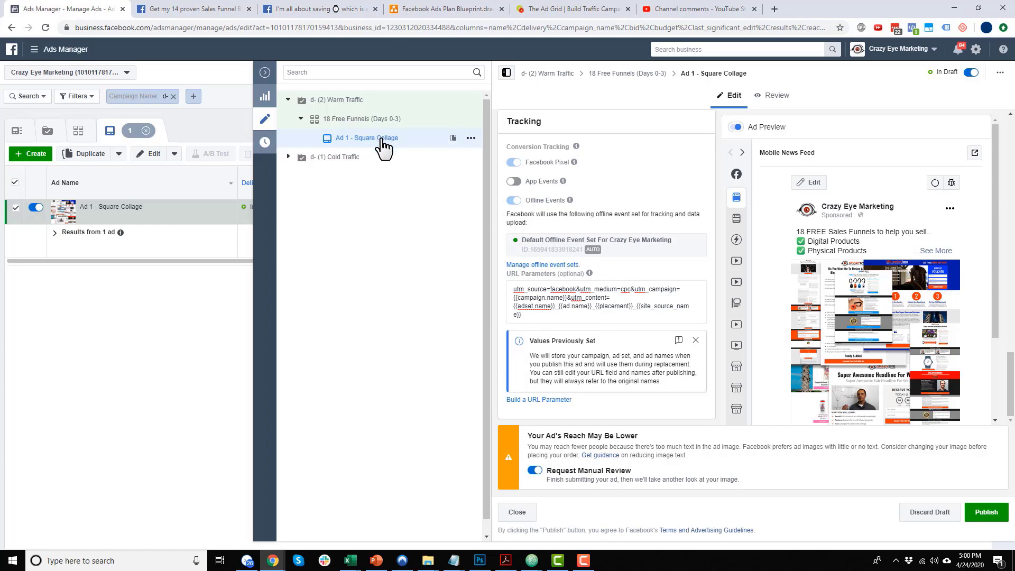
Step: Duplicate the Ad 1 - Square Collage ad once into its original campaign and rename the copy Ad 1 - Video
{"action": "left_click", "coordinate": [453, 139]}
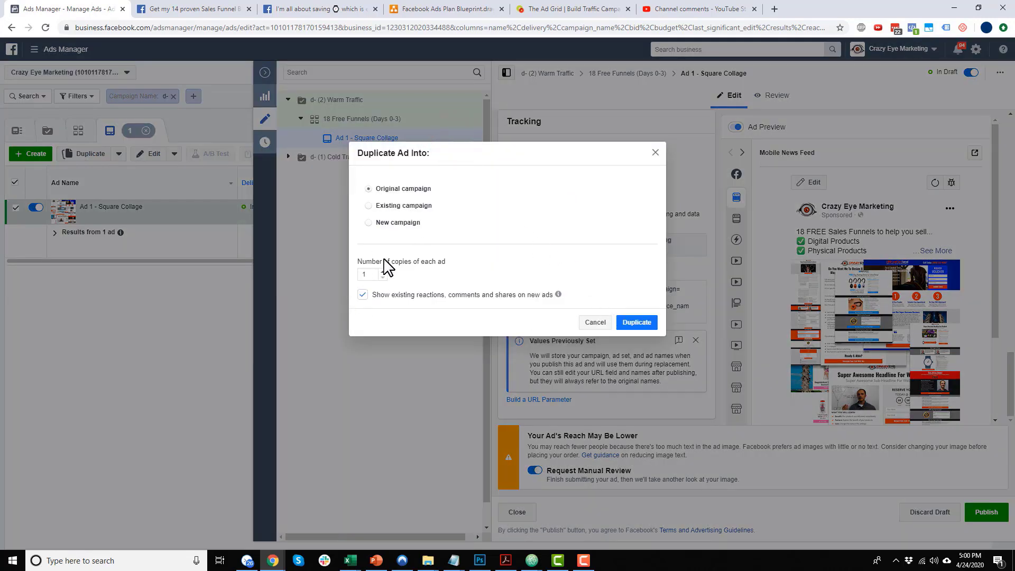
{"action": "left_click", "coordinate": [640, 323]}
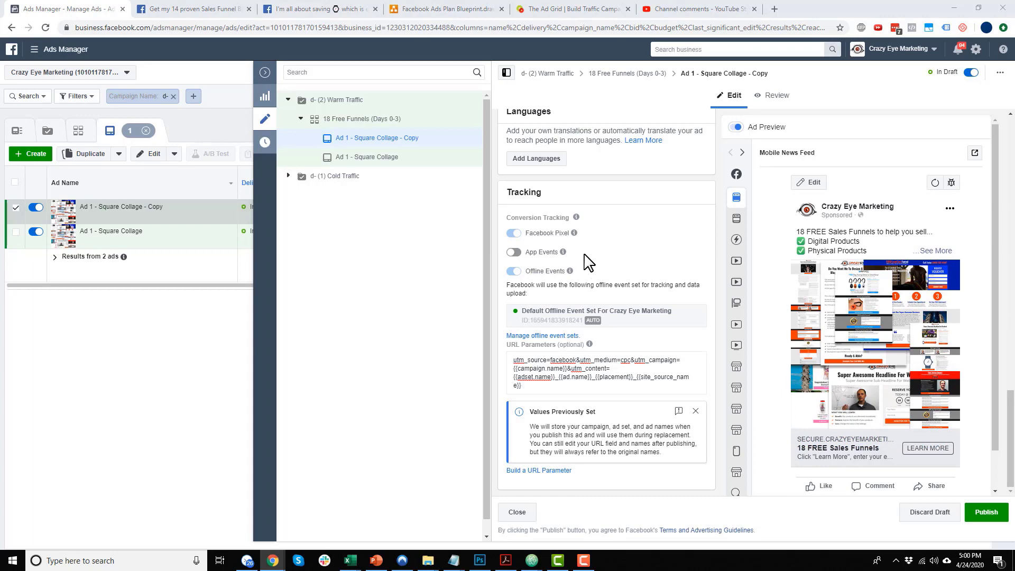
{"action": "scroll", "coordinate": [622, 227], "scroll_direction": "up", "scroll_amount": 5}
{"action": "scroll", "coordinate": [609, 254], "scroll_direction": "up", "scroll_amount": 8}
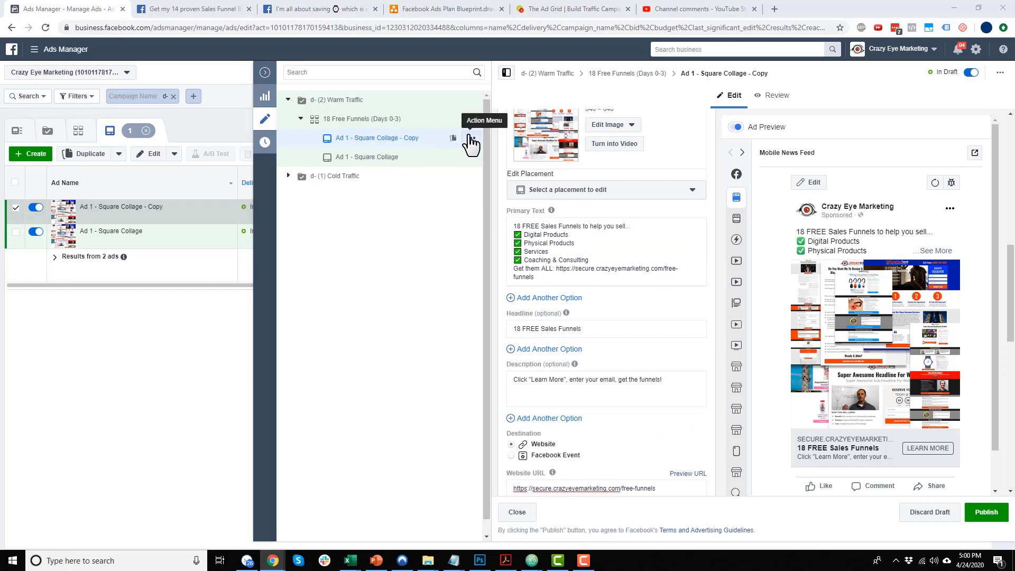
{"action": "scroll", "coordinate": [660, 172], "scroll_direction": "up", "scroll_amount": 4}
{"action": "scroll", "coordinate": [634, 171], "scroll_direction": "up", "scroll_amount": 5}
{"action": "left_click_drag", "start_coordinate": [580, 135], "coordinate": [730, 124]}
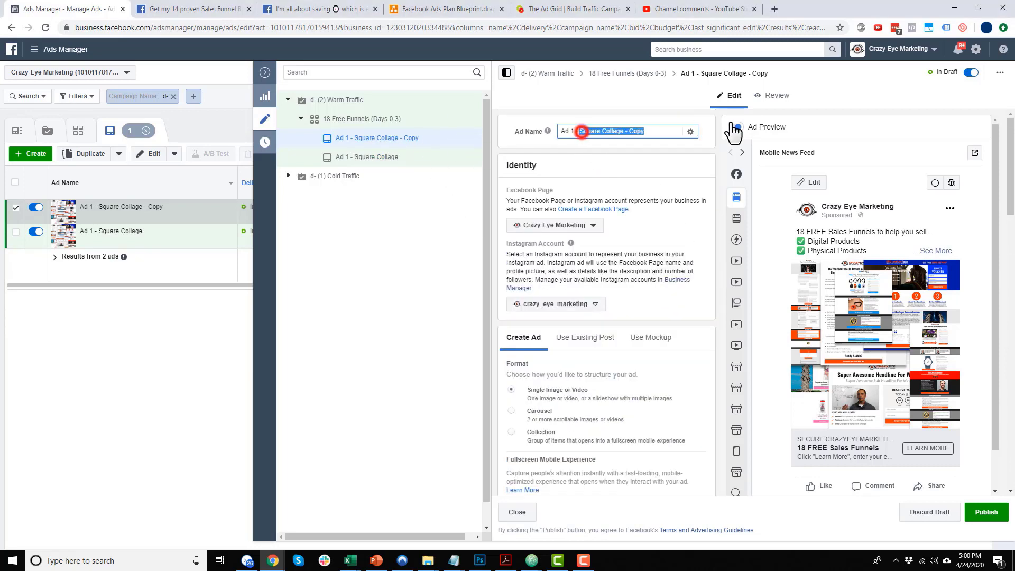
{"action": "type", "text": "Video"}
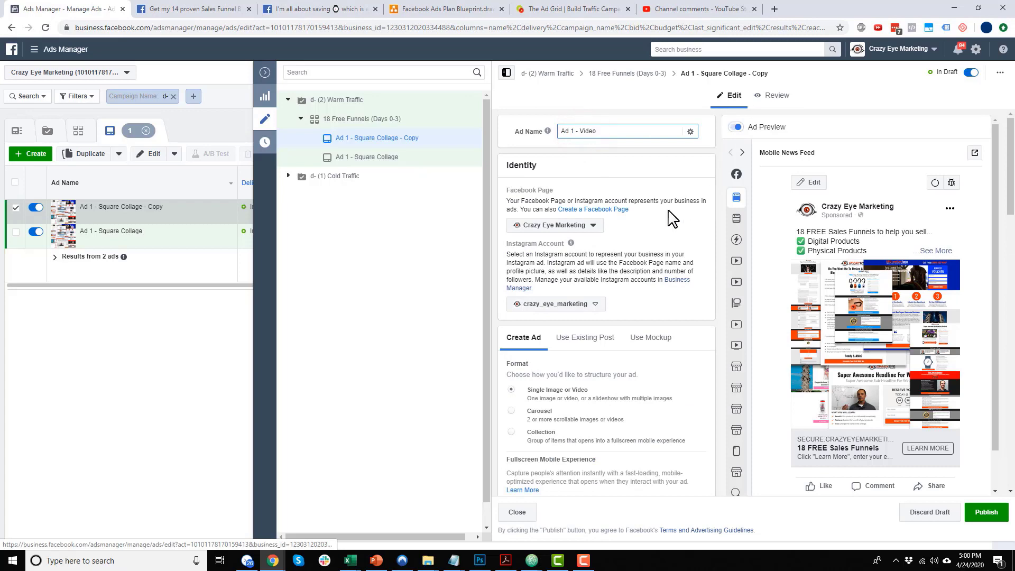
Step: Replace the image in Ad 1 - Video with the account video 18 Free Sales Funnels.mp4
{"action": "scroll", "coordinate": [656, 232], "scroll_direction": "down", "scroll_amount": 5}
{"action": "scroll", "coordinate": [621, 280], "scroll_direction": "down", "scroll_amount": 2}
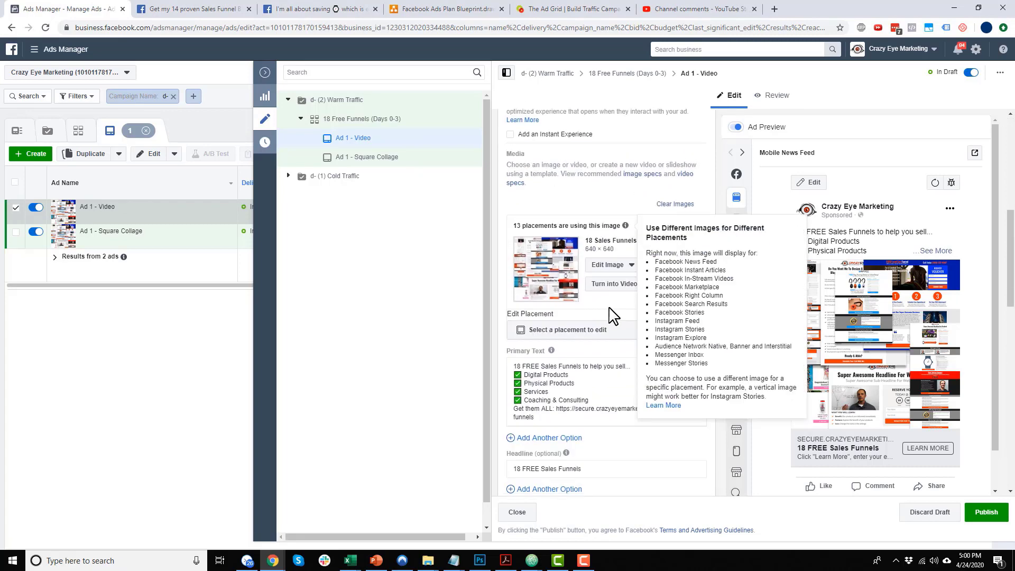
{"action": "left_click", "coordinate": [674, 205]}
{"action": "left_click", "coordinate": [566, 204]}
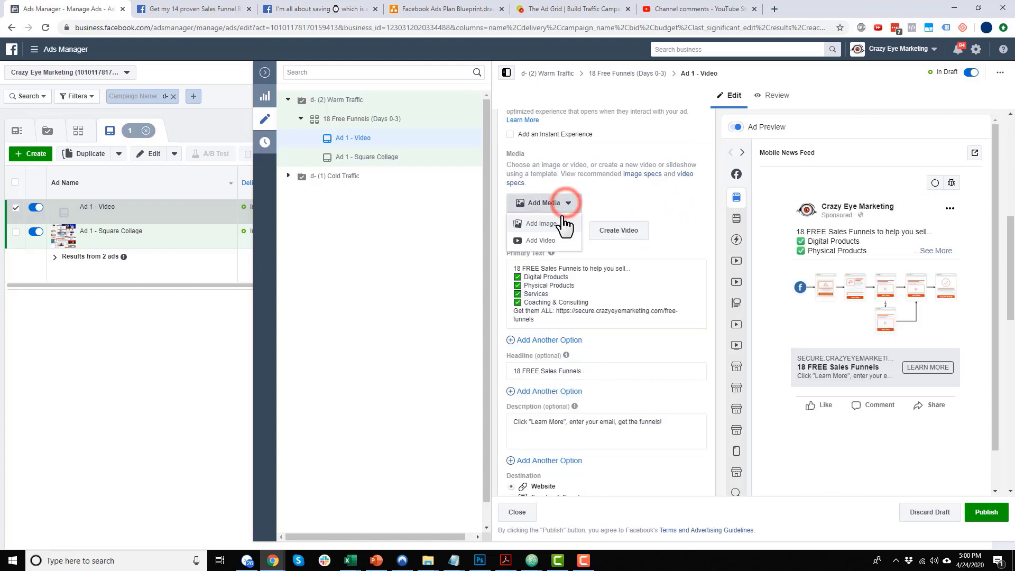
{"action": "left_click", "coordinate": [554, 240]}
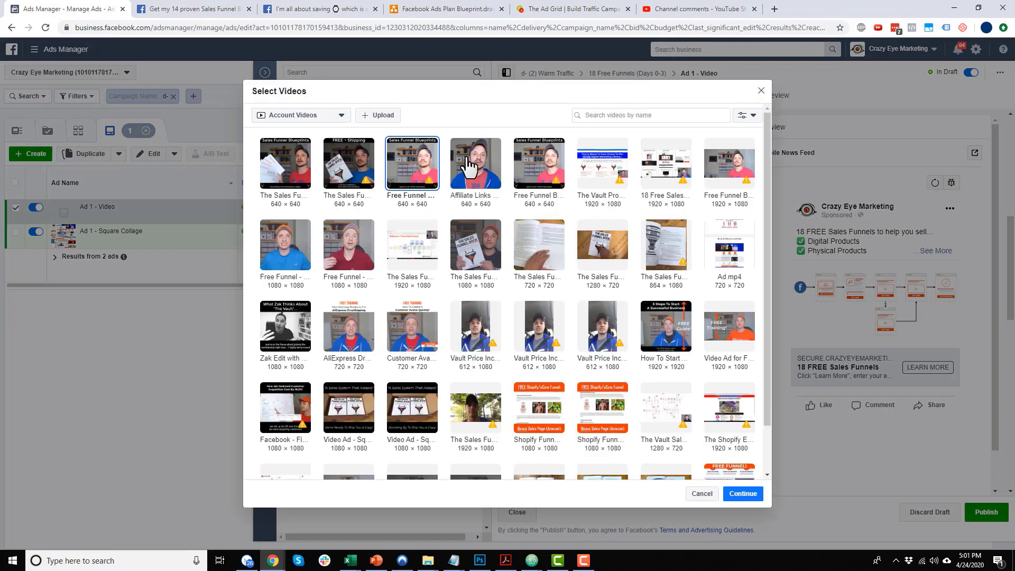
{"action": "left_click", "coordinate": [669, 174]}
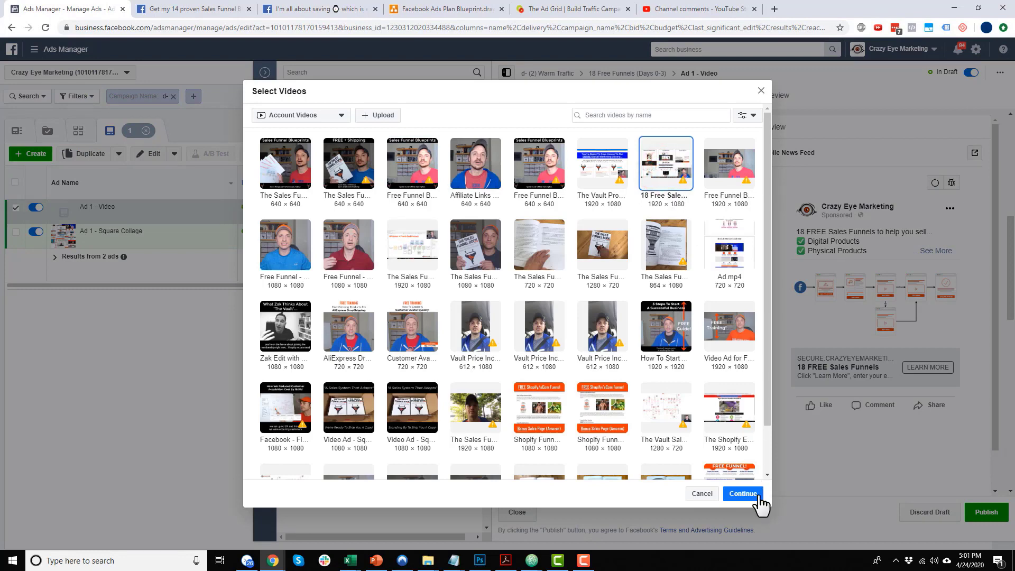
{"action": "left_click", "coordinate": [743, 494]}
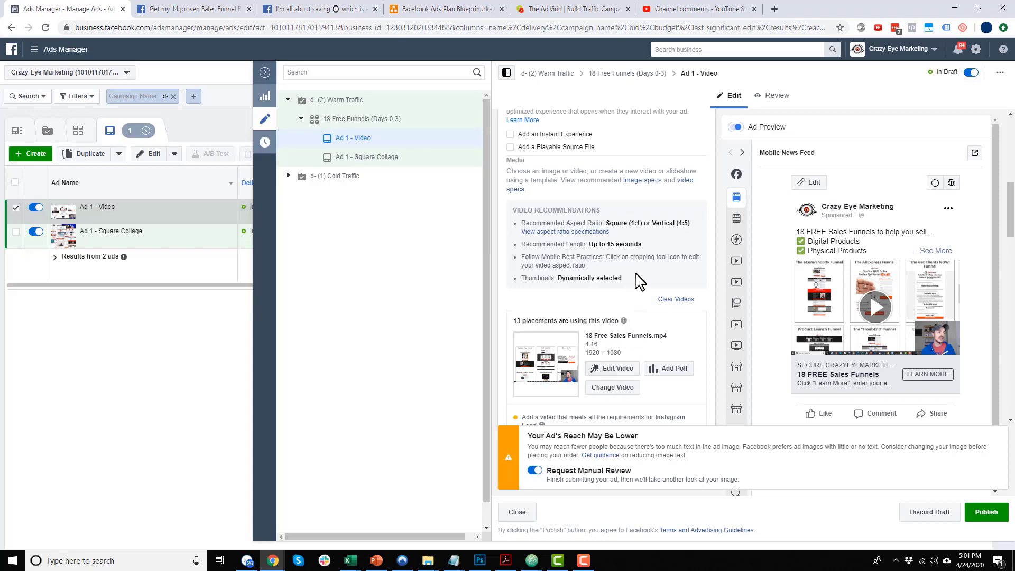
Step: Check the video ad's remaining settings and duplicate Ad 1 - Video once into its original campaign
{"action": "scroll", "coordinate": [581, 244], "scroll_direction": "down", "scroll_amount": 15}
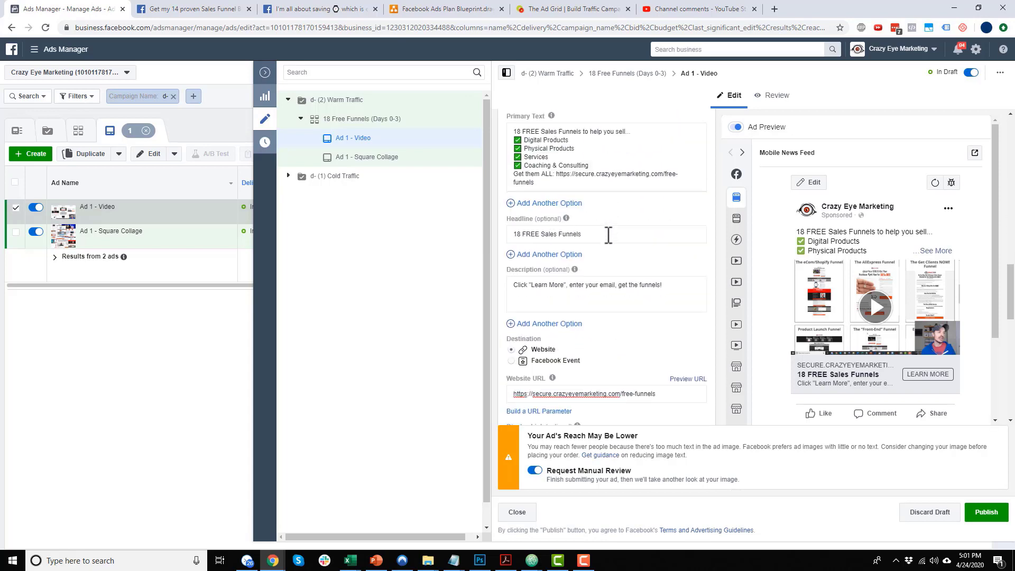
{"action": "scroll", "coordinate": [608, 281], "scroll_direction": "down", "scroll_amount": 10}
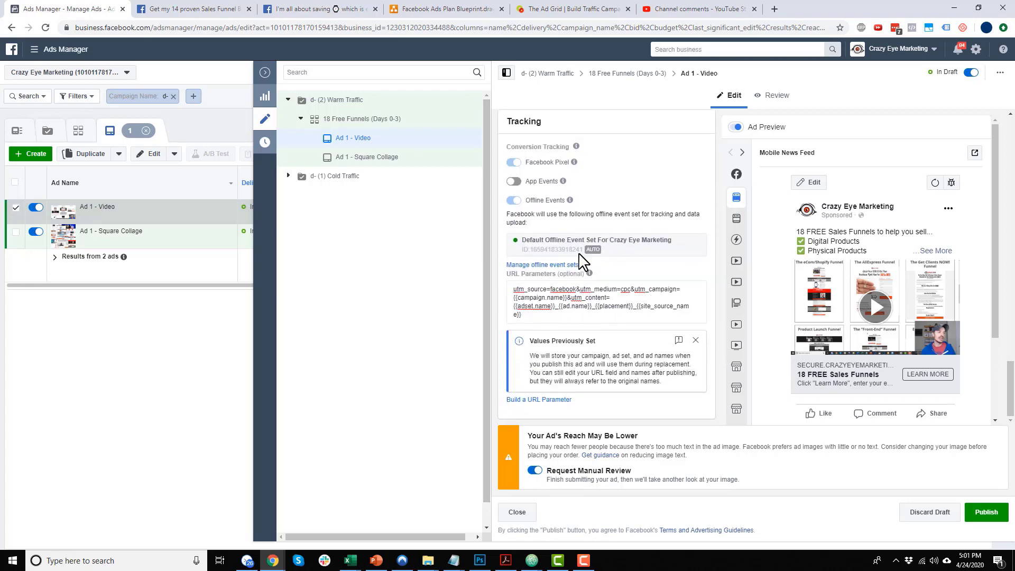
{"action": "left_click", "coordinate": [453, 138]}
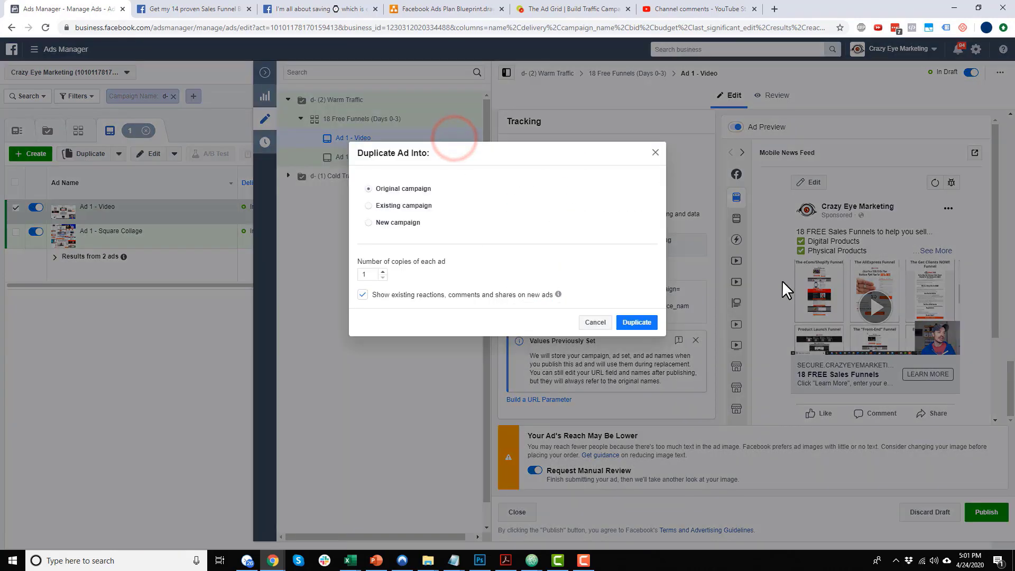
{"action": "left_click", "coordinate": [647, 323]}
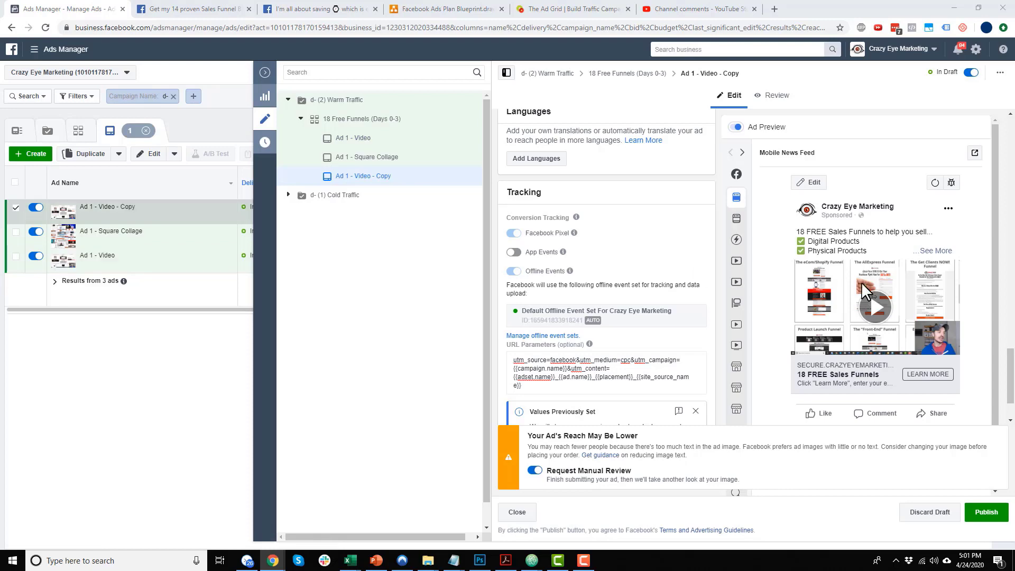
Step: Replace the video in the copied ad with the untitled 1200 × 628 funnel flowchart image from the account images
{"action": "scroll", "coordinate": [616, 314], "scroll_direction": "up", "scroll_amount": 8}
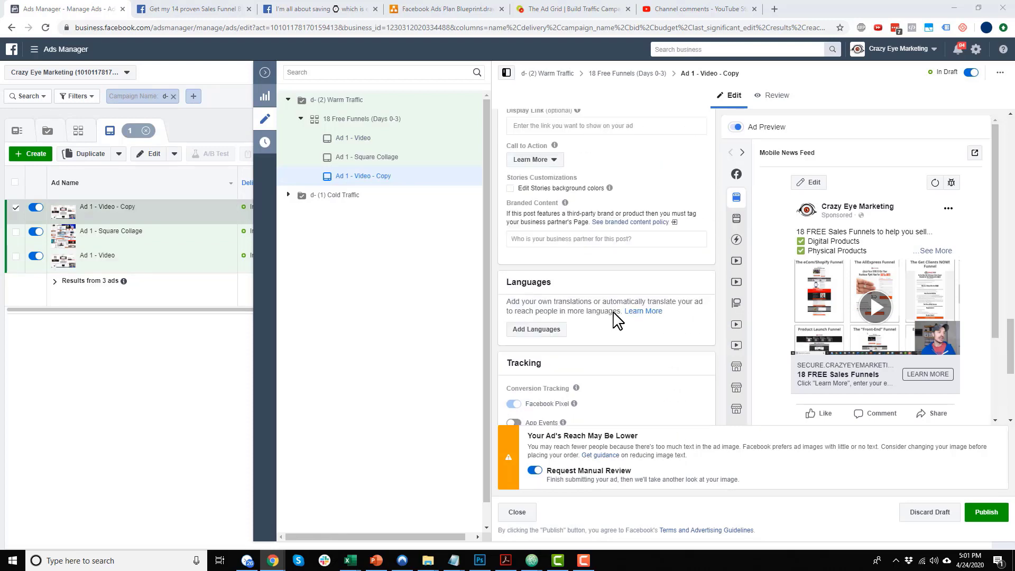
{"action": "scroll", "coordinate": [616, 313], "scroll_direction": "up", "scroll_amount": 8}
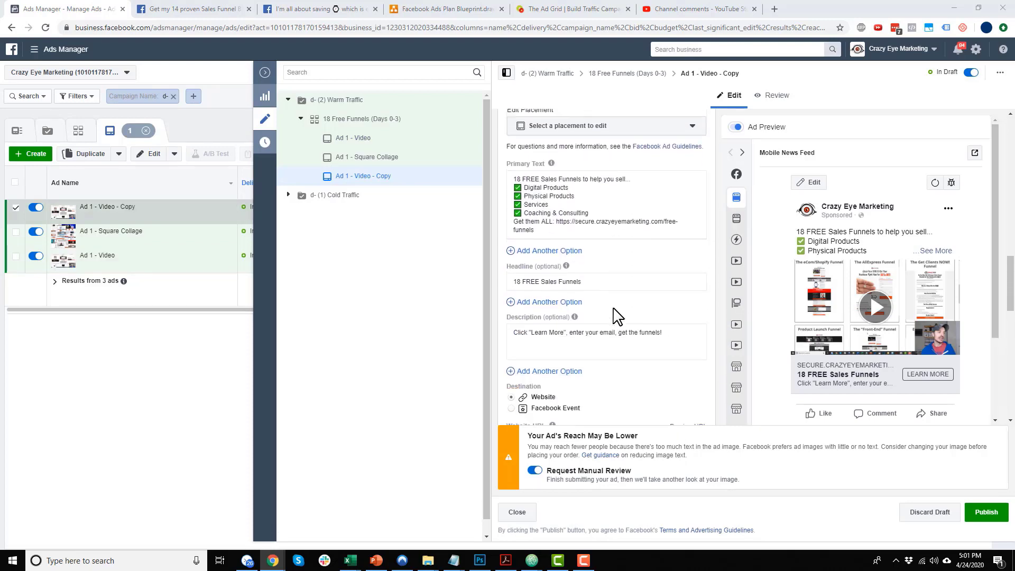
{"action": "scroll", "coordinate": [617, 307], "scroll_direction": "up", "scroll_amount": 2}
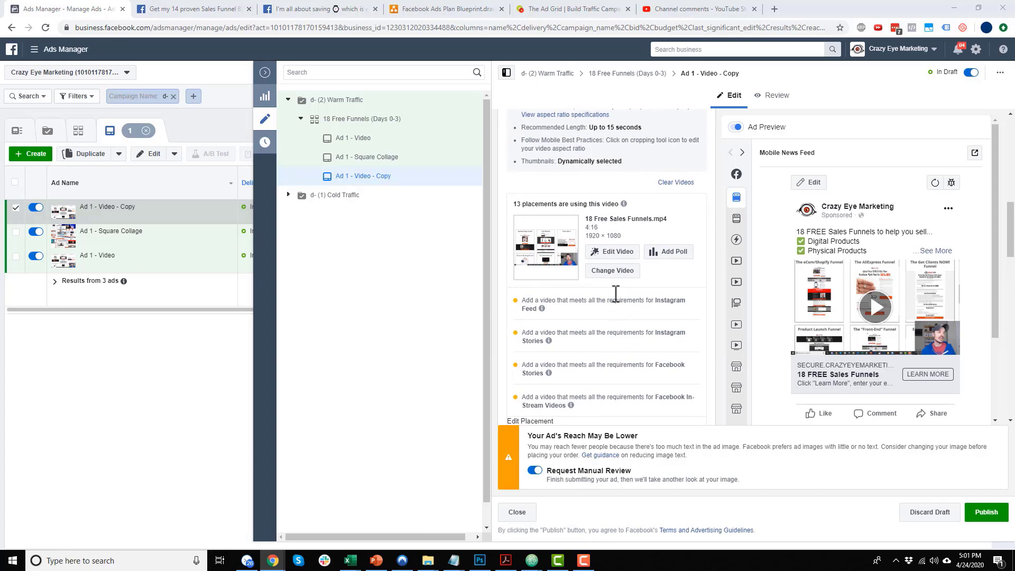
{"action": "left_click", "coordinate": [670, 182]}
{"action": "left_click", "coordinate": [574, 123]}
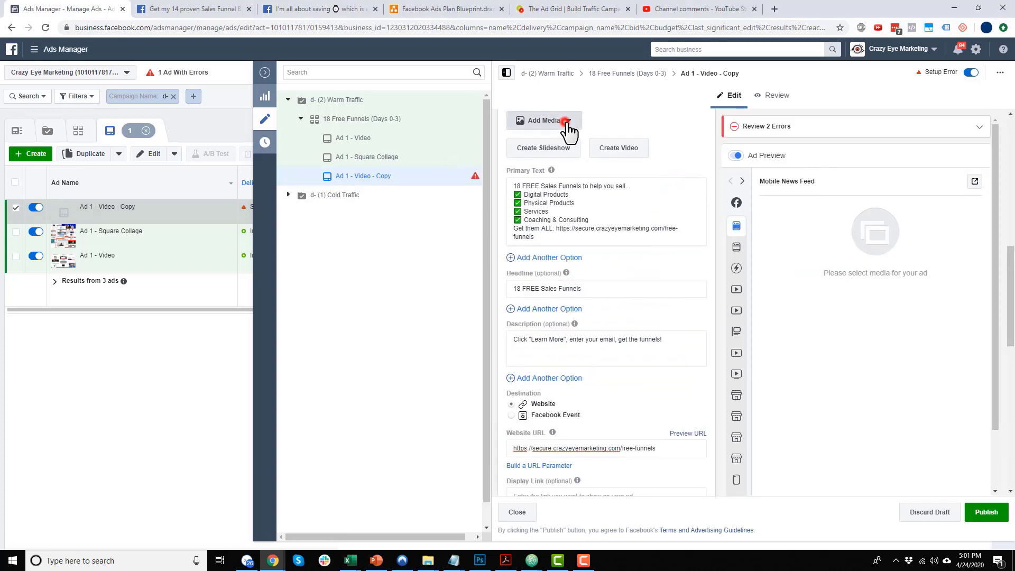
{"action": "left_click", "coordinate": [550, 143]}
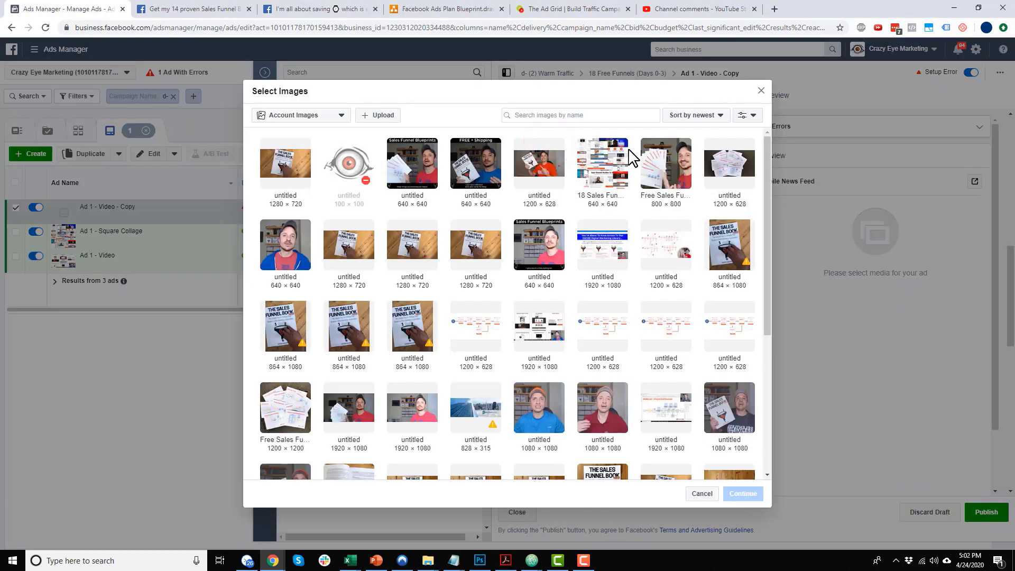
{"action": "left_click", "coordinate": [478, 331]}
{"action": "left_click", "coordinate": [747, 494]}
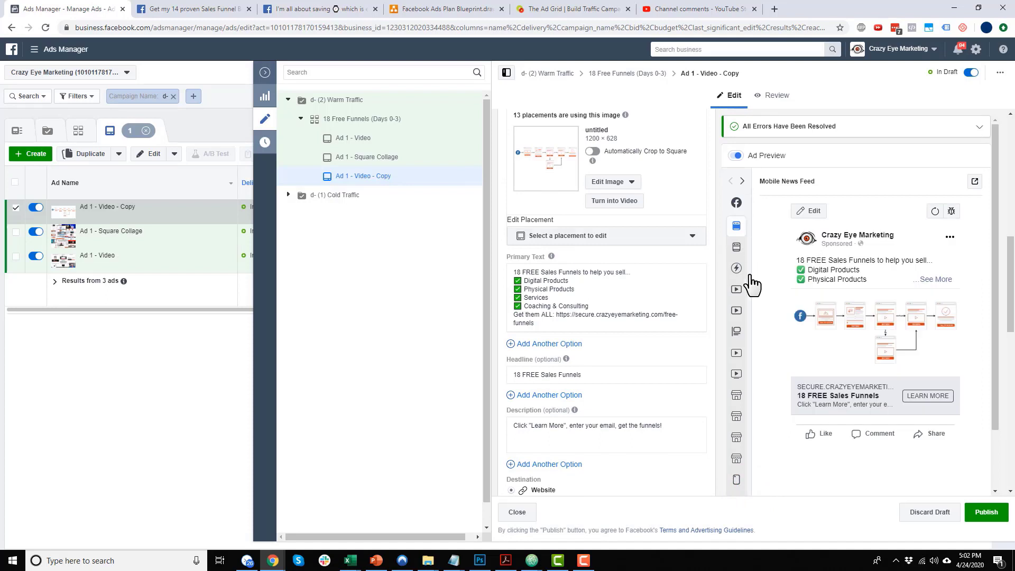
Step: Review the copied ad's preview, text and tracking settings, and rename it Ad 1 - Plain Image
{"action": "scroll", "coordinate": [841, 290], "scroll_direction": "down", "scroll_amount": 1}
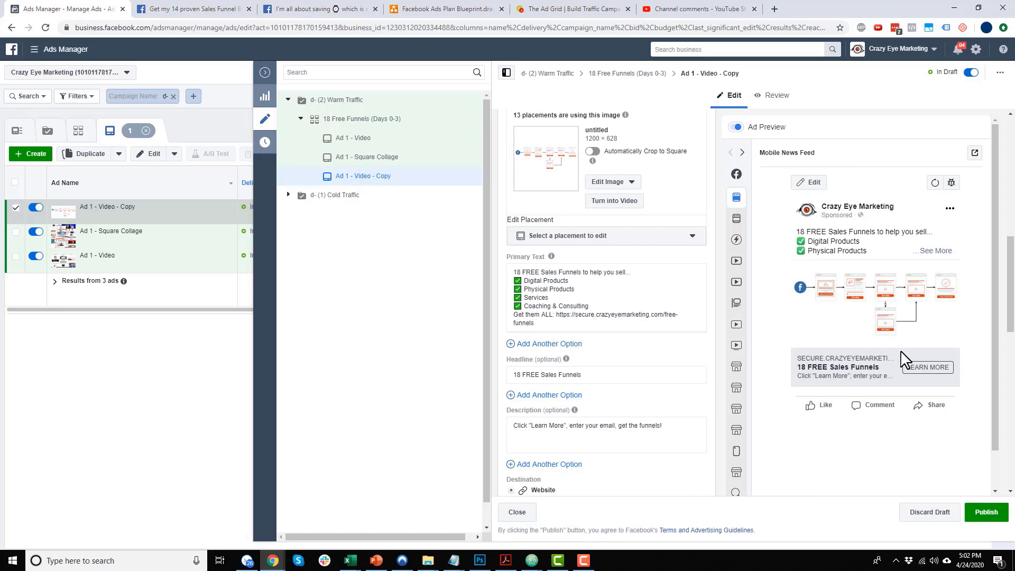
{"action": "scroll", "coordinate": [669, 312], "scroll_direction": "down", "scroll_amount": 1}
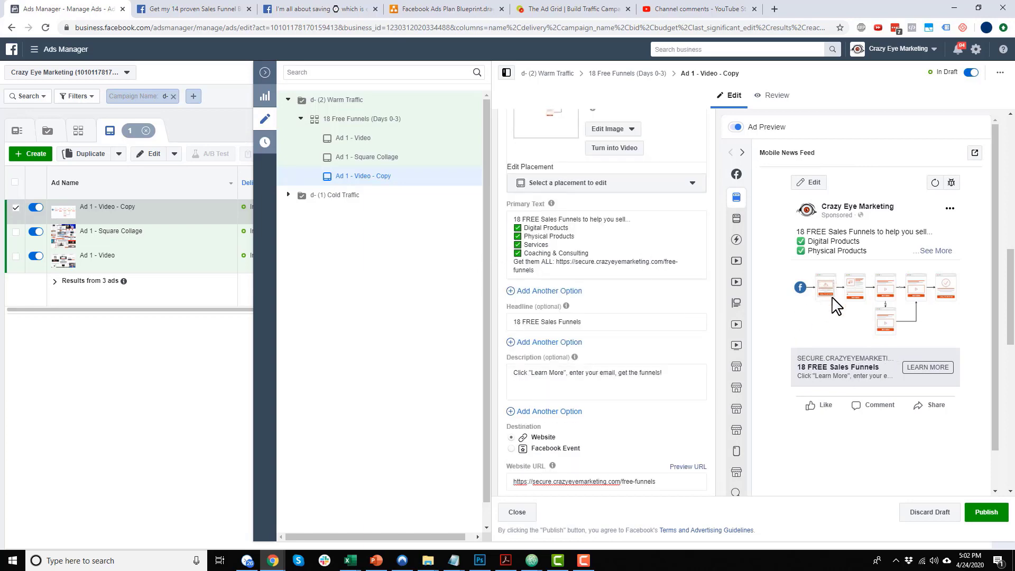
{"action": "scroll", "coordinate": [567, 317], "scroll_direction": "down", "scroll_amount": 10}
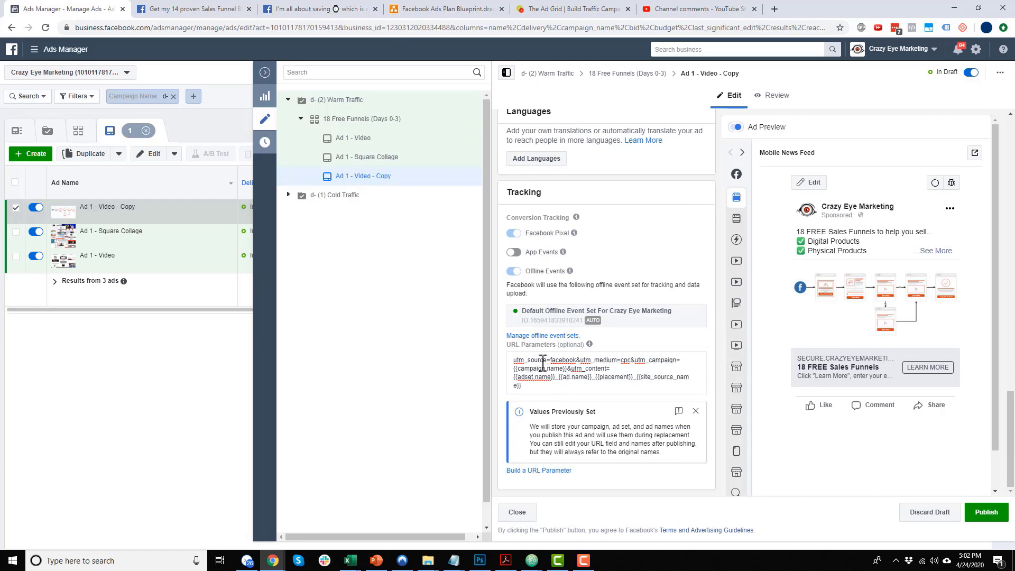
{"action": "scroll", "coordinate": [594, 218], "scroll_direction": "up", "scroll_amount": 10}
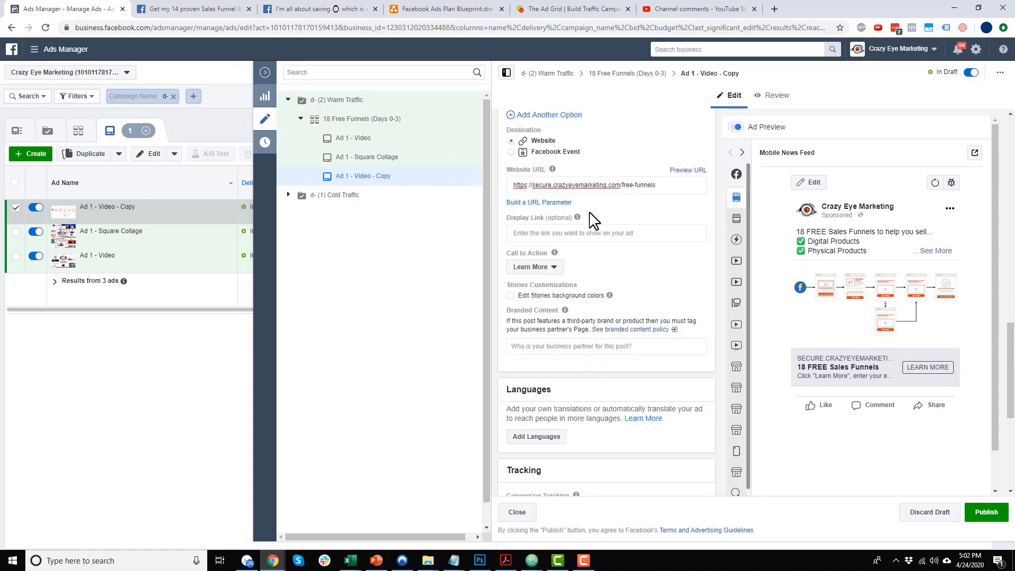
{"action": "left_click_drag", "start_coordinate": [583, 134], "coordinate": [760, 136]}
{"action": "type", "text": "F"}
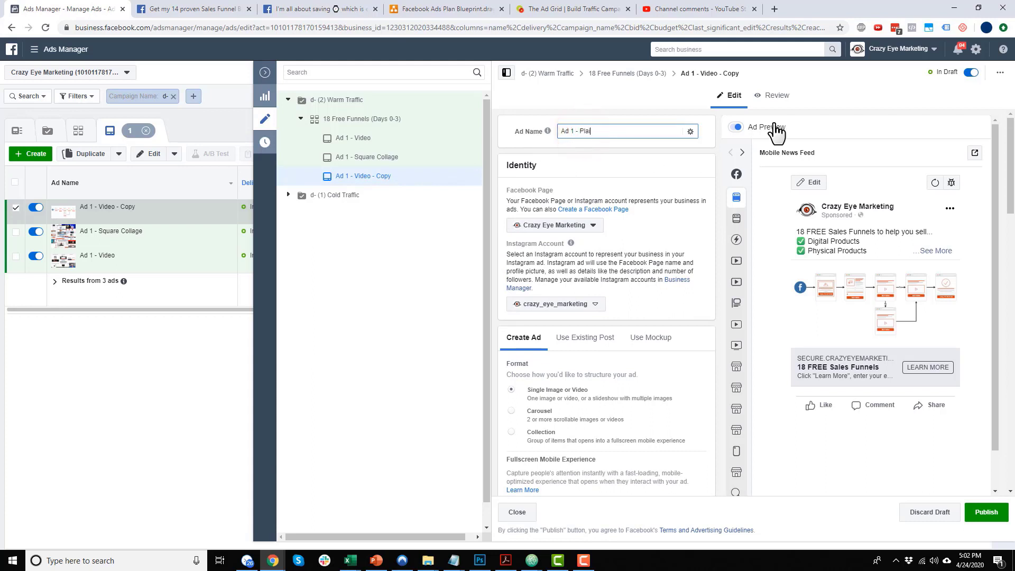
{"action": "left_click", "coordinate": [389, 328]}
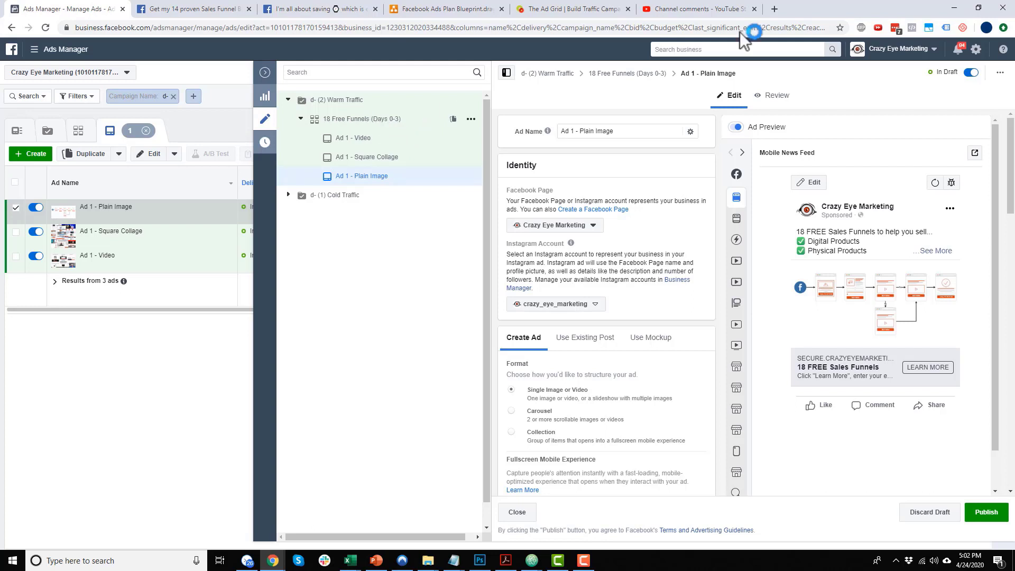
Step: Switch to the Facebook Ads Plan Blueprint diagram and review the warm traffic retargeting stages of the Initial Plan
{"action": "left_click", "coordinate": [455, 9]}
{"action": "scroll", "coordinate": [443, 193], "scroll_direction": "up", "scroll_amount": 1}
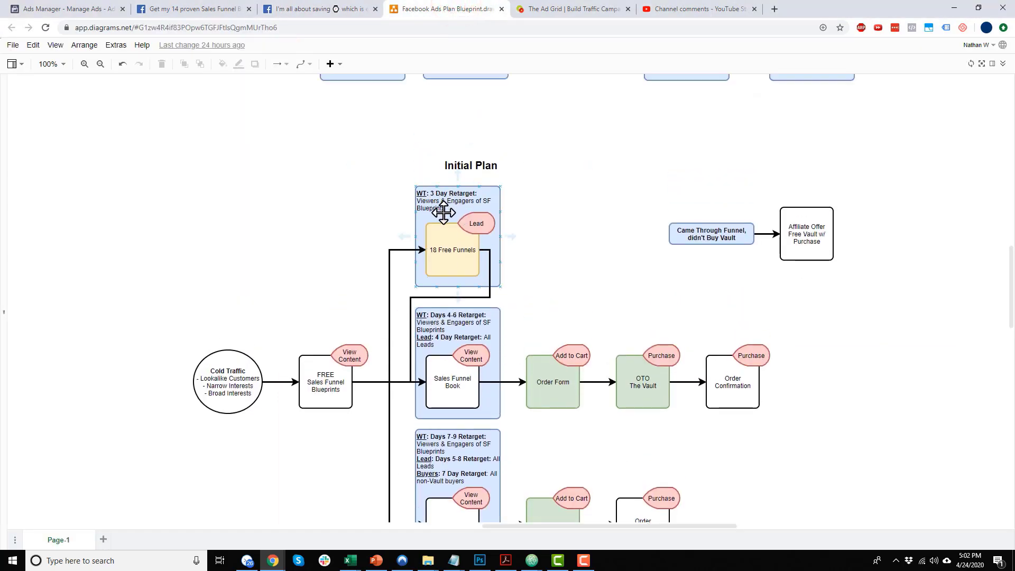
{"action": "scroll", "coordinate": [454, 253], "scroll_direction": "down", "scroll_amount": 1}
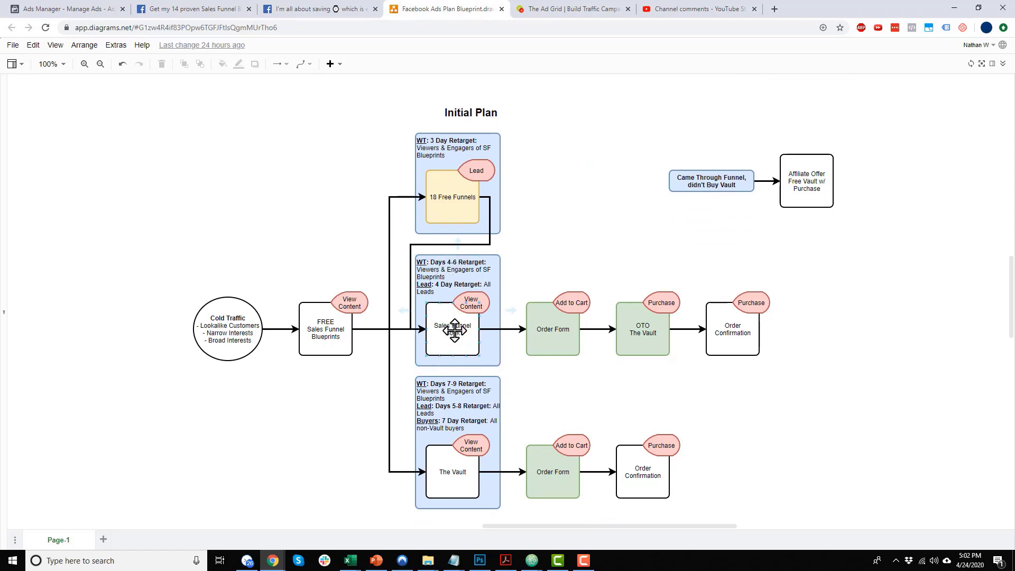
Step: Return to Ads Manager and start a new ad set named Sales Funnel Book (Days 4-7) in the d- (2) Warm Traffic campaign
{"action": "left_click", "coordinate": [82, 10]}
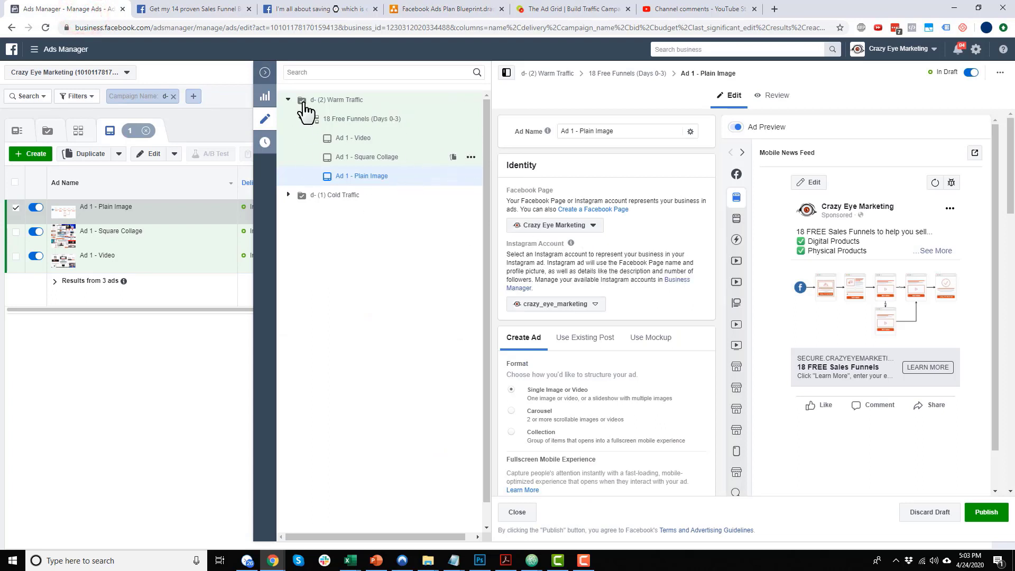
{"action": "left_click", "coordinate": [265, 72]}
{"action": "left_click", "coordinate": [346, 133]}
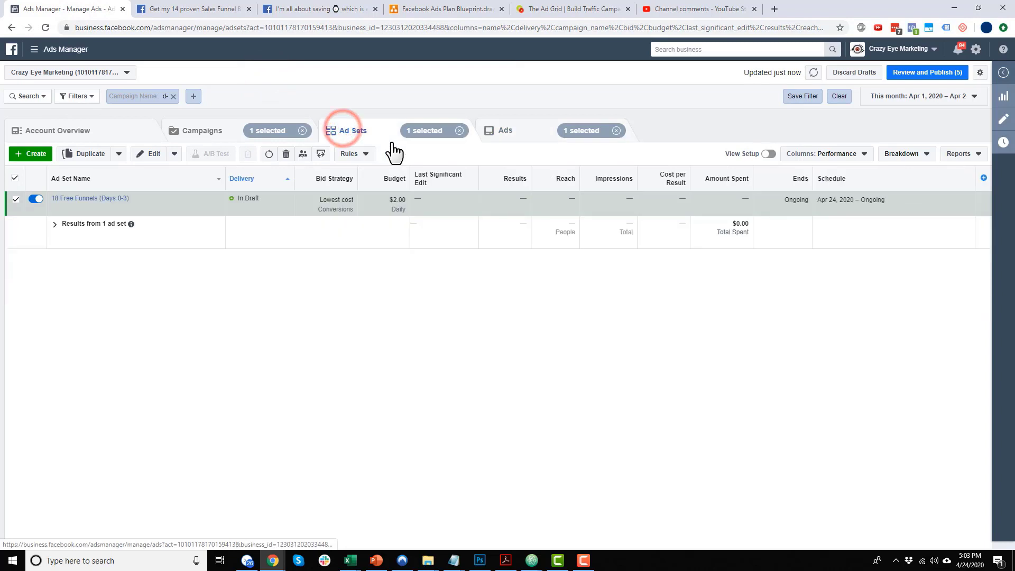
{"action": "left_click", "coordinate": [40, 158]}
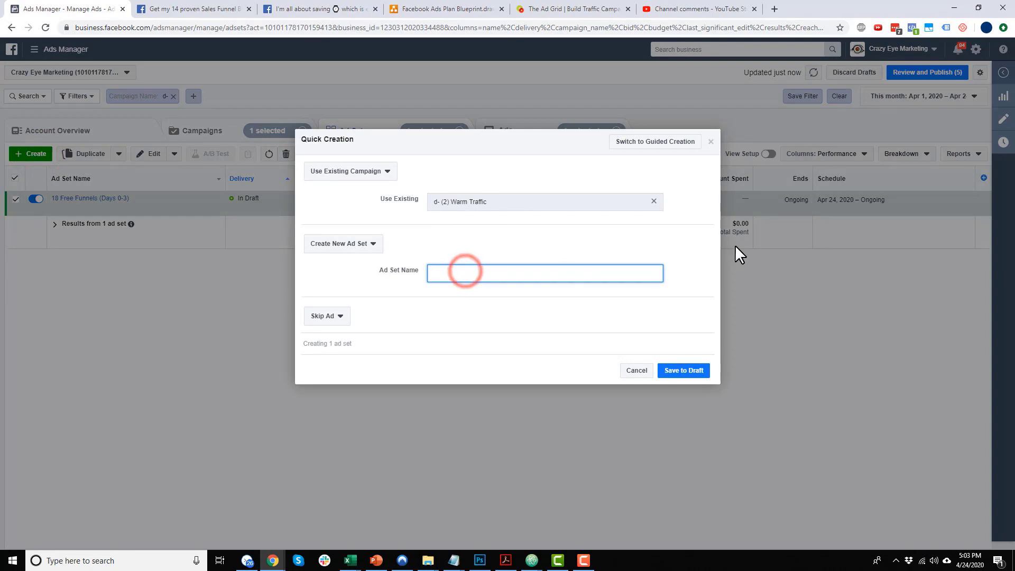
{"action": "type", "text": "Sales Funnel Book (Days 4-7"}
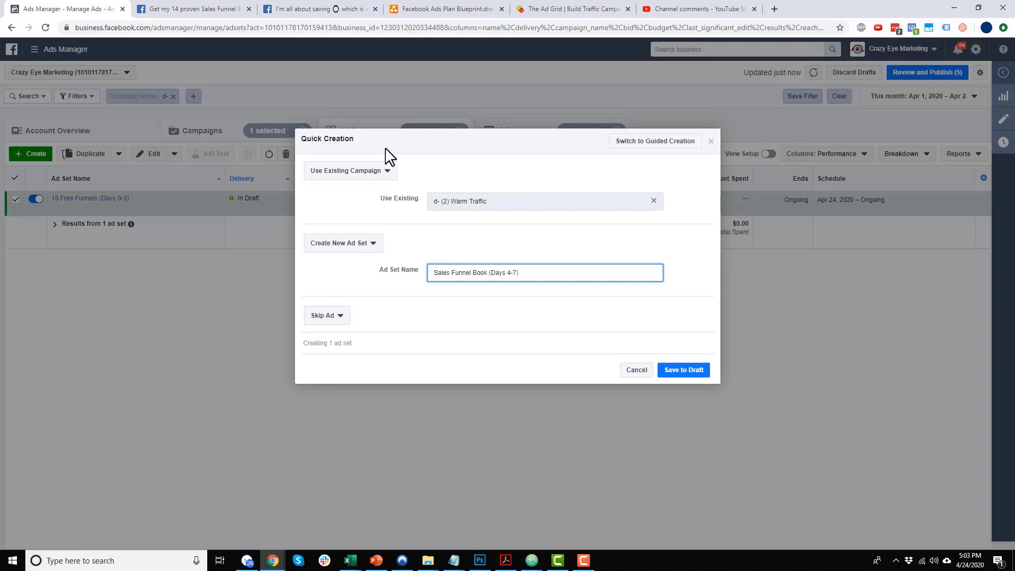
Step: Check the retargeting days in the ads plan blueprint and correct the new ad set's name to Sales Funnel Book (Days 4-6)
{"action": "left_click", "coordinate": [328, 9]}
{"action": "left_click", "coordinate": [419, 9]}
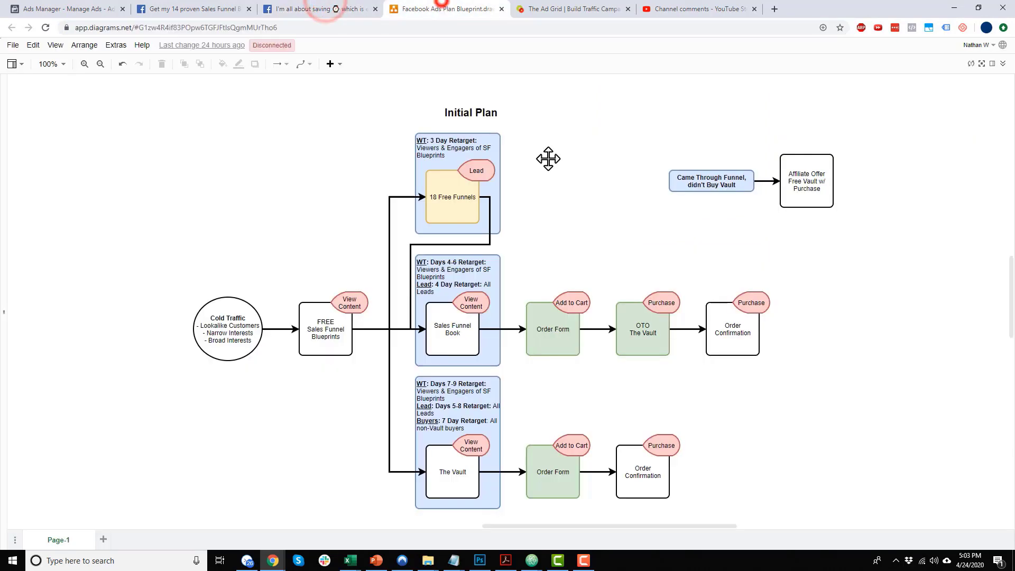
{"action": "left_click", "coordinate": [42, 9]}
{"action": "left_click", "coordinate": [516, 272]}
{"action": "left_click_drag", "start_coordinate": [516, 272], "coordinate": [525, 276]}
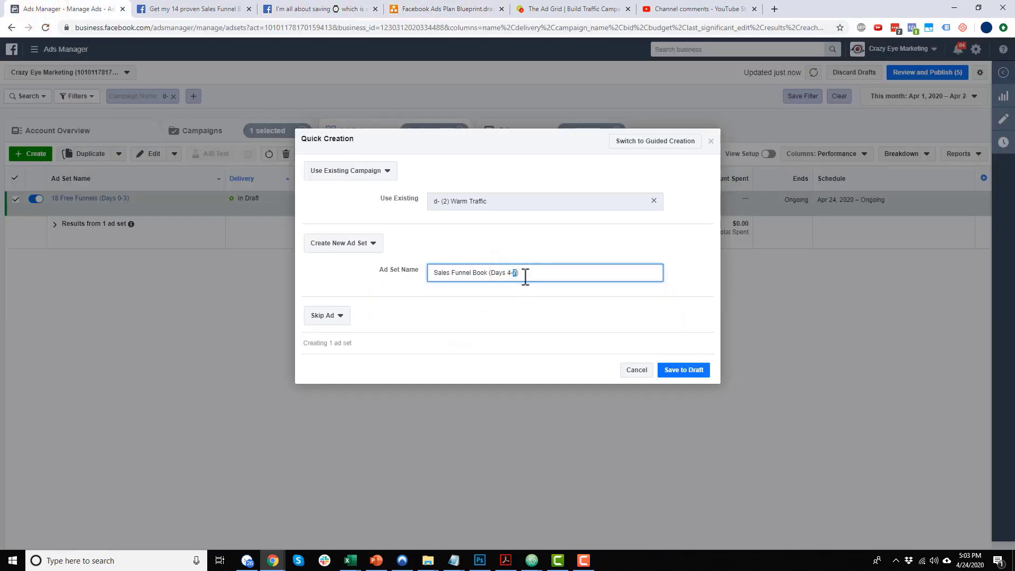
Step: Include a new ad named Ad 1 in the ad set and save both to draft
{"action": "left_click", "coordinate": [324, 316]}
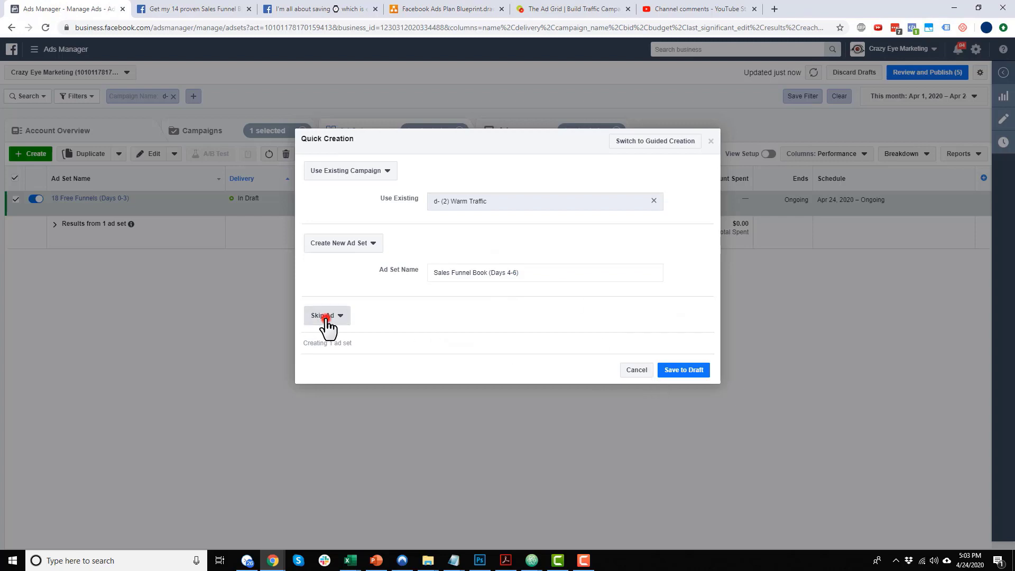
{"action": "left_click", "coordinate": [349, 335]}
{"action": "left_click", "coordinate": [536, 334]}
{"action": "left_click", "coordinate": [478, 338]}
{"action": "type", "text": "Ad 1"}
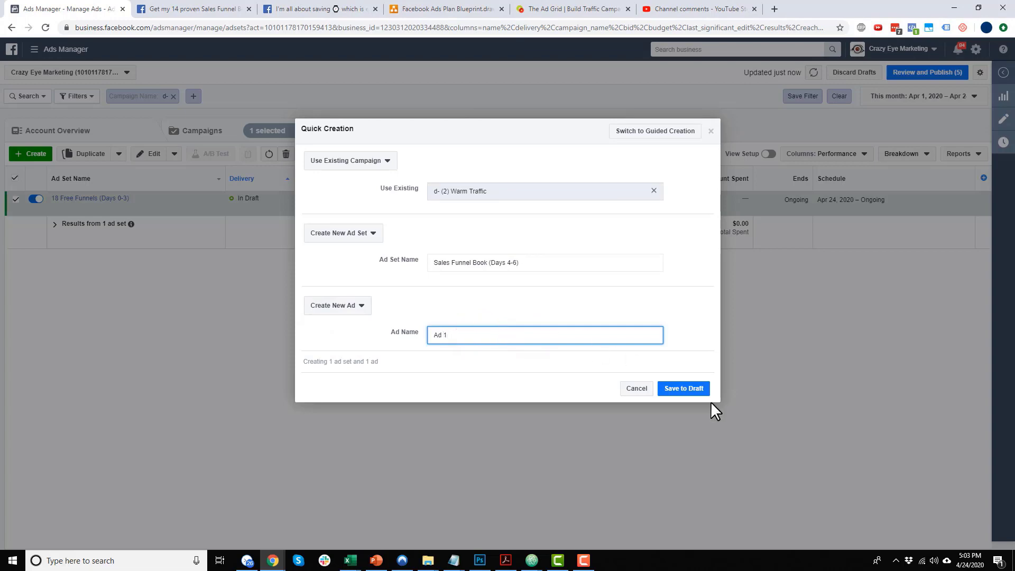
{"action": "left_click", "coordinate": [688, 388]}
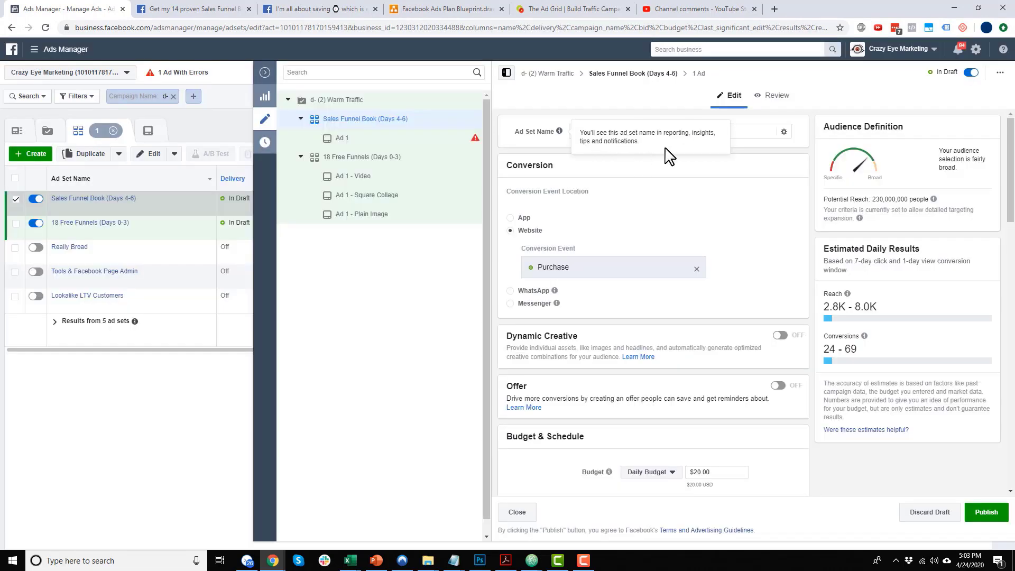
Step: Check the conversion event of the Sales Funnel Book (Days 4-6) ad set and lower its daily budget
{"action": "scroll", "coordinate": [634, 207], "scroll_direction": "down", "scroll_amount": 1}
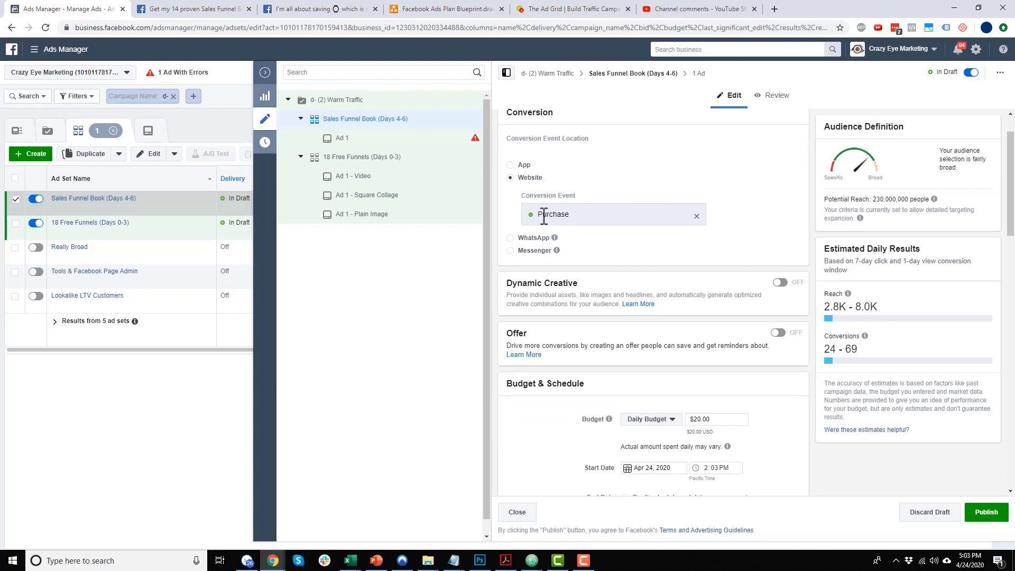
{"action": "scroll", "coordinate": [592, 228], "scroll_direction": "down", "scroll_amount": 2}
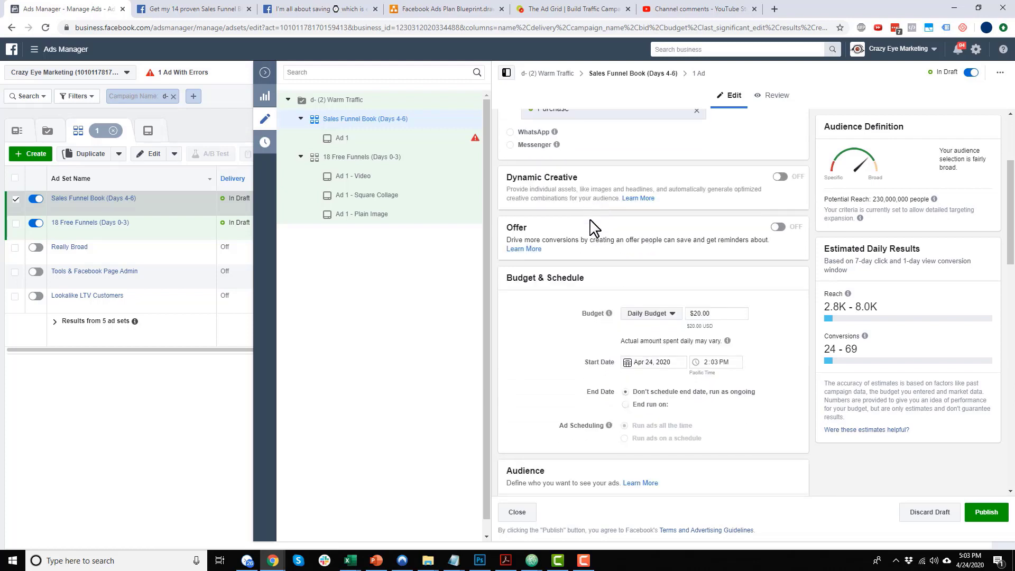
{"action": "scroll", "coordinate": [560, 174], "scroll_direction": "down", "scroll_amount": 1}
{"action": "scroll", "coordinate": [553, 202], "scroll_direction": "down", "scroll_amount": 1}
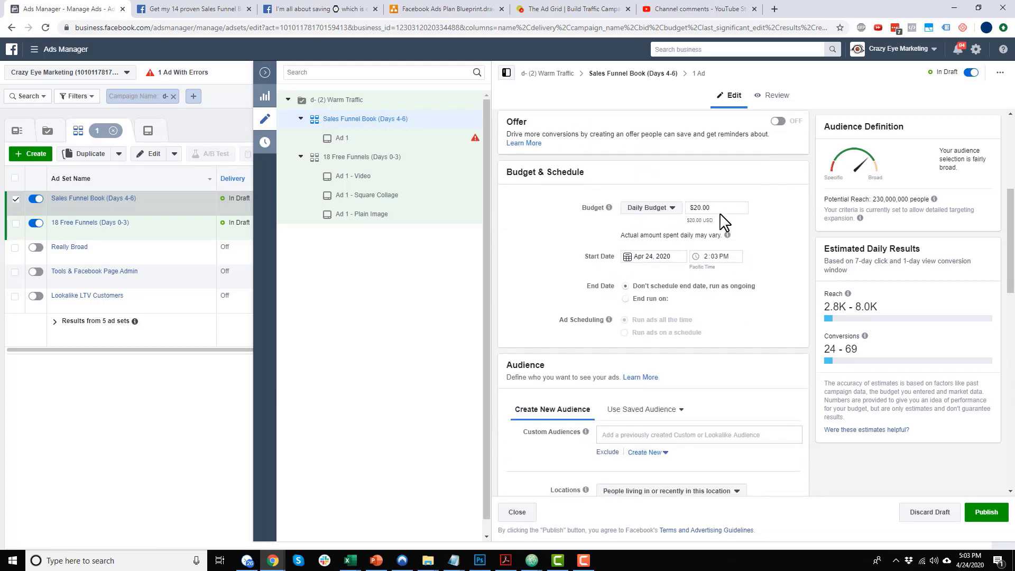
{"action": "key", "text": "BackSpace"}
{"action": "left_click", "coordinate": [781, 216]}
{"action": "scroll", "coordinate": [780, 220], "scroll_direction": "down", "scroll_amount": 4}
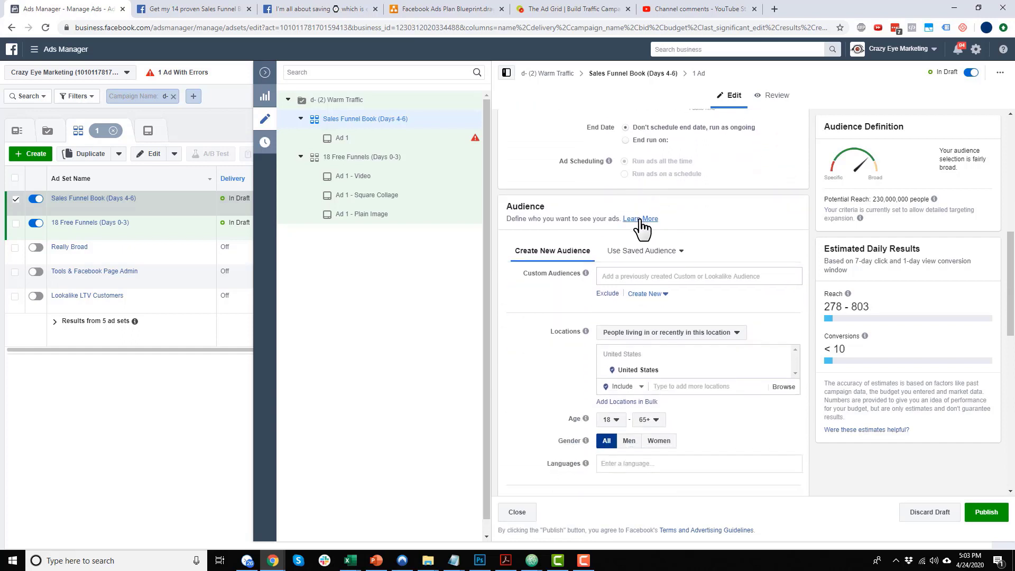
Step: Include the 6-day custom audiences d- Engaged with Page, d- Watched 15+ Sec Video and d- Visited ANY Page
{"action": "left_click", "coordinate": [630, 223]}
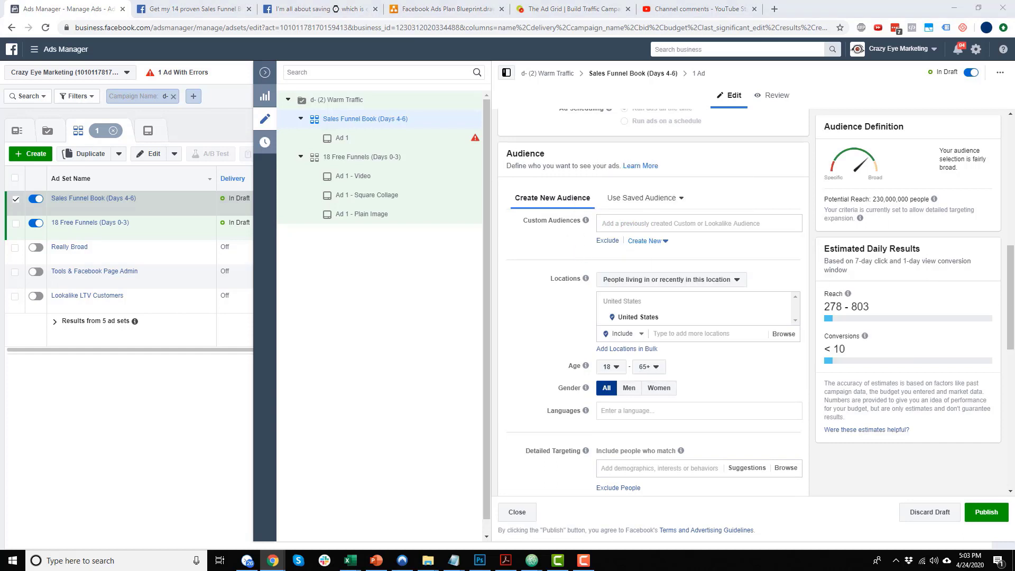
{"action": "left_click", "coordinate": [685, 219]}
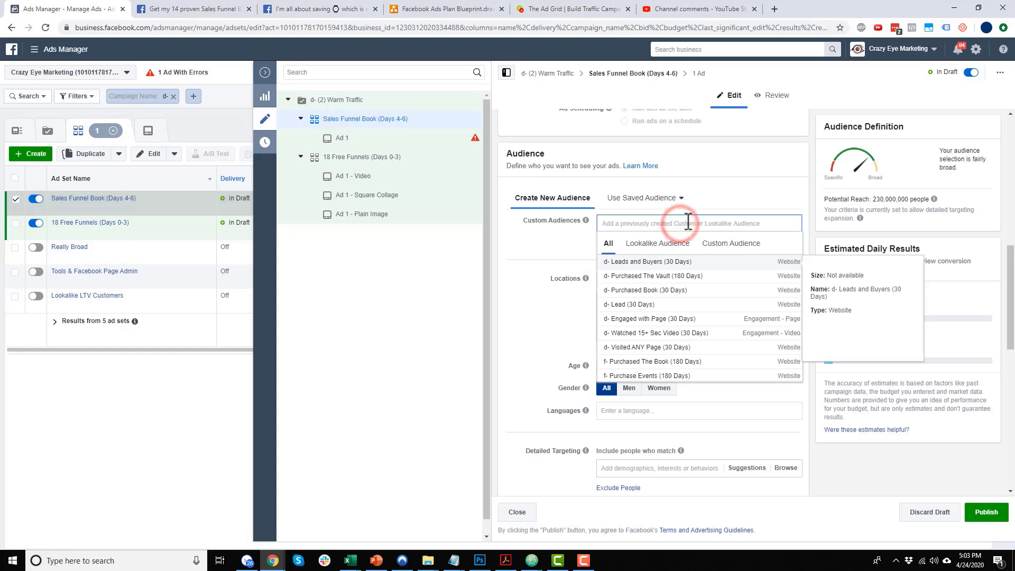
{"action": "type", "text": "6 da"}
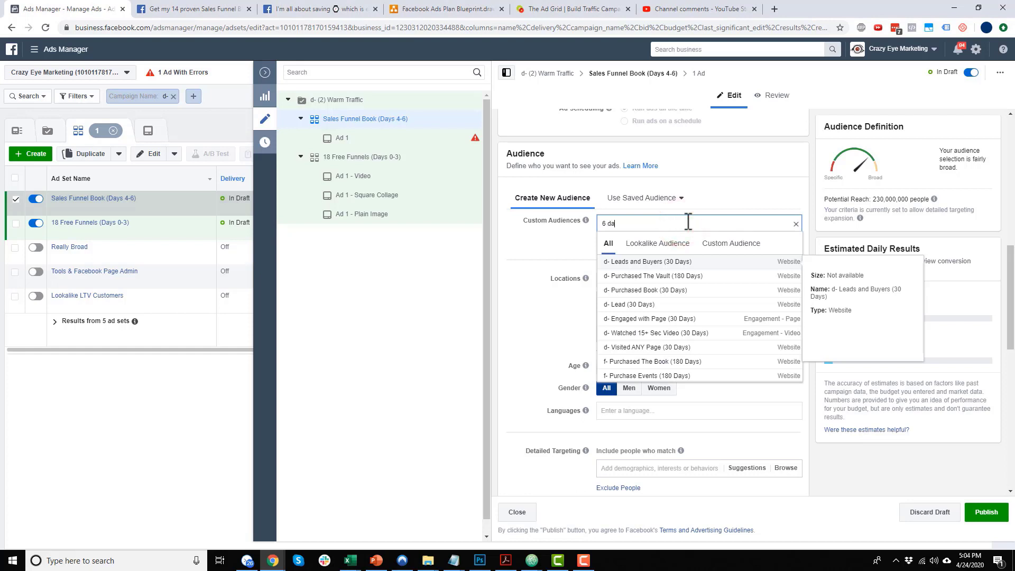
{"action": "type", "text": "y"}
{"action": "left_click", "coordinate": [653, 265]}
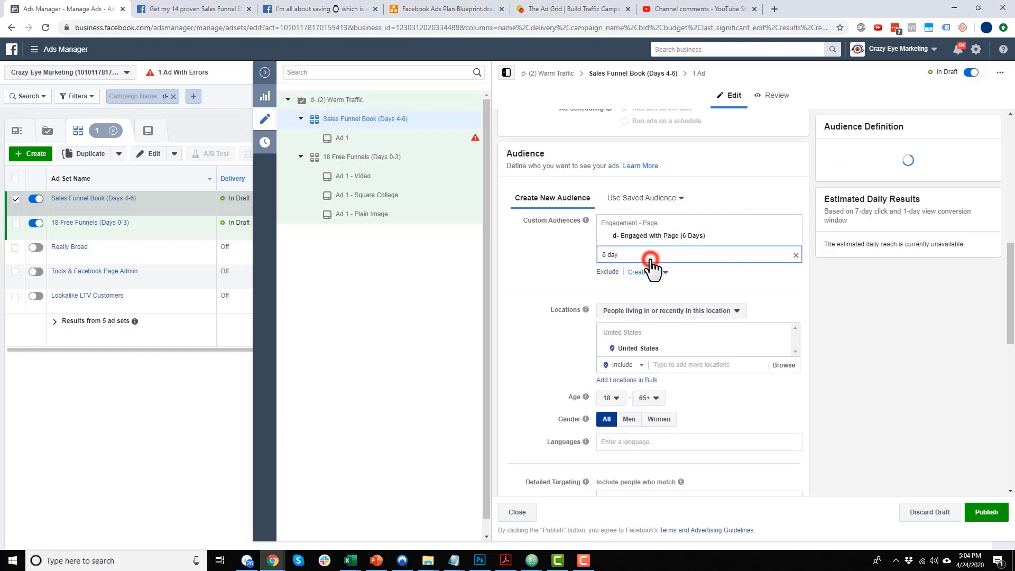
{"action": "left_click", "coordinate": [656, 294]}
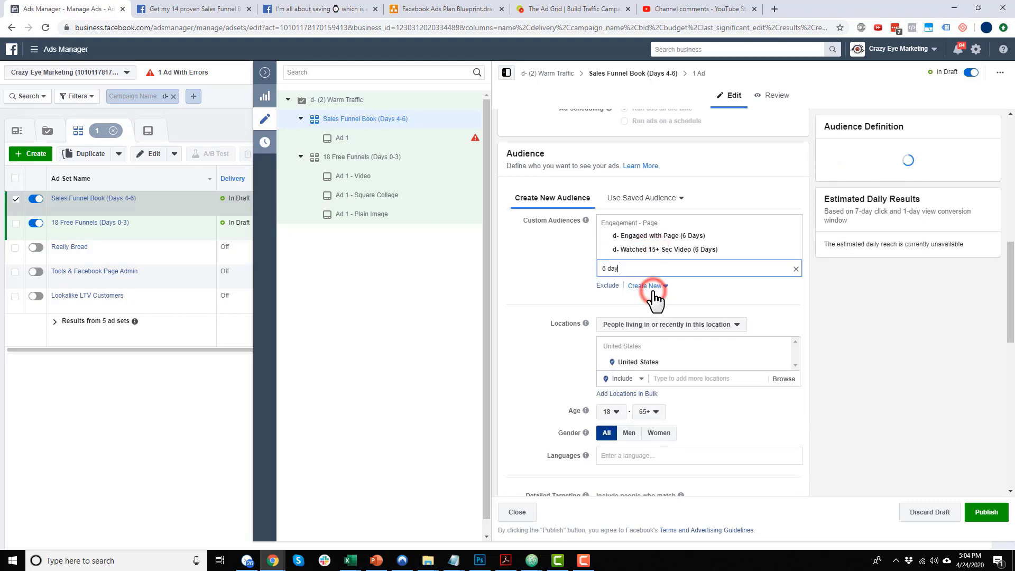
{"action": "left_click", "coordinate": [661, 308]}
{"action": "left_click", "coordinate": [533, 284]}
Step: Exclude the 3-day custom audiences d- Engaged with Page, d- Watched 15+ Sec Video and d- Visited ANY Page
{"action": "scroll", "coordinate": [625, 256], "scroll_direction": "down", "scroll_amount": 2}
{"action": "left_click", "coordinate": [608, 218]}
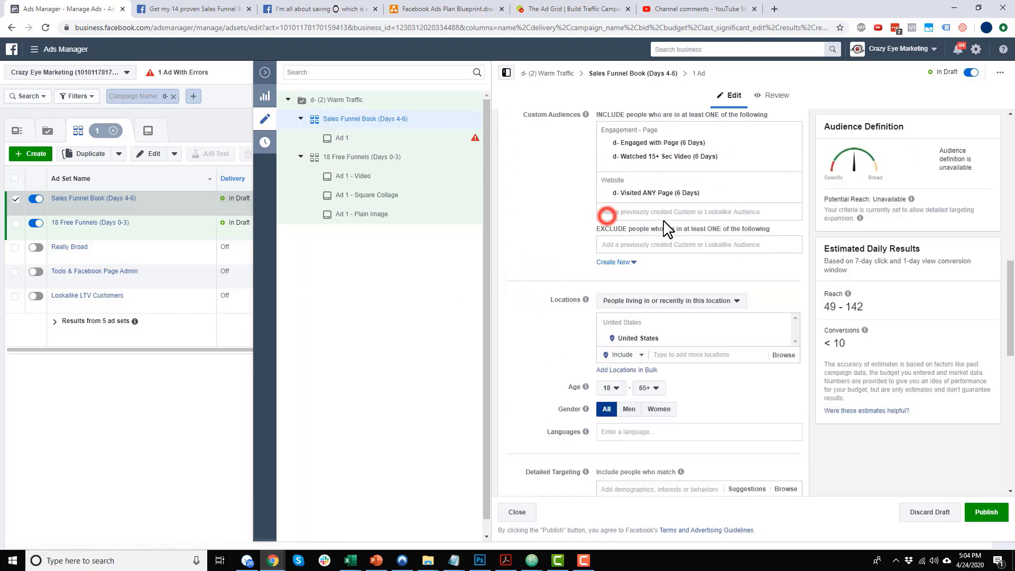
{"action": "left_click", "coordinate": [662, 243]}
{"action": "type", "text": "3 days"}
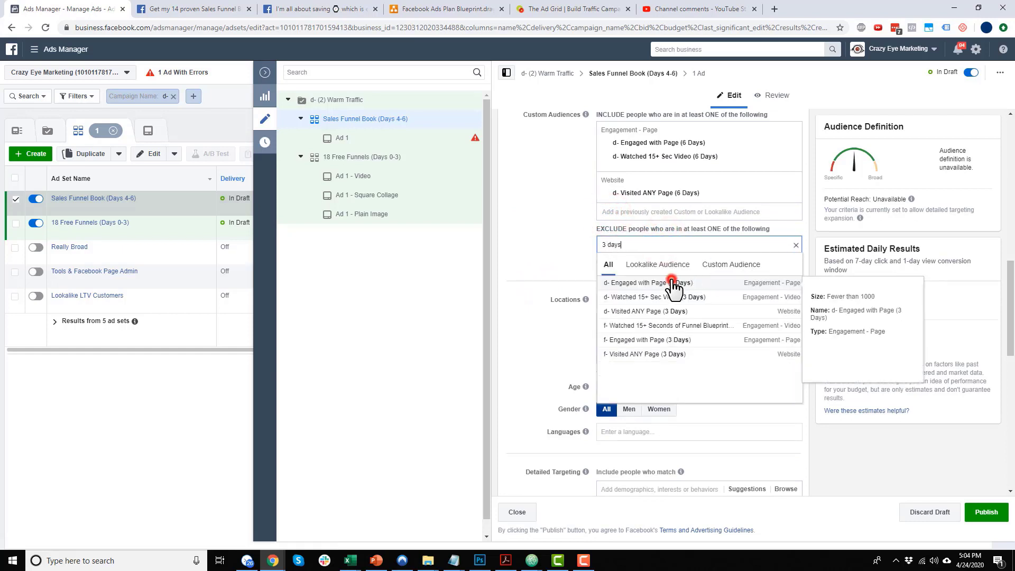
{"action": "left_click", "coordinate": [673, 284]}
{"action": "left_click", "coordinate": [688, 315]}
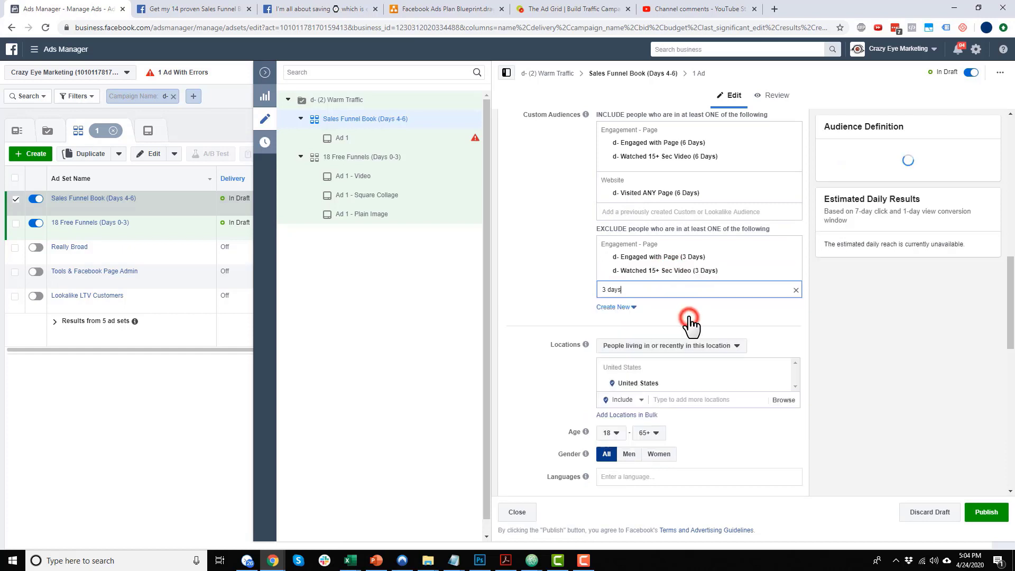
{"action": "left_click", "coordinate": [687, 328]}
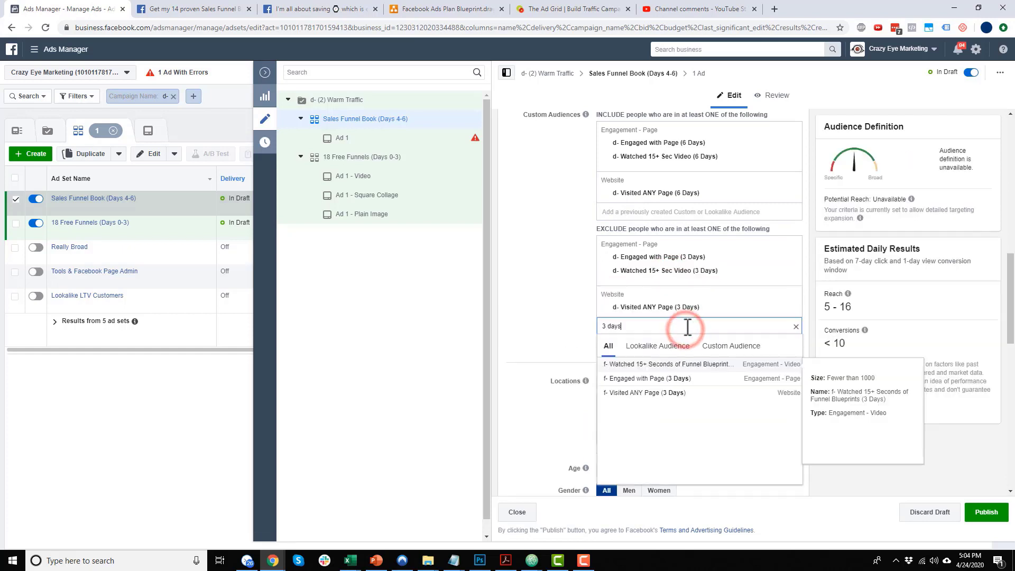
Step: Also exclude the 180-day buyer audiences d- Purchased The Vault and f- Purchased The Book
{"action": "type", "text": "180"}
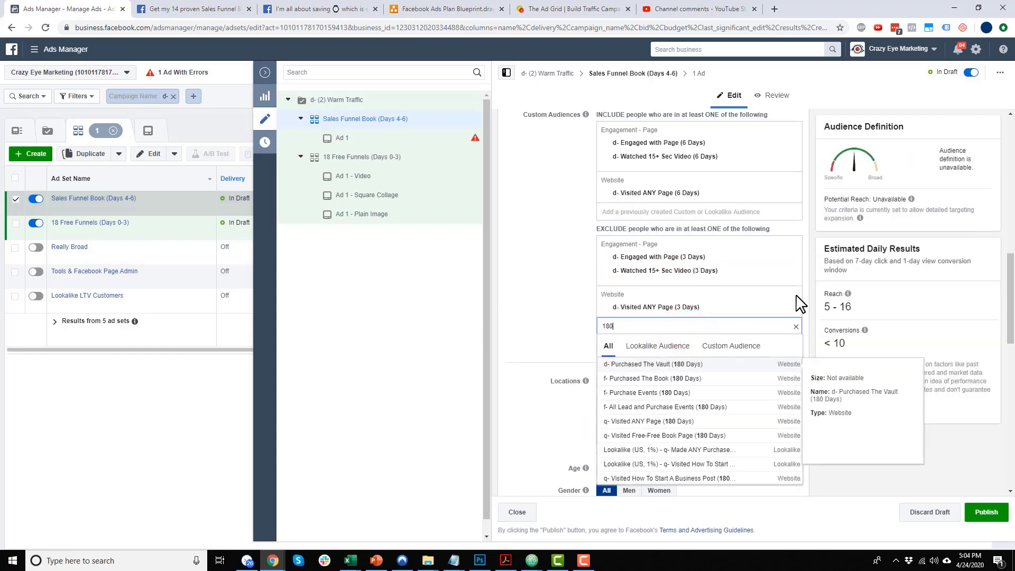
{"action": "left_click", "coordinate": [667, 364]}
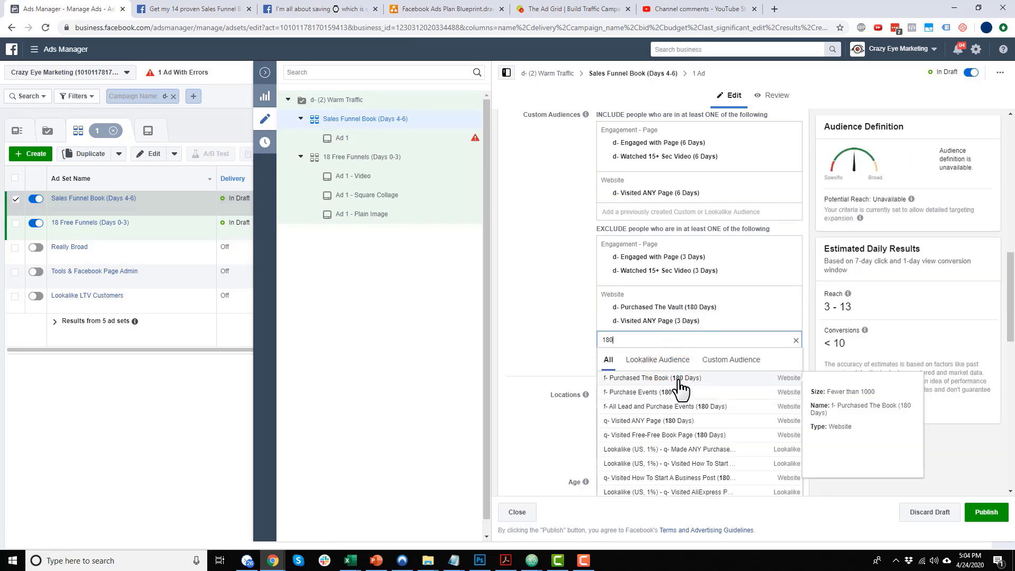
{"action": "left_click", "coordinate": [681, 387]}
{"action": "left_click", "coordinate": [541, 336]}
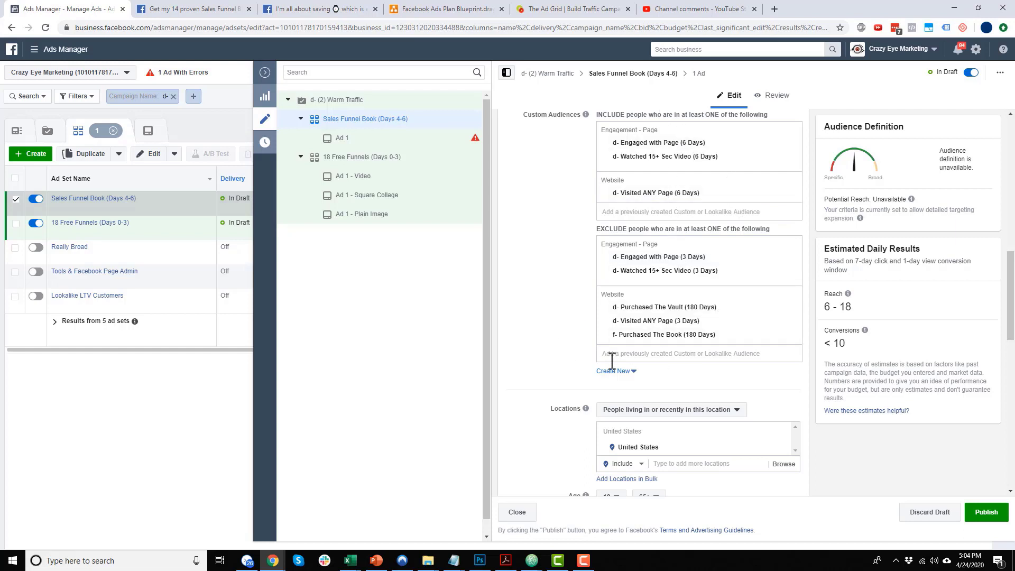
Step: Review the location type options and remove United States from the ad set's targeted locations
{"action": "scroll", "coordinate": [609, 367], "scroll_direction": "down", "scroll_amount": 3}
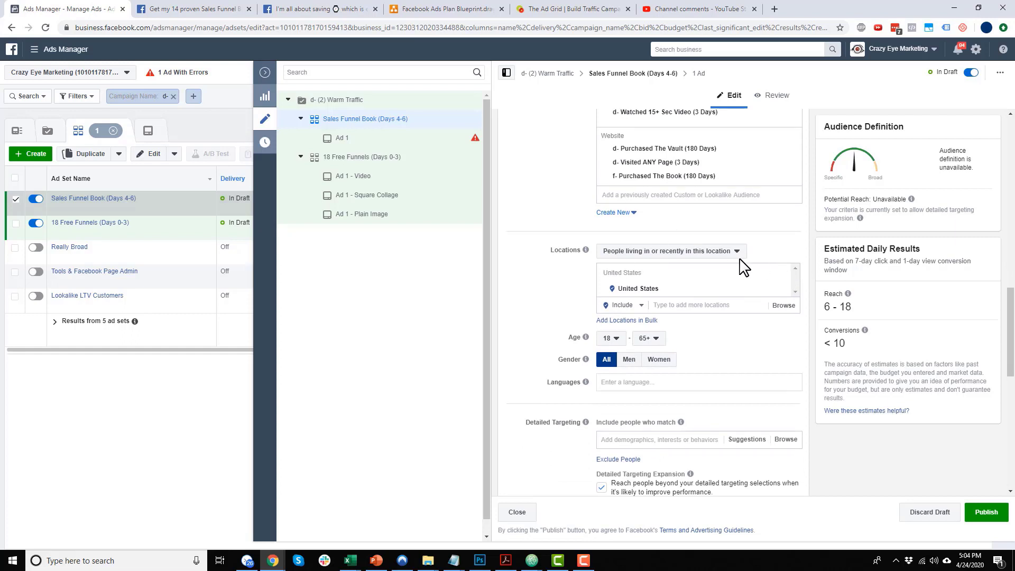
{"action": "left_click", "coordinate": [736, 251]}
{"action": "scroll", "coordinate": [700, 202], "scroll_direction": "up", "scroll_amount": 2}
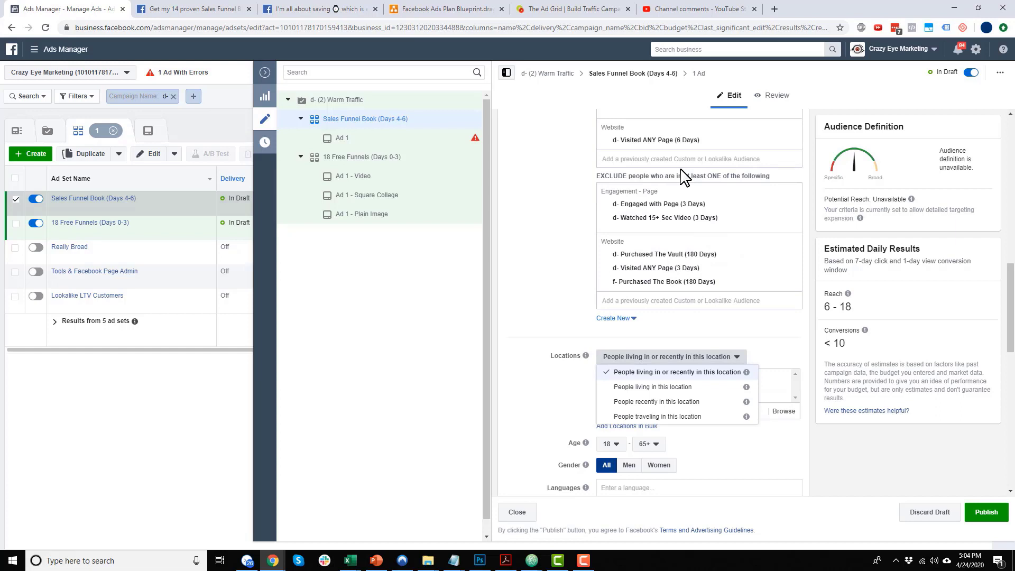
{"action": "left_click", "coordinate": [542, 263]}
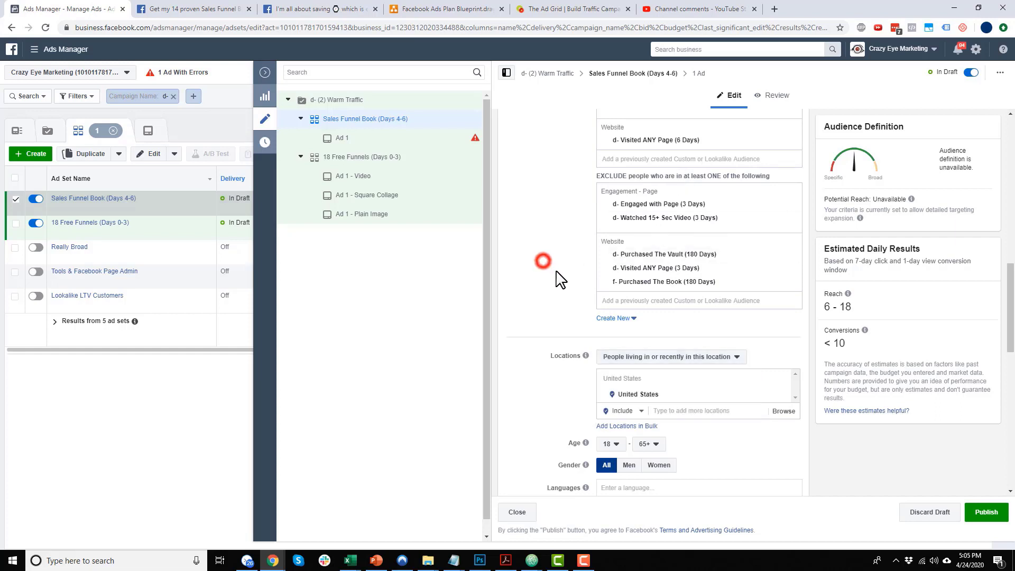
{"action": "scroll", "coordinate": [554, 276], "scroll_direction": "down", "scroll_amount": 2}
{"action": "left_click", "coordinate": [698, 252]}
{"action": "left_click", "coordinate": [698, 265]}
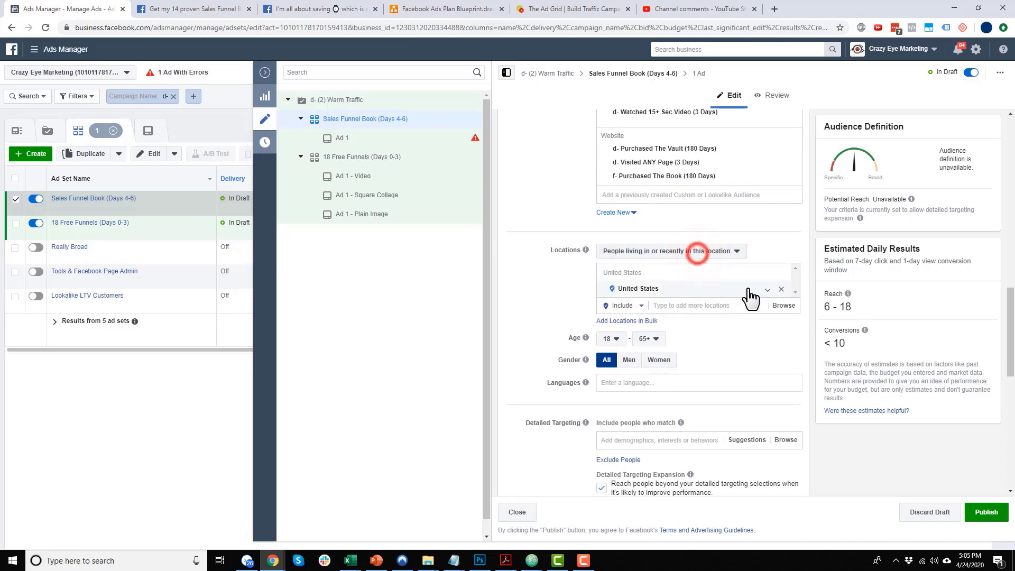
{"action": "left_click", "coordinate": [783, 273]}
Step: Turn off detailed targeting expansion and check the ad set's placements, optimization and delivery settings
{"action": "scroll", "coordinate": [750, 295], "scroll_direction": "down", "scroll_amount": 5}
{"action": "scroll", "coordinate": [750, 295], "scroll_direction": "up", "scroll_amount": 5}
{"action": "scroll", "coordinate": [727, 280], "scroll_direction": "down", "scroll_amount": 3}
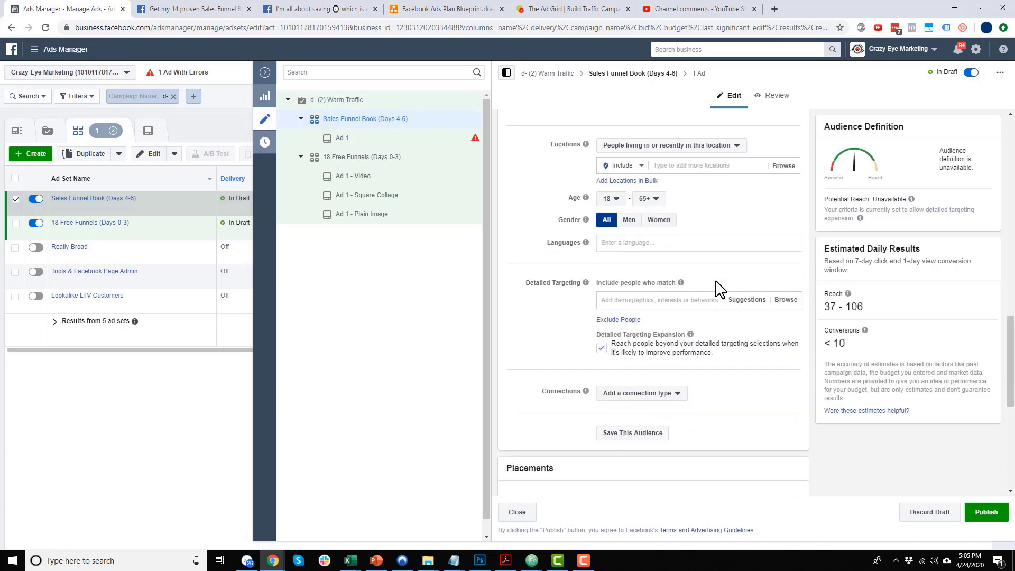
{"action": "left_click", "coordinate": [603, 347]}
{"action": "scroll", "coordinate": [582, 333], "scroll_direction": "down", "scroll_amount": 5}
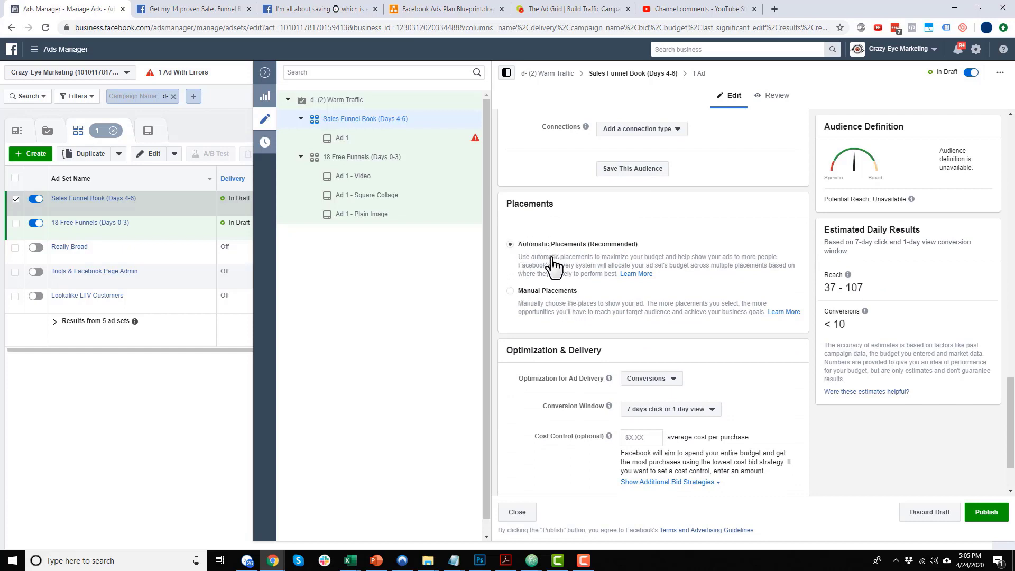
{"action": "scroll", "coordinate": [721, 310], "scroll_direction": "down", "scroll_amount": 3}
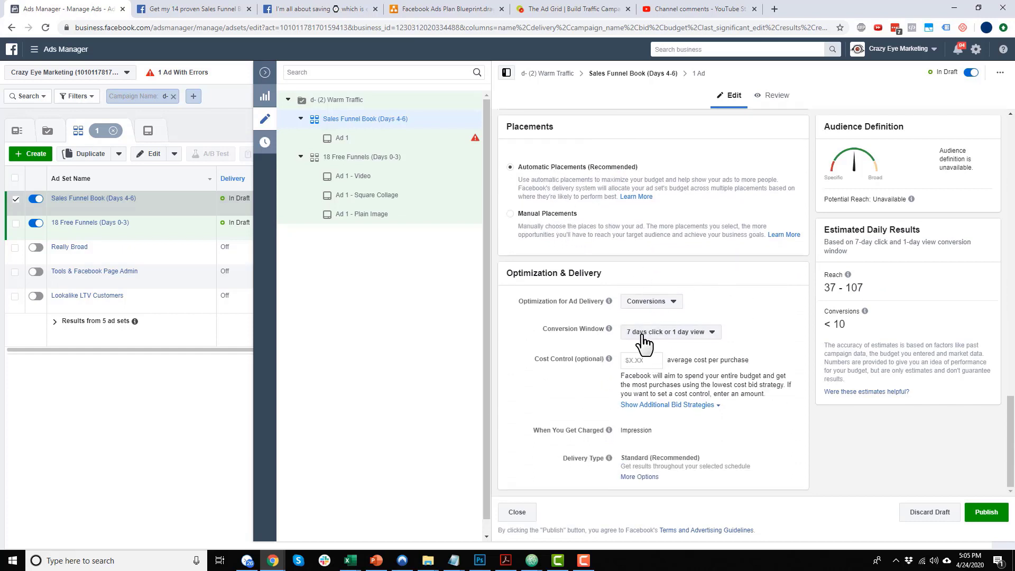
{"action": "left_click", "coordinate": [392, 137]}
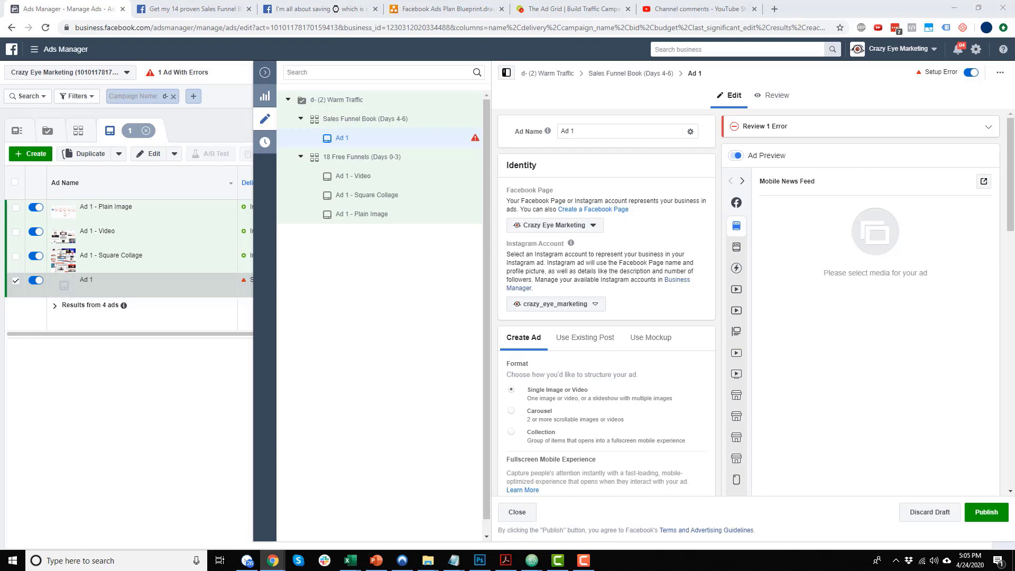
{"action": "scroll", "coordinate": [629, 259], "scroll_direction": "down", "scroll_amount": 3}
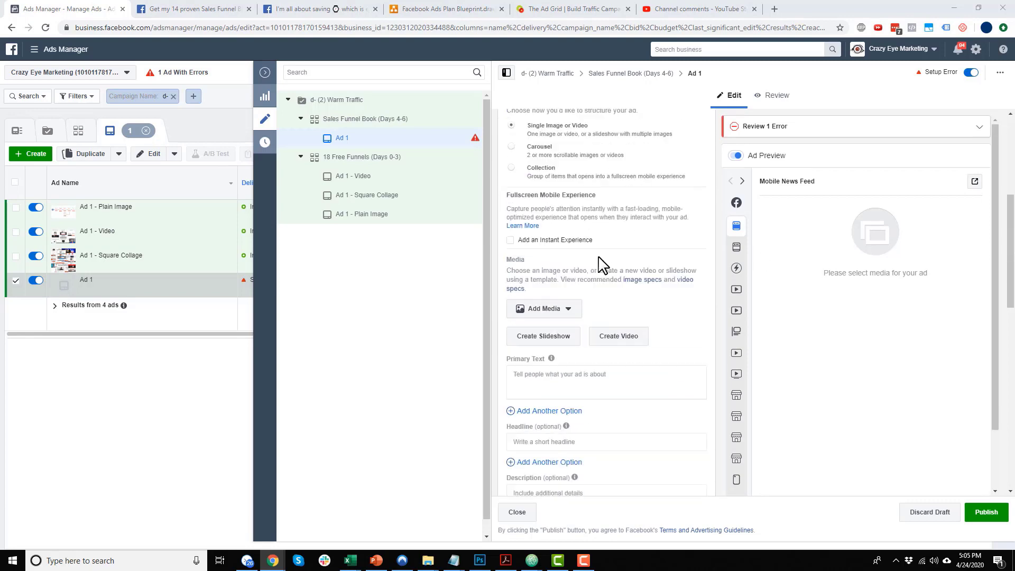
{"action": "scroll", "coordinate": [582, 270], "scroll_direction": "down", "scroll_amount": 8}
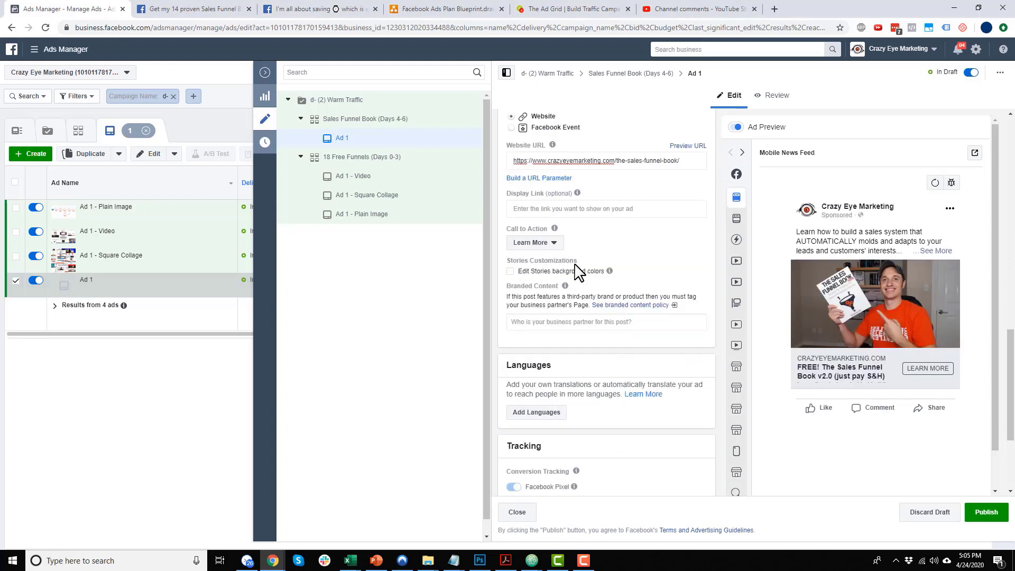
Step: Set Ad 1's URL parameters to utm_source=facebook&utm_medium=cpc&utm_campaign={{campaign.name}}&utm_content={{adset.name}}_{{ad.name}}_{{placement}}_{{site_source_name}}
{"action": "scroll", "coordinate": [548, 261], "scroll_direction": "down", "scroll_amount": 4}
{"action": "left_click", "coordinate": [569, 452]}
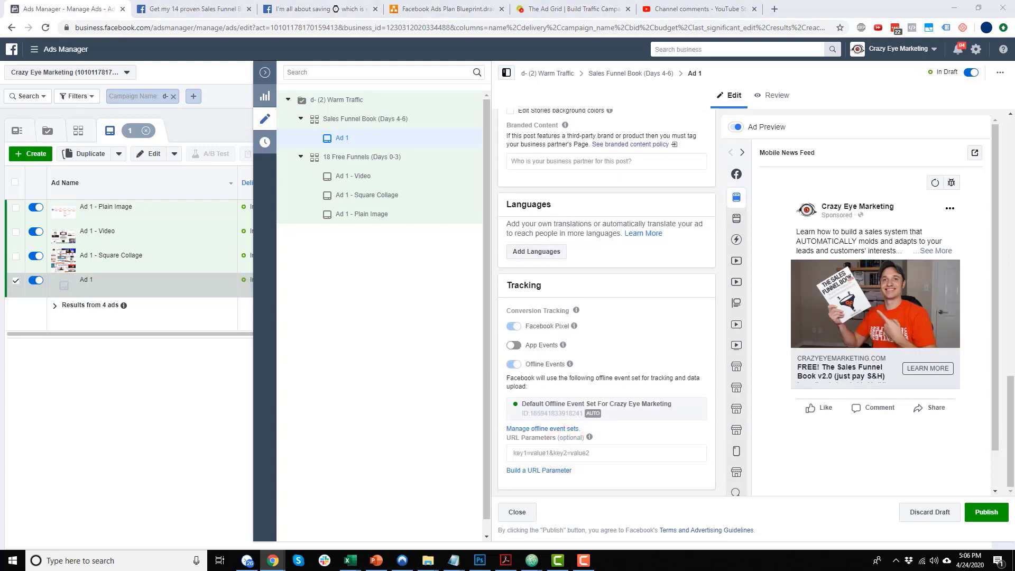
{"action": "left_click", "coordinate": [532, 455]}
{"action": "key", "text": "ctrl+v"}
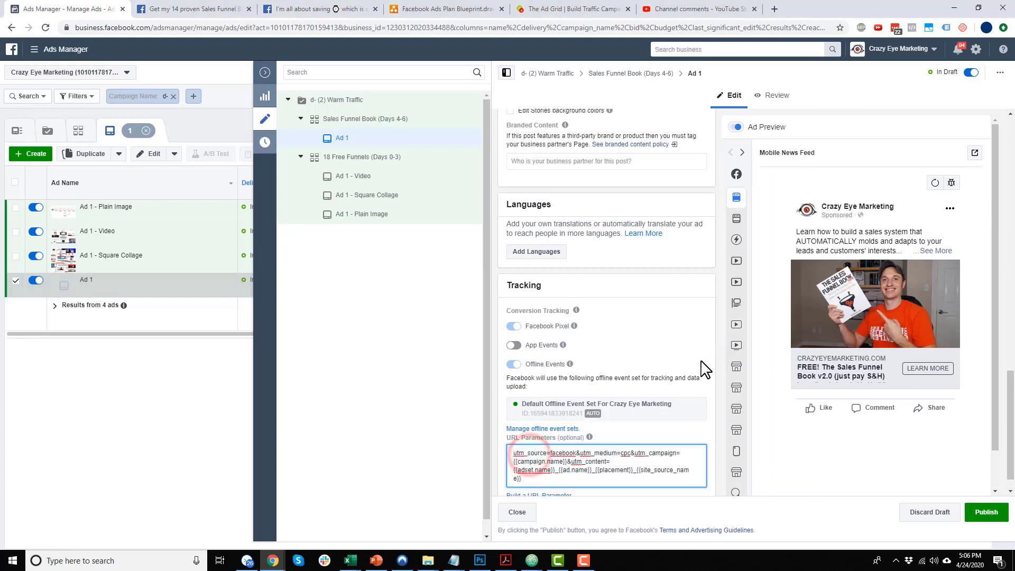
Step: Add the 720 × 720 Sales Funnel Book video showing the open book pages as Ad 1's media
{"action": "scroll", "coordinate": [696, 360], "scroll_direction": "up", "scroll_amount": 6}
{"action": "scroll", "coordinate": [697, 367], "scroll_direction": "up", "scroll_amount": 4}
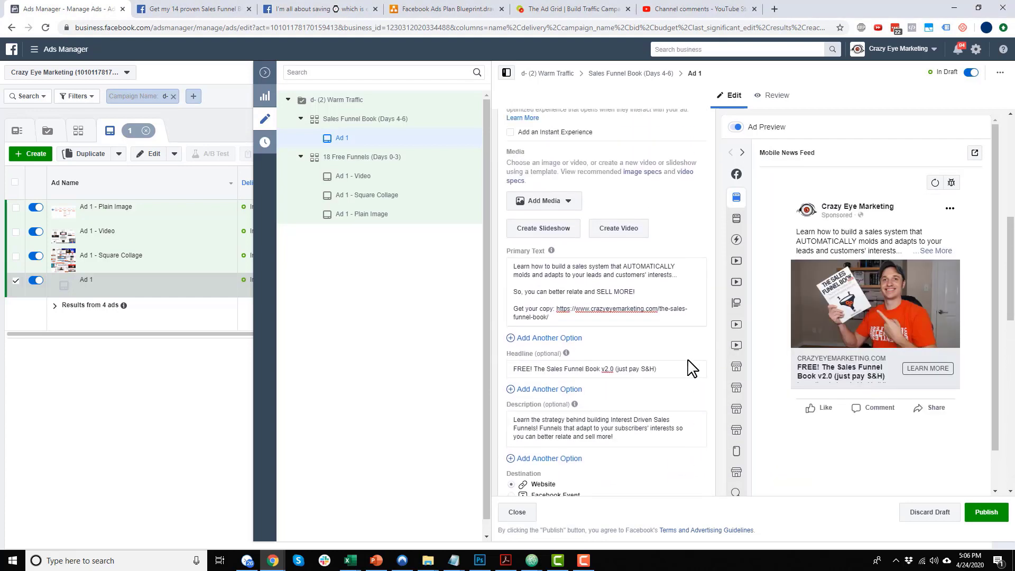
{"action": "left_click", "coordinate": [550, 201]}
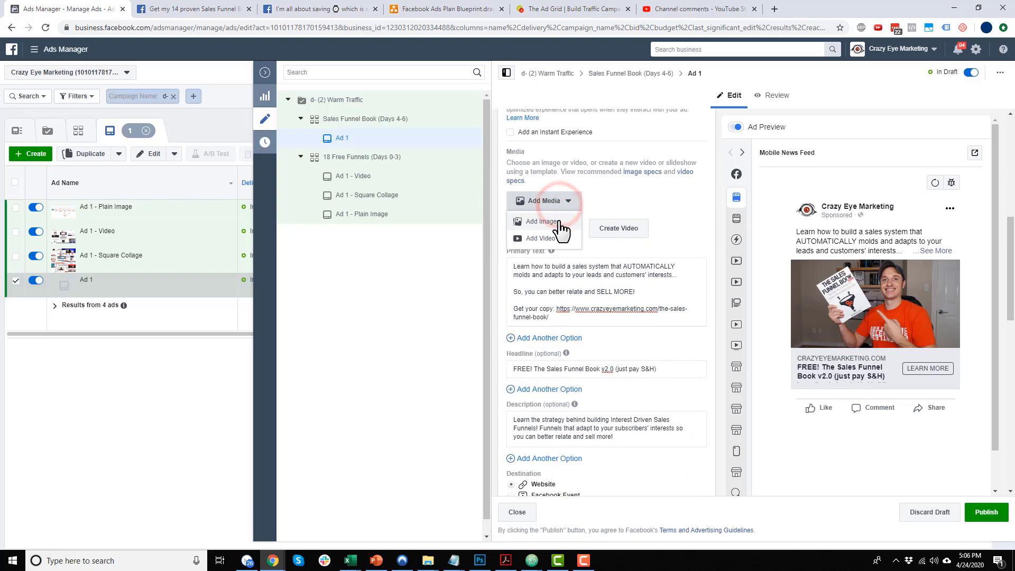
{"action": "left_click", "coordinate": [555, 246]}
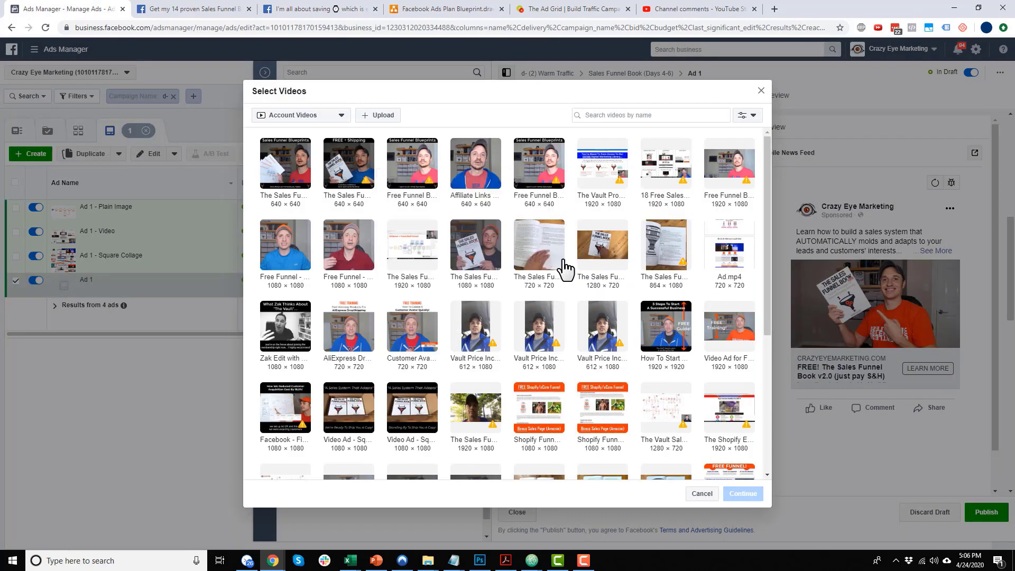
{"action": "left_click", "coordinate": [540, 256]}
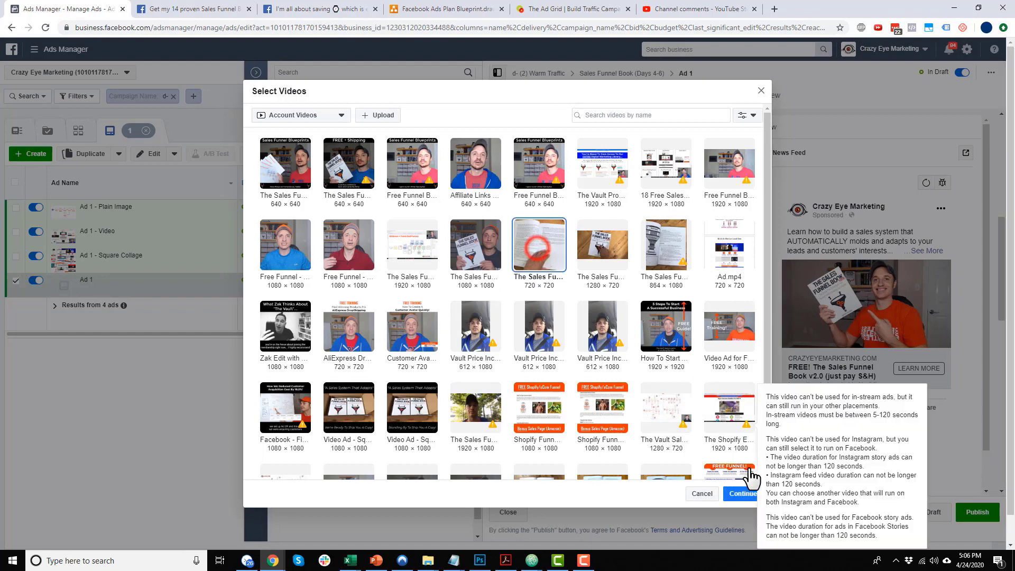
{"action": "left_click", "coordinate": [743, 493]}
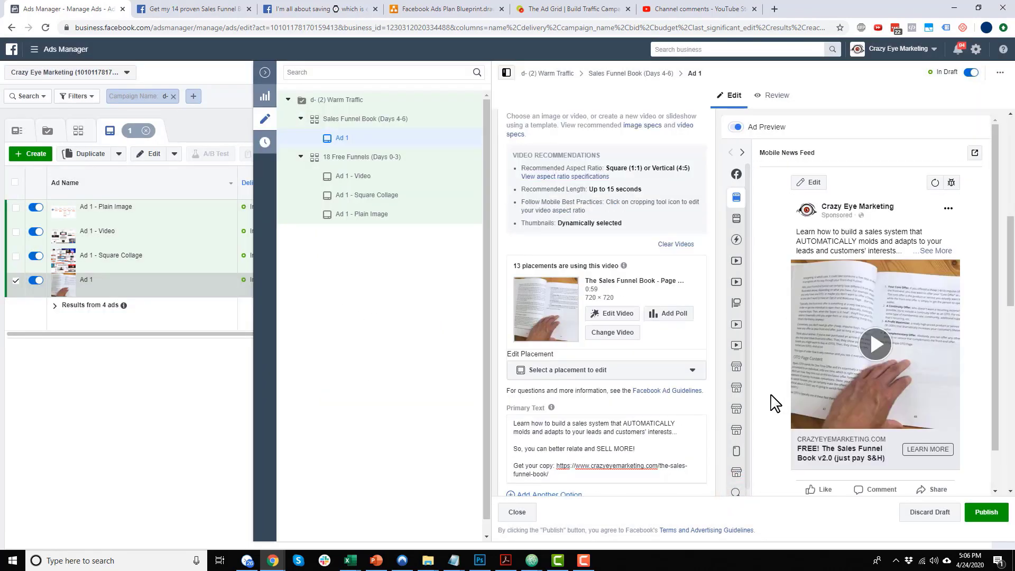
Step: Look over Ad 1's settings and duplicate it once into the original campaign, keeping existing reactions, comments and shares
{"action": "scroll", "coordinate": [550, 395], "scroll_direction": "up", "scroll_amount": 6}
{"action": "scroll", "coordinate": [550, 396], "scroll_direction": "up", "scroll_amount": 1}
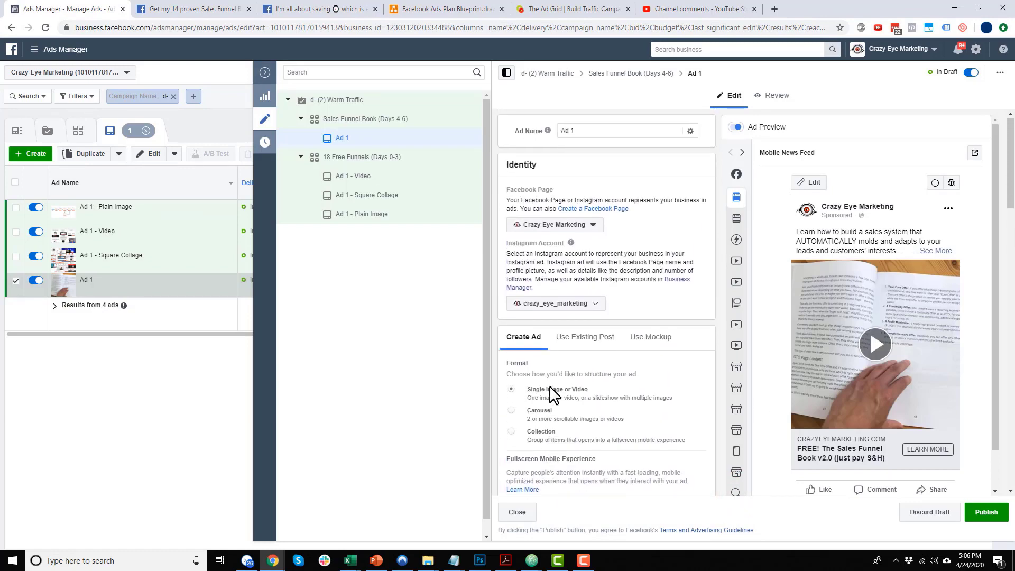
{"action": "scroll", "coordinate": [561, 370], "scroll_direction": "down", "scroll_amount": 9}
{"action": "scroll", "coordinate": [563, 366], "scroll_direction": "down", "scroll_amount": 10}
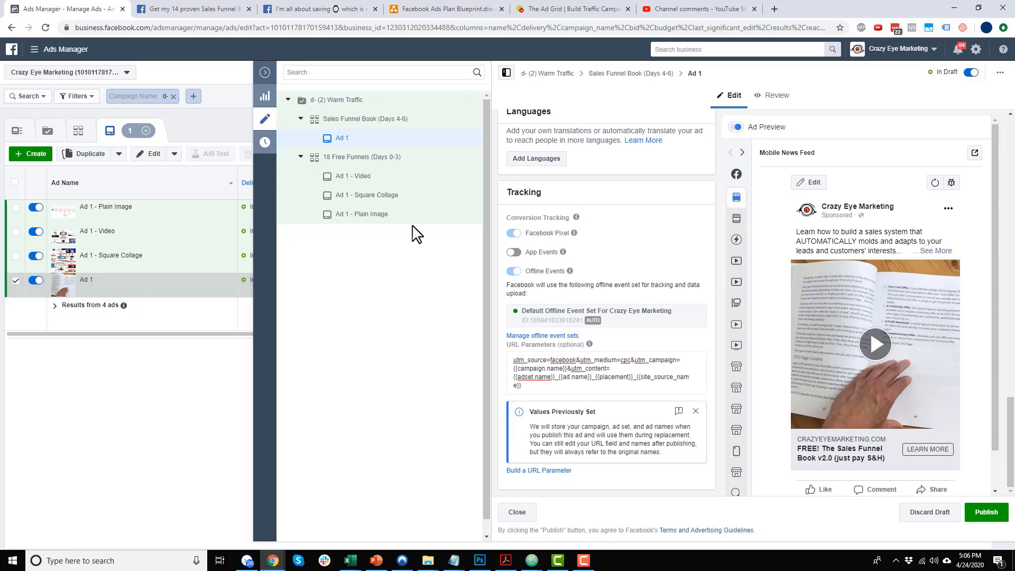
{"action": "left_click", "coordinate": [454, 139]}
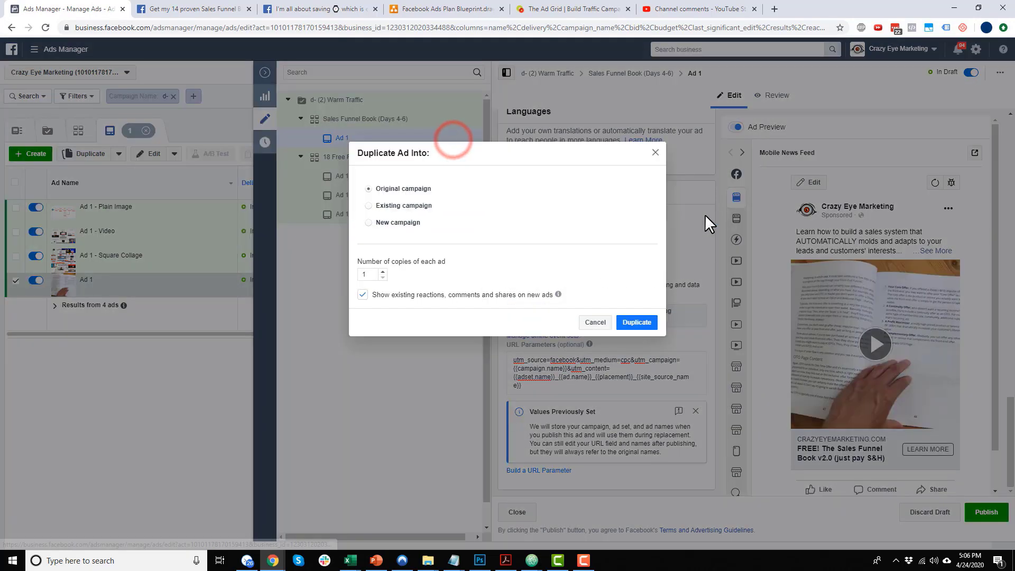
{"action": "left_click", "coordinate": [635, 321]}
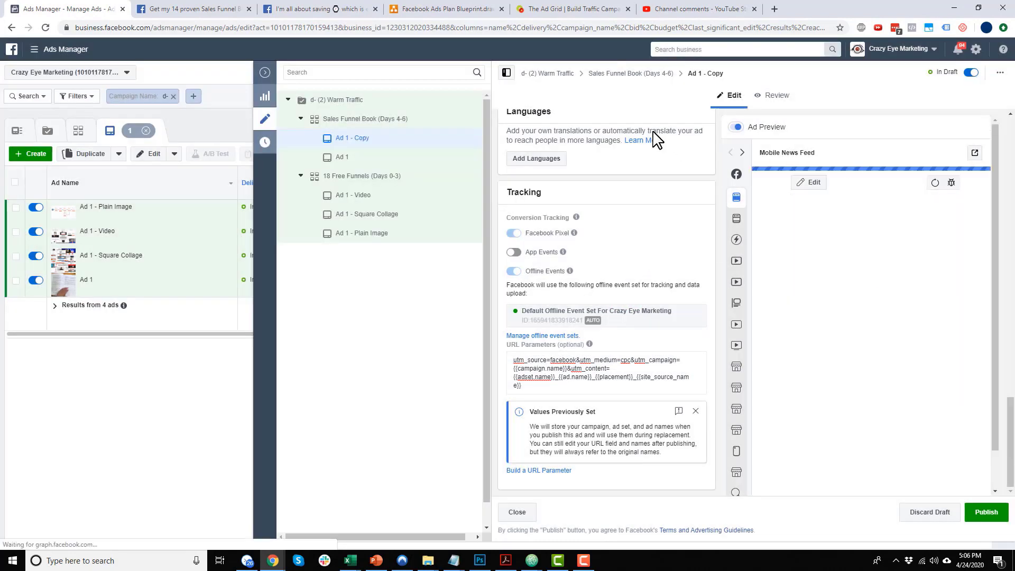
Step: Replace the video in Ad 1 - Copy with the 640 × 640 Sales Funnel Book video captioned FREE + Shipping
{"action": "scroll", "coordinate": [640, 285], "scroll_direction": "up", "scroll_amount": 10}
{"action": "scroll", "coordinate": [637, 286], "scroll_direction": "up", "scroll_amount": 1}
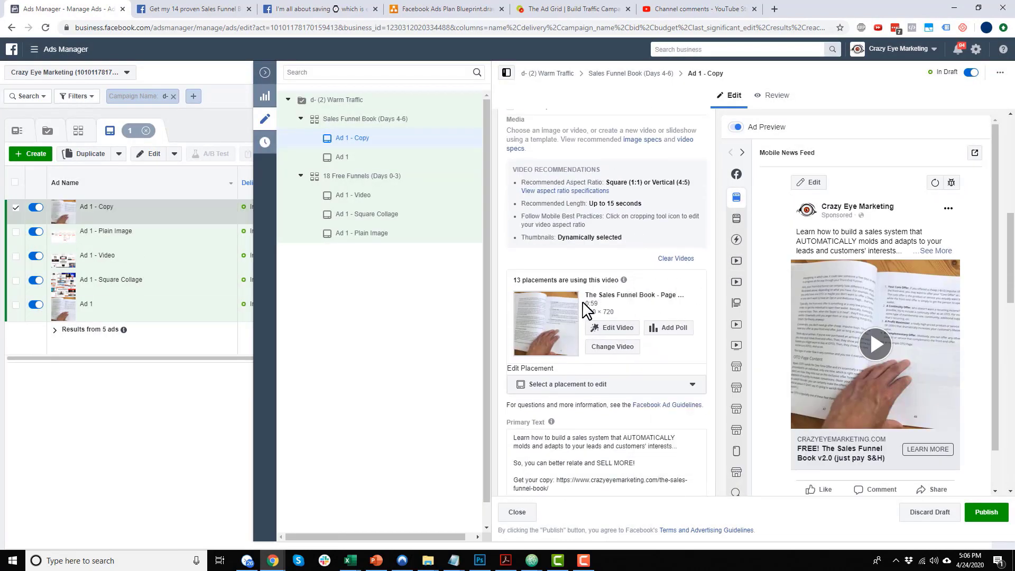
{"action": "left_click", "coordinate": [686, 258]}
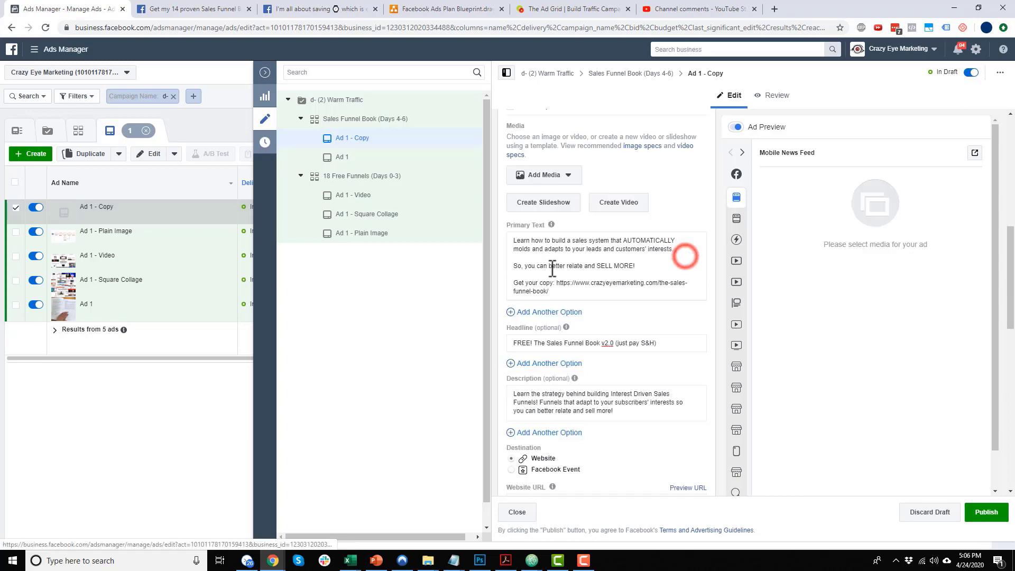
{"action": "left_click", "coordinate": [567, 205]}
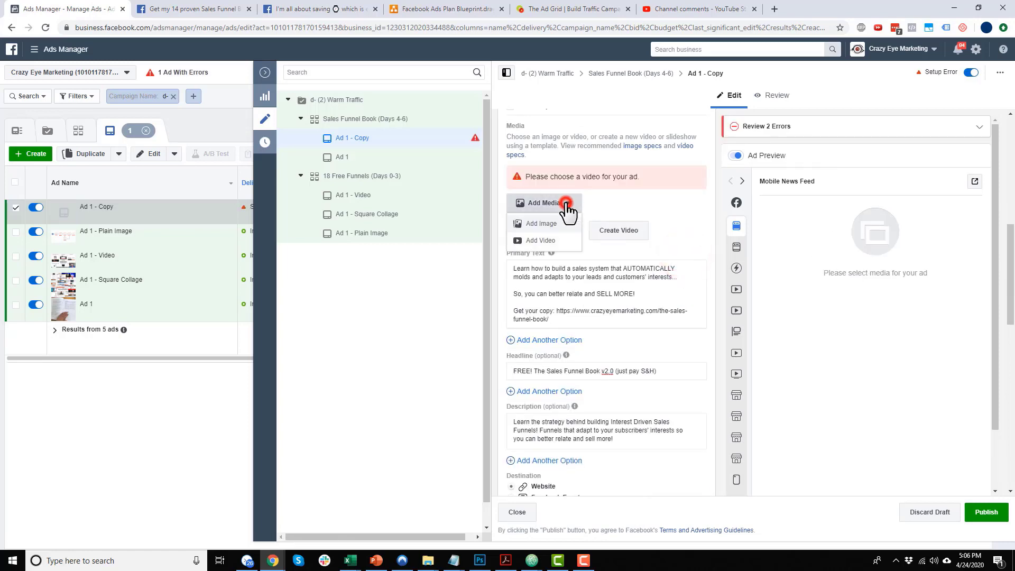
{"action": "left_click", "coordinate": [551, 253]}
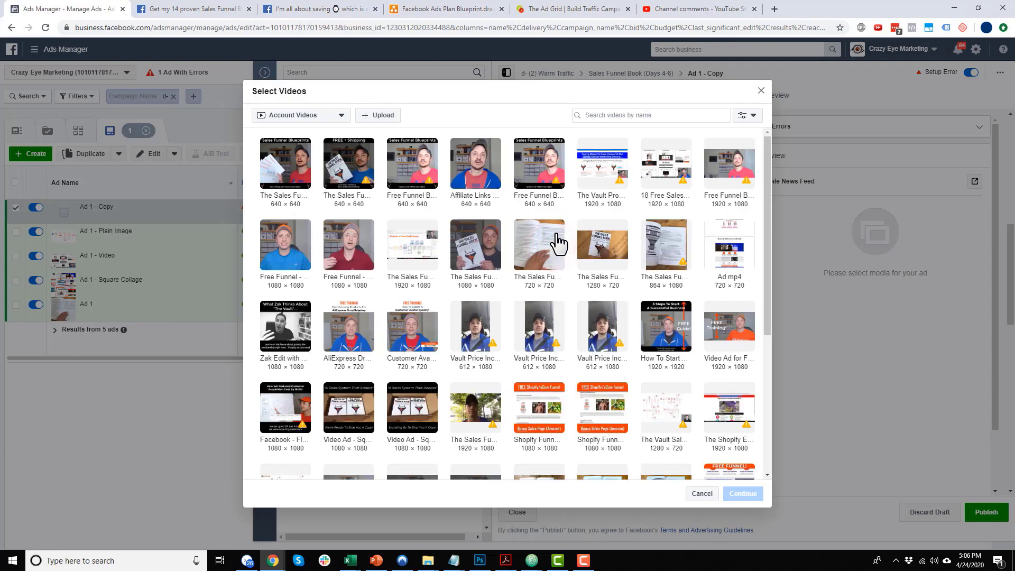
{"action": "left_click", "coordinate": [344, 171]}
{"action": "left_click", "coordinate": [743, 494]}
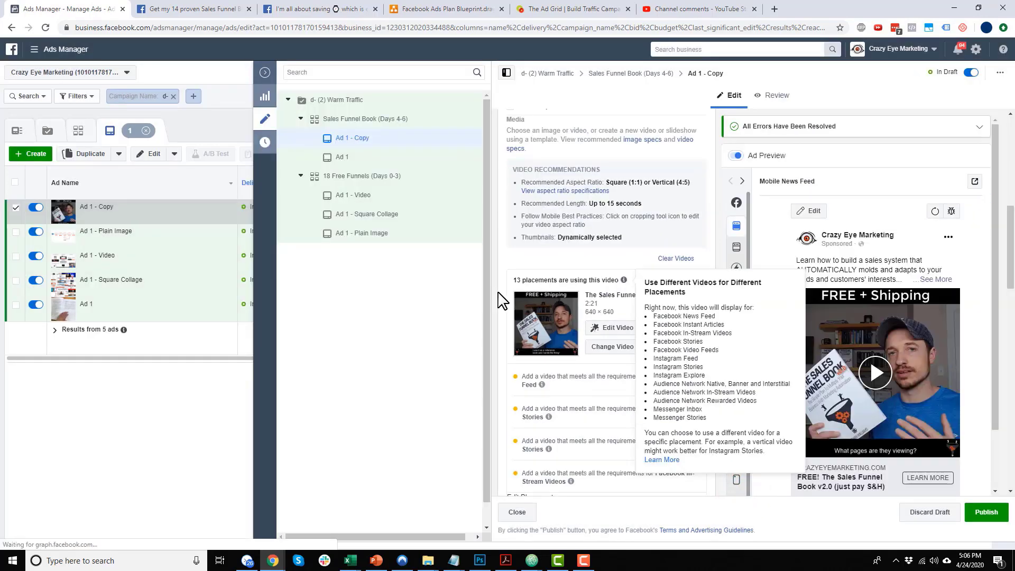
Step: Review the copied ad's text, link and tracking, and rename the ad as Ad 2 - Video 2
{"action": "scroll", "coordinate": [550, 310], "scroll_direction": "down", "scroll_amount": 2}
{"action": "scroll", "coordinate": [553, 322], "scroll_direction": "down", "scroll_amount": 5}
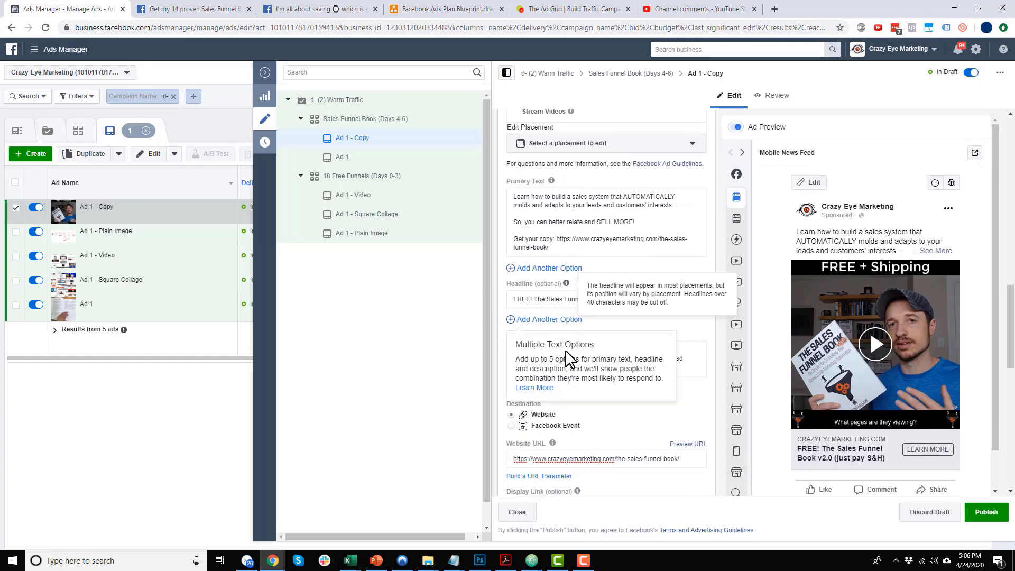
{"action": "scroll", "coordinate": [600, 448], "scroll_direction": "up", "scroll_amount": 3}
{"action": "scroll", "coordinate": [605, 445], "scroll_direction": "down", "scroll_amount": 10}
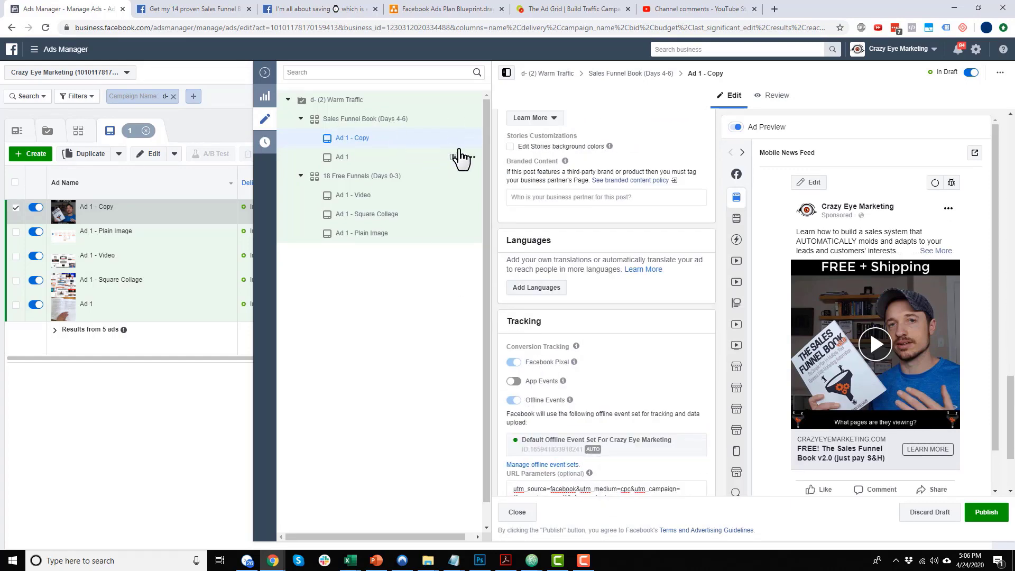
{"action": "scroll", "coordinate": [688, 175], "scroll_direction": "up", "scroll_amount": 10}
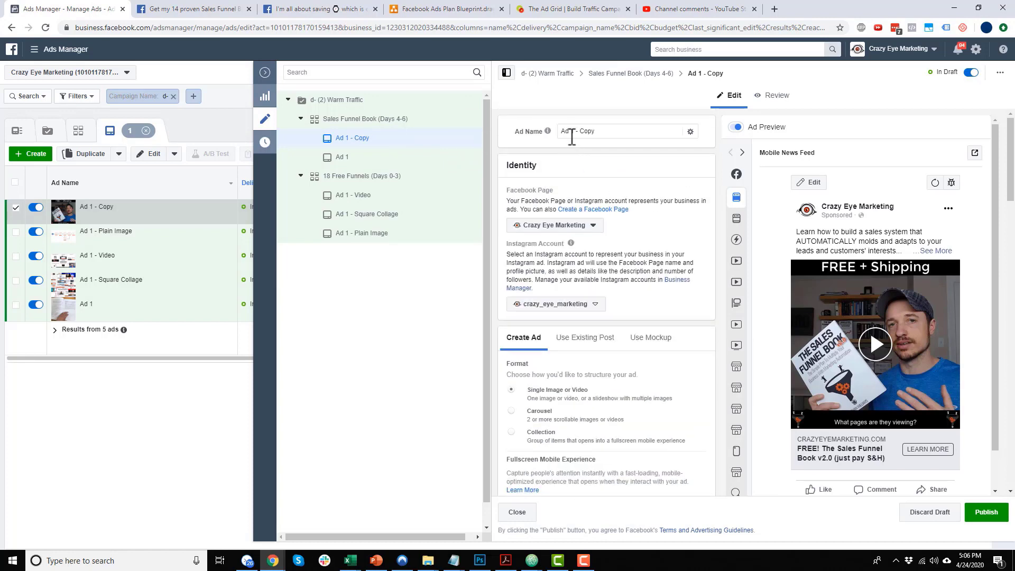
{"action": "triple_click", "coordinate": [574, 132]}
{"action": "type", "text": "Ad 2"}
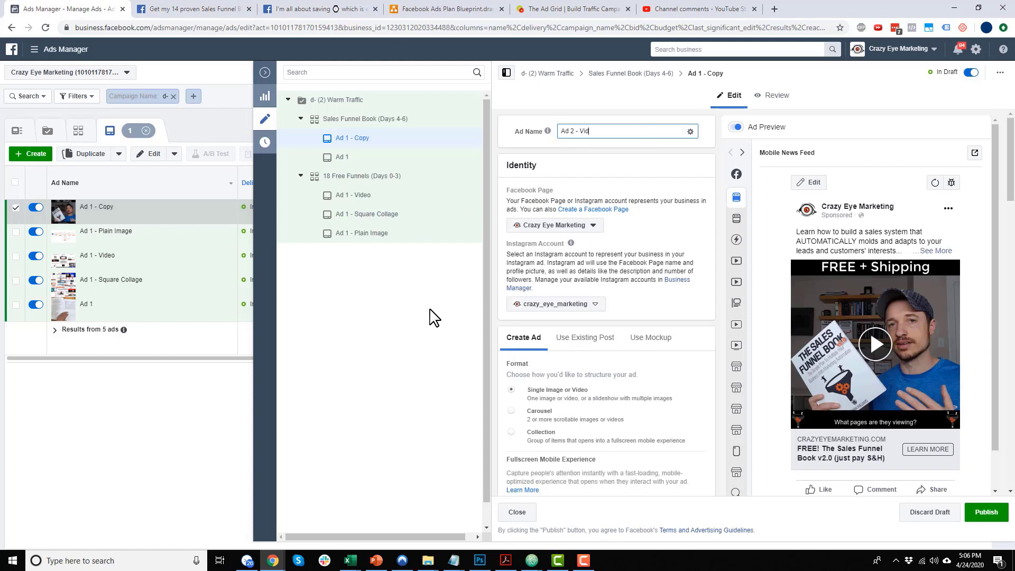
Step: Rename the original Ad 1 in the Sales Funnel Book (Days 4-6) ad set as Ad 1 - Video 1
{"action": "left_click", "coordinate": [393, 158]}
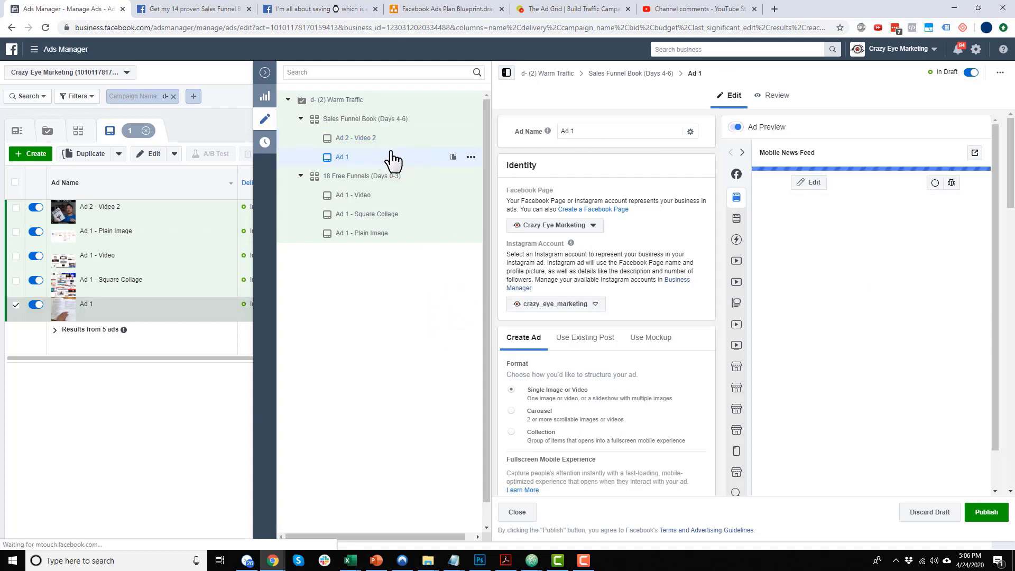
{"action": "left_click", "coordinate": [390, 156]}
{"action": "left_click", "coordinate": [594, 133]}
{"action": "type", "text": "- Video 1"}
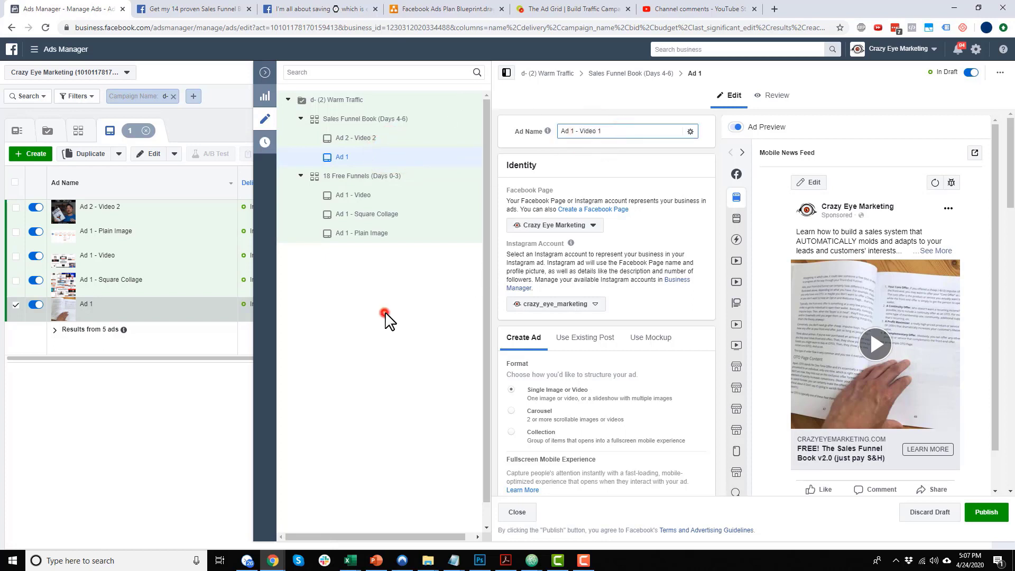
{"action": "left_click", "coordinate": [385, 314]}
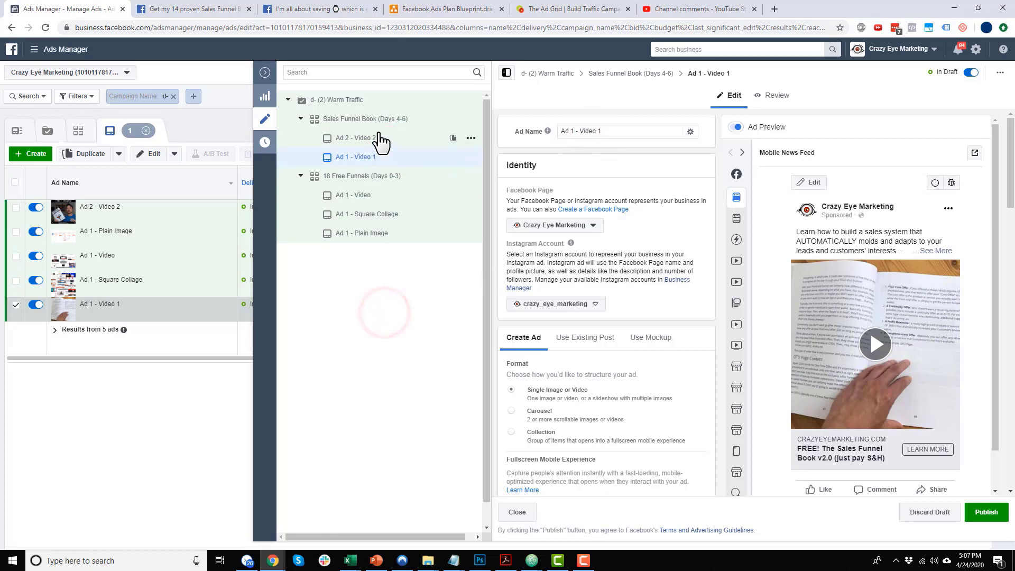
Step: Duplicate Ad 2 - Video 2 into the original campaign and replace the copy's video with the 1200 × 628 image of the orange-shirted man holding the book
{"action": "left_click", "coordinate": [451, 138]}
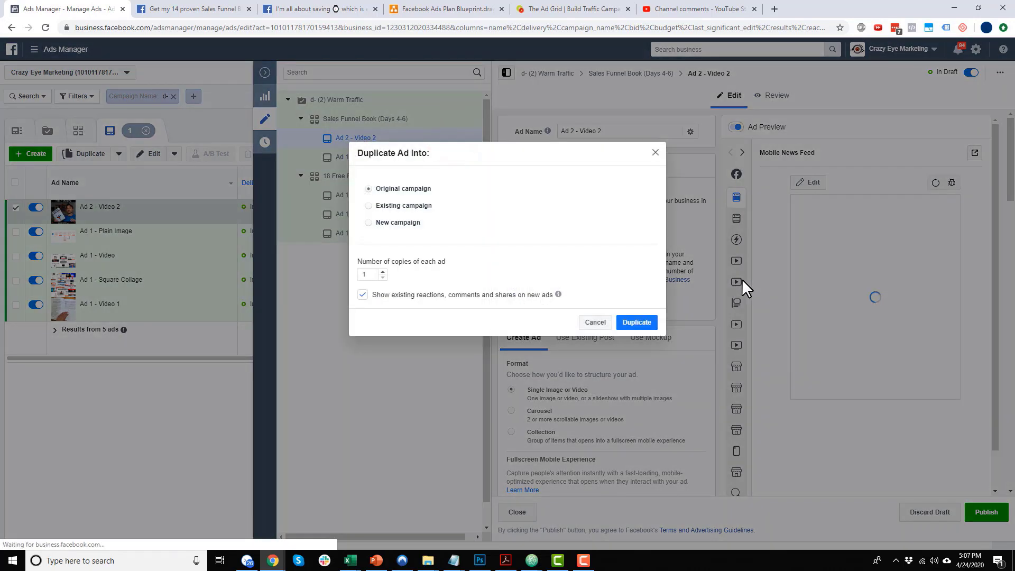
{"action": "left_click", "coordinate": [649, 324]}
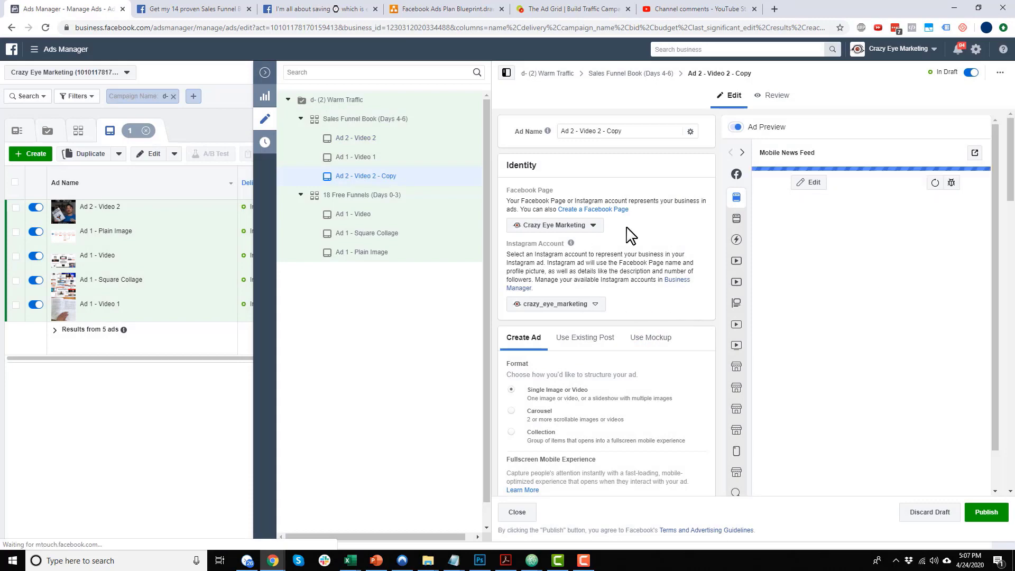
{"action": "scroll", "coordinate": [599, 219], "scroll_direction": "down", "scroll_amount": 3}
{"action": "scroll", "coordinate": [599, 219], "scroll_direction": "down", "scroll_amount": 6}
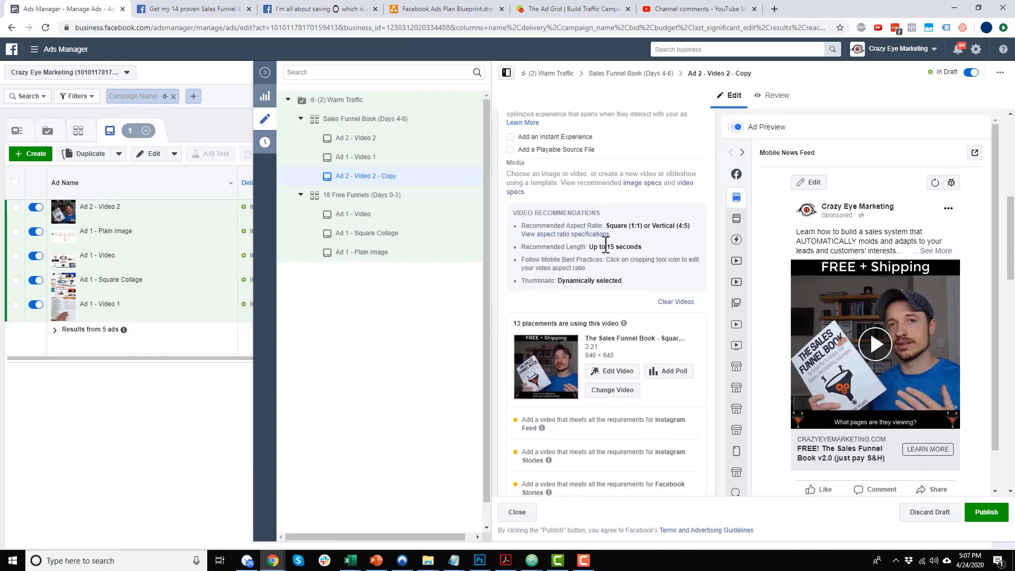
{"action": "left_click", "coordinate": [676, 194]}
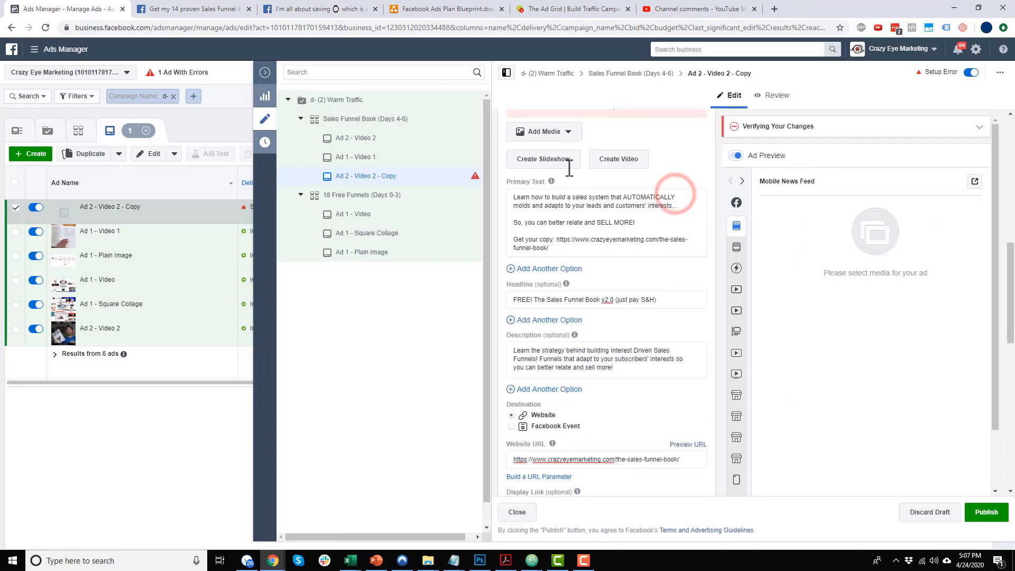
{"action": "left_click", "coordinate": [562, 131]}
{"action": "left_click", "coordinate": [559, 152]}
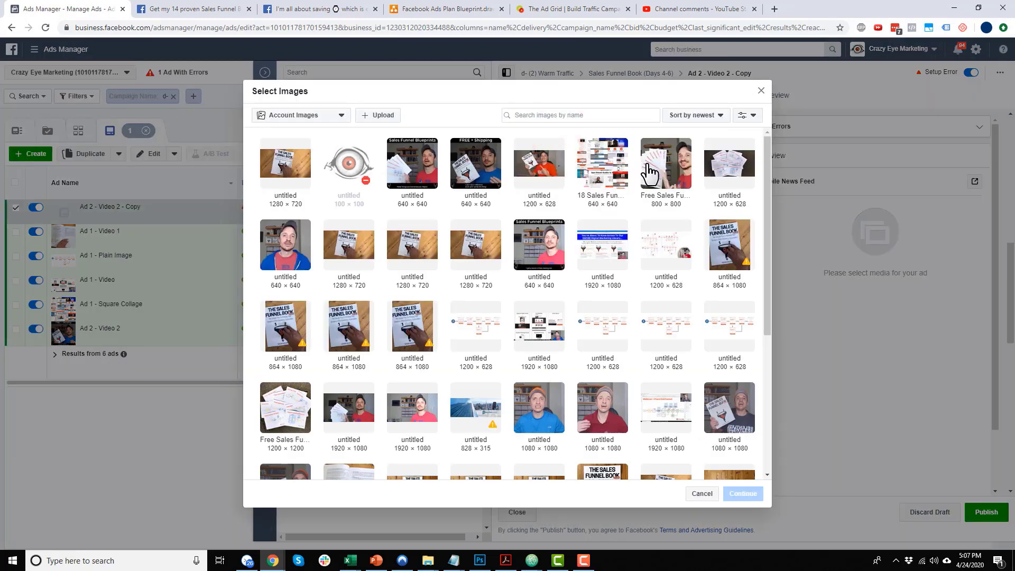
{"action": "left_click", "coordinate": [540, 164]}
{"action": "left_click", "coordinate": [744, 495]}
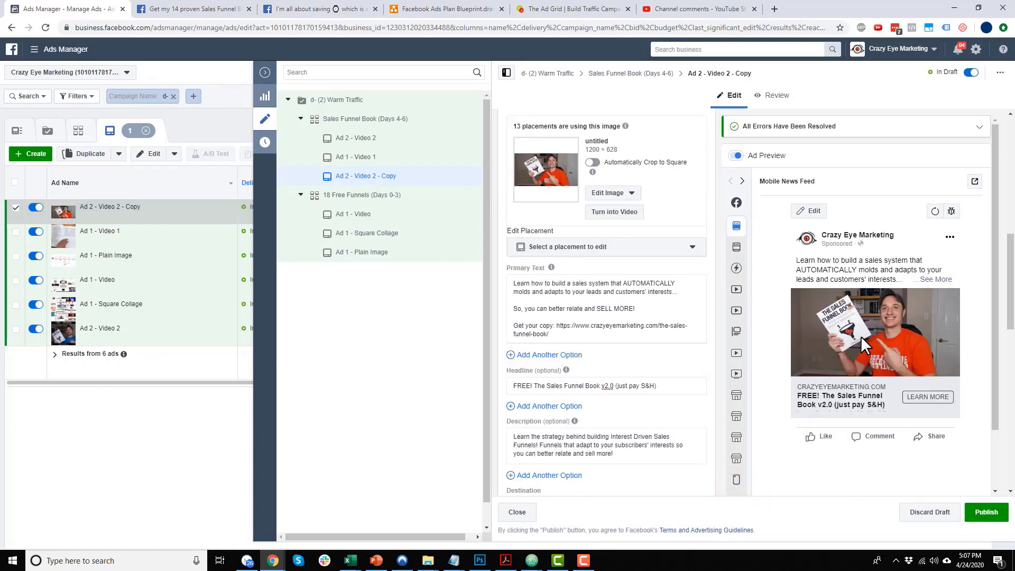
{"action": "scroll", "coordinate": [508, 236], "scroll_direction": "down", "scroll_amount": 3}
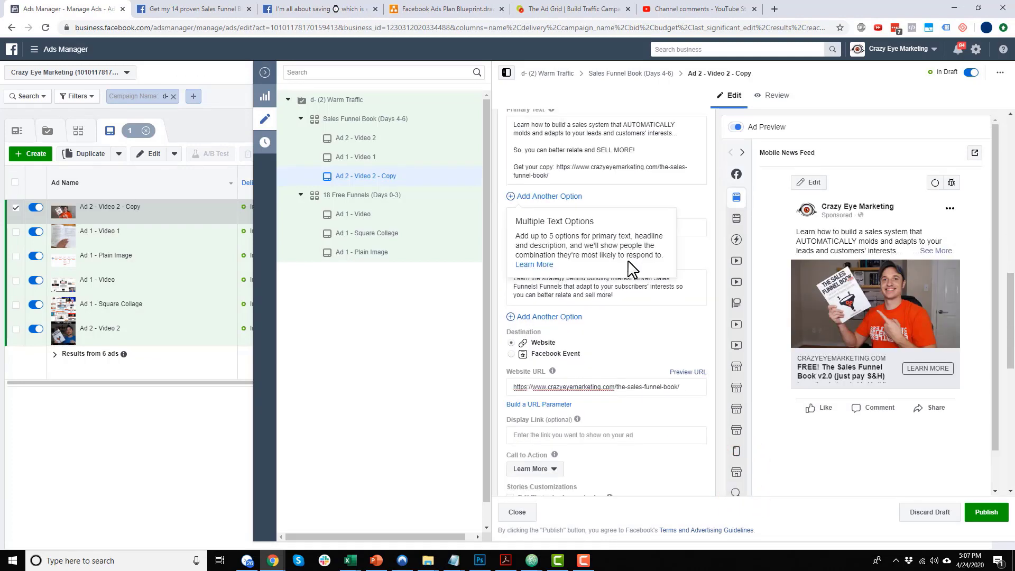
{"action": "scroll", "coordinate": [592, 365], "scroll_direction": "down", "scroll_amount": 10}
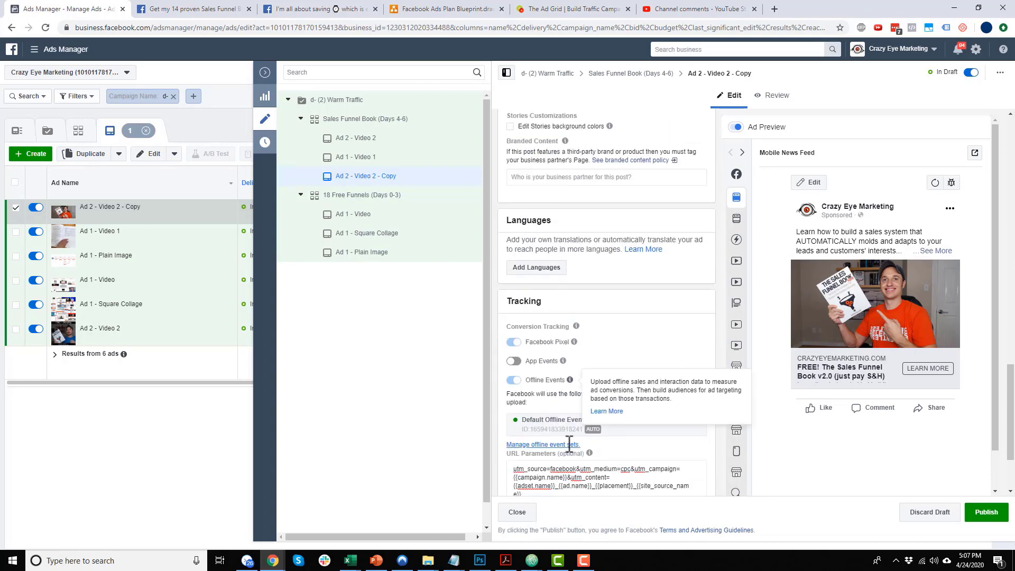
{"action": "scroll", "coordinate": [569, 444], "scroll_direction": "down", "scroll_amount": 1}
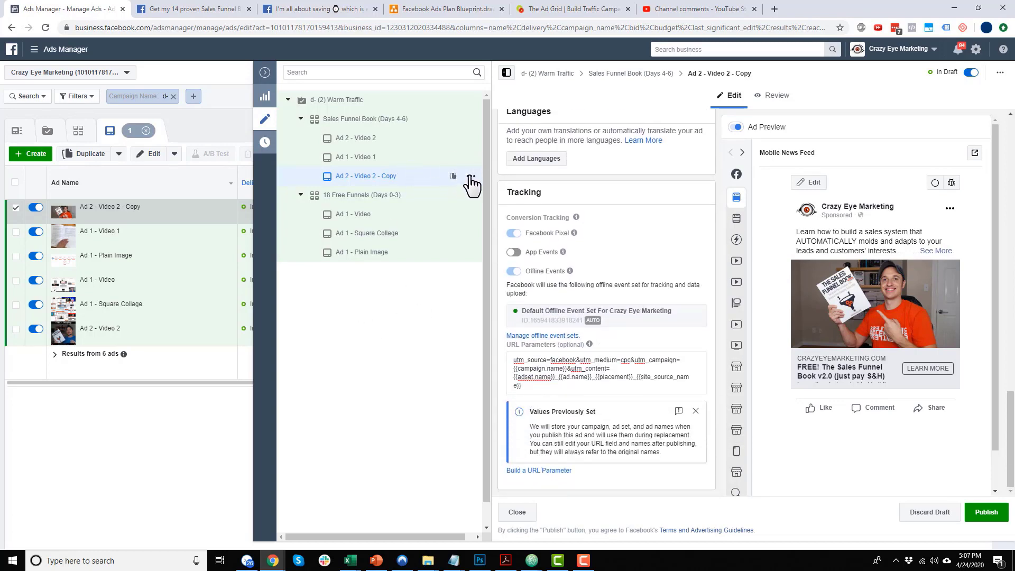
Step: Rename the duplicated image ad in the Sales Funnel Book (Days 4-6) ad set as Ad 3 - Image
{"action": "scroll", "coordinate": [610, 232], "scroll_direction": "up", "scroll_amount": 15}
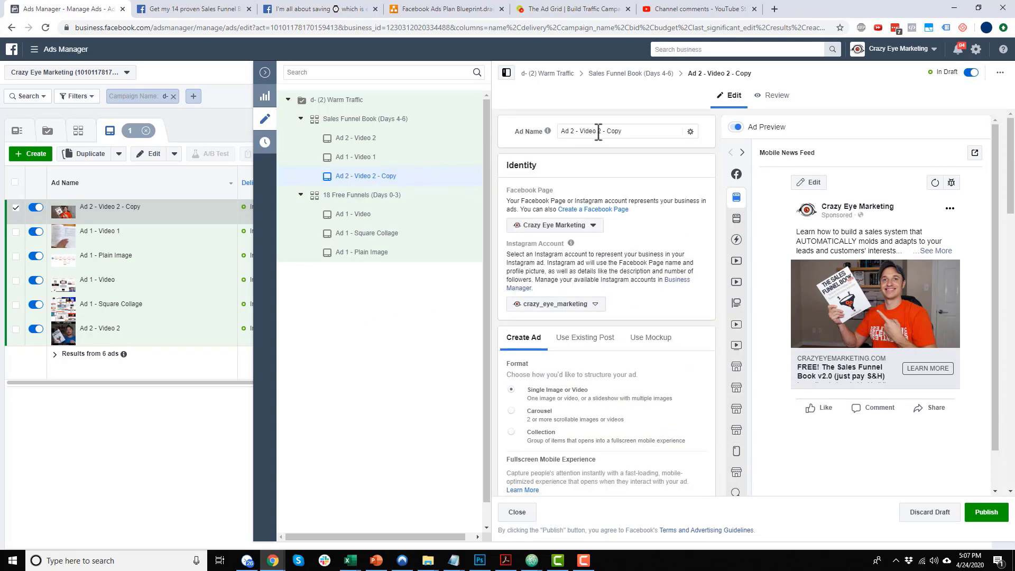
{"action": "triple_click", "coordinate": [570, 131]}
{"action": "type", "text": "Ad 3 - Image"}
{"action": "left_click", "coordinate": [722, 121]}
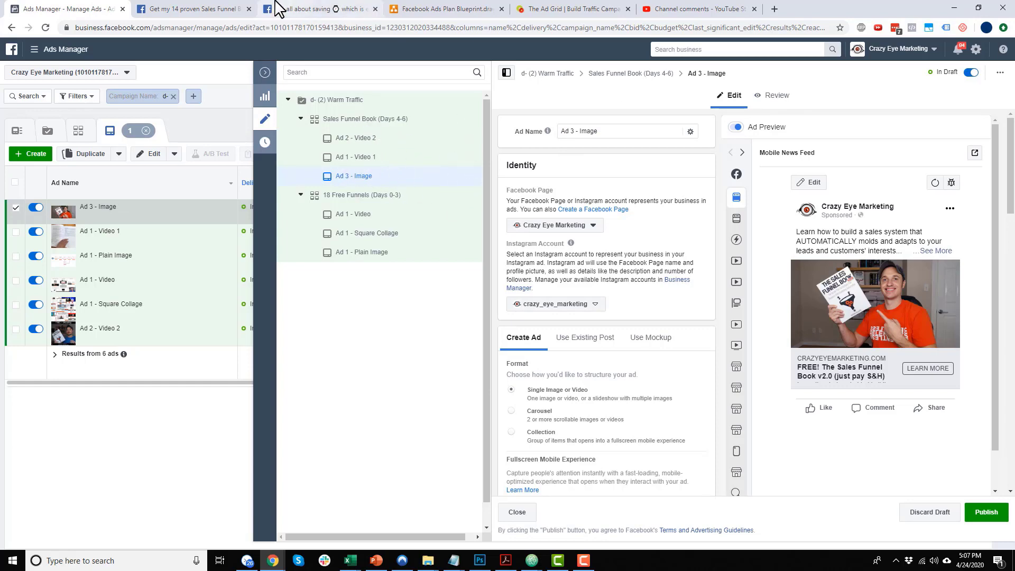
Step: Check the ads plan blueprint, duplicate the Sales Funnel Book (Days 4-6) ad set into the original campaign and name the copy The Vault (Days 6-9)
{"action": "left_click", "coordinate": [461, 9]}
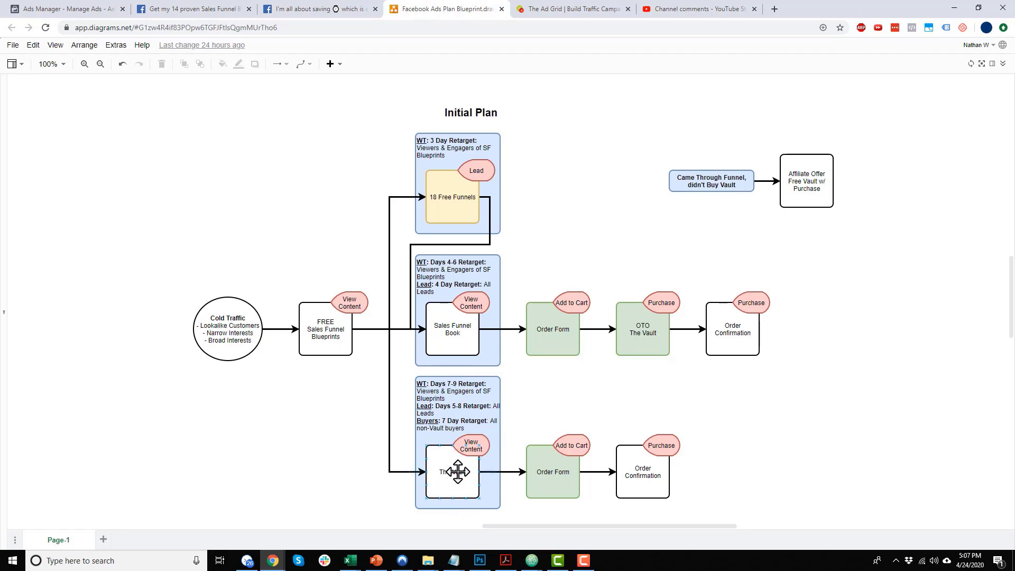
{"action": "left_click", "coordinate": [113, 9]}
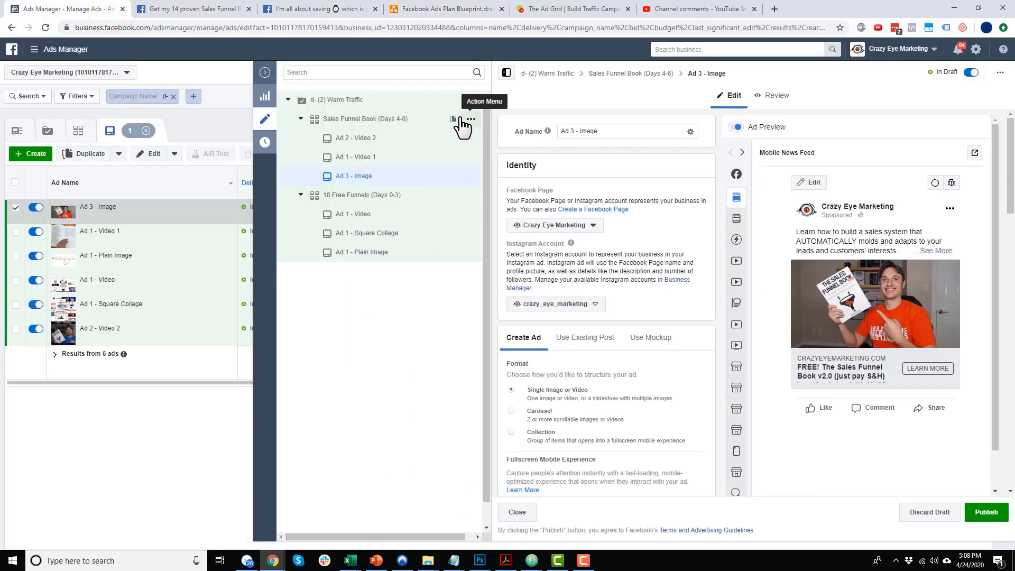
{"action": "left_click", "coordinate": [455, 120]}
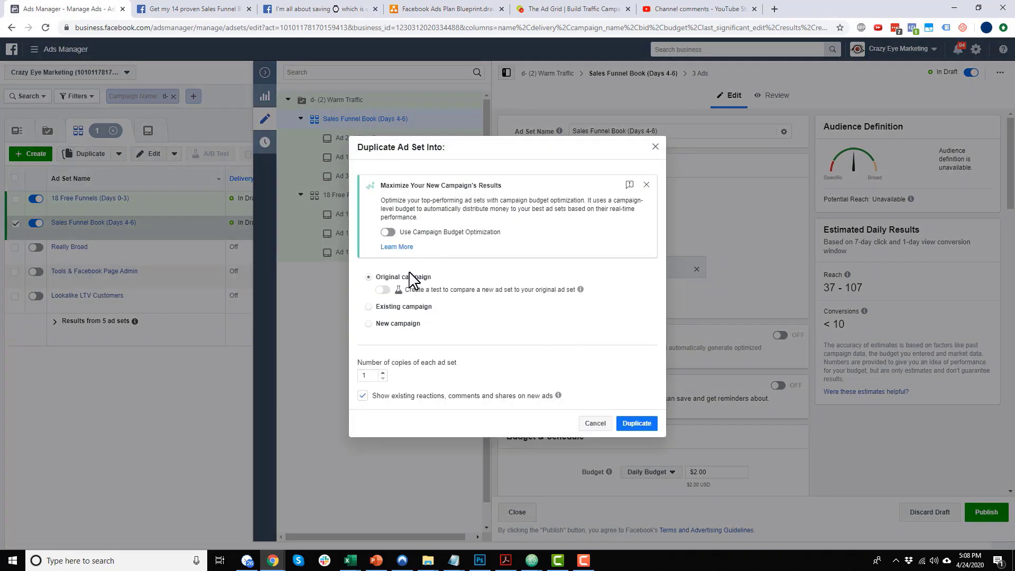
{"action": "left_click", "coordinate": [647, 423]}
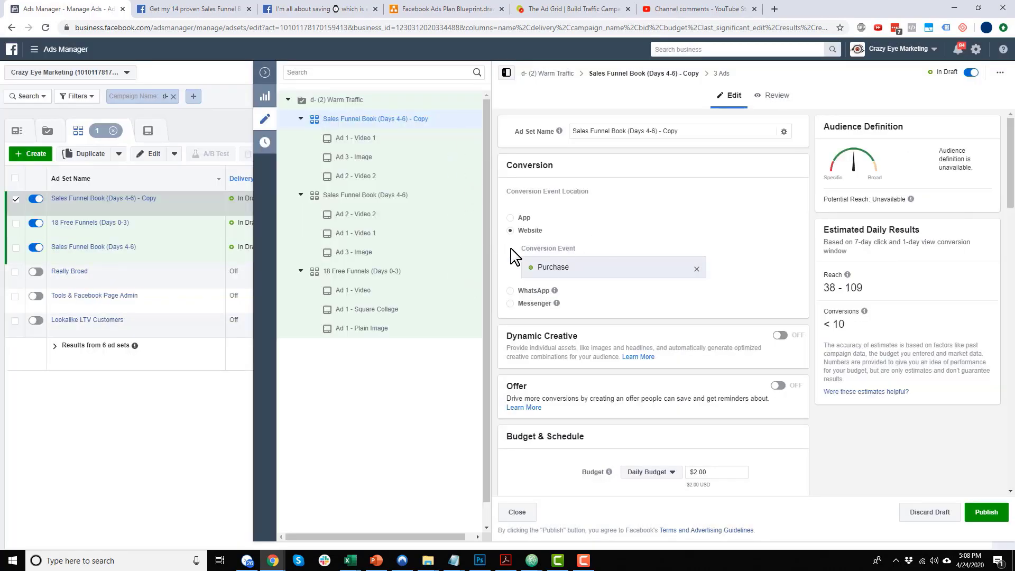
{"action": "left_click_drag", "start_coordinate": [631, 132], "coordinate": [569, 90]}
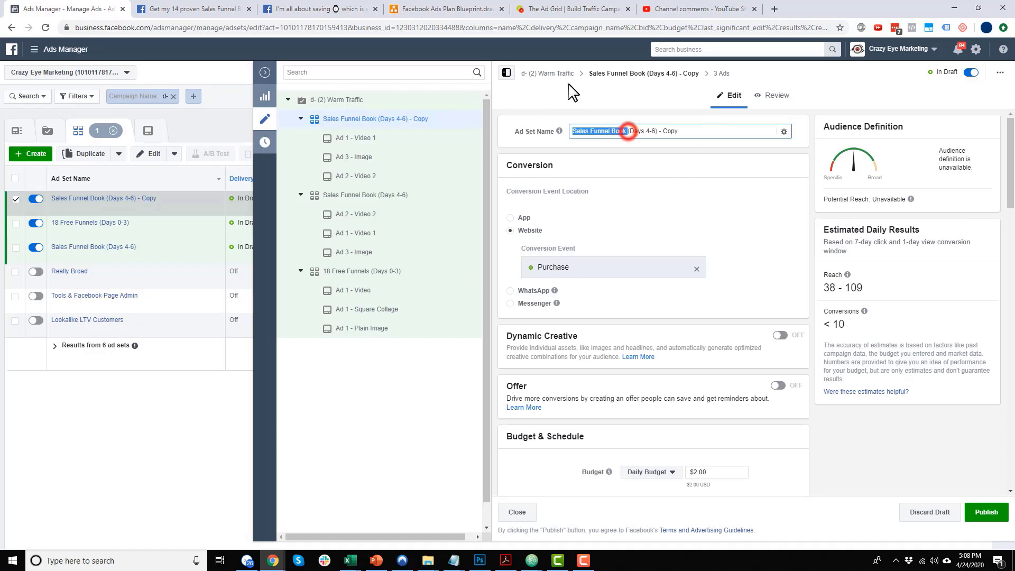
{"action": "type", "text": "The Vault (Days 6-9"}
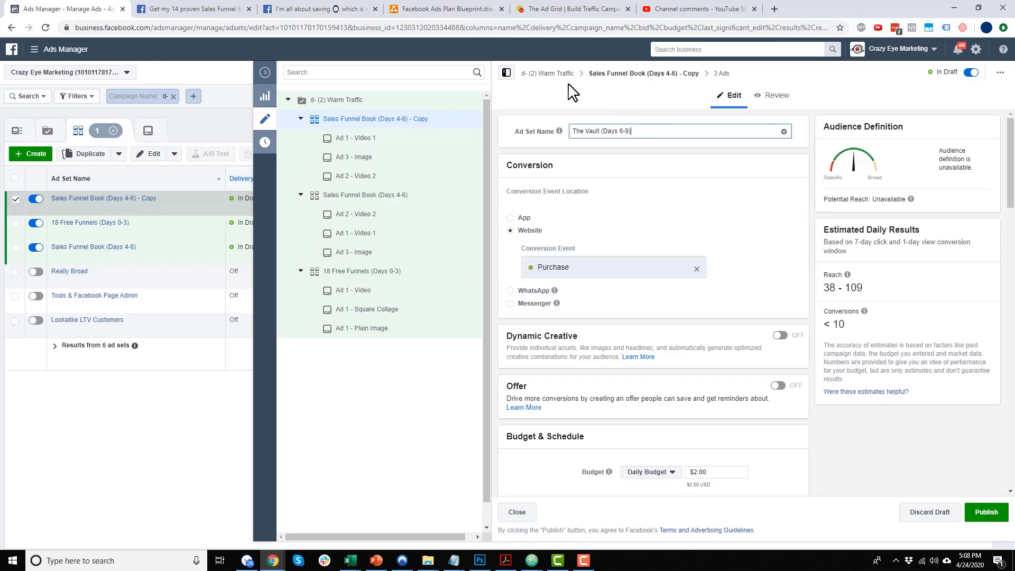
{"action": "left_click", "coordinate": [732, 245]}
Step: Remove all 6-day included audiences and all 3-day excluded audiences from The Vault (Days 6-9) ad set
{"action": "scroll", "coordinate": [681, 244], "scroll_direction": "down", "scroll_amount": 1}
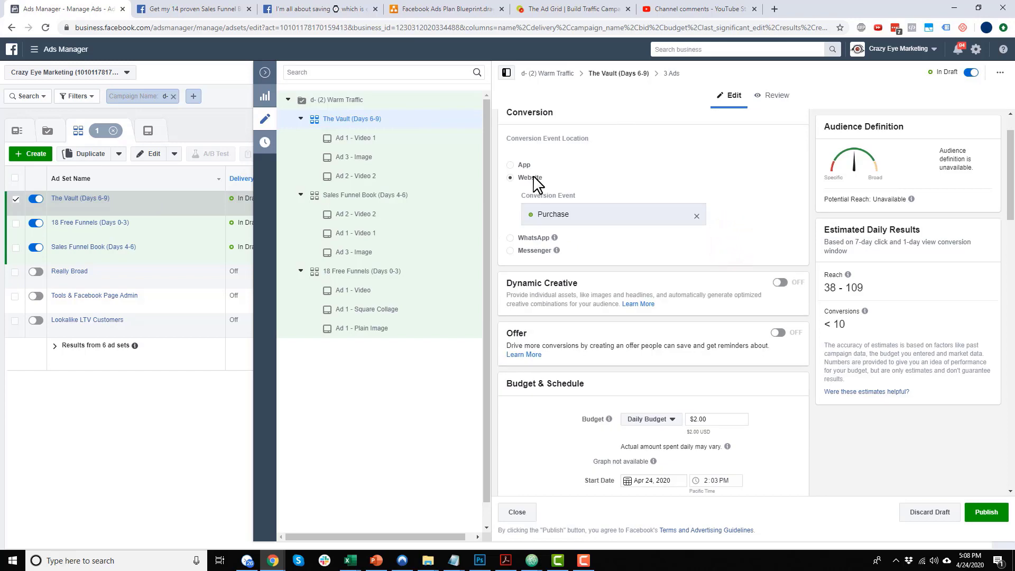
{"action": "scroll", "coordinate": [569, 220], "scroll_direction": "down", "scroll_amount": 3}
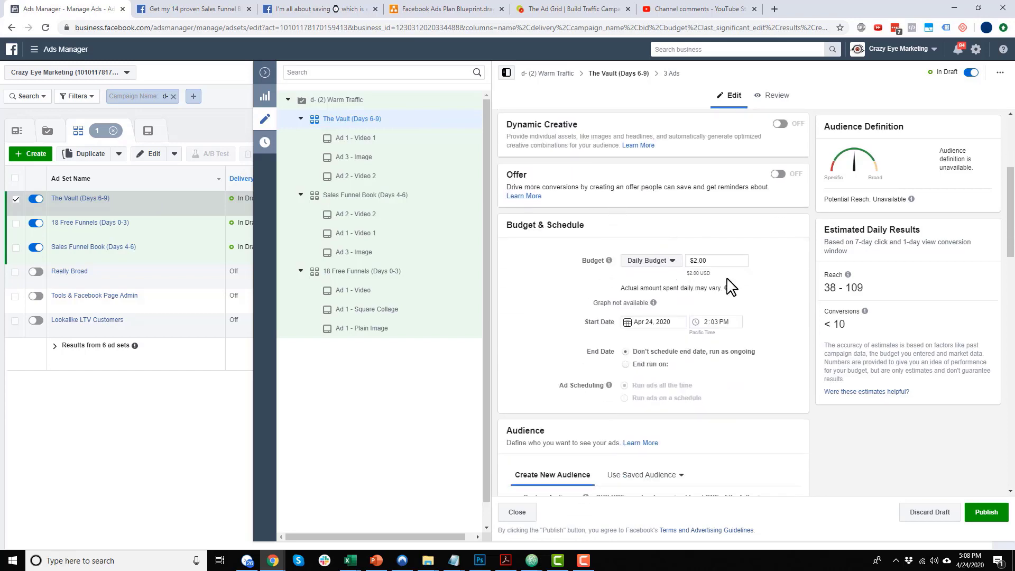
{"action": "scroll", "coordinate": [706, 275], "scroll_direction": "down", "scroll_amount": 7}
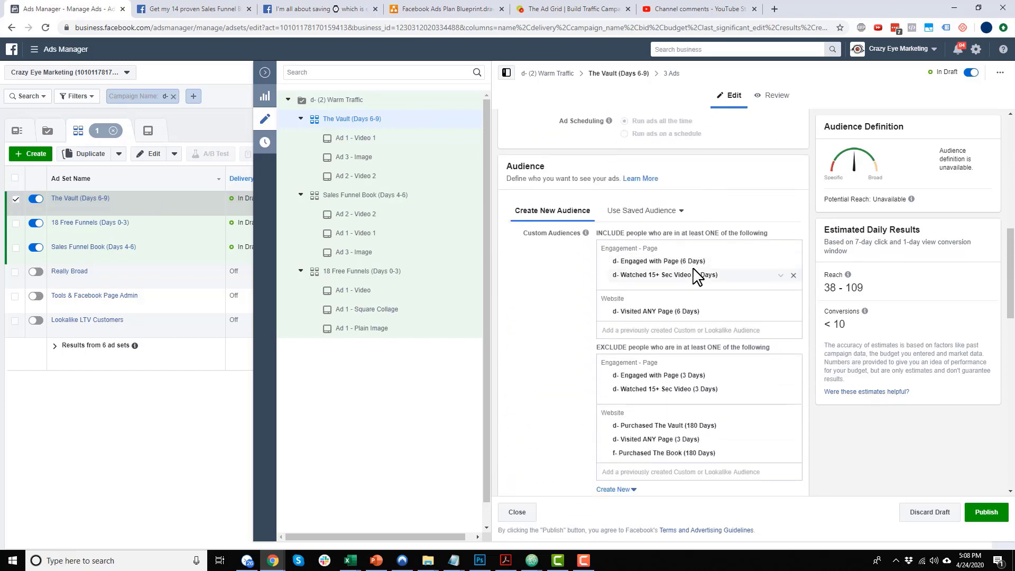
{"action": "left_click", "coordinate": [794, 156]}
{"action": "left_click", "coordinate": [793, 156]}
{"action": "left_click", "coordinate": [793, 156]}
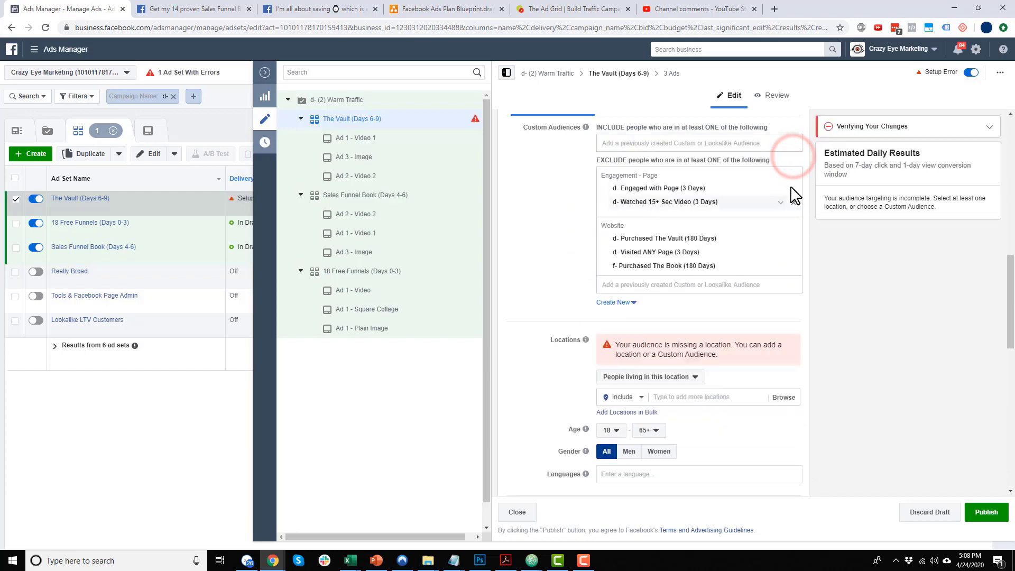
{"action": "left_click", "coordinate": [793, 189]}
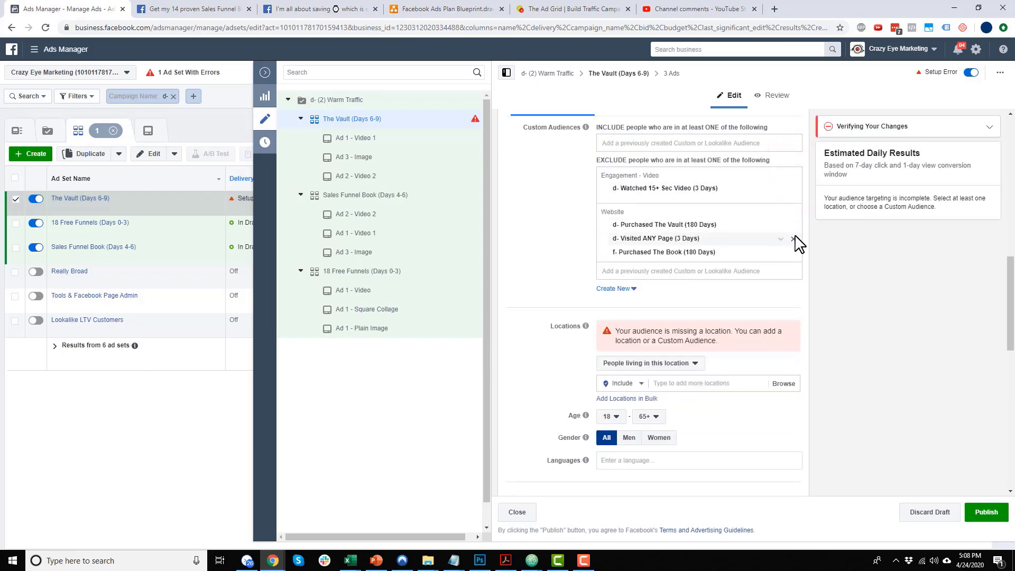
{"action": "left_click", "coordinate": [795, 238]}
{"action": "left_click", "coordinate": [793, 188]}
Step: Include the 9-day audiences in The Vault ad set: Engaged with Page, Watched 15+ Sec Video and Visited ANY Page
{"action": "left_click", "coordinate": [757, 144]}
{"action": "type", "text": "9 days"}
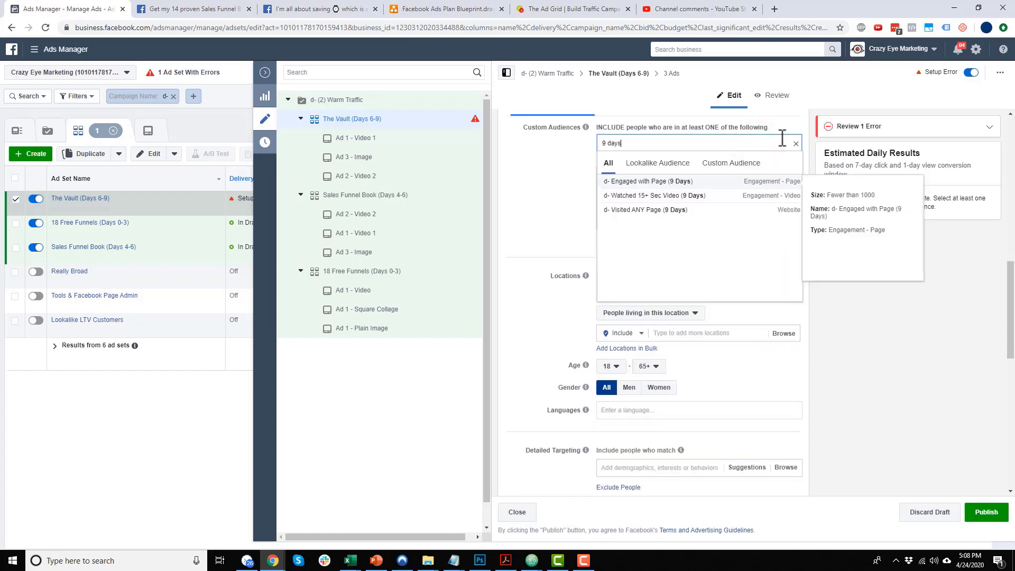
{"action": "left_click", "coordinate": [685, 183]}
{"action": "left_click", "coordinate": [673, 208]}
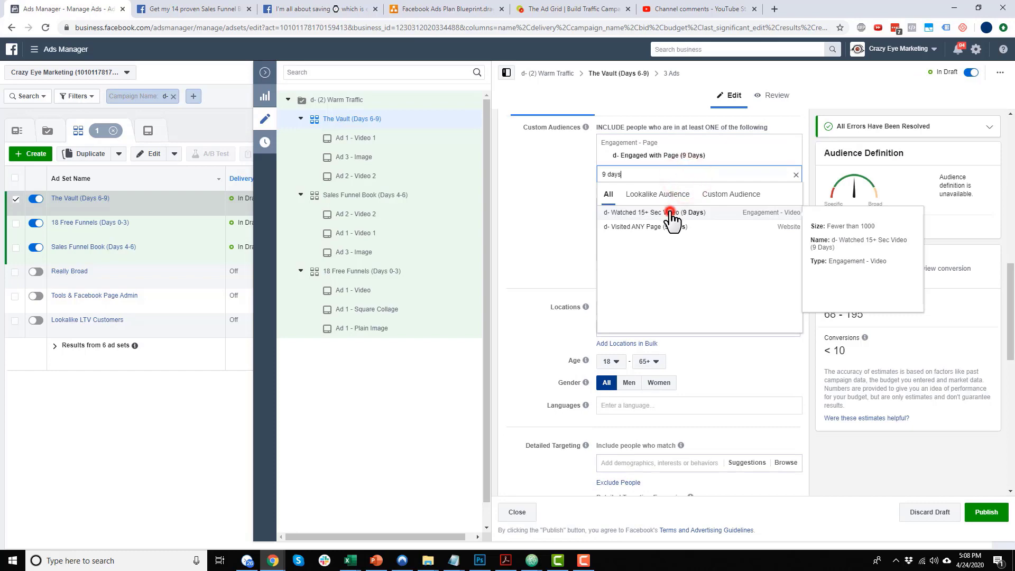
{"action": "left_click", "coordinate": [667, 227]}
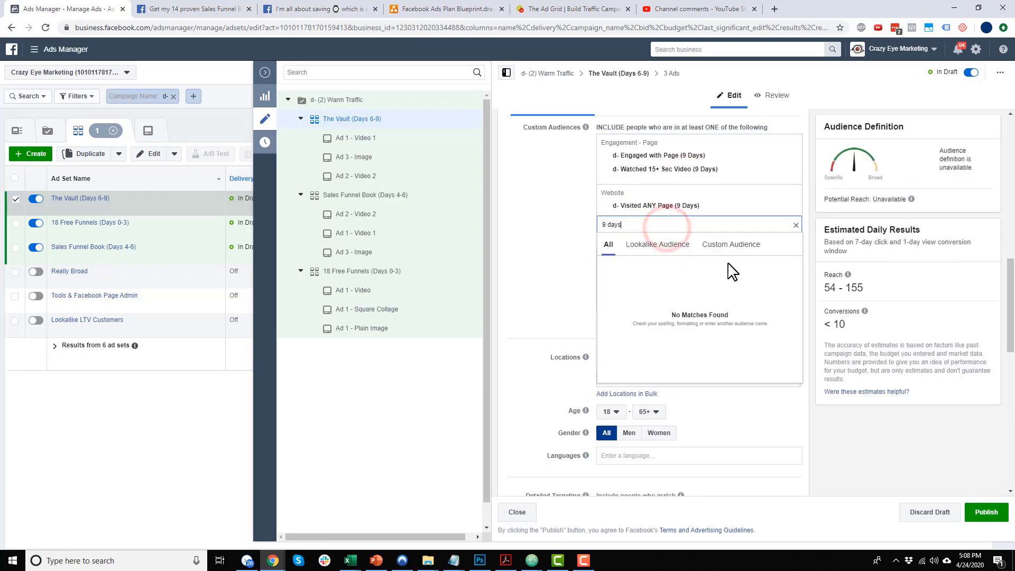
{"action": "left_click", "coordinate": [553, 227]}
Step: Exclude the 6-day audiences from The Vault ad set: Engaged with Page, Watched 15+ Sec Video and Visited ANY Page
{"action": "left_click", "coordinate": [732, 304]}
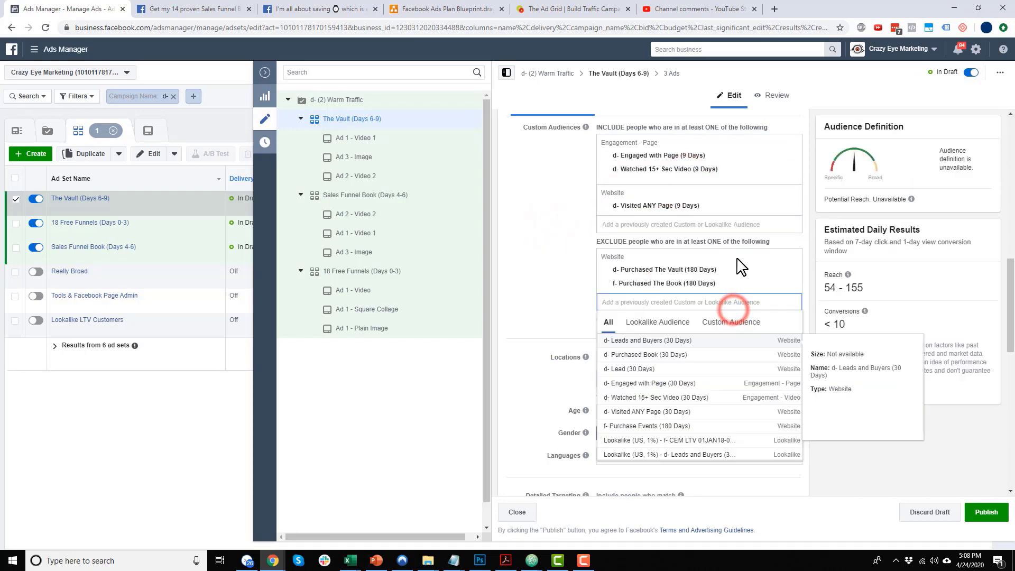
{"action": "type", "text": "6 days"}
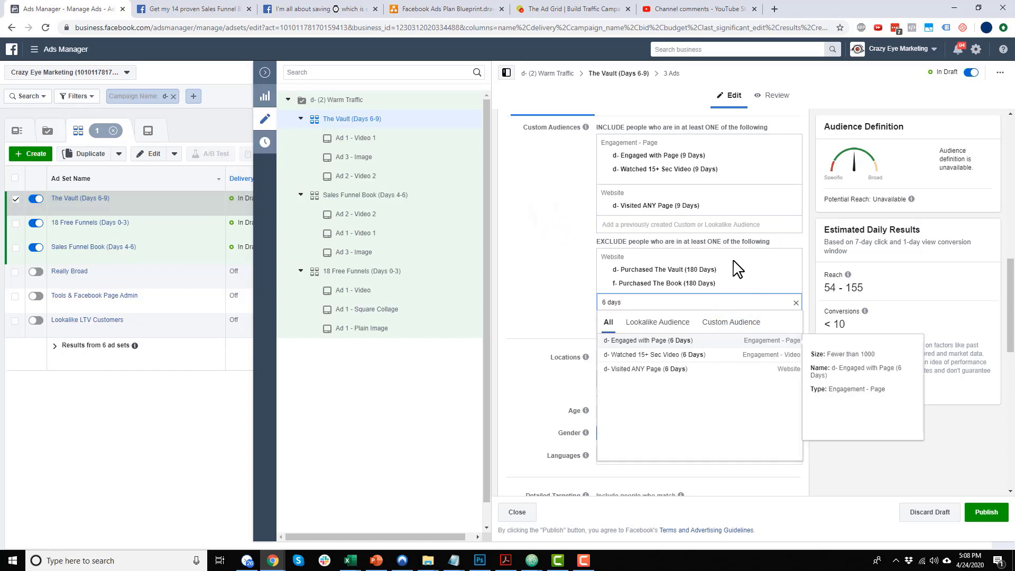
{"action": "left_click", "coordinate": [682, 342]}
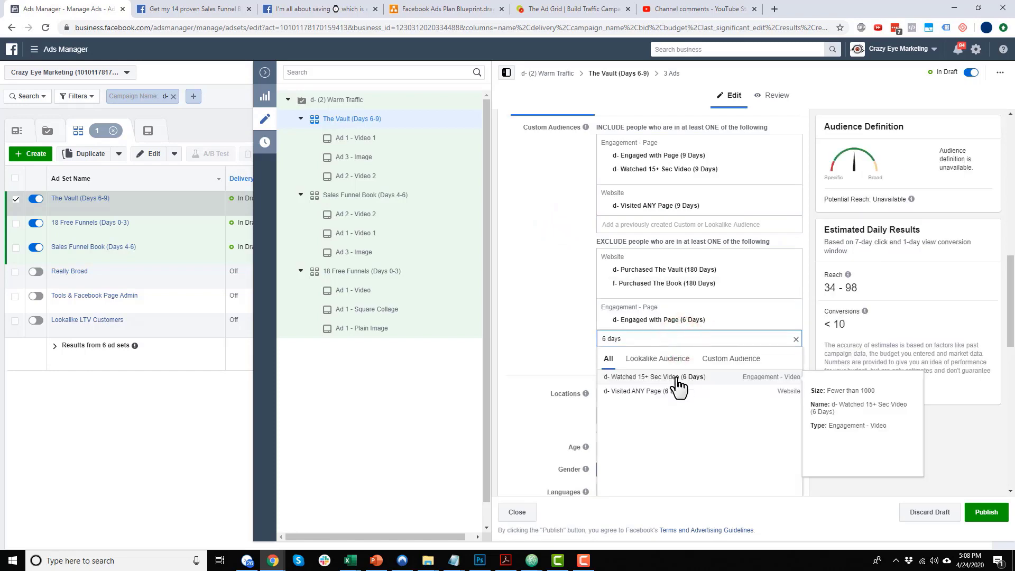
{"action": "left_click", "coordinate": [677, 377]}
{"action": "left_click", "coordinate": [676, 391]}
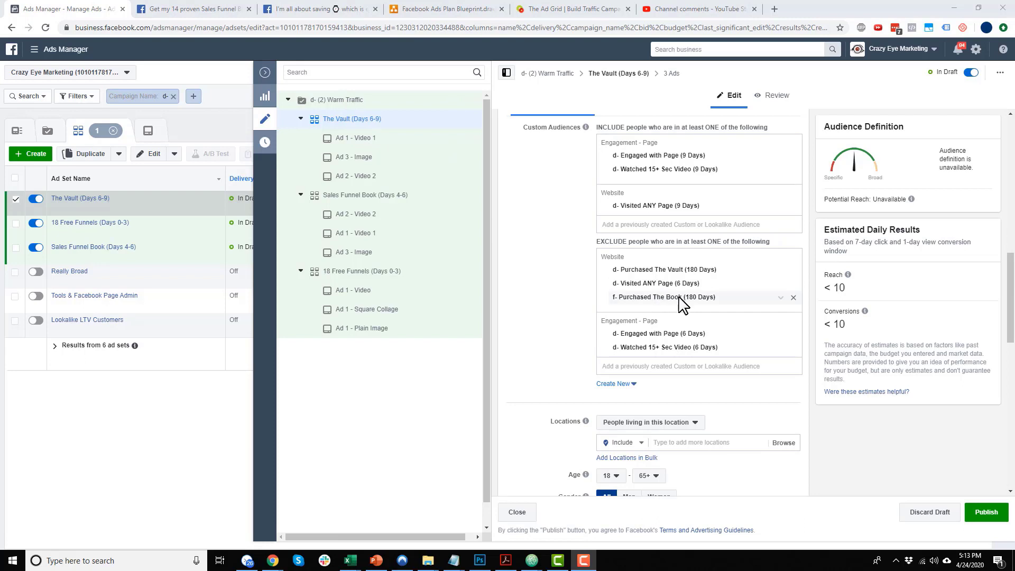
Step: Exclude f- All Lead and Purchase Events (180 Days) from The Vault ad set and compare the targeting with the ads plan blueprint
{"action": "left_click", "coordinate": [701, 367]}
{"action": "type", "text": "180"}
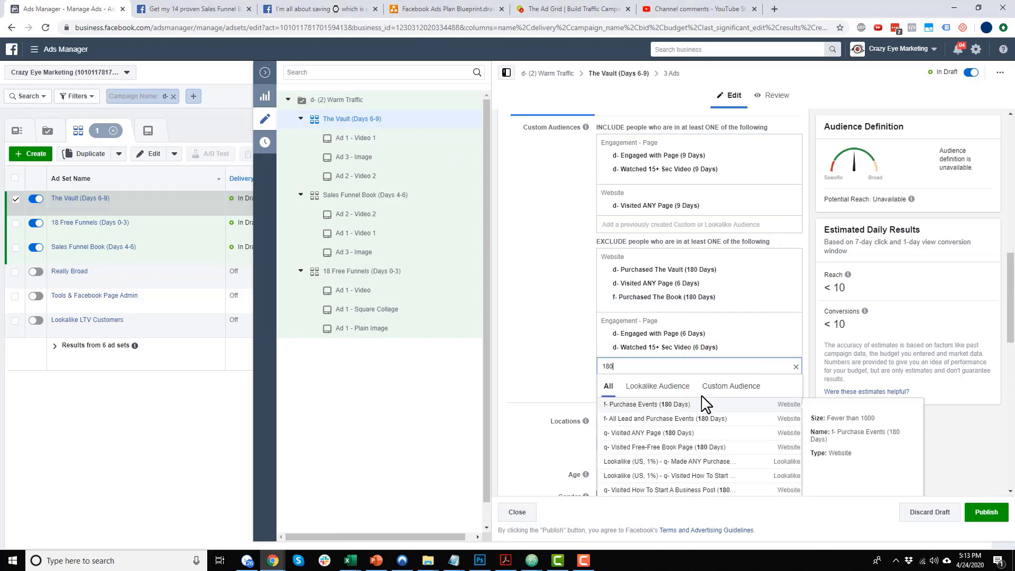
{"action": "left_click", "coordinate": [659, 421]}
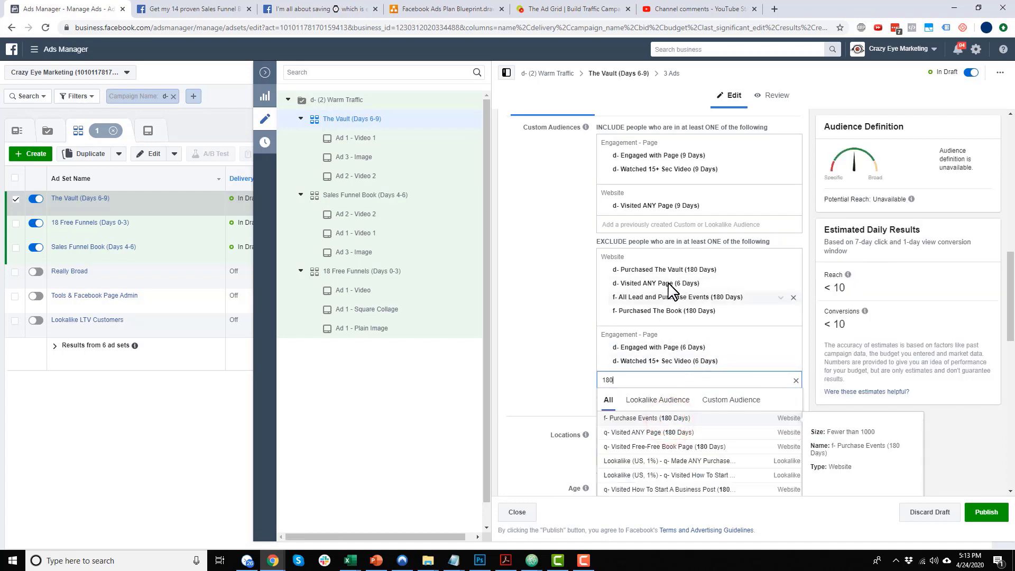
{"action": "left_click", "coordinate": [546, 345]}
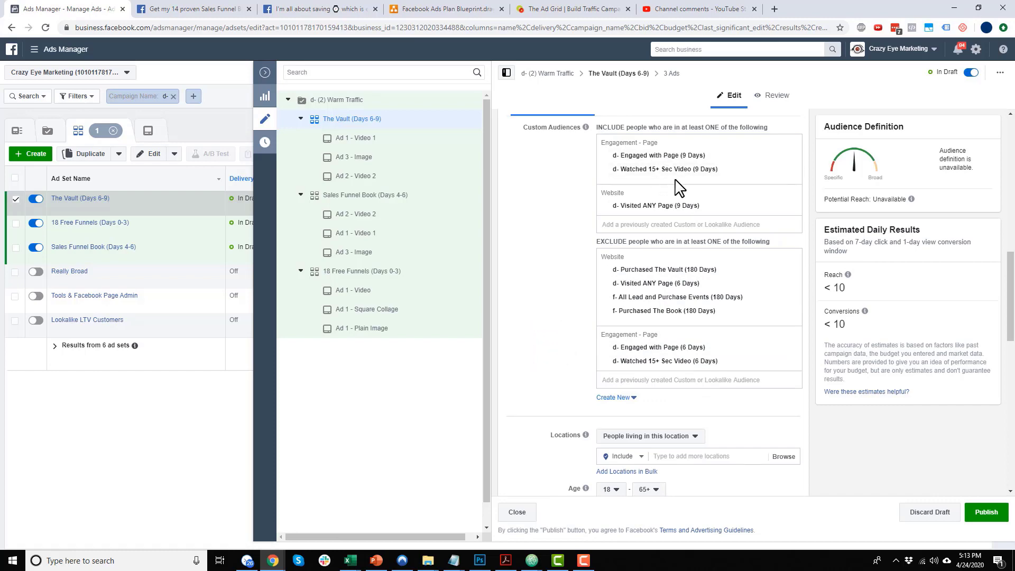
{"action": "left_click", "coordinate": [447, 9]}
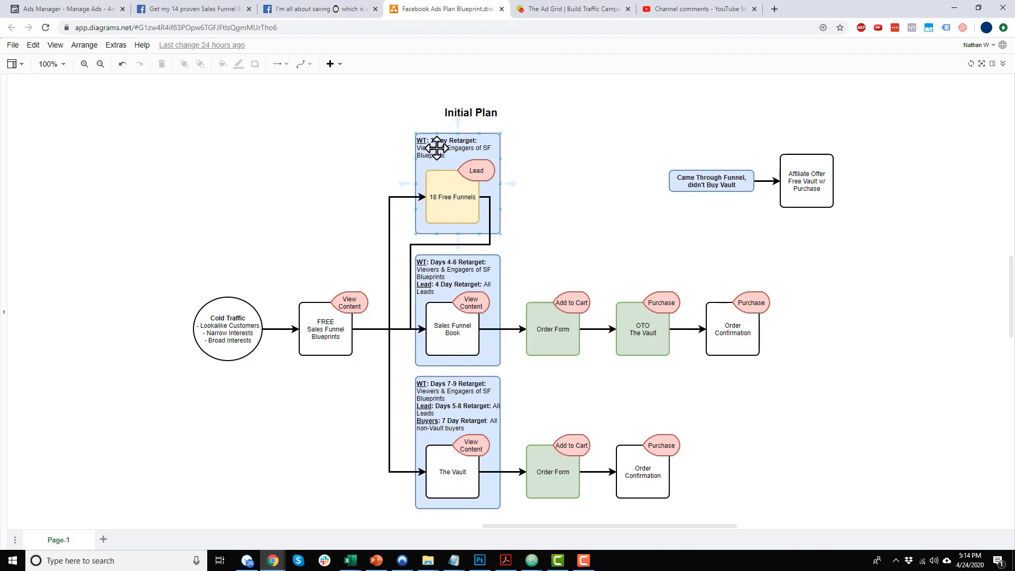
{"action": "left_click", "coordinate": [100, 9]}
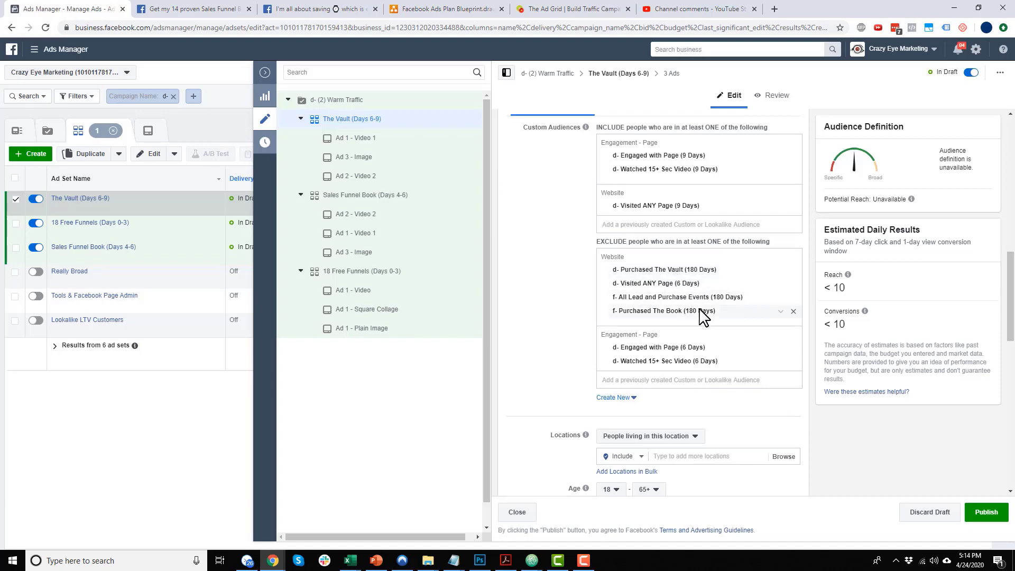
Step: Add f- All Lead and Purchase Events (180 Days) to the excluded audiences of the Sales Funnel Book (Days 4-6) ad set
{"action": "left_click", "coordinate": [373, 197]}
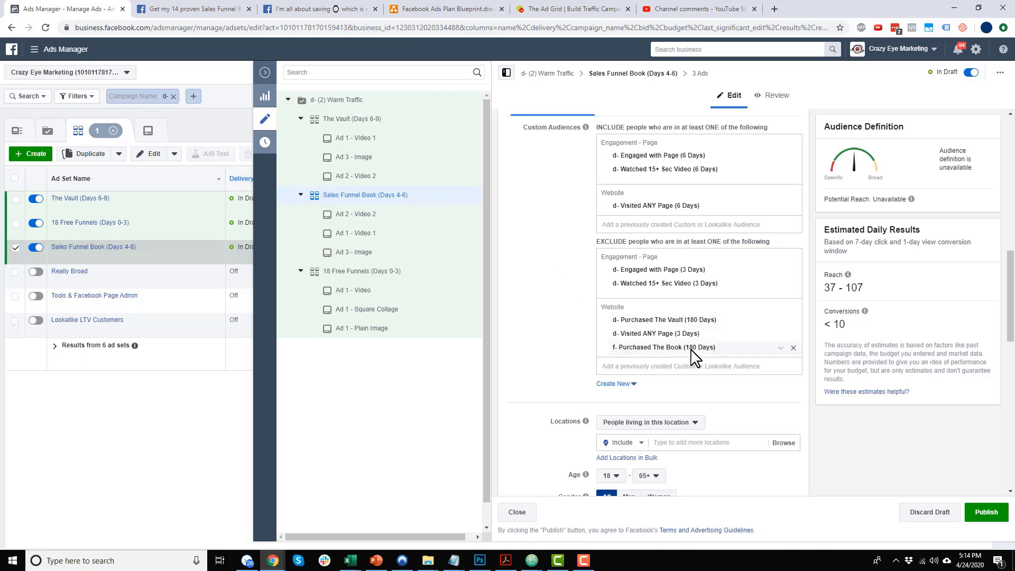
{"action": "left_click", "coordinate": [690, 364]}
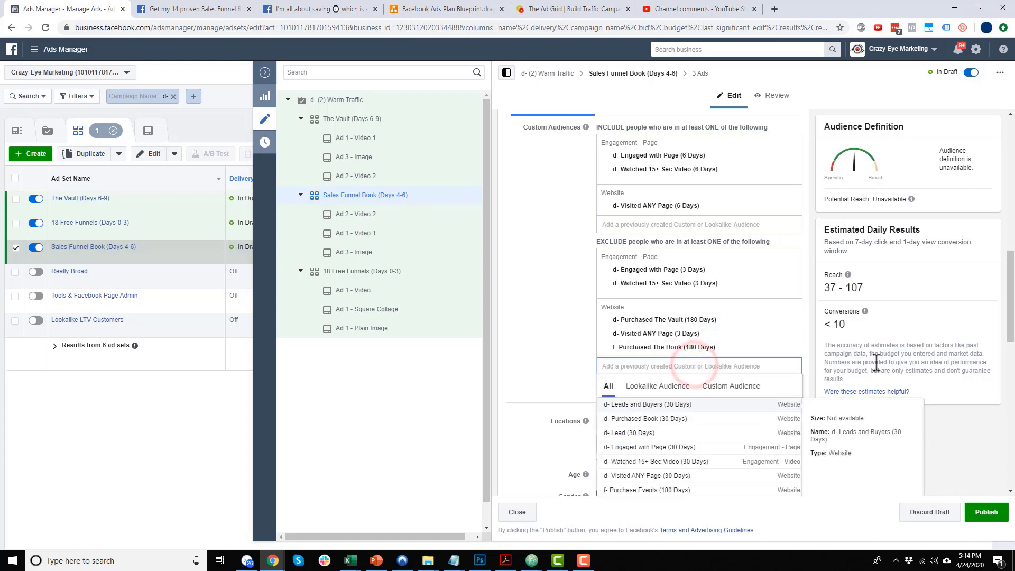
{"action": "type", "text": "180"}
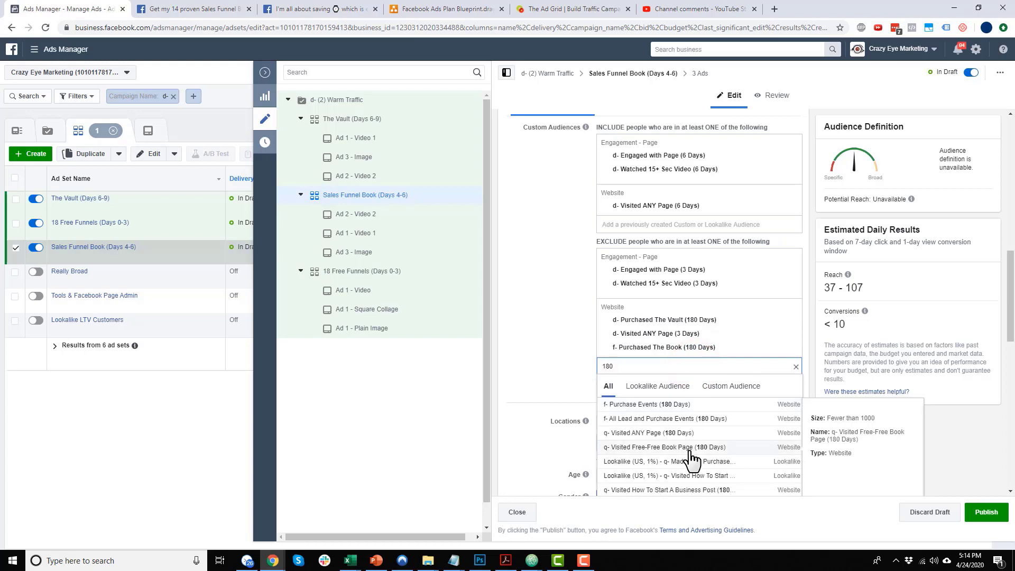
{"action": "left_click", "coordinate": [681, 419]}
{"action": "left_click", "coordinate": [548, 344]}
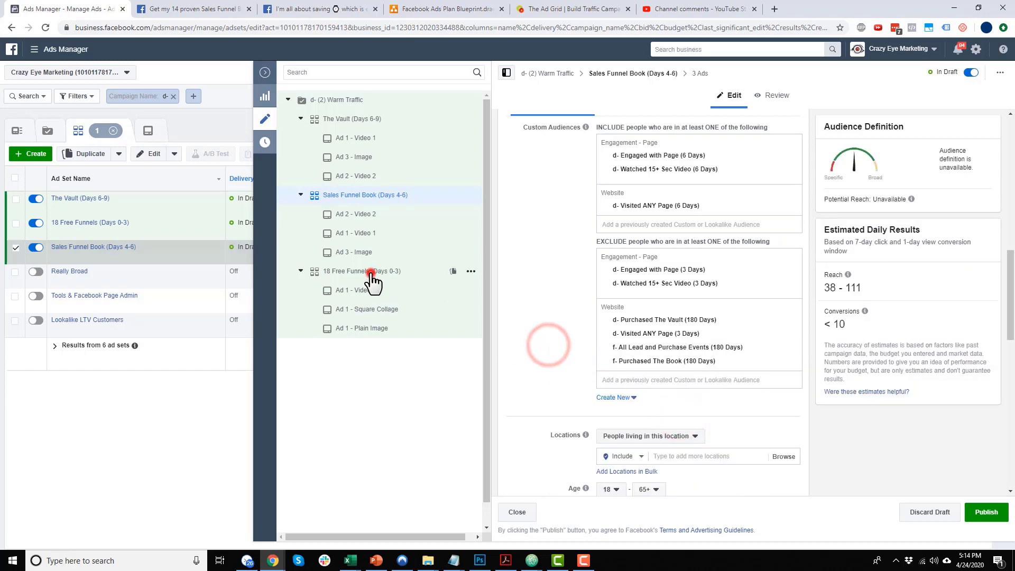
Step: Exclude f- Purchased The Book (180 Days) from the 18 Free Funnels (Days 0-3) ad set and review the other two ad sets' exclusions
{"action": "left_click", "coordinate": [373, 270]}
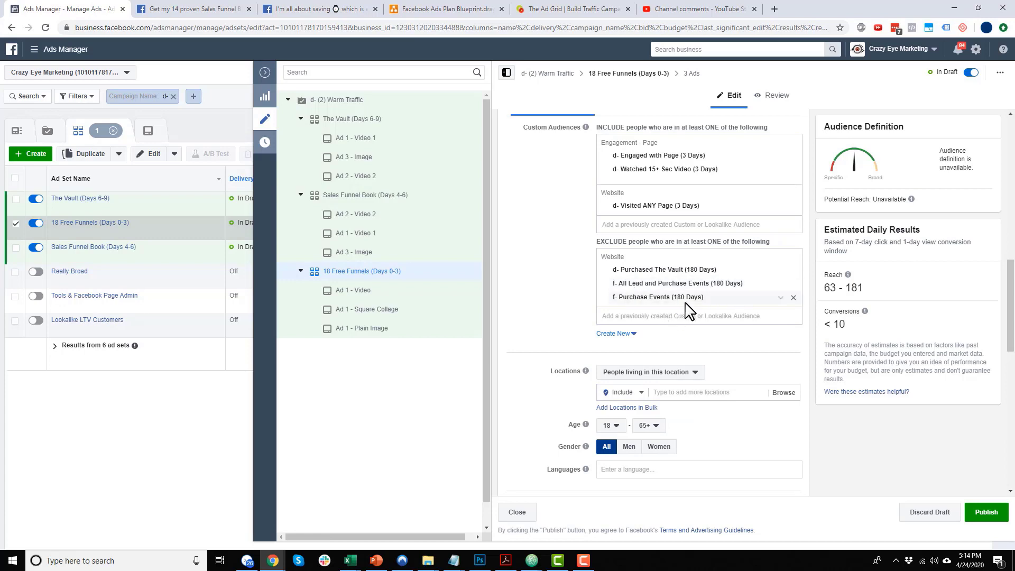
{"action": "left_click", "coordinate": [632, 318]}
{"action": "type", "text": "sales"}
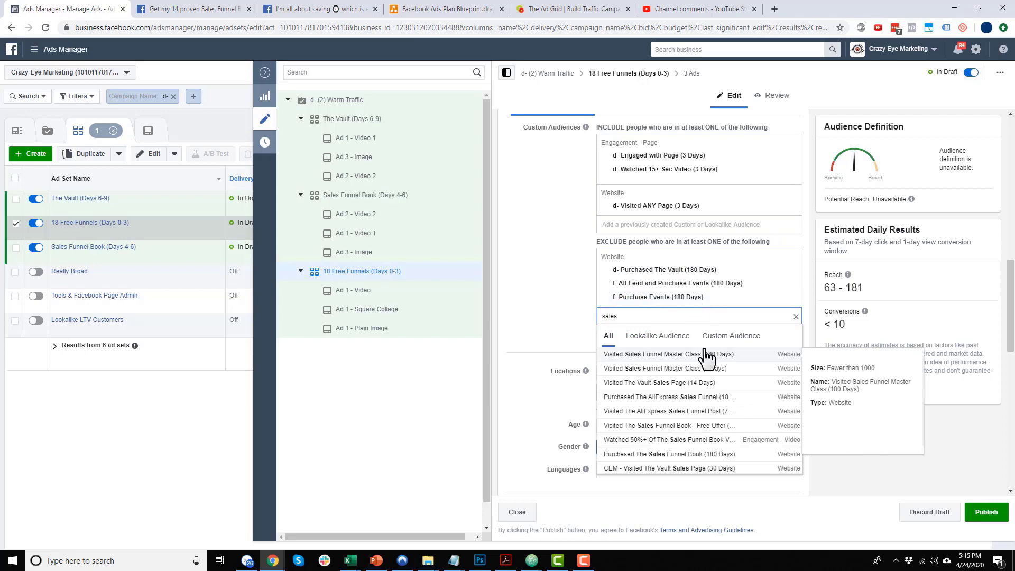
{"action": "type", "text": "180"}
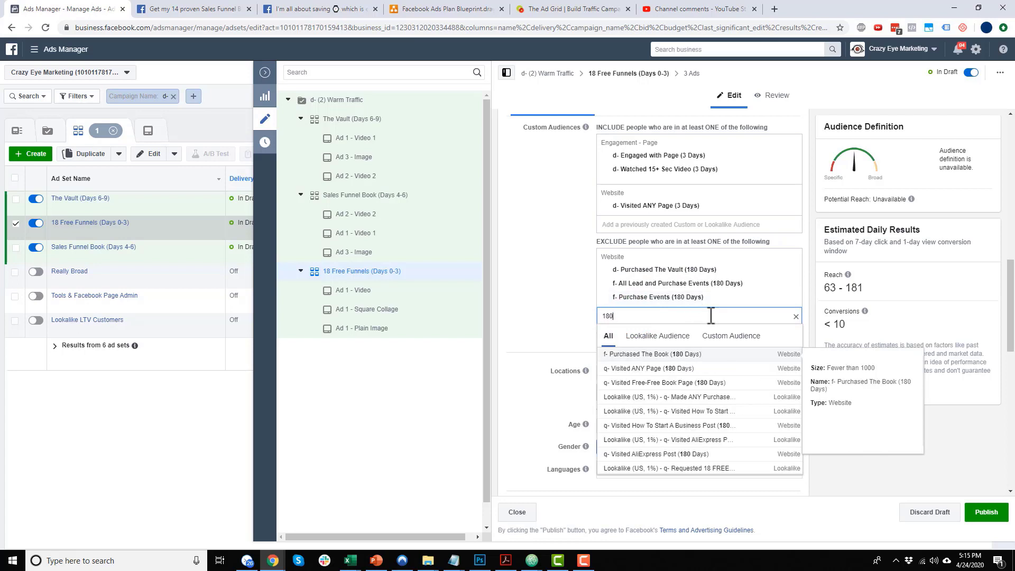
{"action": "left_click", "coordinate": [676, 352]}
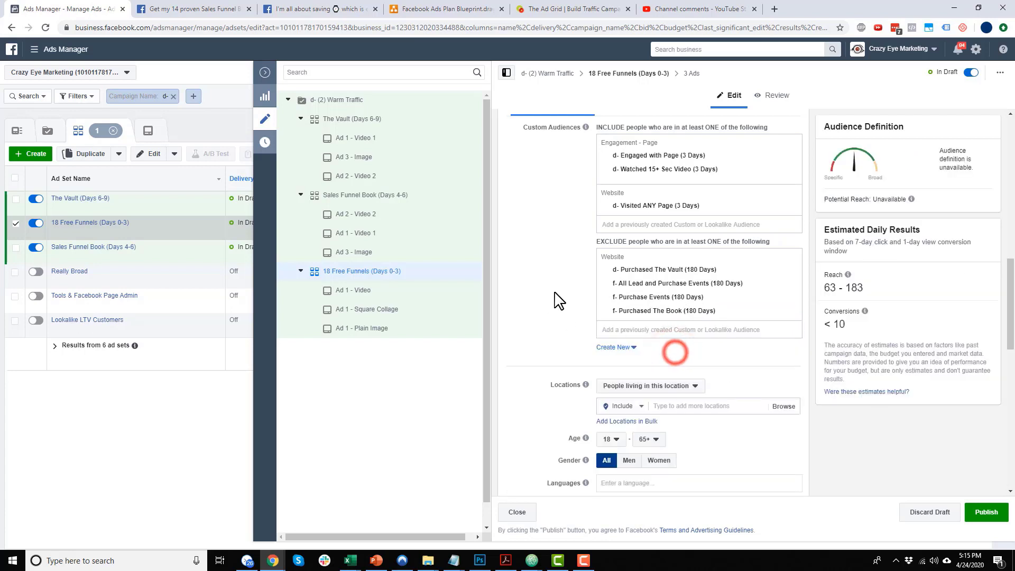
{"action": "left_click", "coordinate": [378, 195]}
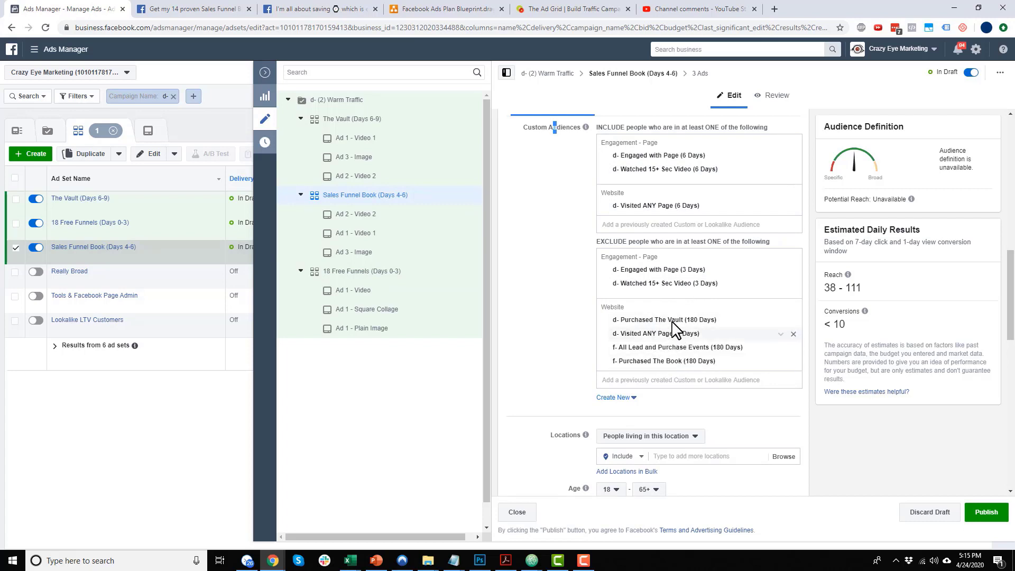
{"action": "left_click", "coordinate": [366, 118]}
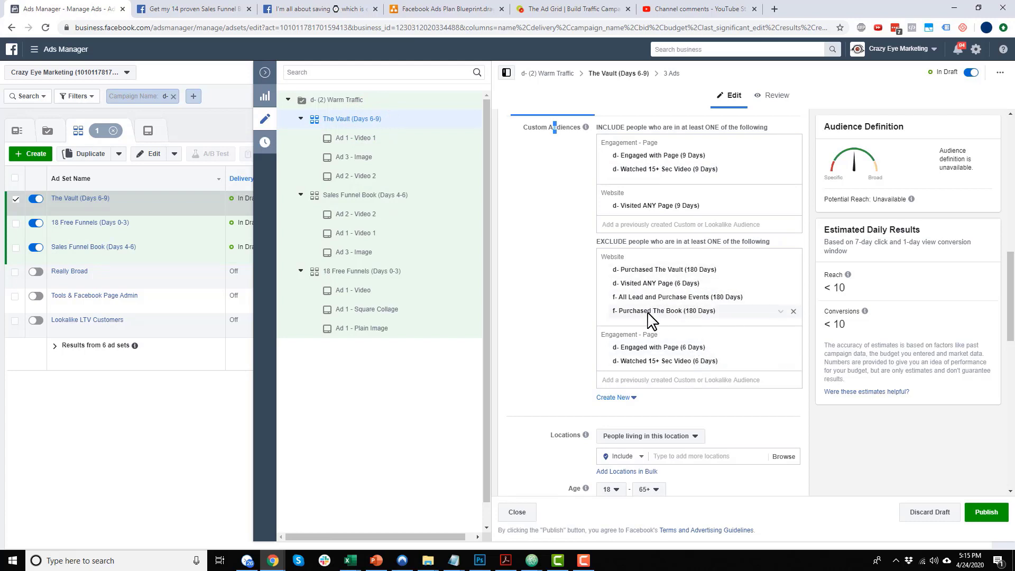
Step: Remove the Sales Funnel Book video from Ad 1 - Video 1 in The Vault (Days 6-9) ad set
{"action": "scroll", "coordinate": [588, 339], "scroll_direction": "down", "scroll_amount": 2}
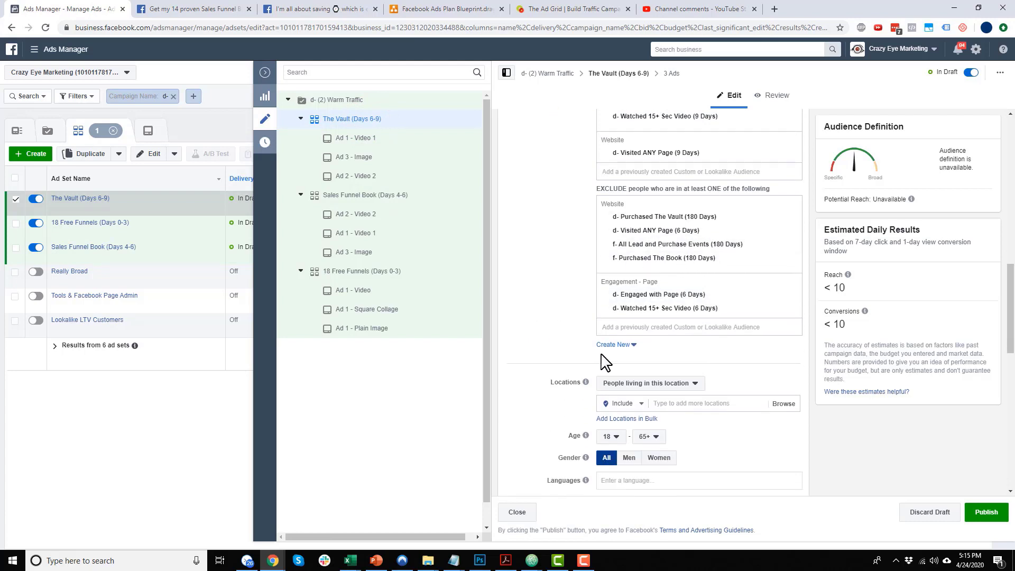
{"action": "scroll", "coordinate": [648, 362], "scroll_direction": "down", "scroll_amount": 9}
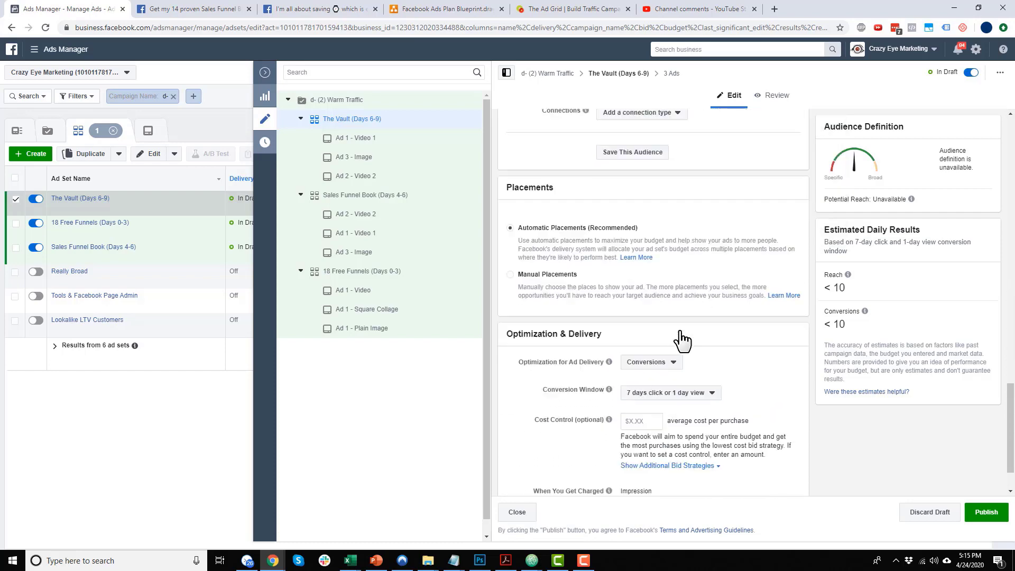
{"action": "left_click", "coordinate": [371, 139]}
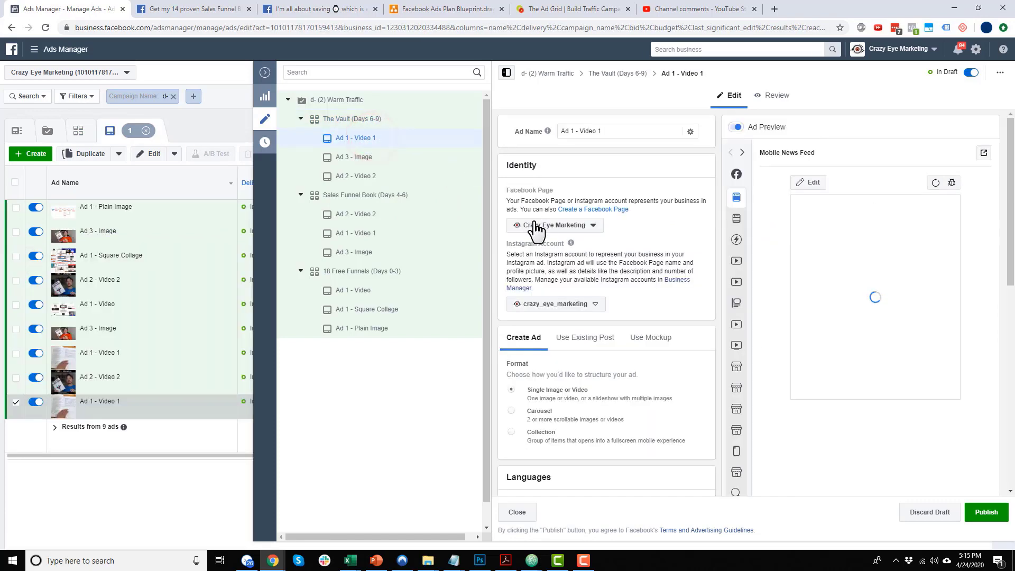
{"action": "scroll", "coordinate": [666, 280], "scroll_direction": "down", "scroll_amount": 5}
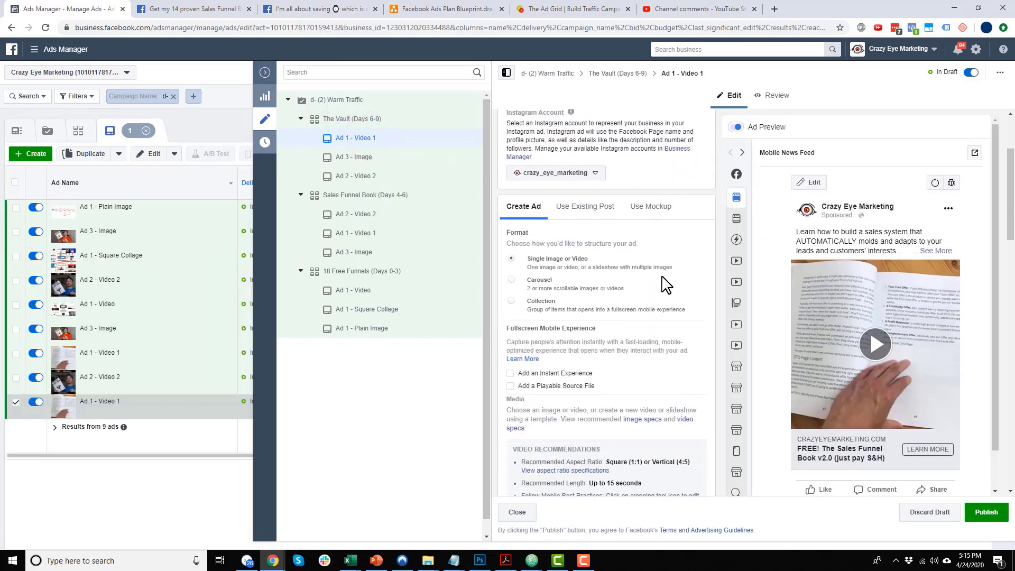
{"action": "scroll", "coordinate": [665, 280], "scroll_direction": "down", "scroll_amount": 4}
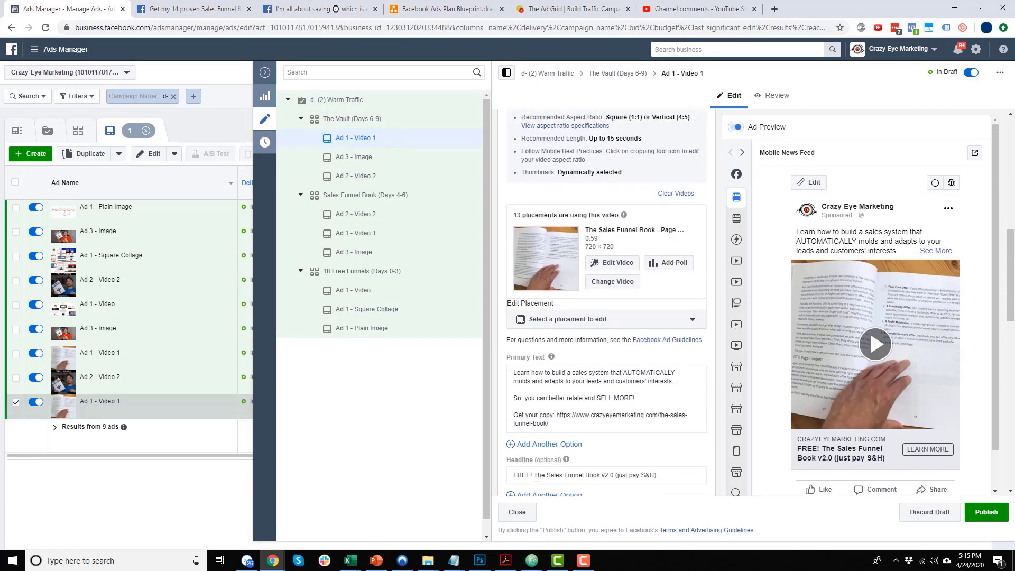
{"action": "left_click", "coordinate": [675, 194]}
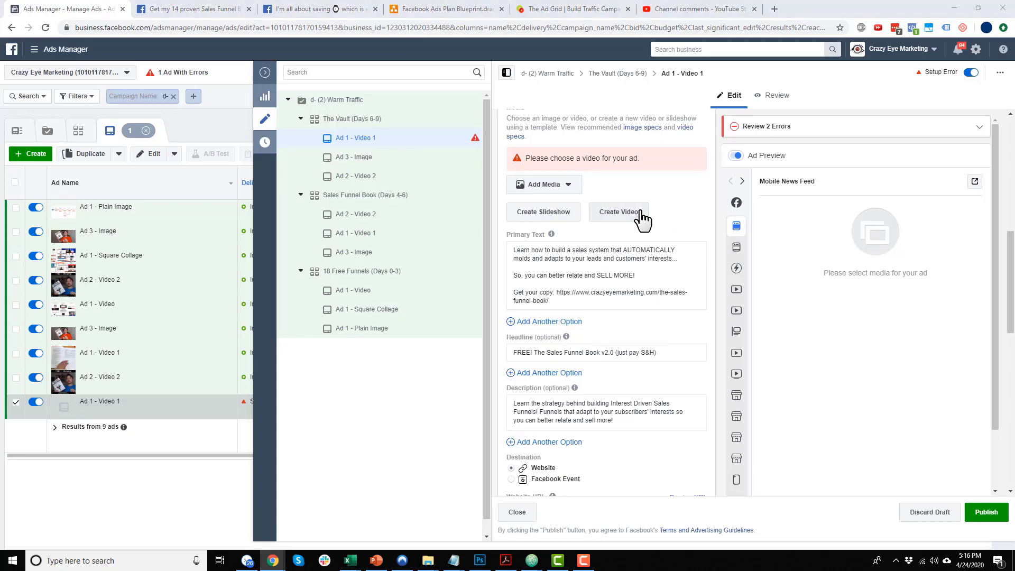
{"action": "left_click", "coordinate": [609, 275]}
{"action": "key", "text": "ctrl+a"}
{"action": "type", "text": "I want to teach you how to build this....  It's an Interest Driven Sales Funnel. Think of it like a digital sales rep that works for you 24/7/365. It asks your customers questions to figure out their needs, wants, and desires... then, it presents tailored offers to them AUTOMATICALLY. Thus, you sell more!  Join Us: https://www.crazyeyemarketing.com/join/"}
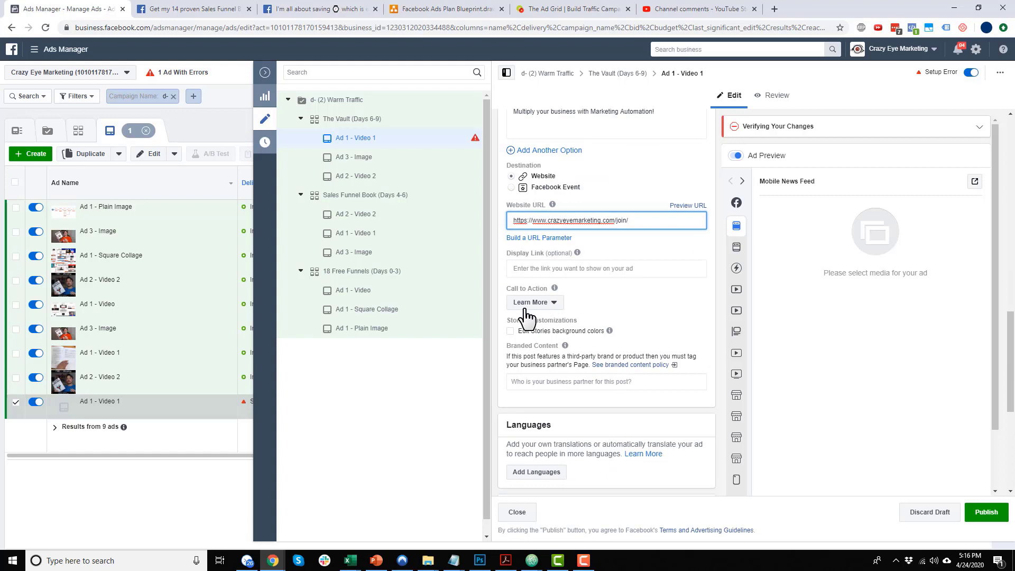
{"action": "scroll", "coordinate": [658, 358], "scroll_direction": "down", "scroll_amount": 4}
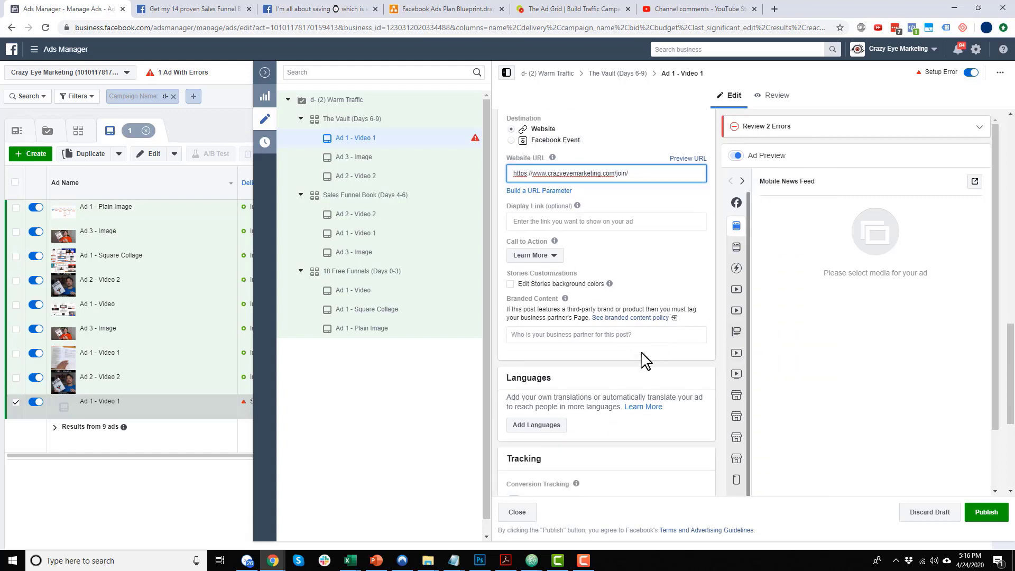
{"action": "scroll", "coordinate": [572, 456], "scroll_direction": "down", "scroll_amount": 2}
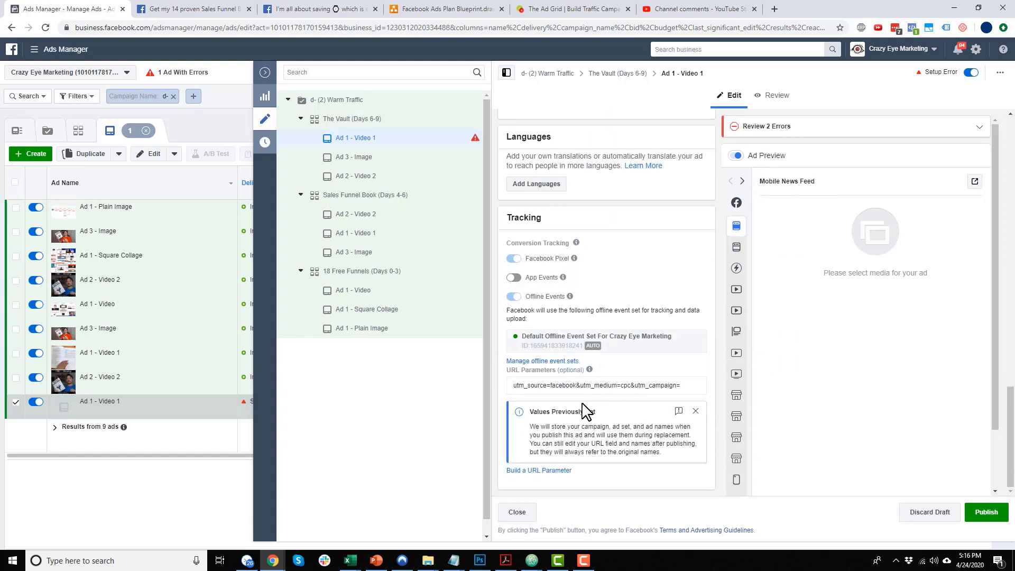
{"action": "left_click", "coordinate": [617, 391]}
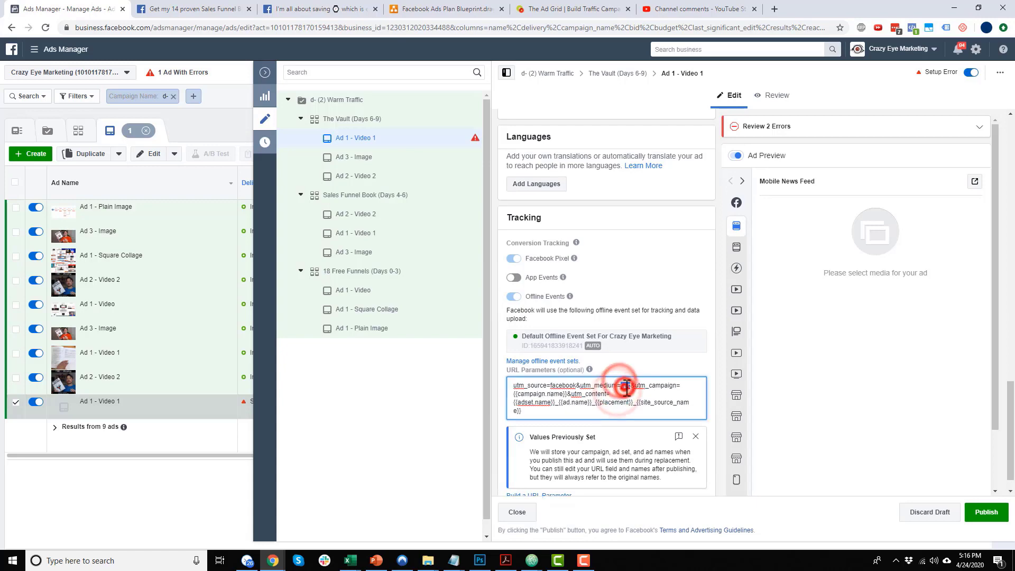
{"action": "double_click", "coordinate": [626, 388]}
Step: Add the 1200 × 628 funnel diagram image with the presenter in its corner as the ad's media
{"action": "scroll", "coordinate": [637, 385], "scroll_direction": "up", "scroll_amount": 10}
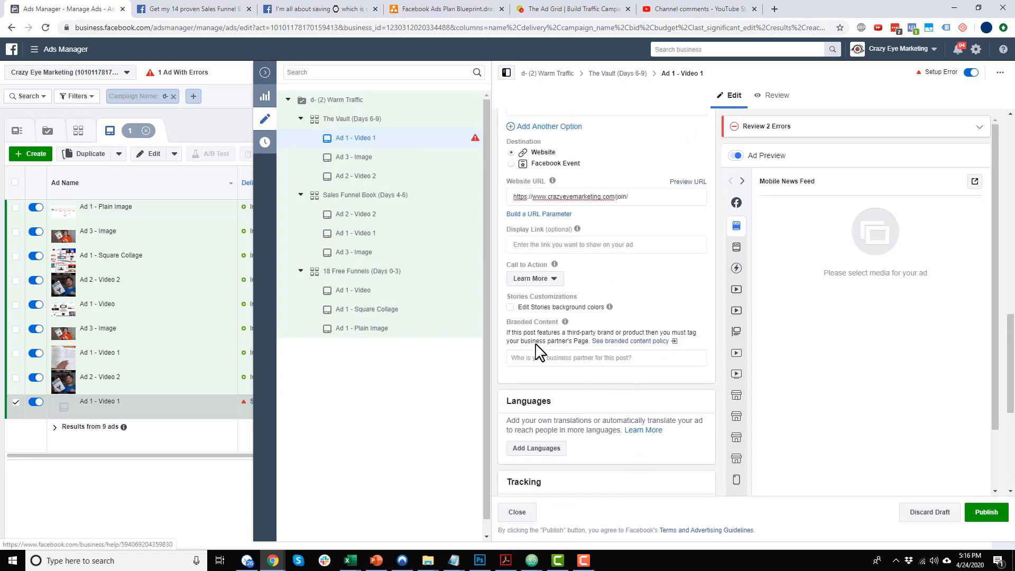
{"action": "scroll", "coordinate": [545, 350], "scroll_direction": "up", "scroll_amount": 3}
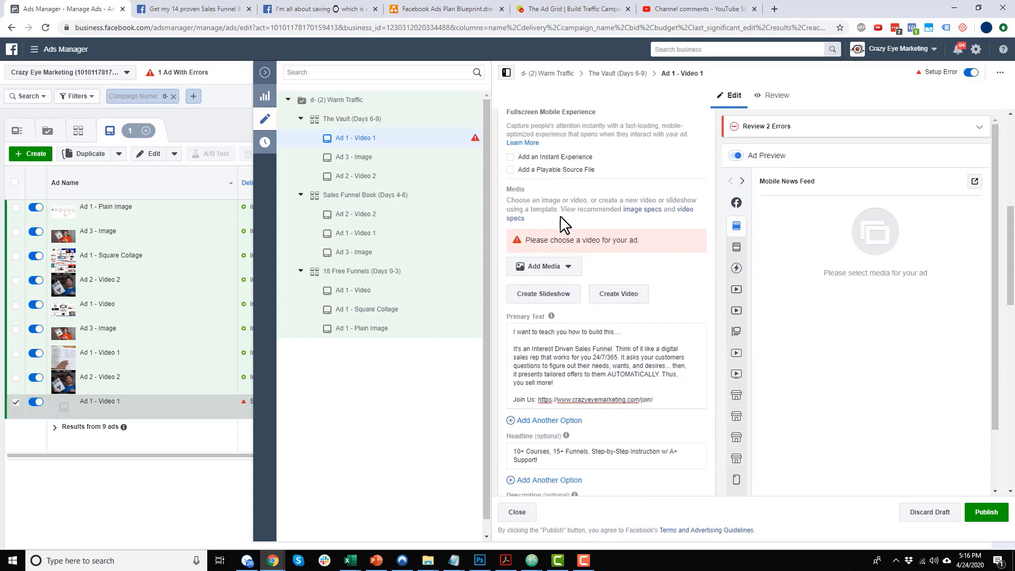
{"action": "left_click", "coordinate": [564, 268]}
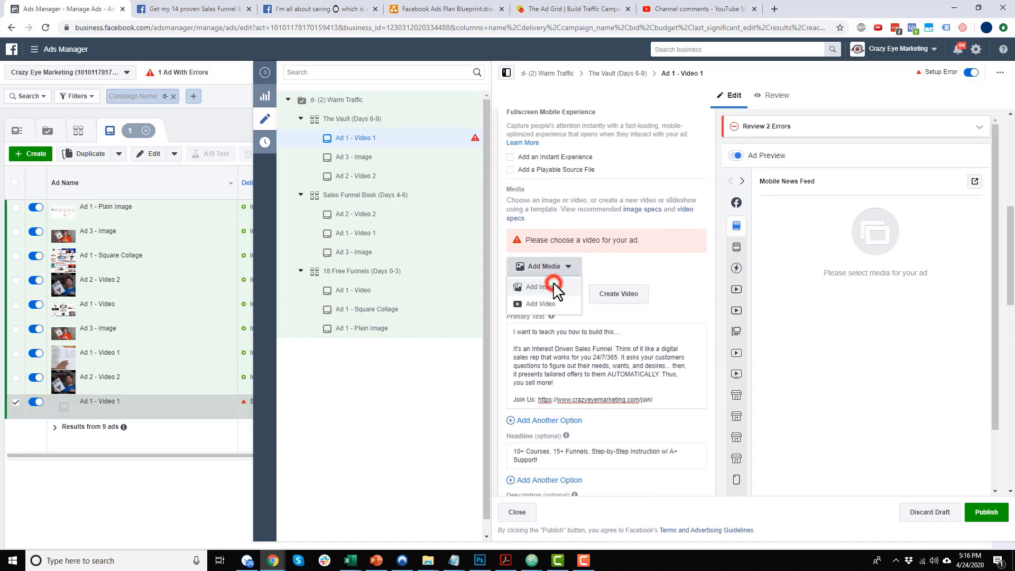
{"action": "left_click", "coordinate": [553, 284]}
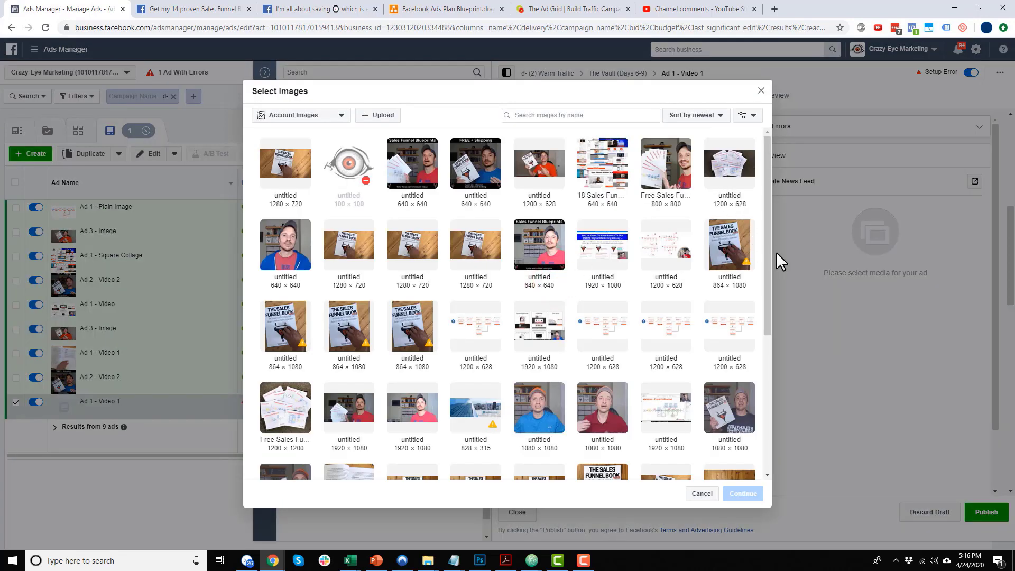
{"action": "left_click", "coordinate": [684, 254]}
{"action": "left_click", "coordinate": [743, 493]}
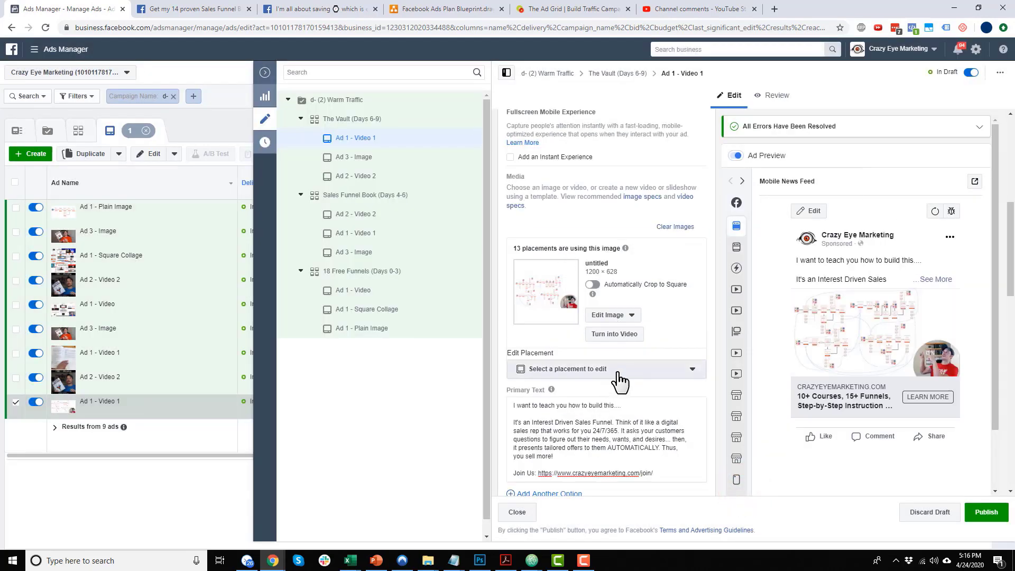
Step: Examine the ad's format, square-crop and placement group options along with its preview
{"action": "scroll", "coordinate": [661, 394], "scroll_direction": "up", "scroll_amount": 4}
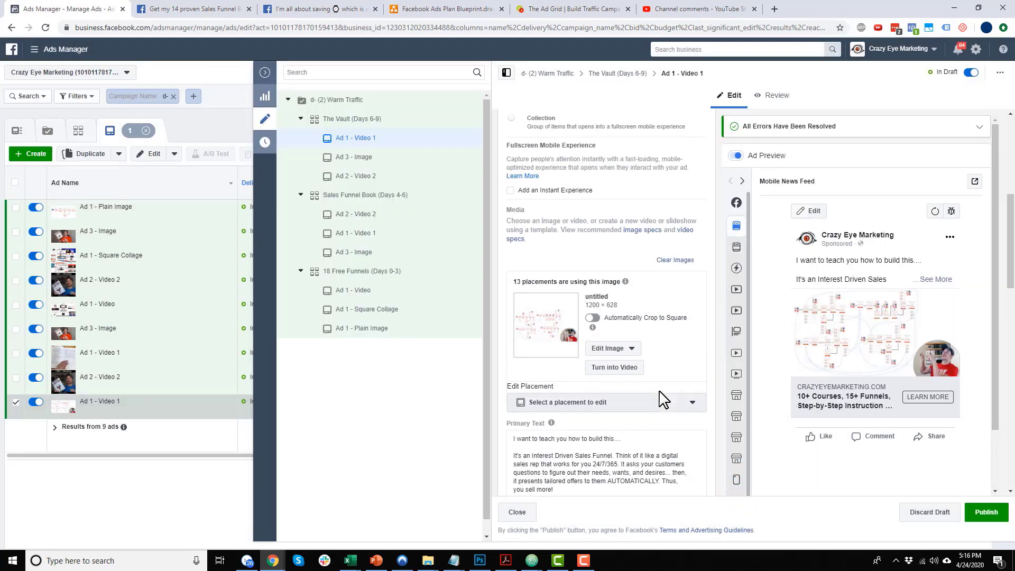
{"action": "scroll", "coordinate": [655, 396], "scroll_direction": "up", "scroll_amount": 3}
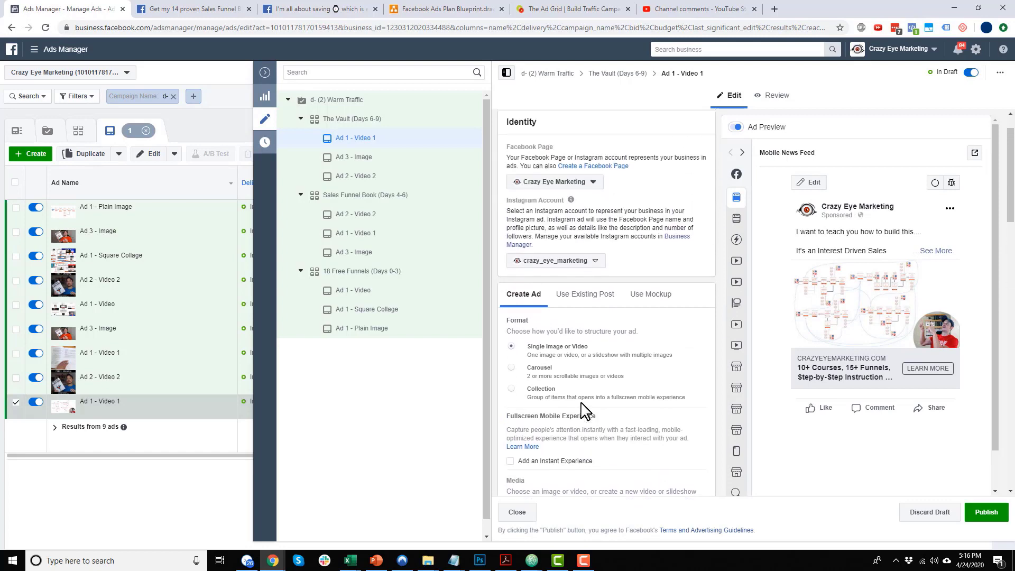
{"action": "scroll", "coordinate": [585, 403], "scroll_direction": "down", "scroll_amount": 4}
{"action": "scroll", "coordinate": [587, 410], "scroll_direction": "down", "scroll_amount": 4}
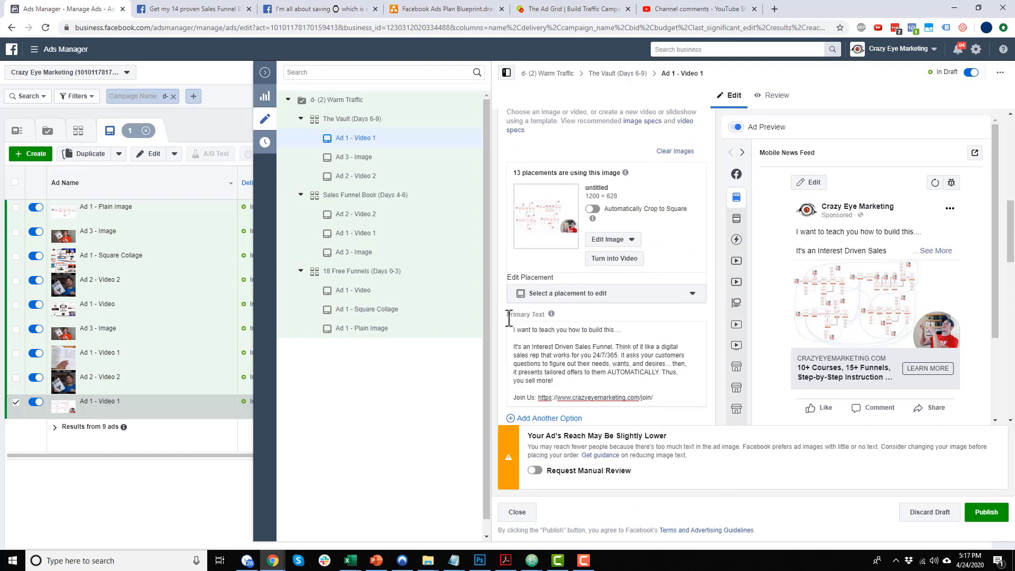
{"action": "left_click", "coordinate": [592, 295]}
{"action": "scroll", "coordinate": [601, 360], "scroll_direction": "down", "scroll_amount": 2}
{"action": "scroll", "coordinate": [604, 372], "scroll_direction": "up", "scroll_amount": 1}
{"action": "scroll", "coordinate": [606, 370], "scroll_direction": "up", "scroll_amount": 1}
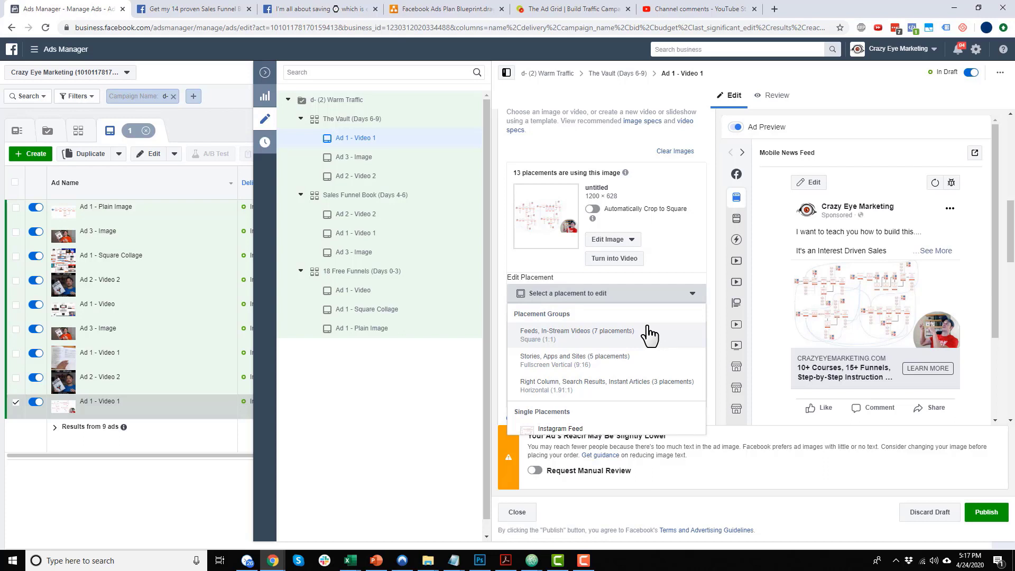
{"action": "left_click", "coordinate": [710, 260]}
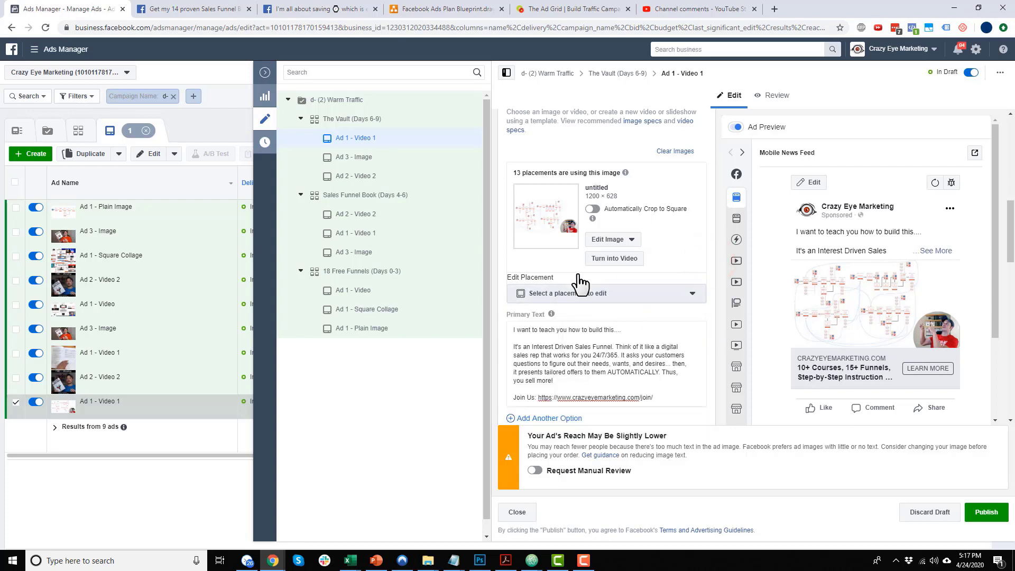
{"action": "scroll", "coordinate": [635, 323], "scroll_direction": "up", "scroll_amount": 2}
{"action": "scroll", "coordinate": [608, 333], "scroll_direction": "down", "scroll_amount": 2}
{"action": "mouse_move", "coordinate": [593, 218]}
Step: Rename The Vault's Ad 1 - Video 1 as Ad 1 - Image
{"action": "scroll", "coordinate": [650, 312], "scroll_direction": "up", "scroll_amount": 5}
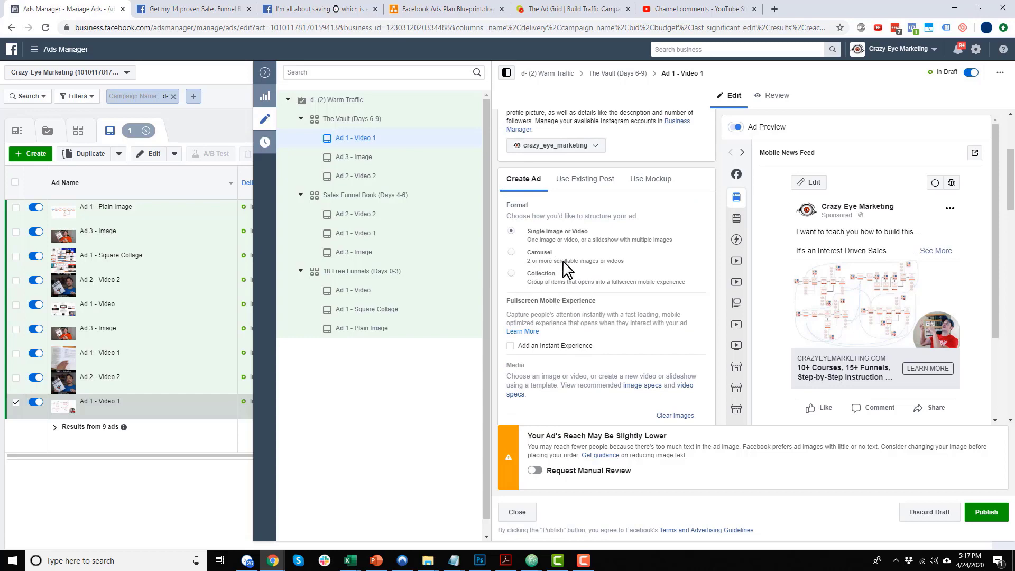
{"action": "scroll", "coordinate": [562, 275], "scroll_direction": "up", "scroll_amount": 3}
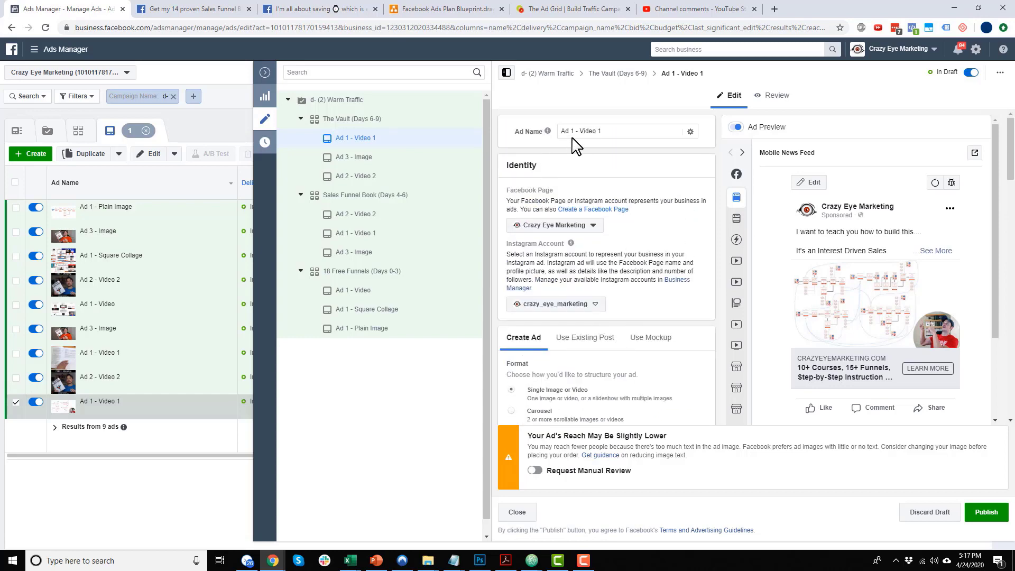
{"action": "left_click_drag", "start_coordinate": [580, 132], "coordinate": [698, 131]}
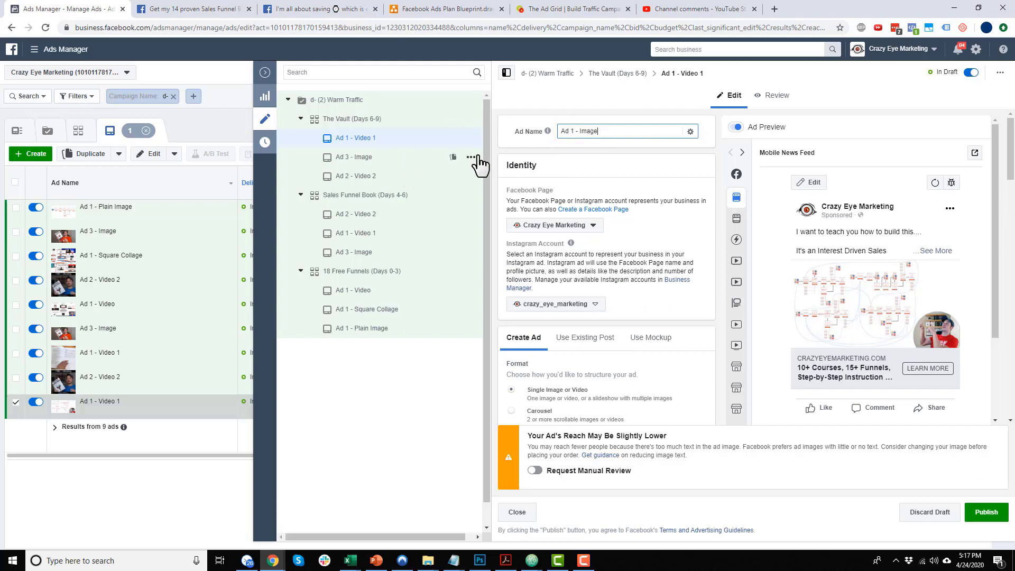
{"action": "left_click", "coordinate": [641, 157]}
Step: Delete the Ad 3 - Image and Ad 2 - Video 2 ads from The Vault (Days 6-9) ad set
{"action": "left_click", "coordinate": [470, 158]}
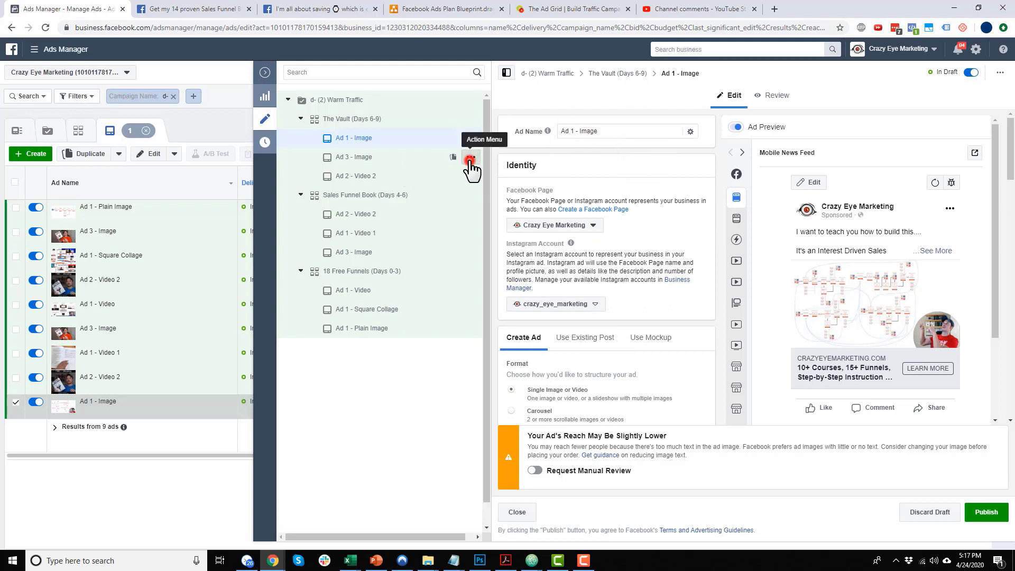
{"action": "left_click", "coordinate": [471, 157]}
{"action": "left_click", "coordinate": [473, 157]}
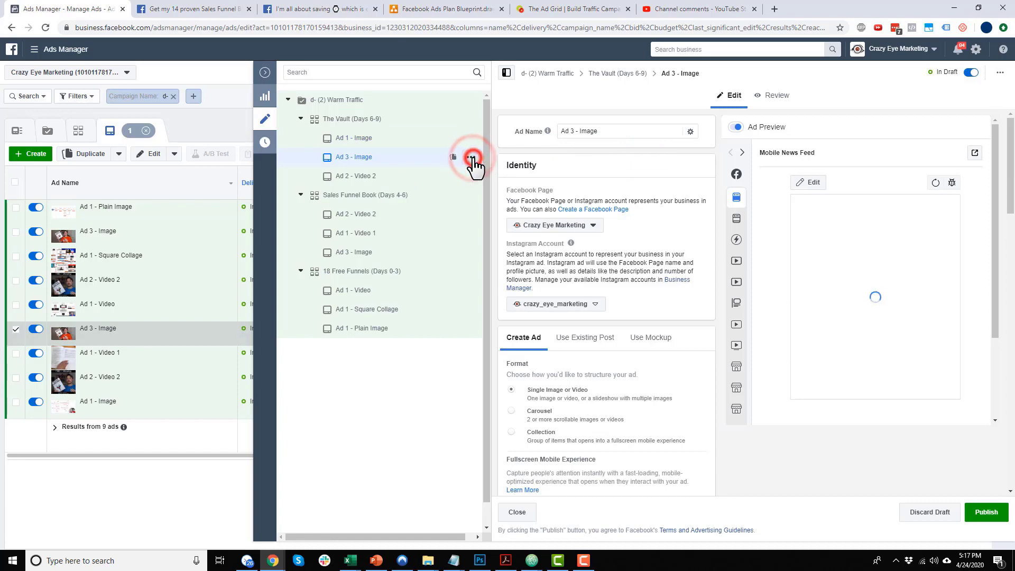
{"action": "left_click", "coordinate": [499, 229]}
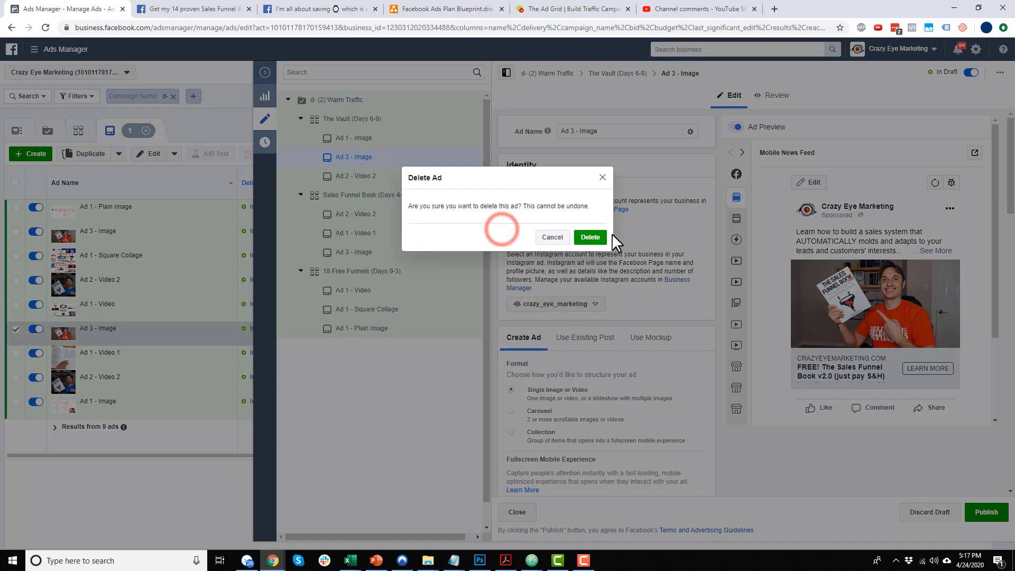
{"action": "left_click", "coordinate": [590, 236]}
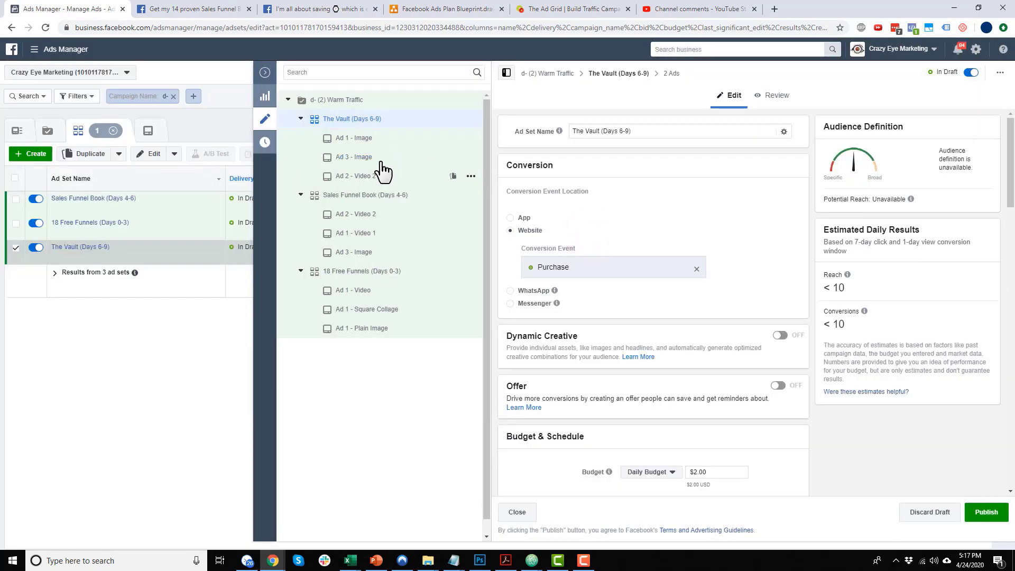
{"action": "left_click", "coordinate": [471, 158]}
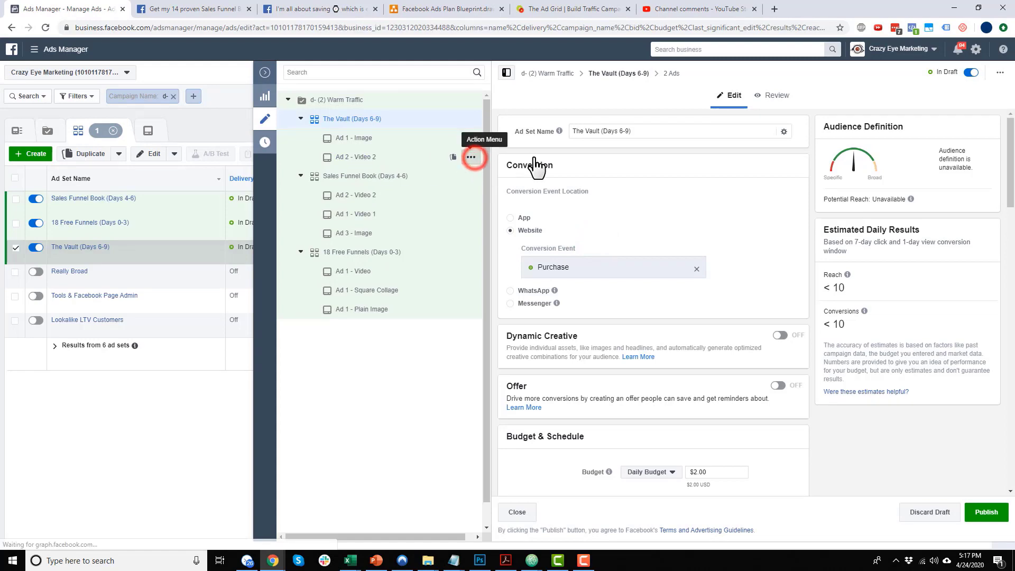
{"action": "left_click", "coordinate": [500, 228]}
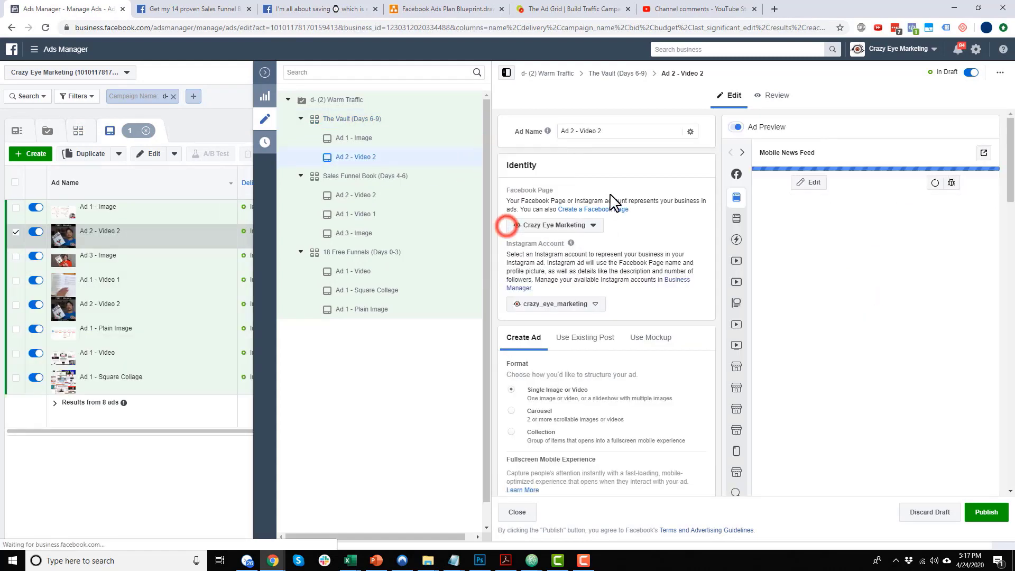
{"action": "left_click", "coordinate": [588, 236]}
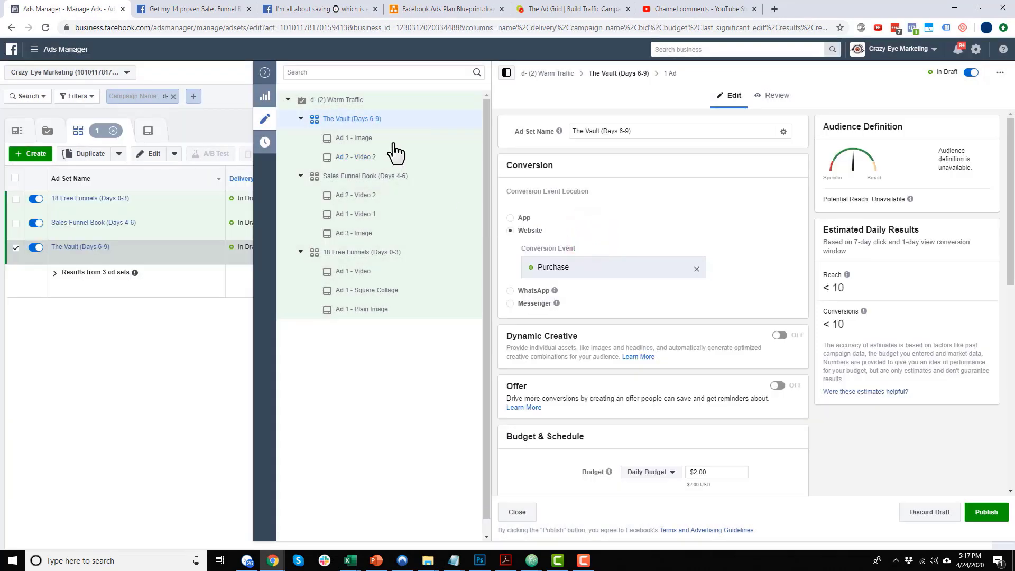
Step: Duplicate The Vault's Ad 1 - Image once in the original campaign and name the copy Ad 1 - Video
{"action": "left_click", "coordinate": [453, 138]}
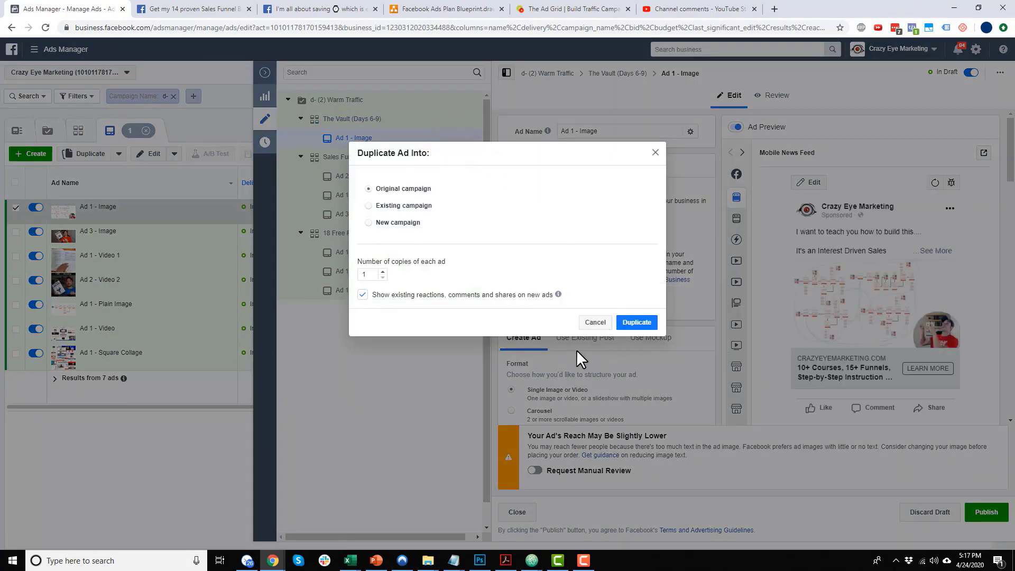
{"action": "left_click", "coordinate": [639, 323]}
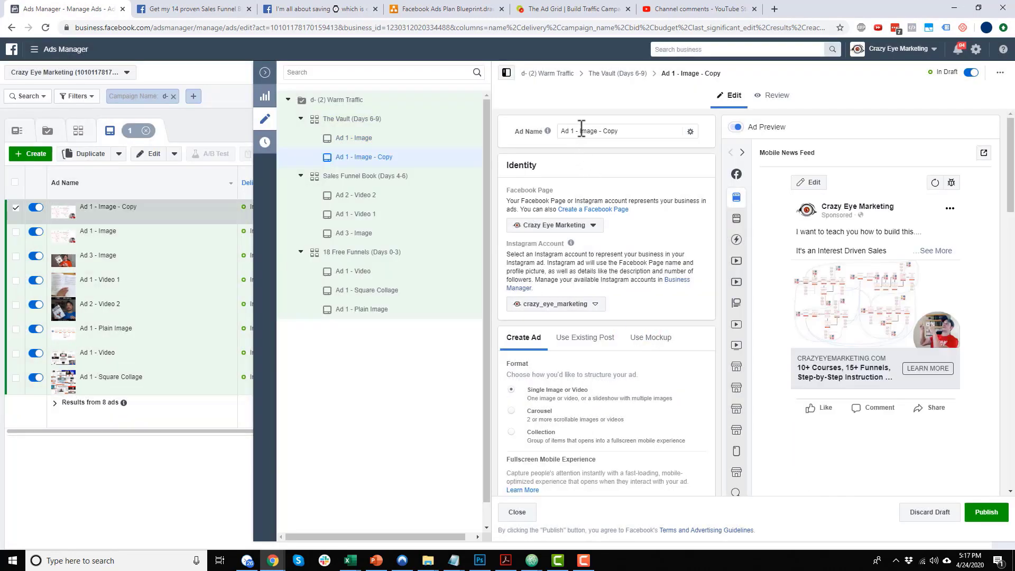
{"action": "triple_click", "coordinate": [582, 130]}
{"action": "type", "text": "Ad 1 - Video"}
{"action": "left_click", "coordinate": [653, 226]}
Step: Replace the image in The Vault's Ad 1 - Video with The Vault Promo Video.mp4 from the account videos
{"action": "scroll", "coordinate": [656, 222], "scroll_direction": "down", "scroll_amount": 7}
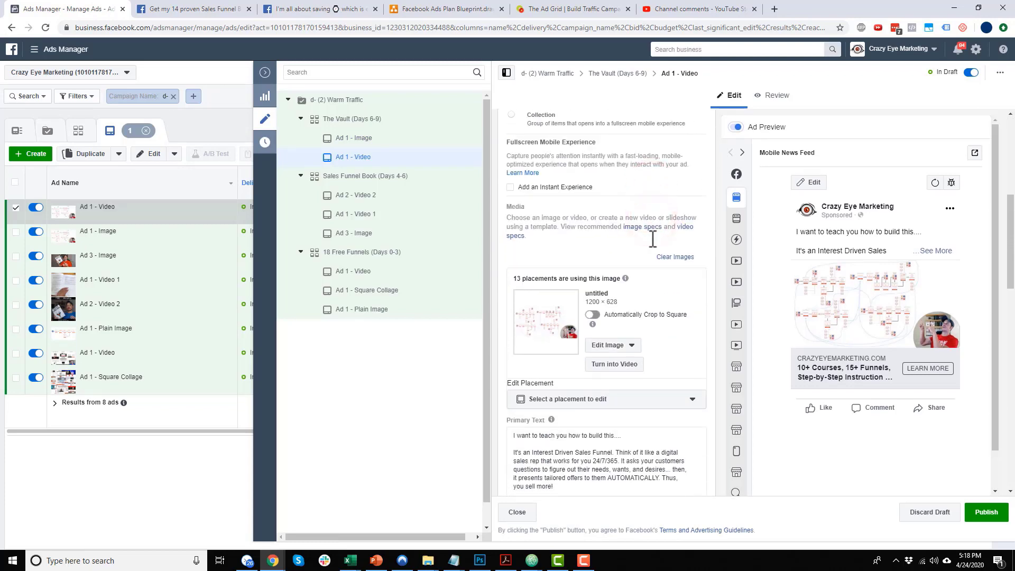
{"action": "left_click", "coordinate": [677, 205]}
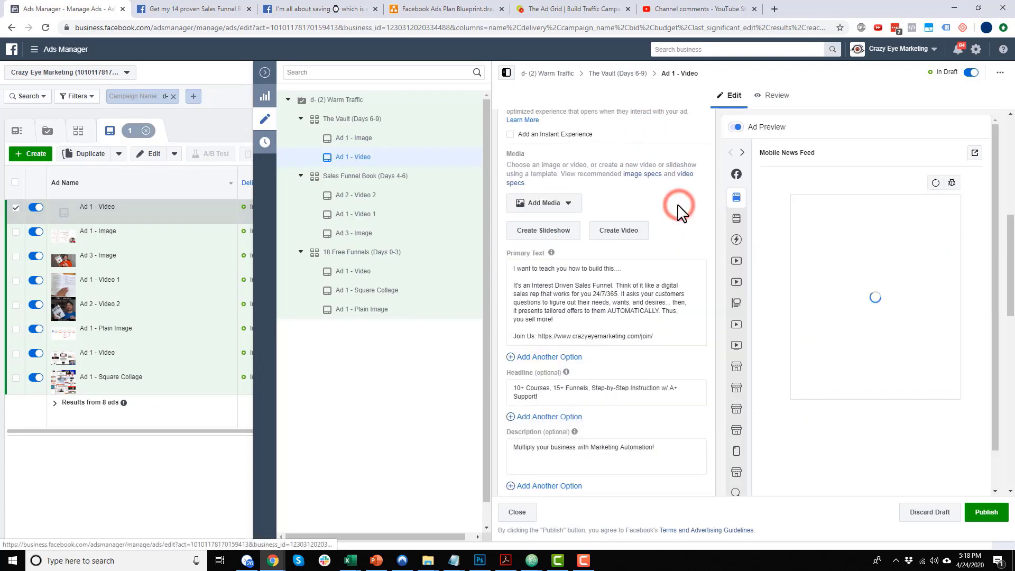
{"action": "left_click", "coordinate": [561, 203]}
{"action": "left_click", "coordinate": [554, 239]}
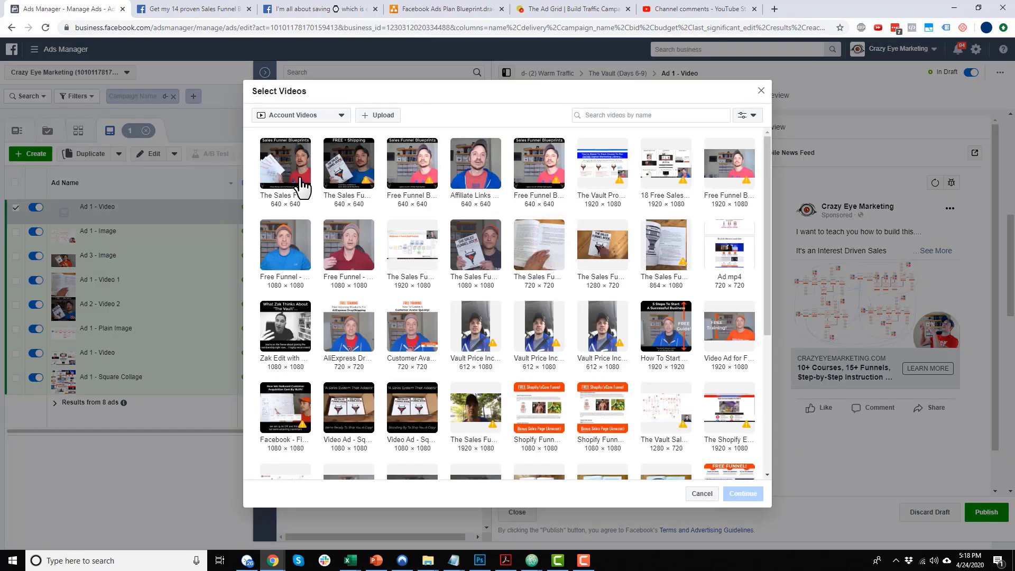
{"action": "left_click", "coordinate": [612, 168]}
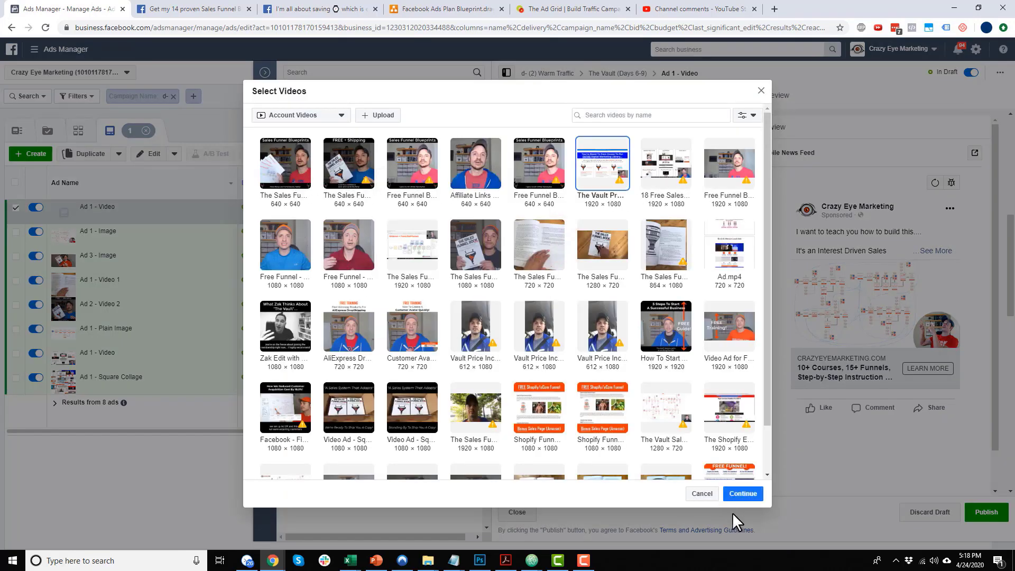
{"action": "left_click", "coordinate": [743, 494]}
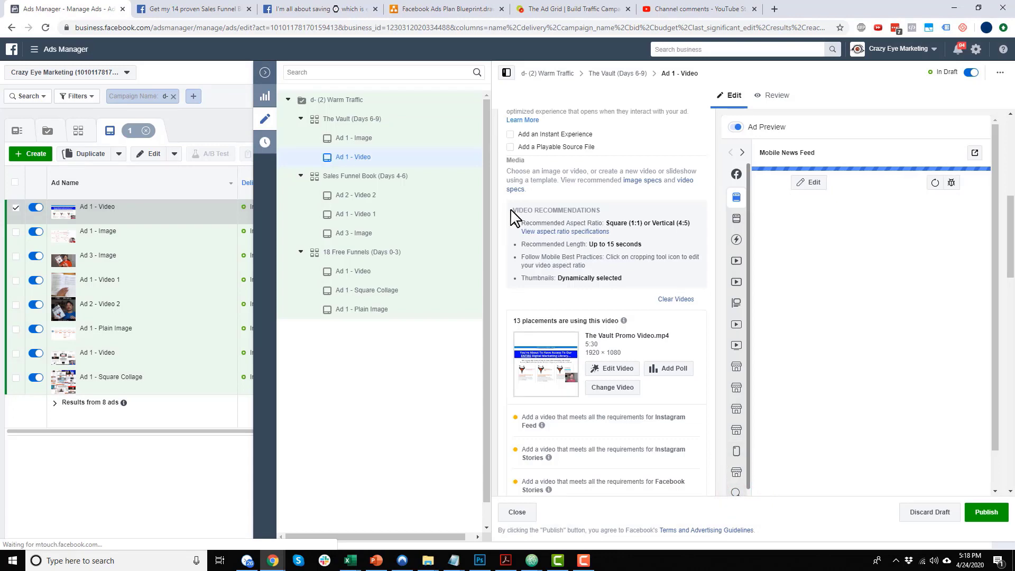
Step: Open the caption settings of The Vault Promo Video.mp4 in the ad's video editor
{"action": "scroll", "coordinate": [608, 328], "scroll_direction": "down", "scroll_amount": 1}
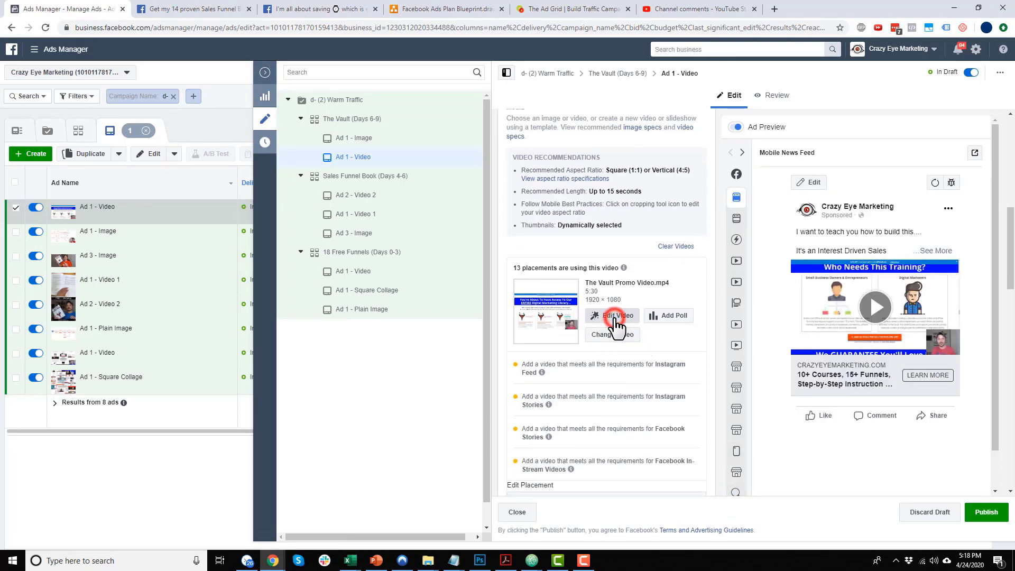
{"action": "left_click", "coordinate": [612, 315]}
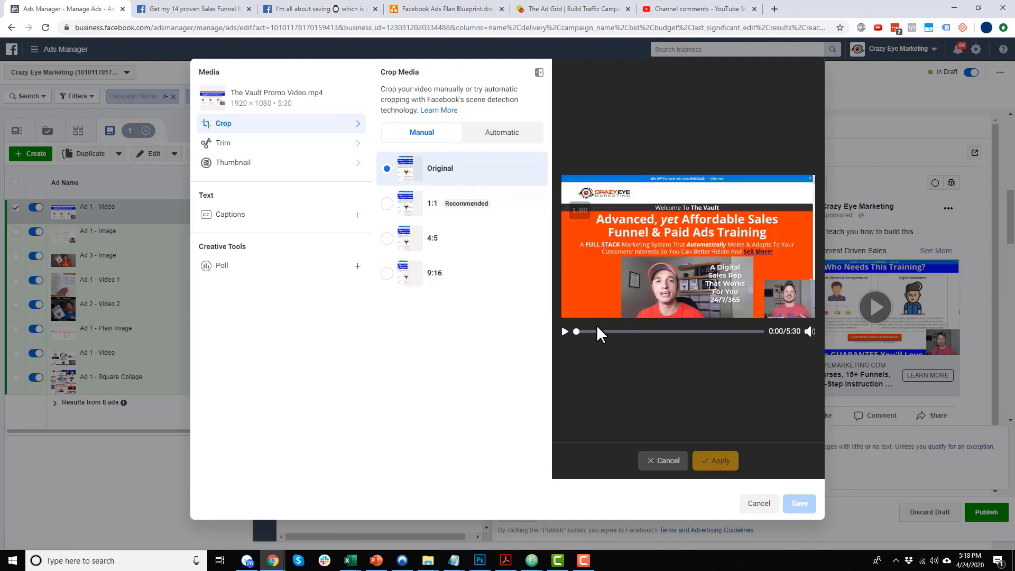
{"action": "left_click", "coordinate": [241, 215]}
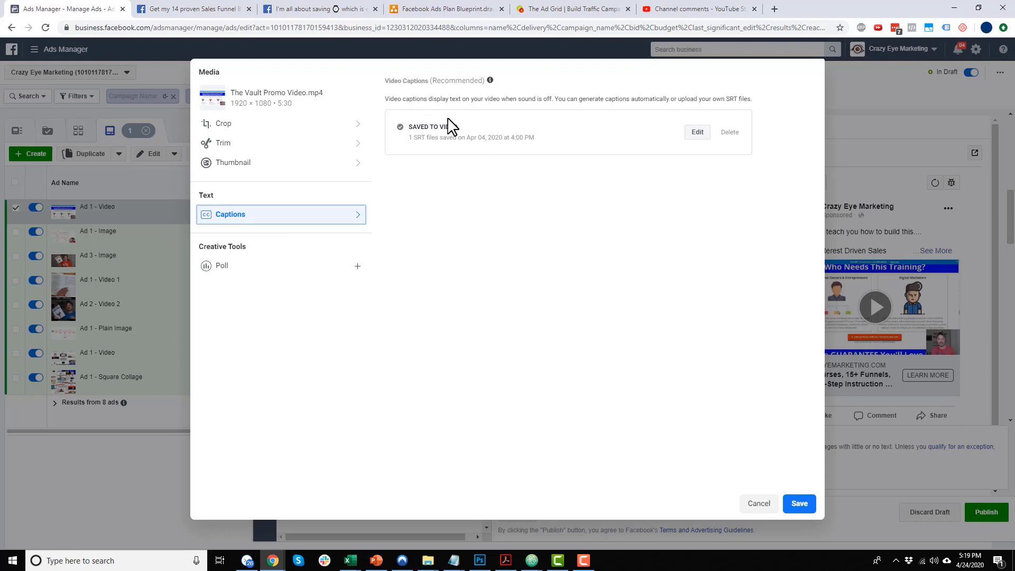
Step: Switch to a new browser tab and open rev.com to view its video captioning service
{"action": "left_click", "coordinate": [775, 9]}
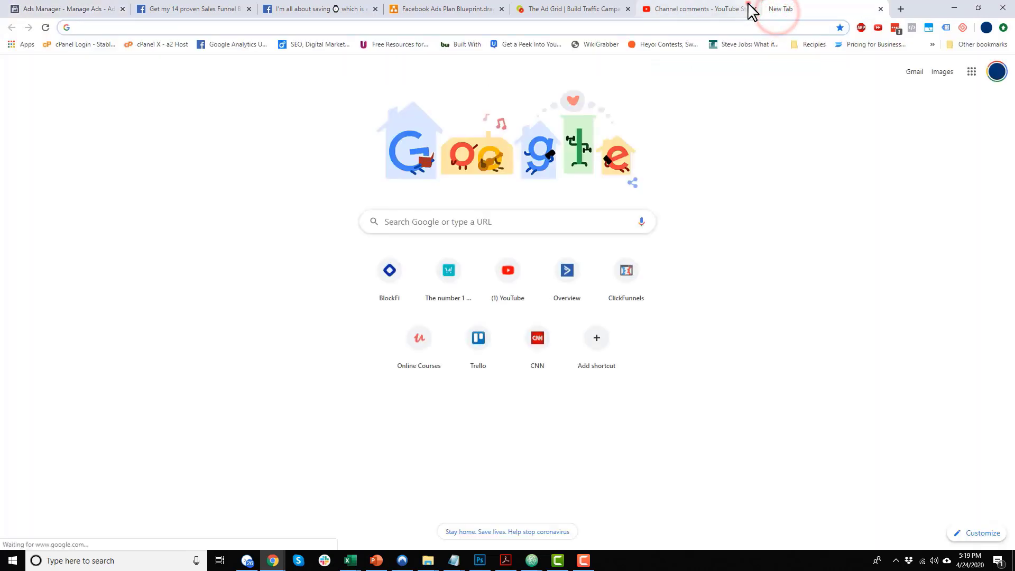
{"action": "left_click", "coordinate": [745, 9]}
{"action": "left_click", "coordinate": [811, 11]}
{"action": "left_click", "coordinate": [770, 27]}
{"action": "type", "text": "rev/"}
{"action": "key", "text": "Return"}
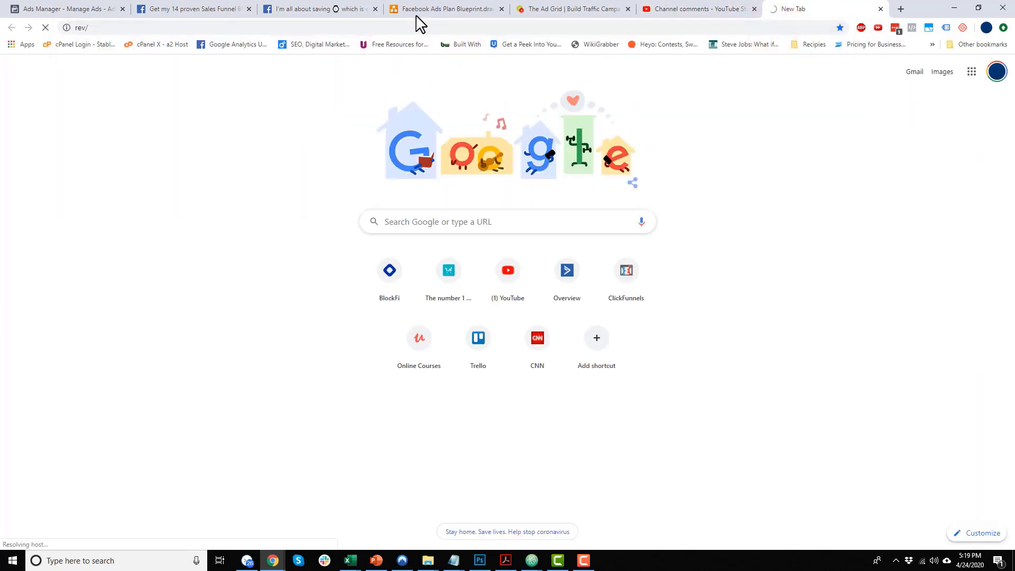
{"action": "left_click", "coordinate": [400, 28]}
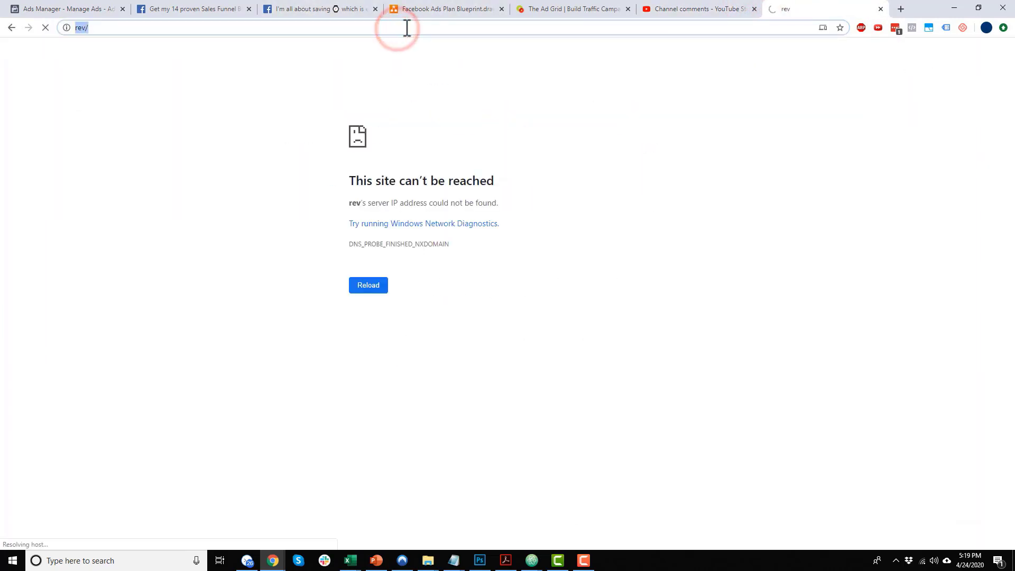
{"action": "type", "text": "reve"}
{"action": "key", "text": "BackSpace"}
{"action": "type", "text": ".com"}
{"action": "key", "text": "Return"}
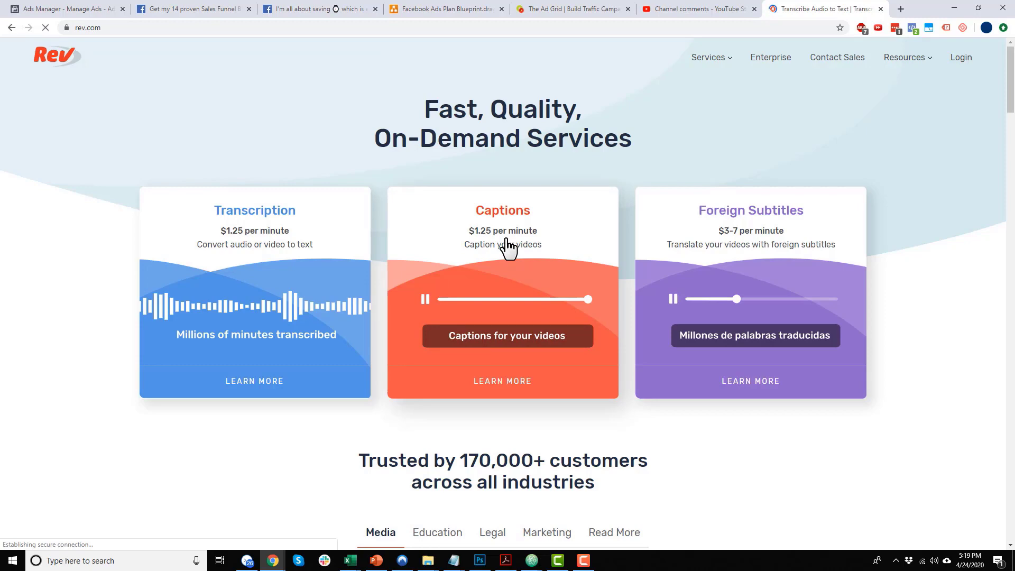
Step: Return to Ads Manager, save the promo video with its existing captions, and request a manual review of Ad 1 - Video
{"action": "left_click", "coordinate": [67, 9]}
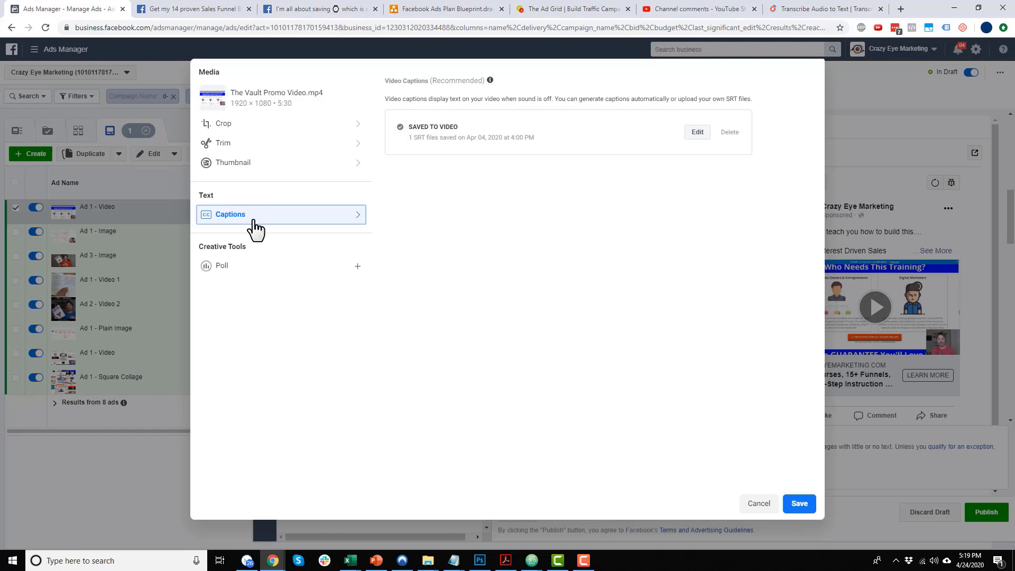
{"action": "left_click", "coordinate": [799, 505]}
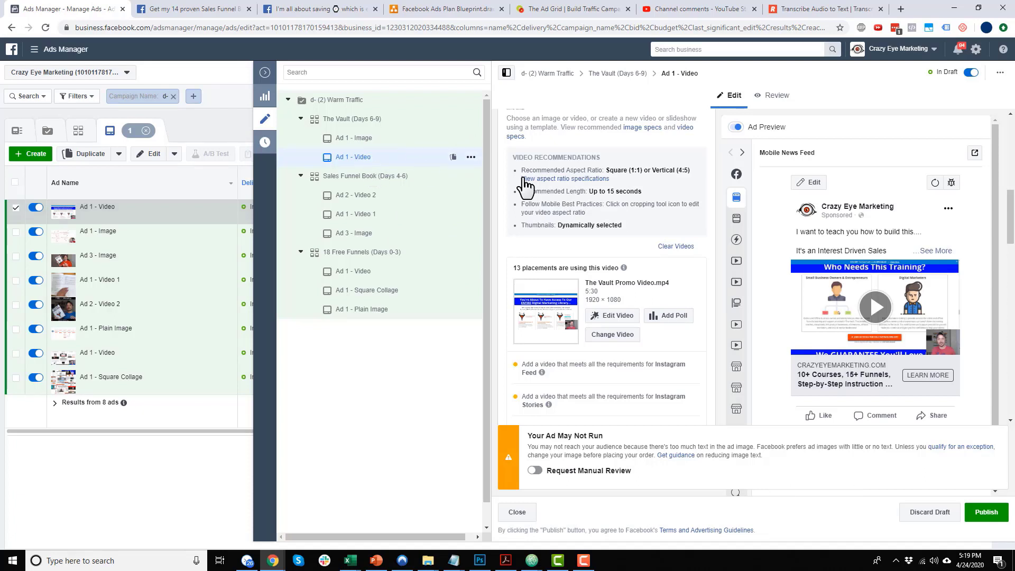
{"action": "scroll", "coordinate": [782, 346], "scroll_direction": "down", "scroll_amount": 1}
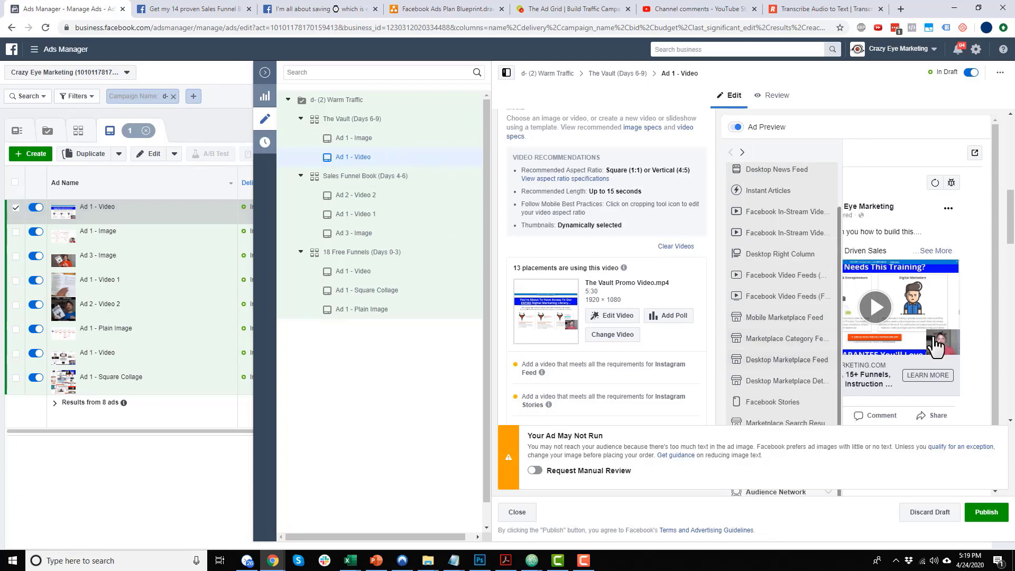
{"action": "scroll", "coordinate": [830, 391], "scroll_direction": "down", "scroll_amount": 1}
{"action": "scroll", "coordinate": [817, 372], "scroll_direction": "up", "scroll_amount": 1}
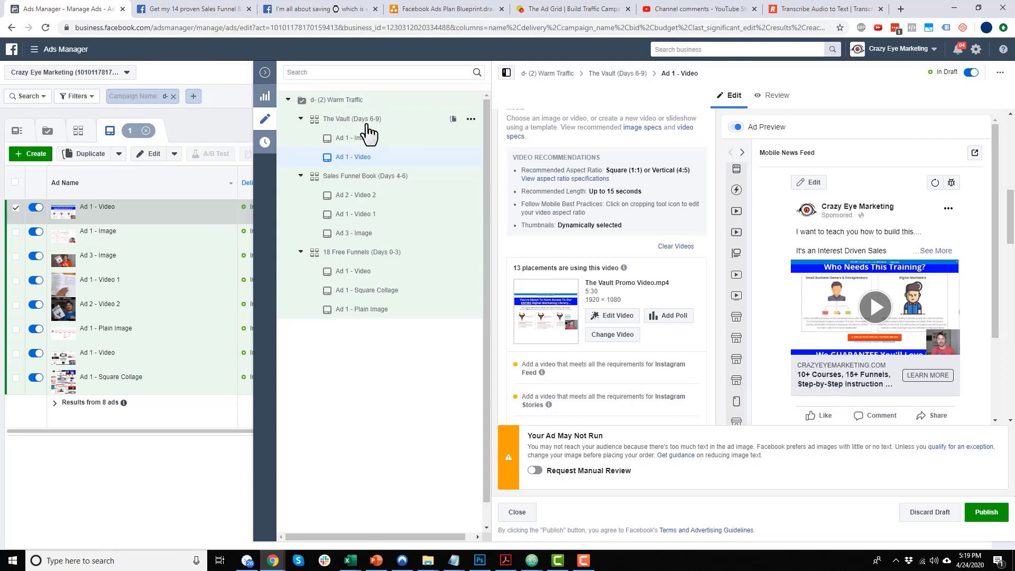
{"action": "scroll", "coordinate": [581, 209], "scroll_direction": "down", "scroll_amount": 7}
{"action": "scroll", "coordinate": [608, 204], "scroll_direction": "down", "scroll_amount": 3}
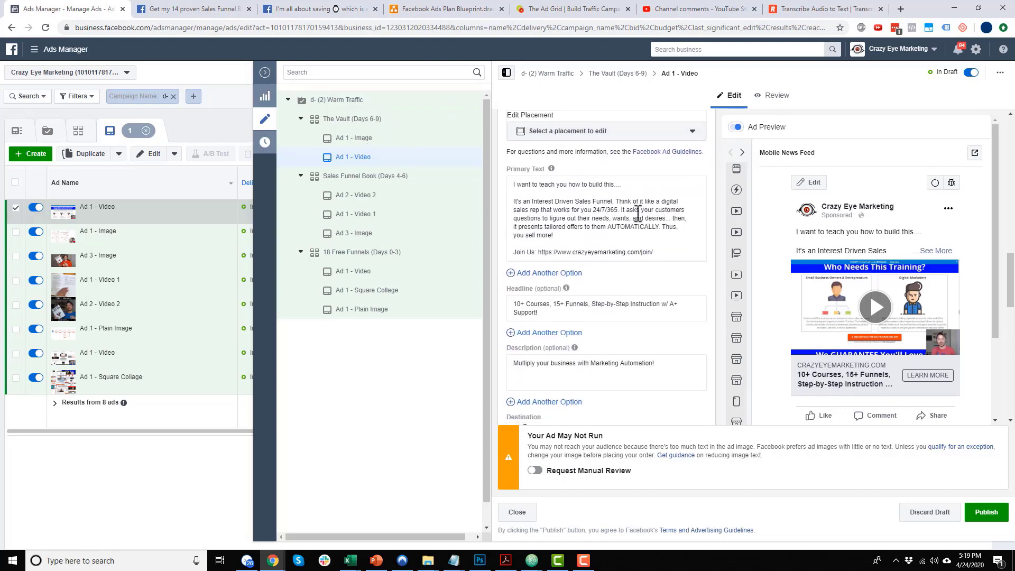
{"action": "scroll", "coordinate": [575, 200], "scroll_direction": "down", "scroll_amount": 10}
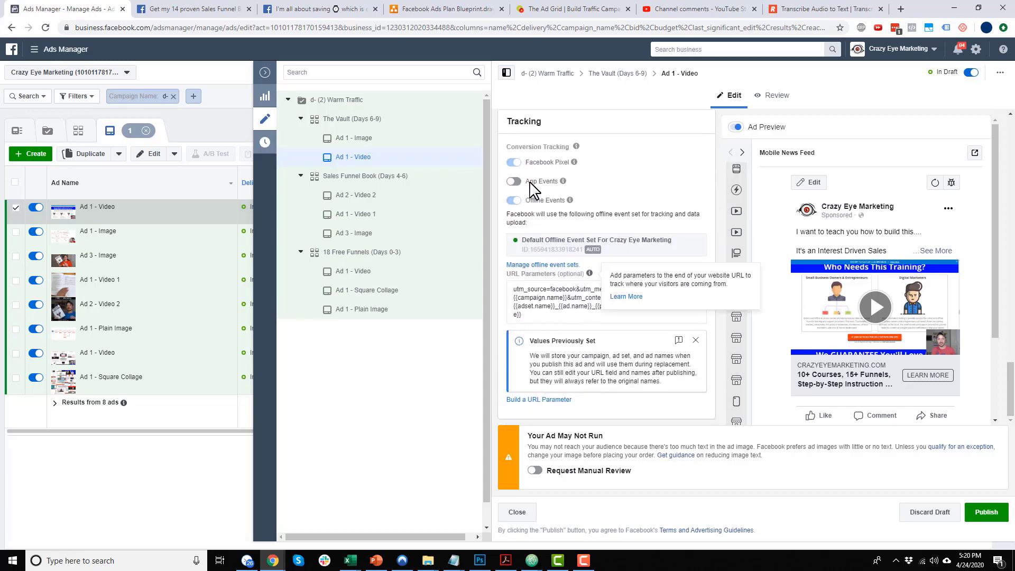
{"action": "left_click", "coordinate": [537, 469]}
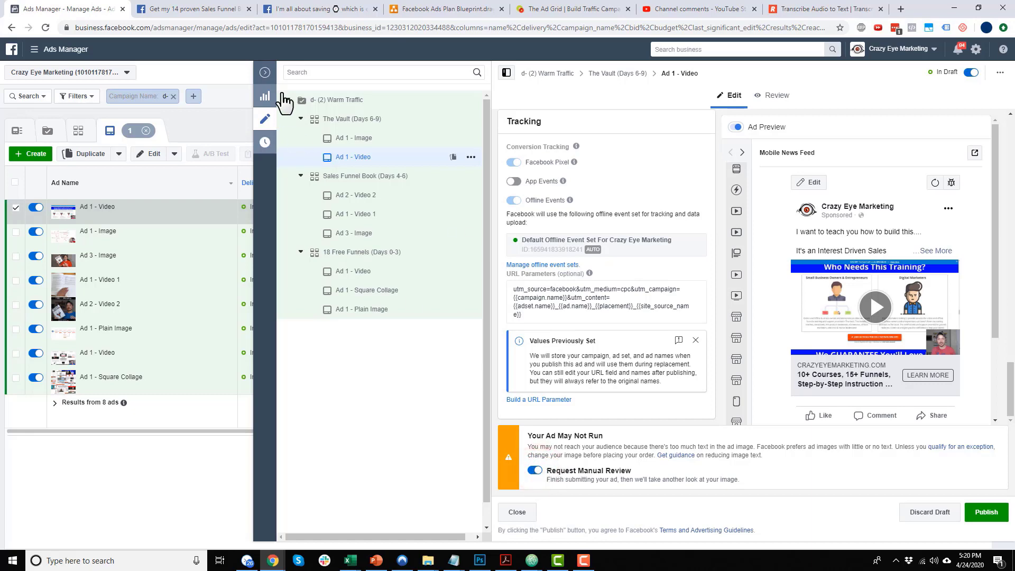
Step: Close the ad editor and look over the lists of ads, ad sets and campaigns
{"action": "left_click", "coordinate": [265, 73]}
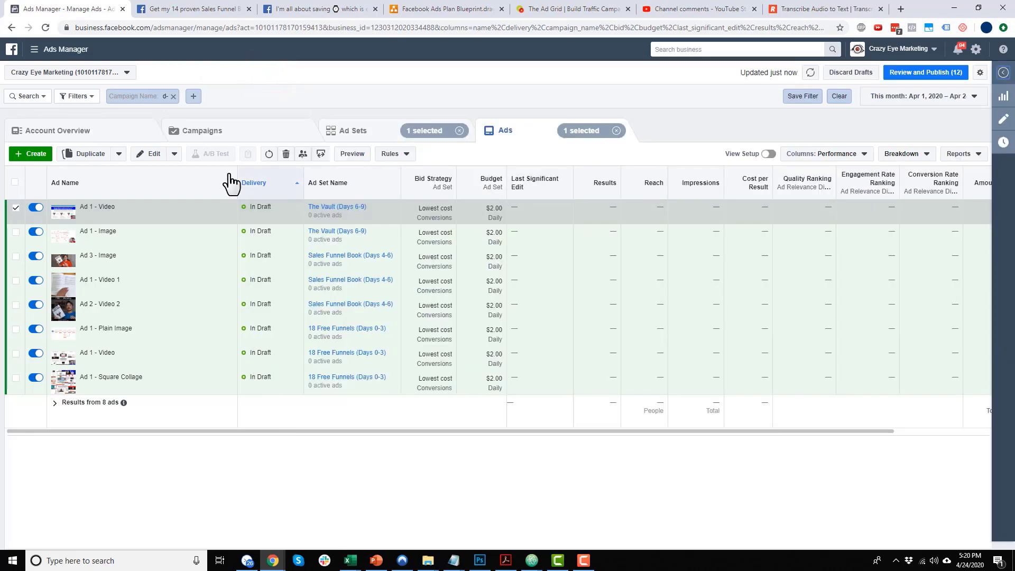
{"action": "left_click", "coordinate": [353, 131]}
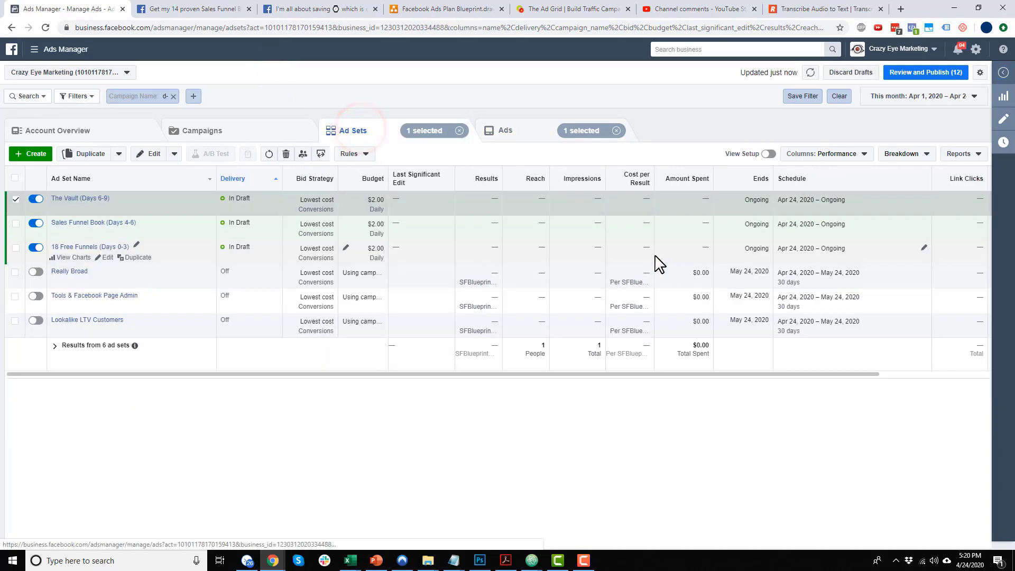
{"action": "left_click", "coordinate": [264, 138]}
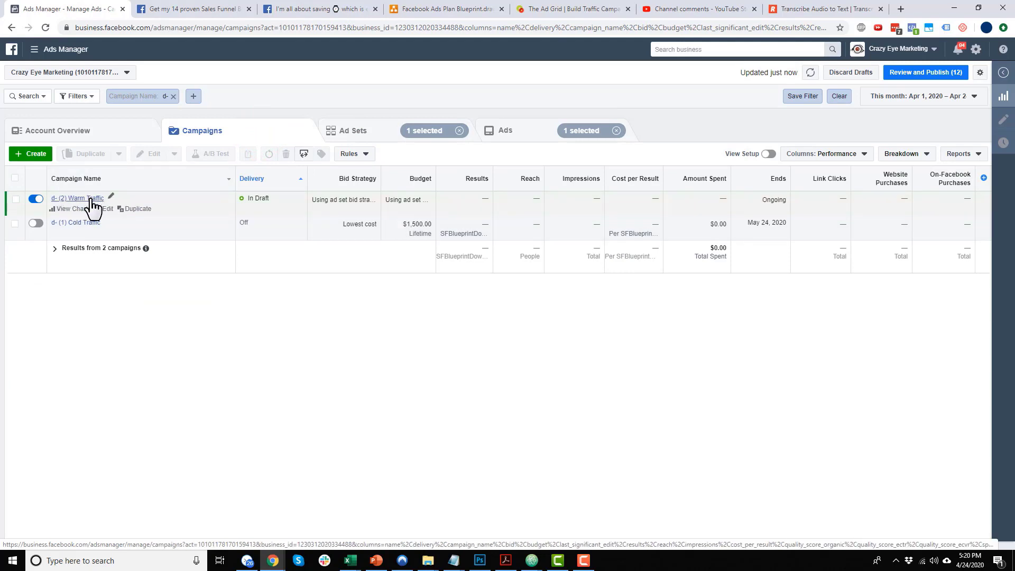
Step: Switch to the Facebook Ads Plan Blueprint diagram and review the warm traffic retargeting groups for the funnels, book and Vault
{"action": "left_click", "coordinate": [460, 9]}
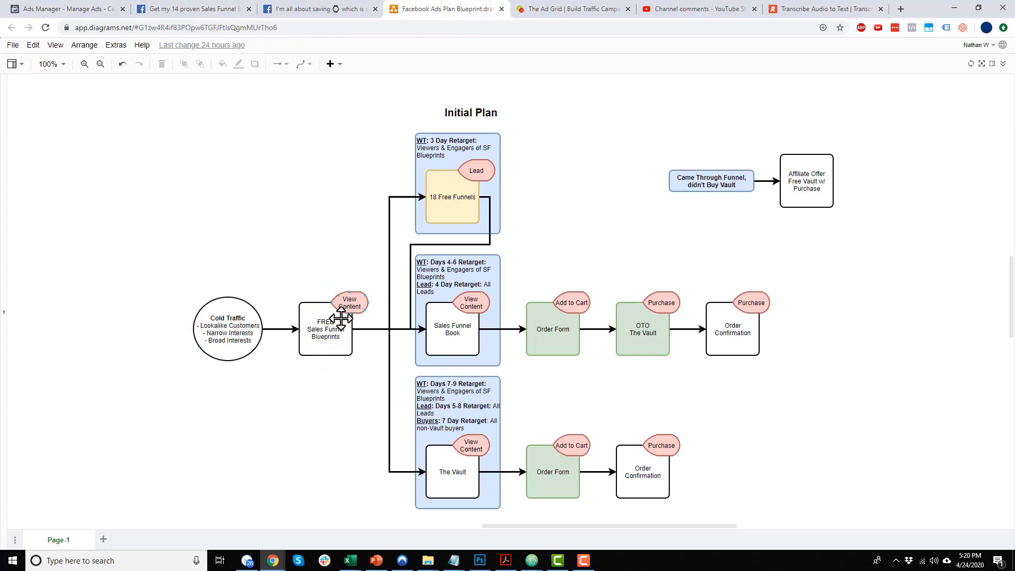
{"action": "left_click", "coordinate": [449, 138]}
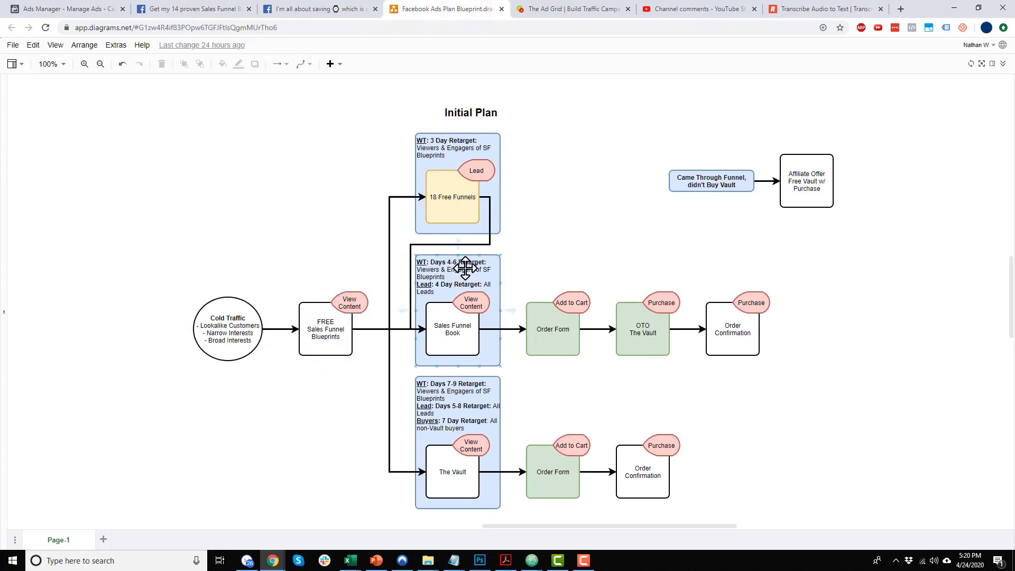
{"action": "left_click", "coordinate": [465, 380]}
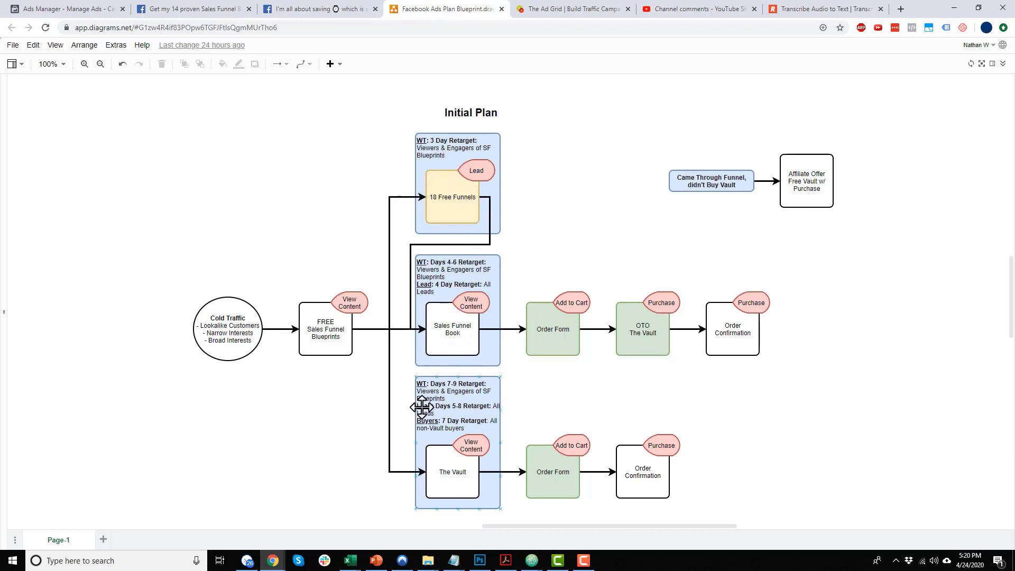
Step: Switch back to Ads Manager and publish all draft items of the d- (2) Warm Traffic campaign
{"action": "left_click", "coordinate": [70, 12]}
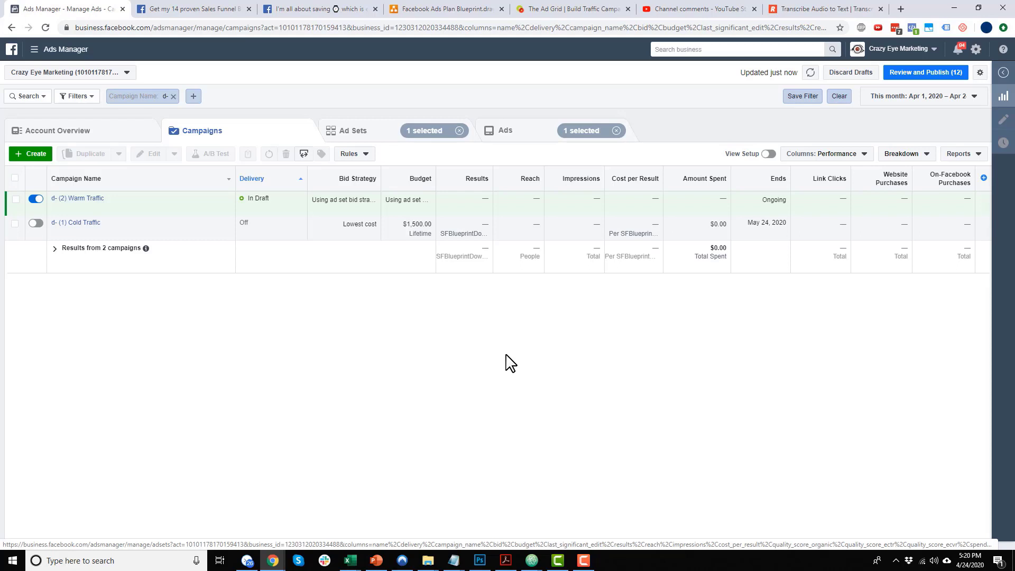
{"action": "left_click", "coordinate": [931, 72]}
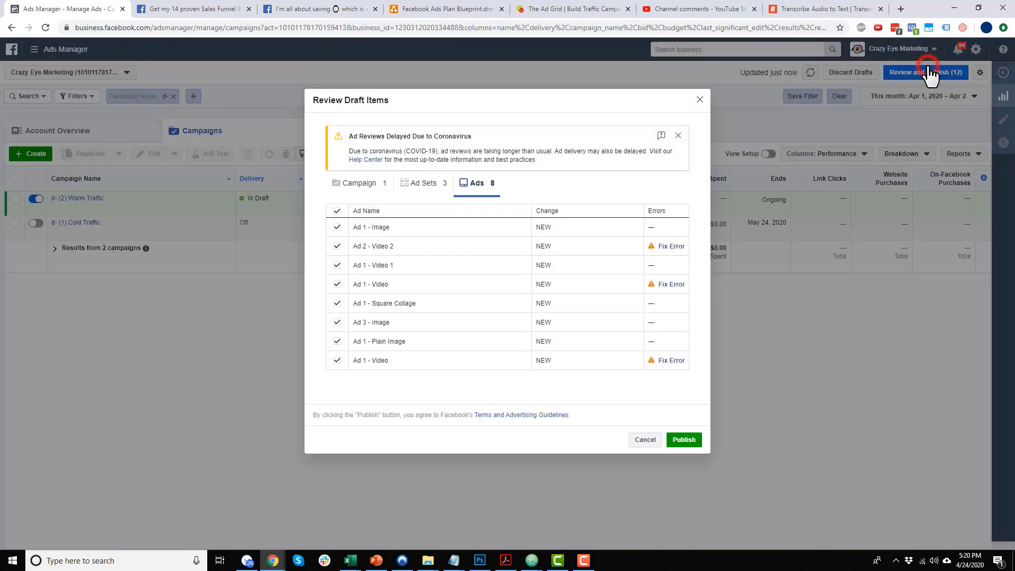
{"action": "left_click", "coordinate": [681, 443]}
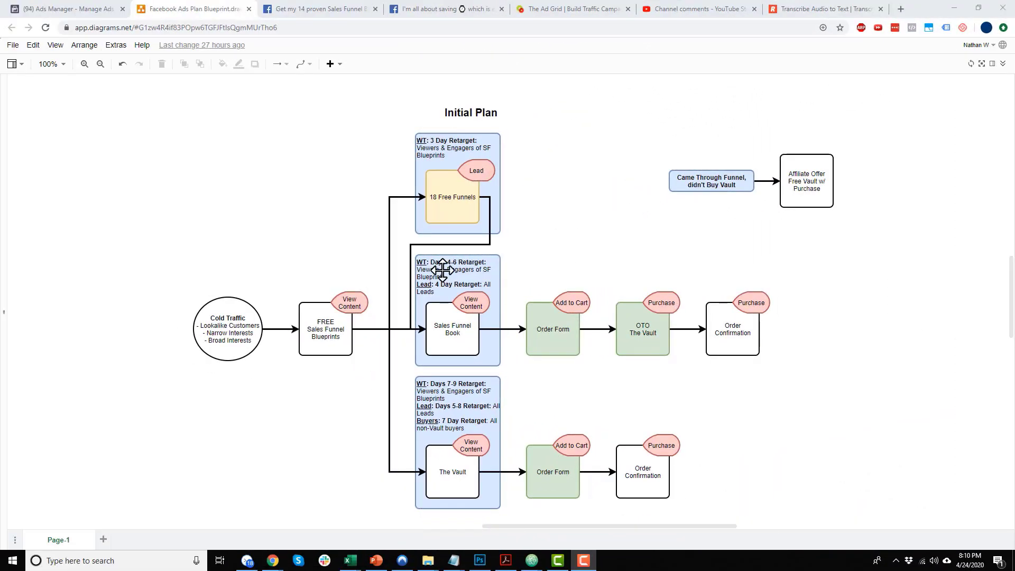
Step: Examine the lead and buyer retargeting windows for the Sales Funnel Book and The Vault in the plan diagram
{"action": "left_click", "coordinate": [431, 291]}
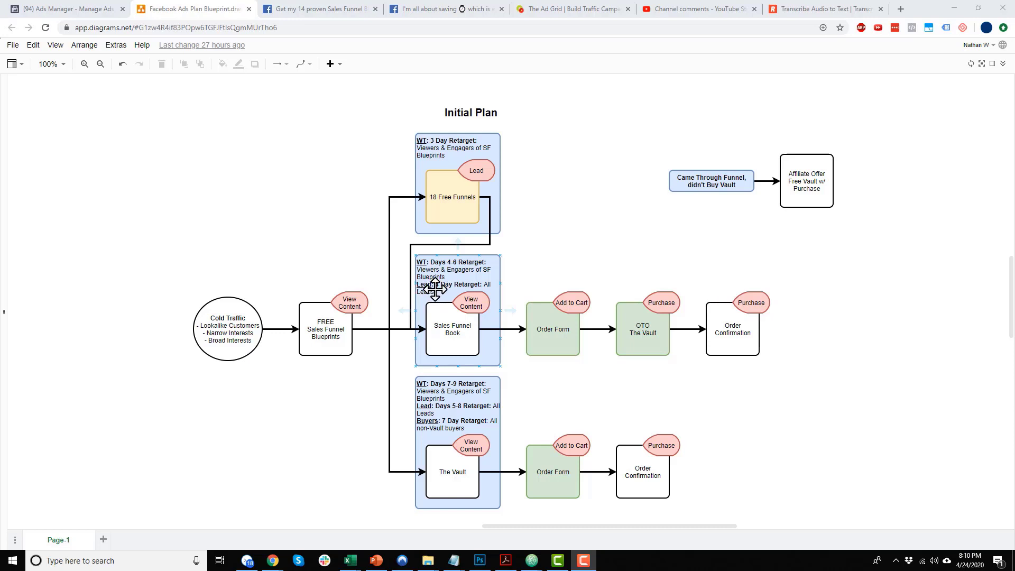
{"action": "left_click", "coordinate": [446, 413]}
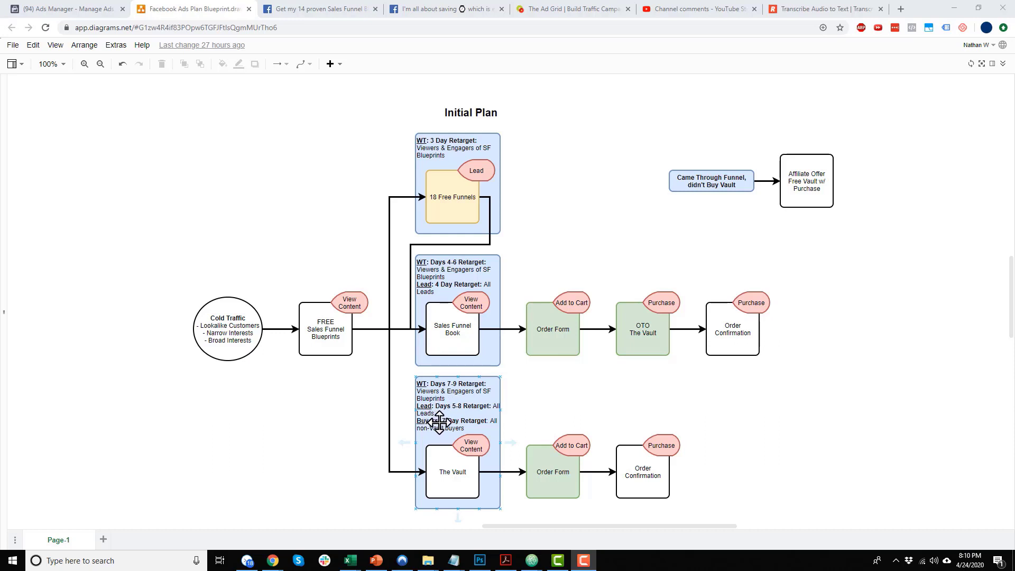
{"action": "left_click", "coordinate": [434, 334]}
Step: Check The Vault in the plan diagram, and in Ads Manager duplicate the d- (2) Warm Traffic campaign as one new campaign
{"action": "left_click", "coordinate": [48, 9]}
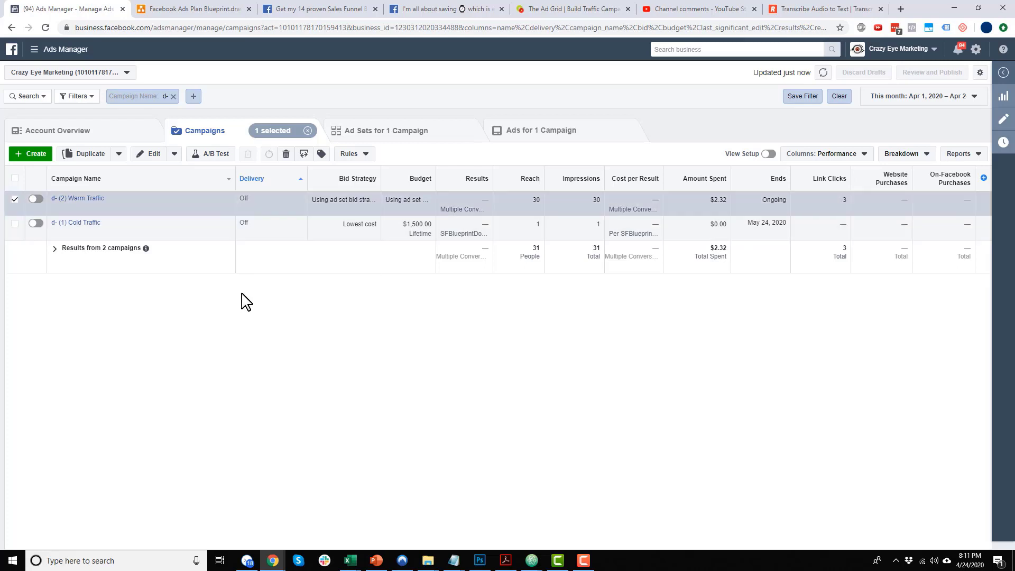
{"action": "left_click", "coordinate": [14, 199]}
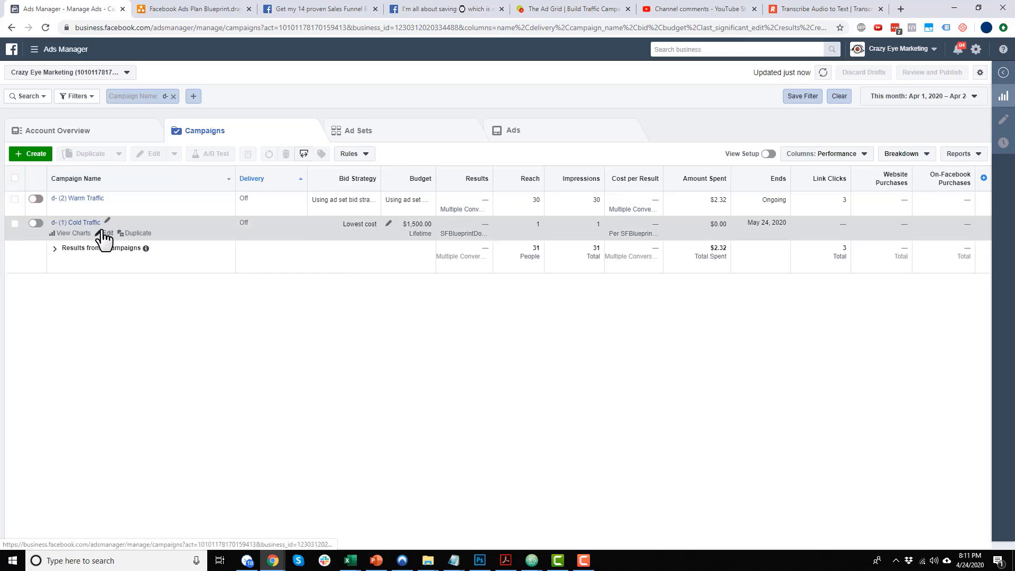
{"action": "left_click", "coordinate": [200, 10]}
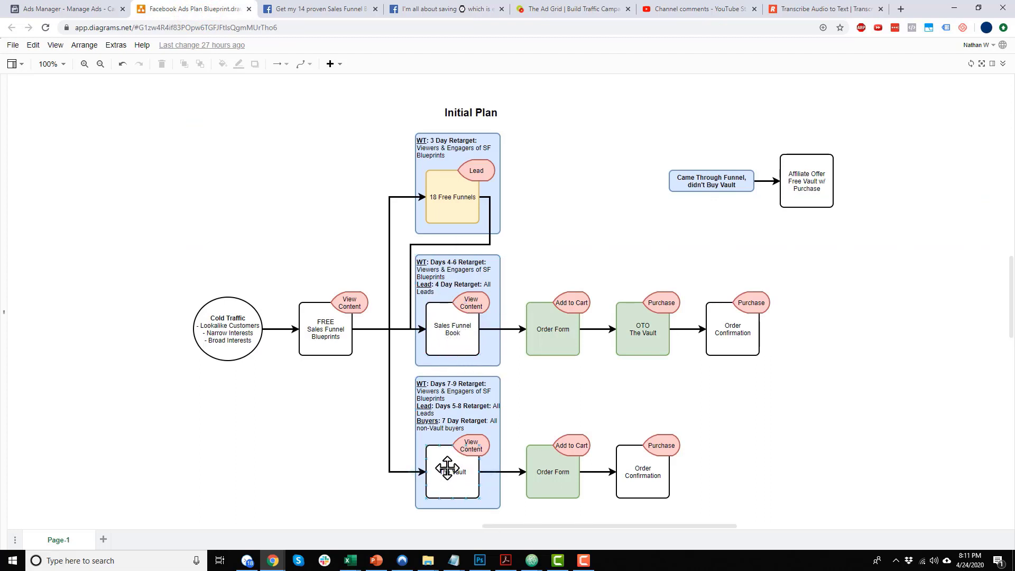
{"action": "left_click", "coordinate": [66, 9]}
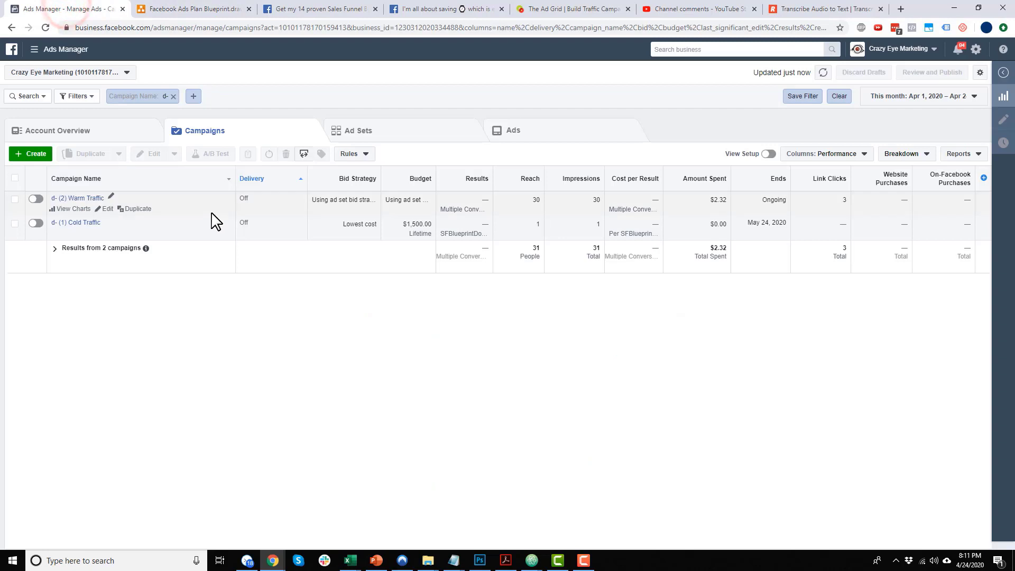
{"action": "left_click", "coordinate": [139, 209]}
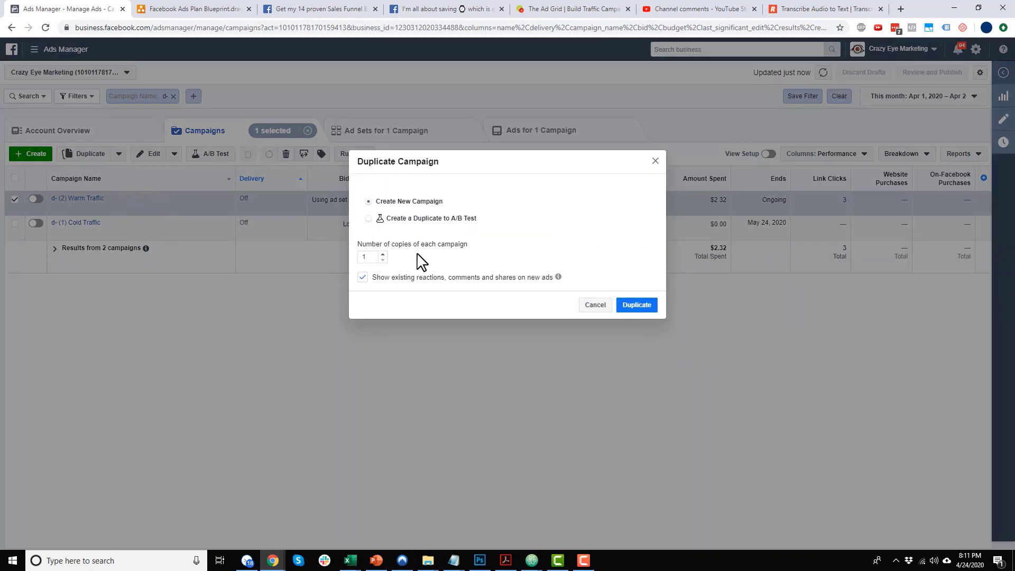
{"action": "left_click", "coordinate": [646, 309]}
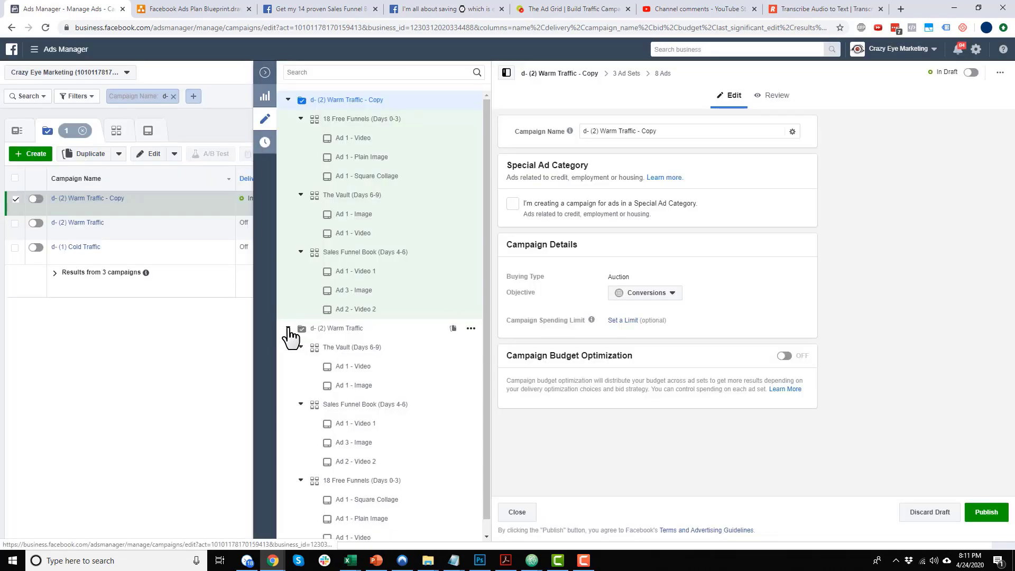
Step: Collapse the original warm traffic campaign in the tree and rename the duplicated campaign as d- (3) Leads
{"action": "left_click", "coordinate": [288, 328]}
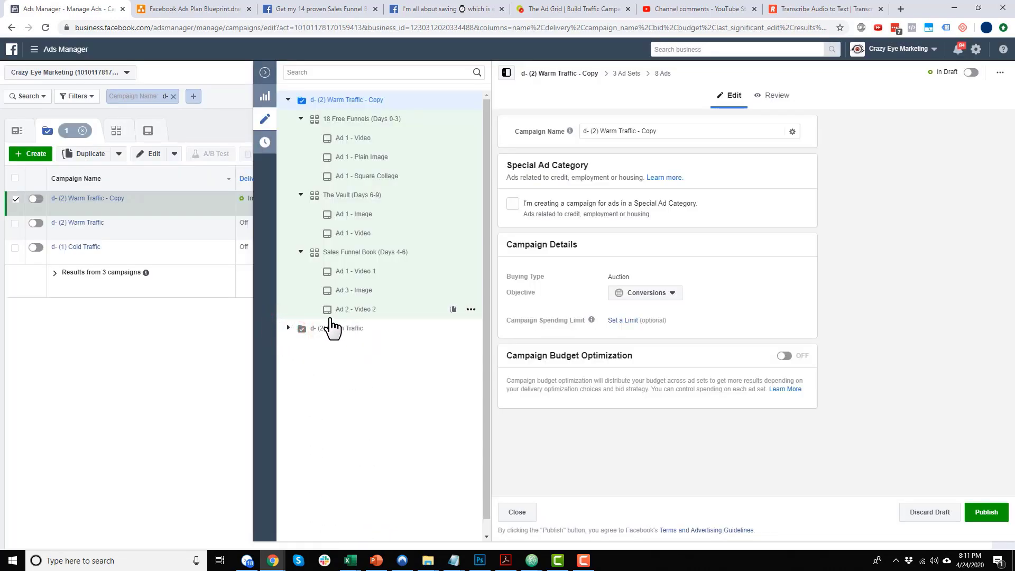
{"action": "double_click", "coordinate": [595, 132]}
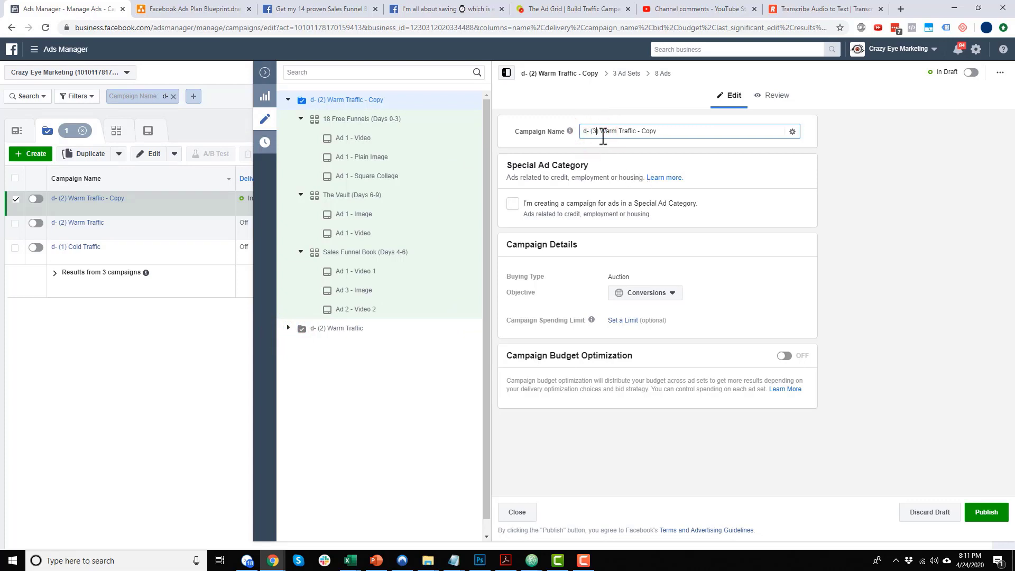
{"action": "left_click_drag", "start_coordinate": [628, 136], "coordinate": [680, 133]}
{"action": "type", "text": "Leads"}
{"action": "left_click", "coordinate": [394, 120]}
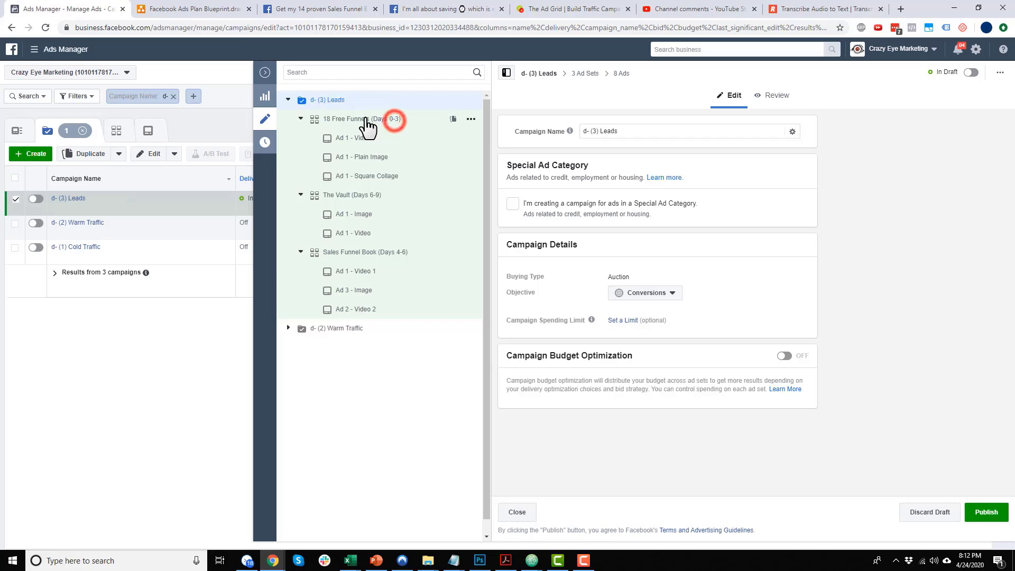
Step: Delete the 18 Free Funnels (Days 0-3) ad set from the d- (3) Leads campaign
{"action": "left_click", "coordinate": [373, 127]}
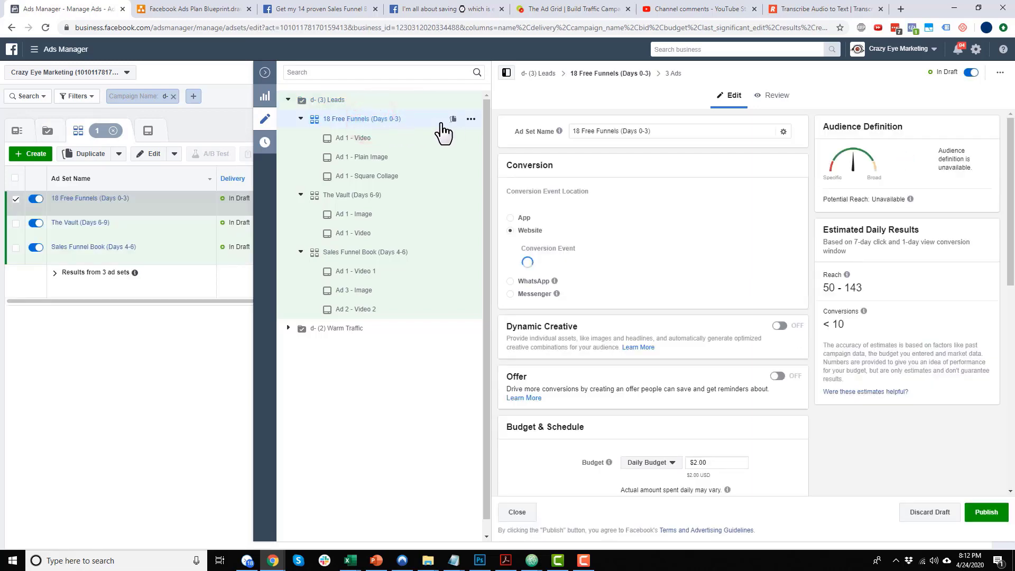
{"action": "left_click", "coordinate": [186, 9]}
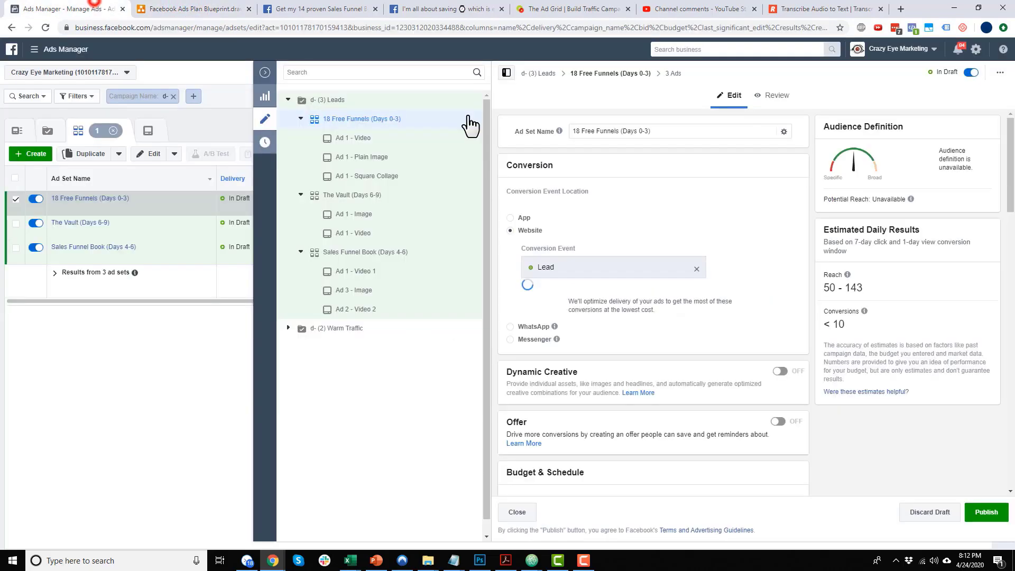
{"action": "left_click", "coordinate": [74, 9]}
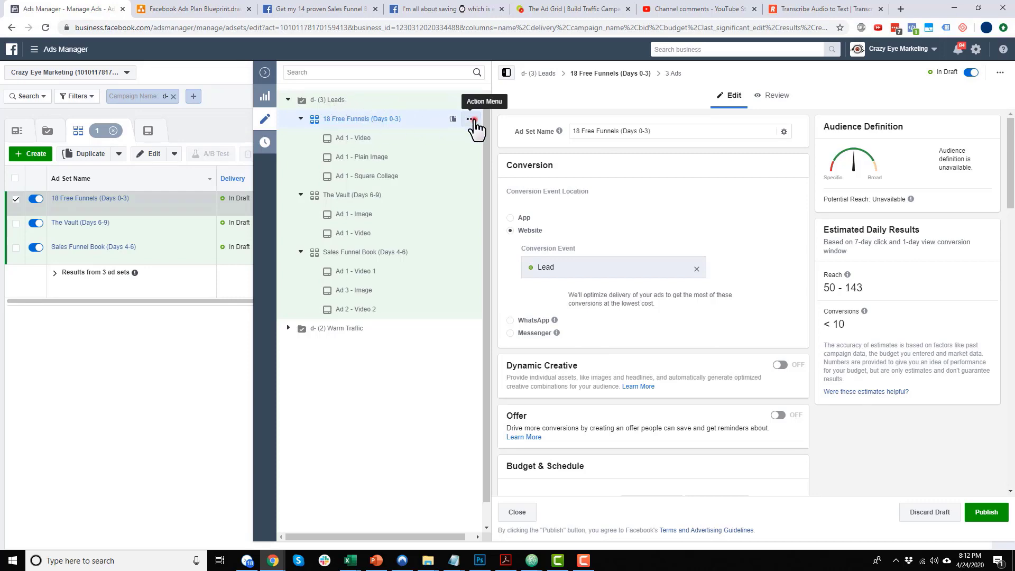
{"action": "left_click", "coordinate": [471, 119]}
{"action": "left_click", "coordinate": [499, 190]}
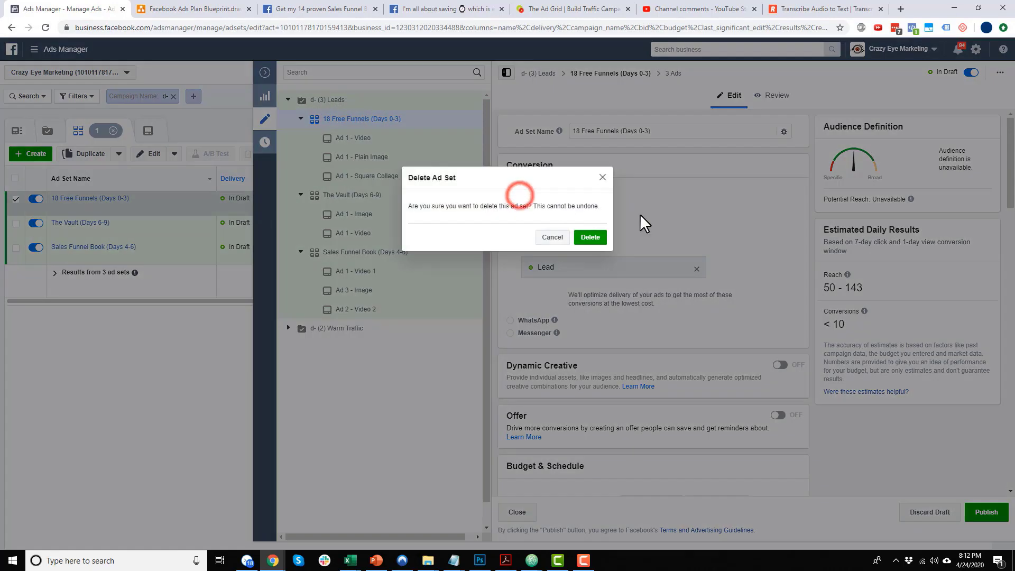
{"action": "left_click", "coordinate": [592, 239]}
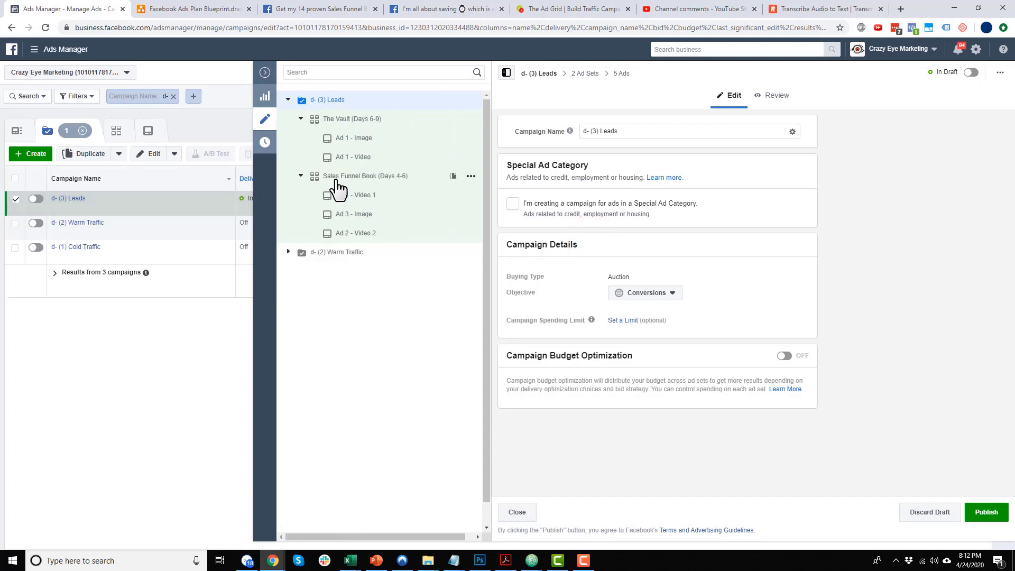
Step: Check the lead retargeting windows in the plan diagram, and in Ads Manager rename the book ad set as Sales Funnel Book (Days 0-4)
{"action": "left_click", "coordinate": [226, 9]}
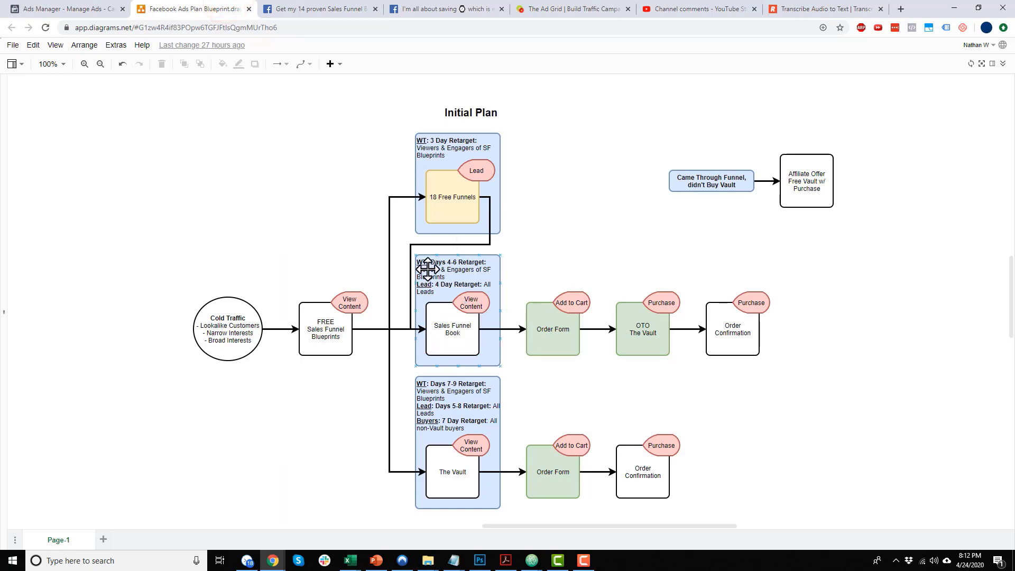
{"action": "left_click", "coordinate": [454, 332]}
{"action": "left_click", "coordinate": [442, 286]}
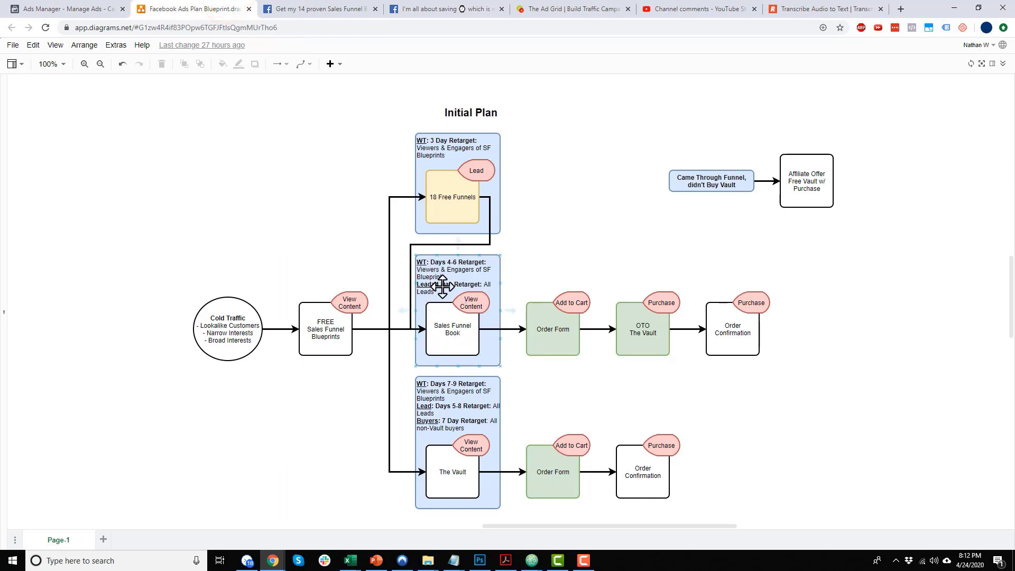
{"action": "left_click", "coordinate": [434, 408]}
{"action": "left_click", "coordinate": [100, 9]}
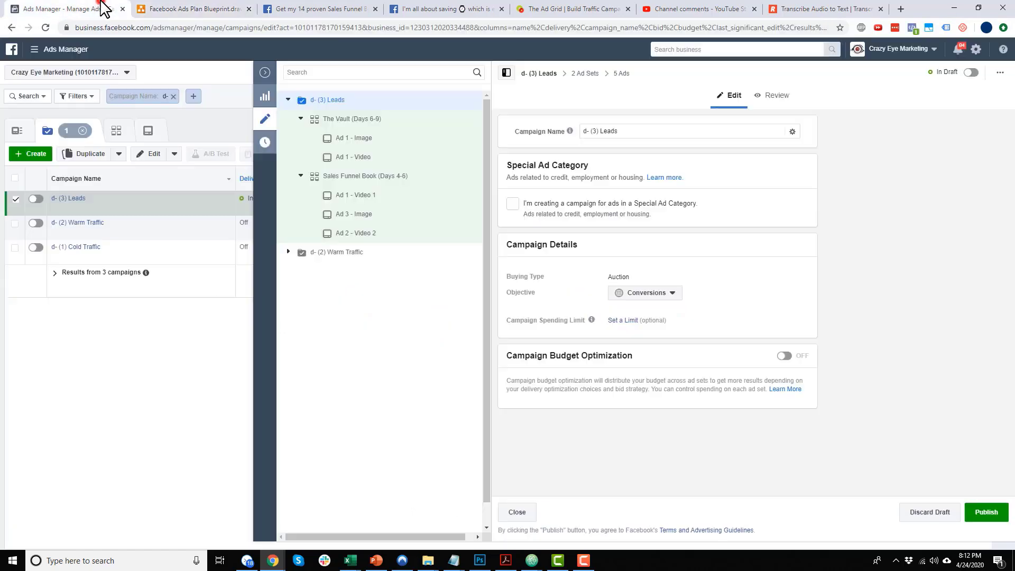
{"action": "left_click", "coordinate": [379, 179]}
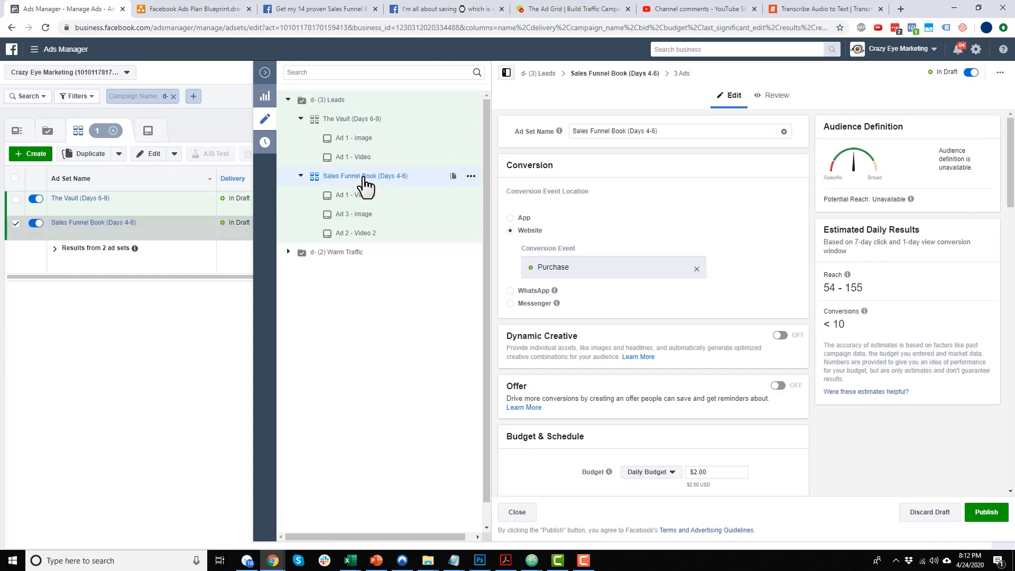
{"action": "double_click", "coordinate": [649, 132]}
{"action": "type", "text": "0-"}
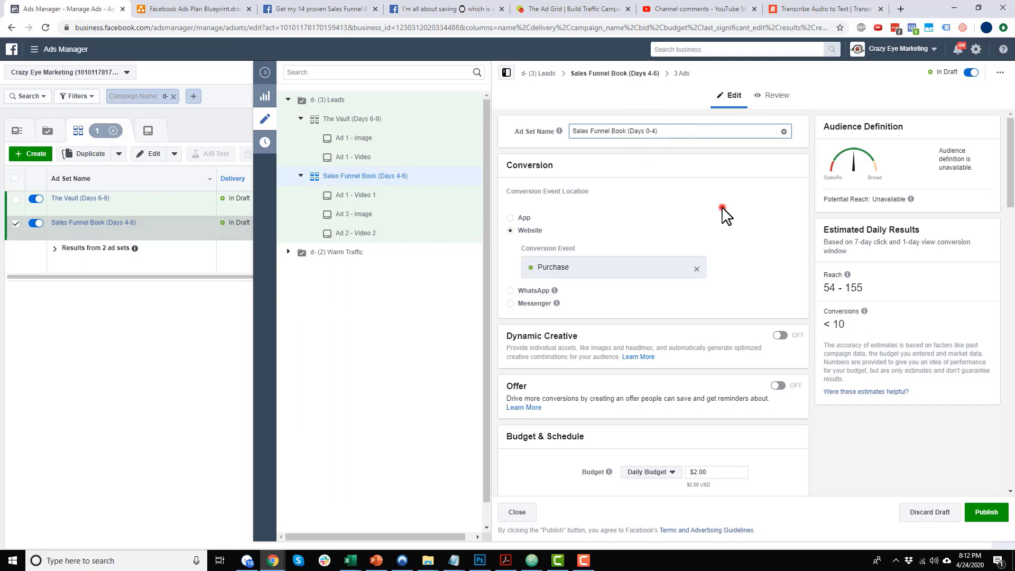
{"action": "left_click", "coordinate": [722, 208]}
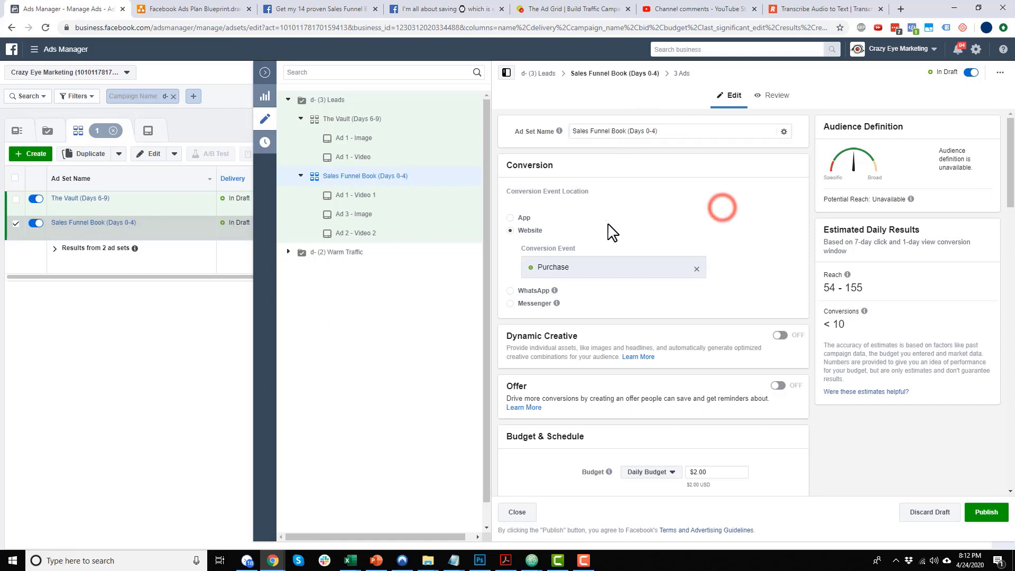
Step: Remove the 6-day page visitor, page engagement and 15+ second video audiences from the book ad set's included custom audiences
{"action": "scroll", "coordinate": [575, 268], "scroll_direction": "down", "scroll_amount": 3}
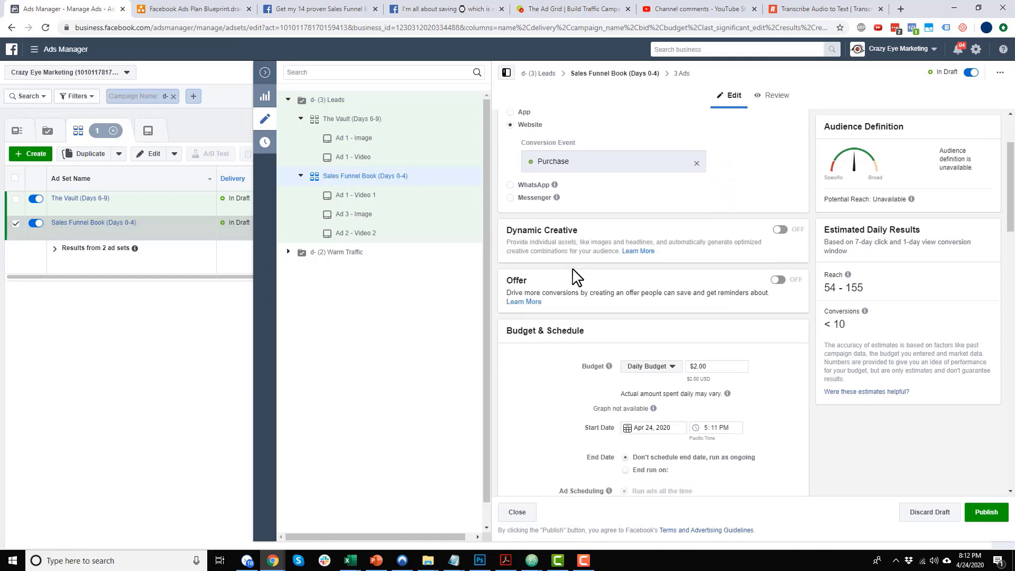
{"action": "scroll", "coordinate": [704, 320], "scroll_direction": "down", "scroll_amount": 6}
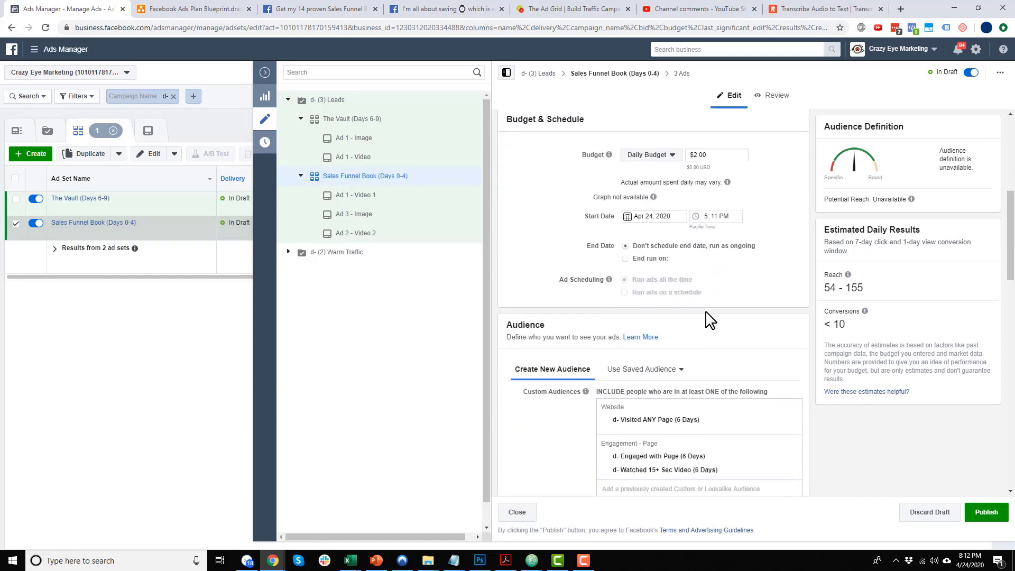
{"action": "scroll", "coordinate": [659, 308], "scroll_direction": "down", "scroll_amount": 1}
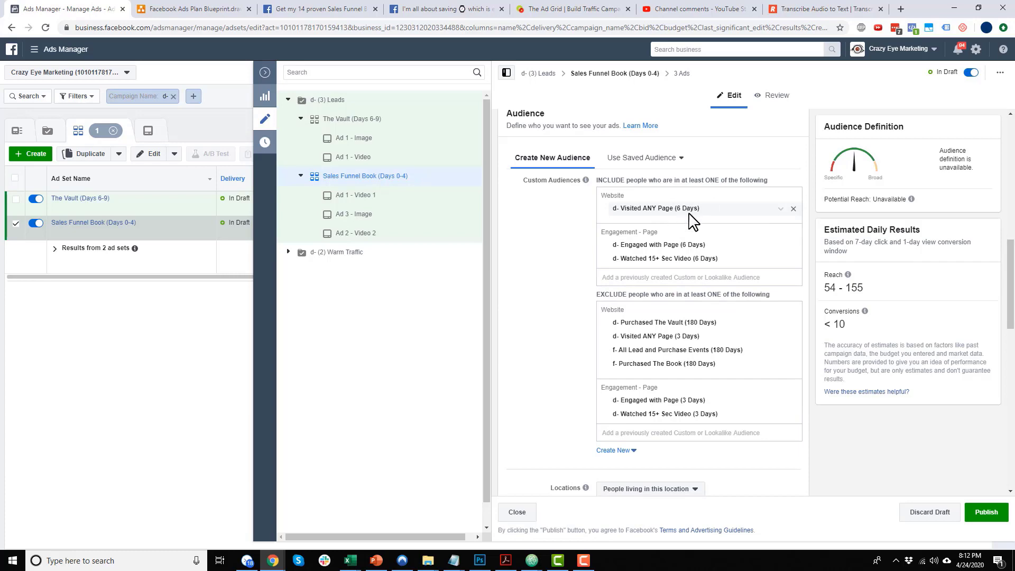
{"action": "left_click", "coordinate": [794, 209]}
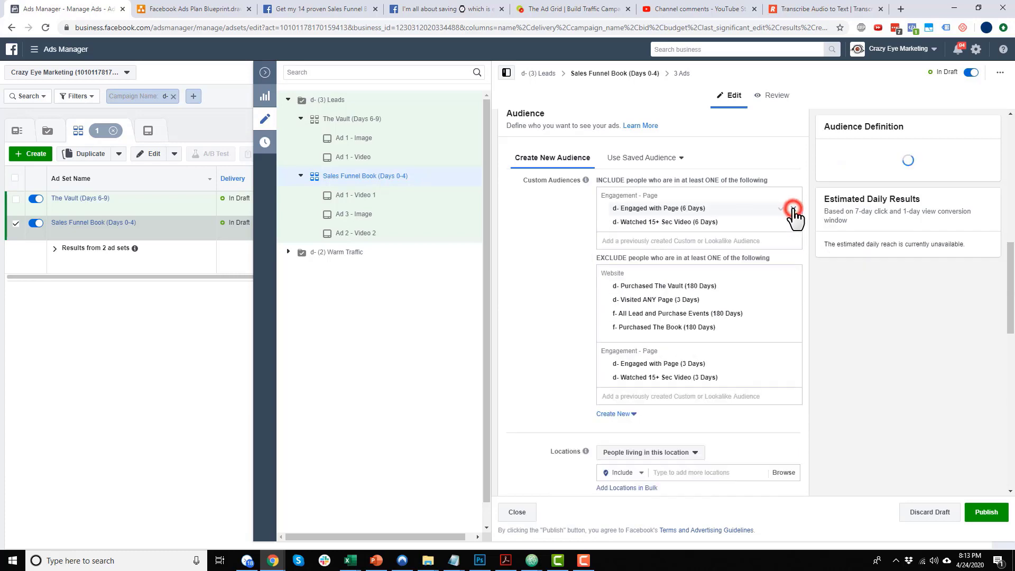
{"action": "left_click", "coordinate": [794, 209]}
{"action": "left_click", "coordinate": [793, 209]}
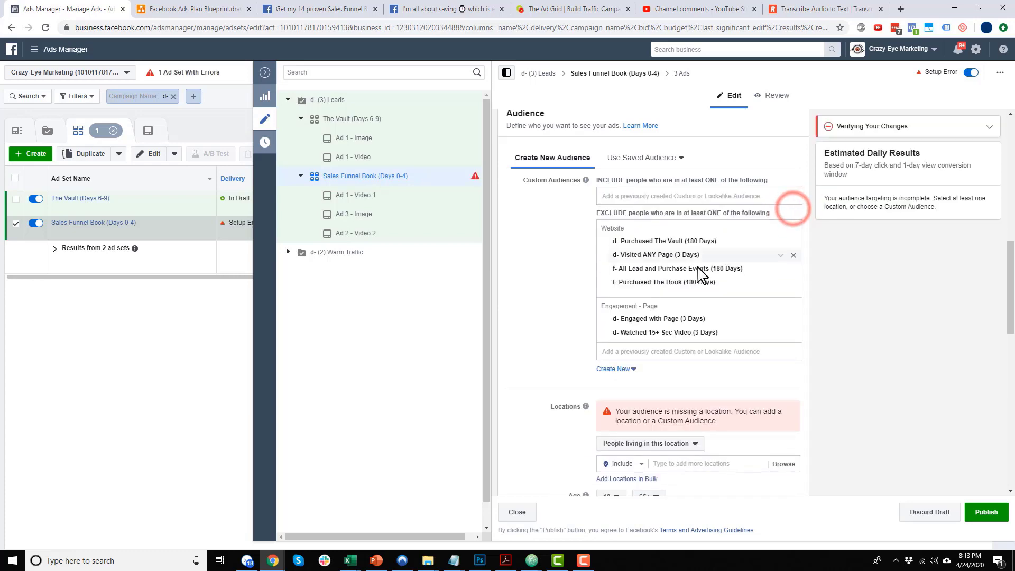
Step: Include d- Lead (4 Days) in the book ad set, and remove the three 3-day exclusions and f- All Lead and Purchase Events (180 Days)
{"action": "left_click", "coordinate": [793, 256]}
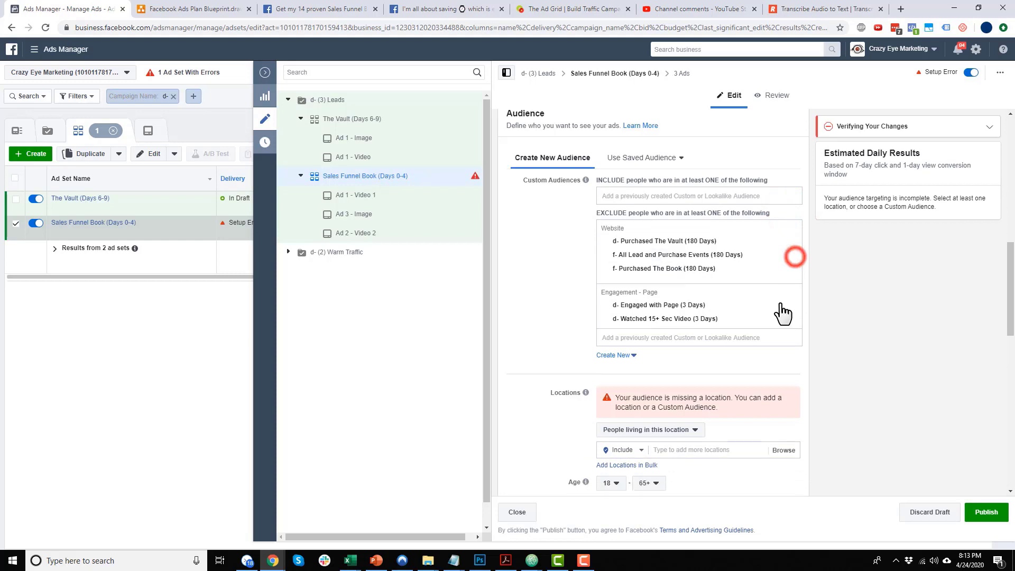
{"action": "left_click", "coordinate": [793, 306]}
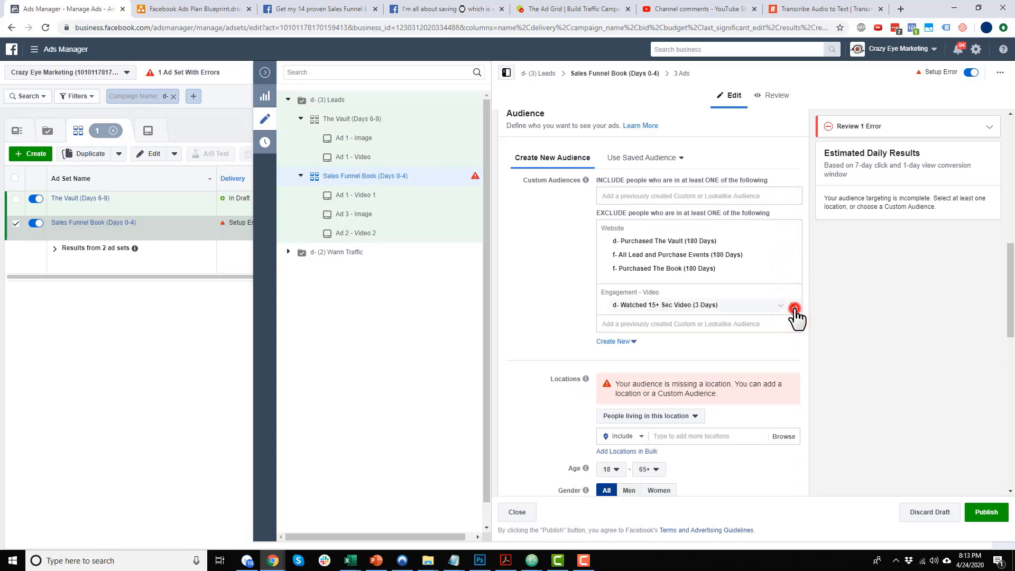
{"action": "left_click", "coordinate": [793, 305]}
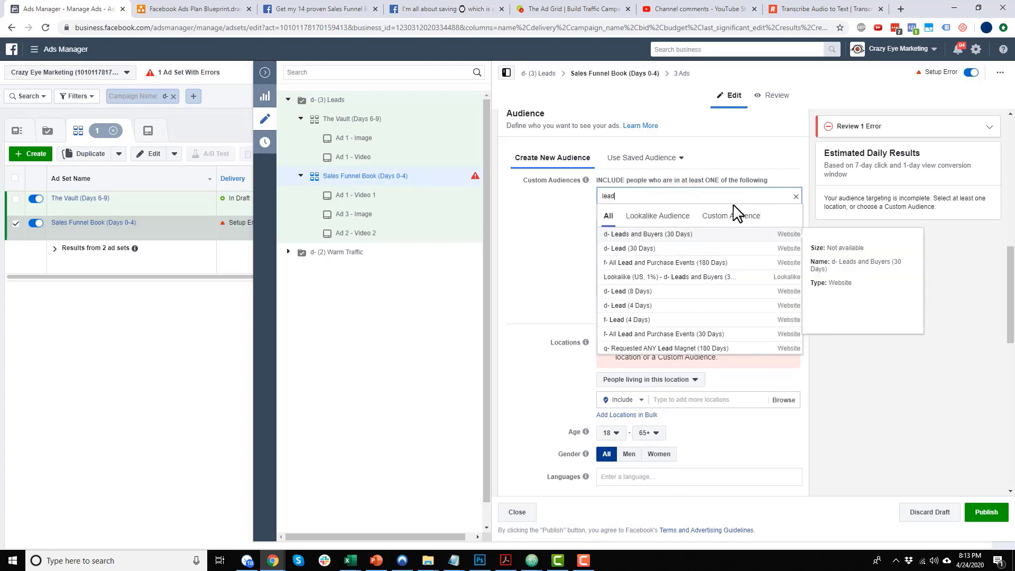
{"action": "left_click", "coordinate": [632, 304]}
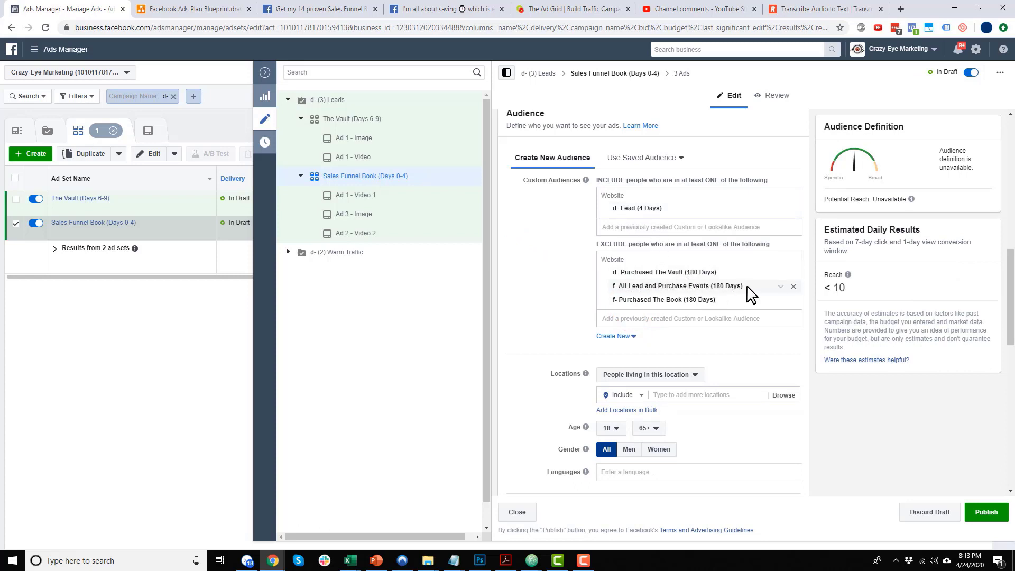
{"action": "left_click", "coordinate": [793, 287]}
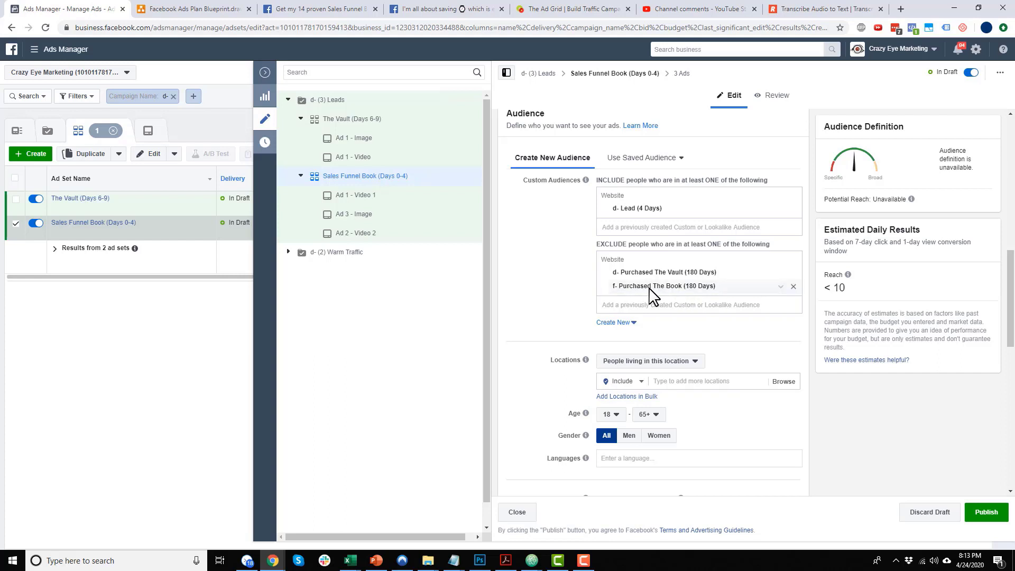
Step: Review the book ad set's remaining targeting, placement and optimization settings, and the creative setup of its Ad 1 - Video 1
{"action": "scroll", "coordinate": [624, 296], "scroll_direction": "down", "scroll_amount": 4}
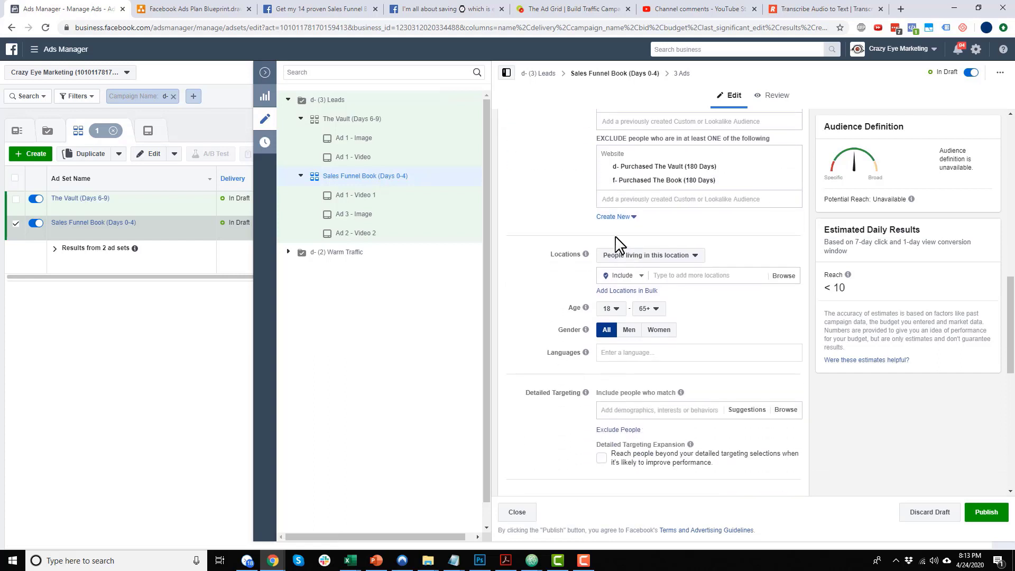
{"action": "scroll", "coordinate": [638, 259], "scroll_direction": "down", "scroll_amount": 6}
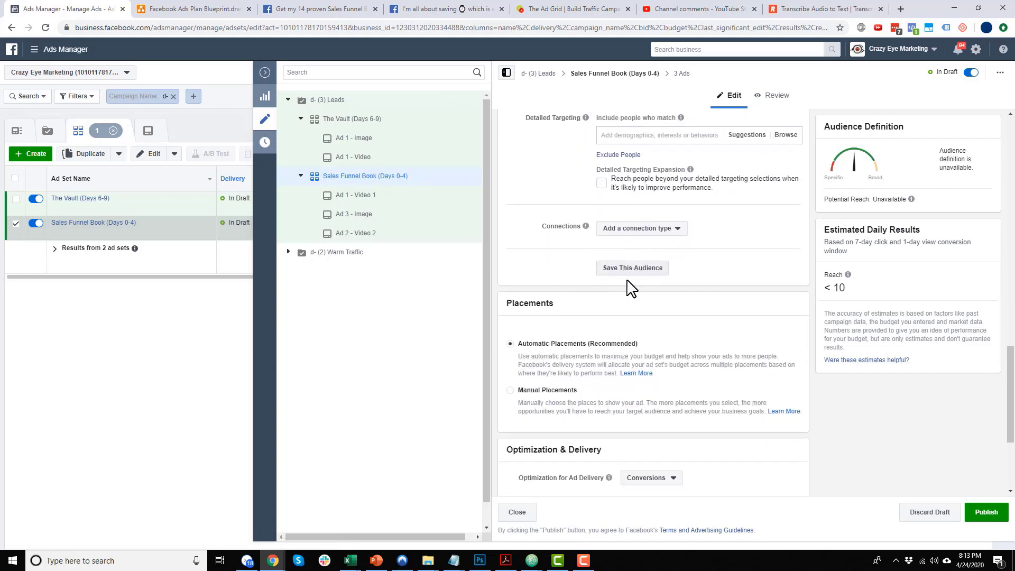
{"action": "scroll", "coordinate": [656, 318], "scroll_direction": "down", "scroll_amount": 1}
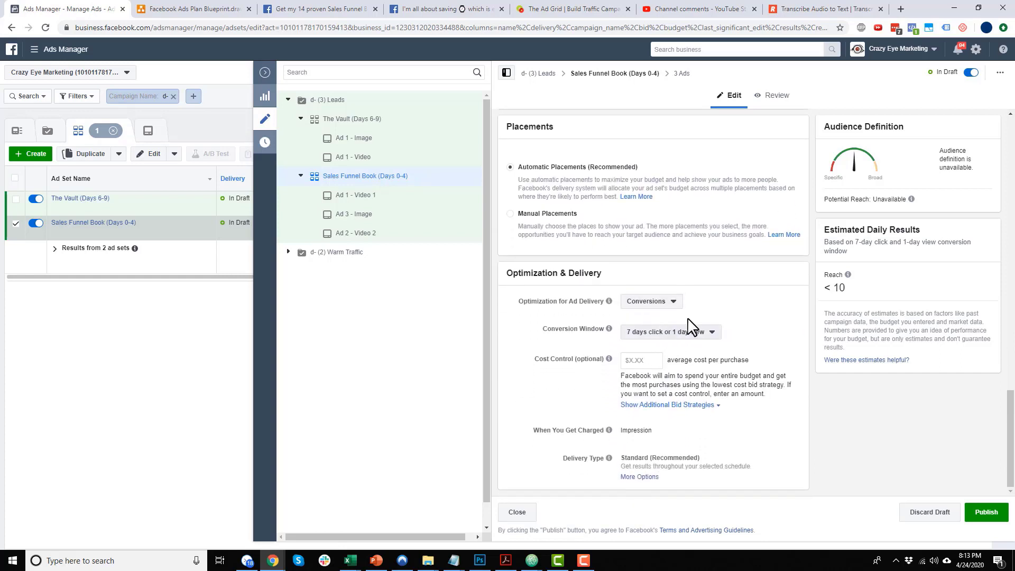
{"action": "left_click", "coordinate": [376, 200]}
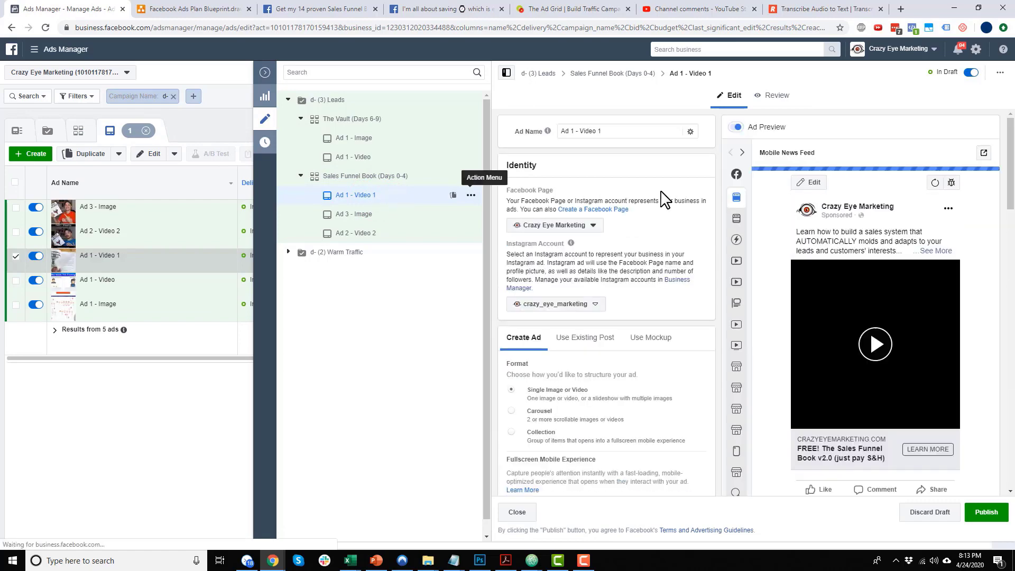
{"action": "scroll", "coordinate": [608, 324], "scroll_direction": "down", "scroll_amount": 3}
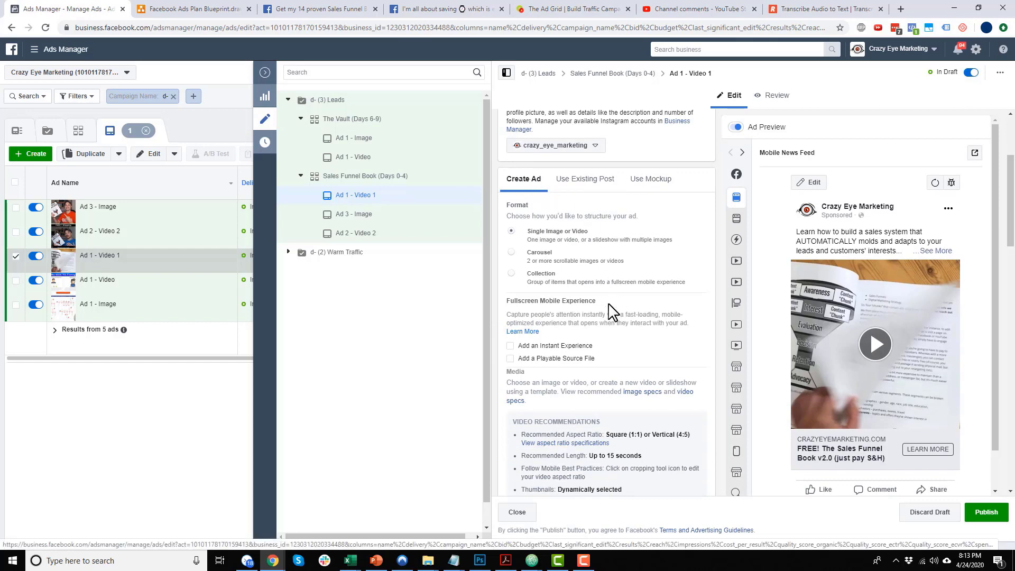
{"action": "scroll", "coordinate": [605, 344], "scroll_direction": "down", "scroll_amount": 3}
{"action": "scroll", "coordinate": [560, 222], "scroll_direction": "up", "scroll_amount": 3}
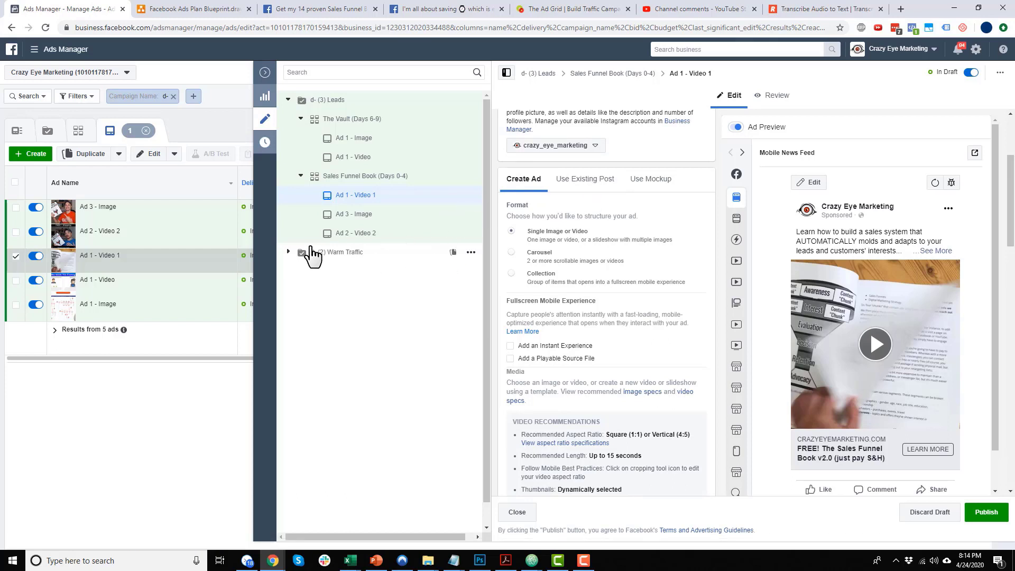
Step: Open the Facebook post behind Ad 1 - Video 1 in the d- (2) Warm Traffic book ad set and copy its post ID
{"action": "left_click", "coordinate": [288, 252]}
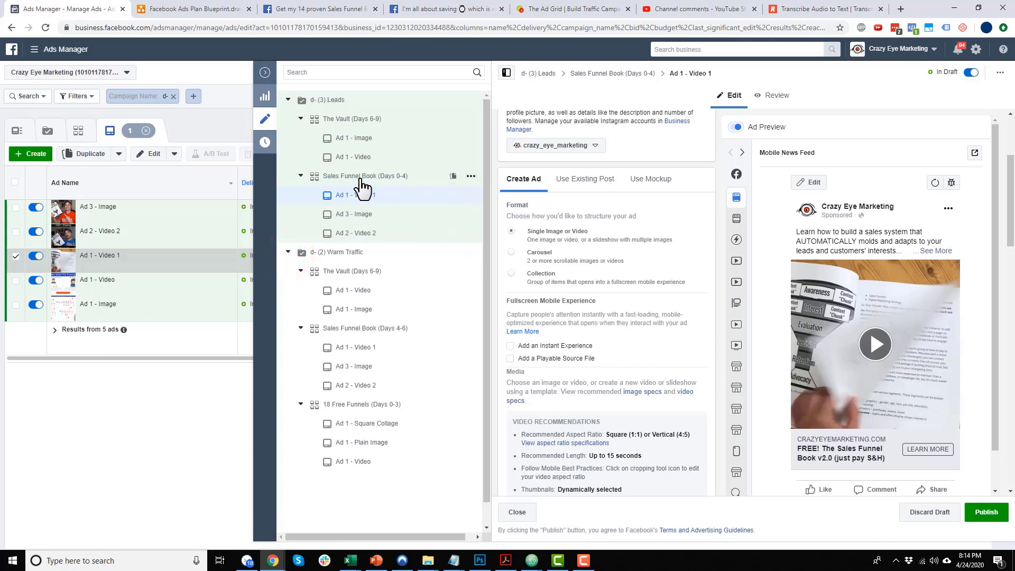
{"action": "left_click", "coordinate": [362, 349]}
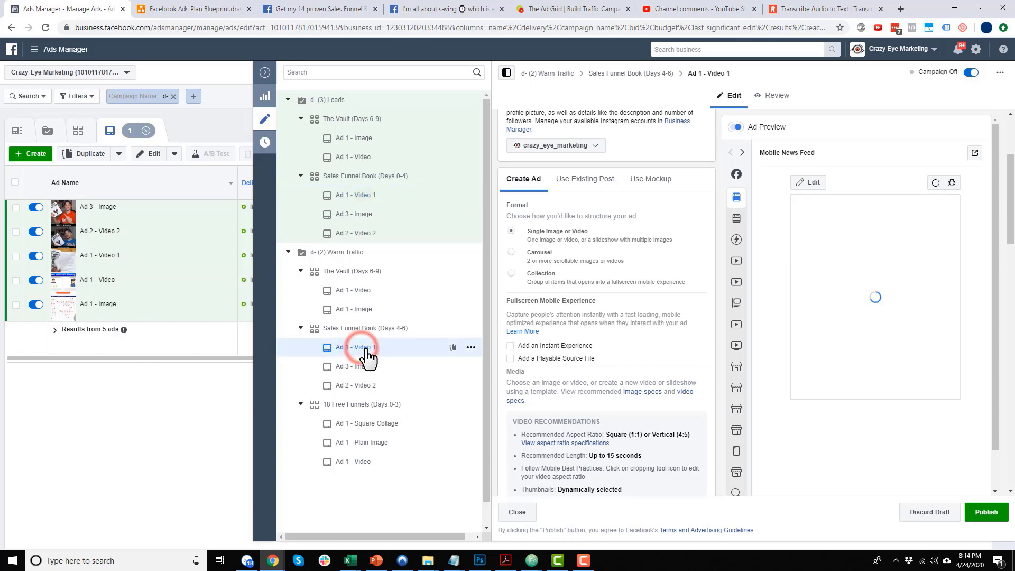
{"action": "left_click", "coordinate": [976, 152]}
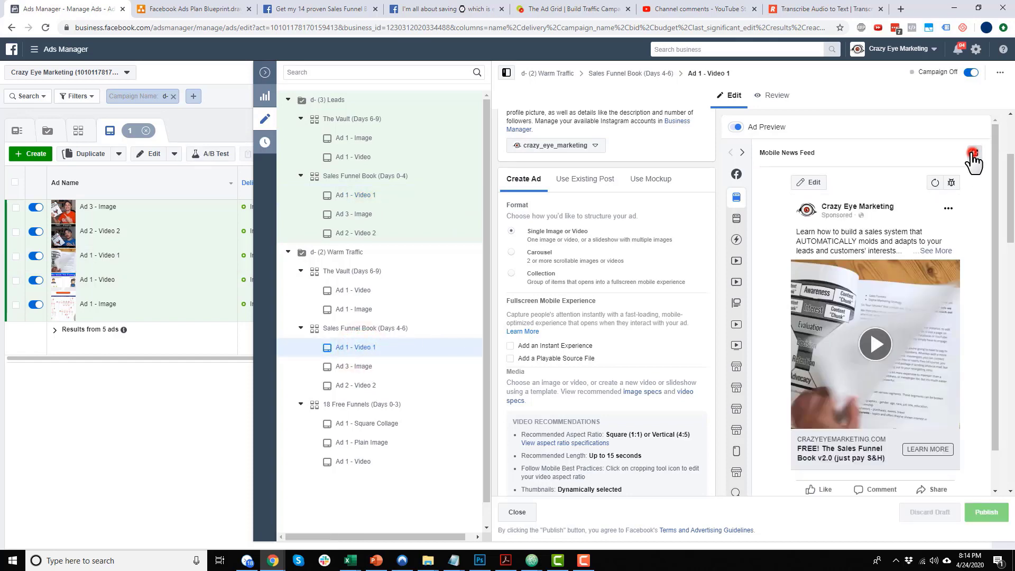
{"action": "left_click", "coordinate": [896, 292]}
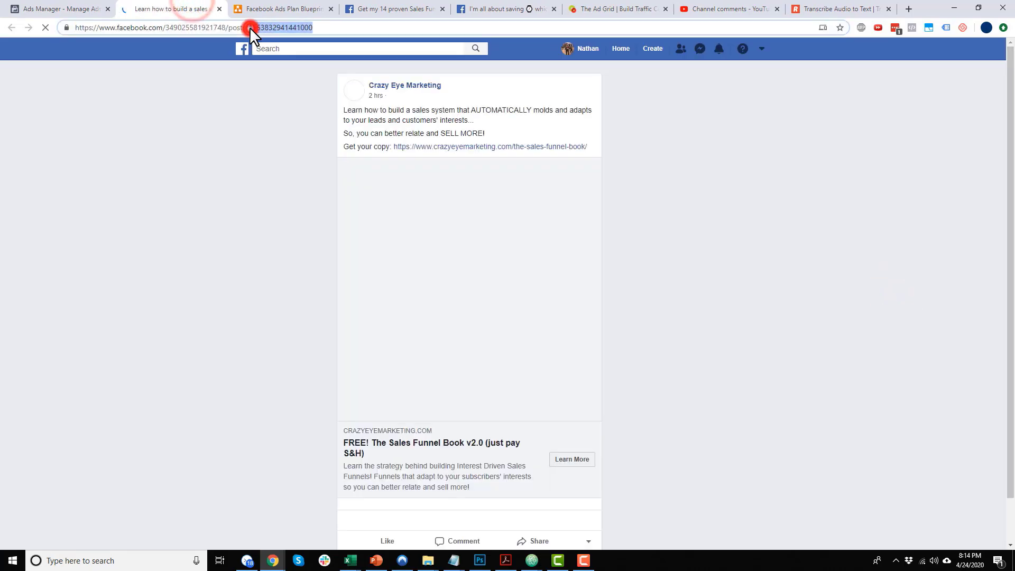
{"action": "left_click", "coordinate": [63, 8]}
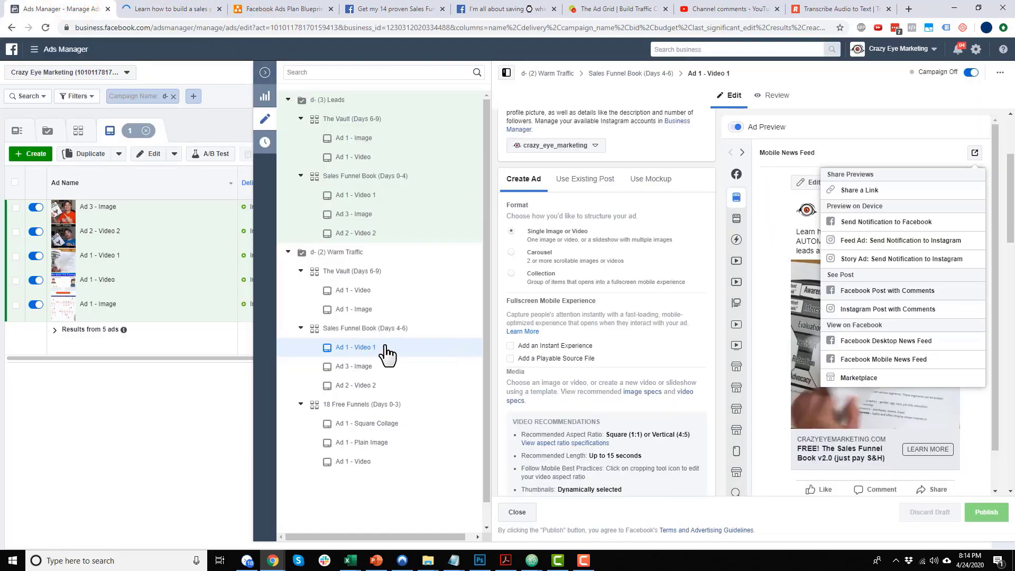
Step: Switch Ad 1 - Video 1 in the d- (3) Leads book ad set to an existing post, using the copied post ID
{"action": "left_click", "coordinate": [363, 199]}
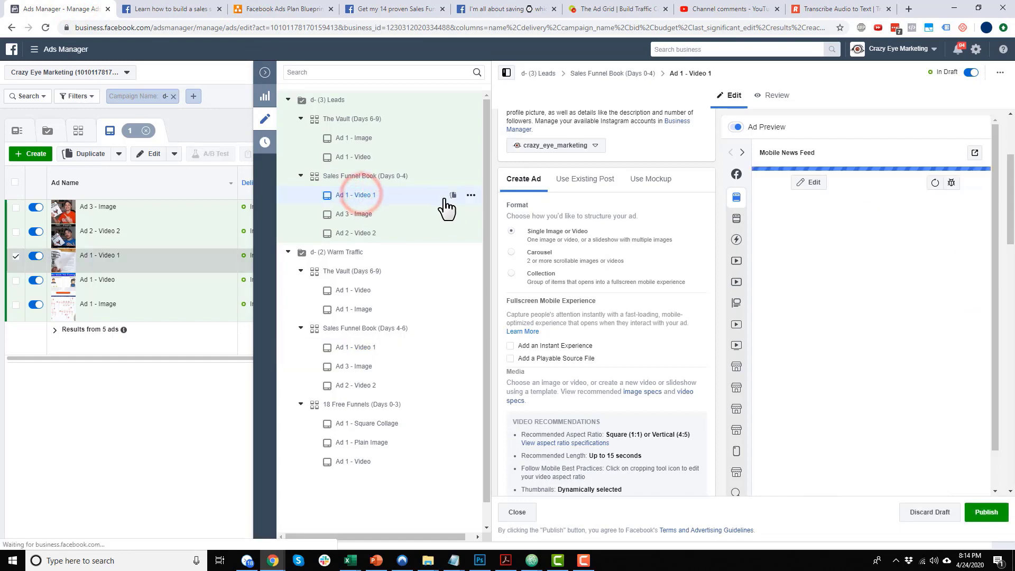
{"action": "left_click", "coordinate": [582, 182]}
{"action": "left_click", "coordinate": [527, 268]}
{"action": "key", "text": "ctrl+v"}
{"action": "left_click", "coordinate": [618, 270]}
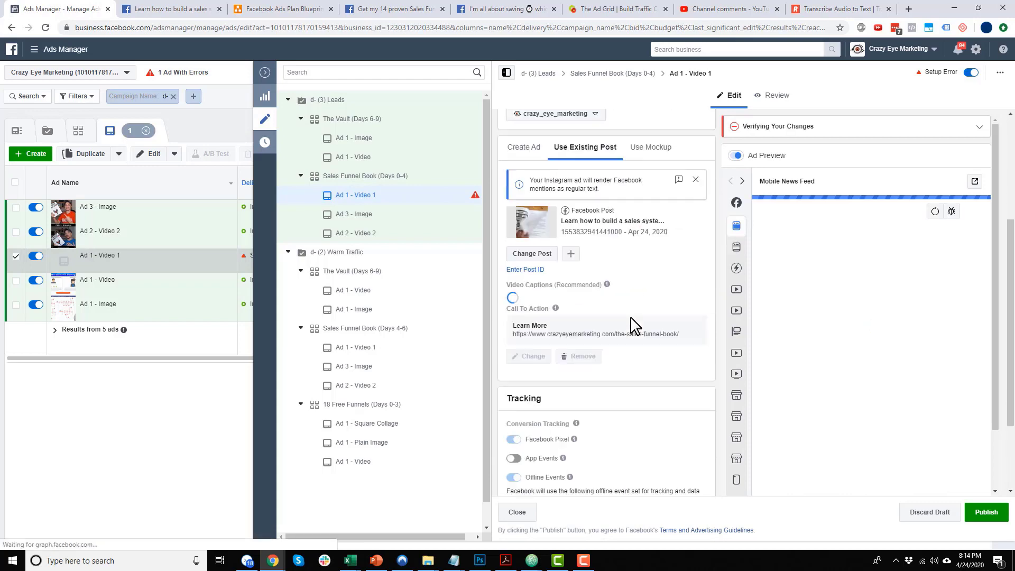
Step: Set the Leads Ad 1 - Video 1 URL parameters to utm_source=facebook&utm_medium=cpc&utm_campaign={{campaign.name}}&utm_content={{adset.name}}_{{ad.name}}_{{placement}}_{{site_source_name}}
{"action": "scroll", "coordinate": [637, 324], "scroll_direction": "down", "scroll_amount": 3}
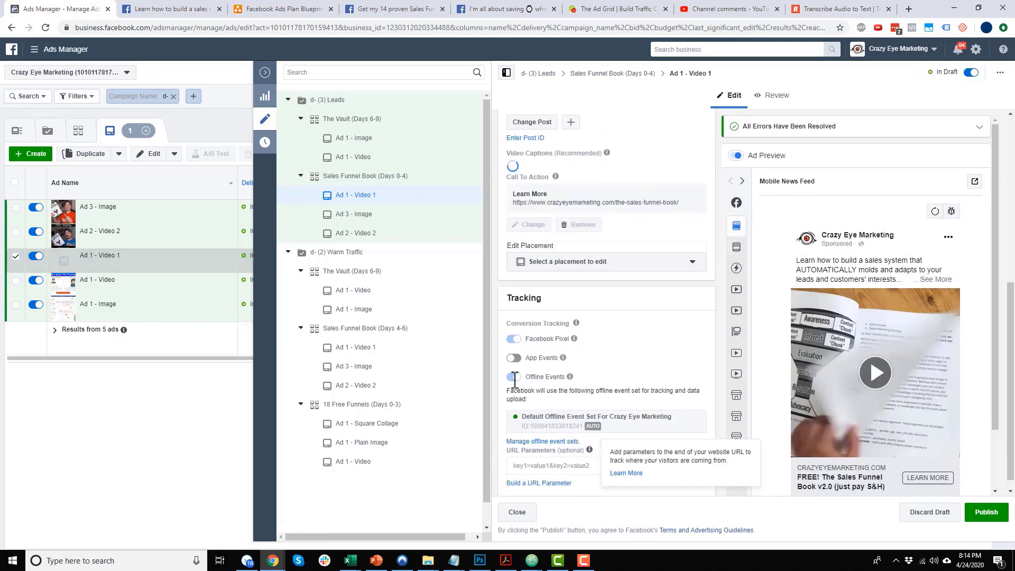
{"action": "left_click", "coordinate": [555, 460]}
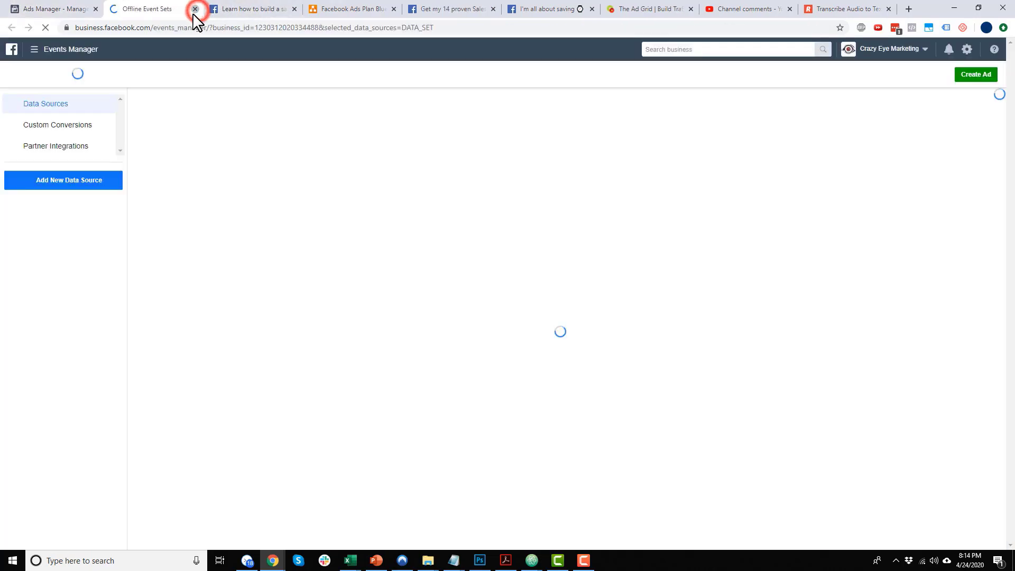
{"action": "left_click", "coordinate": [195, 9]}
{"action": "left_click", "coordinate": [527, 472]}
{"action": "scroll", "coordinate": [558, 370], "scroll_direction": "down", "scroll_amount": 2}
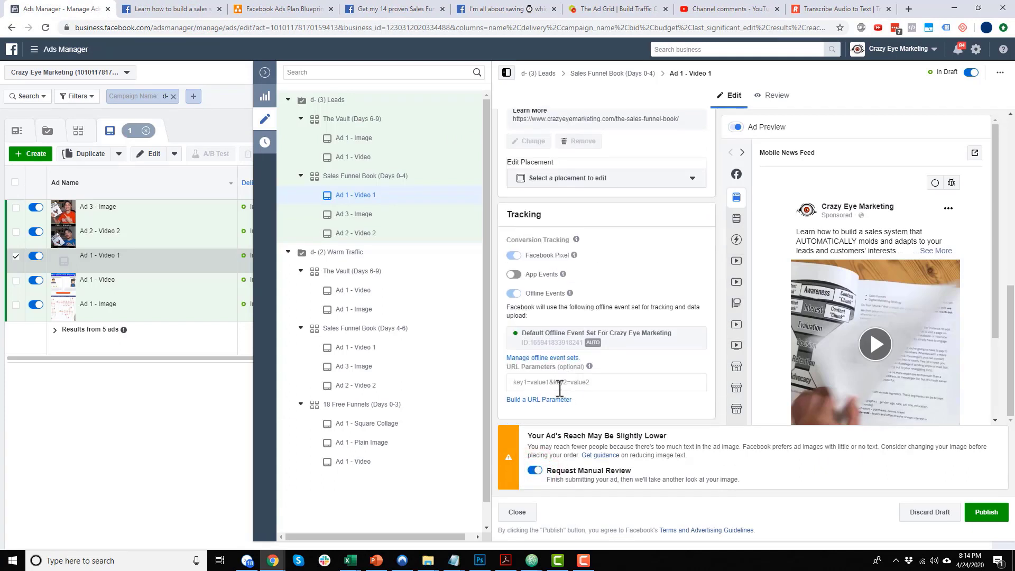
{"action": "left_click", "coordinate": [558, 382]}
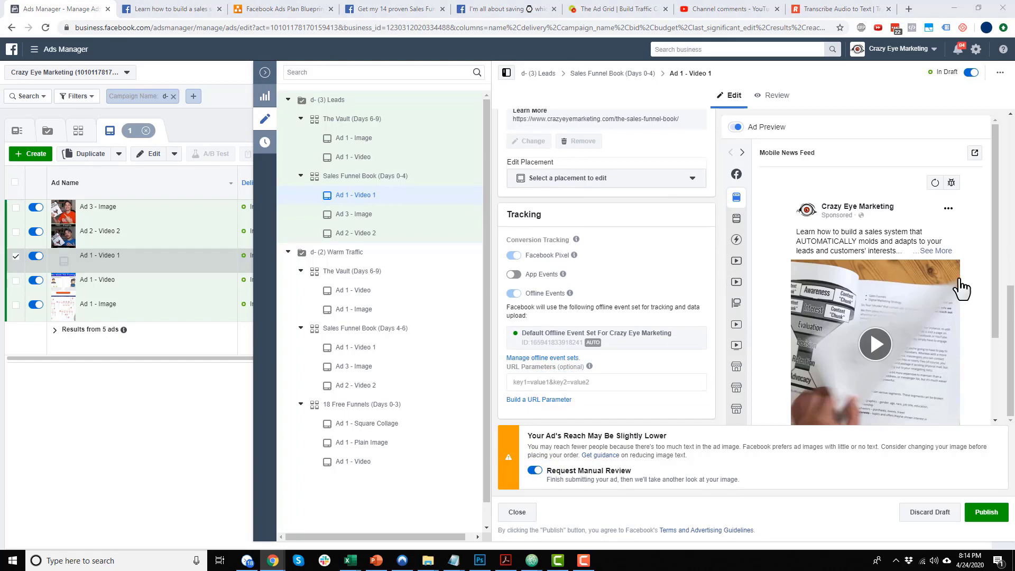
{"action": "left_click", "coordinate": [587, 383]}
{"action": "type", "text": "utm_source=facebook&utm_medium=cpc&utm_campaign={{campaign.name}}&utm_content={{adset.name}}_{{ad.name}}_{{placement}}_{{site_source_name}}"}
{"action": "left_click", "coordinate": [673, 366]}
{"action": "scroll", "coordinate": [573, 335], "scroll_direction": "up", "scroll_amount": 15}
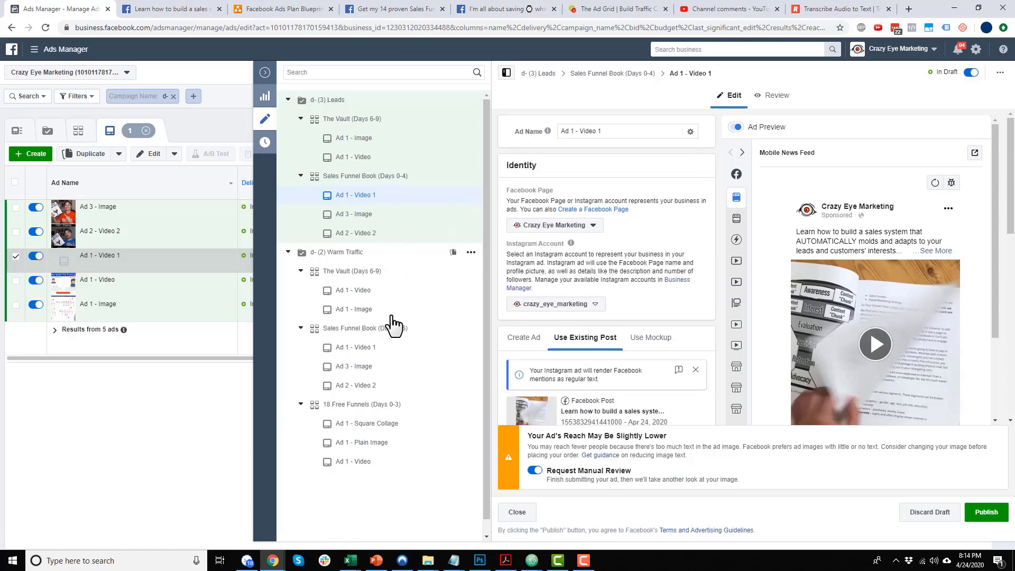
Step: Open the Facebook post behind the Warm Traffic book ad set's Ad 2 - Video 2, copy its post ID, and close the post
{"action": "left_click", "coordinate": [377, 367]}
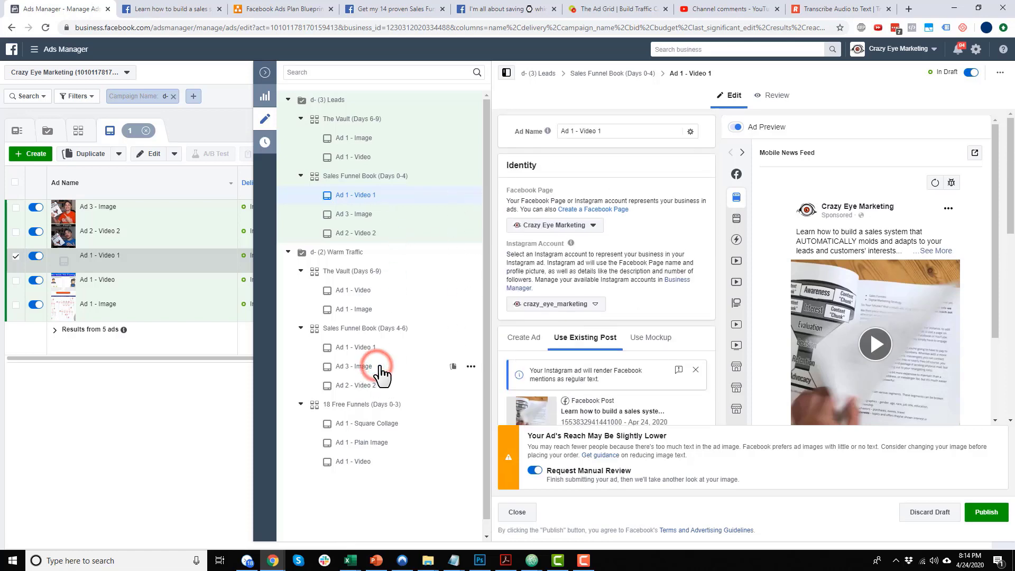
{"action": "left_click", "coordinate": [378, 386]}
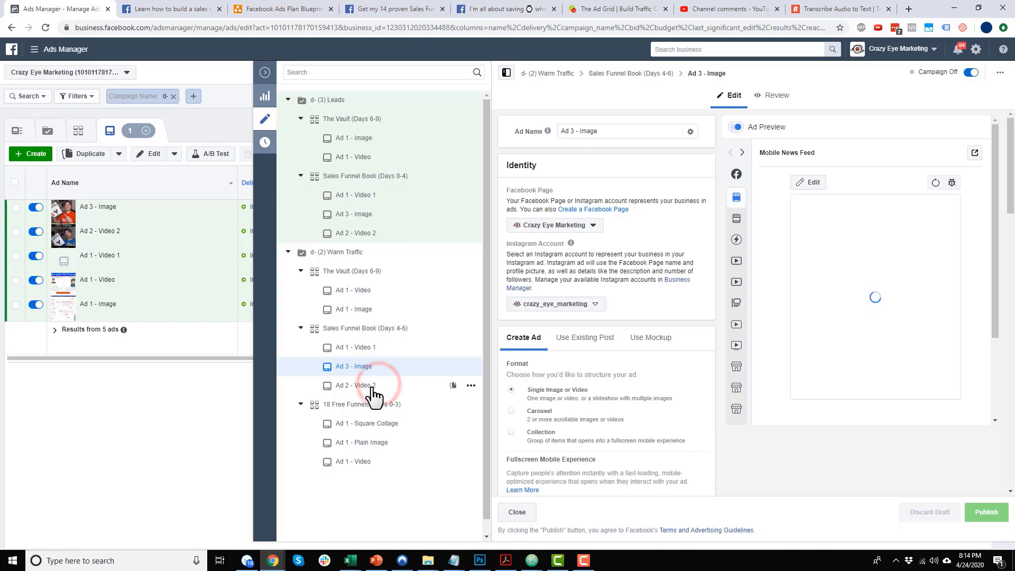
{"action": "scroll", "coordinate": [632, 298], "scroll_direction": "down", "scroll_amount": 7}
{"action": "scroll", "coordinate": [631, 312], "scroll_direction": "down", "scroll_amount": 2}
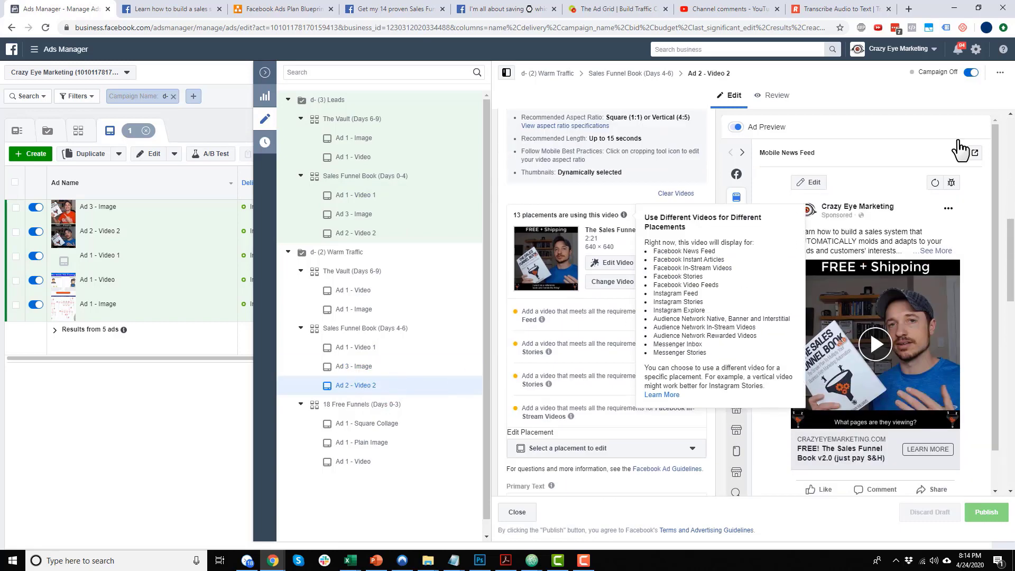
{"action": "left_click", "coordinate": [975, 153]}
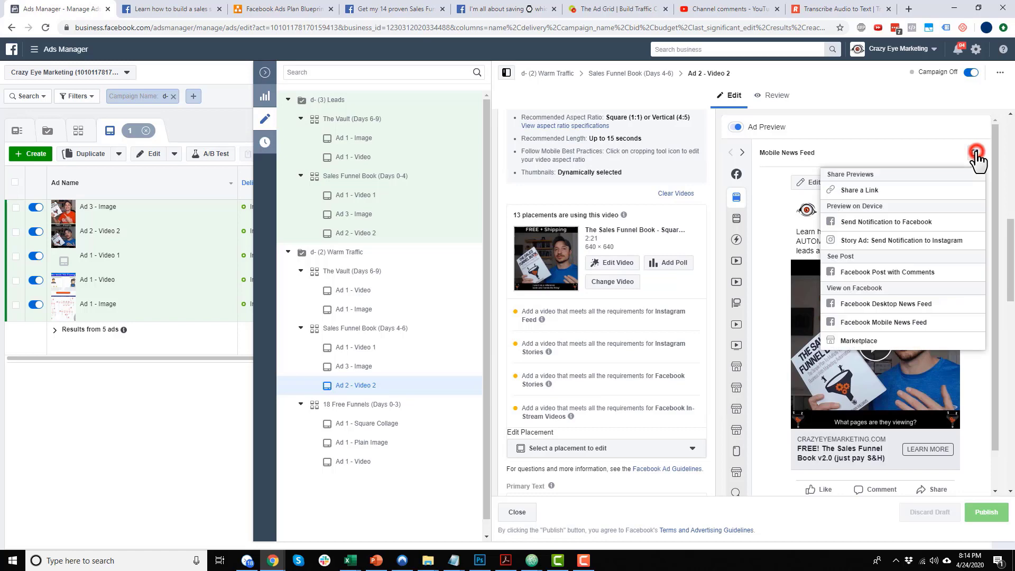
{"action": "left_click", "coordinate": [880, 272]}
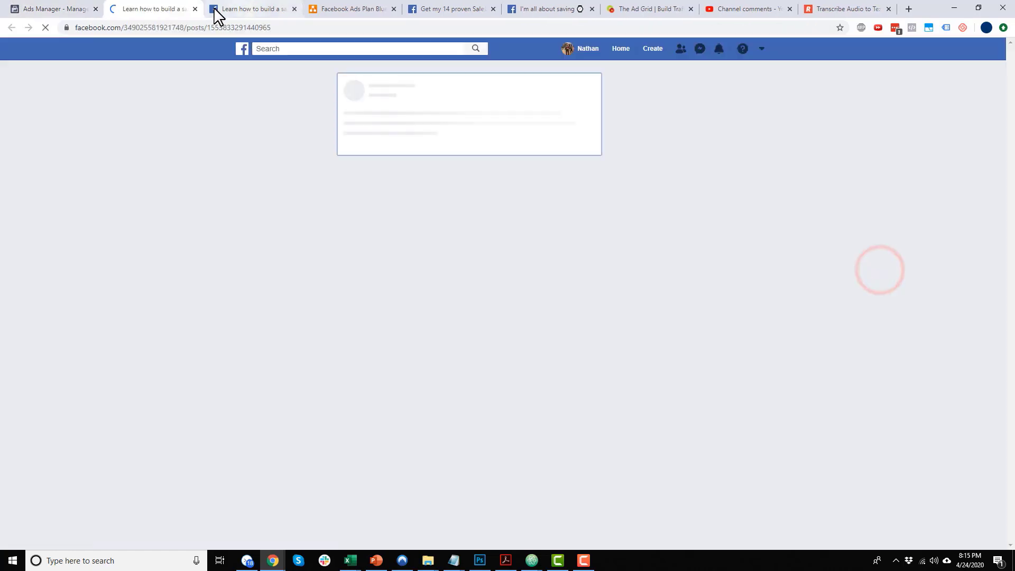
{"action": "double_click", "coordinate": [253, 27]}
{"action": "key", "text": "ctrl+c"}
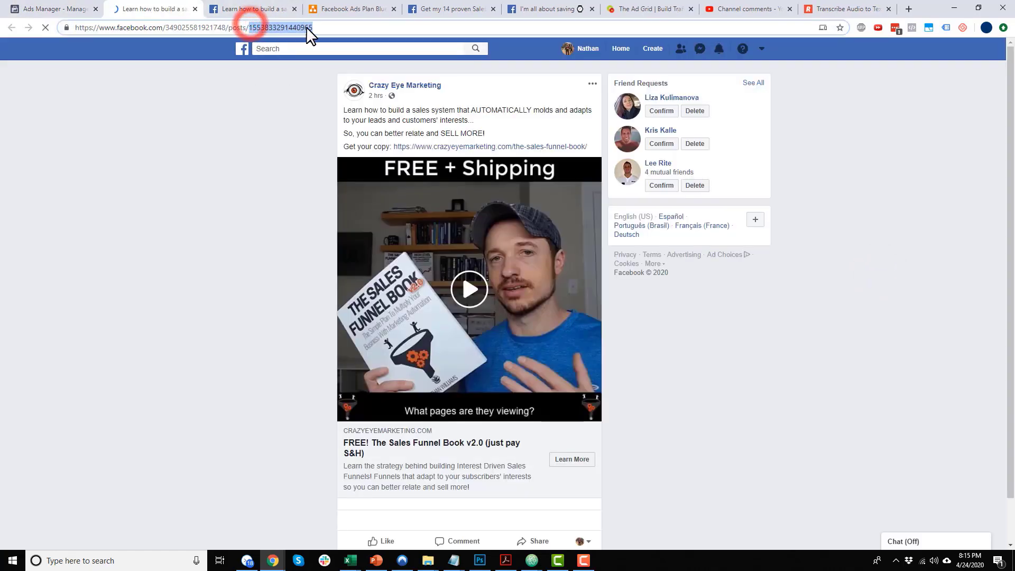
{"action": "left_click", "coordinate": [195, 9]}
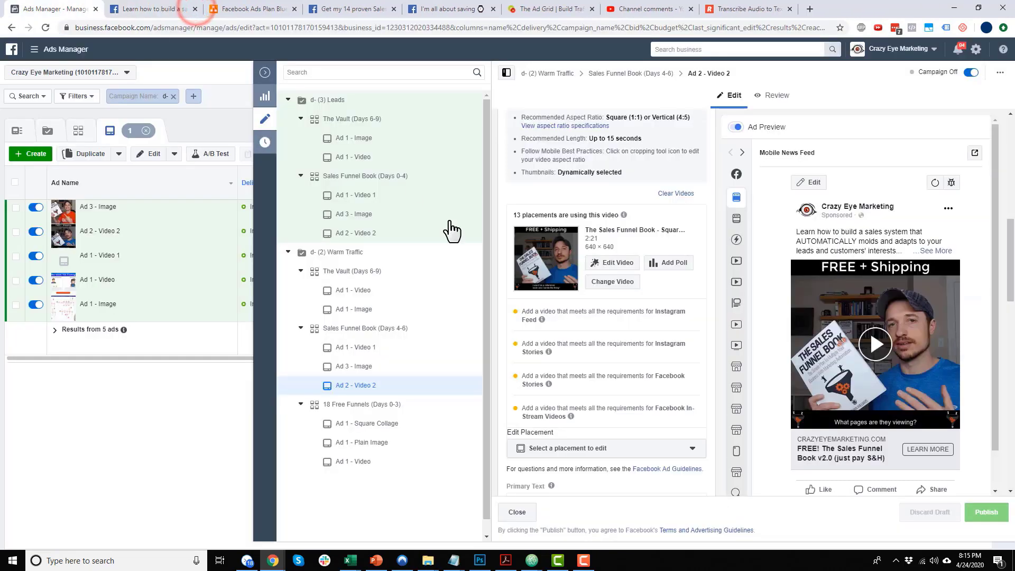
Step: Make Ad 2 - Video 2 in the d- (3) Leads book ad set use the existing post with the copied post ID
{"action": "left_click", "coordinate": [372, 235]}
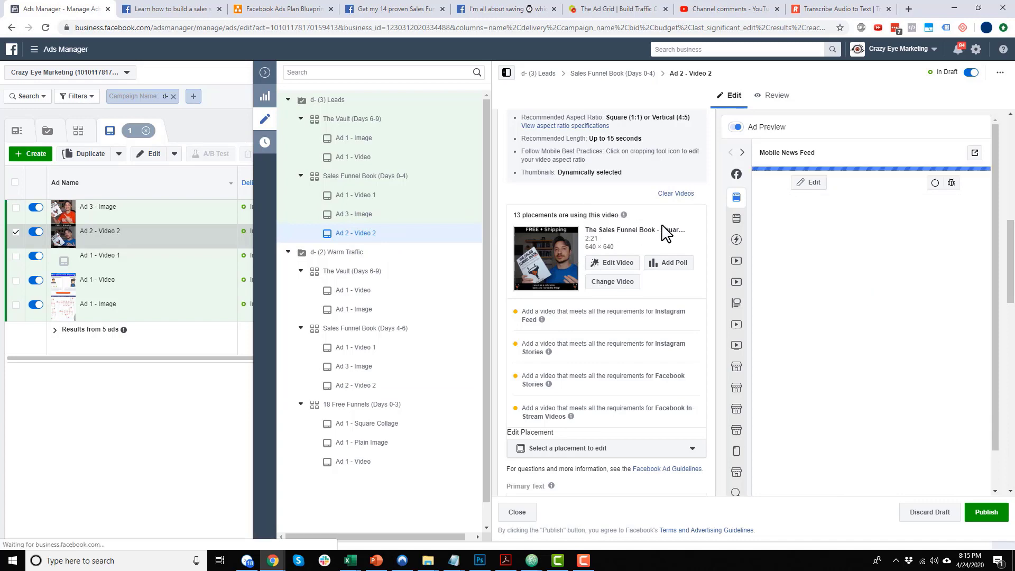
{"action": "scroll", "coordinate": [616, 227], "scroll_direction": "up", "scroll_amount": 5}
{"action": "scroll", "coordinate": [615, 230], "scroll_direction": "up", "scroll_amount": 2}
{"action": "left_click", "coordinate": [592, 231]}
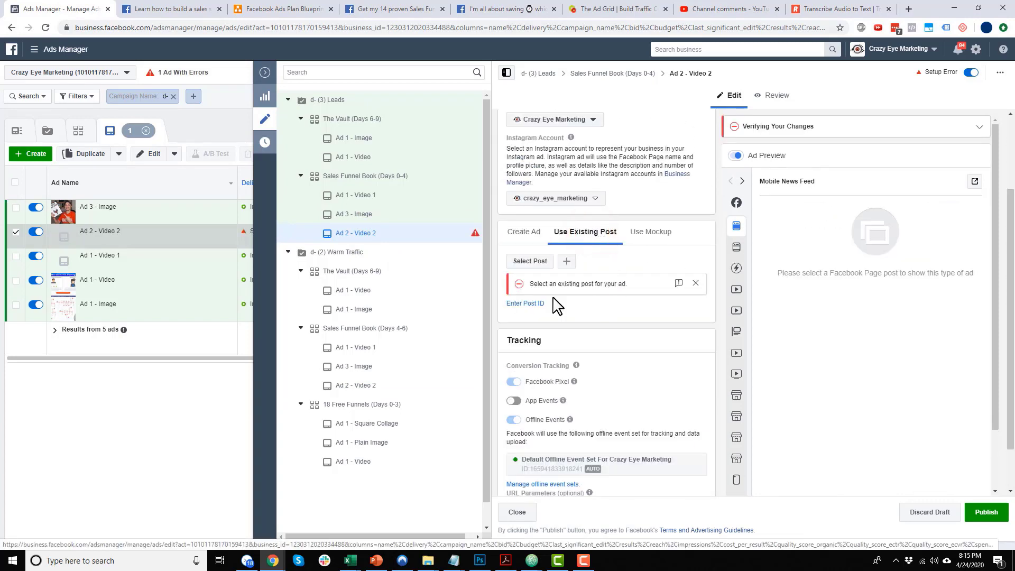
{"action": "left_click", "coordinate": [530, 305]}
{"action": "left_click", "coordinate": [551, 306]}
{"action": "key", "text": "ctrl+v"}
{"action": "left_click", "coordinate": [624, 310]}
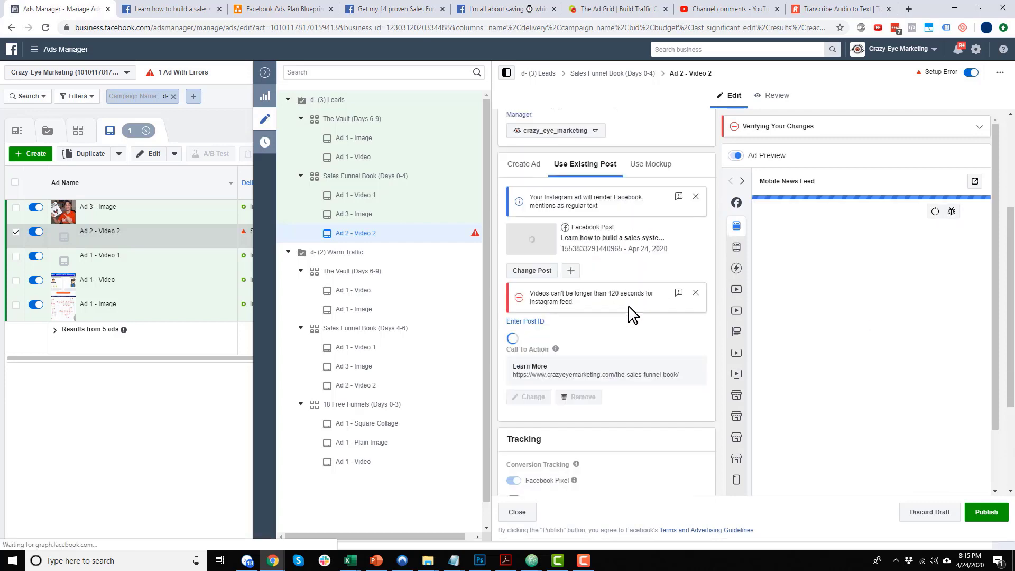
Step: Set the Leads Ad 2 - Video 2 URL parameters to utm_source=facebook&utm_medium=cpc&utm_campaign={{campaign.name}}&utm_content={{adset.name}}_{{ad.name}}_{{placement}}_{{site_source_name}}
{"action": "scroll", "coordinate": [625, 385], "scroll_direction": "down", "scroll_amount": 3}
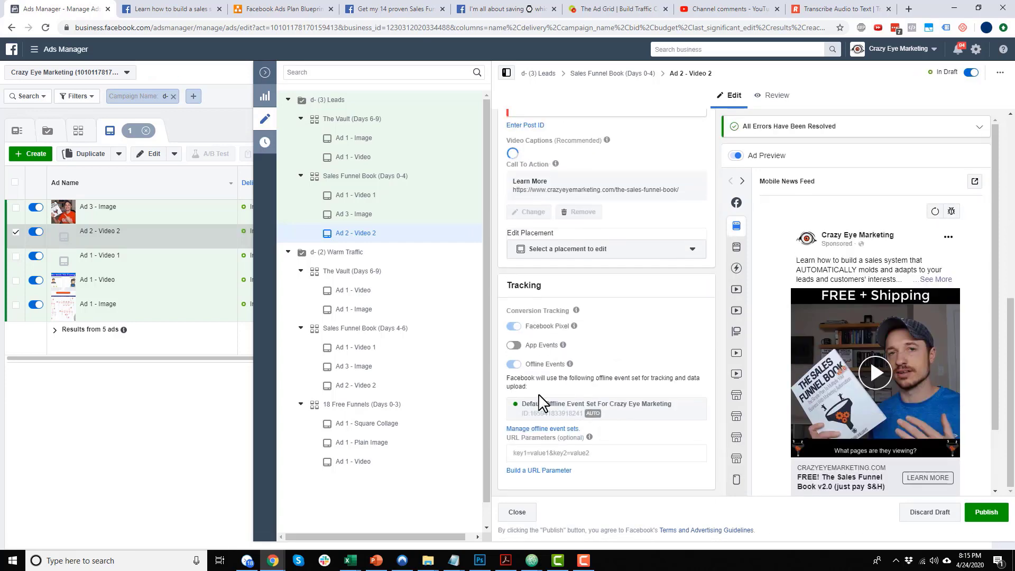
{"action": "left_click", "coordinate": [551, 451]}
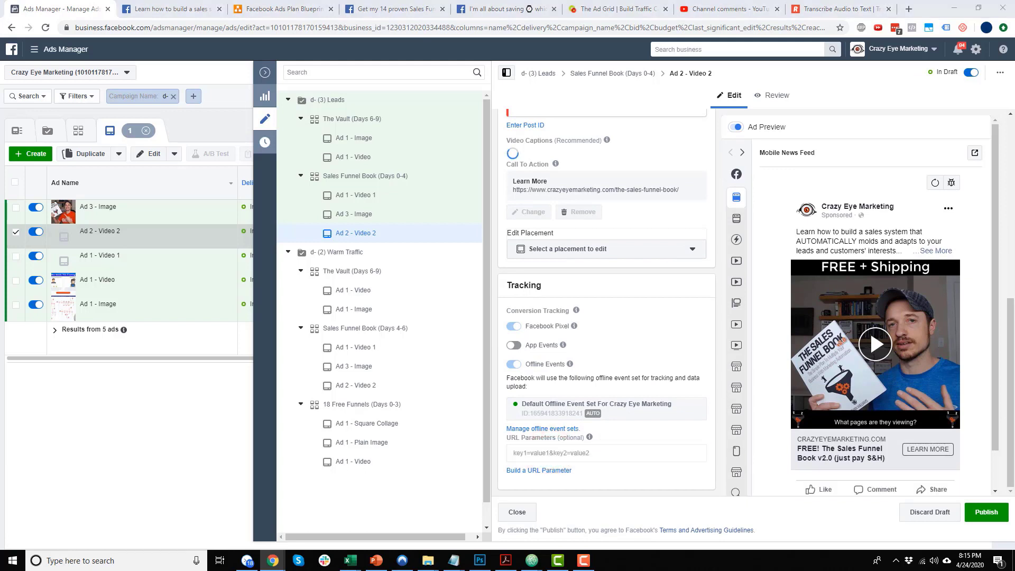
{"action": "left_click", "coordinate": [537, 452]}
{"action": "type", "text": "utm_source=facebook&utm_medium=cpc&utm_campaign={{campaign.name}}&utm_content={{adset.name}}_{{ad.name}}_{{placement}}_{{site_source_name}}"}
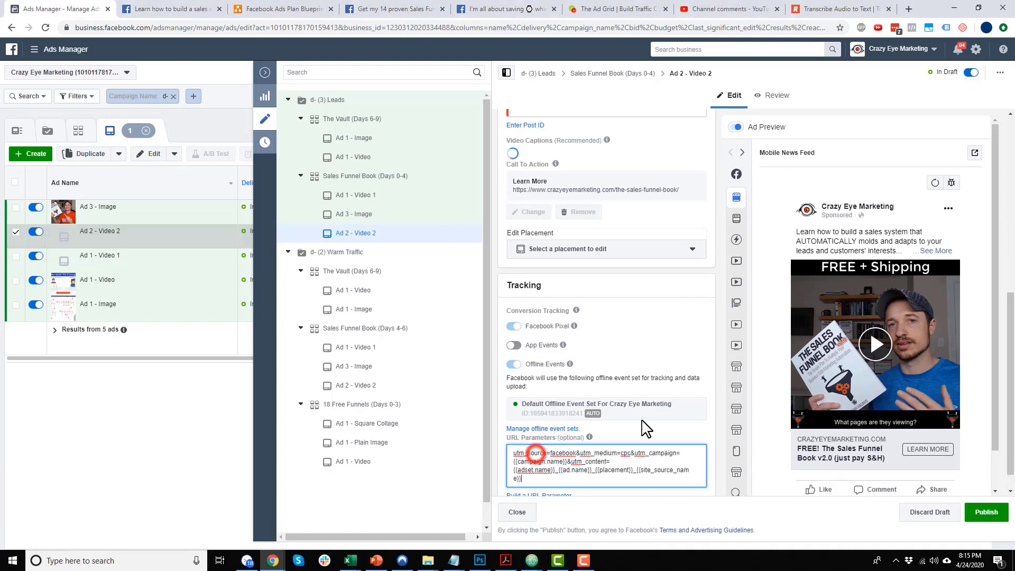
{"action": "left_click", "coordinate": [675, 423]}
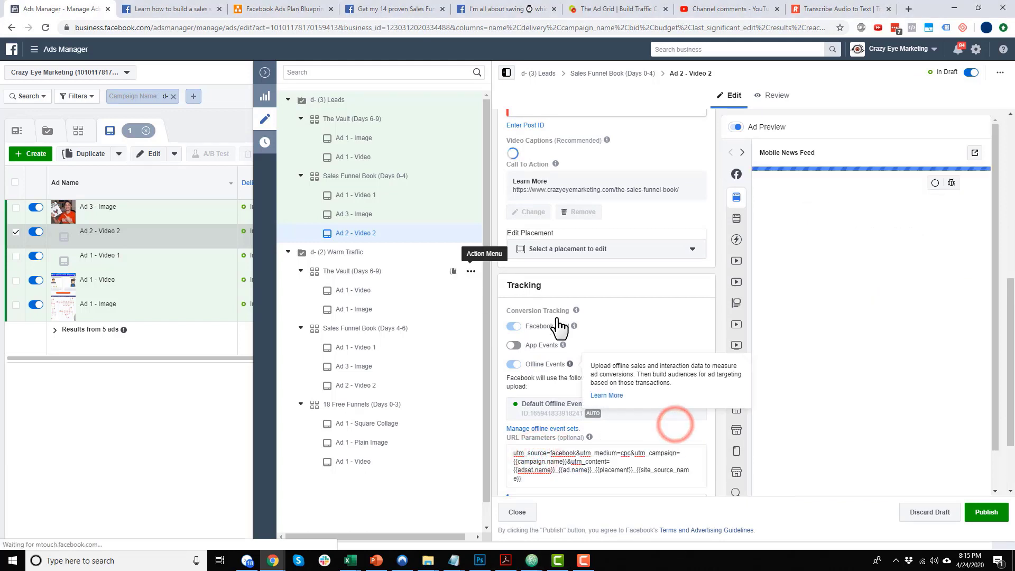
Step: Open the Facebook post behind the Warm Traffic book ad set's Ad 3 - Image, copy its post ID, and return to Ads Manager
{"action": "left_click", "coordinate": [369, 213]}
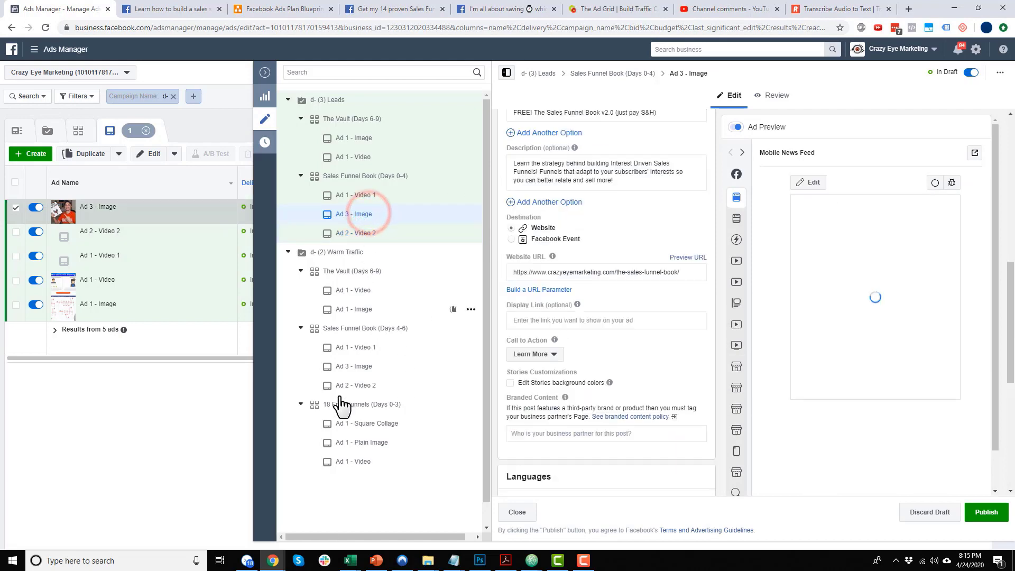
{"action": "left_click", "coordinate": [363, 368]}
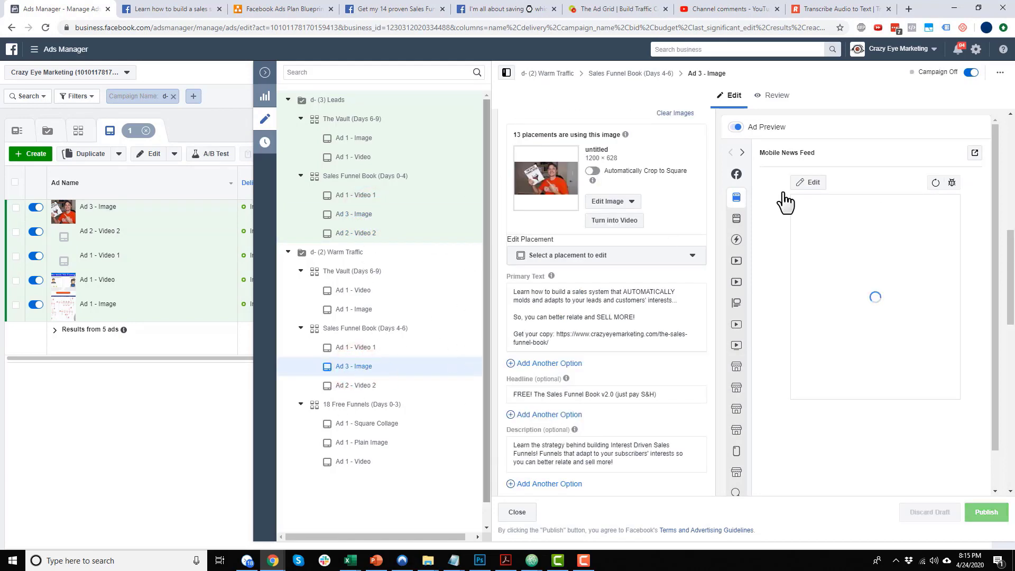
{"action": "left_click", "coordinate": [976, 154]}
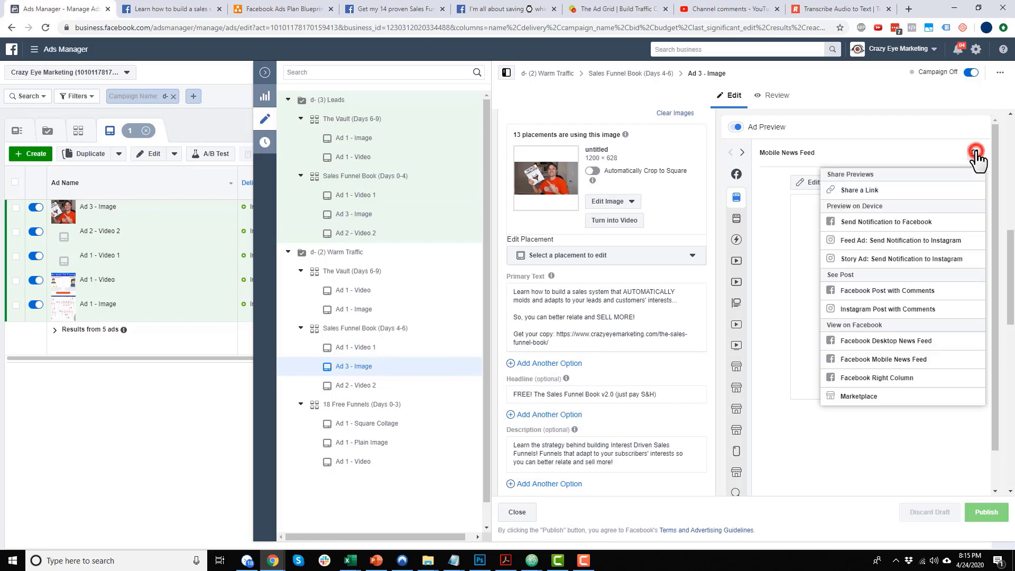
{"action": "left_click", "coordinate": [892, 291]}
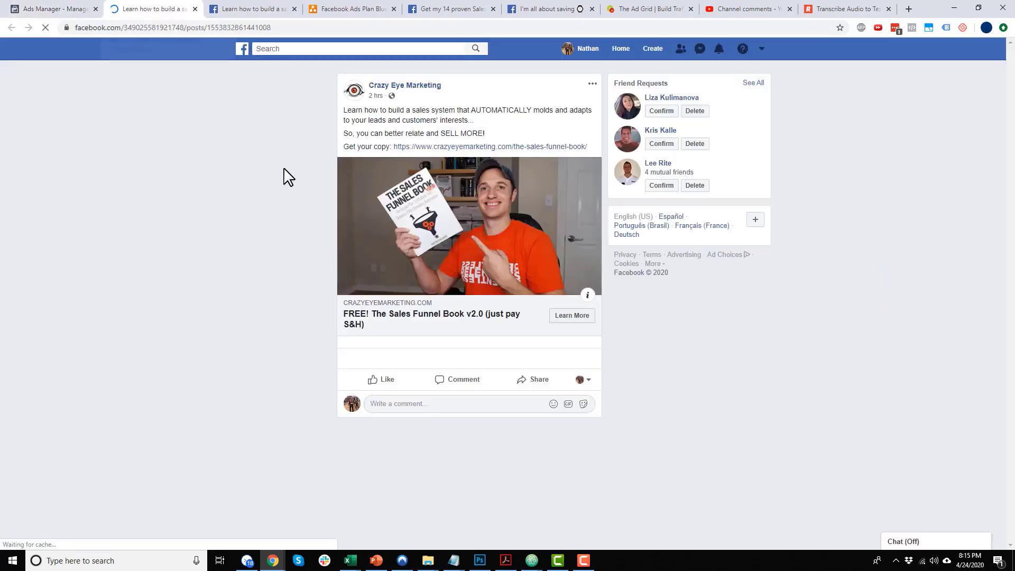
{"action": "double_click", "coordinate": [247, 28]}
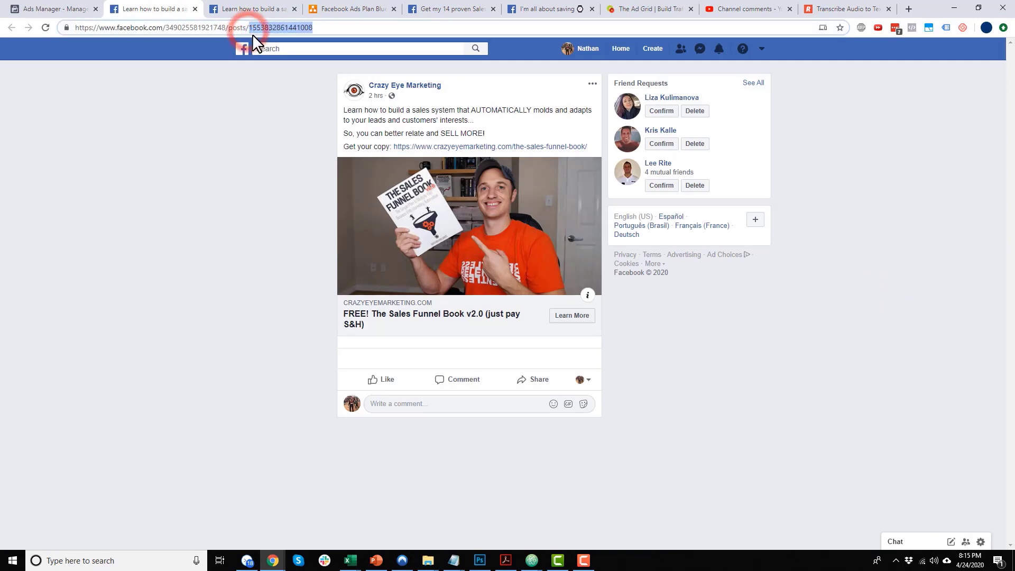
{"action": "left_click", "coordinate": [54, 8]}
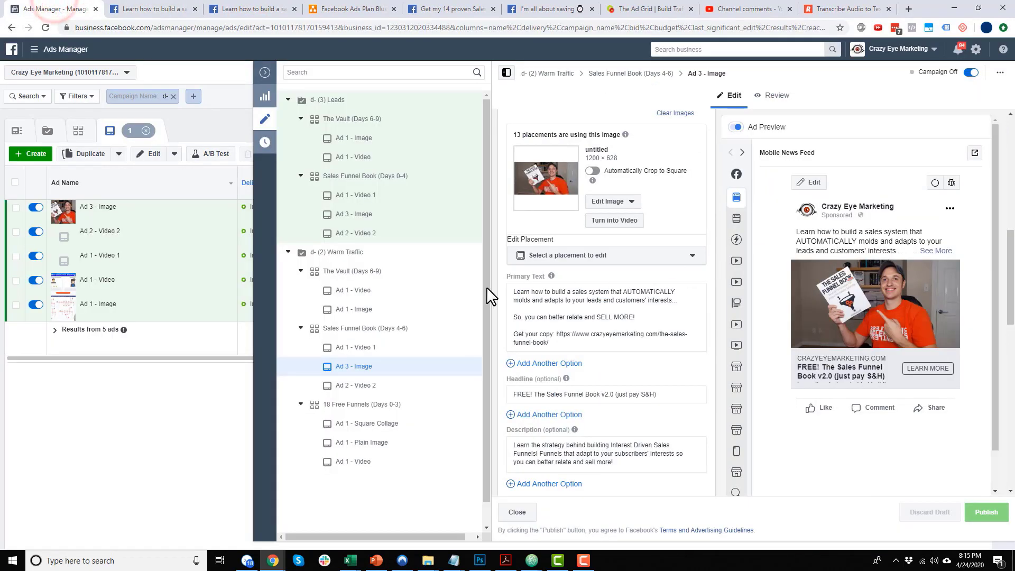
Step: Make Ad 3 - Image in the d- (3) Leads book ad set use the existing post with the copied post ID
{"action": "left_click", "coordinate": [362, 215]}
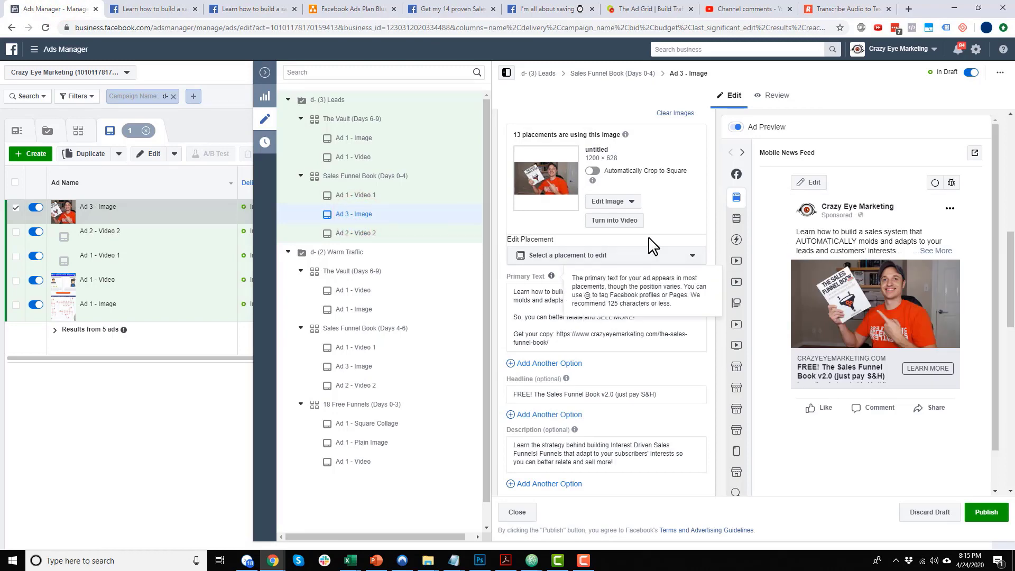
{"action": "scroll", "coordinate": [653, 246], "scroll_direction": "up", "scroll_amount": 7}
{"action": "left_click", "coordinate": [597, 247]}
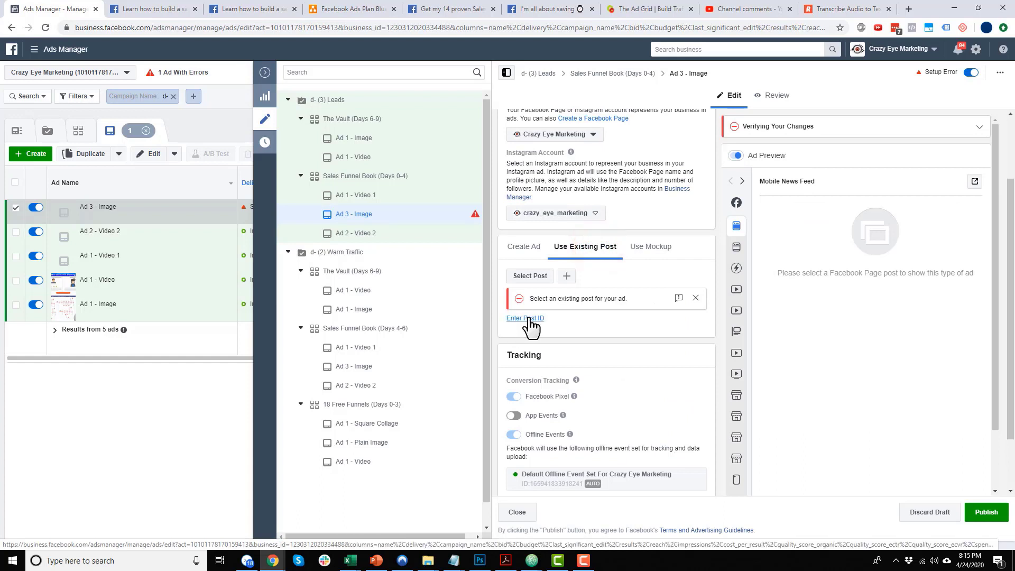
{"action": "left_click", "coordinate": [529, 319]}
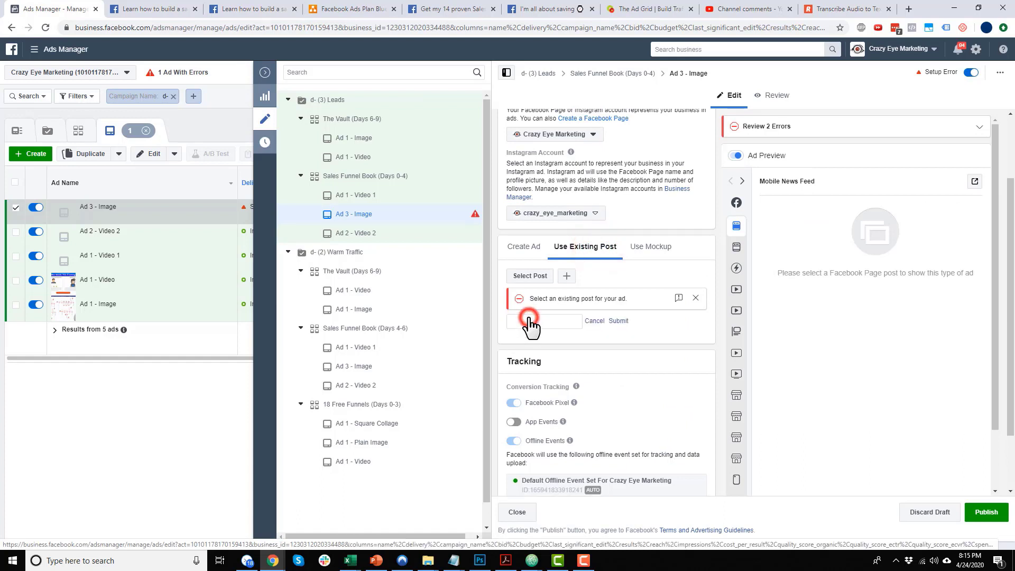
{"action": "left_click", "coordinate": [617, 321]}
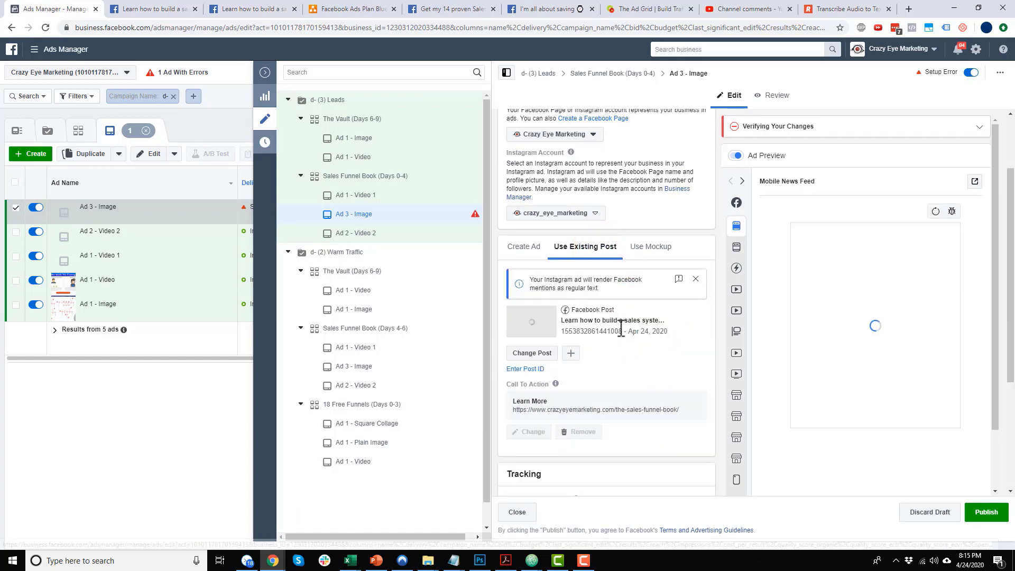
Step: Set the Leads Ad 3 - Image URL parameters to utm_source=facebook&utm_medium=cpc&utm_campaign={{campaign.name}}&utm_content={{adset.name}}_{{ad.name}}_{{placement}}_{{site_source_name}}
{"action": "scroll", "coordinate": [623, 334], "scroll_direction": "down", "scroll_amount": 4}
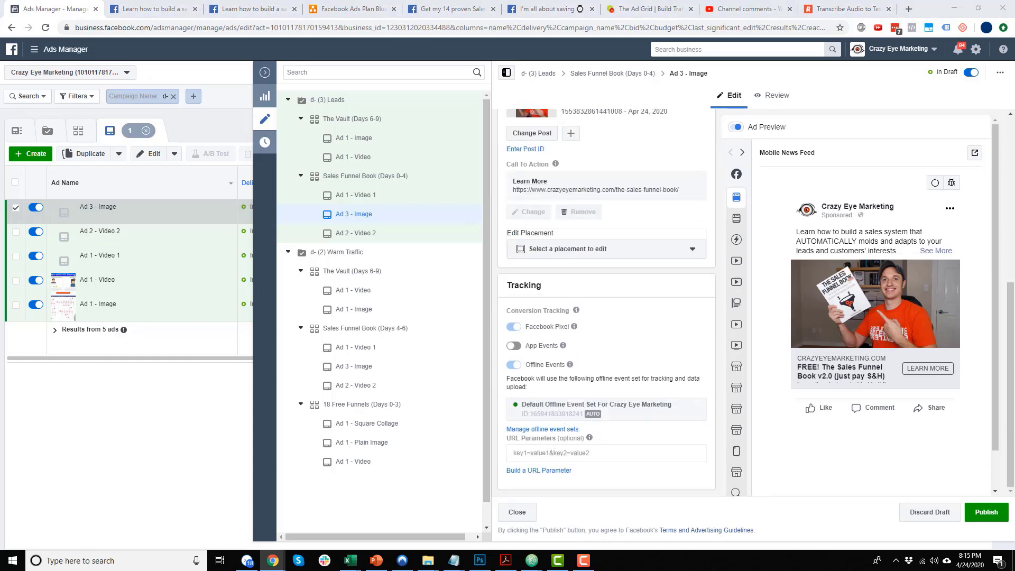
{"action": "left_click", "coordinate": [566, 454]}
{"action": "key", "text": "ctrl+v"}
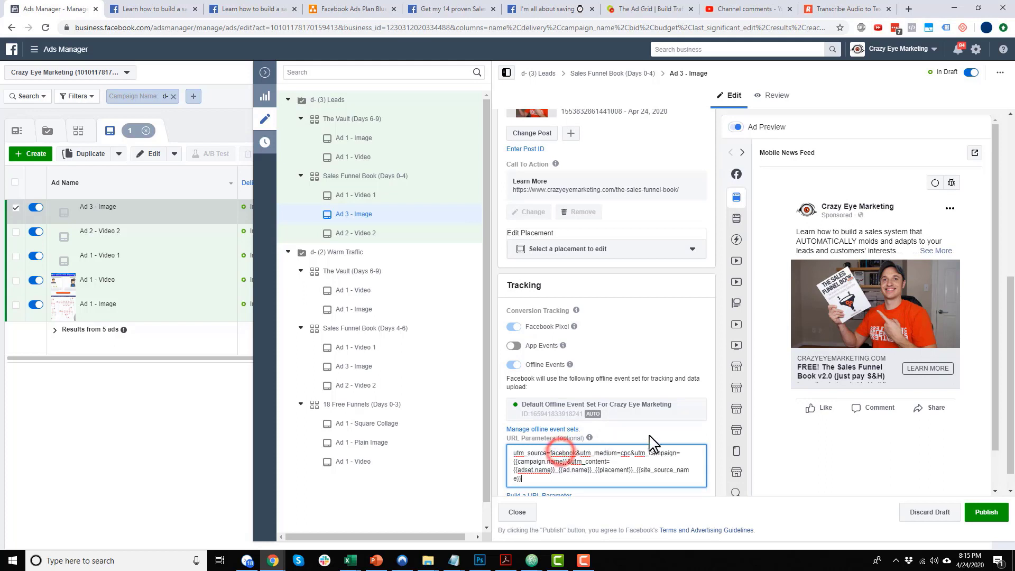
Step: Open the Facebook post behind the Warm Traffic Vault ad set's Ad 1 - Video, copy its post ID, and close the post
{"action": "left_click", "coordinate": [370, 195]}
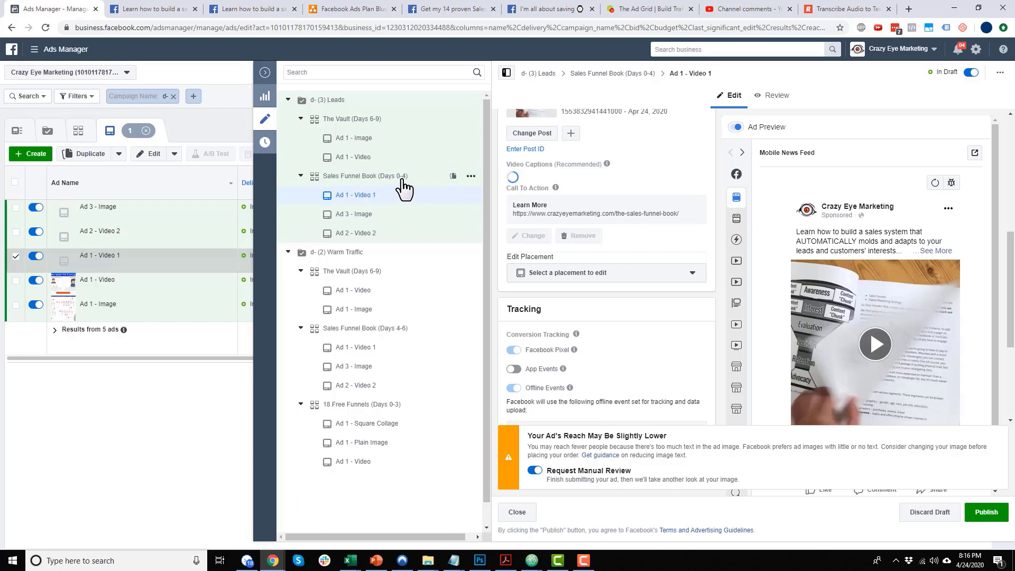
{"action": "left_click", "coordinate": [373, 140]}
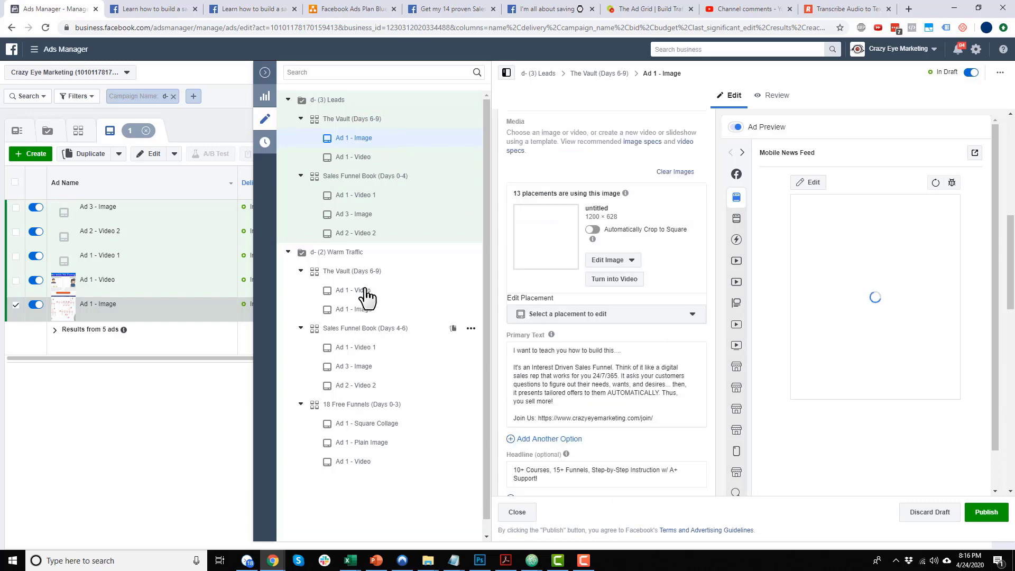
{"action": "left_click", "coordinate": [363, 294]}
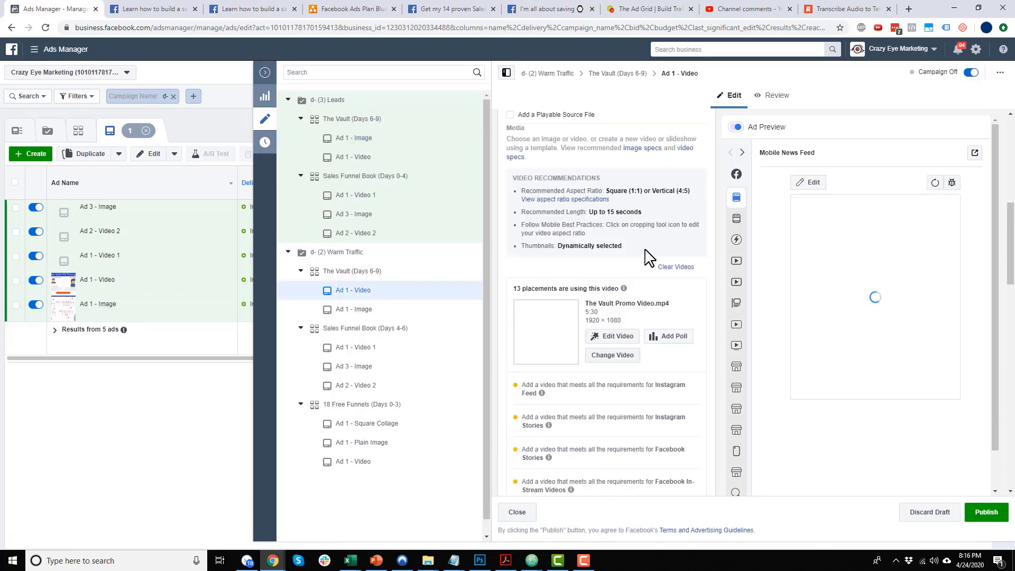
{"action": "left_click", "coordinate": [975, 152]}
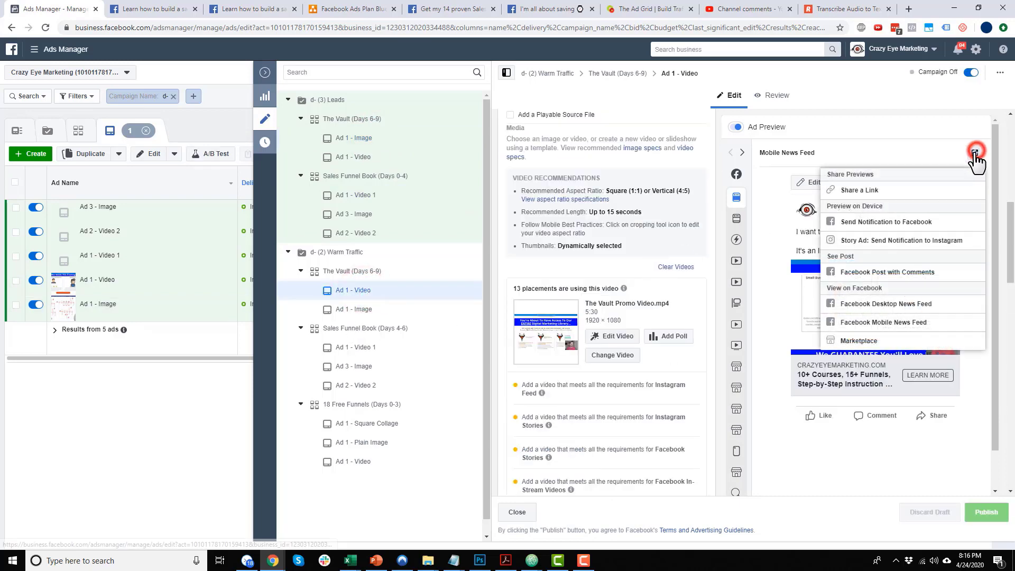
{"action": "left_click", "coordinate": [887, 272]}
{"action": "double_click", "coordinate": [241, 27]}
{"action": "key", "text": "ctrl+c"}
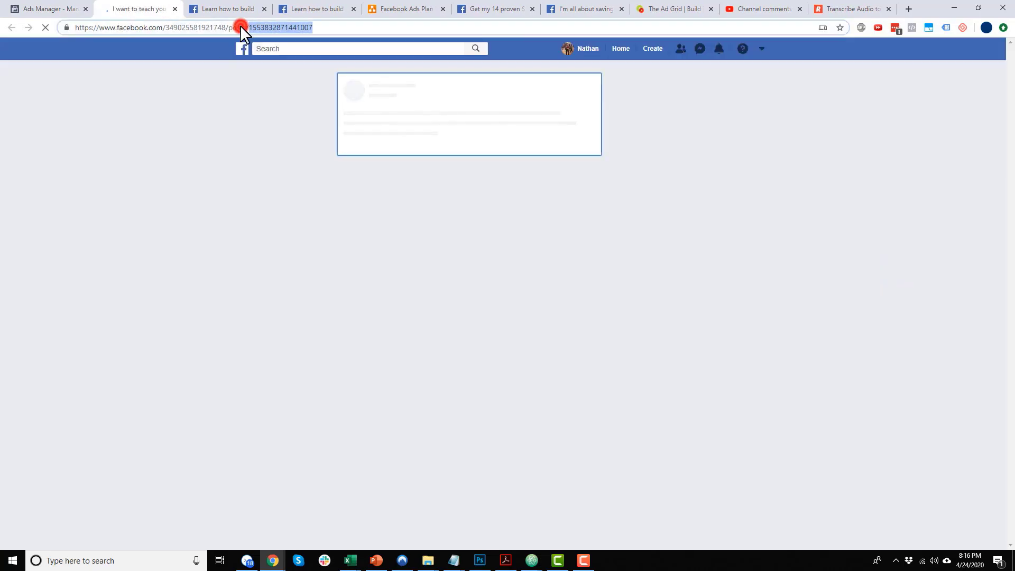
{"action": "left_click", "coordinate": [47, 3]}
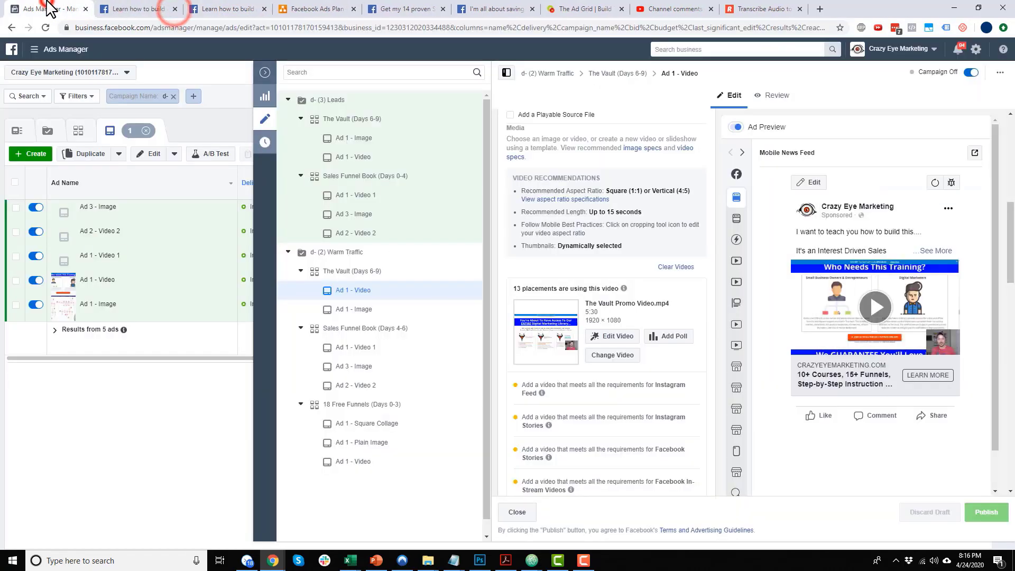
Step: Make Ad 1 - Video in the d- (3) Leads Vault ad set use the existing post with the copied post ID
{"action": "left_click", "coordinate": [364, 157]}
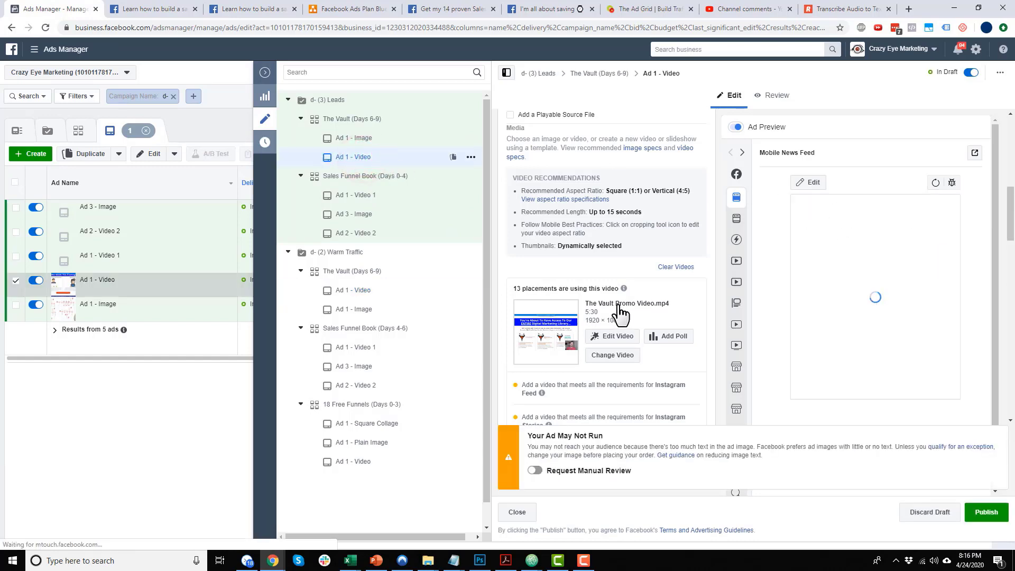
{"action": "scroll", "coordinate": [611, 320], "scroll_direction": "down", "scroll_amount": 1}
{"action": "scroll", "coordinate": [611, 320], "scroll_direction": "down", "scroll_amount": 2}
{"action": "scroll", "coordinate": [614, 163], "scroll_direction": "up", "scroll_amount": 3}
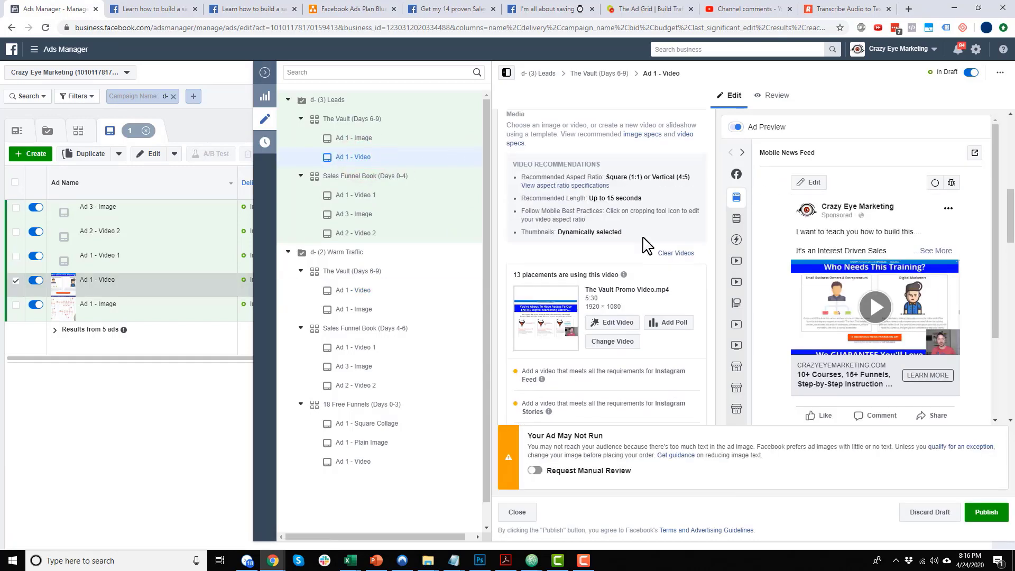
{"action": "scroll", "coordinate": [609, 196], "scroll_direction": "up", "scroll_amount": 7}
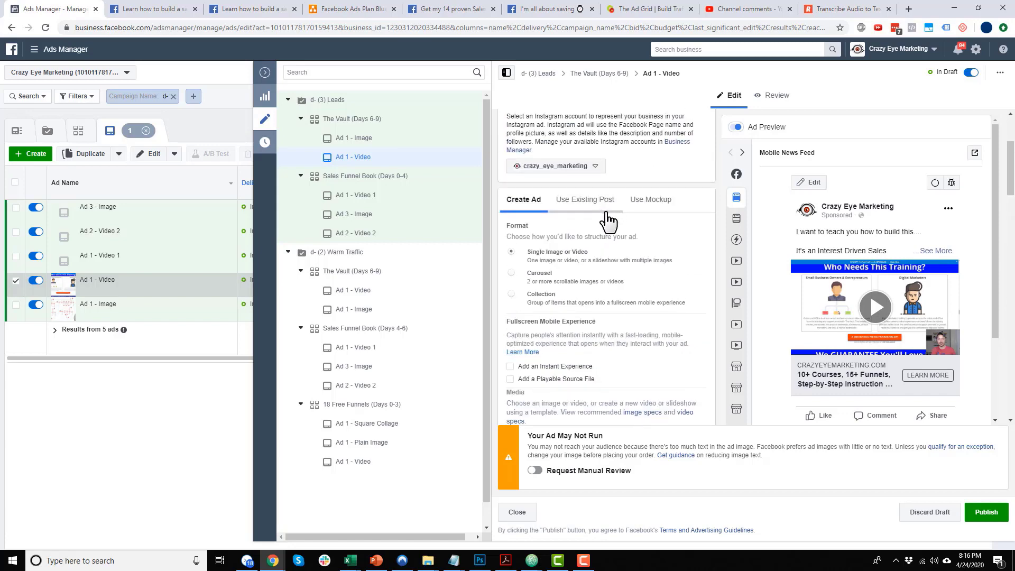
{"action": "left_click", "coordinate": [602, 252]}
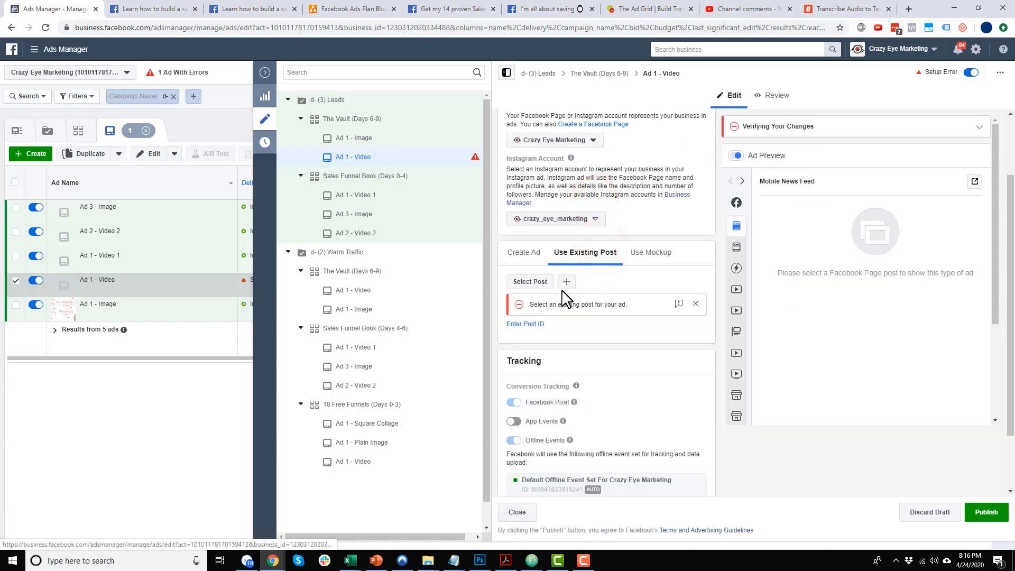
{"action": "left_click", "coordinate": [529, 324]}
{"action": "key", "text": "ctrl+v"}
{"action": "left_click", "coordinate": [619, 327]}
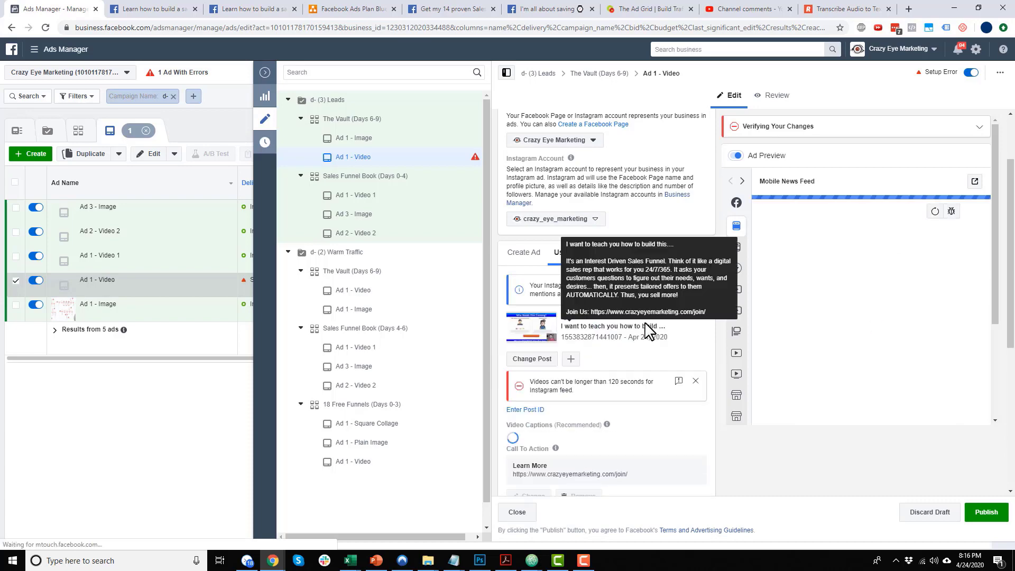
Step: Request a manual review for Ad 1 - Video in the Leads Vault ad set
{"action": "scroll", "coordinate": [656, 413], "scroll_direction": "down", "scroll_amount": 2}
{"action": "scroll", "coordinate": [656, 413], "scroll_direction": "down", "scroll_amount": 5}
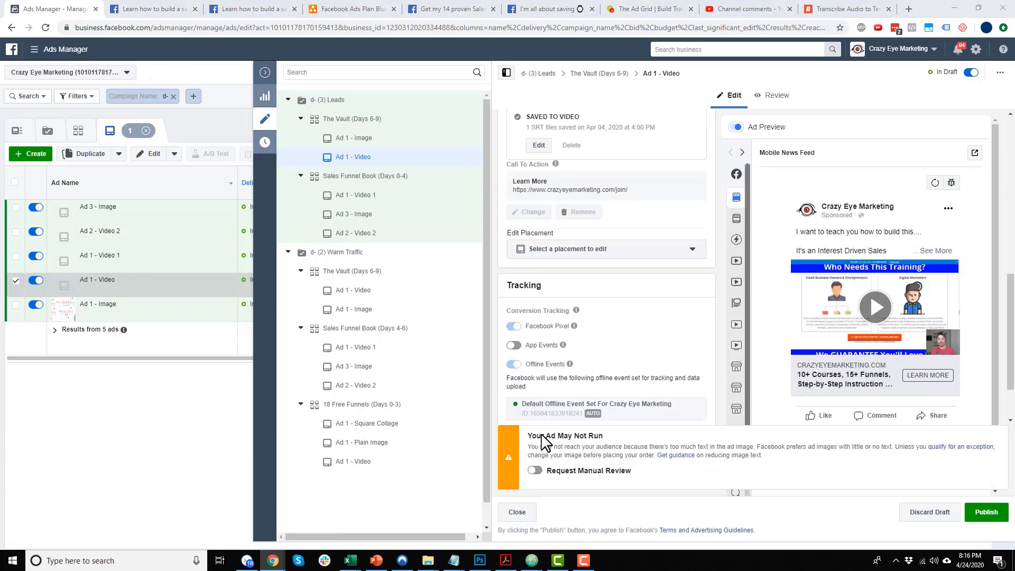
{"action": "left_click", "coordinate": [536, 470]}
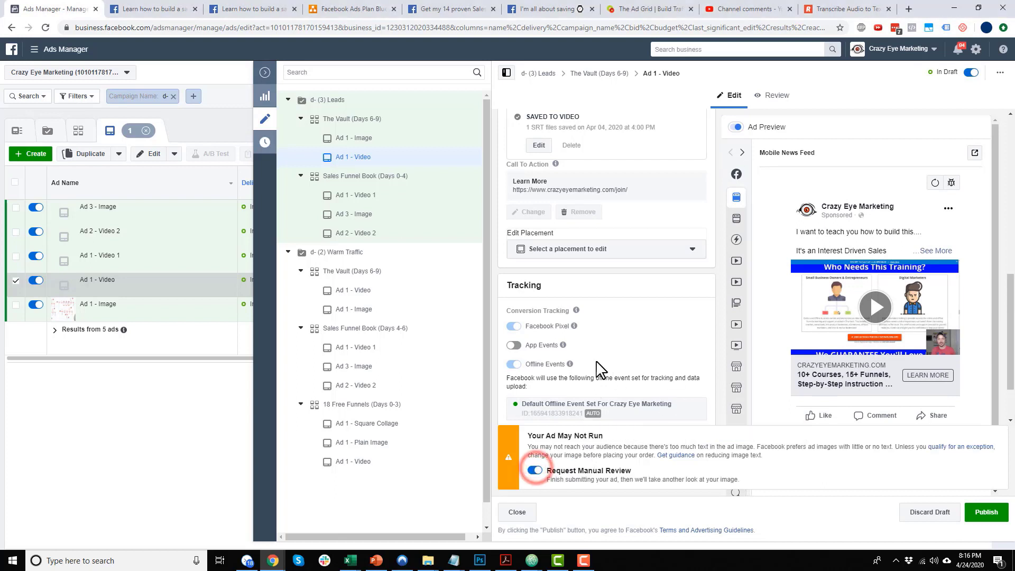
Step: Set the Leads Vault Ad 1 - Video URL parameters to utm_source=facebook&utm_medium=cpc&utm_campaign={{campaign.name}}&utm_content={{adset.name}}_{{ad.name}}_{{placement}}_{{site_source_name}}
{"action": "scroll", "coordinate": [589, 377], "scroll_direction": "down", "scroll_amount": 2}
{"action": "left_click", "coordinate": [592, 382]}
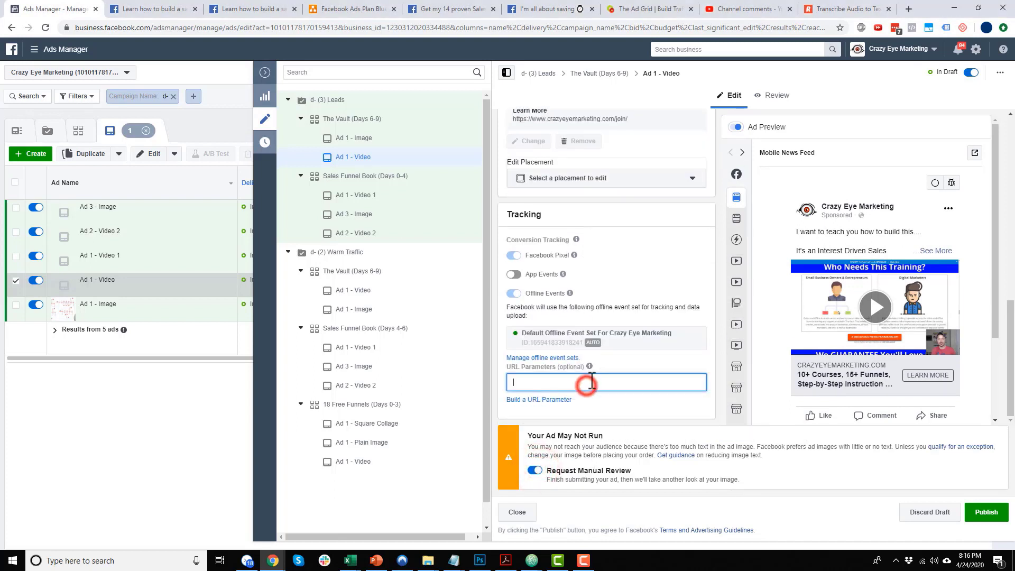
{"action": "type", "text": "utm_source=facebook&utm_medium=cpc&utm_campaign={{campaign.name}}&utm_content={{adset.name}}_{{ad.name}}_{{placement}}_{{site_source_name}}"}
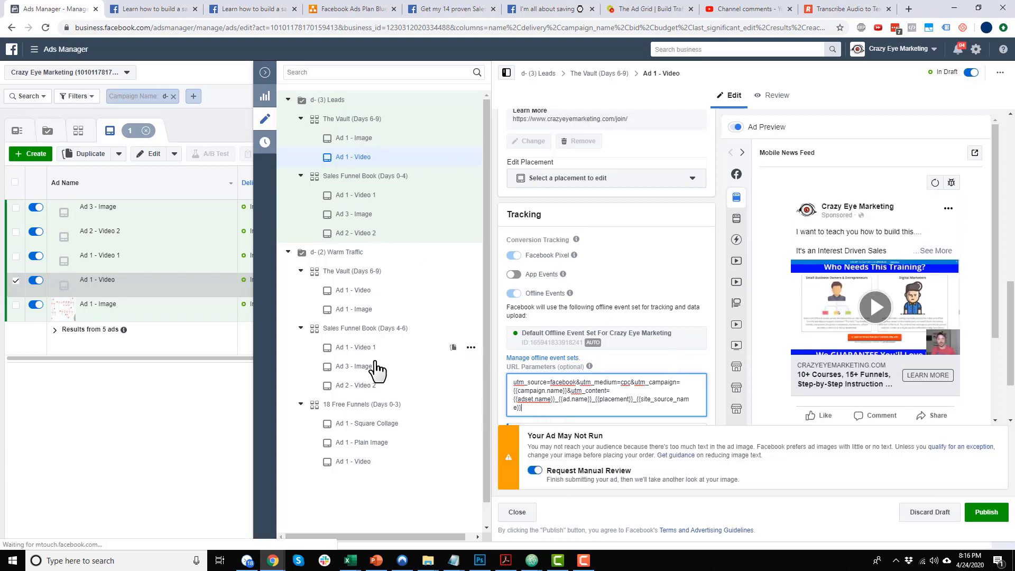
Step: Open the Facebook post behind the Warm Traffic Vault ad set's Ad 1 - Image, copy its post ID, and return to Ads Manager
{"action": "left_click", "coordinate": [365, 310]}
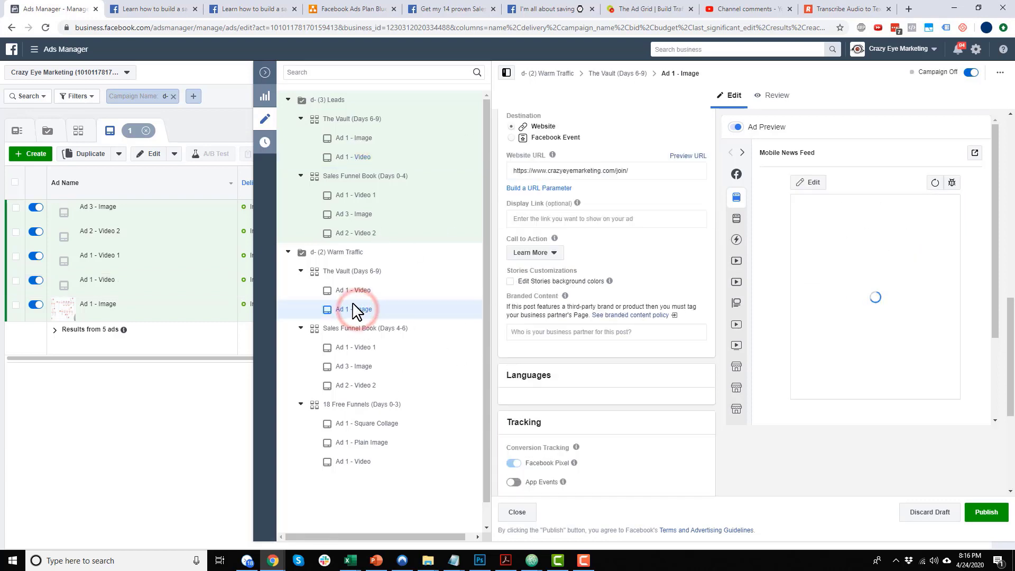
{"action": "scroll", "coordinate": [636, 334], "scroll_direction": "down", "scroll_amount": 4}
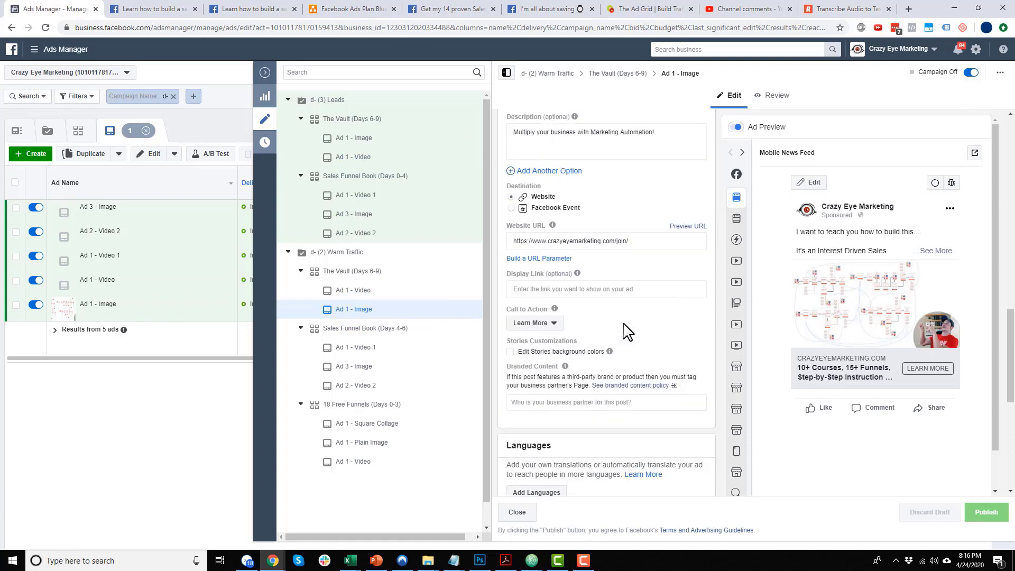
{"action": "scroll", "coordinate": [628, 339], "scroll_direction": "up", "scroll_amount": 4}
{"action": "left_click", "coordinate": [975, 153]}
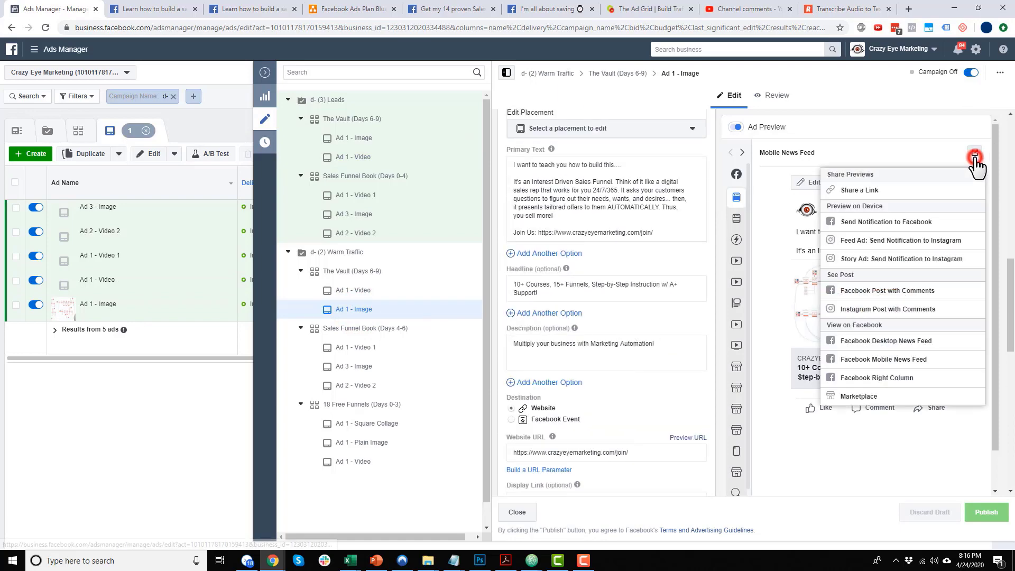
{"action": "left_click", "coordinate": [893, 290]}
{"action": "left_click", "coordinate": [252, 28]}
{"action": "left_click", "coordinate": [50, 9]}
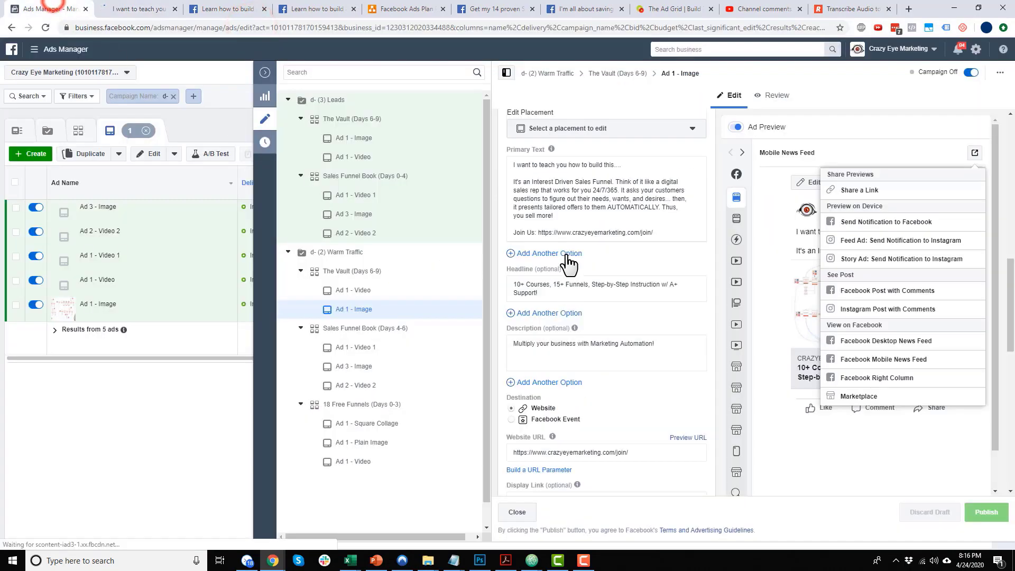
Step: Make Ad 1 - Image in the d- (3) Leads Vault ad set use the existing post with the copied post ID
{"action": "left_click", "coordinate": [369, 142]}
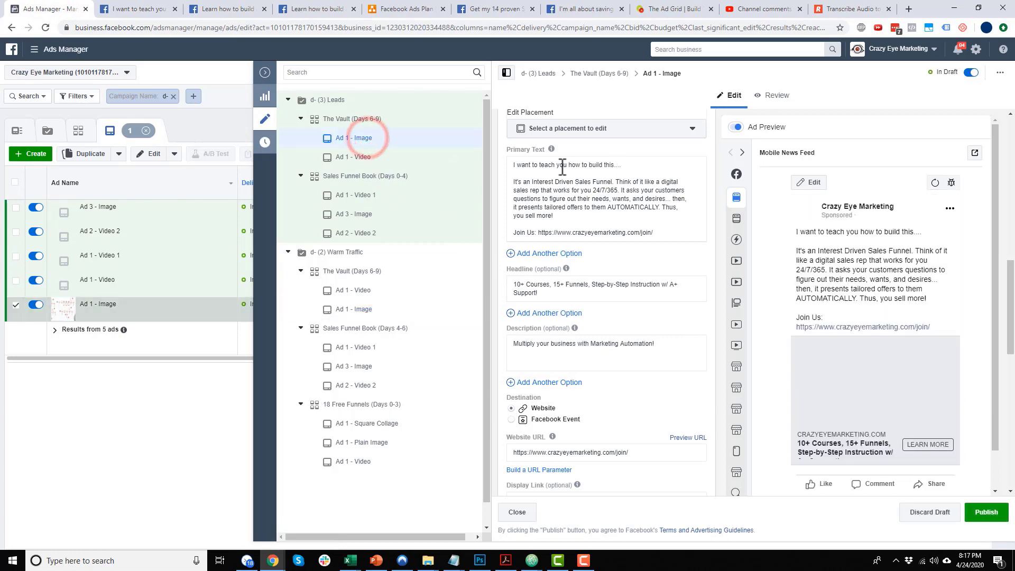
{"action": "scroll", "coordinate": [645, 343], "scroll_direction": "up", "scroll_amount": 10}
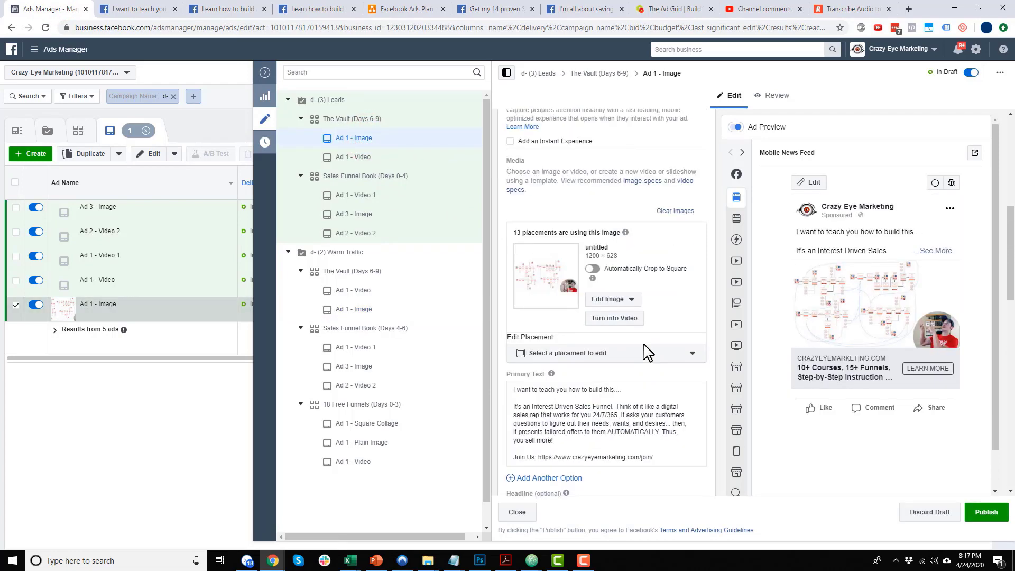
{"action": "left_click", "coordinate": [592, 331]}
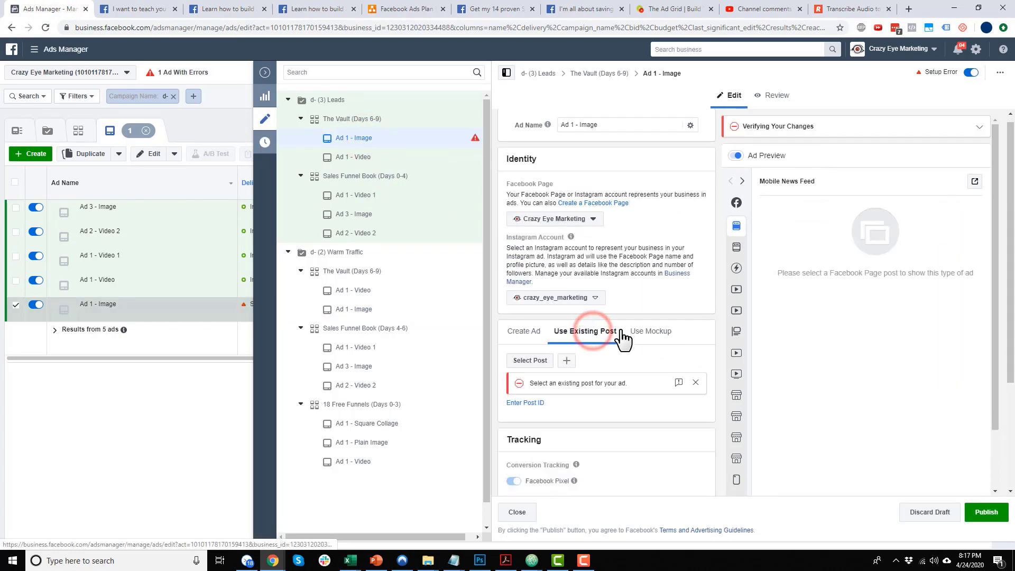
{"action": "left_click", "coordinate": [518, 405]}
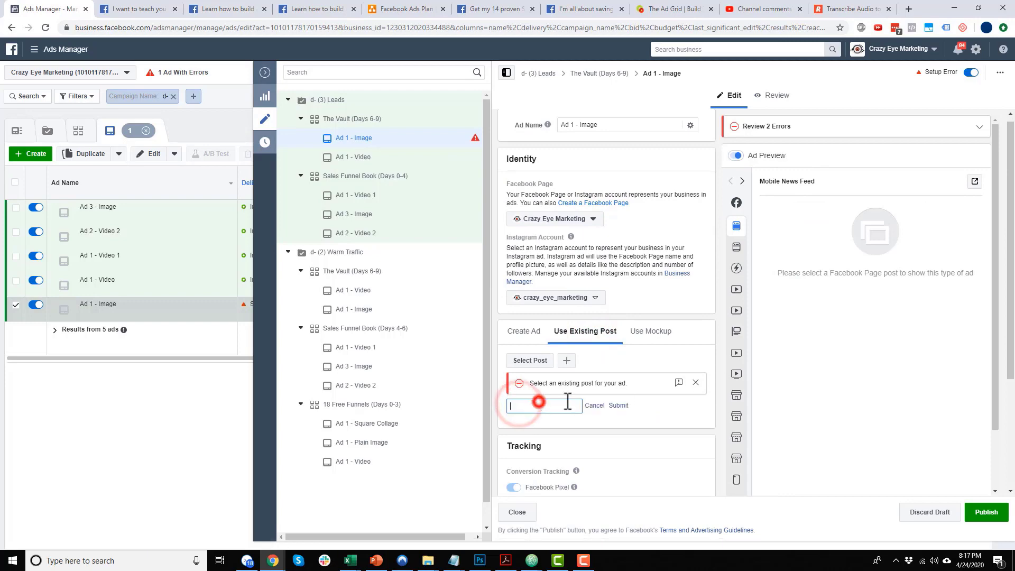
{"action": "key", "text": "ctrl+v"}
{"action": "left_click", "coordinate": [617, 406]}
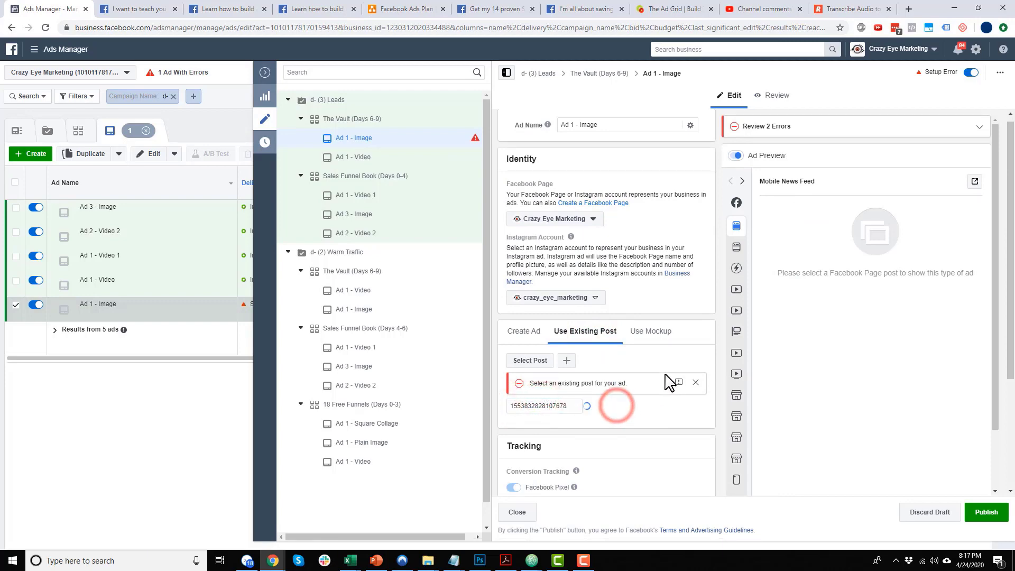
Step: Set the Leads Vault Ad 1 - Image URL parameters to utm_source=facebook&utm_medium=cpc&utm_campaign={{campaign.name}}&utm_content={{adset.name}}_{{ad.name}}_{{placement}}_{{site_source_name}}
{"action": "scroll", "coordinate": [628, 365], "scroll_direction": "down", "scroll_amount": 5}
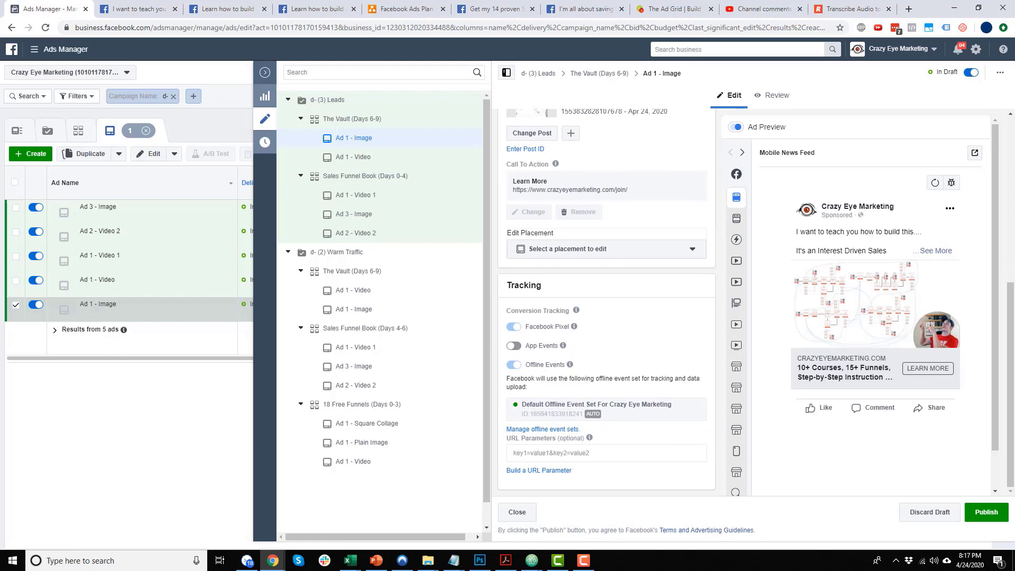
{"action": "left_click", "coordinate": [575, 465]}
{"action": "type", "text": "utm_source=facebook&utm_medium=cpc&utm_campaign={{campaign.name}}&utm_content={{adset.name}}_{{ad.name}}_{{placement}}_{{site_source_name}}"}
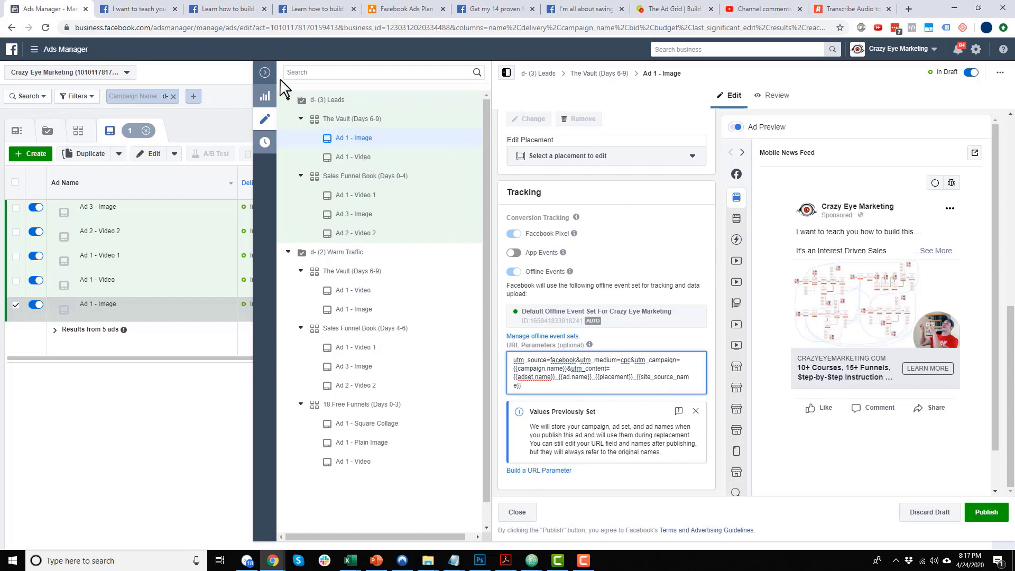
Step: Check the existing post setup of the Leads Vault Ad 1 - Video, and close the editor to return to the ads list
{"action": "left_click", "coordinate": [381, 157]}
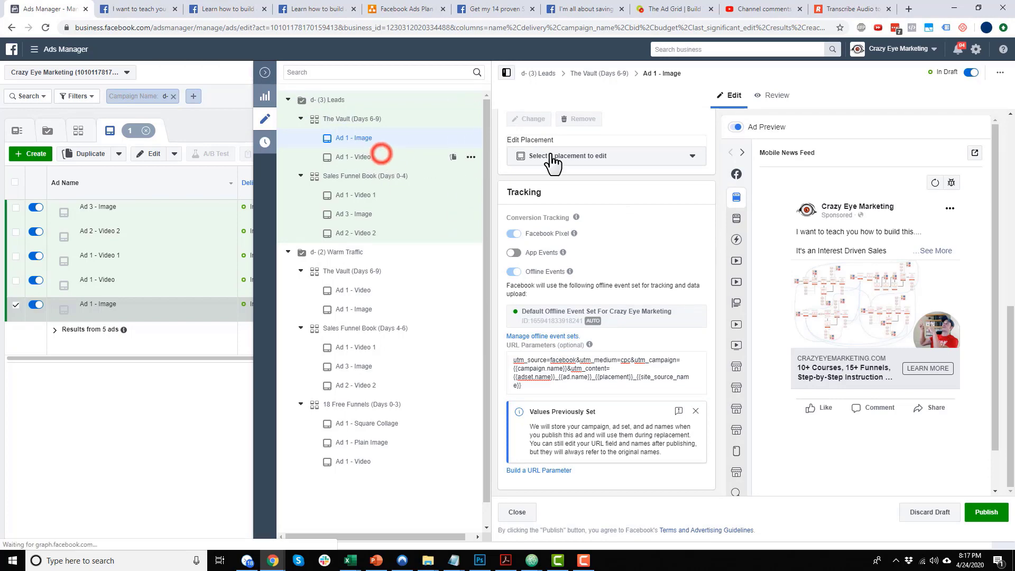
{"action": "scroll", "coordinate": [640, 318], "scroll_direction": "up", "scroll_amount": 3}
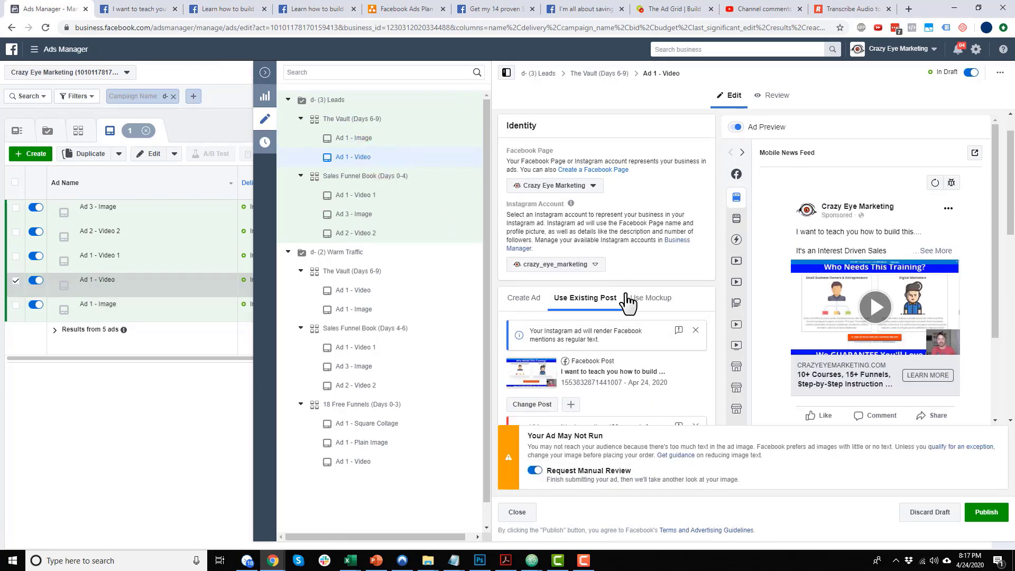
{"action": "left_click", "coordinate": [373, 139]}
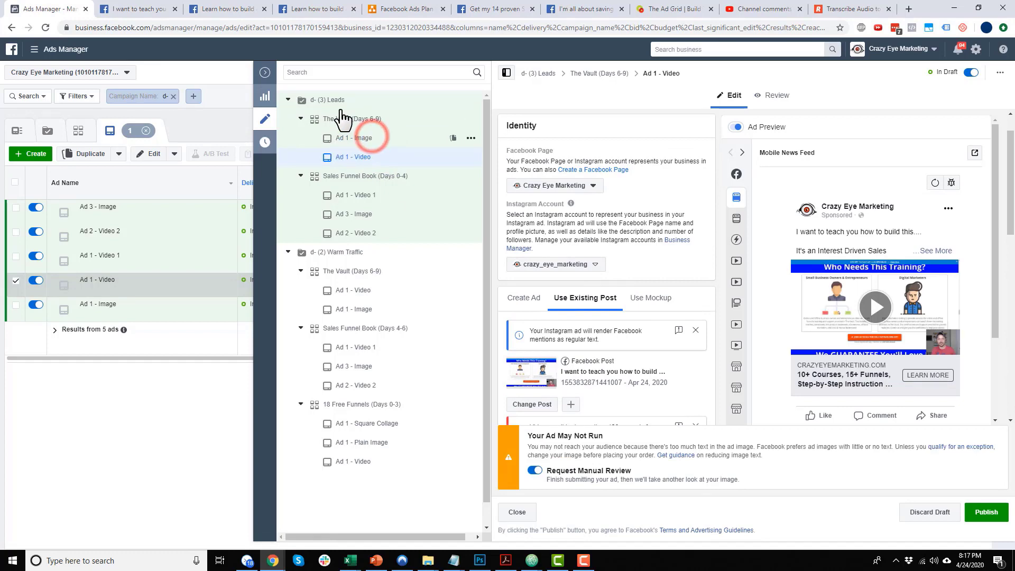
{"action": "left_click", "coordinate": [266, 74]}
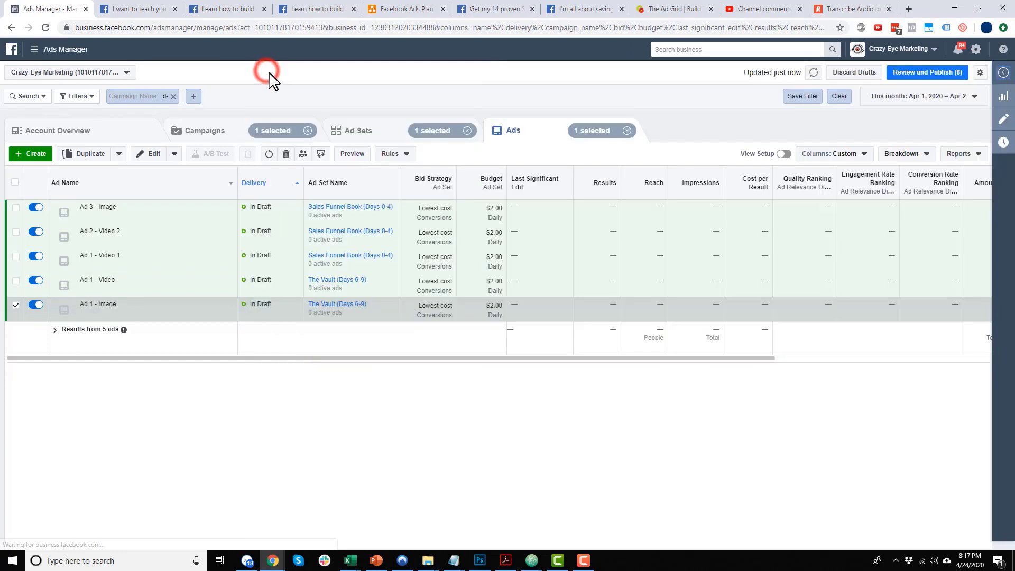
Step: Rename the ad set "The Vault (Days 6-9)" in the Leads campaign as "The Vault (Days 4-8)"
{"action": "left_click", "coordinate": [398, 127]}
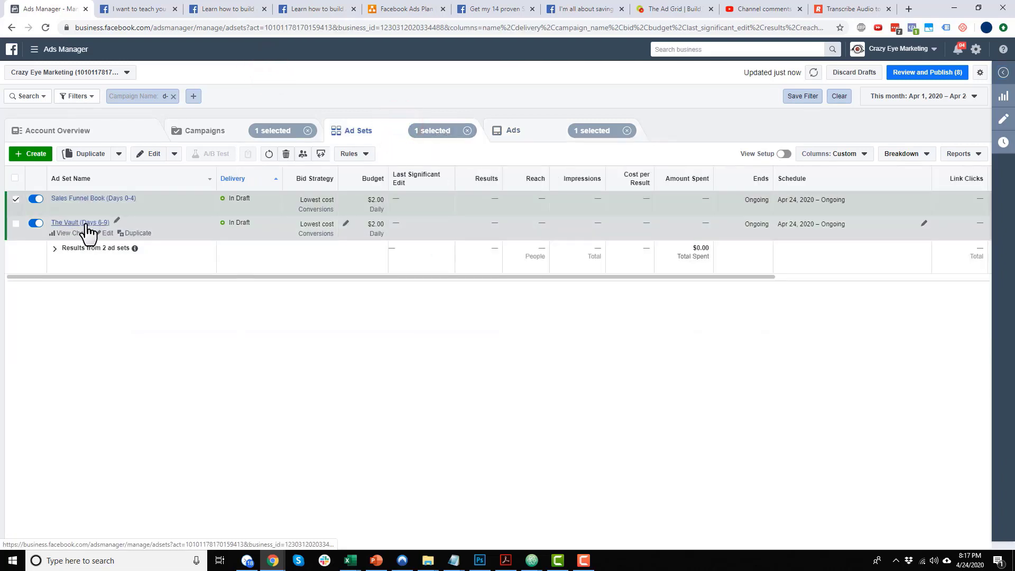
{"action": "left_click", "coordinate": [109, 234]}
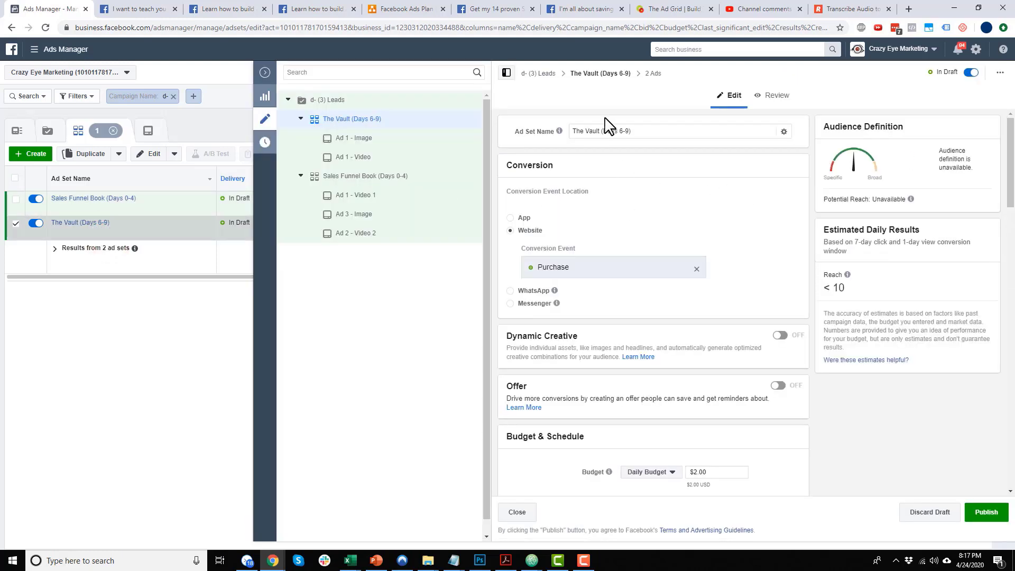
{"action": "left_click_drag", "start_coordinate": [619, 131], "coordinate": [630, 132]}
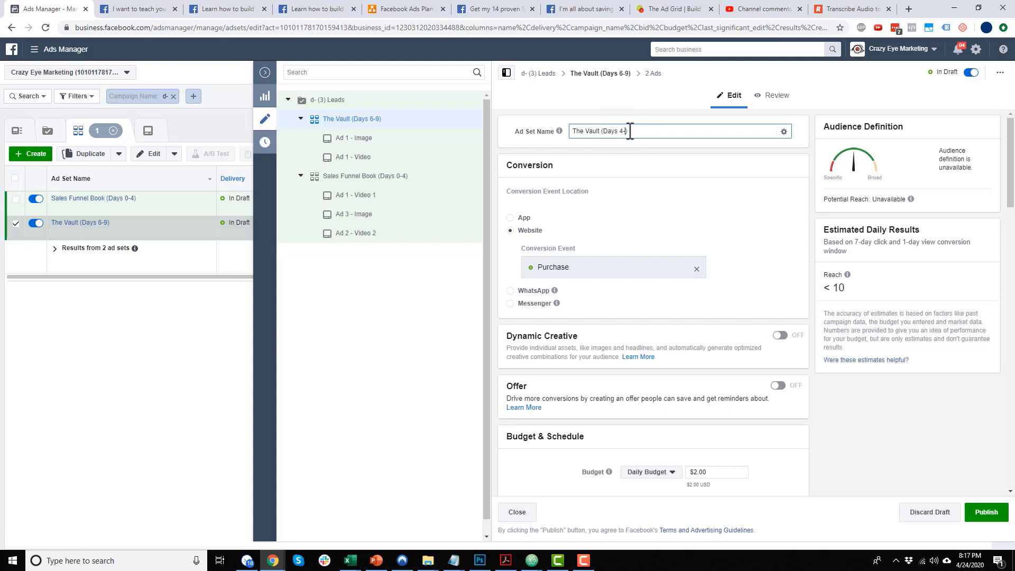
{"action": "type", "text": "4-8"}
{"action": "left_click", "coordinate": [677, 167]}
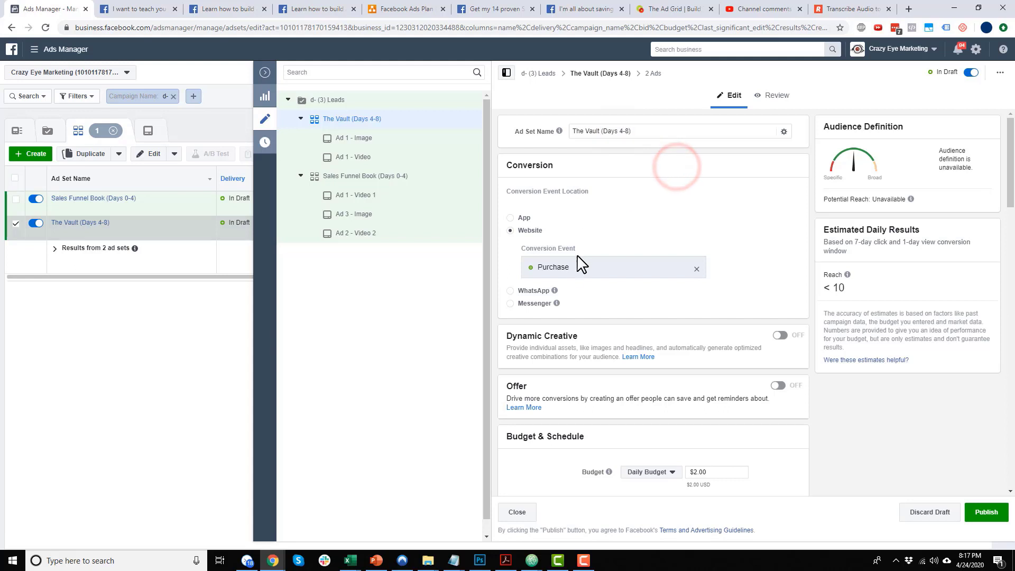
Step: Remove all three 9-day custom audiences from the ad set's included audiences
{"action": "scroll", "coordinate": [582, 259], "scroll_direction": "down", "scroll_amount": 1}
{"action": "scroll", "coordinate": [593, 296], "scroll_direction": "down", "scroll_amount": 6}
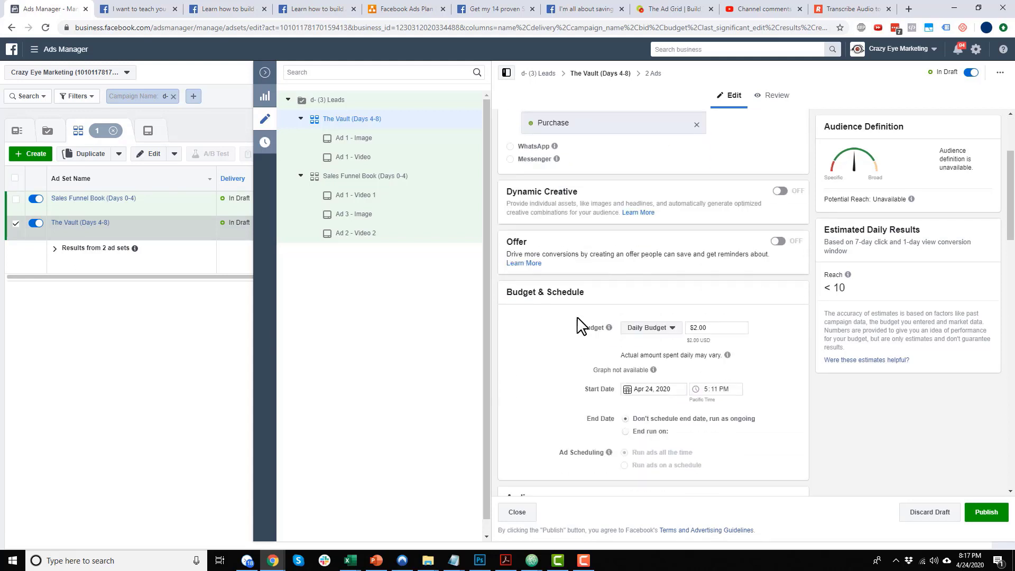
{"action": "scroll", "coordinate": [682, 317], "scroll_direction": "down", "scroll_amount": 4}
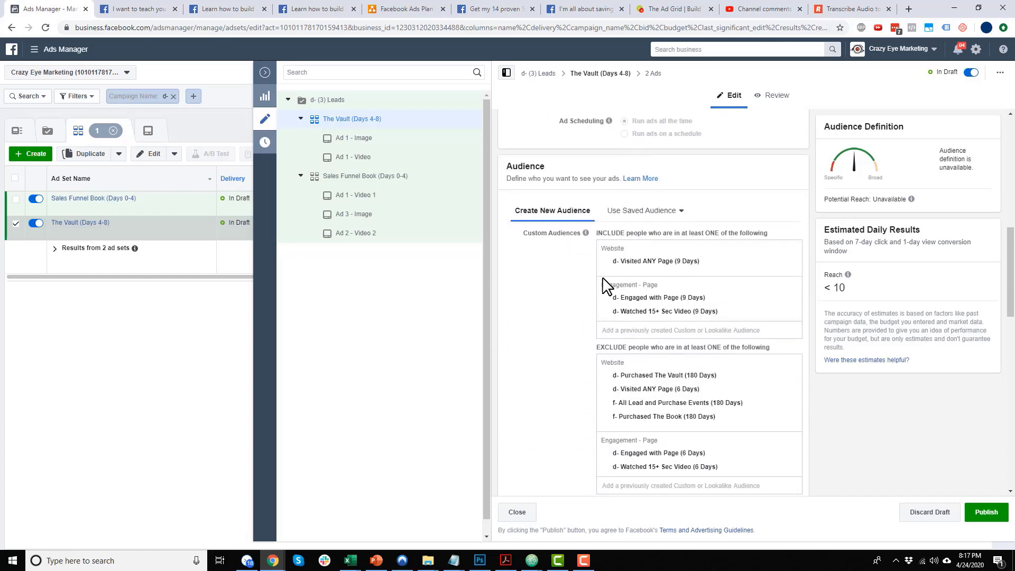
{"action": "left_click", "coordinate": [794, 157]}
{"action": "left_click", "coordinate": [793, 169]}
{"action": "left_click", "coordinate": [794, 156]}
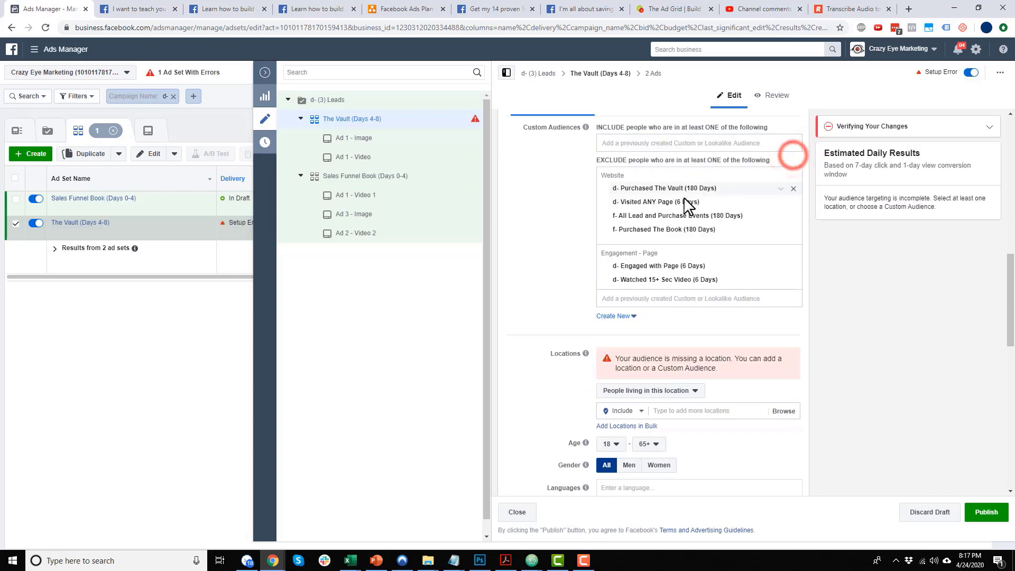
Step: Remove the three 6-day audiences and "f- All Lead and Purchase Events (180 Days)" from the ad set's excluded audiences
{"action": "left_click", "coordinate": [794, 203]}
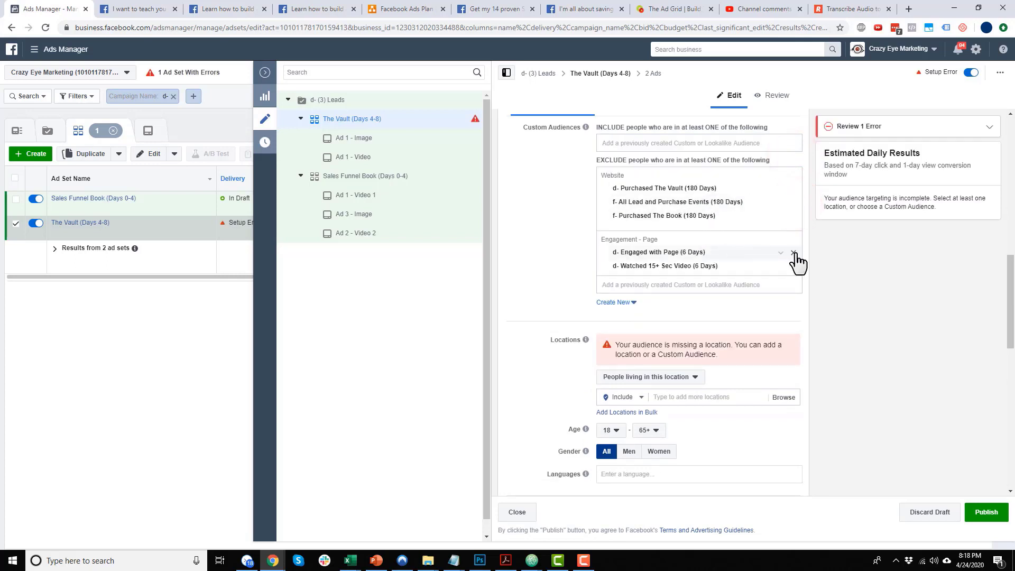
{"action": "left_click", "coordinate": [795, 254]}
{"action": "left_click", "coordinate": [793, 253]}
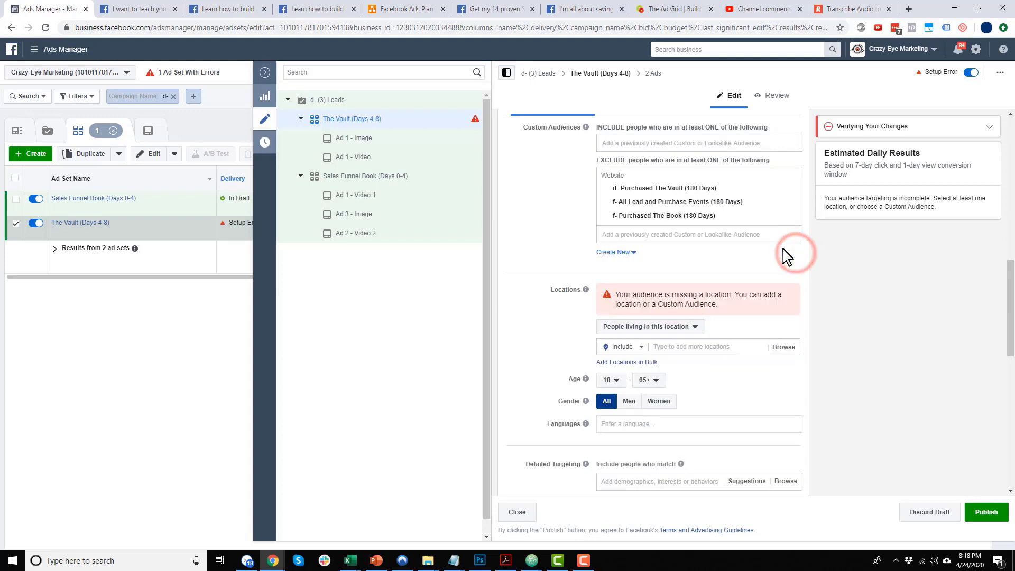
{"action": "left_click", "coordinate": [794, 203]}
Step: Add the custom audience "d- Lead (8 Days)" to the ad set's included audiences
{"action": "left_click", "coordinate": [673, 147]}
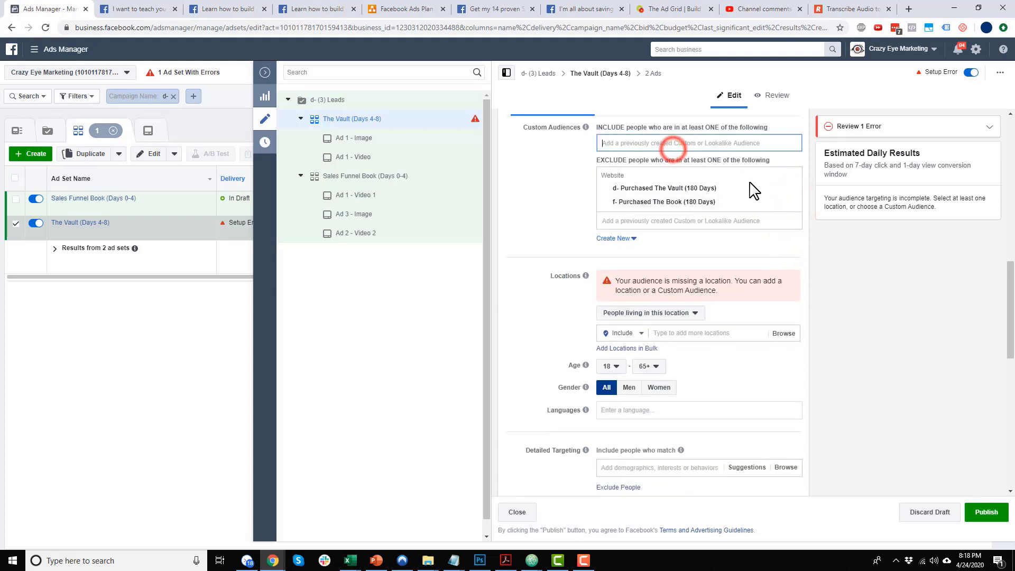
{"action": "type", "text": "8 days"}
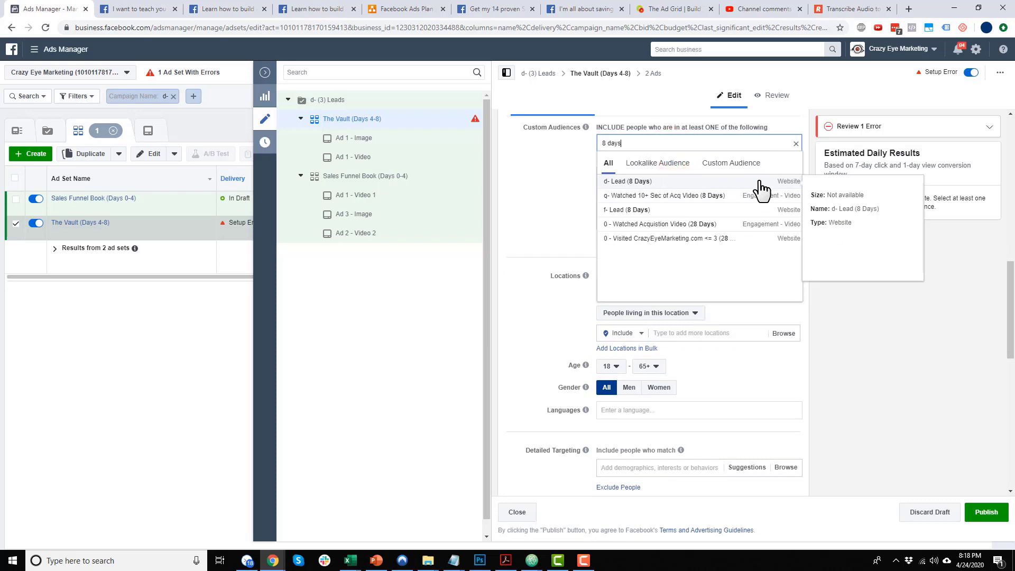
{"action": "left_click", "coordinate": [657, 181]}
{"action": "left_click", "coordinate": [577, 182]}
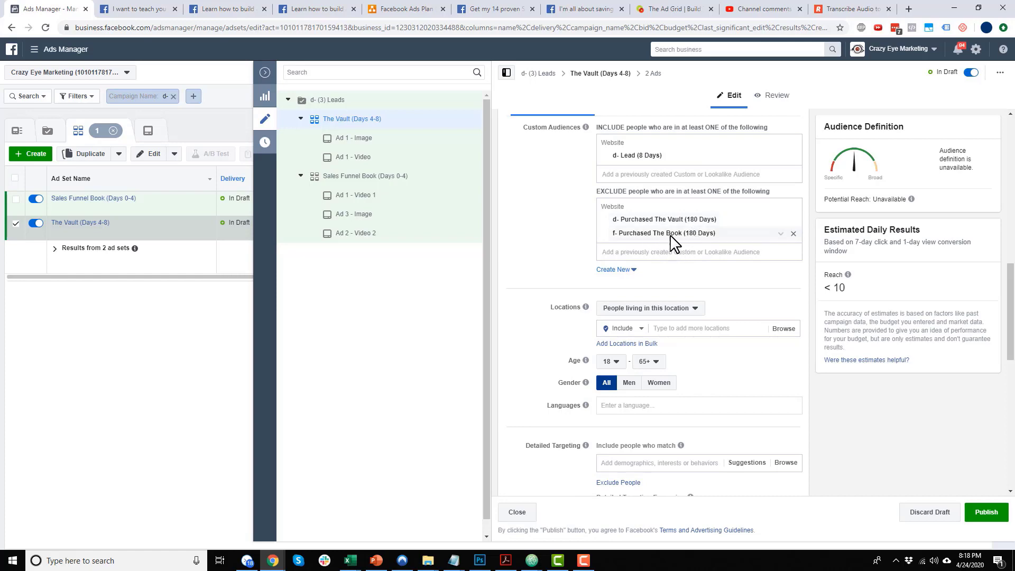
Step: Check the Vault retargeting rules in the diagrams.net ads plan and review the ad set's exclusions, placements and delivery settings in Ads Manager
{"action": "left_click", "coordinate": [414, 9]}
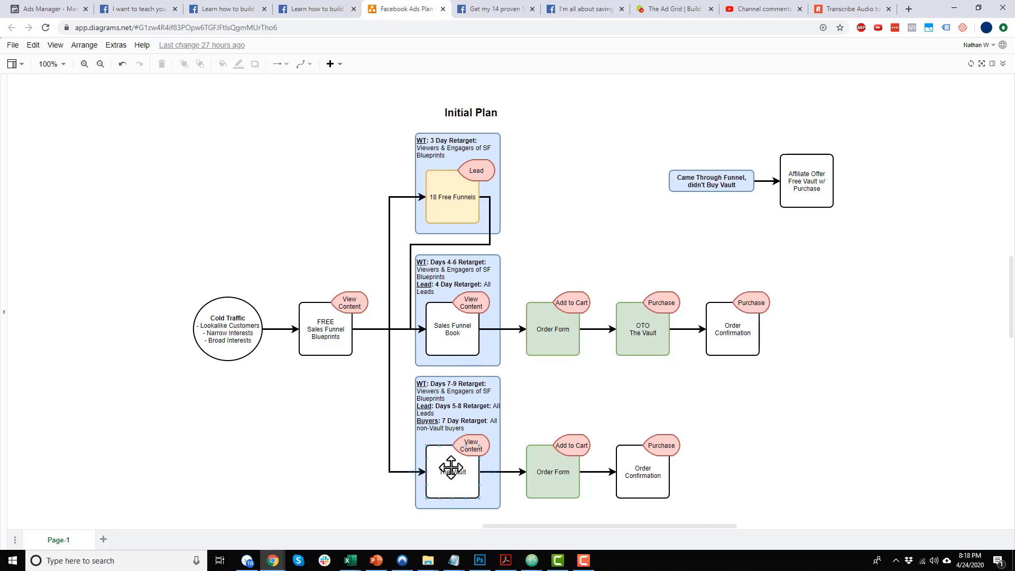
{"action": "left_click", "coordinate": [68, 9]}
{"action": "left_click", "coordinate": [549, 208]}
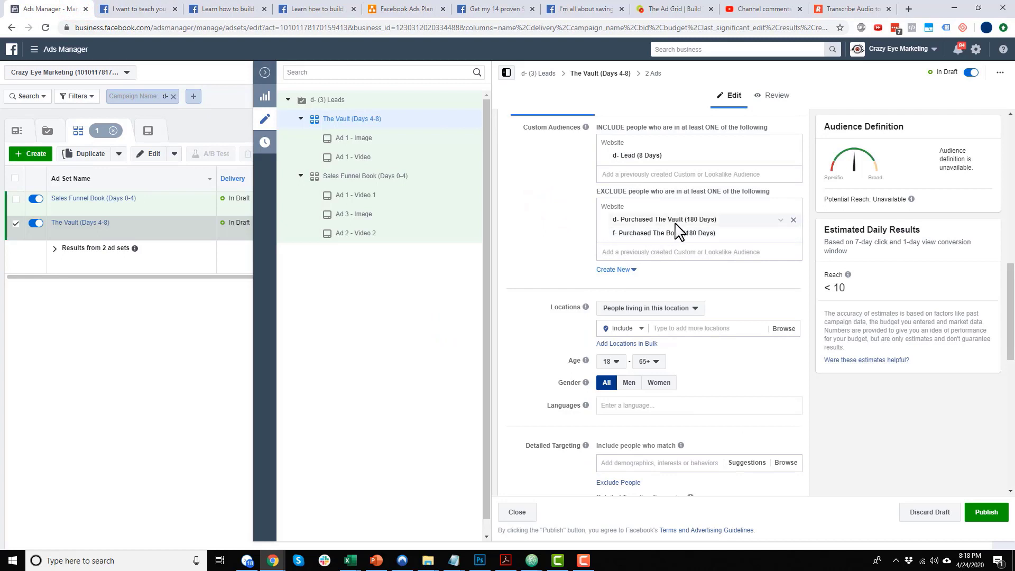
{"action": "scroll", "coordinate": [569, 233], "scroll_direction": "down", "scroll_amount": 6}
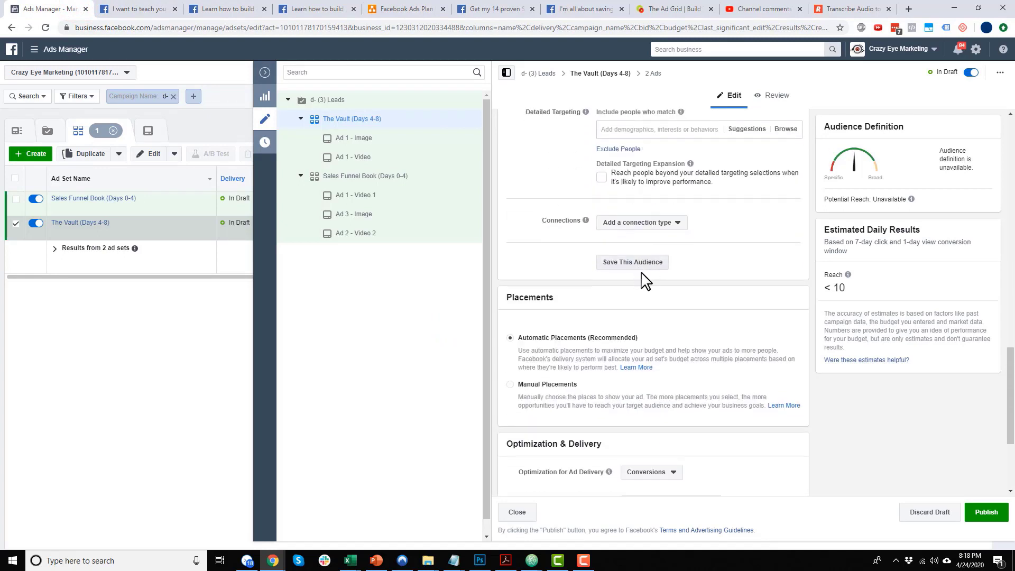
{"action": "scroll", "coordinate": [644, 280], "scroll_direction": "down", "scroll_amount": 3}
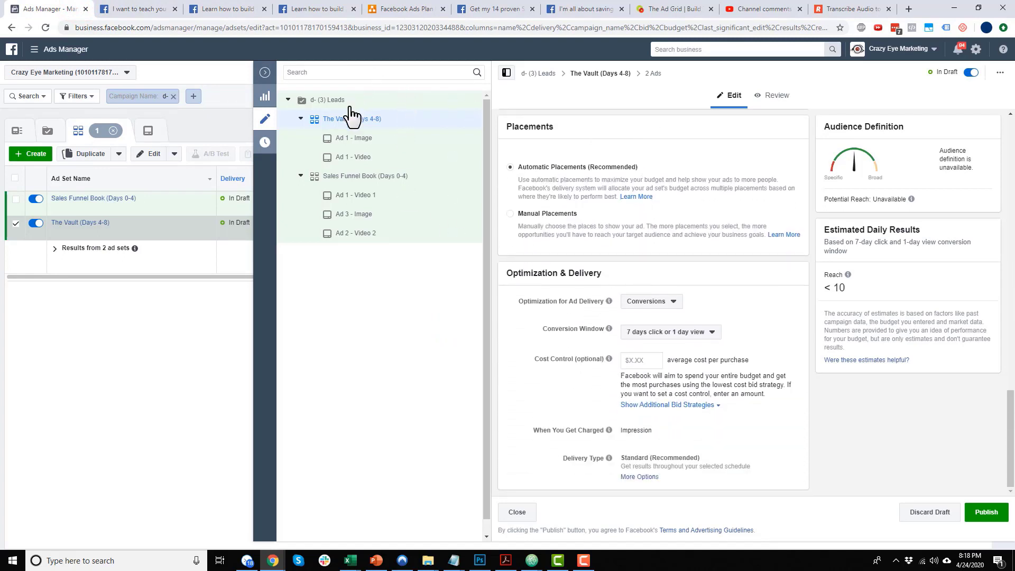
Step: Close the draft editor, clear the ad selection, and publish all drafted campaign, ad set and ad items
{"action": "left_click", "coordinate": [366, 140]}
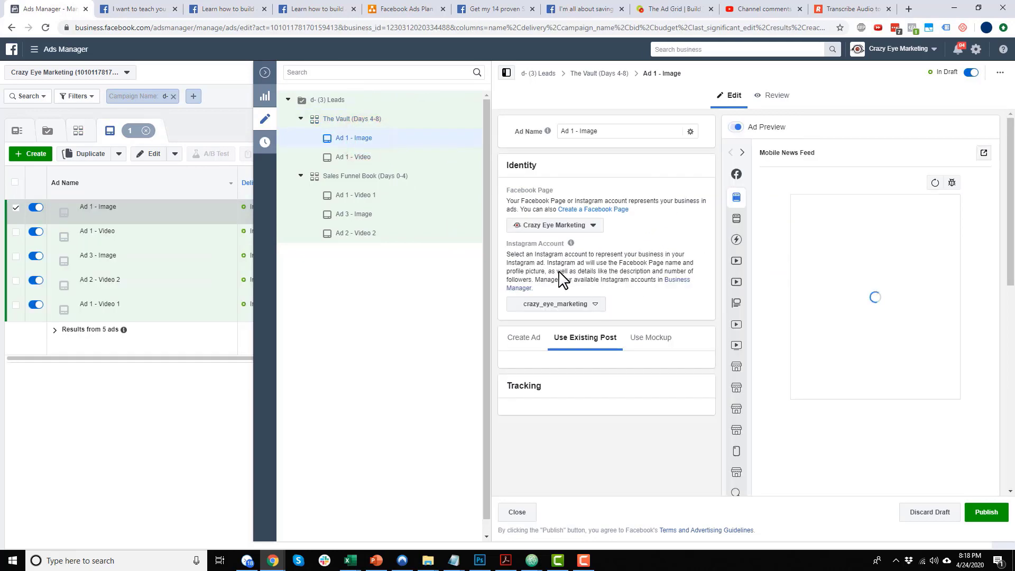
{"action": "left_click", "coordinate": [265, 72]}
{"action": "left_click", "coordinate": [16, 207]}
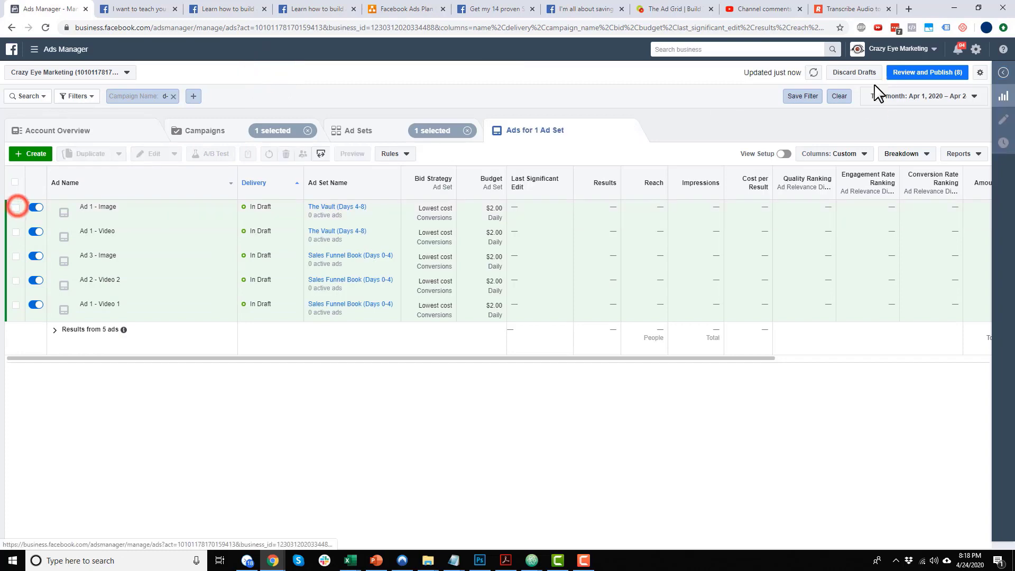
{"action": "left_click", "coordinate": [934, 72]}
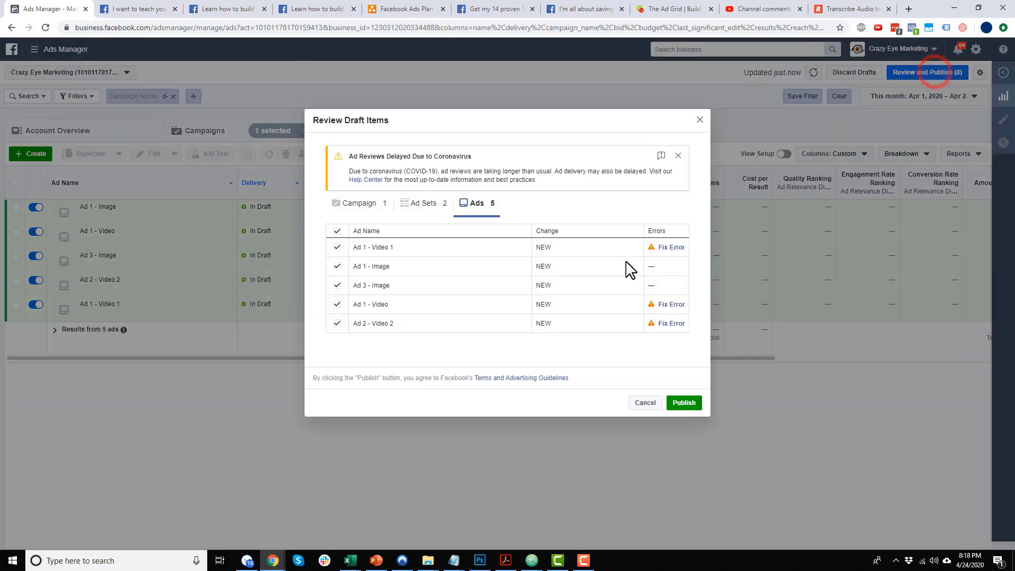
{"action": "left_click", "coordinate": [686, 402]}
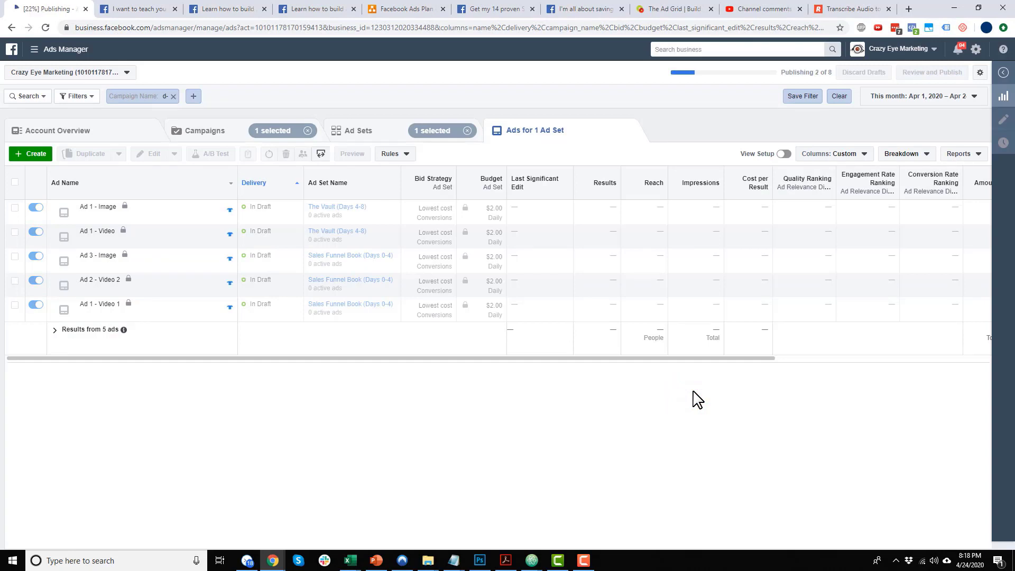
Step: Return to the refreshed campaign list and duplicate the "d- (3) Leads" campaign once as a new campaign
{"action": "left_click", "coordinate": [216, 133]}
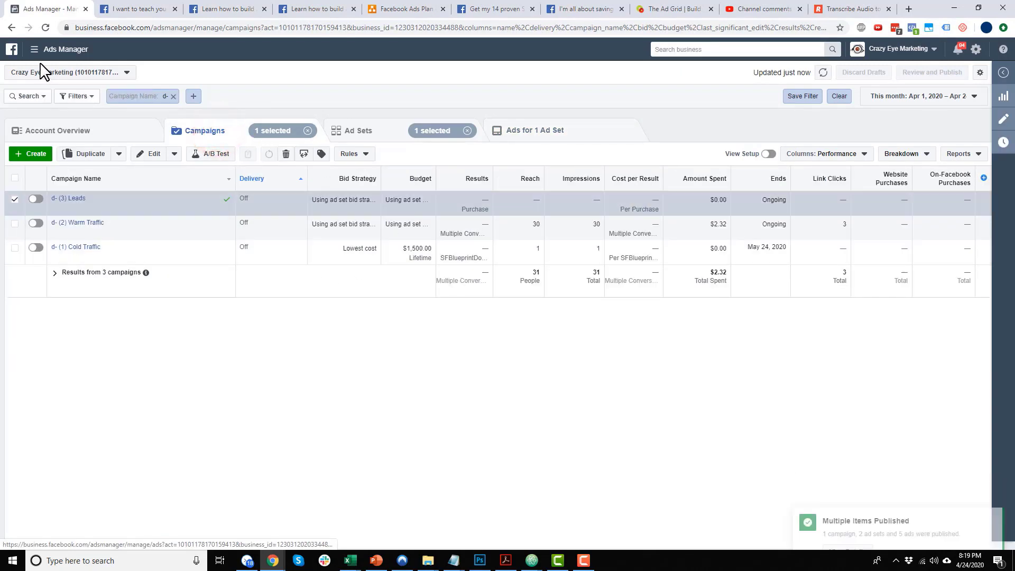
{"action": "left_click", "coordinate": [46, 28]}
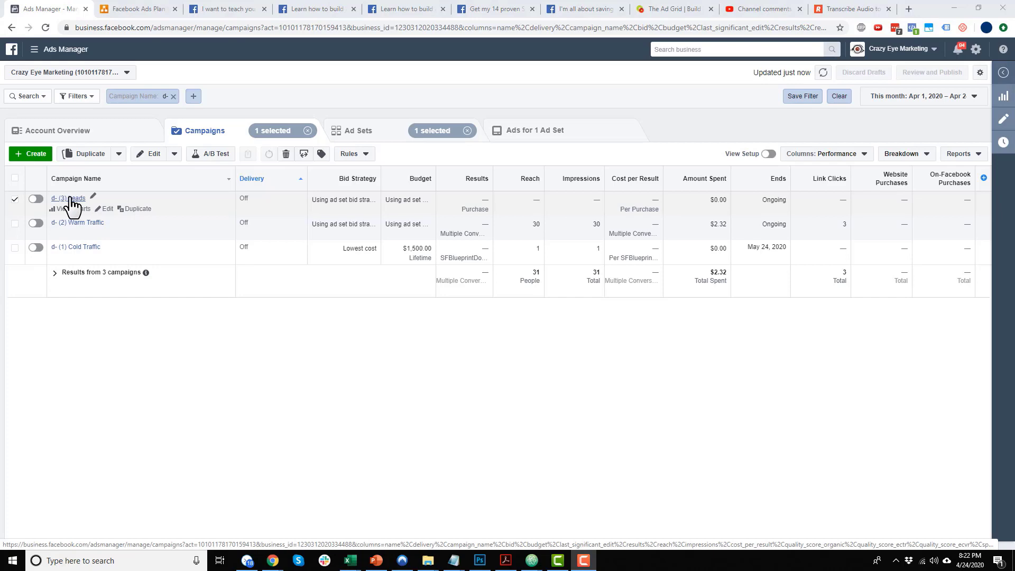
{"action": "left_click", "coordinate": [139, 210]}
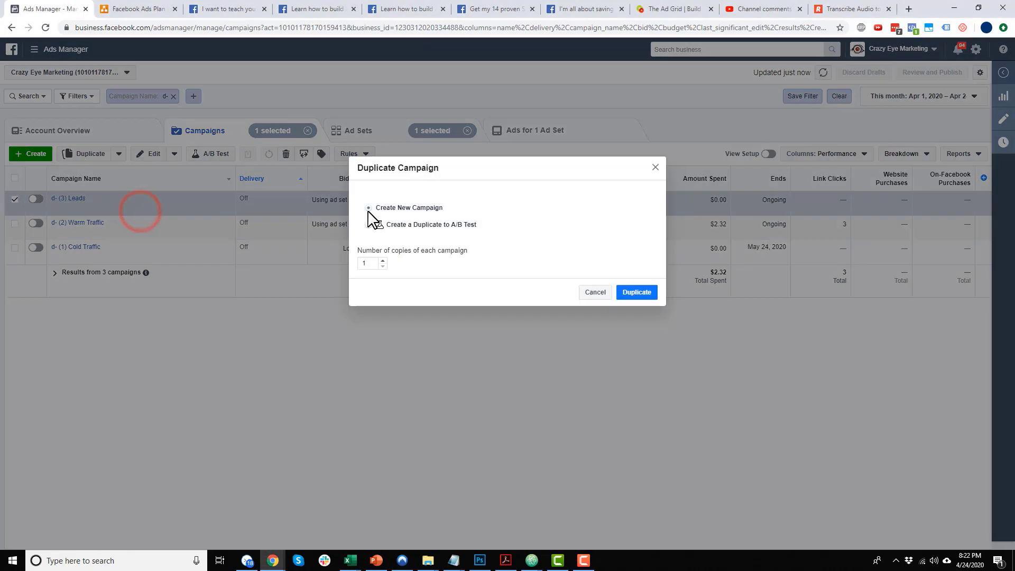
{"action": "left_click", "coordinate": [639, 293]}
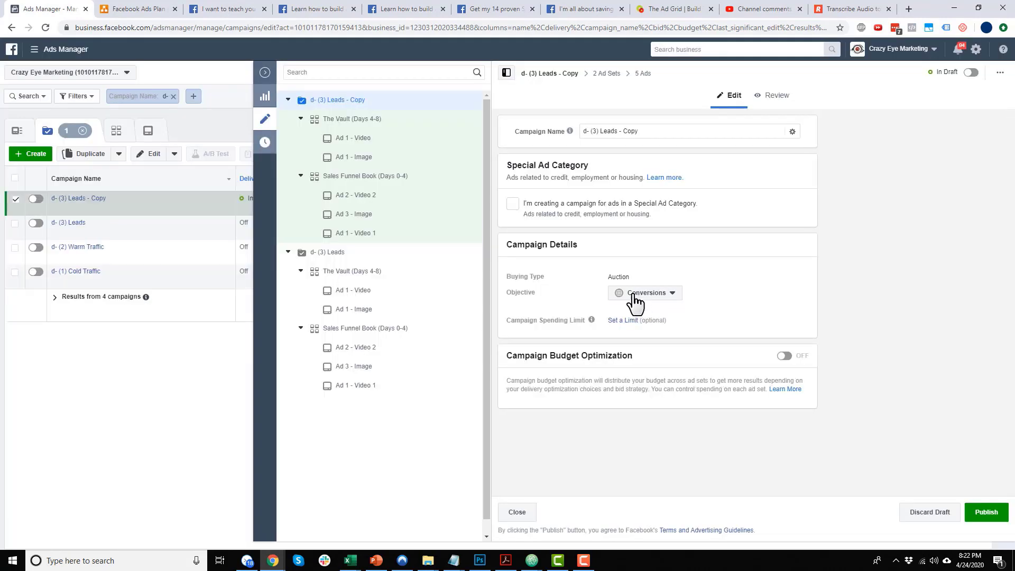
Step: Rename the duplicated campaign as "d- (4) Book Buyers"
{"action": "double_click", "coordinate": [594, 132]}
{"action": "type", "text": "4"}
{"action": "left_click_drag", "start_coordinate": [602, 131], "coordinate": [670, 131]}
{"action": "type", "text": "Book"}
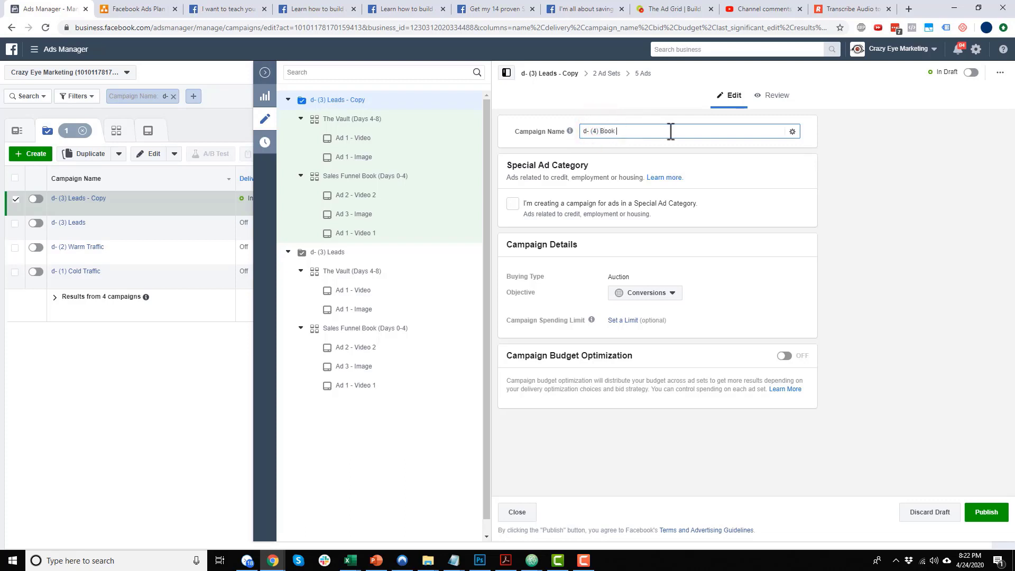
{"action": "type", "text": " Buyers"}
{"action": "left_click", "coordinate": [725, 231]}
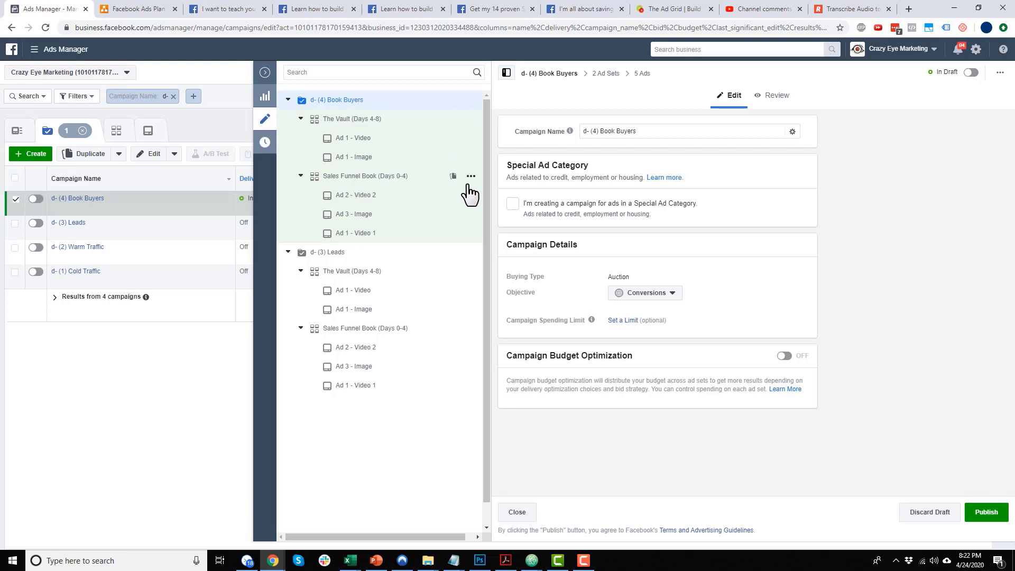
Step: Delete the "Sales Funnel Book (Days 0-4)" ad set from the Book Buyers campaign
{"action": "left_click", "coordinate": [470, 176]}
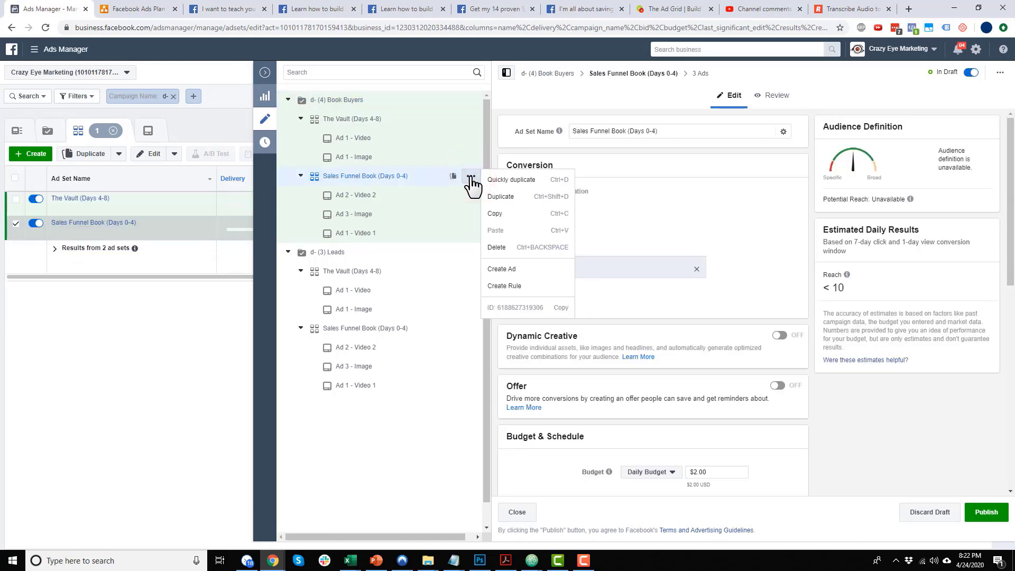
{"action": "left_click", "coordinate": [507, 248]}
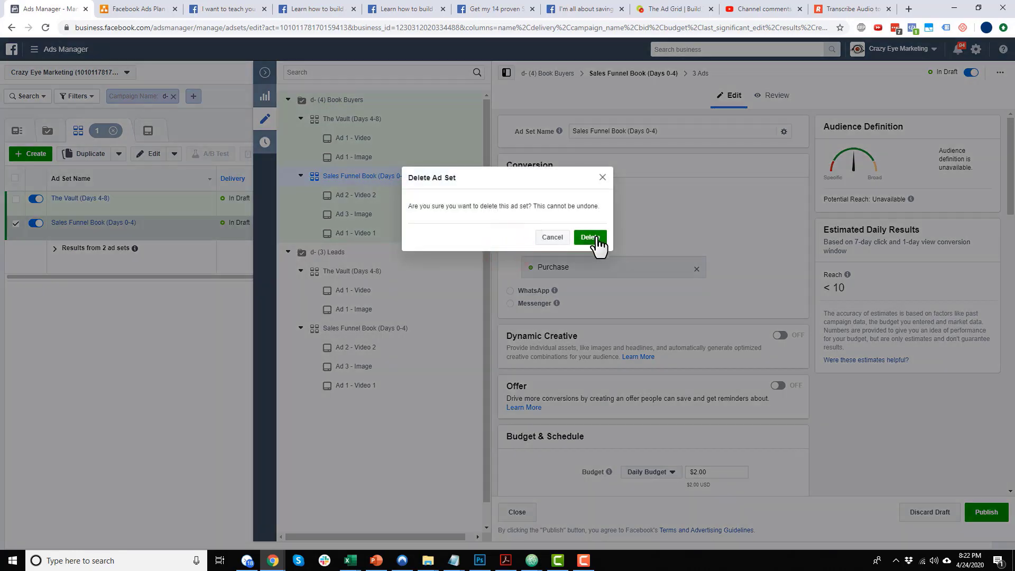
{"action": "left_click", "coordinate": [598, 243]}
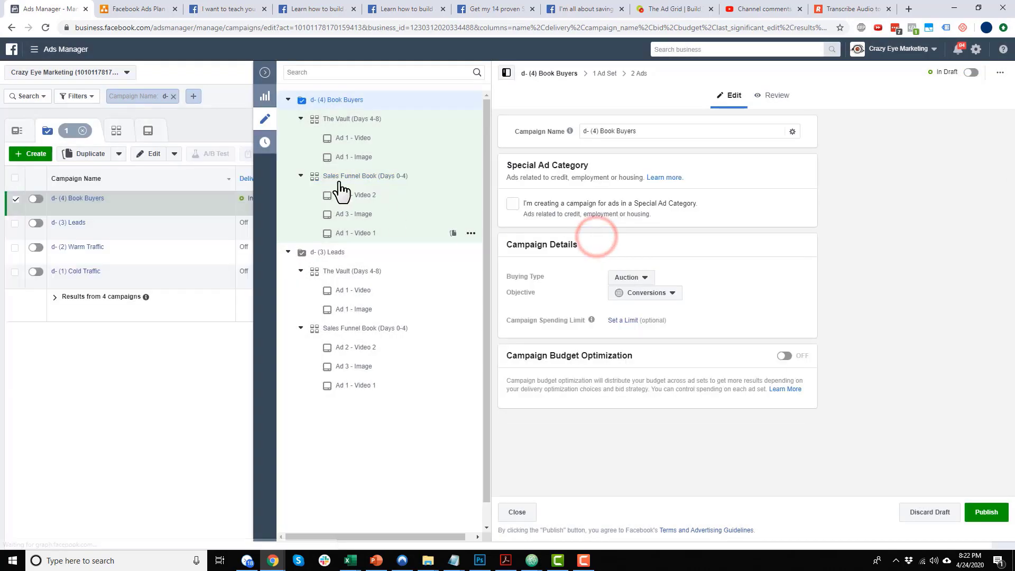
Step: Rename the Book Buyers campaign's Vault ad set as "The Vault (Days 0-7)" and check the buyers' retargeting window in the plan diagram
{"action": "left_click", "coordinate": [374, 121]}
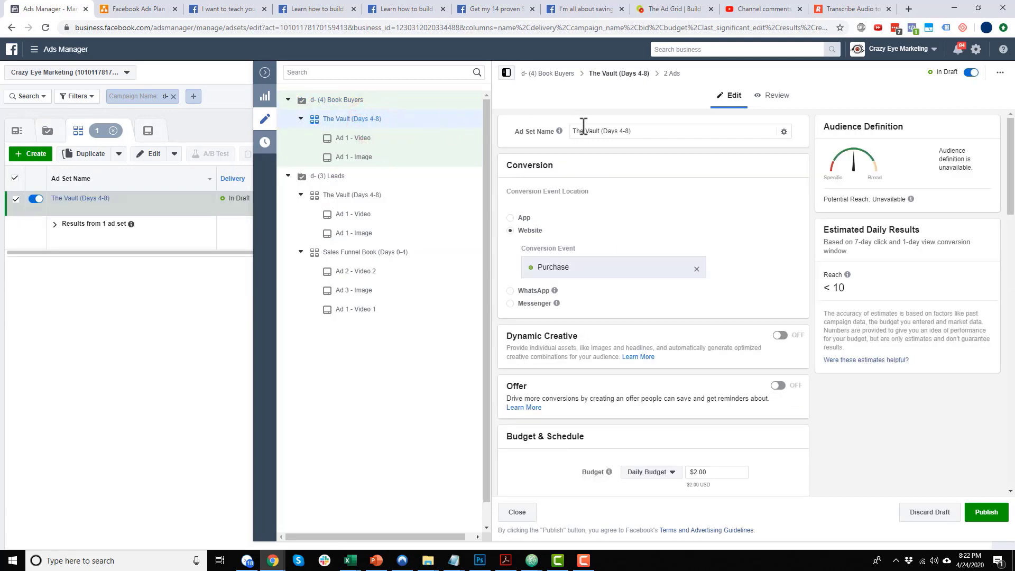
{"action": "left_click_drag", "start_coordinate": [620, 131], "coordinate": [639, 114]}
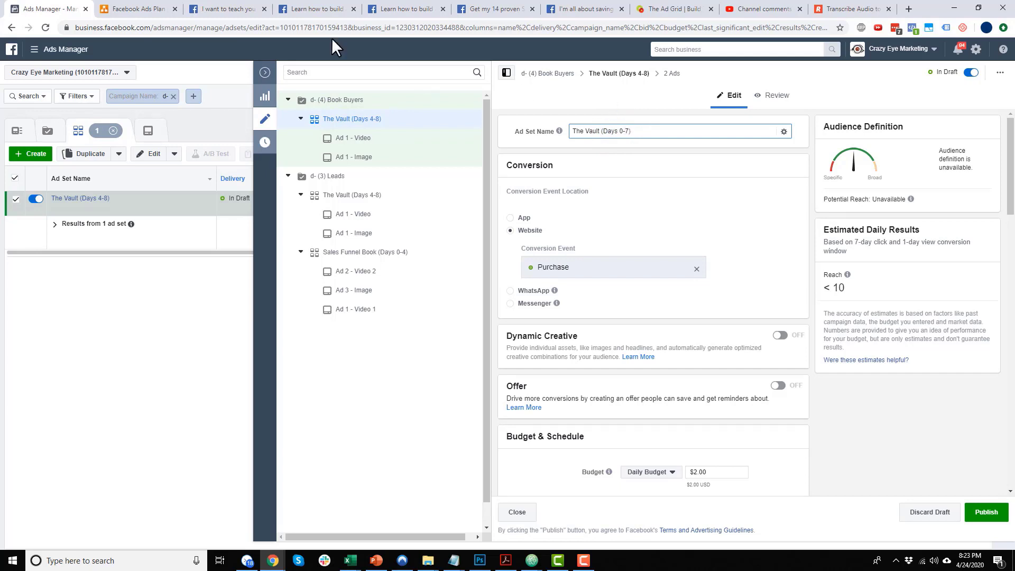
{"action": "left_click", "coordinate": [143, 9]}
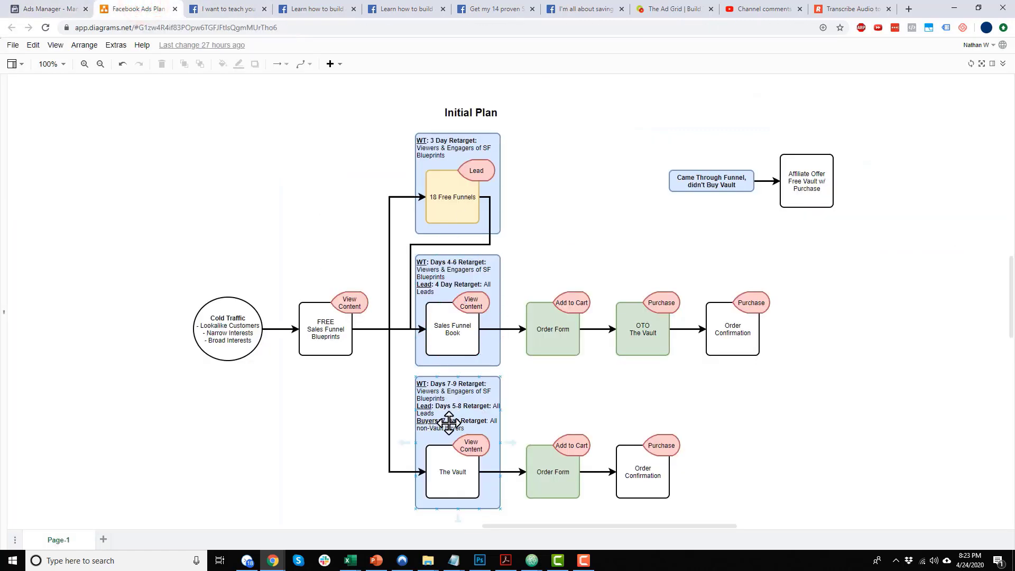
{"action": "left_click", "coordinate": [58, 9]}
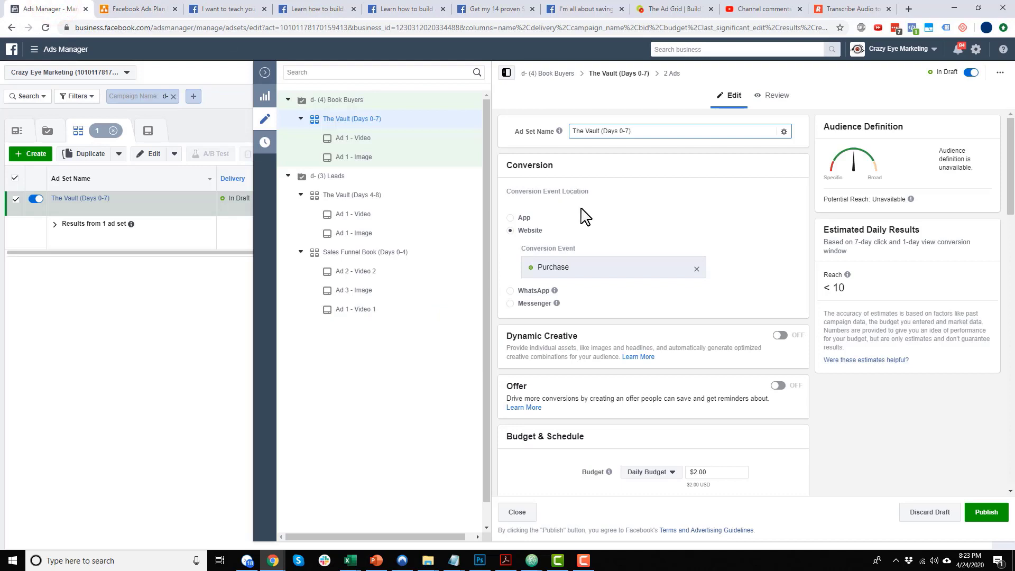
Step: Replace the included custom audience of The Vault (Days 0-7) ad set with "d- Purchased Book (7 Days)"
{"action": "scroll", "coordinate": [642, 189], "scroll_direction": "down", "scroll_amount": 1}
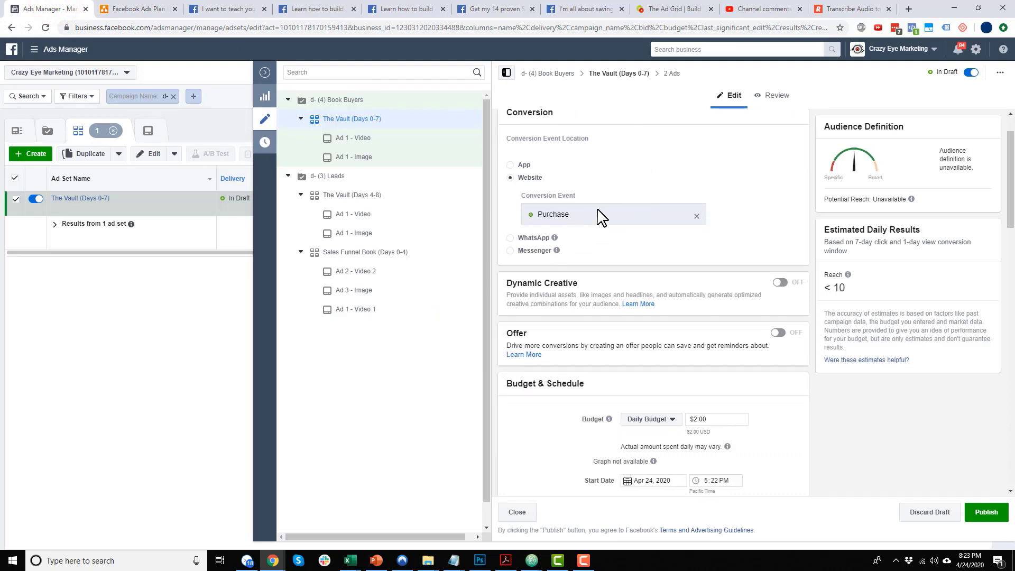
{"action": "scroll", "coordinate": [600, 217], "scroll_direction": "down", "scroll_amount": 2}
{"action": "scroll", "coordinate": [694, 313], "scroll_direction": "down", "scroll_amount": 6}
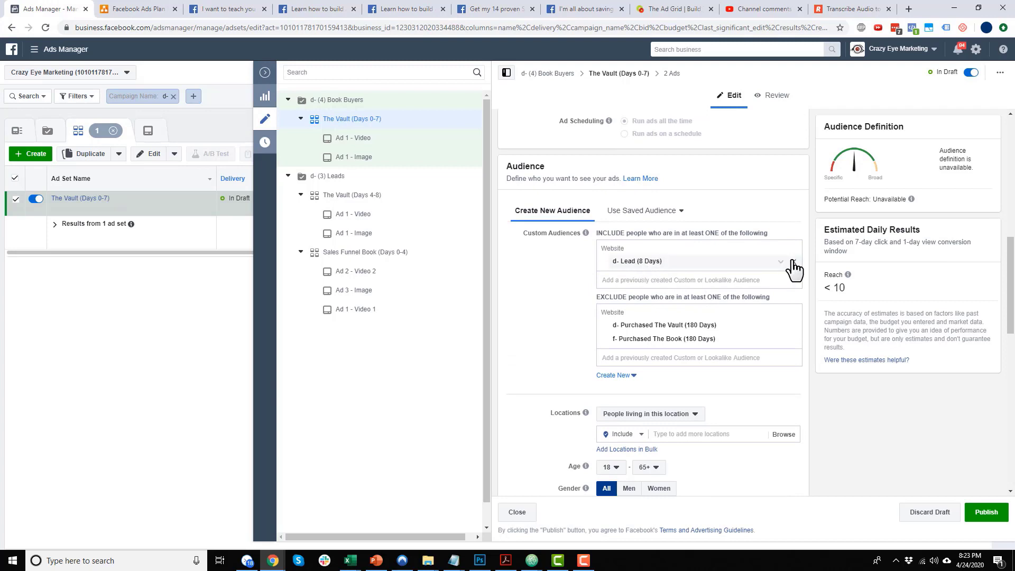
{"action": "left_click", "coordinate": [793, 263]}
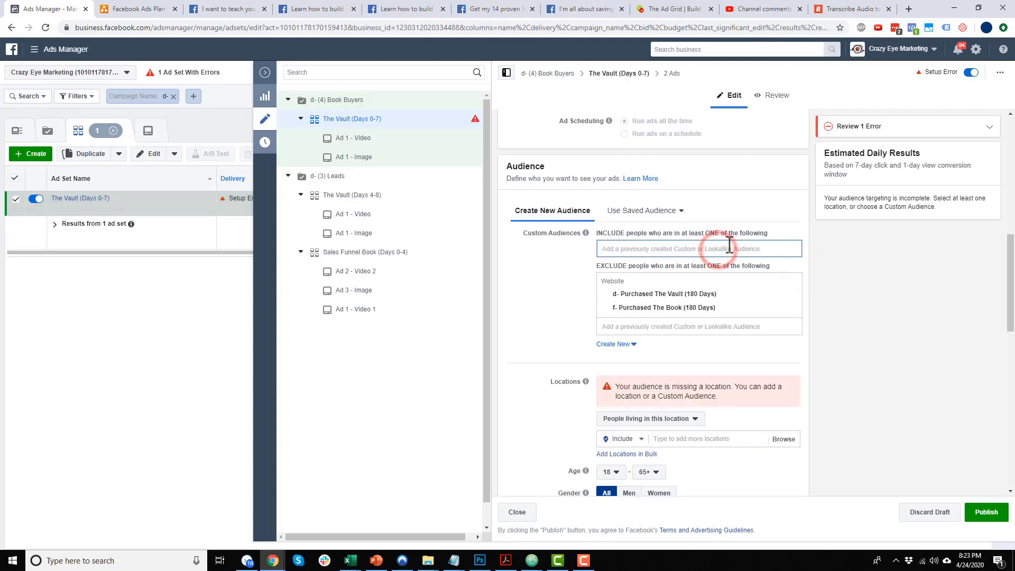
{"action": "left_click", "coordinate": [729, 247]}
{"action": "type", "text": "7 day"}
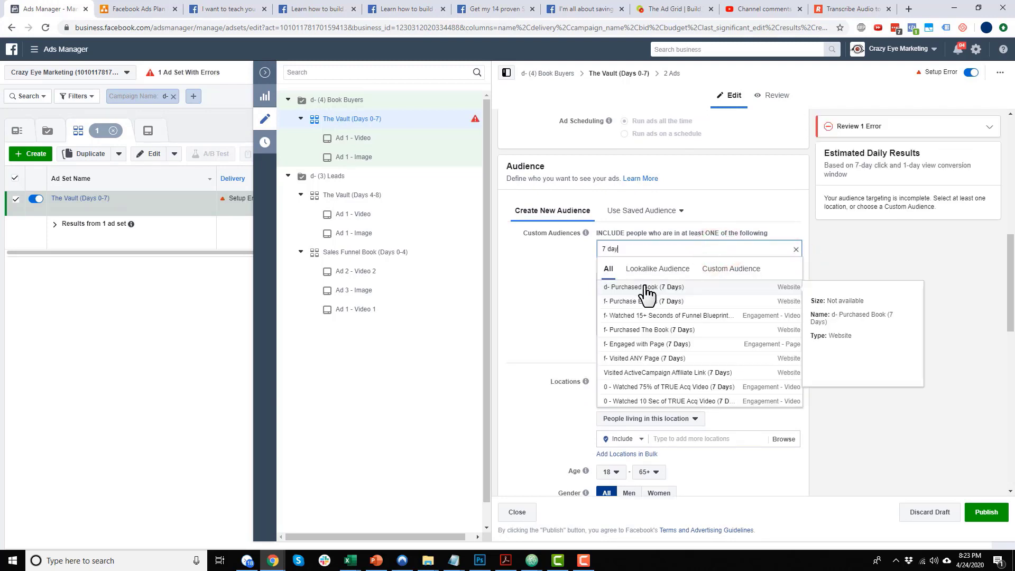
{"action": "left_click", "coordinate": [653, 288]}
{"action": "scroll", "coordinate": [561, 296], "scroll_direction": "down", "scroll_amount": 3}
{"action": "left_click", "coordinate": [521, 232]}
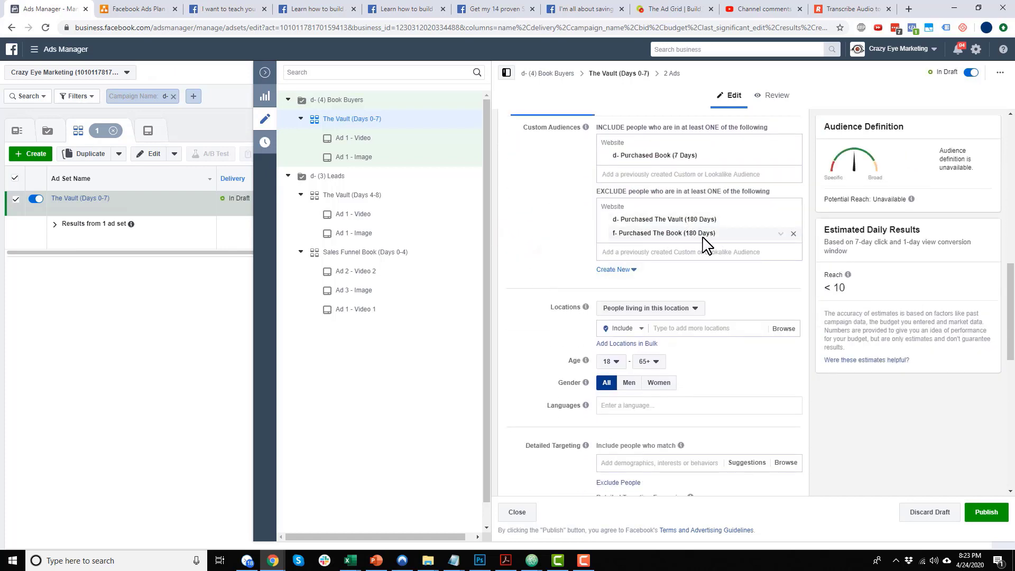
Step: Remove "f- Purchased The Book (180 Days)" from the excluded audiences and review the ad set's placement and delivery settings
{"action": "left_click", "coordinate": [794, 233]}
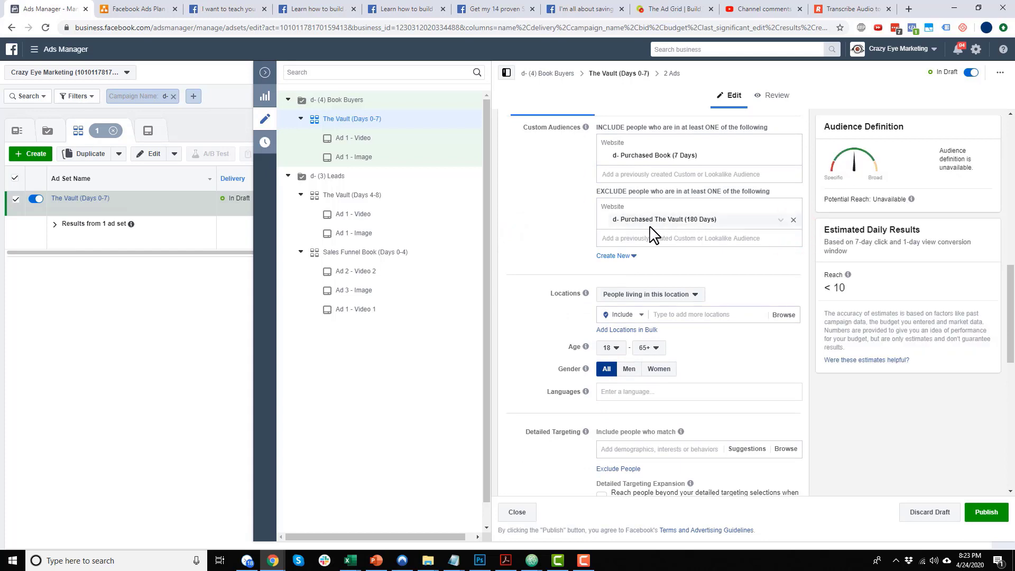
{"action": "scroll", "coordinate": [538, 246], "scroll_direction": "down", "scroll_amount": 3}
{"action": "scroll", "coordinate": [661, 240], "scroll_direction": "down", "scroll_amount": 2}
{"action": "scroll", "coordinate": [633, 166], "scroll_direction": "up", "scroll_amount": 2}
{"action": "scroll", "coordinate": [634, 226], "scroll_direction": "down", "scroll_amount": 2}
{"action": "scroll", "coordinate": [632, 221], "scroll_direction": "down", "scroll_amount": 4}
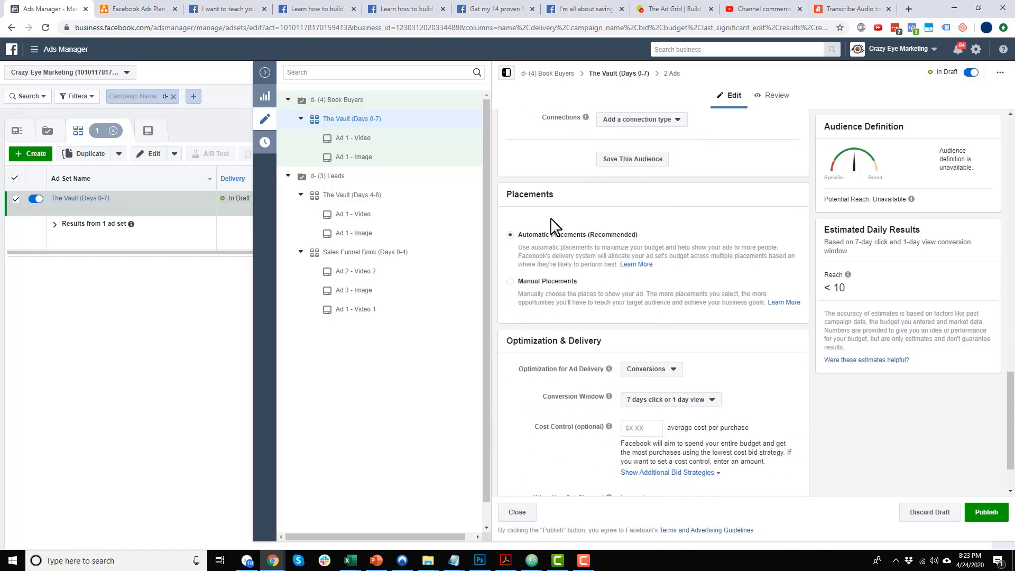
{"action": "scroll", "coordinate": [595, 217], "scroll_direction": "down", "scroll_amount": 1}
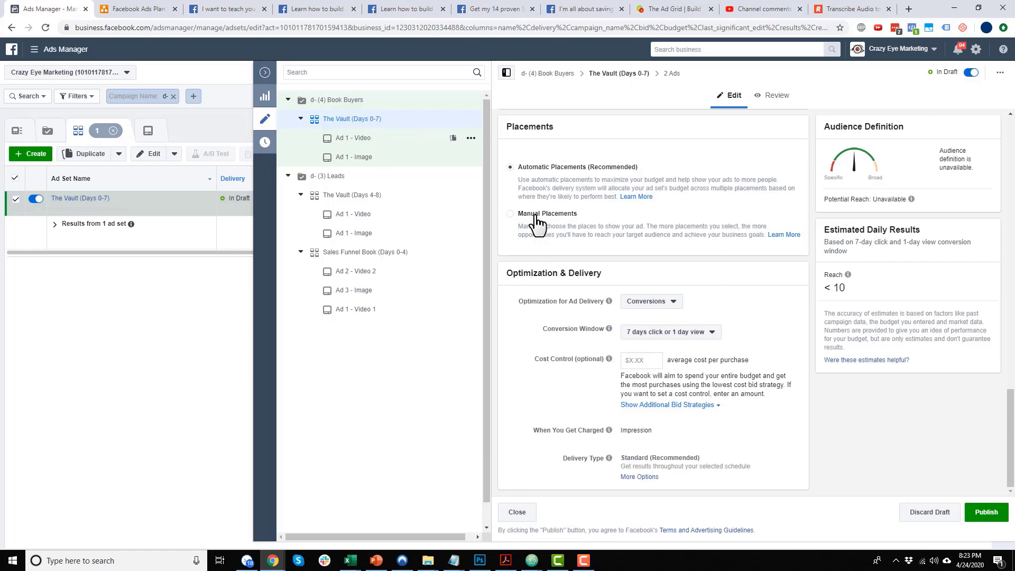
Step: Check the post and tracking settings of the Book Buyers campaign's Ad 1 - Video and request a manual review for it
{"action": "left_click", "coordinate": [365, 139]}
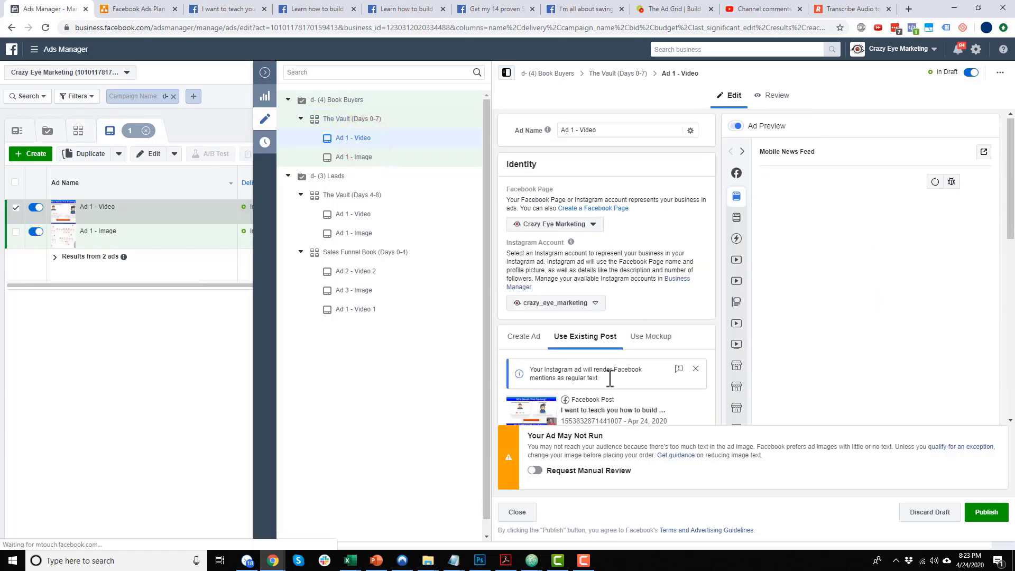
{"action": "scroll", "coordinate": [557, 345], "scroll_direction": "down", "scroll_amount": 3}
{"action": "scroll", "coordinate": [578, 295], "scroll_direction": "down", "scroll_amount": 8}
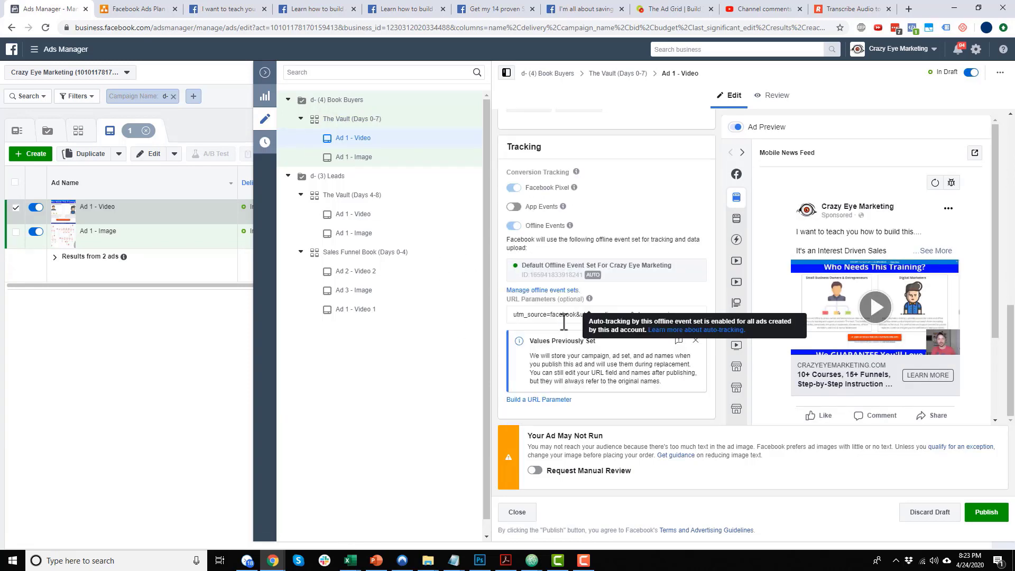
{"action": "left_click", "coordinate": [536, 470]}
Step: Check the Book Buyers campaign's Ad 1 - Image settings and publish the drafted campaign, ad set and ads
{"action": "left_click", "coordinate": [378, 158]}
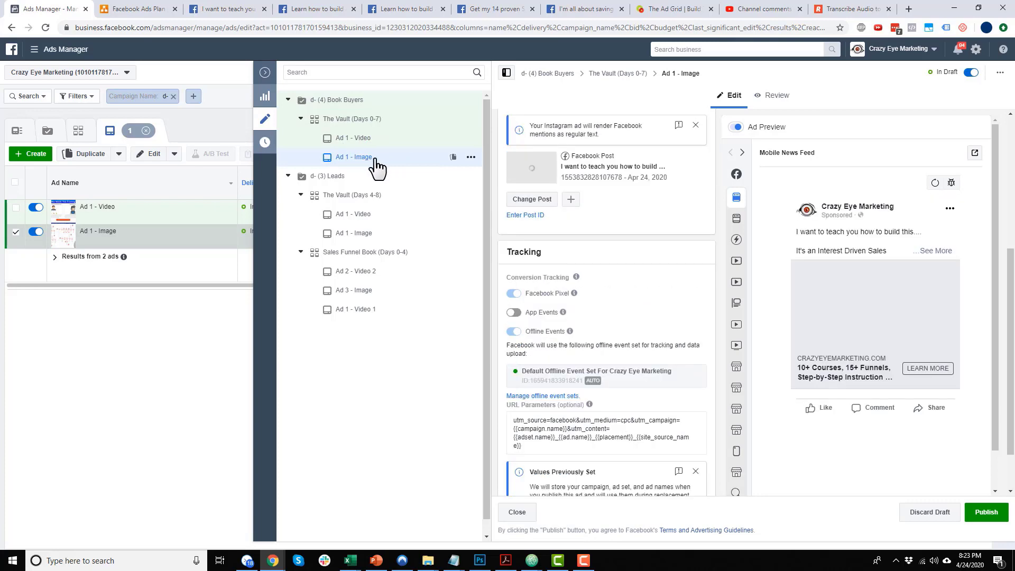
{"action": "scroll", "coordinate": [634, 300], "scroll_direction": "up", "scroll_amount": 5}
{"action": "scroll", "coordinate": [592, 302], "scroll_direction": "down", "scroll_amount": 2}
{"action": "scroll", "coordinate": [589, 267], "scroll_direction": "down", "scroll_amount": 5}
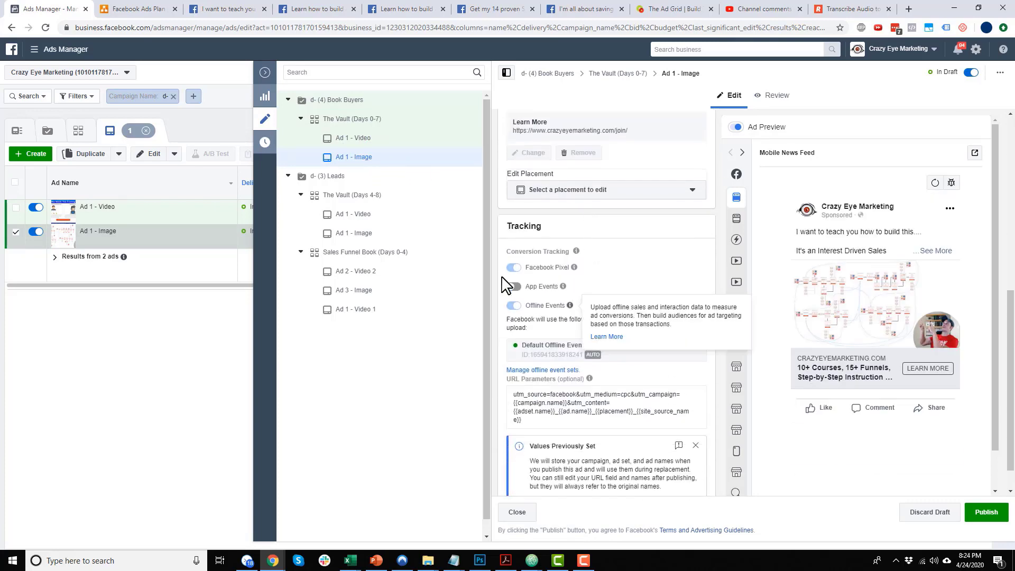
{"action": "scroll", "coordinate": [626, 438], "scroll_direction": "up", "scroll_amount": 5}
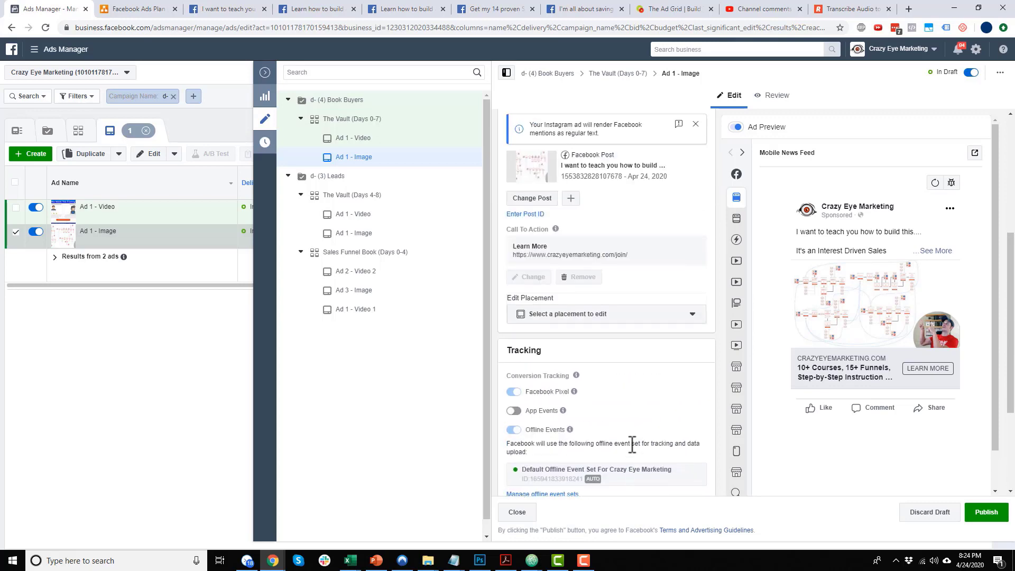
{"action": "left_click", "coordinate": [267, 73]}
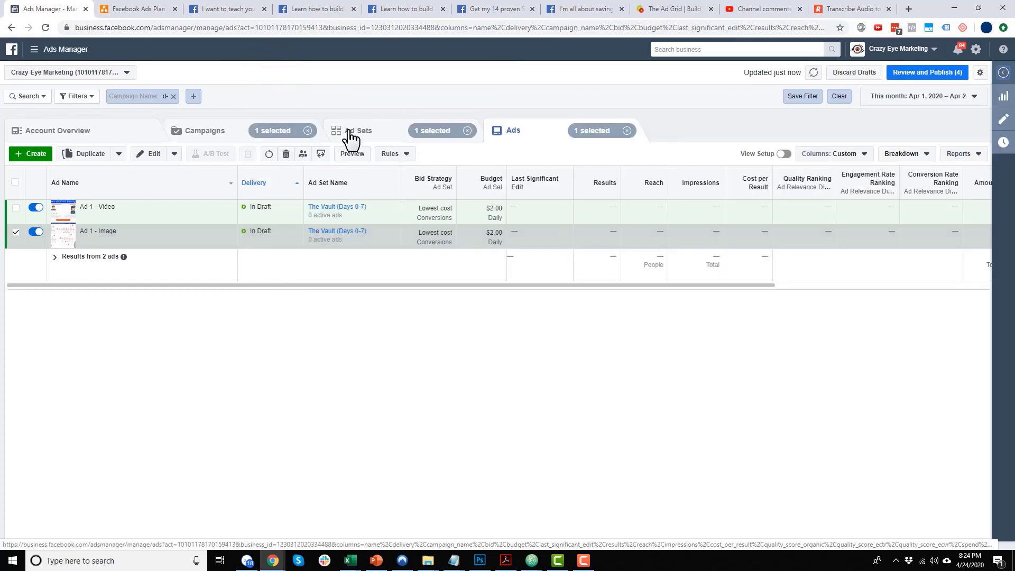
{"action": "left_click", "coordinate": [929, 72]}
{"action": "left_click", "coordinate": [684, 366]}
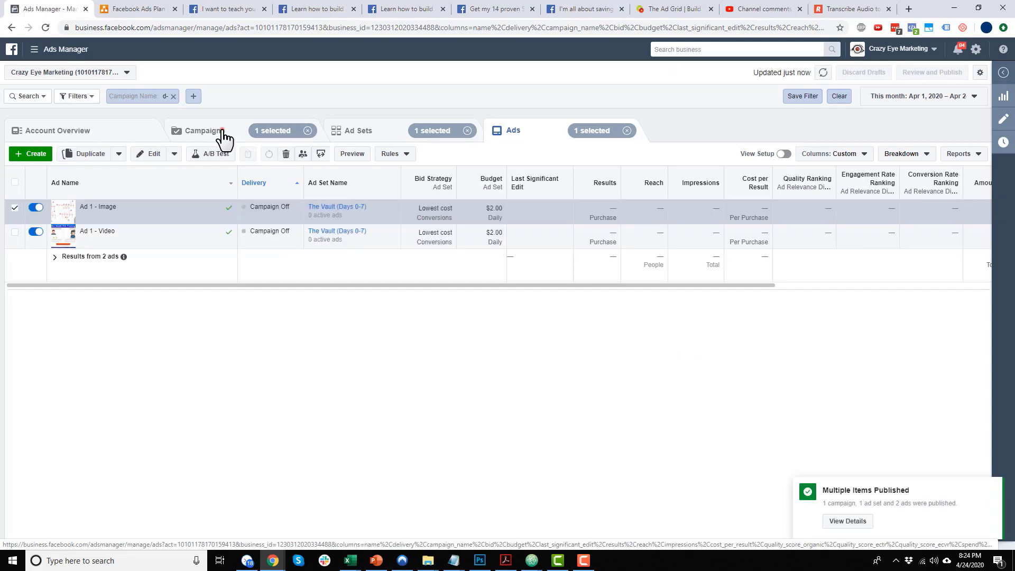
Step: Return to the campaign list and start a new campaign named "d- (5) Free Vault - Affiliate Offer" with the Traffic objective
{"action": "left_click", "coordinate": [221, 133]}
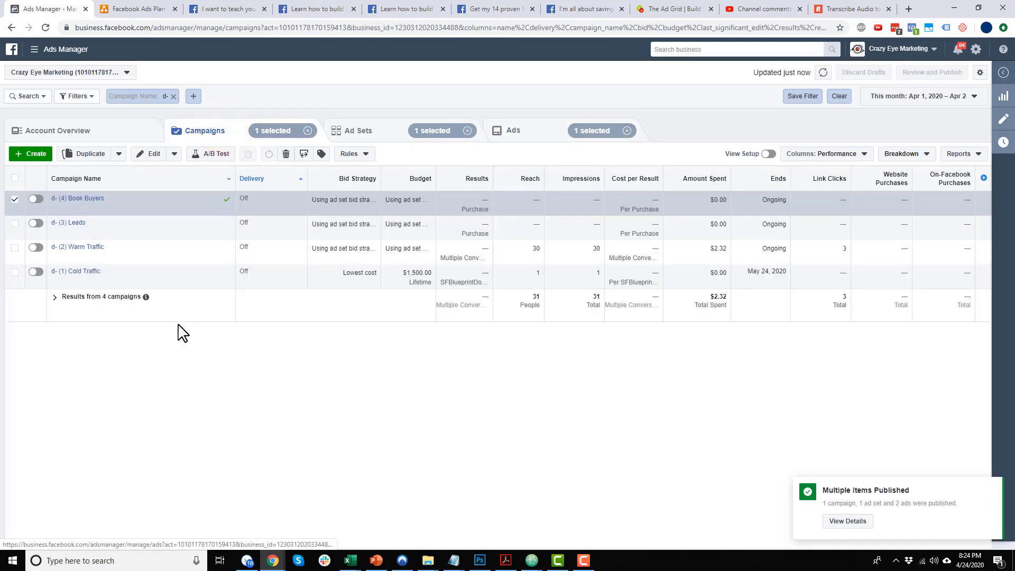
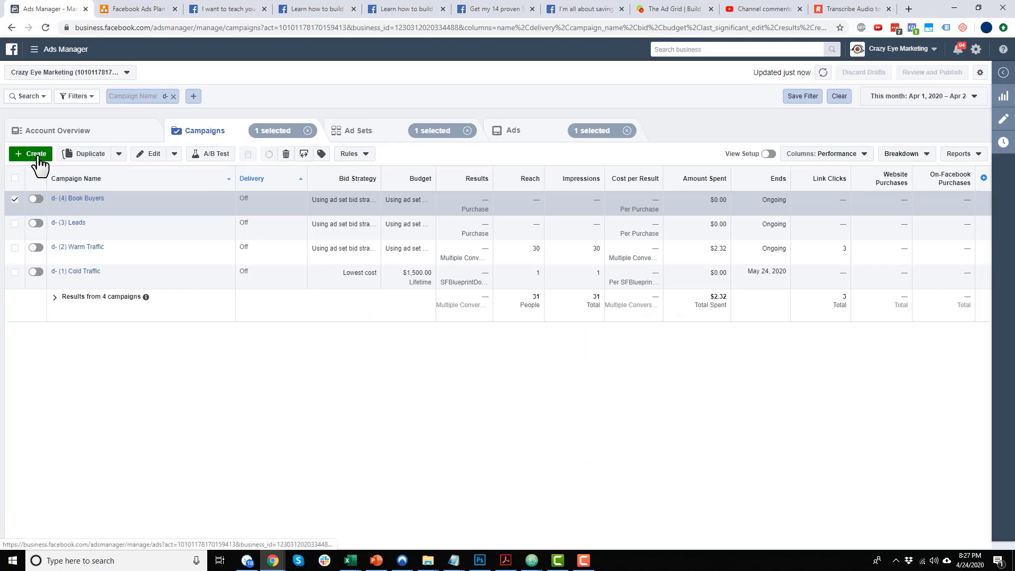
{"action": "left_click", "coordinate": [39, 158]}
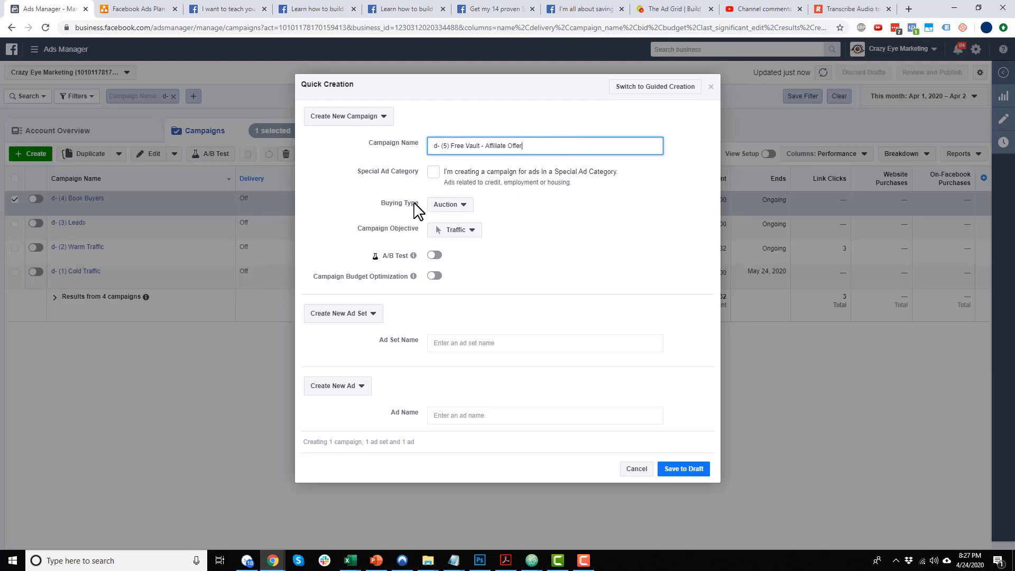
{"action": "left_click", "coordinate": [471, 232]}
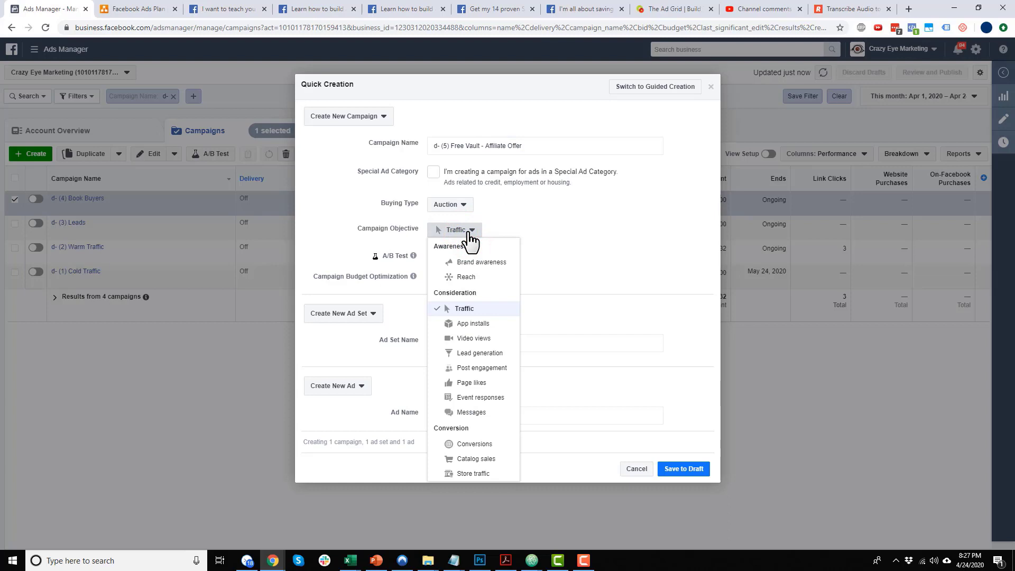
{"action": "left_click", "coordinate": [464, 308]}
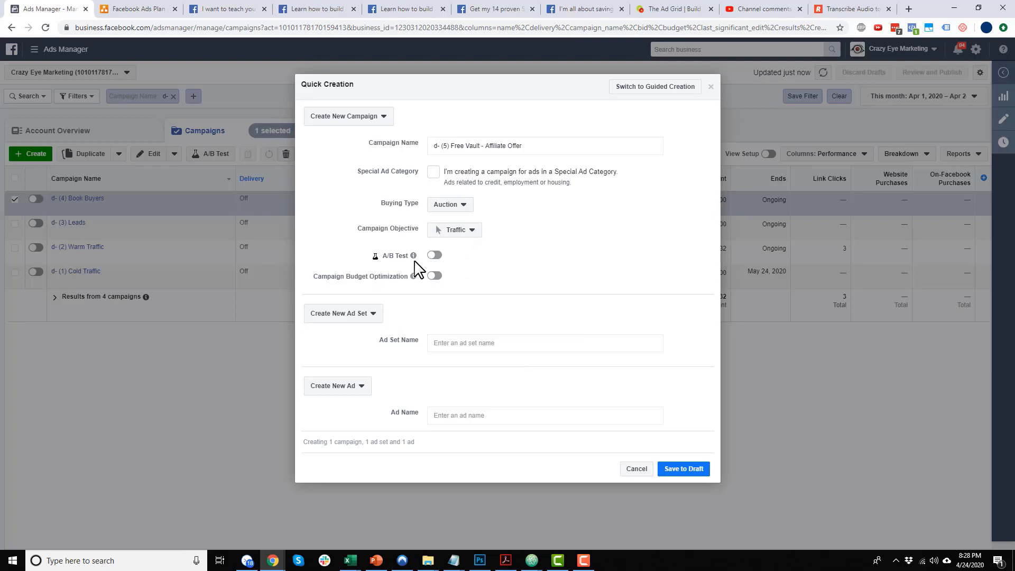
{"action": "mouse_move", "coordinate": [388, 261]}
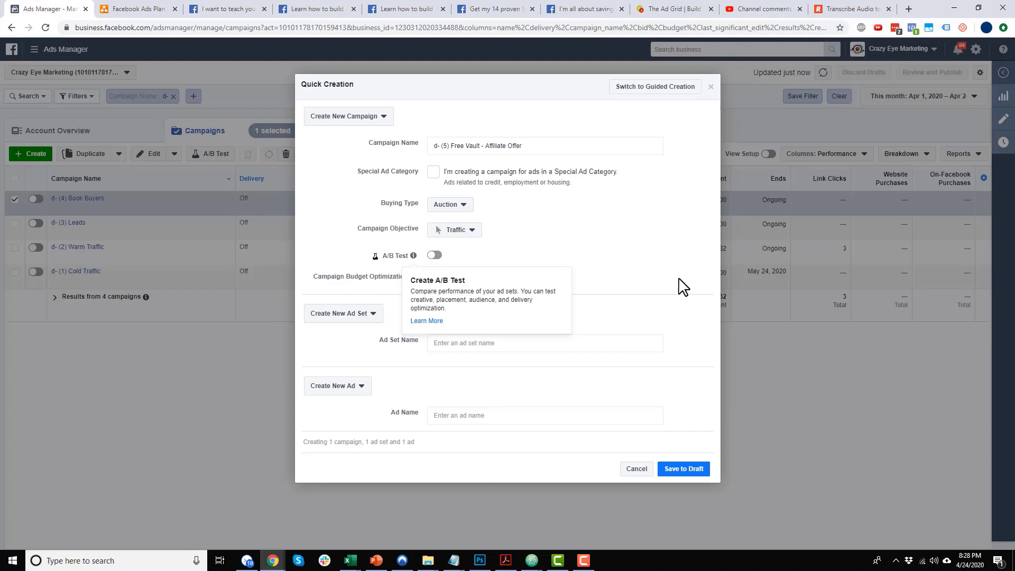
Step: Keep the option to create a new ad set and name it "Free Vault - Affiliate offer"
{"action": "left_click", "coordinate": [372, 314]}
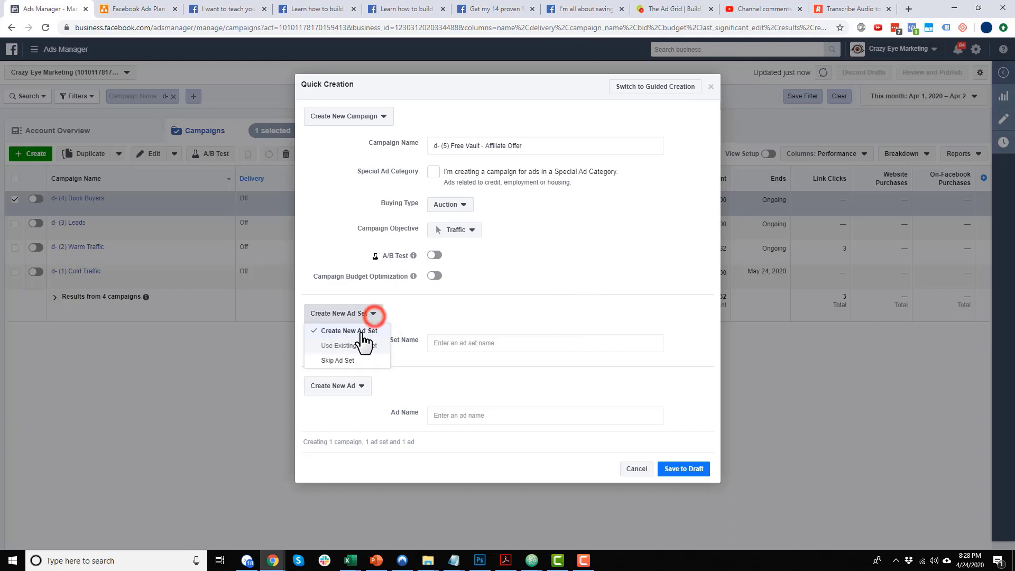
{"action": "left_click", "coordinate": [533, 315]}
{"action": "left_click", "coordinate": [492, 343]}
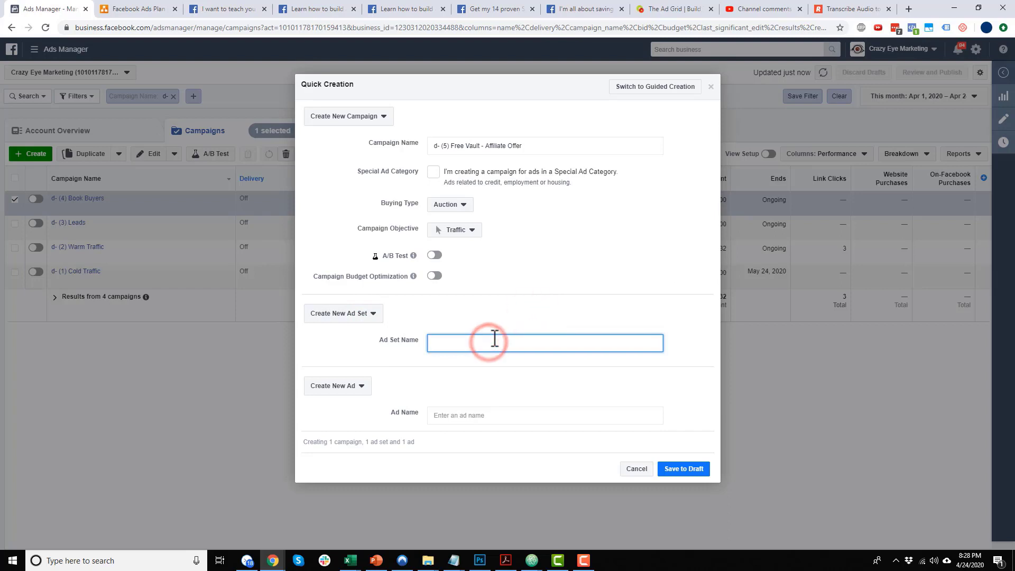
{"action": "type", "text": "Free Vault - Affiliate offer"}
Step: Name the new ad "Ad 1 - Video" and save the Free Vault campaign to draft
{"action": "left_click", "coordinate": [514, 415]}
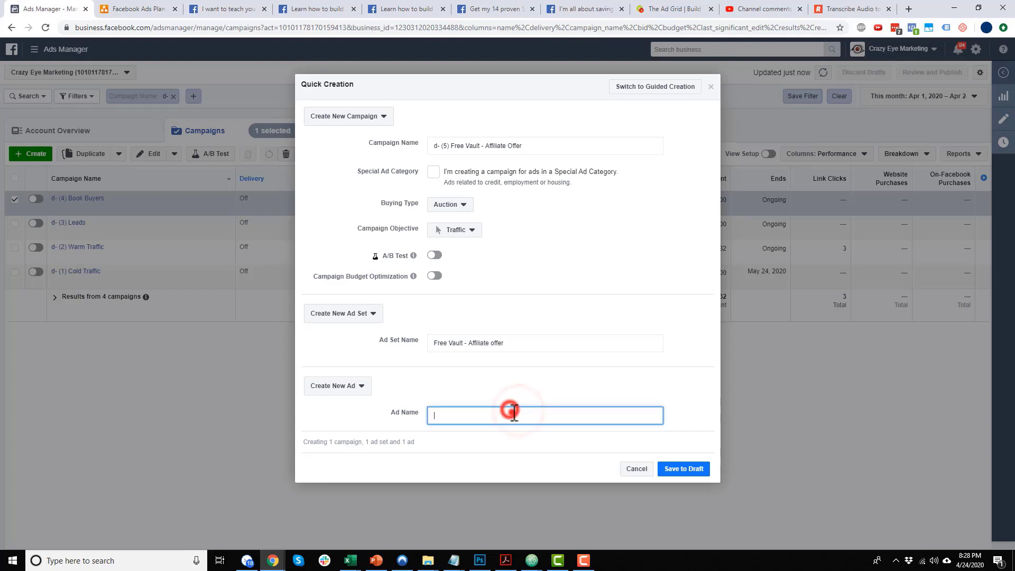
{"action": "type", "text": "Video"}
{"action": "left_click", "coordinate": [435, 415]}
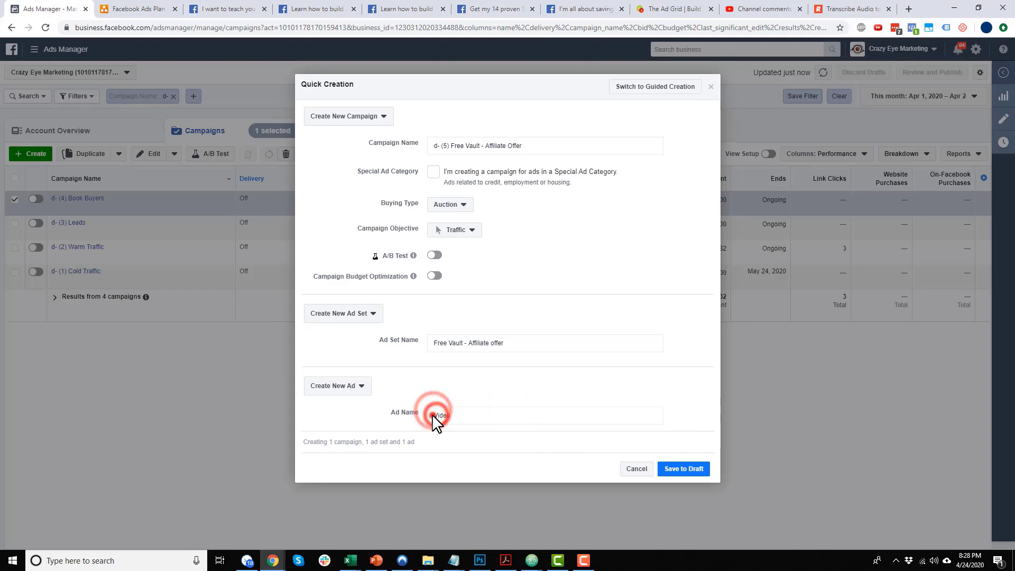
{"action": "type", "text": "Ad 1 -"}
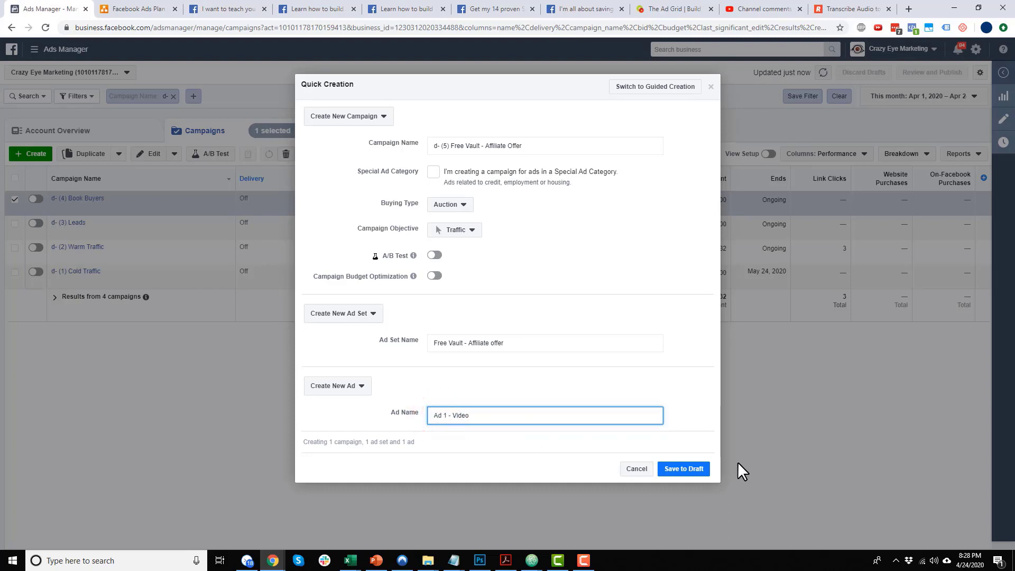
{"action": "left_click", "coordinate": [683, 469]}
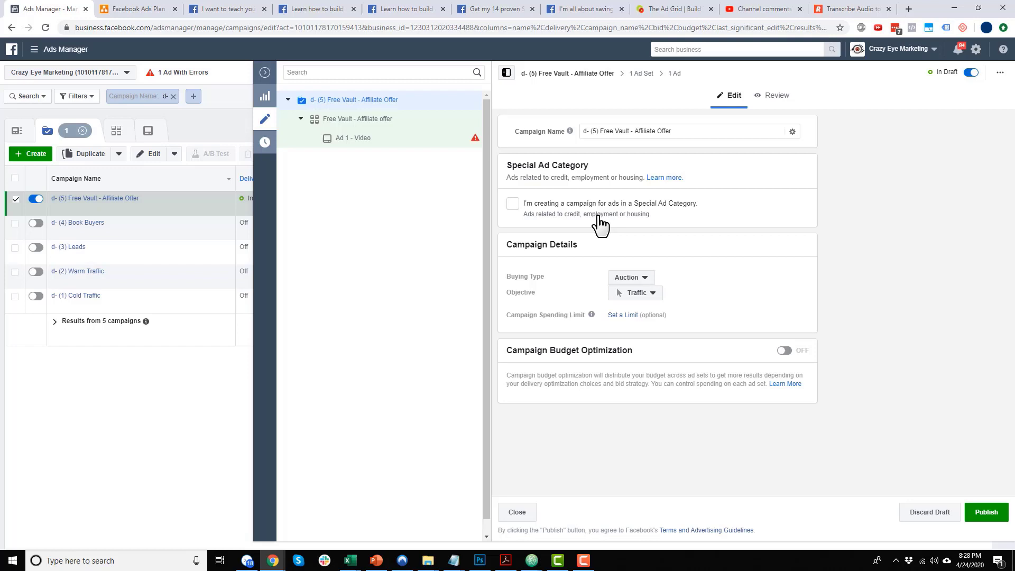
Step: Set the daily budget of the "Free Vault - Affiliate offer" ad set to $2
{"action": "left_click", "coordinate": [370, 119]}
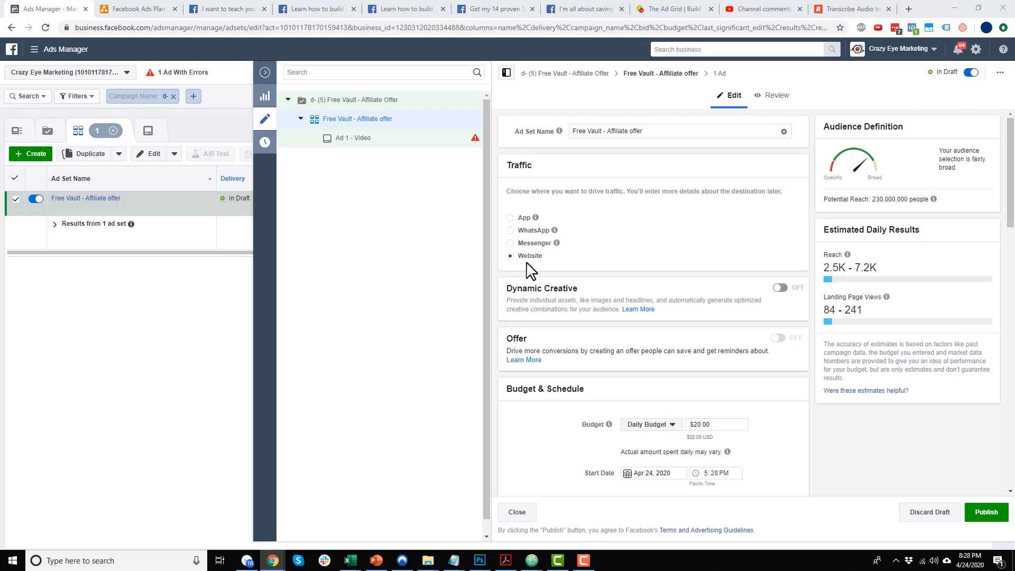
{"action": "scroll", "coordinate": [533, 267], "scroll_direction": "down", "scroll_amount": 2}
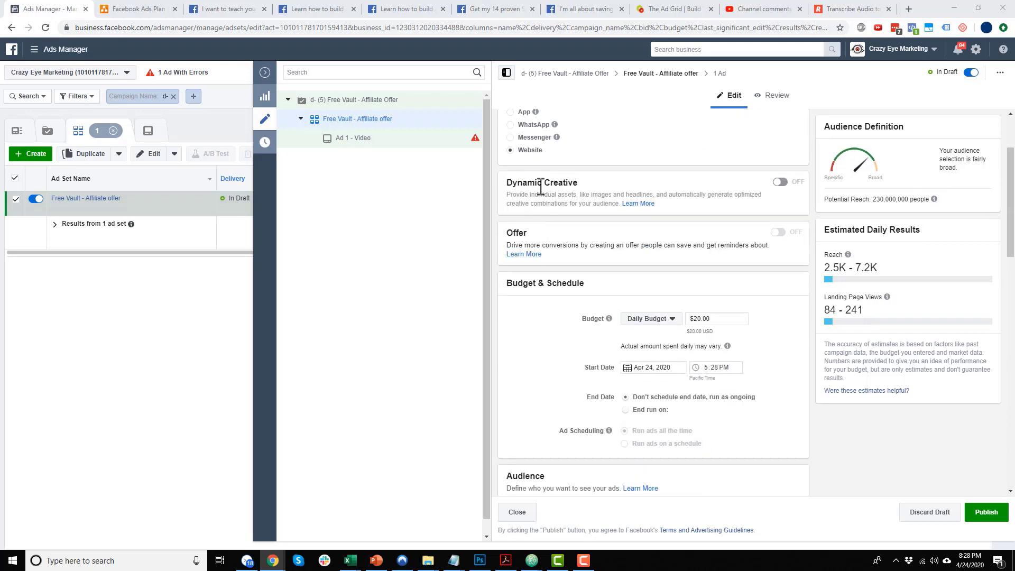
{"action": "scroll", "coordinate": [545, 243], "scroll_direction": "down", "scroll_amount": 1}
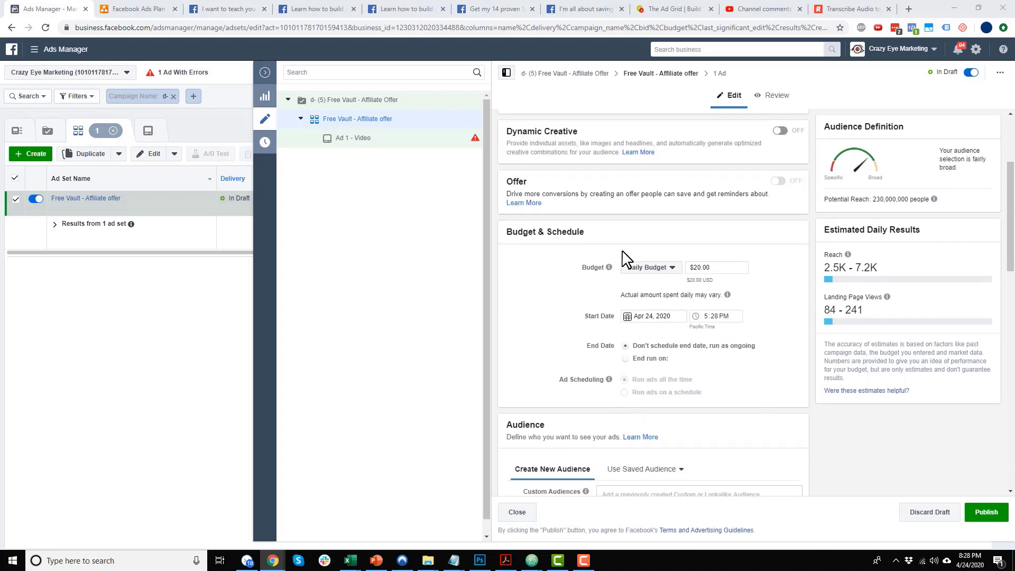
{"action": "double_click", "coordinate": [697, 265]}
{"action": "type", "text": "2"}
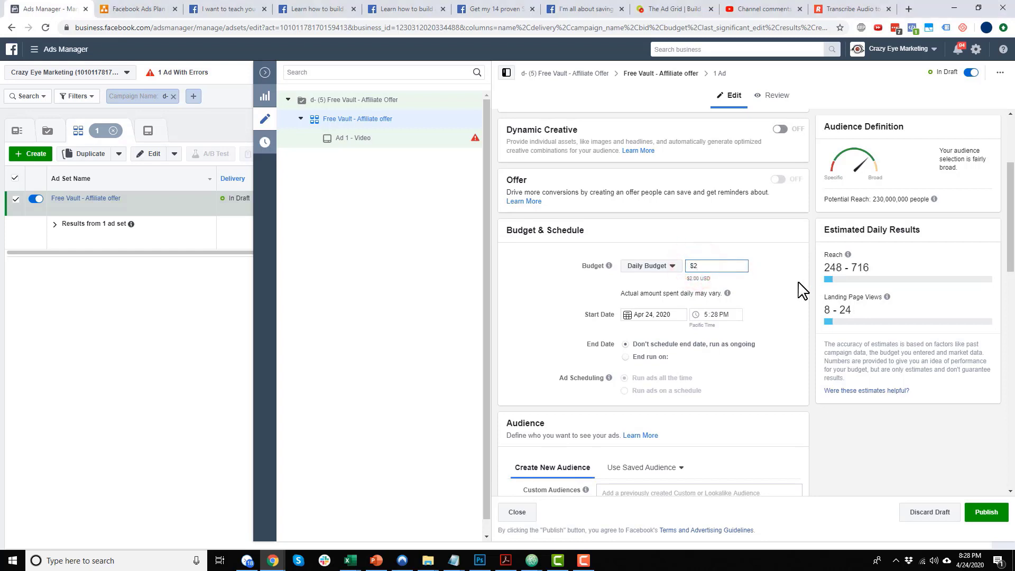
{"action": "left_click", "coordinate": [798, 283]}
Step: Include the custom audiences "d- Purchased Book (30 Days)" and "d- Lead (30 Days)" in the Free Vault ad set
{"action": "scroll", "coordinate": [743, 295], "scroll_direction": "down", "scroll_amount": 2}
{"action": "scroll", "coordinate": [743, 294], "scroll_direction": "down", "scroll_amount": 3}
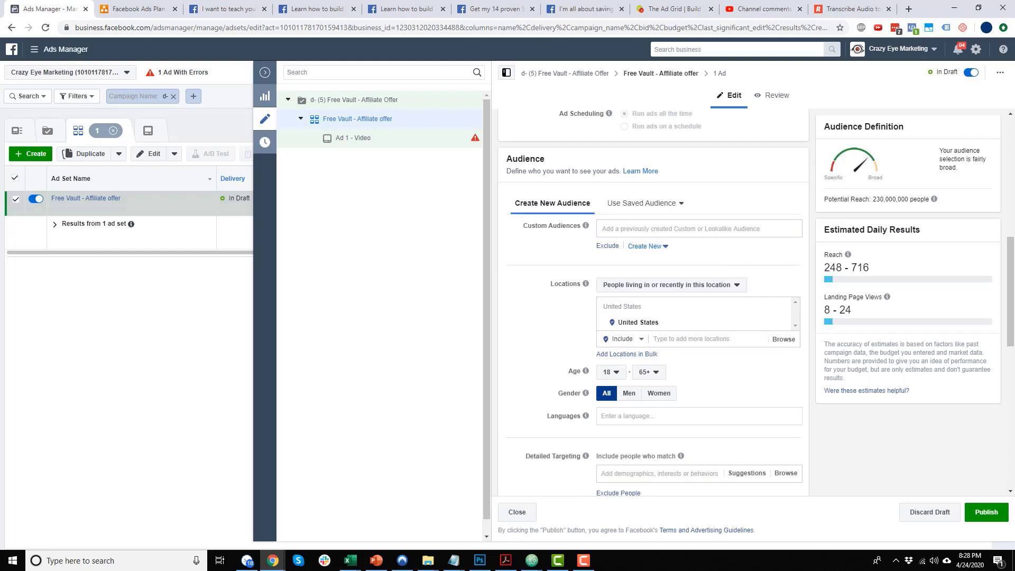
{"action": "left_click", "coordinate": [657, 228]}
{"action": "type", "text": "30 days"}
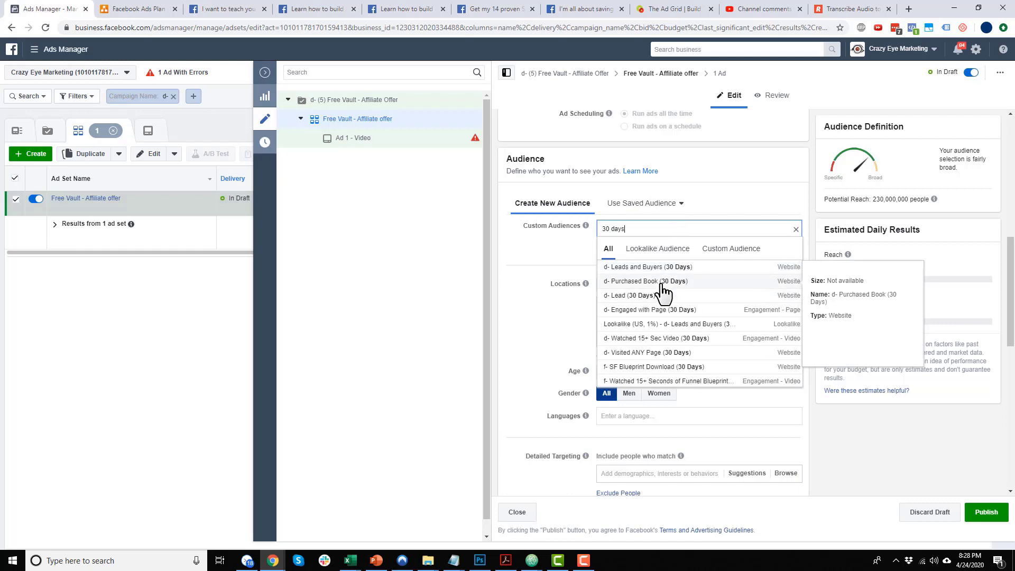
{"action": "left_click", "coordinate": [662, 282]}
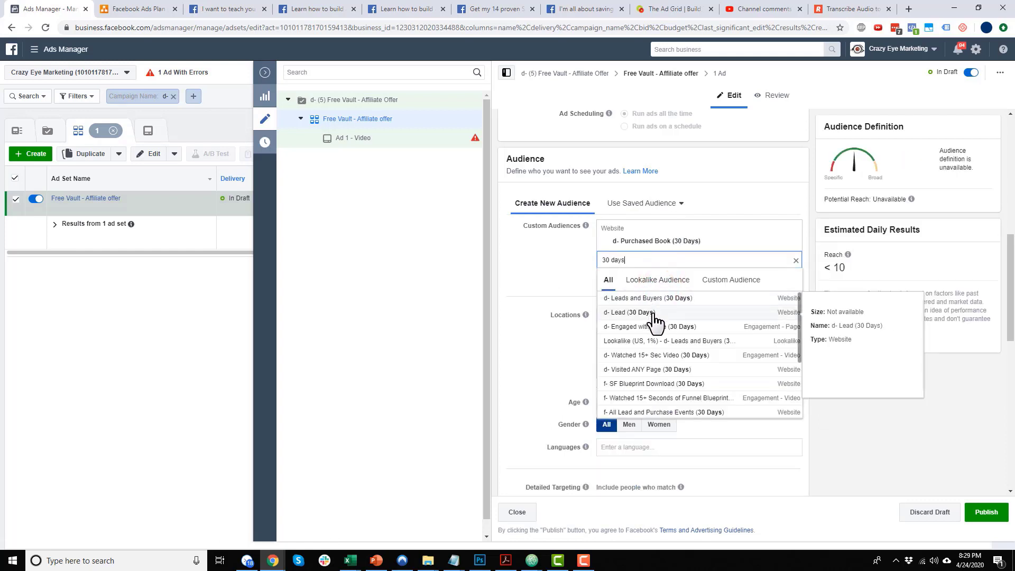
{"action": "left_click", "coordinate": [654, 313]}
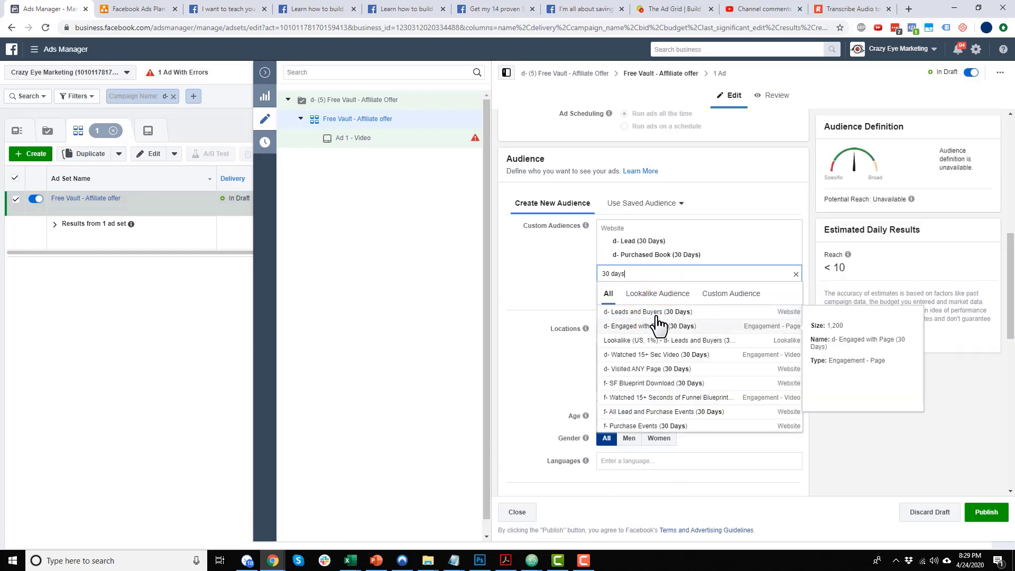
Step: Include the 30-day audiences "d- Engaged with Page", "d- Watched 15+ Sec Video", "d- Visited ANY Page" and "d- Leads and Buyers" in the ad set
{"action": "left_click", "coordinate": [661, 334]}
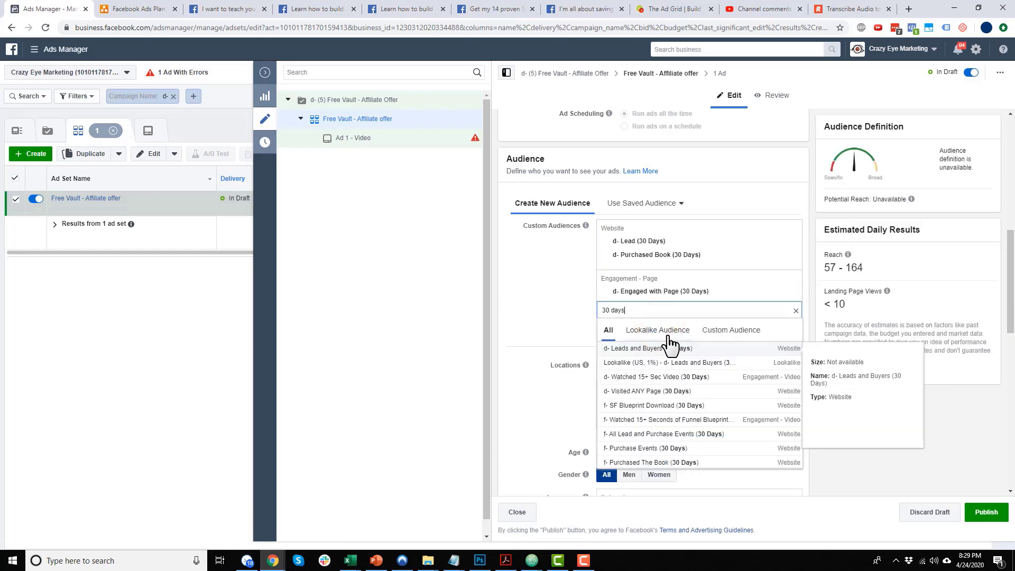
{"action": "left_click", "coordinate": [678, 378]}
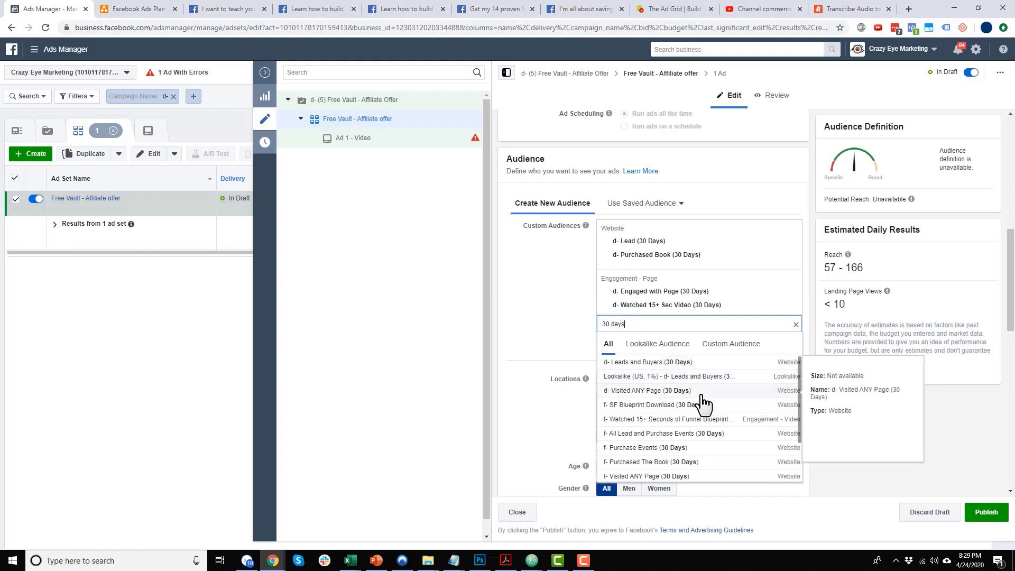
{"action": "left_click", "coordinate": [661, 391]}
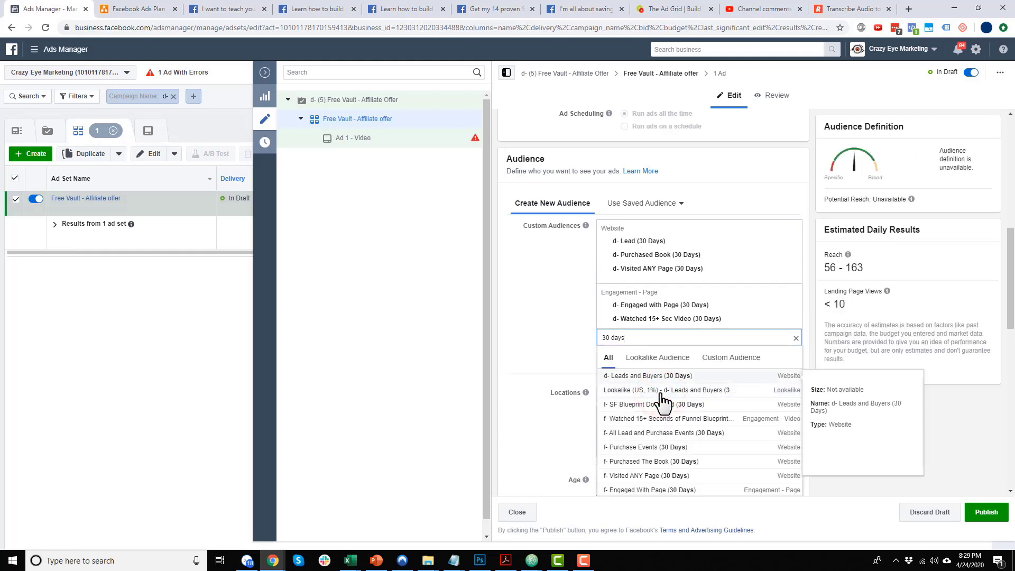
{"action": "left_click", "coordinate": [655, 376]}
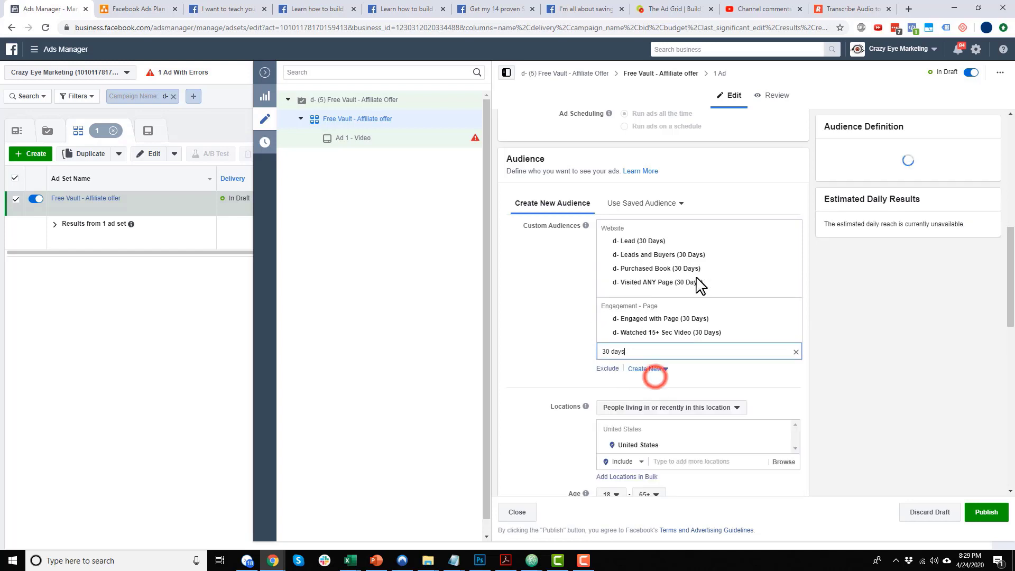
{"action": "left_click", "coordinate": [526, 302]}
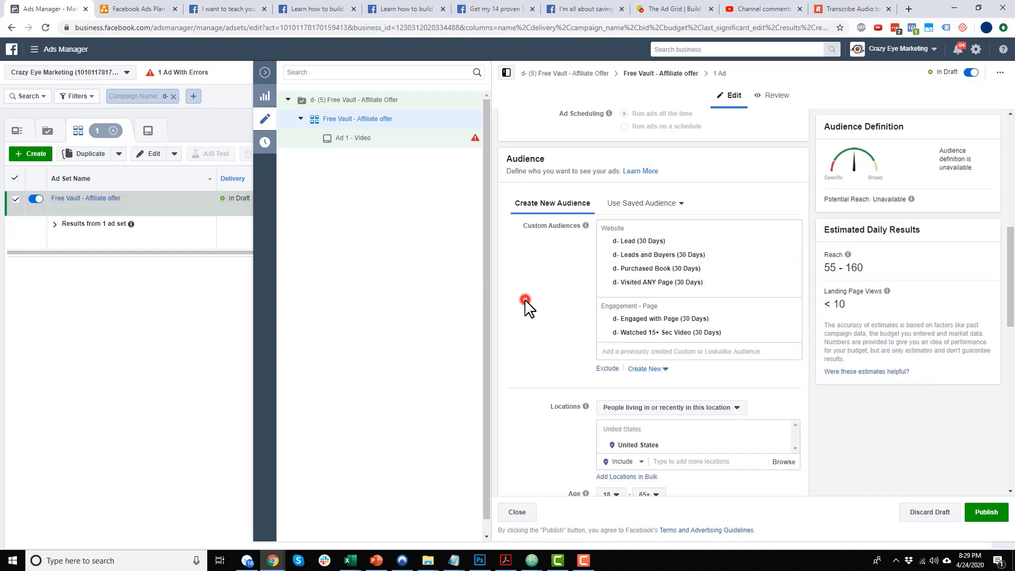
Step: Add an audience exclusion and, after checking the ads plan diagram, exclude the custom audience "d- Purchased Book (7 Days)"
{"action": "scroll", "coordinate": [554, 317], "scroll_direction": "down", "scroll_amount": 2}
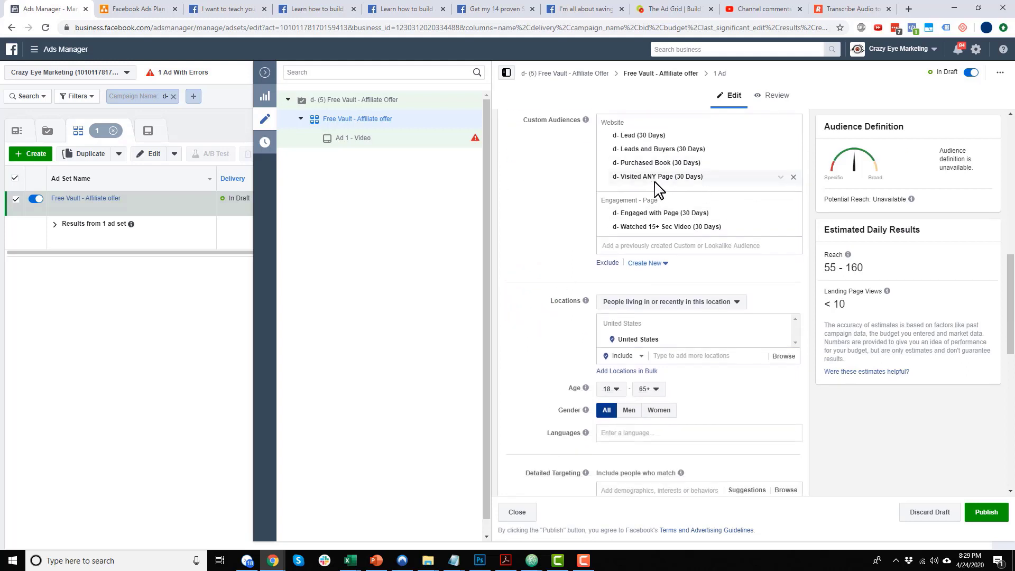
{"action": "left_click", "coordinate": [606, 264]}
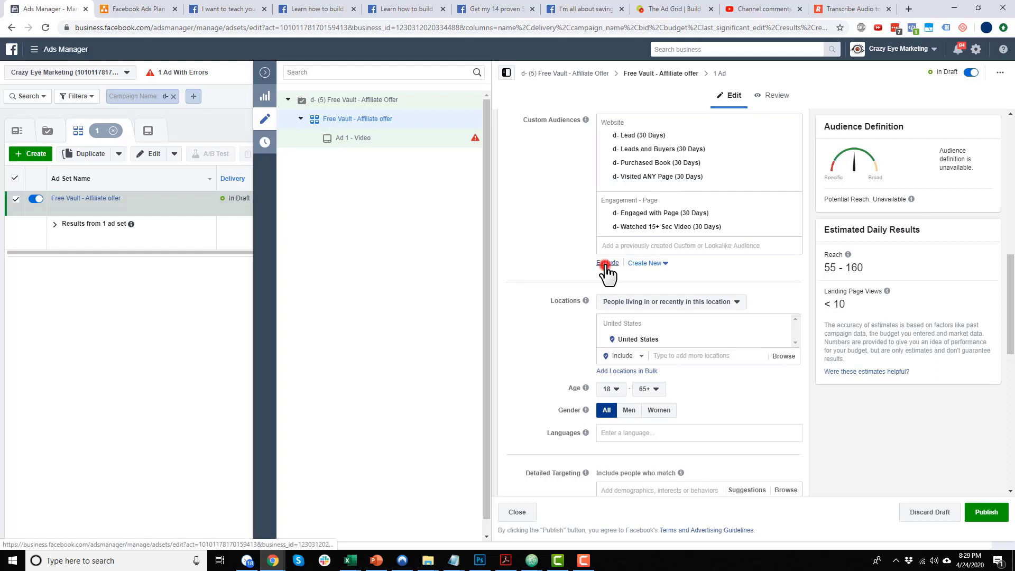
{"action": "scroll", "coordinate": [619, 256], "scroll_direction": "down", "scroll_amount": 1}
{"action": "left_click", "coordinate": [648, 241]}
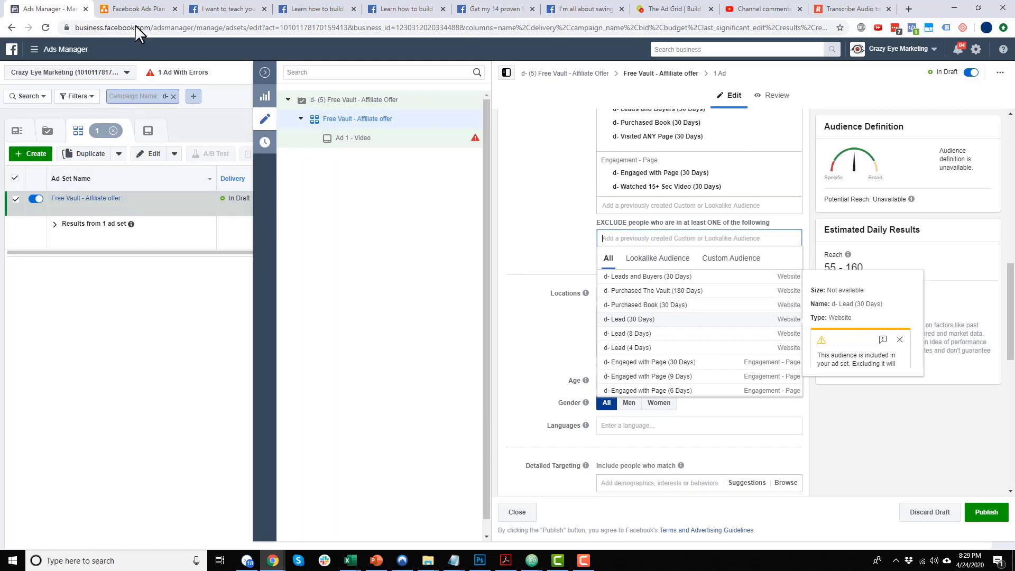
{"action": "left_click", "coordinate": [135, 9]}
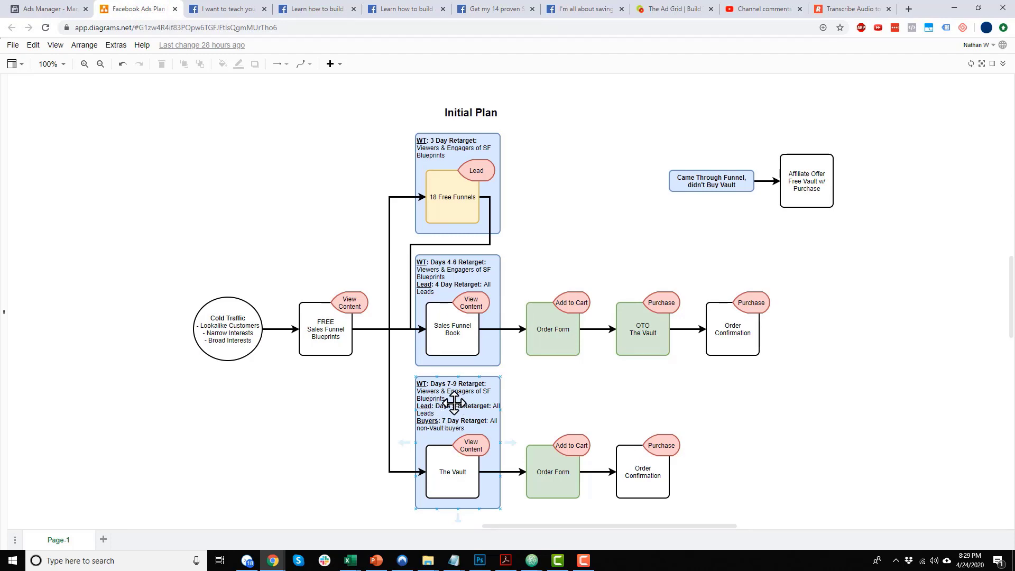
{"action": "left_click", "coordinate": [59, 8]}
{"action": "left_click", "coordinate": [683, 237]}
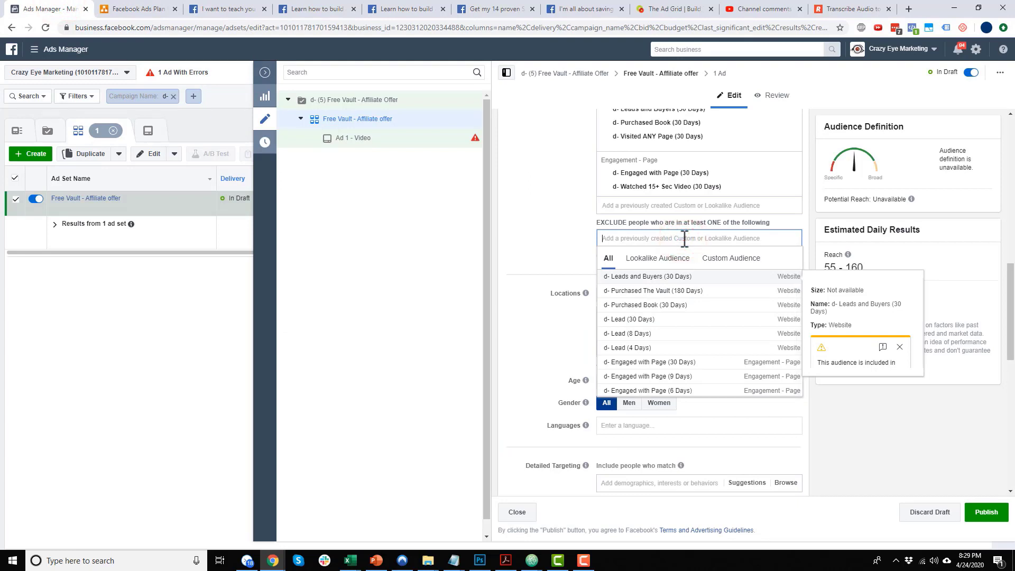
{"action": "type", "text": "book"}
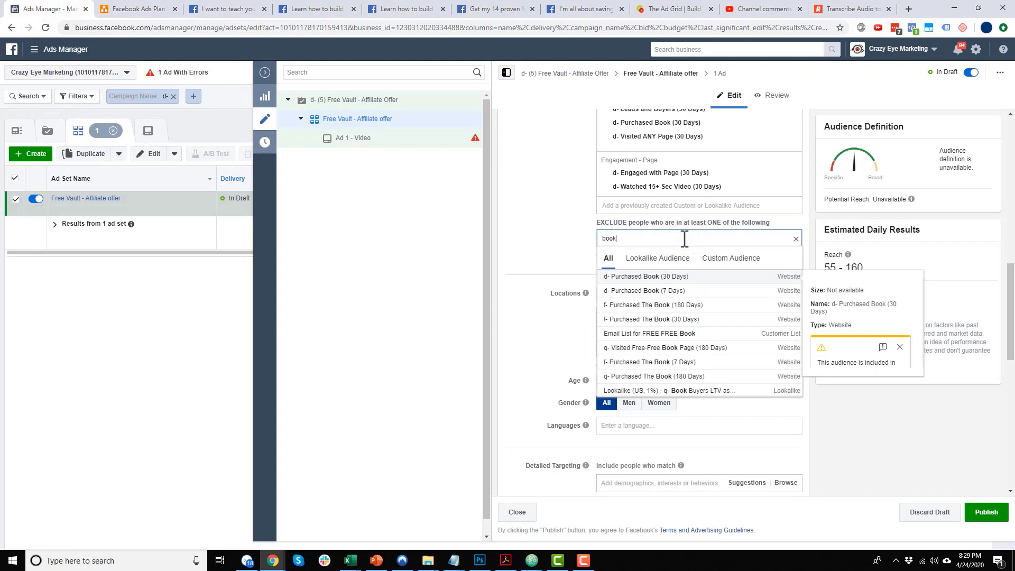
{"action": "left_click", "coordinate": [658, 291]}
Step: Check the ads plan, then exclude the 9-day audiences "d- Engaged with Page", "d- Watched 15+ Sec Video" and "d- Visited ANY Page"
{"action": "left_click", "coordinate": [135, 9]}
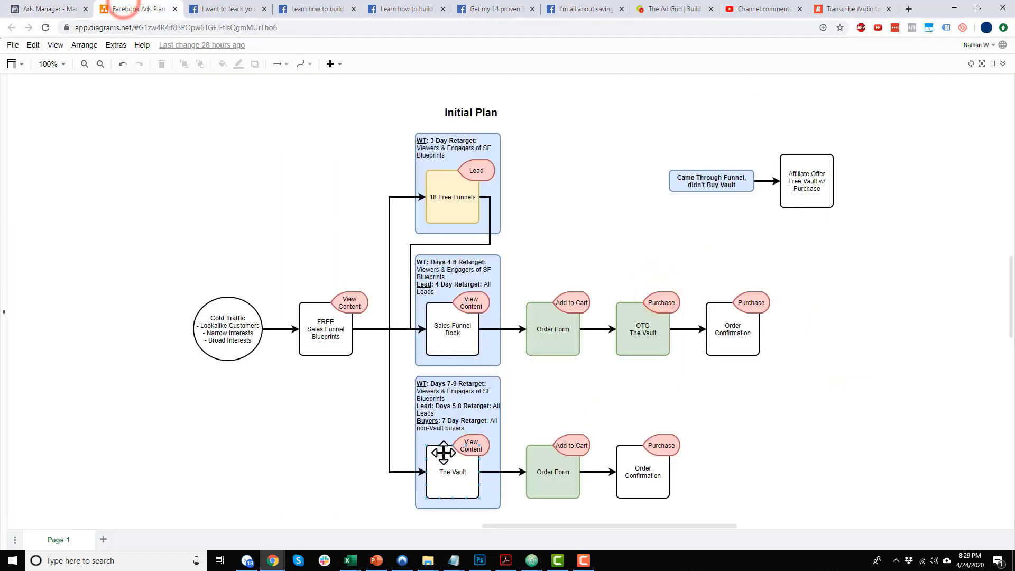
{"action": "left_click", "coordinate": [75, 10]}
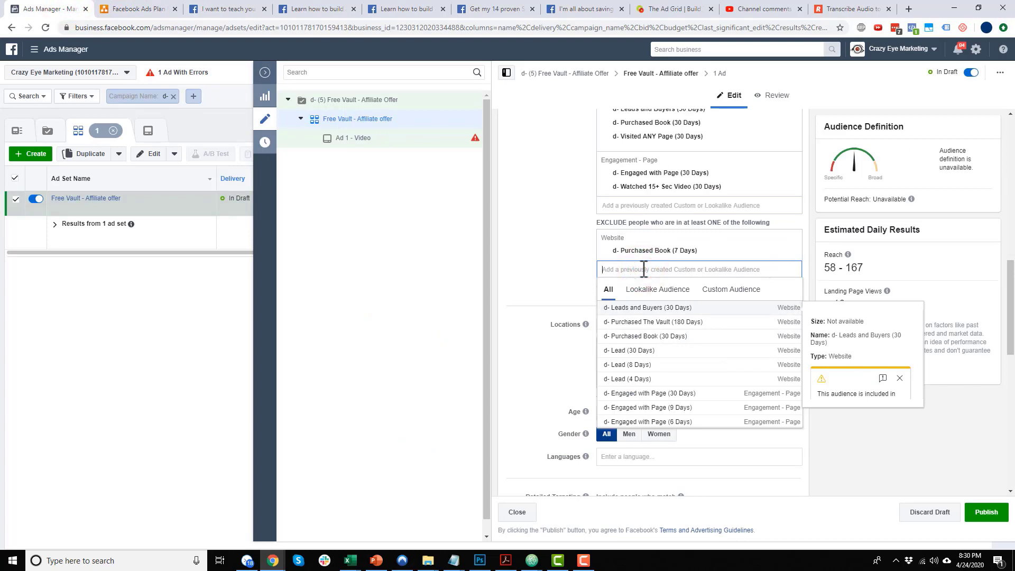
{"action": "type", "text": "9 day"}
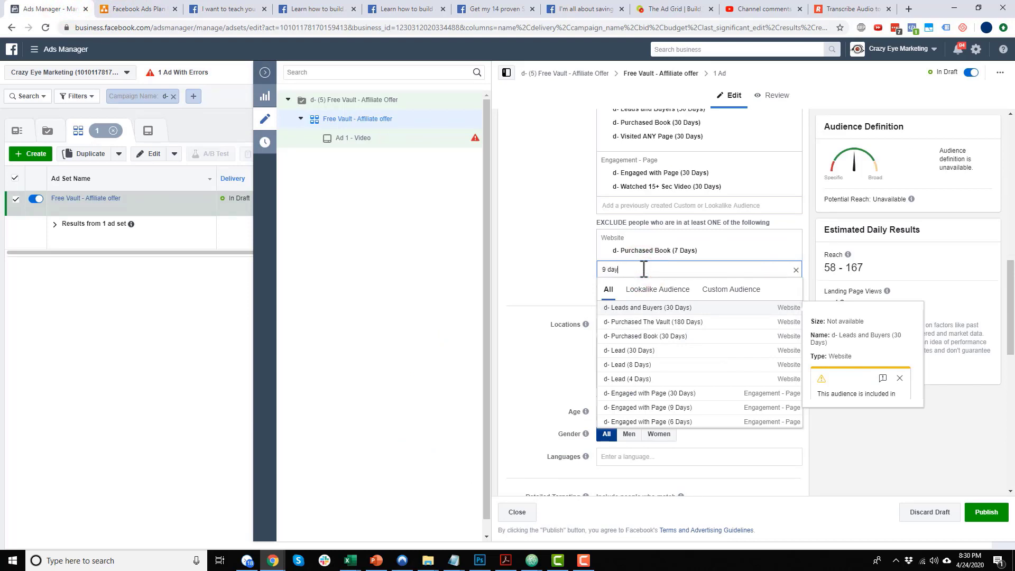
{"action": "type", "text": "s"}
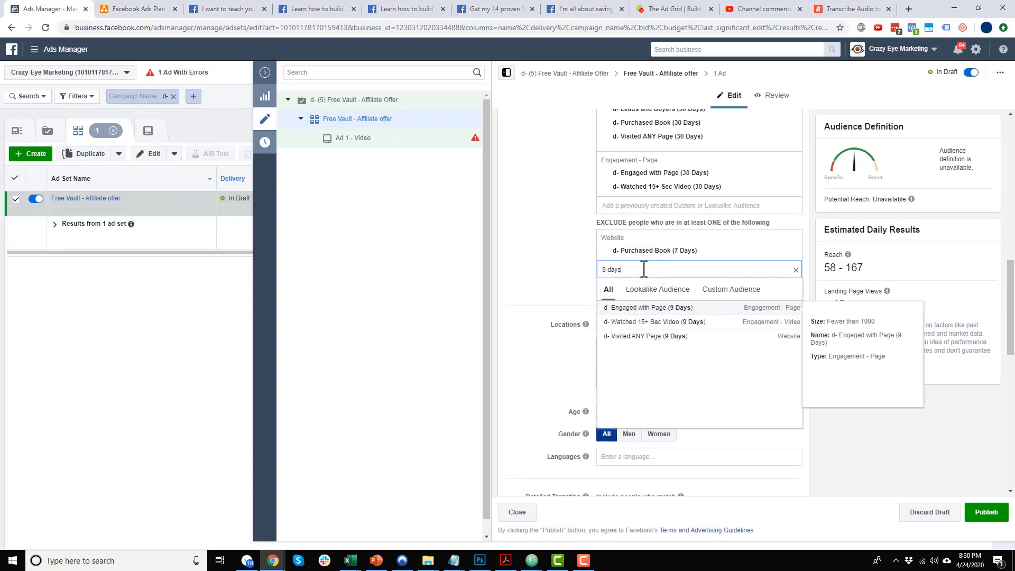
{"action": "left_click", "coordinate": [672, 308]}
{"action": "left_click", "coordinate": [680, 345]}
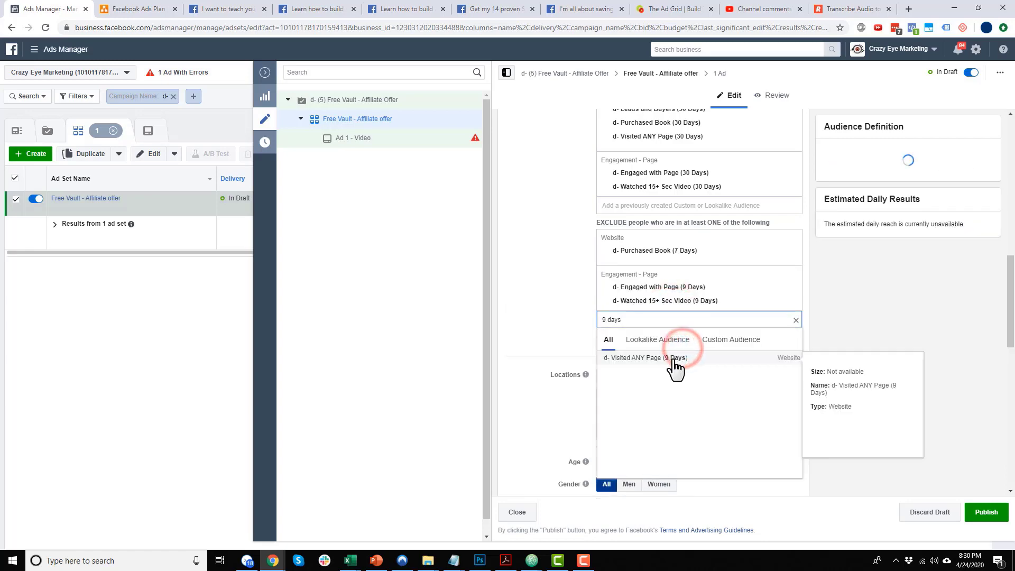
{"action": "left_click", "coordinate": [674, 359]}
Step: Consult the ads plan for the lead retargeting window and exclude the custom audience "d- Lead (8 Days)"
{"action": "left_click", "coordinate": [134, 8]}
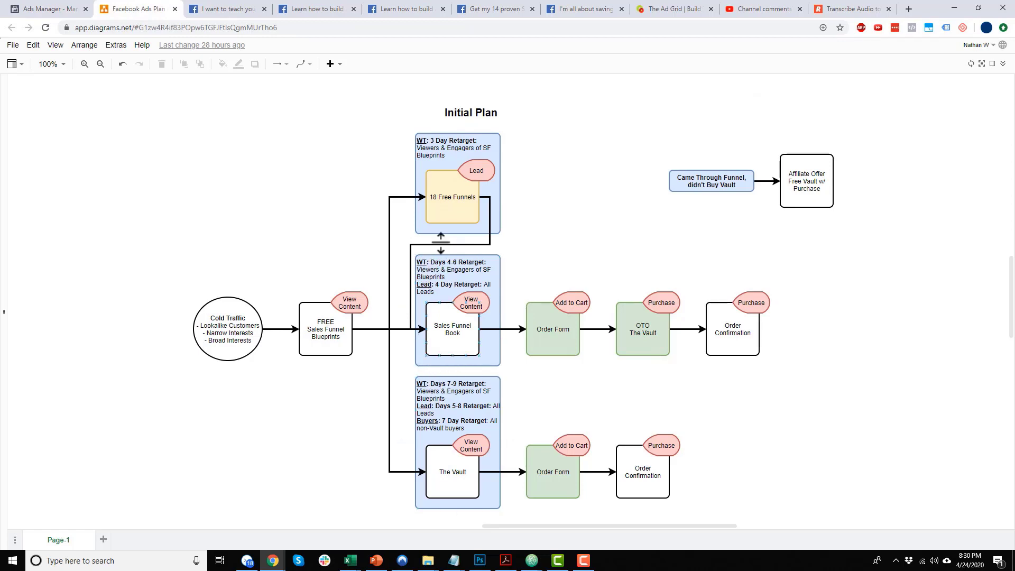
{"action": "left_click", "coordinate": [63, 9]}
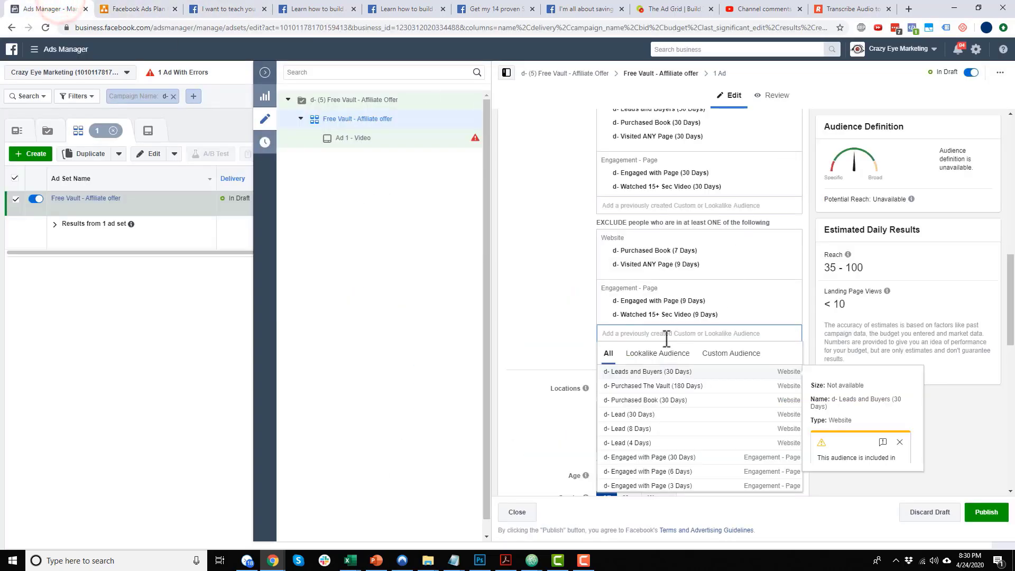
{"action": "type", "text": "8 day"}
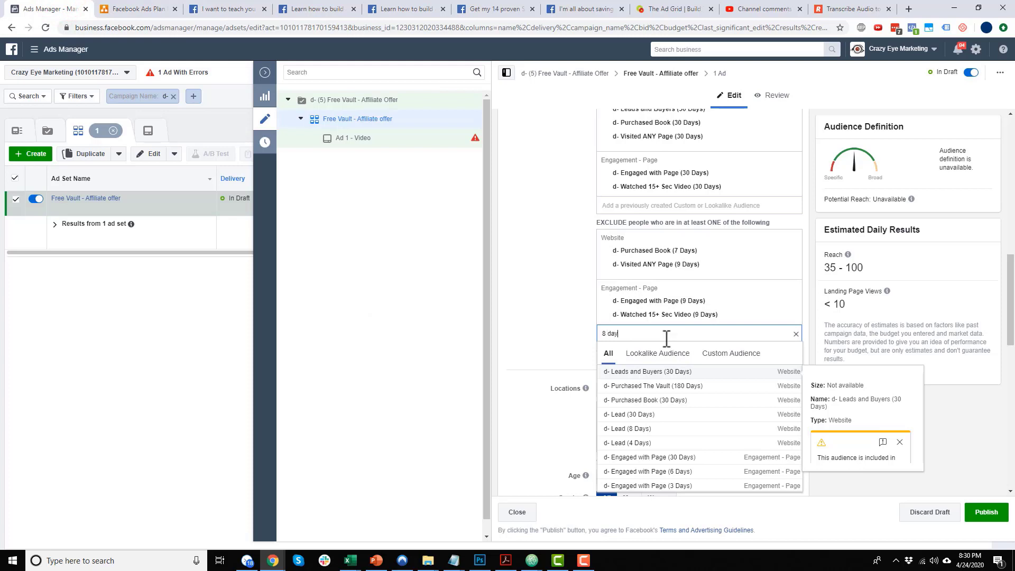
{"action": "left_click", "coordinate": [634, 373]}
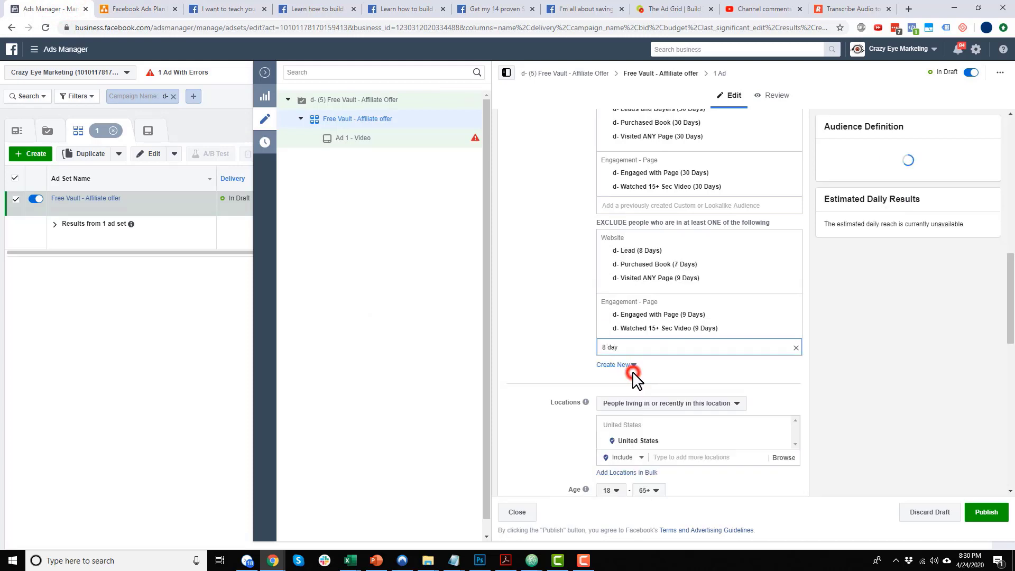
Step: Exclude the custom audience "d- Purchased The Vault (180 Days)" and review the included and excluded audiences against the ads plan
{"action": "triple_click", "coordinate": [646, 348]}
{"action": "type", "text": "vault"}
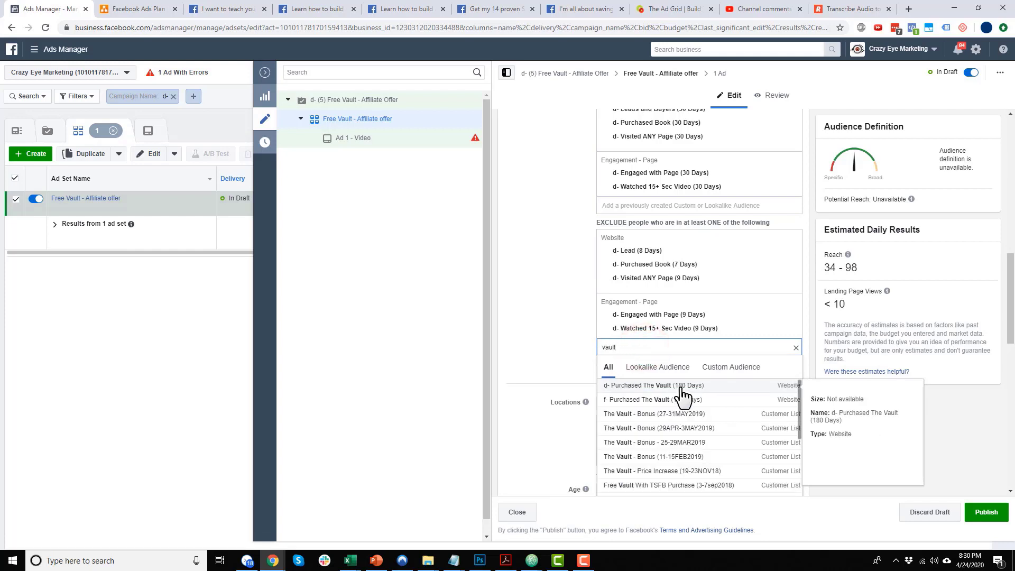
{"action": "left_click", "coordinate": [681, 390]}
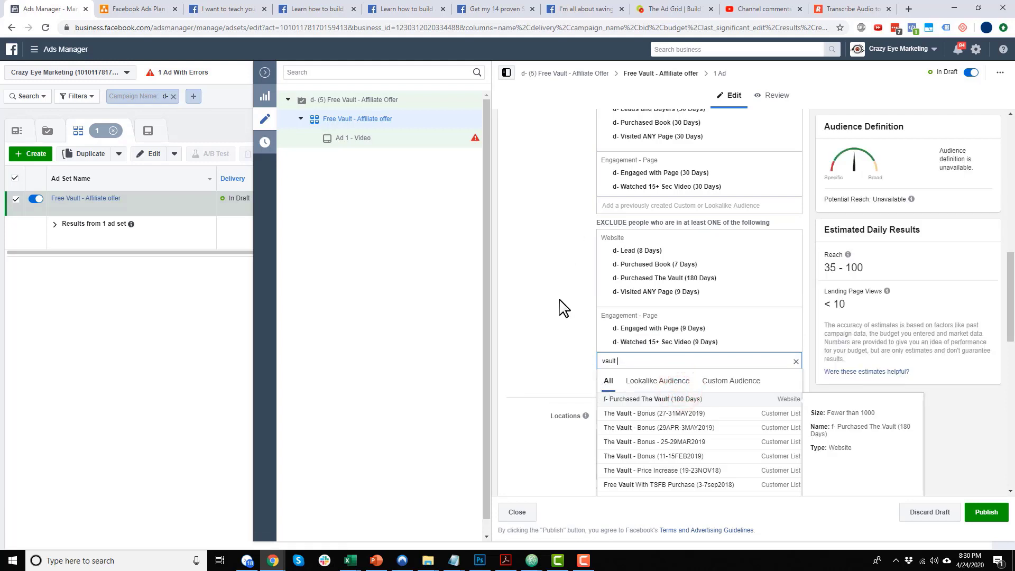
{"action": "scroll", "coordinate": [569, 331], "scroll_direction": "up", "scroll_amount": 1}
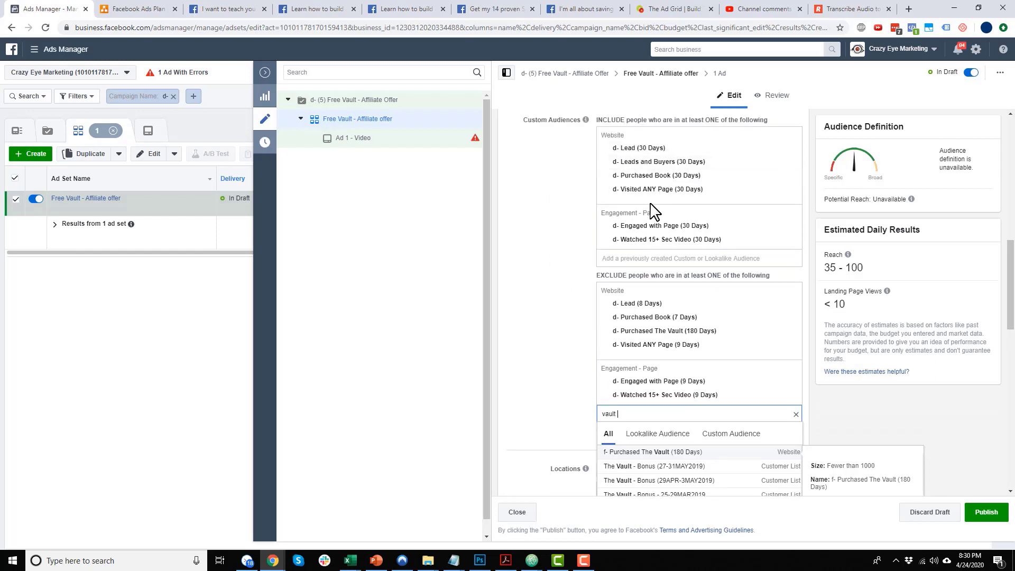
{"action": "scroll", "coordinate": [677, 211], "scroll_direction": "down", "scroll_amount": 1}
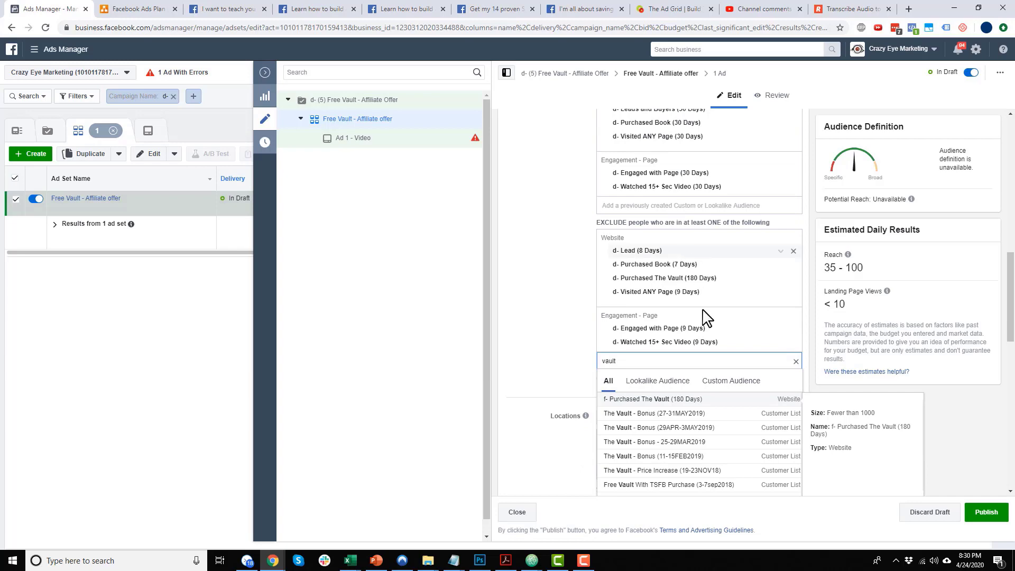
{"action": "left_click", "coordinate": [154, 8]}
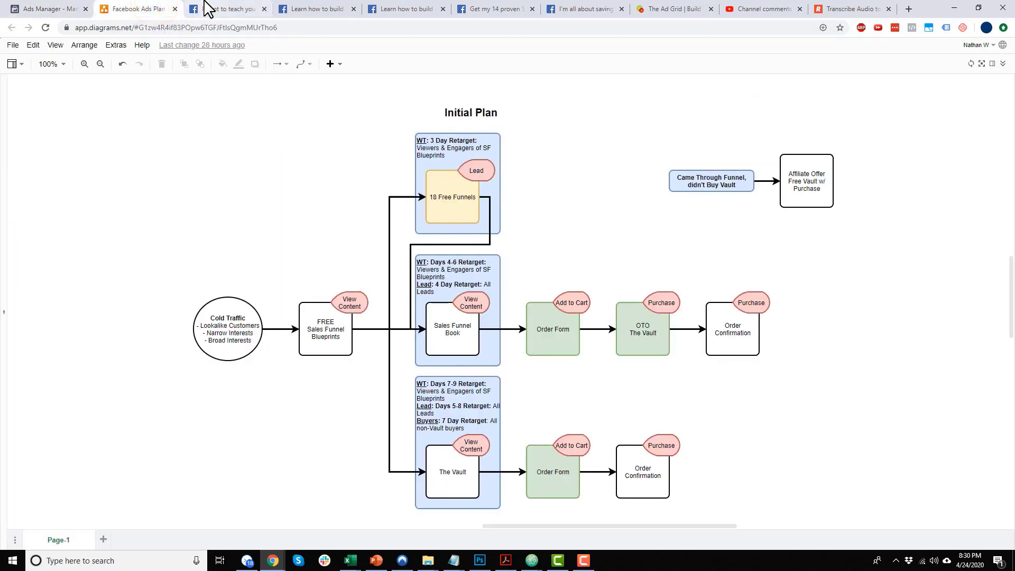
{"action": "left_click", "coordinate": [44, 8]}
{"action": "left_click", "coordinate": [551, 304]}
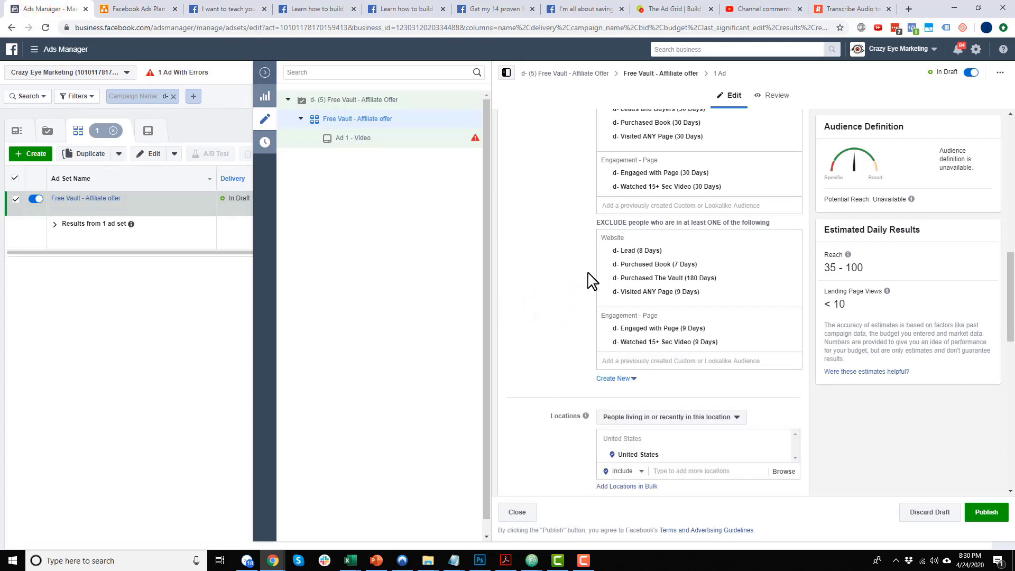
Step: Remove United States from the ad set's locations and keep ad delivery optimized for Landing Page Views
{"action": "scroll", "coordinate": [592, 282], "scroll_direction": "down", "scroll_amount": 3}
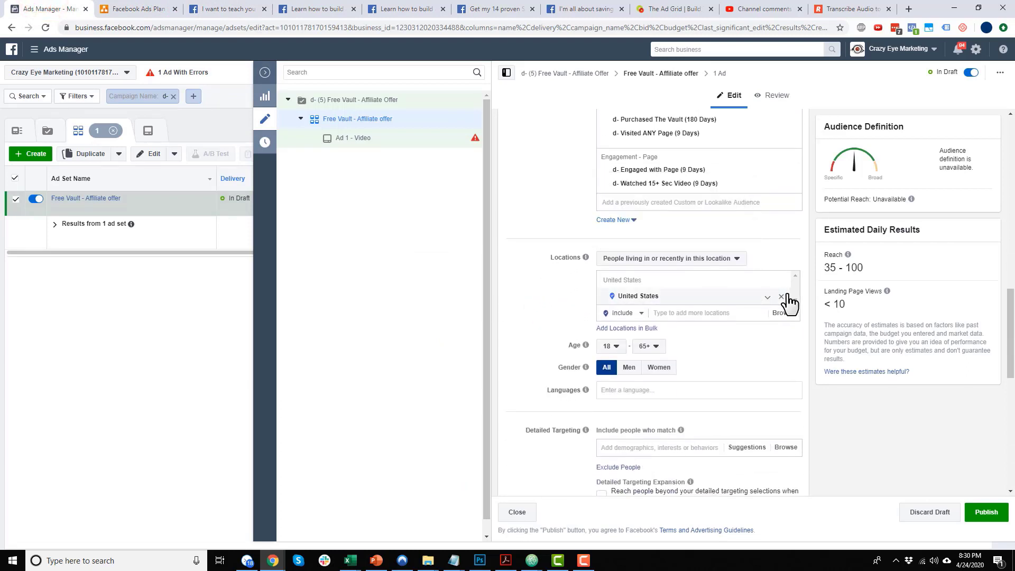
{"action": "left_click", "coordinate": [783, 297]}
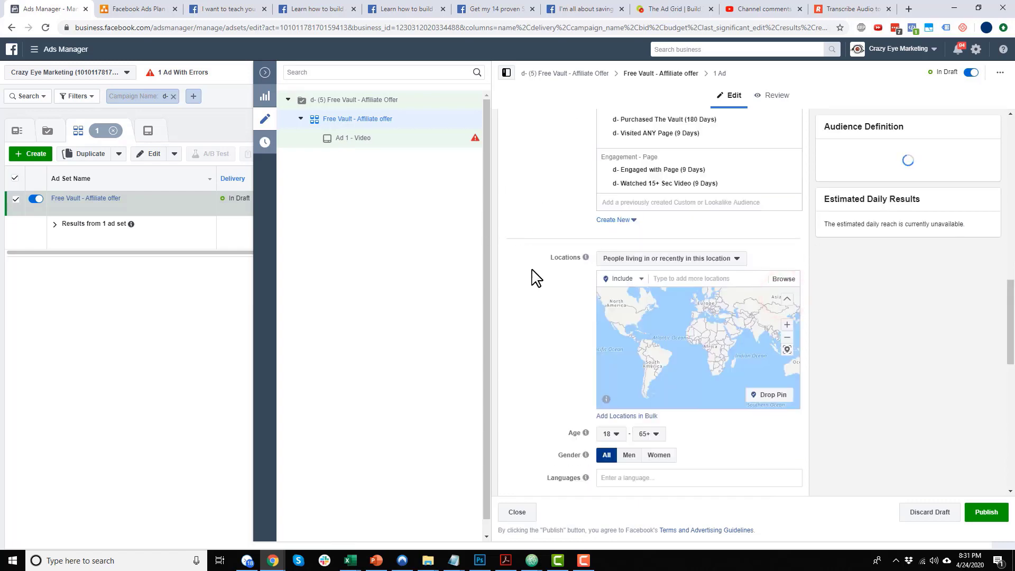
{"action": "scroll", "coordinate": [547, 312], "scroll_direction": "down", "scroll_amount": 6}
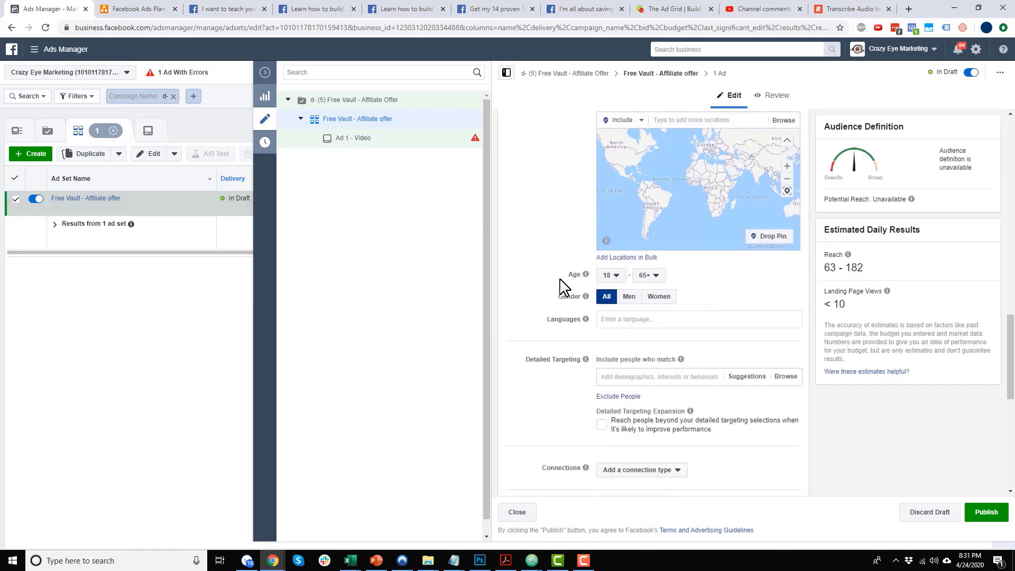
{"action": "scroll", "coordinate": [589, 204], "scroll_direction": "down", "scroll_amount": 3}
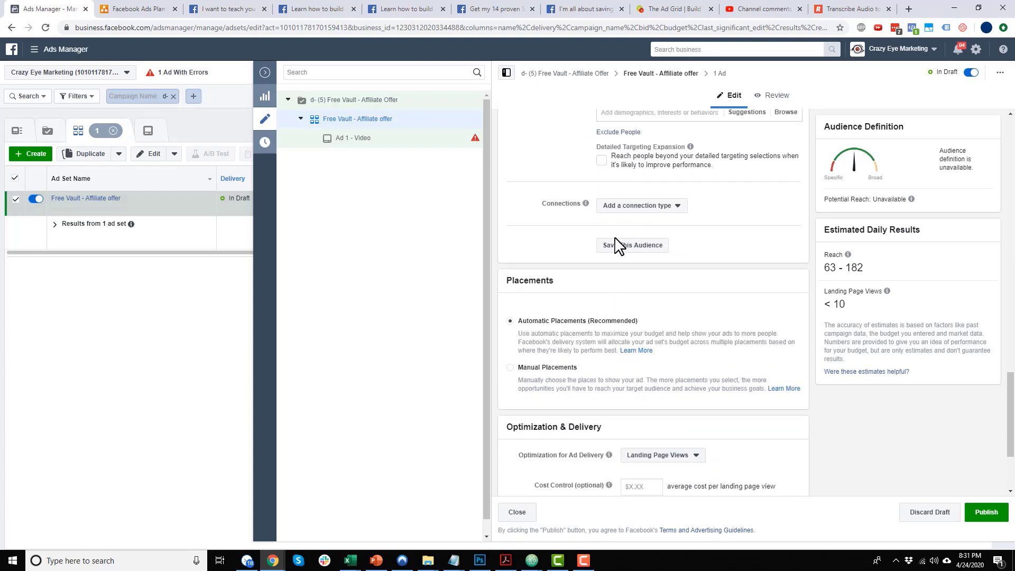
{"action": "scroll", "coordinate": [579, 339], "scroll_direction": "down", "scroll_amount": 2}
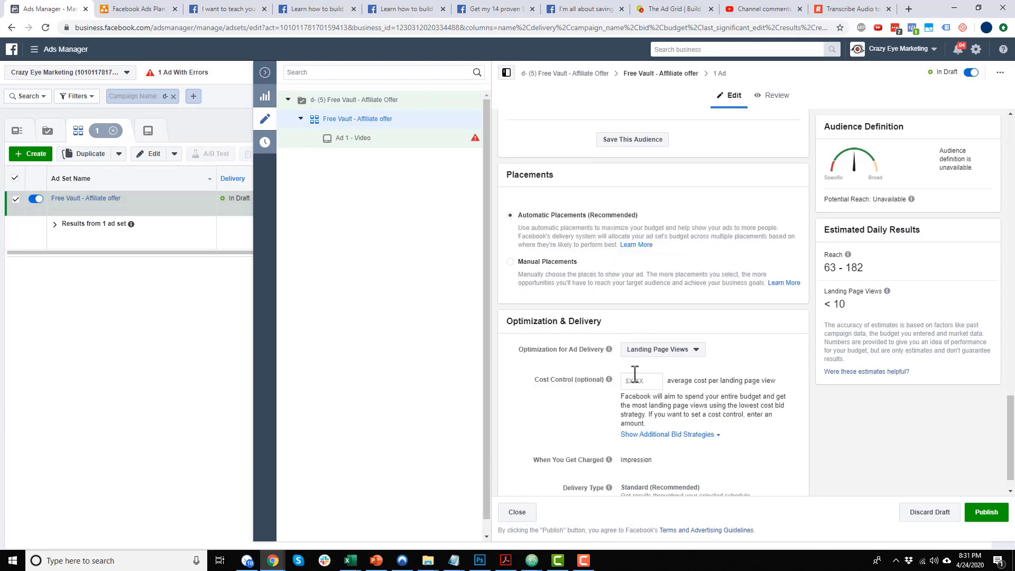
{"action": "left_click", "coordinate": [670, 354]}
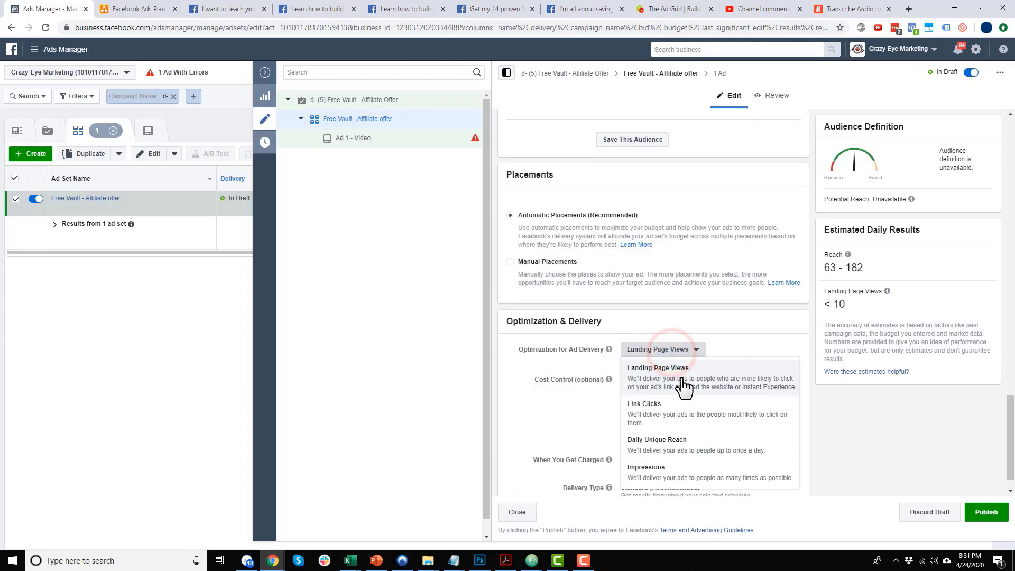
{"action": "left_click", "coordinate": [683, 380]}
{"action": "scroll", "coordinate": [776, 376], "scroll_direction": "down", "scroll_amount": 1}
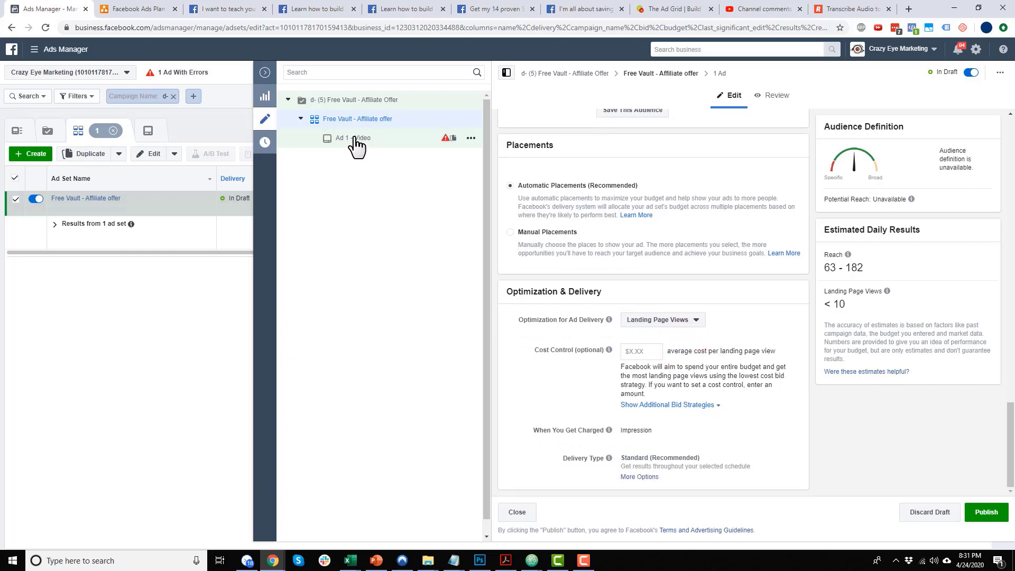
Step: Open "Ad 1 - Video" and enter primary text offering 30 days FREE access to The Sales Funnel Training Vault, with the free-vault link
{"action": "left_click", "coordinate": [373, 140]}
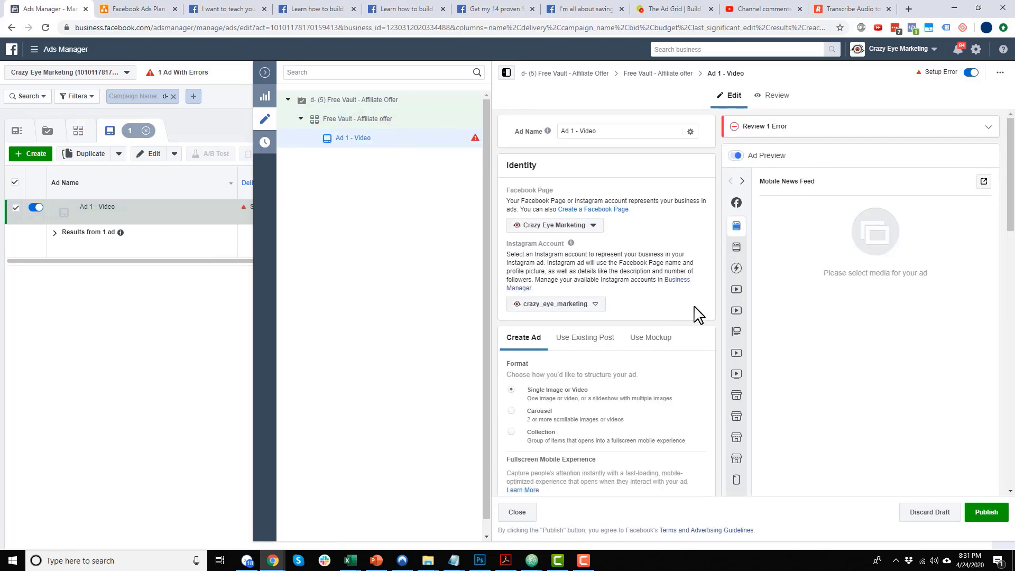
{"action": "scroll", "coordinate": [692, 315], "scroll_direction": "down", "scroll_amount": 5}
{"action": "scroll", "coordinate": [687, 315], "scroll_direction": "down", "scroll_amount": 2}
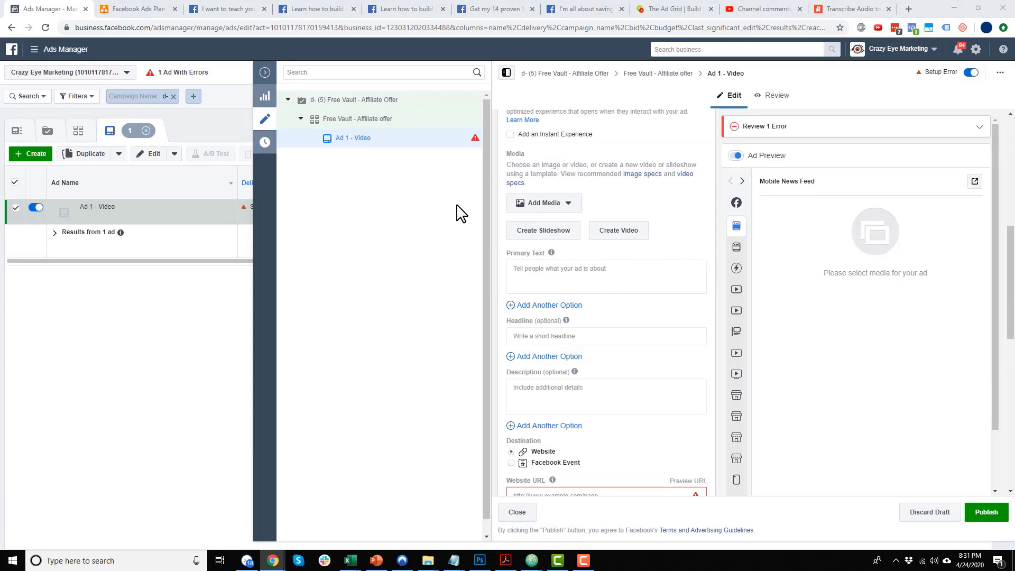
{"action": "left_click", "coordinate": [553, 290]}
{"action": "type", "text": "Are you buying sales funnel tools?  If so, I have a special deal where I'll give you 30 days FREE access to The Sales Funnel Training Vault (Advanced Sales Funnel & Paid Ads Training)!  Learn more: https://www.crazyeyemarketing.com/free-vault/"}
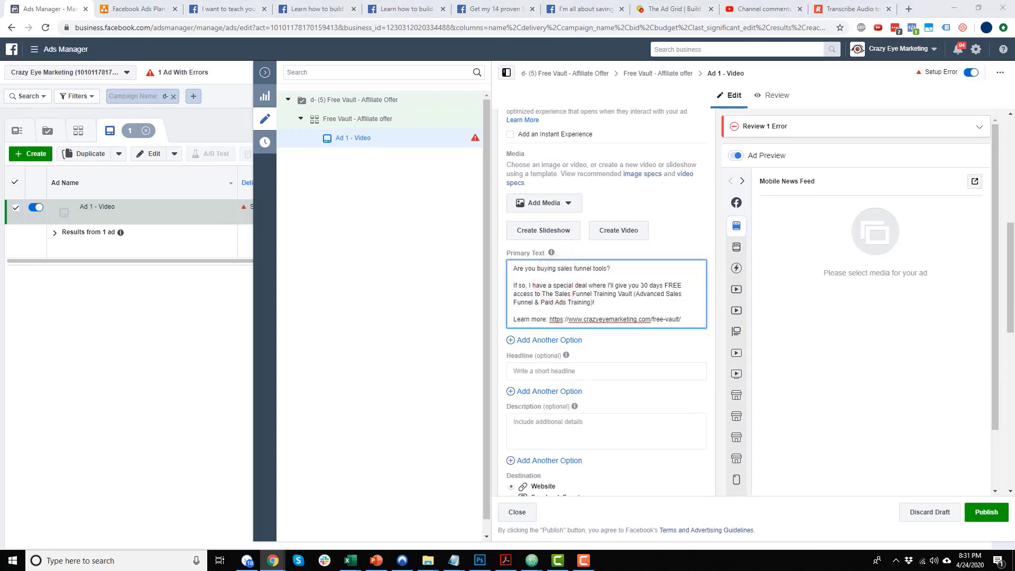
Step: Complete the ad's details with the headline "Get 30 Days FREE Access!", the description, website URL and tracking URL parameters
{"action": "left_click", "coordinate": [550, 370]}
{"action": "type", "text": "Get 30 Days FREE Access!"}
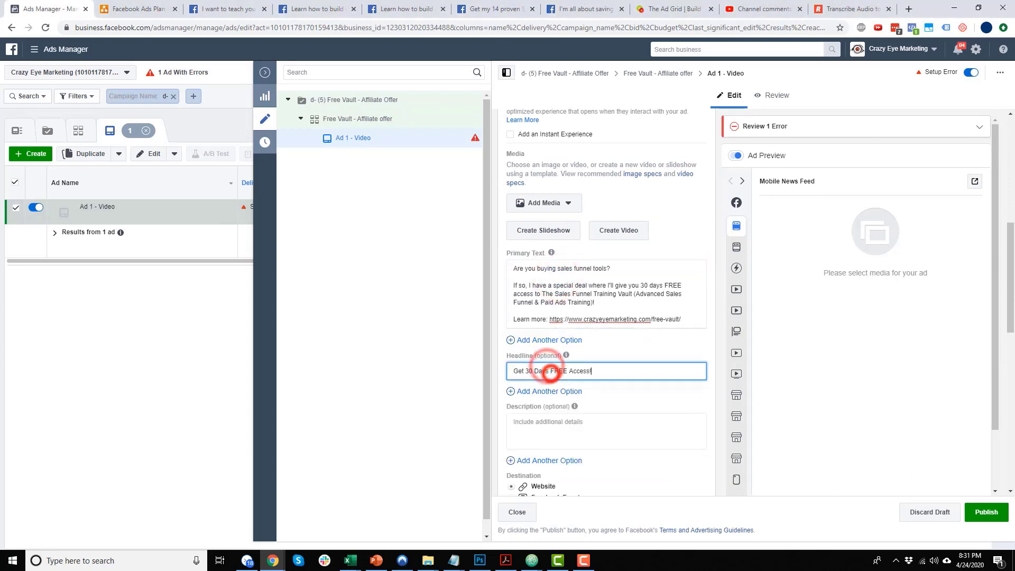
{"action": "scroll", "coordinate": [662, 402], "scroll_direction": "down", "scroll_amount": 15}
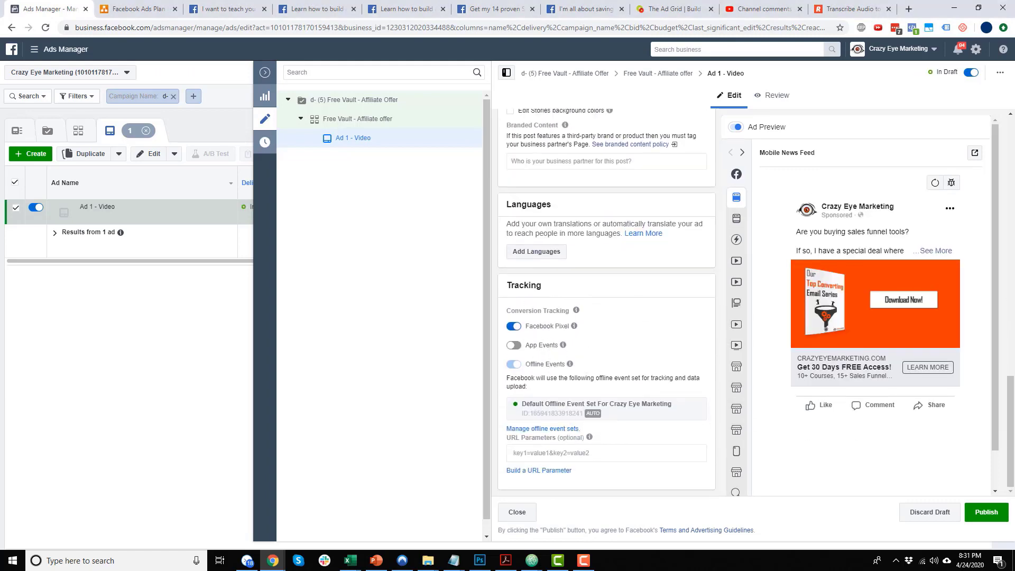
{"action": "left_click", "coordinate": [553, 453]}
{"action": "key", "text": "ctrl+v"}
{"action": "left_click", "coordinate": [402, 326]}
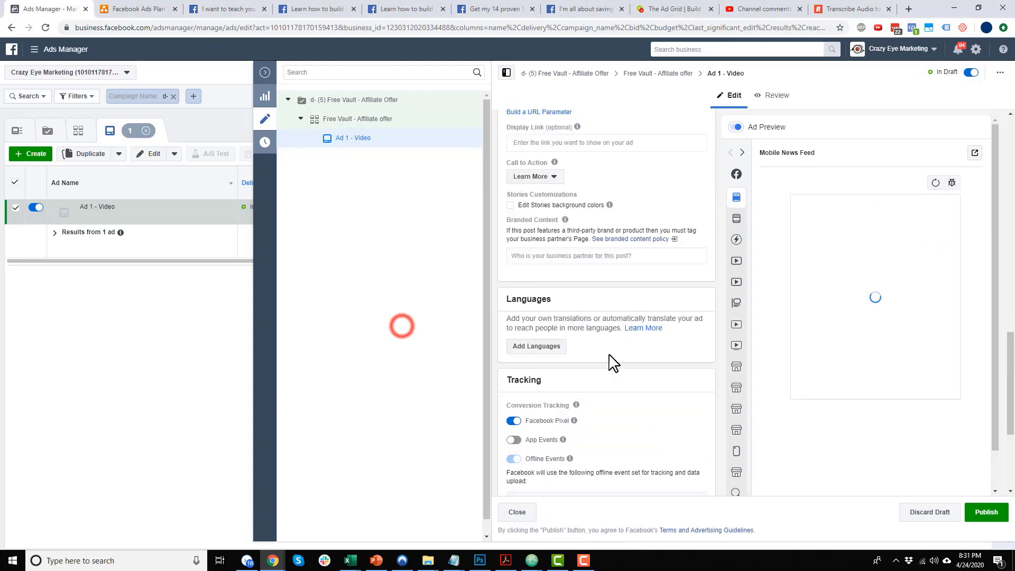
Step: Add the account video "Affiliate Links - Square.mp4" as the ad's media and look over the ad settings
{"action": "scroll", "coordinate": [608, 360], "scroll_direction": "up", "scroll_amount": 15}
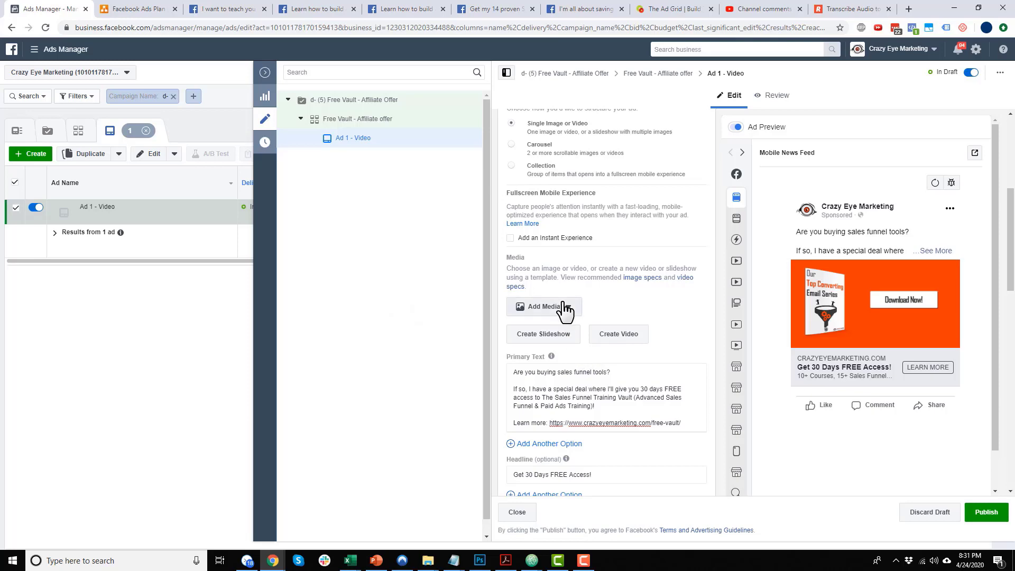
{"action": "scroll", "coordinate": [564, 312], "scroll_direction": "up", "scroll_amount": 1}
{"action": "left_click", "coordinate": [562, 359]}
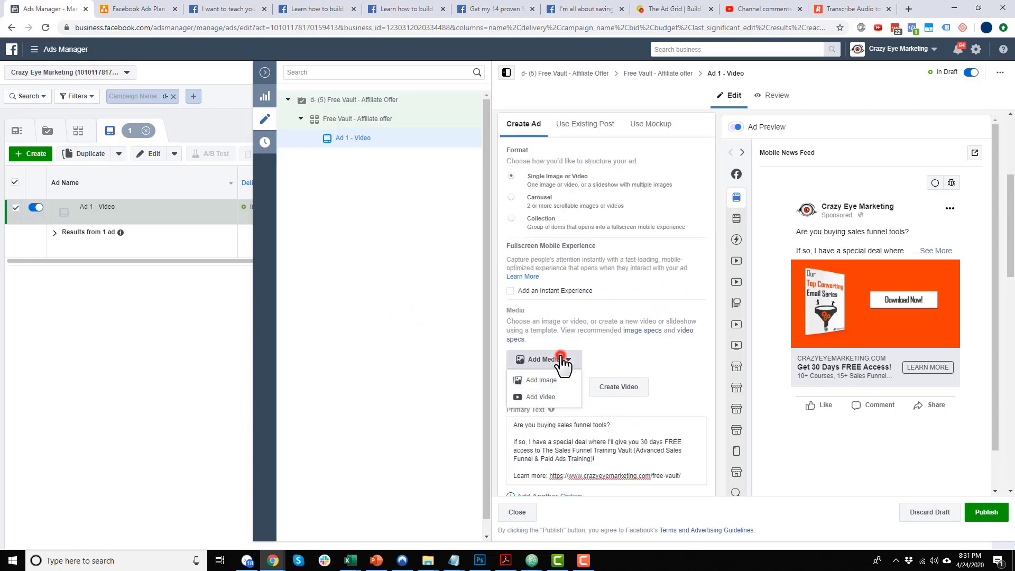
{"action": "left_click", "coordinate": [545, 397]}
{"action": "left_click", "coordinate": [473, 160]}
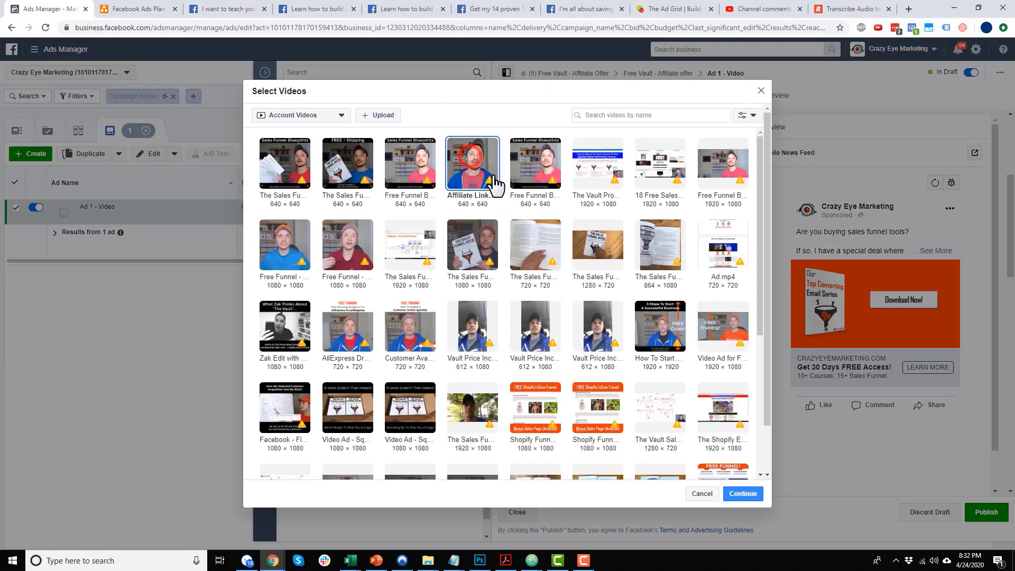
{"action": "left_click", "coordinate": [745, 494]}
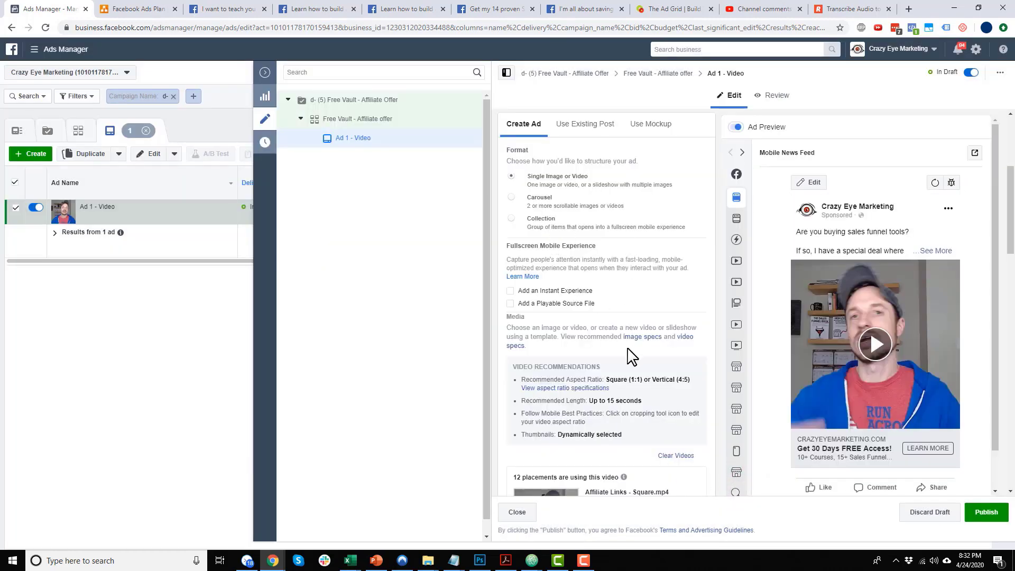
{"action": "scroll", "coordinate": [632, 356], "scroll_direction": "down", "scroll_amount": 7}
{"action": "scroll", "coordinate": [622, 406], "scroll_direction": "up", "scroll_amount": 7}
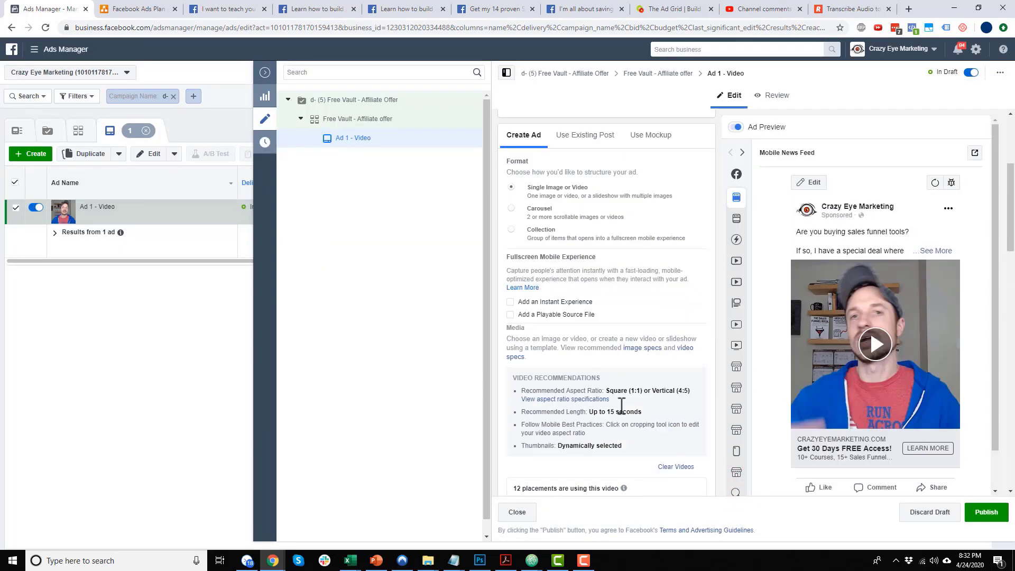
{"action": "scroll", "coordinate": [621, 406], "scroll_direction": "up", "scroll_amount": 4}
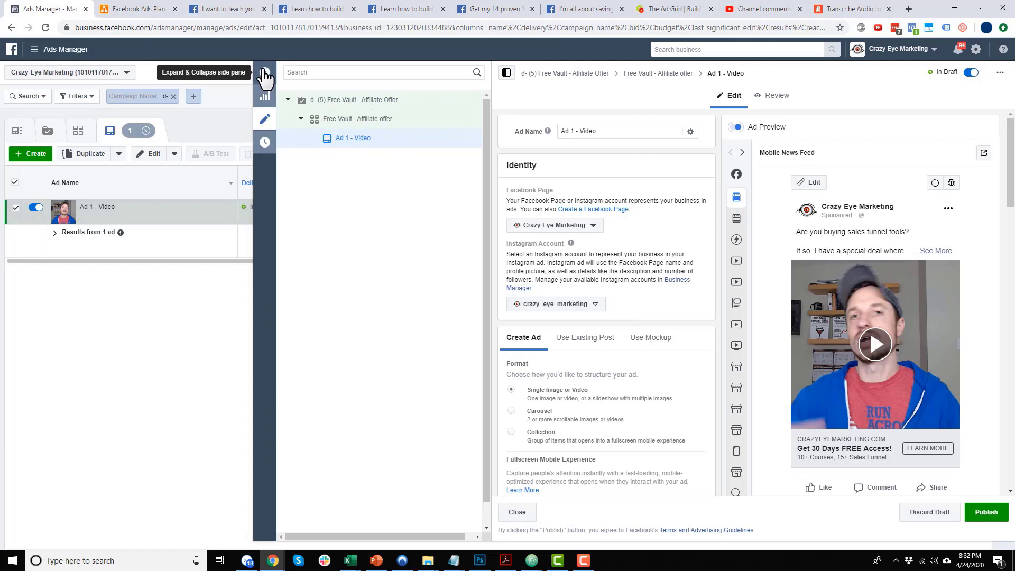
Step: Review the included and excluded audiences of the "Free Vault - Affiliate offer" ad set, and publish the draft campaign, ad set and ad
{"action": "left_click", "coordinate": [366, 119]}
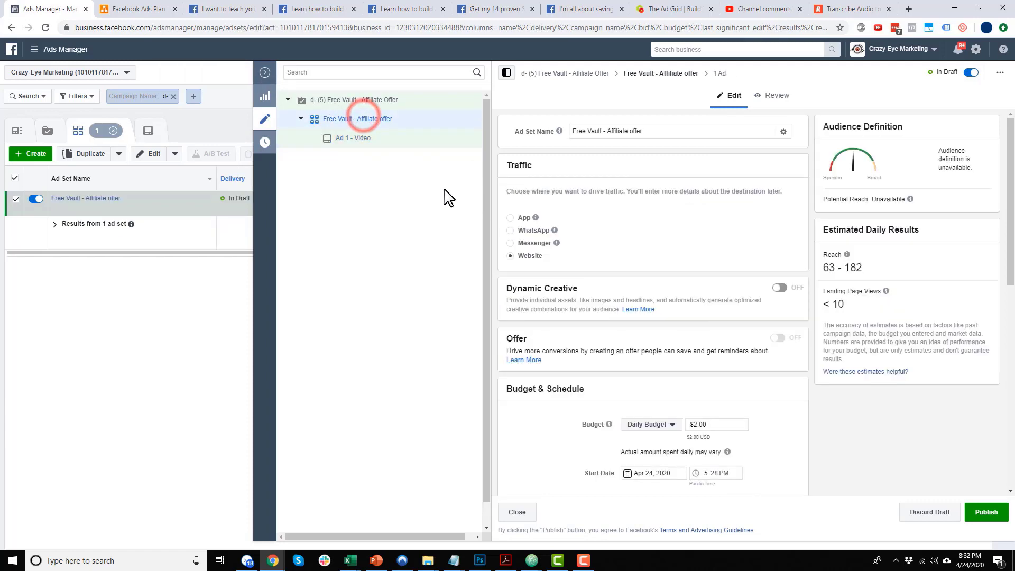
{"action": "scroll", "coordinate": [731, 399], "scroll_direction": "down", "scroll_amount": 9}
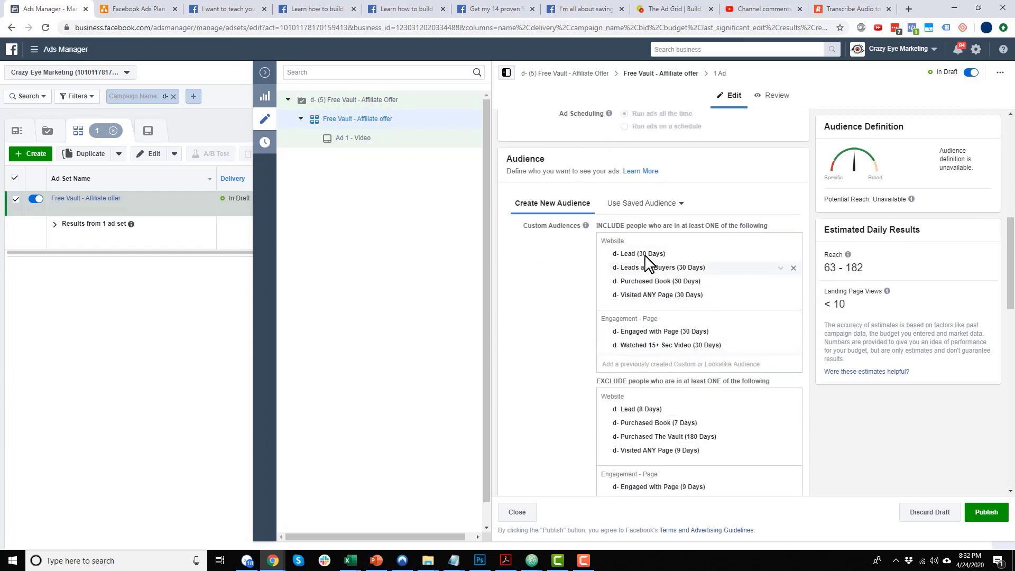
{"action": "scroll", "coordinate": [544, 314], "scroll_direction": "down", "scroll_amount": 2}
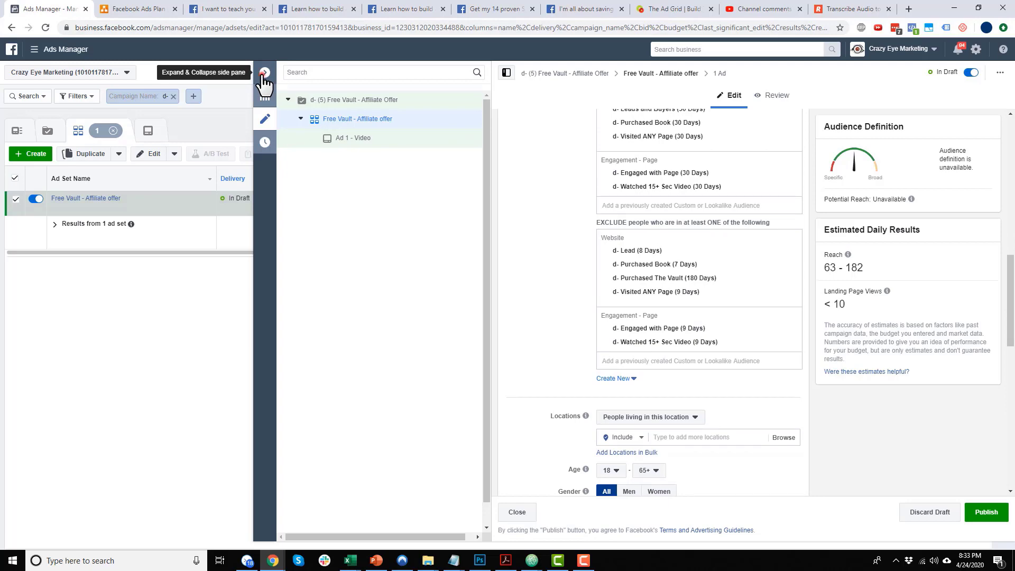
{"action": "left_click", "coordinate": [264, 74]}
{"action": "left_click", "coordinate": [922, 72]}
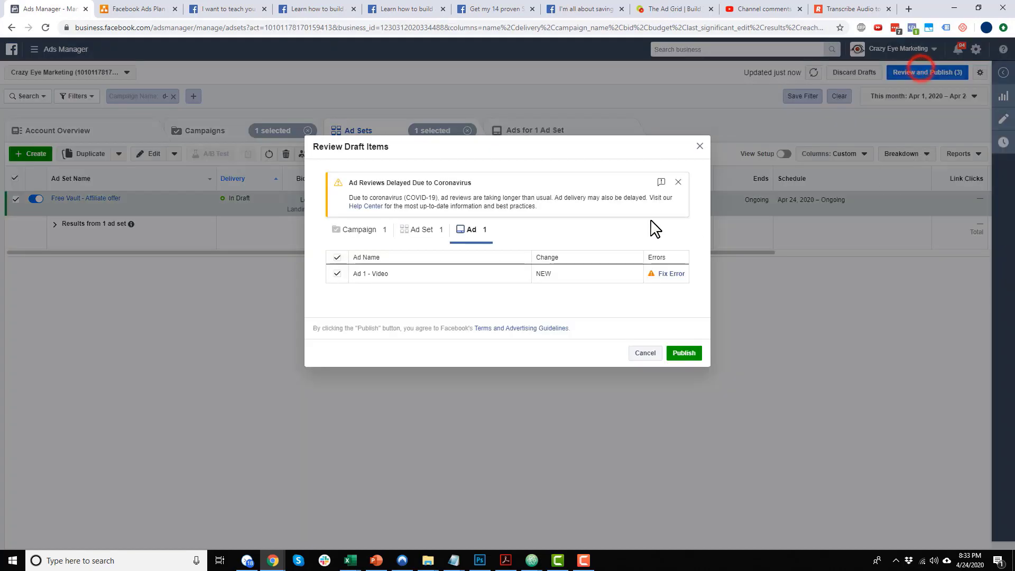
{"action": "left_click", "coordinate": [688, 354]}
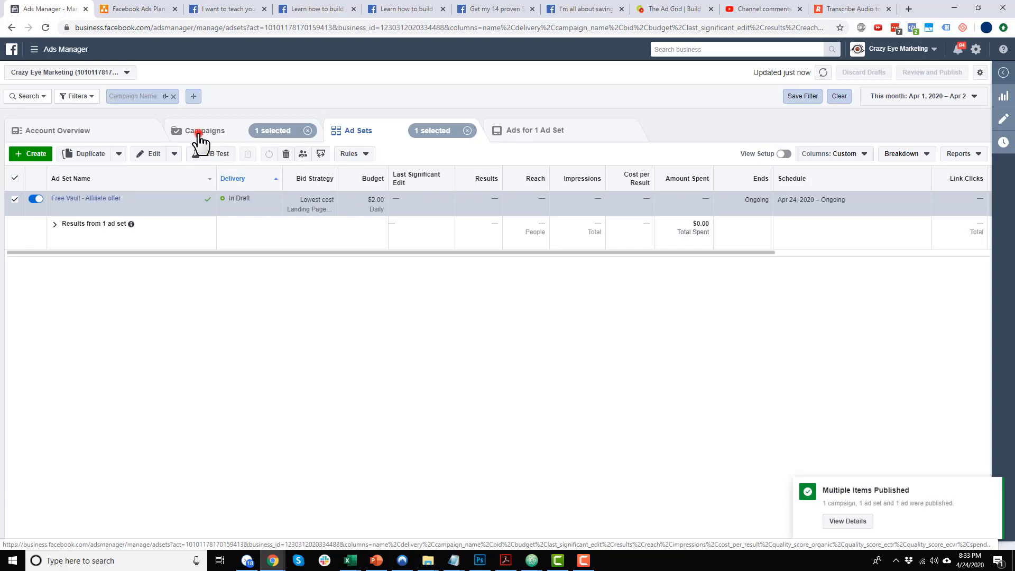
Step: Turn off the campaign "d- (5) Free Vault - Affiliate Offer" in the campaign list and deselect it
{"action": "left_click", "coordinate": [205, 134]}
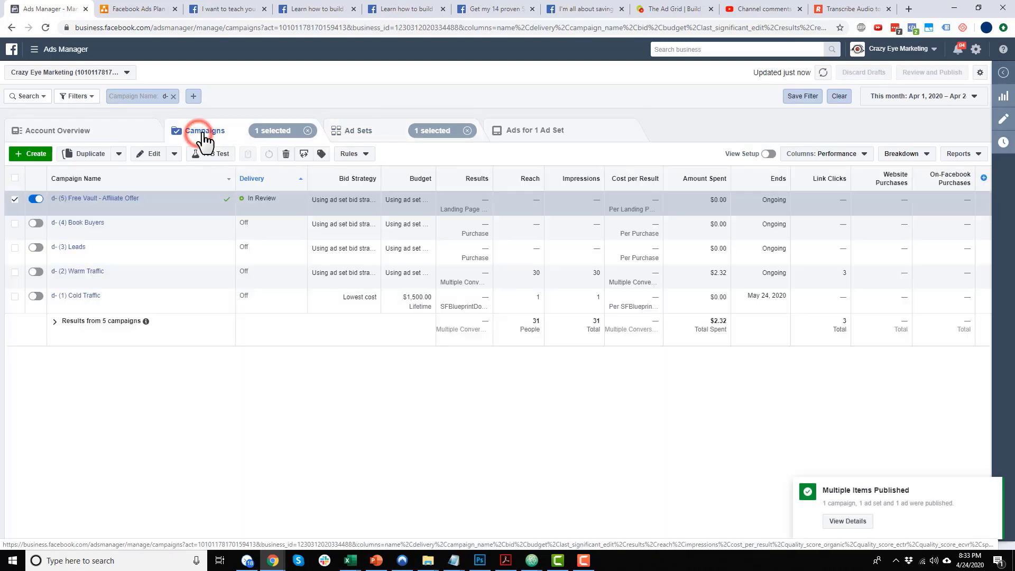
{"action": "left_click", "coordinate": [35, 199]}
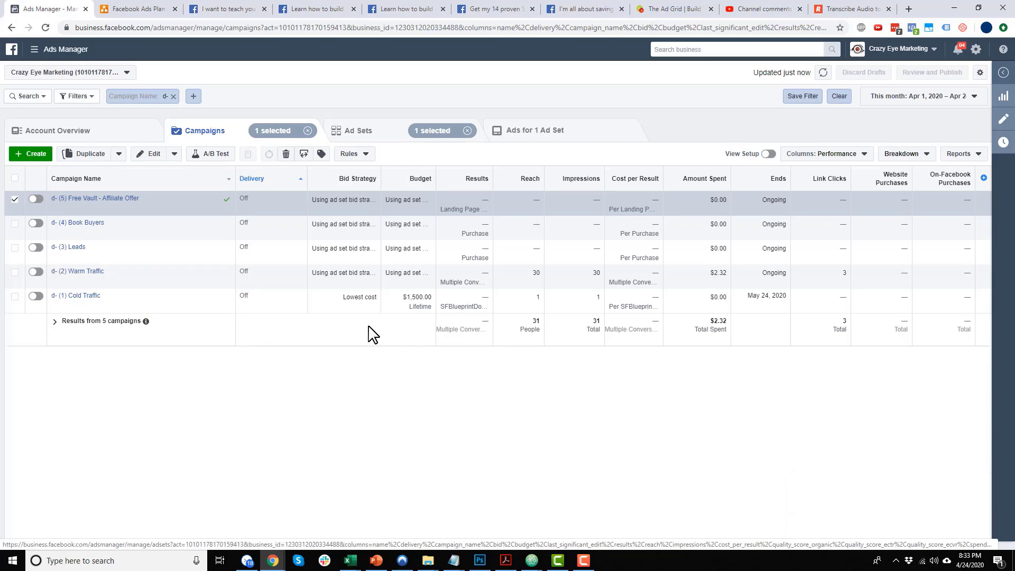
{"action": "left_click", "coordinate": [14, 199]}
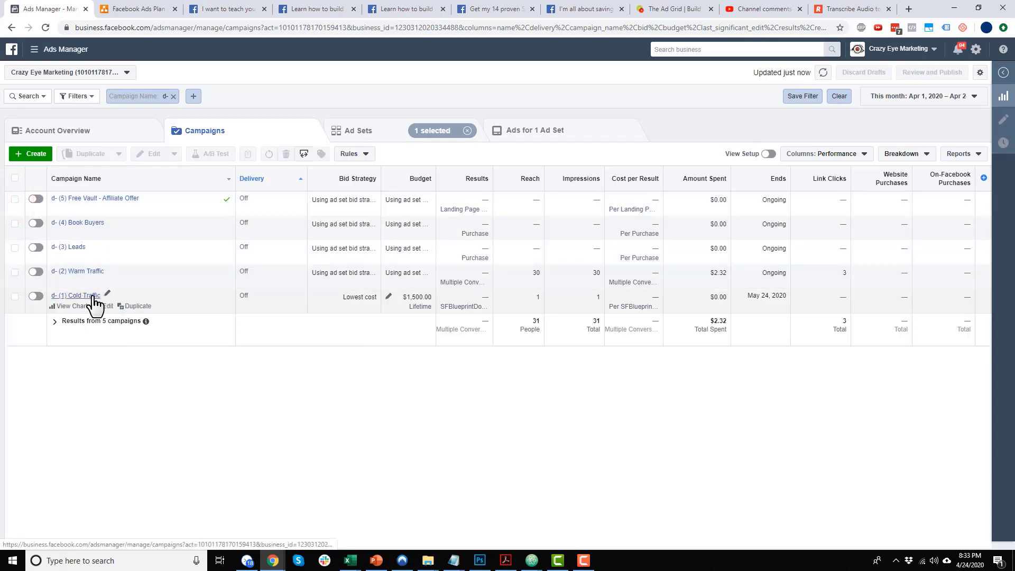
Step: Compare the five campaigns with the Initial Plan diagram, from cold traffic through the retargeting stages
{"action": "left_click", "coordinate": [135, 10]}
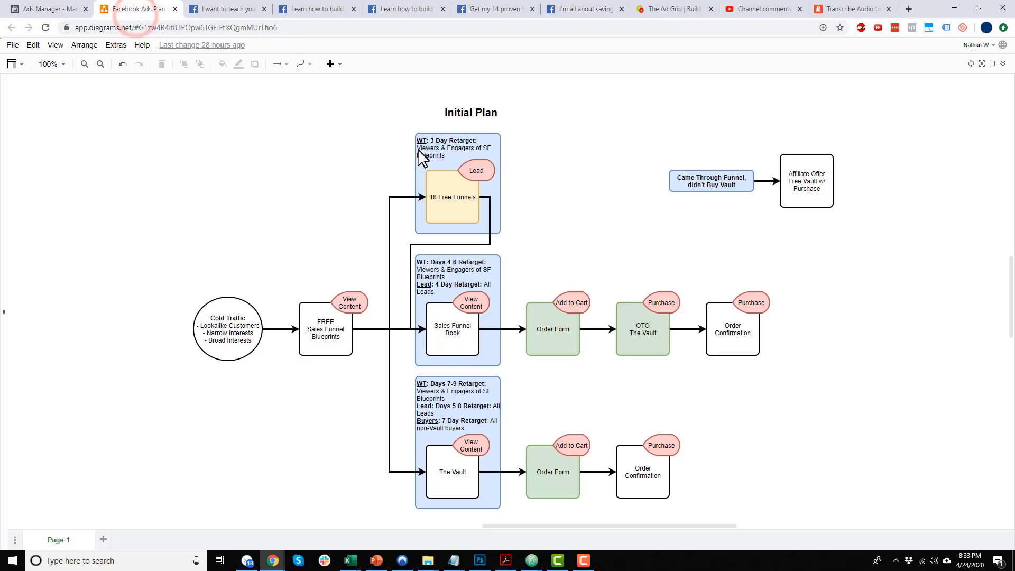
{"action": "left_click", "coordinate": [62, 9]}
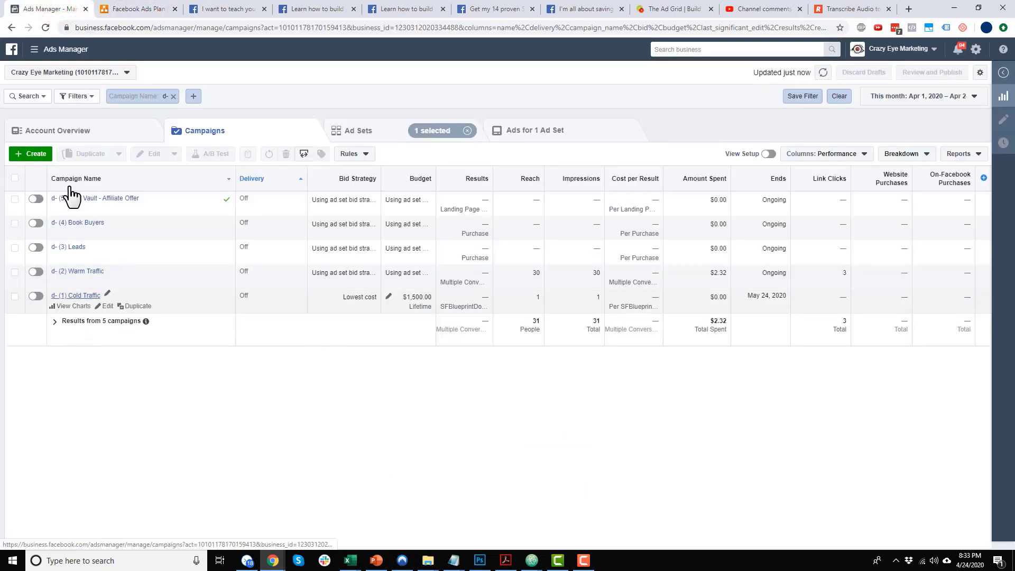
{"action": "left_click", "coordinate": [129, 9]}
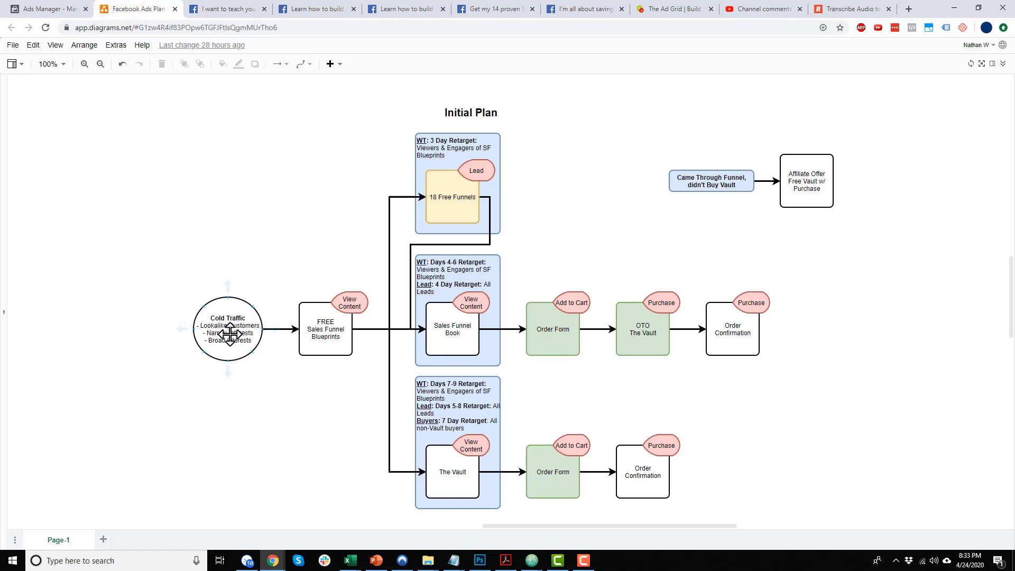
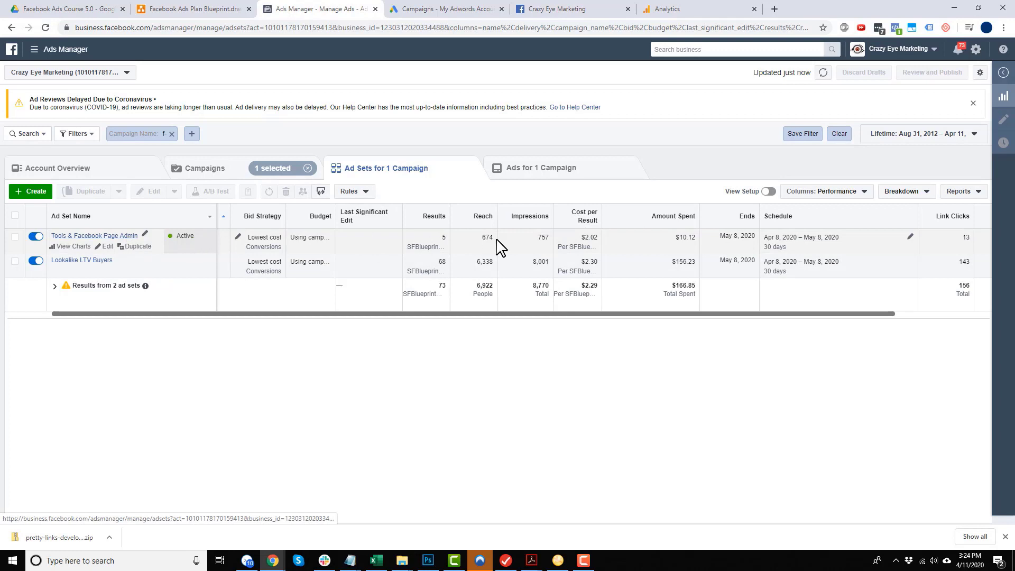
Step: Examine the cost per result, amount spent and website purchases of the "Tools & Facebook Page Admin" and "Lookalike LTV Buyers" ad sets
{"action": "left_click", "coordinate": [588, 239]}
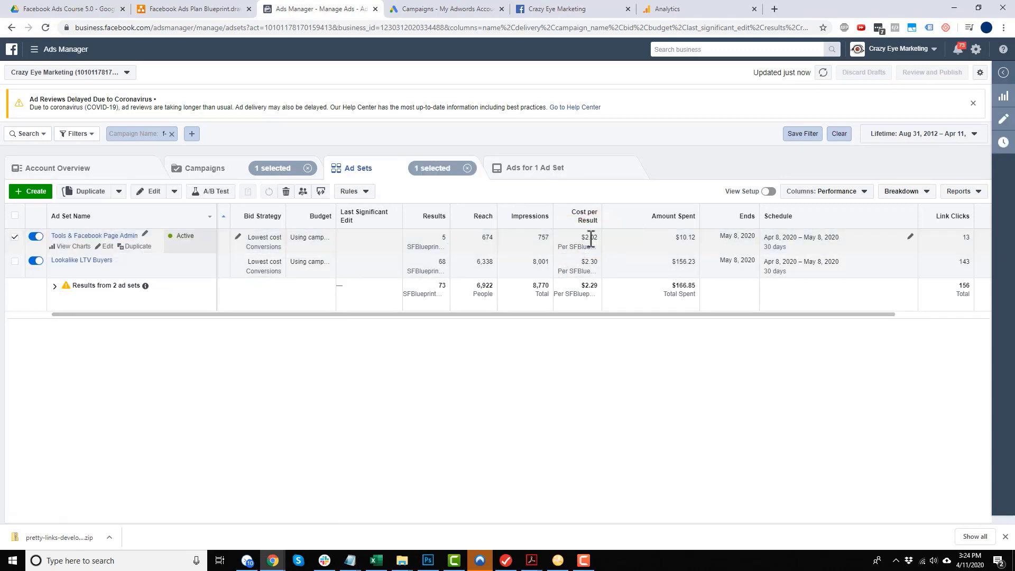
{"action": "left_click", "coordinate": [677, 238]}
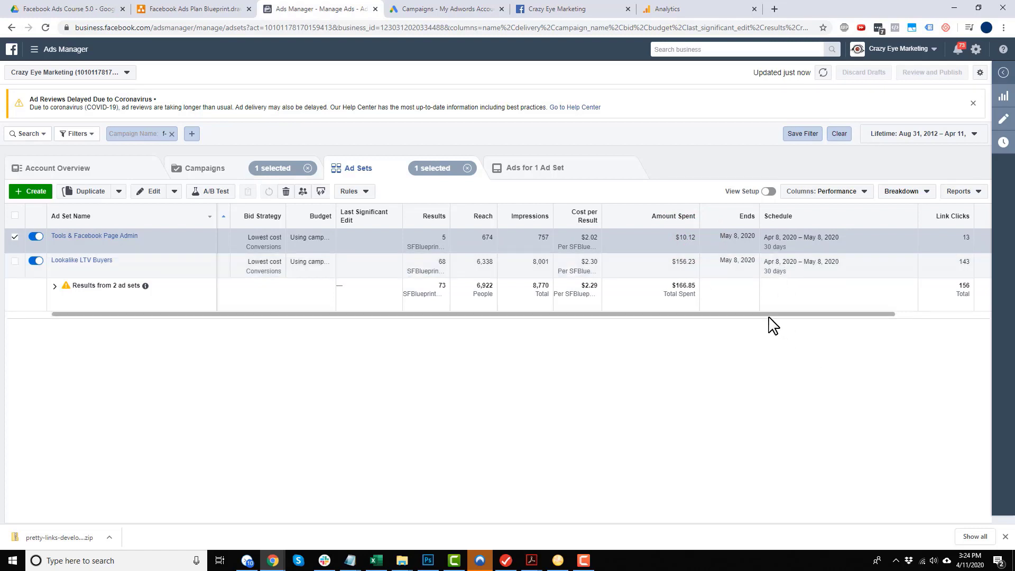
{"action": "left_click_drag", "start_coordinate": [723, 314], "coordinate": [888, 321]}
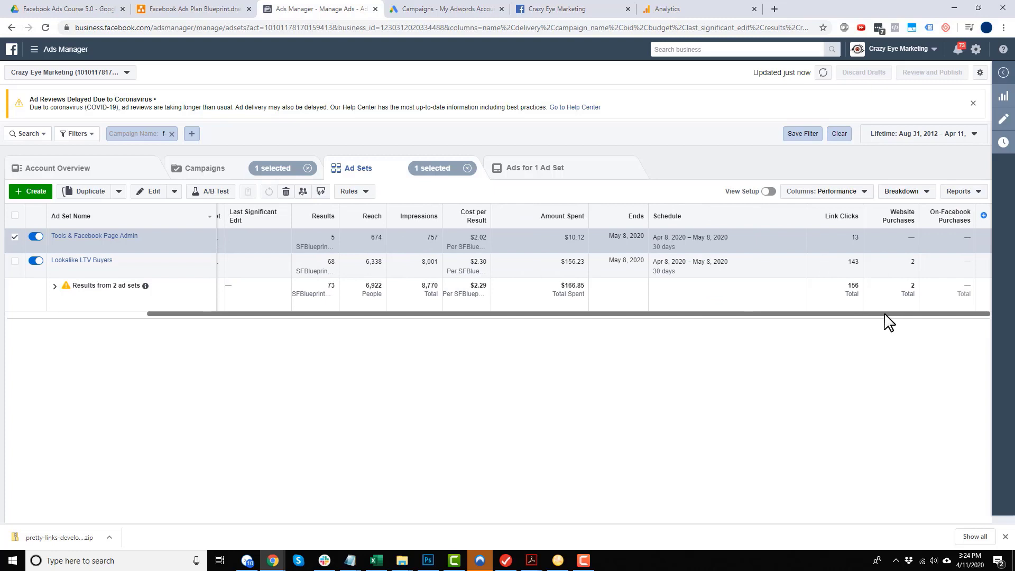
{"action": "triple_click", "coordinate": [899, 312]}
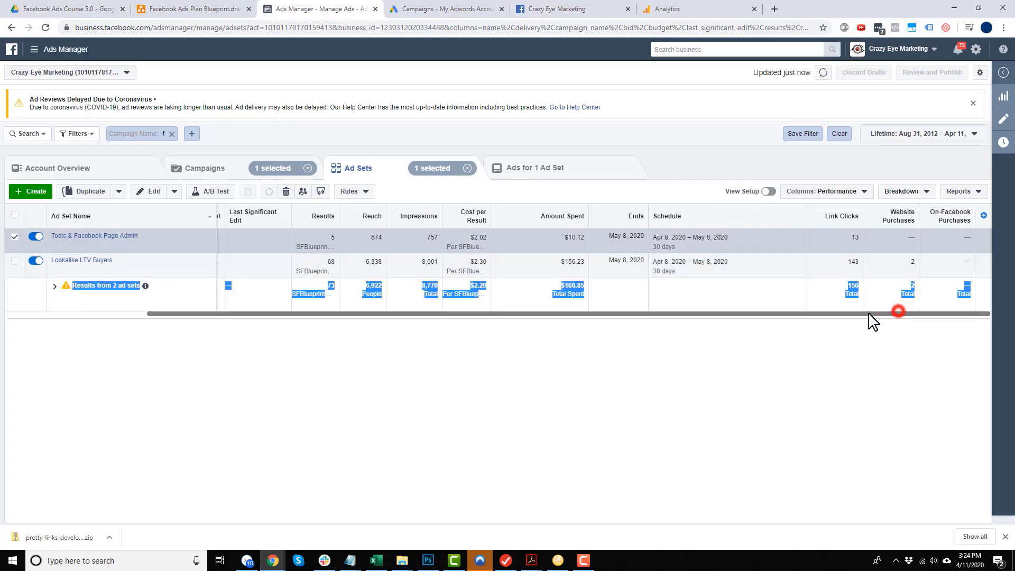
{"action": "left_click", "coordinate": [775, 324]}
{"action": "left_click_drag", "start_coordinate": [726, 316], "coordinate": [609, 324]}
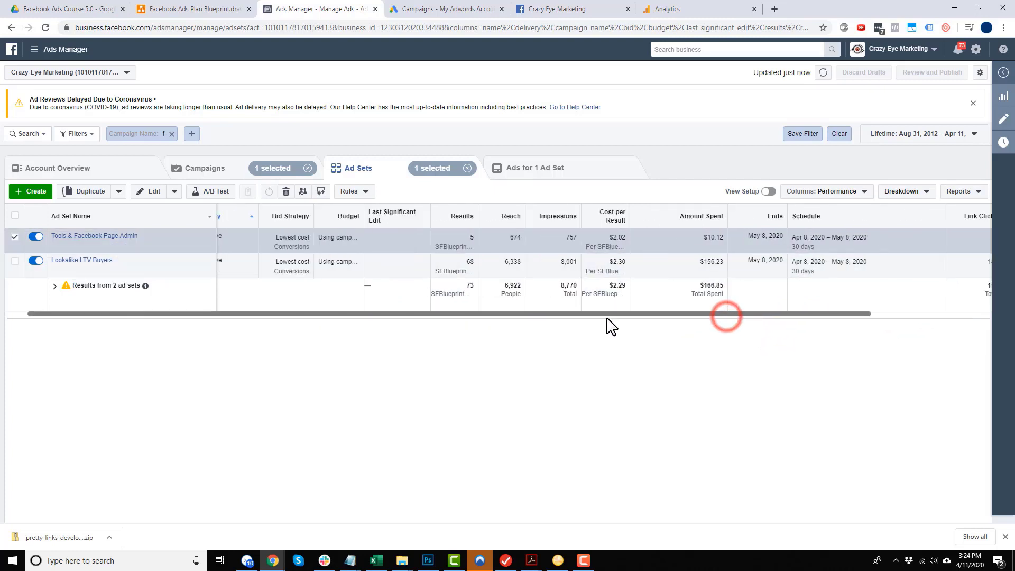
Step: Review the spend and results of the Leads and book buyers campaigns, and consult the "Changes After 1 Week" ads plan
{"action": "left_click", "coordinate": [223, 169]}
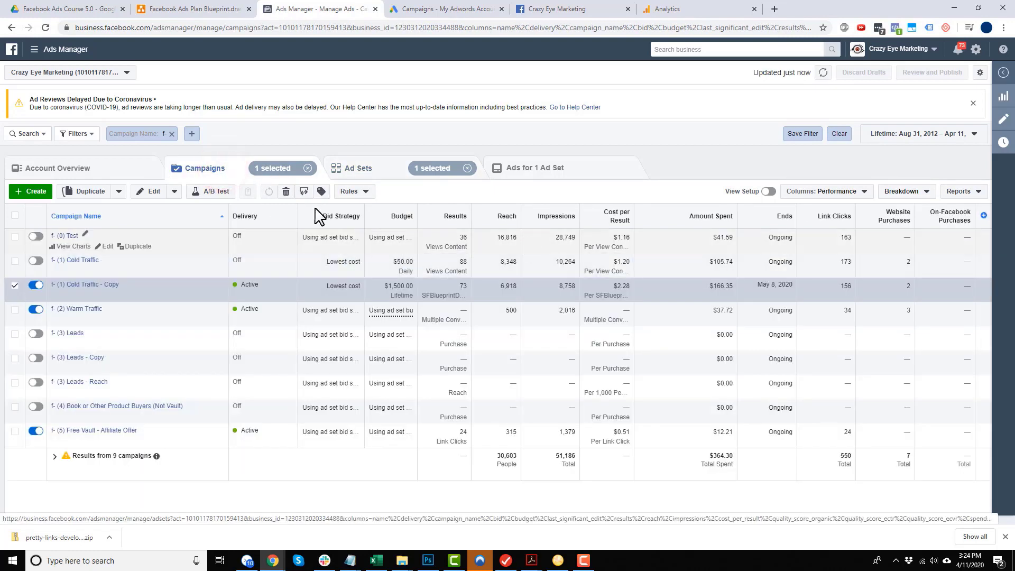
{"action": "left_click", "coordinate": [15, 285]}
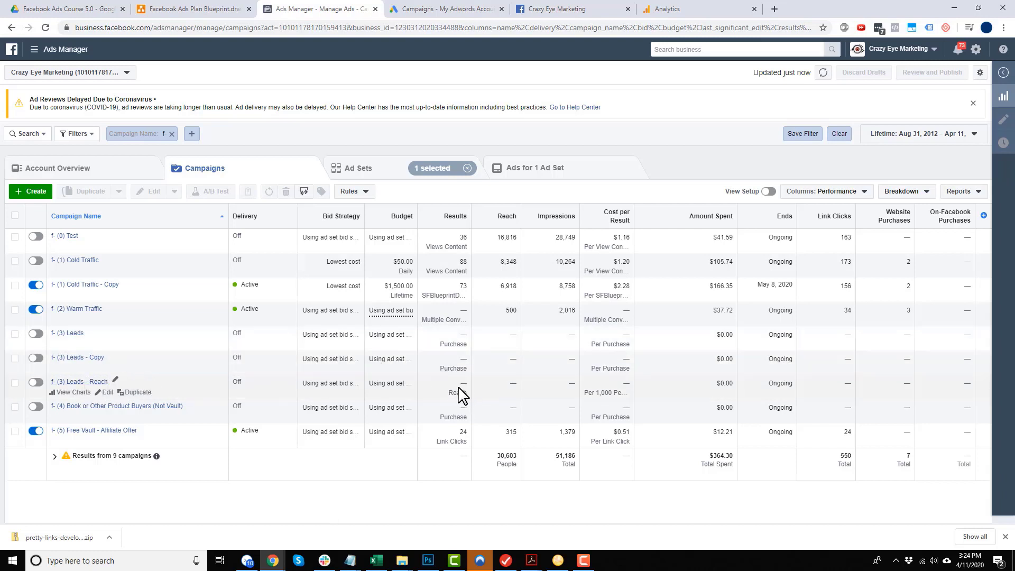
{"action": "left_click_drag", "start_coordinate": [689, 335], "coordinate": [738, 406]}
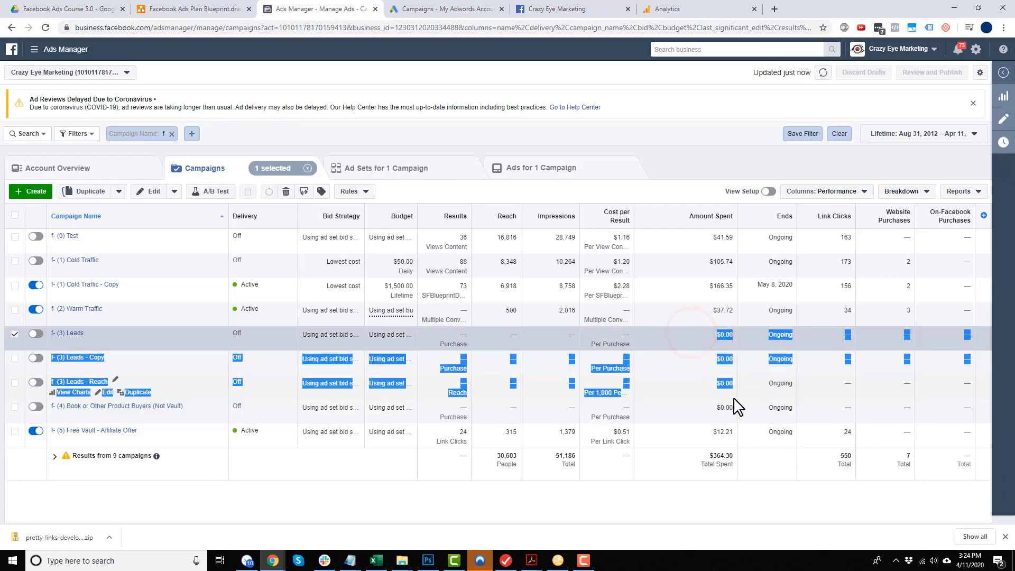
{"action": "left_click", "coordinate": [729, 342]}
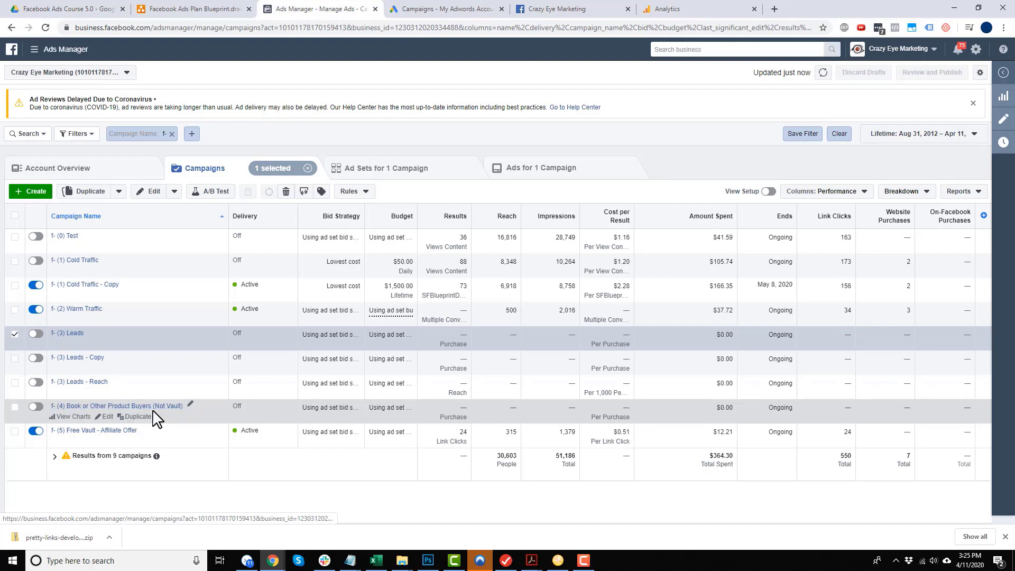
{"action": "left_click", "coordinate": [615, 411]}
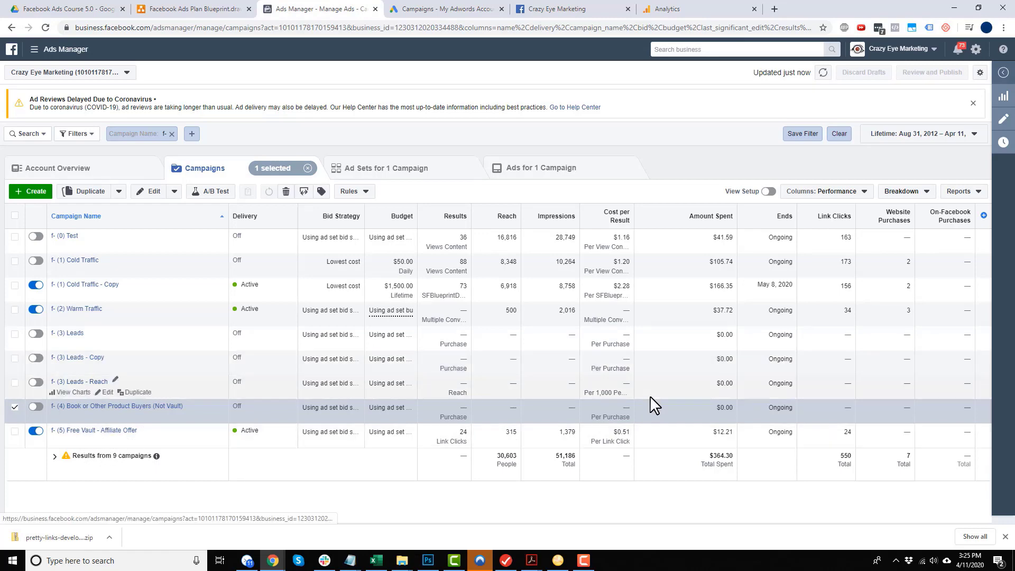
{"action": "left_click", "coordinate": [220, 10]}
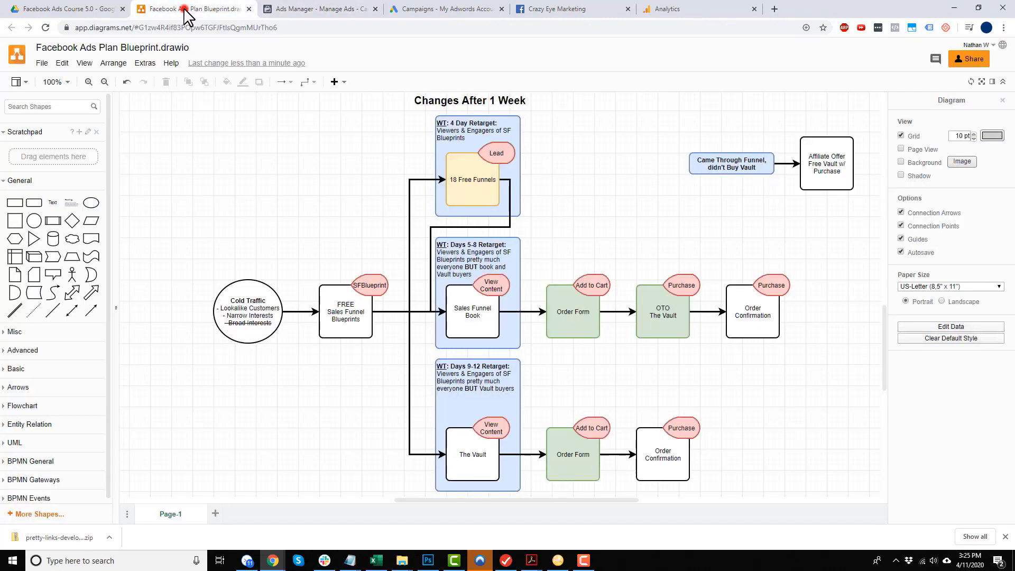
Step: In Ads Manager, examine the included and excluded custom audiences of the "18 Free Funnels (Days 0-4)" ad set in the Warm Traffic campaign
{"action": "left_click", "coordinate": [324, 9]}
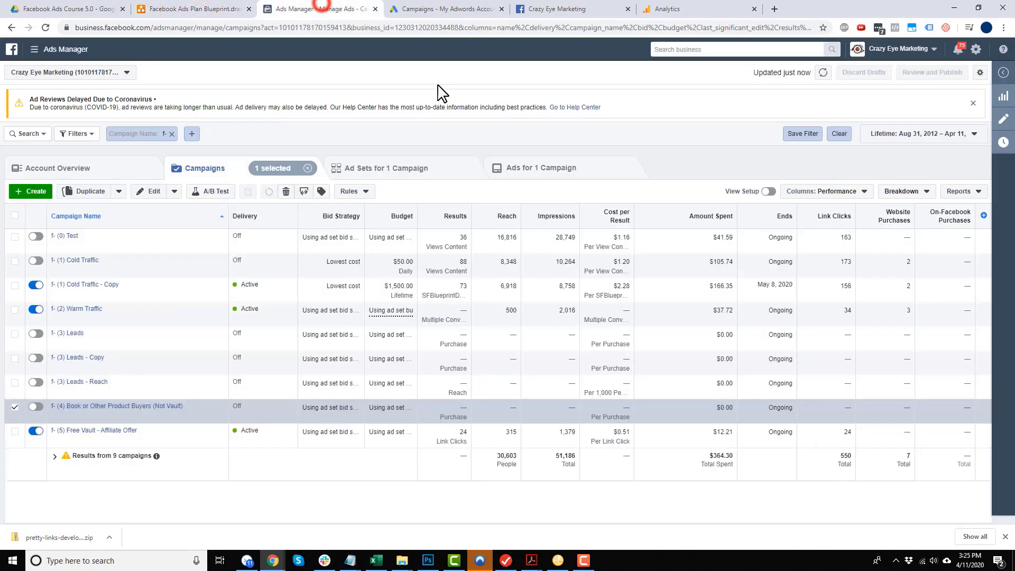
{"action": "left_click", "coordinate": [67, 310]}
{"action": "left_click_drag", "start_coordinate": [342, 337], "coordinate": [308, 344]}
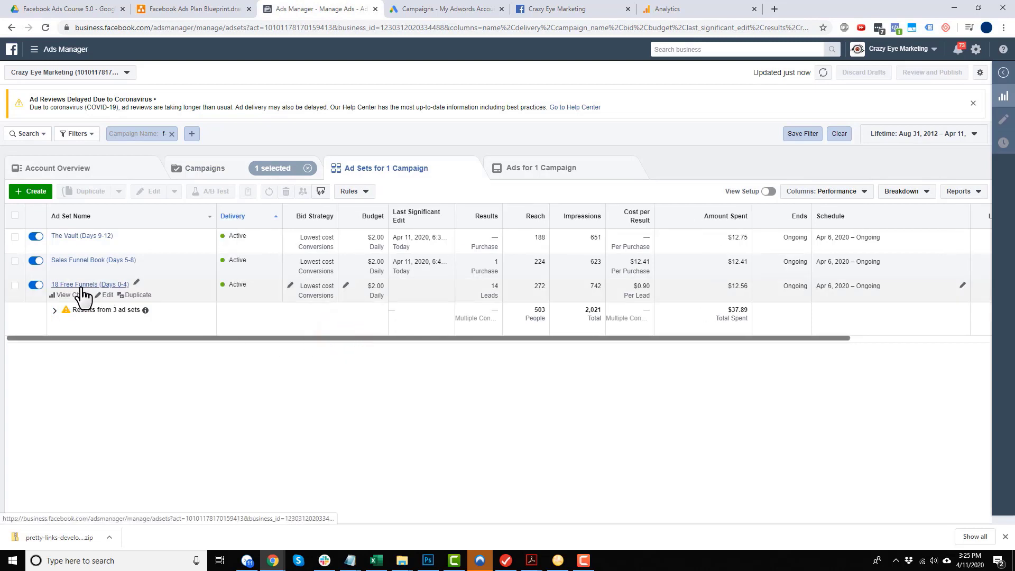
{"action": "left_click", "coordinate": [108, 295]}
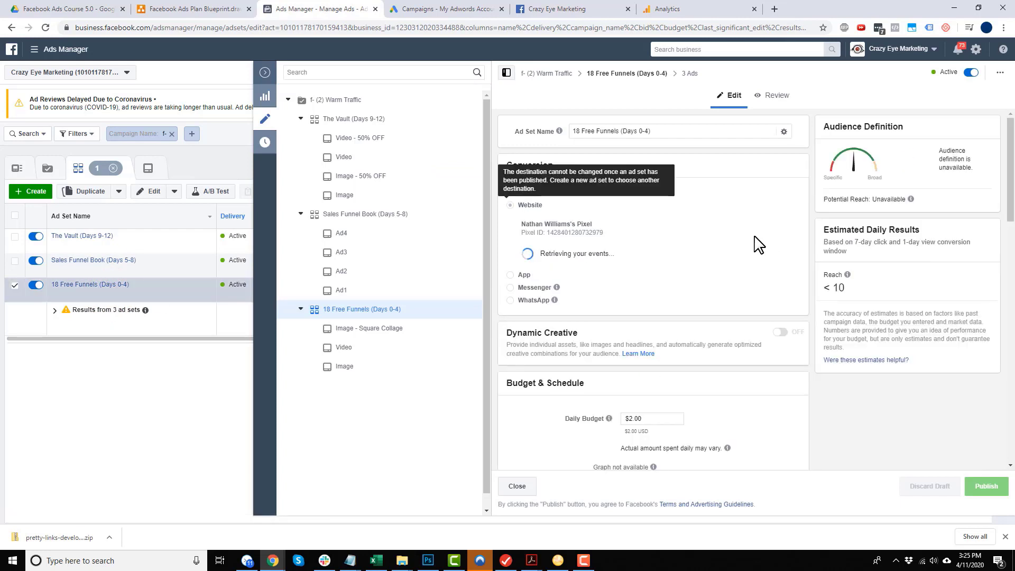
{"action": "left_click", "coordinate": [635, 132]}
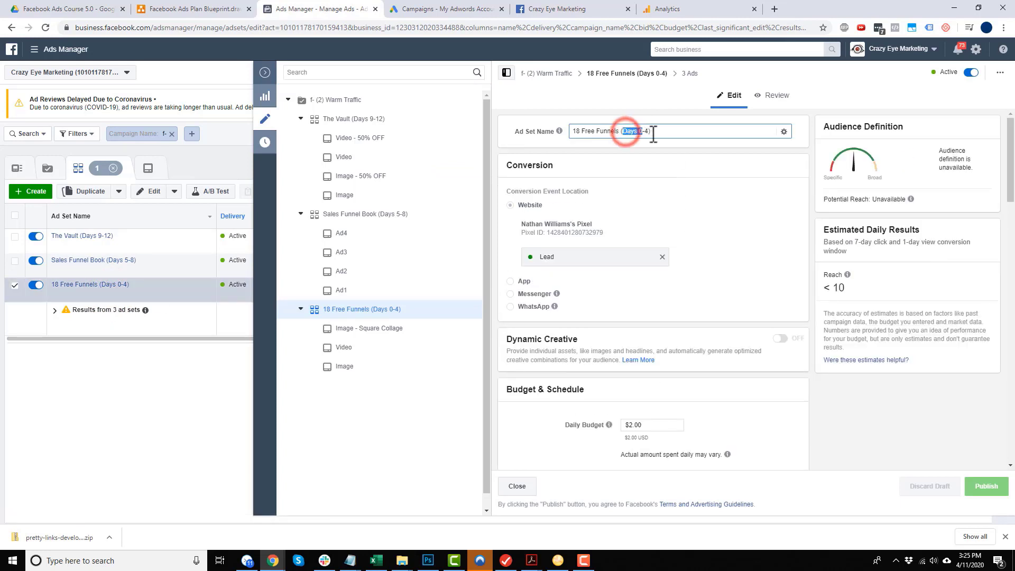
{"action": "scroll", "coordinate": [684, 169], "scroll_direction": "down", "scroll_amount": 11}
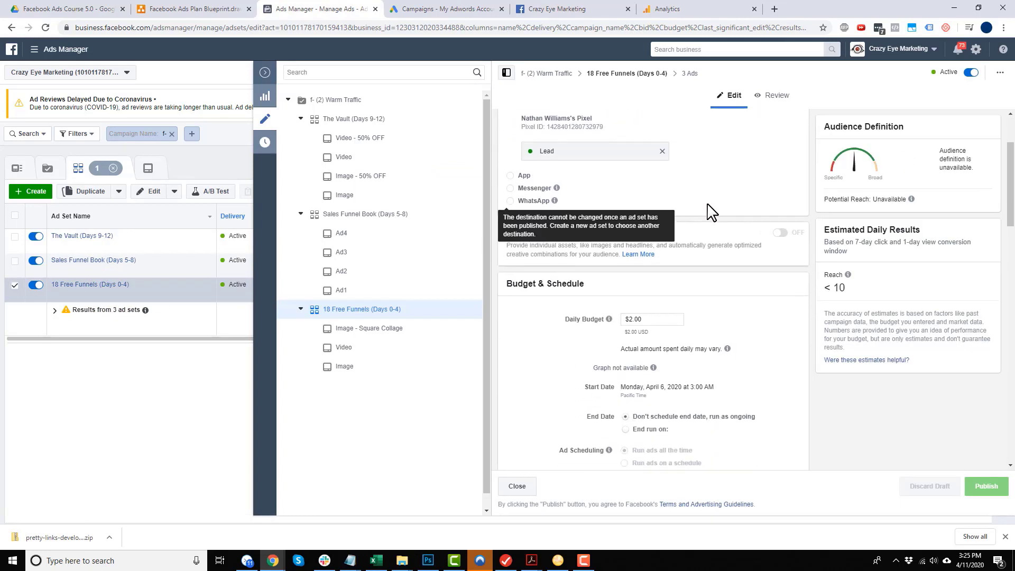
{"action": "scroll", "coordinate": [722, 236], "scroll_direction": "down", "scroll_amount": 1}
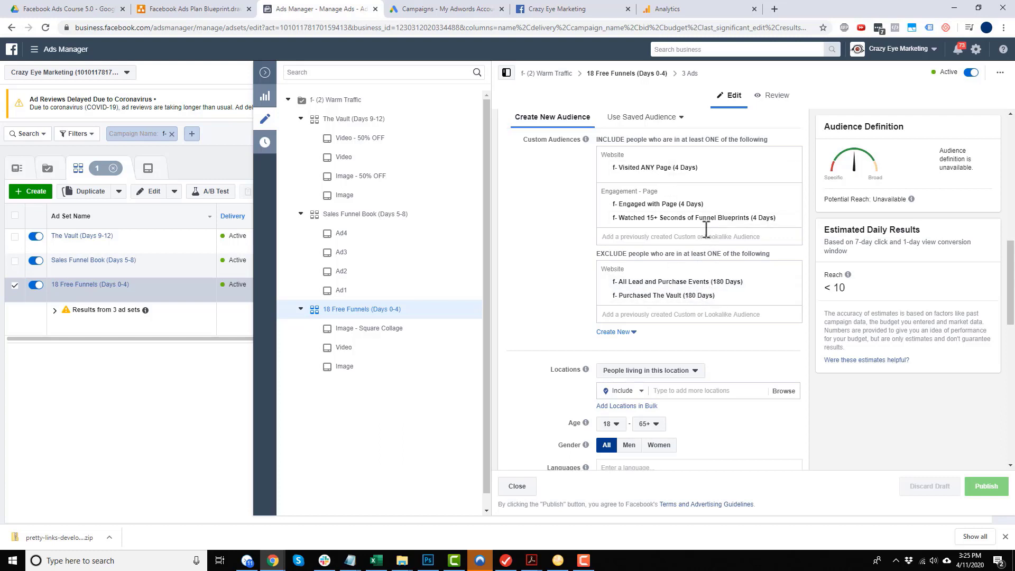
Step: Check the audience inclusions, exclusions and detailed targeting of the "Sales Funnel Book (Days 5-8)" ad set
{"action": "left_click", "coordinate": [370, 214]}
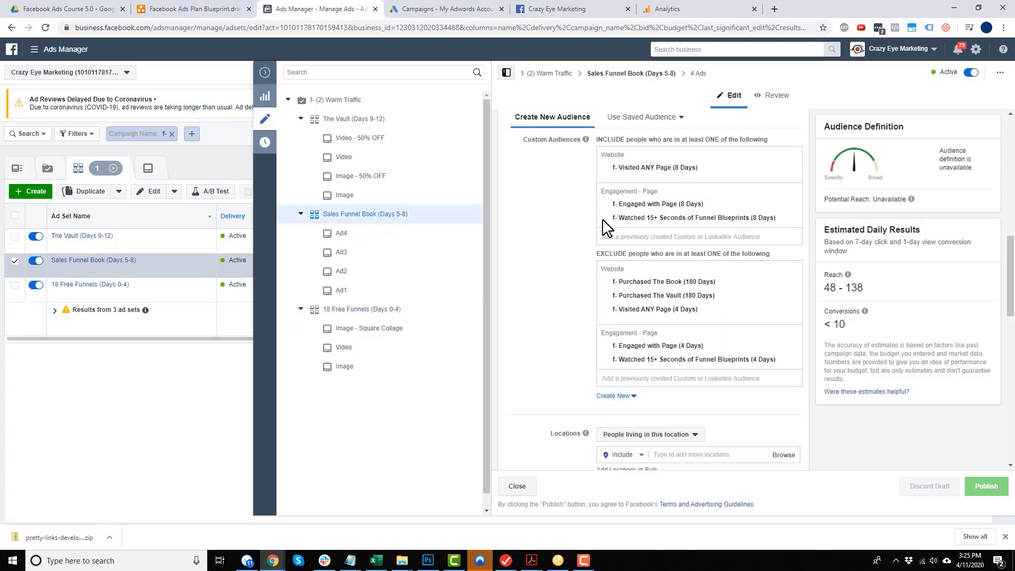
{"action": "scroll", "coordinate": [605, 233], "scroll_direction": "up", "scroll_amount": 1}
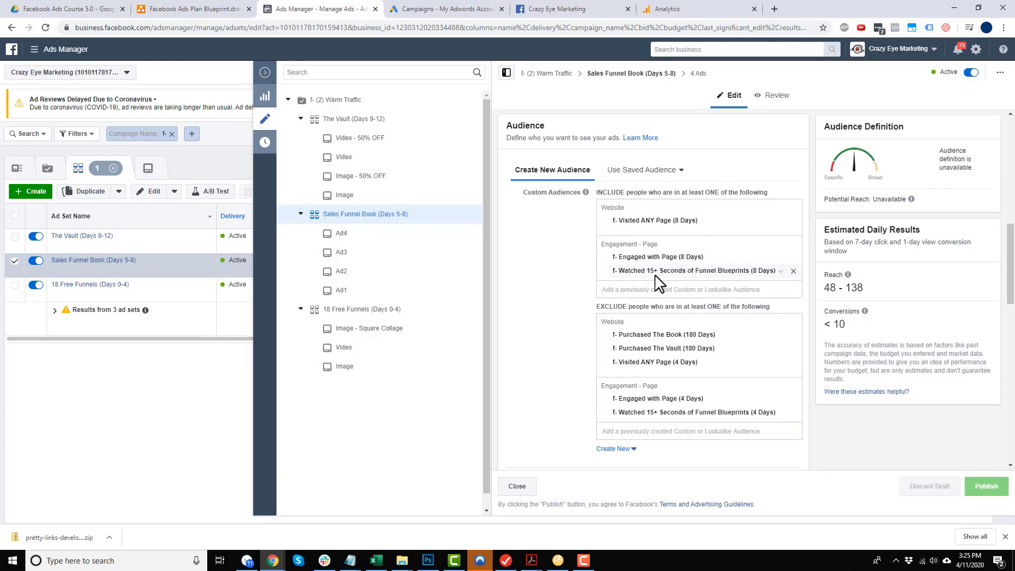
{"action": "scroll", "coordinate": [719, 281], "scroll_direction": "down", "scroll_amount": 2}
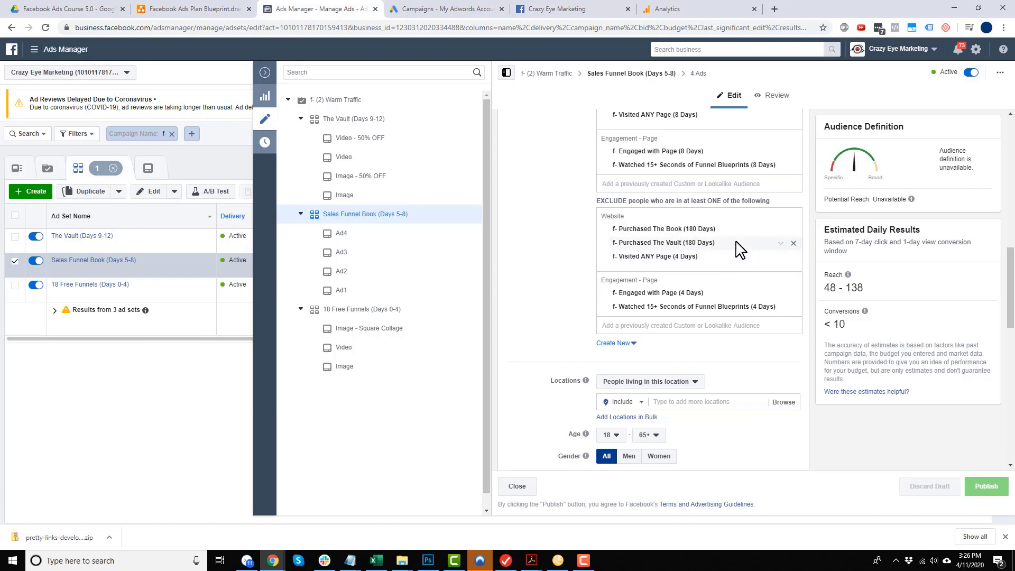
{"action": "scroll", "coordinate": [661, 307], "scroll_direction": "down", "scroll_amount": 4}
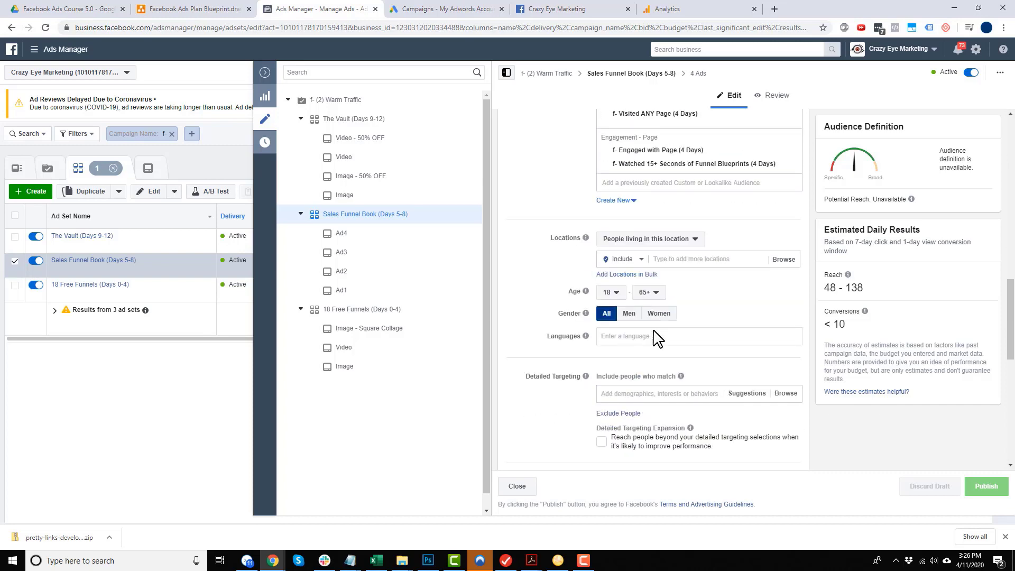
{"action": "scroll", "coordinate": [557, 302], "scroll_direction": "down", "scroll_amount": 4}
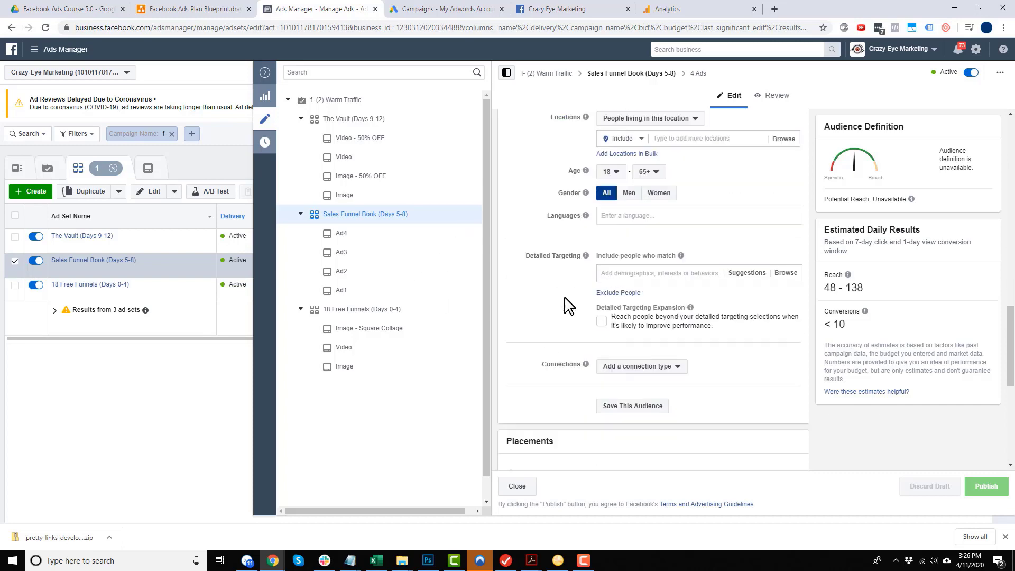
{"action": "scroll", "coordinate": [685, 350], "scroll_direction": "up", "scroll_amount": 5}
Step: Check the custom audiences of "The Vault (Days 9-12)" ad set, close the editor and return to the campaign list
{"action": "left_click", "coordinate": [354, 117]}
{"action": "scroll", "coordinate": [757, 349], "scroll_direction": "up", "scroll_amount": 4}
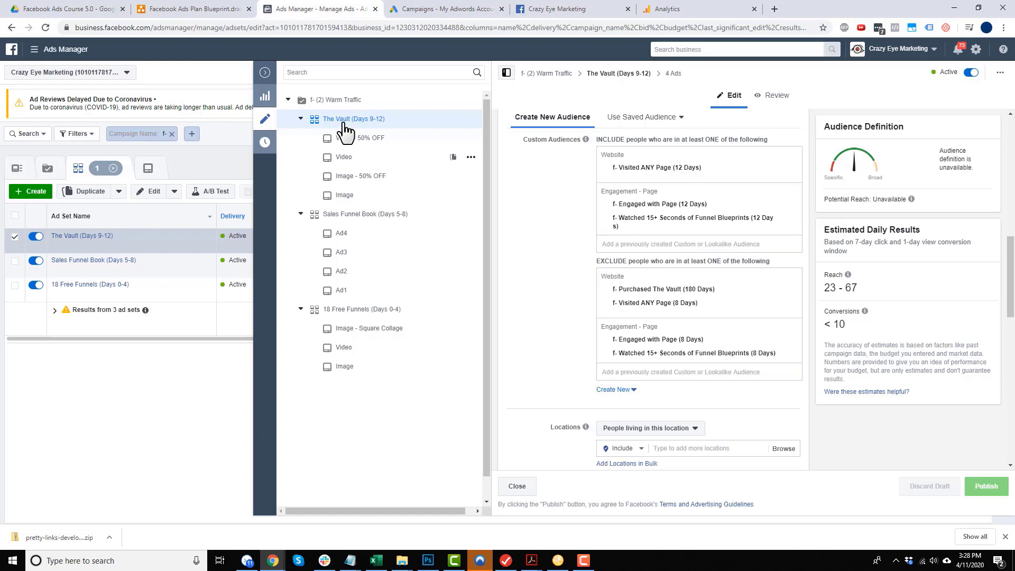
{"action": "left_click", "coordinate": [263, 74]}
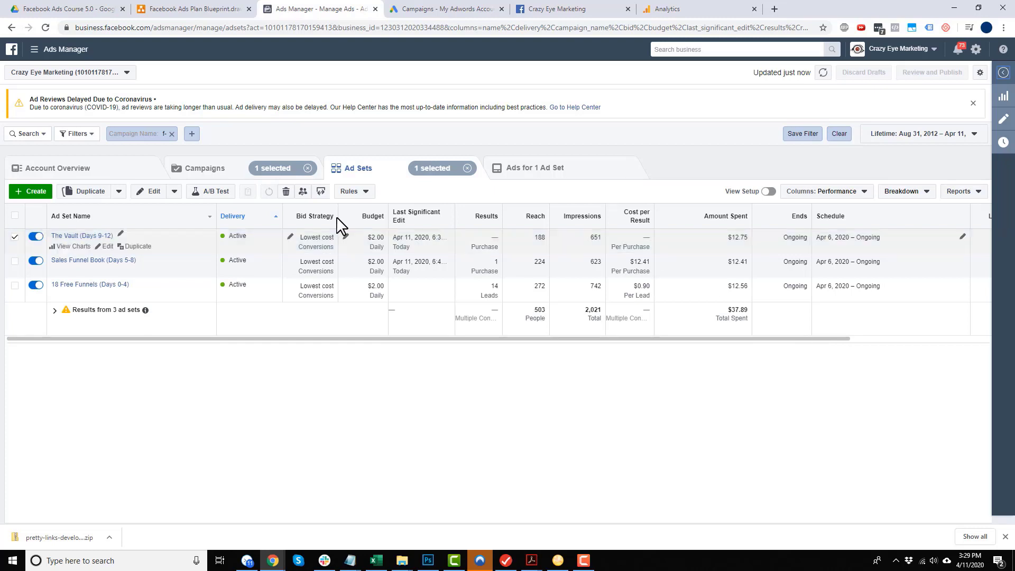
{"action": "left_click", "coordinate": [226, 172]}
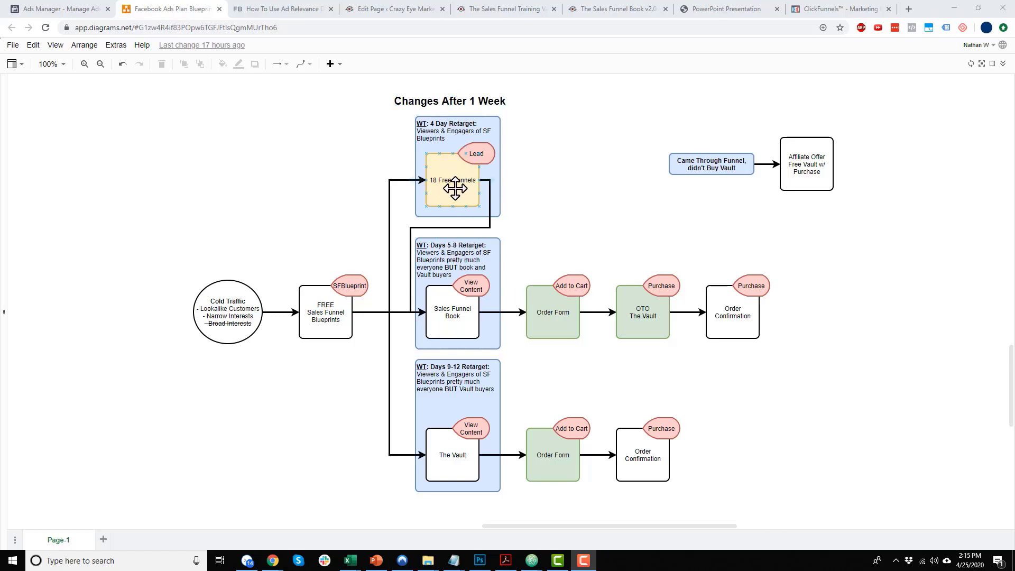
Step: Compare the initial retargeting diagram with the "Changes After 1 Week" diagram in the ads plan
{"action": "scroll", "coordinate": [473, 296], "scroll_direction": "up", "scroll_amount": 5}
{"action": "scroll", "coordinate": [471, 310], "scroll_direction": "up", "scroll_amount": 3}
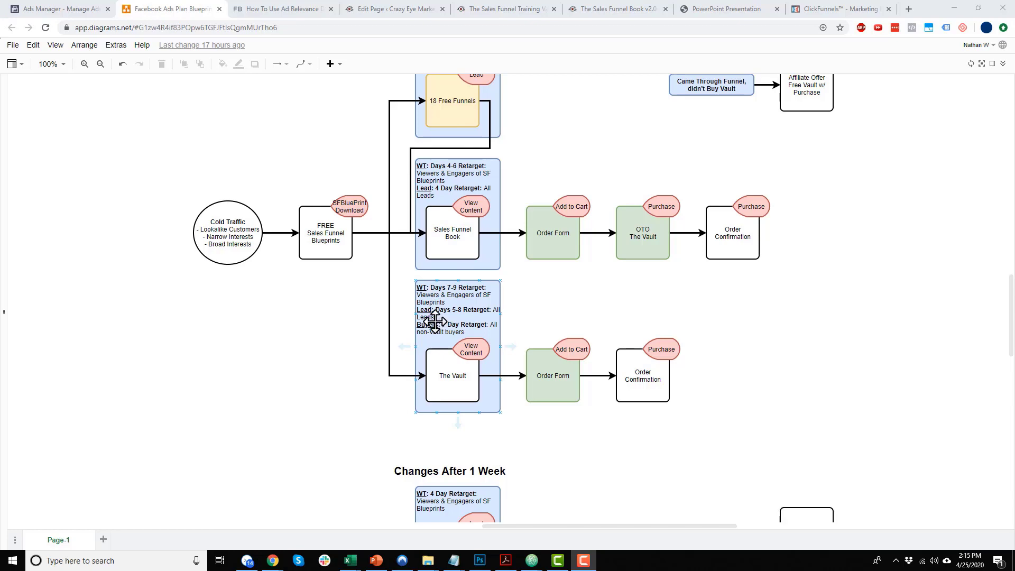
{"action": "scroll", "coordinate": [489, 353], "scroll_direction": "down", "scroll_amount": 7}
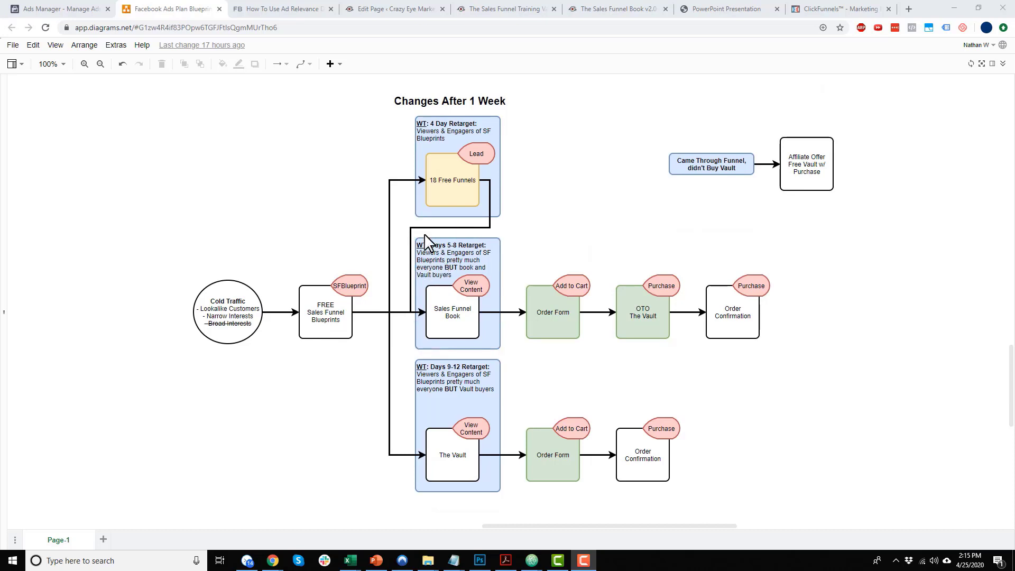
{"action": "left_click", "coordinate": [454, 316]}
Step: In Ads Manager, review the "f- (1) Cold Traffic - Copy" campaign's results, leads, adds to cart, cost per purchase and purchases conversion value
{"action": "left_click", "coordinate": [69, 9]}
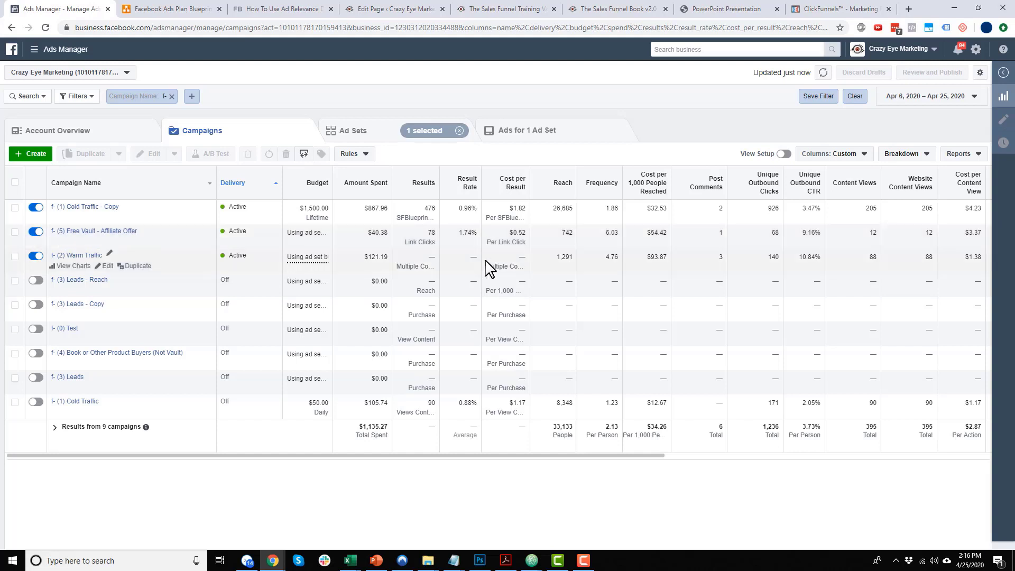
{"action": "left_click", "coordinate": [968, 562]}
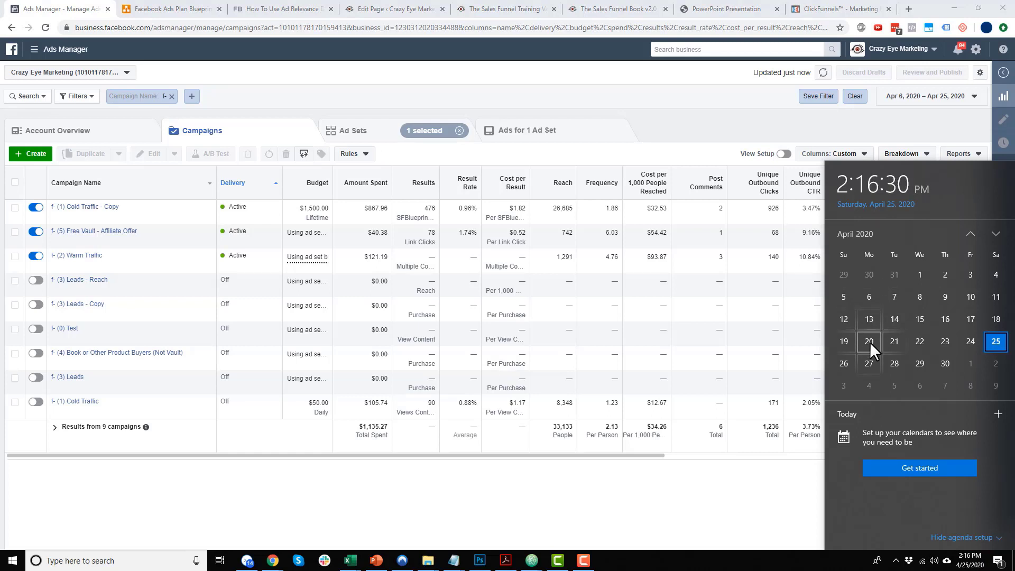
{"action": "left_click", "coordinate": [705, 122]}
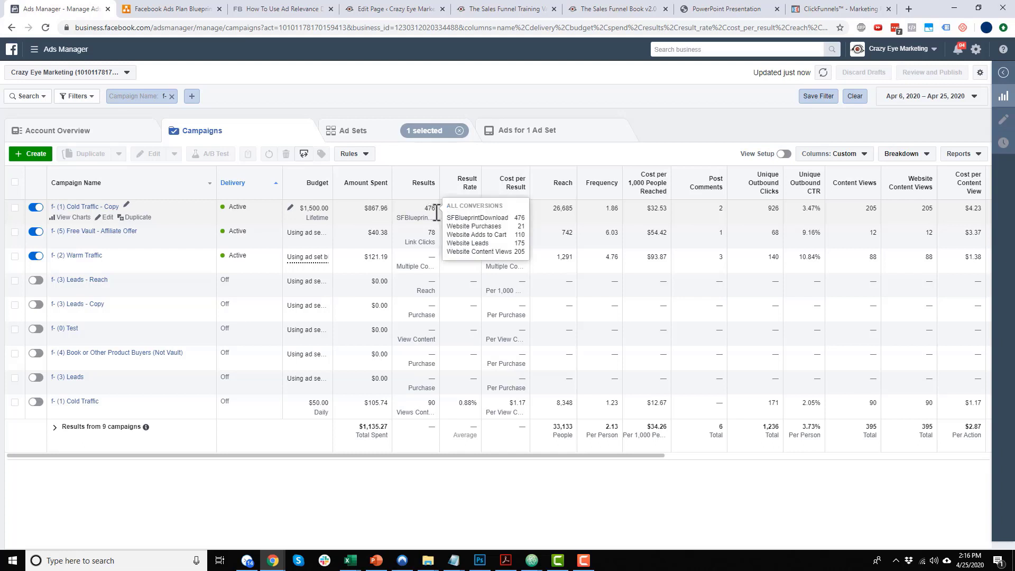
{"action": "mouse_move", "coordinate": [434, 209]}
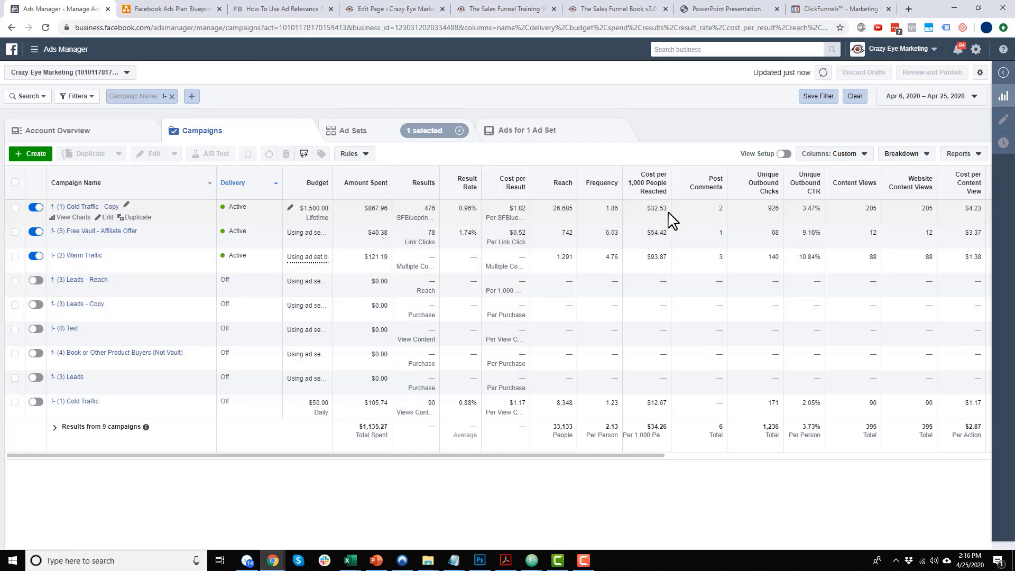
{"action": "left_click_drag", "start_coordinate": [637, 456], "coordinate": [840, 458]}
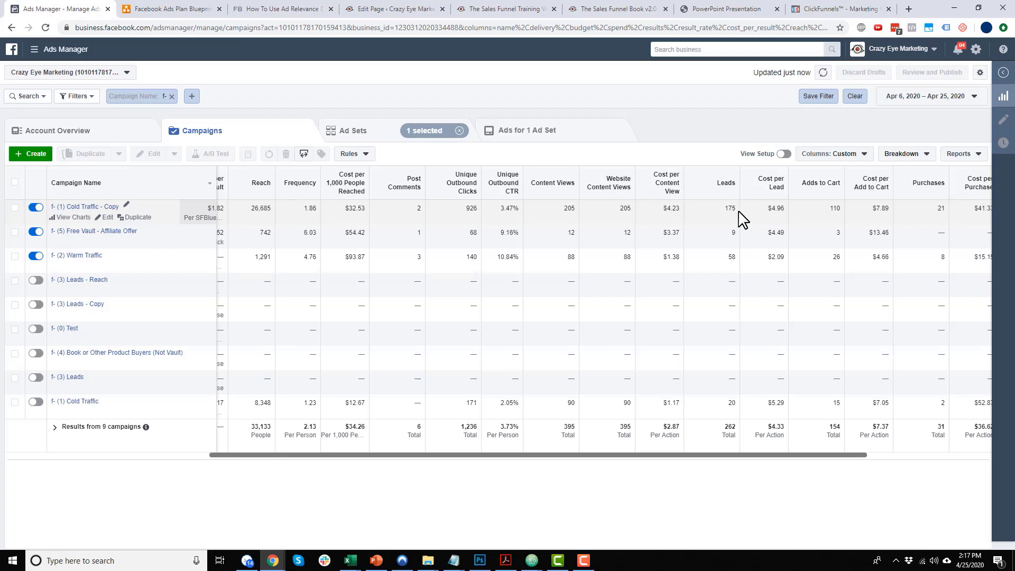
{"action": "left_click_drag", "start_coordinate": [809, 455], "coordinate": [885, 454]}
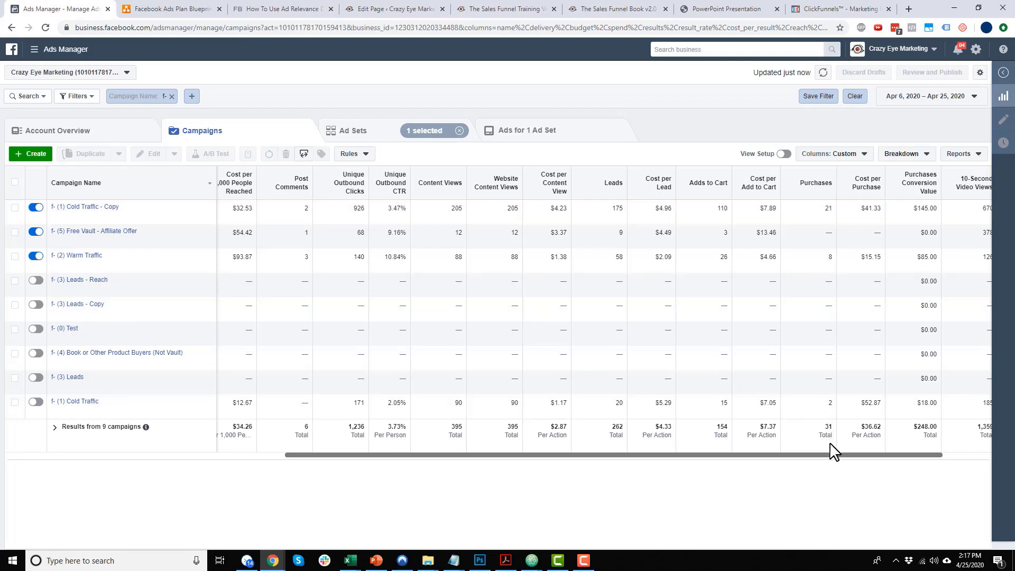
{"action": "left_click_drag", "start_coordinate": [829, 455], "coordinate": [896, 454]}
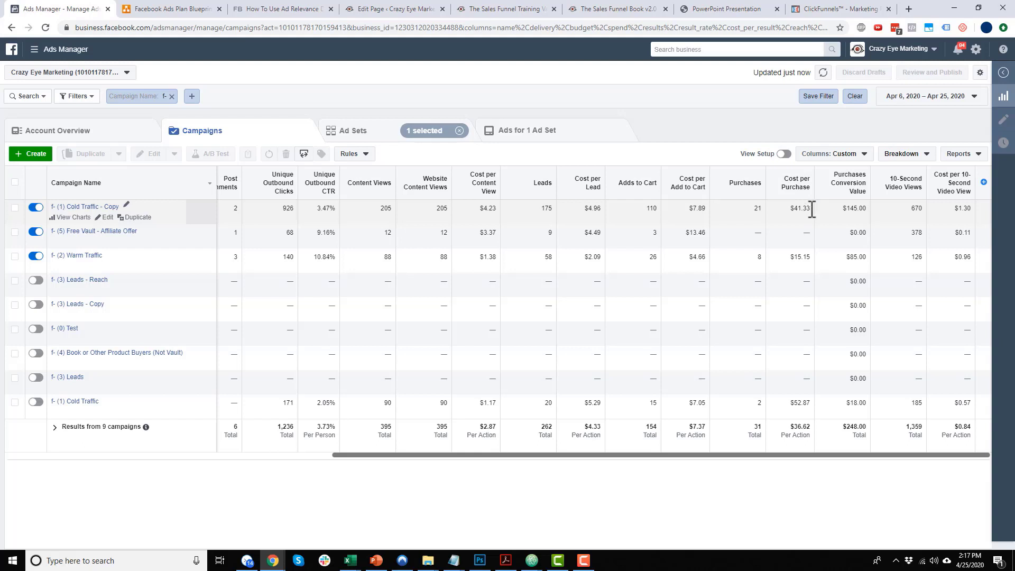
{"action": "left_click_drag", "start_coordinate": [843, 209], "coordinate": [864, 211]}
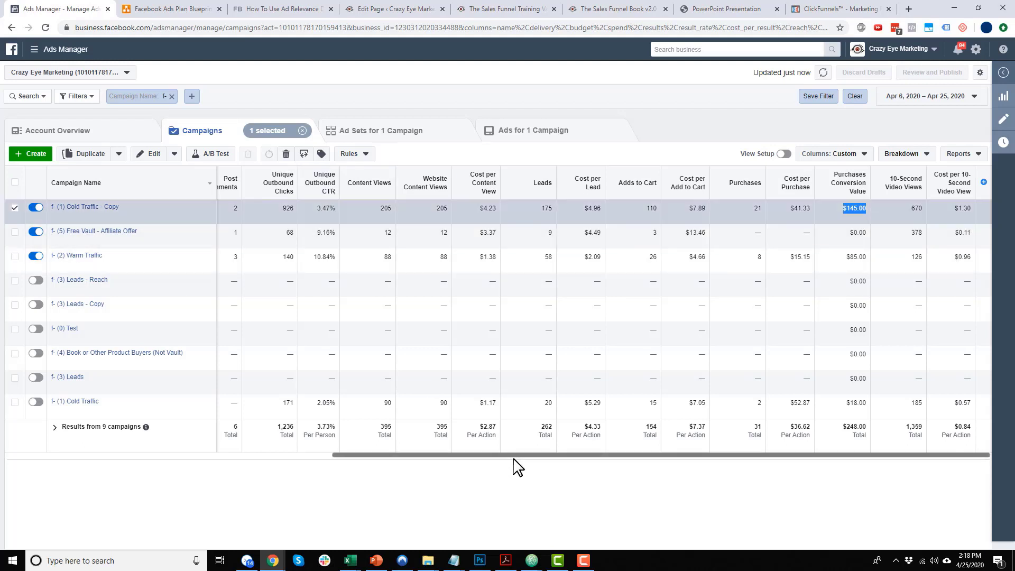
Step: Compare the spend, cost per result and purchases of the two ad sets in the "f- (1) Cold Traffic - Copy" campaign
{"action": "left_click_drag", "start_coordinate": [516, 456], "coordinate": [447, 456]}
{"action": "left_click", "coordinate": [109, 207]}
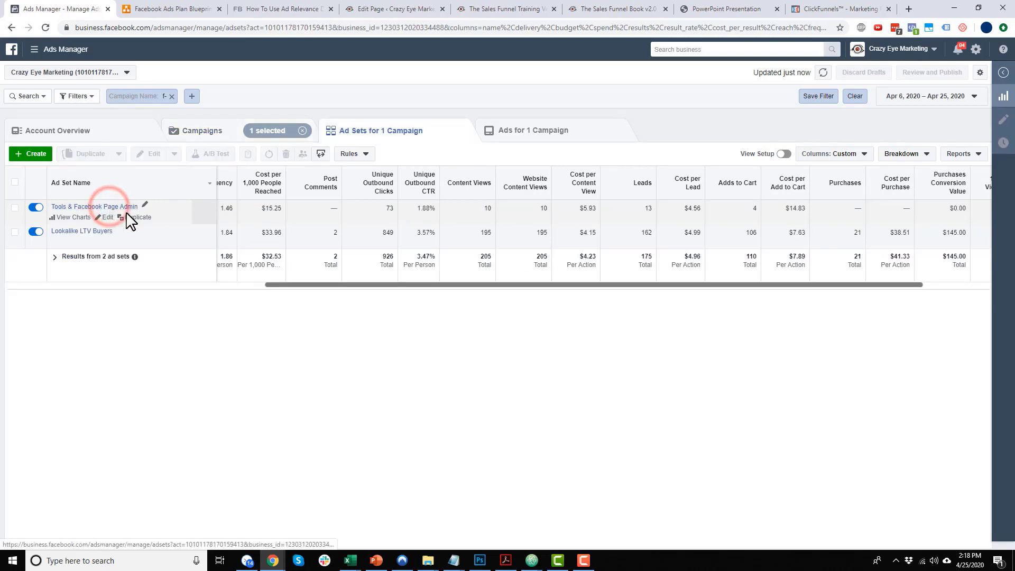
{"action": "left_click_drag", "start_coordinate": [548, 286], "coordinate": [344, 286]}
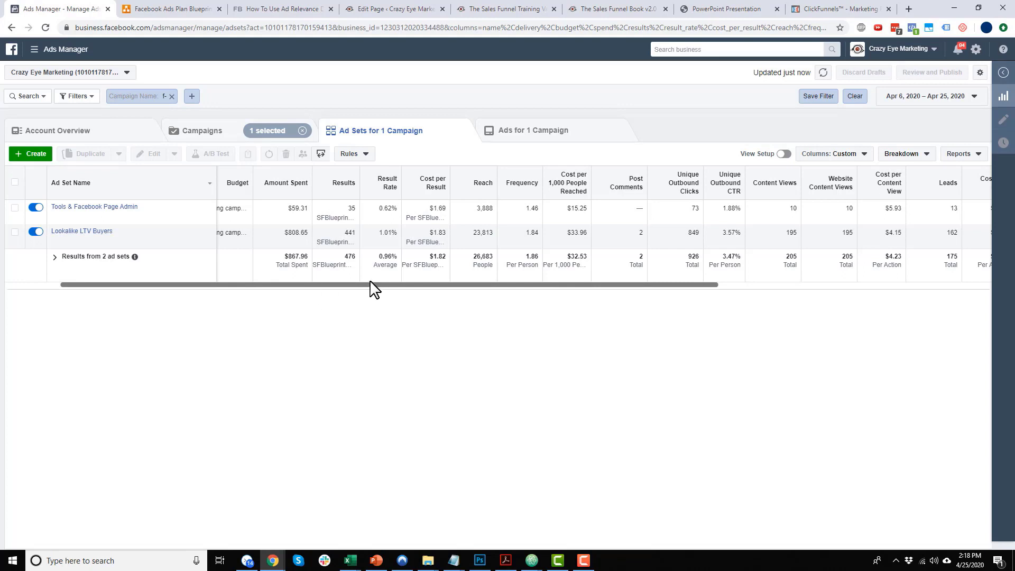
{"action": "left_click_drag", "start_coordinate": [367, 286], "coordinate": [658, 309]}
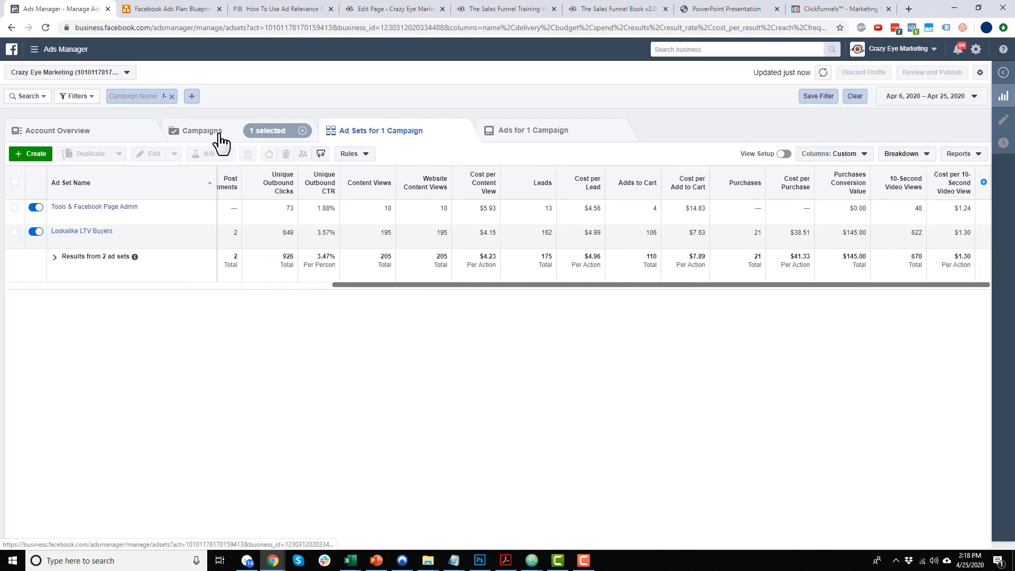
Step: Examine the spend, conversions and relevance rankings of the ads in the "Lookalike LTV Buyers" ad set, and return to the ad sets
{"action": "left_click", "coordinate": [82, 232]}
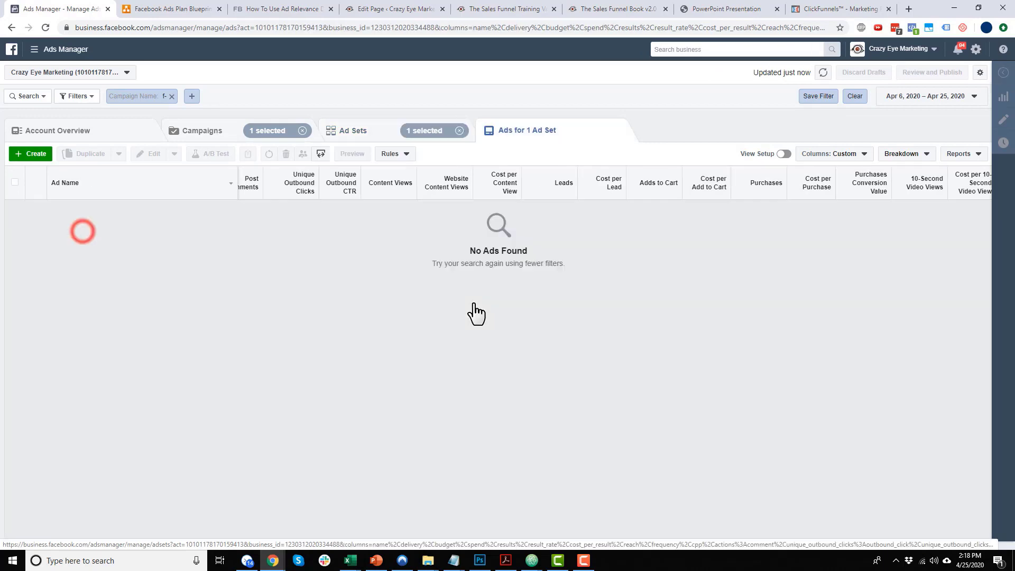
{"action": "left_click_drag", "start_coordinate": [550, 383], "coordinate": [220, 378]}
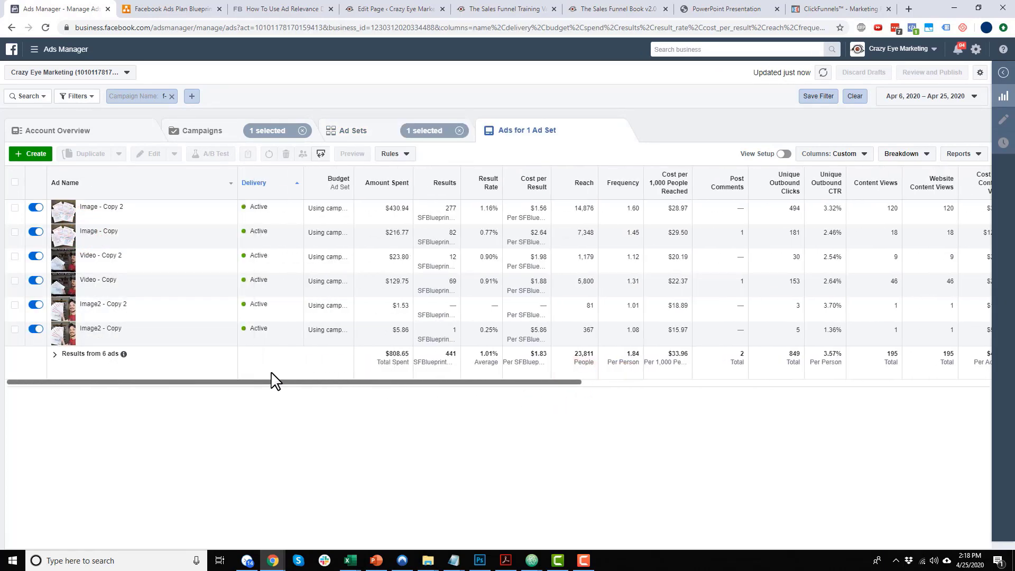
{"action": "left_click_drag", "start_coordinate": [506, 385], "coordinate": [771, 382]}
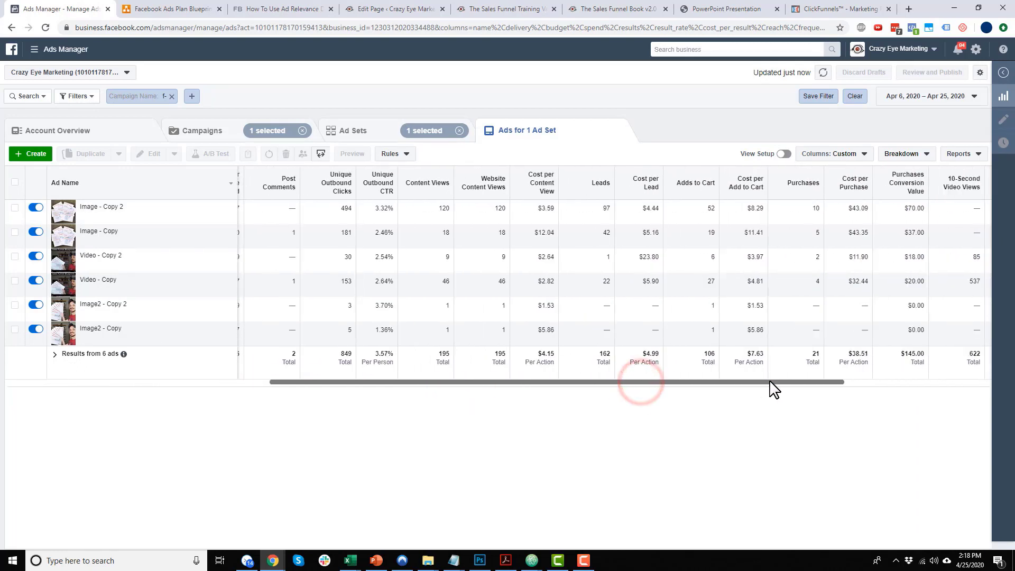
{"action": "left_click_drag", "start_coordinate": [770, 382], "coordinate": [999, 390]}
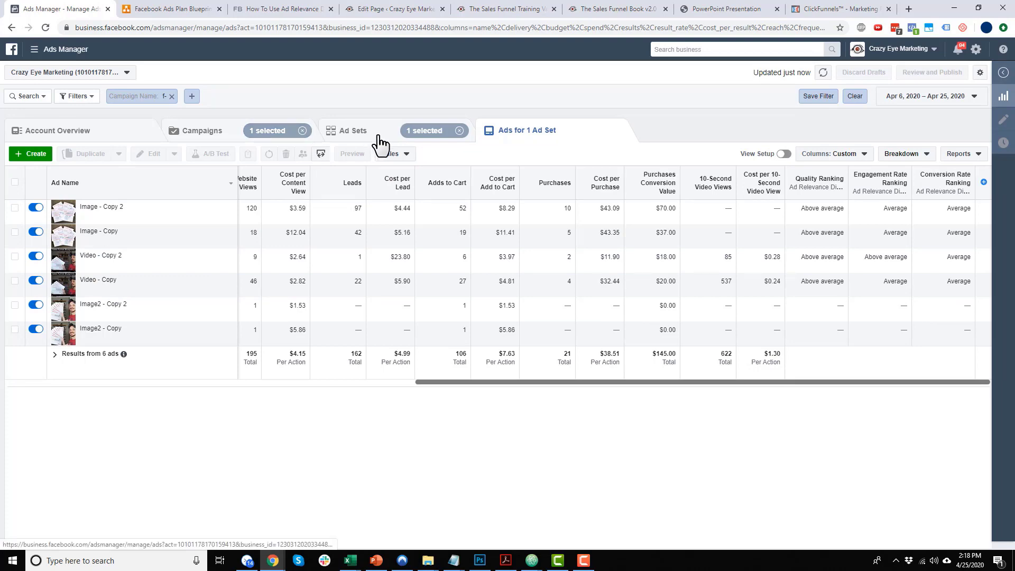
{"action": "left_click", "coordinate": [358, 134]}
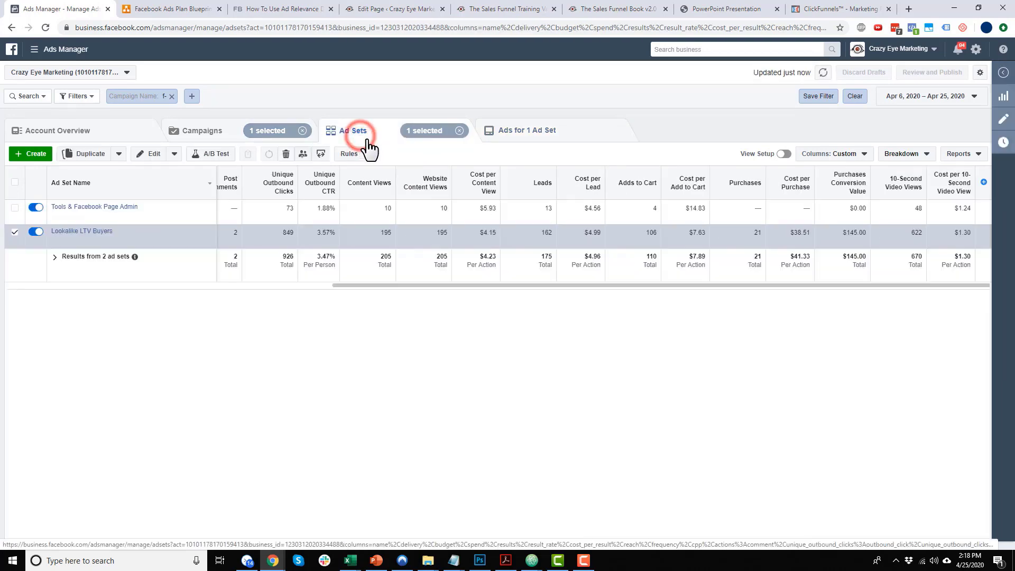
Step: Open the "f- (2) Warm Traffic" campaign and compare its three ad sets' spend, frequency, cost per result, leads, purchases and conversion value
{"action": "left_click", "coordinate": [217, 132]}
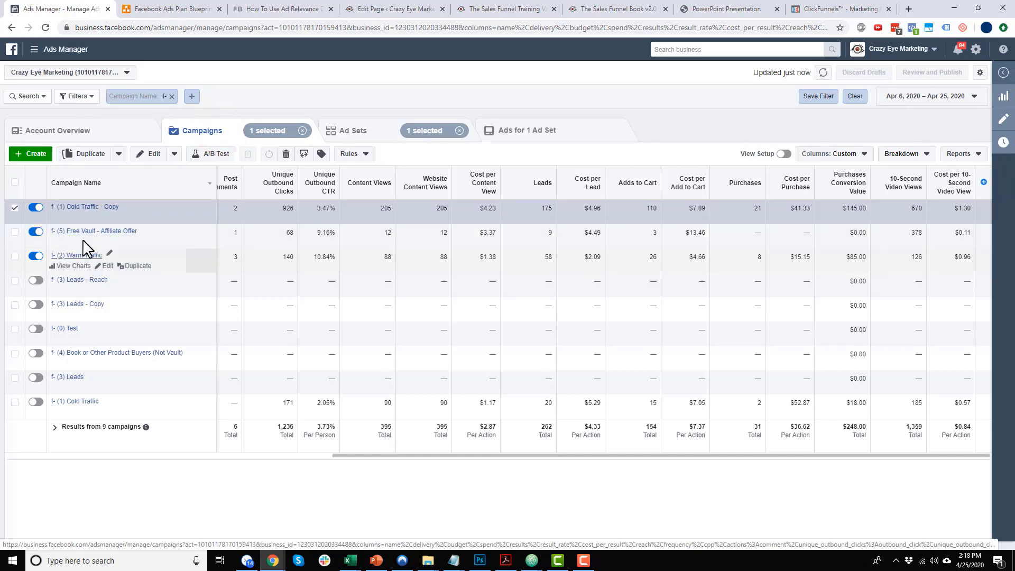
{"action": "left_click", "coordinate": [78, 255]}
{"action": "left_click_drag", "start_coordinate": [398, 310], "coordinate": [32, 301]}
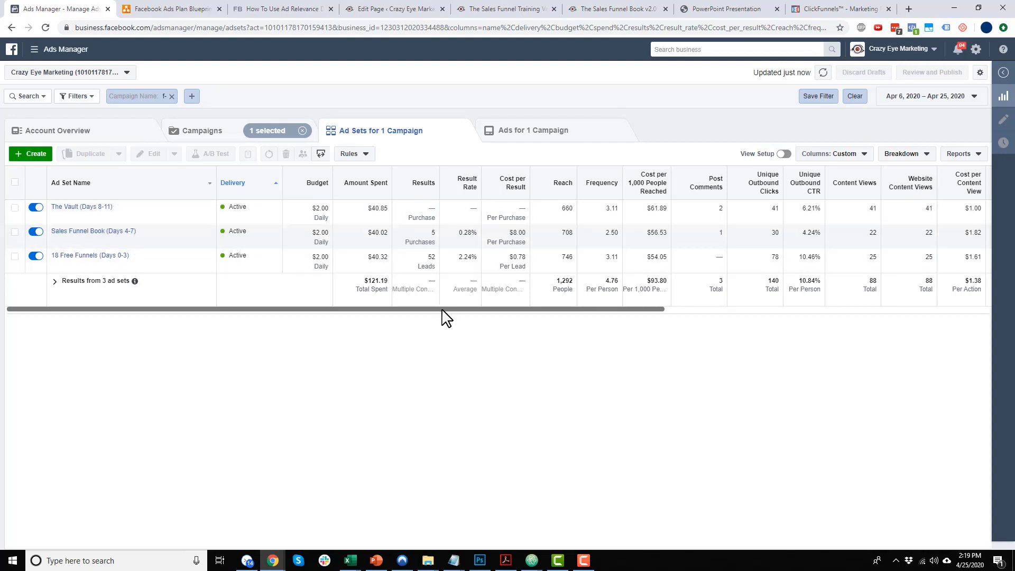
{"action": "left_click_drag", "start_coordinate": [443, 308], "coordinate": [537, 312]}
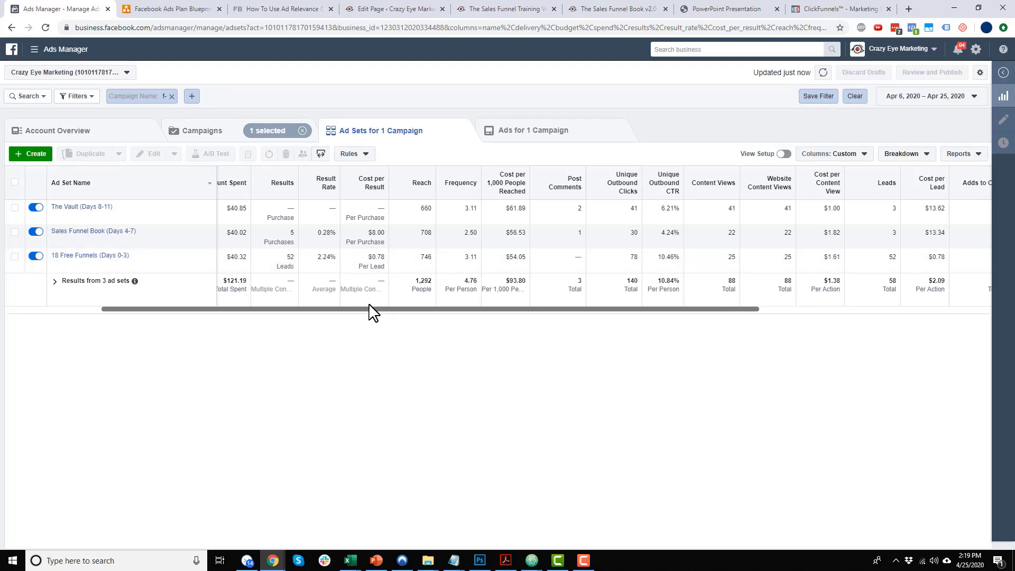
{"action": "left_click_drag", "start_coordinate": [371, 308], "coordinate": [410, 309]}
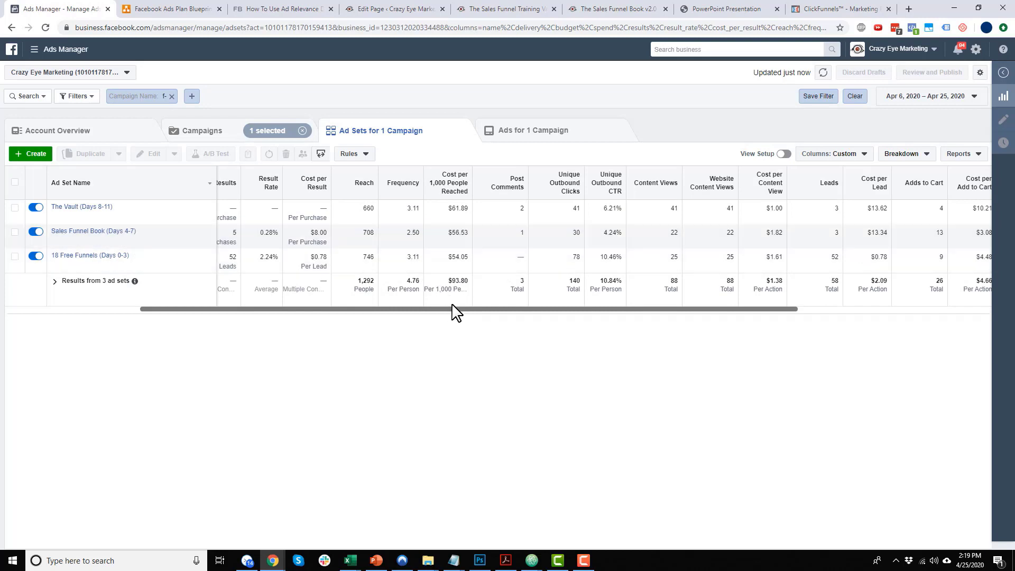
{"action": "left_click_drag", "start_coordinate": [453, 310], "coordinate": [485, 310]}
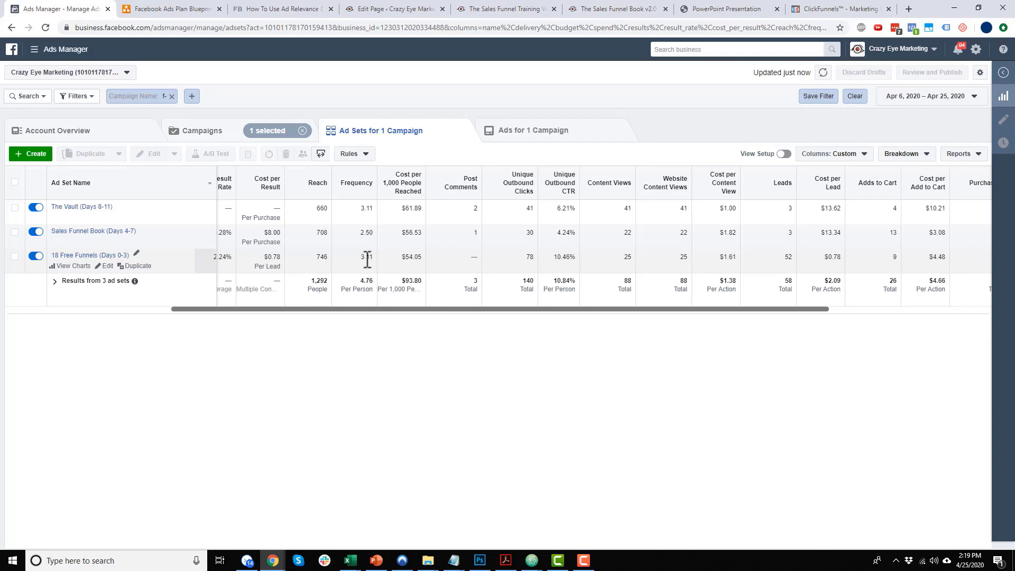
{"action": "left_click_drag", "start_coordinate": [409, 309], "coordinate": [580, 322]}
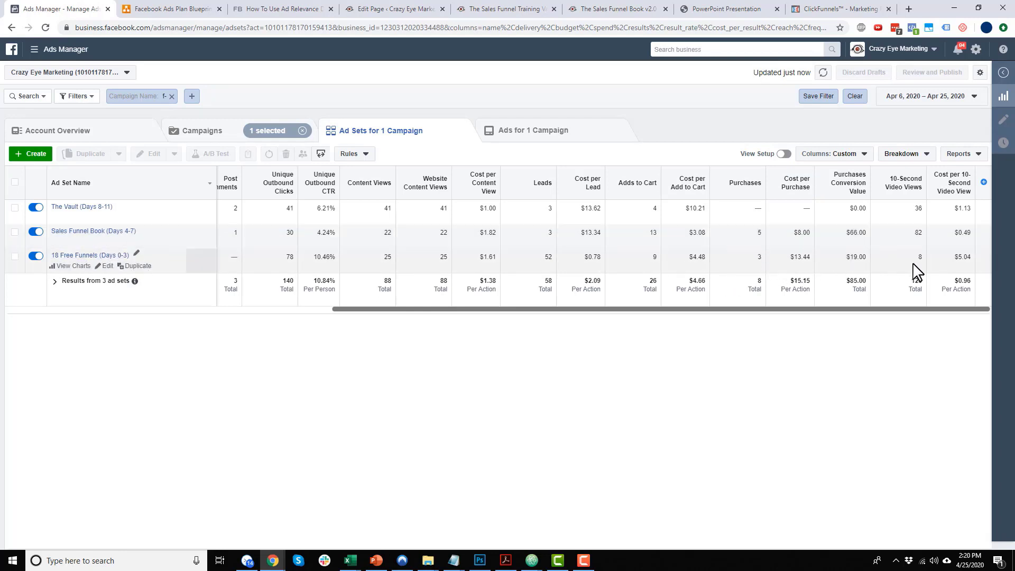
{"action": "left_click_drag", "start_coordinate": [894, 309], "coordinate": [537, 316]}
Step: Review the spend, leads and cost per lead of the ads in the "18 Free Funnels (Days 0-3)" ad set, and return to the ad sets
{"action": "left_click", "coordinate": [118, 256]}
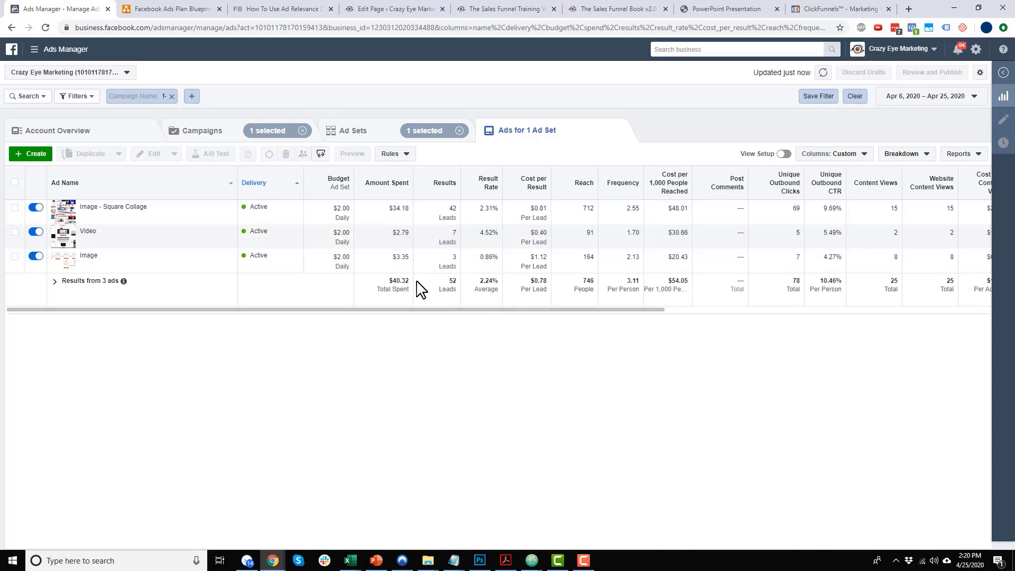
{"action": "left_click_drag", "start_coordinate": [460, 311], "coordinate": [125, 236]}
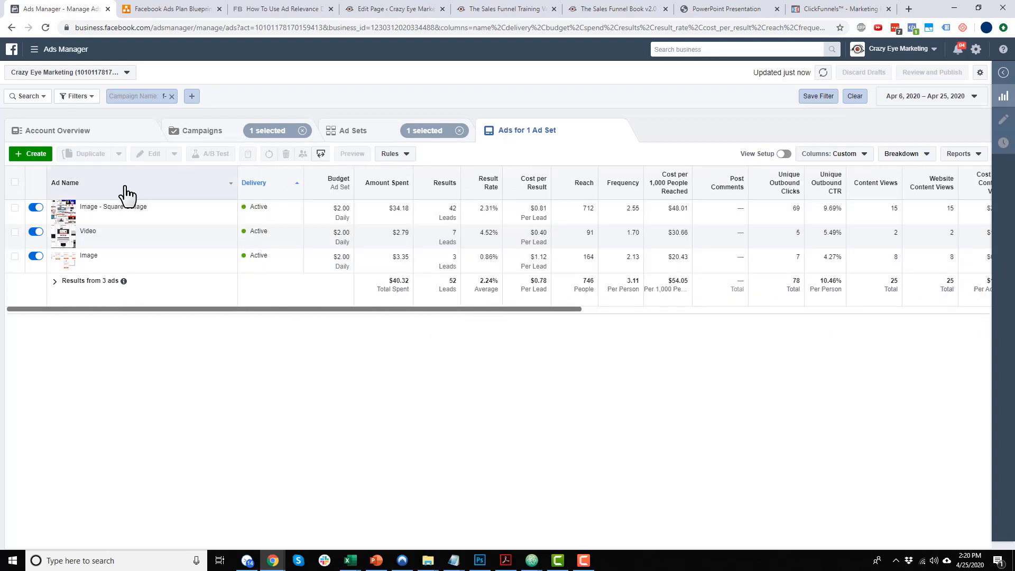
{"action": "left_click", "coordinate": [368, 135]}
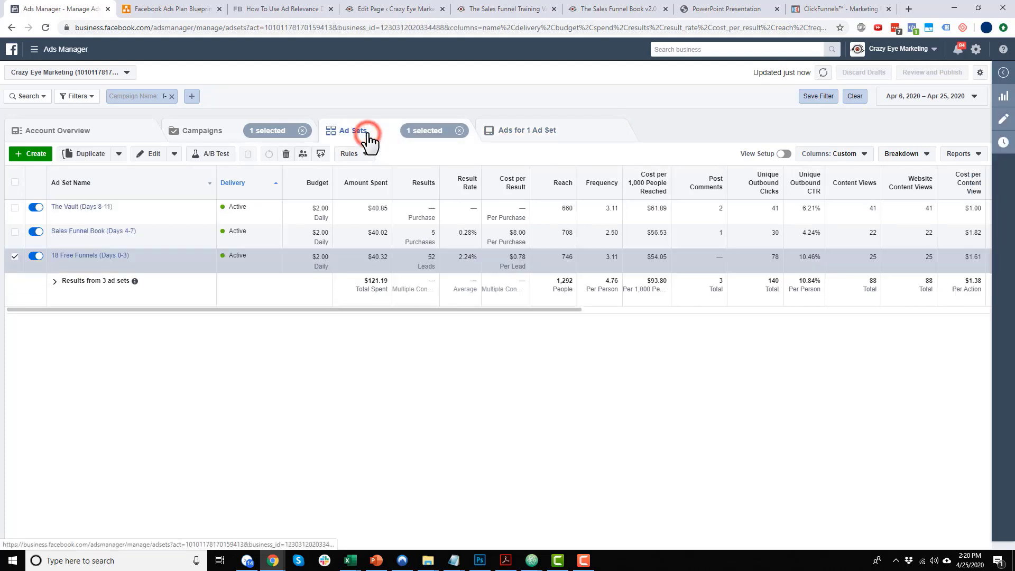
Step: Glance at the ads in "Sales Funnel Book (Days 4-7)", and compare that ad set's delivery and cost metrics with the other warm traffic ad sets
{"action": "left_click", "coordinate": [113, 233]}
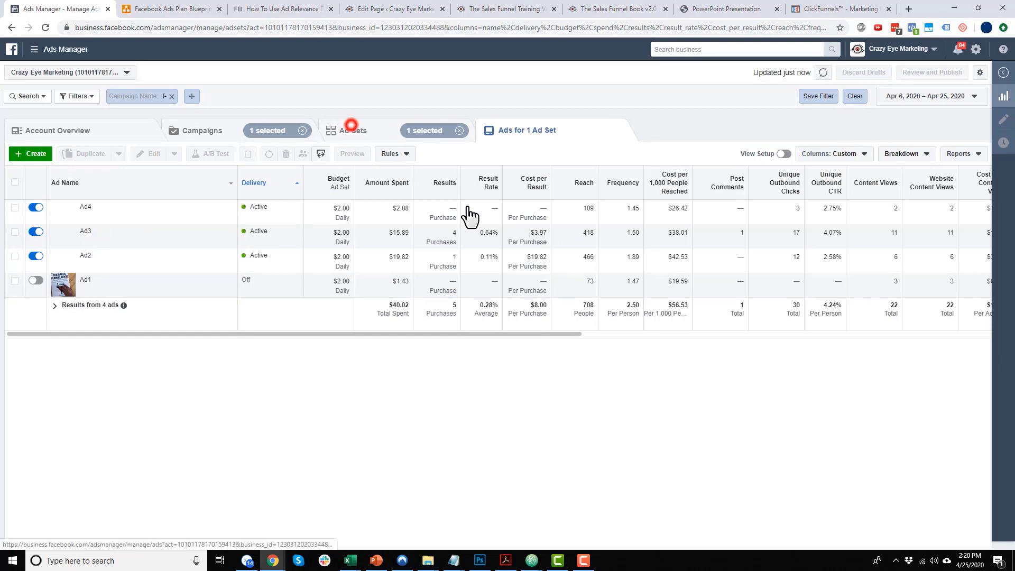
{"action": "left_click", "coordinate": [351, 127]}
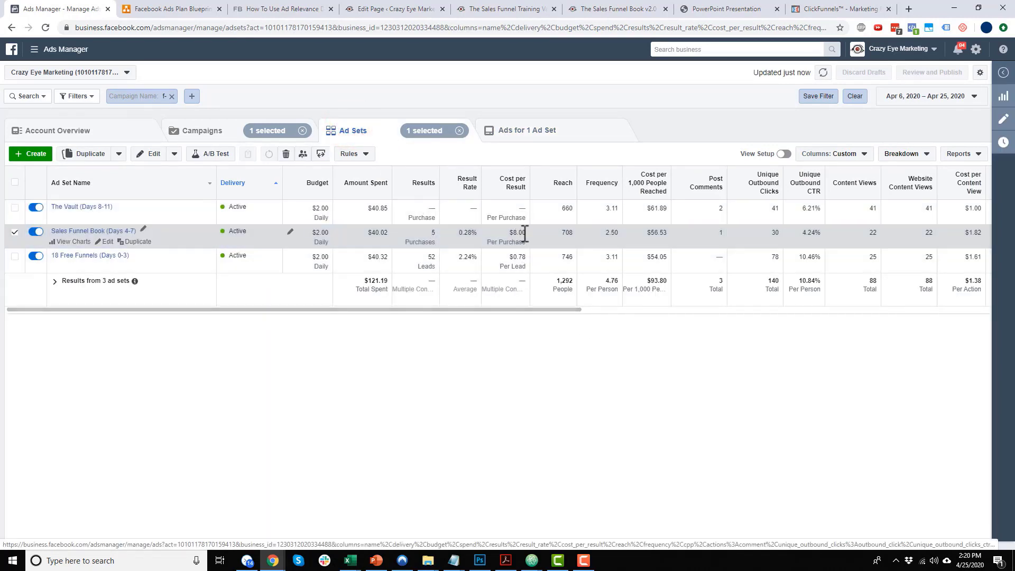
{"action": "left_click_drag", "start_coordinate": [566, 311], "coordinate": [727, 322]}
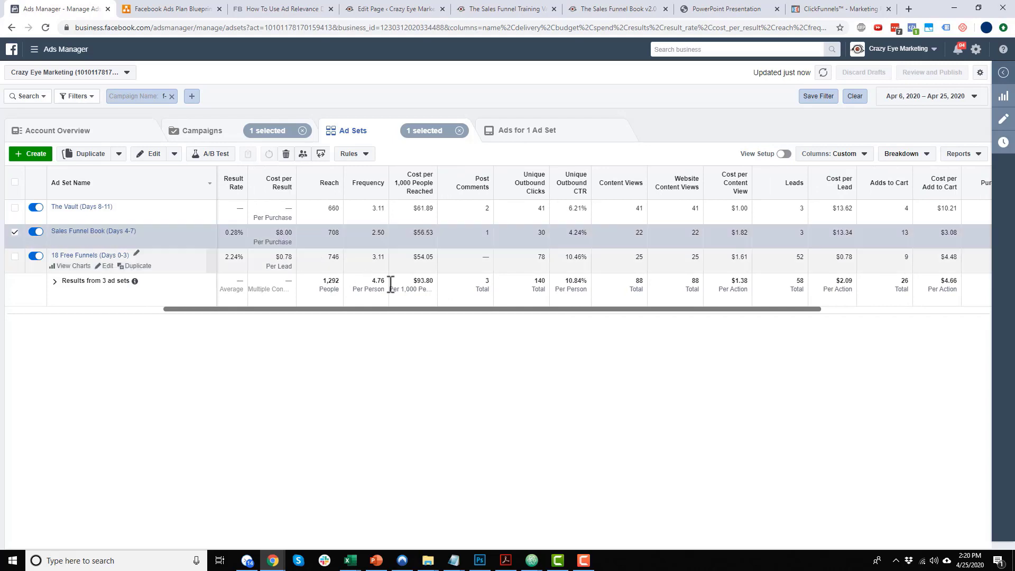
{"action": "left_click_drag", "start_coordinate": [465, 313], "coordinate": [117, 310]}
Step: Examine the purchases, cost per purchase and remaining metrics of the "Sales Funnel Book (Days 4-7)" ads, and return to the ad sets
{"action": "left_click", "coordinate": [109, 231]}
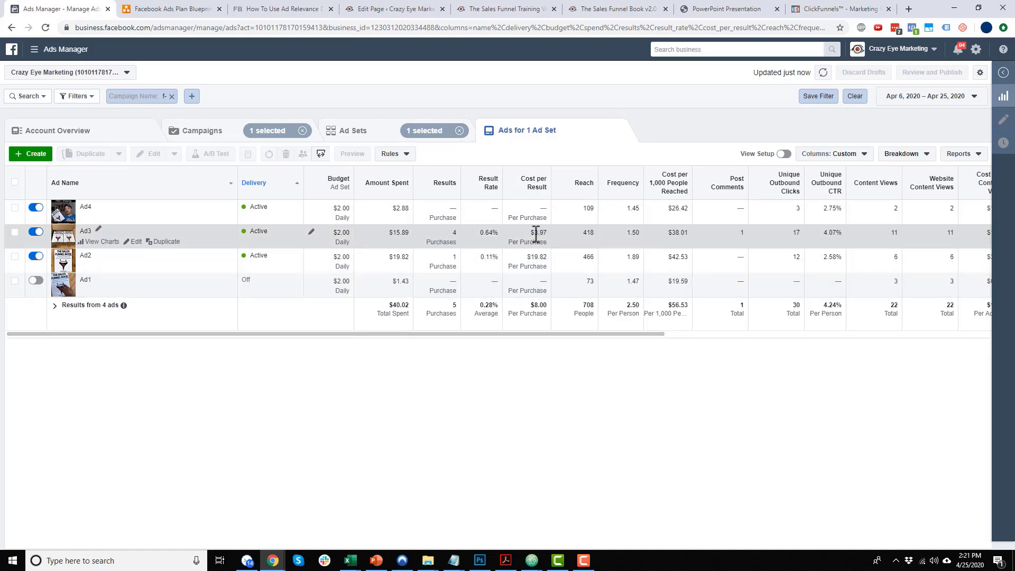
{"action": "left_click_drag", "start_coordinate": [579, 339], "coordinate": [622, 342]}
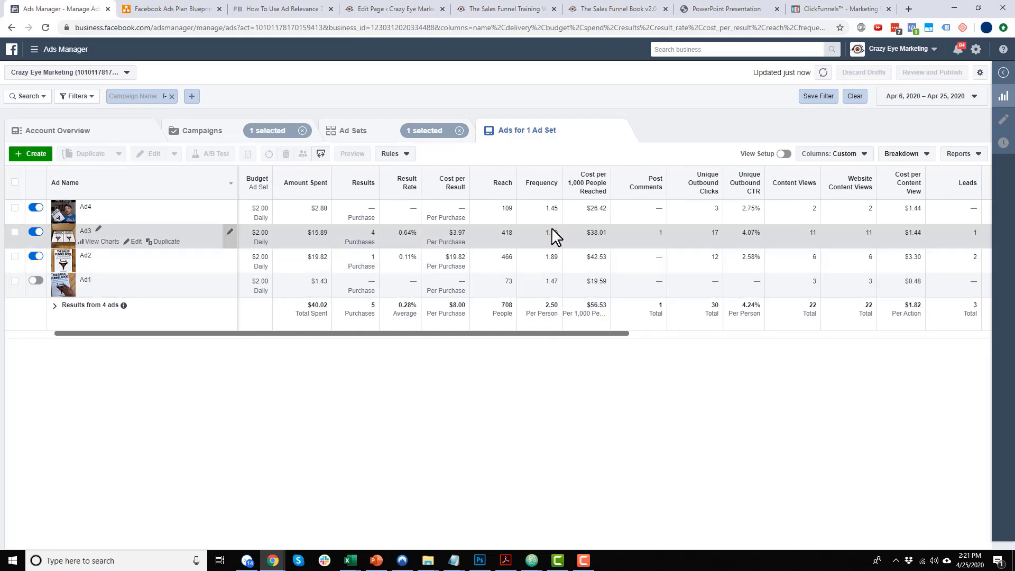
{"action": "left_click_drag", "start_coordinate": [615, 334], "coordinate": [981, 338]}
{"action": "left_click_drag", "start_coordinate": [756, 335], "coordinate": [344, 338]}
{"action": "left_click", "coordinate": [350, 130]}
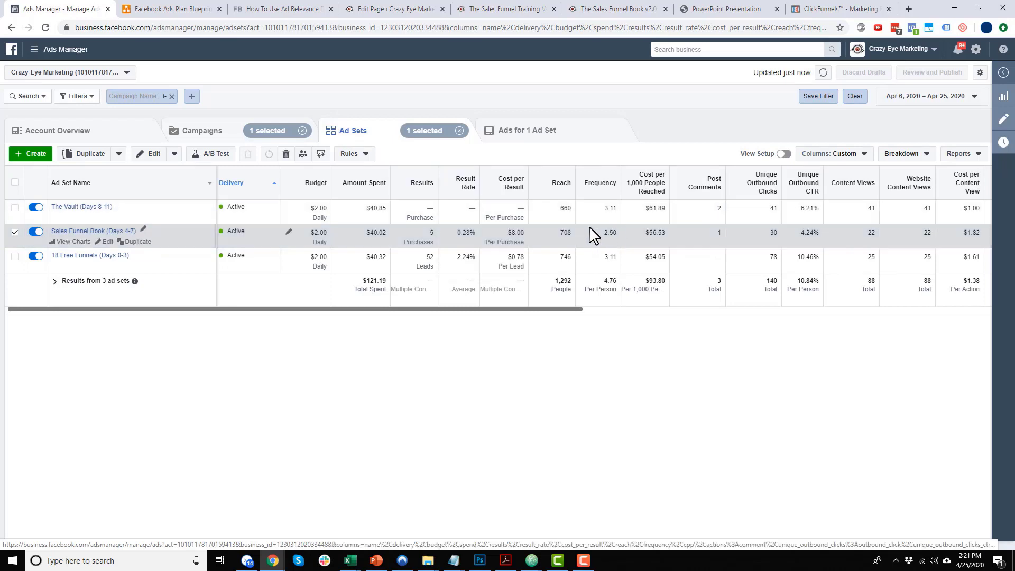
Step: Review the adds to cart, cost per add to cart and purchases of "The Vault (Days 8-11)" against the other ad sets
{"action": "left_click_drag", "start_coordinate": [562, 308], "coordinate": [860, 306]}
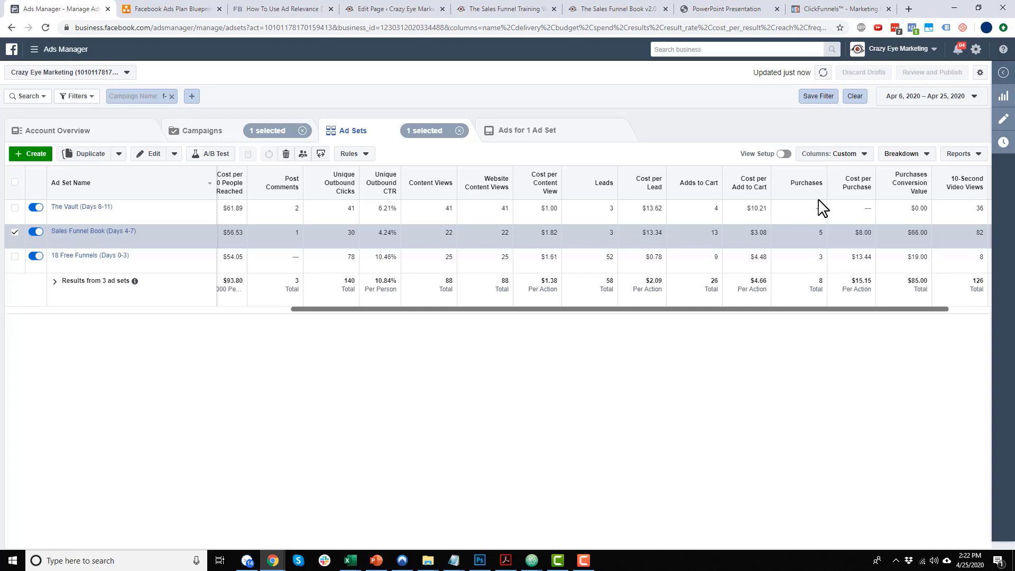
{"action": "double_click", "coordinate": [750, 209]}
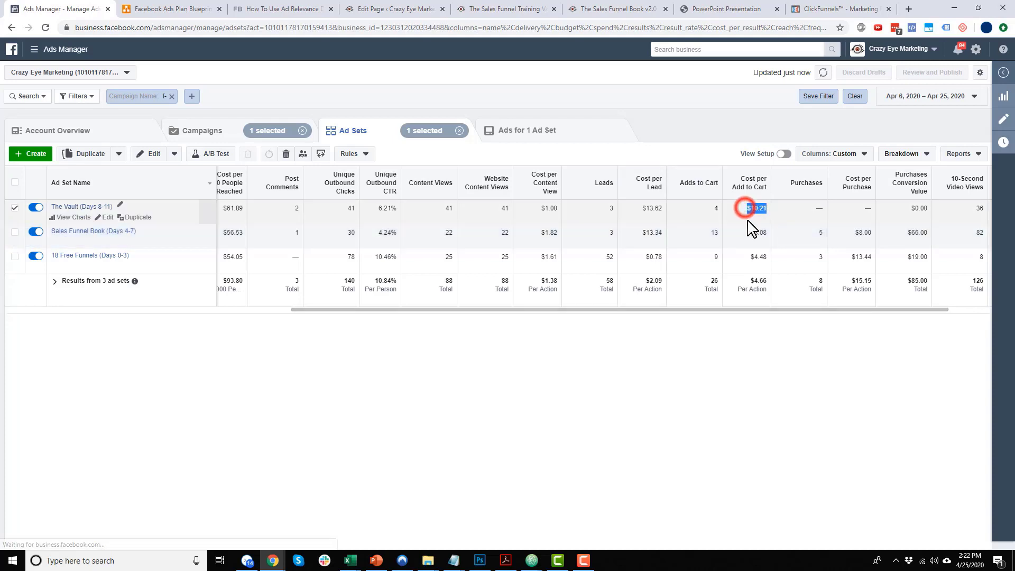
{"action": "left_click", "coordinate": [713, 208]}
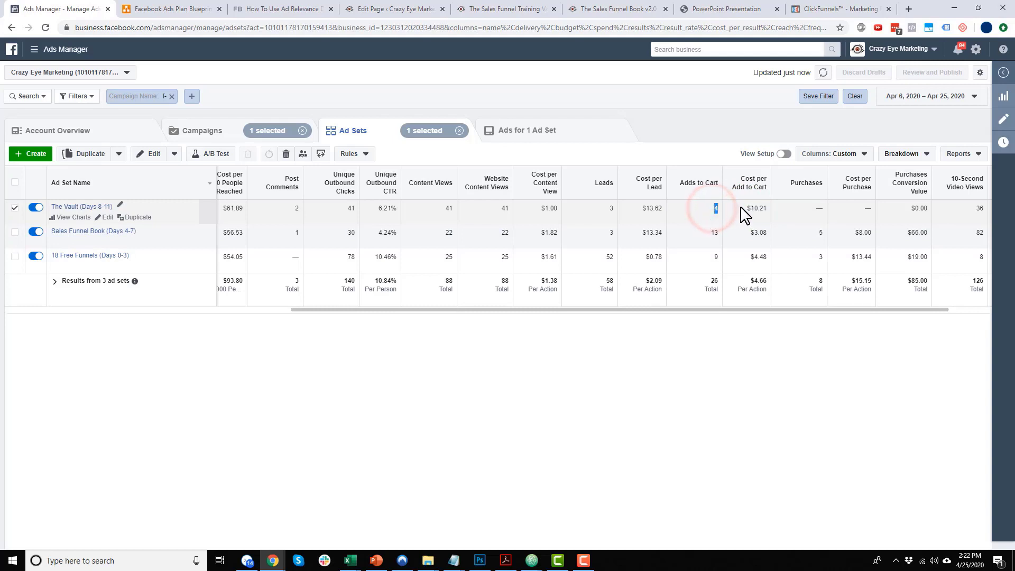
{"action": "left_click_drag", "start_coordinate": [771, 311], "coordinate": [823, 309]}
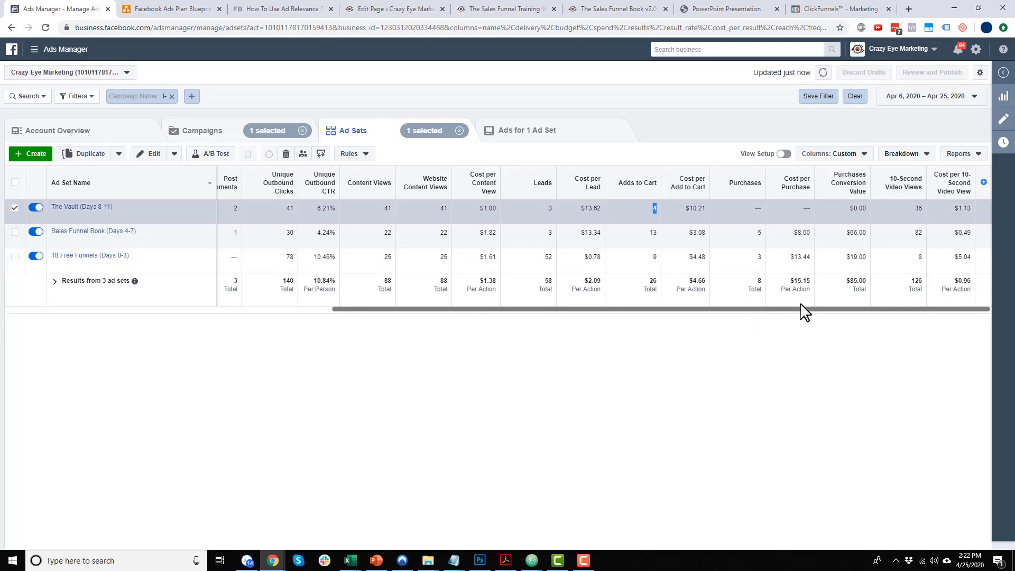
{"action": "left_click_drag", "start_coordinate": [806, 310], "coordinate": [501, 311]}
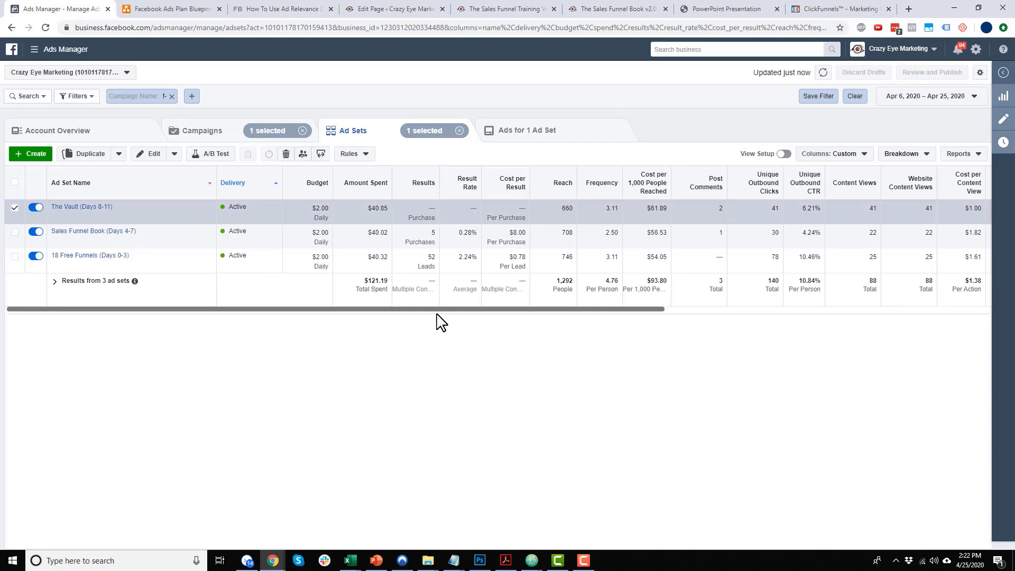
{"action": "left_click_drag", "start_coordinate": [435, 309], "coordinate": [370, 281]}
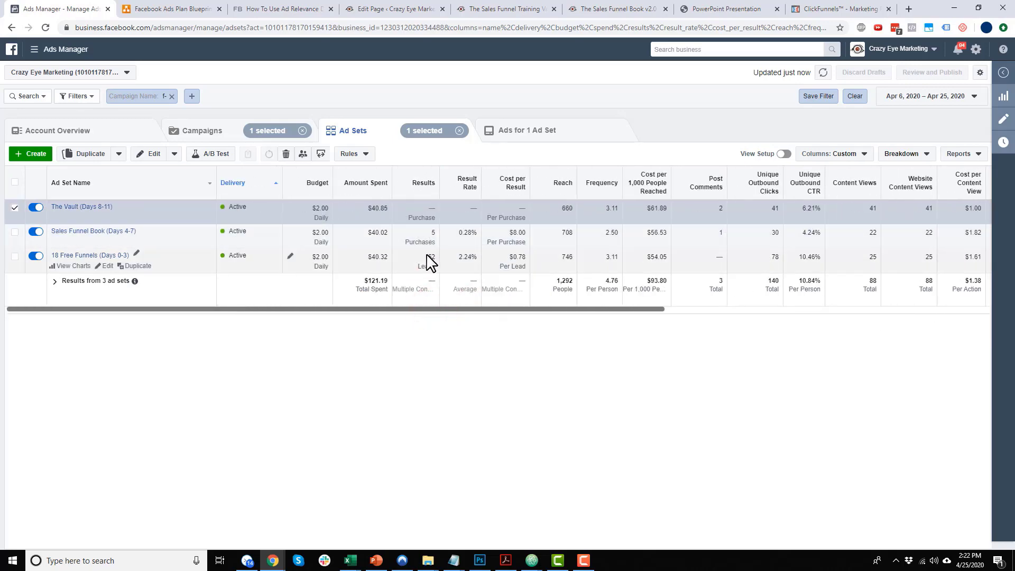
{"action": "mouse_move", "coordinate": [428, 257]}
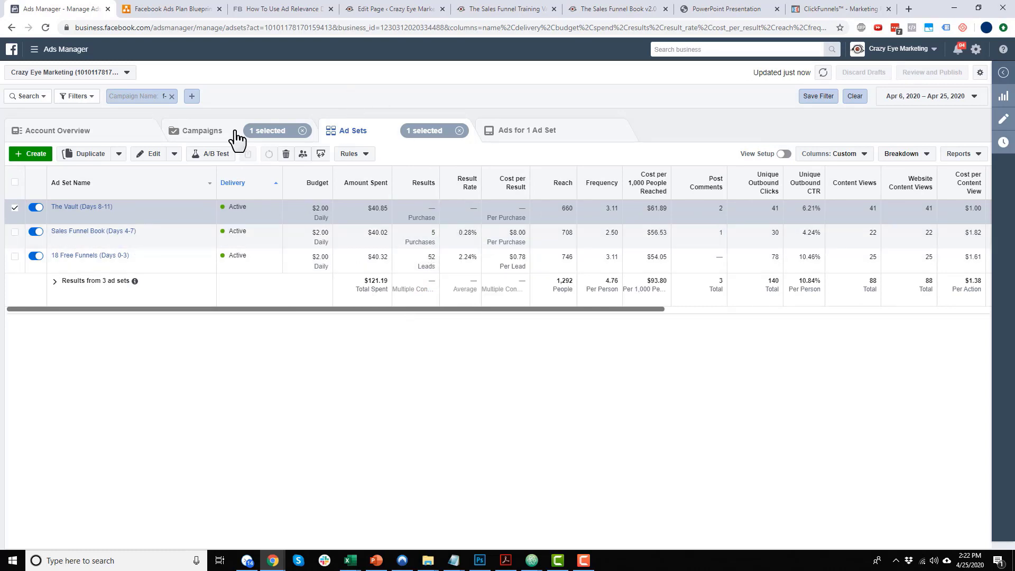
Step: Examine the spend, adds to cart and relevance rankings of the ads in "The Vault (Days 8-11)", and return to the ad sets
{"action": "left_click", "coordinate": [218, 133]}
{"action": "left_click", "coordinate": [74, 255]}
{"action": "left_click", "coordinate": [87, 207]}
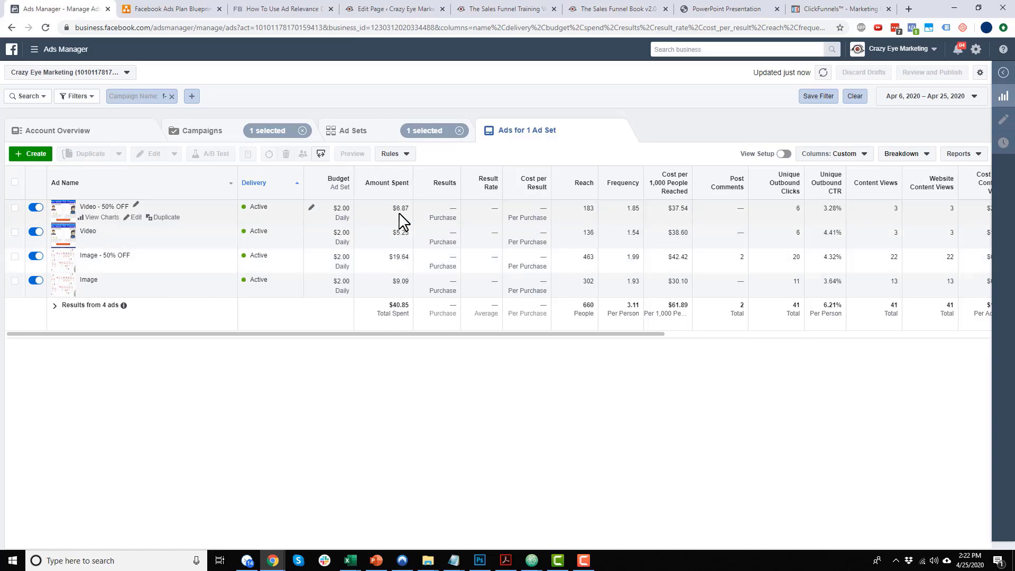
{"action": "left_click_drag", "start_coordinate": [649, 334], "coordinate": [1004, 344]}
{"action": "left_click_drag", "start_coordinate": [883, 331], "coordinate": [960, 327]}
{"action": "left_click_drag", "start_coordinate": [852, 334], "coordinate": [941, 335]}
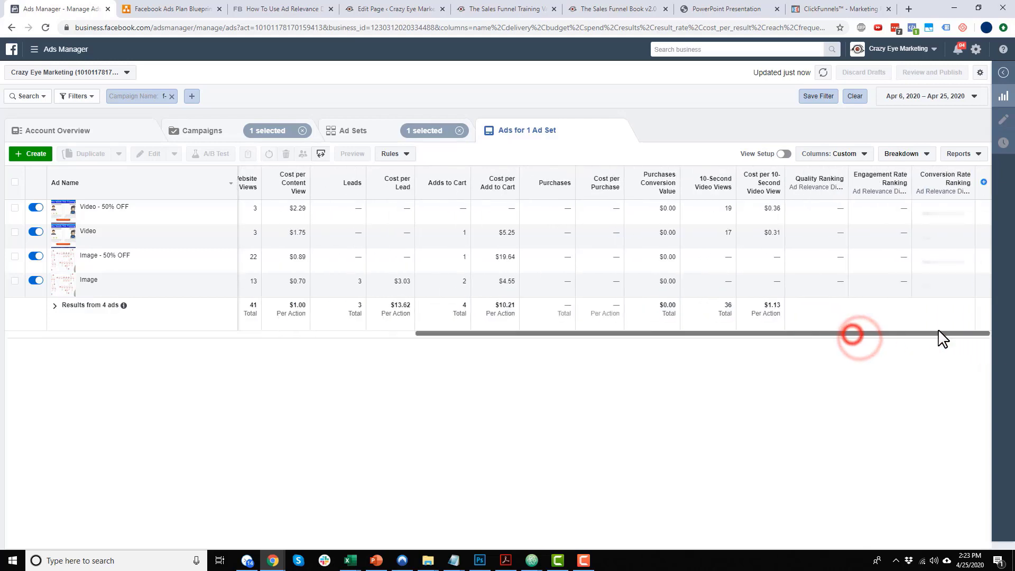
{"action": "left_click", "coordinate": [361, 138]}
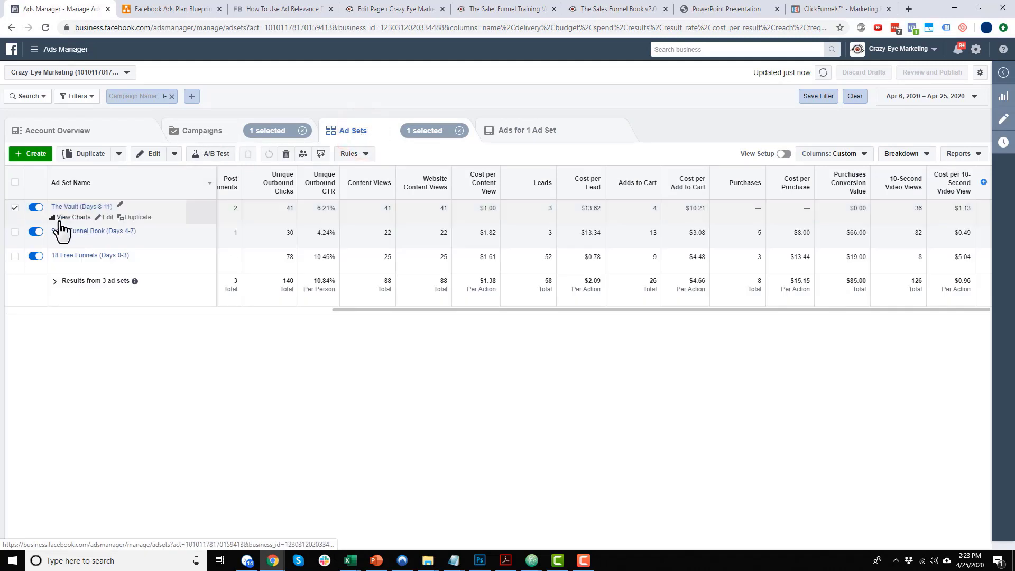
Step: Open the "f- (5) Free Vault - Affiliate Offer" campaign and check its ad set's spend, link clicks, cost per result and frequency
{"action": "left_click", "coordinate": [214, 138]}
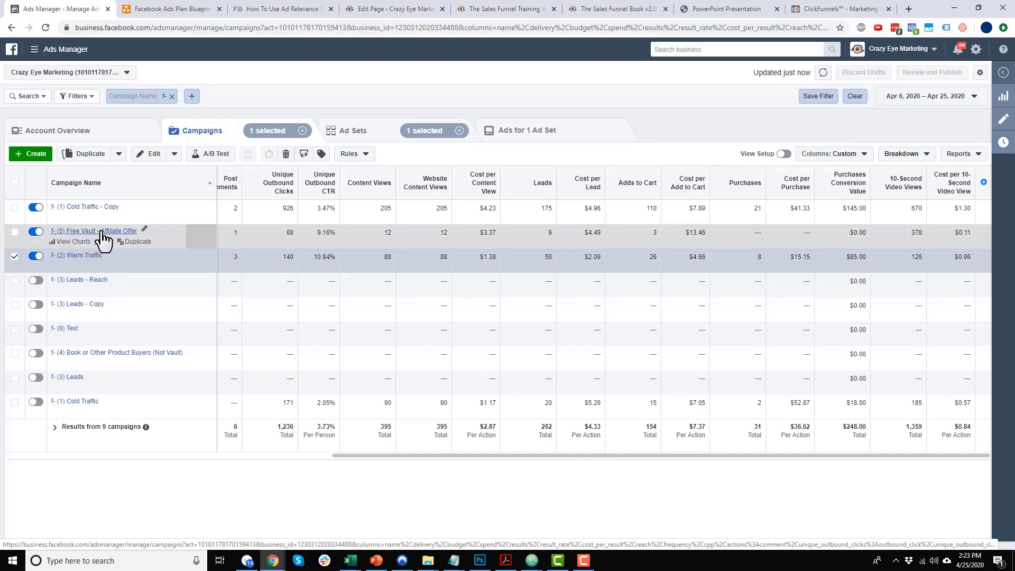
{"action": "left_click", "coordinate": [101, 233]}
{"action": "left_click_drag", "start_coordinate": [377, 262], "coordinate": [9, 267]}
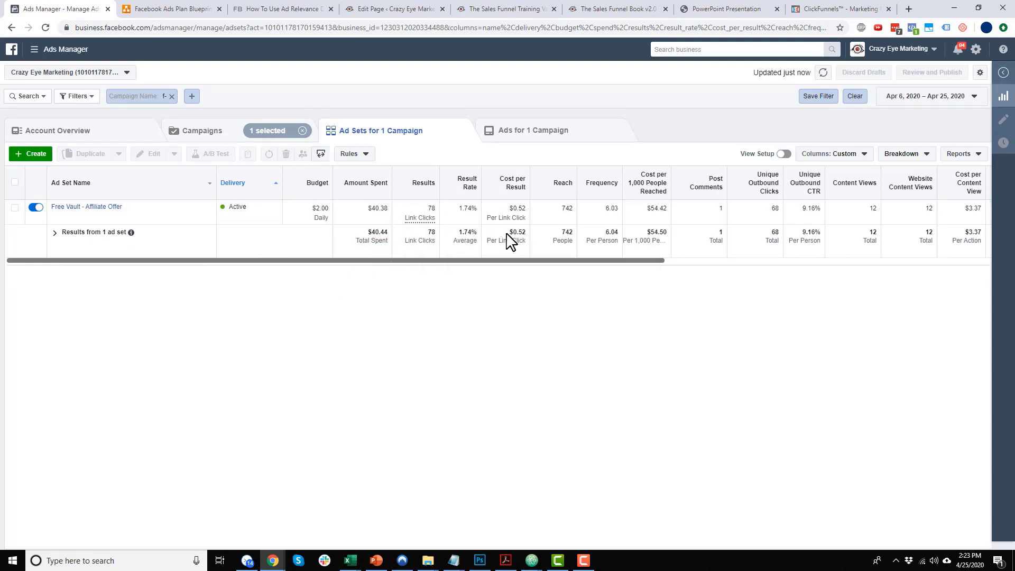
{"action": "left_click_drag", "start_coordinate": [461, 260], "coordinate": [490, 260]}
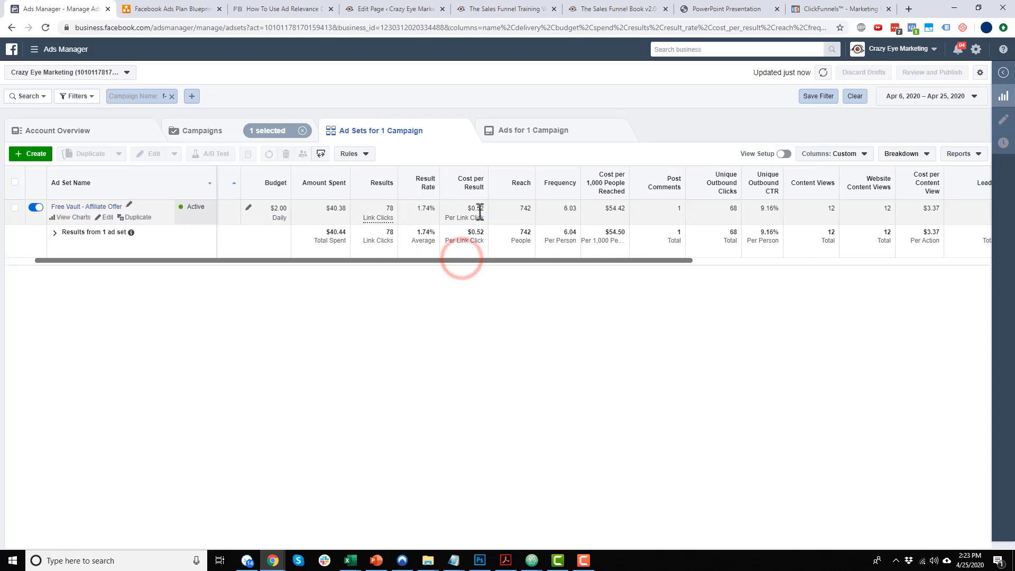
{"action": "double_click", "coordinate": [565, 209]}
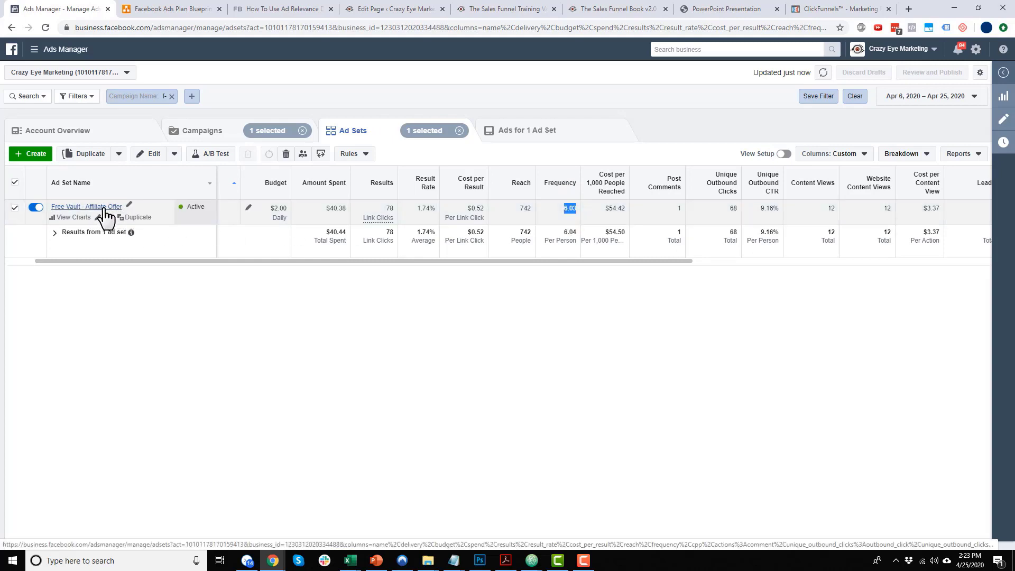
Step: Switch to the ads plan diagram and review the "Came Through Funnel, didn't Buy Vault" branch leading to the affiliate offer
{"action": "left_click", "coordinate": [169, 9]}
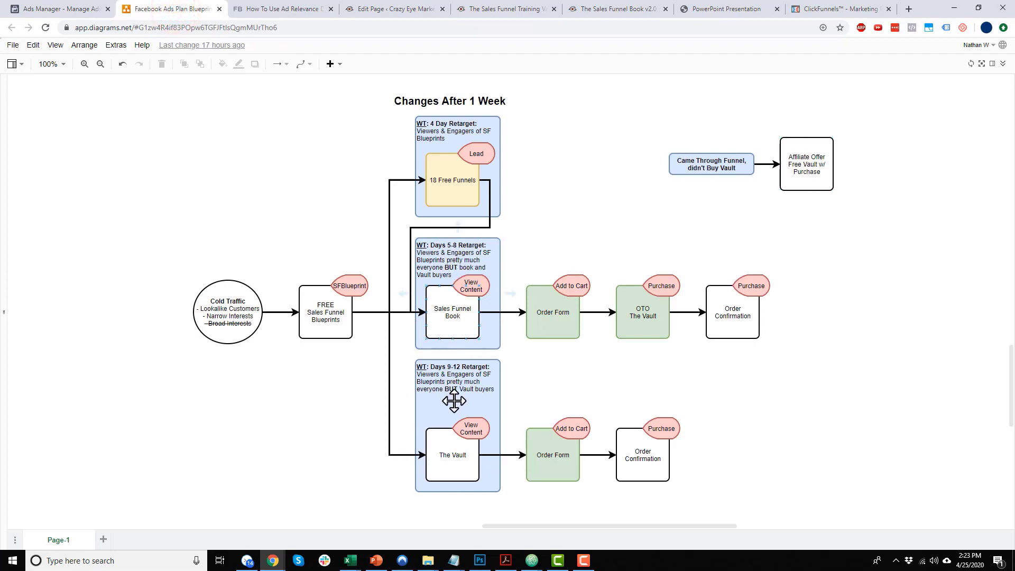
{"action": "left_click", "coordinate": [461, 378]}
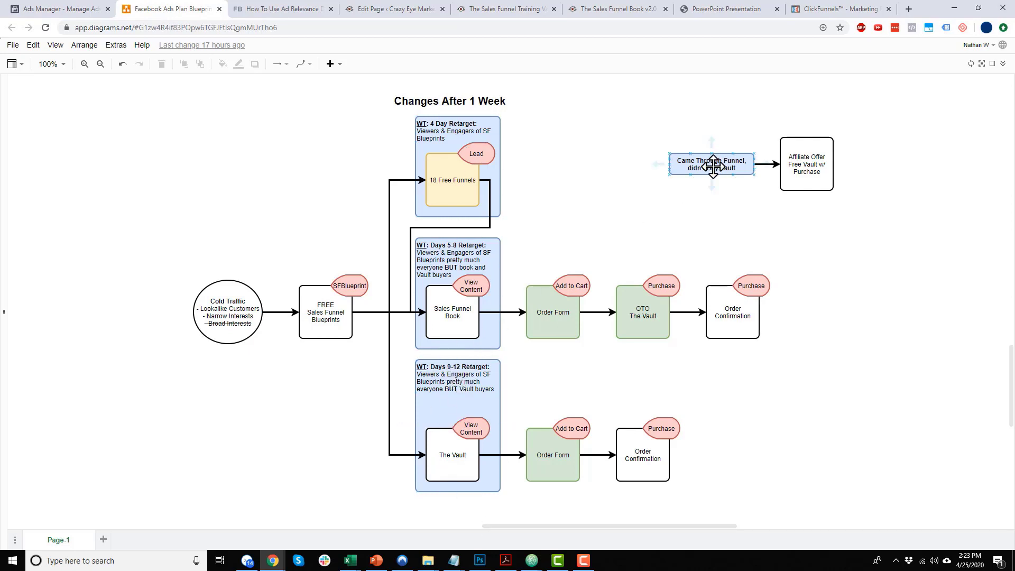
{"action": "left_click_drag", "start_coordinate": [652, 111], "coordinate": [888, 228]}
Step: Back in Ads Manager, review the "Free Vault - Affiliate Offer" ad set's leads, adds to cart, purchases and spend, and open its ads
{"action": "left_click", "coordinate": [54, 9]}
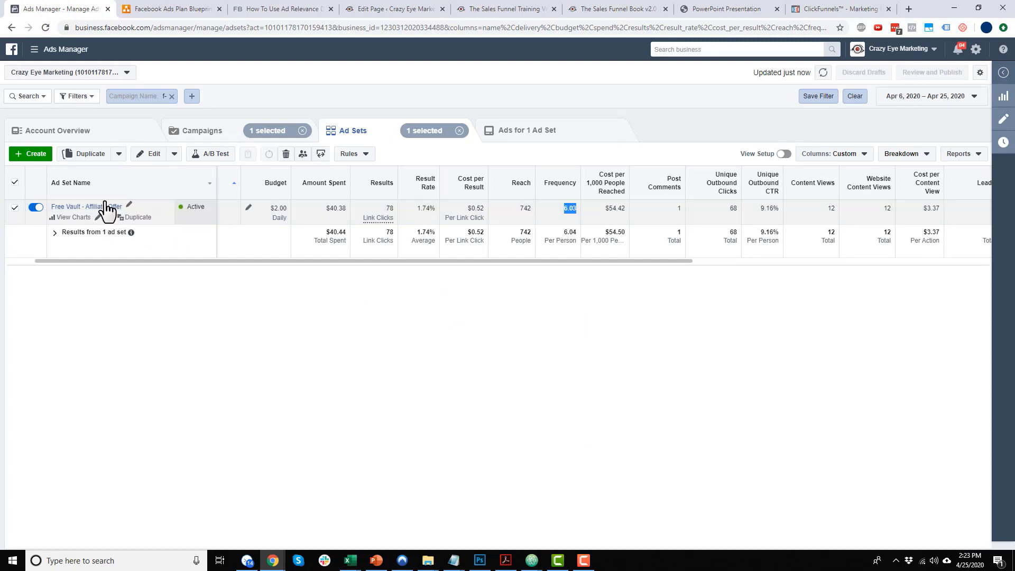
{"action": "left_click_drag", "start_coordinate": [602, 258], "coordinate": [947, 274]}
{"action": "left_click", "coordinate": [617, 292]}
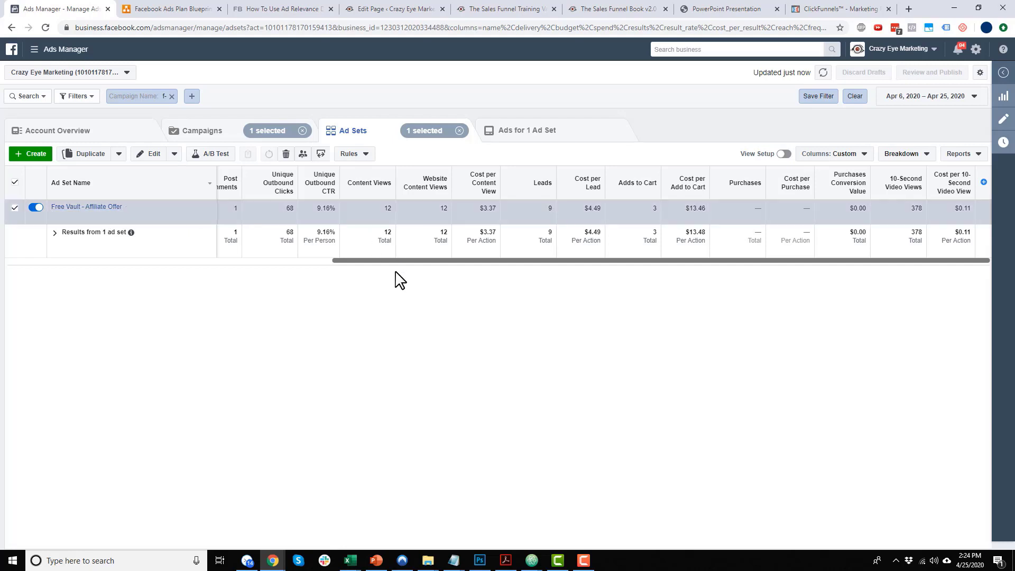
{"action": "left_click_drag", "start_coordinate": [391, 260], "coordinate": [109, 261]}
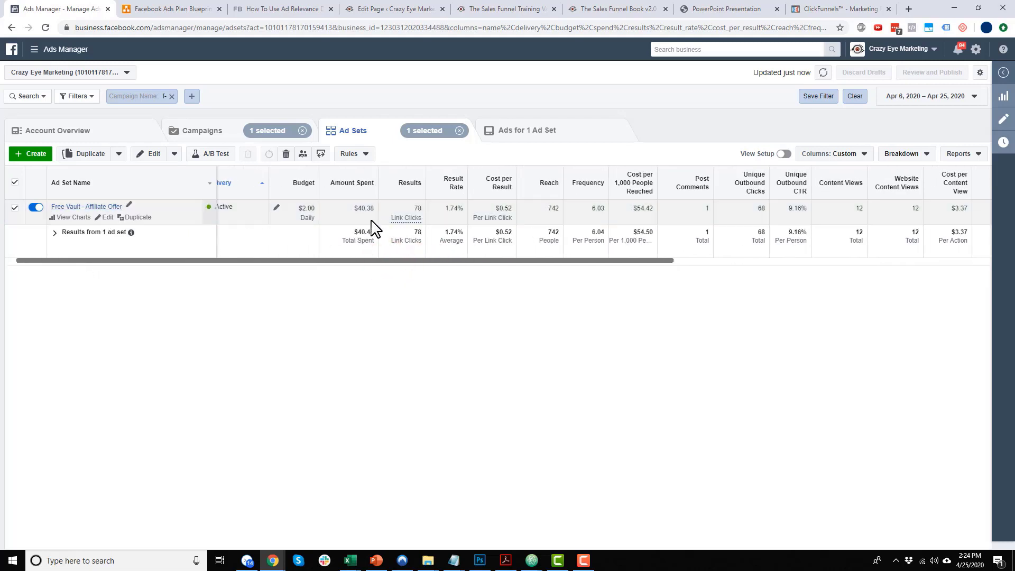
{"action": "left_click", "coordinate": [100, 207]}
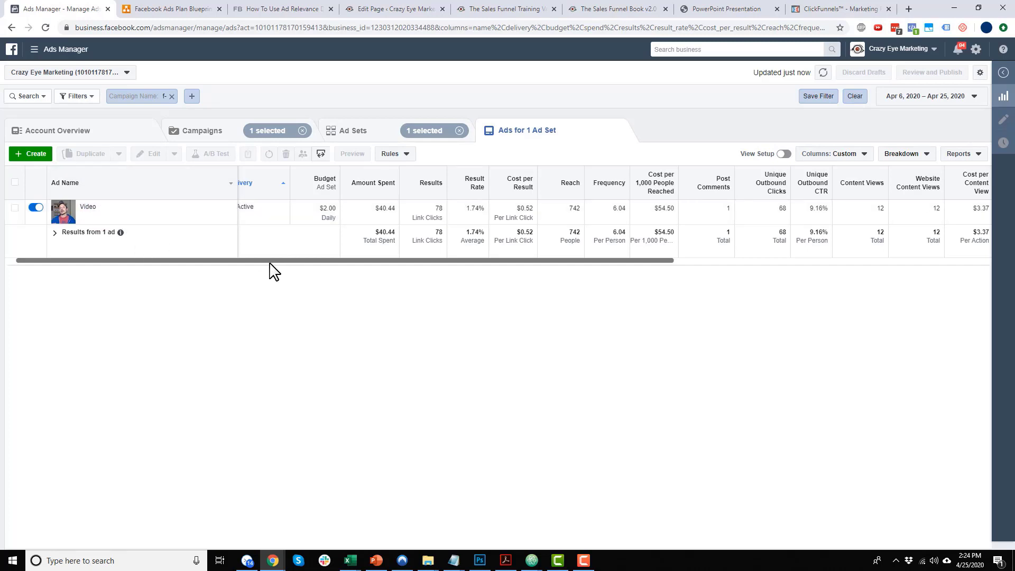
Step: Review the affiliate offer video ad's metrics, return to the campaigns list and deselect the "f- (5) Free Vault - Affiliate Offer" campaign
{"action": "left_click_drag", "start_coordinate": [269, 261], "coordinate": [164, 265]}
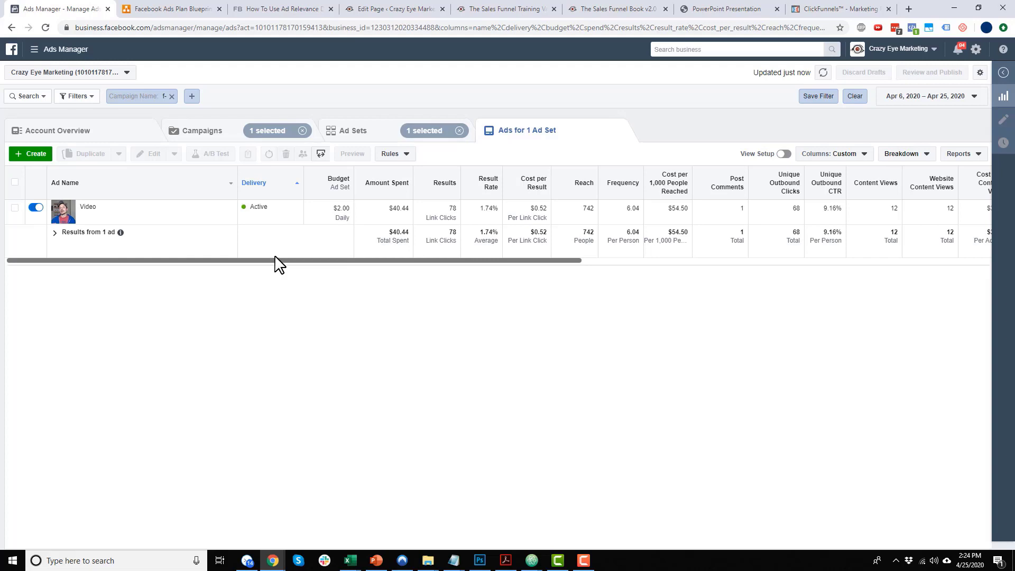
{"action": "left_click_drag", "start_coordinate": [290, 261], "coordinate": [210, 312]}
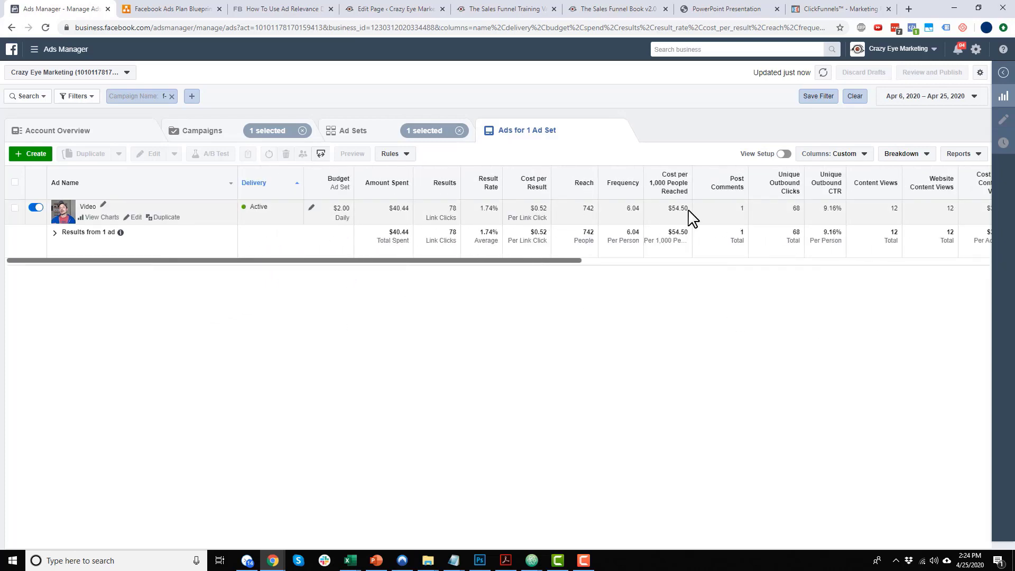
{"action": "left_click", "coordinate": [358, 133]}
{"action": "left_click", "coordinate": [218, 131]}
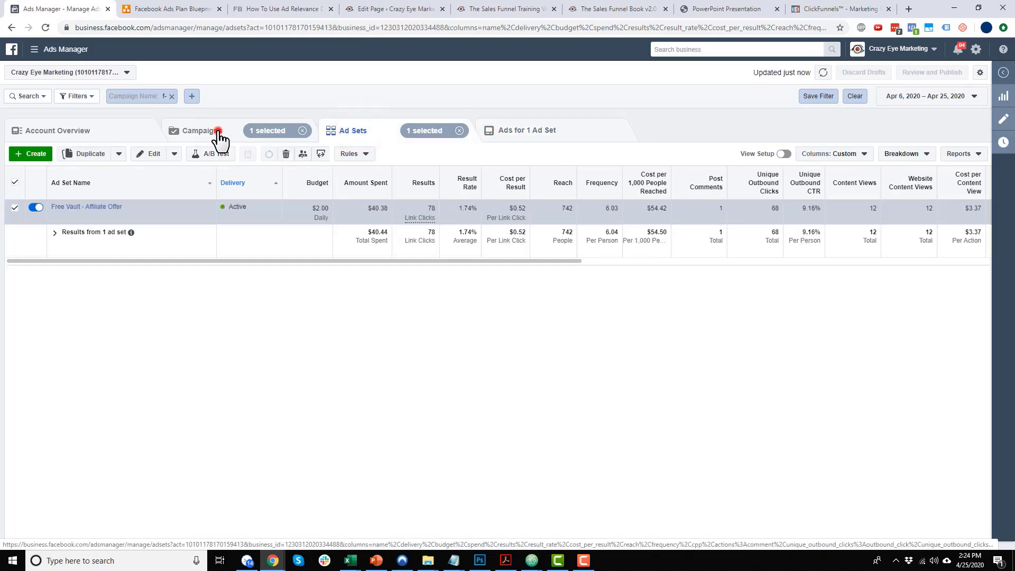
{"action": "left_click", "coordinate": [15, 231]}
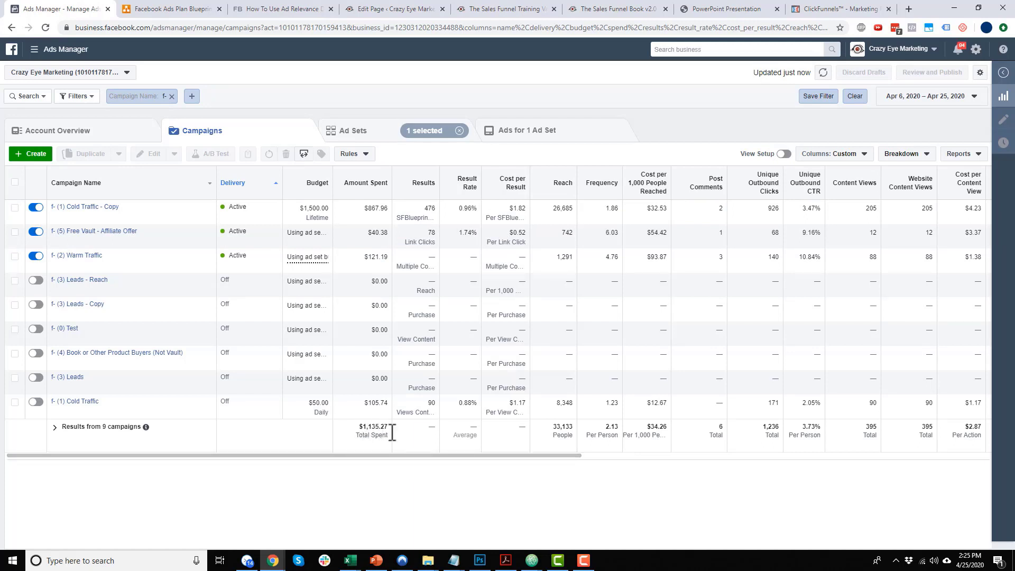
Step: Review the combined totals of all "f-" campaigns for amount spent, reach, leads, adds to cart, purchases and cost per purchase
{"action": "left_click_drag", "start_coordinate": [452, 455], "coordinate": [498, 454]}
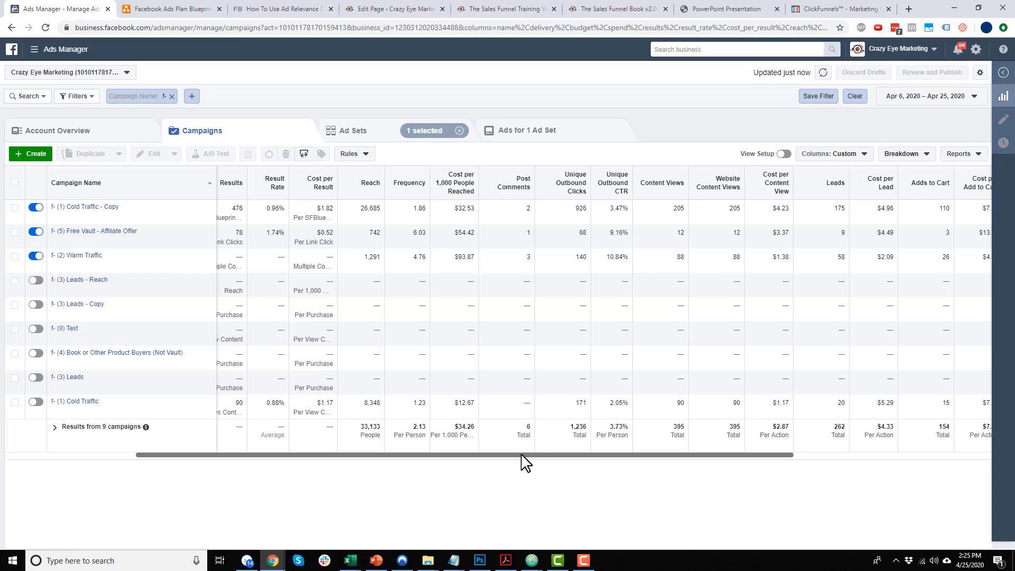
{"action": "left_click_drag", "start_coordinate": [519, 462], "coordinate": [347, 465]}
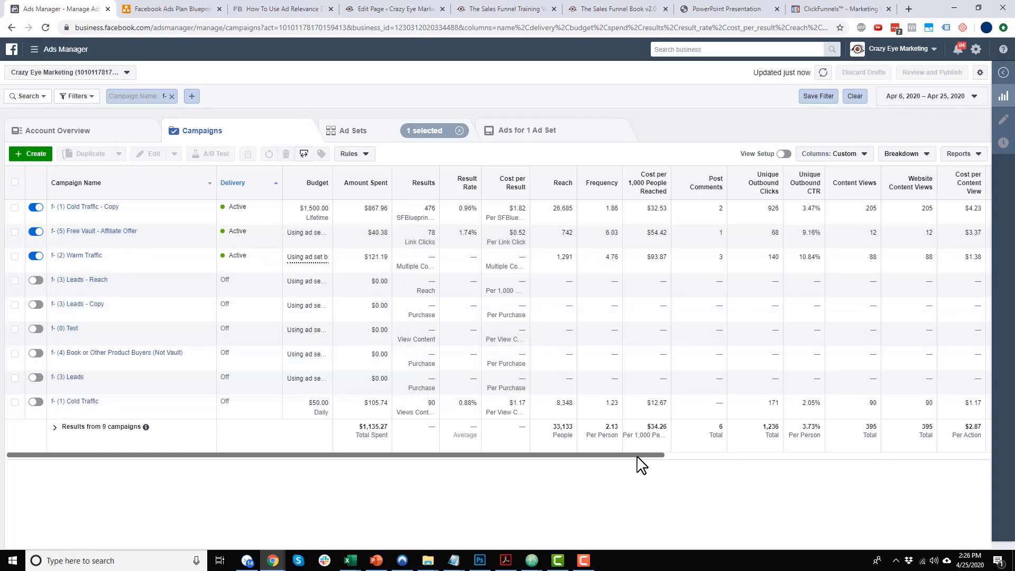
{"action": "left_click_drag", "start_coordinate": [638, 456], "coordinate": [870, 465]}
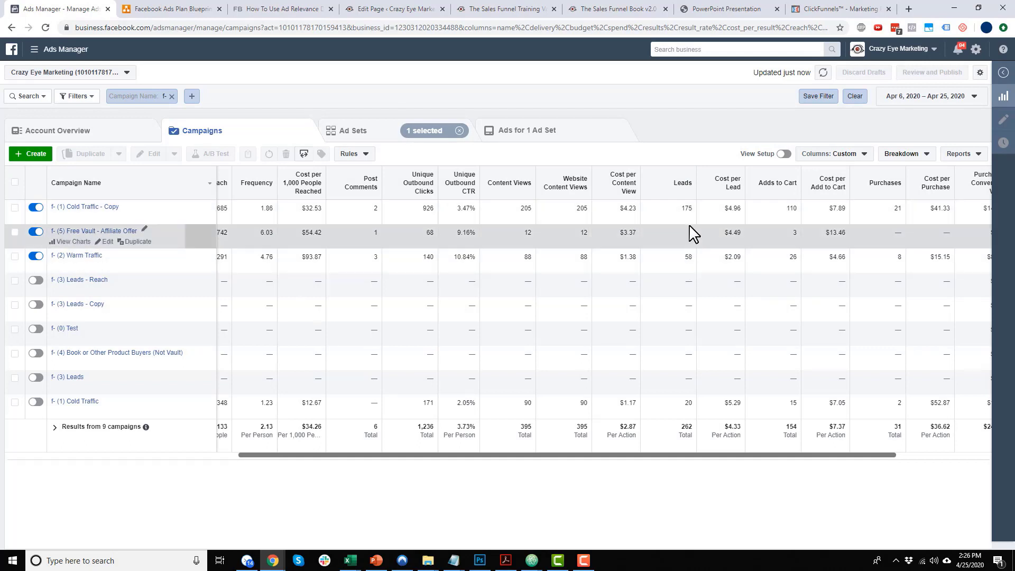
{"action": "double_click", "coordinate": [686, 427]}
{"action": "left_click", "coordinate": [687, 431]}
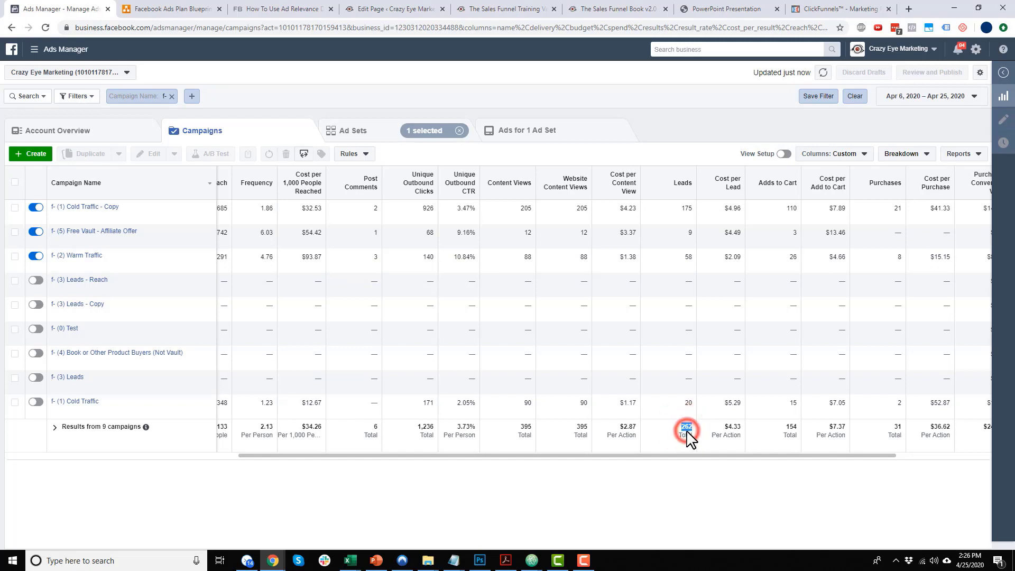
{"action": "left_click_drag", "start_coordinate": [699, 456], "coordinate": [539, 462]}
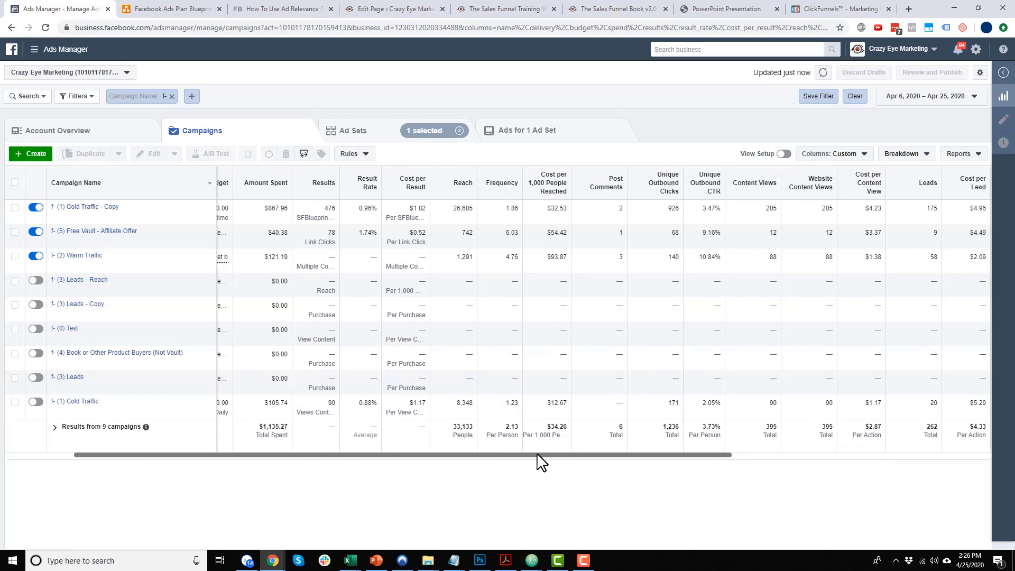
{"action": "left_click_drag", "start_coordinate": [545, 456], "coordinate": [291, 456]}
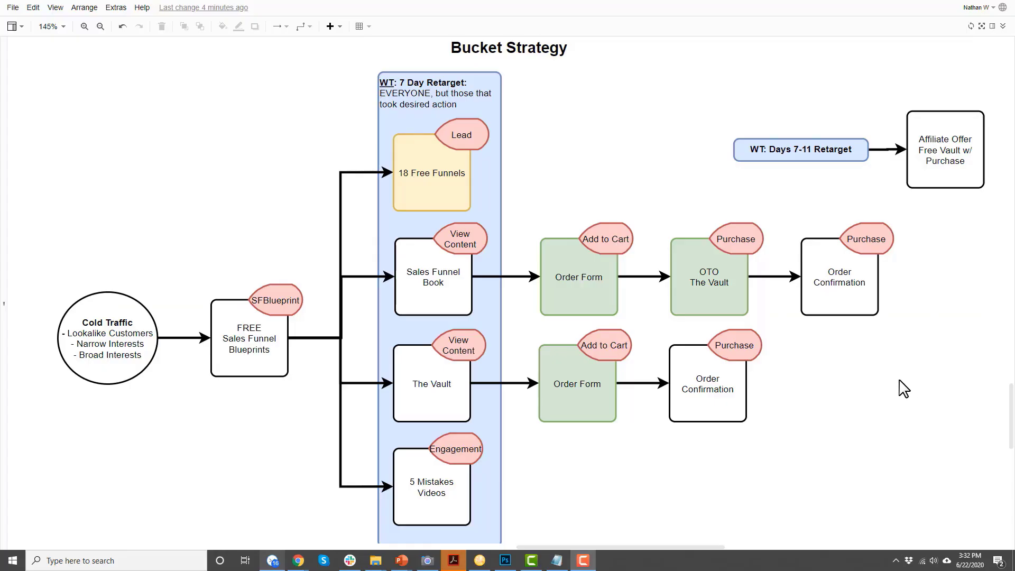
Step: In the ads plan diagram, look back from "Bucket Strategy" to the "Changes After 1 Week" retargeting sequence
{"action": "left_click", "coordinate": [475, 339]}
{"action": "scroll", "coordinate": [515, 365], "scroll_direction": "up", "scroll_amount": 10}
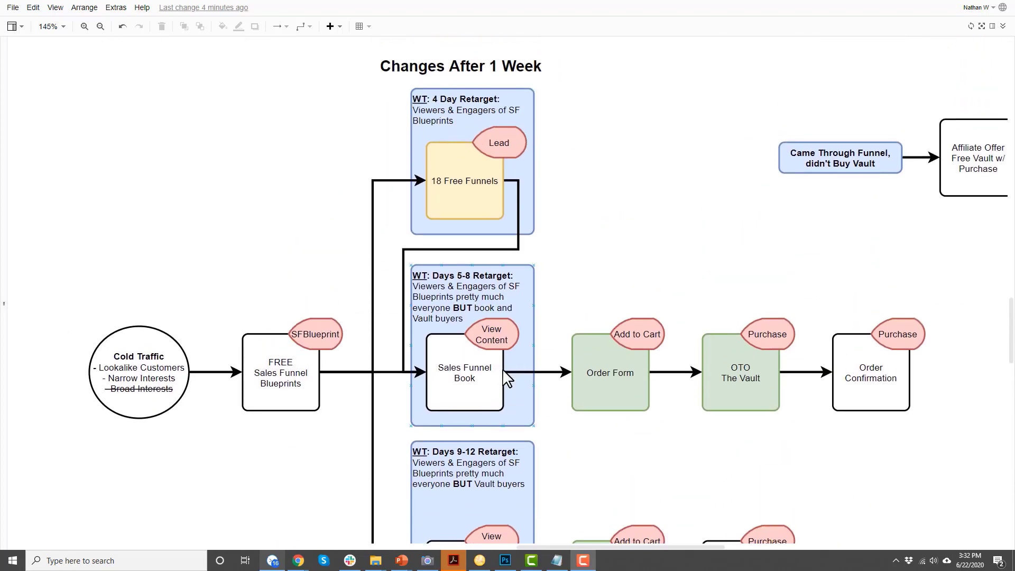
{"action": "scroll", "coordinate": [439, 339], "scroll_direction": "down", "scroll_amount": 1}
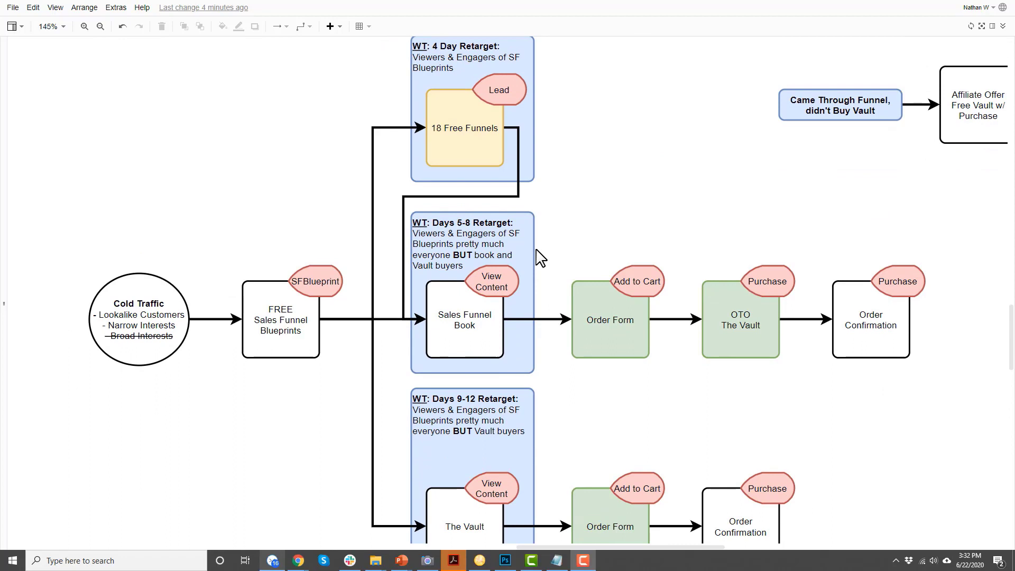
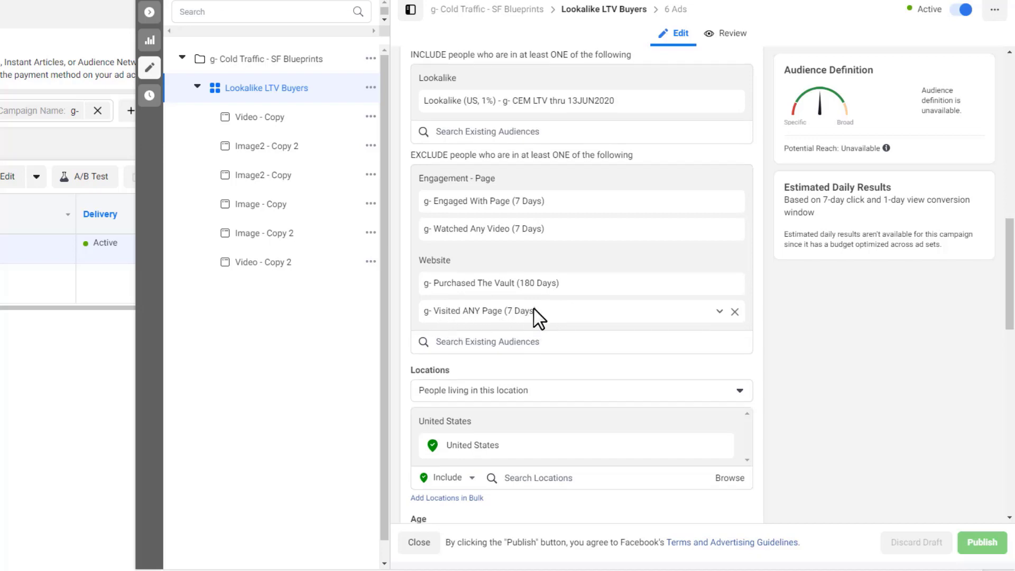
Step: Review the "Lookalike LTV Buyers" ad set's location, age, placement and optimization settings, and close its editor
{"action": "scroll", "coordinate": [531, 320], "scroll_direction": "down", "scroll_amount": 4}
{"action": "scroll", "coordinate": [457, 267], "scroll_direction": "down", "scroll_amount": 10}
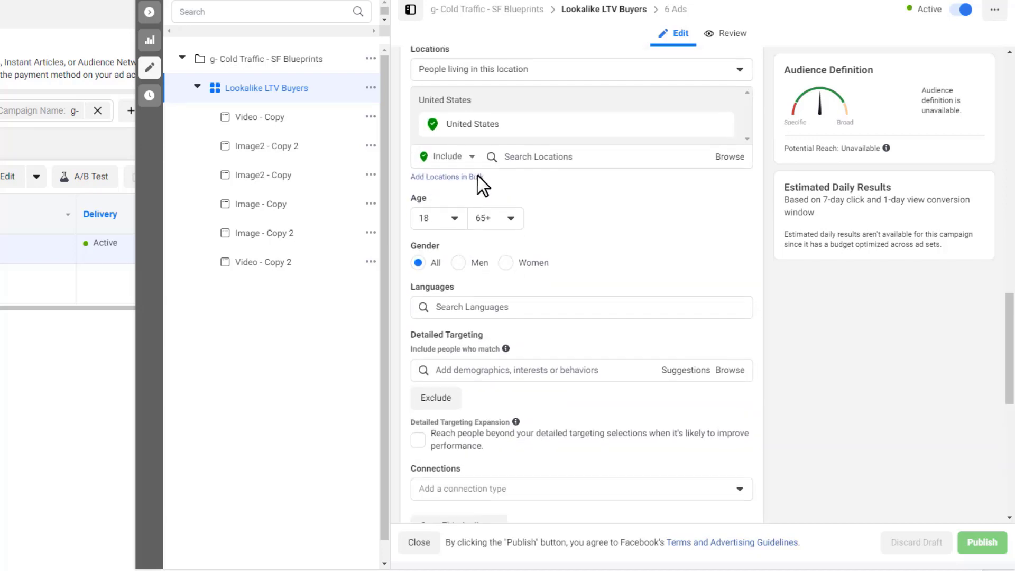
{"action": "scroll", "coordinate": [466, 382], "scroll_direction": "down", "scroll_amount": 1}
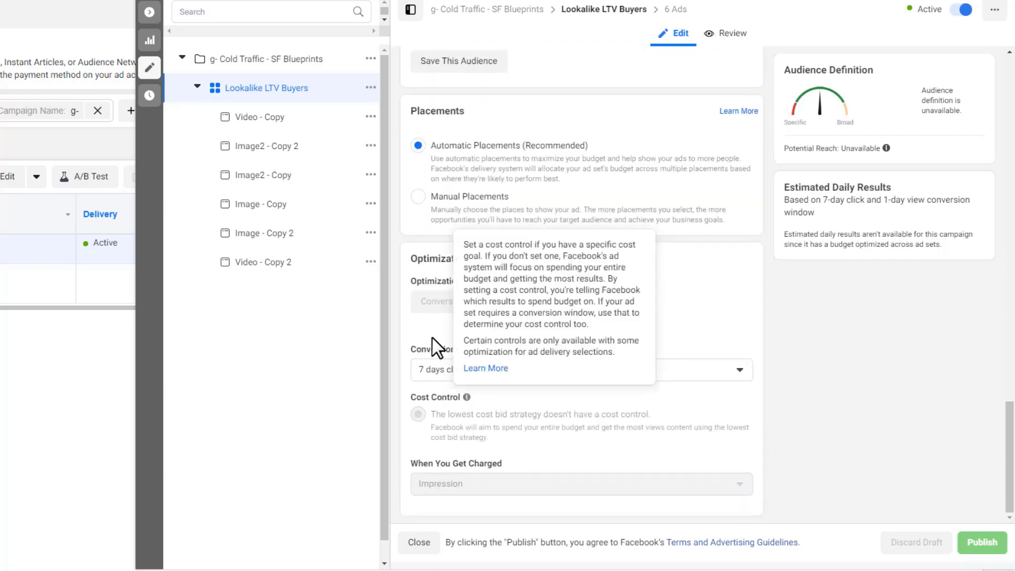
{"action": "left_click", "coordinate": [150, 12]}
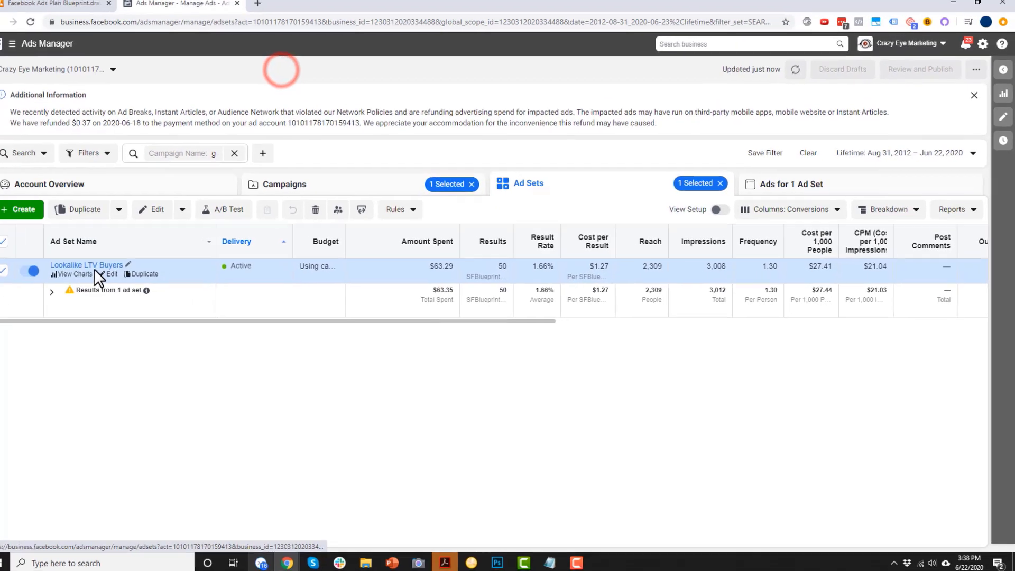
Step: Check the ads in "Lookalike LTV Buyers", return to the campaigns list and deselect "g- Cold Traffic - SF Blueprints"
{"action": "left_click", "coordinate": [113, 268]}
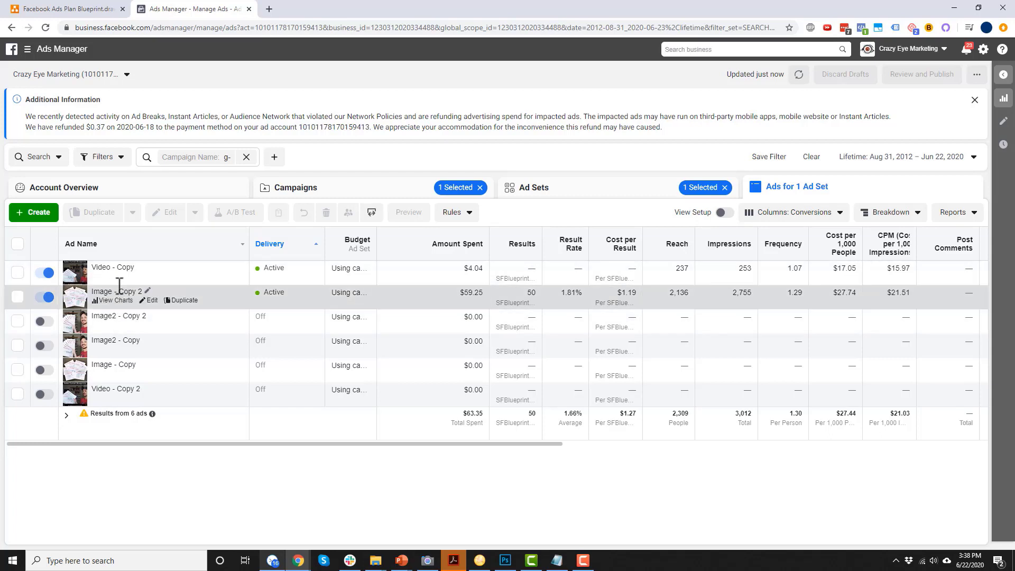
{"action": "left_click", "coordinate": [392, 193]}
{"action": "left_click", "coordinate": [18, 273]}
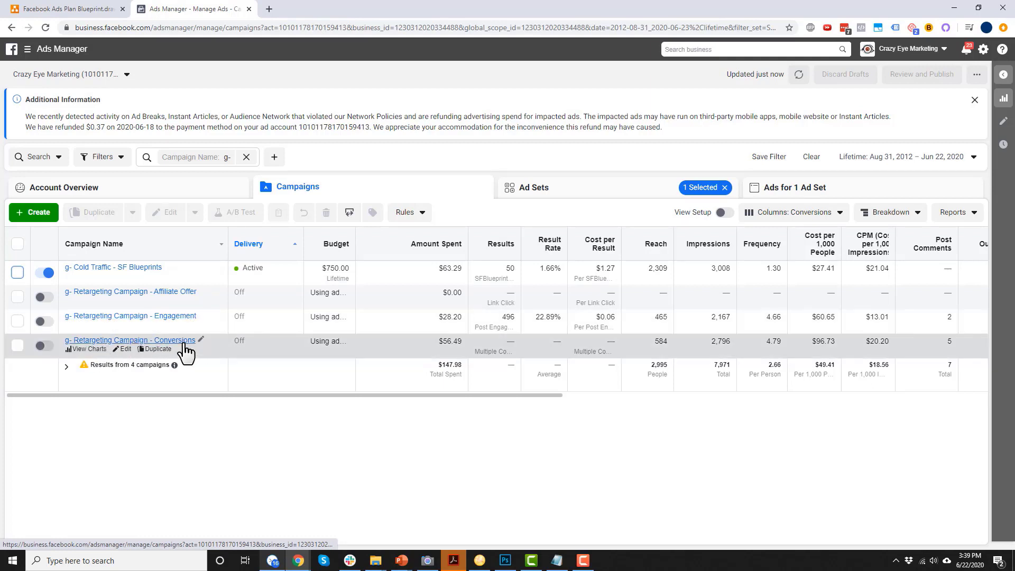
Step: Compare the "g-" affiliate offer and engagement retargeting campaigns with the "Bucket Strategy" diagram's affiliate offer and 5 Mistakes Videos boxes
{"action": "left_click", "coordinate": [26, 9]}
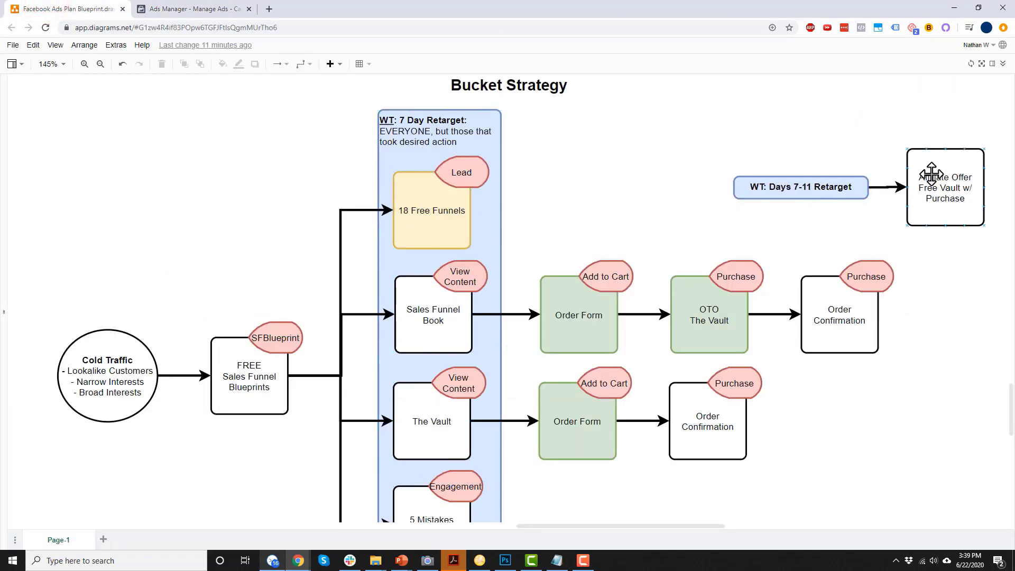
{"action": "left_click", "coordinate": [204, 9]}
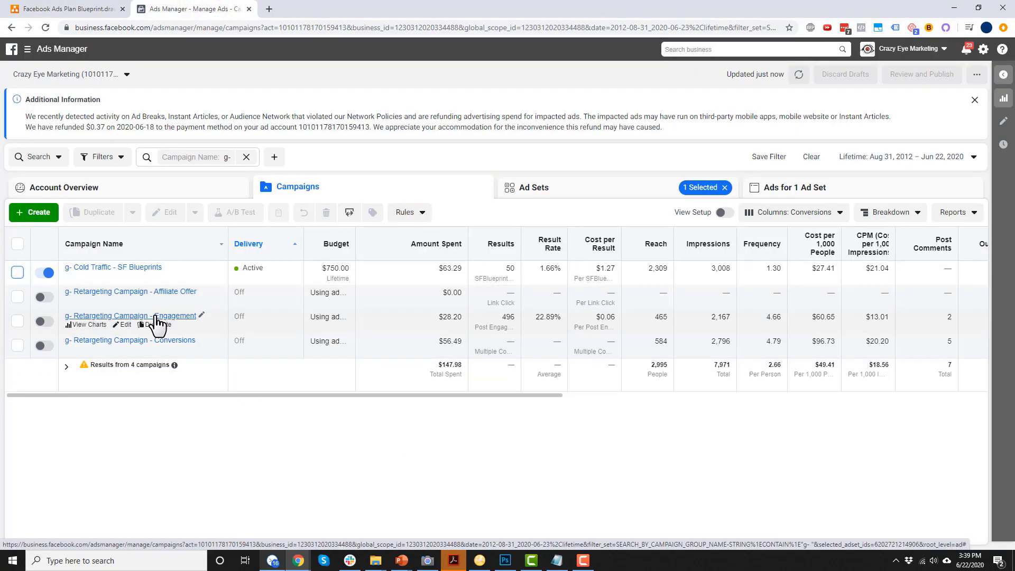
{"action": "left_click", "coordinate": [67, 9]}
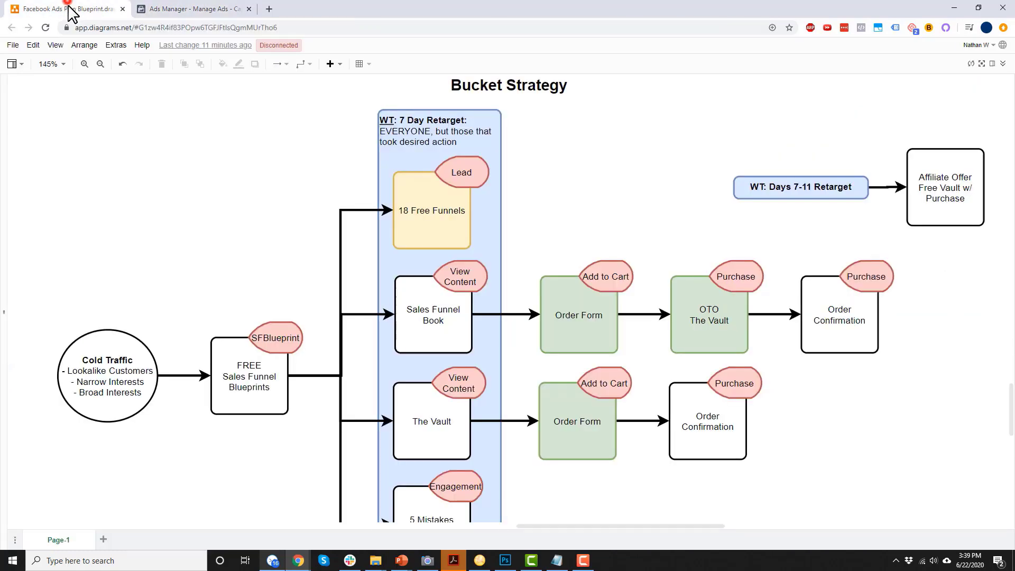
{"action": "scroll", "coordinate": [435, 460], "scroll_direction": "down", "scroll_amount": 3}
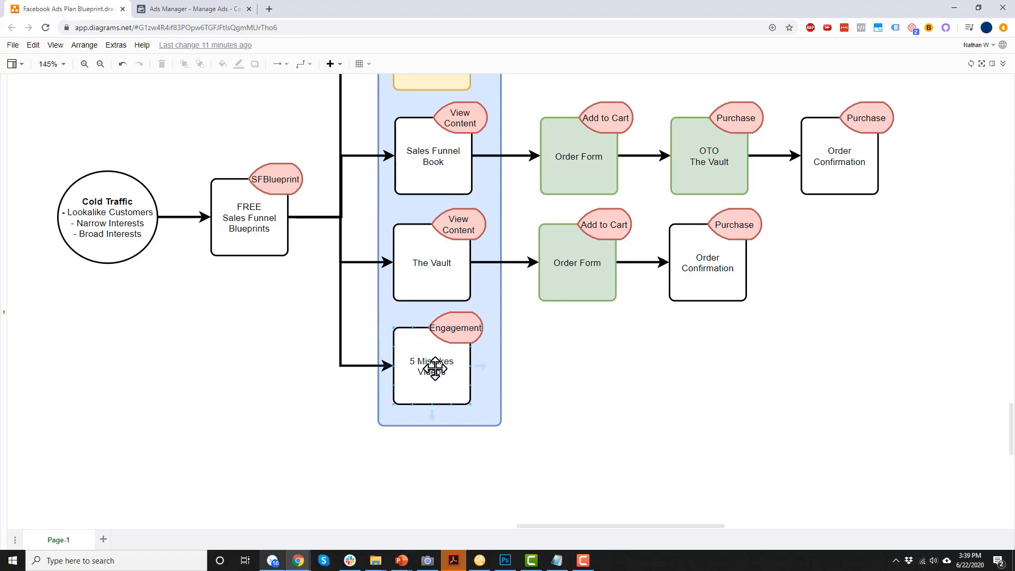
{"action": "scroll", "coordinate": [442, 403], "scroll_direction": "up", "scroll_amount": 1}
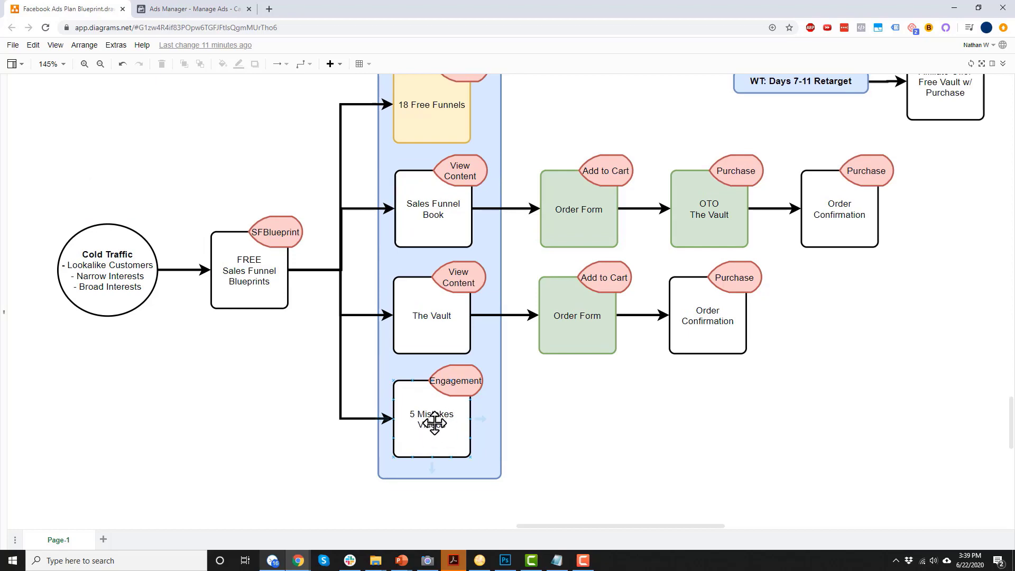
{"action": "left_click", "coordinate": [234, 6]}
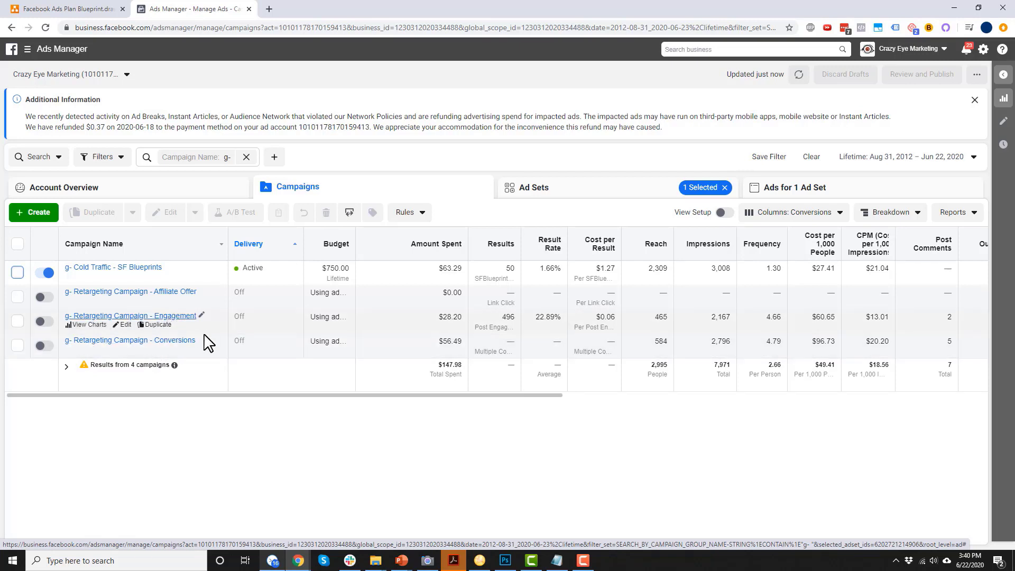
Step: Open the "g- Retargeting Campaign - Conversions" ad sets and compare them with the diagram's 7 Day Retarget bucket
{"action": "left_click", "coordinate": [174, 341]}
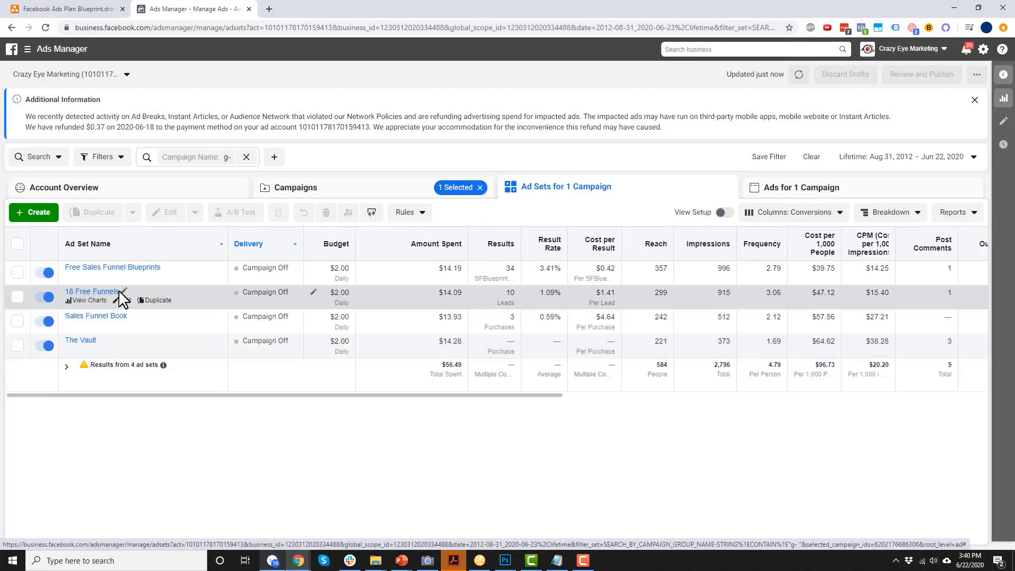
{"action": "left_click", "coordinate": [74, 9]}
{"action": "scroll", "coordinate": [513, 254], "scroll_direction": "up", "scroll_amount": 2}
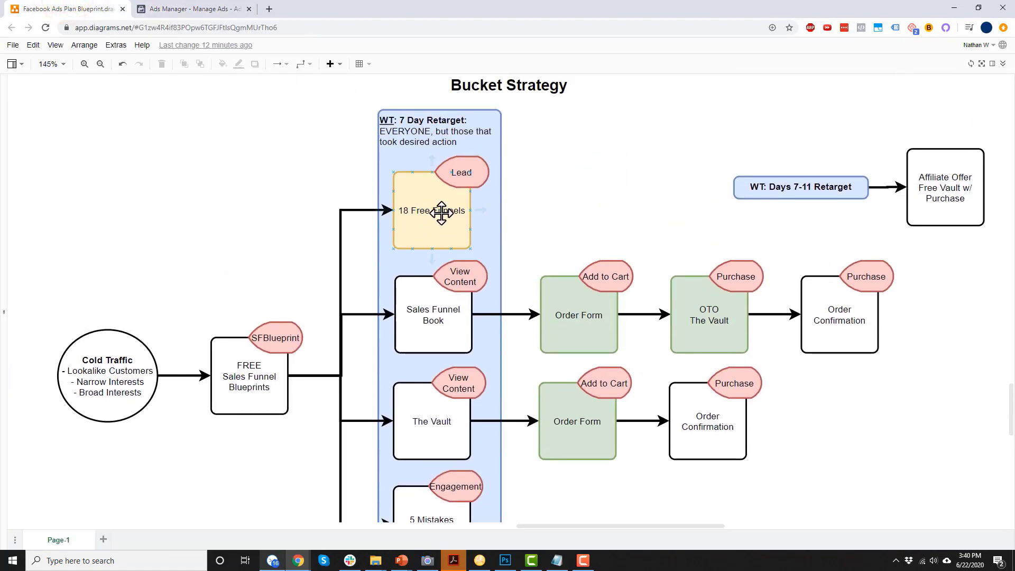
{"action": "scroll", "coordinate": [482, 245], "scroll_direction": "down", "scroll_amount": 1}
{"action": "scroll", "coordinate": [429, 370], "scroll_direction": "down", "scroll_amount": 1}
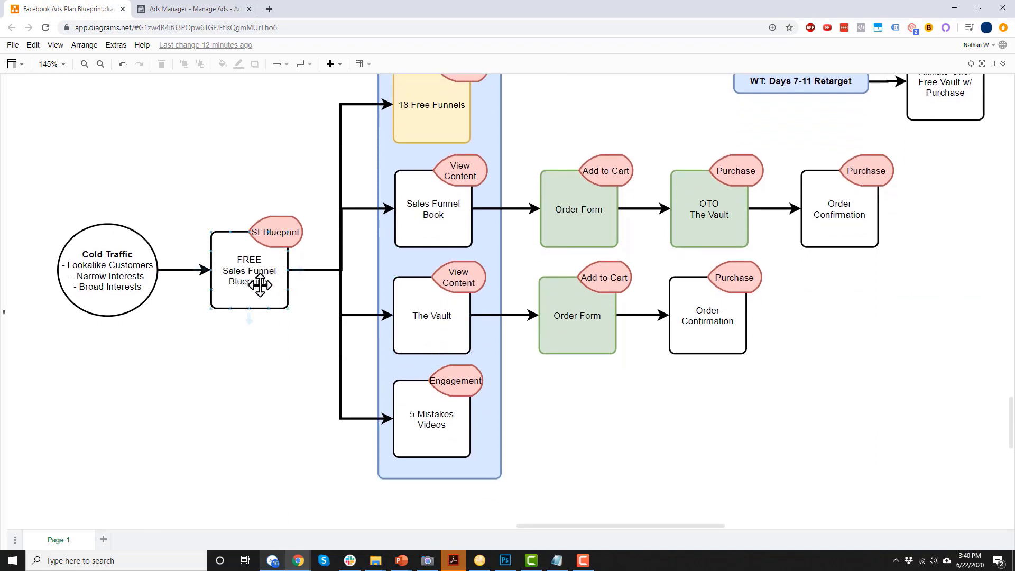
{"action": "scroll", "coordinate": [301, 243], "scroll_direction": "up", "scroll_amount": 2}
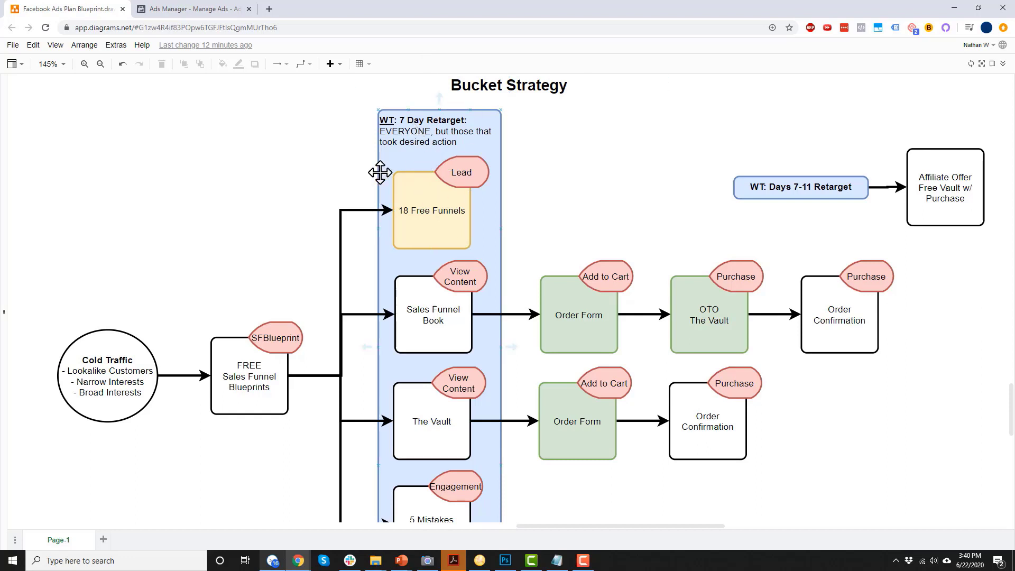
{"action": "left_click", "coordinate": [436, 207]}
{"action": "left_click", "coordinate": [438, 139]}
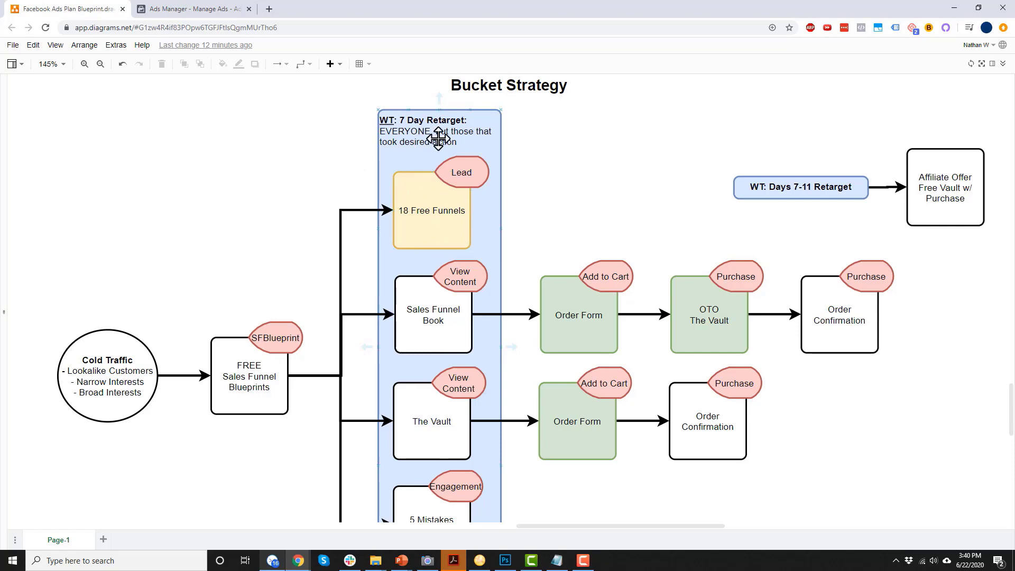
Step: Check the "Free Sales Funnel Blueprints" ad set against the conversion events in the Bucket Strategy diagram, and return to Ads Manager
{"action": "left_click", "coordinate": [180, 7]}
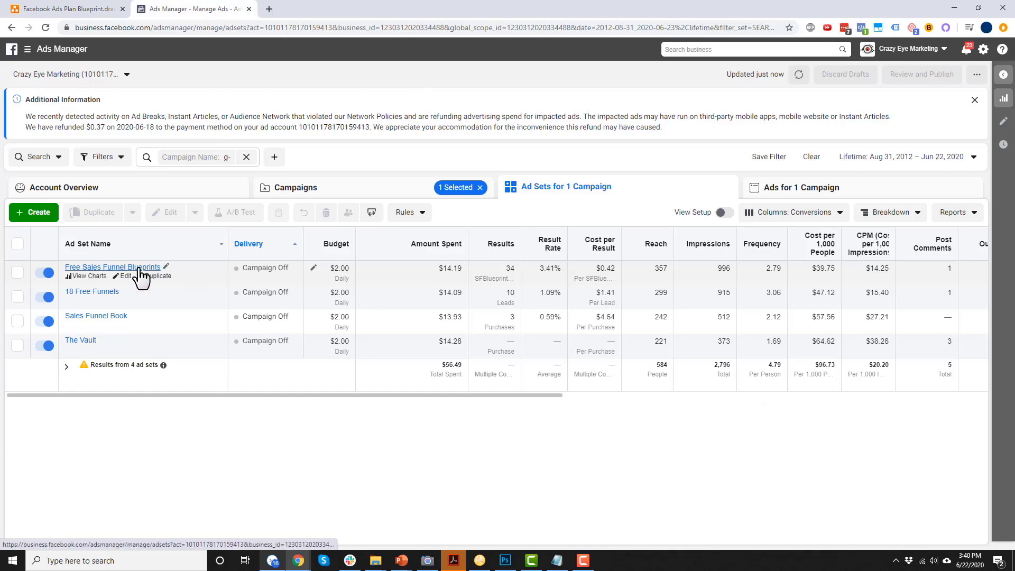
{"action": "left_click", "coordinate": [74, 8]}
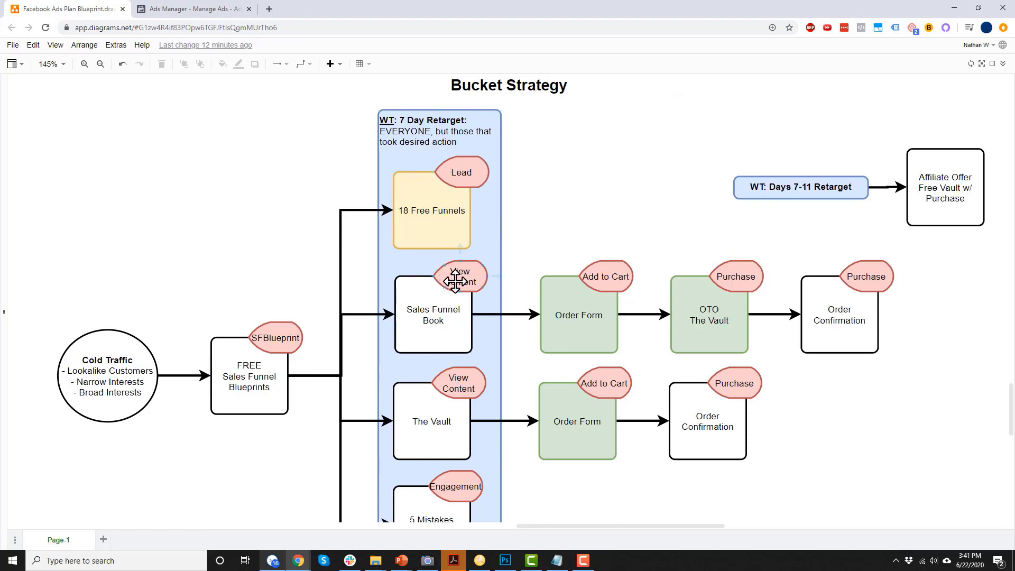
{"action": "left_click", "coordinate": [200, 9]}
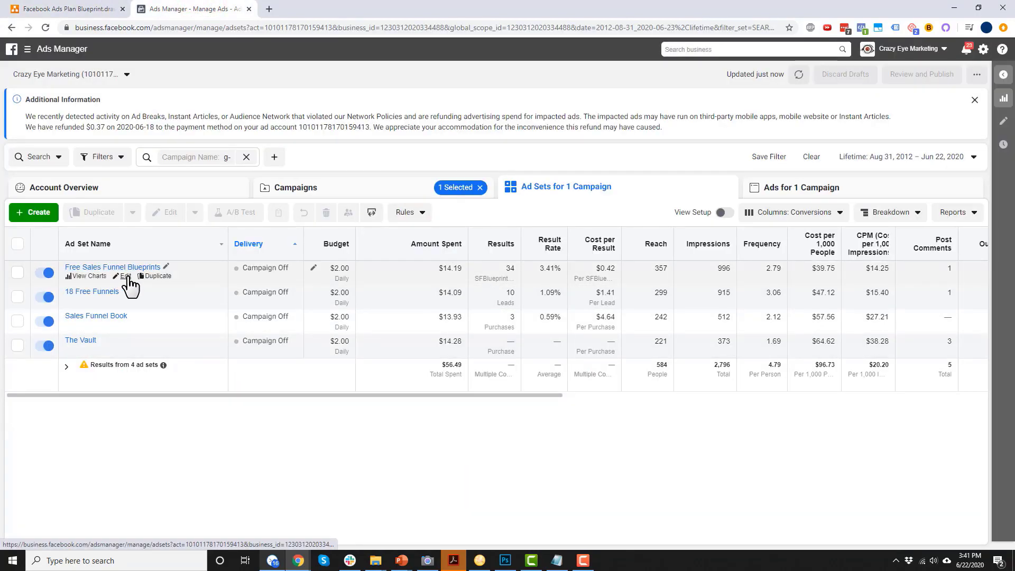
Step: Open the "Free Sales Funnel Blueprints" ad set for editing and review its conversion event and its included and excluded custom audiences
{"action": "left_click", "coordinate": [125, 276]}
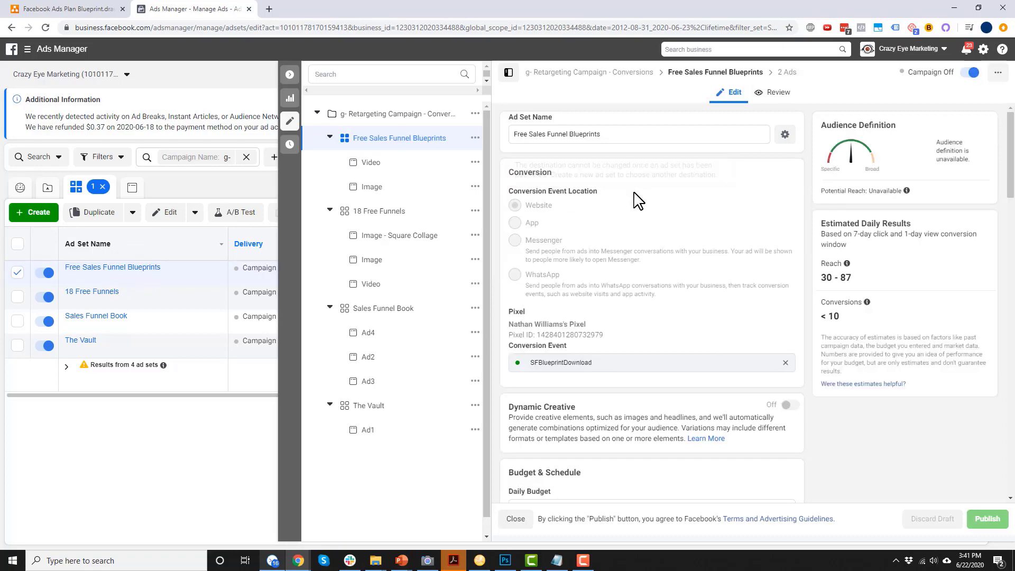
{"action": "scroll", "coordinate": [640, 200], "scroll_direction": "down", "scroll_amount": 7}
{"action": "scroll", "coordinate": [649, 204], "scroll_direction": "down", "scroll_amount": 6}
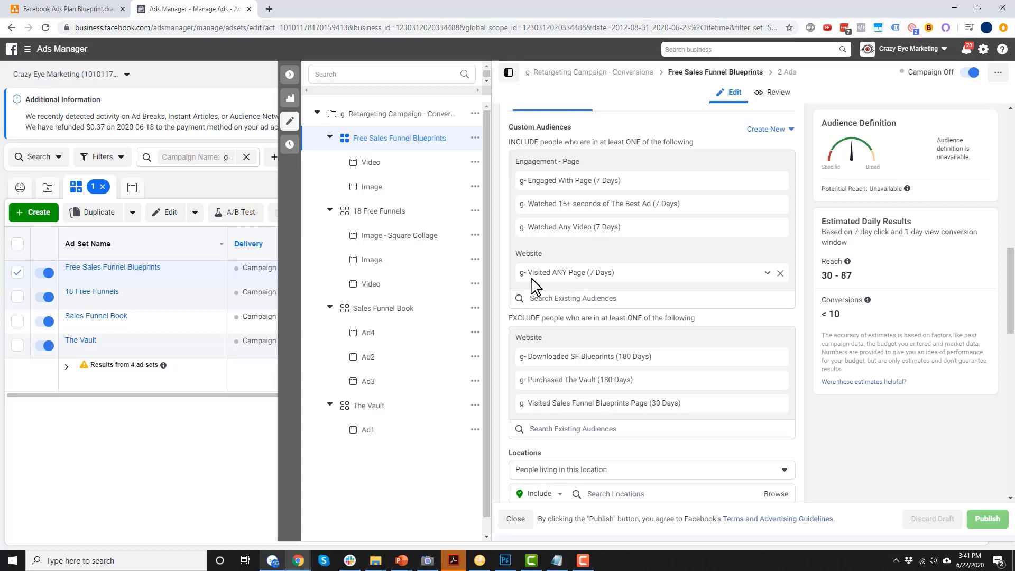
{"action": "scroll", "coordinate": [605, 280], "scroll_direction": "down", "scroll_amount": 1}
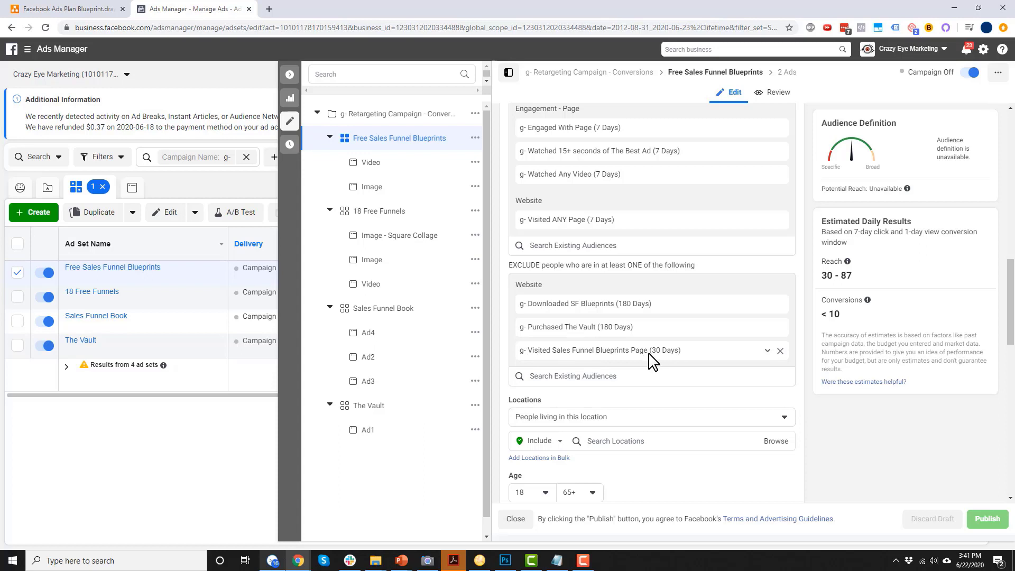
Step: Review the remaining targeting and placement settings of the "Free Sales Funnel Blueprints" ad set, and open its Video ad
{"action": "scroll", "coordinate": [650, 362], "scroll_direction": "down", "scroll_amount": 6}
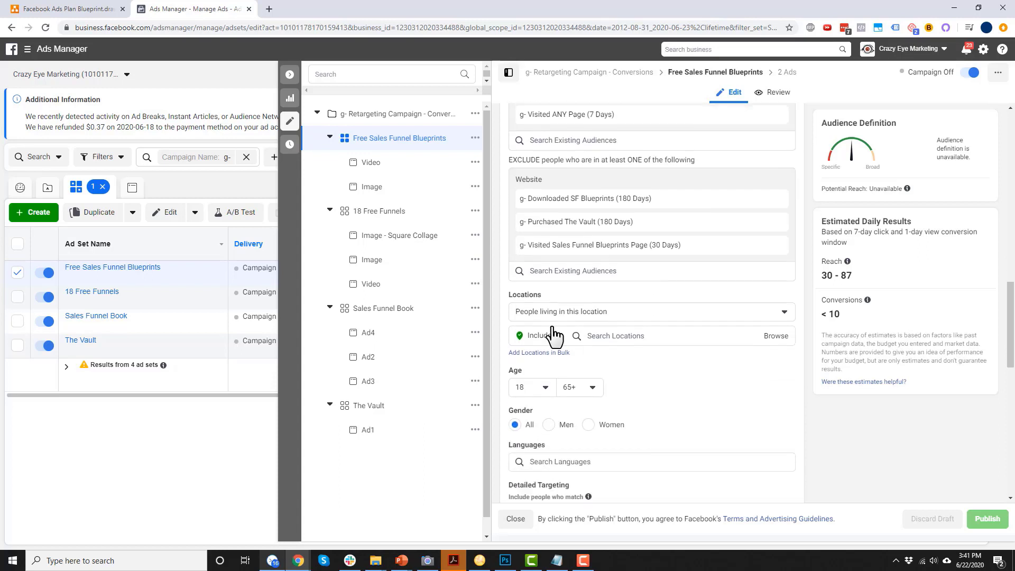
{"action": "mouse_move", "coordinate": [595, 318]}
{"action": "scroll", "coordinate": [595, 317], "scroll_direction": "down", "scroll_amount": 2}
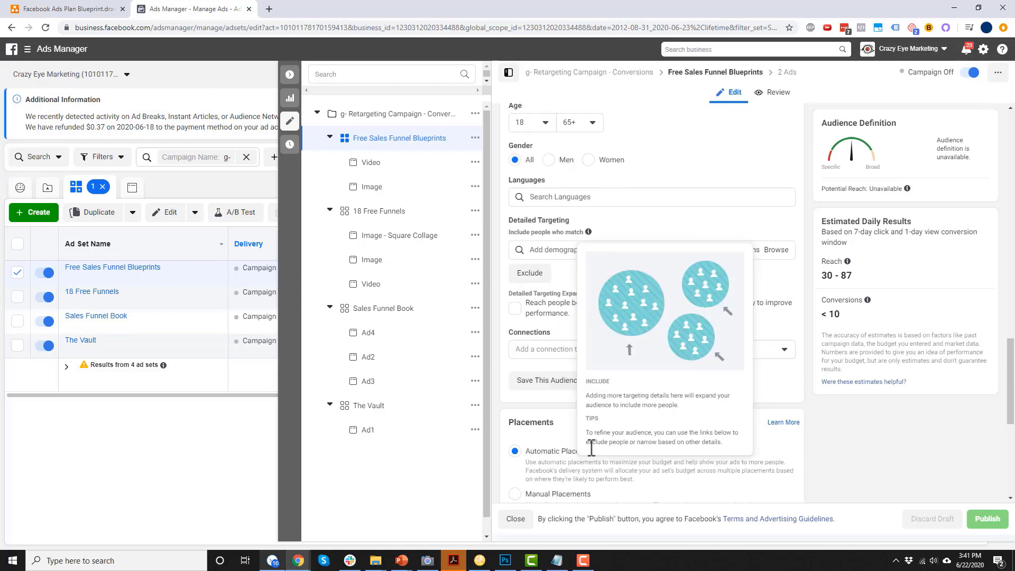
{"action": "left_click", "coordinate": [390, 164]}
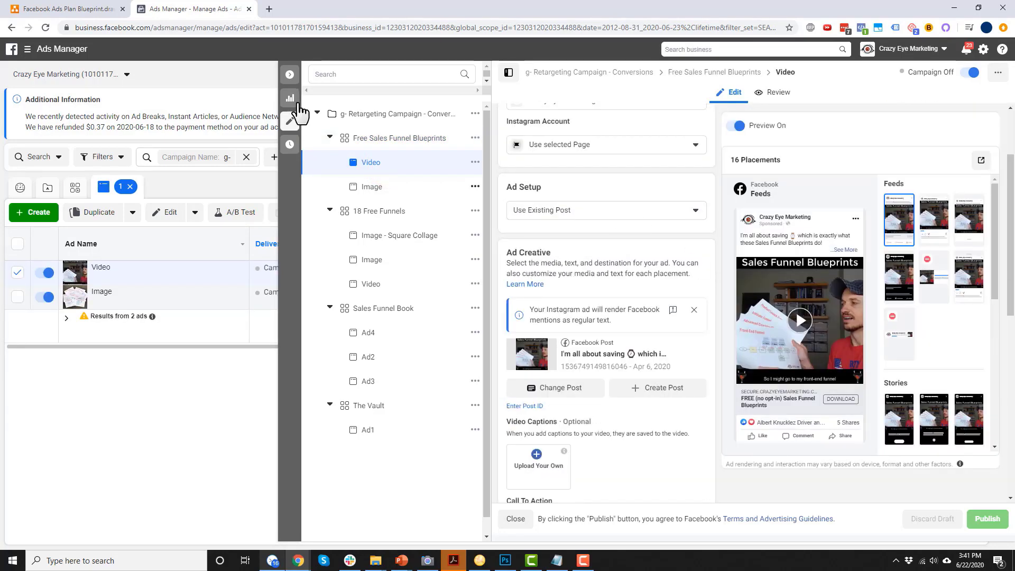
Step: Open the "18 Free Funnels" ad set and review its conversion event and daily budget
{"action": "left_click", "coordinate": [394, 214]}
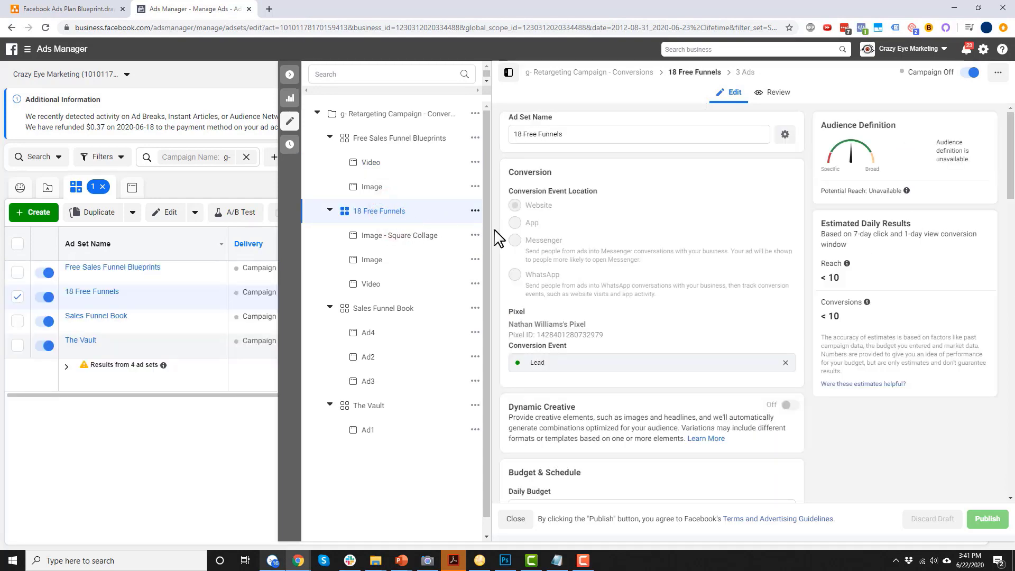
{"action": "scroll", "coordinate": [647, 246], "scroll_direction": "down", "scroll_amount": 2}
{"action": "scroll", "coordinate": [648, 248], "scroll_direction": "down", "scroll_amount": 2}
{"action": "scroll", "coordinate": [650, 253], "scroll_direction": "up", "scroll_amount": 4}
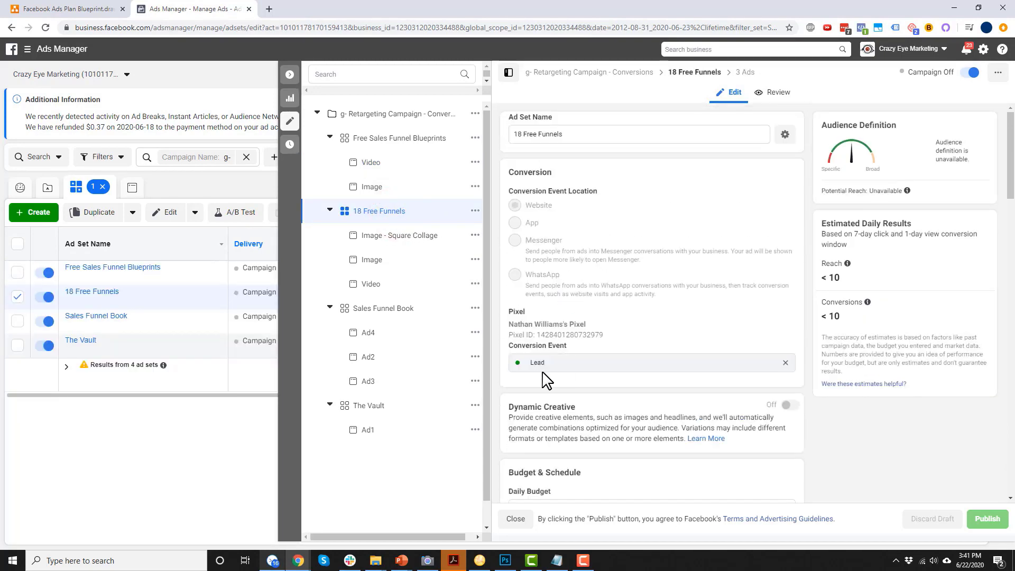
{"action": "scroll", "coordinate": [544, 362], "scroll_direction": "down", "scroll_amount": 1}
{"action": "scroll", "coordinate": [545, 362], "scroll_direction": "down", "scroll_amount": 3}
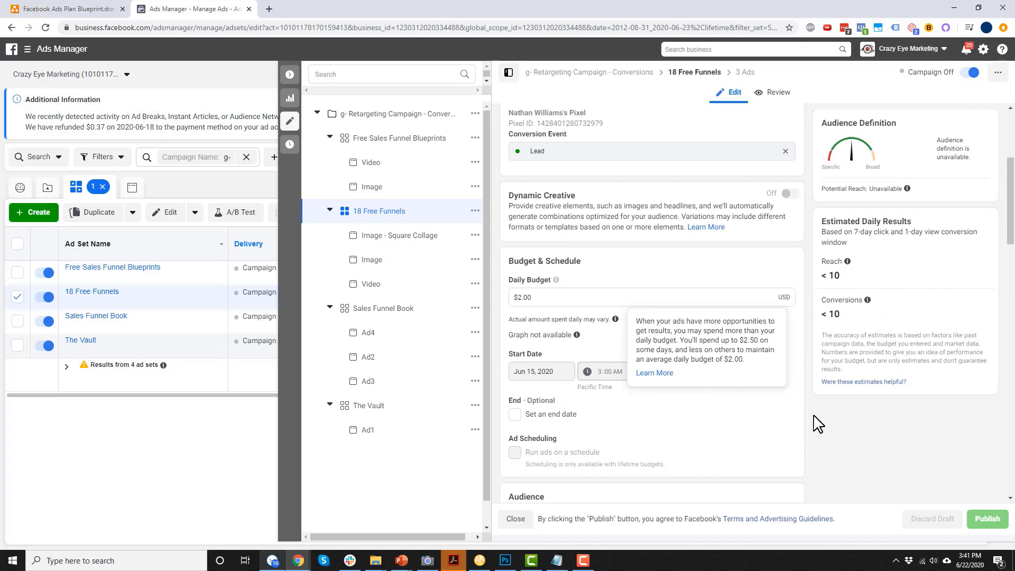
{"action": "scroll", "coordinate": [725, 385], "scroll_direction": "down", "scroll_amount": 6}
{"action": "scroll", "coordinate": [725, 385], "scroll_direction": "up", "scroll_amount": 3}
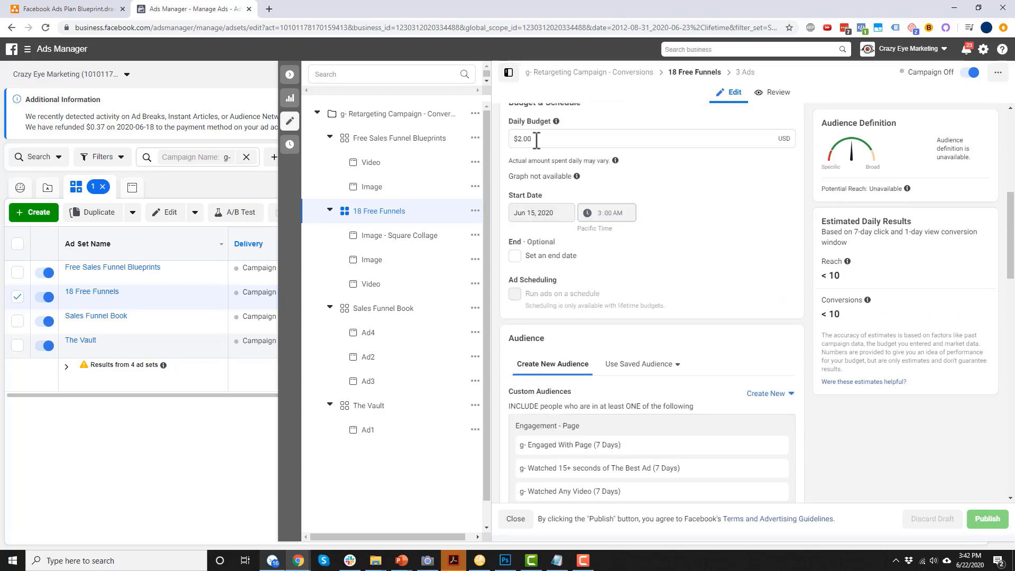
Step: Examine the "18 Free Funnels" ad set's included and excluded custom audiences, placements and delivery optimization
{"action": "scroll", "coordinate": [671, 260], "scroll_direction": "down", "scroll_amount": 1}
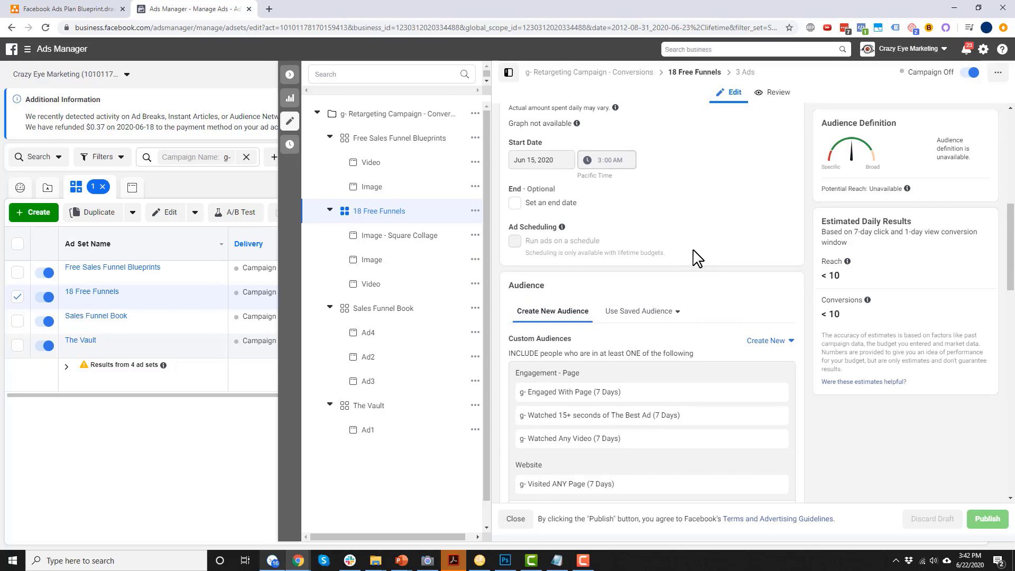
{"action": "scroll", "coordinate": [694, 259], "scroll_direction": "down", "scroll_amount": 2}
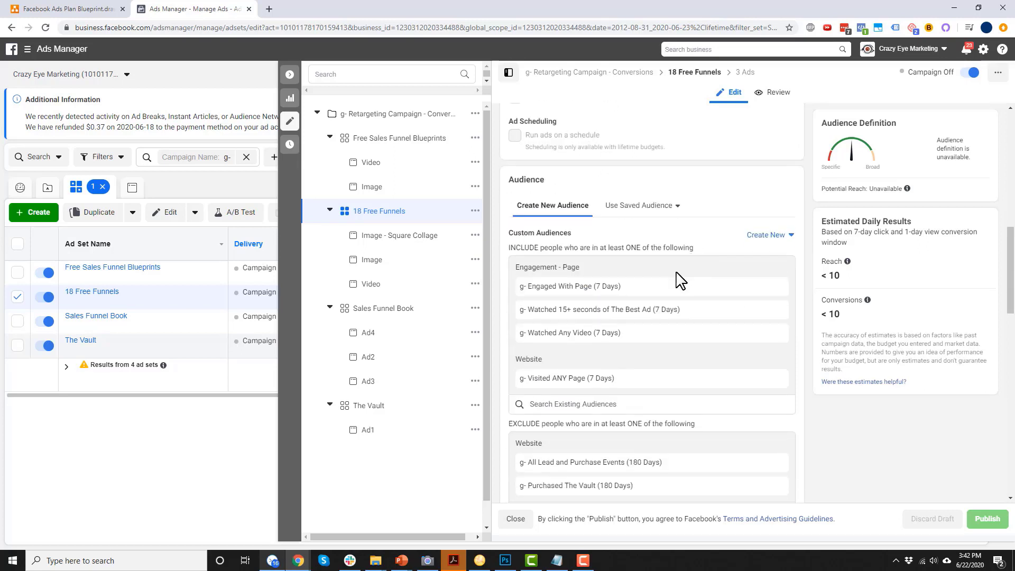
{"action": "scroll", "coordinate": [680, 281], "scroll_direction": "down", "scroll_amount": 1}
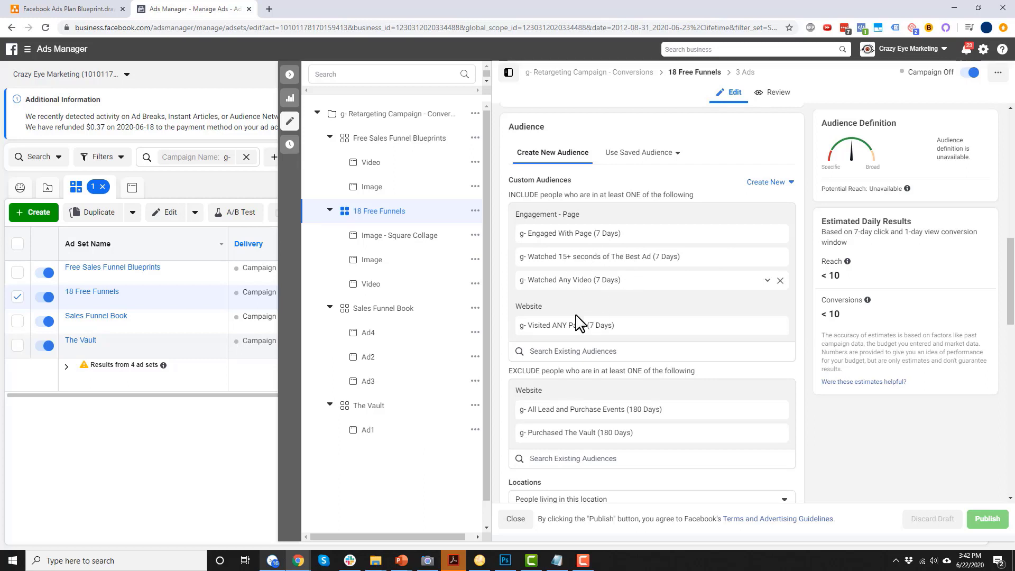
{"action": "scroll", "coordinate": [624, 296], "scroll_direction": "down", "scroll_amount": 2}
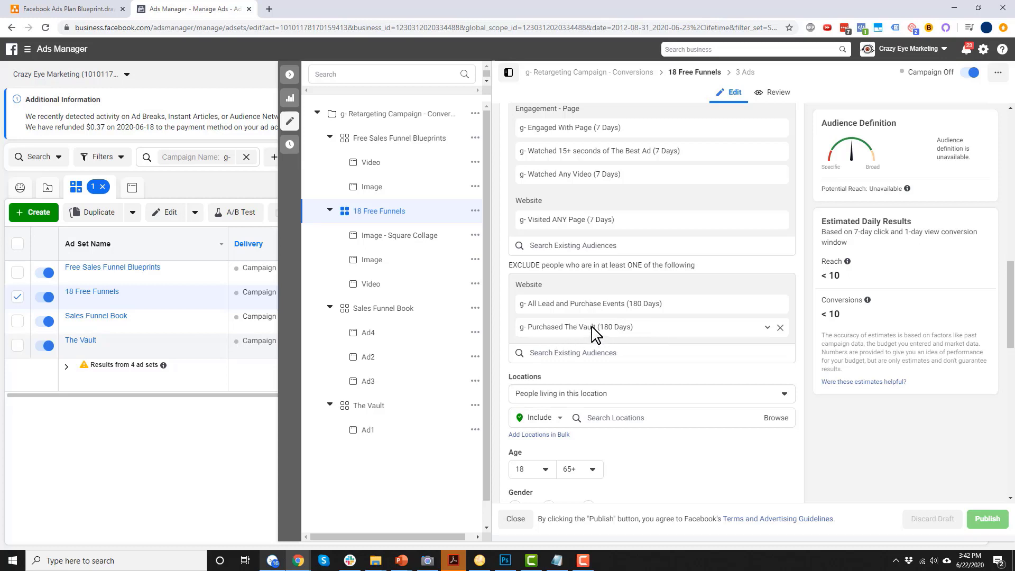
{"action": "scroll", "coordinate": [596, 331], "scroll_direction": "down", "scroll_amount": 8}
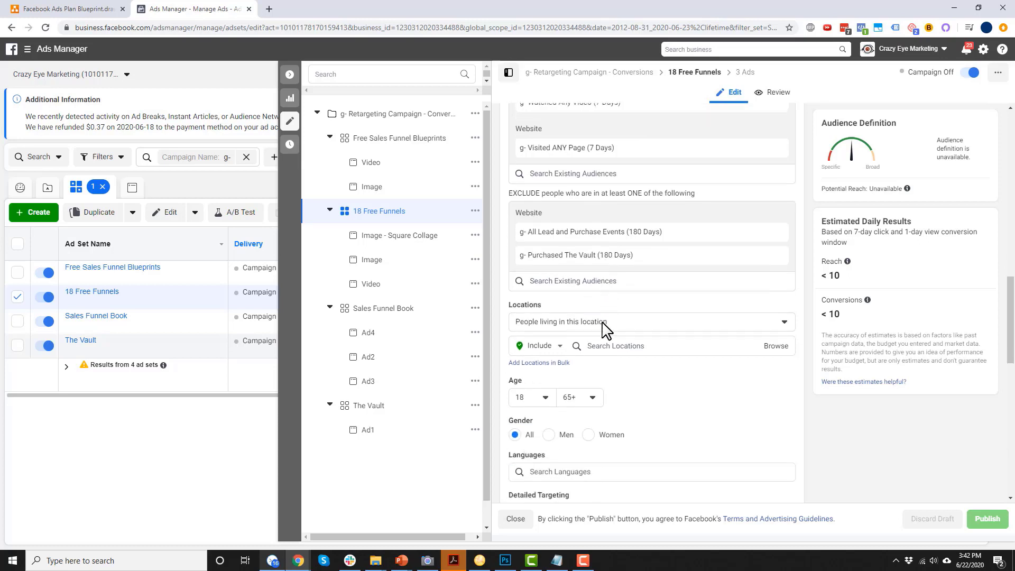
{"action": "scroll", "coordinate": [623, 370], "scroll_direction": "down", "scroll_amount": 5}
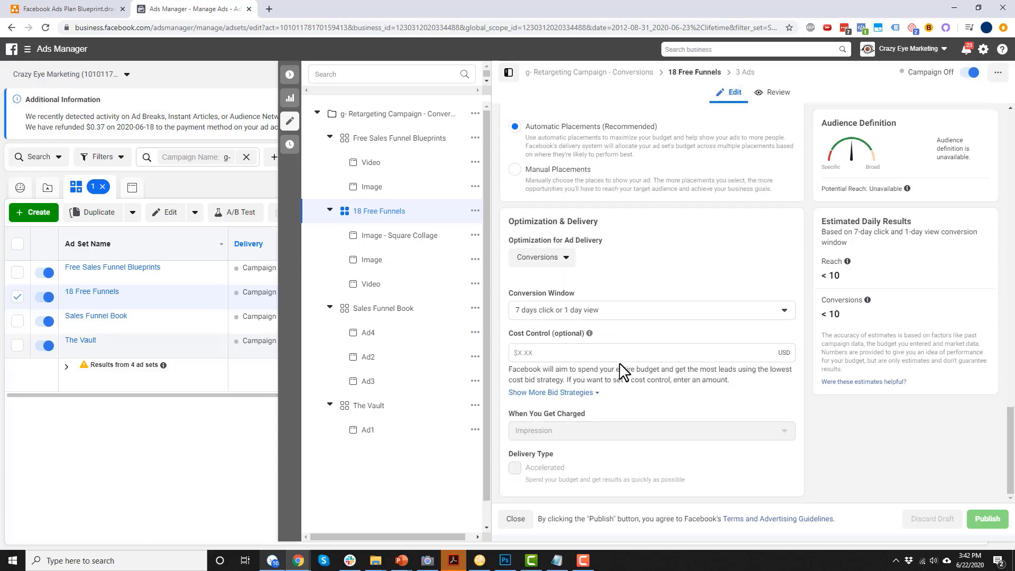
Step: Open the "Sales Funnel Book" ad set and review its conversion event, daily budget, and included and excluded custom audiences
{"action": "left_click", "coordinate": [402, 311]}
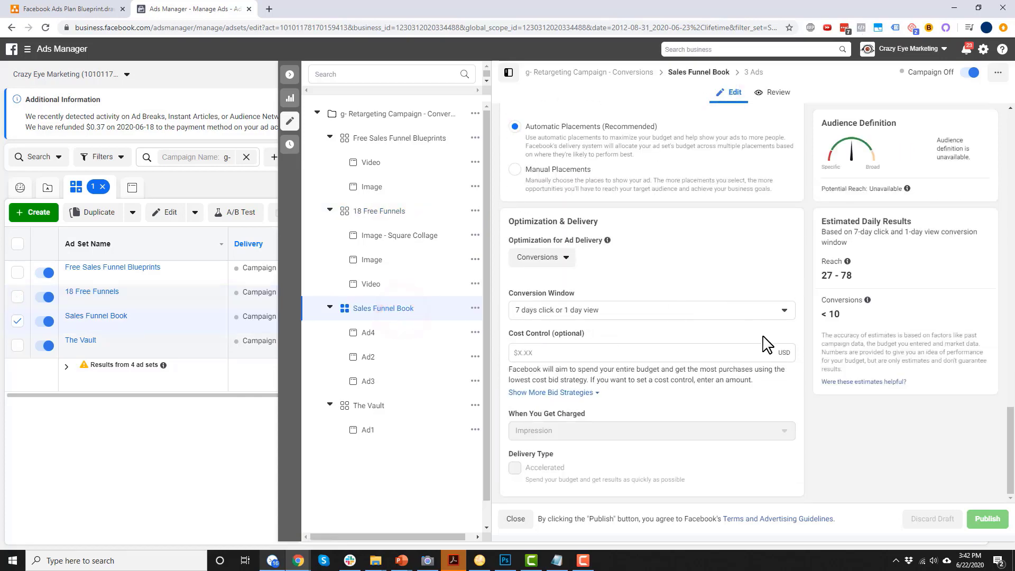
{"action": "scroll", "coordinate": [706, 452], "scroll_direction": "up", "scroll_amount": 10}
{"action": "scroll", "coordinate": [704, 453], "scroll_direction": "up", "scroll_amount": 7}
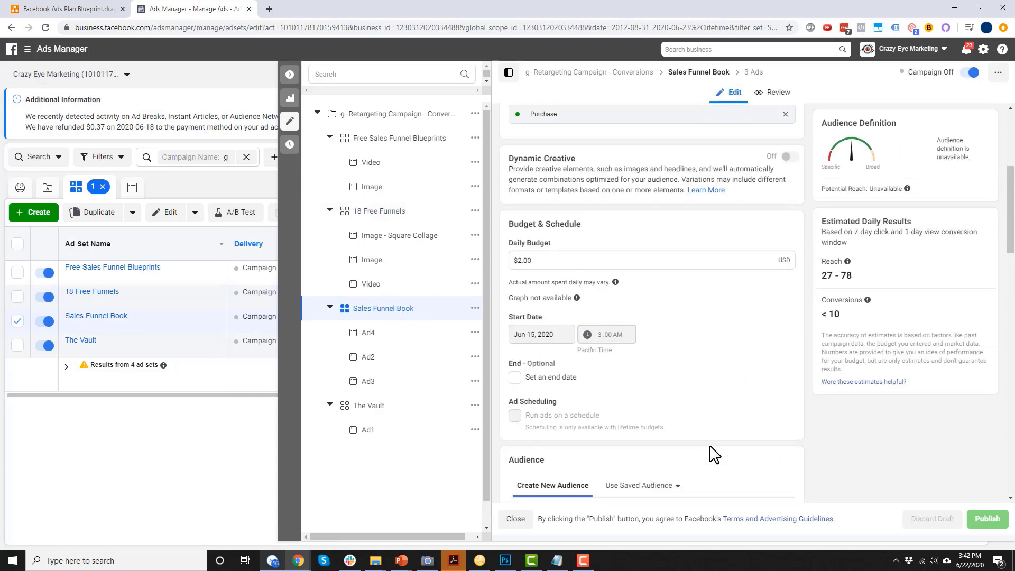
{"action": "scroll", "coordinate": [557, 314], "scroll_direction": "down", "scroll_amount": 5}
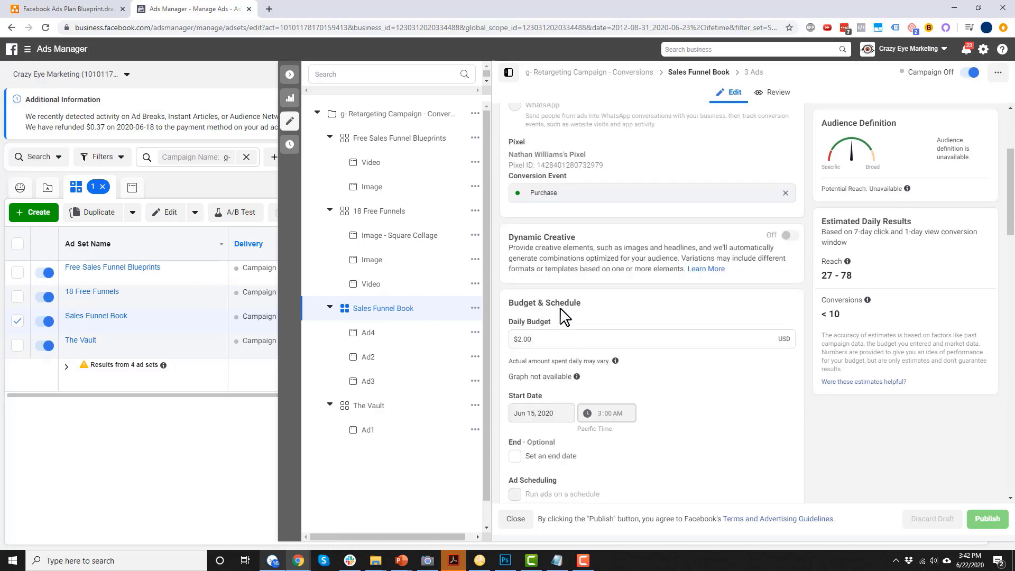
{"action": "scroll", "coordinate": [588, 262], "scroll_direction": "down", "scroll_amount": 5}
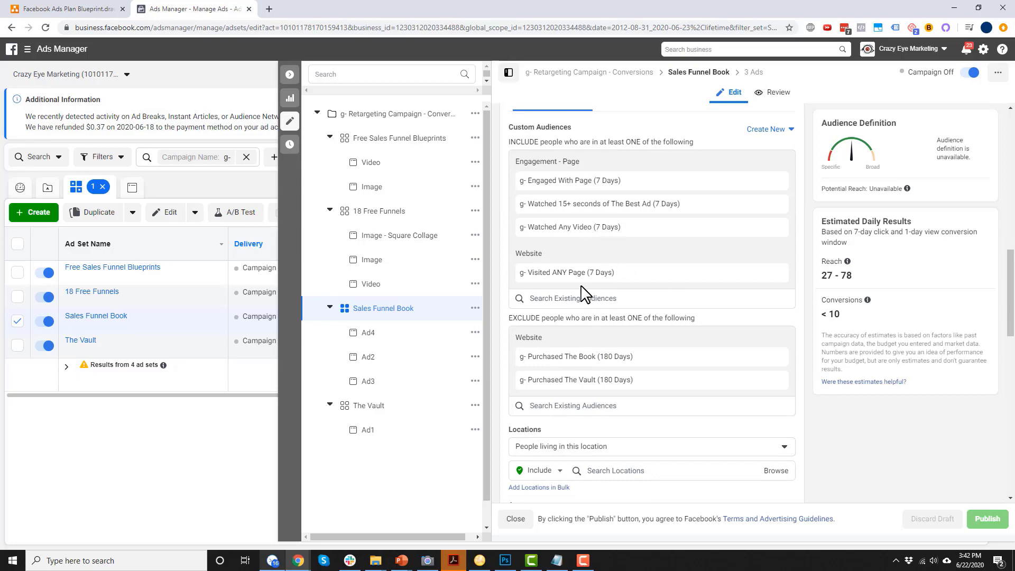
{"action": "scroll", "coordinate": [584, 294], "scroll_direction": "down", "scroll_amount": 2}
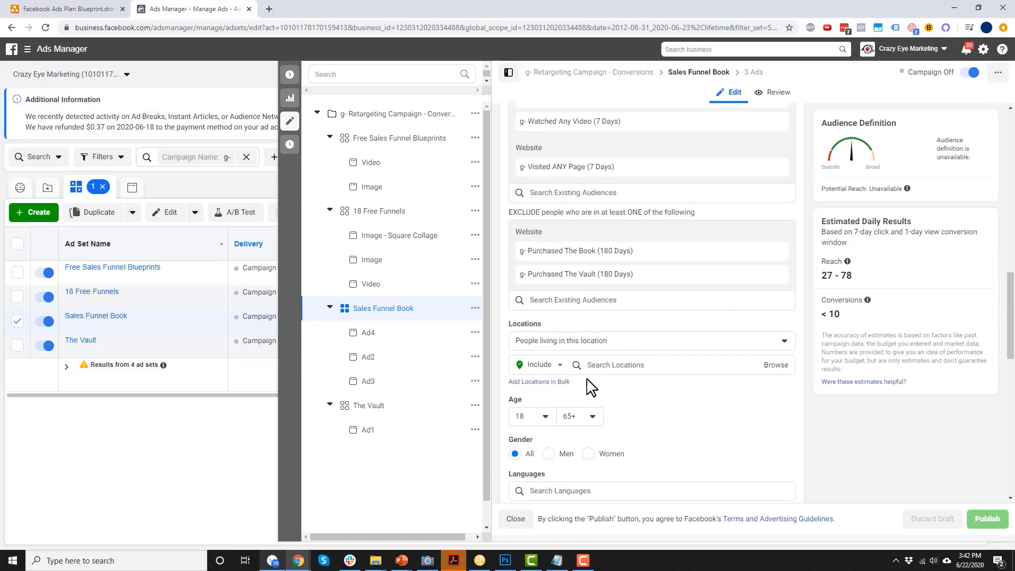
{"action": "scroll", "coordinate": [591, 388], "scroll_direction": "down", "scroll_amount": 5}
Step: Open "The Vault" ad set and review its conversion event, daily budget, custom audiences, placements and delivery optimization
{"action": "left_click", "coordinate": [405, 405]}
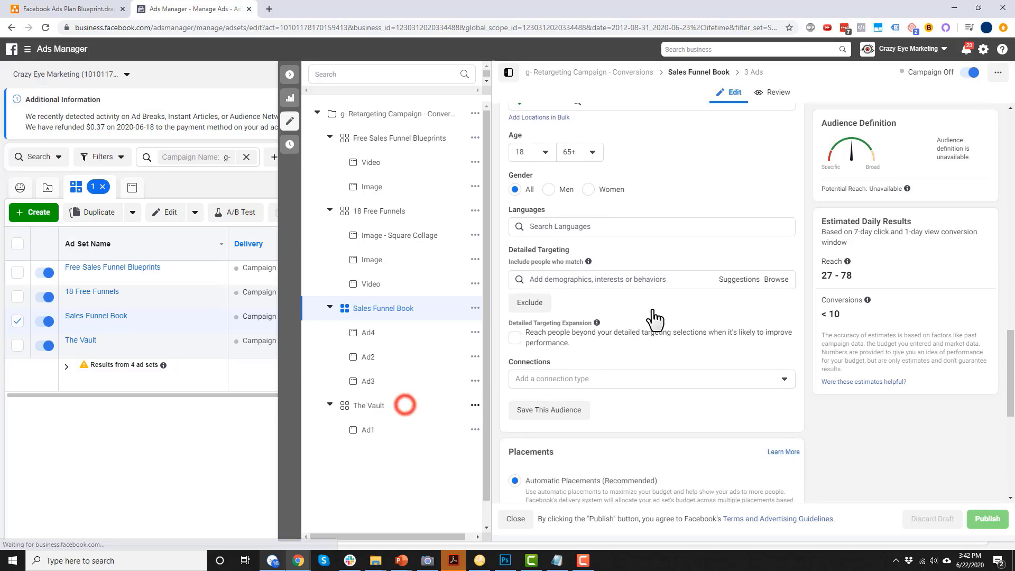
{"action": "scroll", "coordinate": [671, 322], "scroll_direction": "up", "scroll_amount": 15}
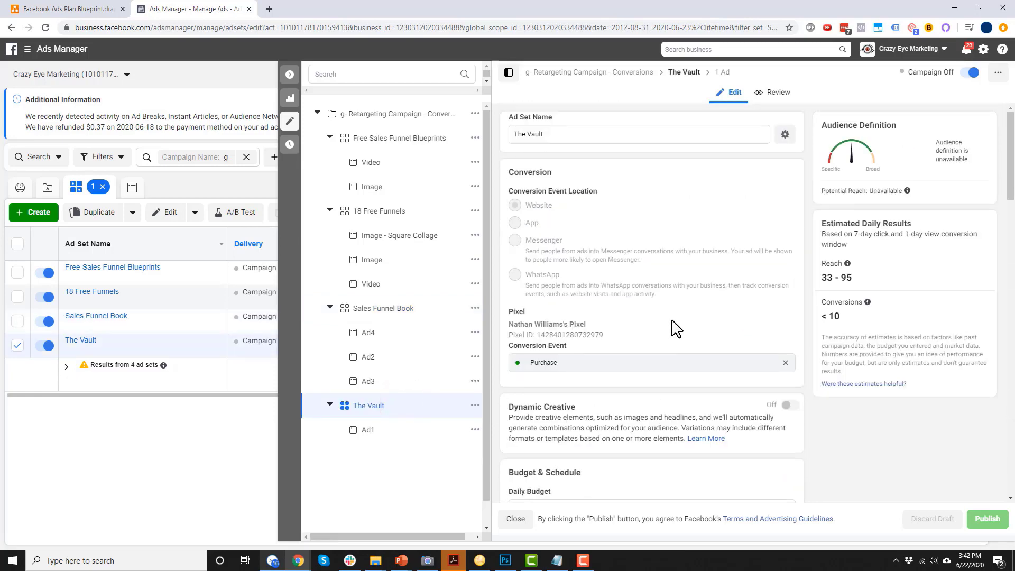
{"action": "scroll", "coordinate": [677, 328], "scroll_direction": "down", "scroll_amount": 7}
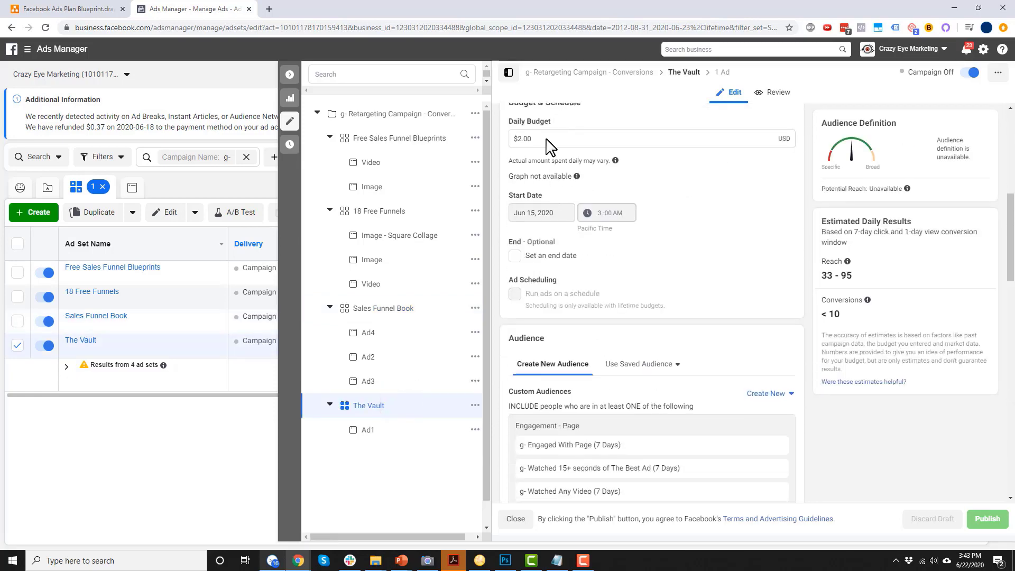
{"action": "scroll", "coordinate": [608, 238], "scroll_direction": "down", "scroll_amount": 6}
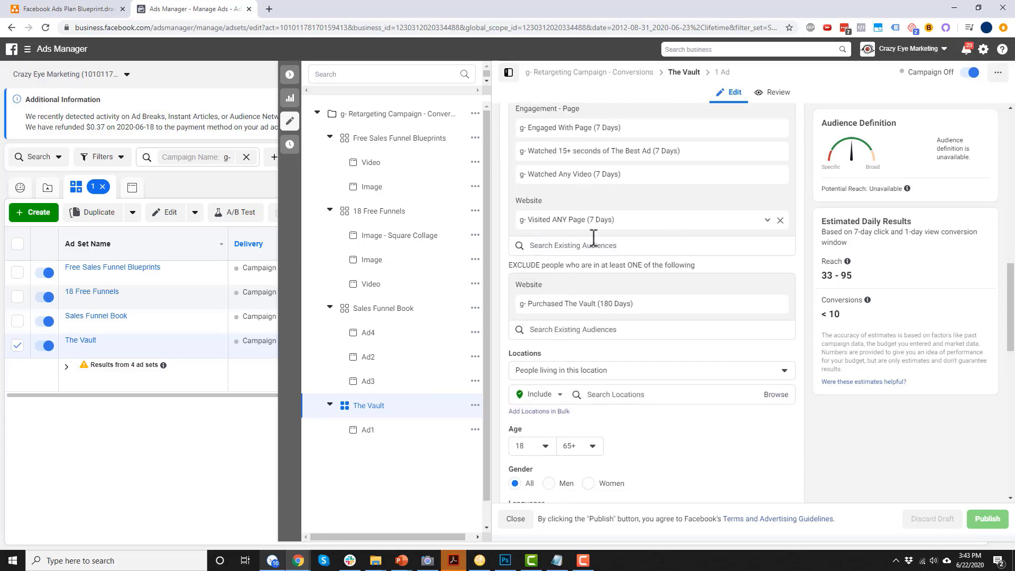
{"action": "scroll", "coordinate": [594, 238], "scroll_direction": "down", "scroll_amount": 1}
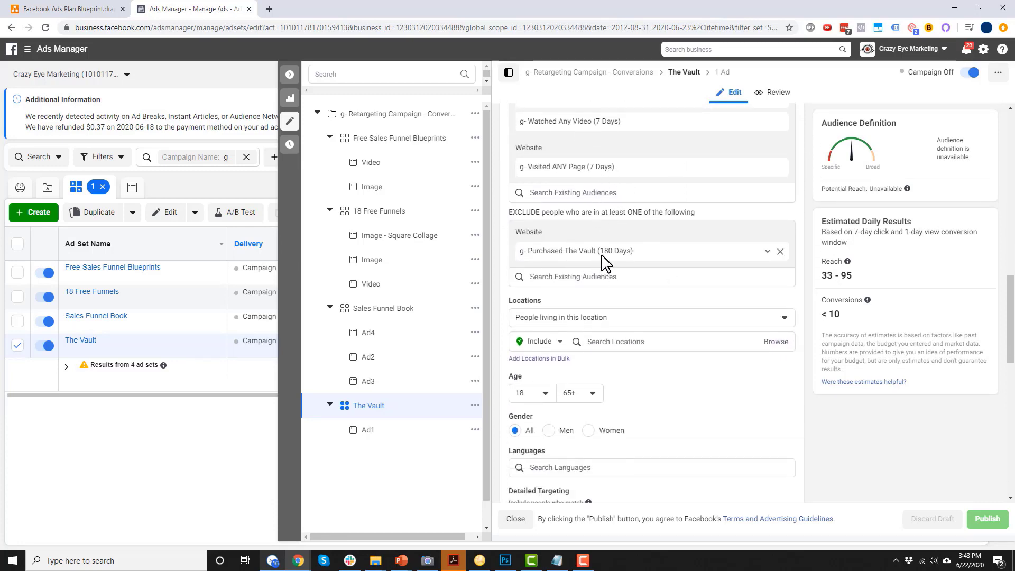
{"action": "scroll", "coordinate": [608, 296], "scroll_direction": "down", "scroll_amount": 12}
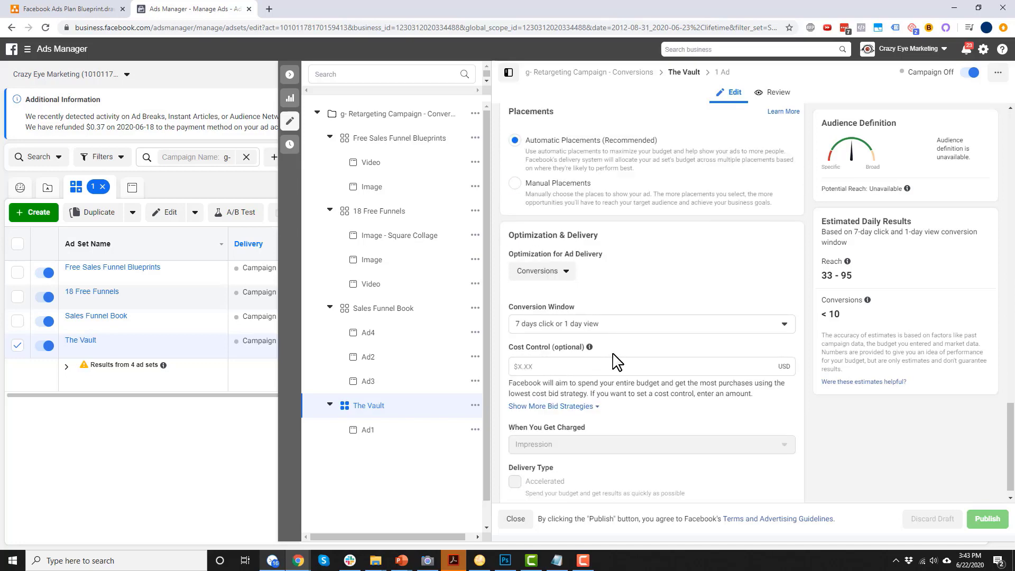
Step: Check the Bucket Strategy diagram's 7 Day Retarget bucket, and open the "g- Retargeting Campaign - Engagement" ad sets in Ads Manager
{"action": "left_click", "coordinate": [68, 8]}
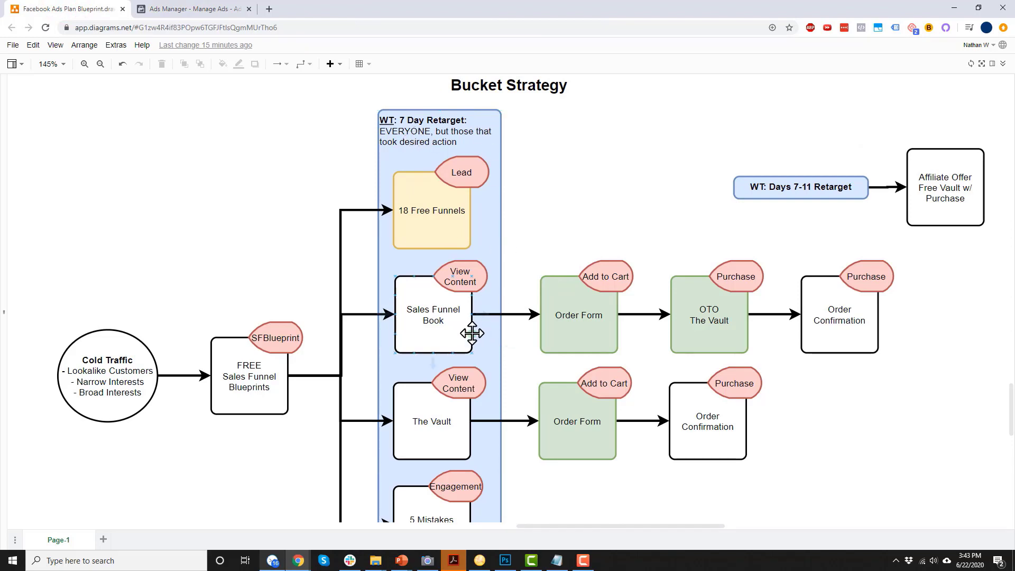
{"action": "left_click", "coordinate": [227, 9]}
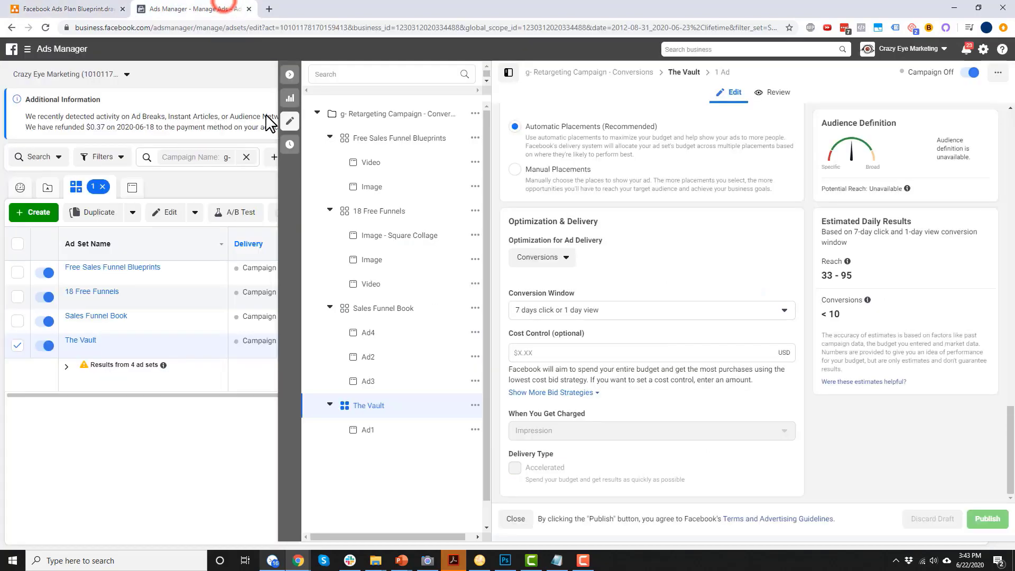
{"action": "left_click", "coordinate": [292, 73]}
{"action": "left_click", "coordinate": [375, 191]}
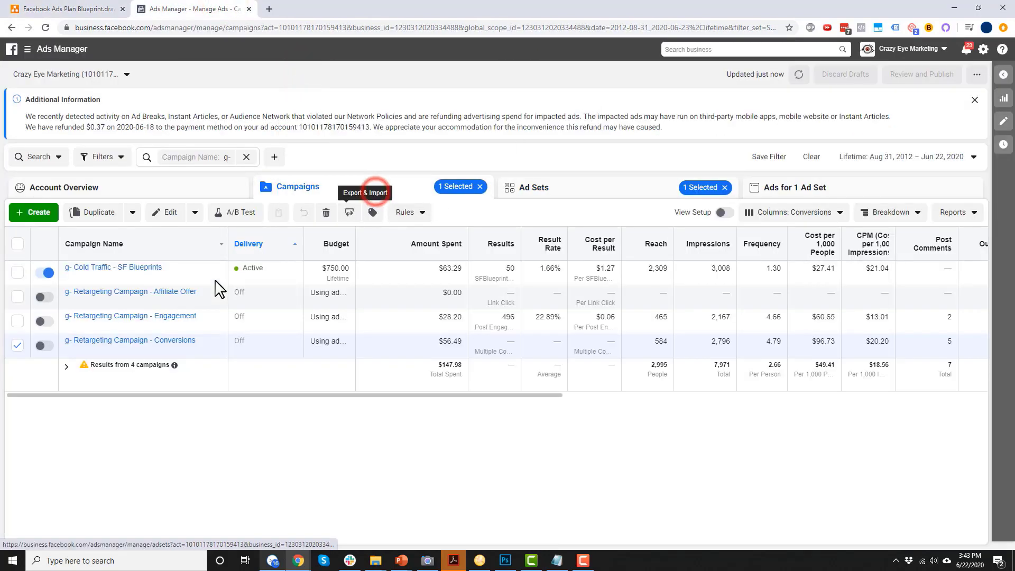
{"action": "left_click", "coordinate": [165, 315]}
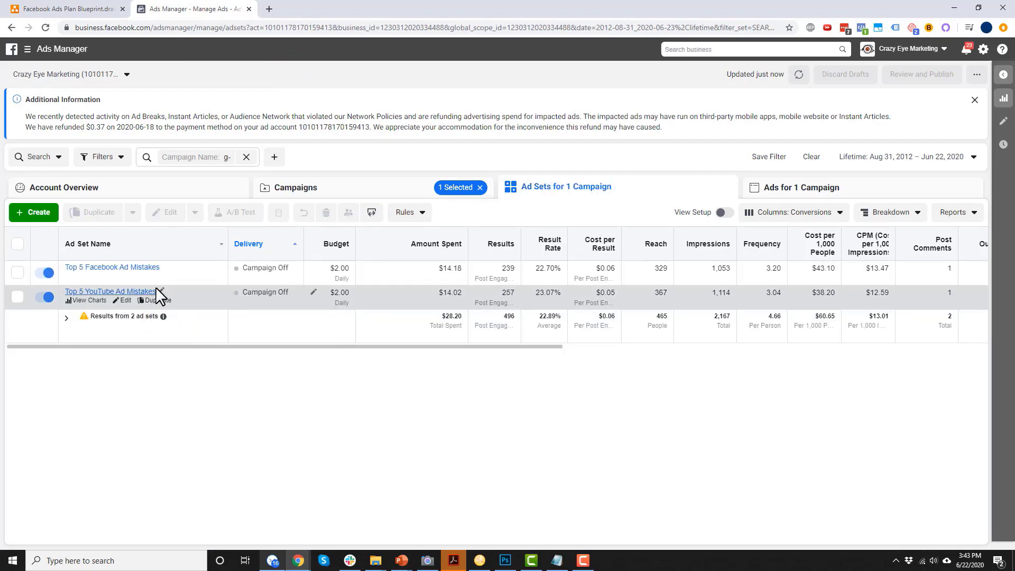
Step: Open the "Top 5 Facebook Ad Mistakes" ad set for editing and review its daily budget, custom audiences and placements
{"action": "left_click", "coordinate": [124, 276]}
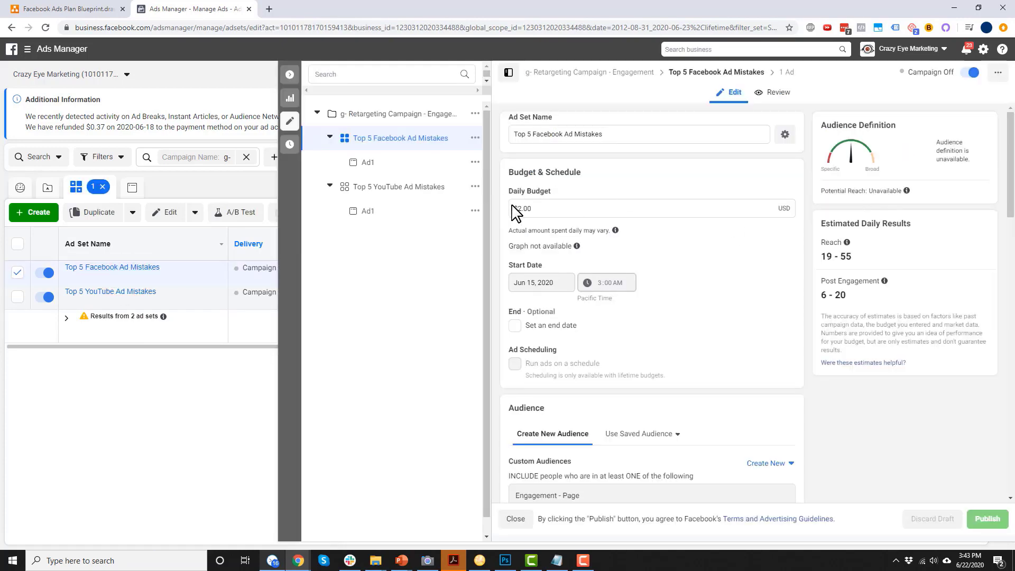
{"action": "scroll", "coordinate": [581, 235], "scroll_direction": "down", "scroll_amount": 6}
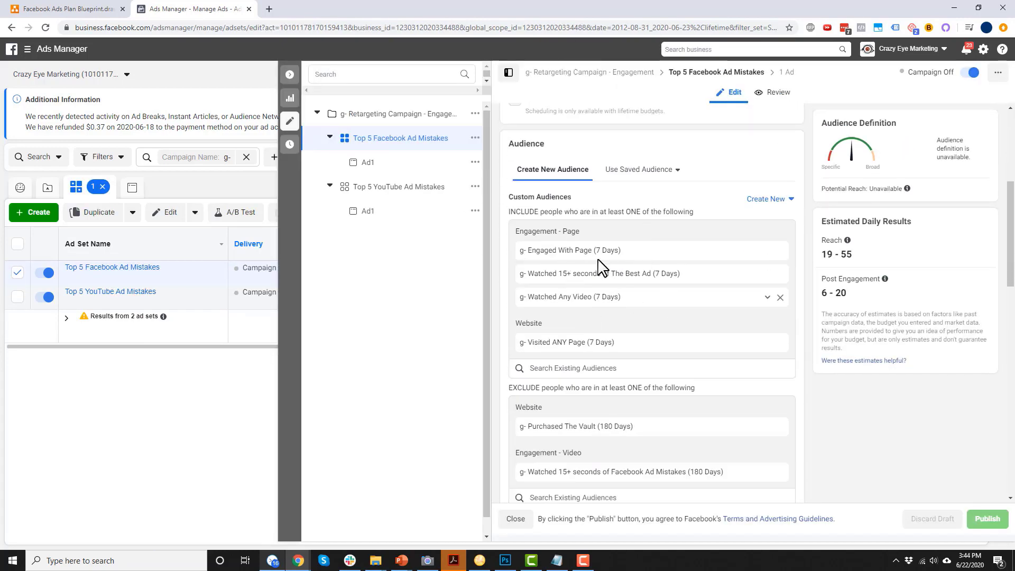
{"action": "scroll", "coordinate": [613, 328], "scroll_direction": "down", "scroll_amount": 3}
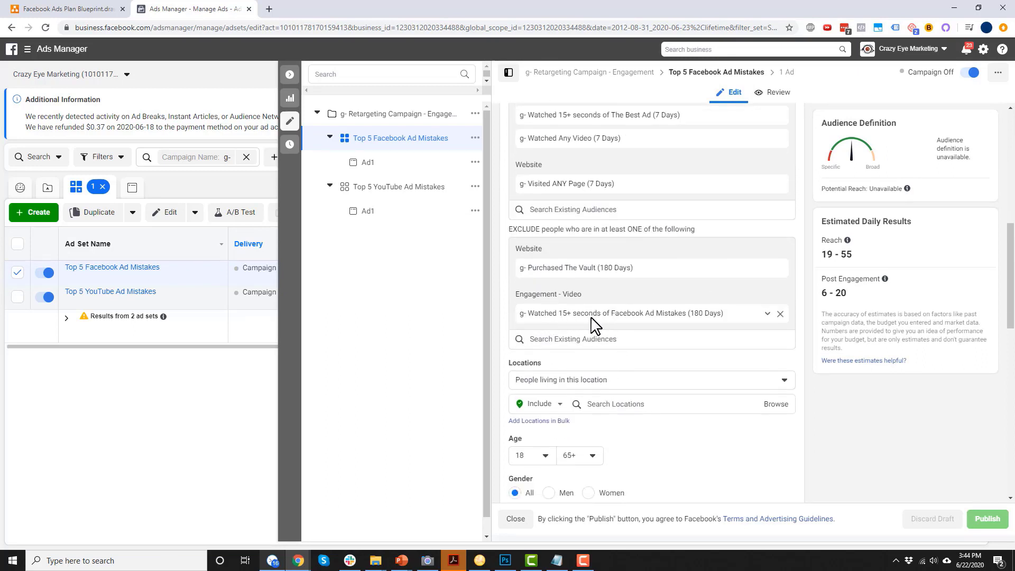
{"action": "scroll", "coordinate": [697, 321], "scroll_direction": "down", "scroll_amount": 5}
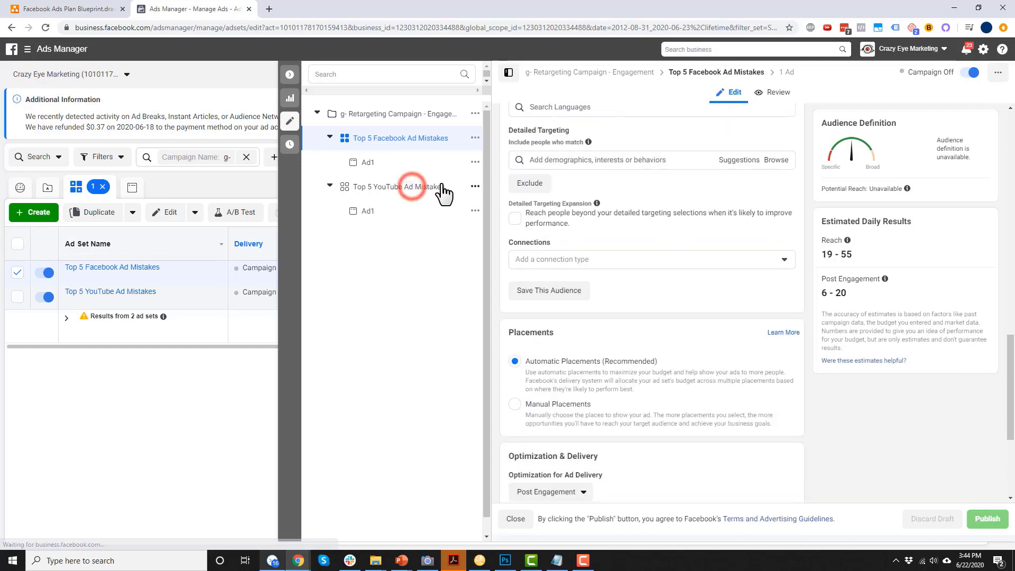
Step: Open the "Top 5 YouTube Ad Mistakes" ad set and review its included and excluded custom audiences
{"action": "left_click", "coordinate": [414, 195]}
{"action": "scroll", "coordinate": [669, 346], "scroll_direction": "up", "scroll_amount": 6}
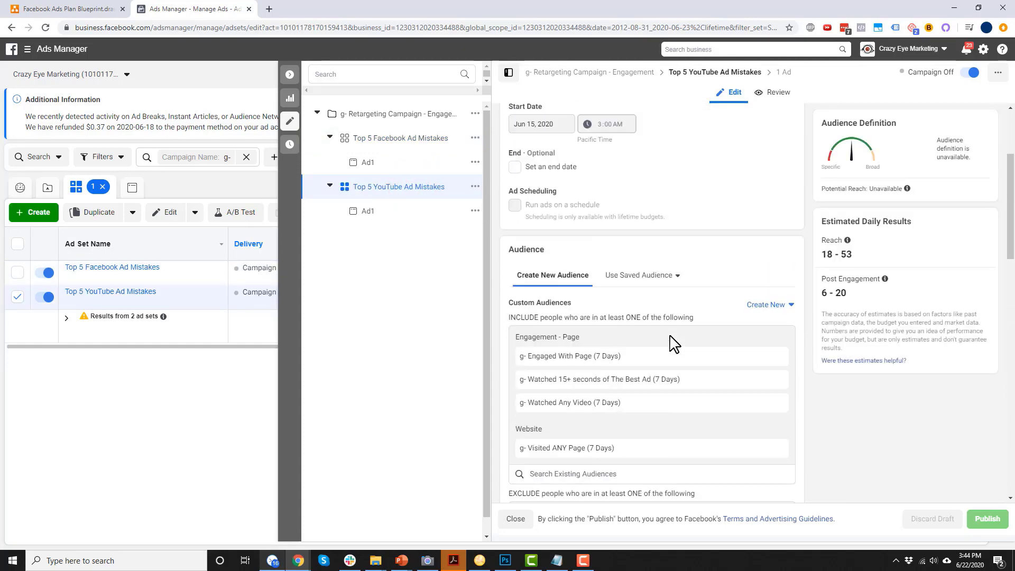
{"action": "scroll", "coordinate": [677, 349], "scroll_direction": "down", "scroll_amount": 3}
{"action": "scroll", "coordinate": [693, 301], "scroll_direction": "down", "scroll_amount": 3}
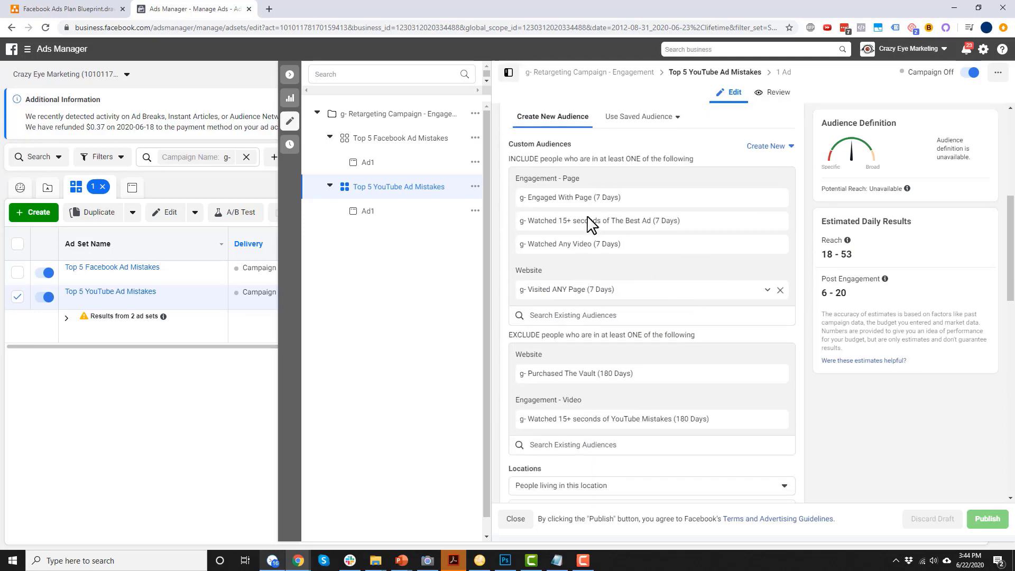
{"action": "scroll", "coordinate": [612, 302], "scroll_direction": "down", "scroll_amount": 2}
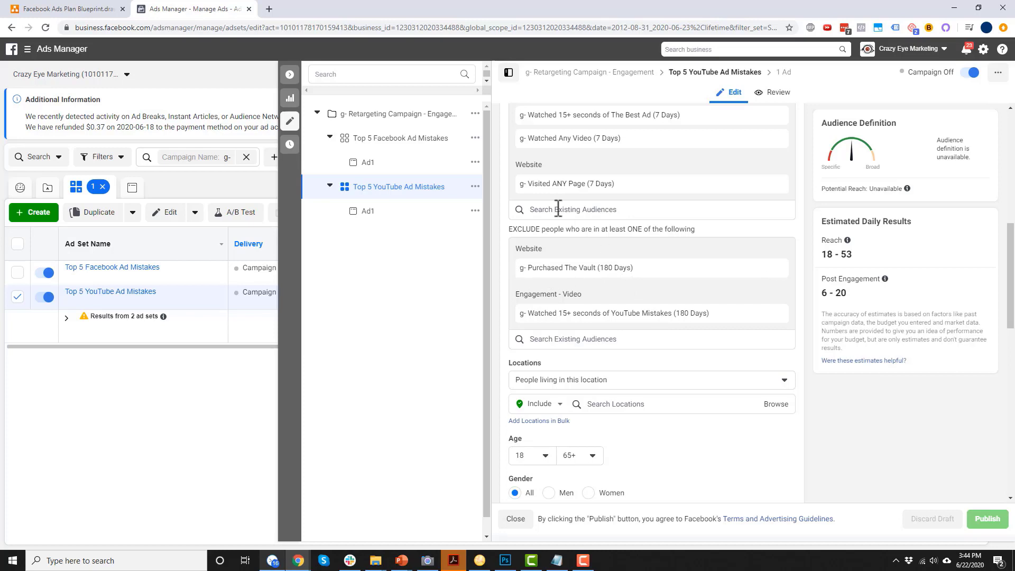
Step: Close the ad set editor, return to the campaigns list and open the ad sets of "g- Retargeting Campaign - Affiliate Offer"
{"action": "left_click", "coordinate": [289, 73]}
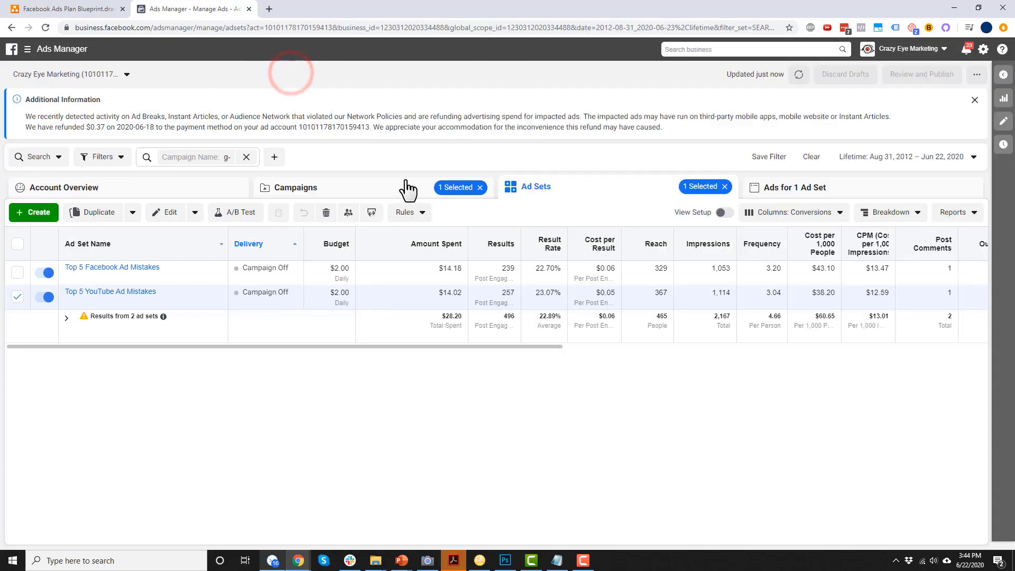
{"action": "left_click", "coordinate": [346, 190]}
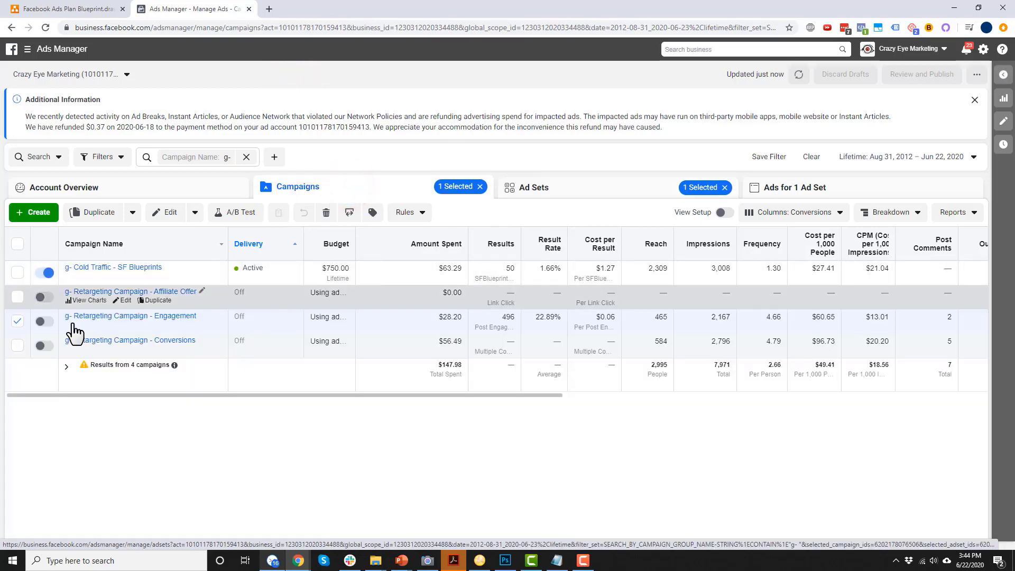
{"action": "left_click", "coordinate": [179, 292]}
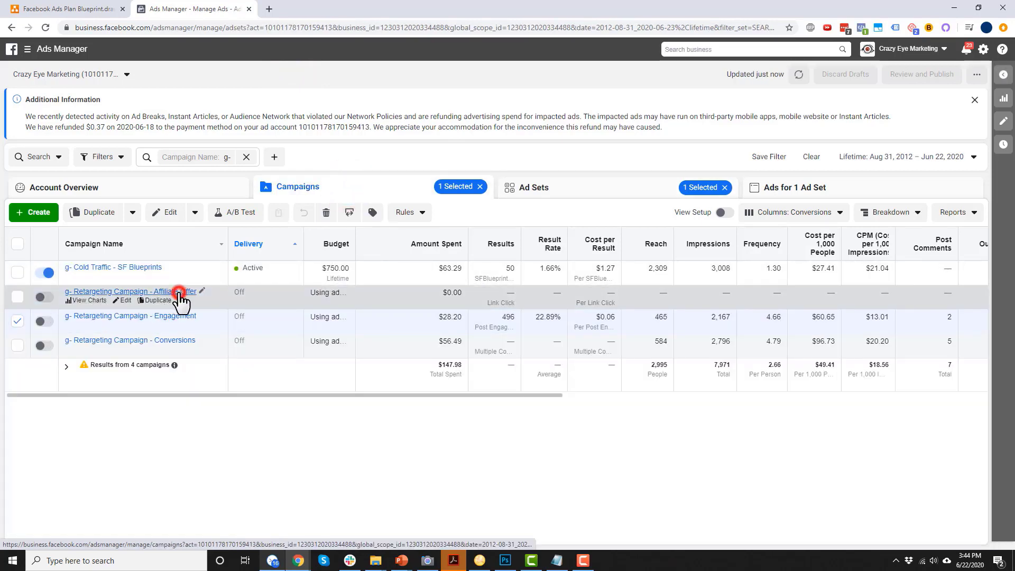
Step: Check the 5 Mistakes Videos and Days 7-11 Retarget parts of the Bucket Strategy diagram in diagrams.net
{"action": "left_click", "coordinate": [64, 10]}
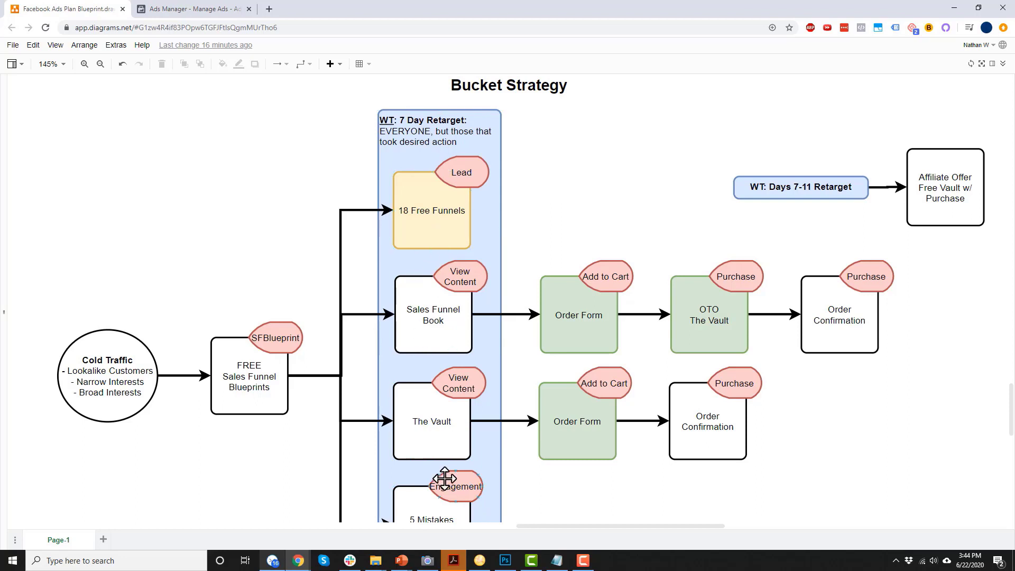
{"action": "scroll", "coordinate": [432, 507], "scroll_direction": "down", "scroll_amount": 2}
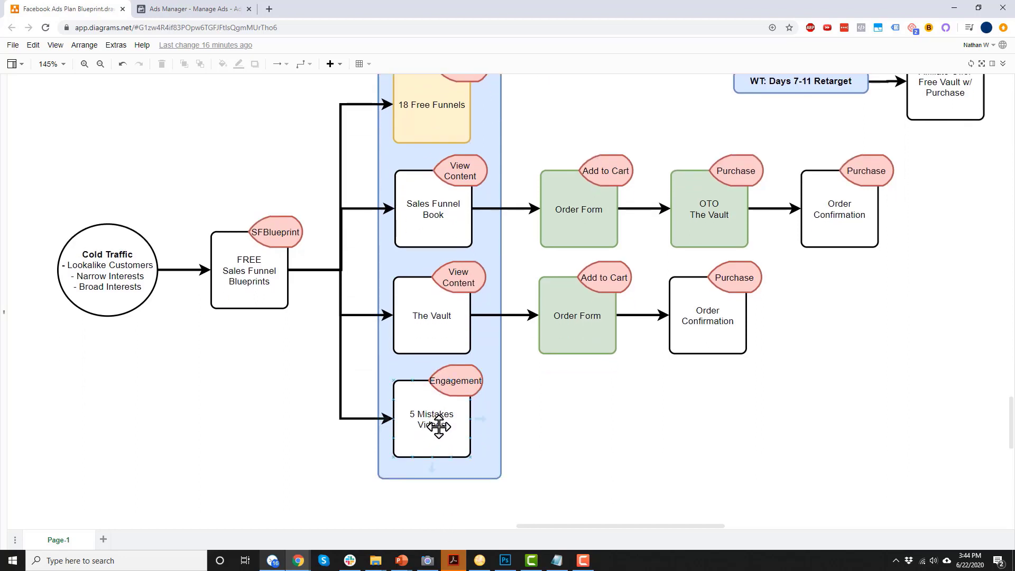
{"action": "scroll", "coordinate": [439, 426], "scroll_direction": "up", "scroll_amount": 1}
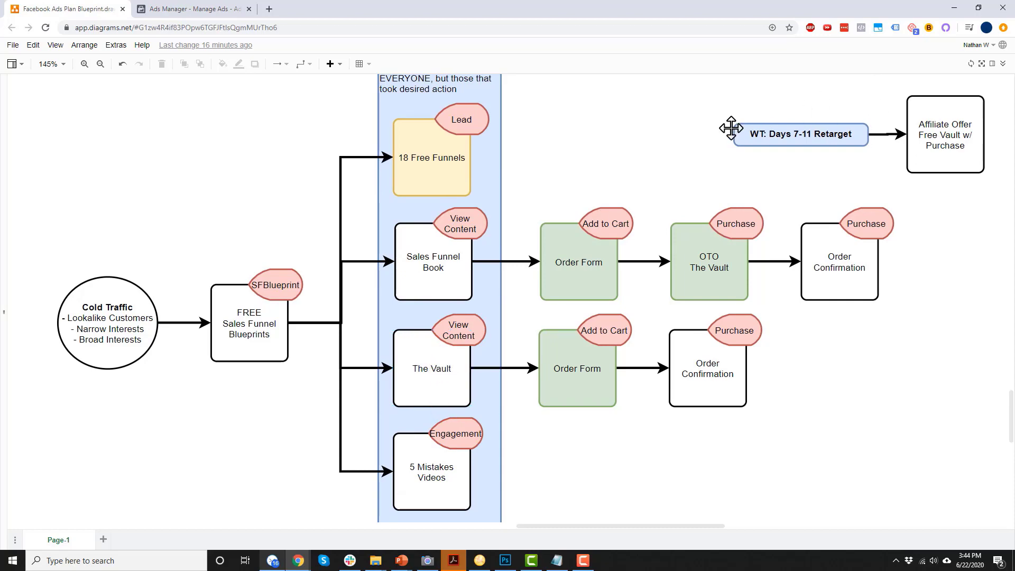
Step: Switch back to Ads Manager, open the "Free Vault - Affiliate Offer" ad set for editing and review its daily budget
{"action": "left_click", "coordinate": [202, 9]}
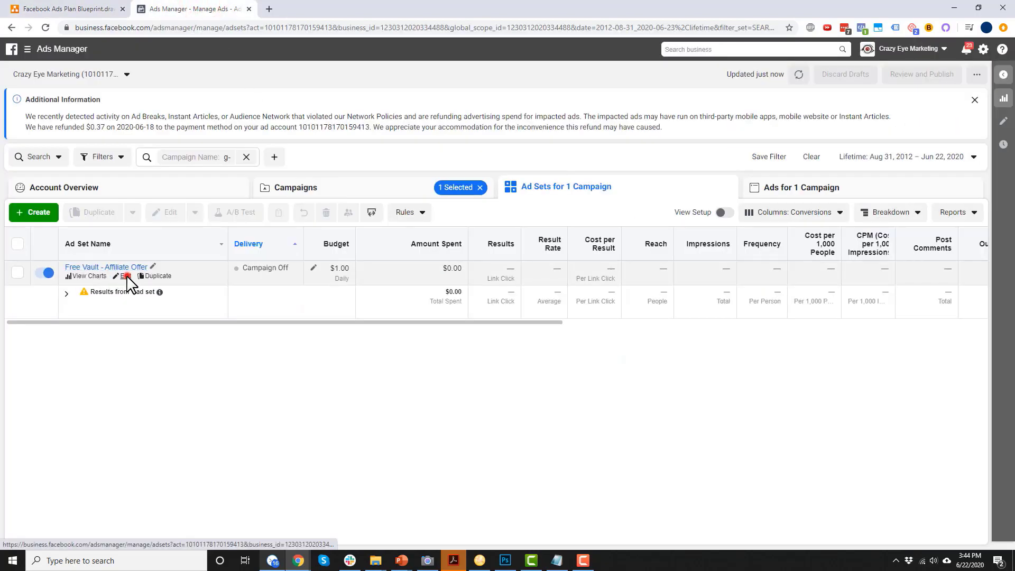
{"action": "left_click", "coordinate": [126, 276]}
{"action": "scroll", "coordinate": [650, 245], "scroll_direction": "down", "scroll_amount": 7}
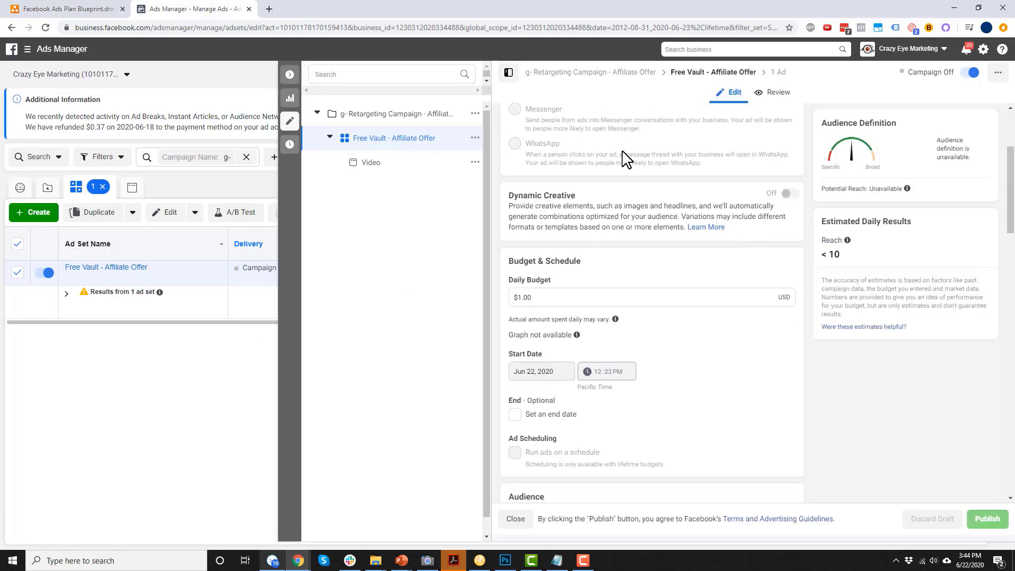
{"action": "scroll", "coordinate": [526, 188], "scroll_direction": "up", "scroll_amount": 2}
{"action": "triple_click", "coordinate": [545, 188]}
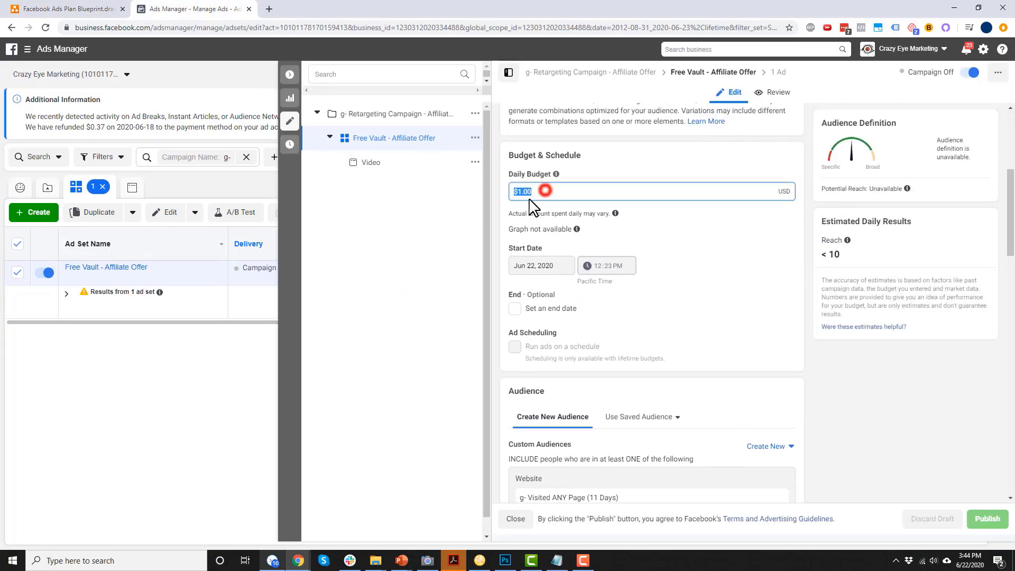
{"action": "scroll", "coordinate": [743, 290], "scroll_direction": "down", "scroll_amount": 1}
Step: Review the included and excluded custom audiences, locations and remaining targeting settings of the "Free Vault - Affiliate Offer" ad set
{"action": "scroll", "coordinate": [742, 289], "scroll_direction": "down", "scroll_amount": 4}
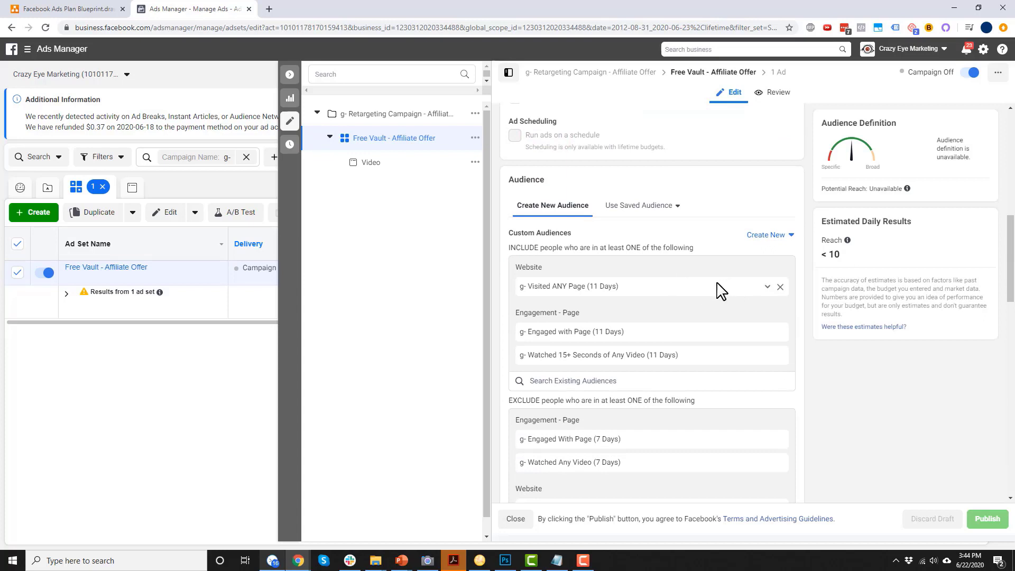
{"action": "scroll", "coordinate": [720, 286], "scroll_direction": "down", "scroll_amount": 2}
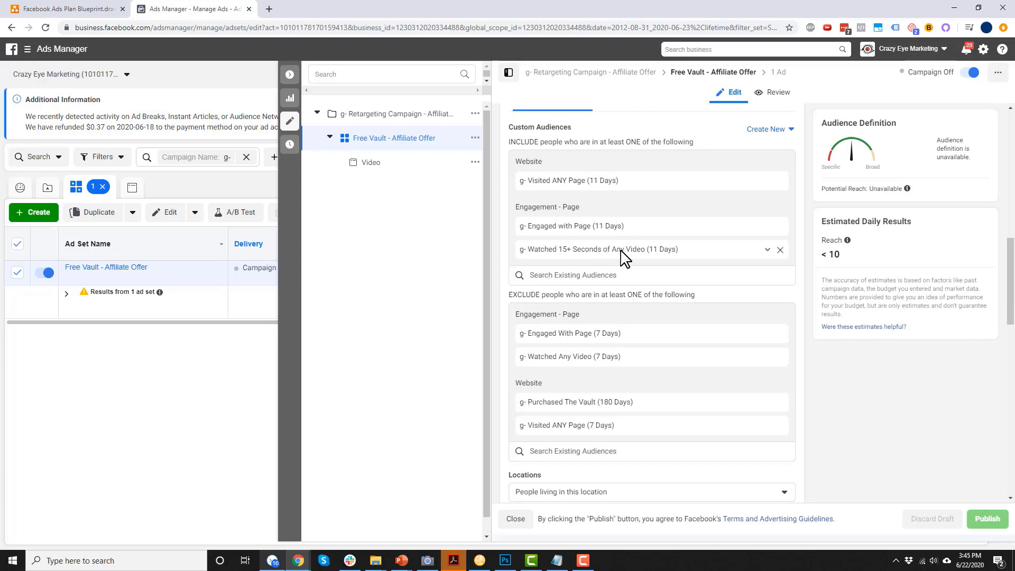
{"action": "scroll", "coordinate": [700, 256], "scroll_direction": "down", "scroll_amount": 2}
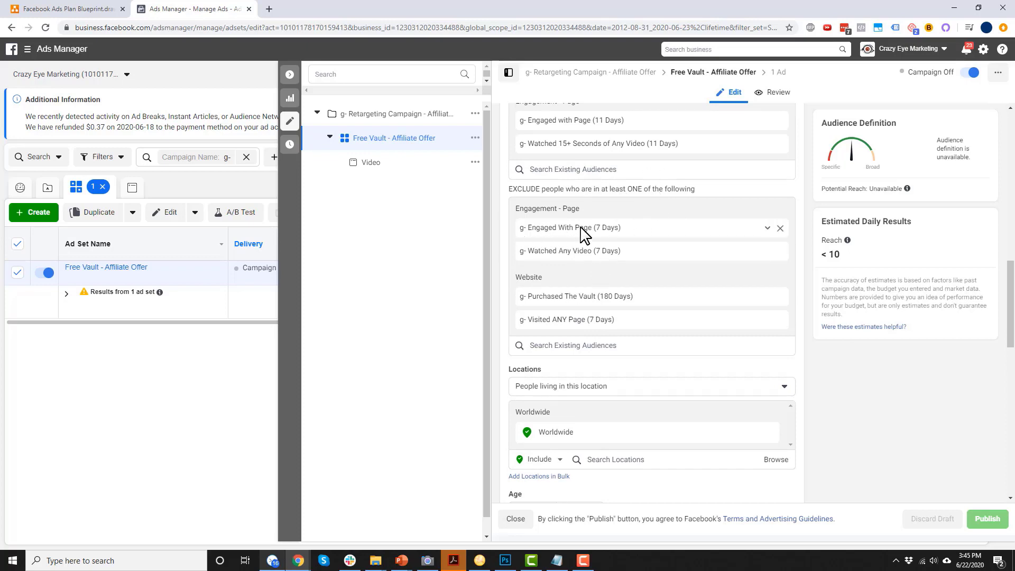
{"action": "scroll", "coordinate": [621, 259], "scroll_direction": "down", "scroll_amount": 1}
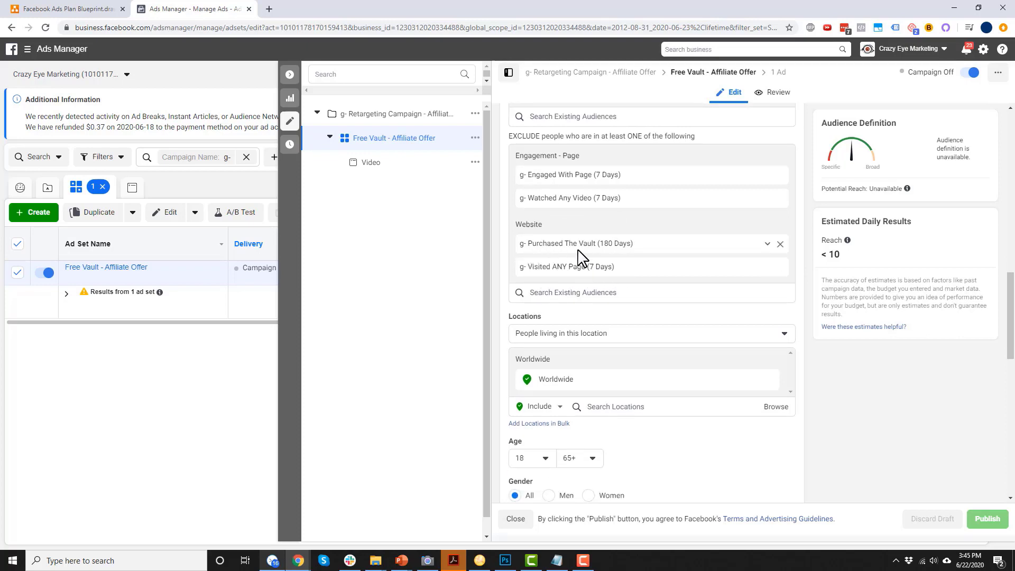
{"action": "scroll", "coordinate": [606, 282], "scroll_direction": "down", "scroll_amount": 6}
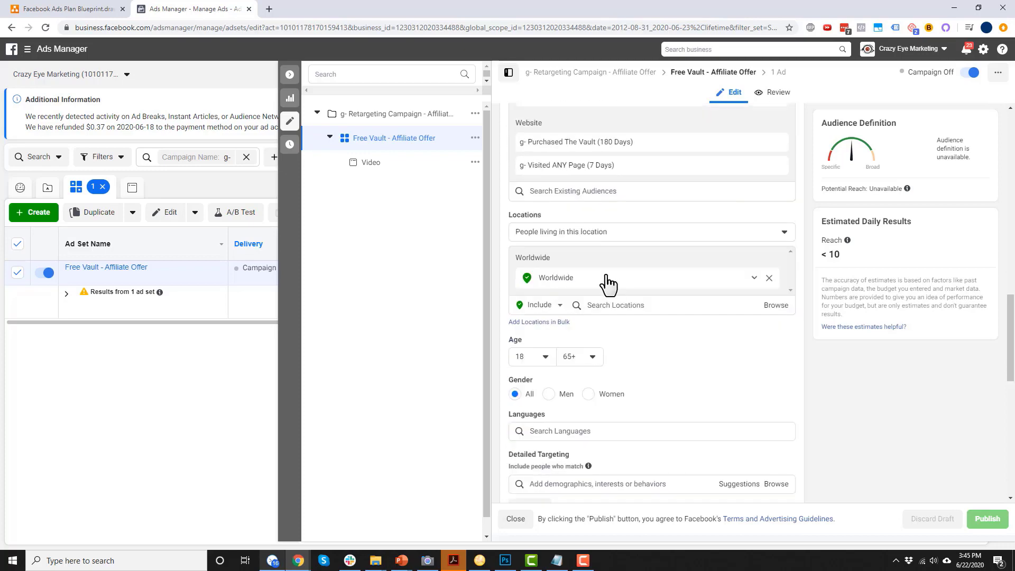
{"action": "scroll", "coordinate": [632, 431], "scroll_direction": "down", "scroll_amount": 6}
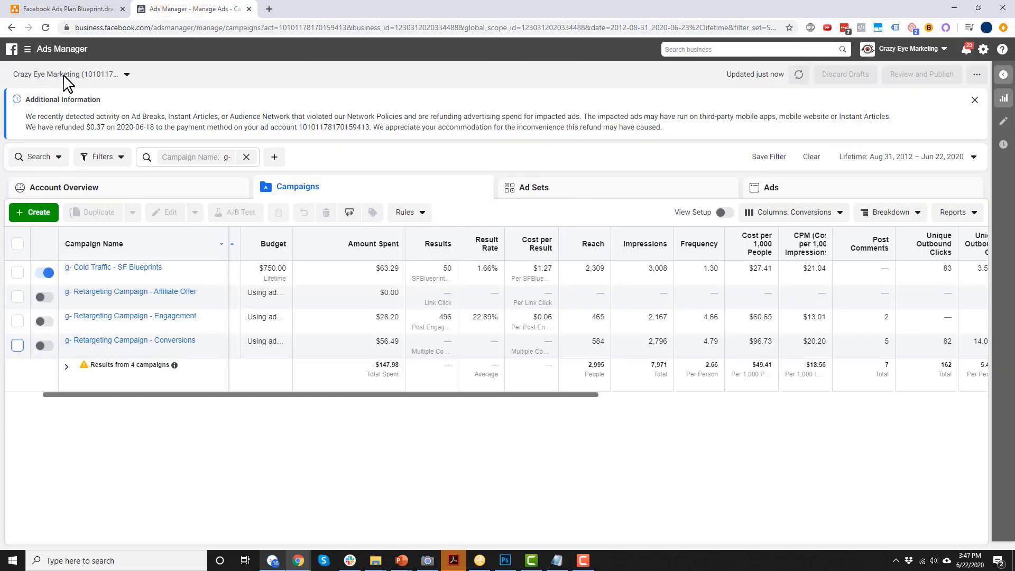
Step: Switch to the Bucket Strategy diagram and examine the offers in the 7 Day Retarget bucket, starting with 18 Free Funnels
{"action": "left_click", "coordinate": [69, 9]}
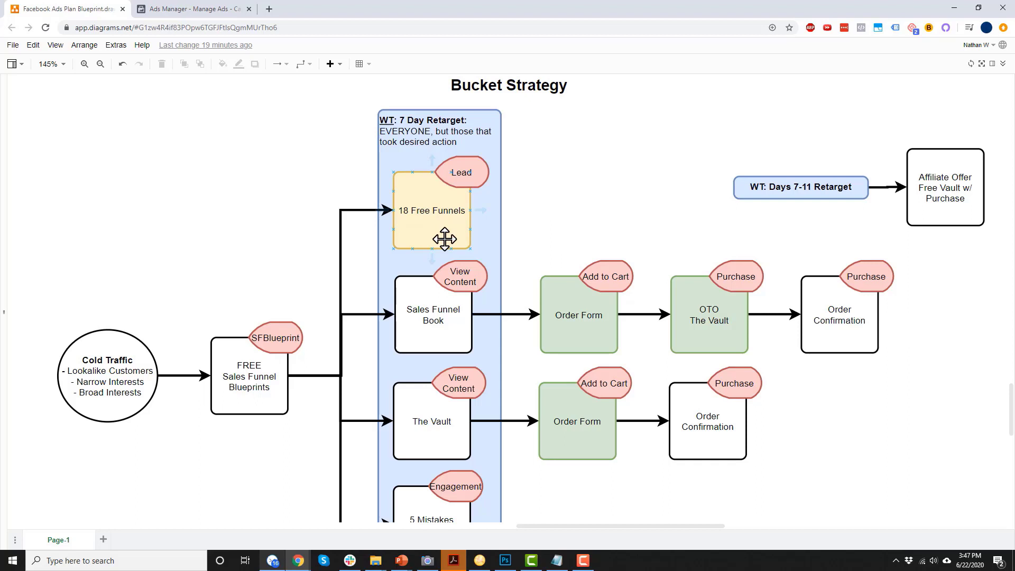
{"action": "left_click", "coordinate": [446, 168]}
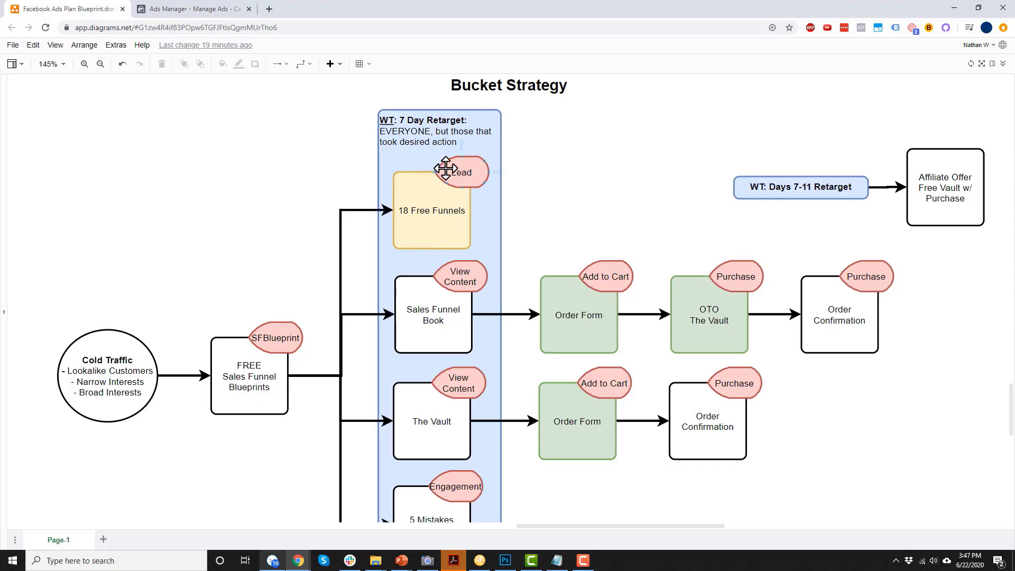
{"action": "scroll", "coordinate": [452, 323], "scroll_direction": "down", "scroll_amount": 1}
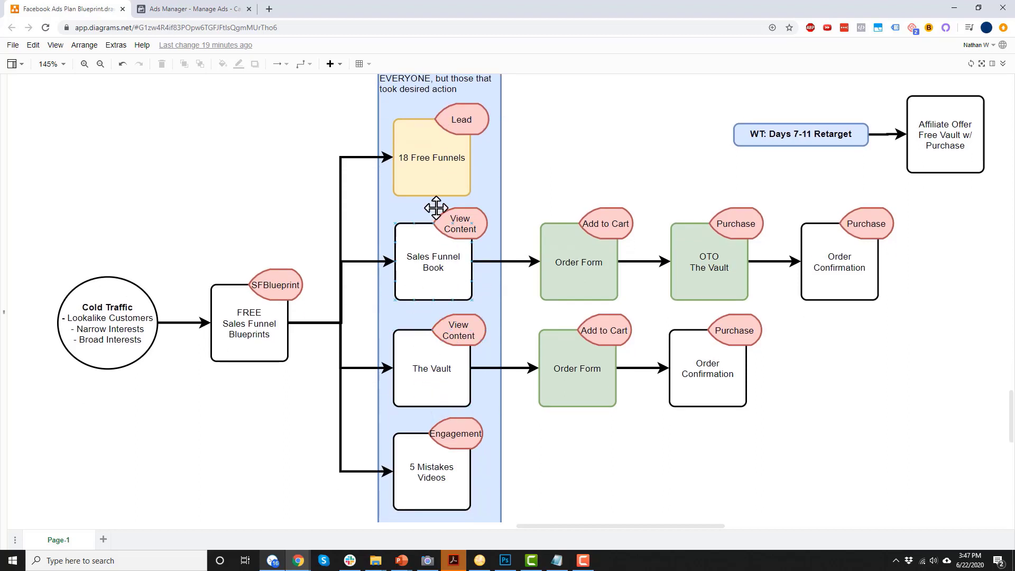
{"action": "scroll", "coordinate": [452, 246], "scroll_direction": "up", "scroll_amount": 1}
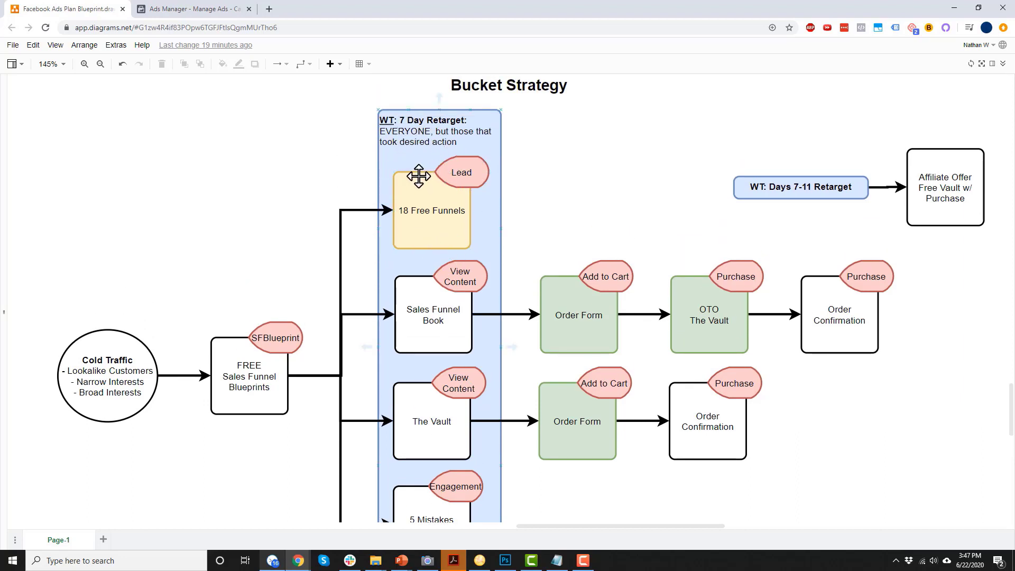
{"action": "left_click", "coordinate": [427, 191]}
{"action": "left_click", "coordinate": [478, 227]}
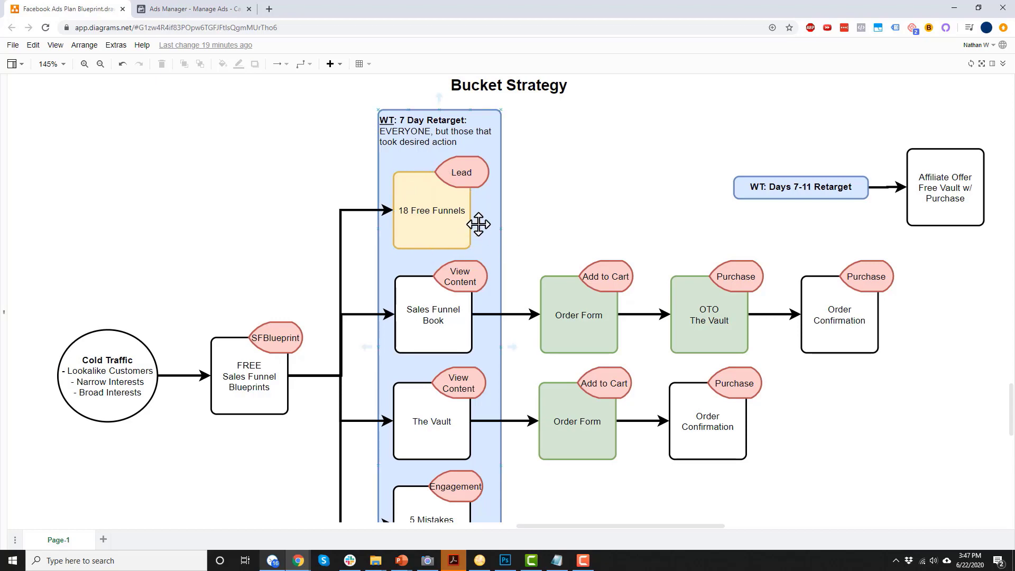
Step: Open the "g- Retargeting Campaign - Conversions" ad sets in Ads Manager and widen the CPM column to compare their costs
{"action": "left_click", "coordinate": [138, 6]}
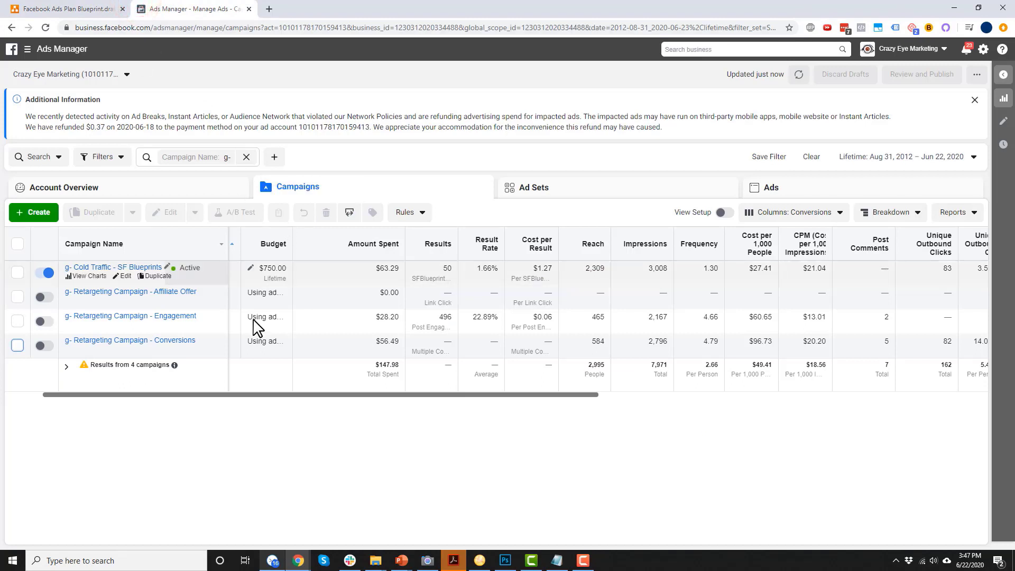
{"action": "left_click", "coordinate": [166, 340]}
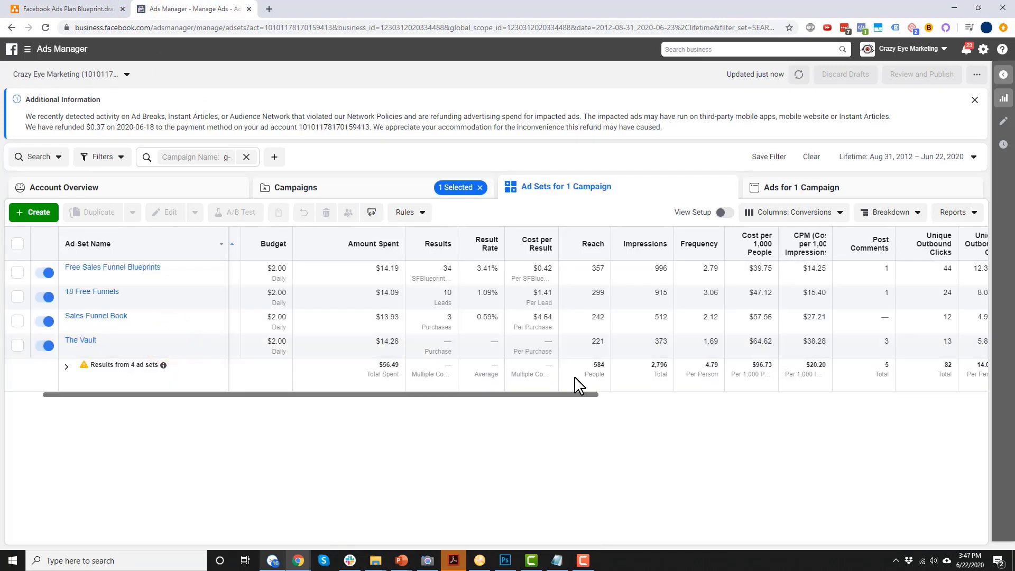
{"action": "left_click_drag", "start_coordinate": [578, 394], "coordinate": [637, 395]}
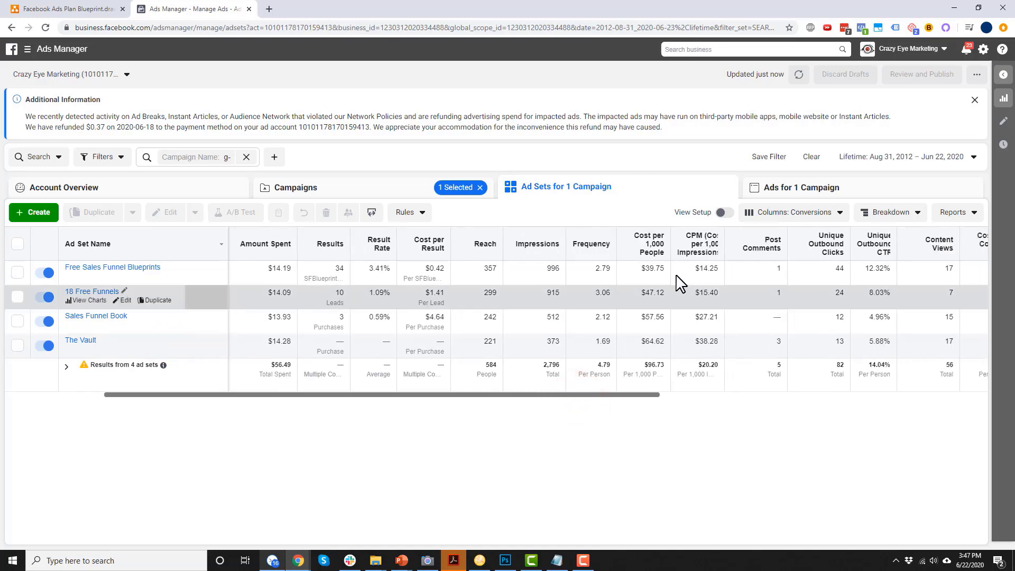
{"action": "left_click_drag", "start_coordinate": [724, 233], "coordinate": [767, 239]}
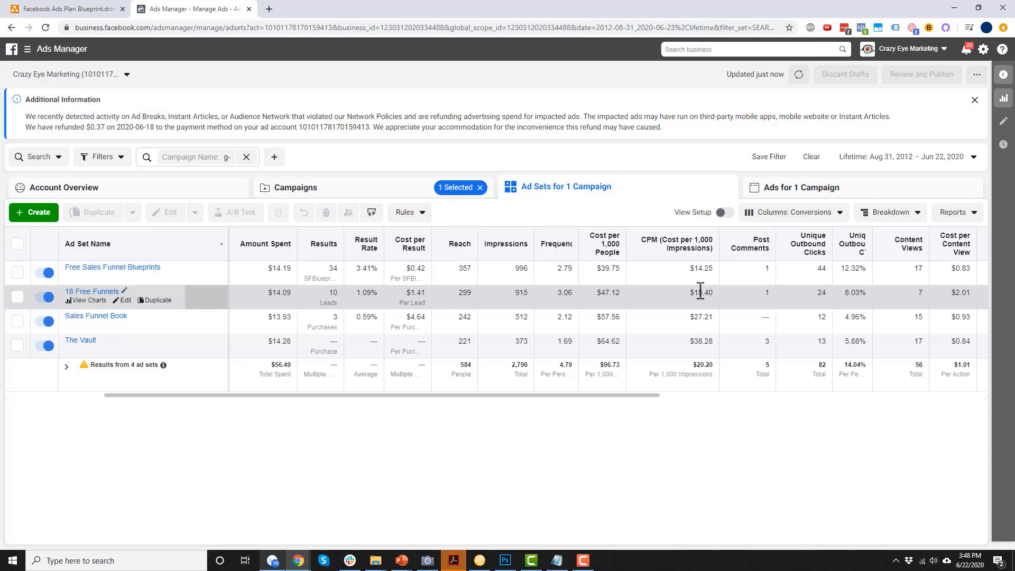
Step: Return to the ads plan diagram and examine the sequential retargeting flow above the Bucket Strategy
{"action": "left_click", "coordinate": [67, 9]}
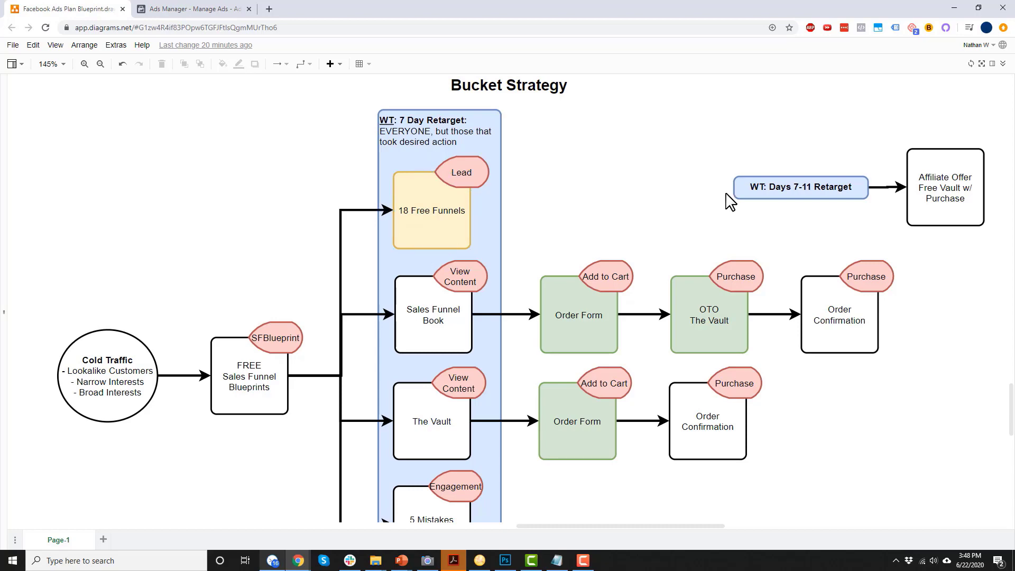
{"action": "scroll", "coordinate": [689, 274], "scroll_direction": "up", "scroll_amount": 15}
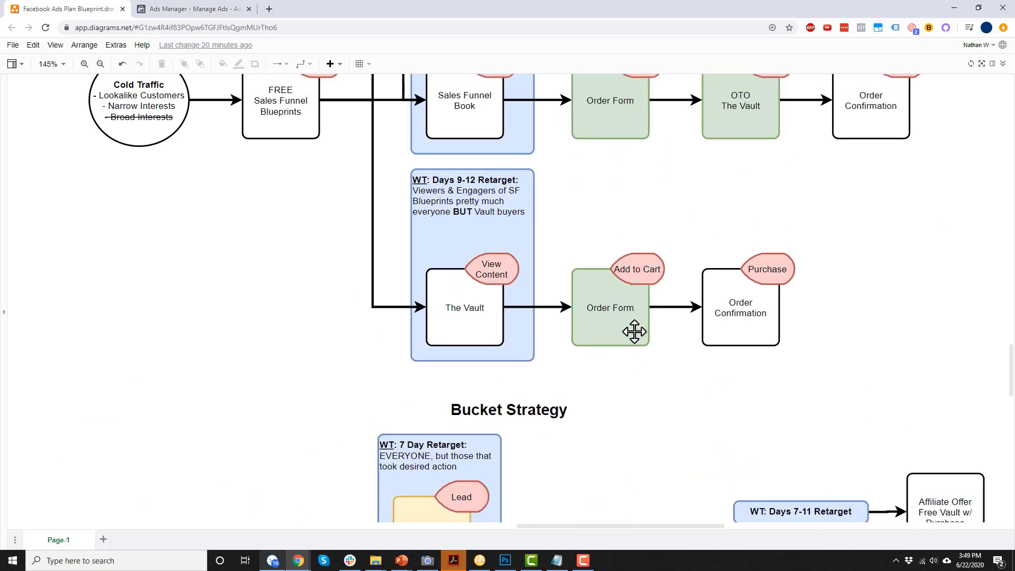
{"action": "scroll", "coordinate": [420, 359], "scroll_direction": "up", "scroll_amount": 1}
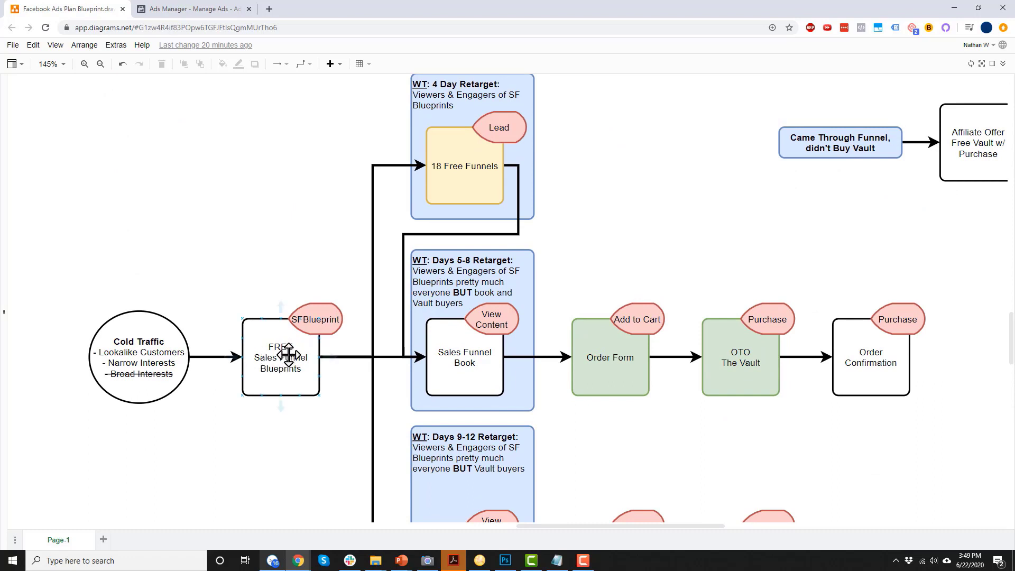